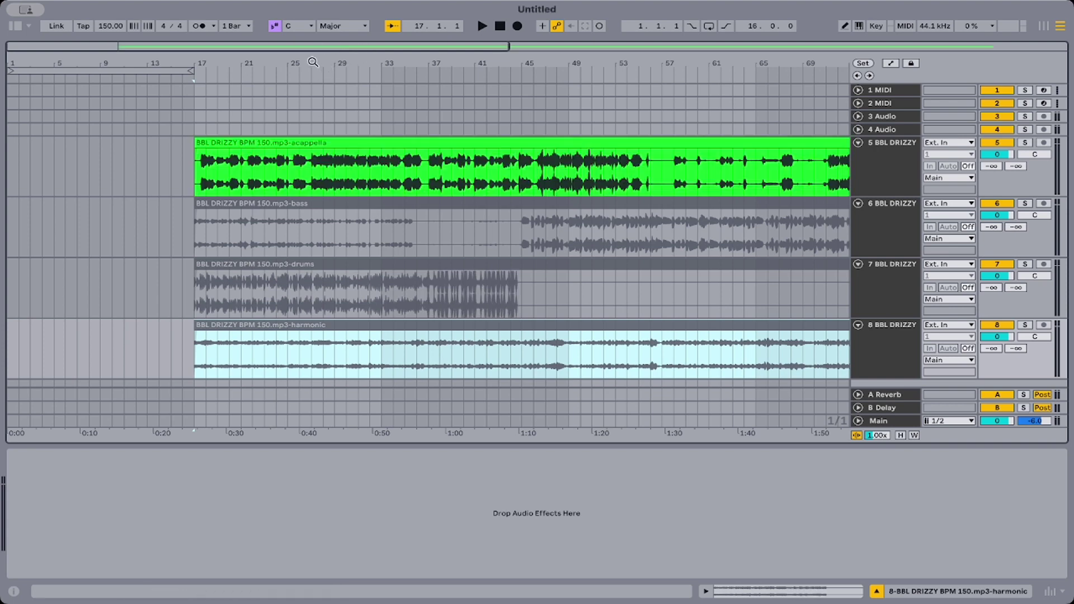
Delete the two empty MIDI tracks and two empty audio tracks above the stem tracks.
{"action": "left_click_drag", "start_coordinate": [311, 60], "coordinate": [311, 39]}
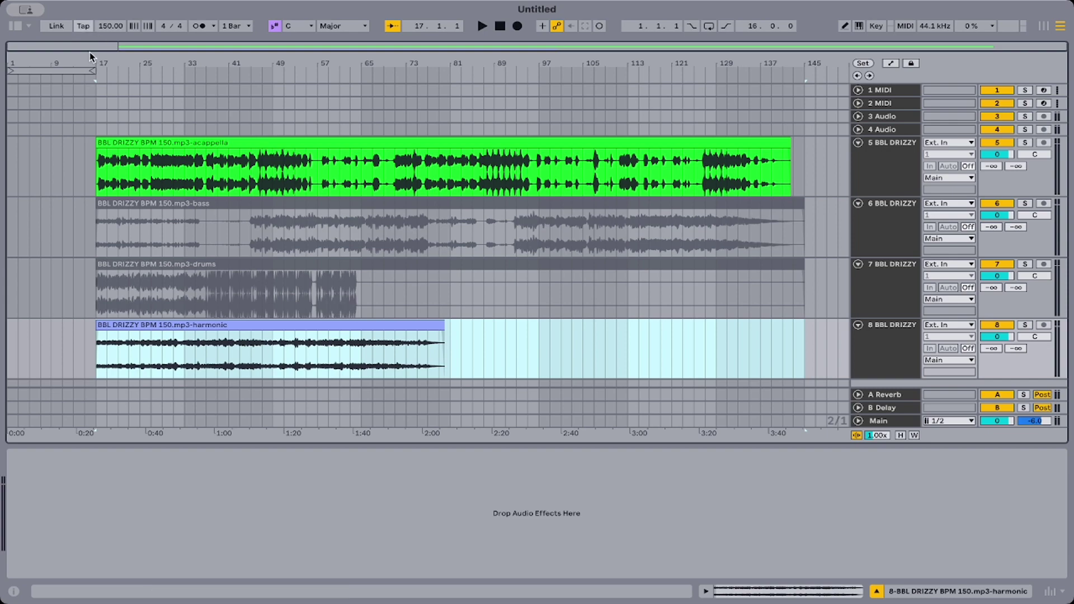
{"action": "left_click_drag", "start_coordinate": [87, 61], "coordinate": [87, 112]}
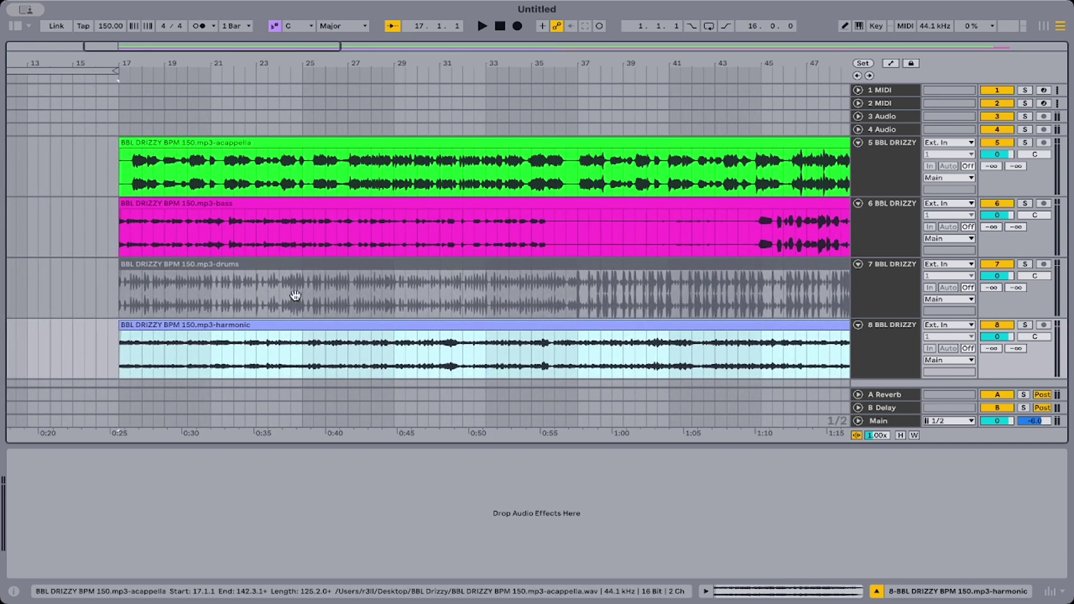
{"action": "left_click_drag", "start_coordinate": [183, 63], "coordinate": [182, 34]}
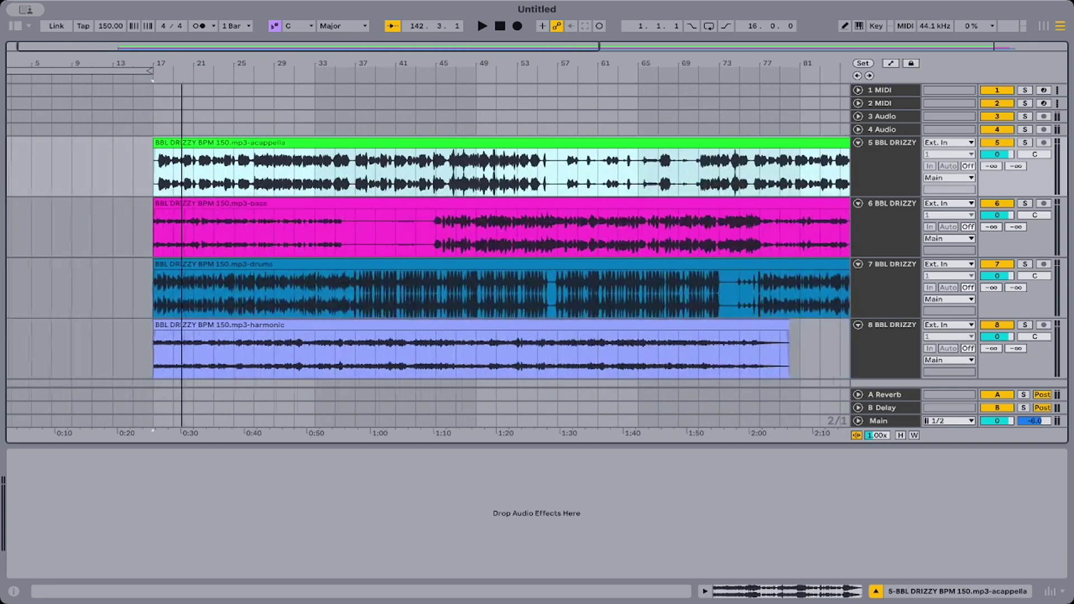
{"action": "left_click", "coordinate": [894, 90]}
{"action": "key", "text": "Delete"}
{"action": "key", "text": "Delete"}
{"action": "key", "text": "Delete"}
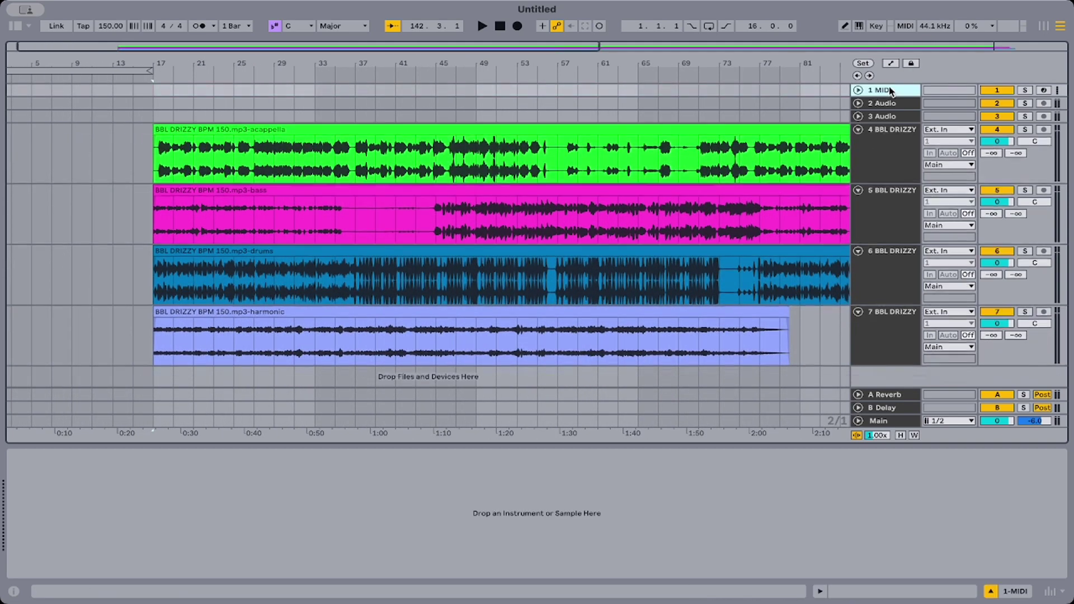
{"action": "key", "text": "Delete"}
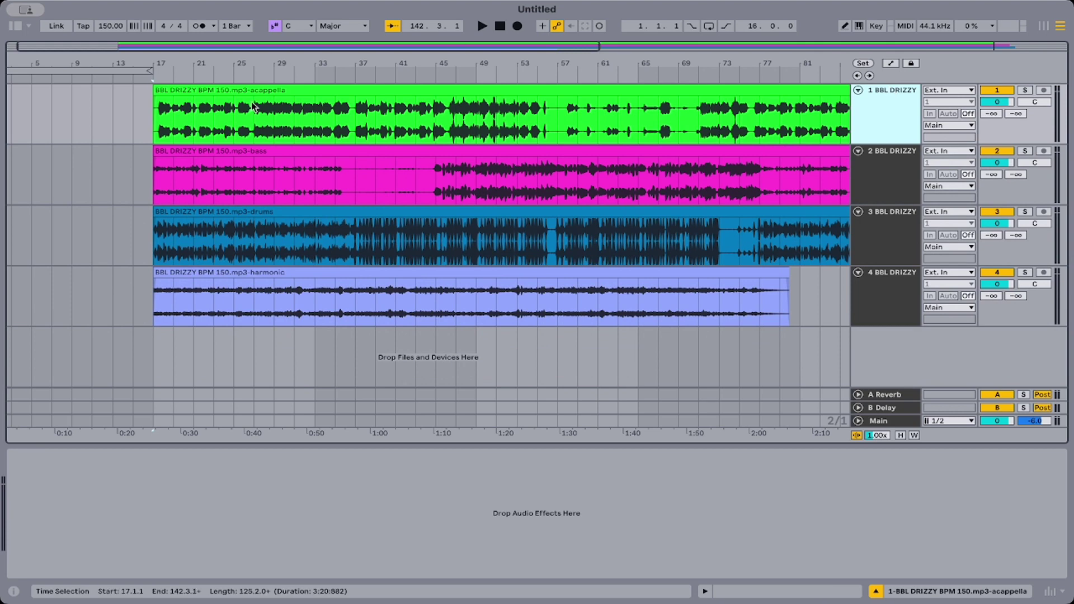
Select all four stem clips together and warp them in Complex mode to a common length.
{"action": "left_click", "coordinate": [204, 112]}
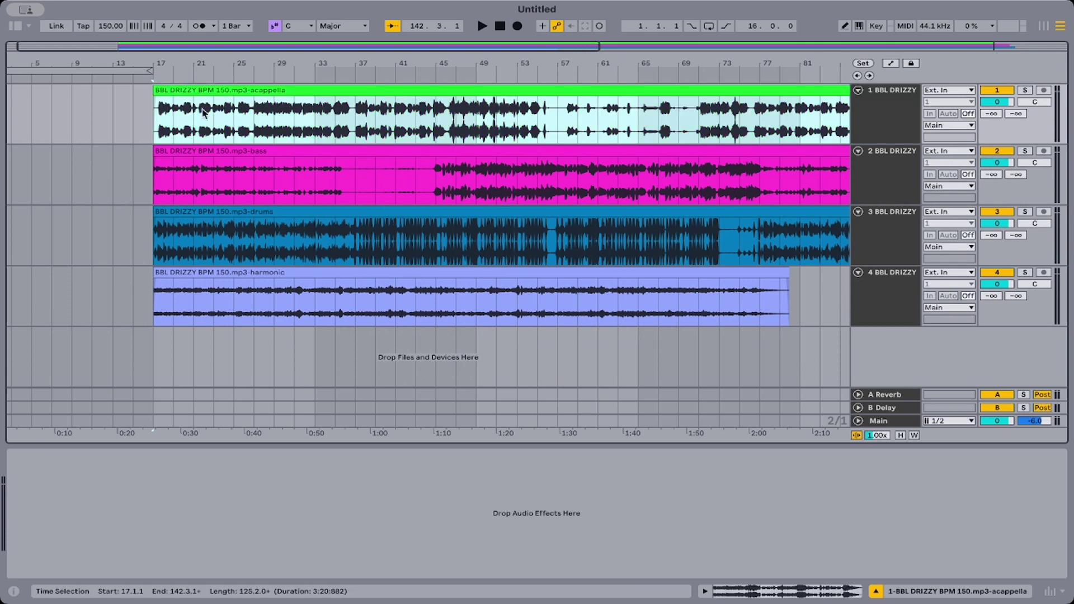
{"action": "double_click", "coordinate": [530, 273], "text": "shift"}
{"action": "left_click", "coordinate": [612, 414]}
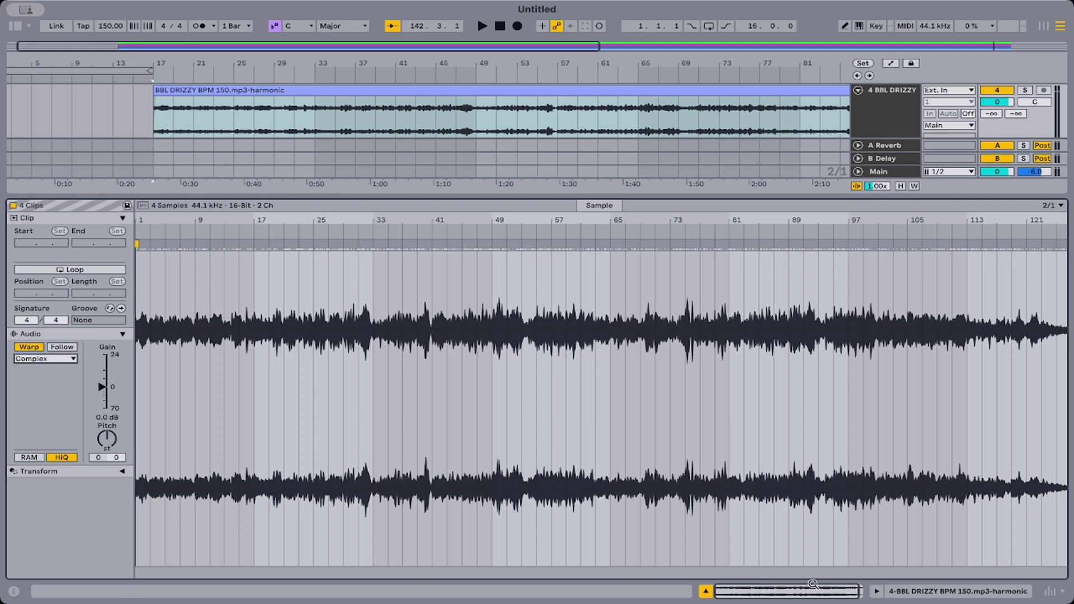
{"action": "left_click", "coordinate": [705, 592]}
{"action": "left_click", "coordinate": [503, 337]}
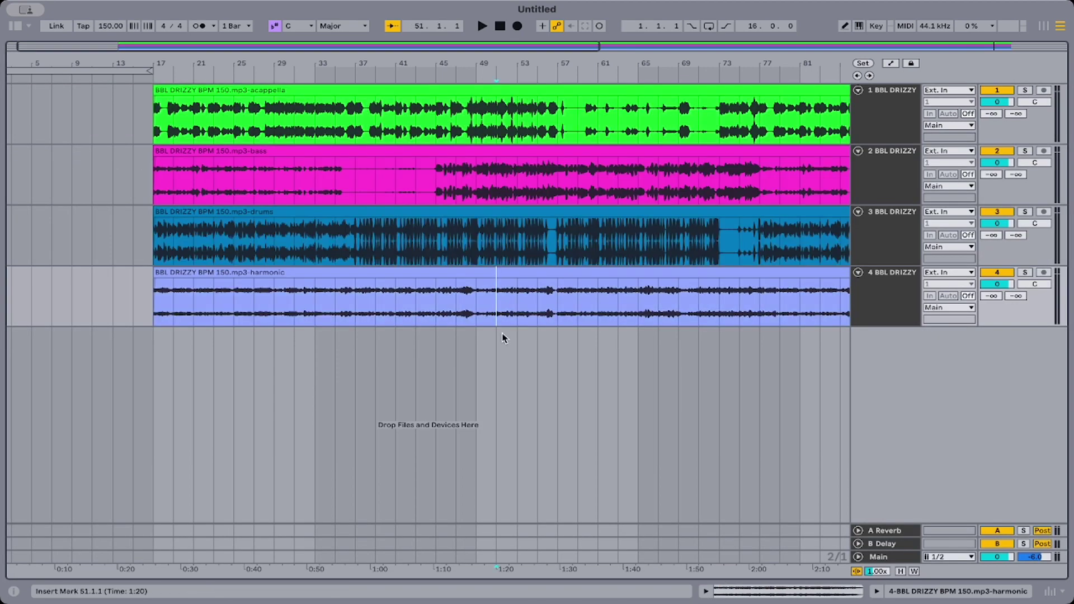
Select each stem clip's start at bar 17 and play all four stems together from there.
{"action": "left_click_drag", "start_coordinate": [173, 64], "coordinate": [173, 22]}
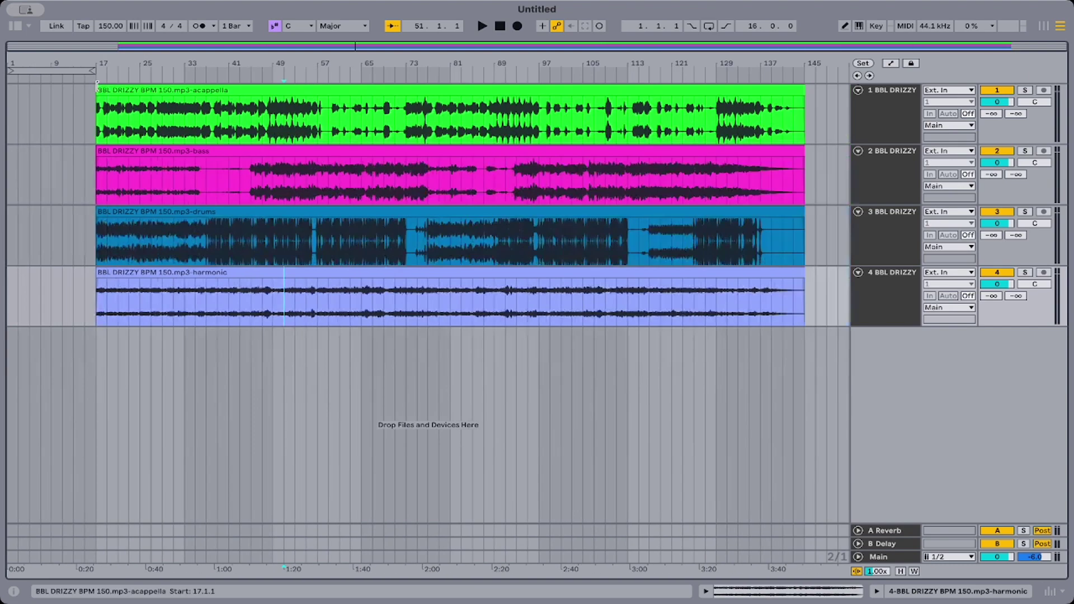
{"action": "left_click", "coordinate": [101, 90]}
{"action": "left_click", "coordinate": [100, 151]}
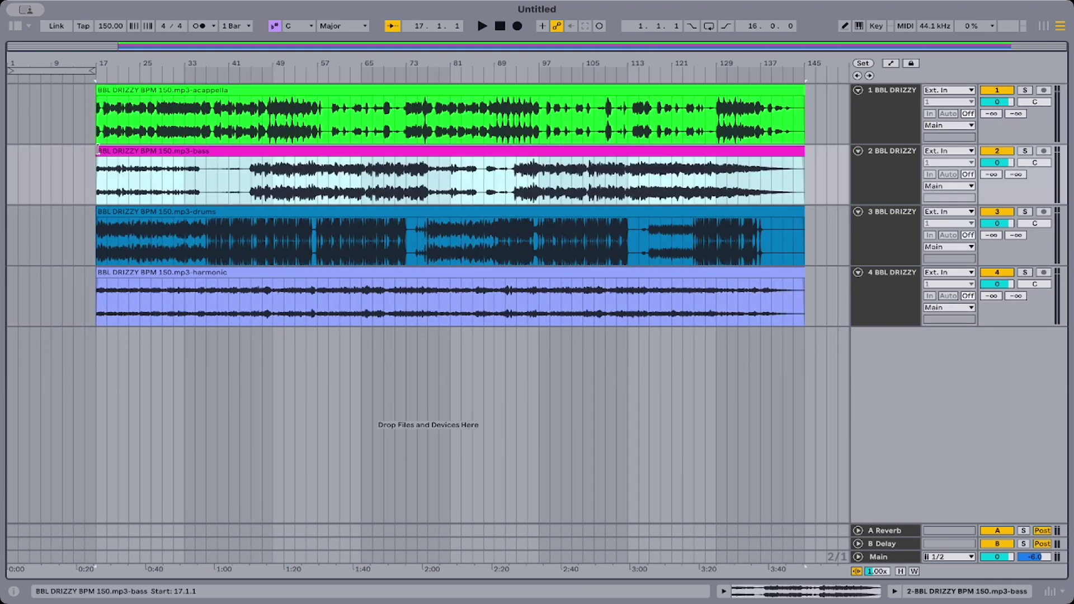
{"action": "left_click", "coordinate": [100, 211]}
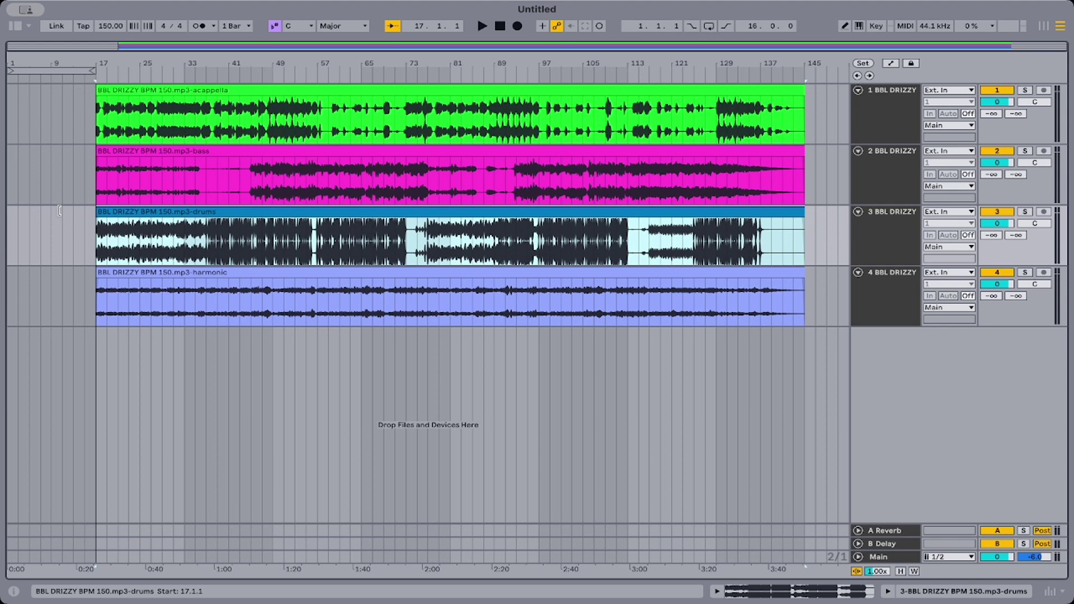
{"action": "left_click", "coordinate": [94, 272]}
{"action": "key", "text": "space"}
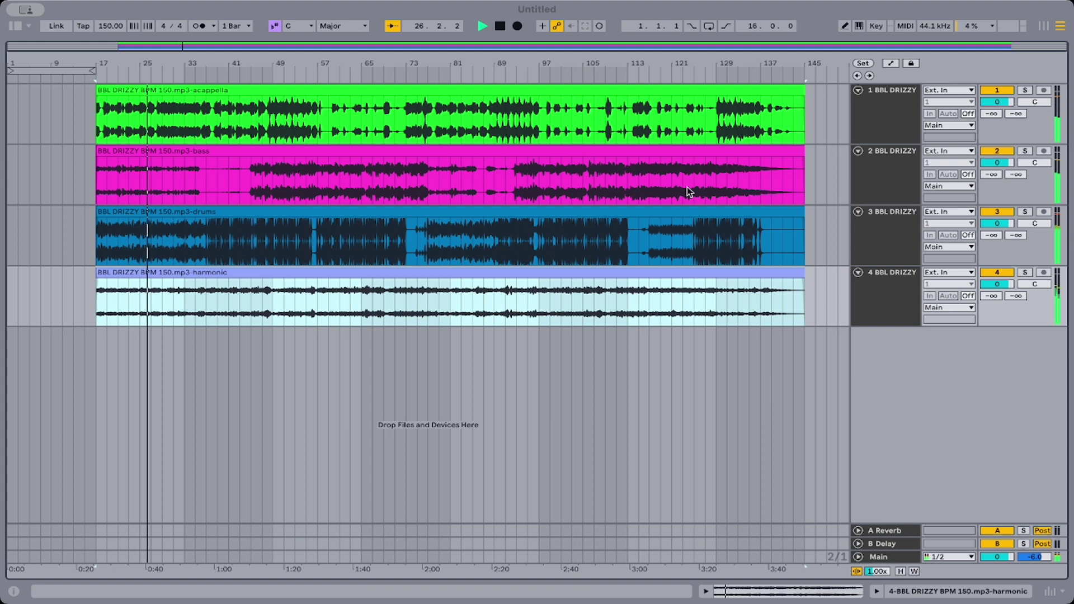
{"action": "left_click", "coordinate": [96, 307]}
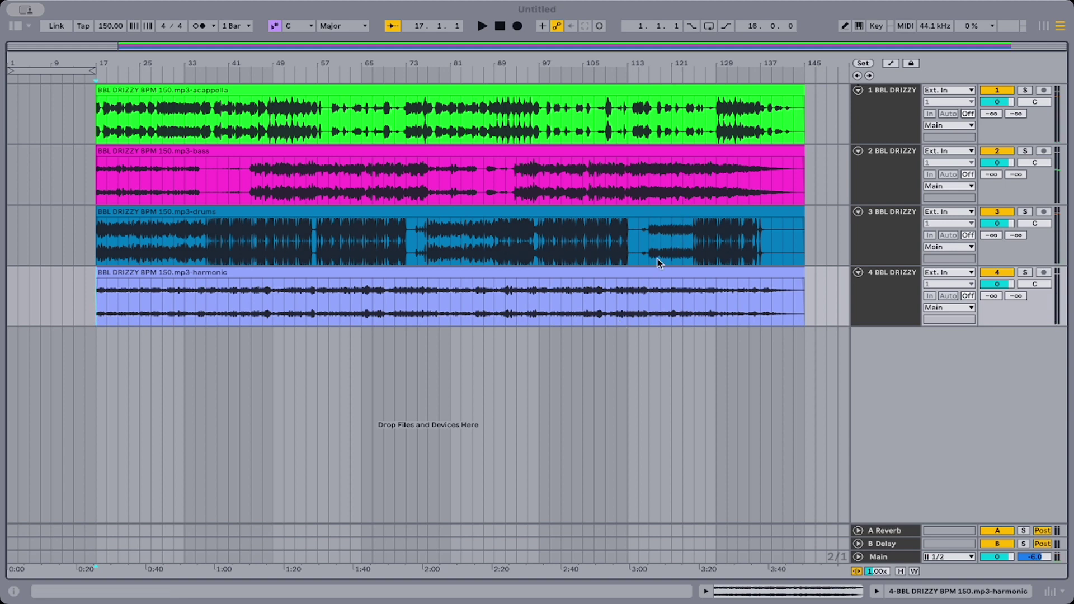
{"action": "left_click", "coordinate": [94, 241]}
{"action": "key", "text": "space"}
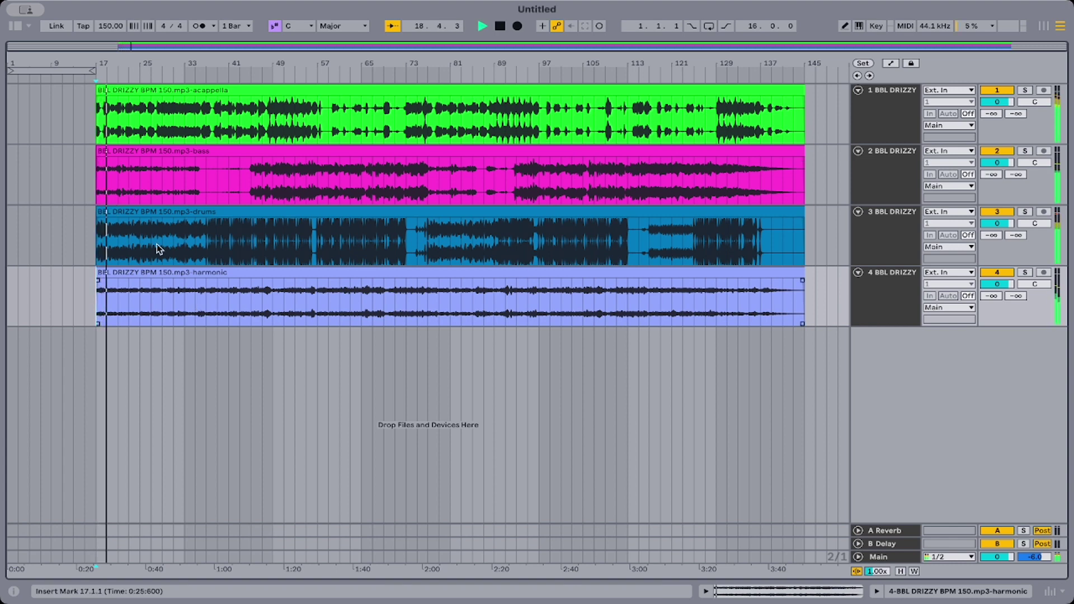
Reset playback to the beginning of the arrangement and replay the stems from bar 17.
{"action": "double_click", "coordinate": [502, 33]}
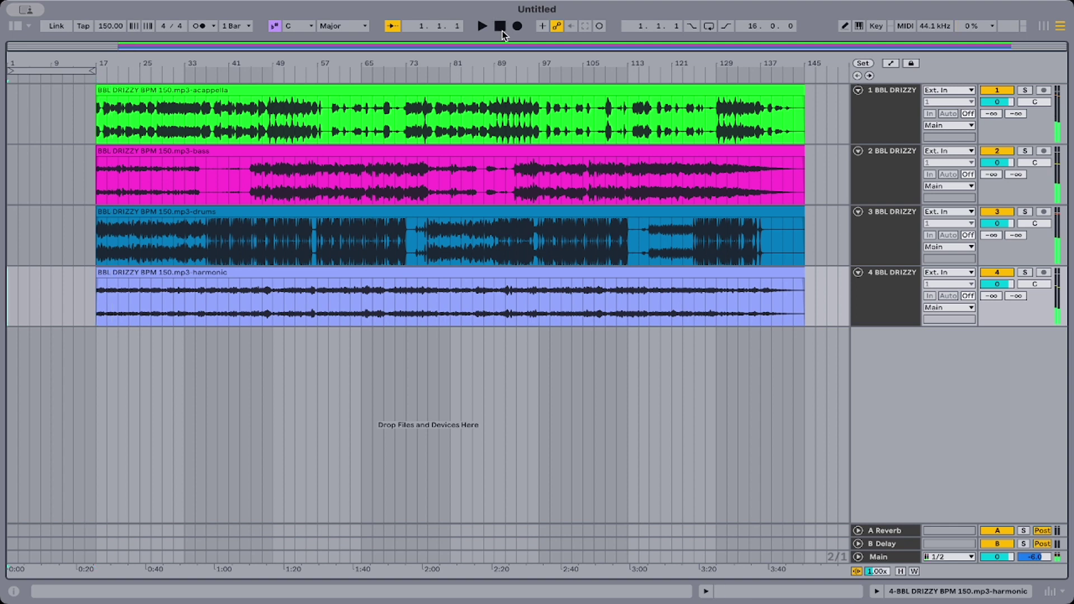
{"action": "key", "text": "space"}
{"action": "key", "text": "space"}
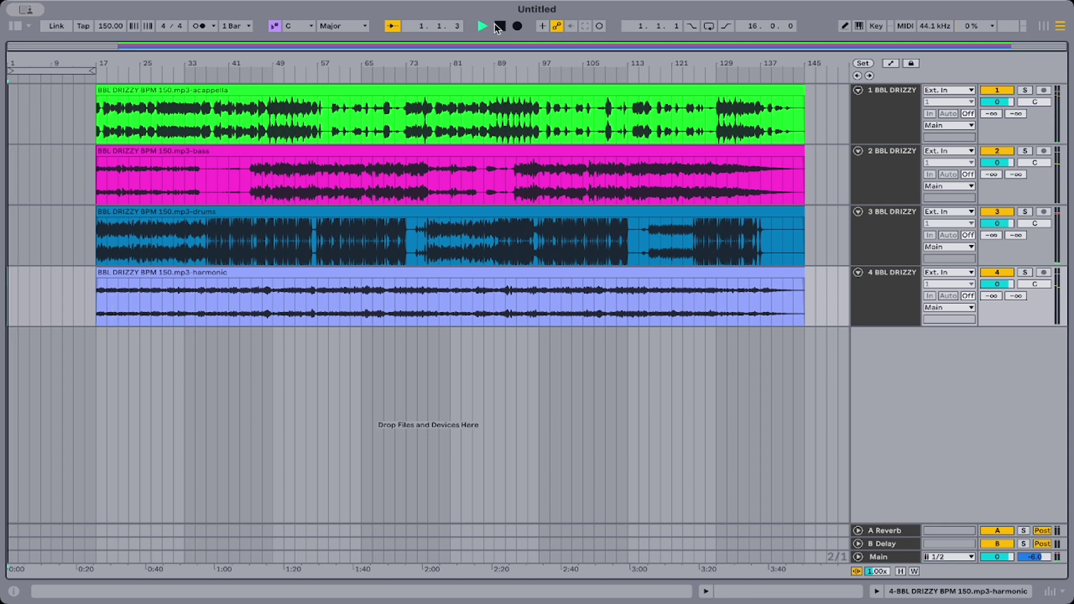
{"action": "left_click", "coordinate": [497, 28]}
{"action": "key", "text": "space"}
{"action": "left_click", "coordinate": [96, 188]}
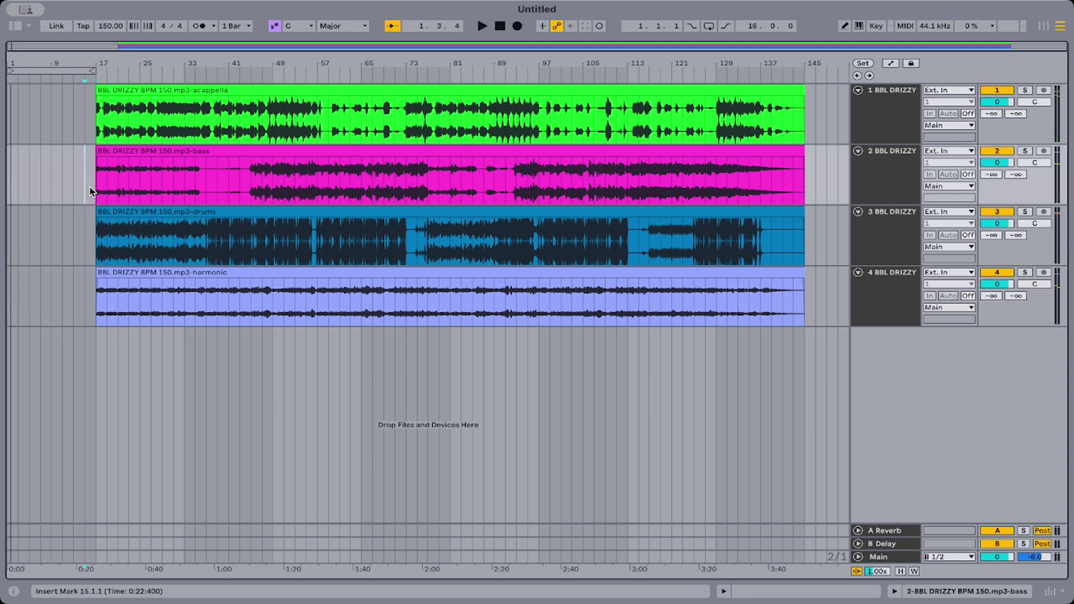
{"action": "key", "text": "space"}
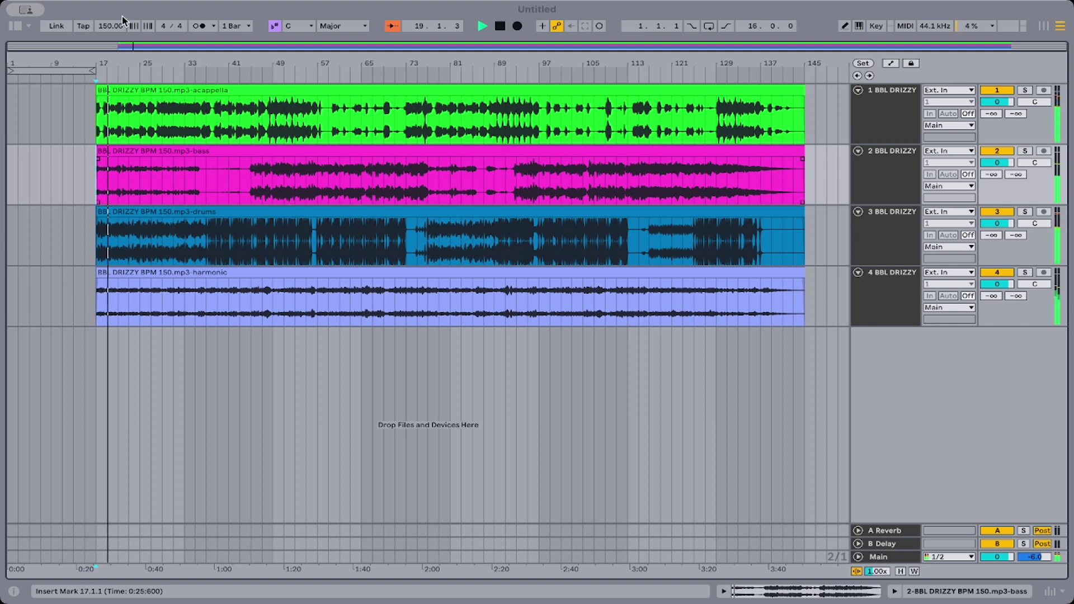
Turn on the metronome and select all four stem clips together at bar 17.
{"action": "left_click", "coordinate": [83, 235]}
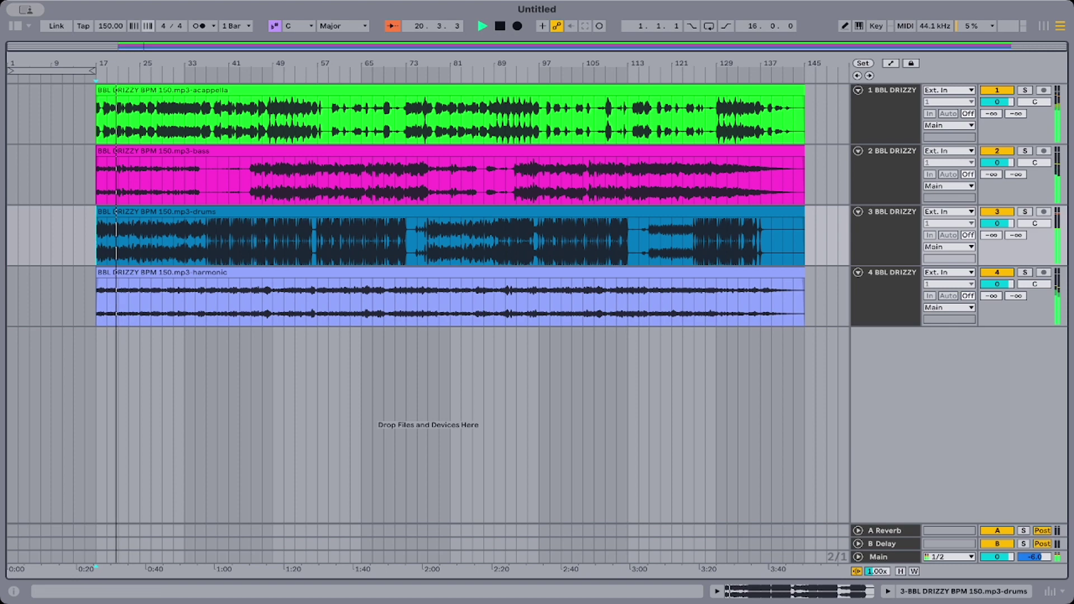
{"action": "left_click", "coordinate": [198, 26]}
{"action": "left_click_drag", "start_coordinate": [121, 49], "coordinate": [137, 73]}
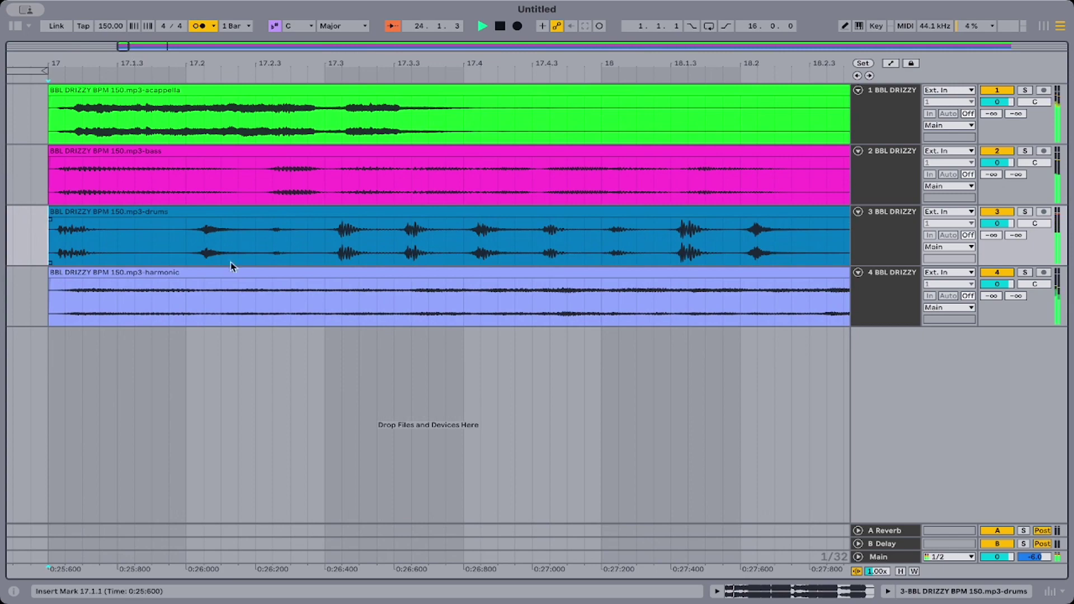
{"action": "left_click", "coordinate": [223, 274]}
{"action": "left_click", "coordinate": [209, 92], "text": "shift"}
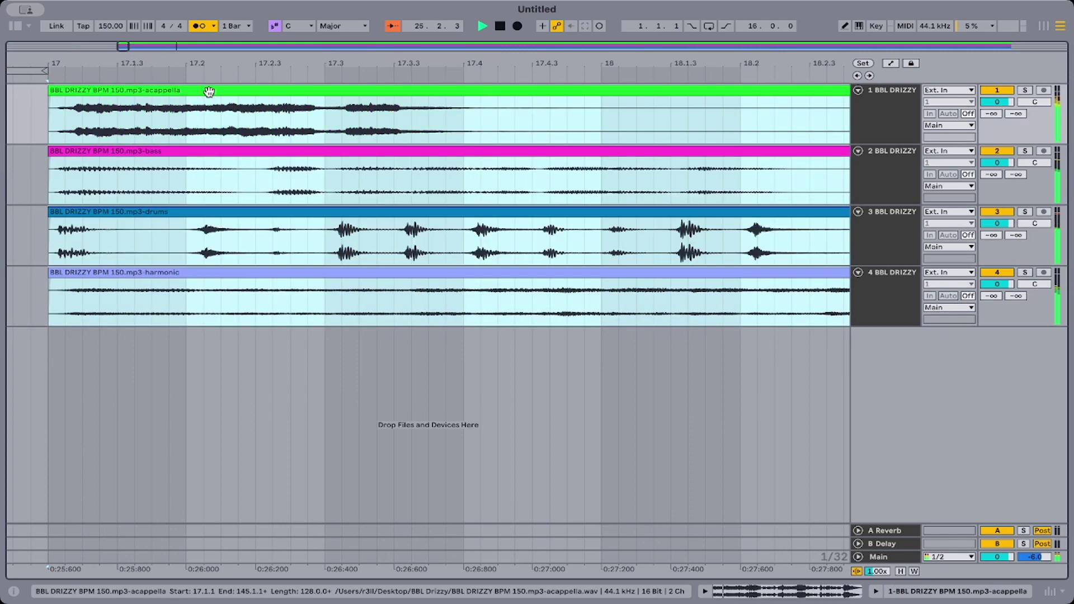
Examine the start of each stem clip against the bar 17 grid line.
{"action": "scroll", "coordinate": [405, 242], "scroll_direction": "right", "scroll_amount": 8}
{"action": "scroll", "coordinate": [405, 242], "scroll_direction": "left", "scroll_amount": 12}
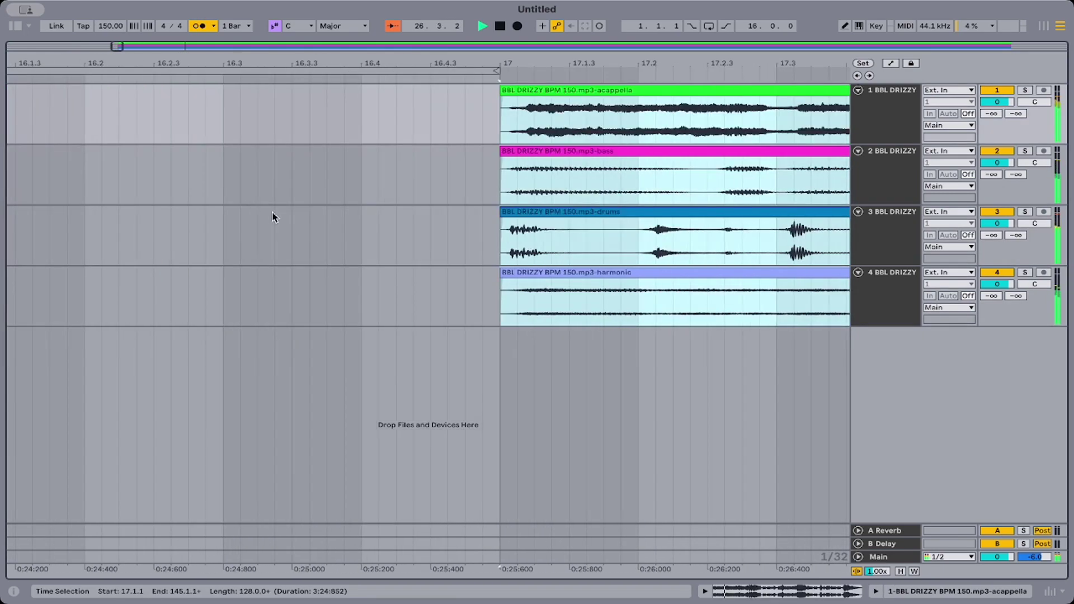
{"action": "left_click", "coordinate": [437, 250]}
{"action": "left_click", "coordinate": [504, 150]}
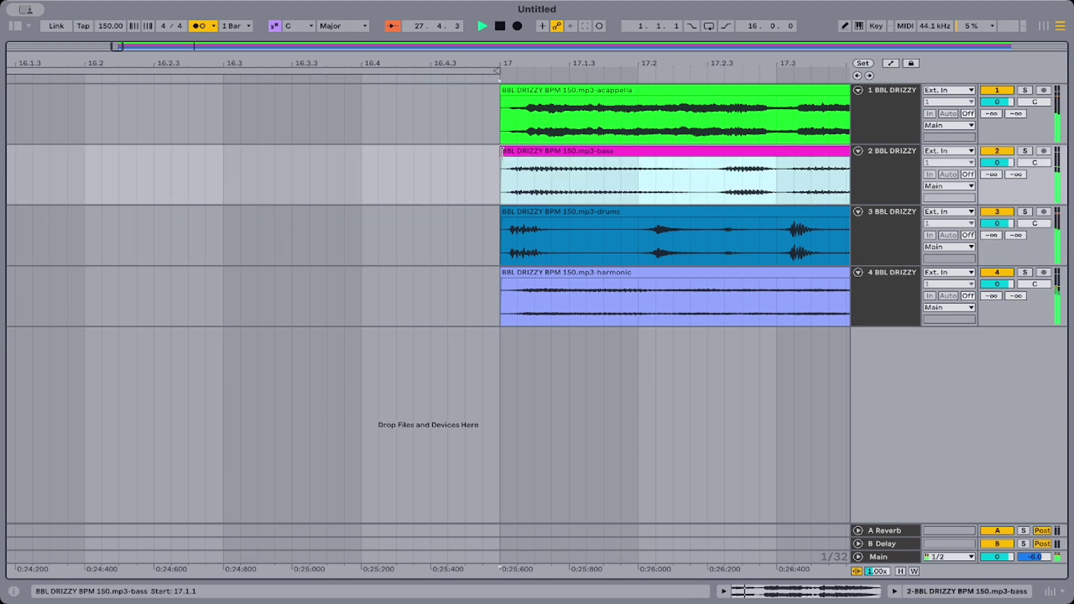
{"action": "left_click", "coordinate": [503, 91]}
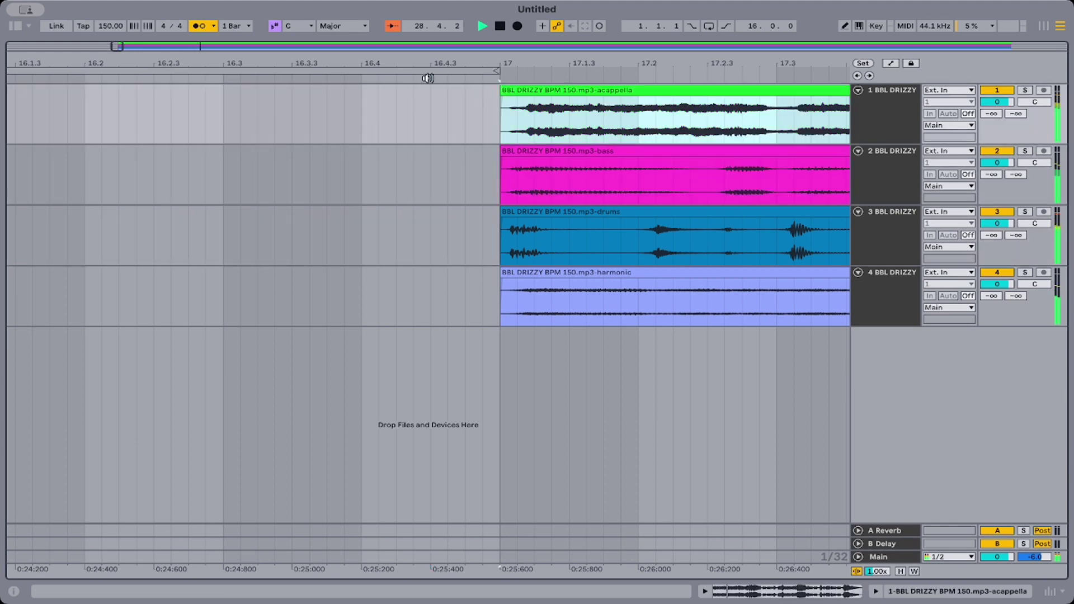
{"action": "left_click", "coordinate": [505, 226]}
{"action": "left_click", "coordinate": [499, 278]}
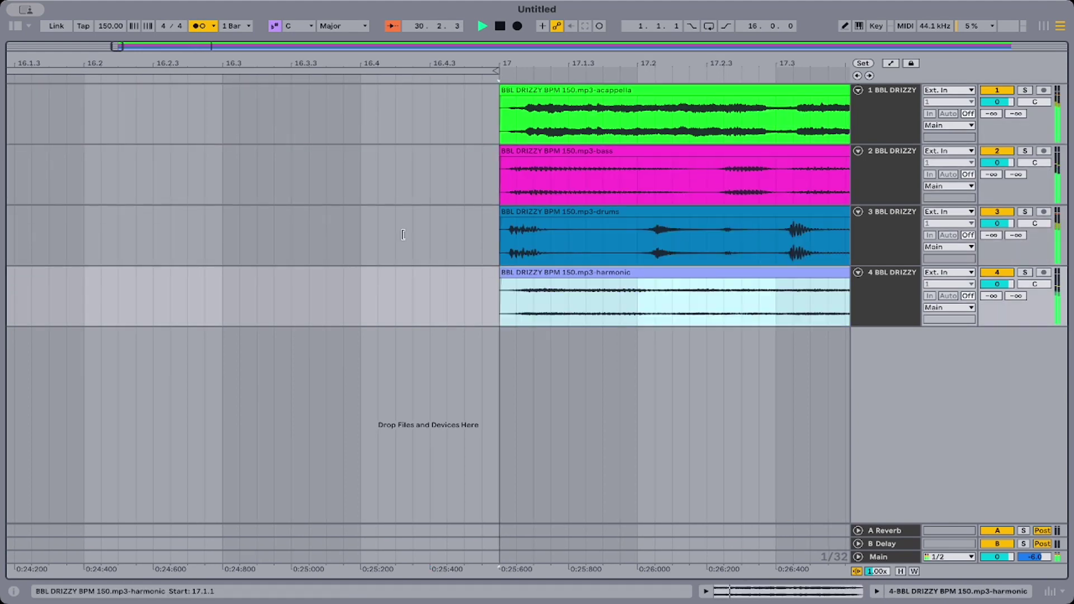
Select all four stem clips and slip their audio together so the first loud drum hit lands on bar 37.
{"action": "left_click_drag", "start_coordinate": [534, 62], "coordinate": [223, 59]}
{"action": "scroll", "coordinate": [389, 160], "scroll_direction": "right", "scroll_amount": 3}
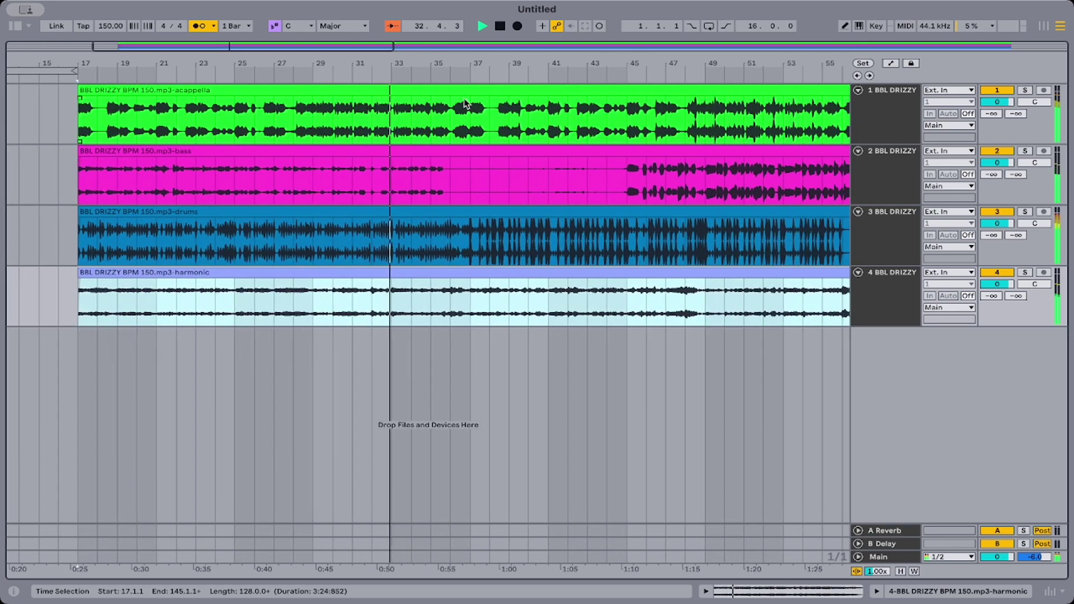
{"action": "left_click_drag", "start_coordinate": [433, 64], "coordinate": [478, 90]}
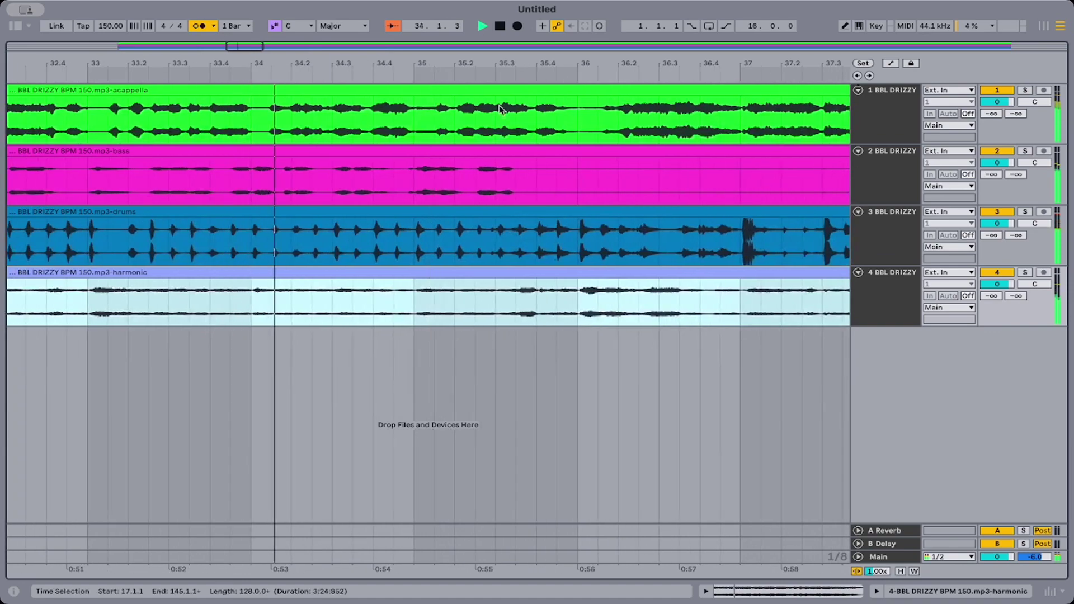
{"action": "left_click", "coordinate": [477, 89]}
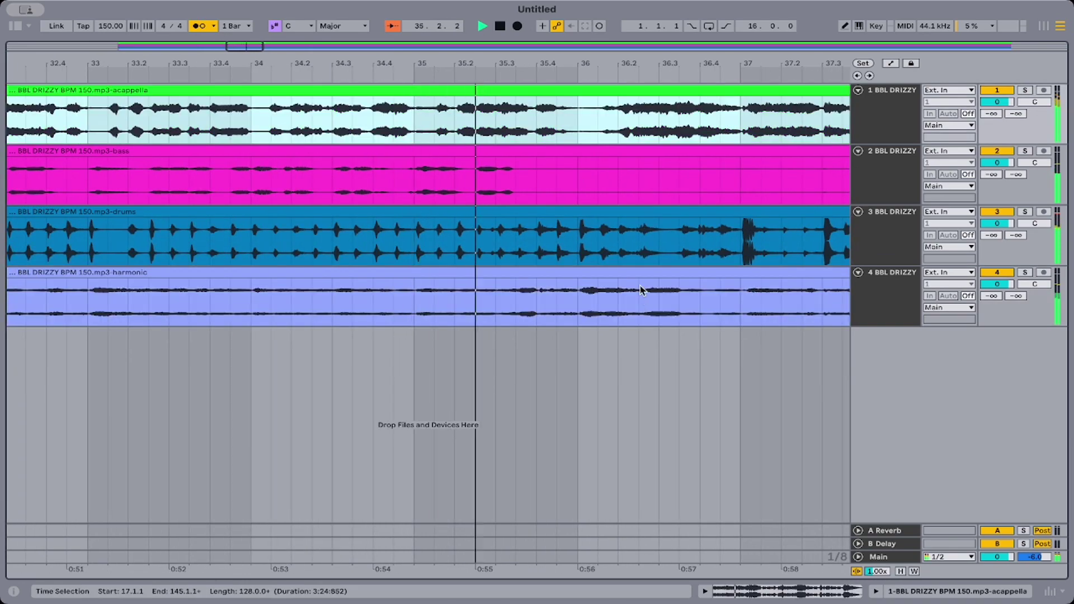
{"action": "left_click", "coordinate": [645, 276], "text": "shift"}
{"action": "scroll", "coordinate": [645, 277], "scroll_direction": "right", "scroll_amount": 4}
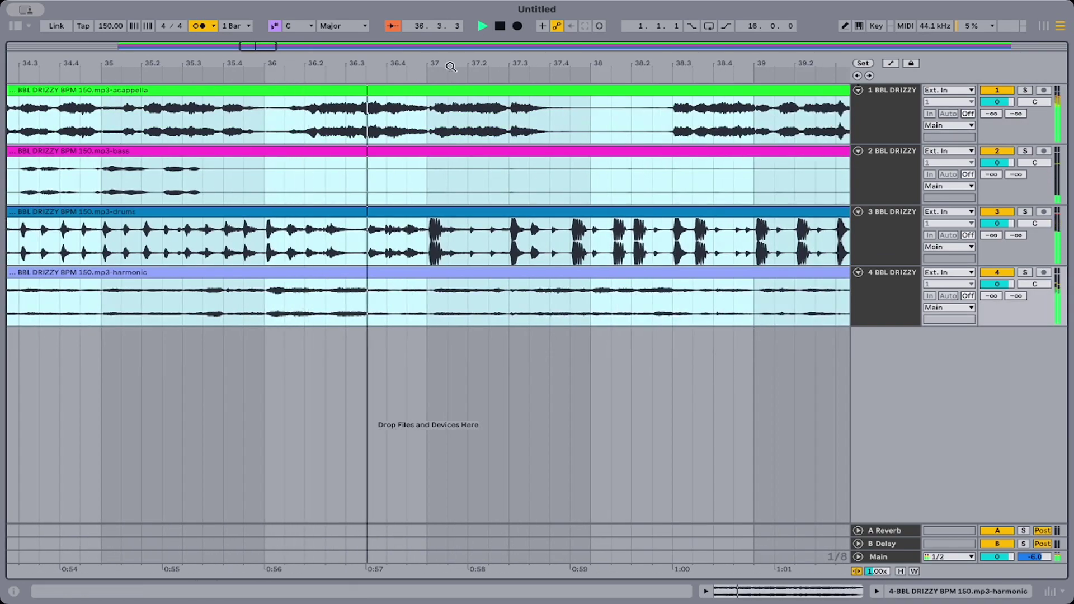
{"action": "left_click_drag", "start_coordinate": [417, 63], "coordinate": [417, 90]}
{"action": "key", "text": "plus"}
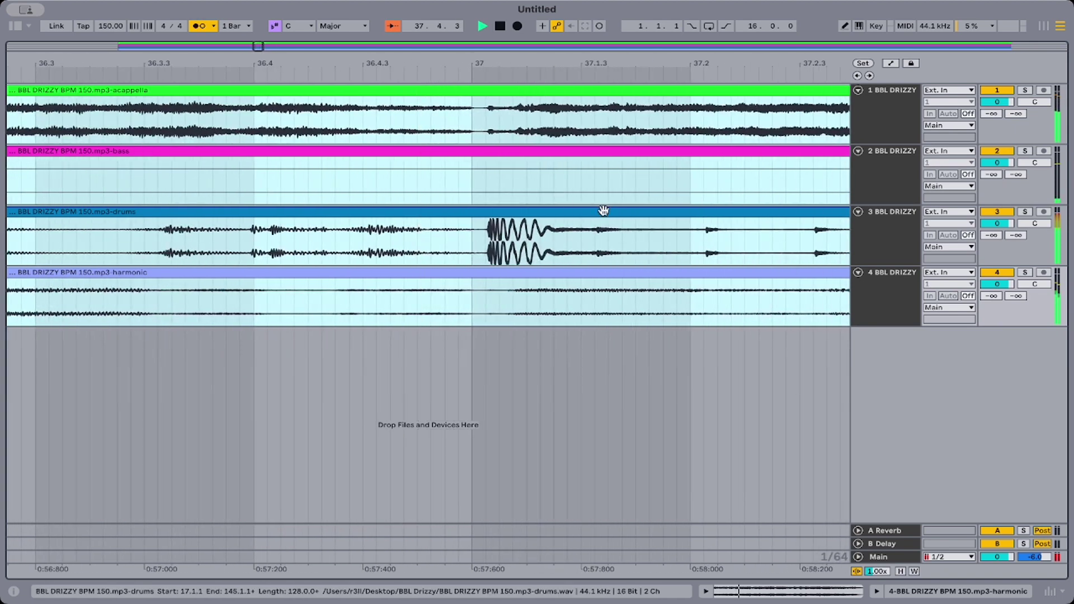
{"action": "left_click_drag", "start_coordinate": [607, 245], "coordinate": [591, 248]}
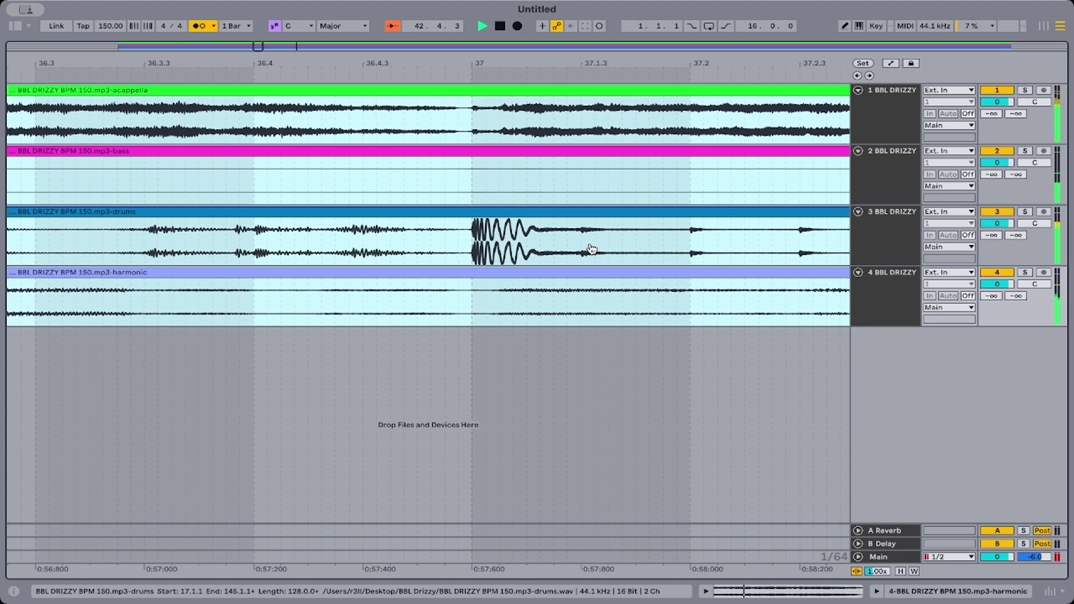
Mute the drums track and play the remaining stems from bar 79.
{"action": "left_click_drag", "start_coordinate": [474, 59], "coordinate": [475, 6]}
{"action": "left_click", "coordinate": [438, 240]}
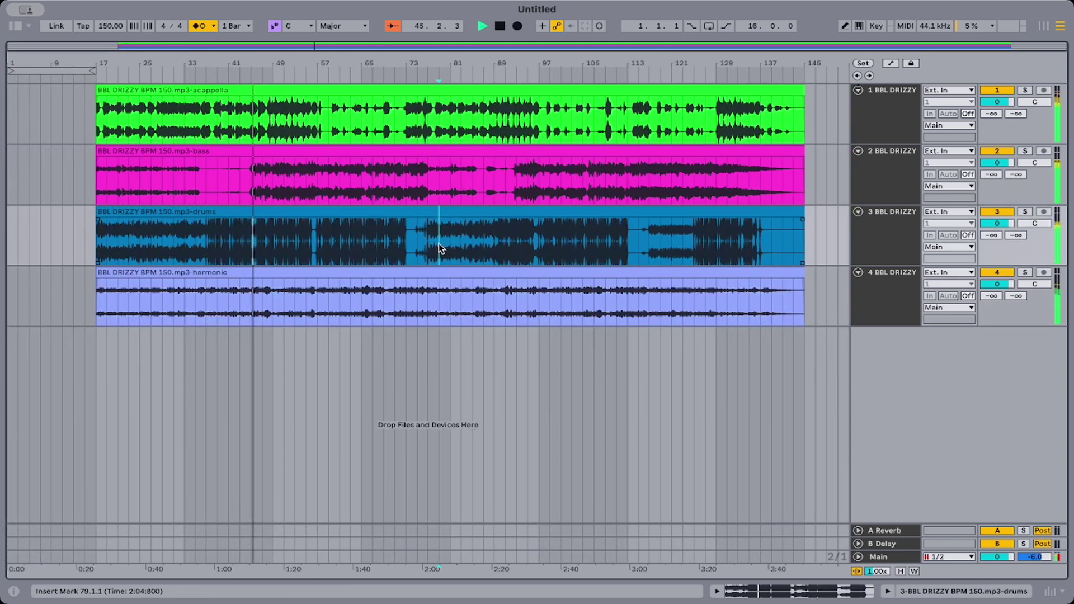
{"action": "left_click", "coordinate": [997, 212]}
{"action": "key", "text": "space"}
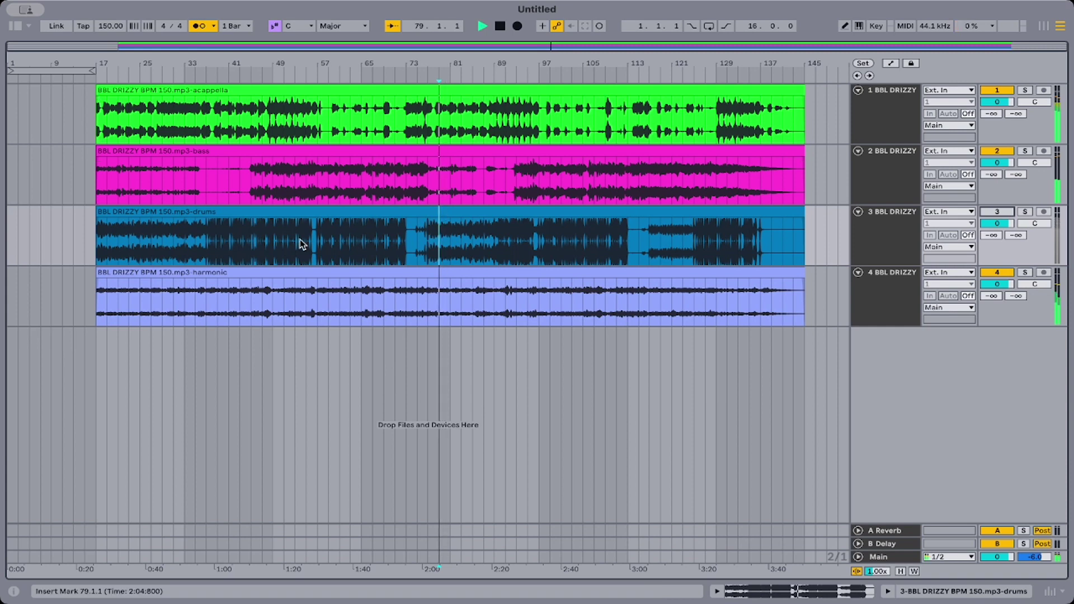
{"action": "key", "text": "space"}
Play the arrangement from bar 17 with the harmonic track soloed.
{"action": "left_click", "coordinate": [130, 271]}
{"action": "key", "text": "space"}
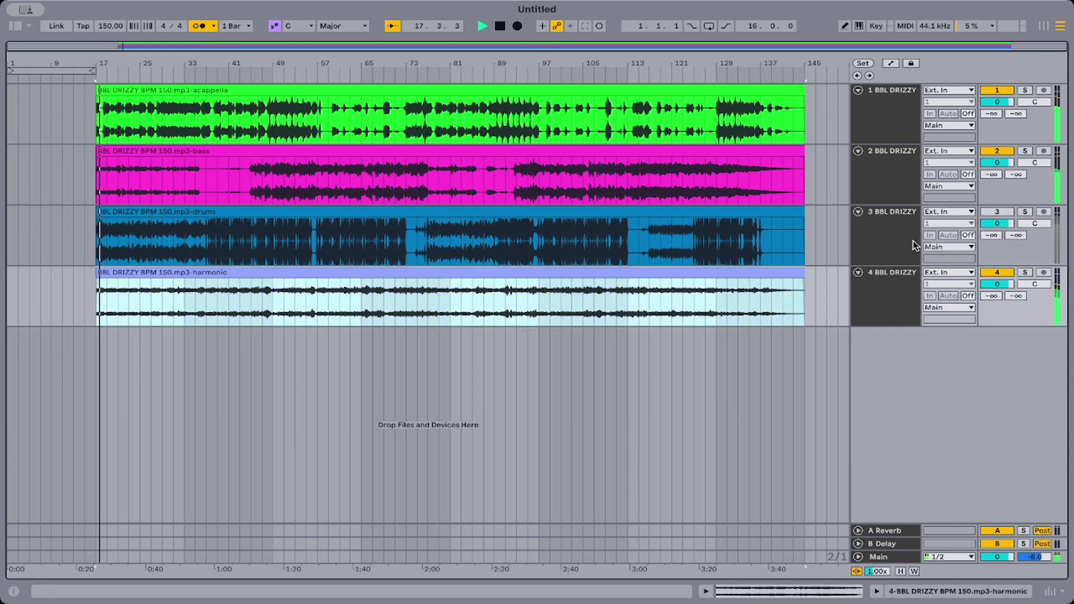
{"action": "left_click", "coordinate": [1024, 272]}
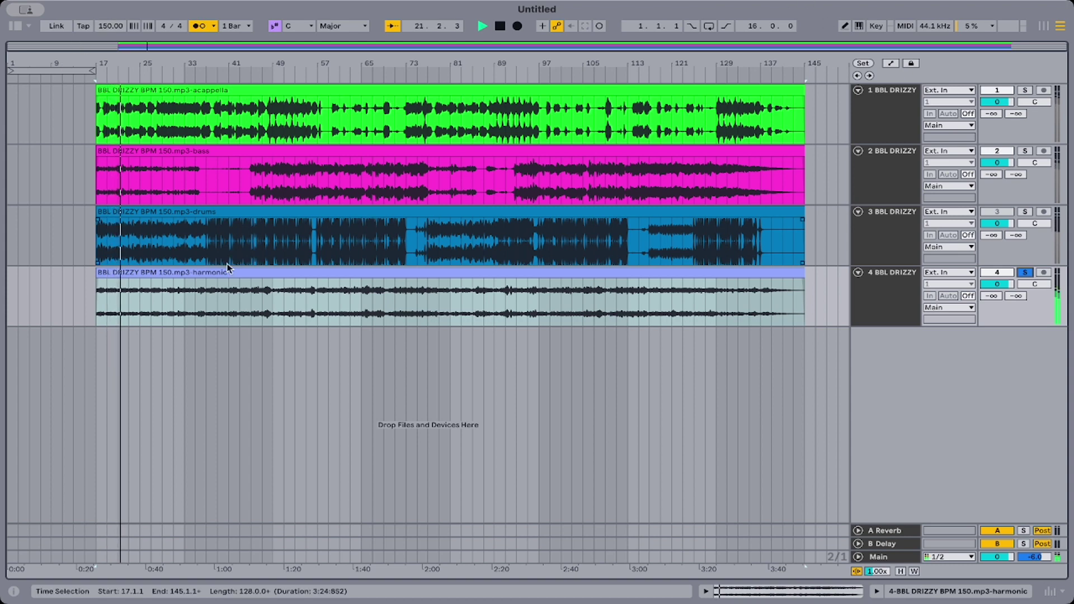
Move the harmonic clip to start at bar 1 and place its track above the other stem tracks.
{"action": "left_click_drag", "start_coordinate": [211, 274], "coordinate": [114, 283]}
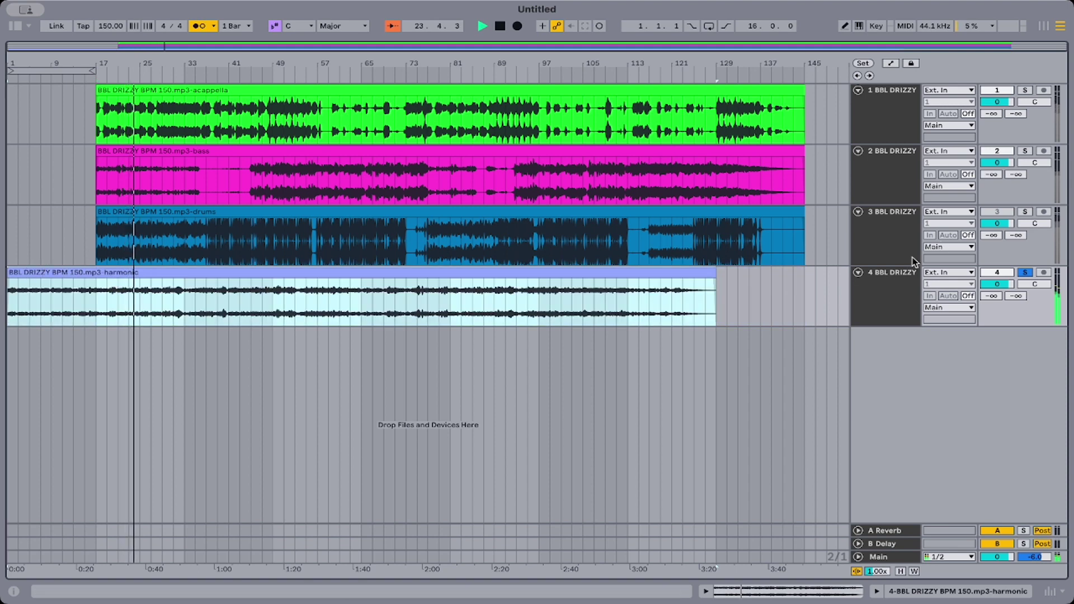
{"action": "left_click_drag", "start_coordinate": [889, 277], "coordinate": [896, 89]}
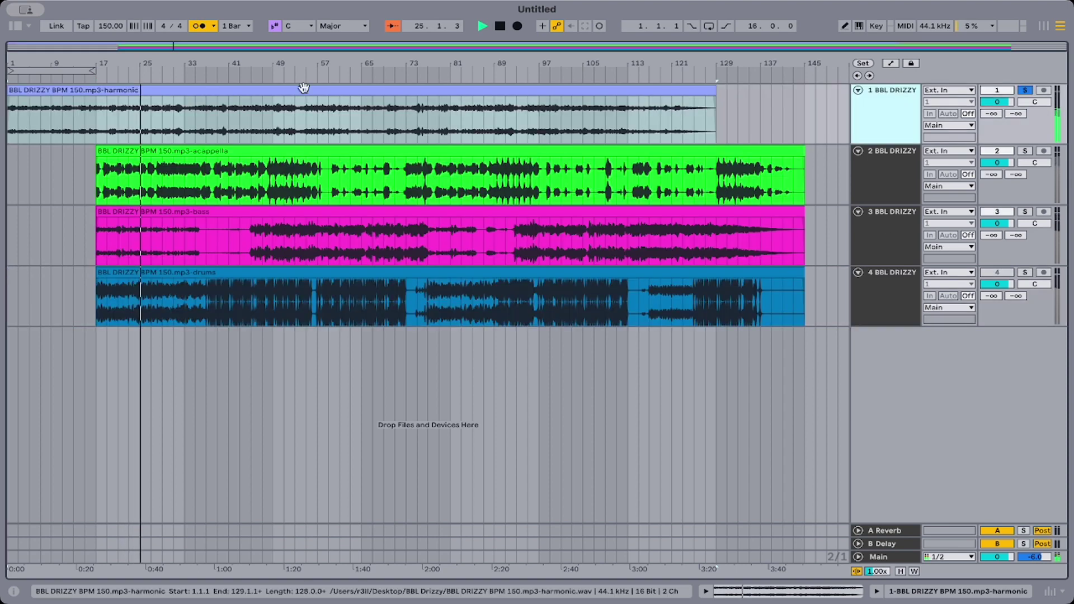
Play the soloed harmonic stem from bar 1.
{"action": "left_click_drag", "start_coordinate": [27, 60], "coordinate": [51, 79]}
{"action": "scroll", "coordinate": [56, 84], "scroll_direction": "left", "scroll_amount": 3}
{"action": "left_click", "coordinate": [23, 89]}
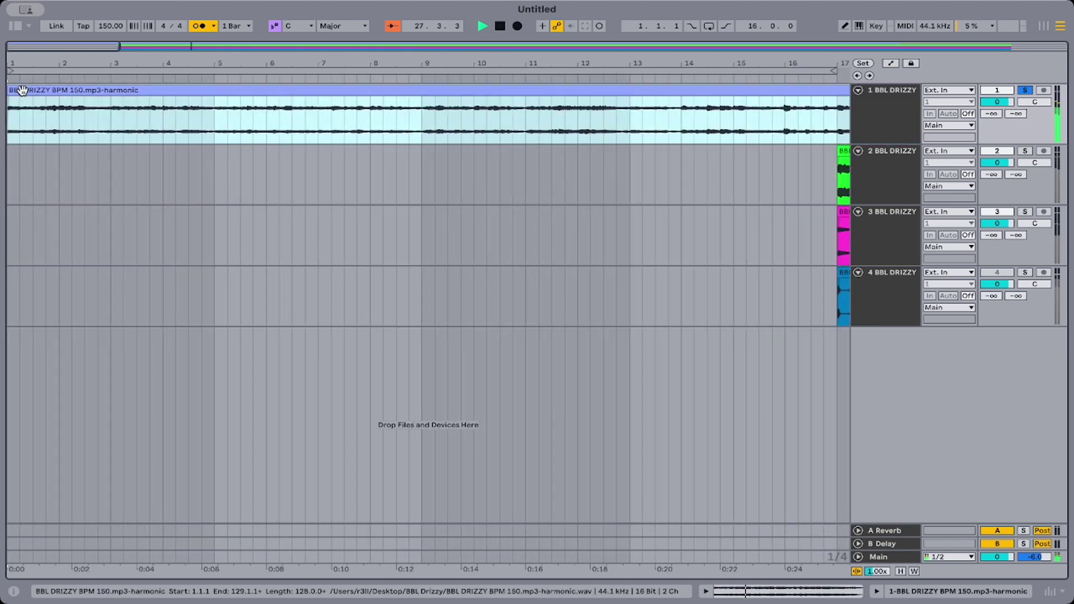
{"action": "left_click_drag", "start_coordinate": [205, 63], "coordinate": [204, 42]}
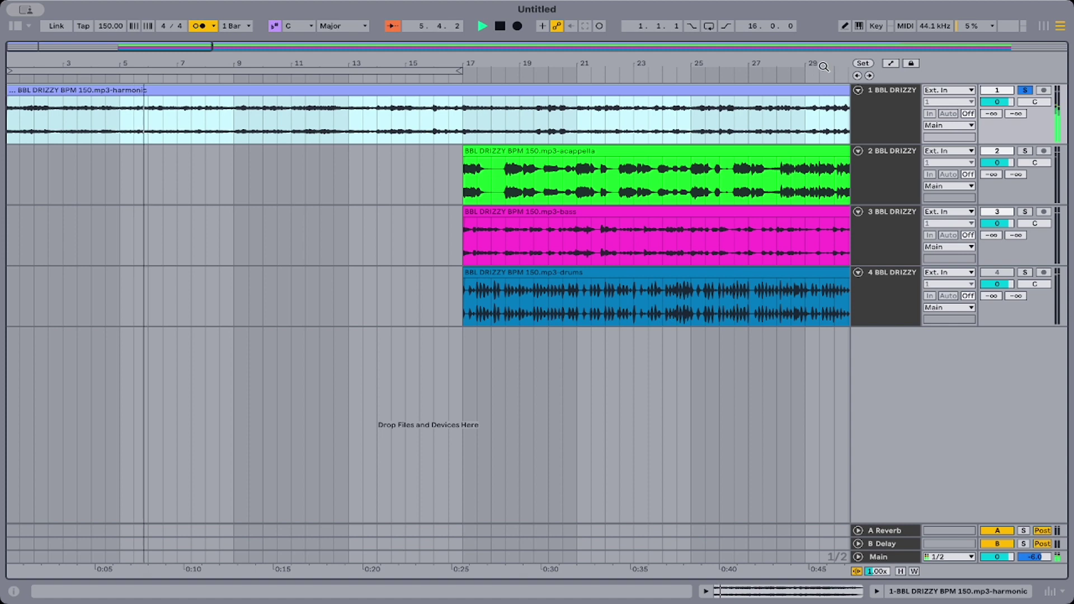
{"action": "left_click", "coordinate": [348, 201]}
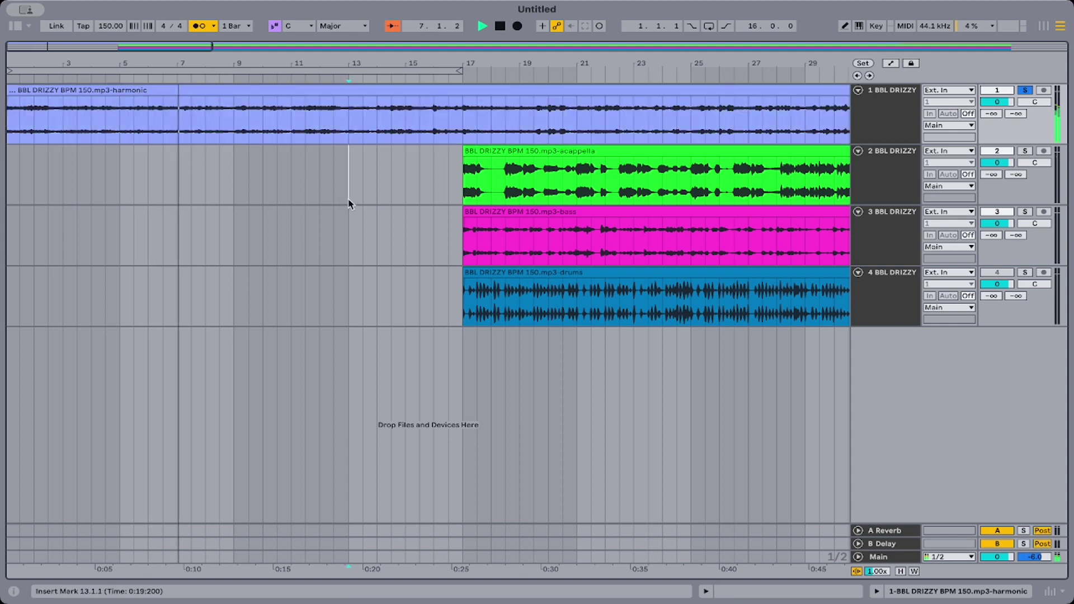
Solo the acappella track and audition it from bar 17 and from bar 113.
{"action": "left_click", "coordinate": [499, 152]}
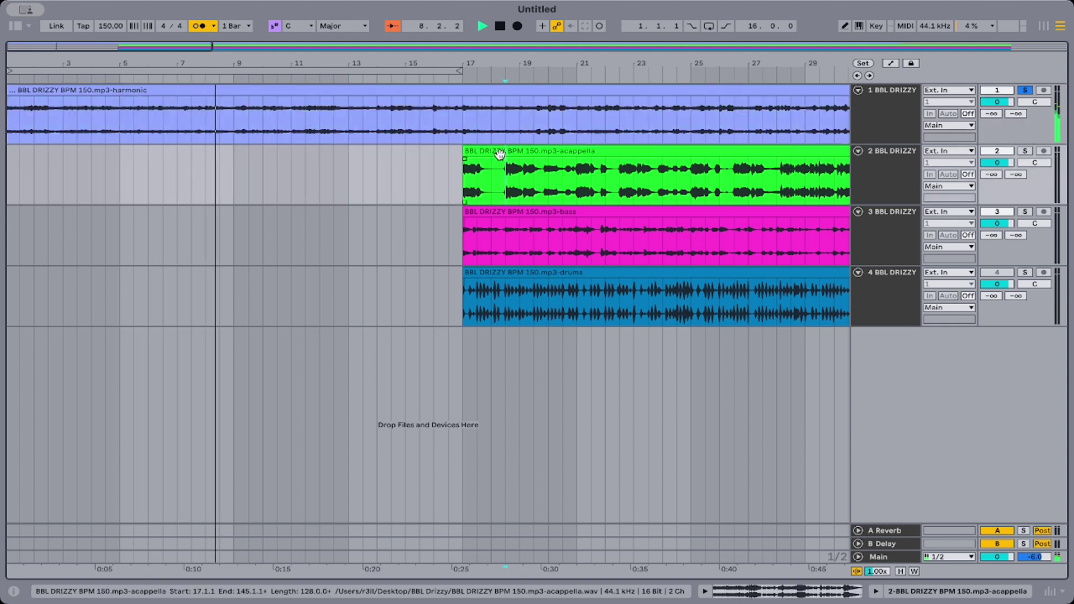
{"action": "left_click", "coordinate": [482, 150]}
{"action": "left_click", "coordinate": [1024, 151]}
{"action": "key", "text": "space"}
{"action": "key", "text": "space"}
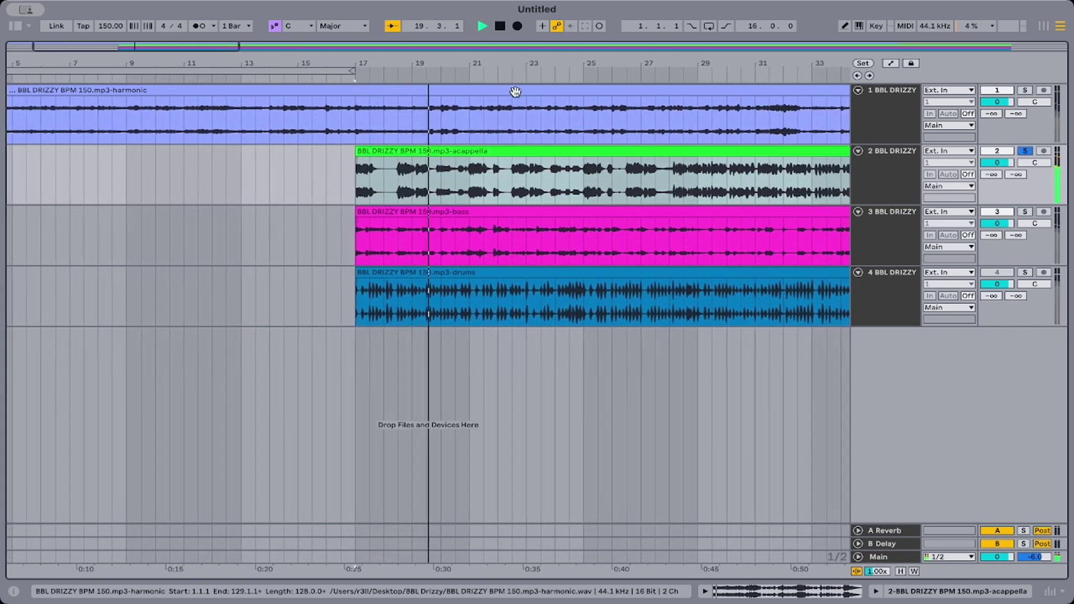
{"action": "key", "text": "w"}
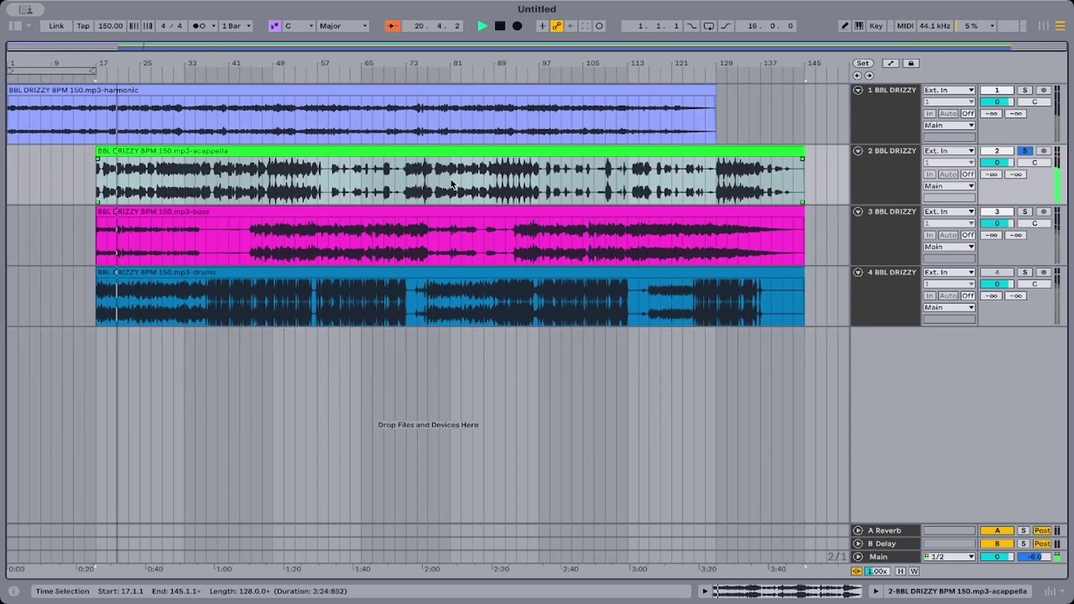
{"action": "left_click", "coordinate": [630, 192]}
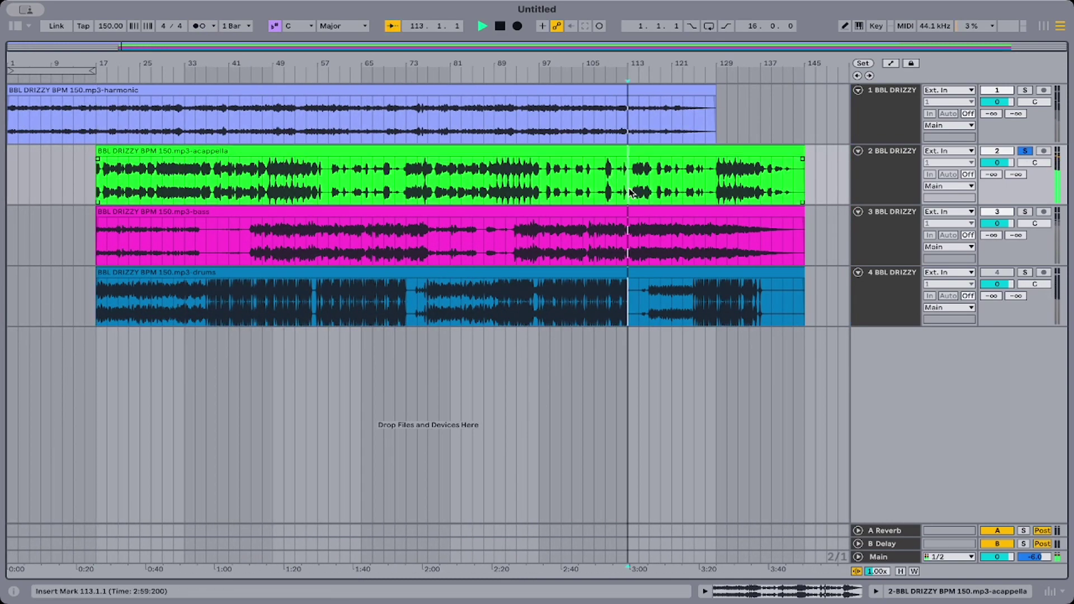
Move the drums clip out of the way so it starts at bar 145.
{"action": "left_click", "coordinate": [146, 272]}
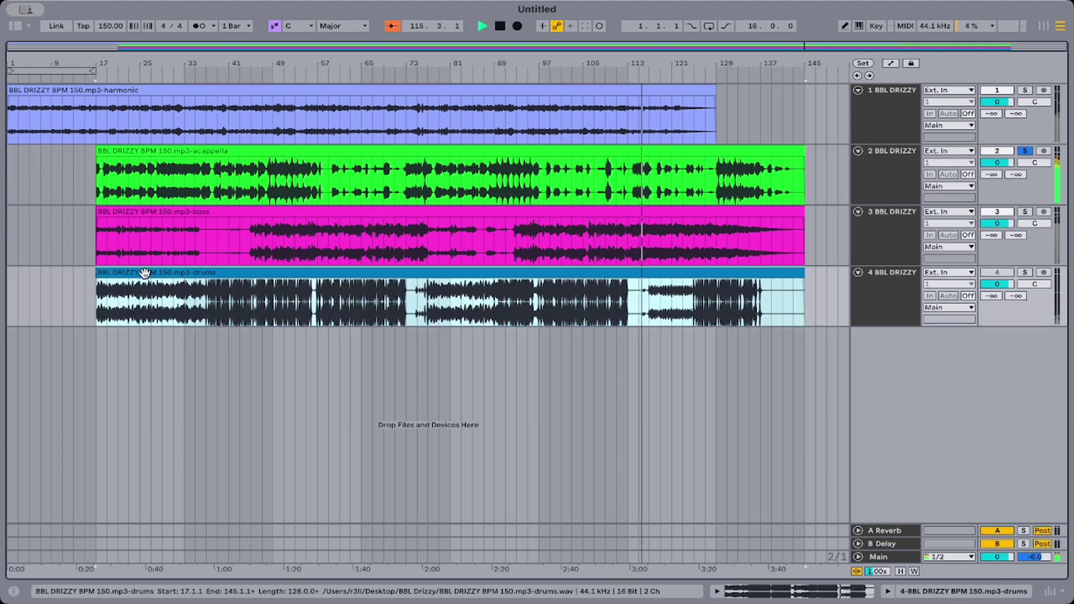
{"action": "key", "text": "Delete"}
{"action": "key", "text": "super+z"}
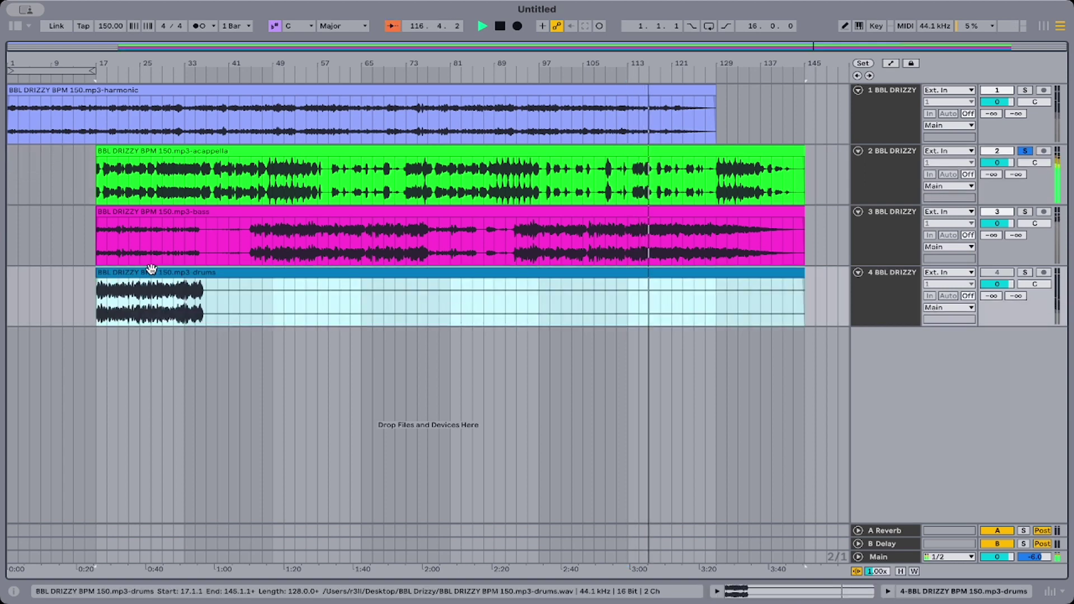
{"action": "left_click_drag", "start_coordinate": [151, 269], "coordinate": [850, 298]}
{"action": "scroll", "coordinate": [736, 306], "scroll_direction": "right", "scroll_amount": 5}
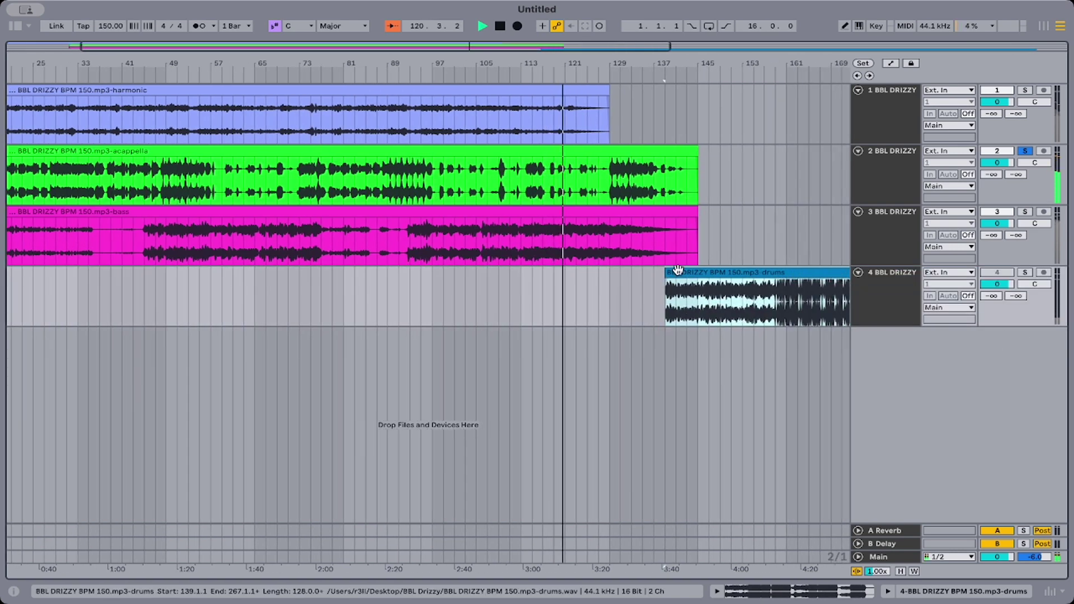
{"action": "left_click_drag", "start_coordinate": [677, 270], "coordinate": [719, 281]}
{"action": "scroll", "coordinate": [252, 199], "scroll_direction": "left", "scroll_amount": 5}
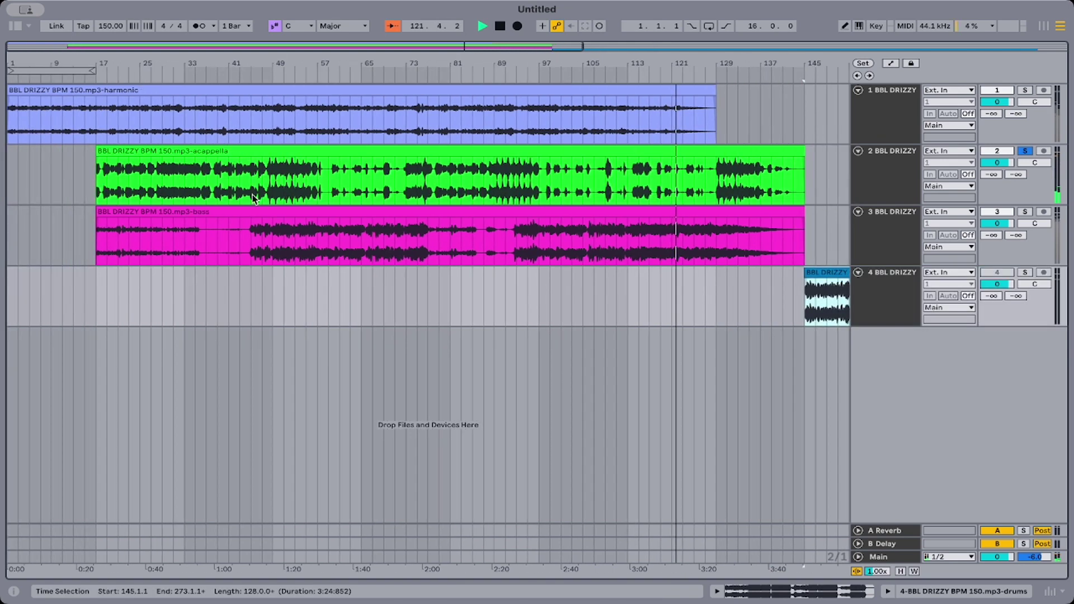
Solo the bass track and play it from bar 17.
{"action": "left_click", "coordinate": [156, 213]}
{"action": "left_click", "coordinate": [1024, 212]}
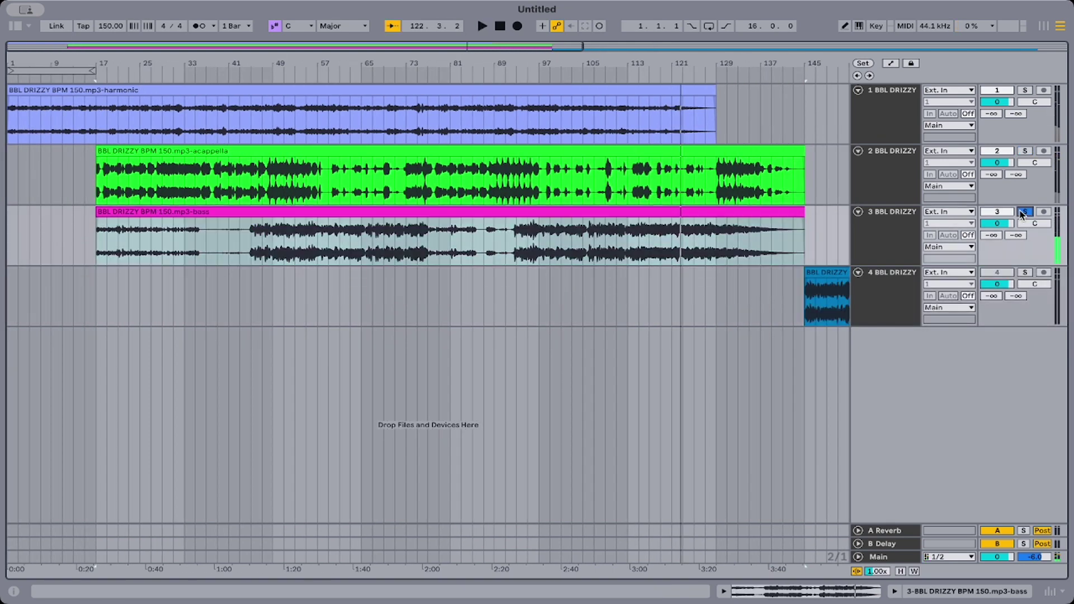
{"action": "key", "text": "space"}
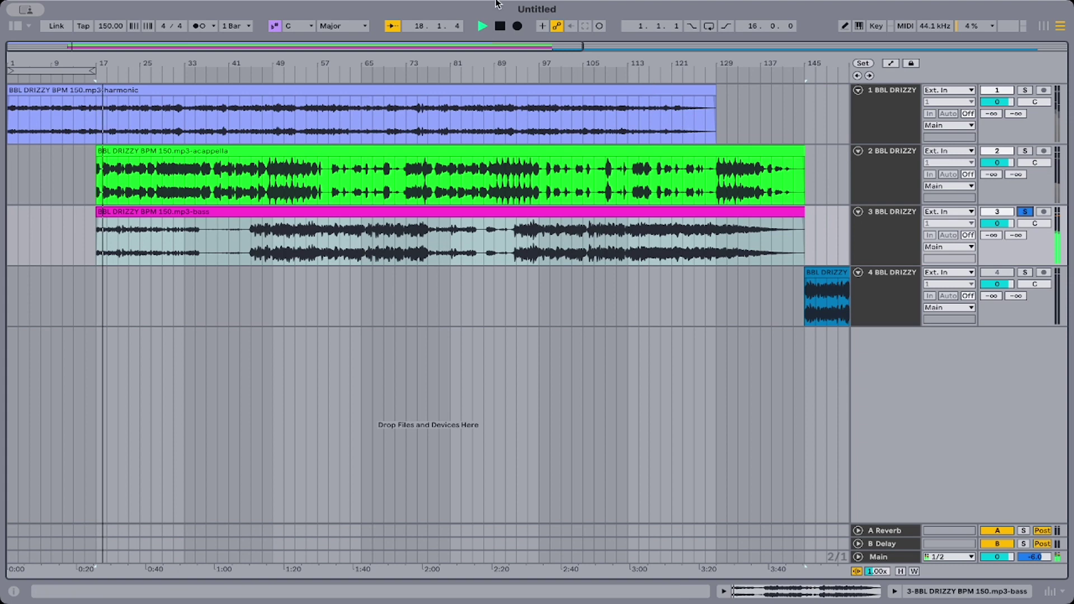
Split the bass clip at bar 49 and place its first section so it spans bars 1 to 17.
{"action": "left_click", "coordinate": [253, 244]}
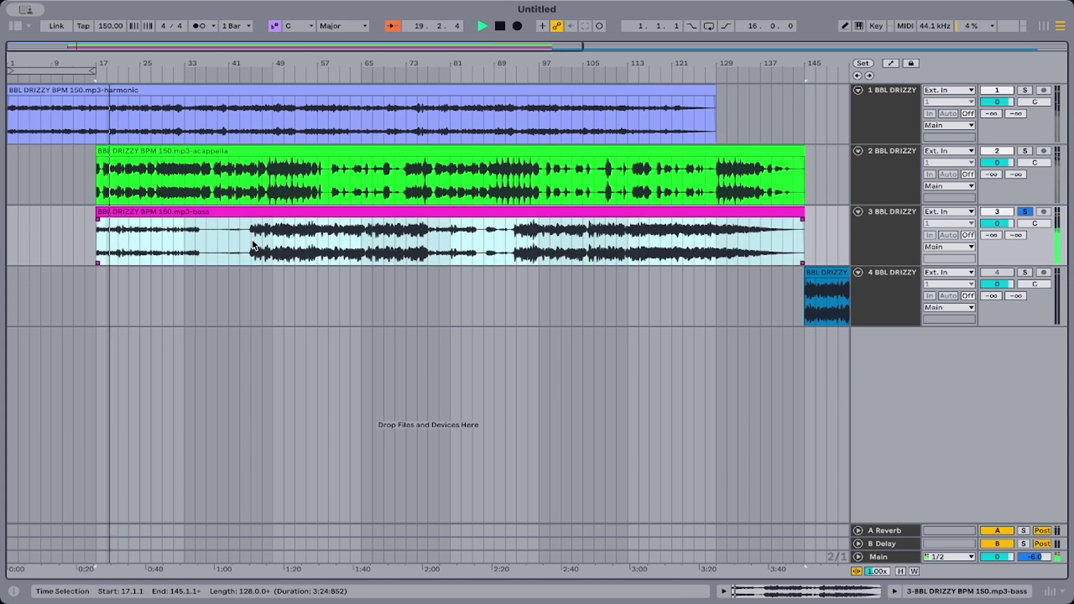
{"action": "left_click", "coordinate": [252, 245]}
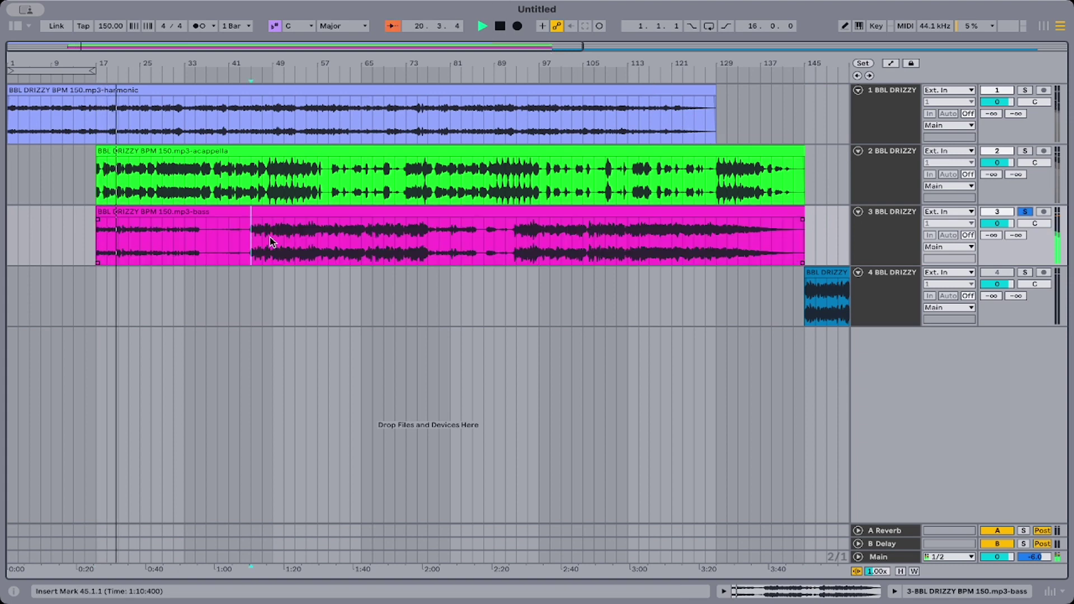
{"action": "left_click", "coordinate": [272, 249]}
{"action": "key", "text": "super+e"}
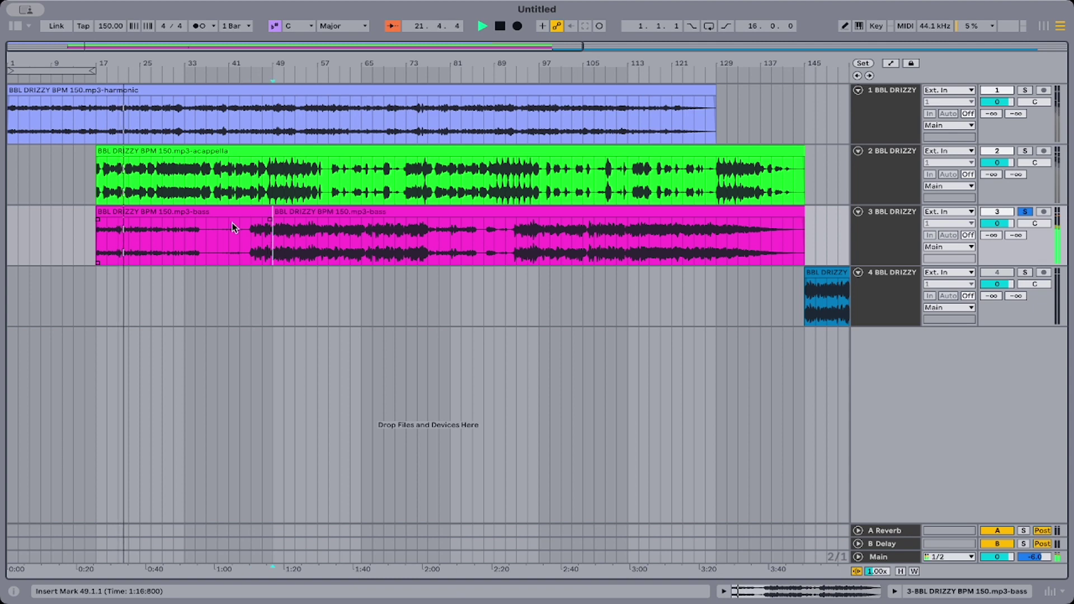
{"action": "left_click_drag", "start_coordinate": [167, 209], "coordinate": [83, 216]}
{"action": "left_click_drag", "start_coordinate": [150, 210], "coordinate": [96, 211]}
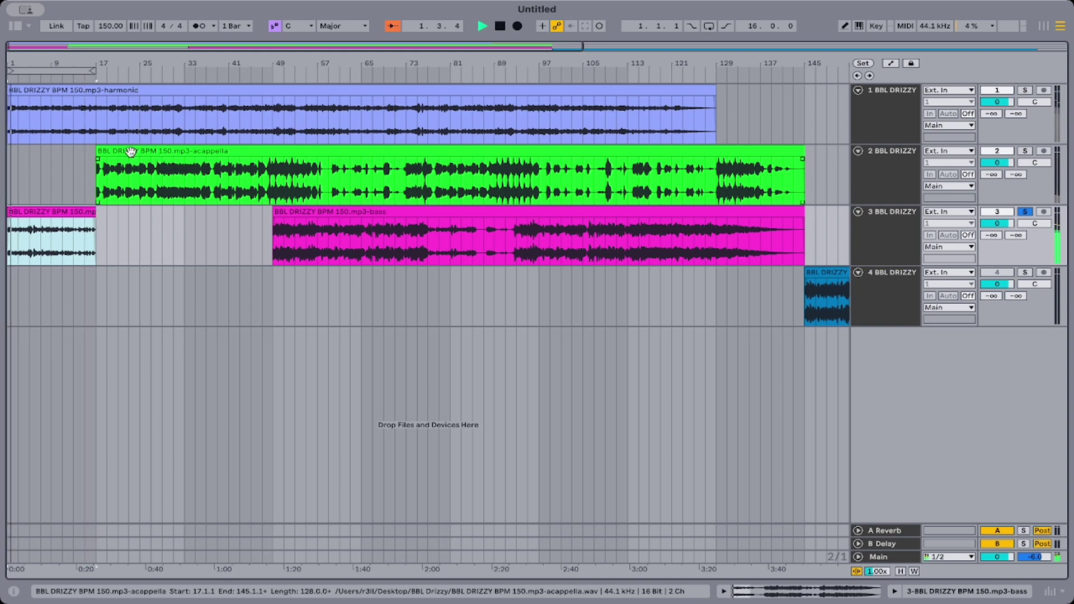
Audition the second section of the bass clip from bars 49, 77 and 93.
{"action": "left_click", "coordinate": [291, 201]}
{"action": "left_click", "coordinate": [299, 211]}
{"action": "scroll", "coordinate": [303, 209], "scroll_direction": "right", "scroll_amount": 2}
{"action": "scroll", "coordinate": [303, 209], "scroll_direction": "right", "scroll_amount": 15}
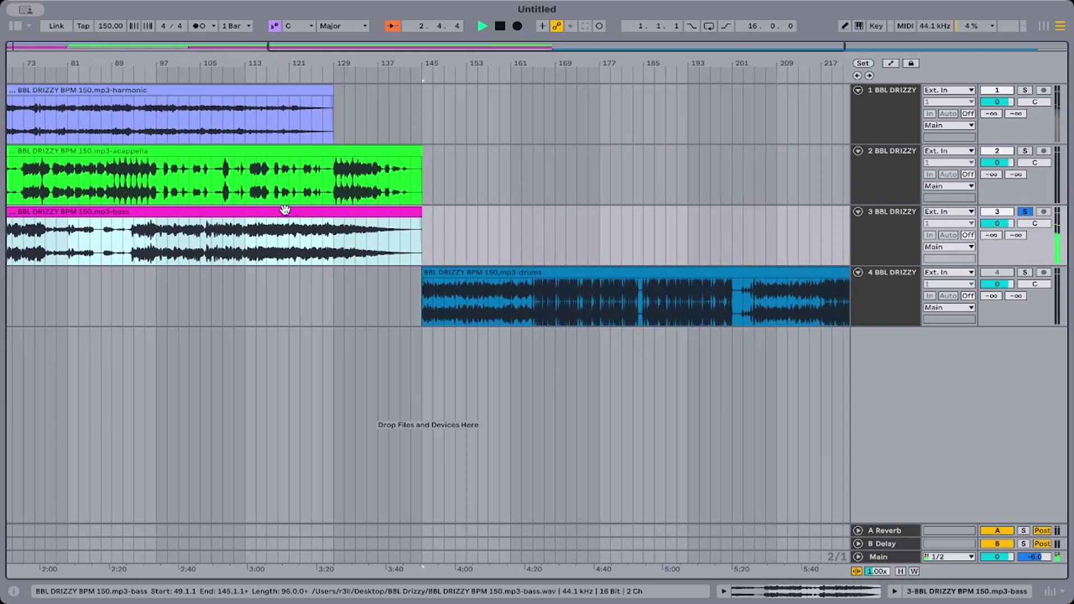
{"action": "scroll", "coordinate": [286, 211], "scroll_direction": "left", "scroll_amount": 15}
{"action": "left_click", "coordinate": [267, 250]}
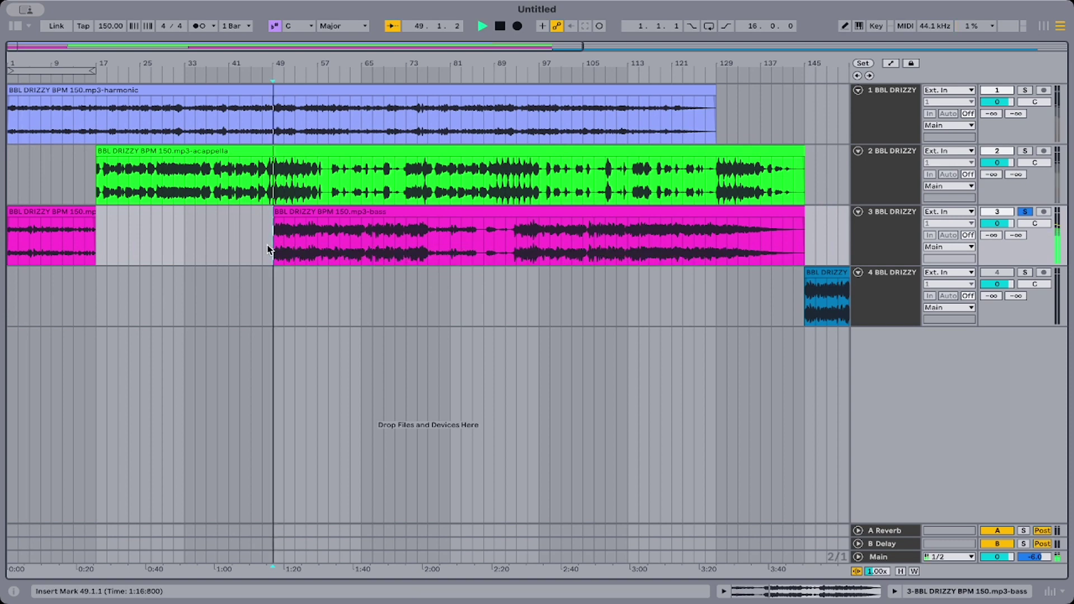
{"action": "left_click", "coordinate": [428, 245]}
{"action": "scroll", "coordinate": [475, 246], "scroll_direction": "right", "scroll_amount": 1}
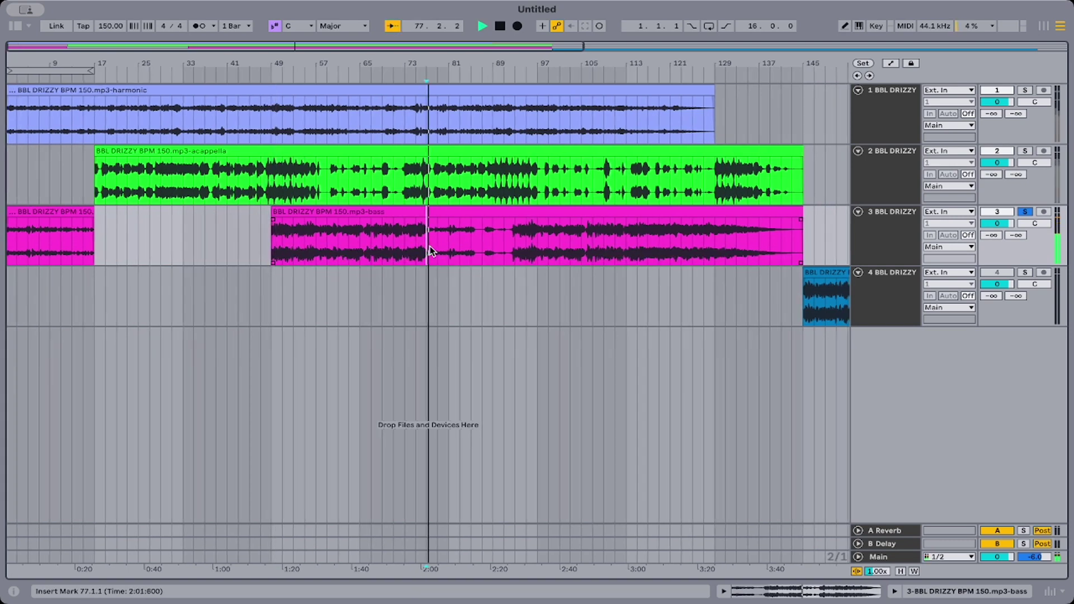
{"action": "scroll", "coordinate": [511, 241], "scroll_direction": "right", "scroll_amount": 3}
Delete the second bass section, from bar 49 to bar 145, and stop playback.
{"action": "left_click", "coordinate": [344, 211]}
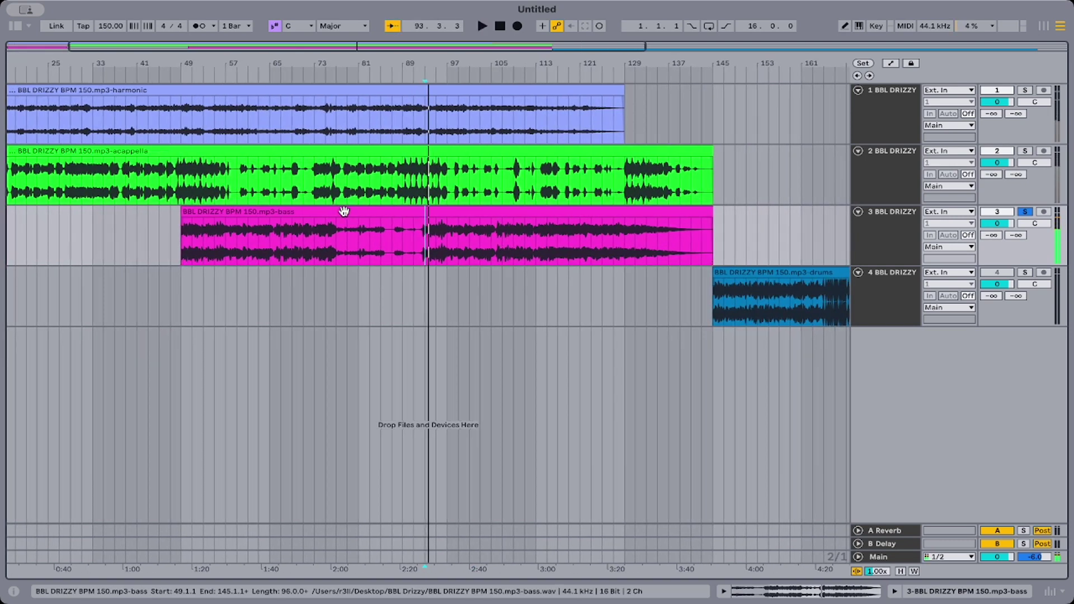
{"action": "key", "text": "Delete"}
{"action": "key", "text": "space"}
{"action": "scroll", "coordinate": [343, 210], "scroll_direction": "left", "scroll_amount": 3}
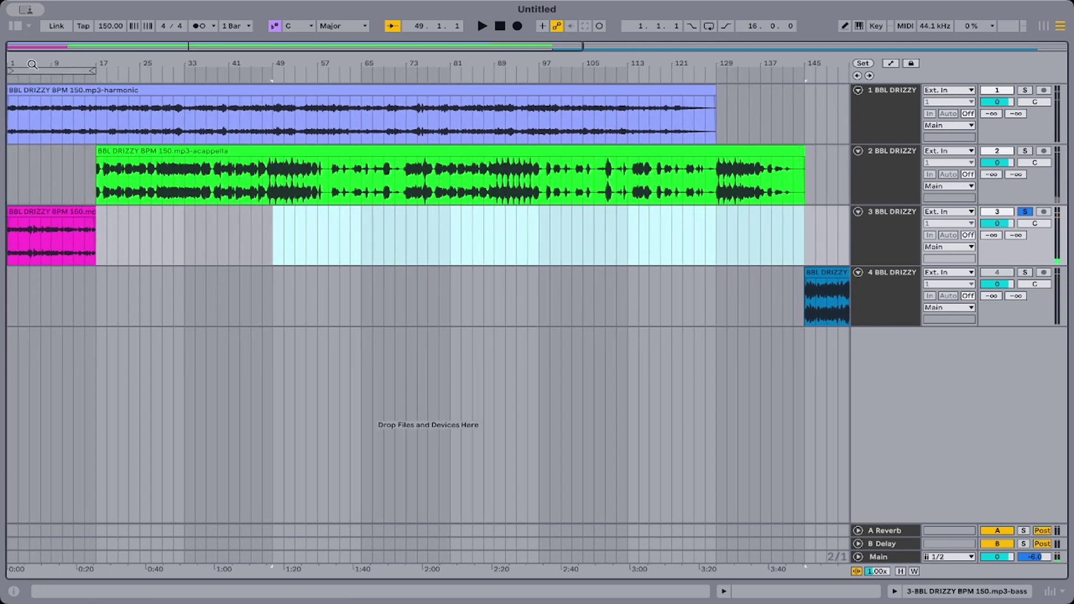
Solo the acappella track and play it from bar 54 and from bar 73.
{"action": "left_click_drag", "start_coordinate": [18, 62], "coordinate": [8, 62]}
{"action": "key", "text": "space"}
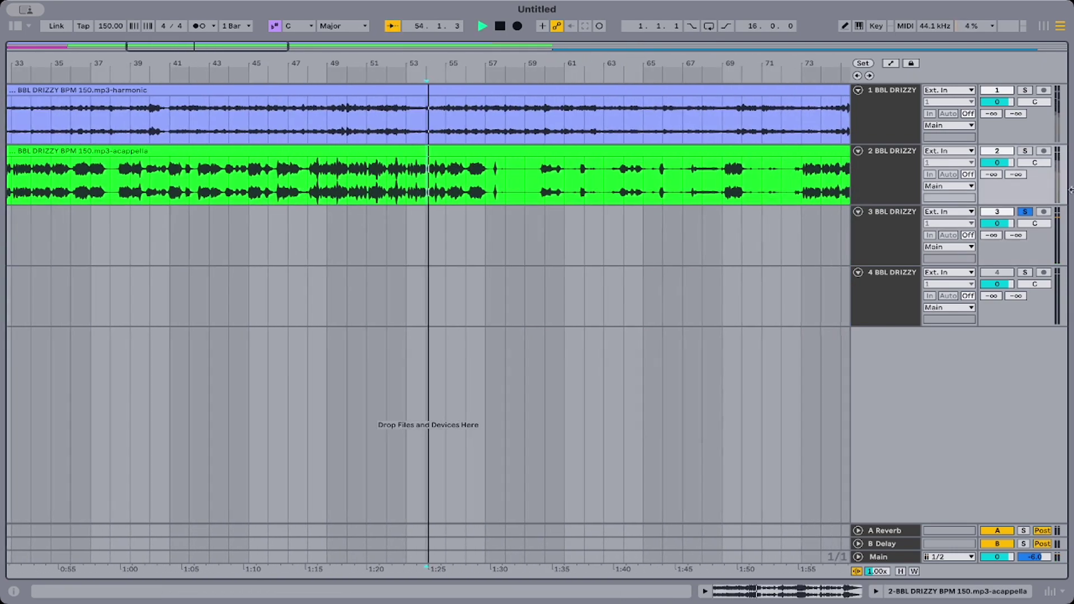
{"action": "left_click", "coordinate": [1025, 151]}
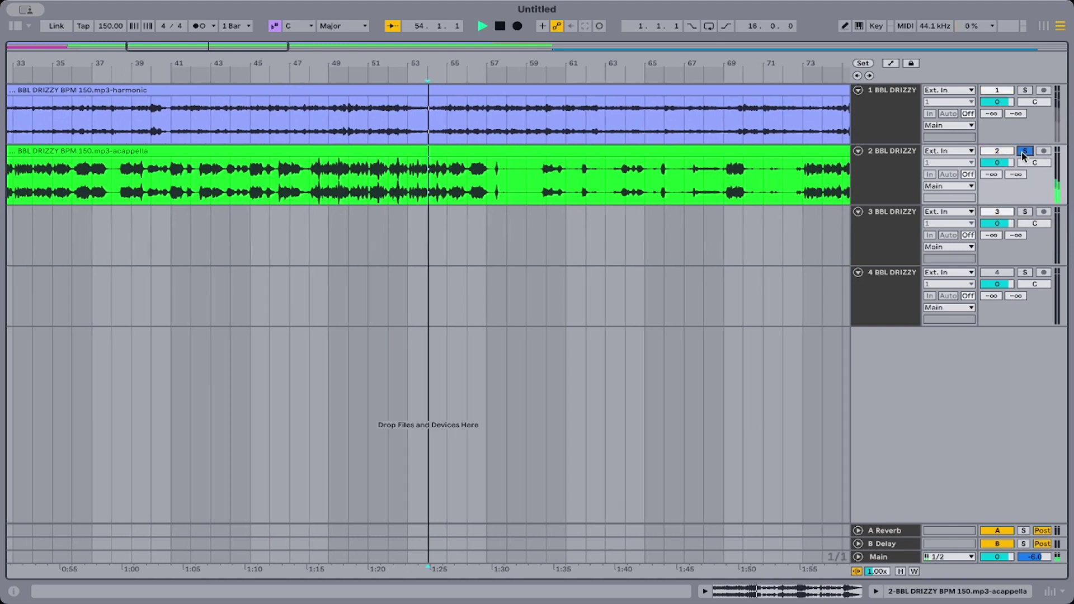
{"action": "key", "text": "space"}
{"action": "left_click_drag", "start_coordinate": [431, 64], "coordinate": [400, 22]}
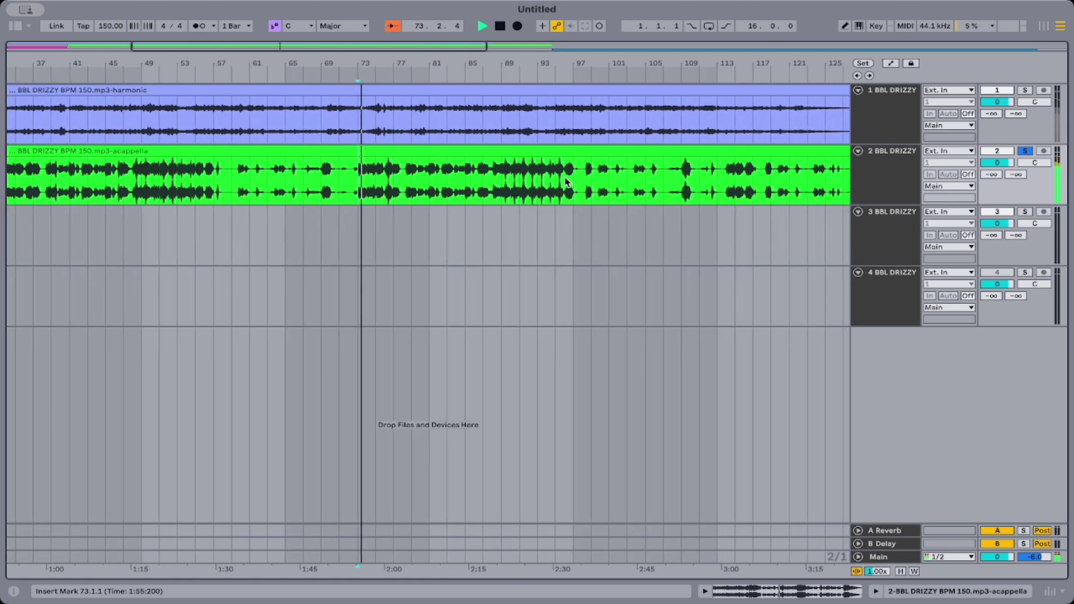
Examine the acappella phrases from bar 73 onward against the bar lines during playback.
{"action": "left_click_drag", "start_coordinate": [372, 60], "coordinate": [372, 90]}
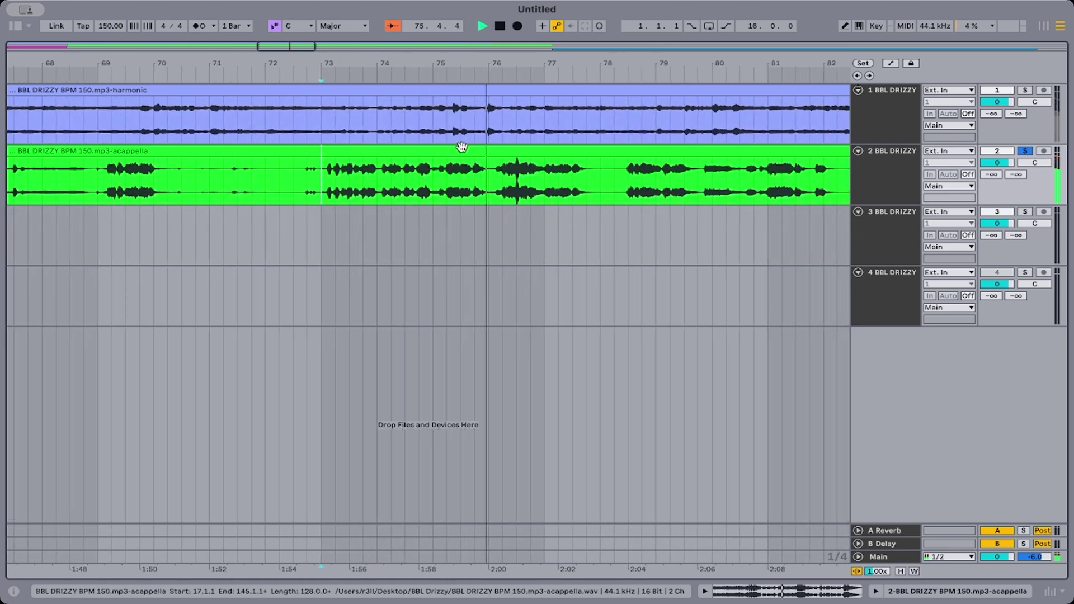
{"action": "scroll", "coordinate": [460, 144], "scroll_direction": "right", "scroll_amount": 4}
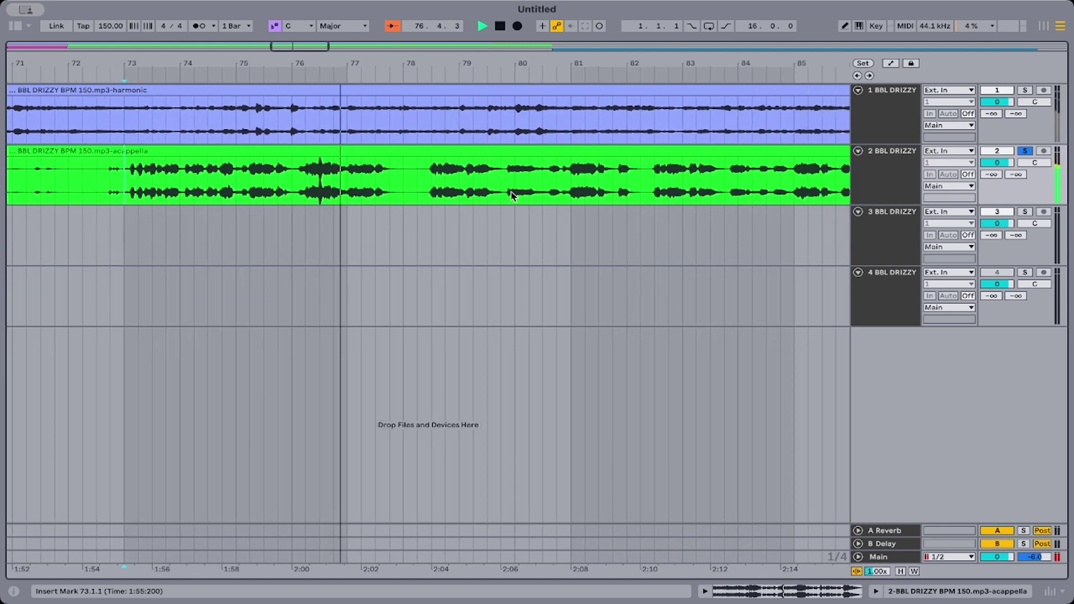
{"action": "left_click", "coordinate": [354, 182]}
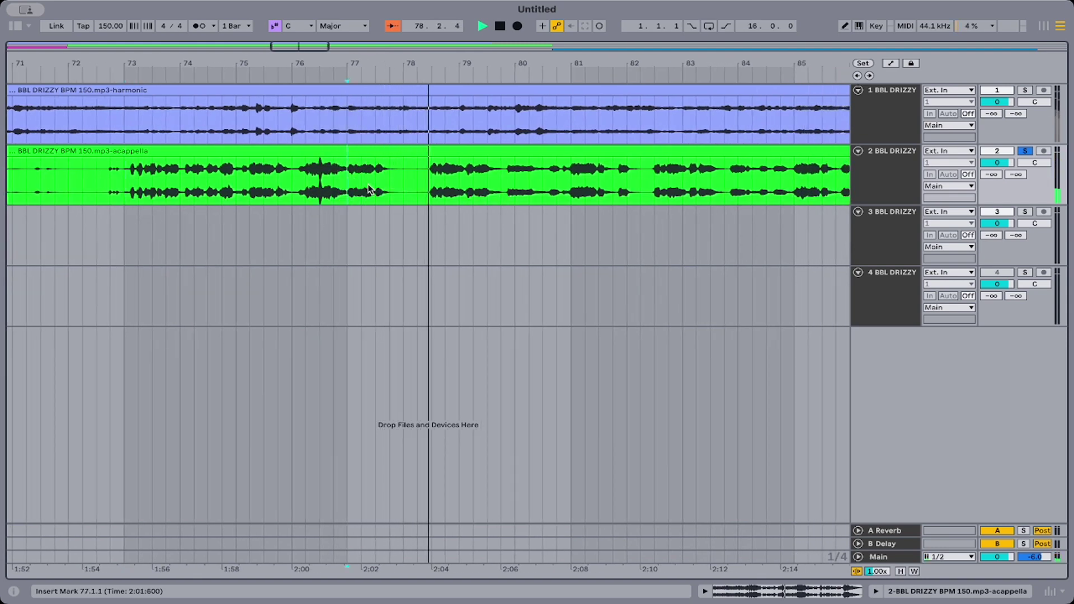
{"action": "scroll", "coordinate": [369, 187], "scroll_direction": "right", "scroll_amount": 1}
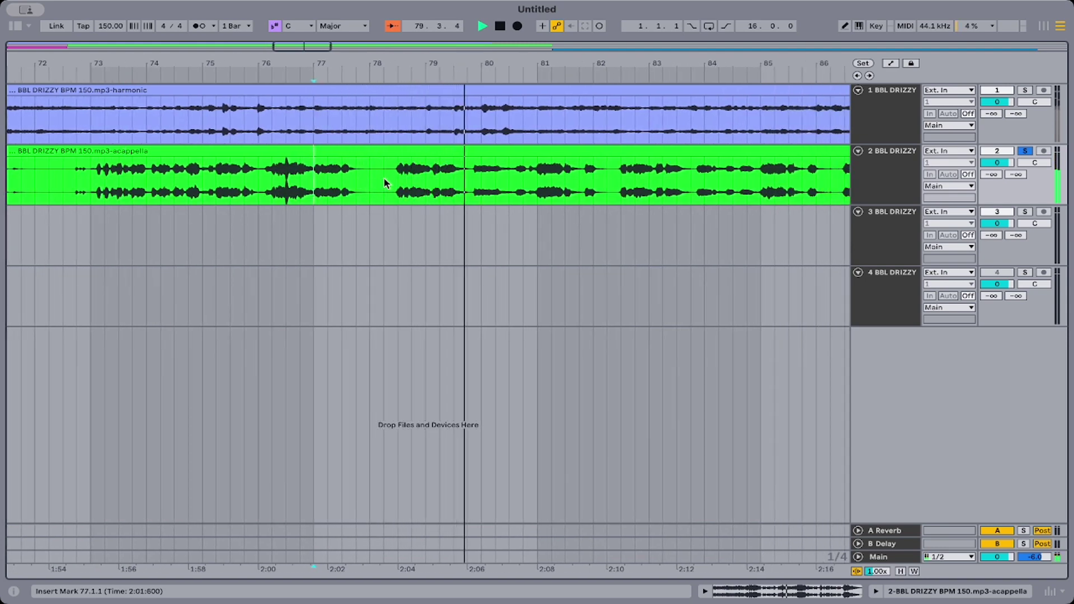
{"action": "scroll", "coordinate": [388, 182], "scroll_direction": "right", "scroll_amount": 3}
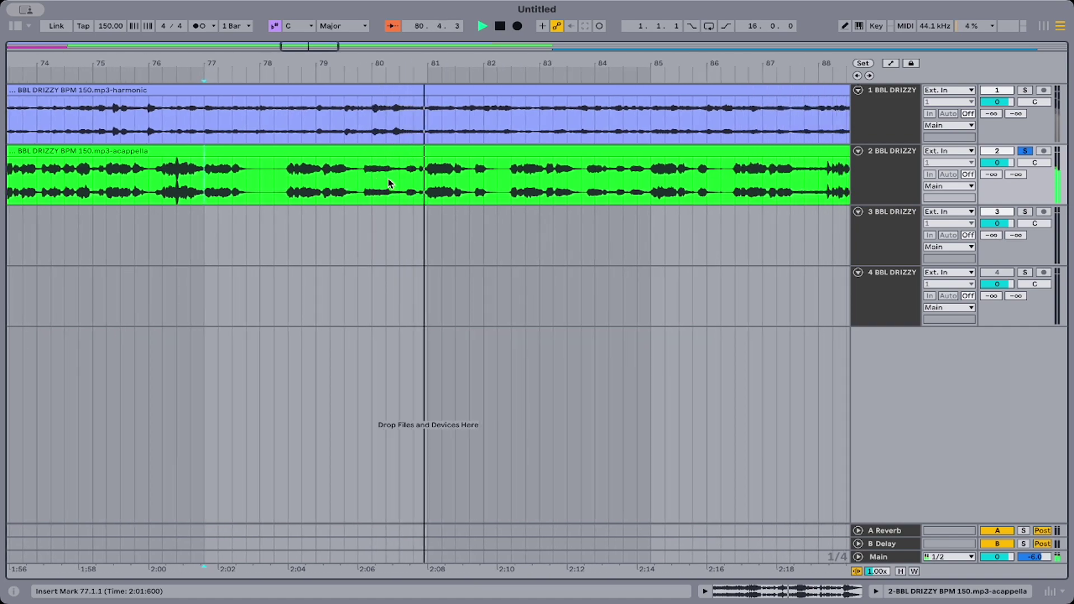
{"action": "scroll", "coordinate": [389, 183], "scroll_direction": "left", "scroll_amount": 15}
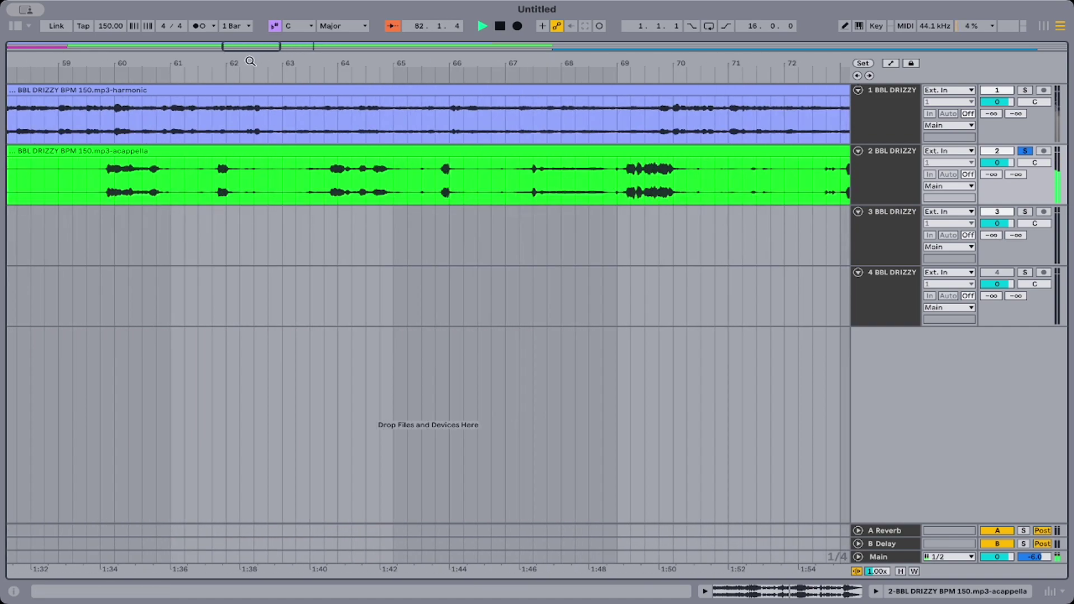
Stop playback and move the acappella clip so it starts at bar 129, where the harmonic clip ends.
{"action": "left_click_drag", "start_coordinate": [250, 61], "coordinate": [186, 51]}
{"action": "key", "text": "space"}
{"action": "left_click", "coordinate": [65, 153]}
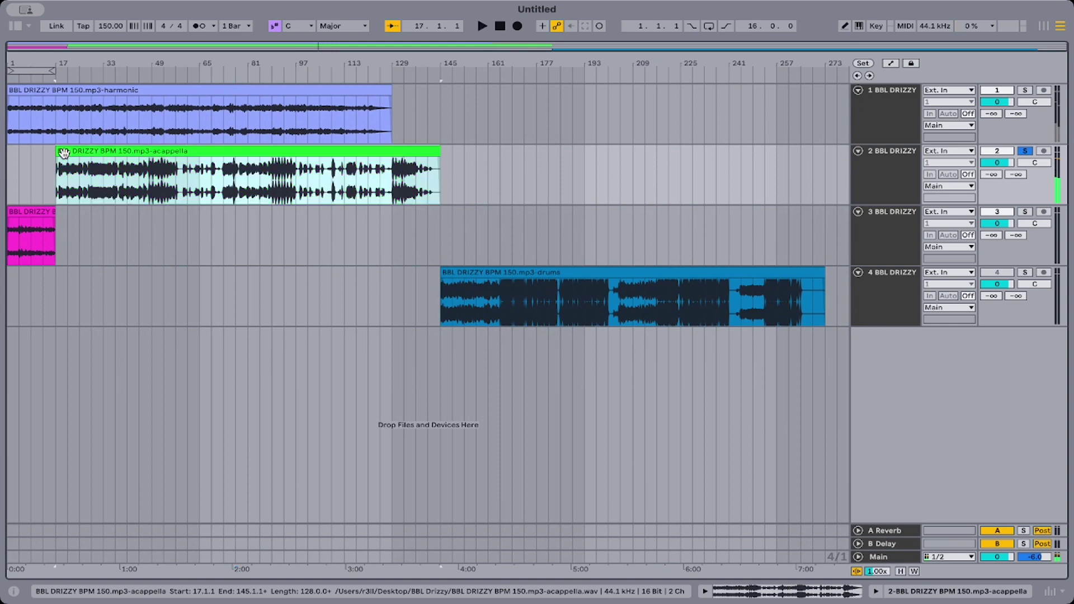
{"action": "left_click_drag", "start_coordinate": [63, 153], "coordinate": [406, 191]}
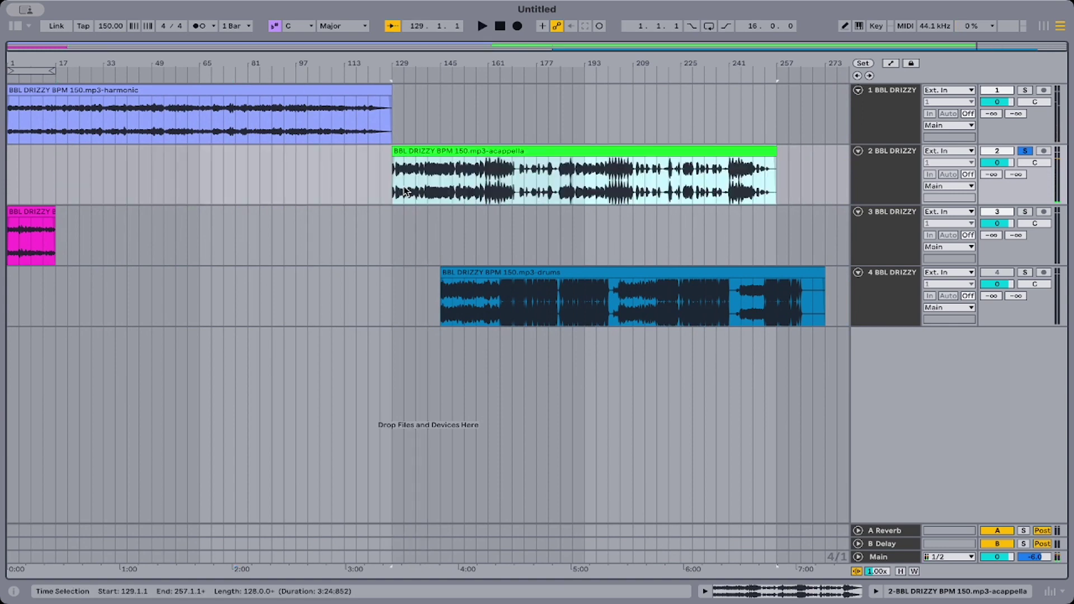
Play the arrangement from bar 1 and turn off solo on the acappella track.
{"action": "left_click", "coordinate": [15, 91]}
{"action": "key", "text": "space"}
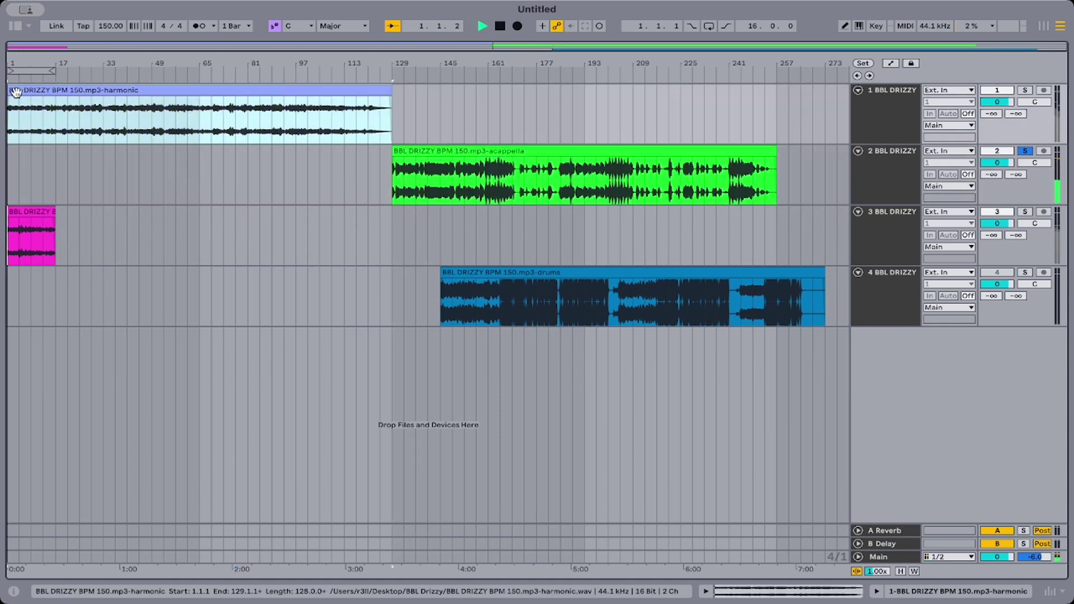
{"action": "left_click", "coordinate": [1025, 151]}
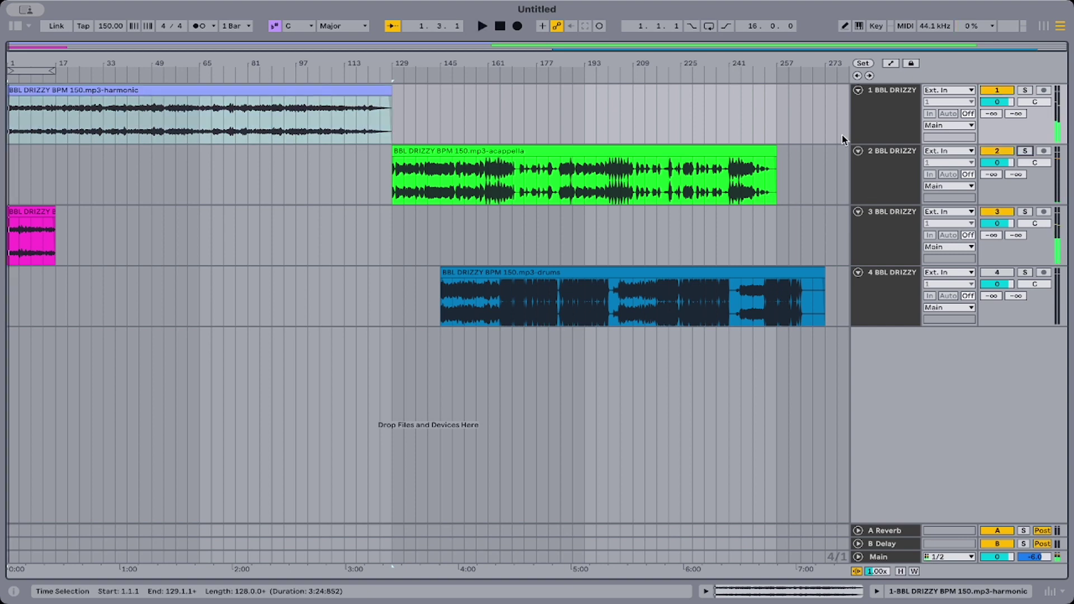
Move the bass track above the acappella track, directly below the harmonic track.
{"action": "left_click", "coordinate": [421, 146]}
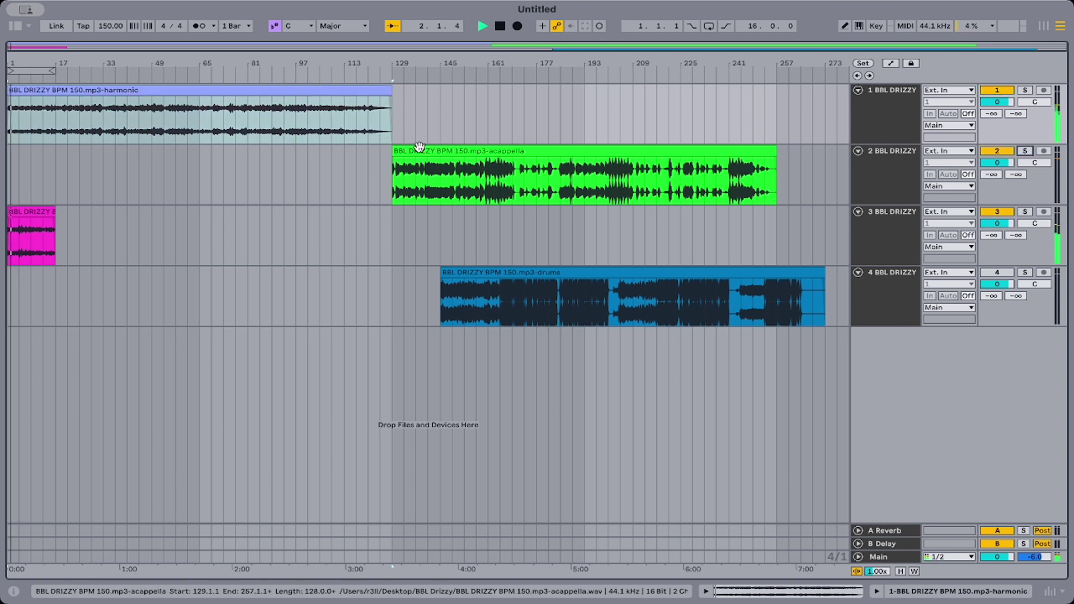
{"action": "left_click", "coordinate": [878, 239]}
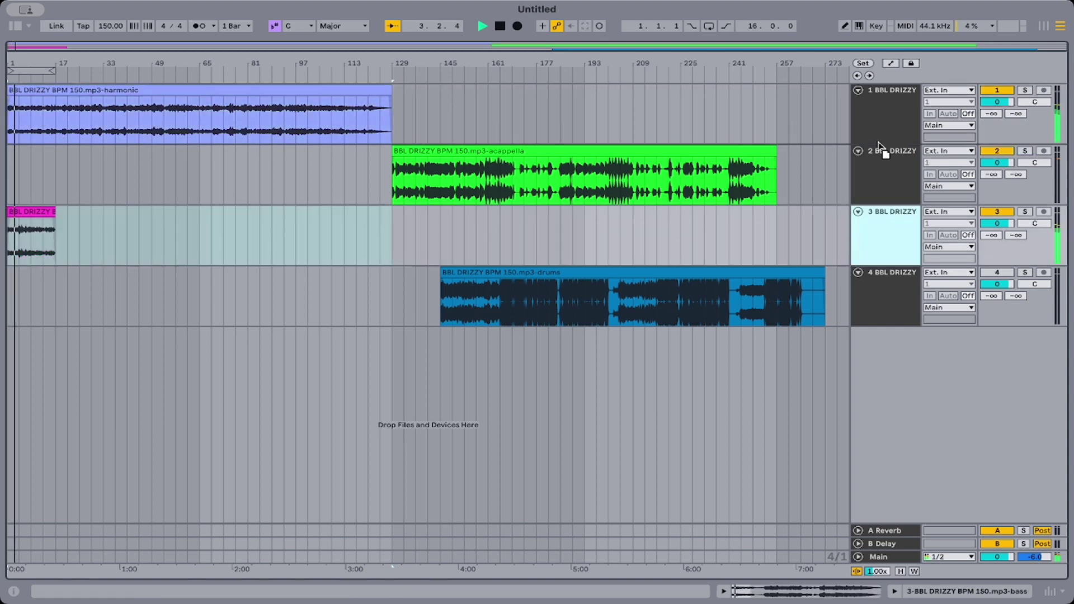
{"action": "left_click_drag", "start_coordinate": [878, 144], "coordinate": [877, 147]}
Loop bars 9 to 17 of the bass clip during playback.
{"action": "left_click_drag", "start_coordinate": [28, 58], "coordinate": [160, 177]}
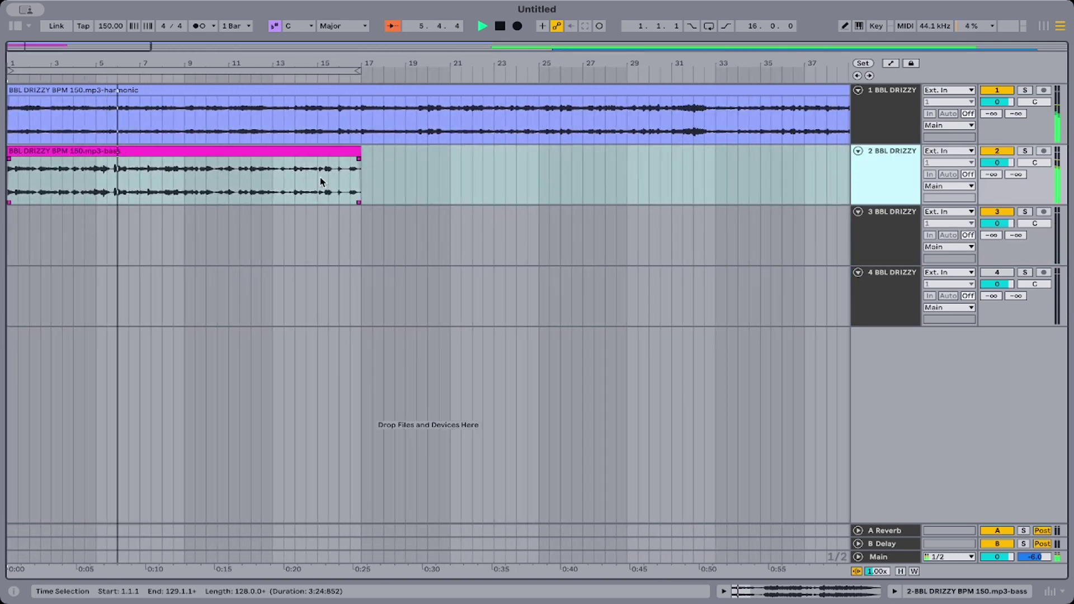
{"action": "left_click_drag", "start_coordinate": [363, 180], "coordinate": [187, 161]}
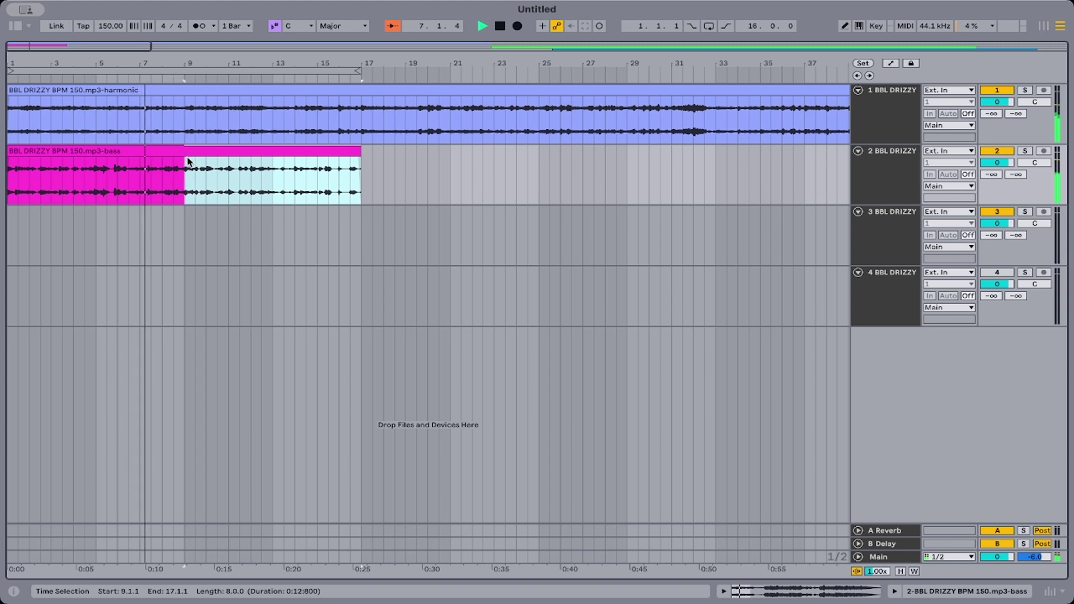
{"action": "key", "text": "ctrl+l"}
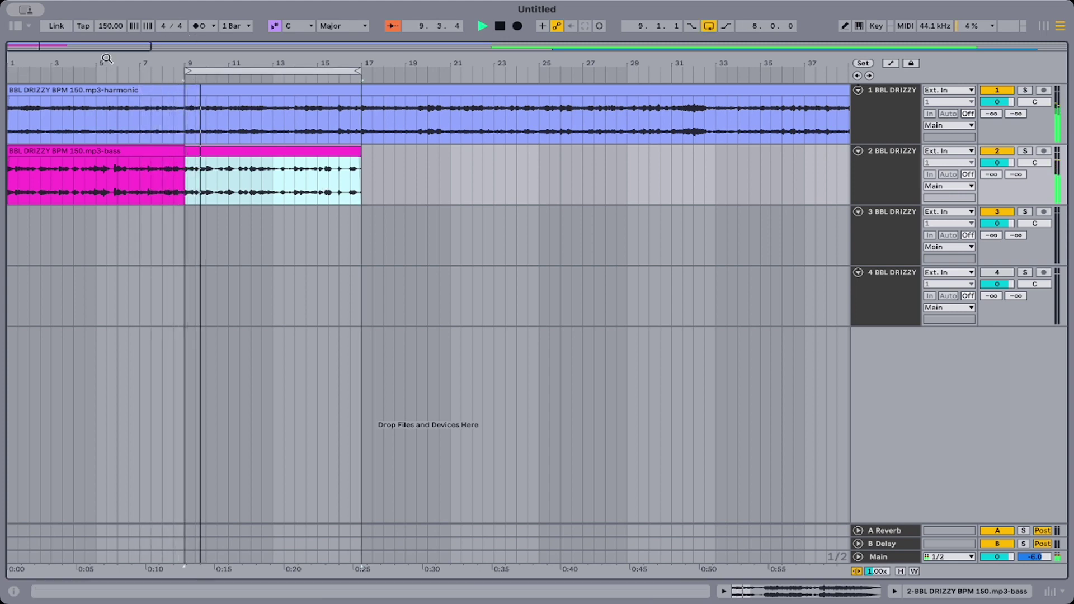
Duplicate the harmonic track together with its clip.
{"action": "left_click", "coordinate": [357, 182]}
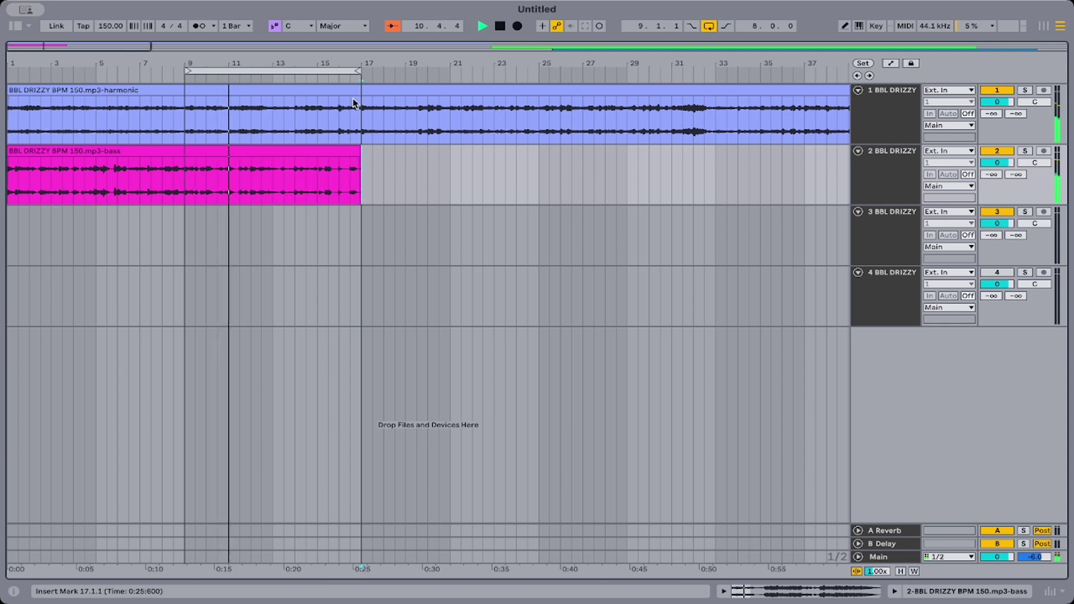
{"action": "left_click", "coordinate": [896, 125]}
{"action": "key", "text": "super+d"}
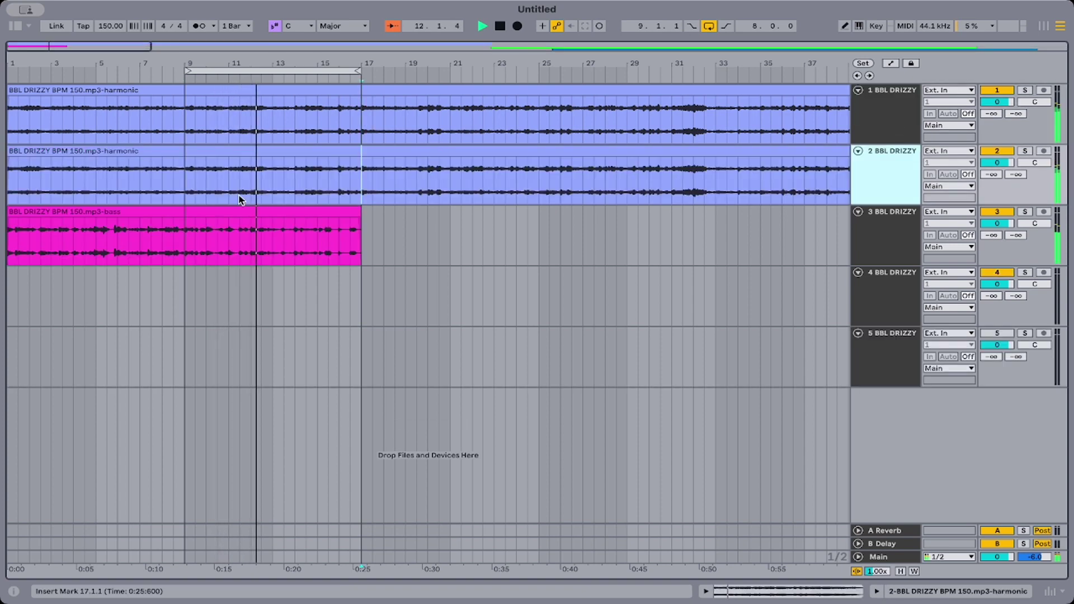
Split the duplicated harmonic clip at bar 17 and delete the section before the split.
{"action": "left_click", "coordinate": [121, 147]}
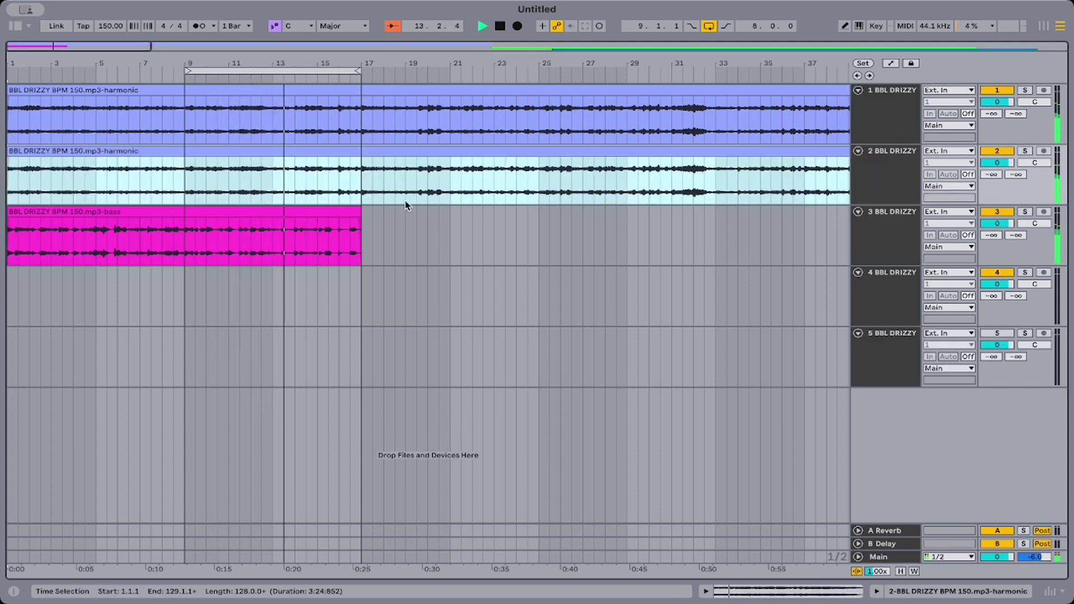
{"action": "left_click", "coordinate": [359, 181]}
{"action": "key", "text": "super+e"}
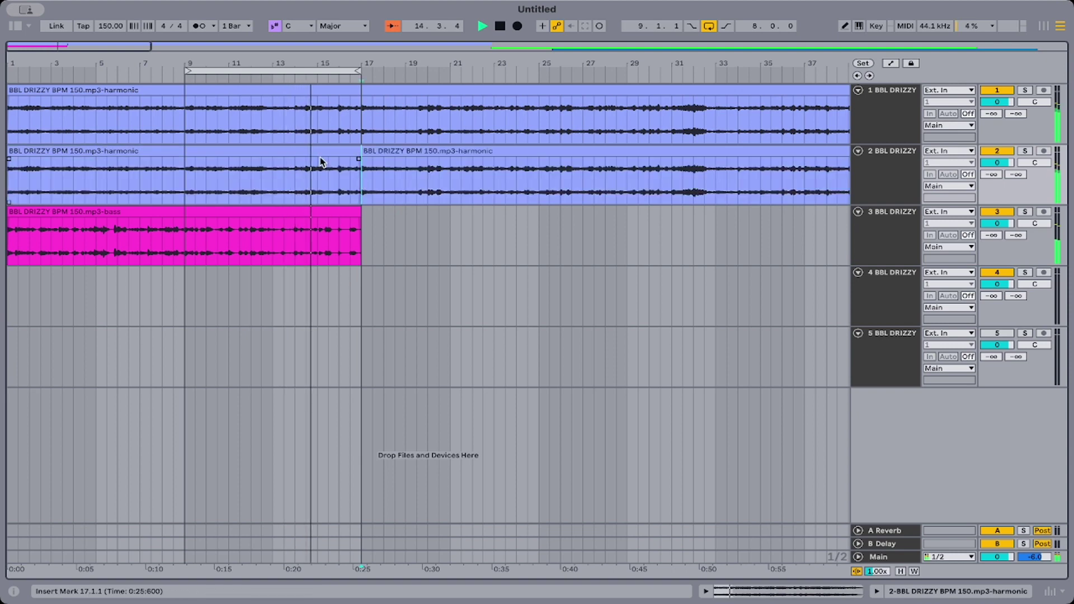
{"action": "left_click", "coordinate": [293, 155]}
{"action": "key", "text": "Delete"}
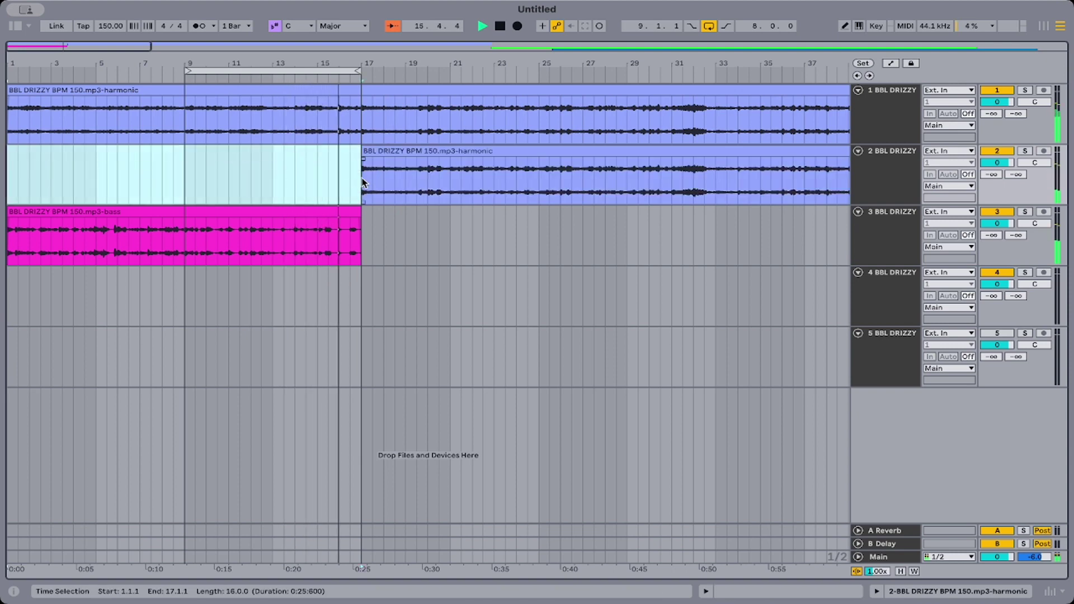
Loop bars 17 to 25 and clear that range from the original harmonic track by splitting and trimming its clip.
{"action": "left_click_drag", "start_coordinate": [363, 182], "coordinate": [541, 203]}
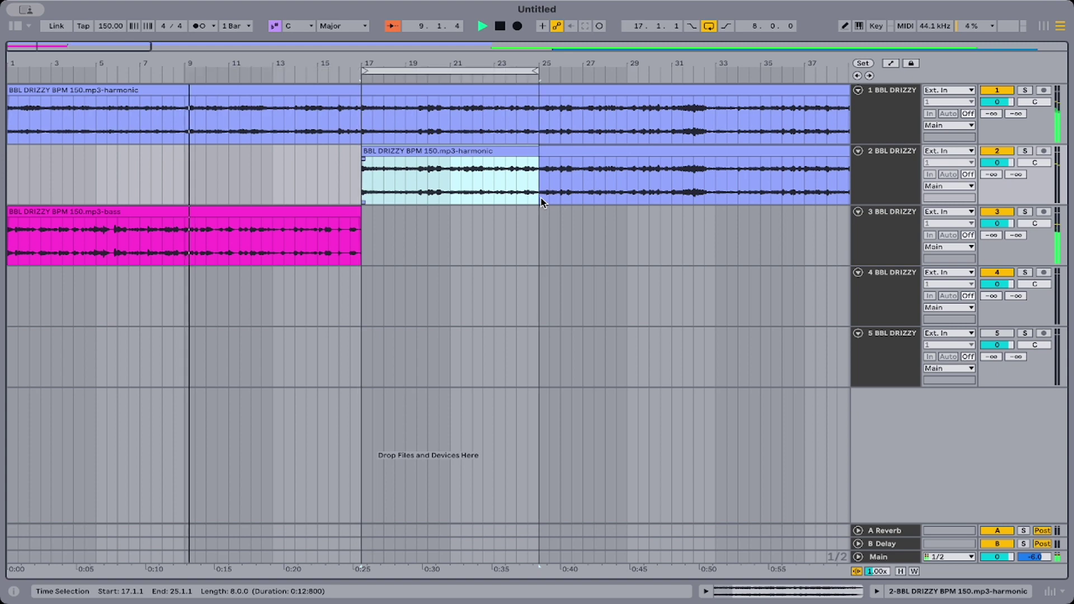
{"action": "left_click", "coordinate": [358, 127]}
{"action": "key", "text": "super+e"}
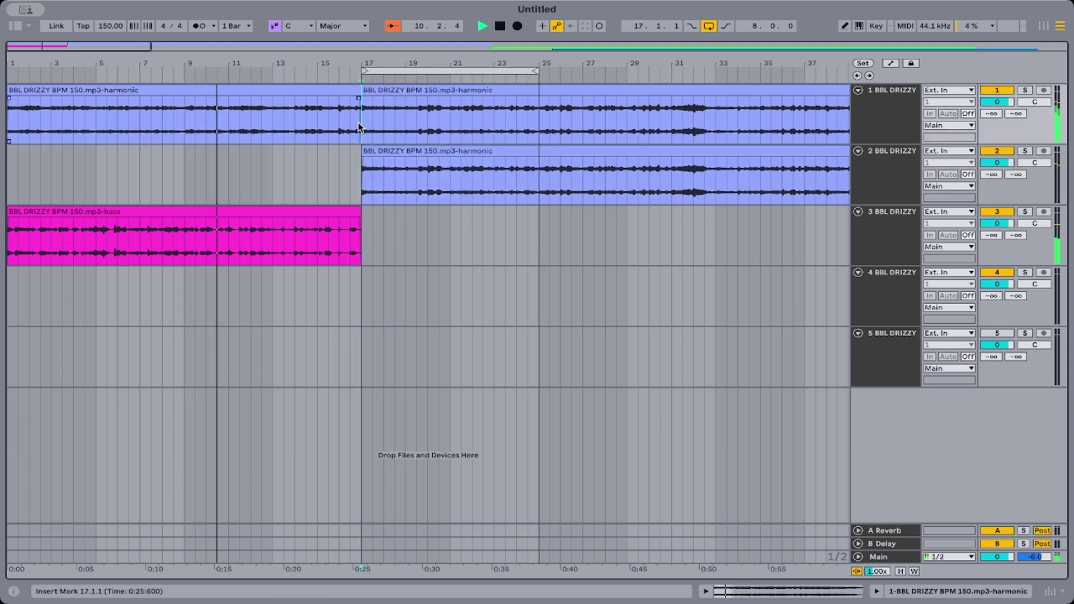
{"action": "left_click_drag", "start_coordinate": [362, 100], "coordinate": [541, 100]}
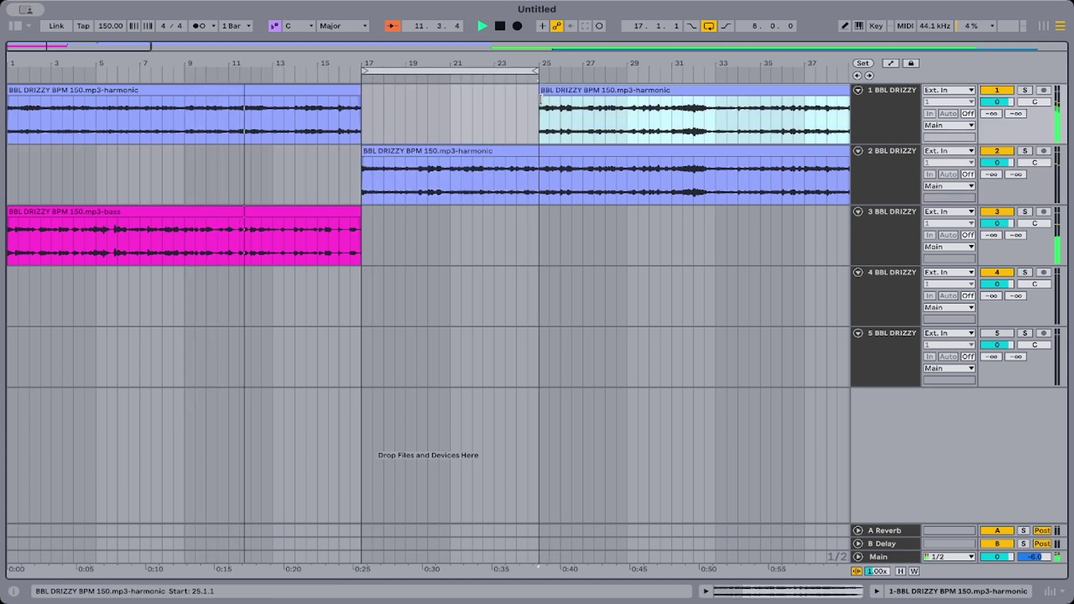
Split the duplicated harmonic clip at bars 25, 21 and 19.
{"action": "left_click", "coordinate": [541, 181]}
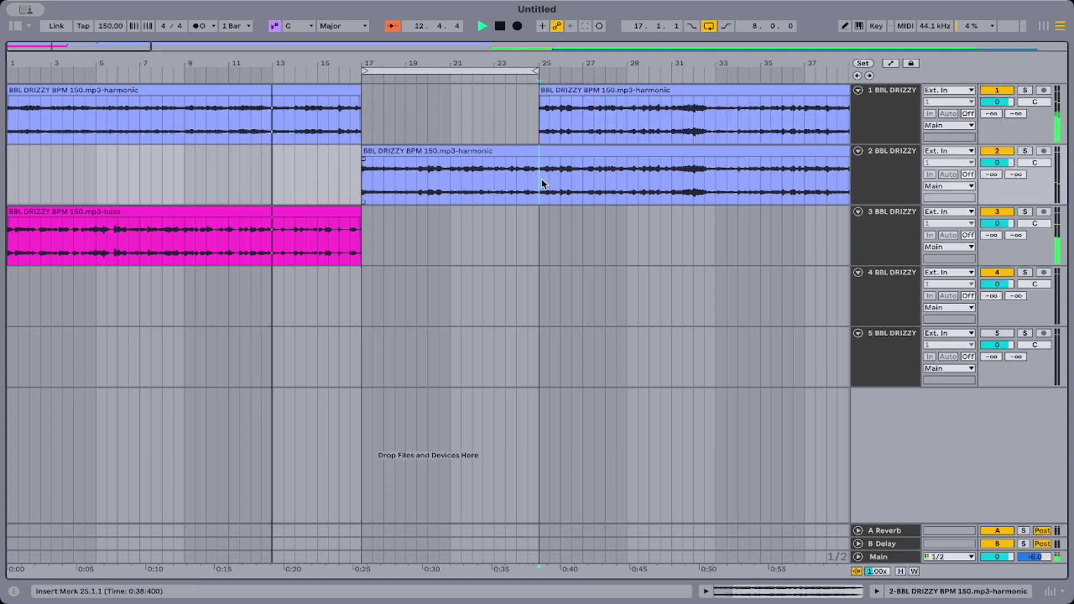
{"action": "key", "text": "super+e"}
{"action": "left_click", "coordinate": [450, 180]}
{"action": "key", "text": "super+e"}
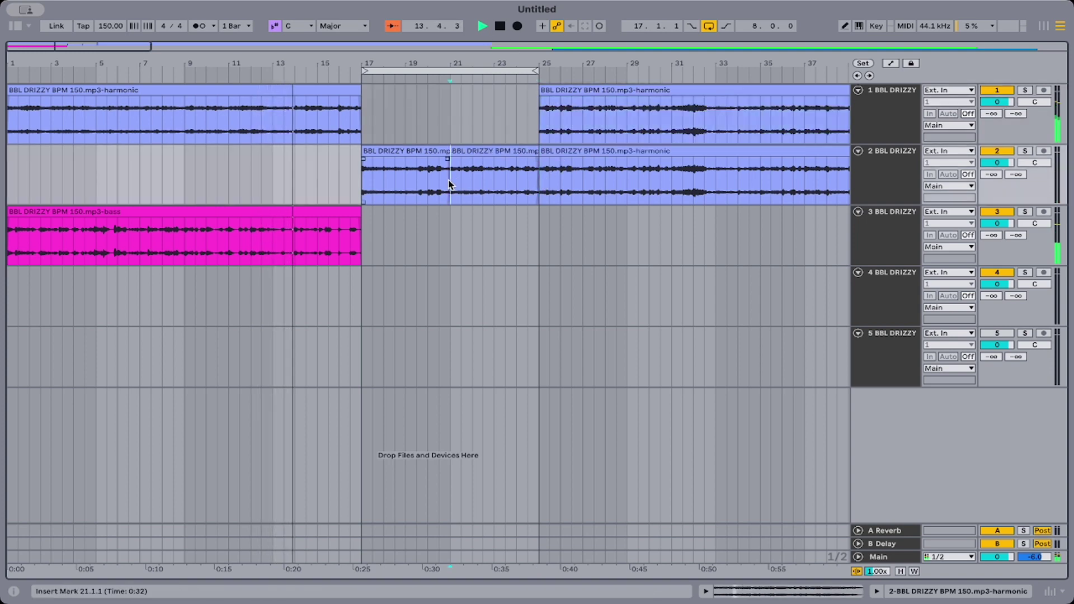
{"action": "left_click", "coordinate": [405, 178]}
{"action": "key", "text": "super+e"}
Split the first two-bar piece of the duplicated harmonic clip at bar 18, undoing any stray edit.
{"action": "left_click_drag", "start_coordinate": [404, 150], "coordinate": [395, 150]}
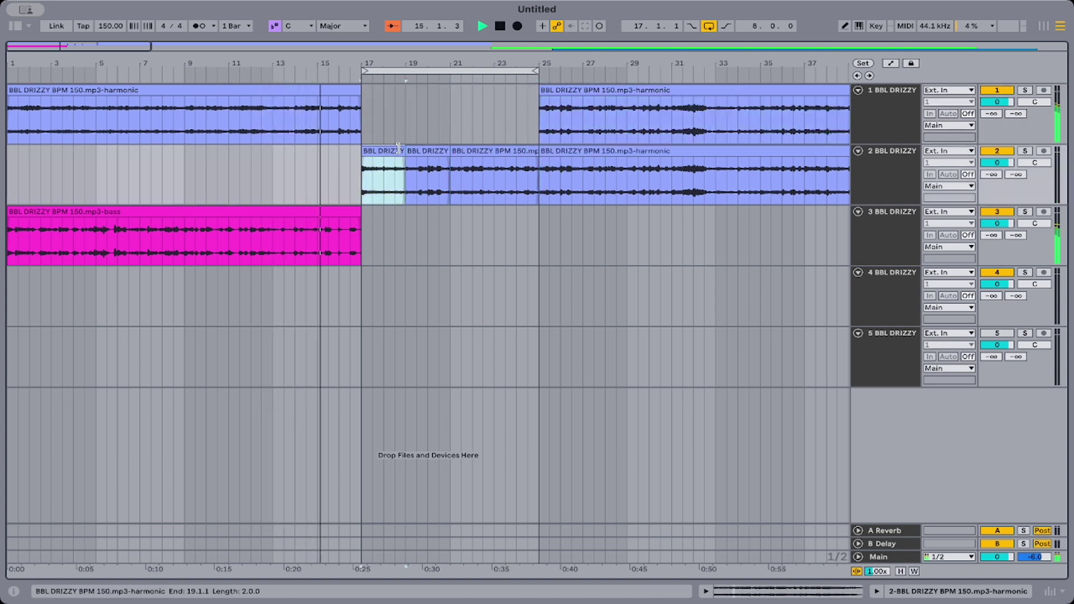
{"action": "key", "text": "super+z"}
{"action": "left_click", "coordinate": [384, 178]}
{"action": "key", "text": "super+e"}
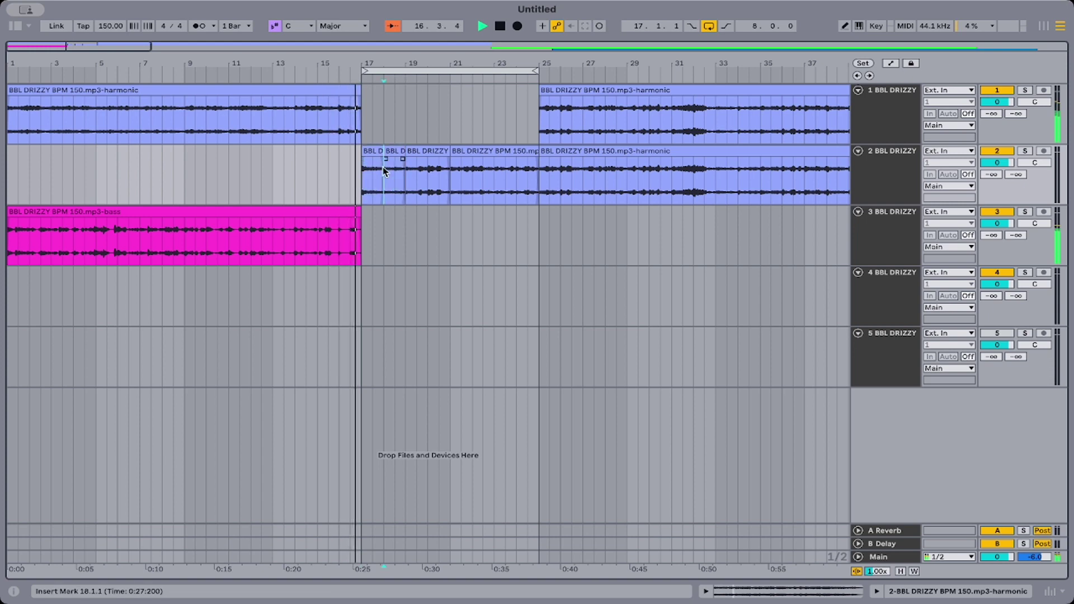
Add the Infiltrator effect from the Toolbox collection to the duplicated harmonic track and hide the device view.
{"action": "scroll", "coordinate": [392, 168], "scroll_direction": "up", "scroll_amount": 5}
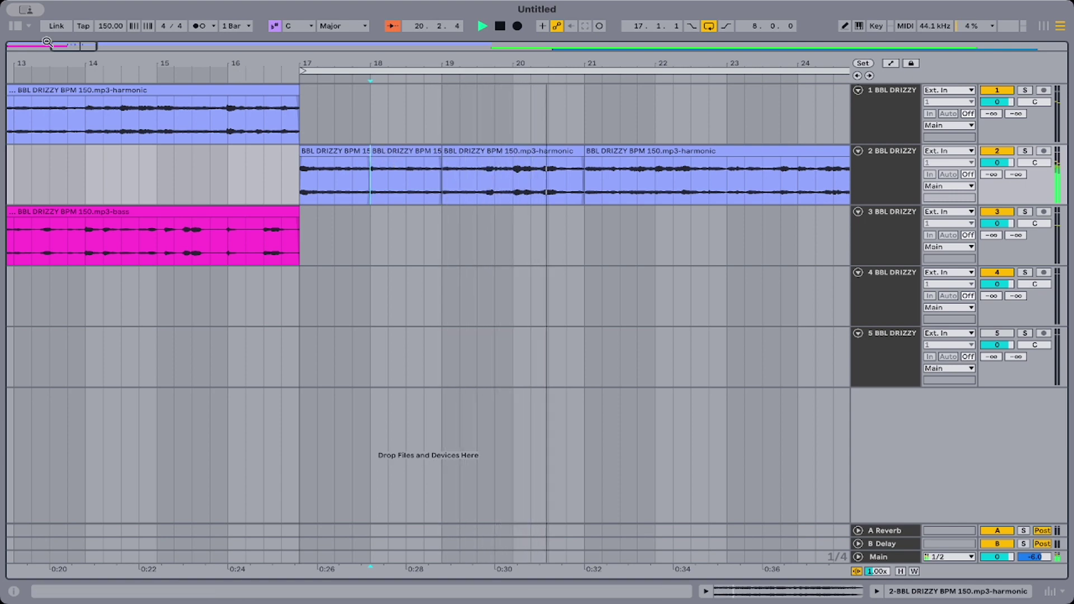
{"action": "left_click", "coordinate": [14, 27]}
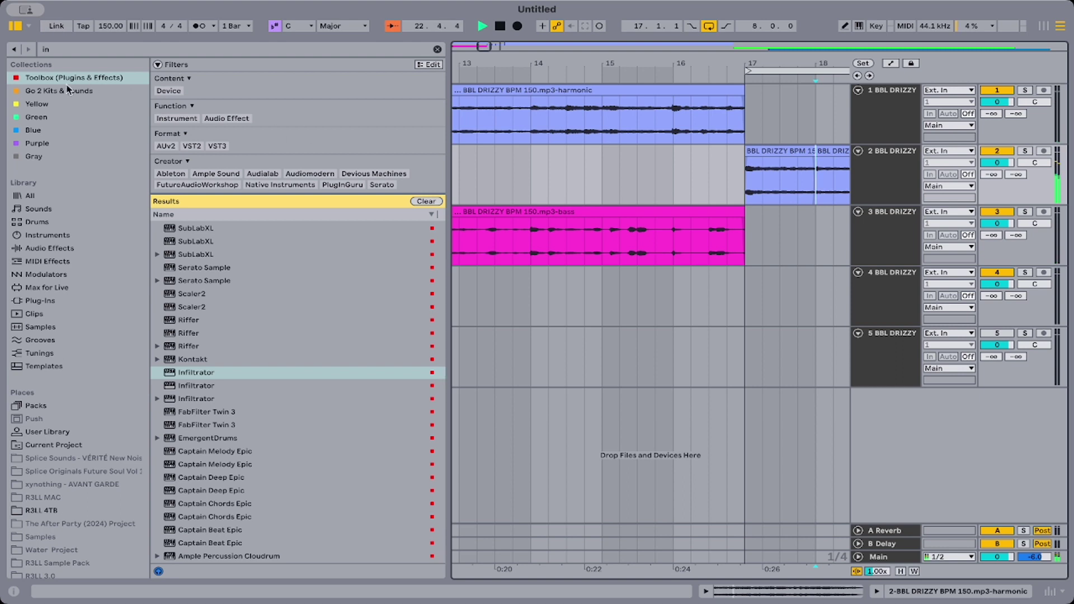
{"action": "left_click_drag", "start_coordinate": [200, 379], "coordinate": [419, 283]}
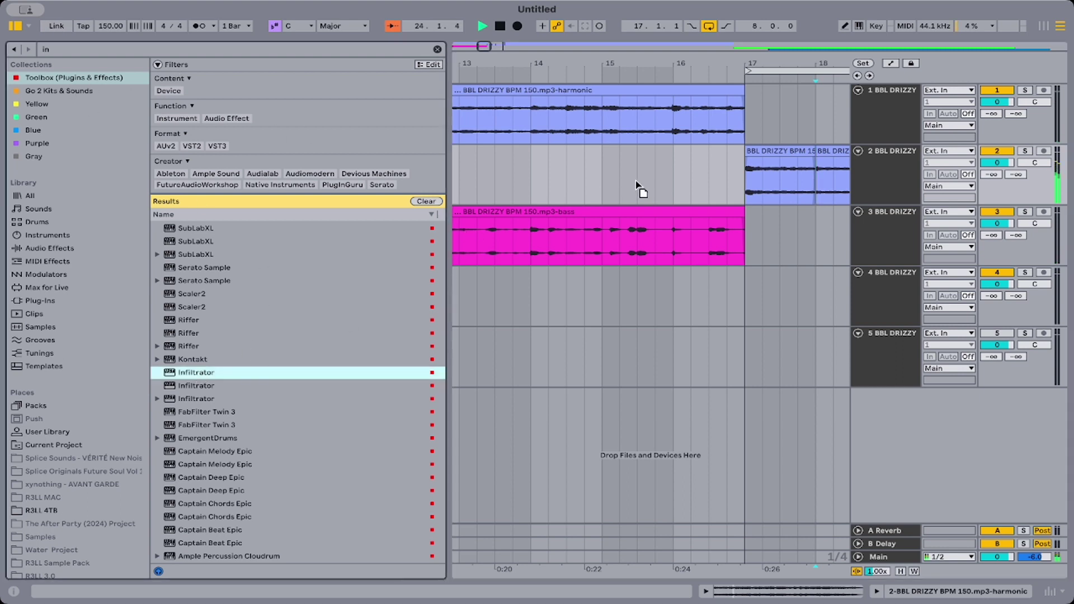
{"action": "left_click_drag", "start_coordinate": [638, 183], "coordinate": [637, 185]}
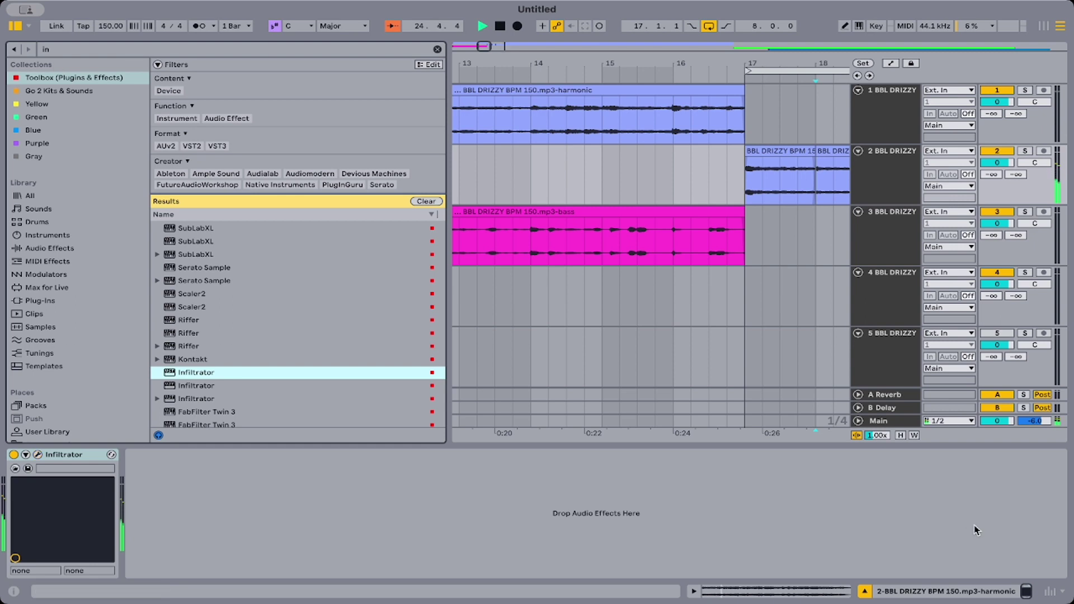
{"action": "left_click_drag", "start_coordinate": [695, 61], "coordinate": [540, 61]}
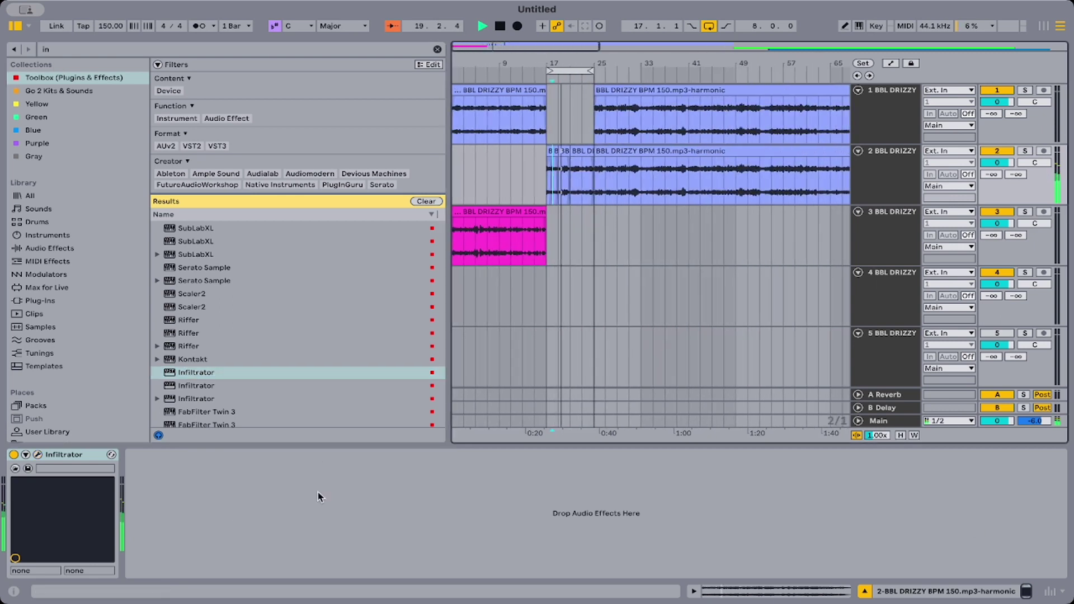
{"action": "left_click", "coordinate": [863, 592]}
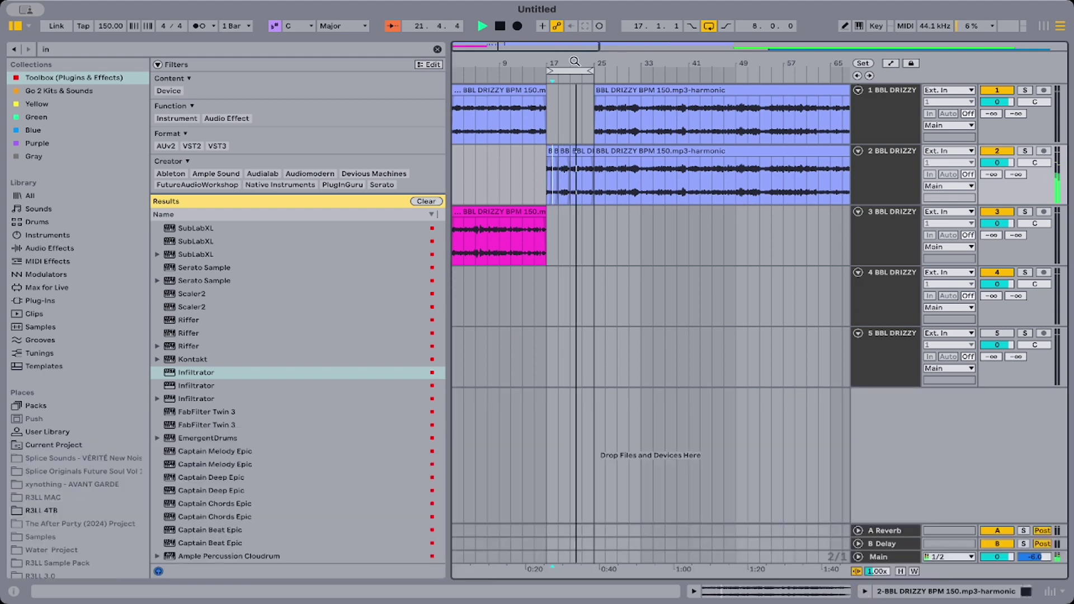
Extend the loop to end at bar 33 and trim the original harmonic track's second clip to start at bar 33.
{"action": "left_click_drag", "start_coordinate": [575, 61], "coordinate": [575, 109]}
{"action": "left_click_drag", "start_coordinate": [641, 71], "coordinate": [787, 86]}
{"action": "left_click_drag", "start_coordinate": [644, 90], "coordinate": [787, 96]}
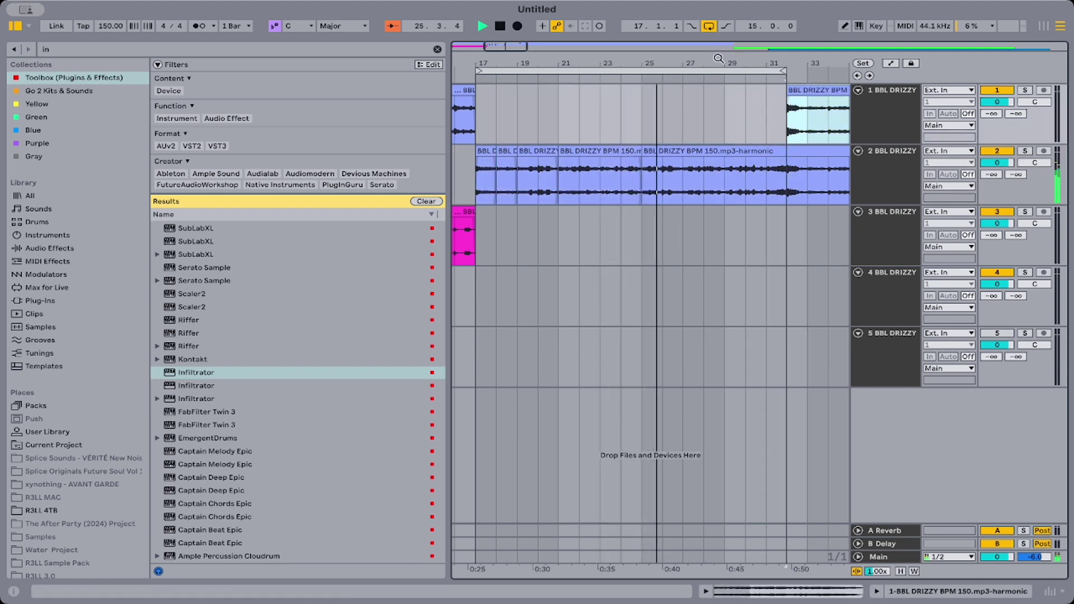
{"action": "left_click_drag", "start_coordinate": [719, 59], "coordinate": [715, 33]}
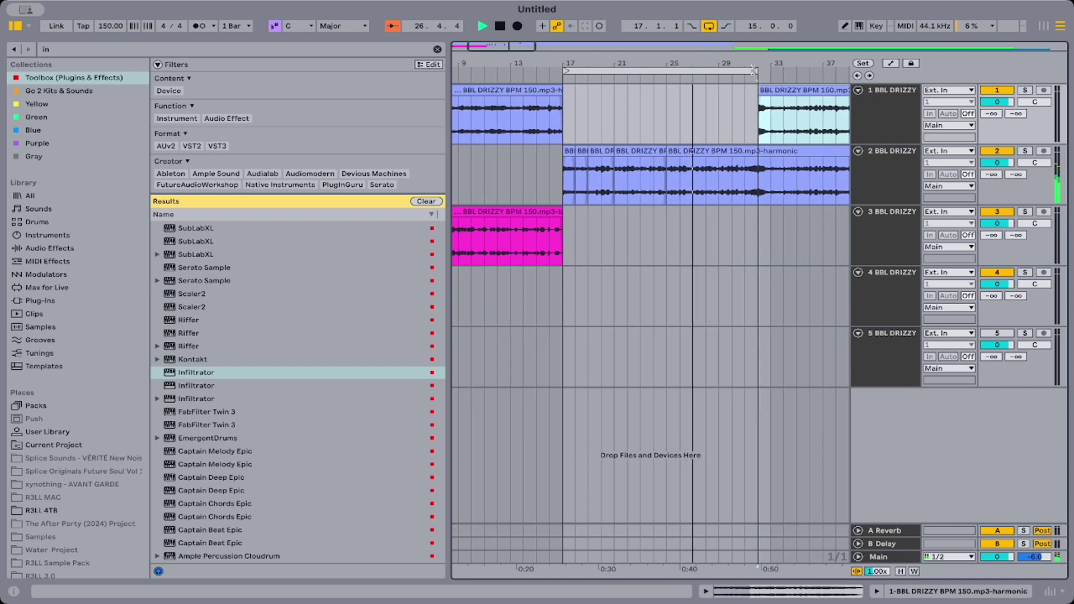
{"action": "left_click_drag", "start_coordinate": [754, 71], "coordinate": [774, 92]}
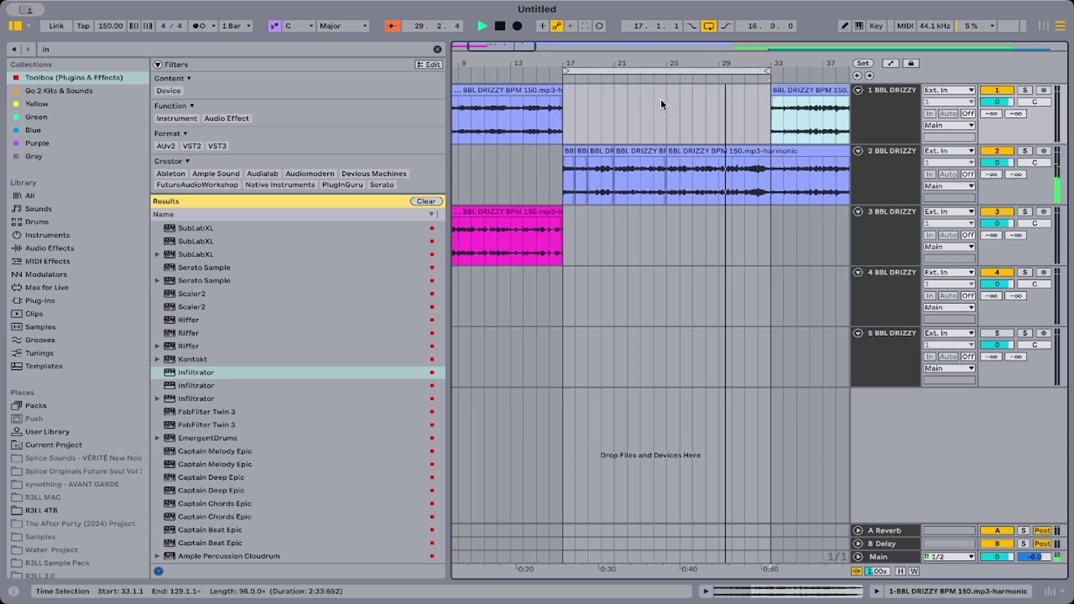
Play the duplicated harmonic section from bar 17 and stop playback.
{"action": "scroll", "coordinate": [644, 143], "scroll_direction": "right", "scroll_amount": 10}
{"action": "scroll", "coordinate": [646, 144], "scroll_direction": "left", "scroll_amount": 10}
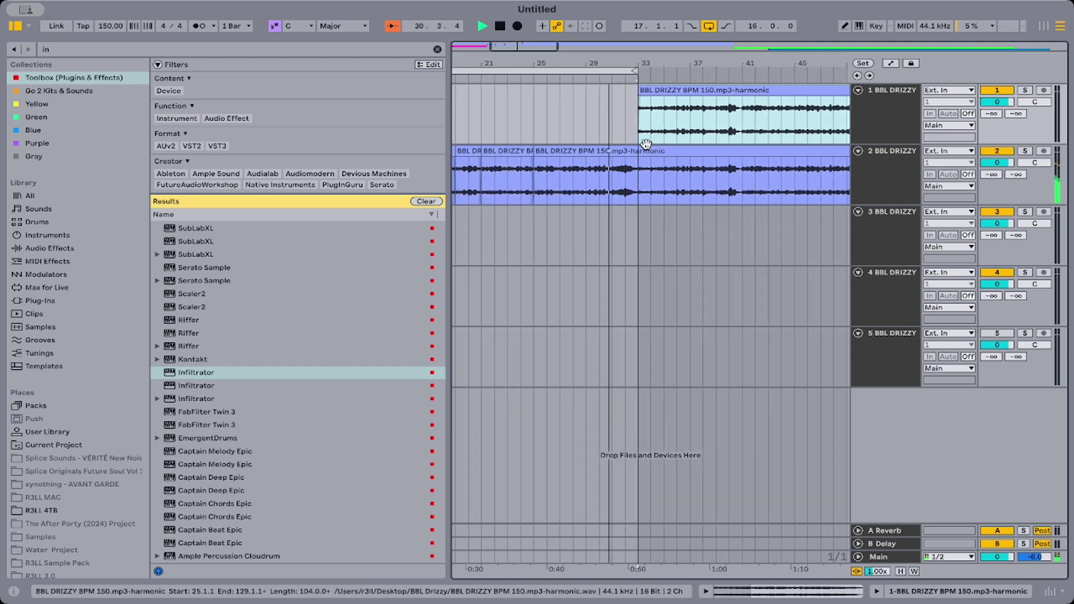
{"action": "left_click", "coordinate": [580, 180]}
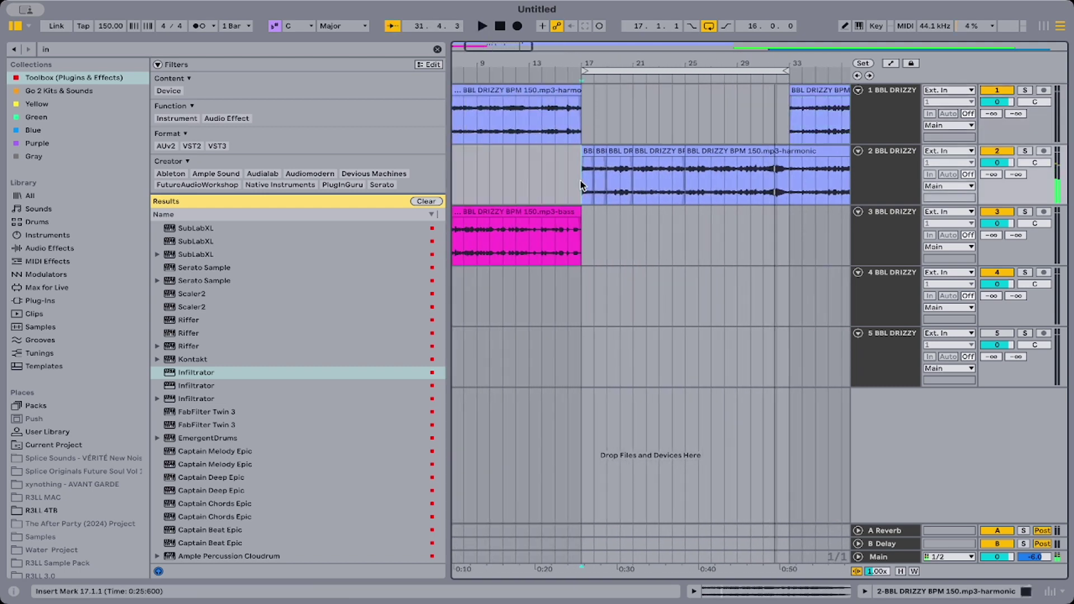
{"action": "scroll", "coordinate": [746, 292], "scroll_direction": "down", "scroll_amount": 3}
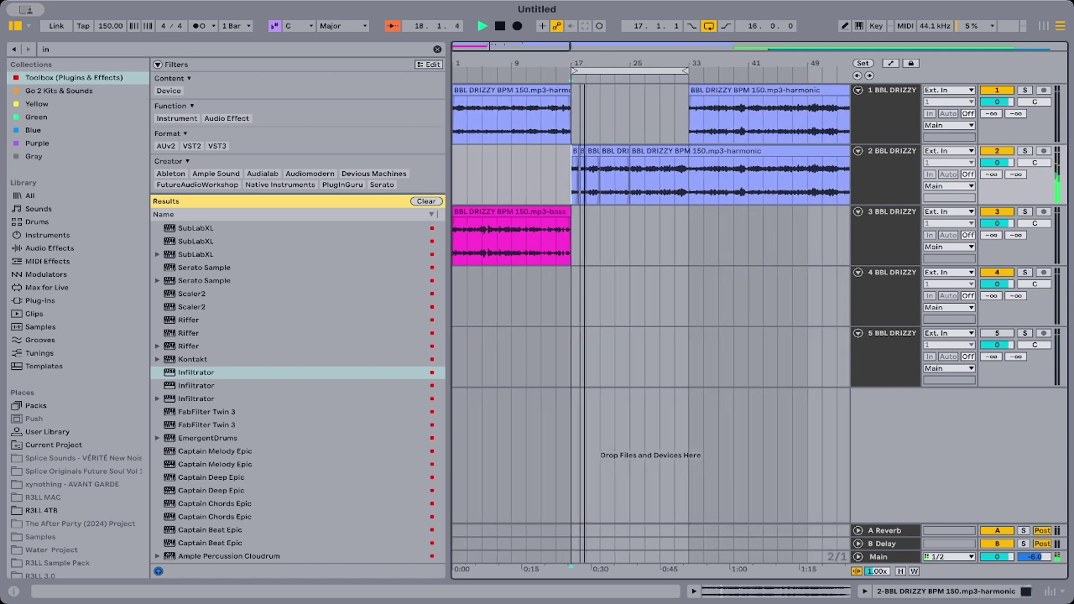
{"action": "key", "text": "space"}
Fold the two harmonic tracks and the bass track.
{"action": "left_click", "coordinate": [858, 151]}
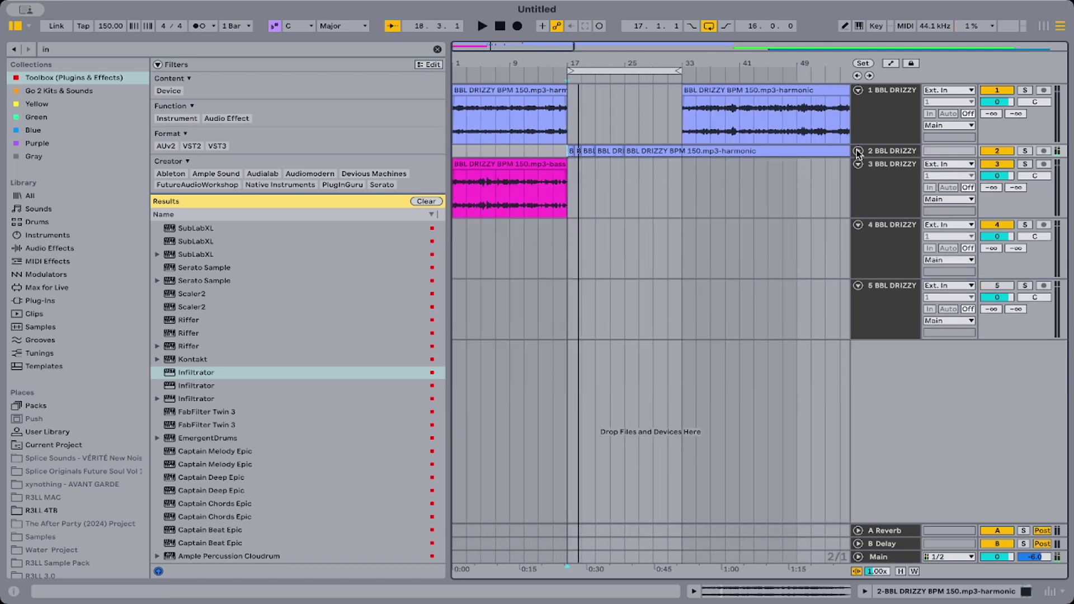
{"action": "left_click", "coordinate": [857, 90]}
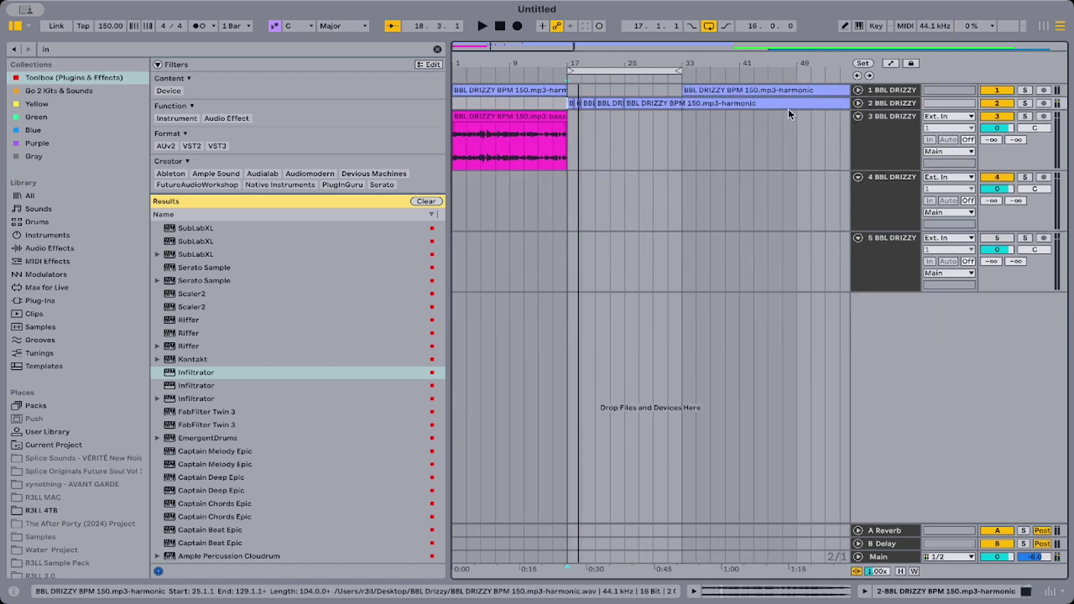
{"action": "left_click", "coordinate": [858, 117]}
Play the arrangement from bar 1 and search the entire library for .als project files.
{"action": "left_click", "coordinate": [452, 160]}
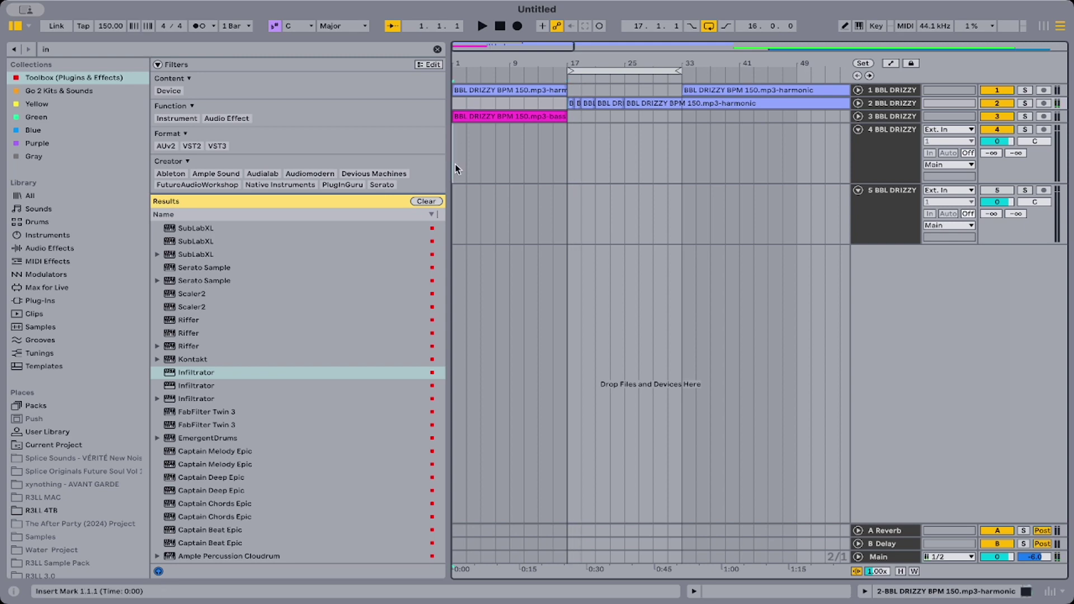
{"action": "key", "text": "space"}
{"action": "scroll", "coordinate": [102, 377], "scroll_direction": "down", "scroll_amount": 10}
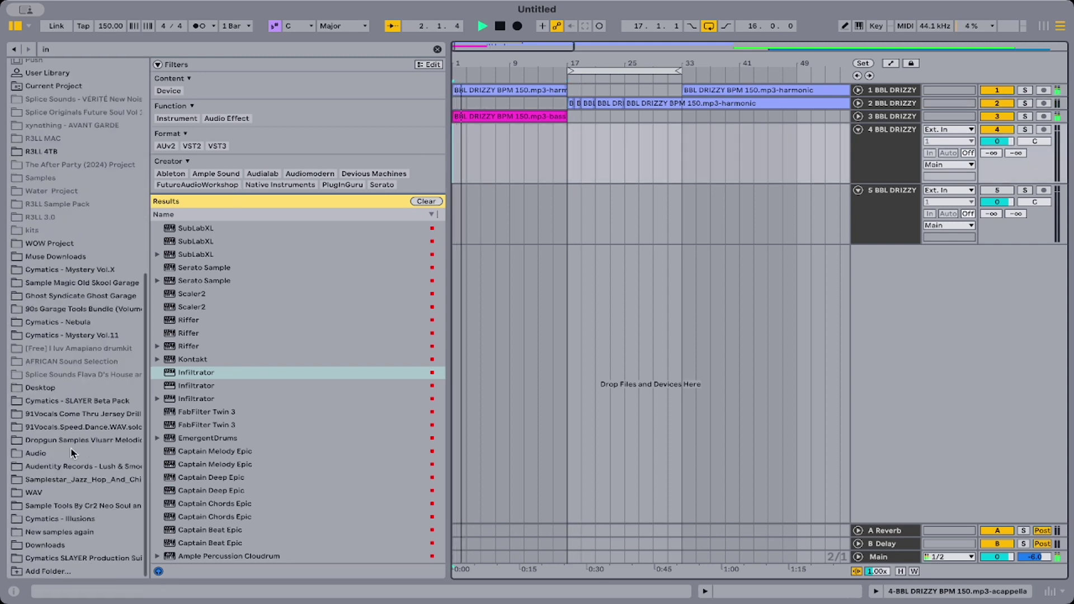
{"action": "scroll", "coordinate": [68, 369], "scroll_direction": "up", "scroll_amount": 10}
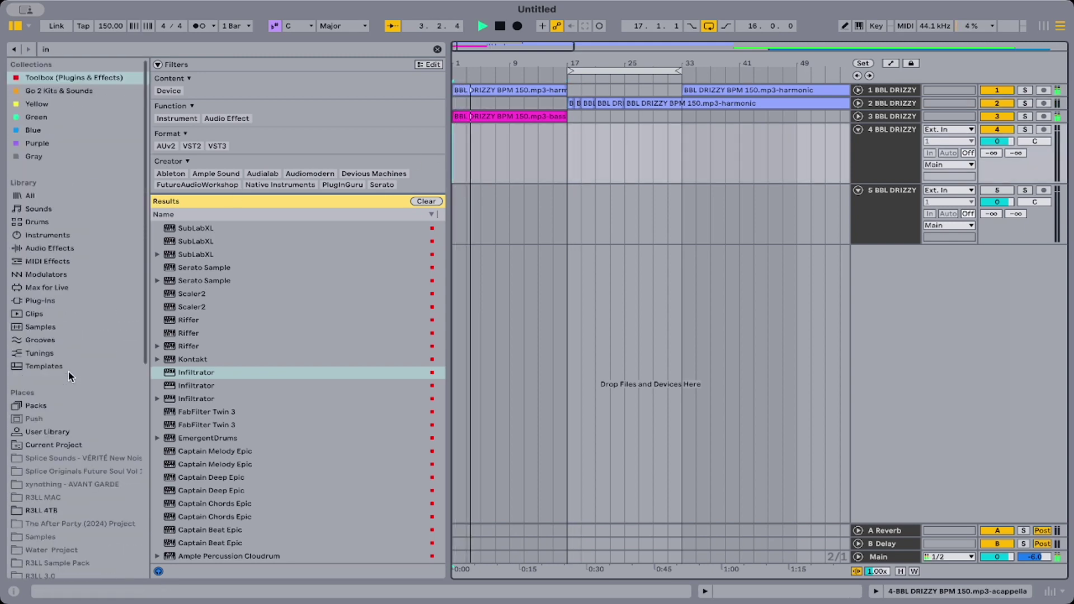
{"action": "left_click", "coordinate": [74, 50]}
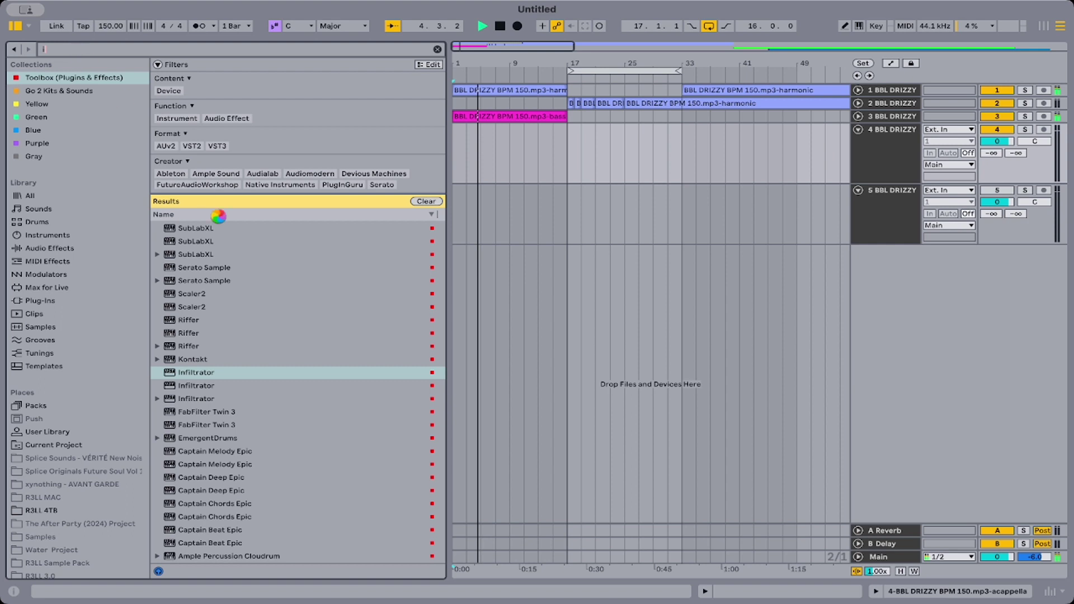
{"action": "type", "text": ".als"}
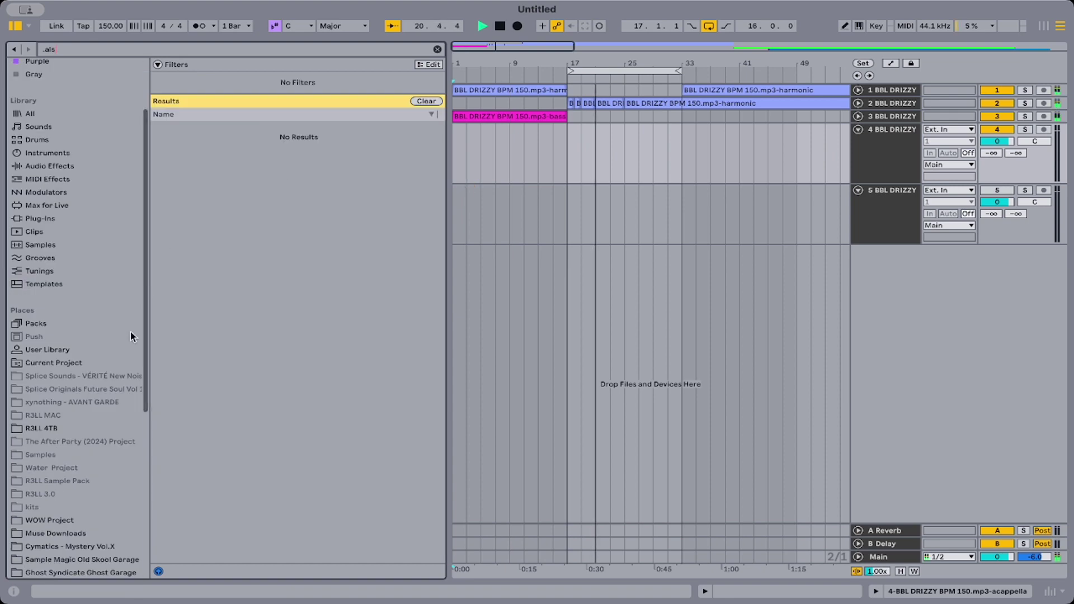
{"action": "left_click", "coordinate": [29, 114]}
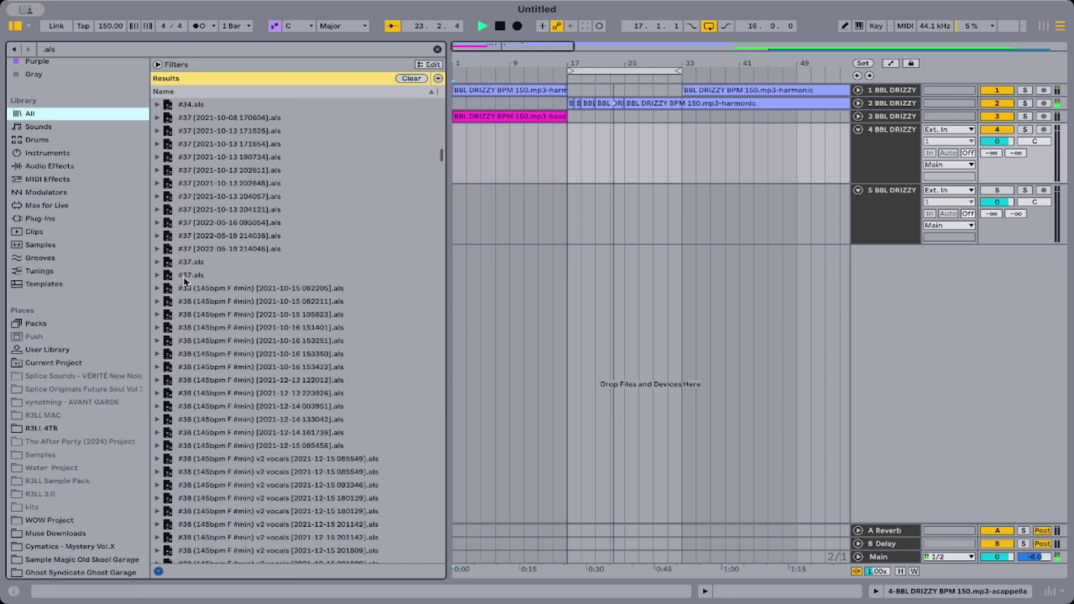
{"action": "scroll", "coordinate": [185, 281], "scroll_direction": "down", "scroll_amount": 10}
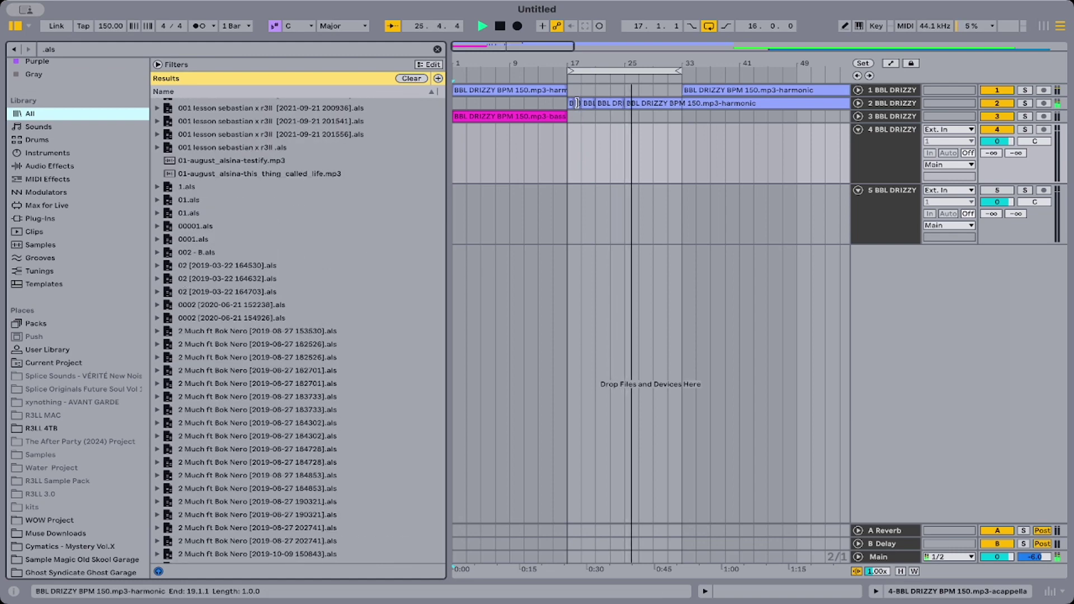
Replace the chopped harmonic section with one clip on the first track spanning bars 17 to 33, deleting the leftover slice on the second track.
{"action": "left_click_drag", "start_coordinate": [577, 103], "coordinate": [678, 109]}
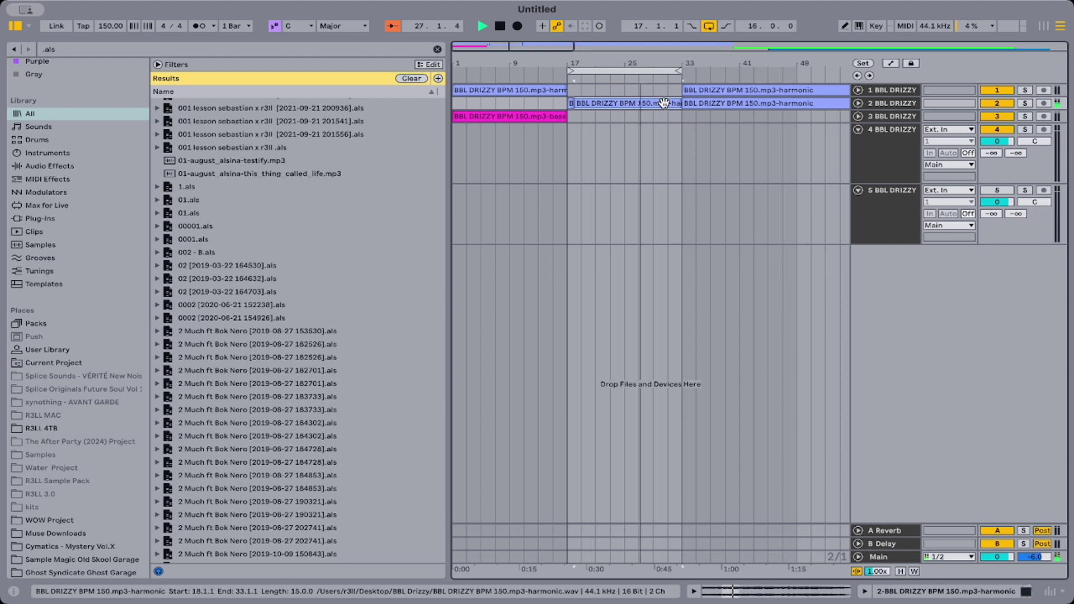
{"action": "left_click_drag", "start_coordinate": [589, 103], "coordinate": [567, 85]}
{"action": "left_click", "coordinate": [570, 104]}
{"action": "key", "text": "Delete"}
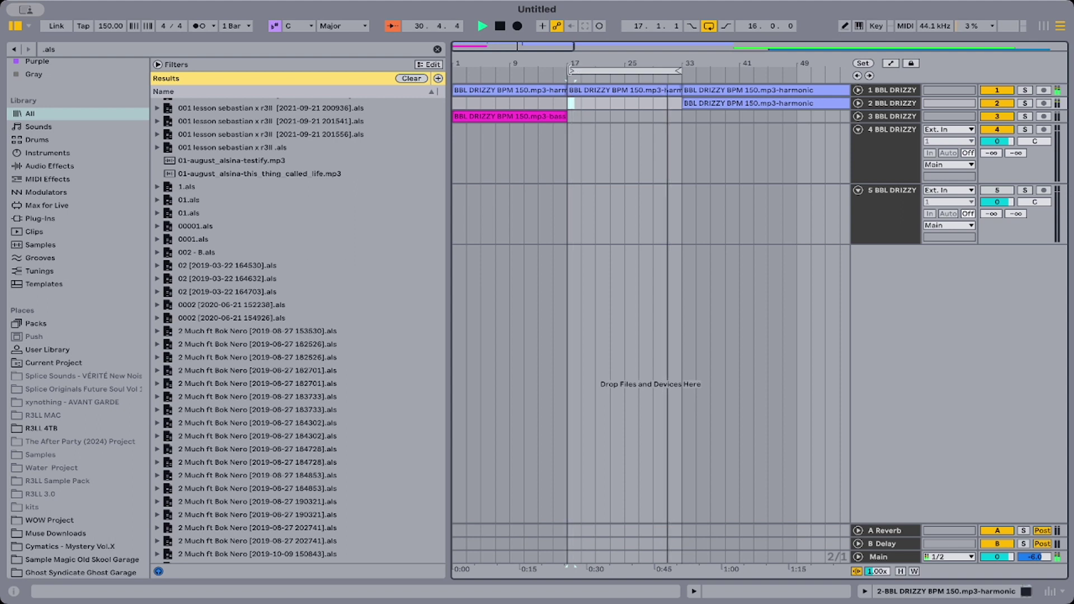
Extend the loop to start at bar 1 and restart playback from there.
{"action": "left_click_drag", "start_coordinate": [570, 70], "coordinate": [355, 62]}
{"action": "key", "text": "space"}
{"action": "key", "text": "space"}
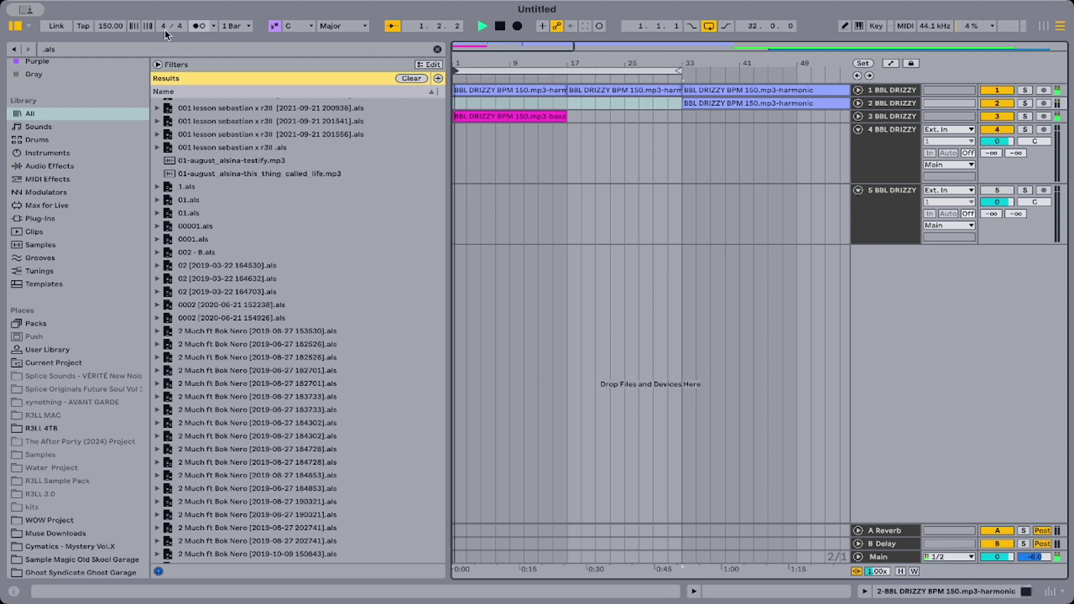
Narrow the library search to ".als may".
{"action": "left_click", "coordinate": [144, 49]}
{"action": "type", "text": "ma"}
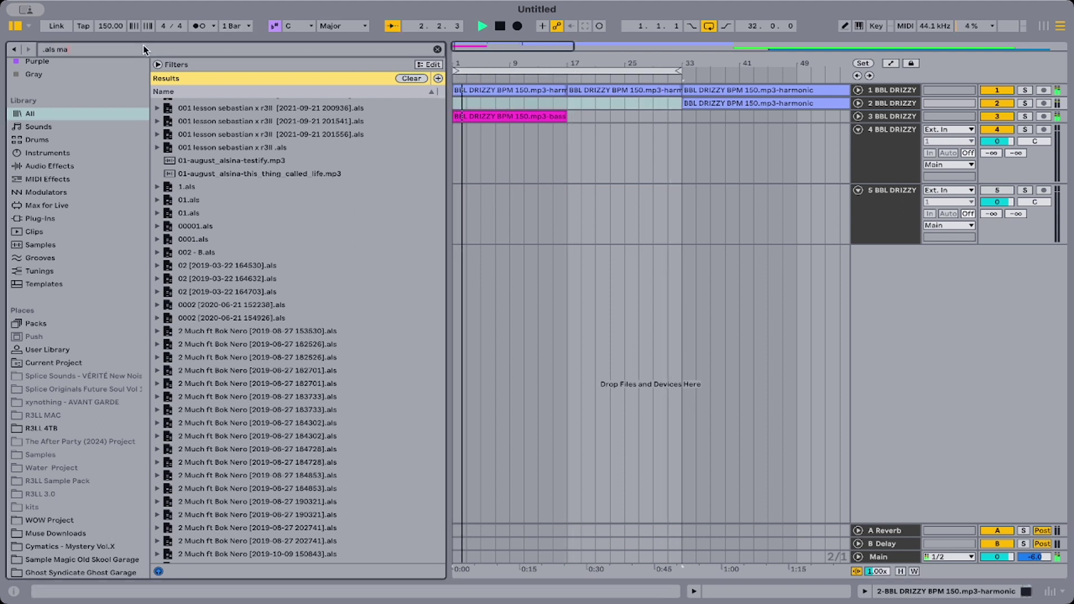
{"action": "type", "text": "y"}
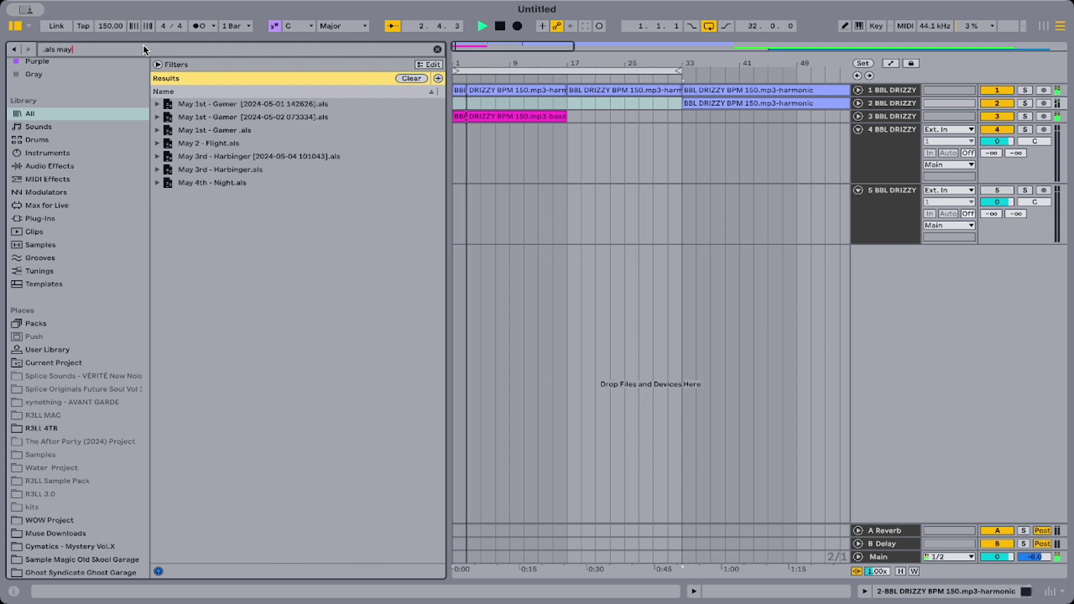
Examine the tracks inside the May 3rd - Harbinger.als and May 4th - Night.als projects for usable drums and effects.
{"action": "left_click", "coordinate": [156, 169]}
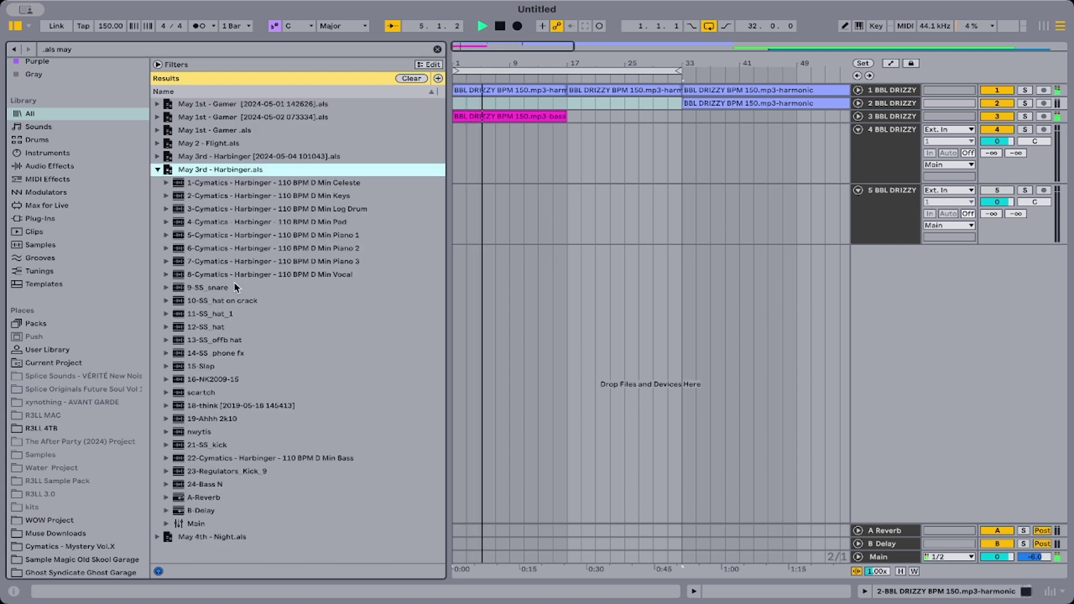
{"action": "left_click", "coordinate": [206, 288]}
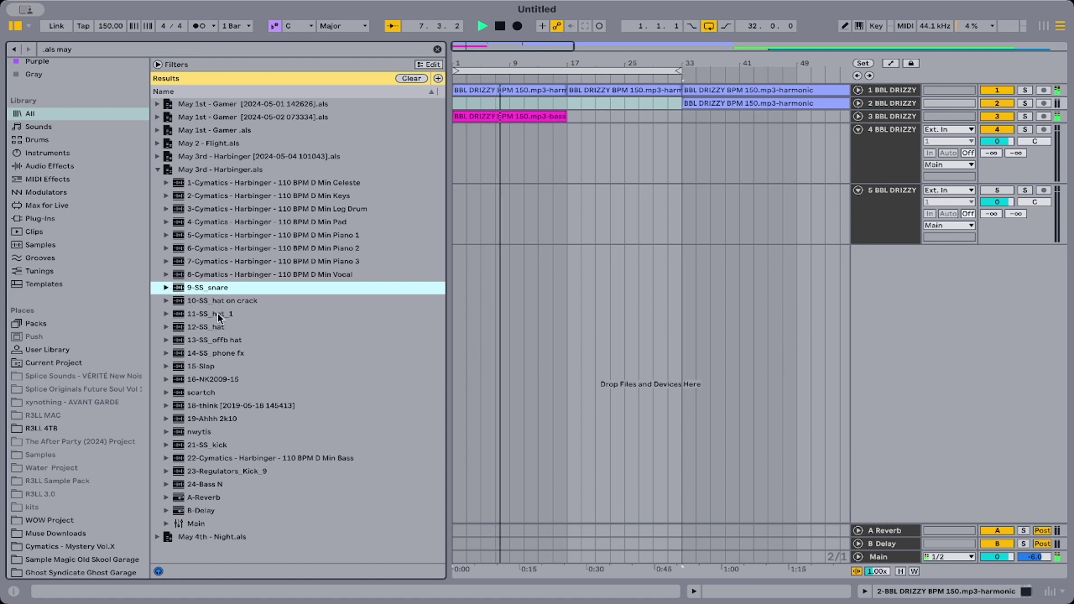
{"action": "left_click", "coordinate": [193, 367]}
{"action": "left_click", "coordinate": [192, 380], "text": "shift"}
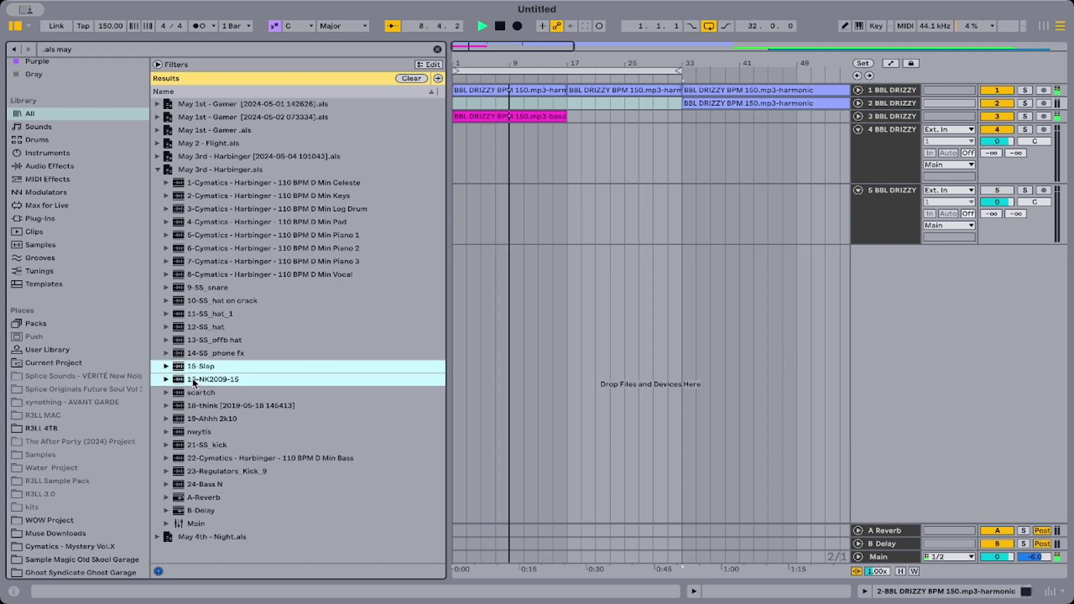
{"action": "left_click", "coordinate": [190, 393], "text": "shift"}
{"action": "left_click", "coordinate": [192, 419], "text": "shift"}
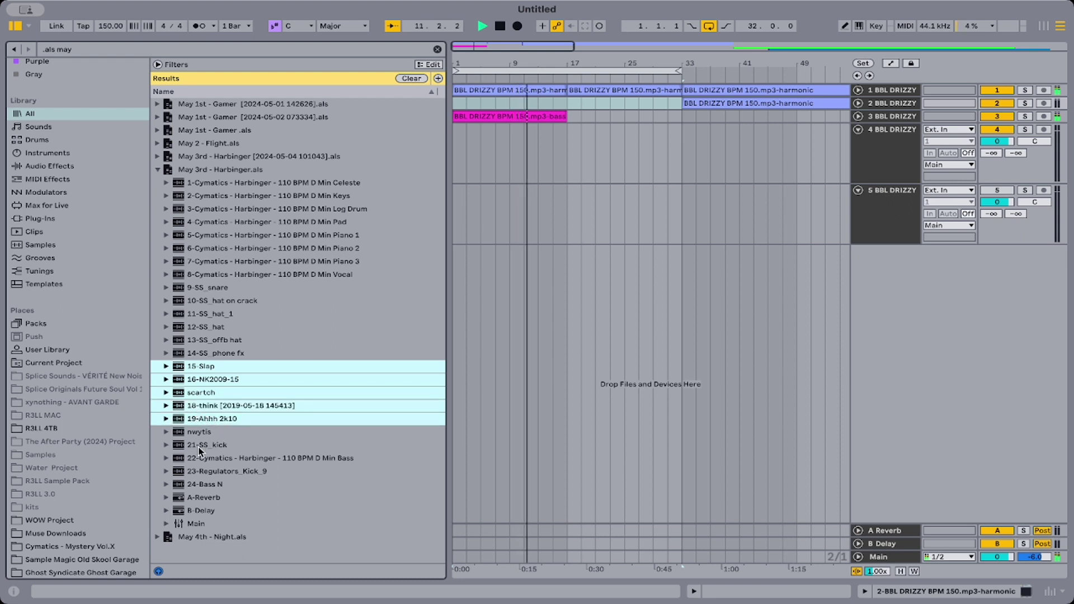
{"action": "left_click", "coordinate": [157, 170]}
{"action": "left_click", "coordinate": [158, 183]}
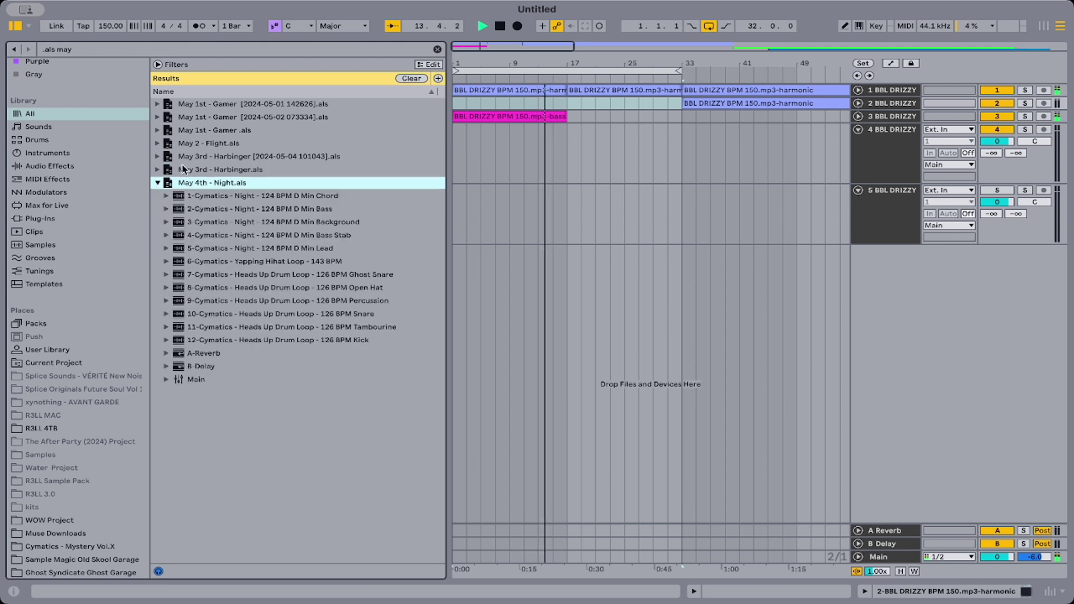
Import the kicks, impact, sub drop, FX, white noise, motion hihat, crash, snap, clap, nwytis and think tracks from May 1st - Gamer.als into the arrangement.
{"action": "left_click", "coordinate": [159, 144]}
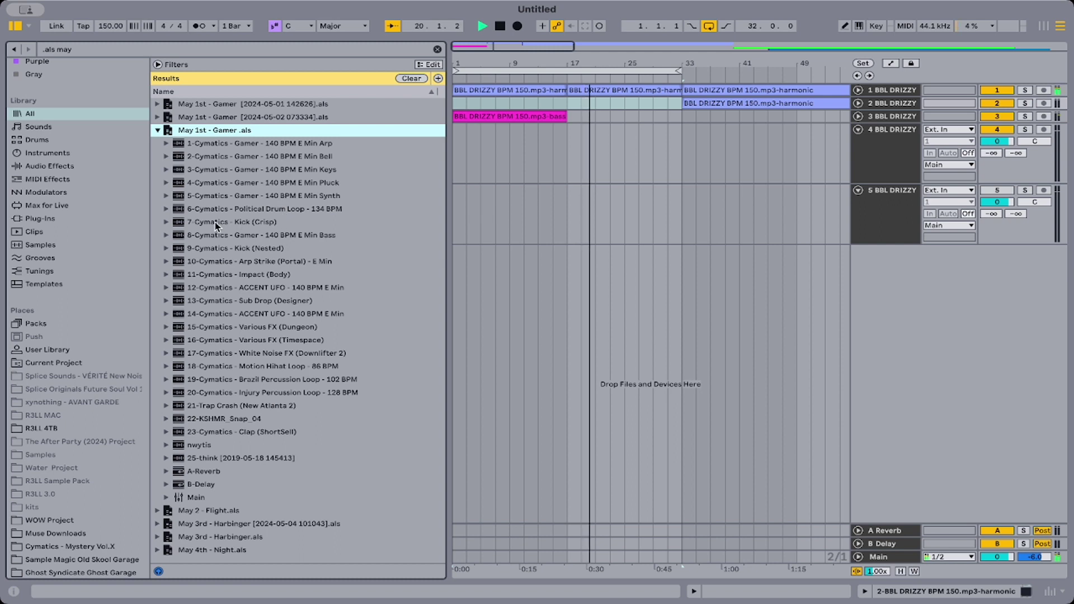
{"action": "left_click", "coordinate": [229, 225]}
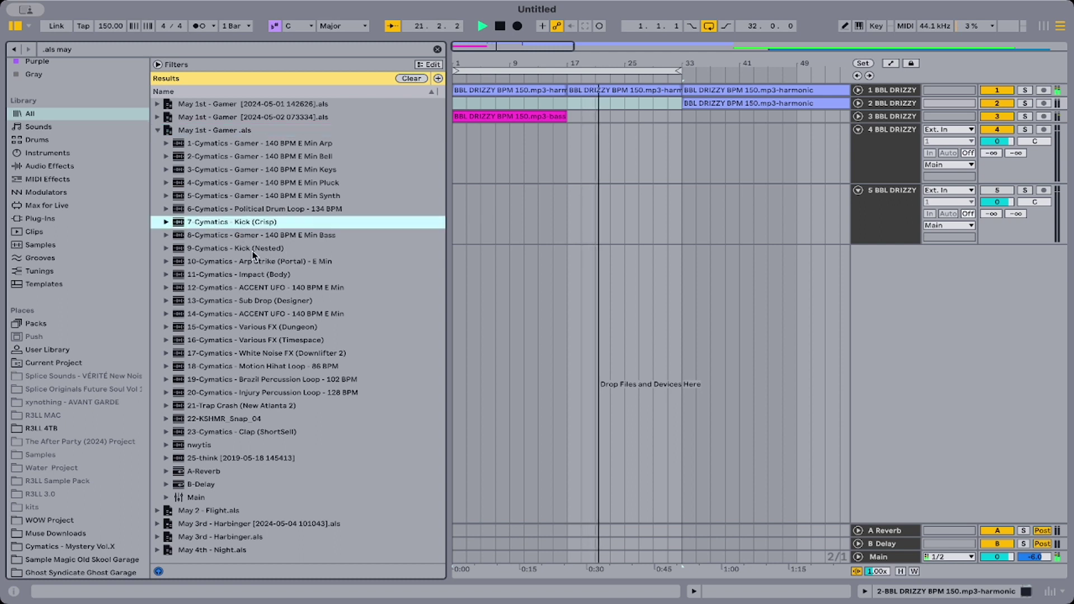
{"action": "left_click", "coordinate": [224, 248], "text": "super"}
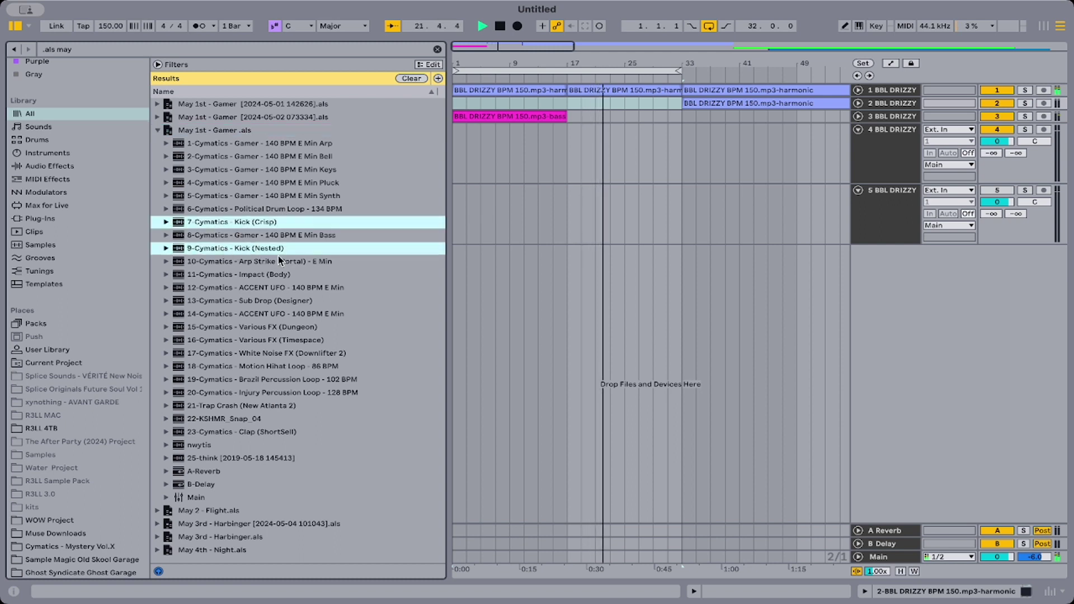
{"action": "left_click", "coordinate": [241, 275], "text": "super"}
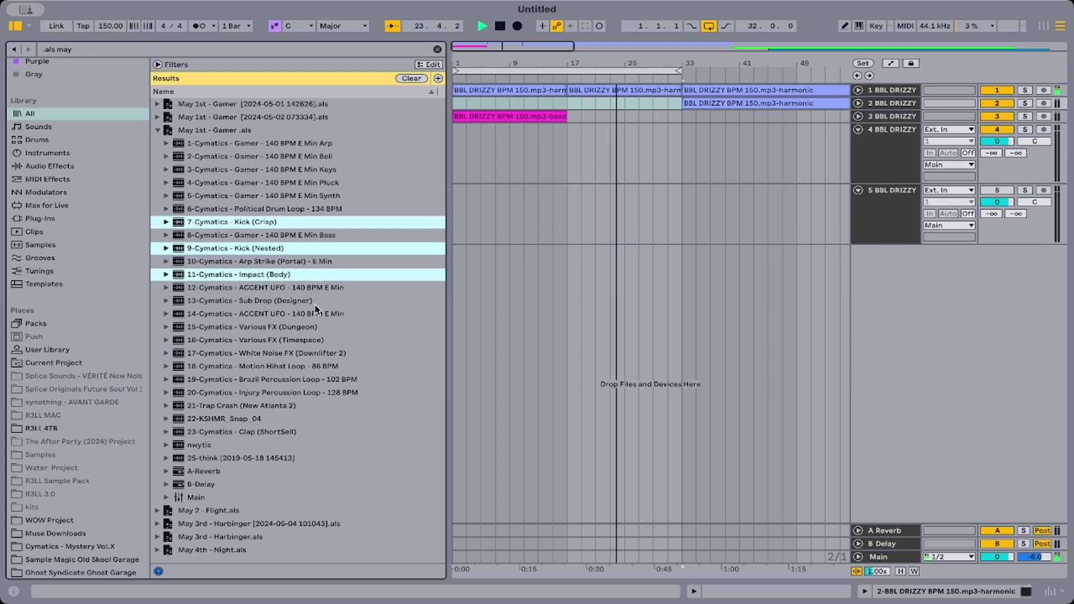
{"action": "left_click", "coordinate": [283, 302], "text": "super"}
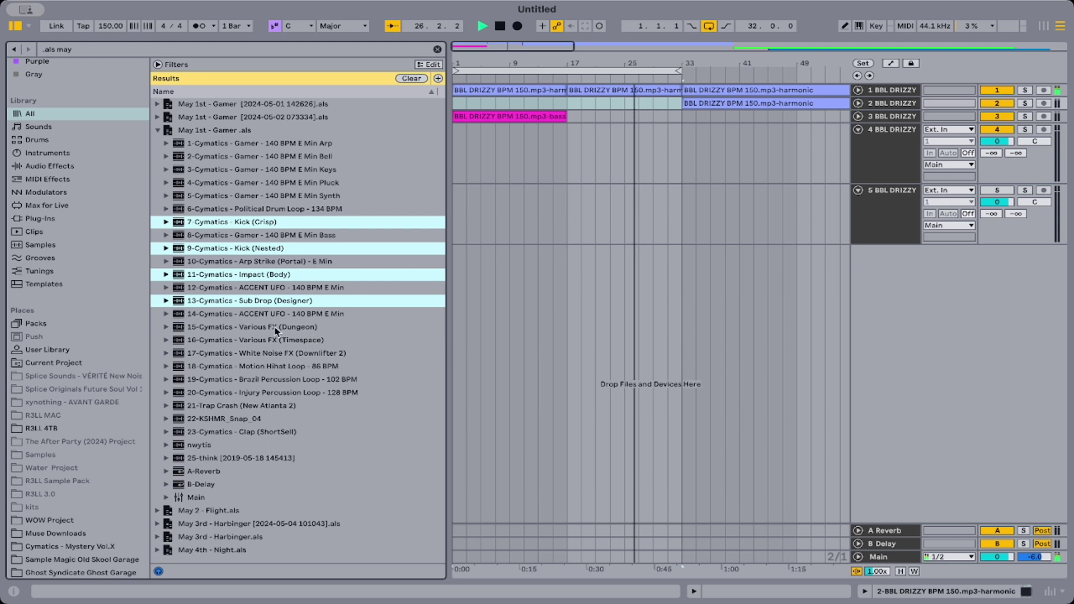
{"action": "left_click", "coordinate": [297, 328], "text": "super"}
{"action": "left_click", "coordinate": [283, 340], "text": "super"}
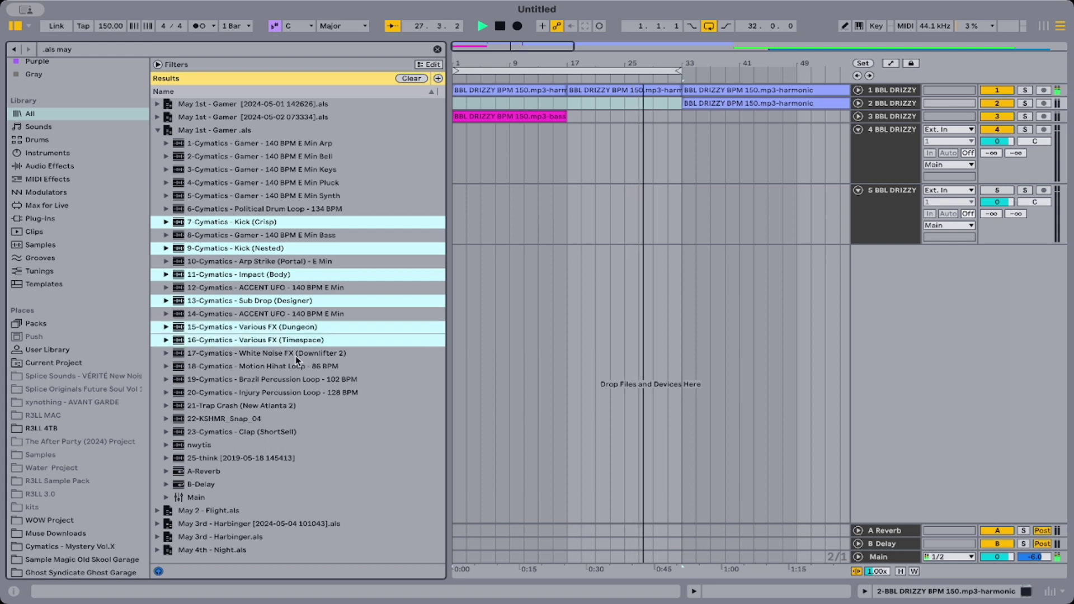
{"action": "left_click", "coordinate": [295, 355], "text": "super"}
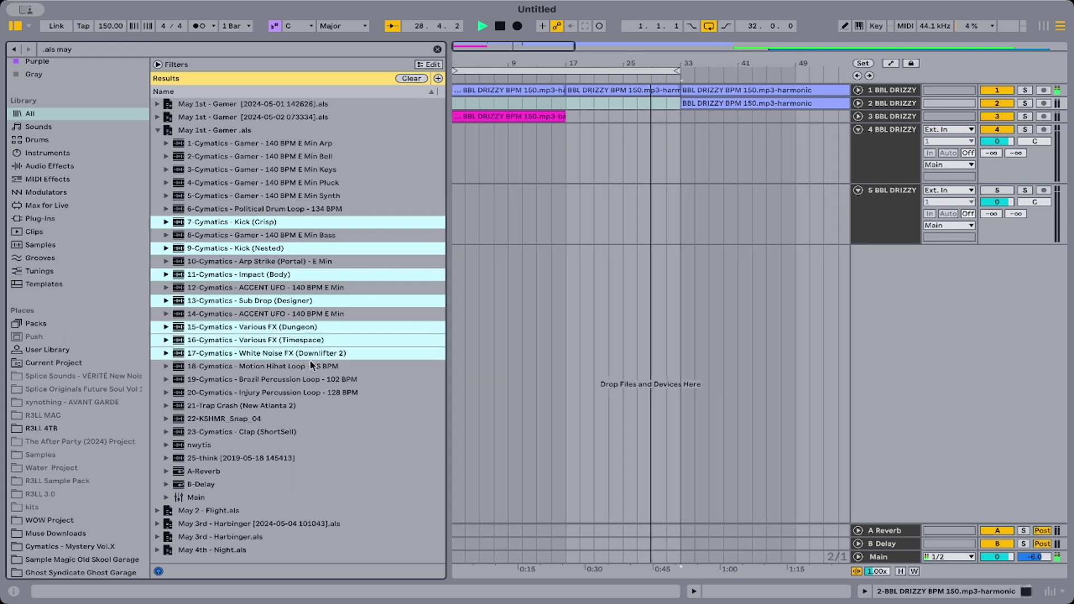
{"action": "left_click", "coordinate": [321, 367], "text": "super"}
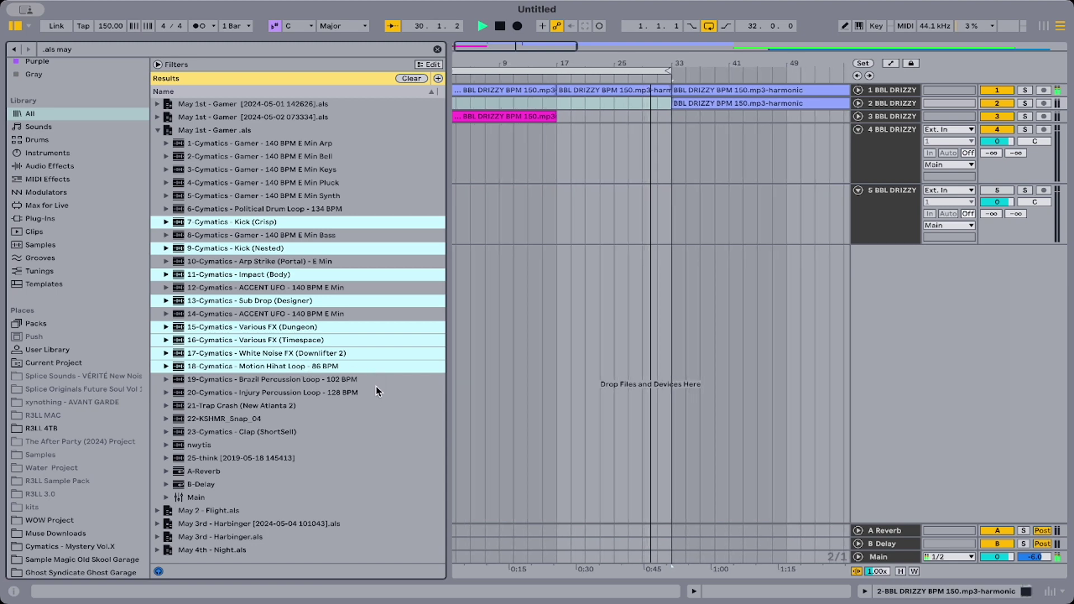
{"action": "left_click", "coordinate": [256, 405], "text": "super"}
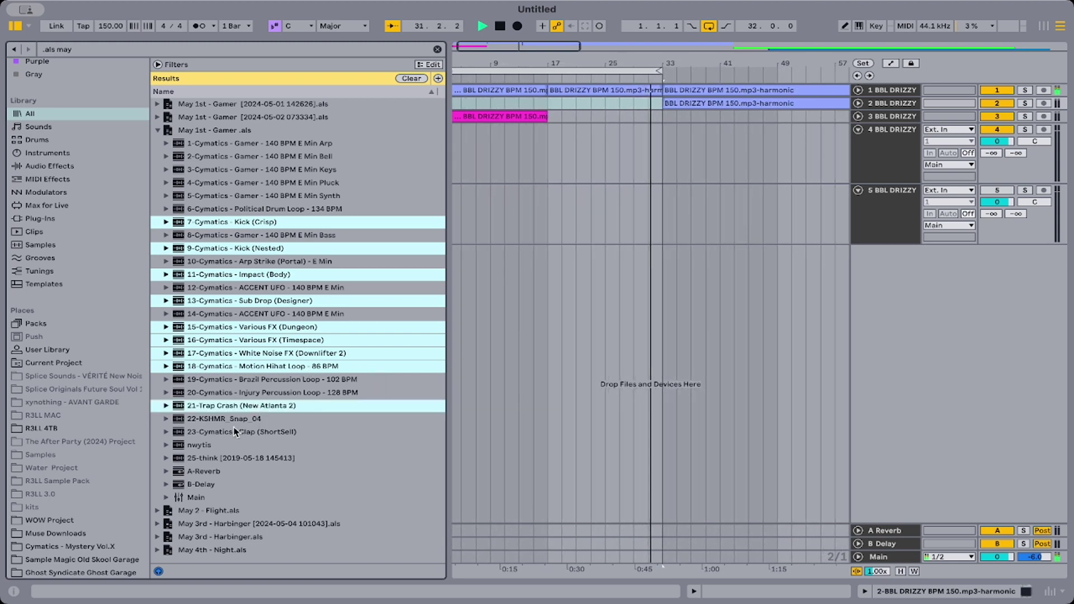
{"action": "left_click", "coordinate": [261, 424], "text": "super"}
{"action": "left_click", "coordinate": [231, 443], "text": "super"}
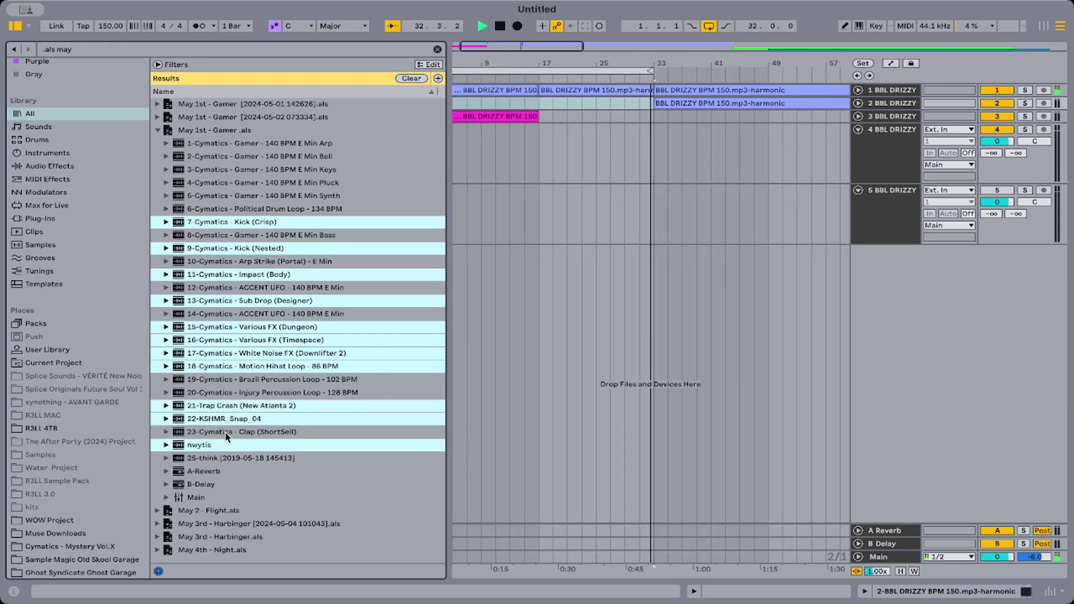
{"action": "left_click", "coordinate": [235, 432], "text": "super"}
{"action": "left_click", "coordinate": [249, 459], "text": "super"}
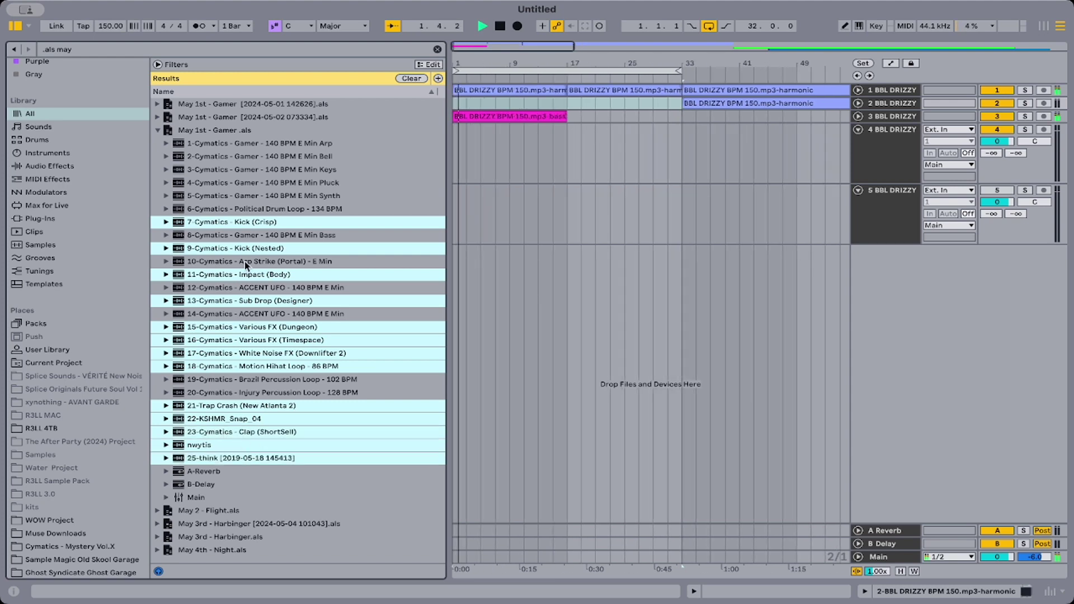
{"action": "left_click_drag", "start_coordinate": [487, 327], "coordinate": [487, 327]}
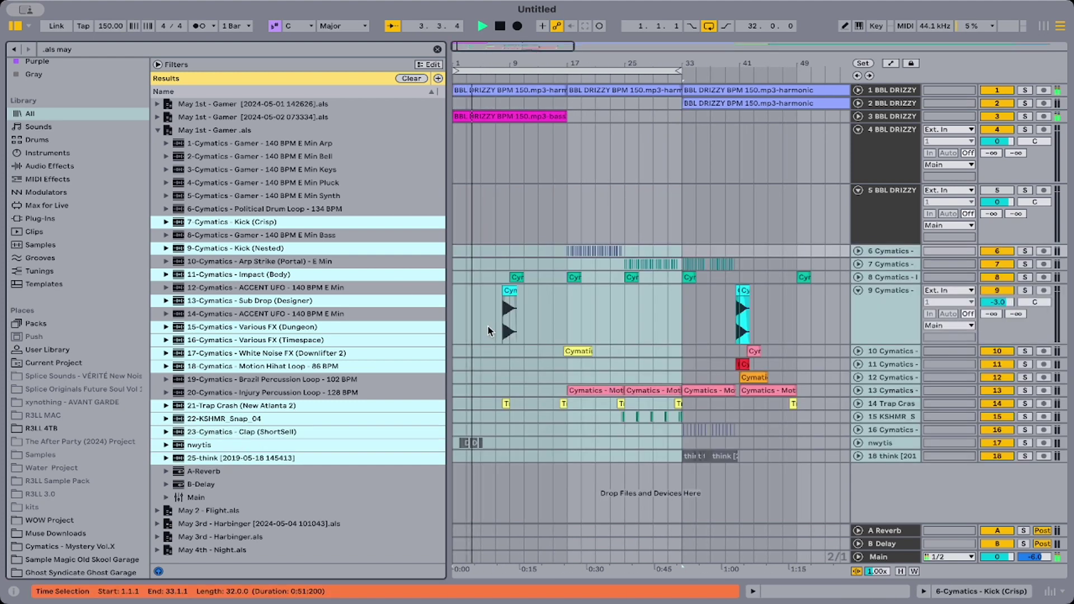
Play from bar 17 and delete the remaining harmonic clip starting at bar 33 on the second track.
{"action": "left_click", "coordinate": [570, 223]}
{"action": "key", "text": "space"}
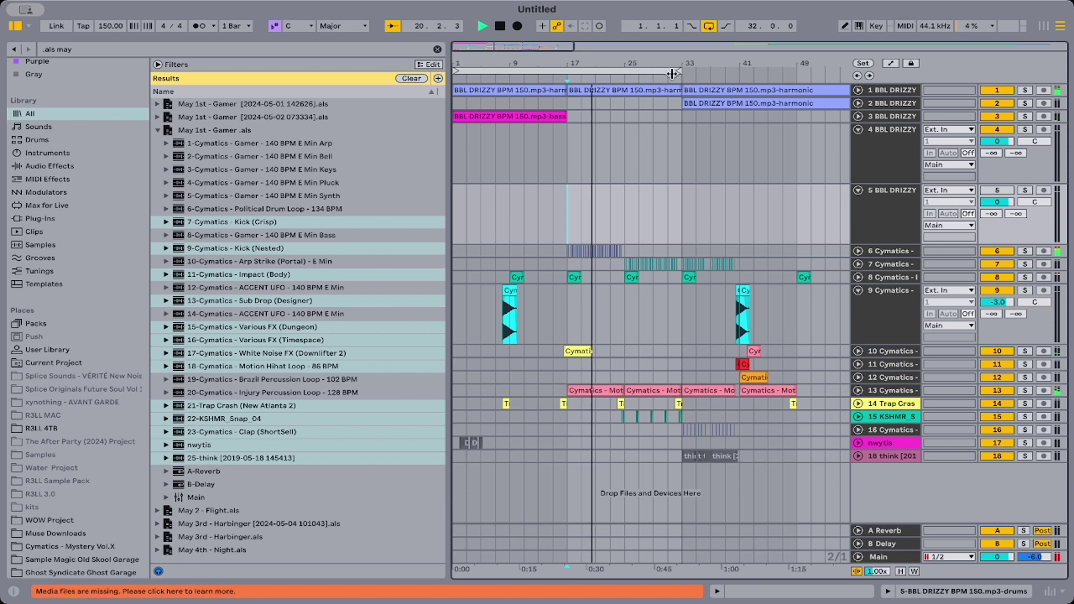
{"action": "left_click", "coordinate": [708, 103]}
{"action": "key", "text": "Delete"}
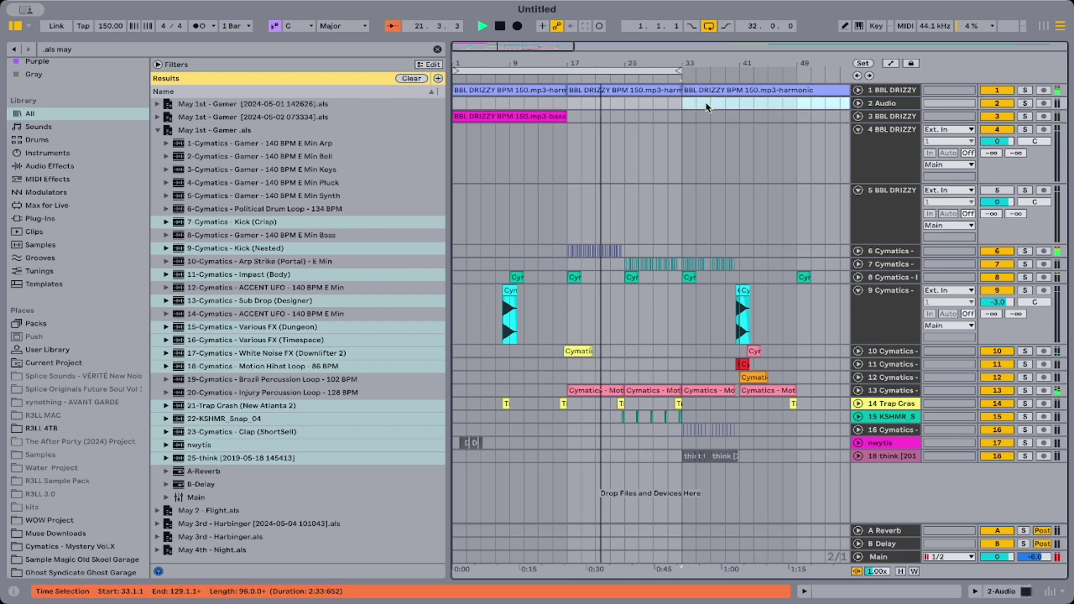
Extend the loop and the bass clip to end at bar 51, and unfold the bass track.
{"action": "left_click_drag", "start_coordinate": [680, 71], "coordinate": [808, 71]}
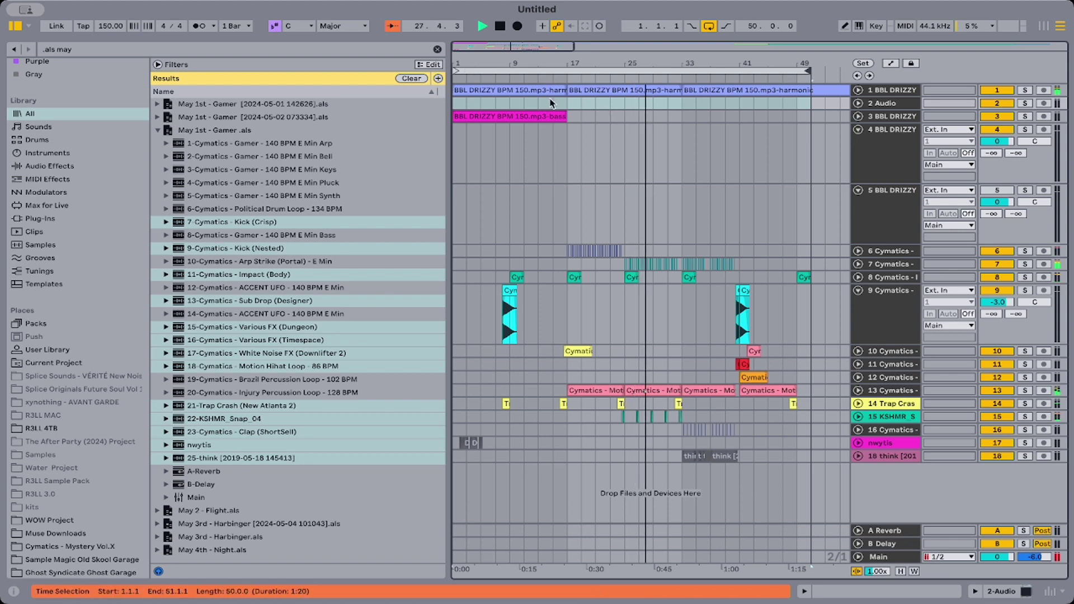
{"action": "left_click_drag", "start_coordinate": [566, 116], "coordinate": [802, 122]}
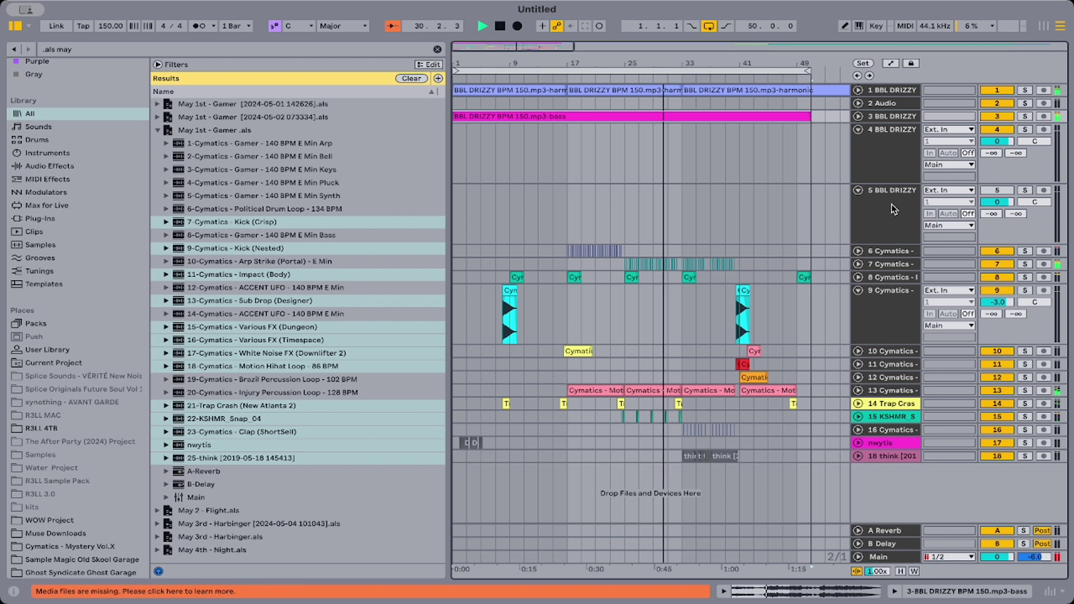
{"action": "left_click", "coordinate": [858, 117]}
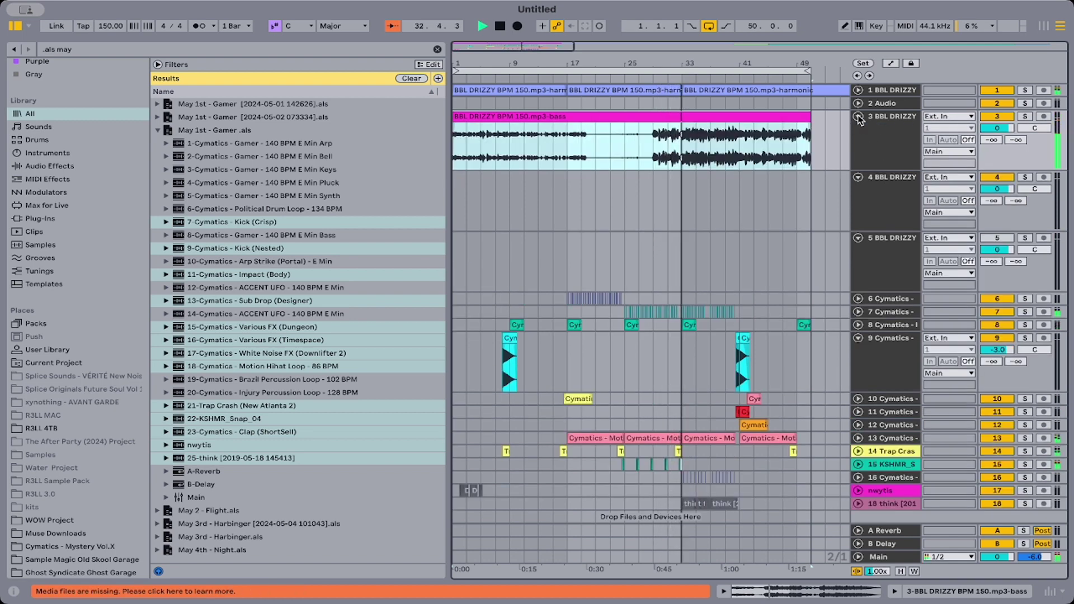
{"action": "scroll", "coordinate": [781, 166], "scroll_direction": "down", "scroll_amount": 1}
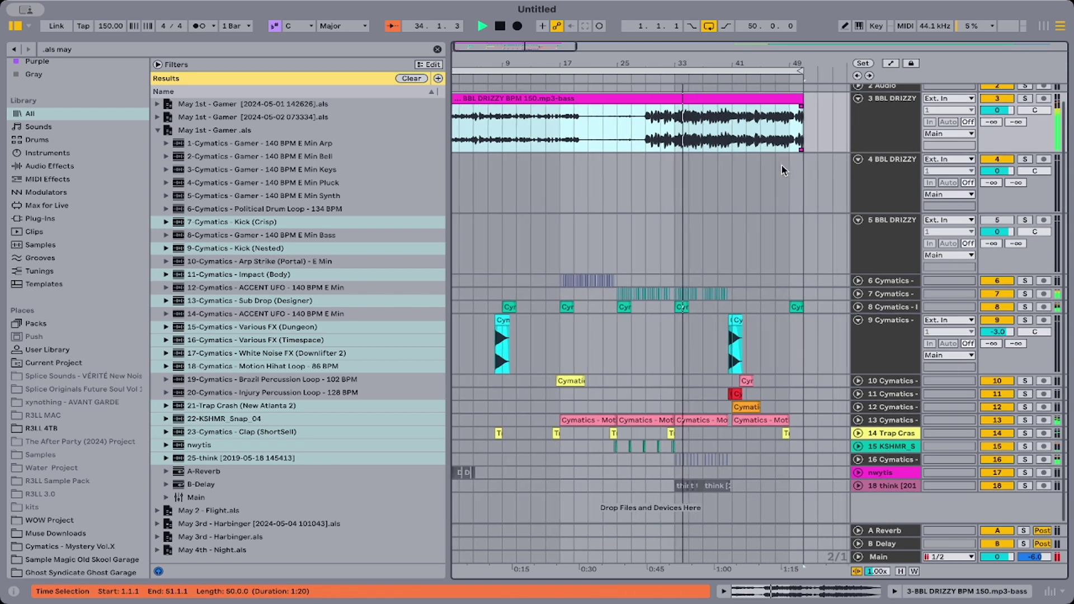
Fold tracks 4, 5 and 9 to compact the arrangement.
{"action": "left_click", "coordinate": [858, 159]}
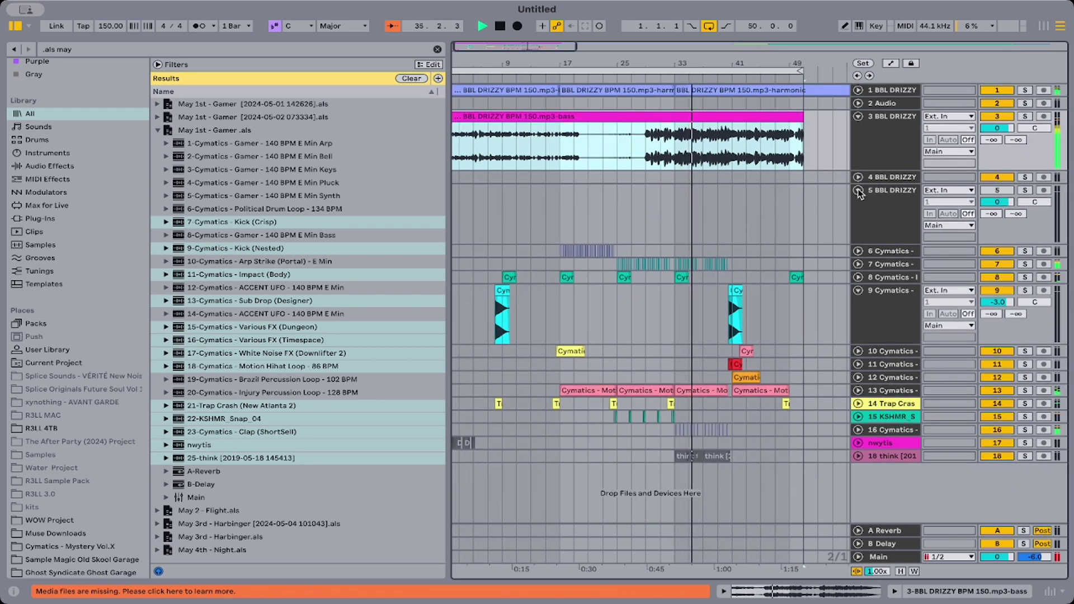
{"action": "left_click", "coordinate": [858, 191]}
{"action": "left_click", "coordinate": [857, 243]}
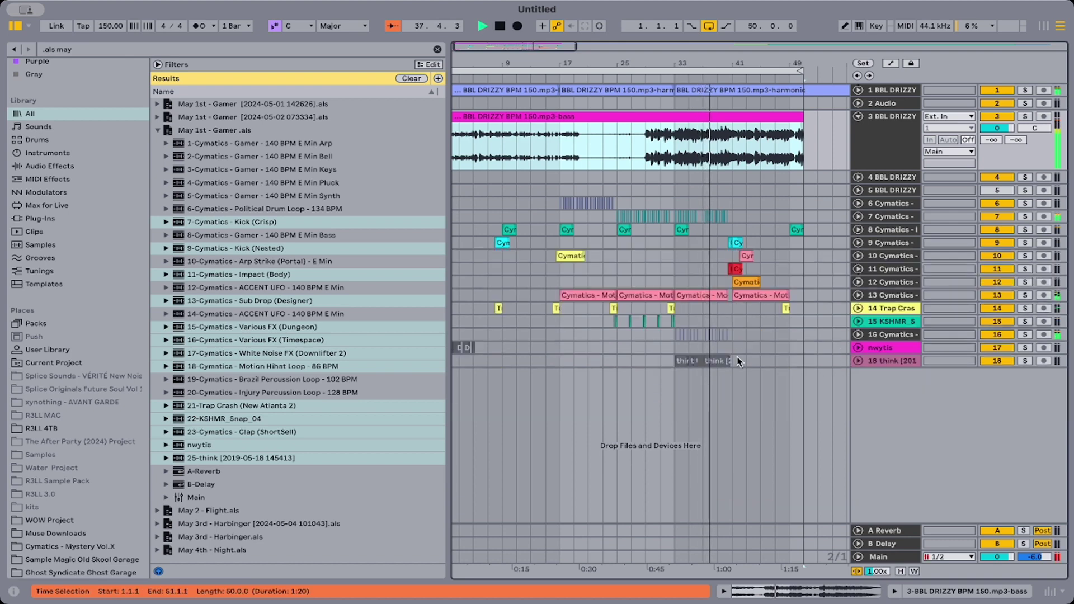
Move the think clips on track 18 from bar 33 to bar 41.
{"action": "left_click_drag", "start_coordinate": [733, 363], "coordinate": [672, 363]}
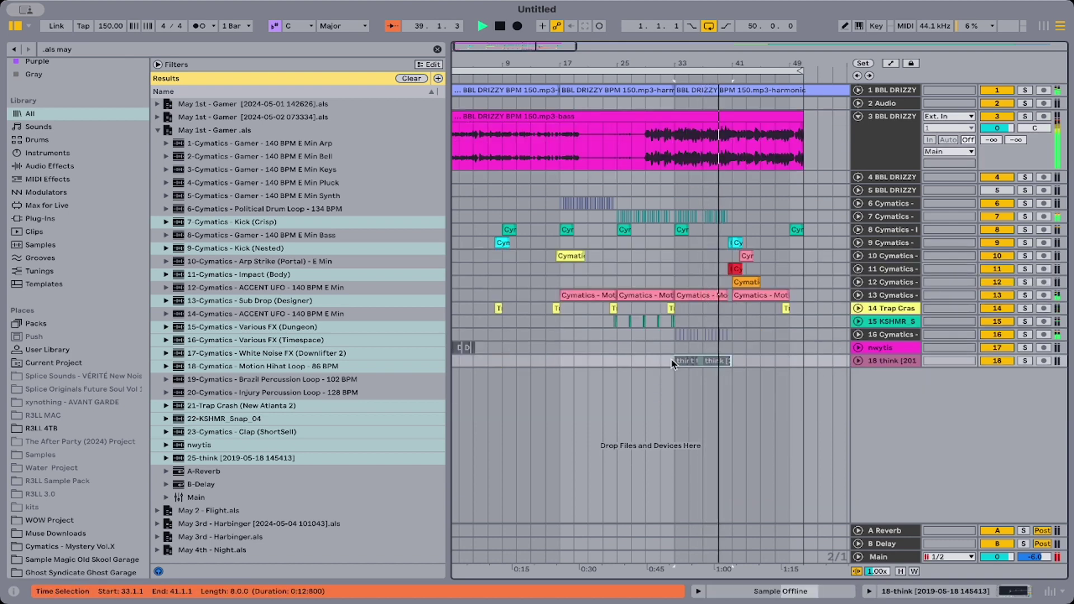
{"action": "key", "text": "Delete"}
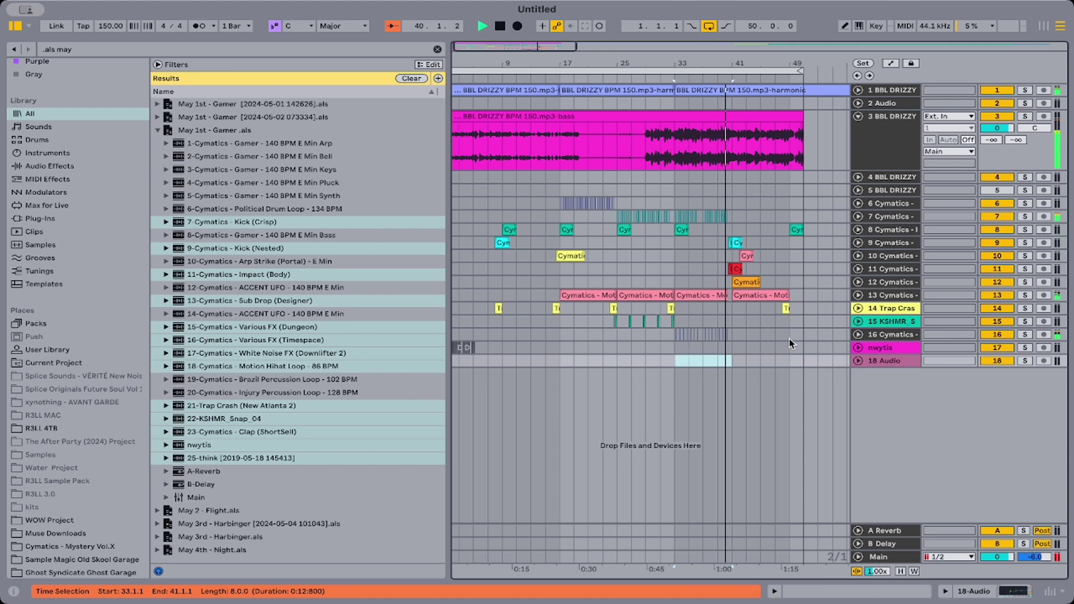
{"action": "left_click", "coordinate": [733, 359]}
{"action": "key", "text": "super+v"}
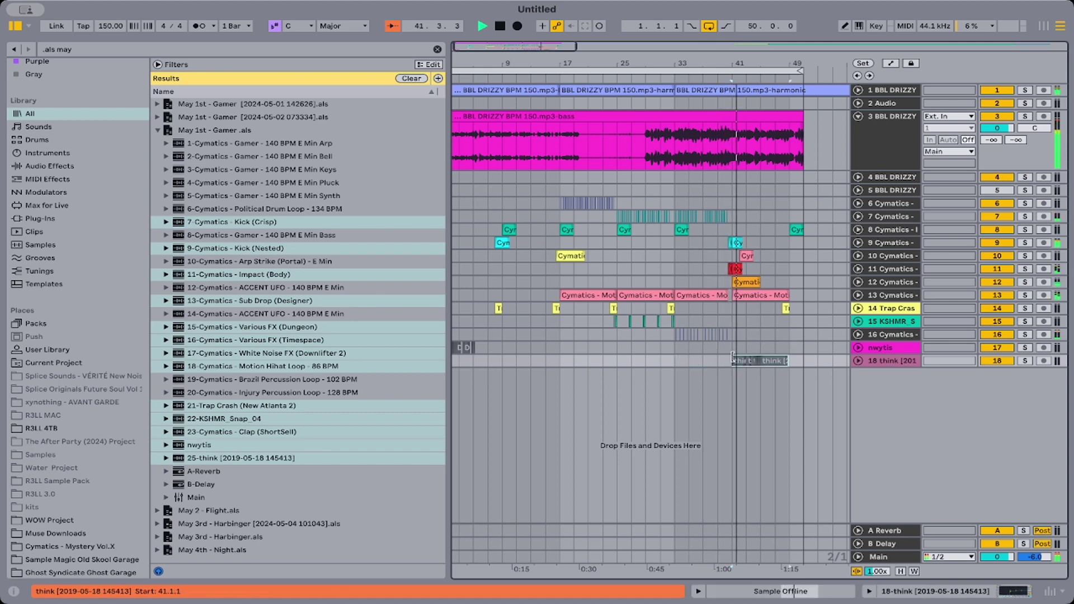
{"action": "left_click", "coordinate": [857, 361]}
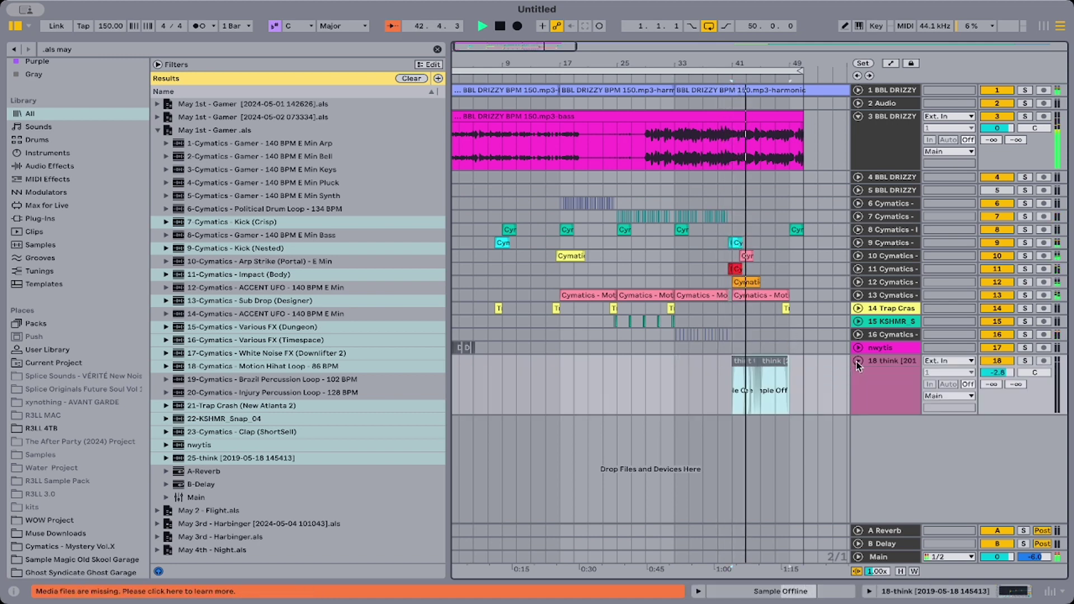
{"action": "double_click", "coordinate": [739, 365]}
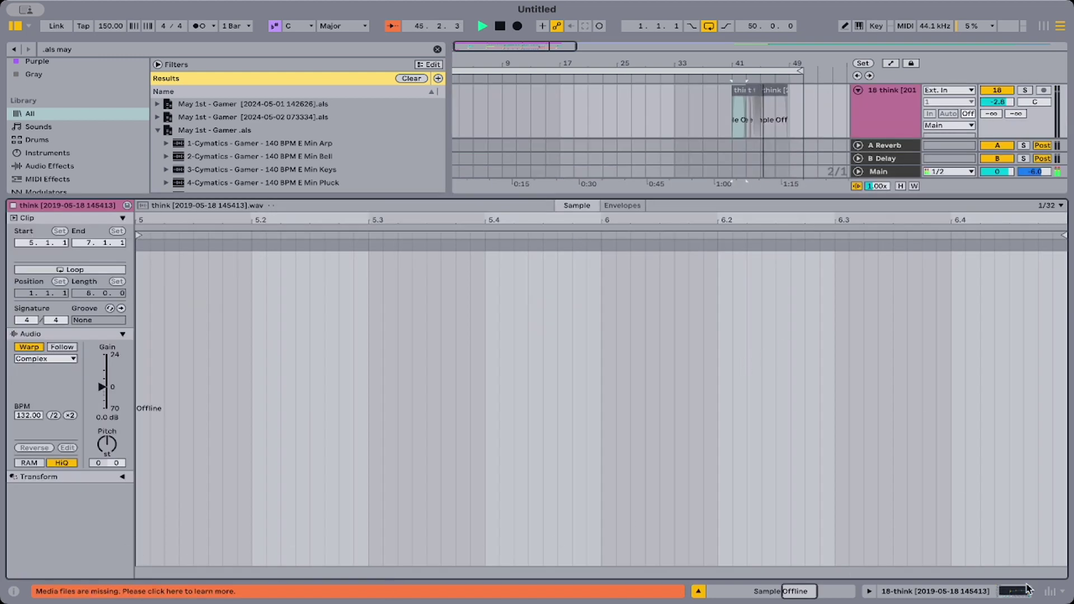
{"action": "left_click", "coordinate": [75, 592]}
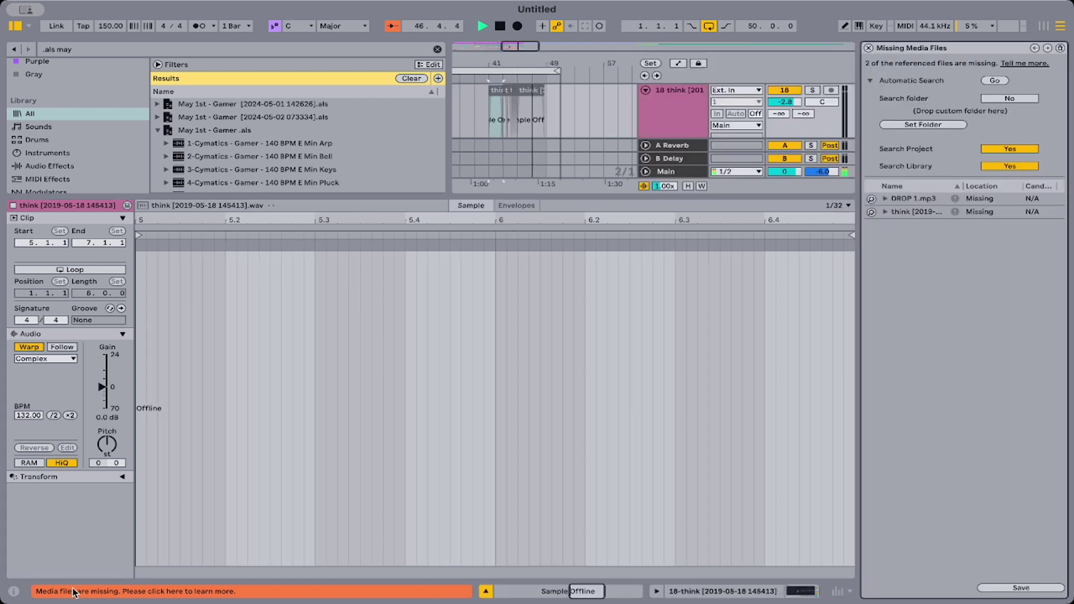
{"action": "left_click", "coordinate": [871, 212]}
{"action": "double_click", "coordinate": [244, 129]}
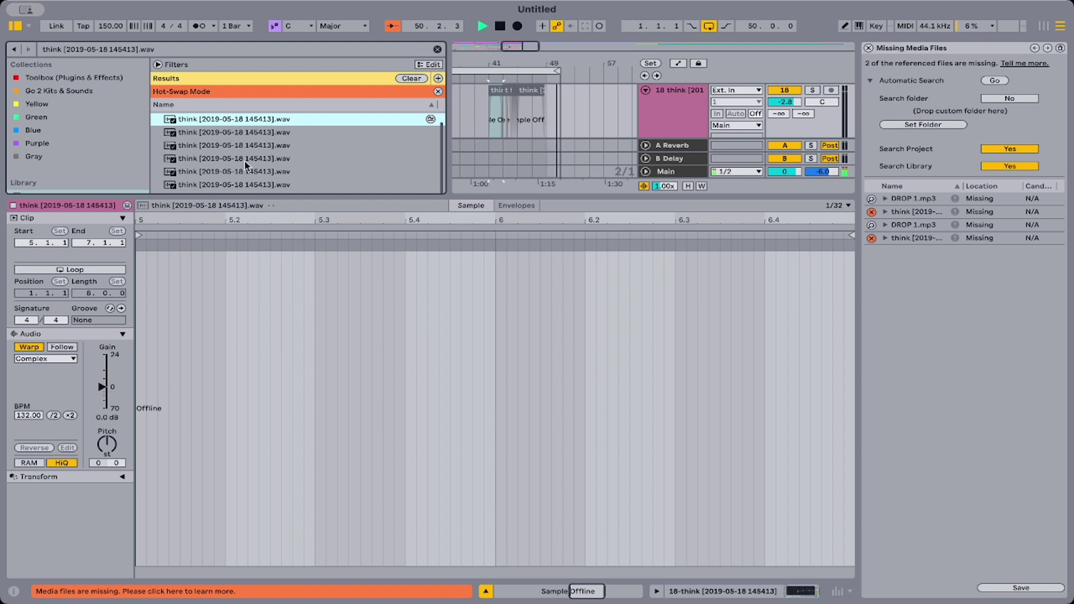
{"action": "double_click", "coordinate": [241, 119]}
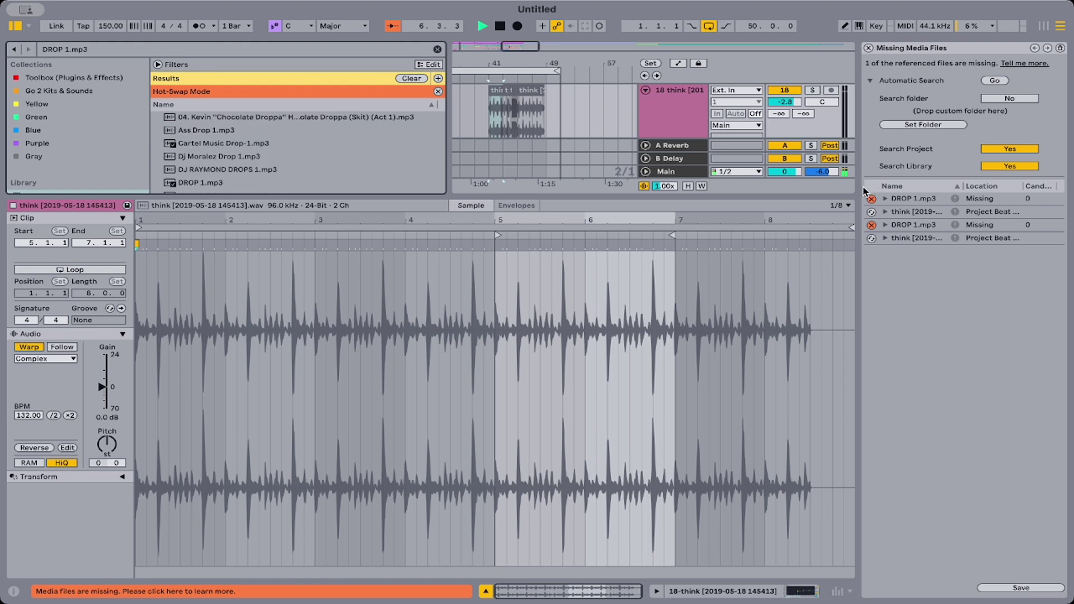
Relink the missing DROP 1.mp3 to the first library file with the same name.
{"action": "left_click", "coordinate": [191, 184]}
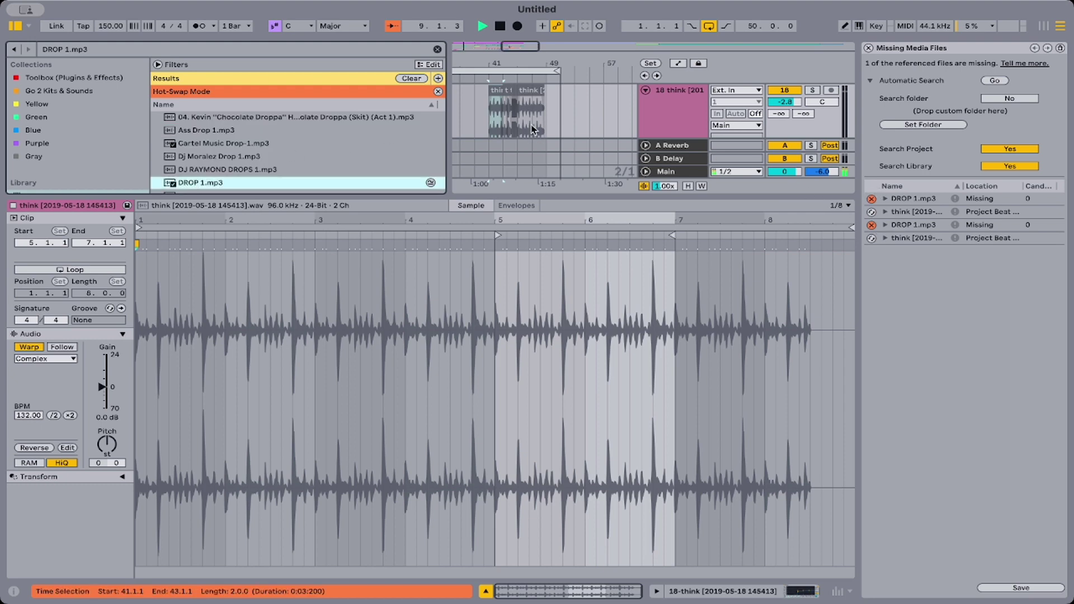
{"action": "scroll", "coordinate": [230, 132], "scroll_direction": "down", "scroll_amount": 4}
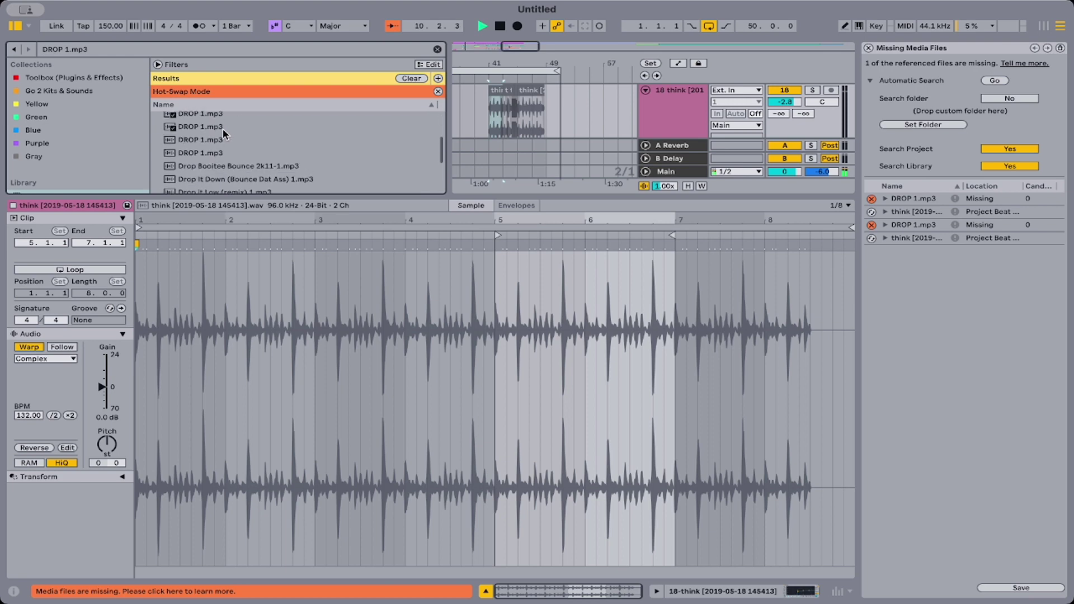
{"action": "scroll", "coordinate": [223, 134], "scroll_direction": "up", "scroll_amount": 1}
{"action": "scroll", "coordinate": [223, 129], "scroll_direction": "up", "scroll_amount": 2}
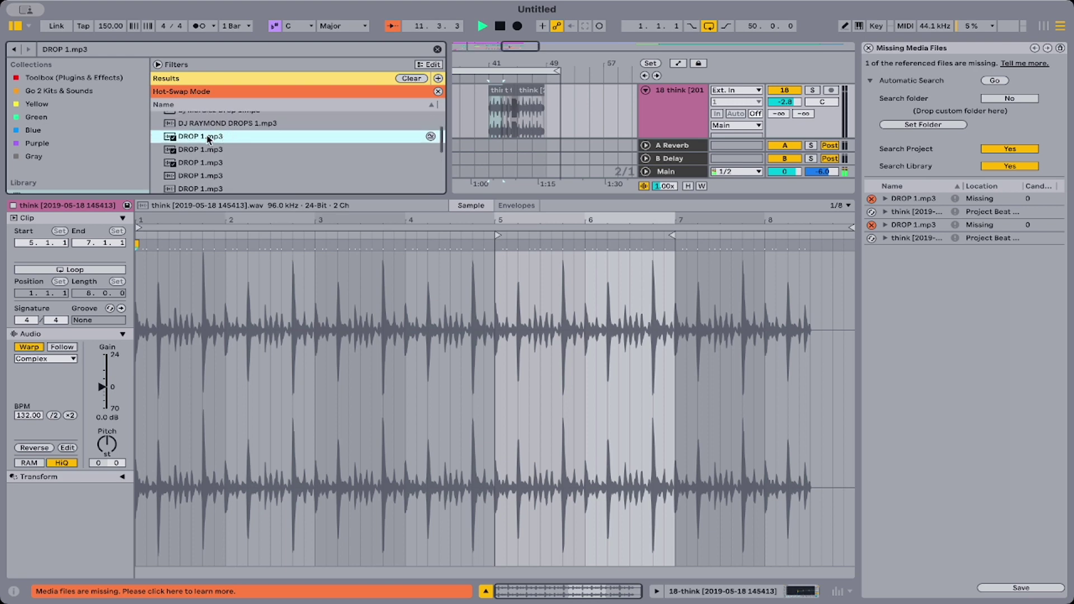
{"action": "double_click", "coordinate": [204, 136]}
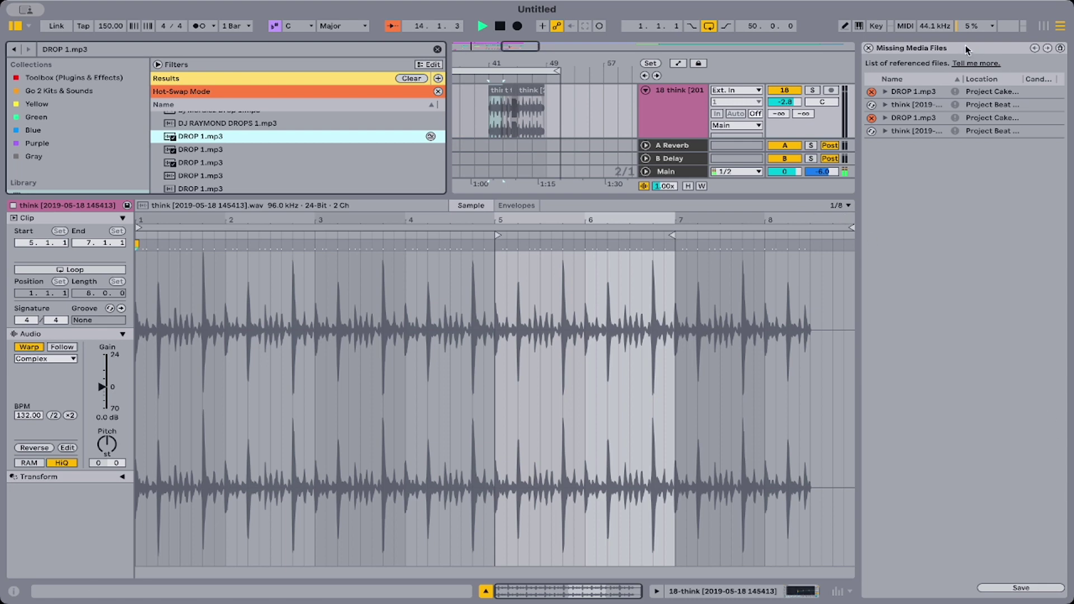
Close the missing media list and the clip view, and hide the browser to show the whole arrangement.
{"action": "left_click", "coordinate": [868, 48]}
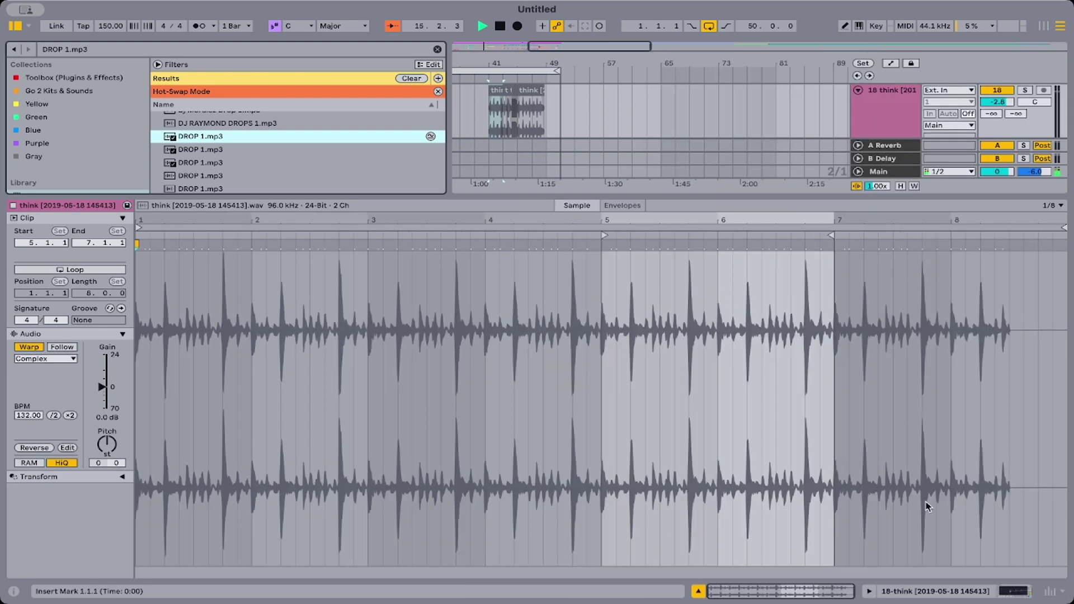
{"action": "left_click", "coordinate": [698, 592]}
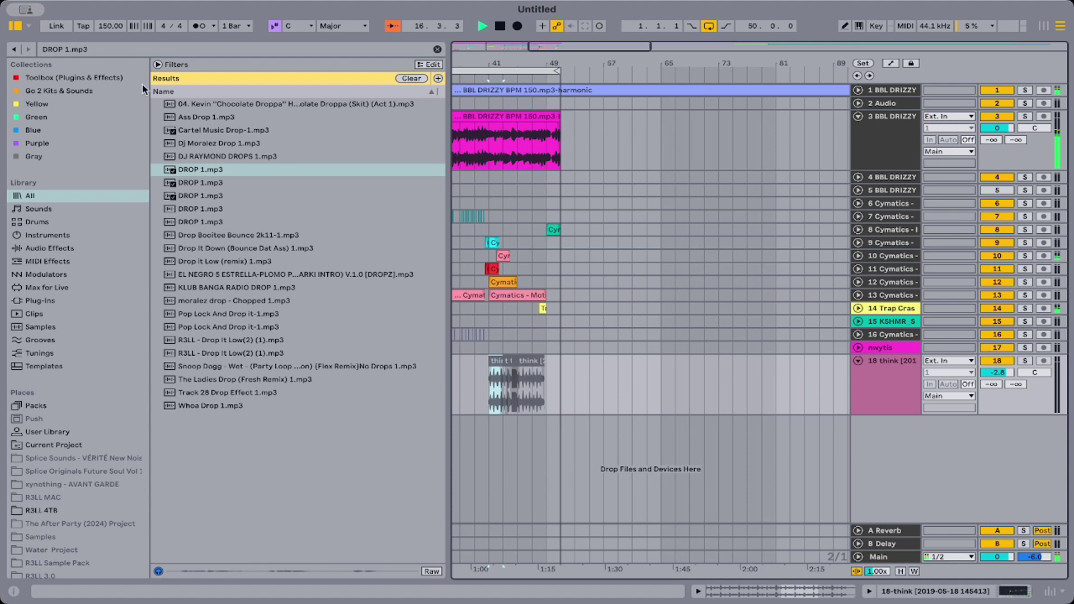
{"action": "left_click", "coordinate": [16, 51]}
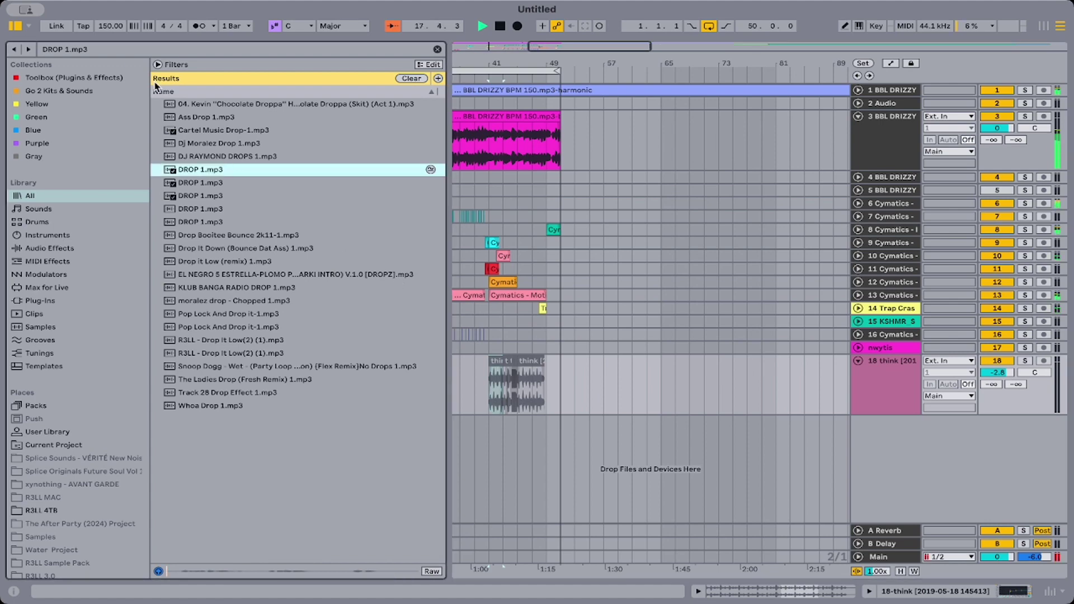
{"action": "left_click", "coordinate": [13, 28]}
{"action": "scroll", "coordinate": [205, 305], "scroll_direction": "left", "scroll_amount": 5}
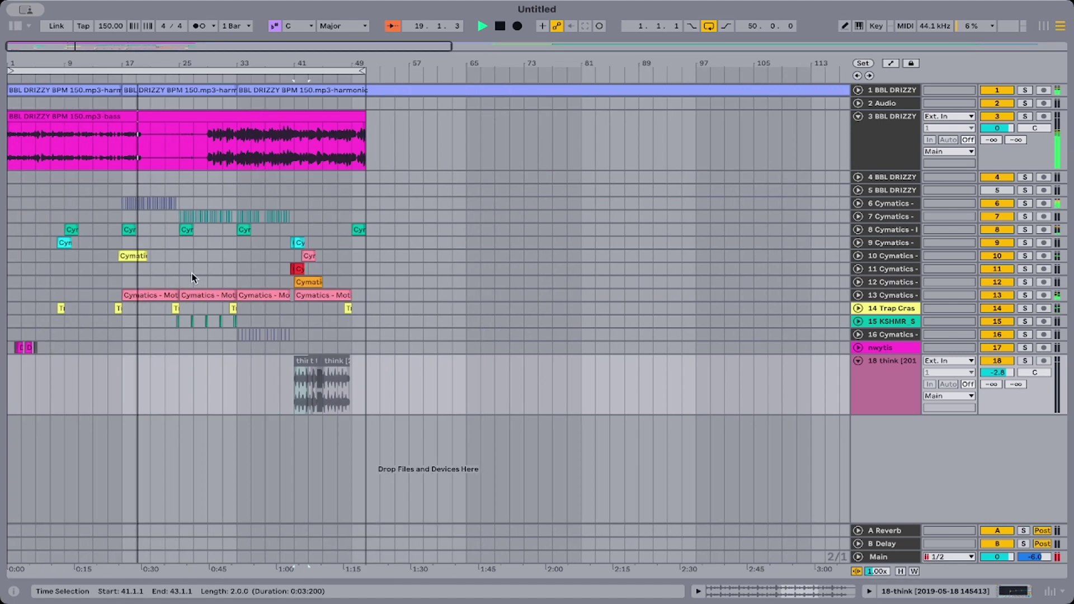
Play from the start of the arrangement and activate the muted think clips from bar 41 on track 18.
{"action": "left_click", "coordinate": [14, 268]}
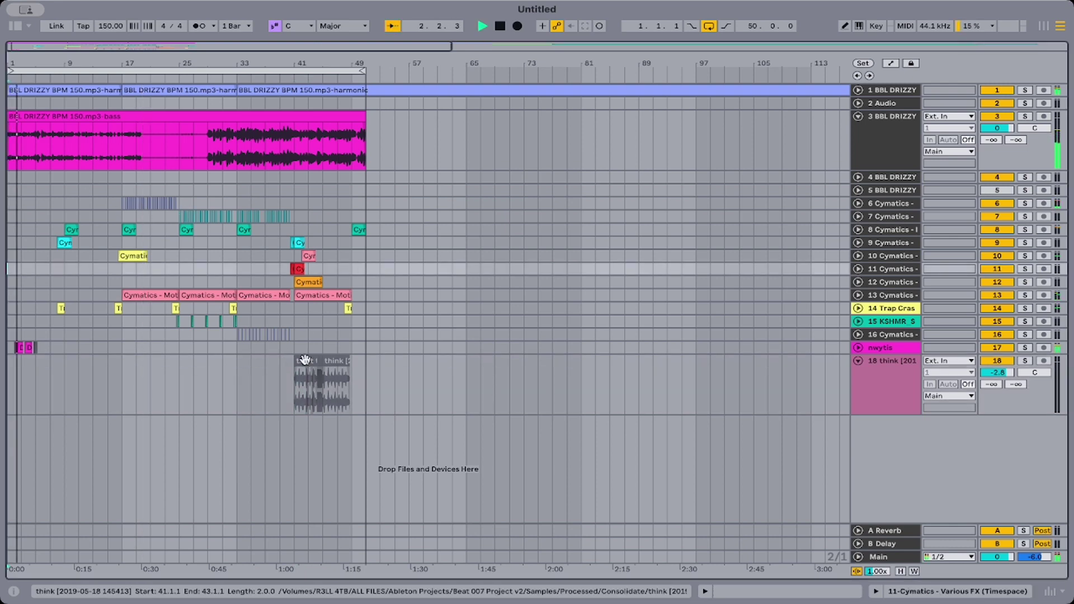
{"action": "left_click", "coordinate": [352, 393]}
{"action": "key", "text": "0"}
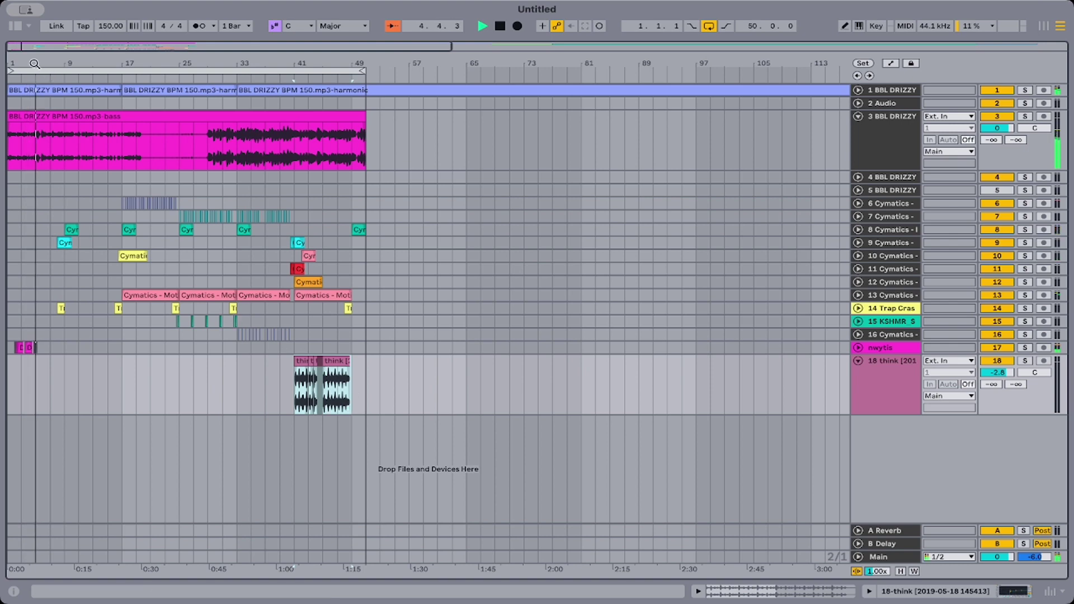
{"action": "left_click_drag", "start_coordinate": [20, 62], "coordinate": [20, 109]}
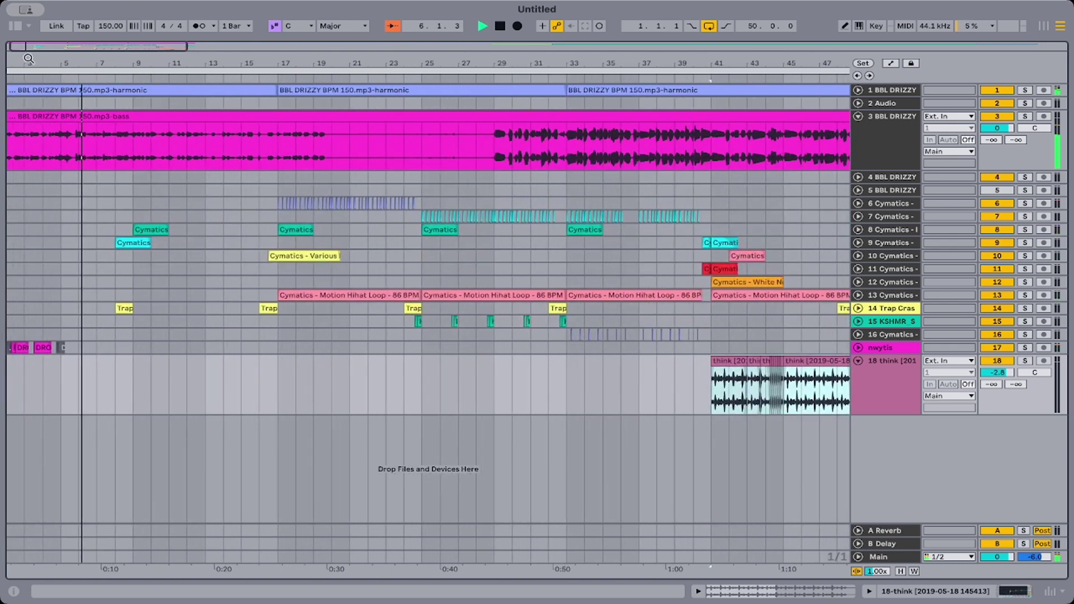
{"action": "left_click", "coordinate": [17, 26]}
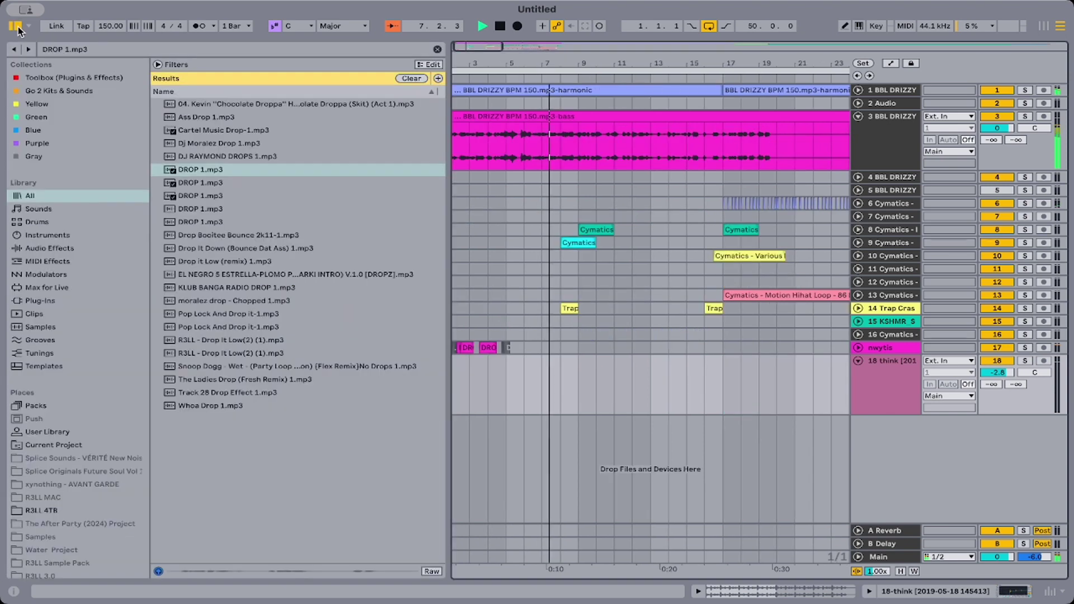
{"action": "triple_click", "coordinate": [128, 53]}
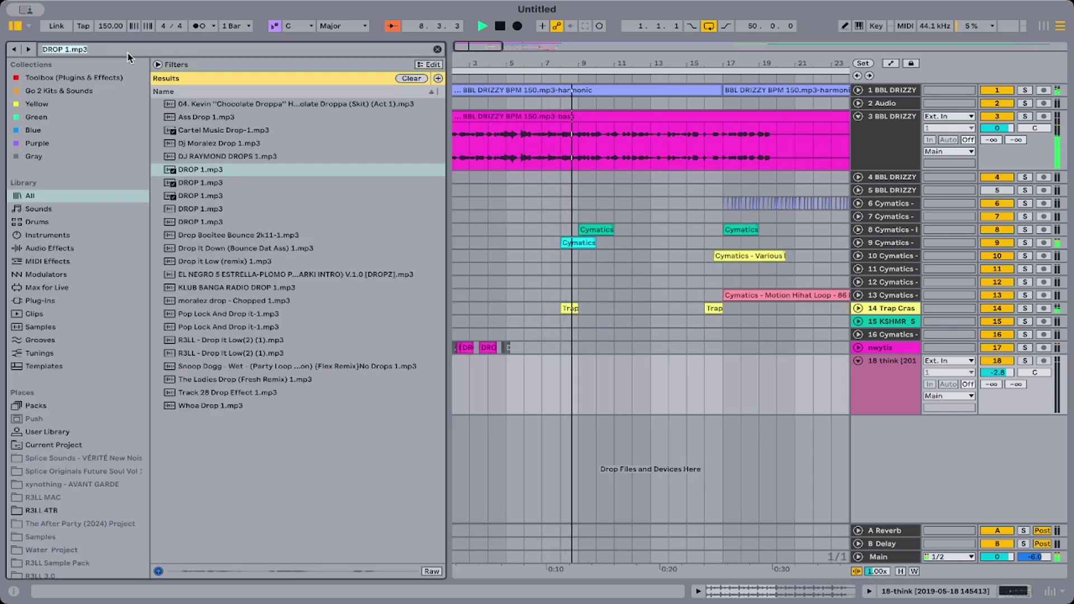
{"action": "key", "text": "BackSpace"}
{"action": "type", "text": "fish"}
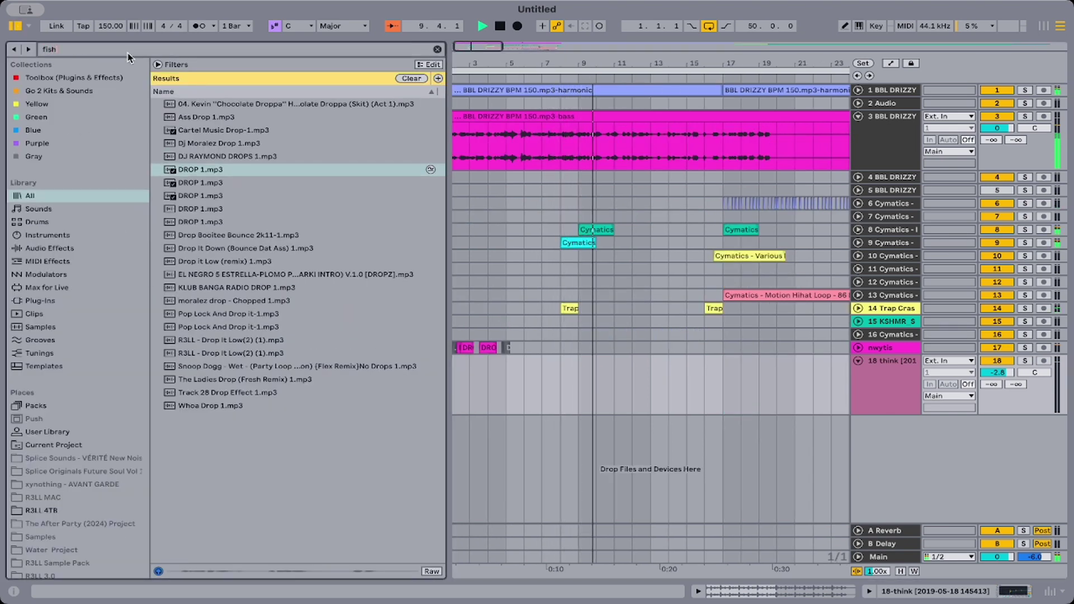
{"action": "type", "text": "errr"}
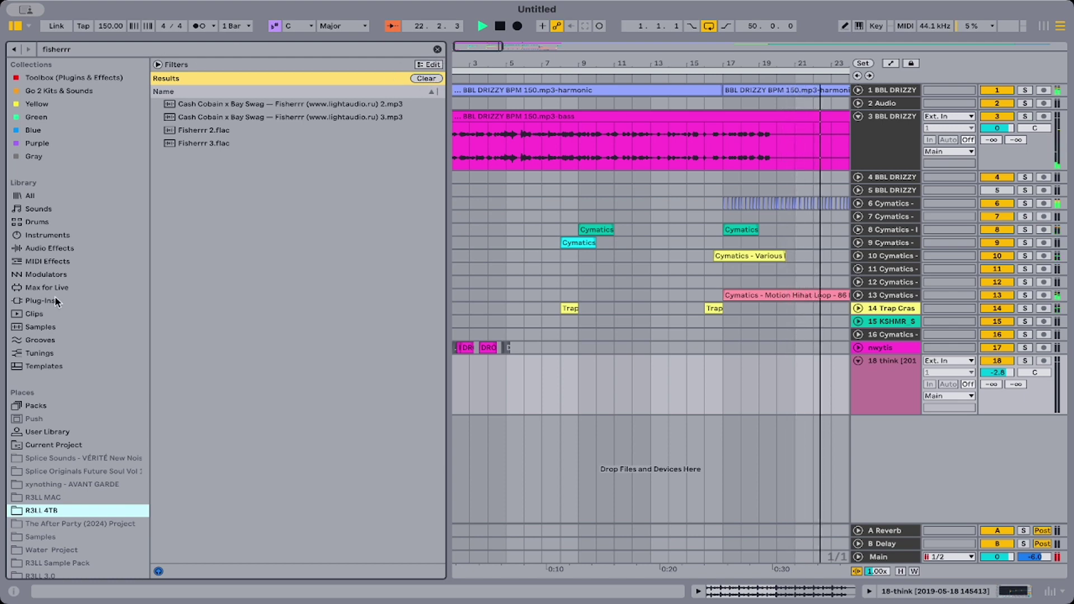
Clear the browser search and expand 1-Group inside 4batz - SBF x R3LL (2024).als to list its tracks.
{"action": "left_click", "coordinate": [438, 48]}
{"action": "left_click_drag", "start_coordinate": [542, 62], "coordinate": [474, 80]}
{"action": "key", "text": "minus"}
{"action": "key", "text": "minus"}
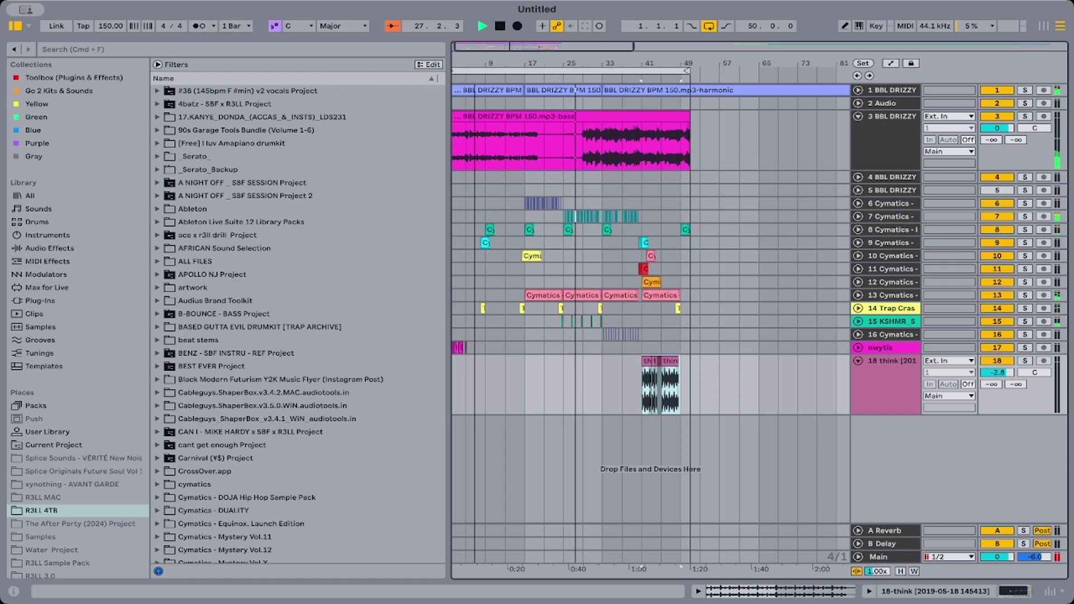
{"action": "left_click", "coordinate": [157, 104]}
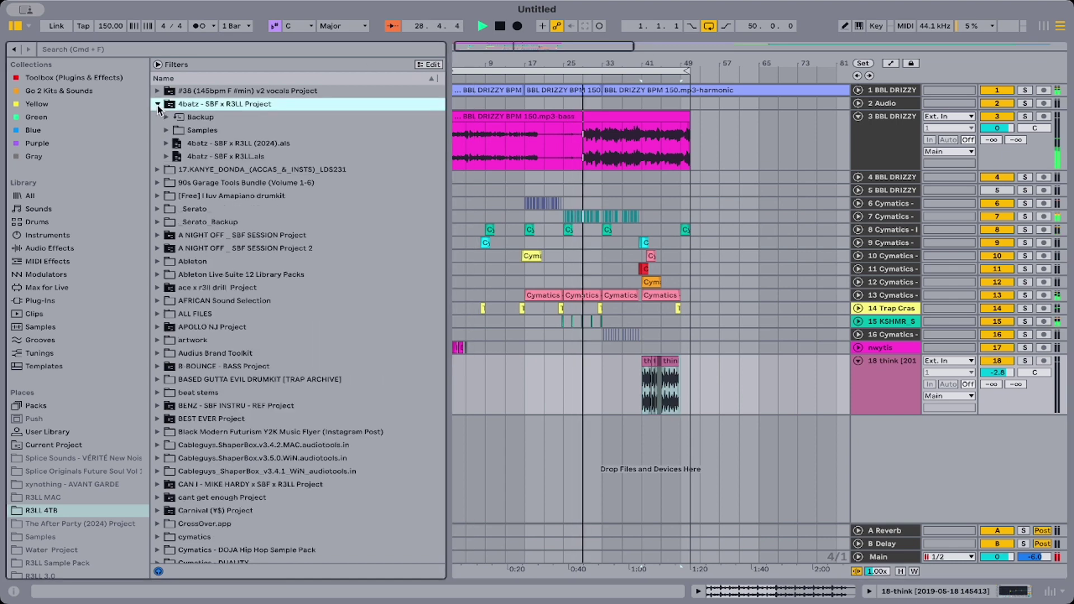
{"action": "left_click", "coordinate": [166, 143]}
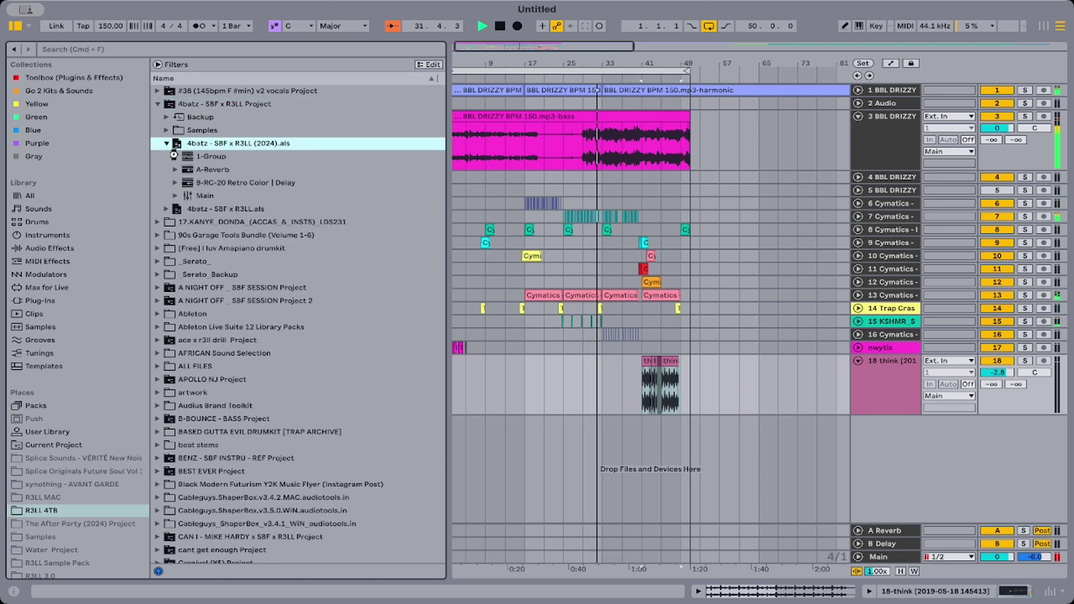
{"action": "left_click", "coordinate": [175, 156]}
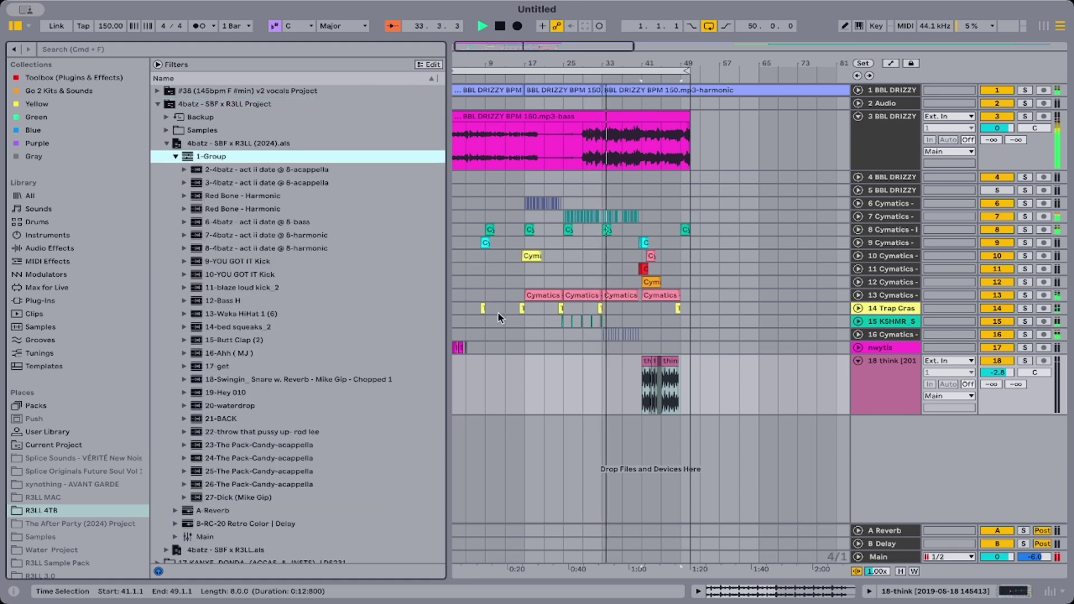
Import tracks 12 to 19 and 21 to 27 of 4batz - SBF x R3LL (2024).als as new tracks below track 18.
{"action": "left_click", "coordinate": [525, 386]}
{"action": "left_click", "coordinate": [199, 302]}
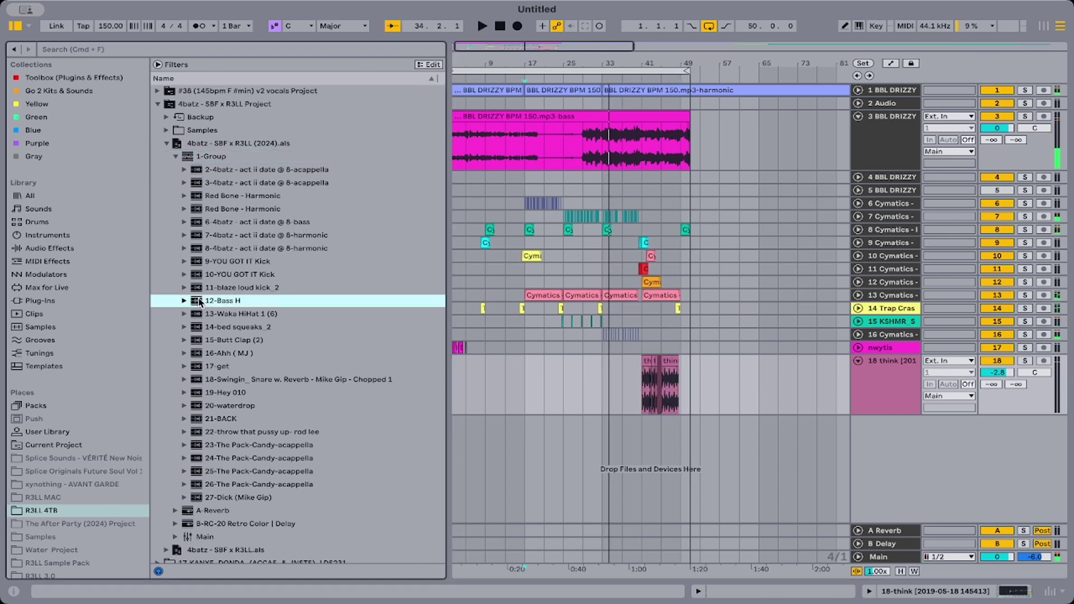
{"action": "left_click", "coordinate": [212, 329], "text": "super"}
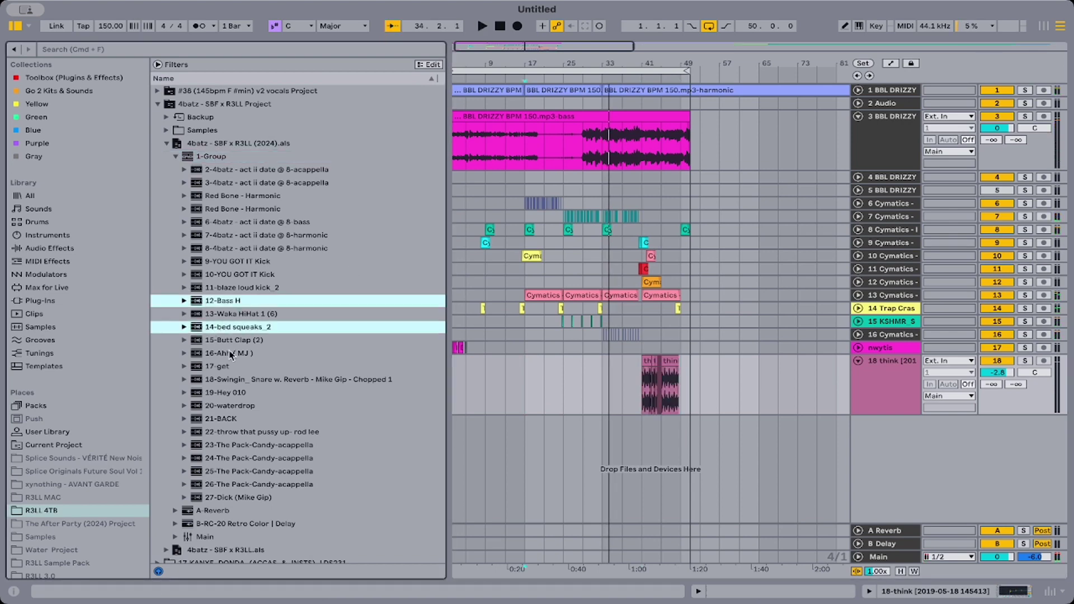
{"action": "left_click", "coordinate": [211, 342], "text": "super"}
{"action": "left_click", "coordinate": [225, 358], "text": "super"}
{"action": "left_click", "coordinate": [211, 367], "text": "super"}
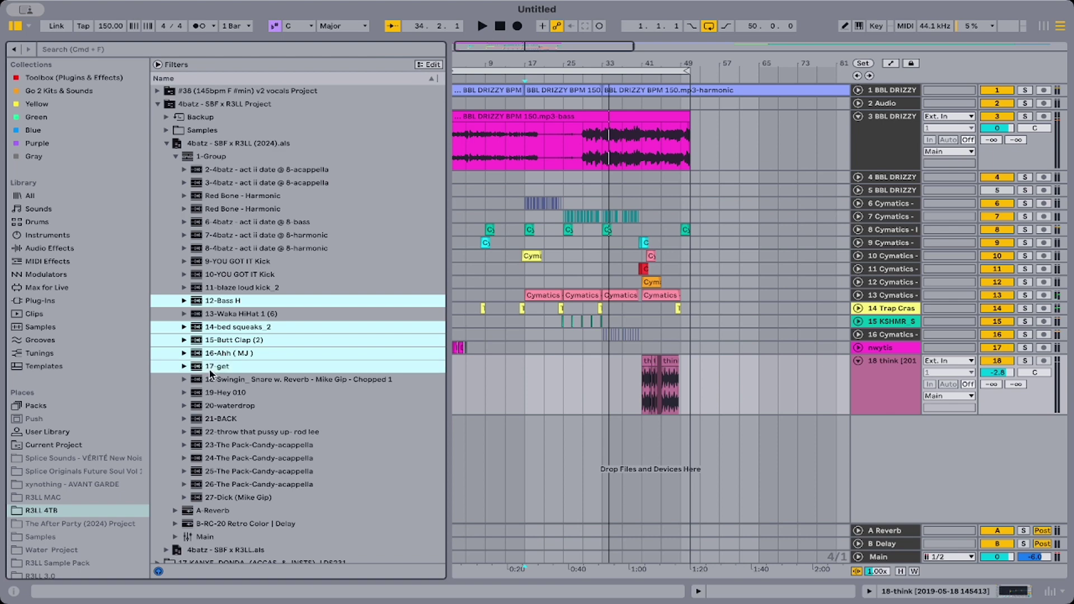
{"action": "left_click", "coordinate": [225, 380], "text": "super"}
{"action": "left_click", "coordinate": [218, 394], "text": "super"}
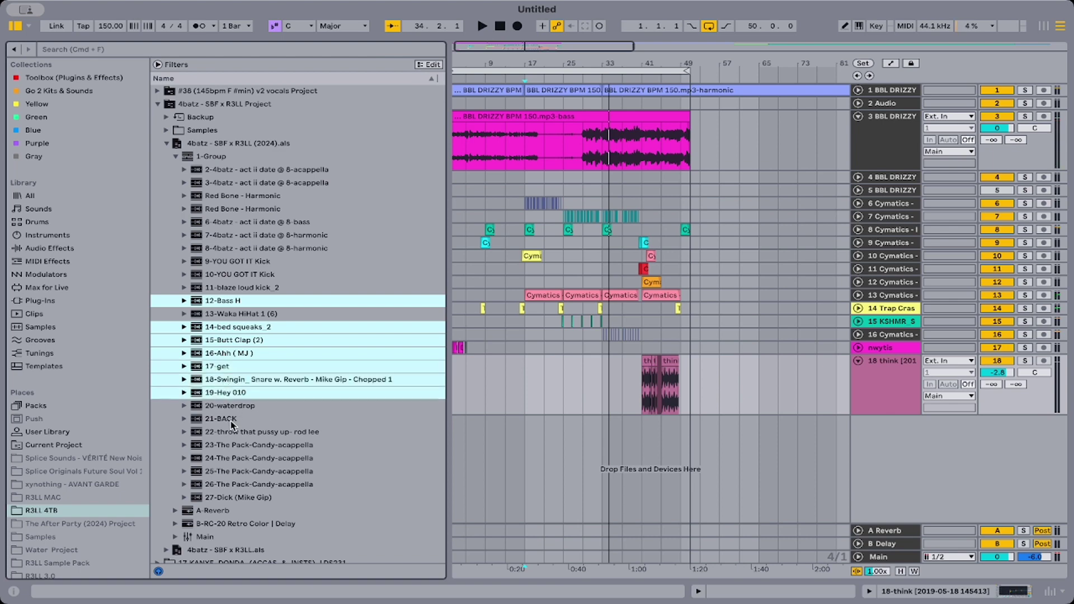
{"action": "left_click", "coordinate": [213, 423], "text": "super"}
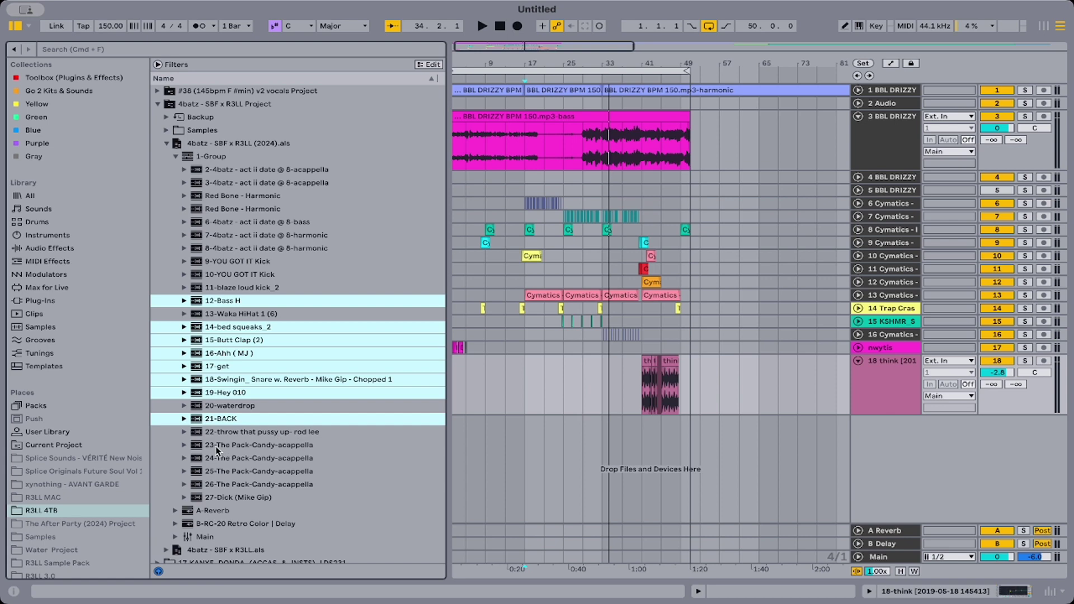
{"action": "left_click", "coordinate": [230, 435], "text": "super"}
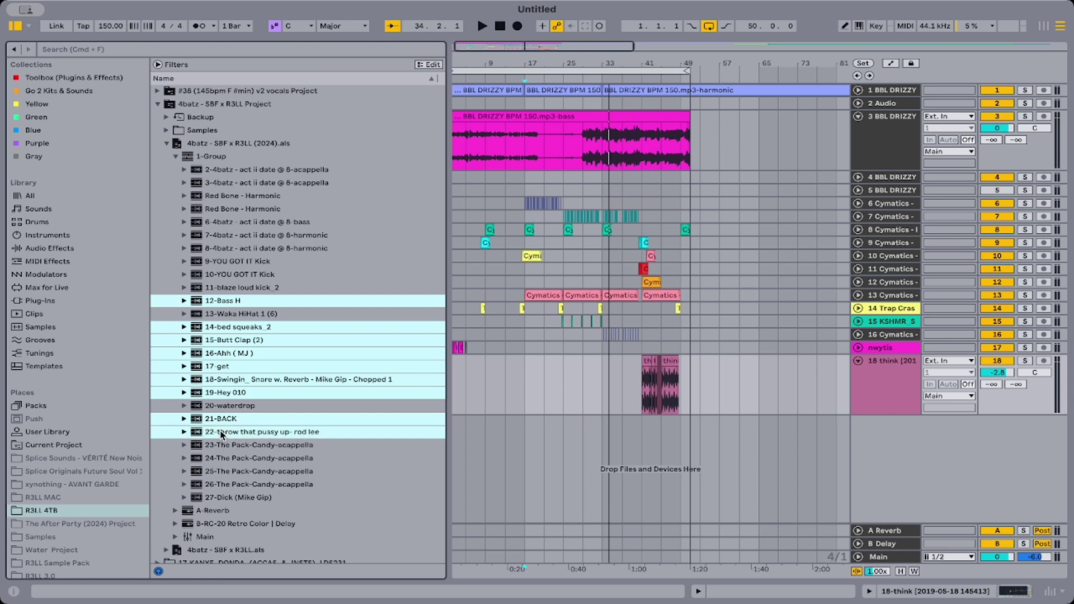
{"action": "left_click", "coordinate": [222, 446], "text": "super"}
{"action": "left_click", "coordinate": [233, 460], "text": "super"}
{"action": "left_click", "coordinate": [223, 475], "text": "super"}
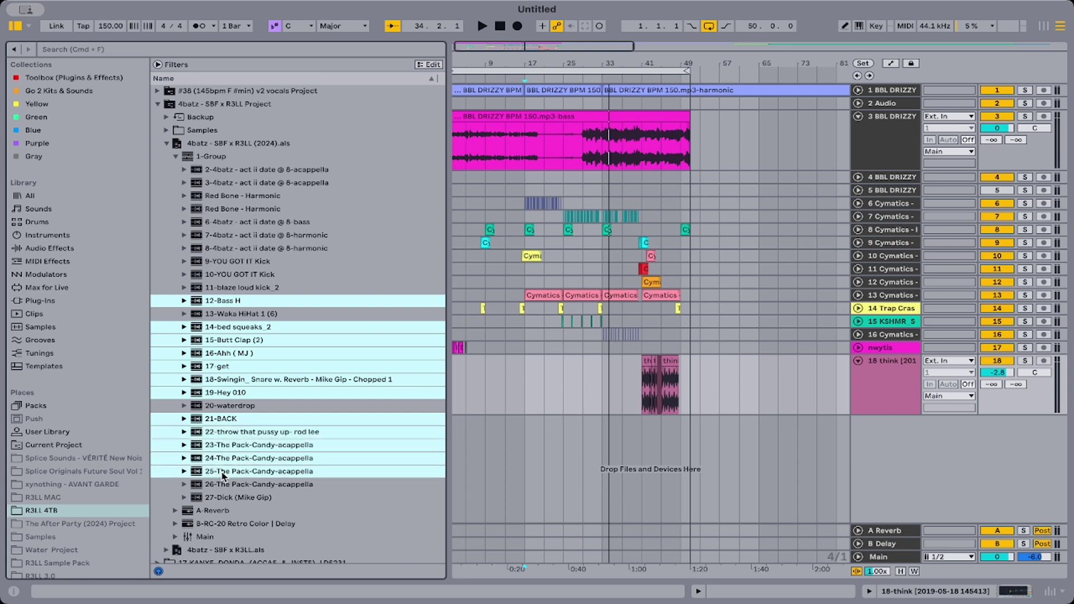
{"action": "left_click", "coordinate": [225, 487], "text": "super"}
{"action": "left_click", "coordinate": [229, 499], "text": "super"}
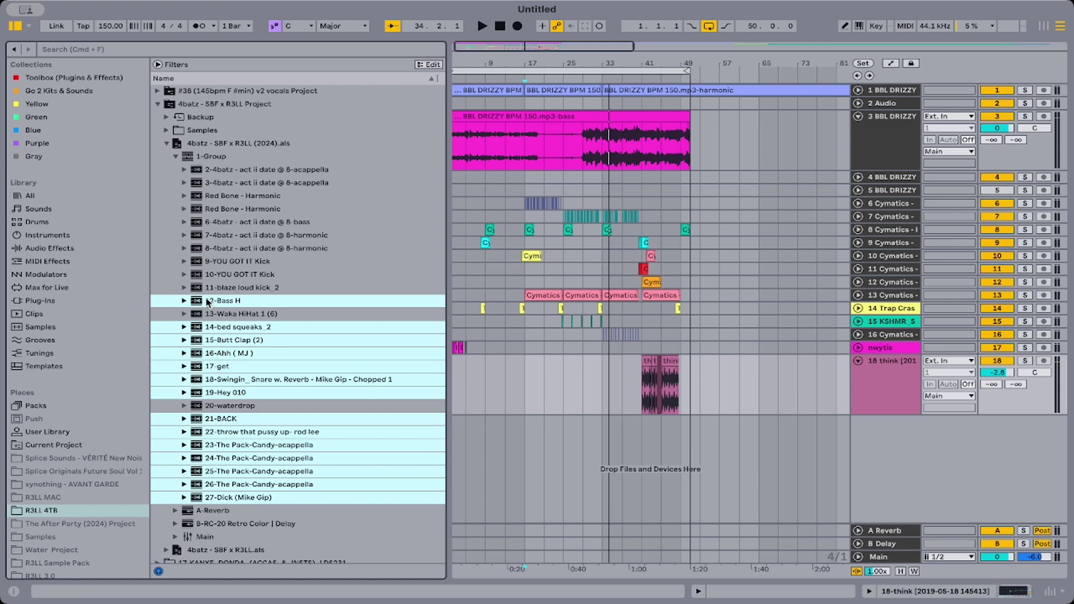
{"action": "left_click", "coordinate": [212, 317], "text": "super"}
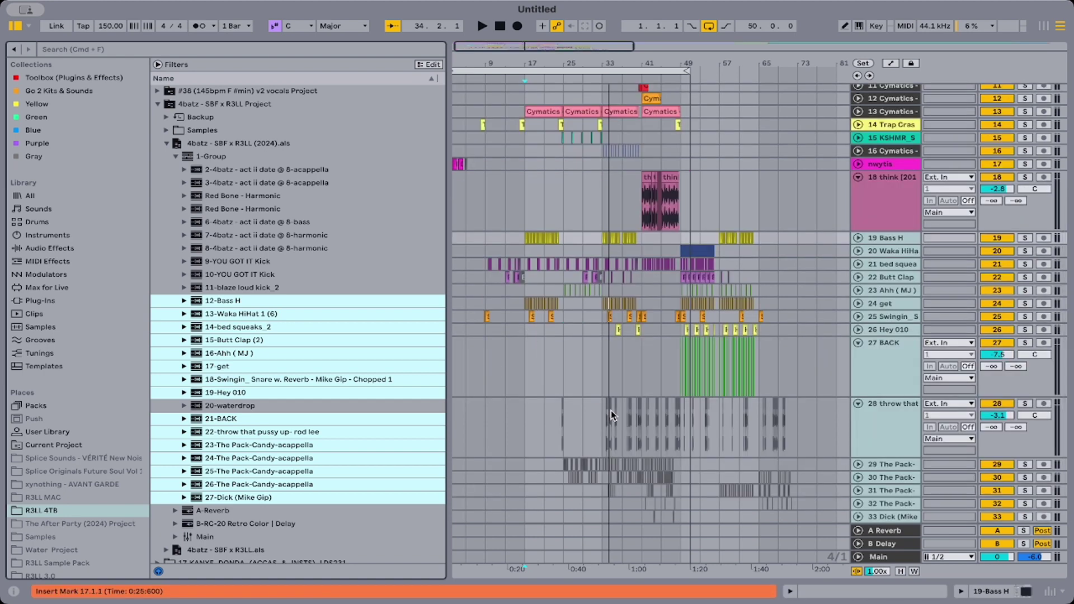
{"action": "scroll", "coordinate": [612, 415], "scroll_direction": "down", "scroll_amount": 3}
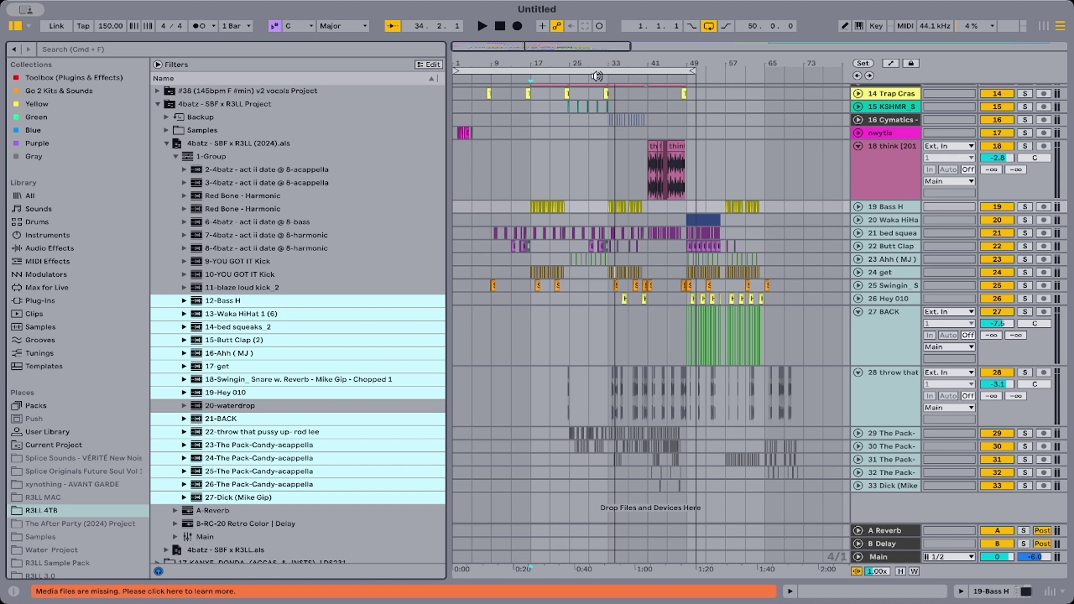
Hide the browser, select the vocal clip at 24.4 on track 28 and play from it.
{"action": "mouse_move", "coordinate": [570, 56]}
{"action": "left_mouse_down"}
{"action": "mouse_move", "coordinate": [570, 123]}
{"action": "mouse_move", "coordinate": [578, 38]}
{"action": "left_mouse_up"}
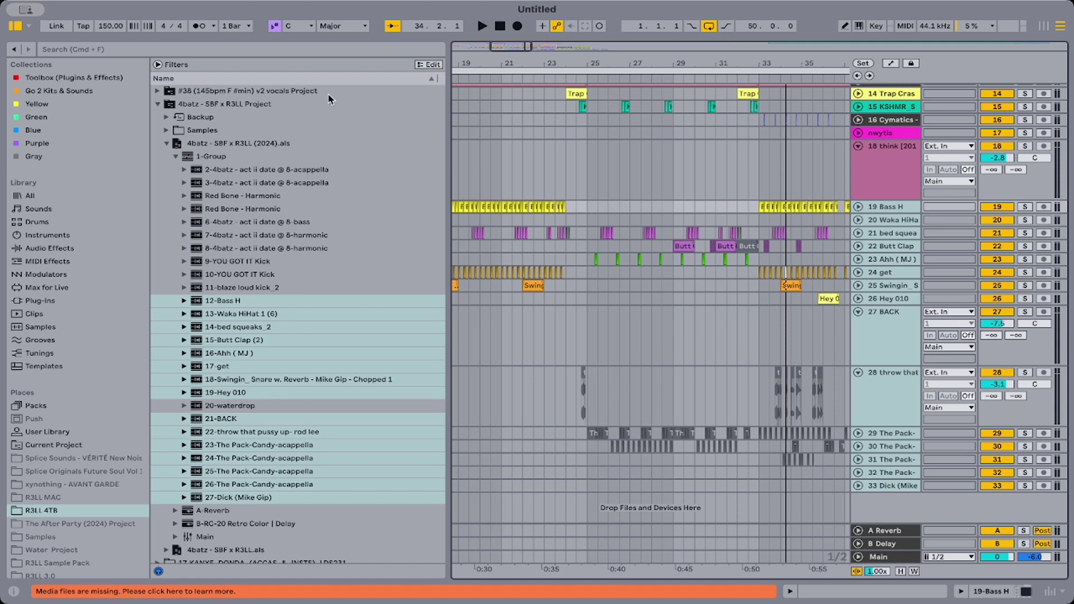
{"action": "left_click", "coordinate": [14, 28]}
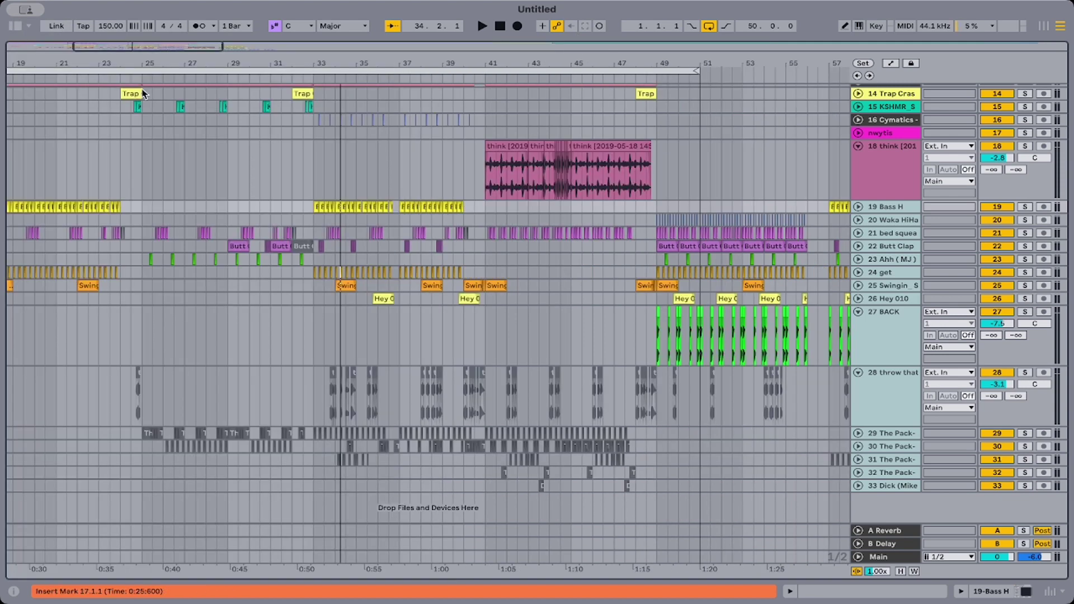
{"action": "left_click_drag", "start_coordinate": [122, 65], "coordinate": [123, 358]}
{"action": "left_click", "coordinate": [226, 371]}
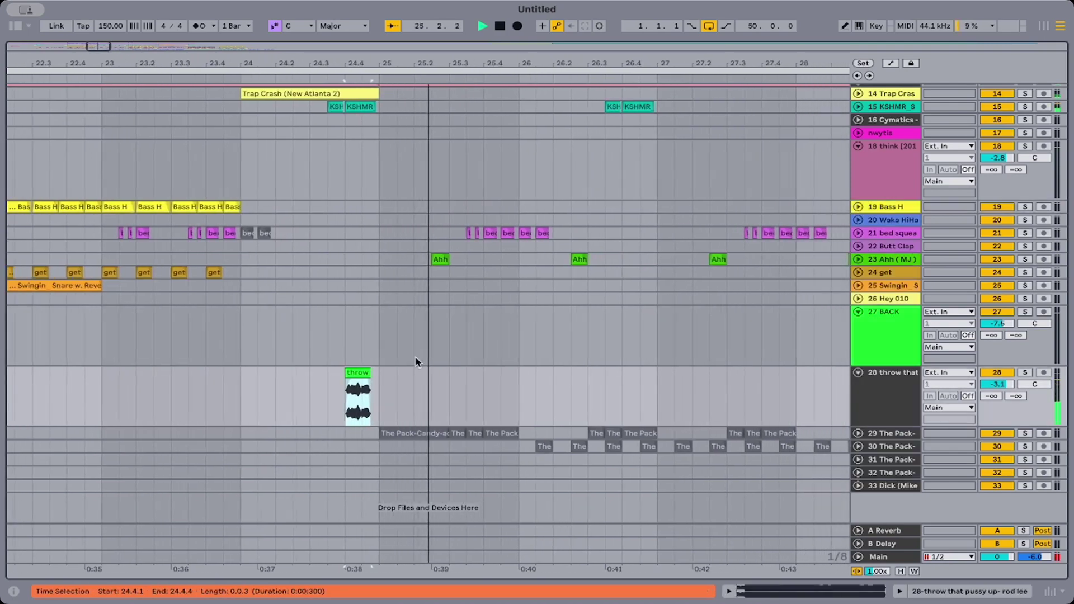
{"action": "left_click_drag", "start_coordinate": [345, 58], "coordinate": [515, 366]}
{"action": "left_click_drag", "start_coordinate": [789, 488], "coordinate": [89, 380]}
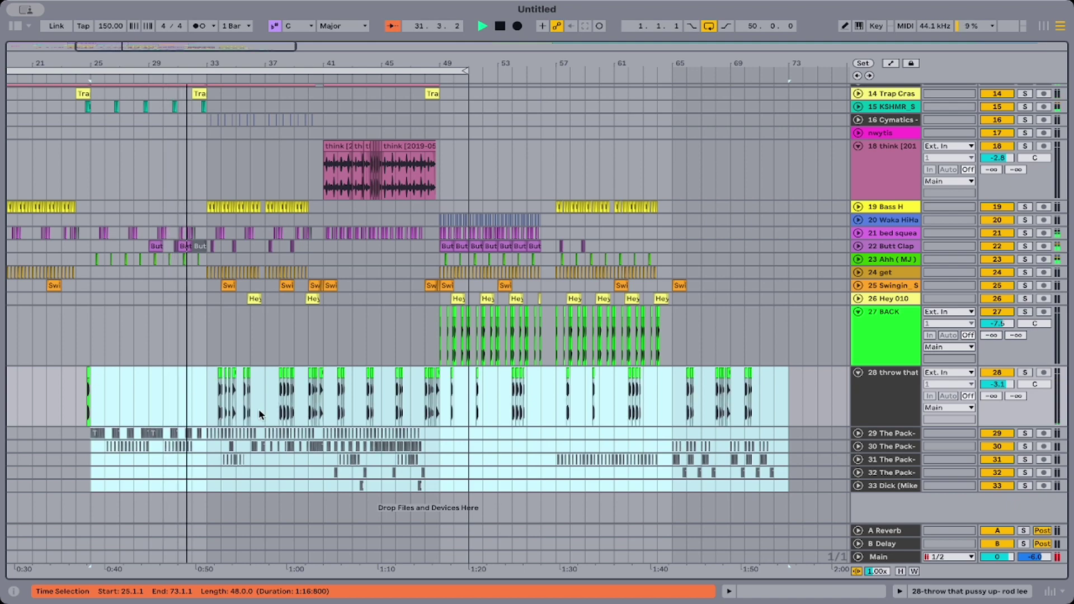
{"action": "left_click", "coordinate": [126, 456]}
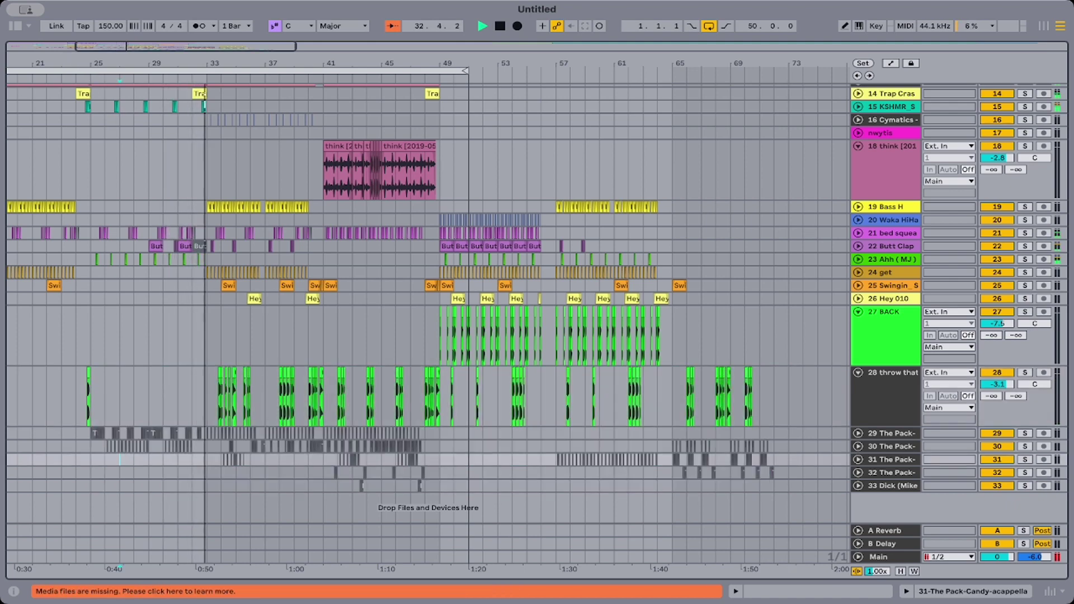
Open the offline The Pack-Candy-acappella clip at bar 25 on track 29 and show the missing media list.
{"action": "left_click_drag", "start_coordinate": [92, 63], "coordinate": [367, 379]}
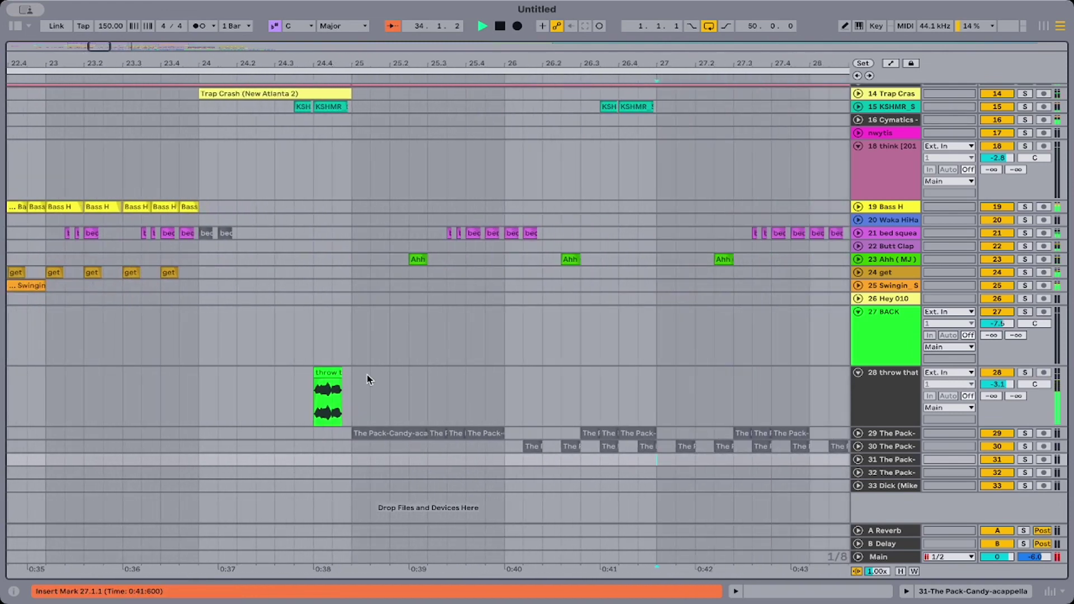
{"action": "double_click", "coordinate": [392, 433]}
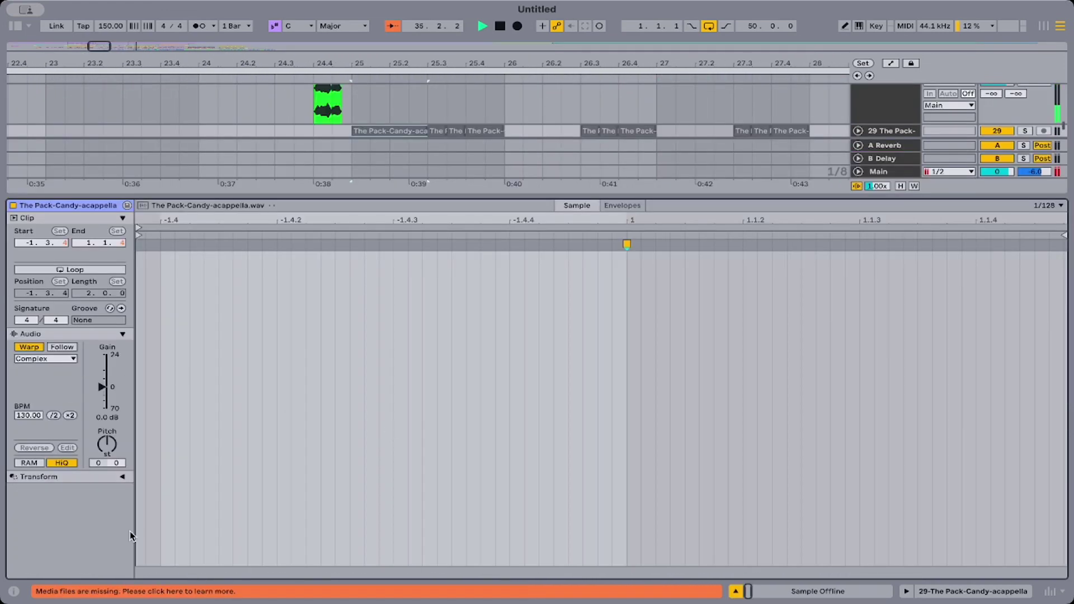
{"action": "left_click", "coordinate": [107, 592]}
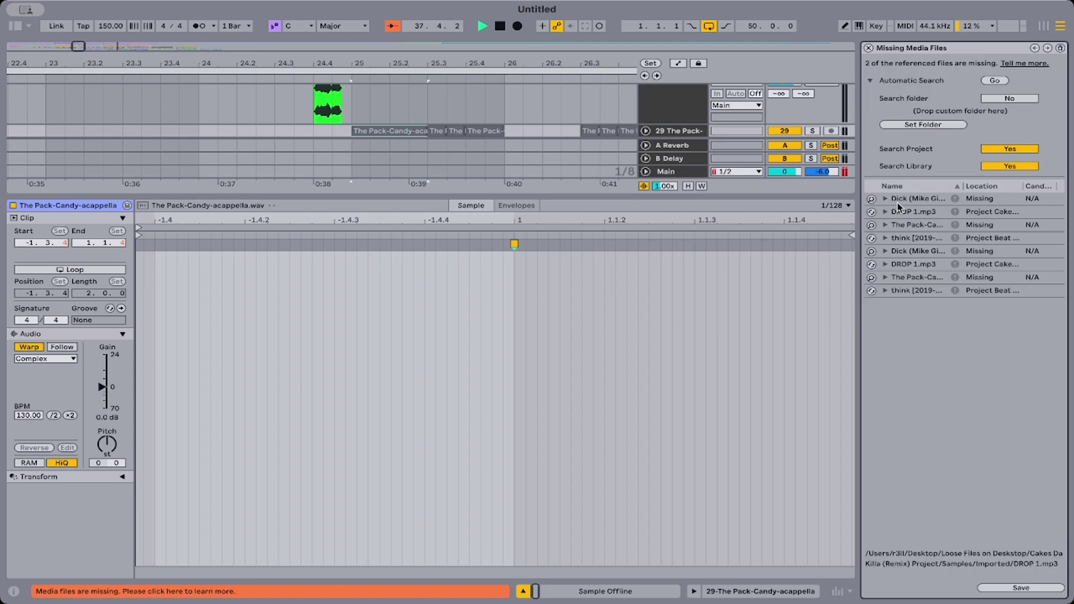
Relink the missing Dick (Mike Gip).wav to its second search match and The Pack-Candy-acappella.wav to its first.
{"action": "left_click", "coordinate": [871, 200]}
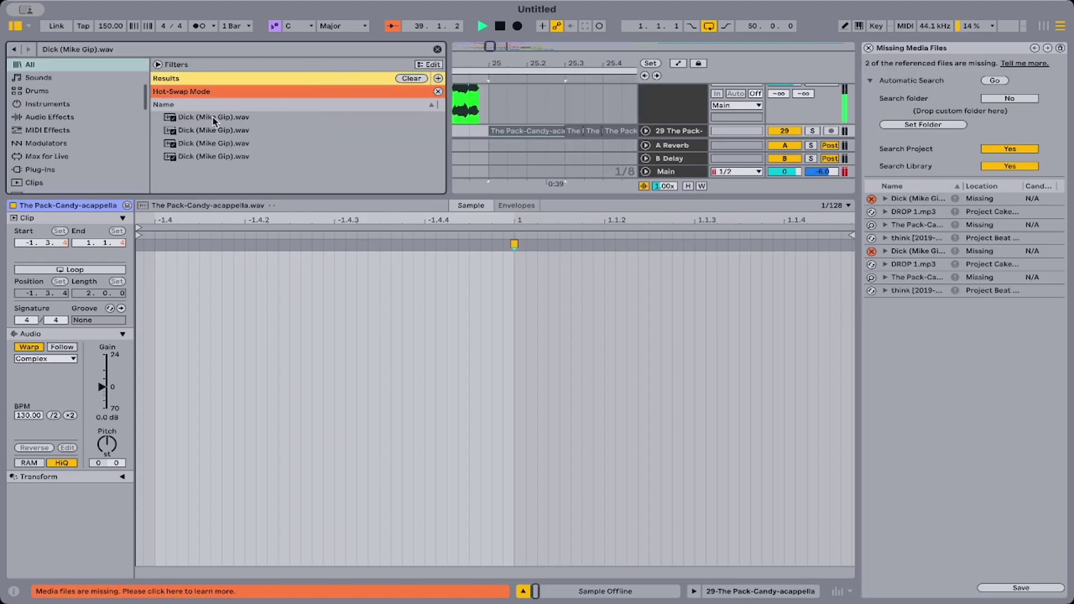
{"action": "left_click", "coordinate": [212, 116]}
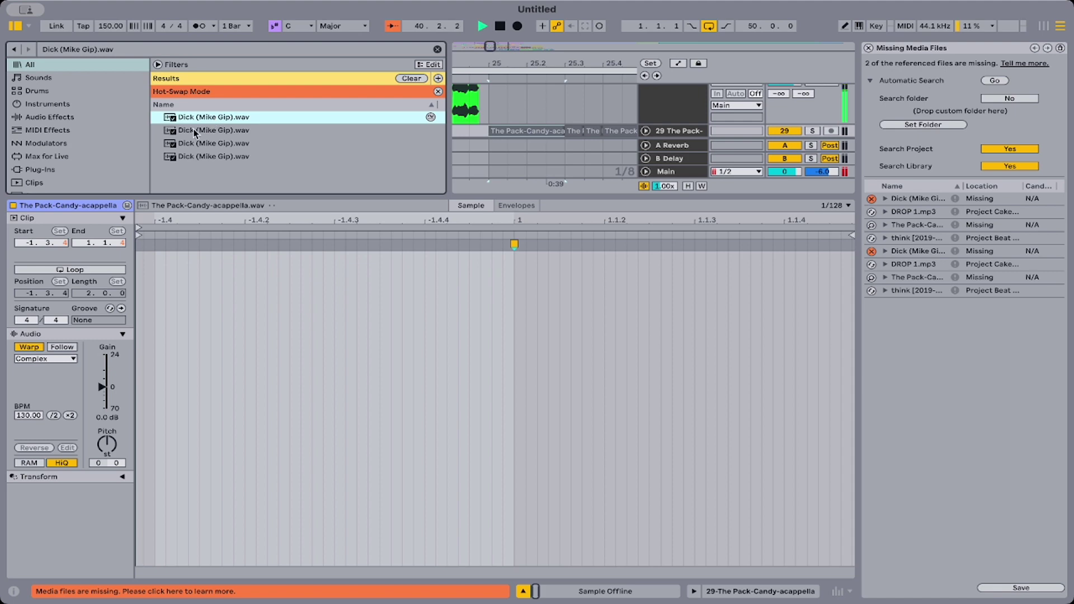
{"action": "left_click", "coordinate": [192, 132]}
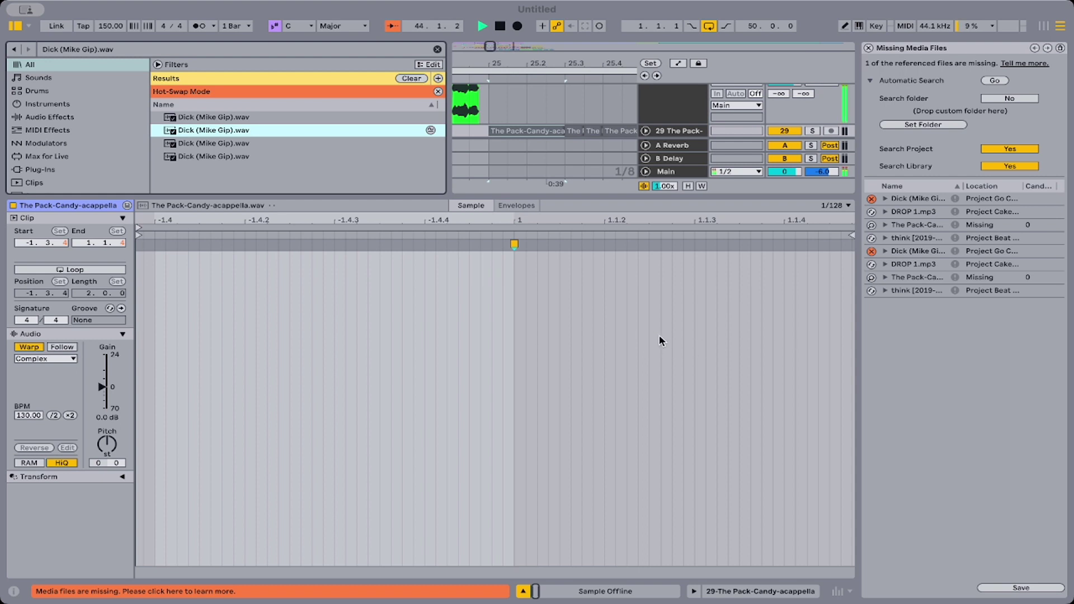
{"action": "left_click", "coordinate": [872, 226]}
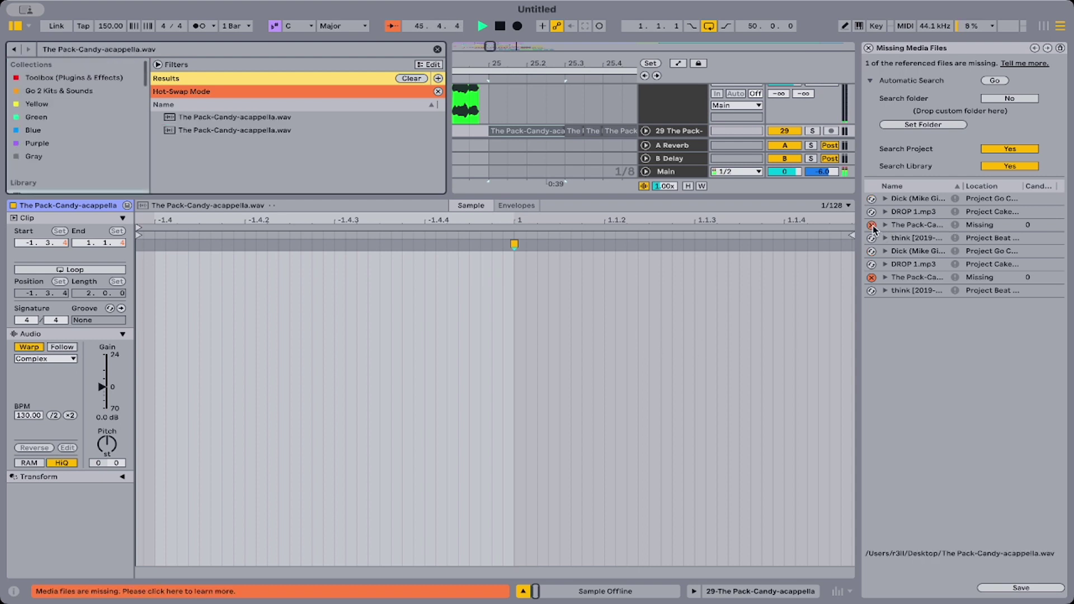
{"action": "double_click", "coordinate": [218, 118]}
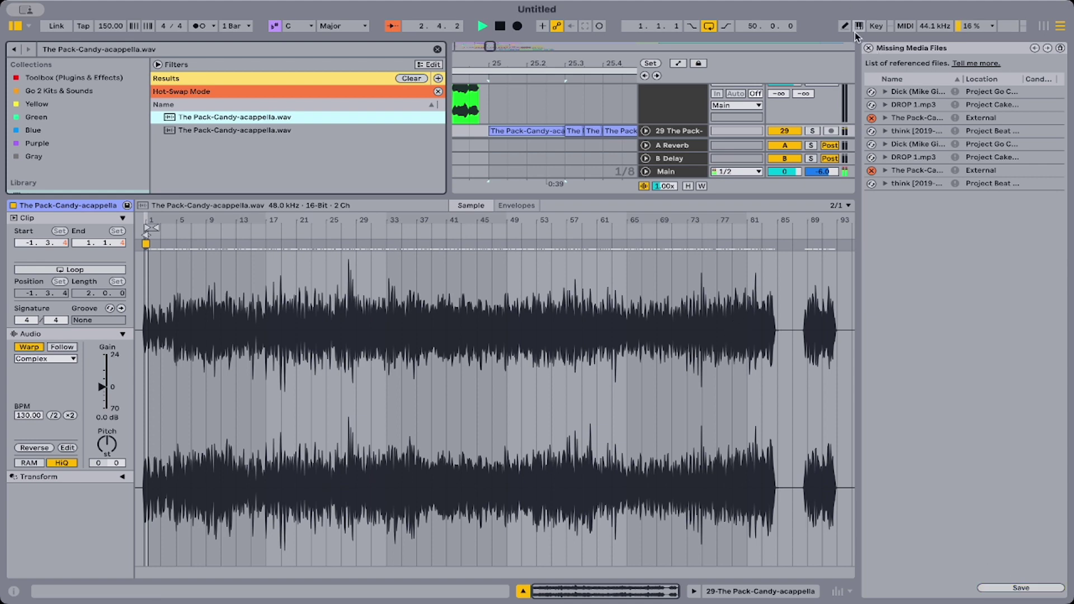
Close the missing media list, the clip view and the browser to show the whole arrangement.
{"action": "left_click", "coordinate": [868, 49]}
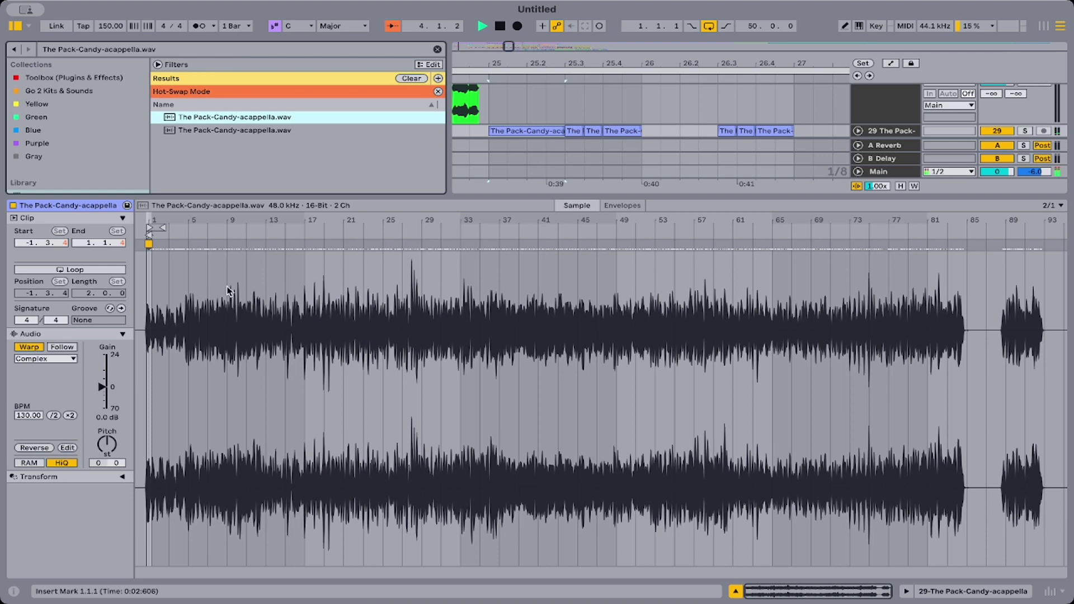
{"action": "left_click", "coordinate": [735, 593]}
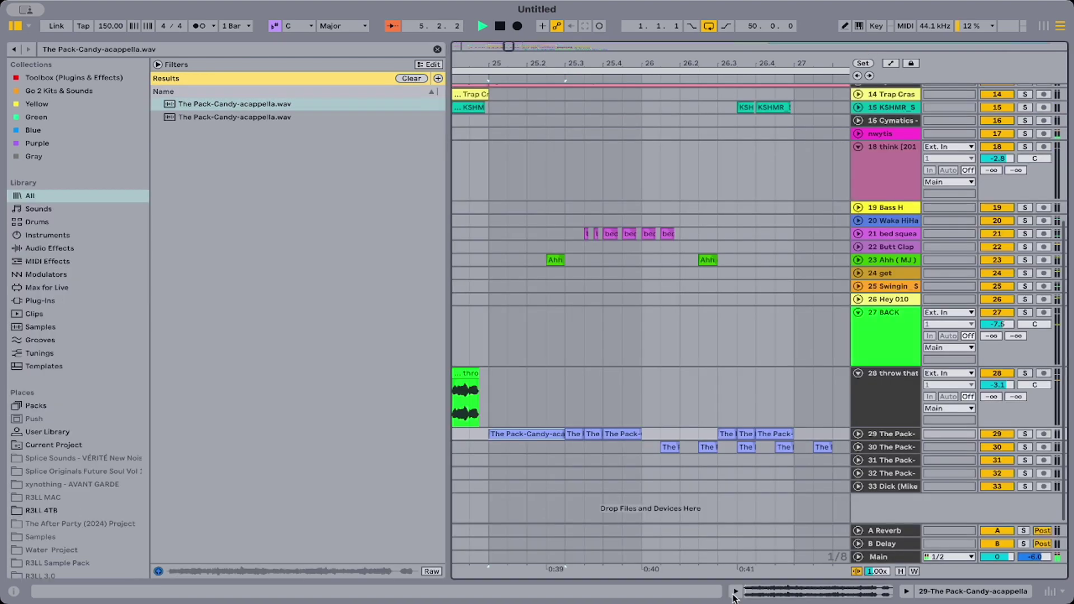
{"action": "left_click", "coordinate": [15, 26]}
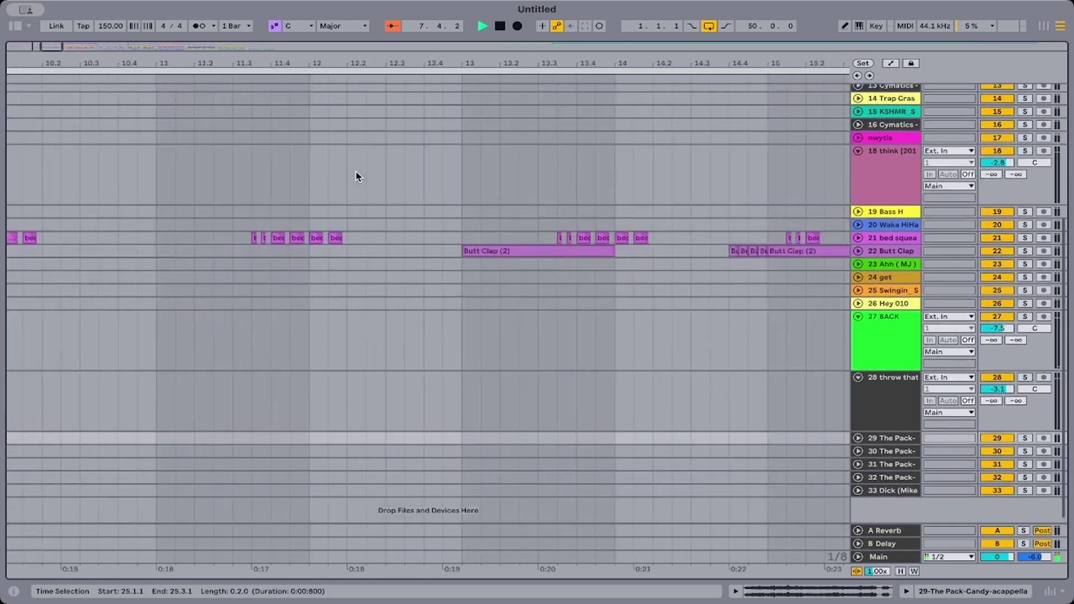
{"action": "left_click_drag", "start_coordinate": [340, 58], "coordinate": [123, 220]}
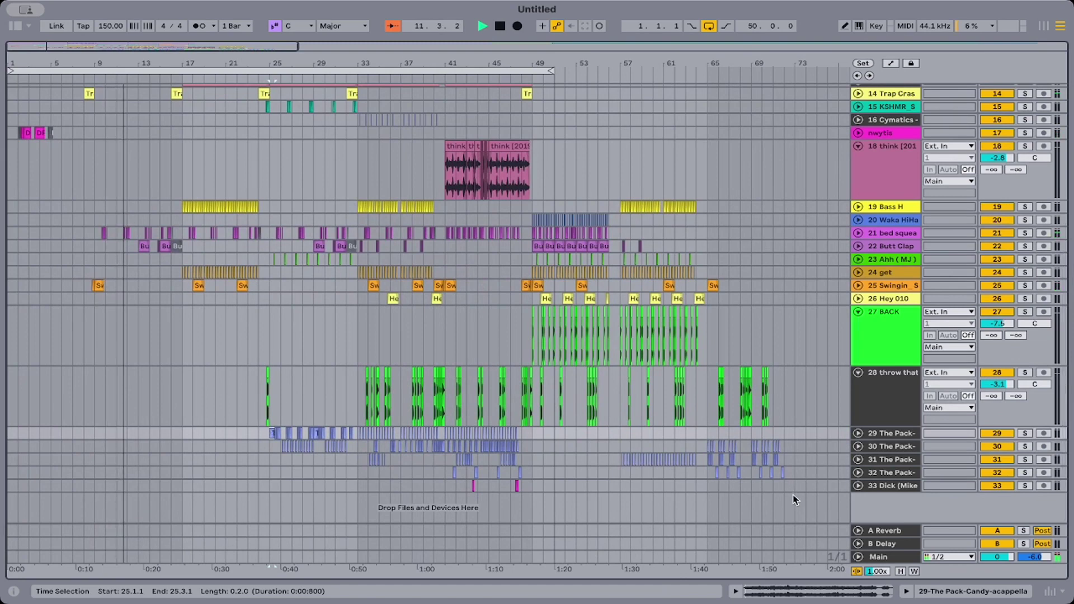
Move the clips in bars 17 to 73 on tracks 27 to 33 so the selection starts at bar 1, and play from there.
{"action": "left_click_drag", "start_coordinate": [794, 491], "coordinate": [186, 307]}
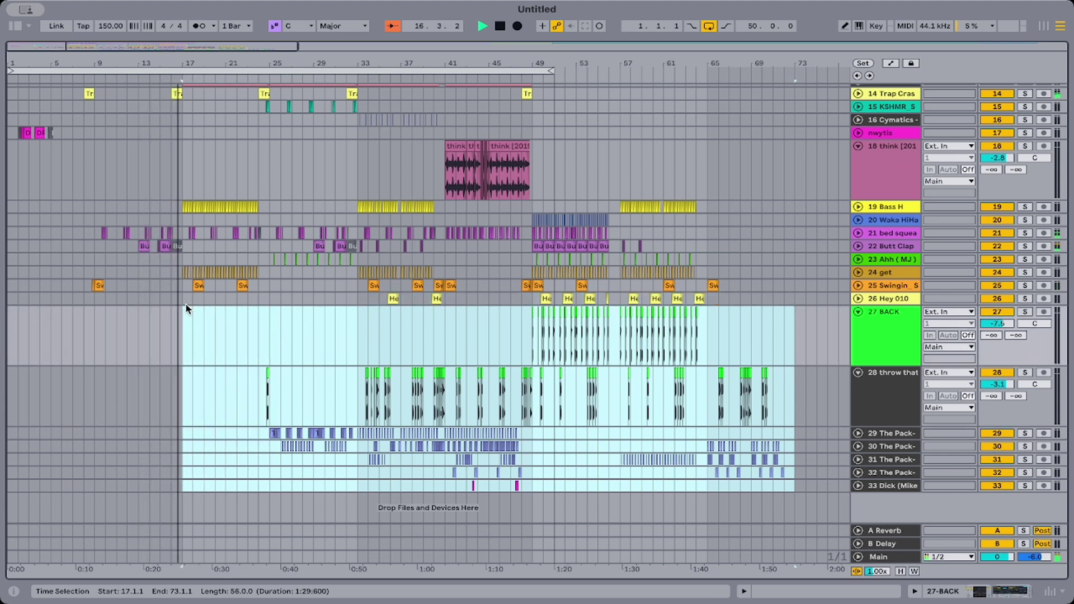
{"action": "key", "text": "Delete"}
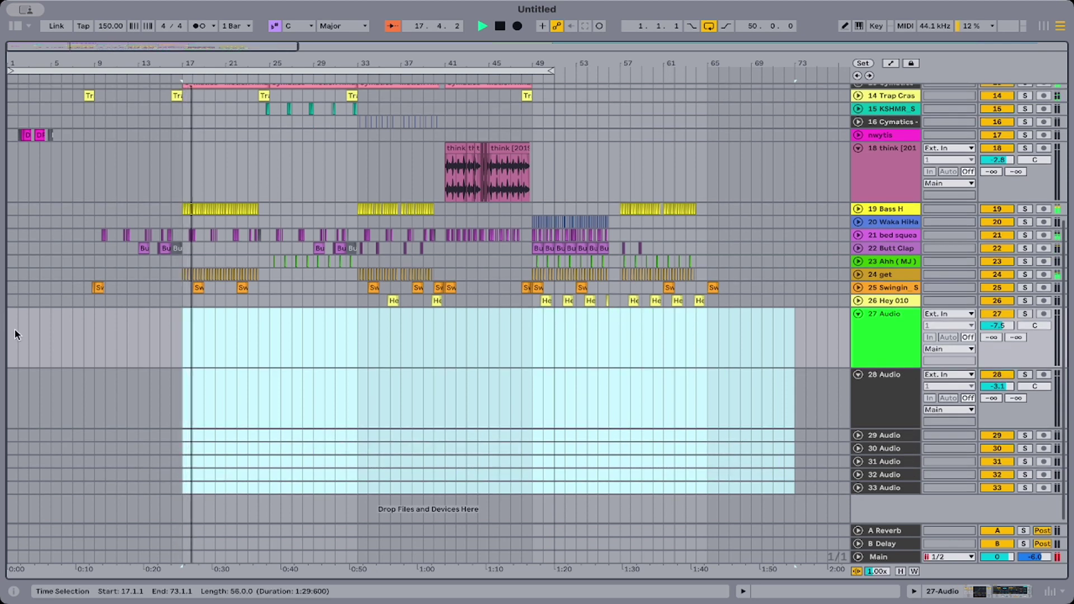
{"action": "left_click", "coordinate": [14, 334]}
{"action": "key", "text": "ctrl+v"}
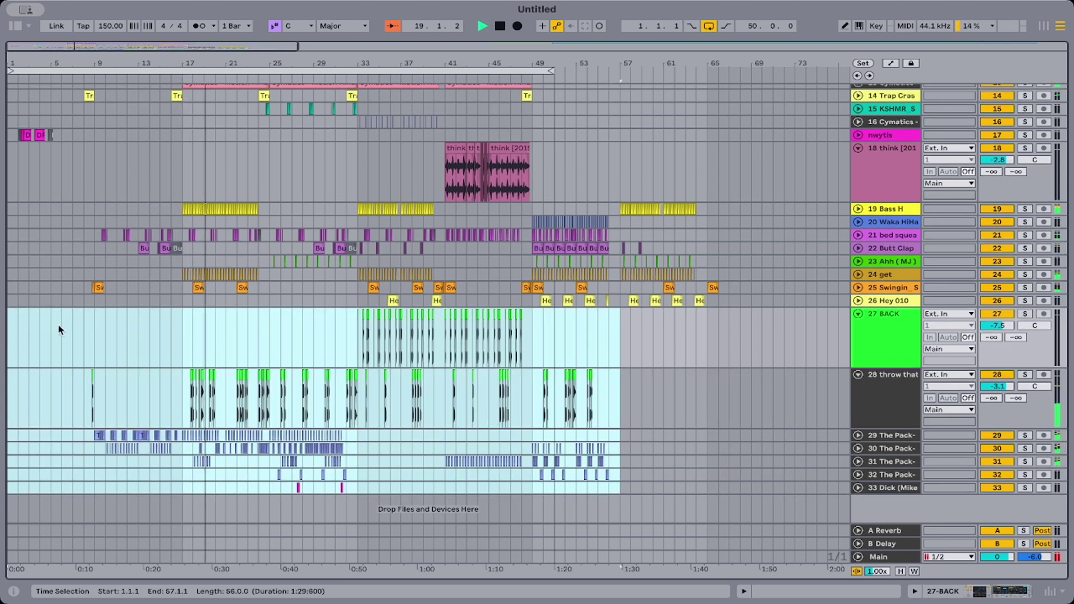
{"action": "left_click", "coordinate": [10, 352]}
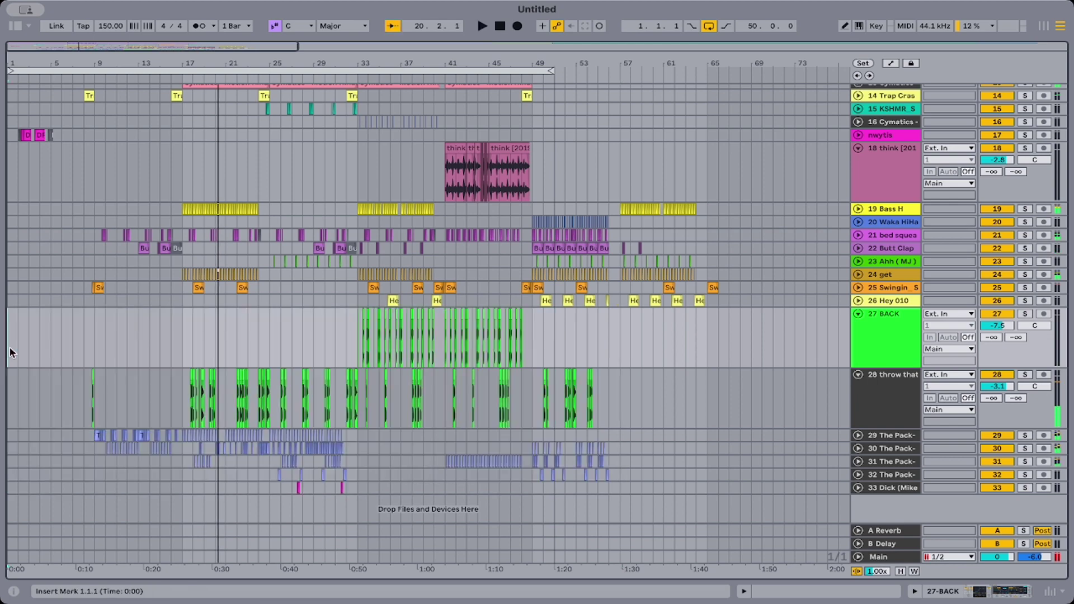
Split the bass clip on track 3 at bar 33, trimming its first part to bar 17 and moving its second part to start there.
{"action": "scroll", "coordinate": [895, 167], "scroll_direction": "up", "scroll_amount": 8}
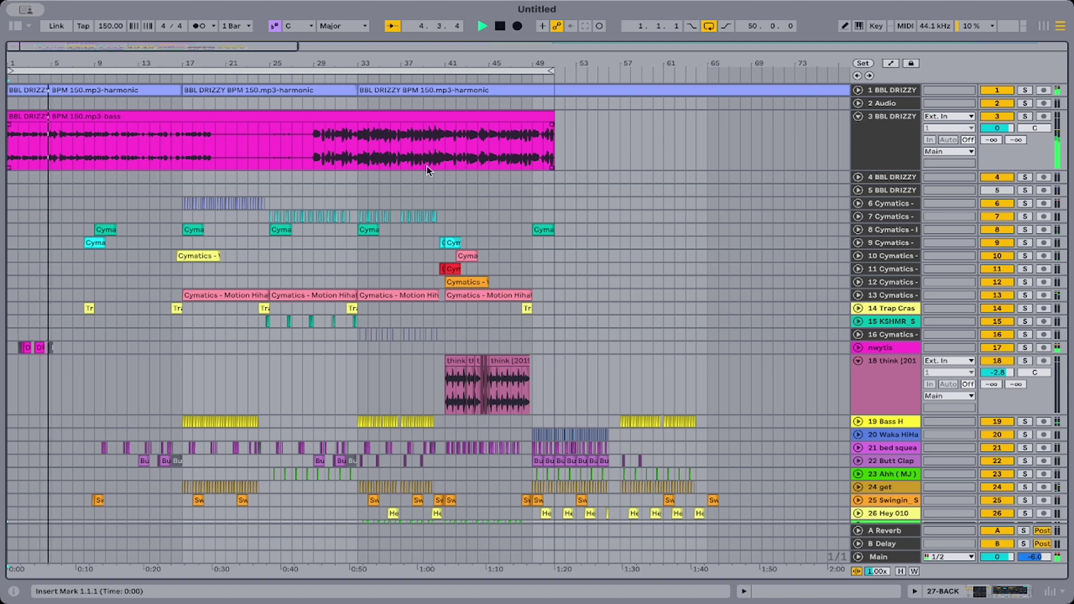
{"action": "left_click", "coordinate": [363, 146]}
{"action": "key", "text": "ctrl+e"}
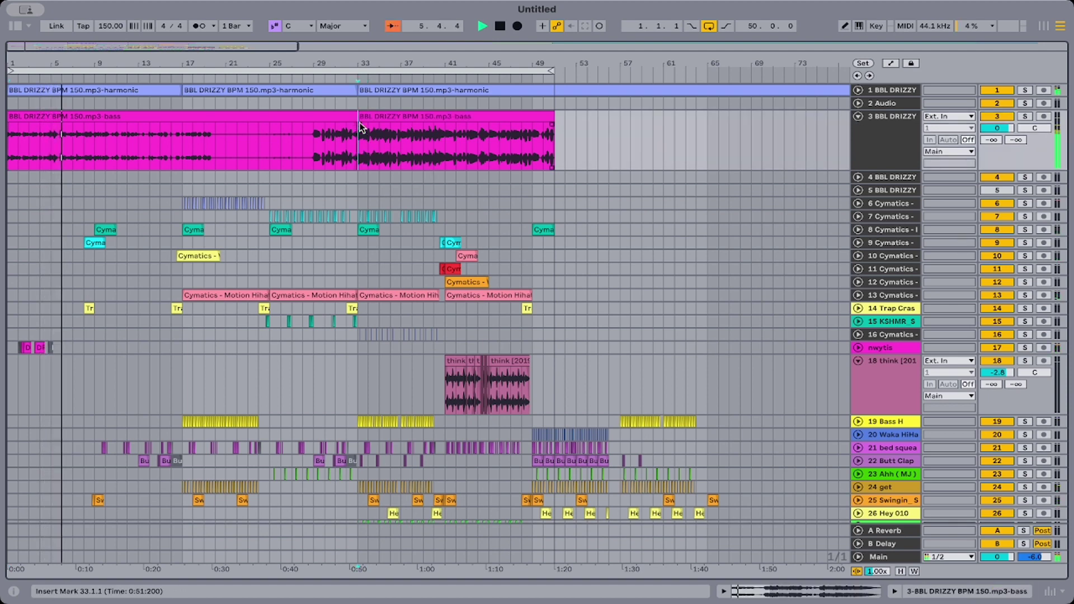
{"action": "left_click_drag", "start_coordinate": [357, 111], "coordinate": [182, 110]}
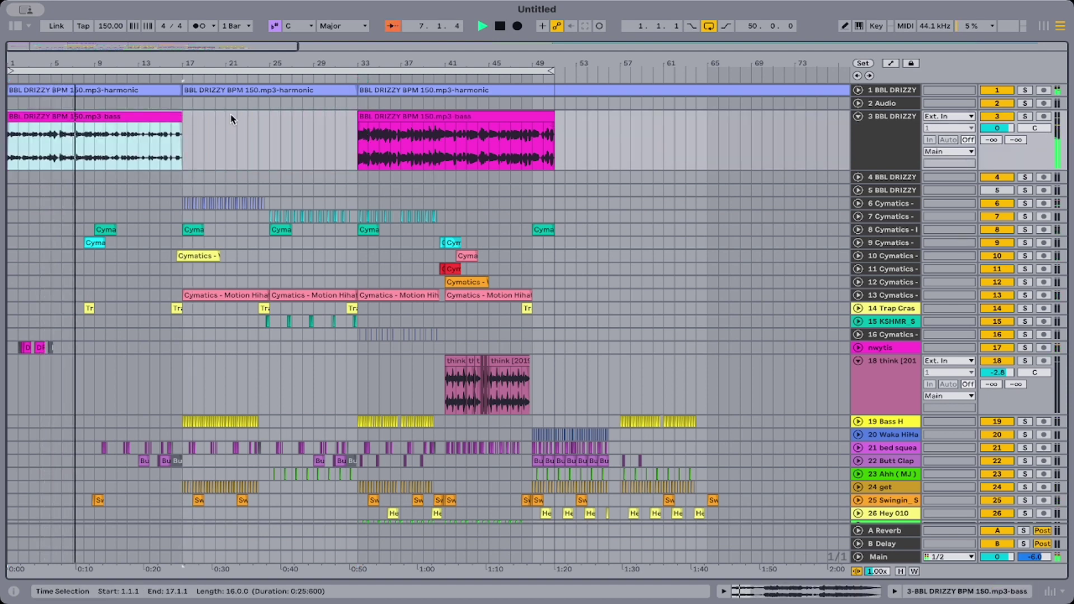
{"action": "left_click_drag", "start_coordinate": [437, 114], "coordinate": [263, 111]}
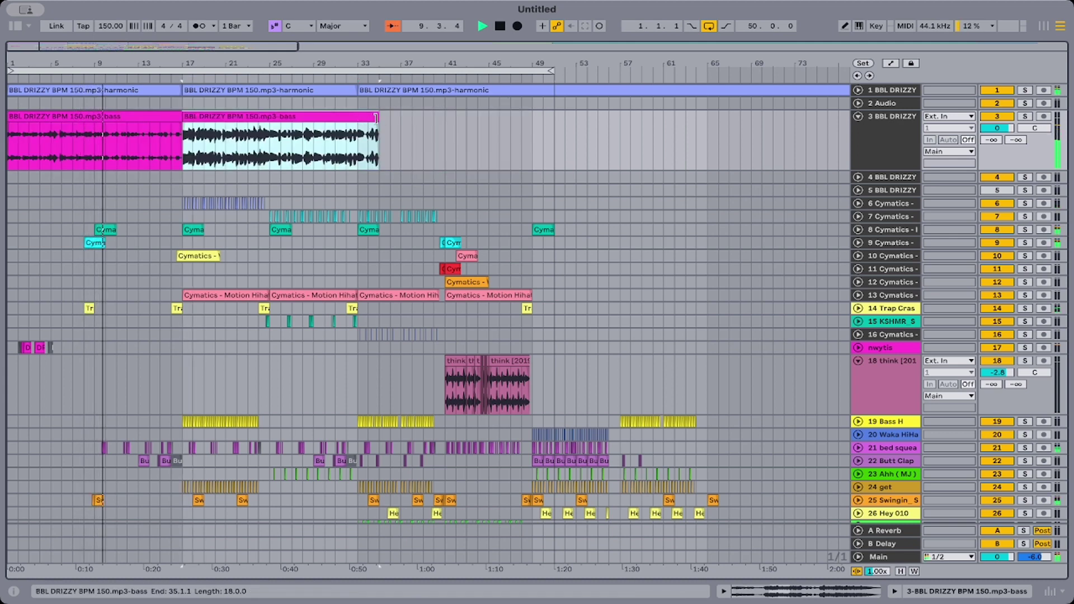
Trim the end of the second bass clip on track 3 to bar 33 and fold the track.
{"action": "left_click_drag", "start_coordinate": [381, 124], "coordinate": [358, 120]}
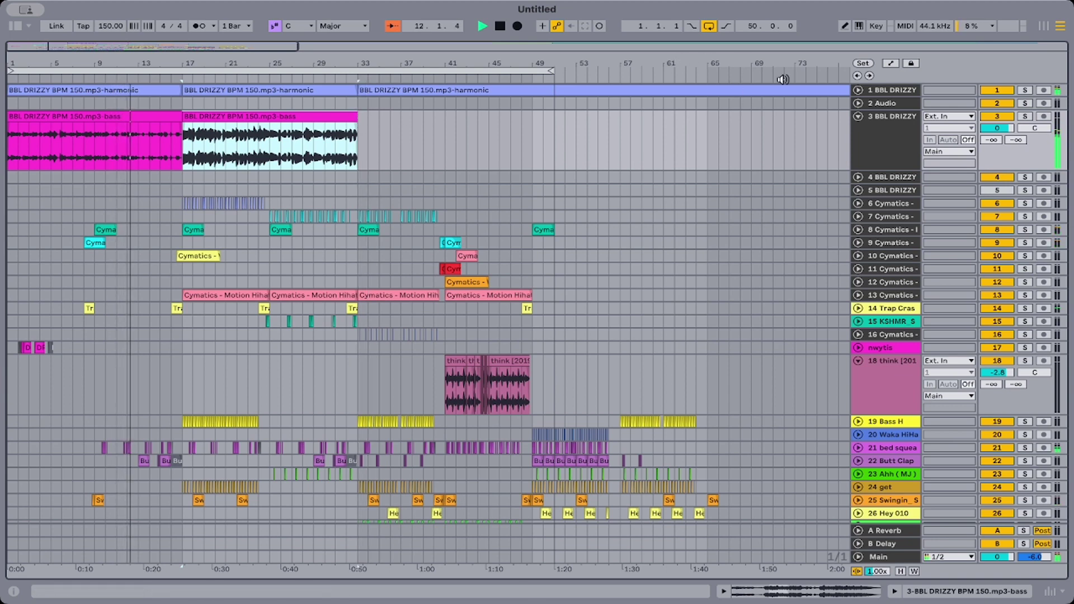
{"action": "left_click", "coordinate": [864, 116]}
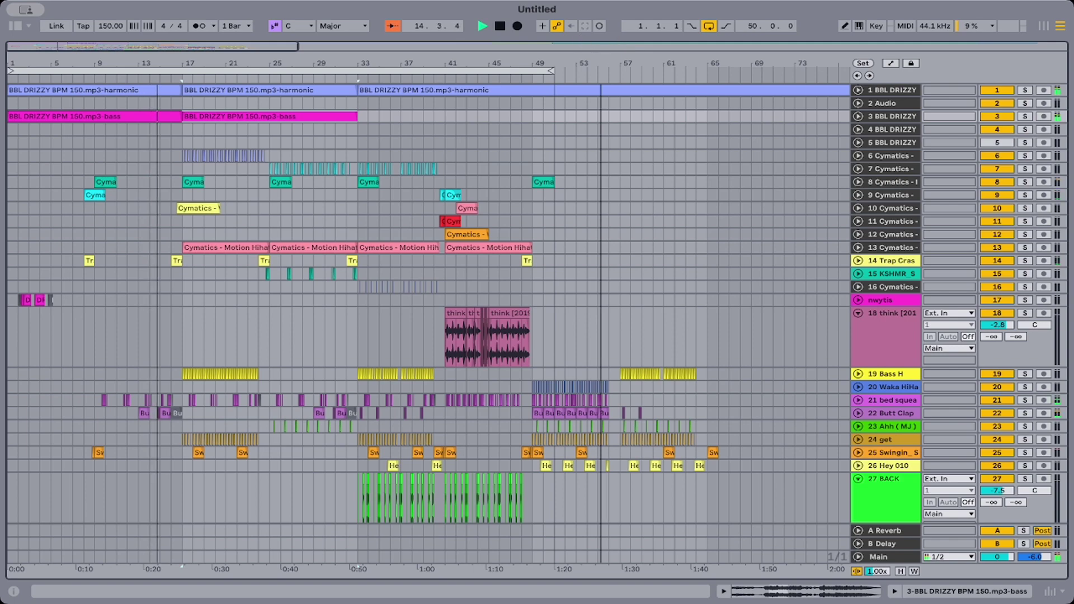
Fold tracks 18, 27 and 28 so all the tracks in the arrangement are compact.
{"action": "left_click_drag", "start_coordinate": [606, 52], "coordinate": [593, 28]}
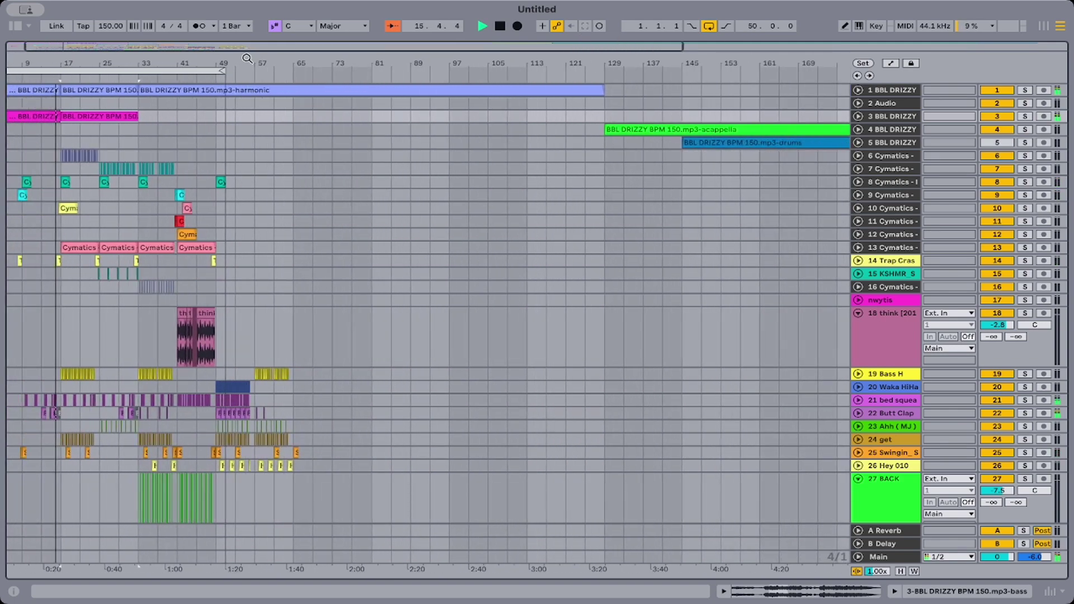
{"action": "scroll", "coordinate": [223, 139], "scroll_direction": "left", "scroll_amount": 2}
{"action": "scroll", "coordinate": [224, 139], "scroll_direction": "down", "scroll_amount": 1}
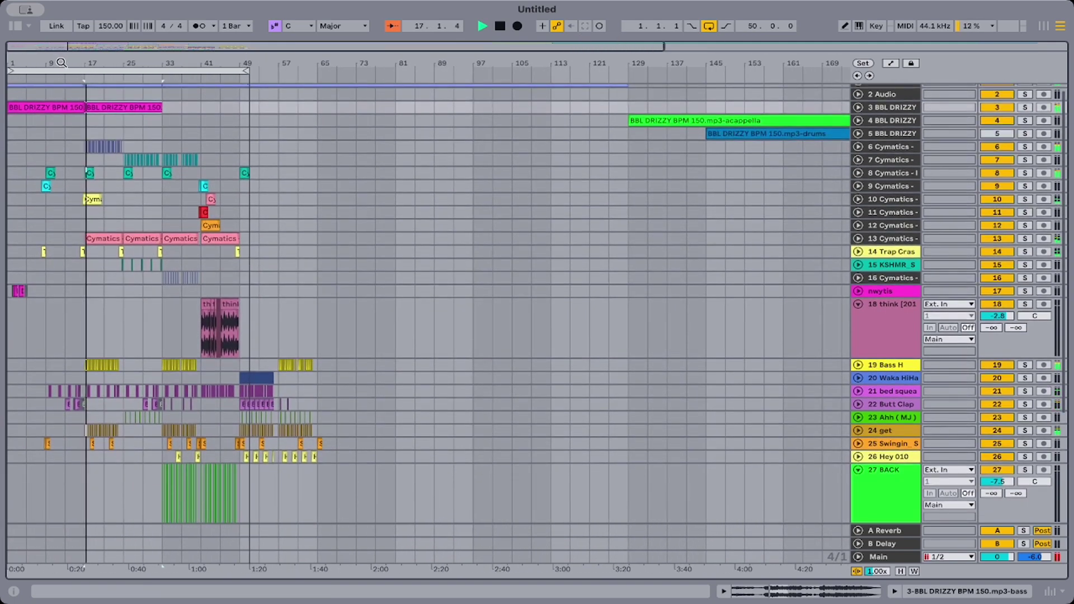
{"action": "left_click_drag", "start_coordinate": [61, 63], "coordinate": [59, 96]}
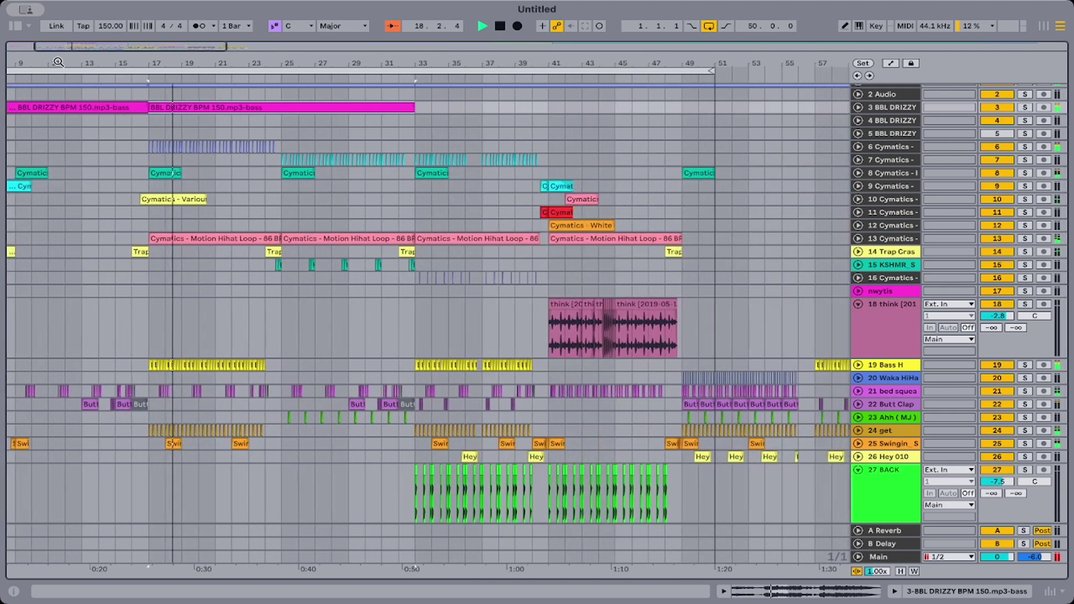
{"action": "left_click", "coordinate": [856, 305]}
{"action": "left_click", "coordinate": [857, 423]}
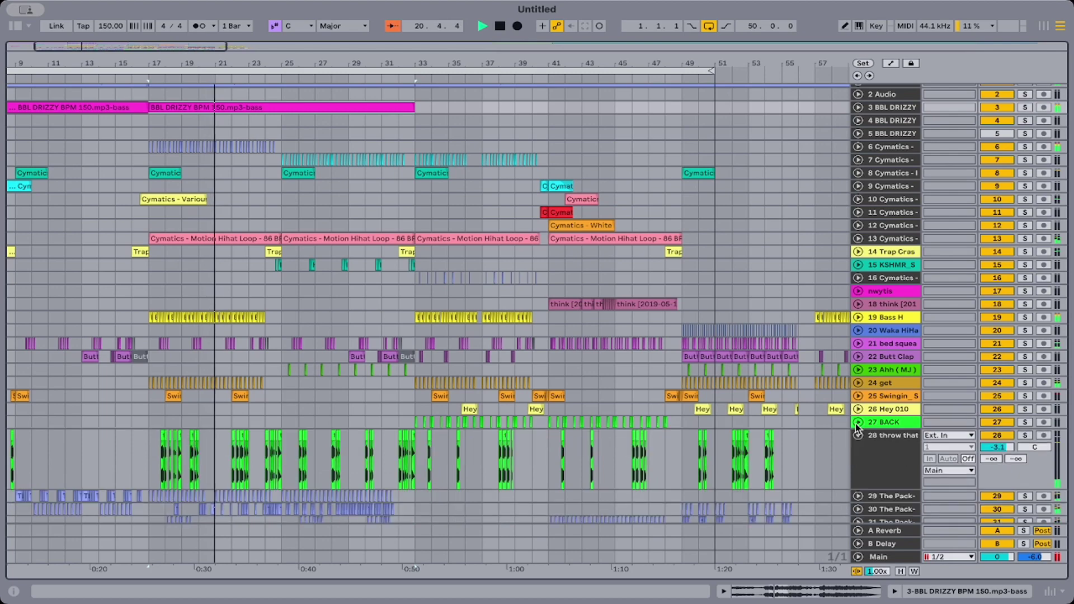
{"action": "left_click", "coordinate": [859, 435]}
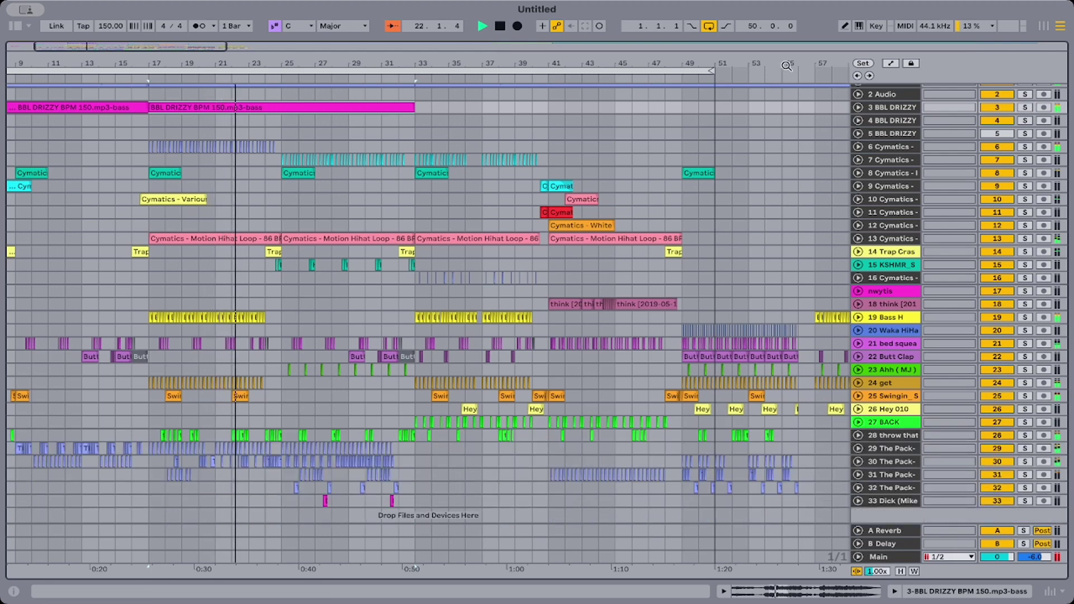
{"action": "left_click_drag", "start_coordinate": [781, 63], "coordinate": [781, 23]}
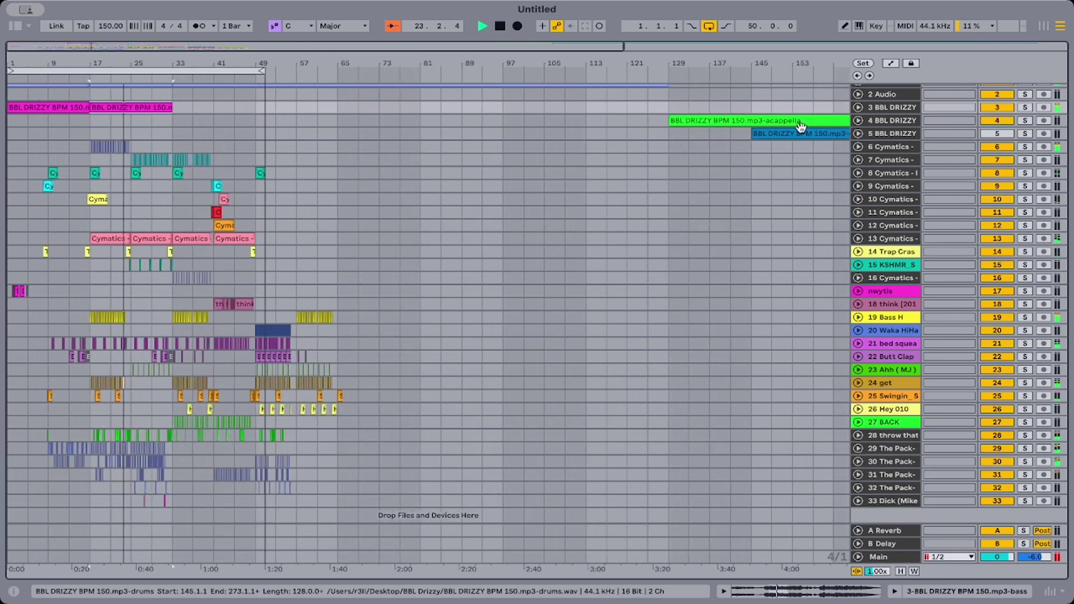
Unfold track 4 and move its acappella clip to start at bar 17.
{"action": "left_click", "coordinate": [857, 120]}
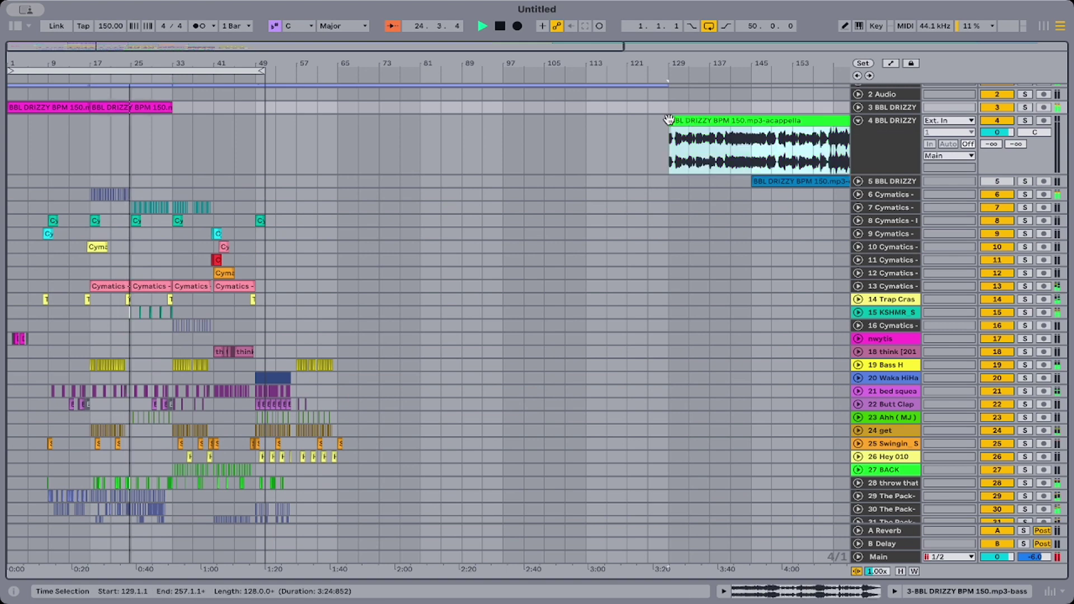
{"action": "left_click_drag", "start_coordinate": [799, 135], "coordinate": [111, 145]}
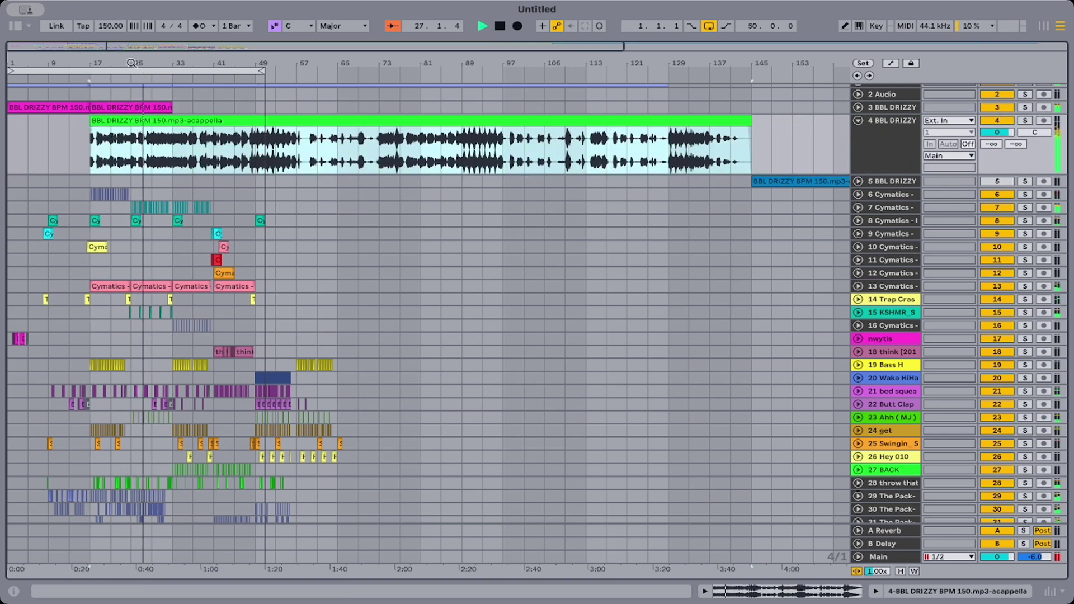
Split the acappella clip on track 4 at bar 41 and select the part before the cut.
{"action": "left_click_drag", "start_coordinate": [92, 63], "coordinate": [67, 139]}
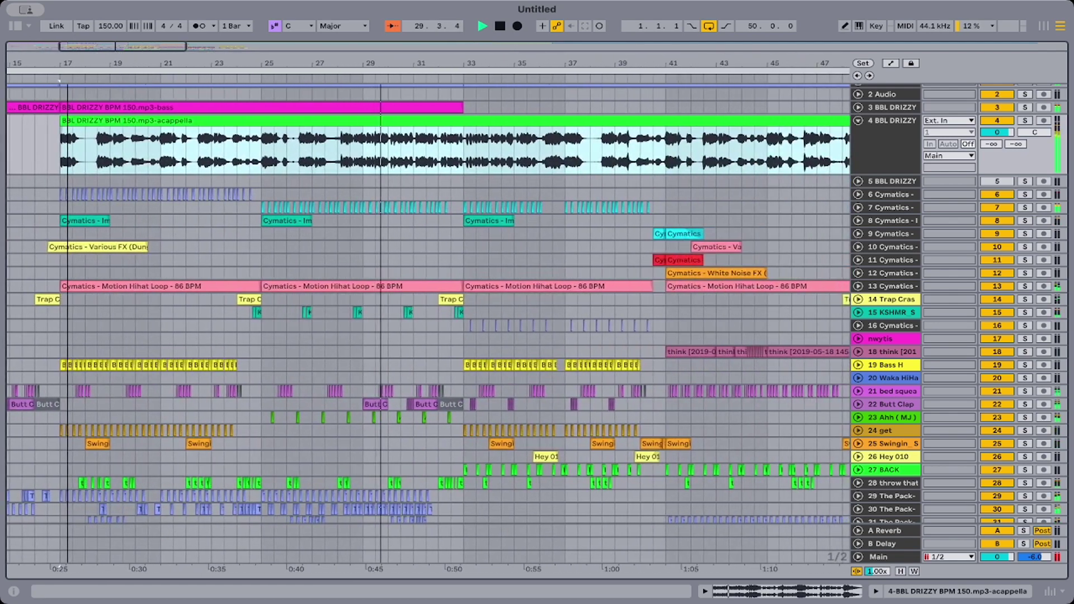
{"action": "key", "text": "minus"}
{"action": "key", "text": "minus"}
{"action": "key", "text": "minus"}
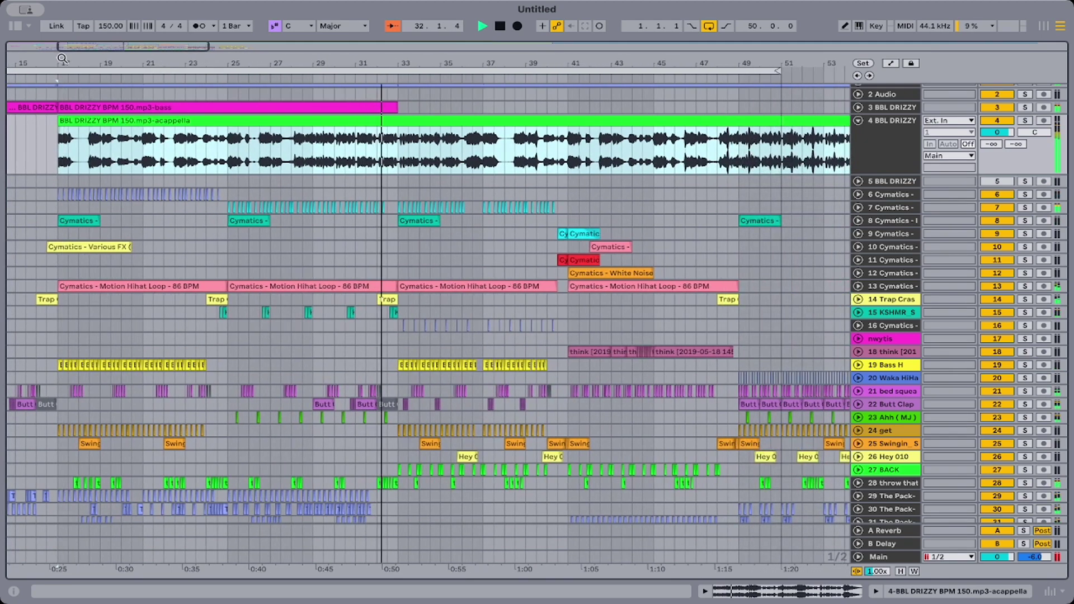
{"action": "left_click", "coordinate": [110, 137]}
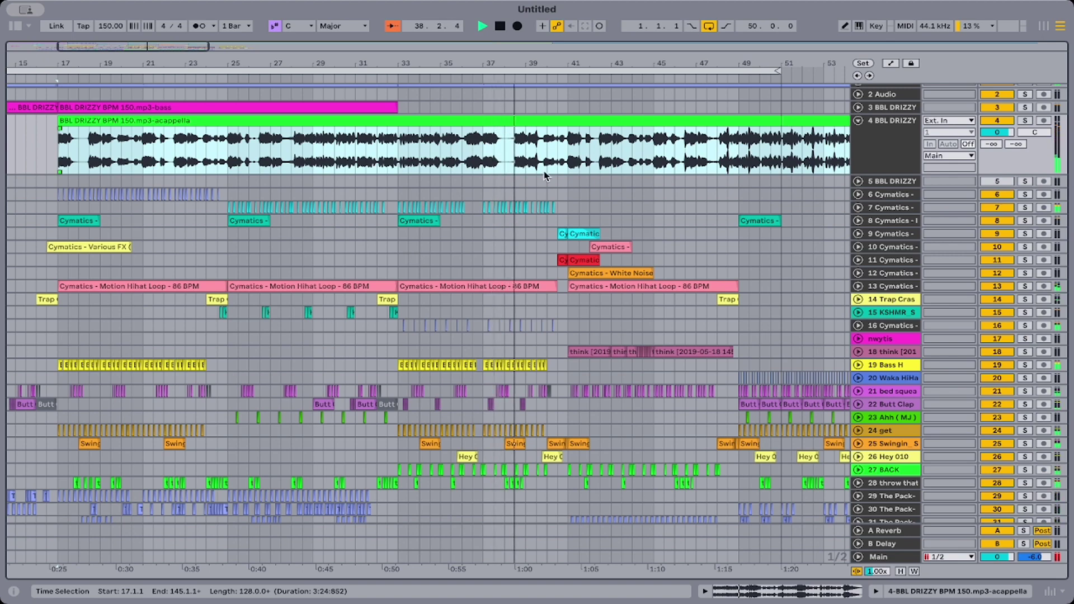
{"action": "scroll", "coordinate": [549, 178], "scroll_direction": "right", "scroll_amount": 10}
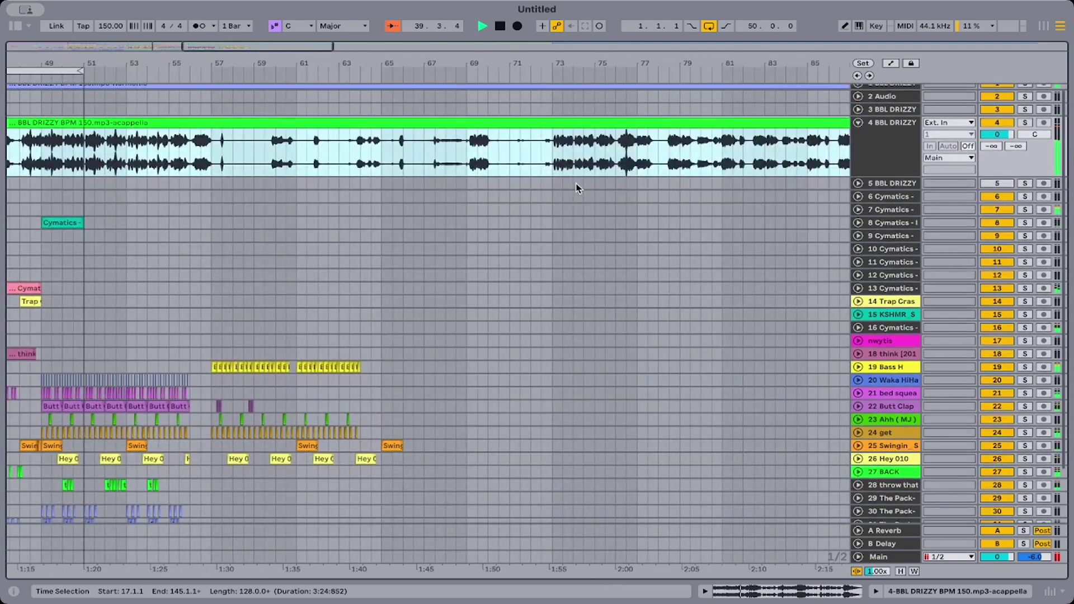
{"action": "scroll", "coordinate": [578, 188], "scroll_direction": "left", "scroll_amount": 5}
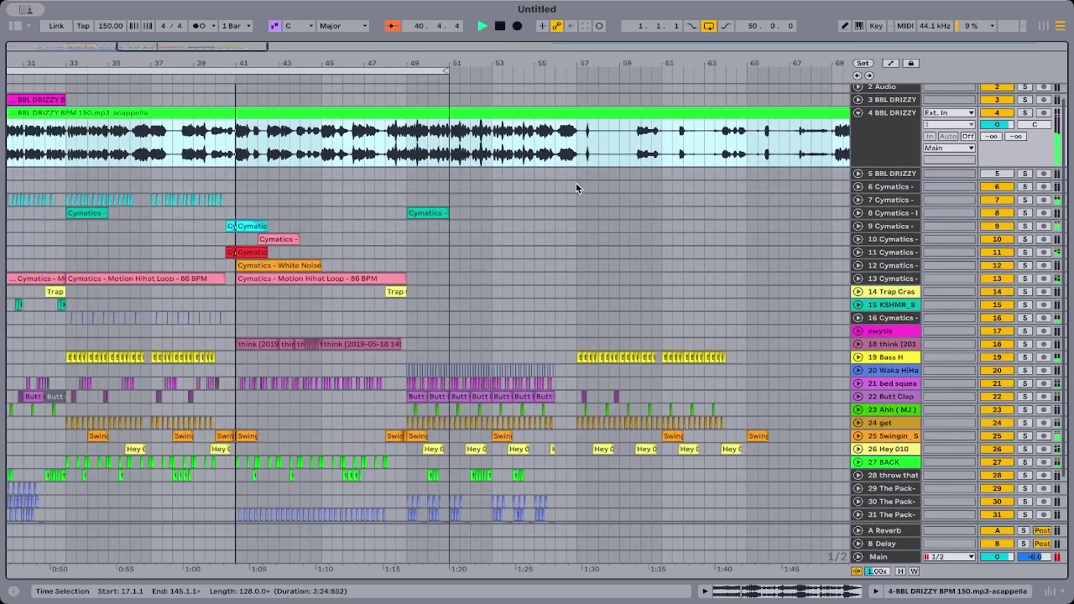
{"action": "left_click", "coordinate": [241, 146]}
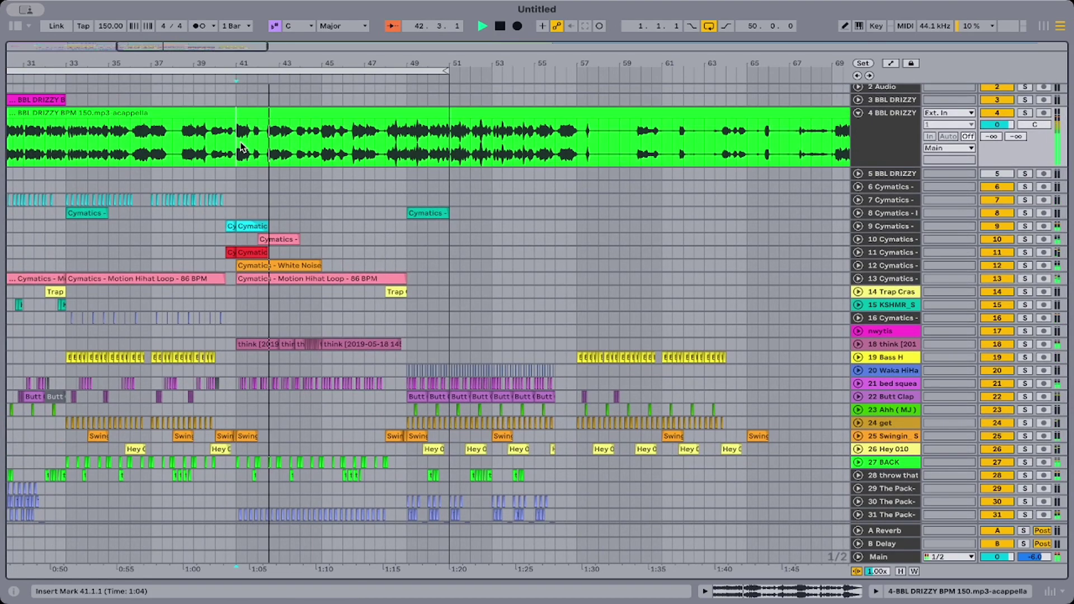
{"action": "key", "text": "ctrl+e"}
{"action": "left_click", "coordinate": [227, 114]}
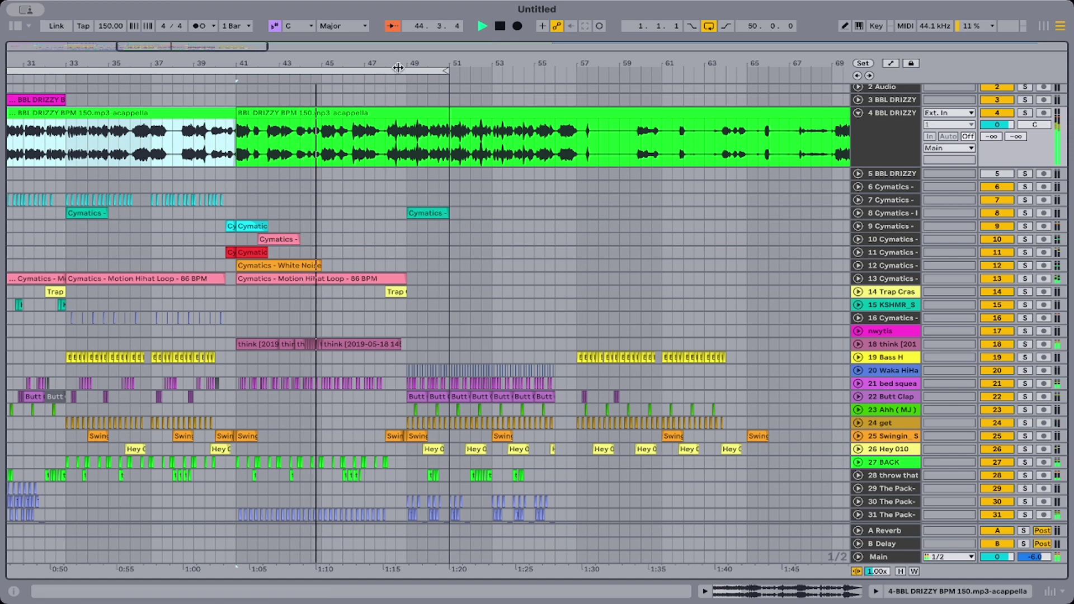
Extend the arrangement loop to end at bar 71, making it 70 bars long.
{"action": "left_click_drag", "start_coordinate": [364, 63], "coordinate": [350, 45]}
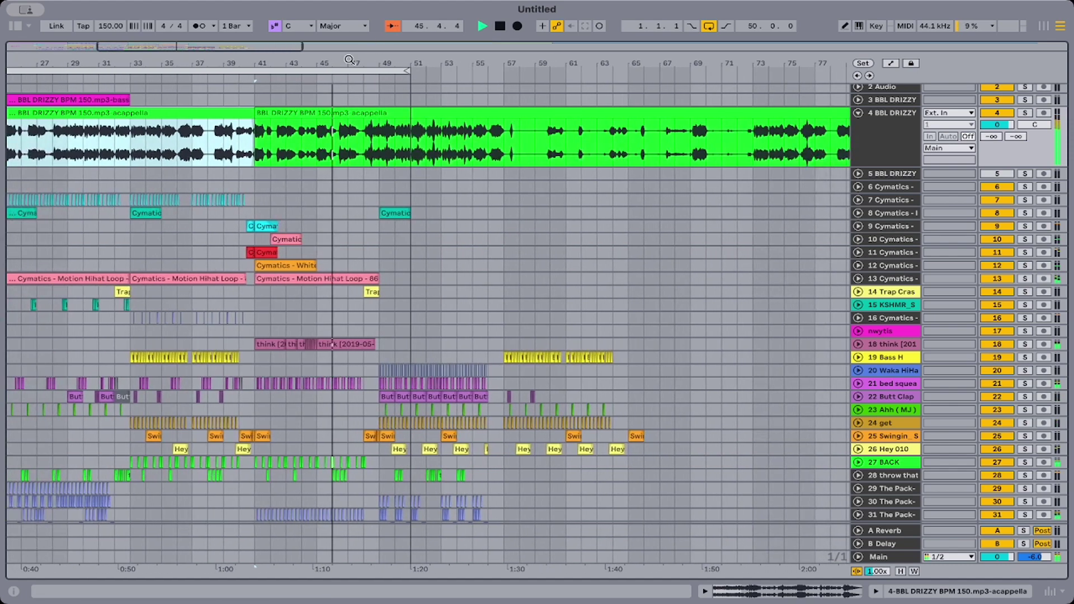
{"action": "scroll", "coordinate": [380, 89], "scroll_direction": "up", "scroll_amount": 2}
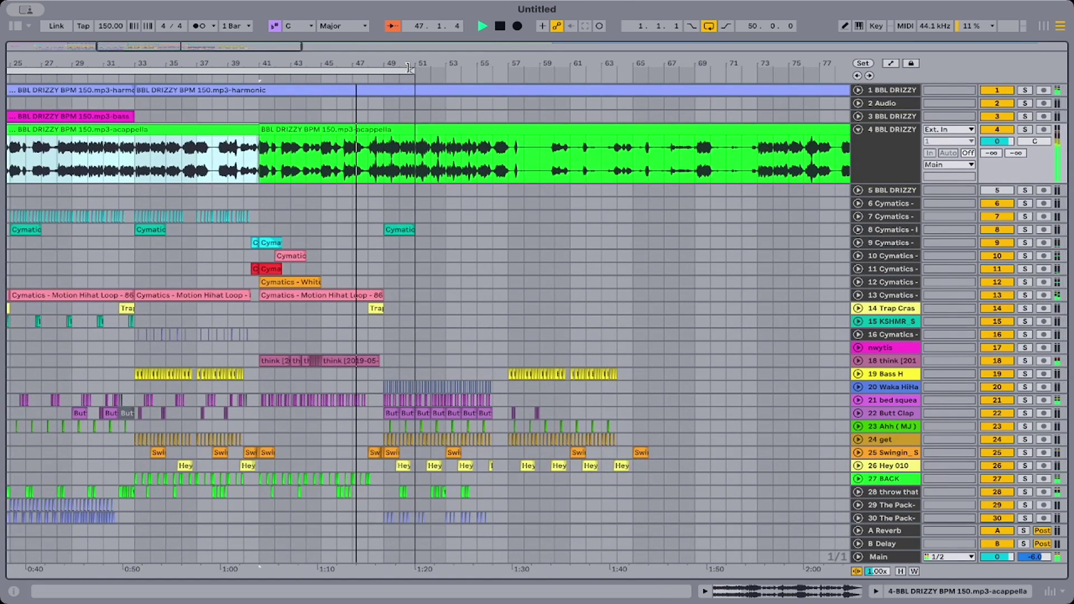
{"action": "left_click_drag", "start_coordinate": [419, 89], "coordinate": [725, 86]}
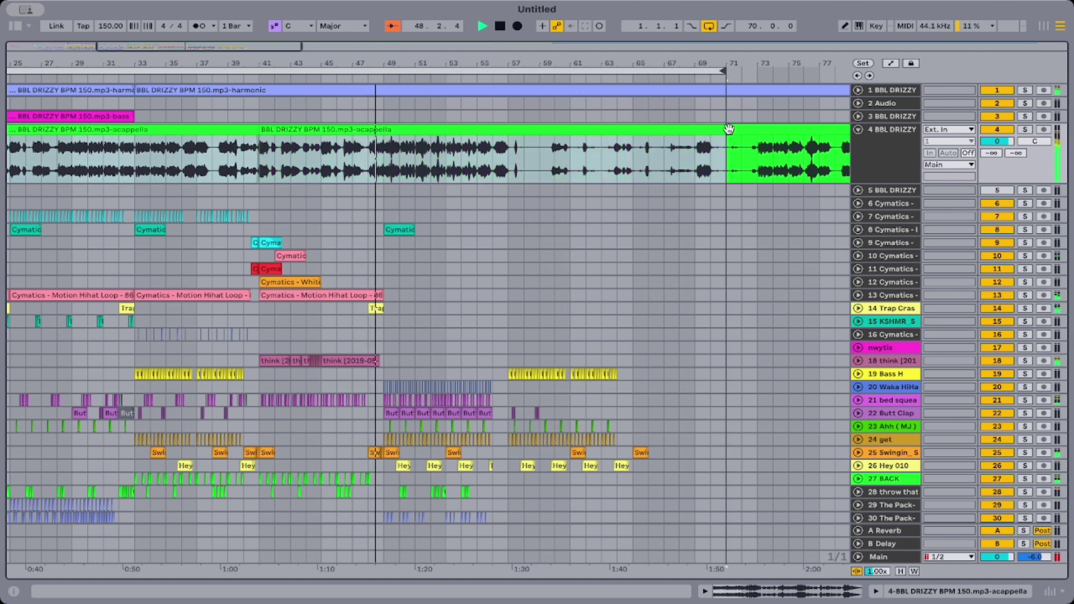
Split the acappella on track 4 at bars 49 and 57, auditioning the passage around bars 60 and 61 in between.
{"action": "left_click", "coordinate": [389, 166]}
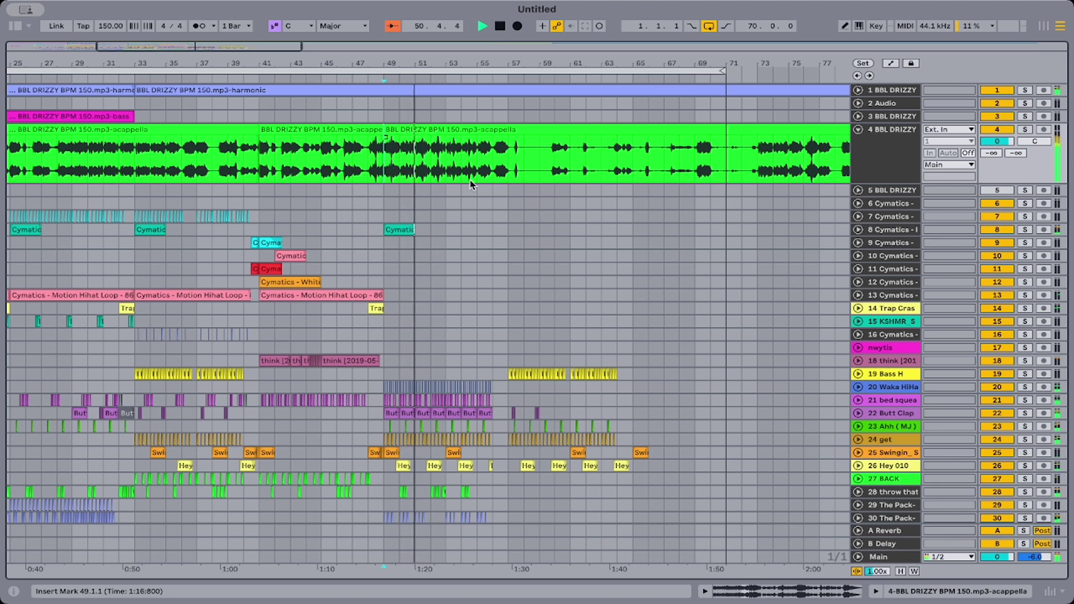
{"action": "scroll", "coordinate": [470, 185], "scroll_direction": "right", "scroll_amount": 10}
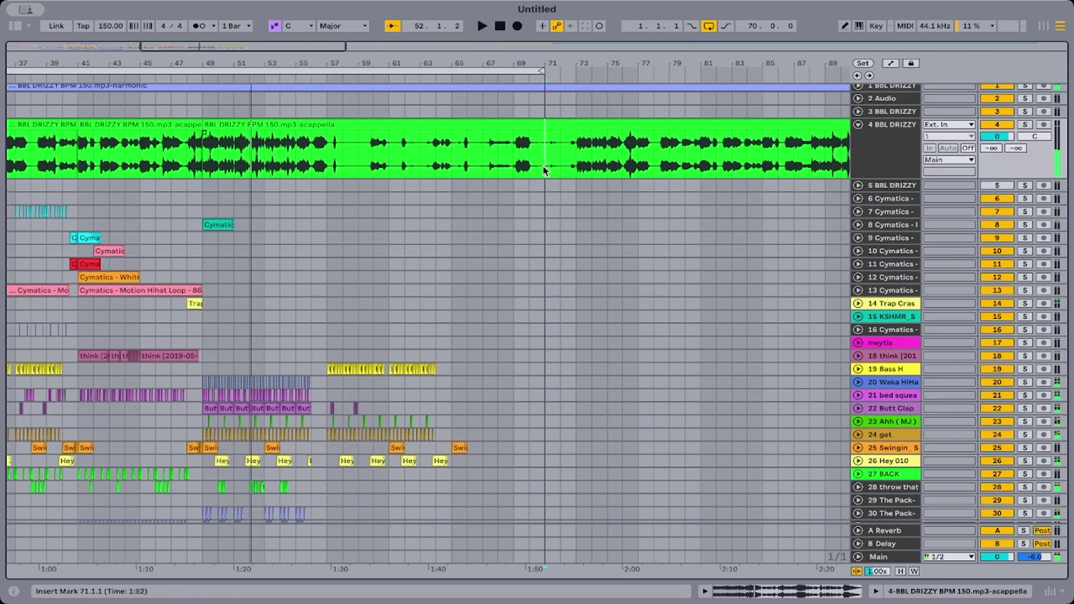
{"action": "left_click", "coordinate": [544, 170]}
{"action": "left_click", "coordinate": [237, 164]}
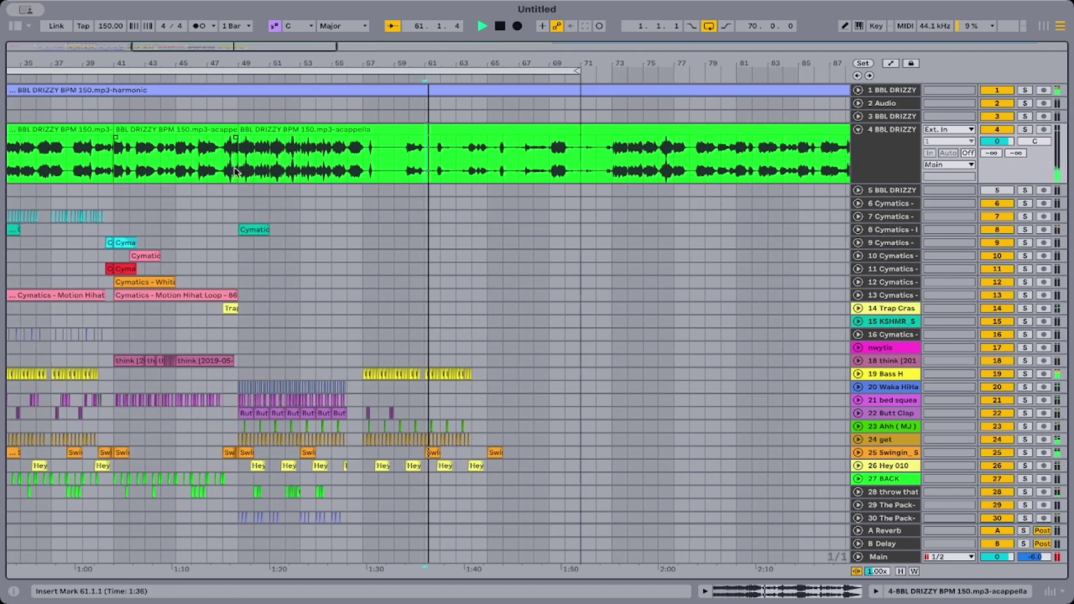
{"action": "key", "text": "space"}
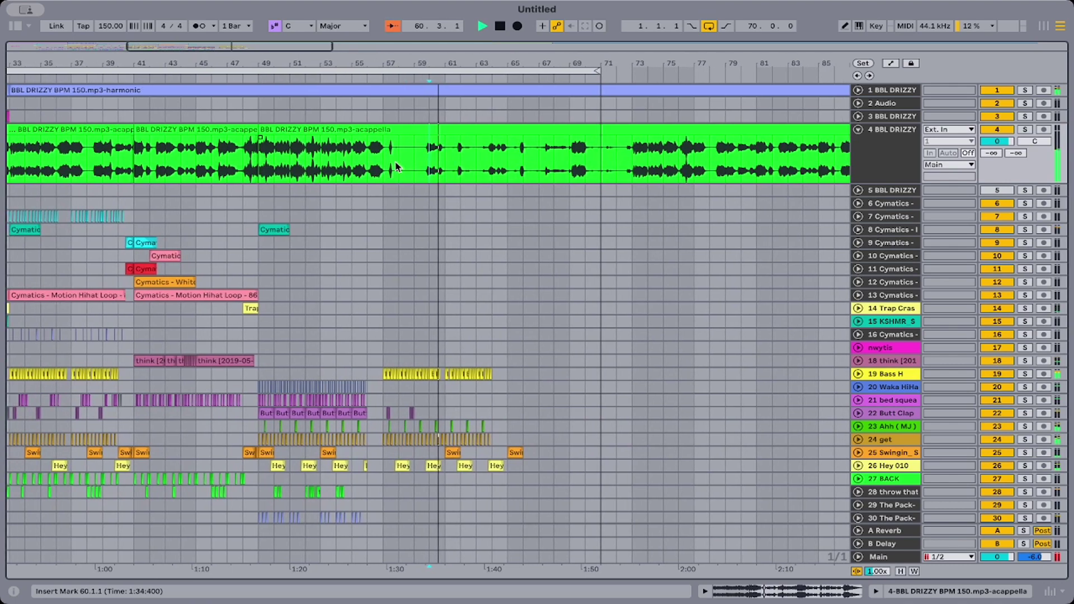
{"action": "key", "text": "plus"}
{"action": "key", "text": "plus"}
{"action": "key", "text": "plus"}
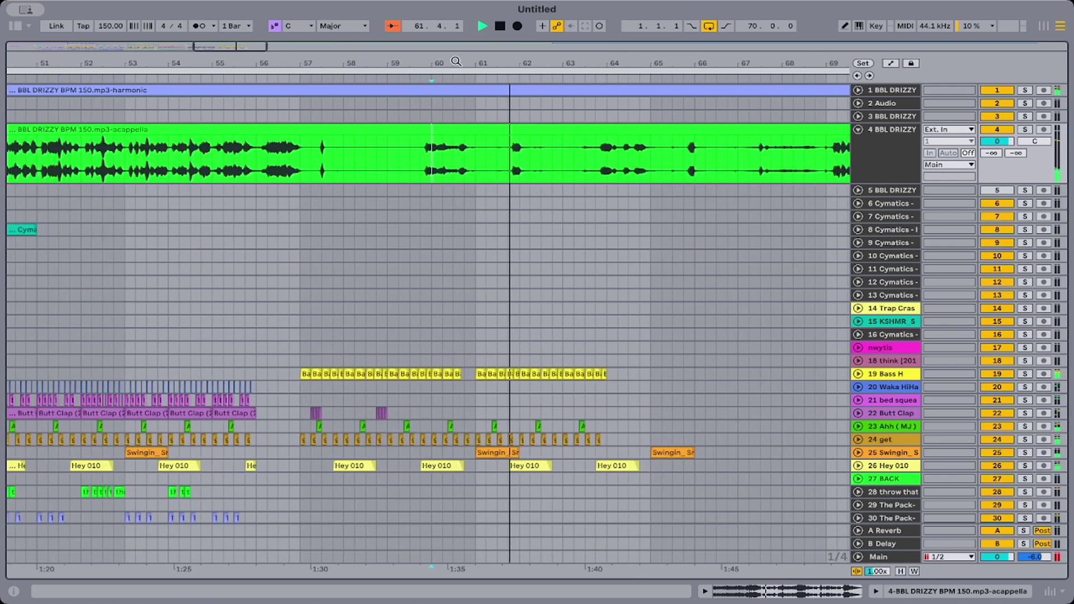
{"action": "key", "text": "ctrl+e"}
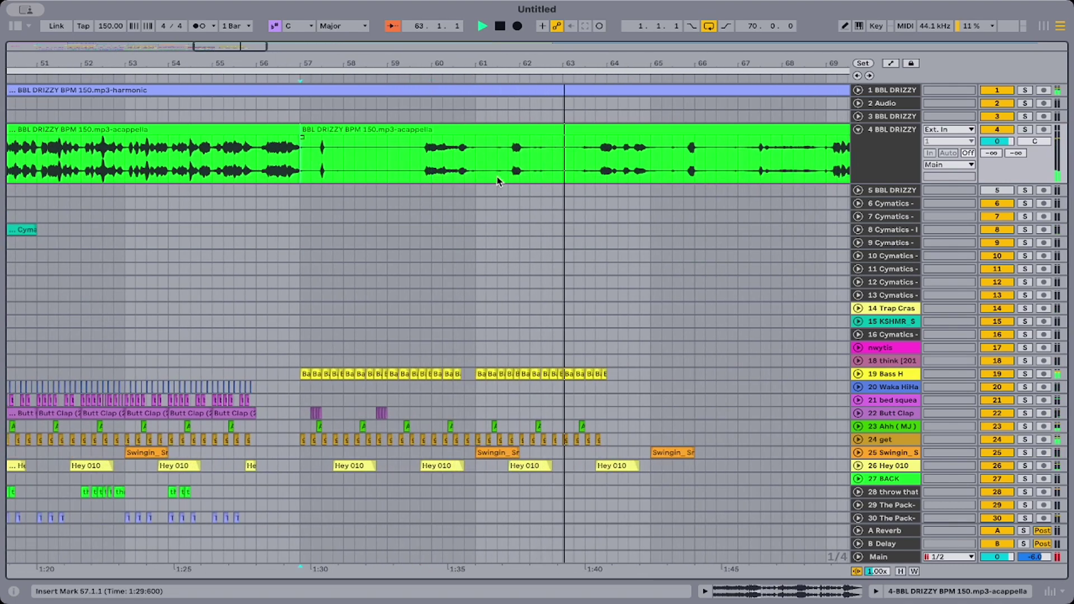
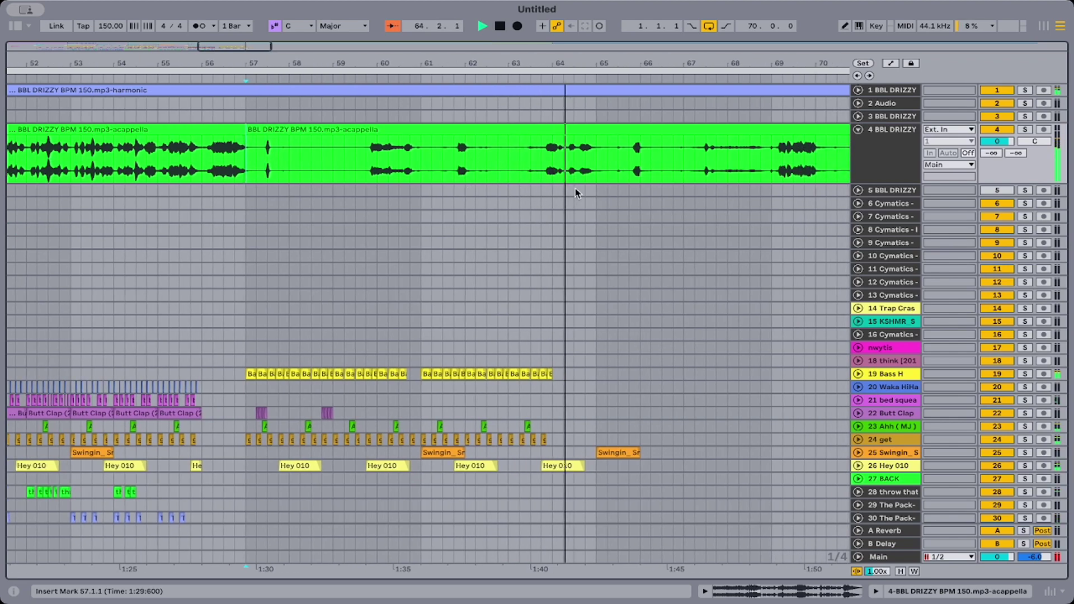
Duplicate the acappella track 4 and delete the copied clips from bar 17 to bar 57 on the new track 5.
{"action": "left_click", "coordinate": [897, 170]}
{"action": "key", "text": "ctrl+d"}
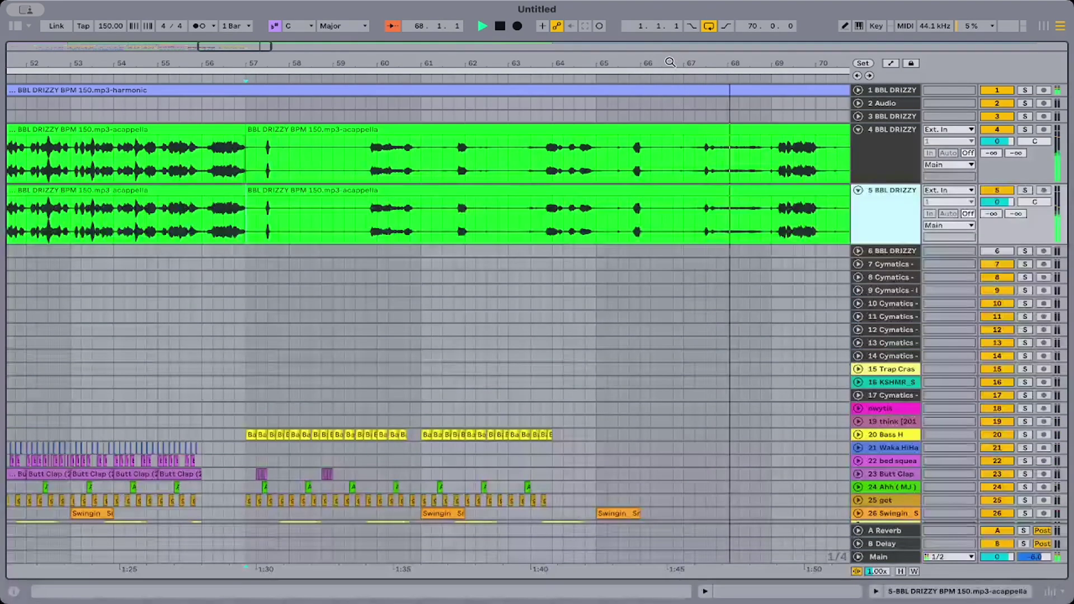
{"action": "left_click_drag", "start_coordinate": [666, 69], "coordinate": [666, 61]}
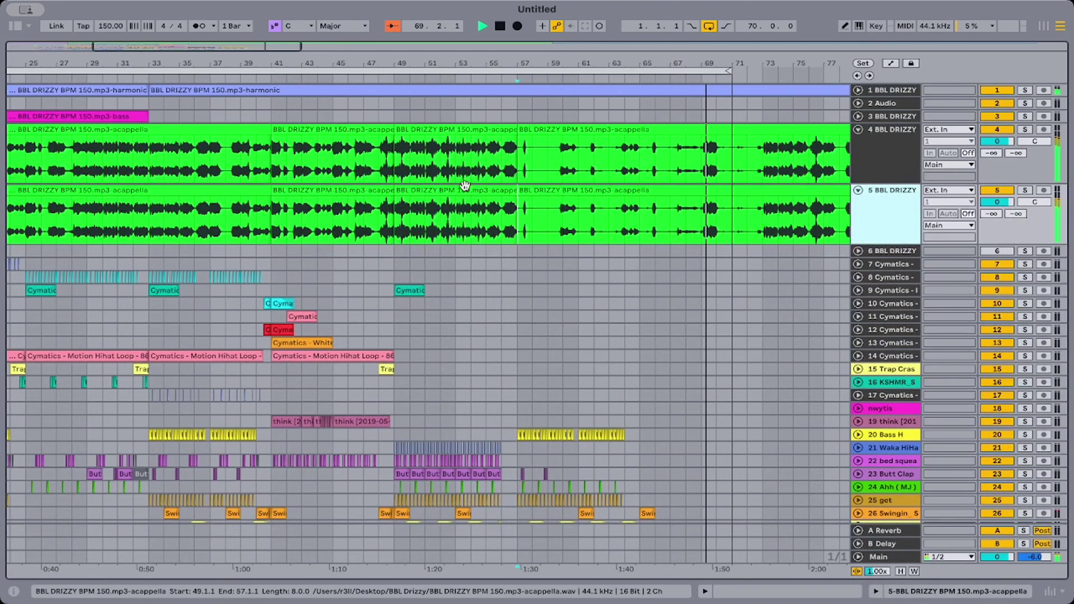
{"action": "left_click", "coordinate": [449, 197]}
{"action": "left_click", "coordinate": [449, 193]}
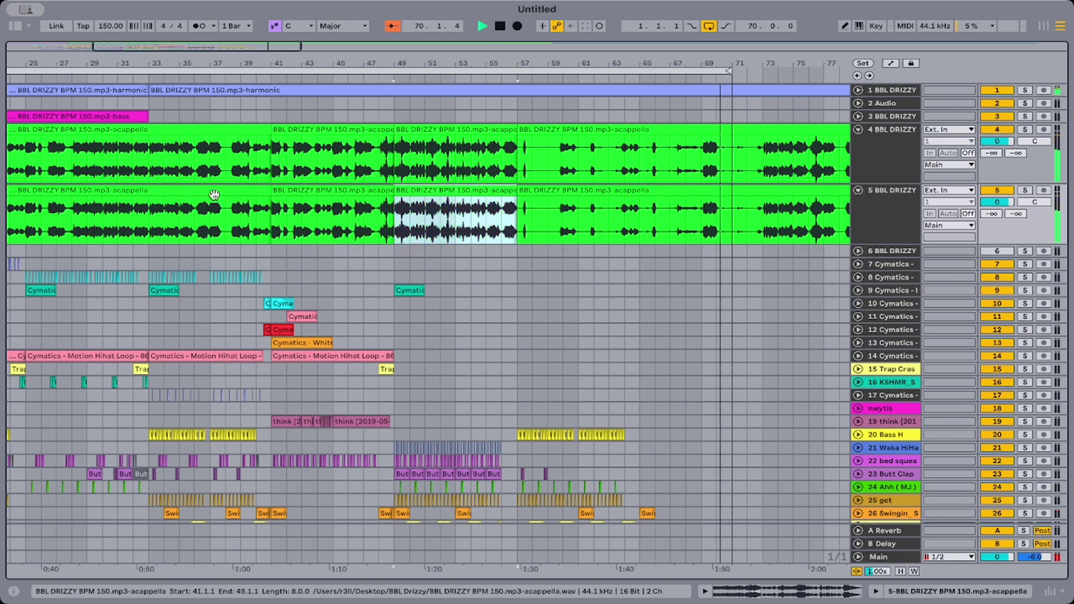
{"action": "left_click", "coordinate": [66, 192], "text": "shift"}
{"action": "key", "text": "Delete"}
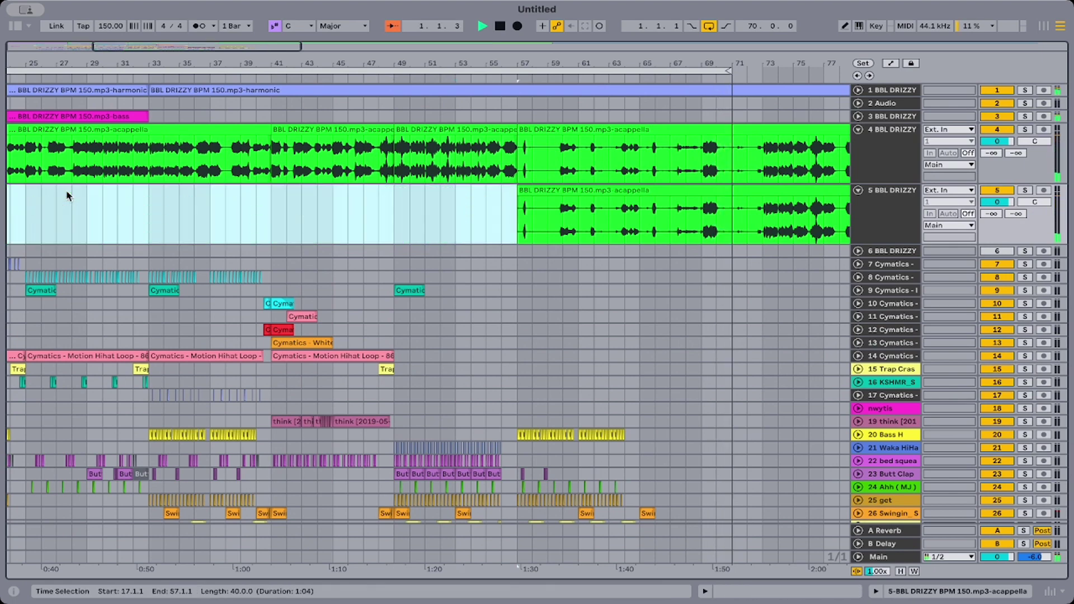
Extend the arrangement loop to end at bar 73, making it 72 bars long.
{"action": "left_click", "coordinate": [761, 157]}
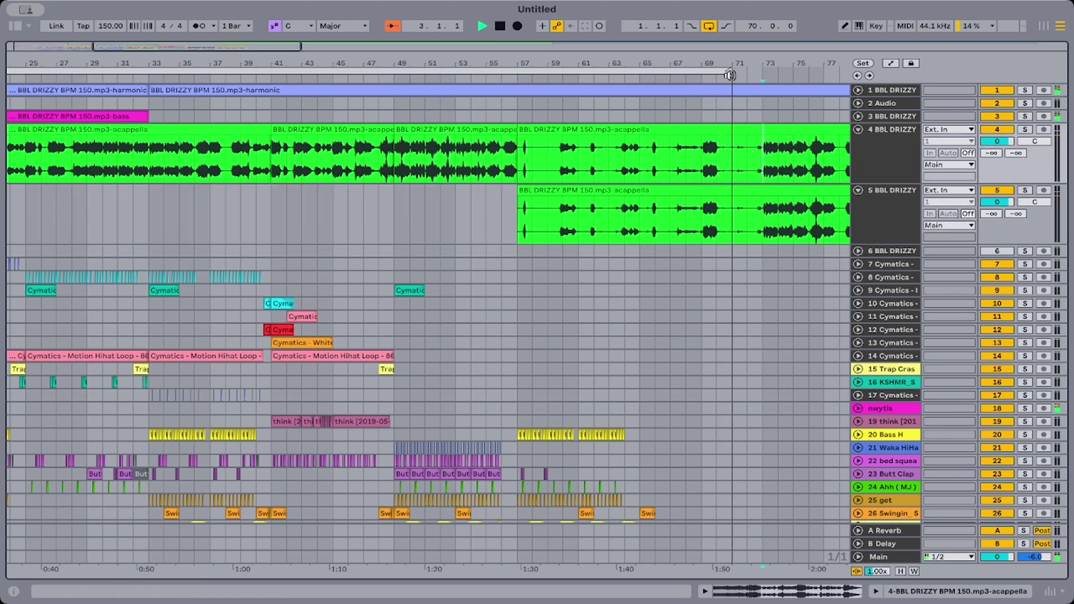
{"action": "left_click_drag", "start_coordinate": [727, 72], "coordinate": [764, 81]}
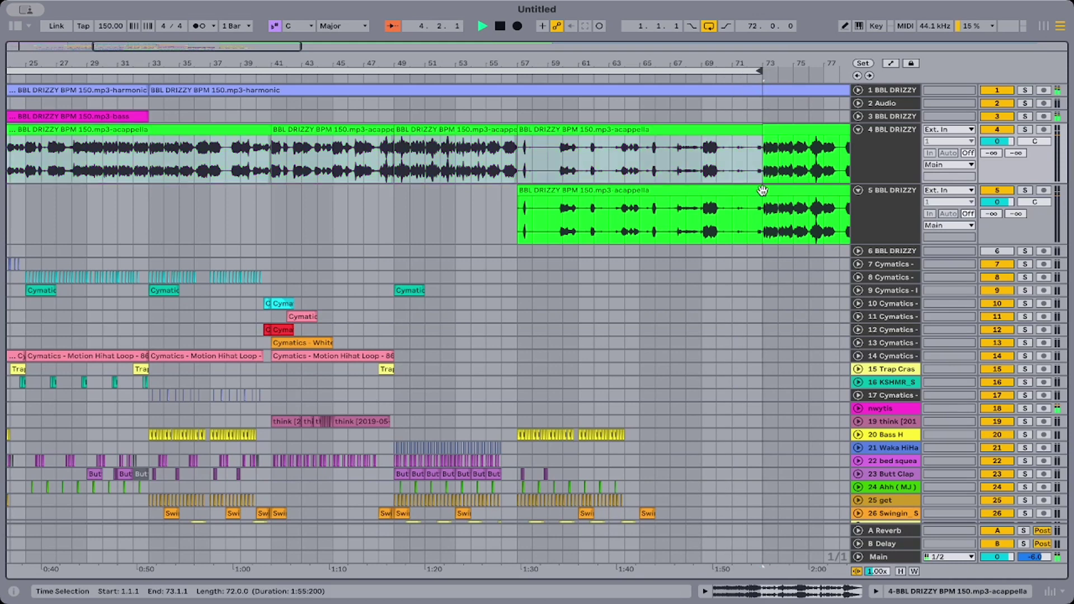
Split the acappella clips on tracks 4 and 5 at bar 73 and delete track 4's part between bars 57 and 73.
{"action": "left_click", "coordinate": [761, 230]}
{"action": "left_click", "coordinate": [761, 159]}
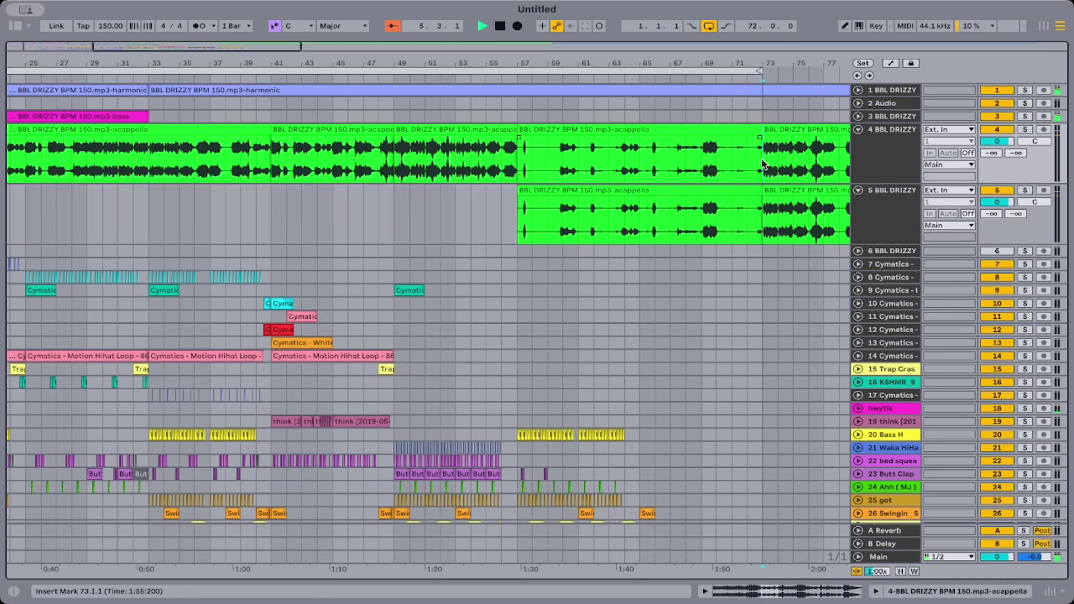
{"action": "key", "text": "super+e"}
{"action": "left_click", "coordinate": [614, 130]}
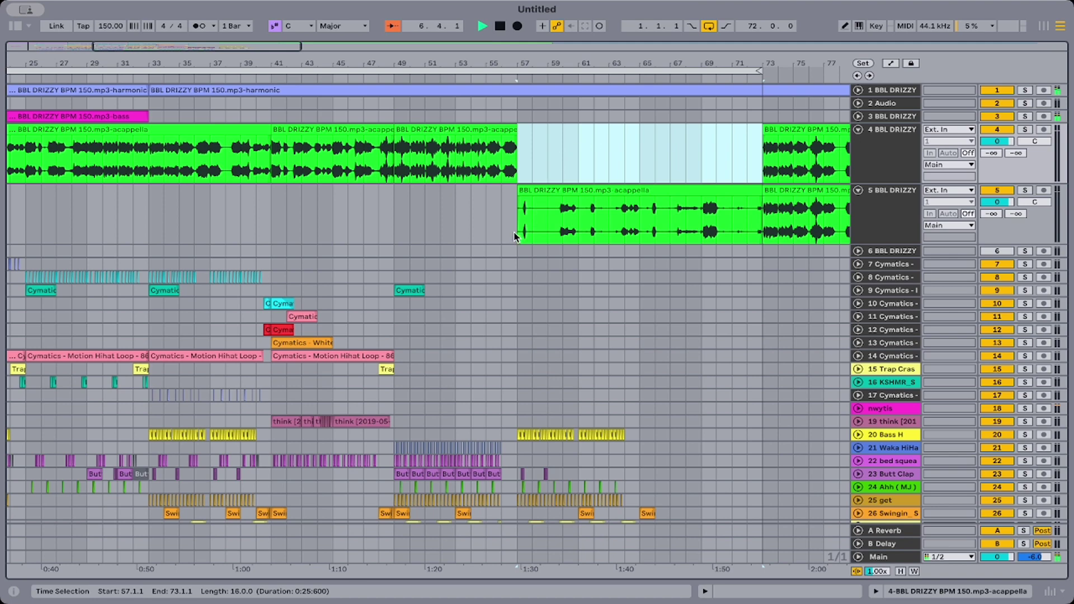
Send the acappella on track 5 to the reverb at -8.7 dB and to the delay at -5.0 dB.
{"action": "left_click", "coordinate": [515, 236]}
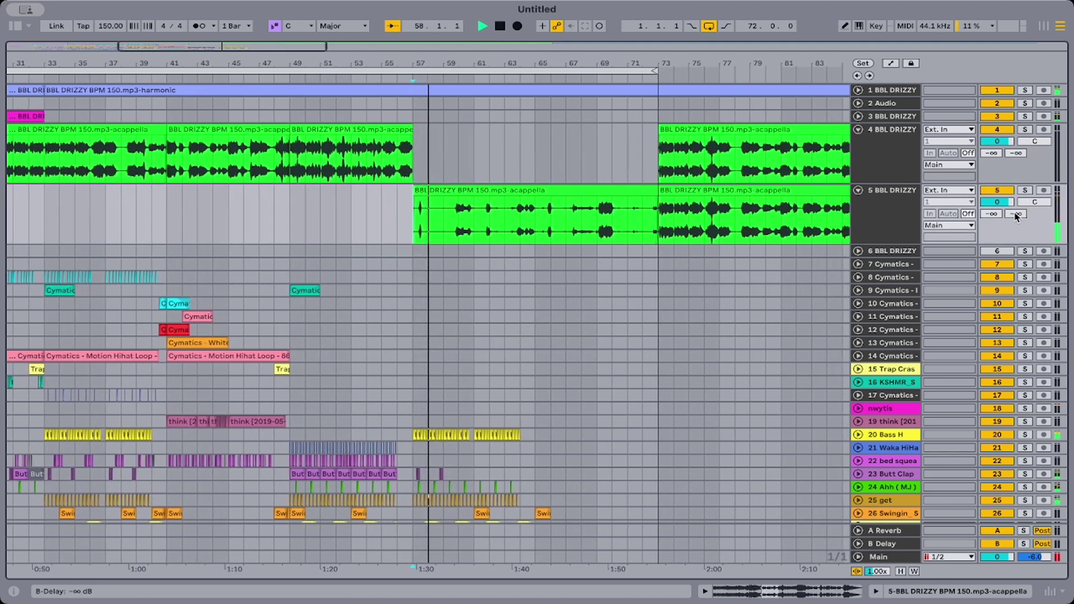
{"action": "left_click_drag", "start_coordinate": [1016, 215], "coordinate": [1015, 168]}
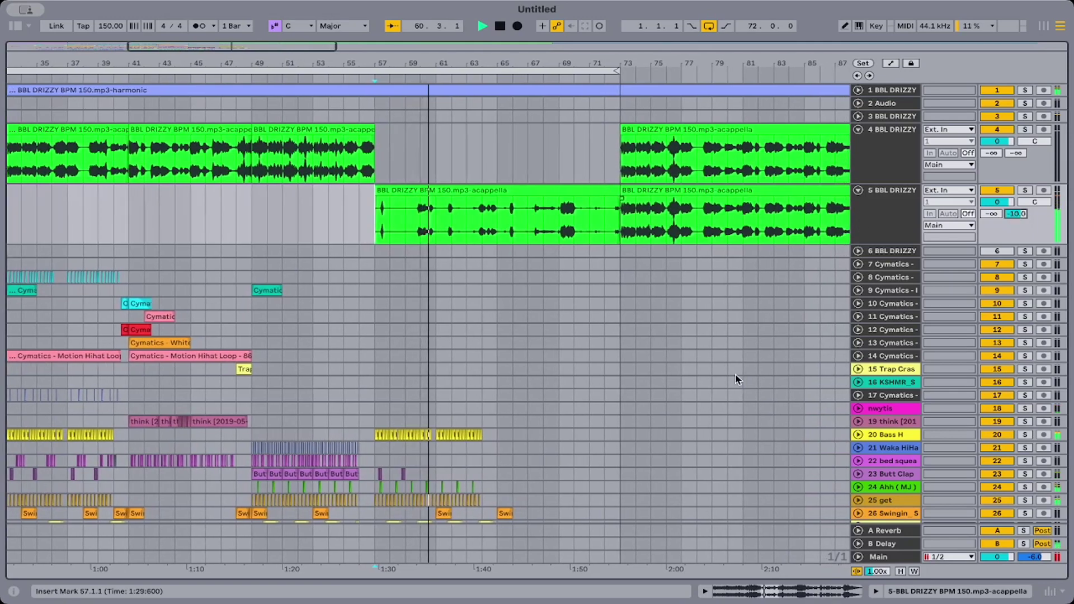
{"action": "left_click_drag", "start_coordinate": [993, 214], "coordinate": [1014, 208]}
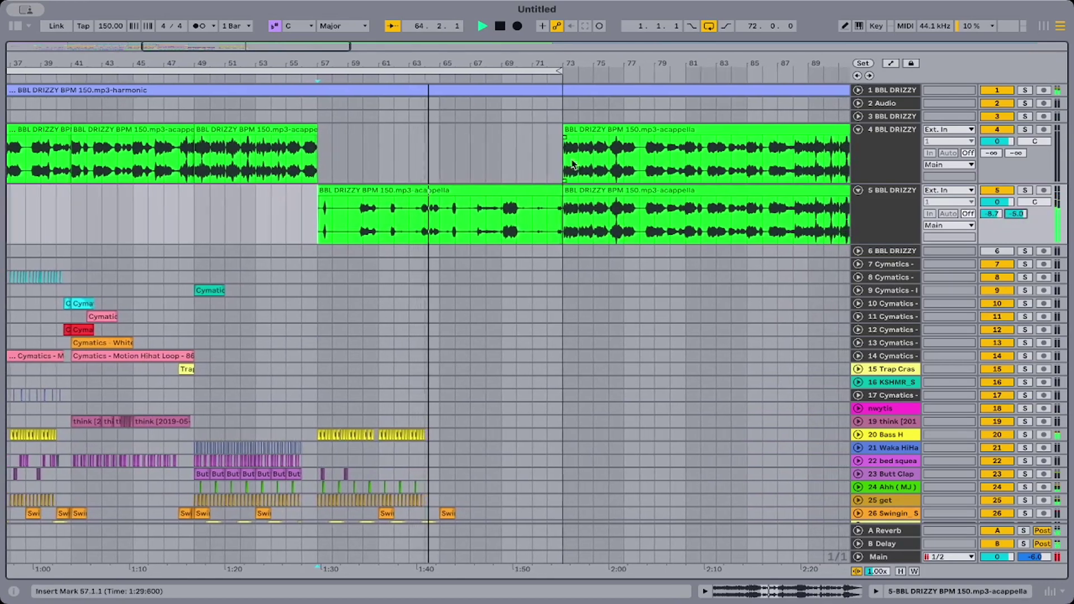
Delete track 4's acappella from bar 73 onward and move track 5's clip starting at bar 73 into its place on track 4.
{"action": "scroll", "coordinate": [488, 168], "scroll_direction": "down", "scroll_amount": 5}
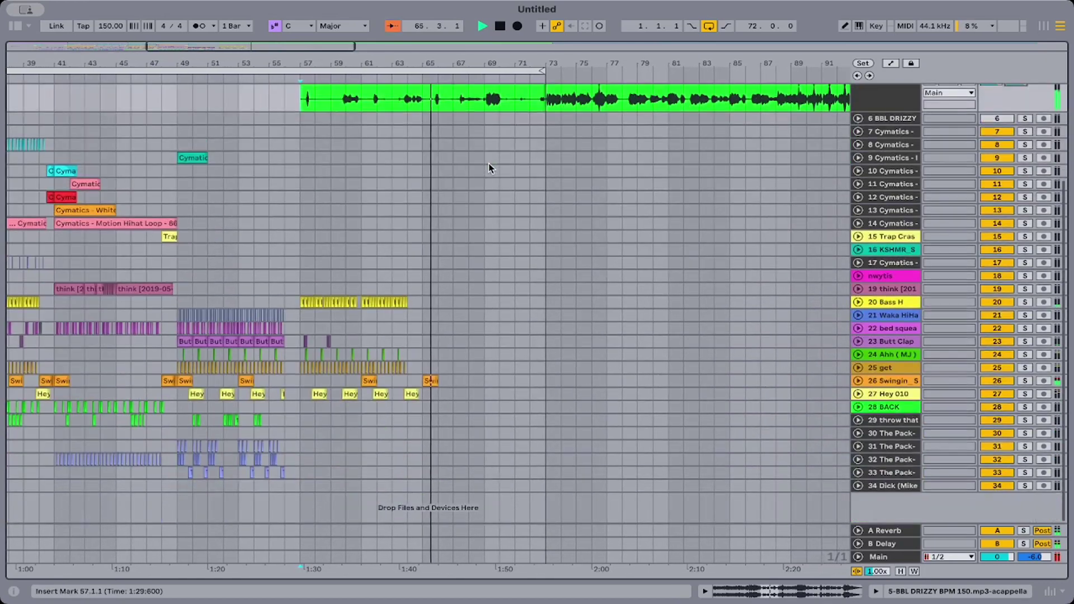
{"action": "scroll", "coordinate": [471, 169], "scroll_direction": "up", "scroll_amount": 4}
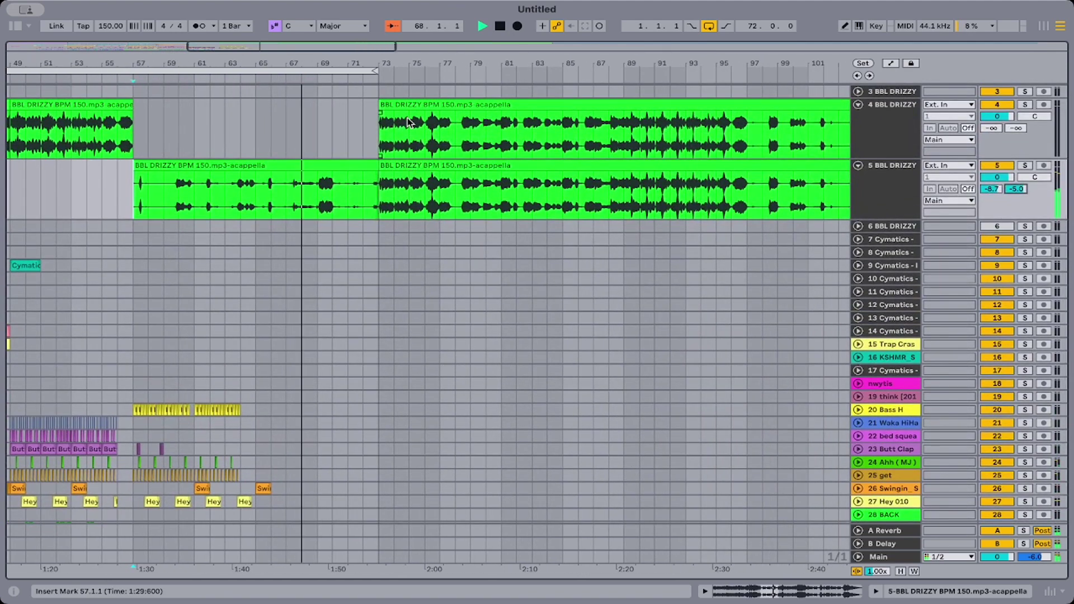
{"action": "left_click", "coordinate": [398, 114]}
{"action": "key", "text": "Delete"}
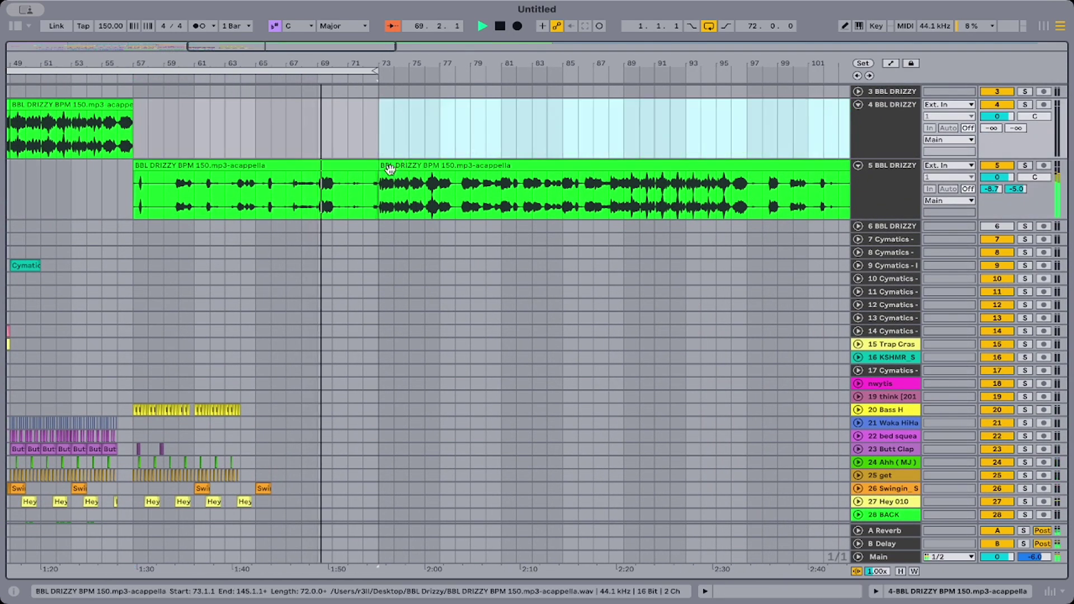
{"action": "left_click", "coordinate": [386, 170]}
{"action": "key", "text": "space"}
{"action": "key", "text": "space"}
{"action": "scroll", "coordinate": [407, 182], "scroll_direction": "left", "scroll_amount": 1}
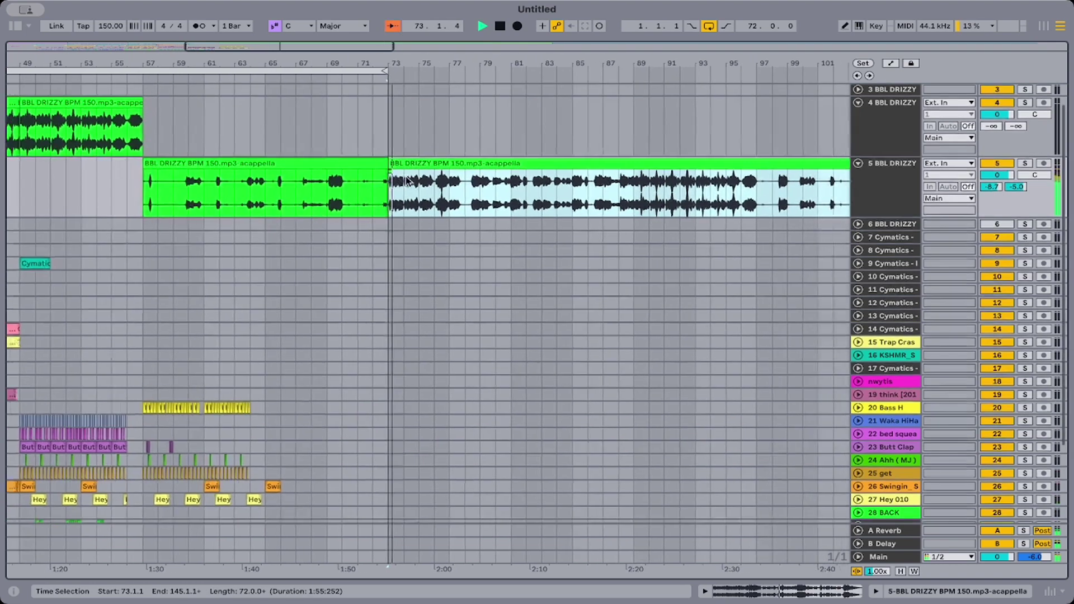
{"action": "scroll", "coordinate": [407, 181], "scroll_direction": "right", "scroll_amount": 1}
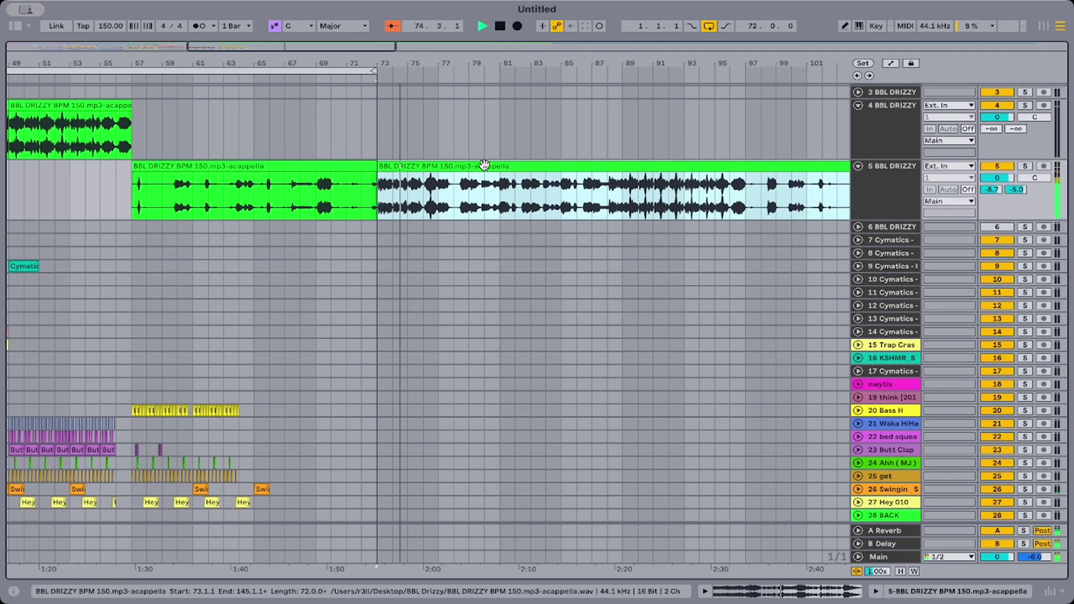
{"action": "left_click_drag", "start_coordinate": [484, 165], "coordinate": [491, 130]}
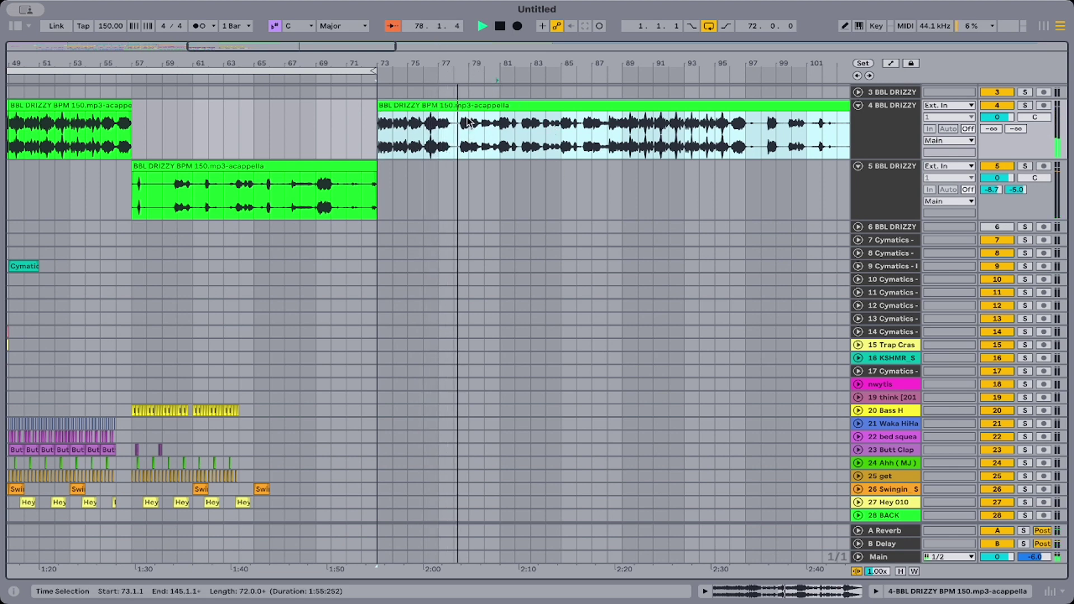
Split the acappella clip on track 4 at bar 81.
{"action": "left_click_drag", "start_coordinate": [473, 60], "coordinate": [397, 104]}
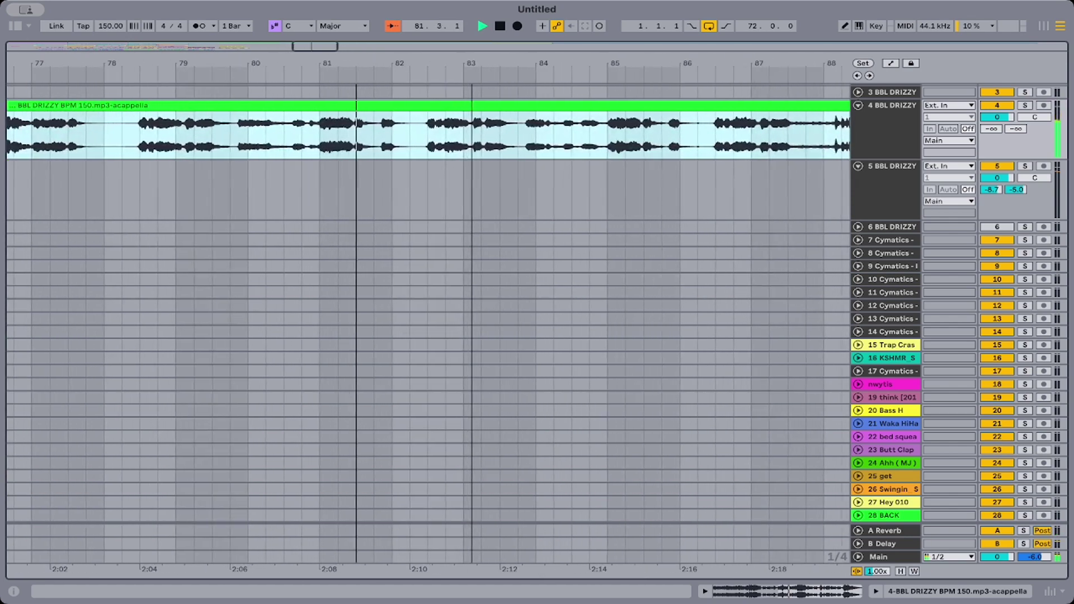
{"action": "left_click", "coordinate": [318, 139]}
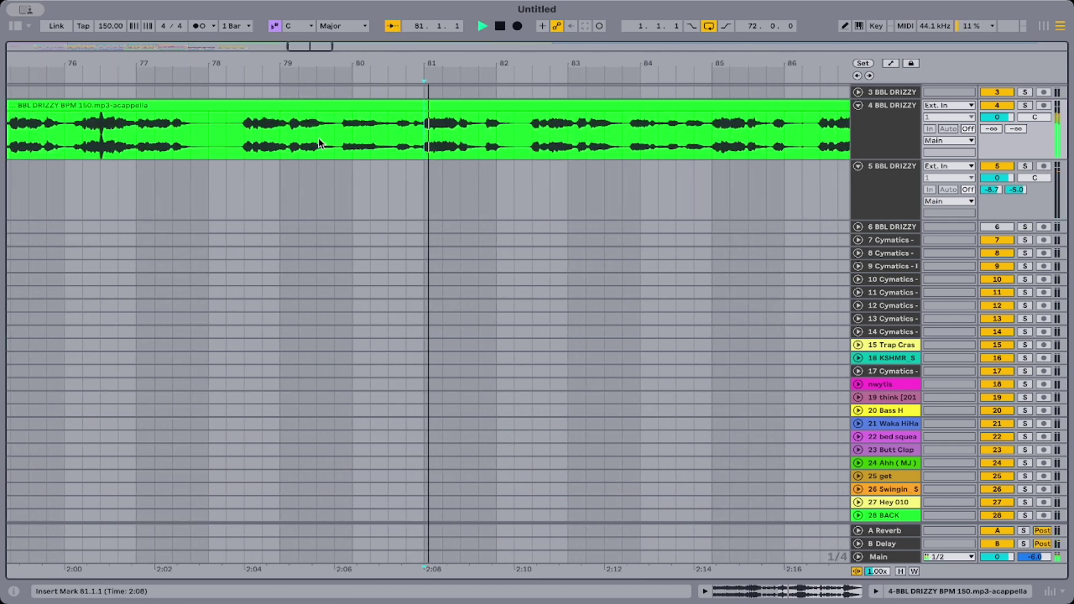
{"action": "key", "text": "ctrl+e"}
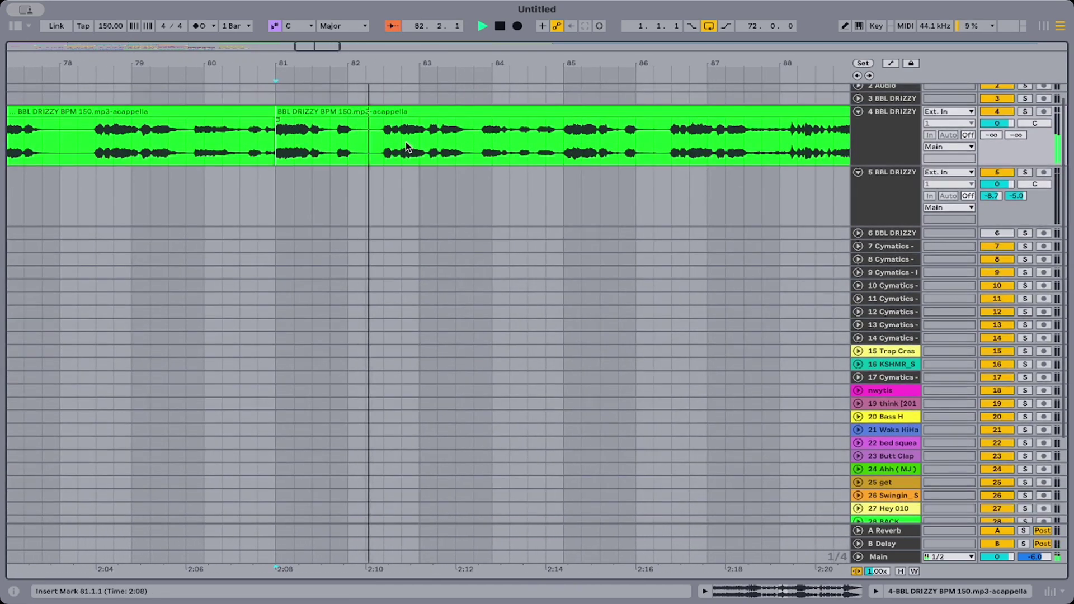
Audition the acappella on track 4 around bars 96 and 100 with the other tracks playing.
{"action": "scroll", "coordinate": [406, 147], "scroll_direction": "right", "scroll_amount": 10}
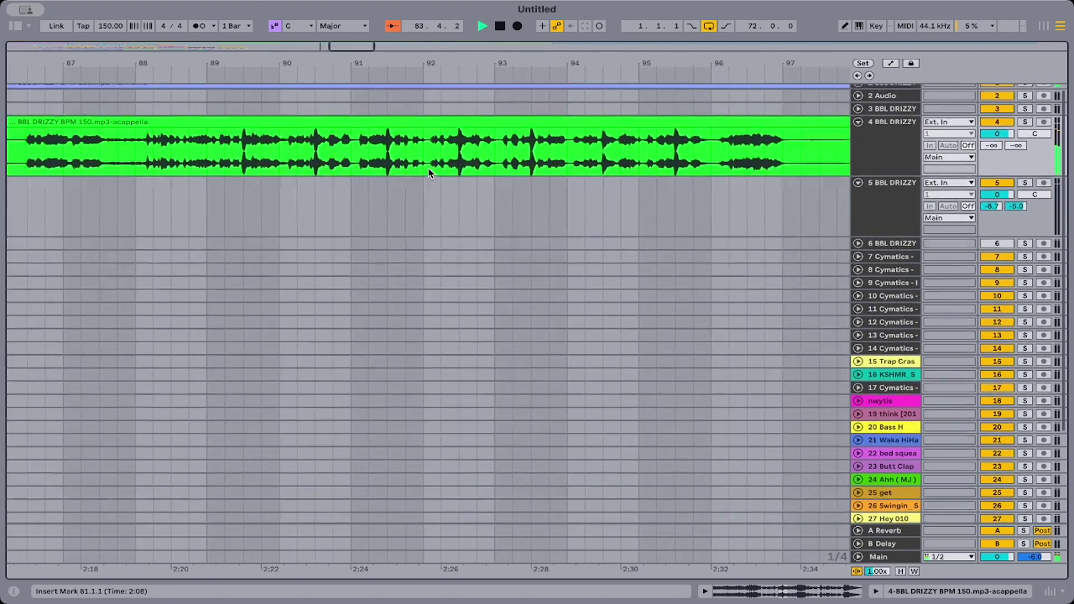
{"action": "scroll", "coordinate": [425, 168], "scroll_direction": "right", "scroll_amount": 3}
{"action": "left_click", "coordinate": [454, 164]}
{"action": "key", "text": "space"}
{"action": "key", "text": "space"}
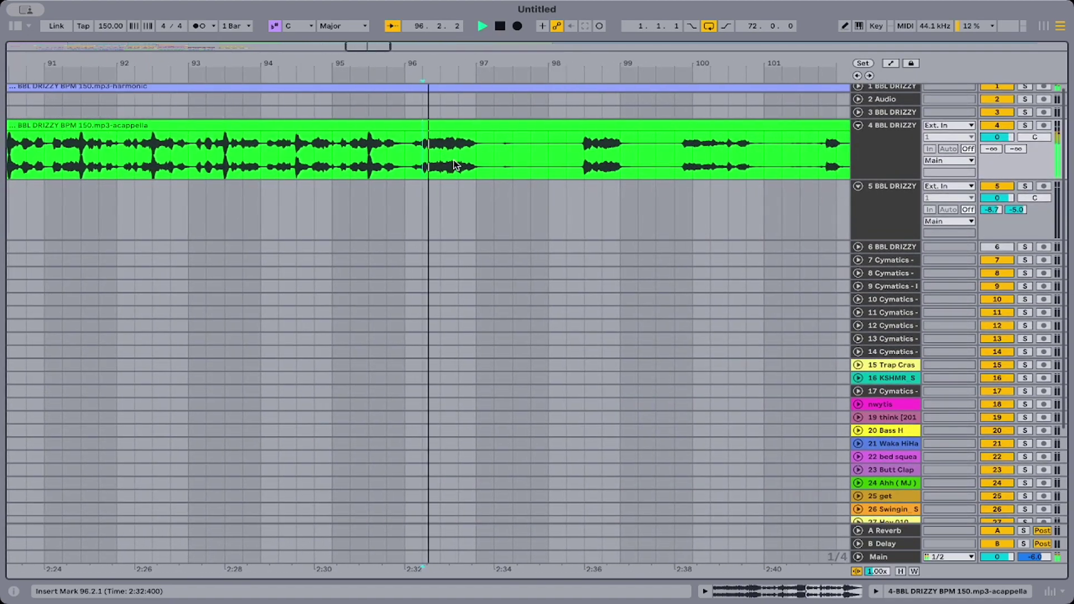
{"action": "scroll", "coordinate": [454, 165], "scroll_direction": "right", "scroll_amount": 4}
{"action": "left_click", "coordinate": [454, 167]}
{"action": "key", "text": "space"}
{"action": "key", "text": "space"}
{"action": "scroll", "coordinate": [457, 163], "scroll_direction": "right", "scroll_amount": 3}
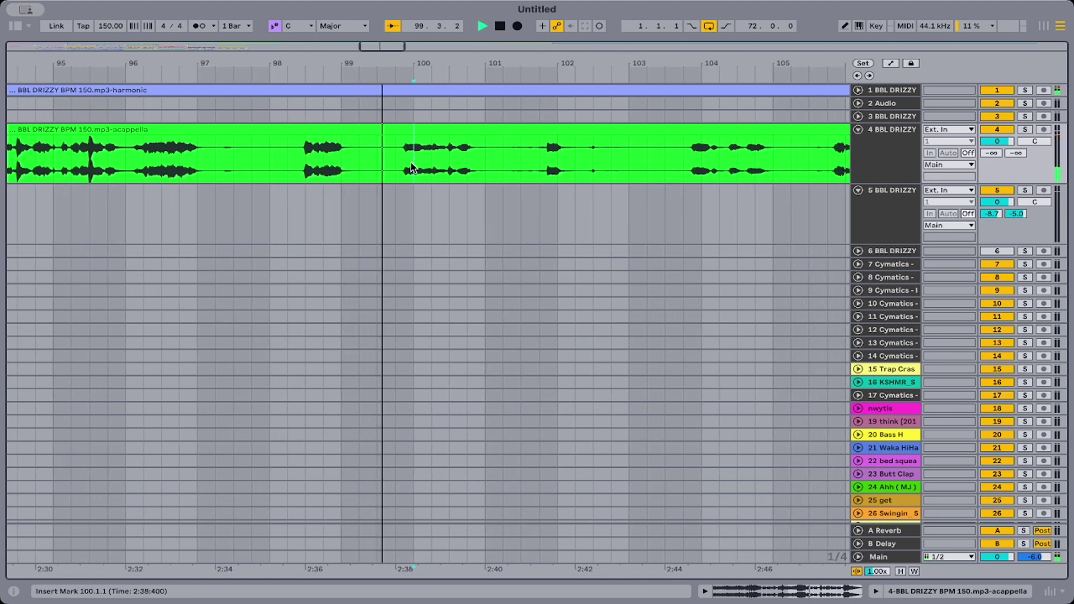
{"action": "key", "text": "space"}
{"action": "key", "text": "space"}
Solo the acappella track 4 and audition its phrases between bars 100 and 116.
{"action": "left_click", "coordinate": [1024, 129]}
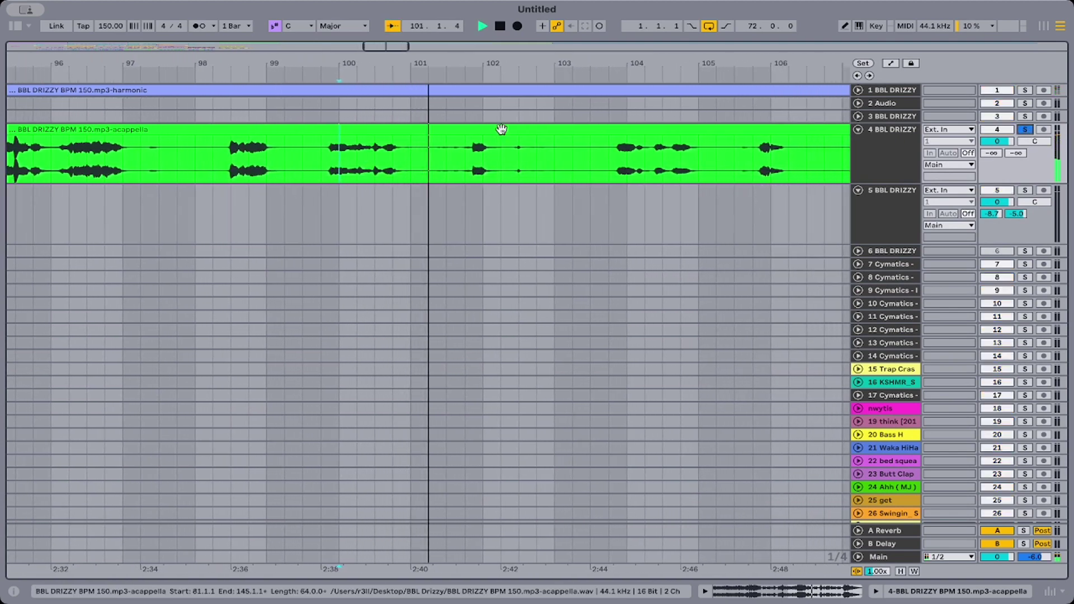
{"action": "scroll", "coordinate": [547, 160], "scroll_direction": "down", "scroll_amount": 1}
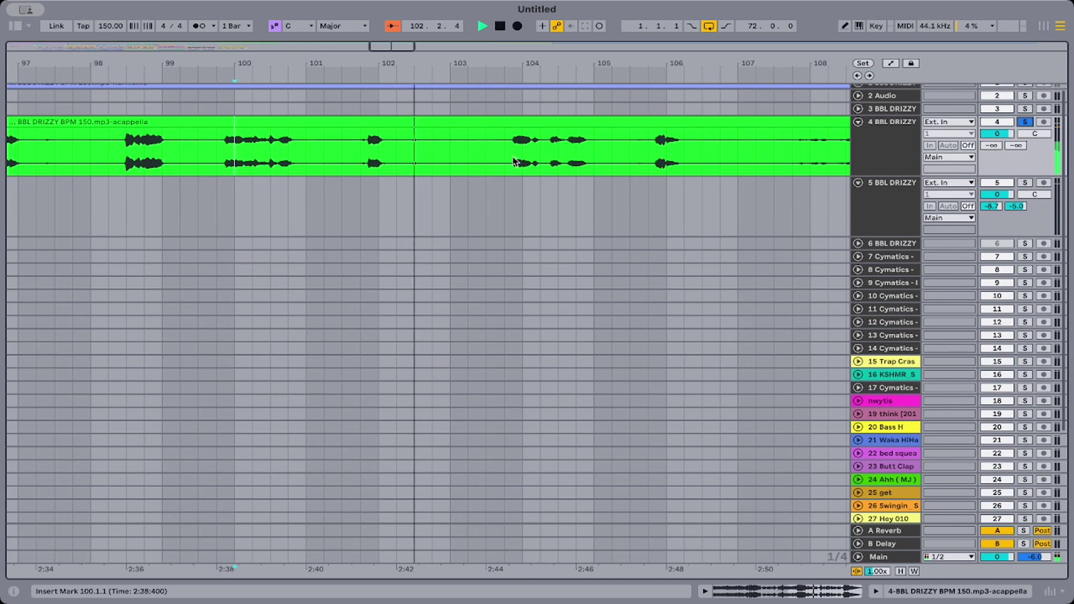
{"action": "scroll", "coordinate": [513, 161], "scroll_direction": "right", "scroll_amount": 6}
{"action": "scroll", "coordinate": [514, 161], "scroll_direction": "up", "scroll_amount": 1}
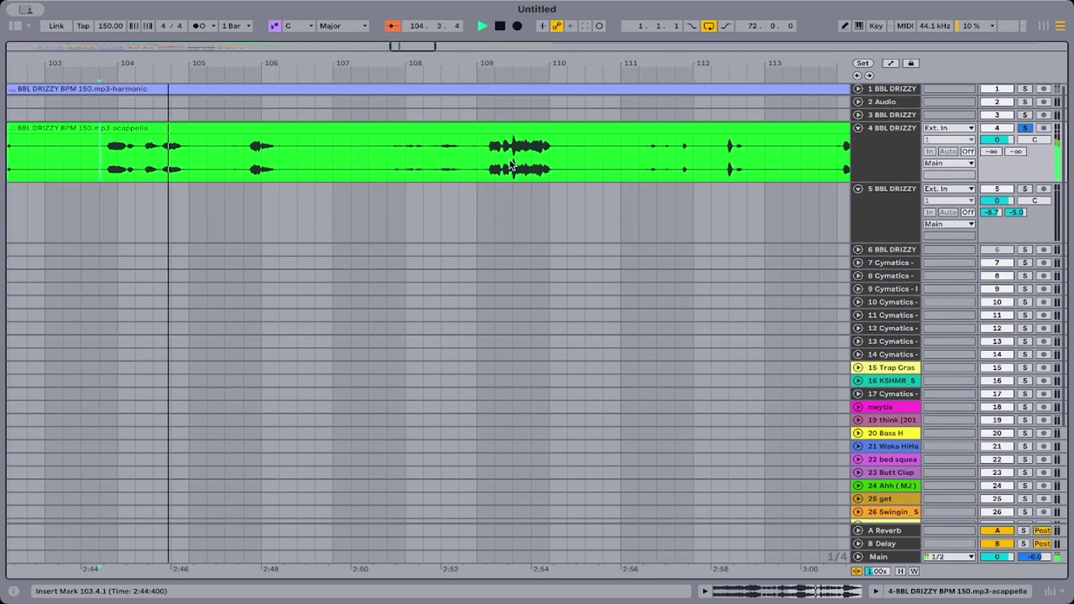
{"action": "key", "text": "space"}
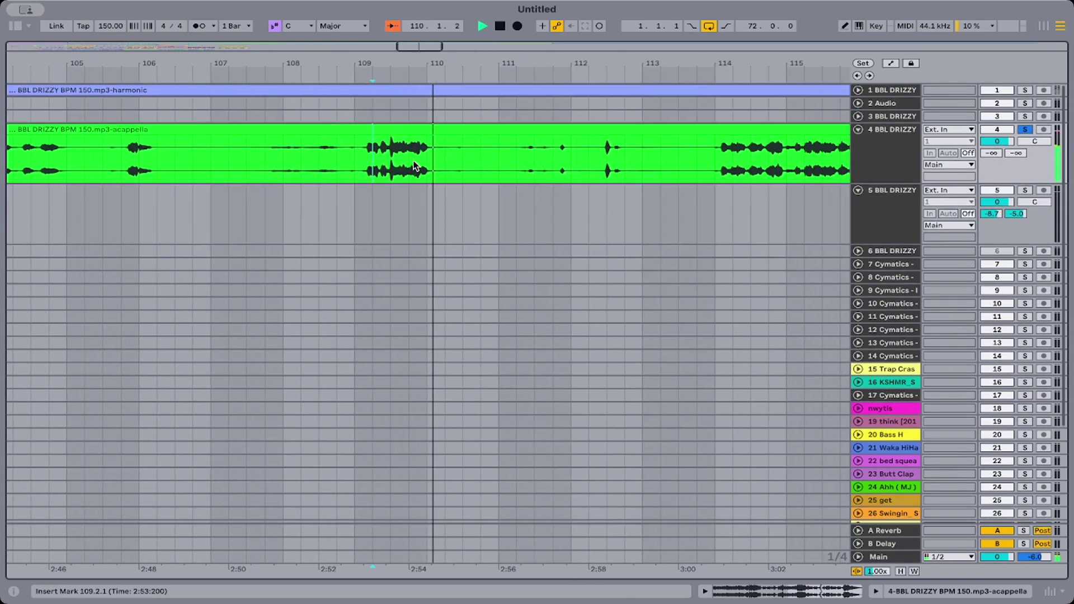
{"action": "scroll", "coordinate": [558, 168], "scroll_direction": "right", "scroll_amount": 3}
{"action": "scroll", "coordinate": [532, 162], "scroll_direction": "down", "scroll_amount": 1}
{"action": "scroll", "coordinate": [526, 161], "scroll_direction": "right", "scroll_amount": 3}
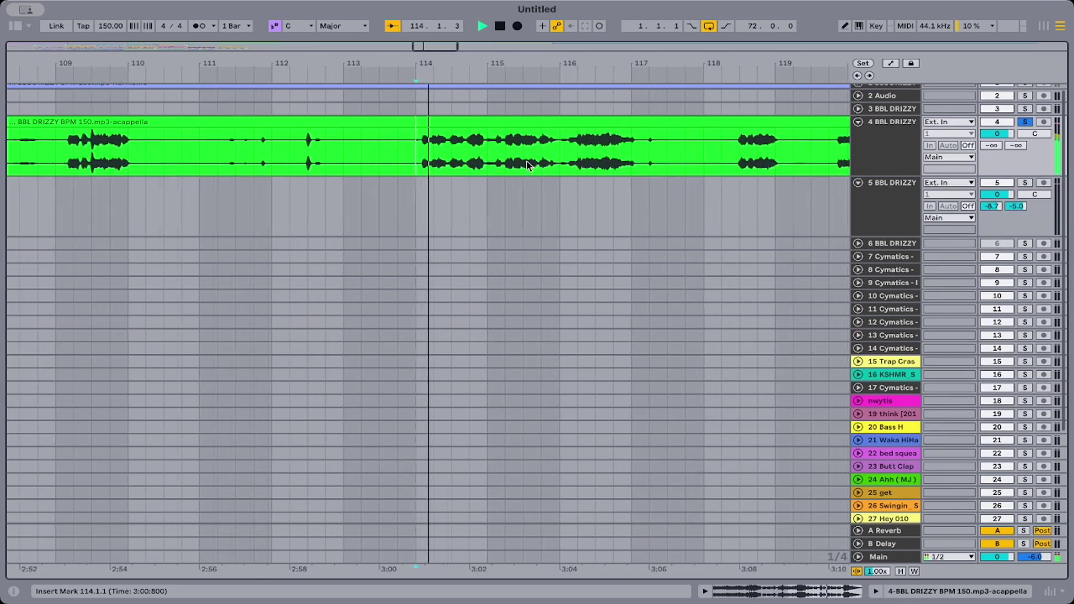
{"action": "scroll", "coordinate": [526, 161], "scroll_direction": "up", "scroll_amount": 1}
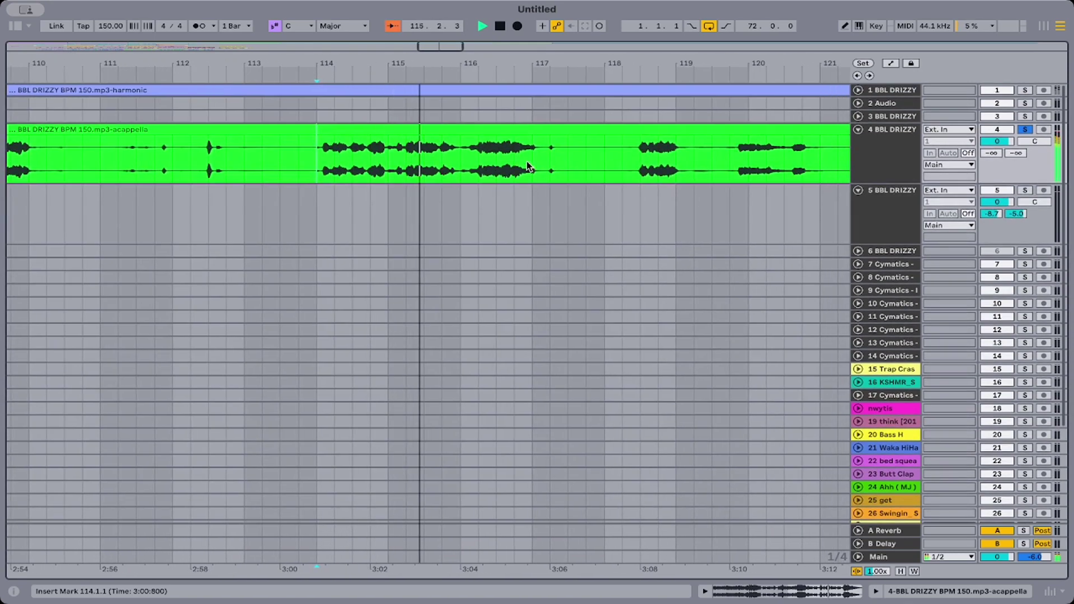
{"action": "scroll", "coordinate": [526, 160], "scroll_direction": "right", "scroll_amount": 2}
{"action": "scroll", "coordinate": [526, 165], "scroll_direction": "right", "scroll_amount": 1}
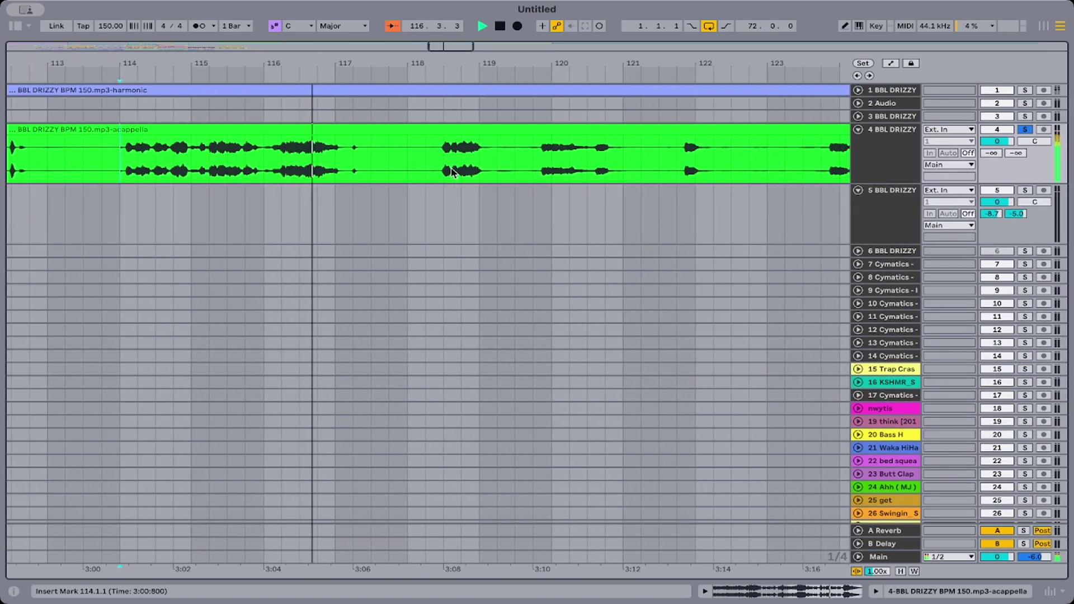
Audition the soloed acappella's phrases from bar 118 to bar 141, skipping from one to the next.
{"action": "key", "text": "space"}
{"action": "key", "text": "space"}
{"action": "scroll", "coordinate": [441, 170], "scroll_direction": "right", "scroll_amount": 1}
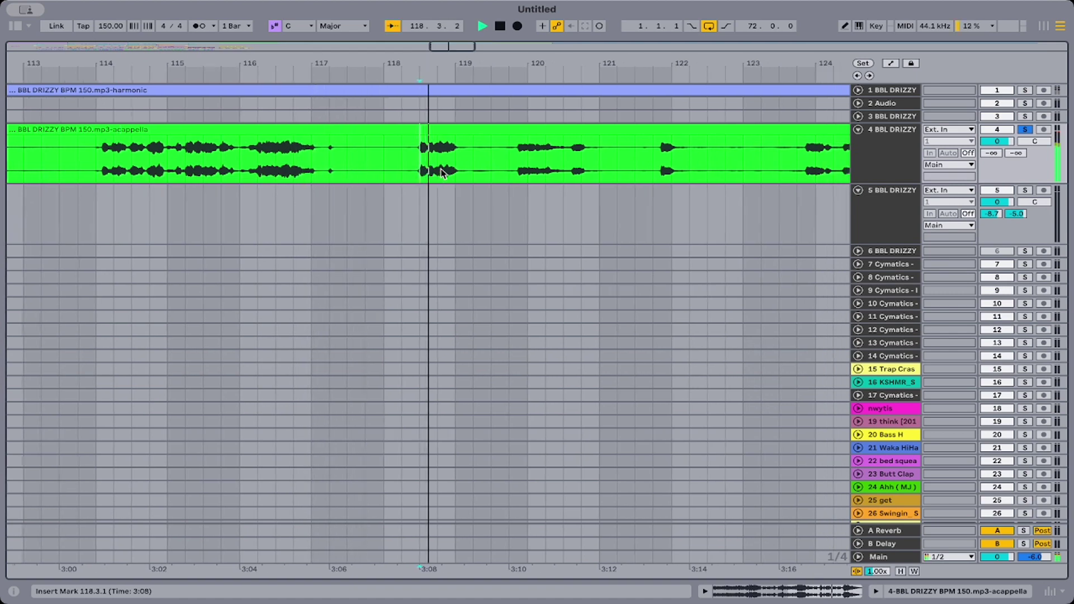
{"action": "scroll", "coordinate": [441, 169], "scroll_direction": "down", "scroll_amount": 1}
{"action": "key", "text": "space"}
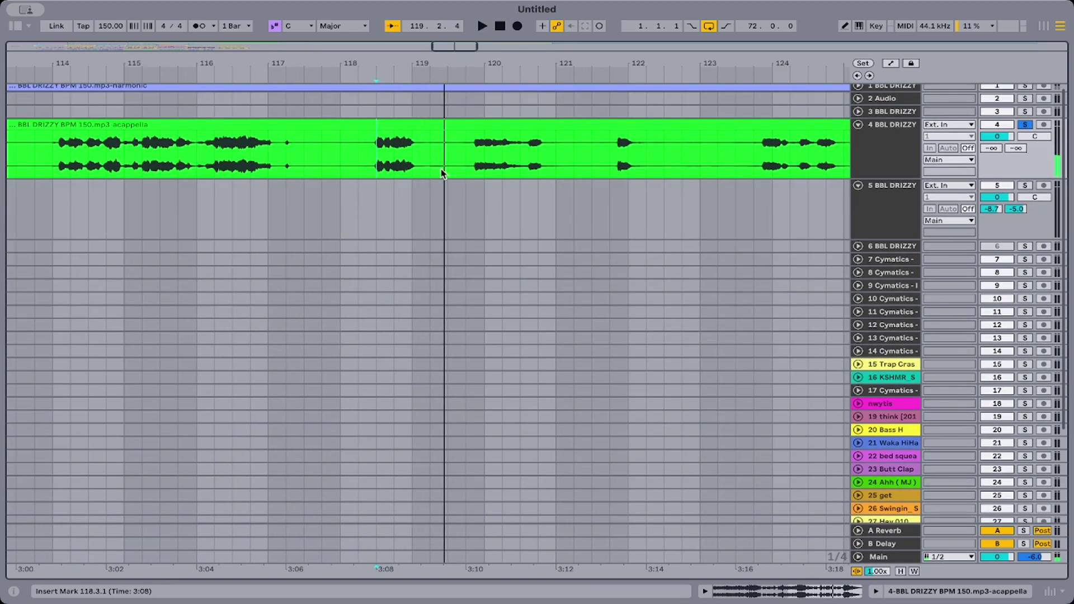
{"action": "left_click", "coordinate": [472, 161]}
{"action": "key", "text": "space"}
{"action": "scroll", "coordinate": [472, 161], "scroll_direction": "right", "scroll_amount": 2}
{"action": "scroll", "coordinate": [473, 166], "scroll_direction": "right", "scroll_amount": 2}
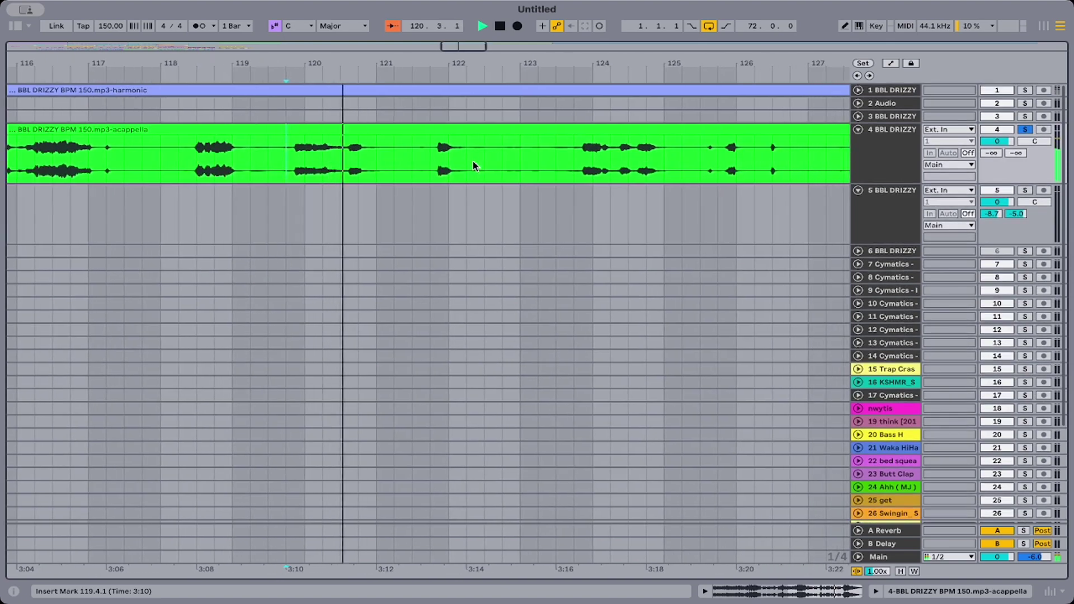
{"action": "key", "text": "space"}
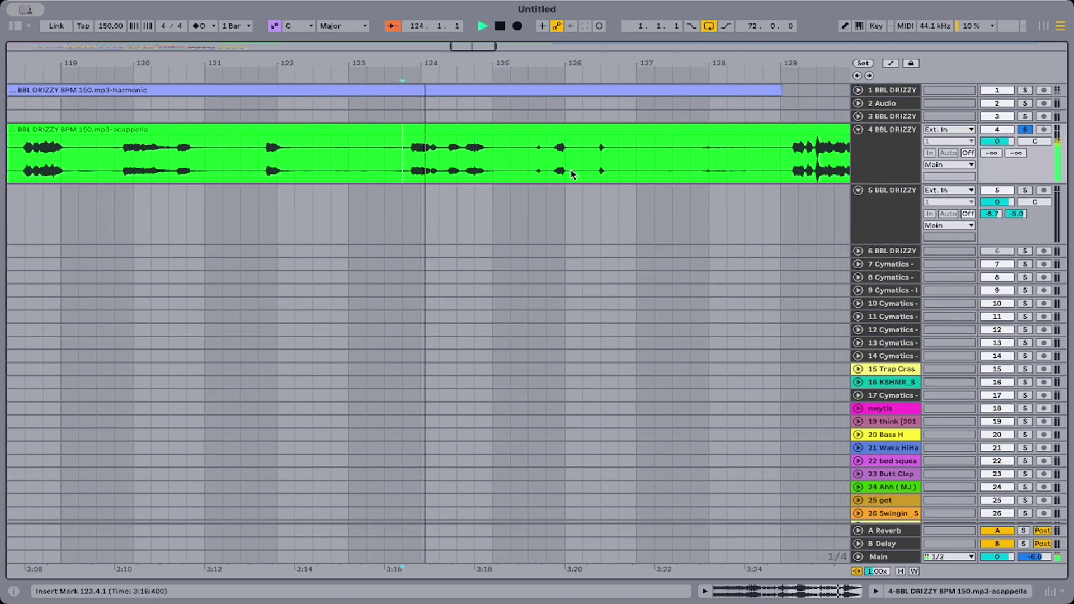
{"action": "scroll", "coordinate": [616, 171], "scroll_direction": "right", "scroll_amount": 10}
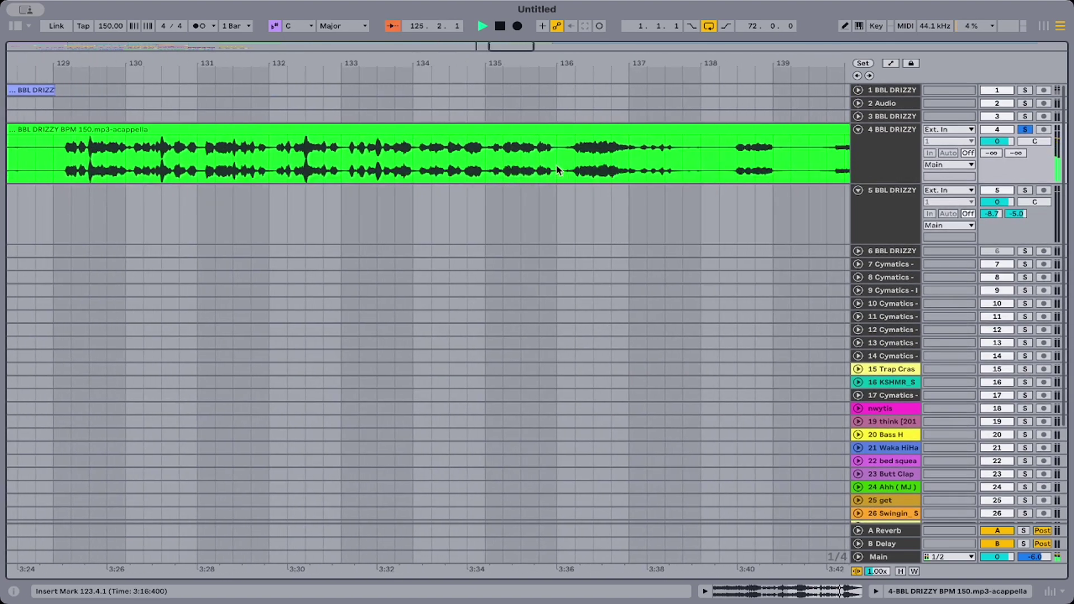
{"action": "left_click", "coordinate": [572, 169]}
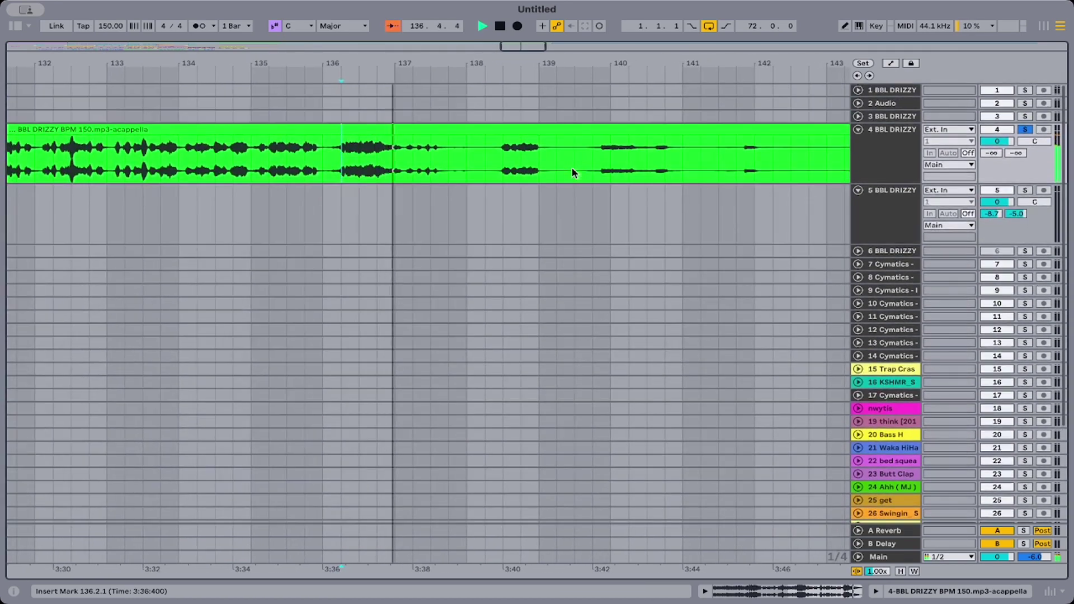
{"action": "key", "text": "space"}
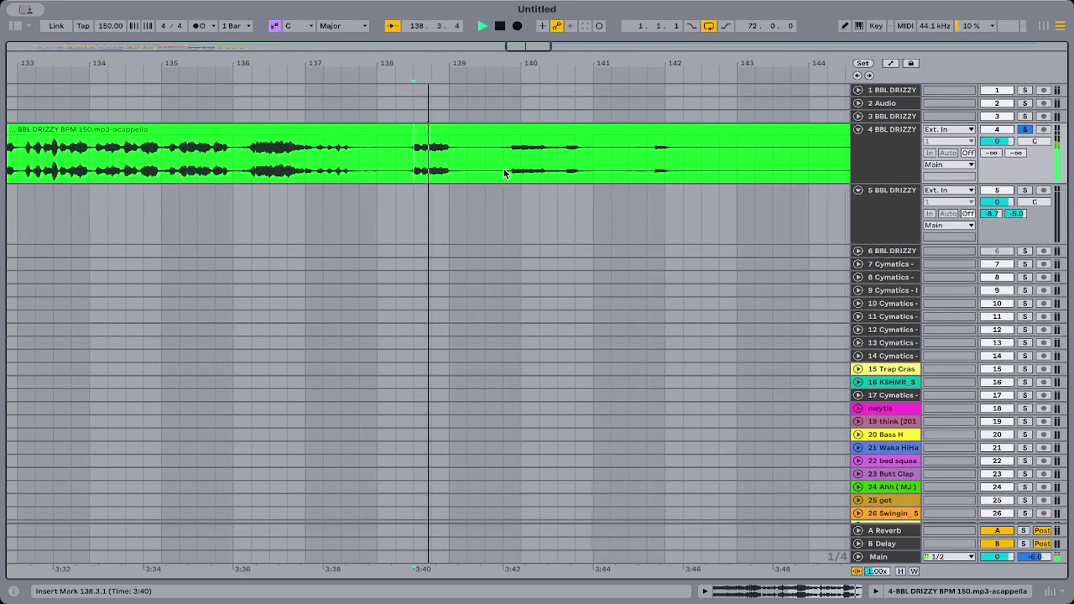
{"action": "left_click", "coordinate": [451, 169]}
{"action": "scroll", "coordinate": [448, 170], "scroll_direction": "left", "scroll_amount": 10}
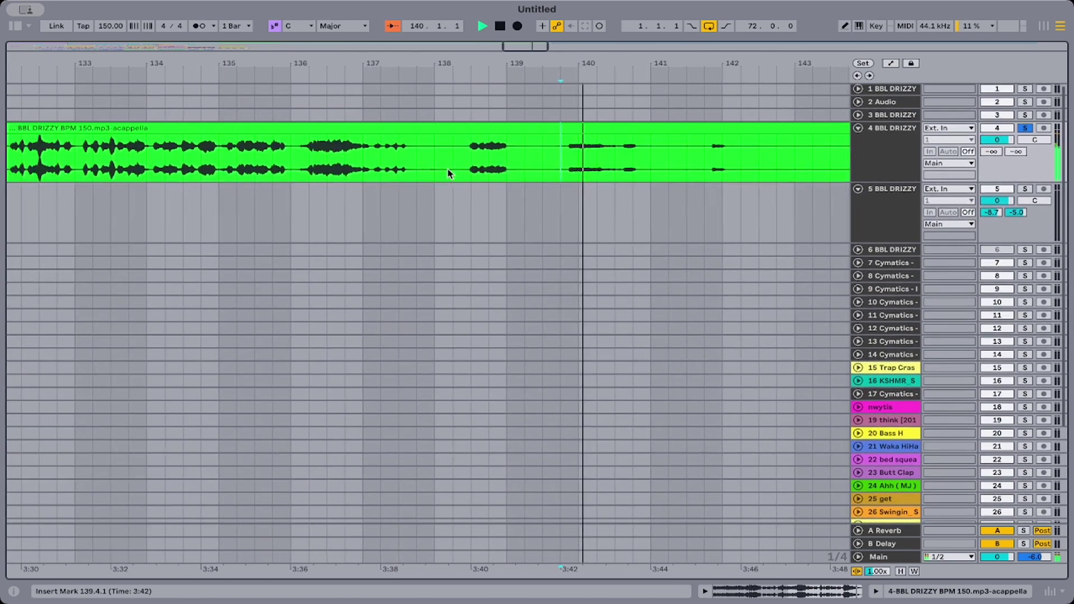
{"action": "scroll", "coordinate": [444, 173], "scroll_direction": "left", "scroll_amount": 2}
{"action": "key", "text": "space"}
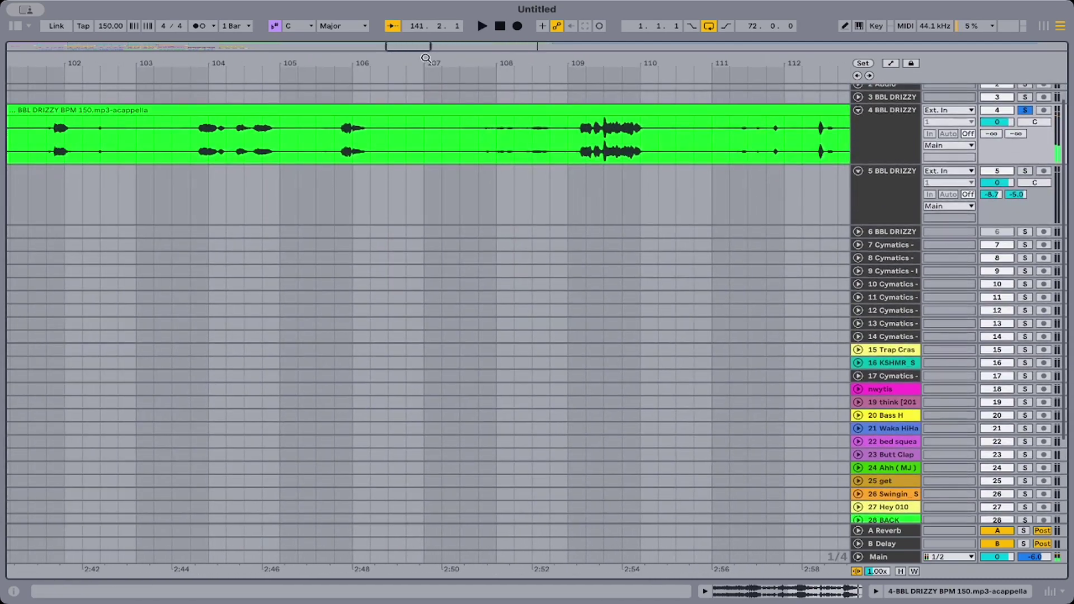
Return to the earlier part of the soloed acappella and audition it from bars 77 and 88.
{"action": "left_click_drag", "start_coordinate": [416, 57], "coordinate": [416, 9]}
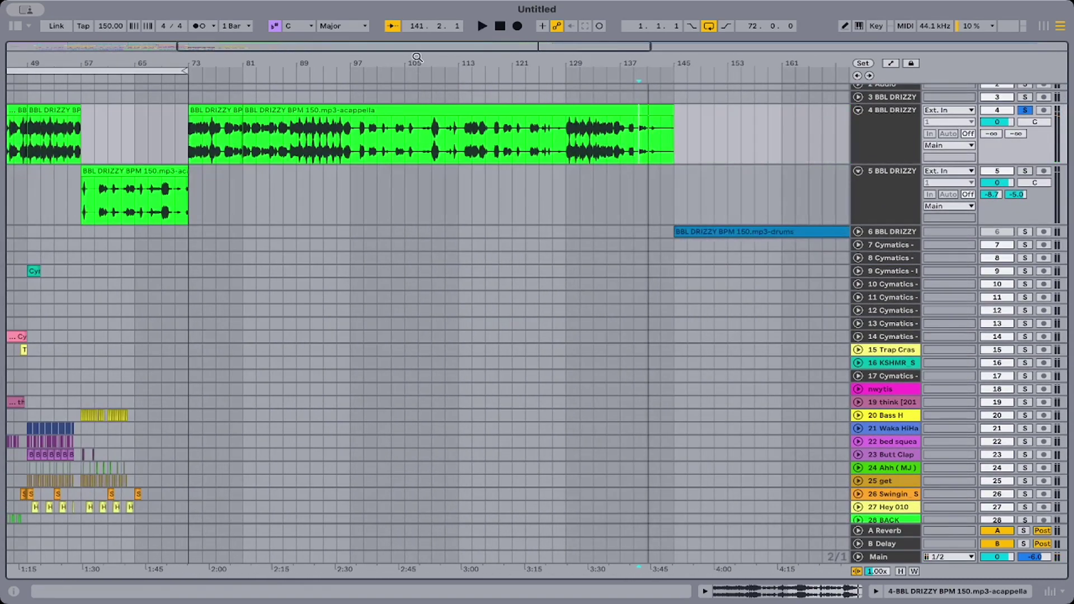
{"action": "left_click", "coordinate": [214, 151]}
{"action": "scroll", "coordinate": [218, 153], "scroll_direction": "left", "scroll_amount": 10}
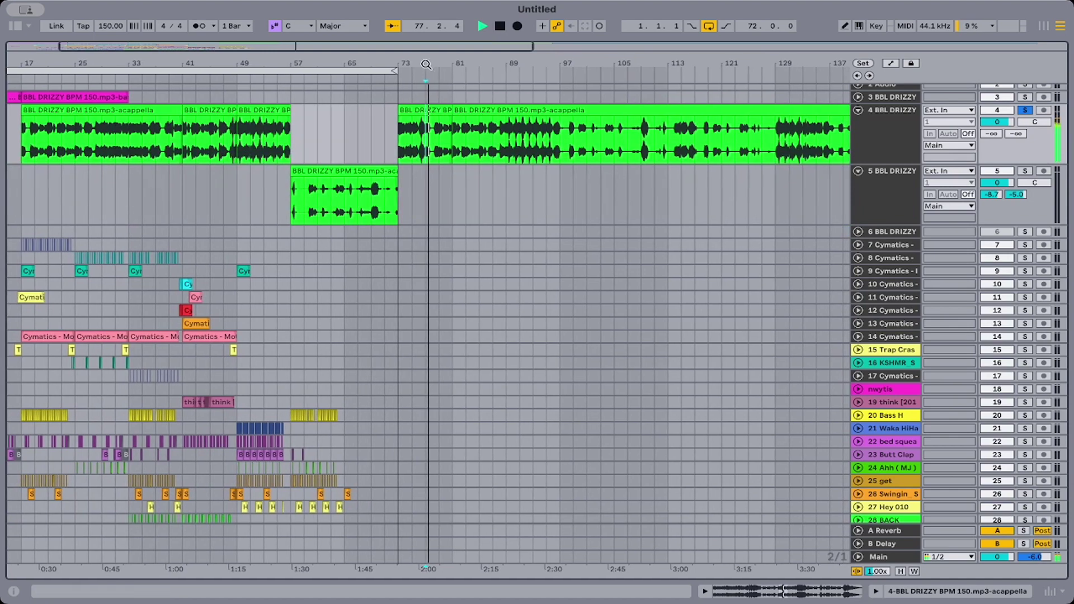
{"action": "left_click_drag", "start_coordinate": [401, 63], "coordinate": [277, 121]}
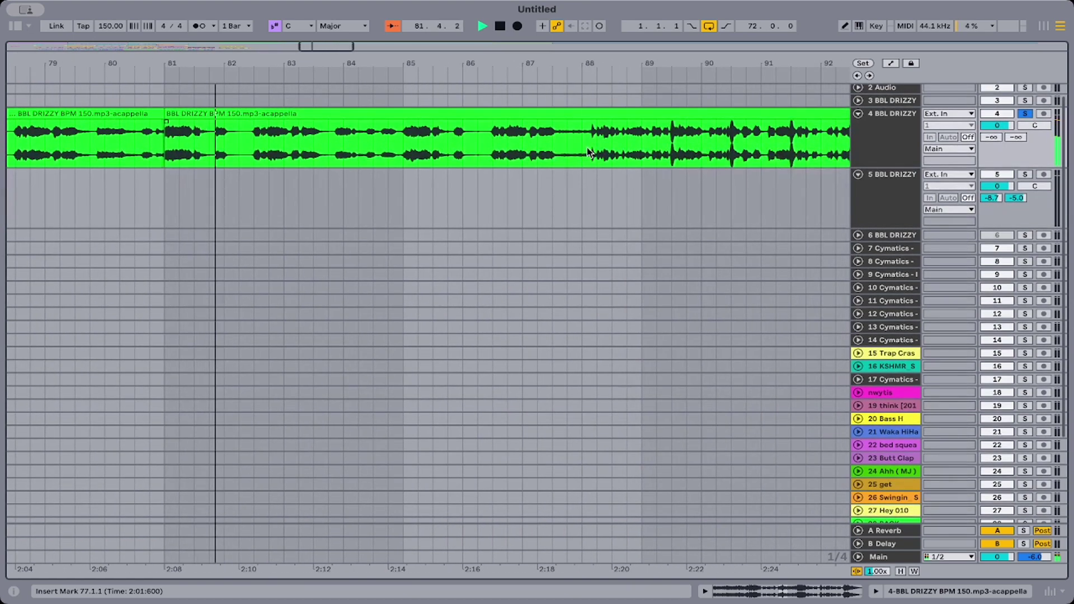
{"action": "left_click", "coordinate": [587, 152]}
{"action": "key", "text": "space"}
{"action": "key", "text": "space"}
{"action": "scroll", "coordinate": [587, 152], "scroll_direction": "up", "scroll_amount": 1}
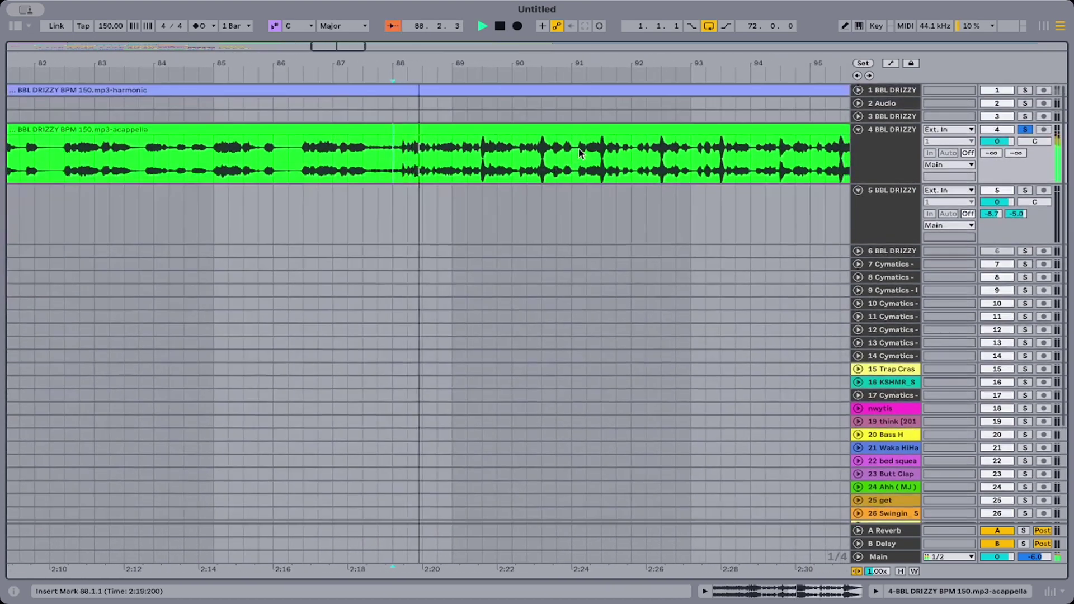
Split the acappella clip on track 4 at bars 88 and 89 to isolate a one-bar phrase.
{"action": "key", "text": "space"}
{"action": "left_click_drag", "start_coordinate": [432, 63], "coordinate": [384, 163]}
{"action": "key", "text": "ctrl+e"}
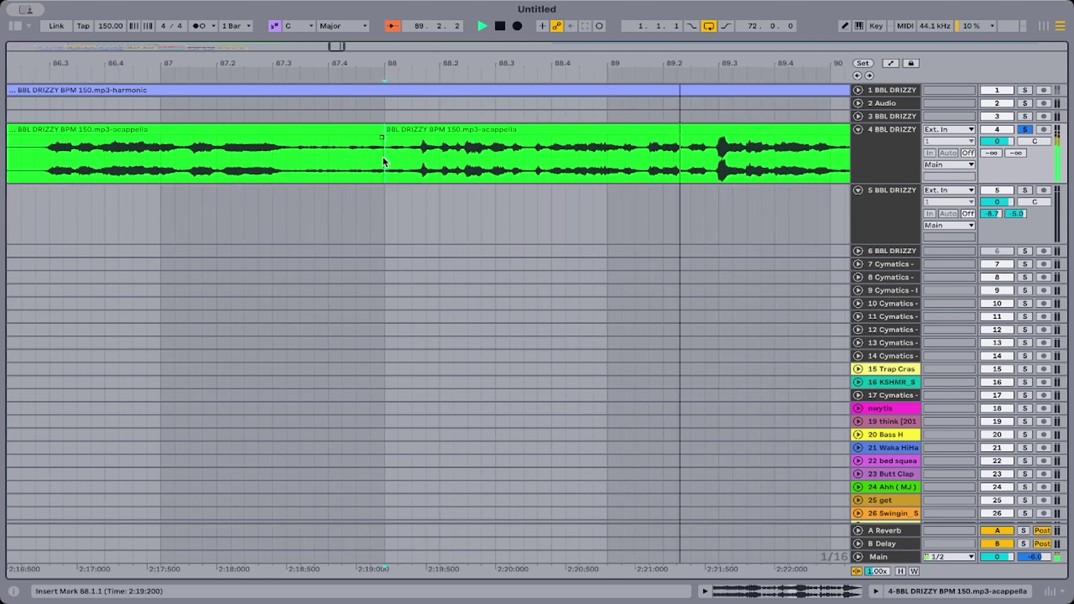
{"action": "left_click", "coordinate": [600, 159]}
{"action": "key", "text": "ctrl+e"}
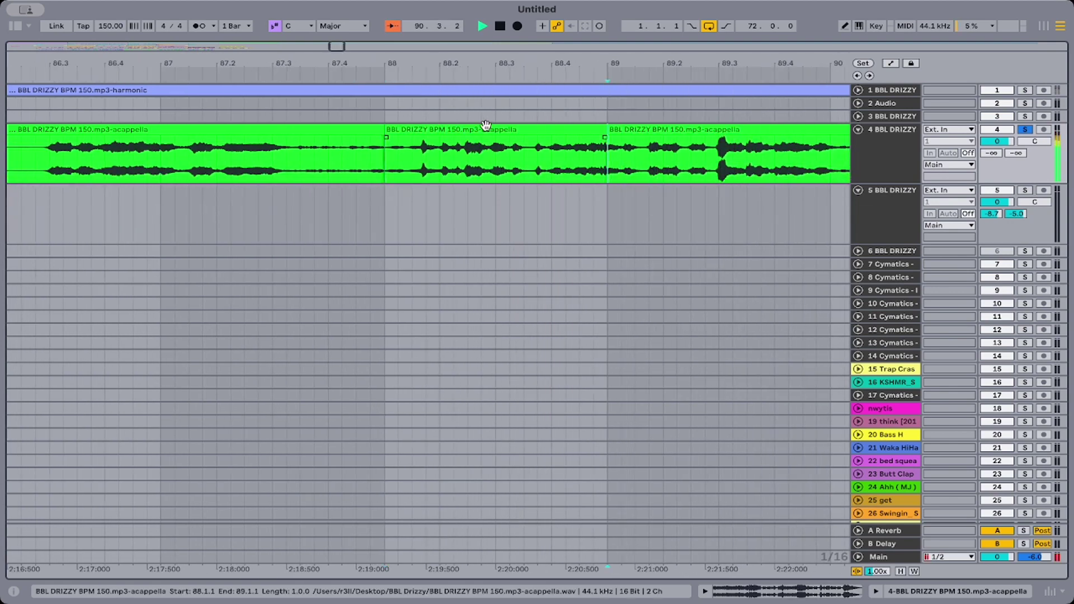
Audition the isolated one-bar acappella phrase from bar 88 several times.
{"action": "left_click", "coordinate": [464, 138]}
{"action": "key", "text": "space"}
{"action": "key", "text": "space"}
{"action": "left_click", "coordinate": [401, 129]}
{"action": "key", "text": "space"}
{"action": "key", "text": "space"}
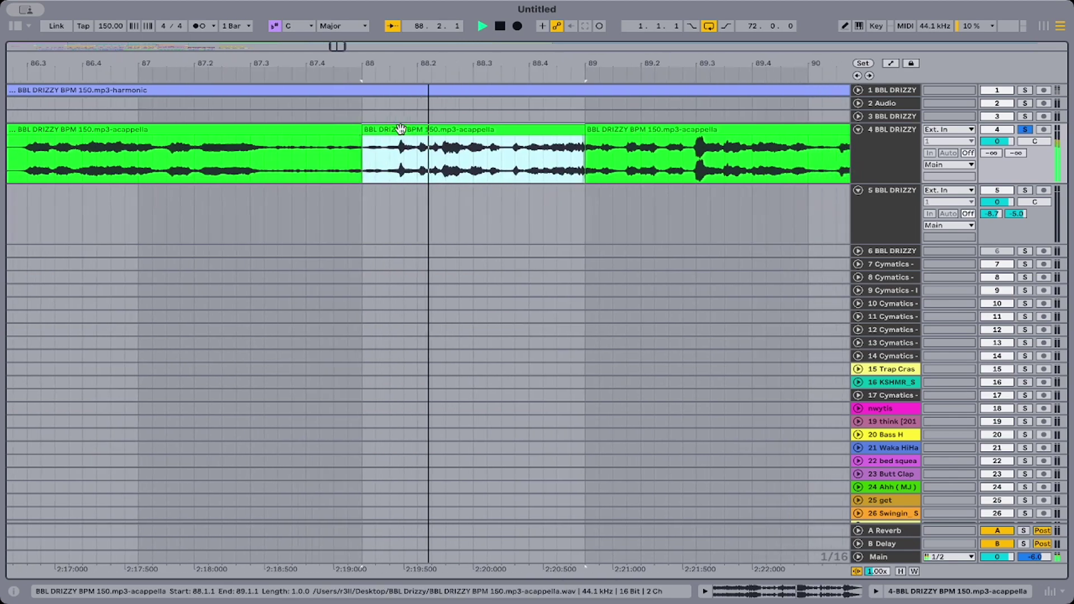
{"action": "scroll", "coordinate": [400, 130], "scroll_direction": "left", "scroll_amount": 10}
{"action": "key", "text": "space"}
{"action": "key", "text": "space"}
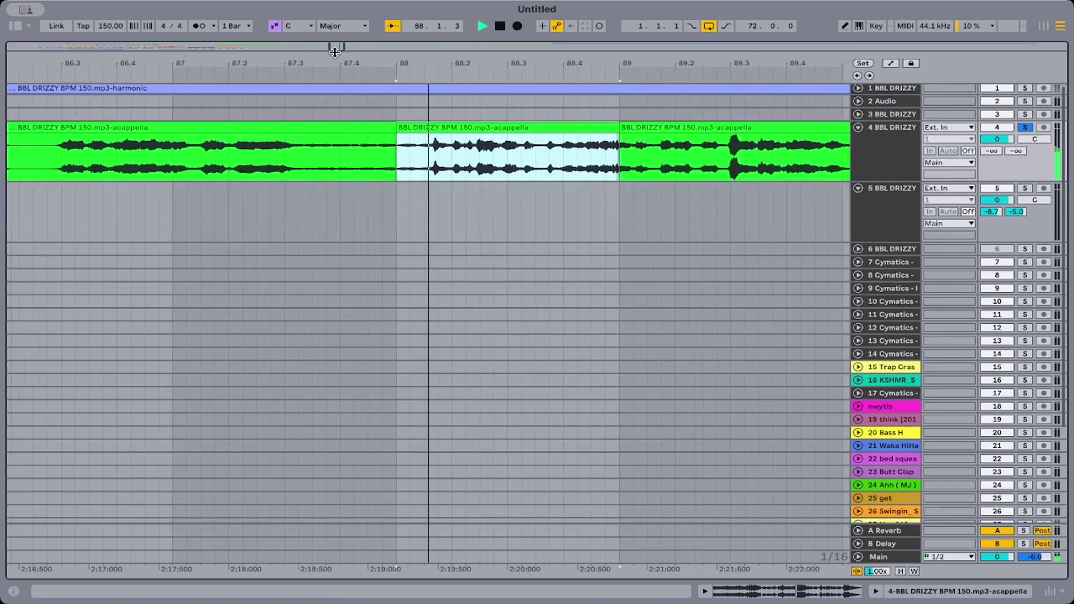
Unsolo track 4, try the one-bar acappella phrase at bar 1 against the full mix, and delete that copy.
{"action": "key", "text": "space"}
{"action": "key", "text": "w"}
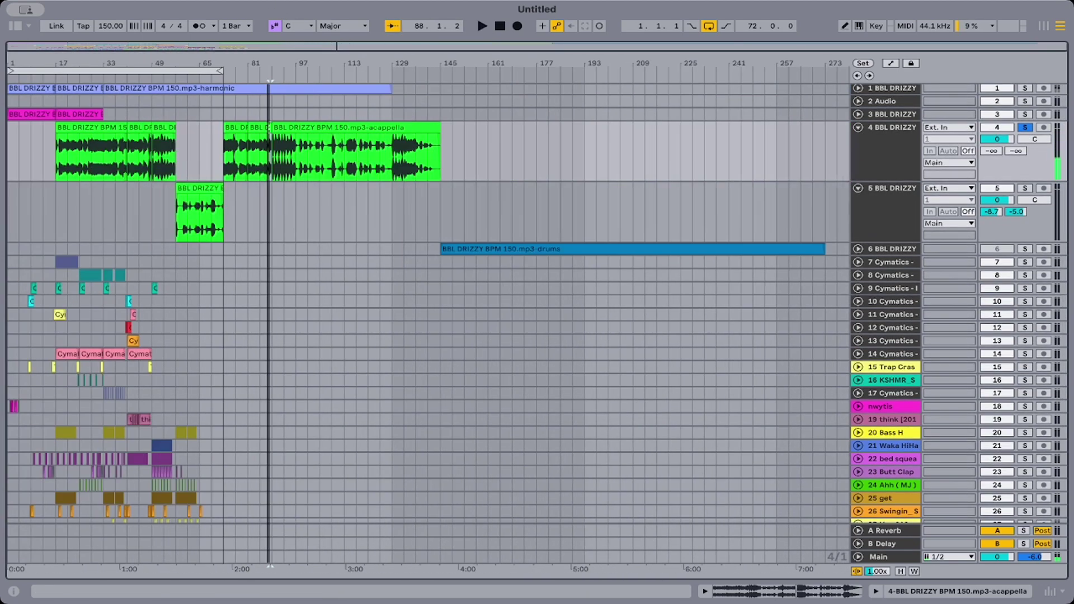
{"action": "left_click", "coordinate": [14, 166]}
{"action": "key", "text": "space"}
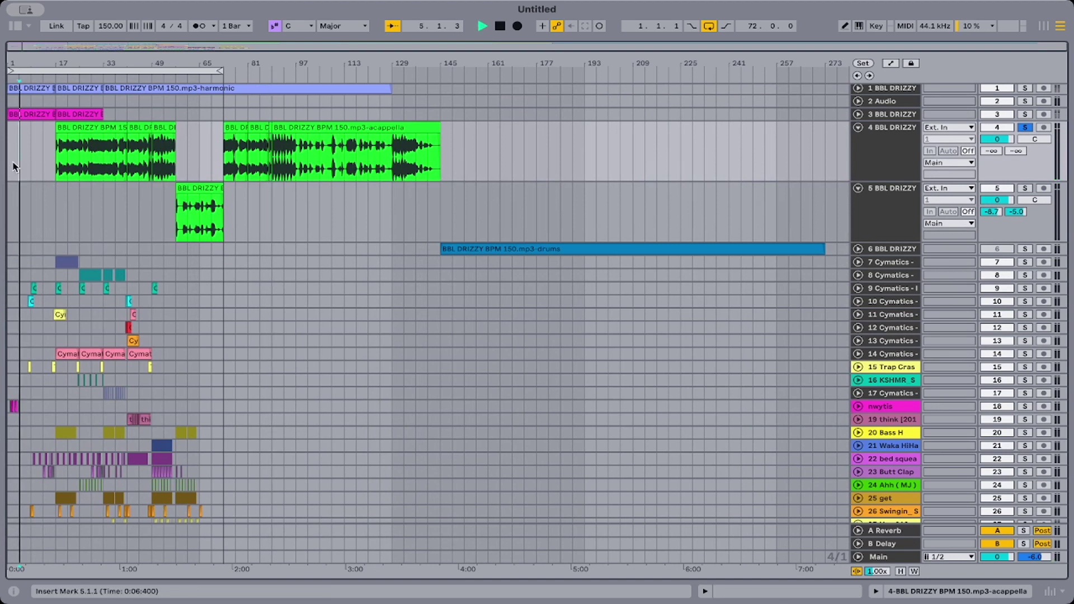
{"action": "left_click", "coordinate": [1026, 128]}
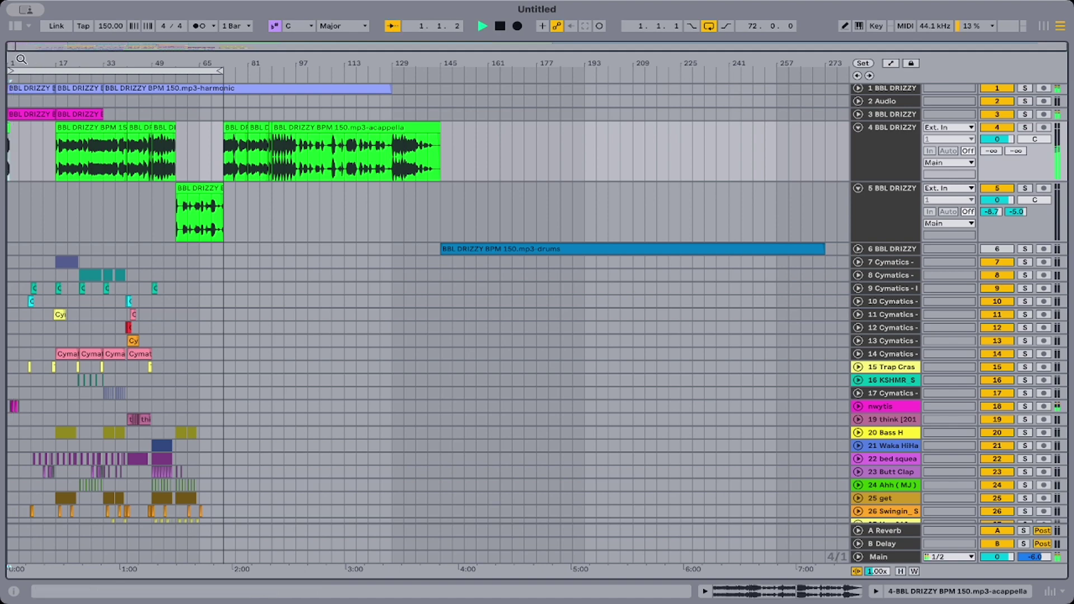
{"action": "left_click_drag", "start_coordinate": [21, 60], "coordinate": [21, 190]}
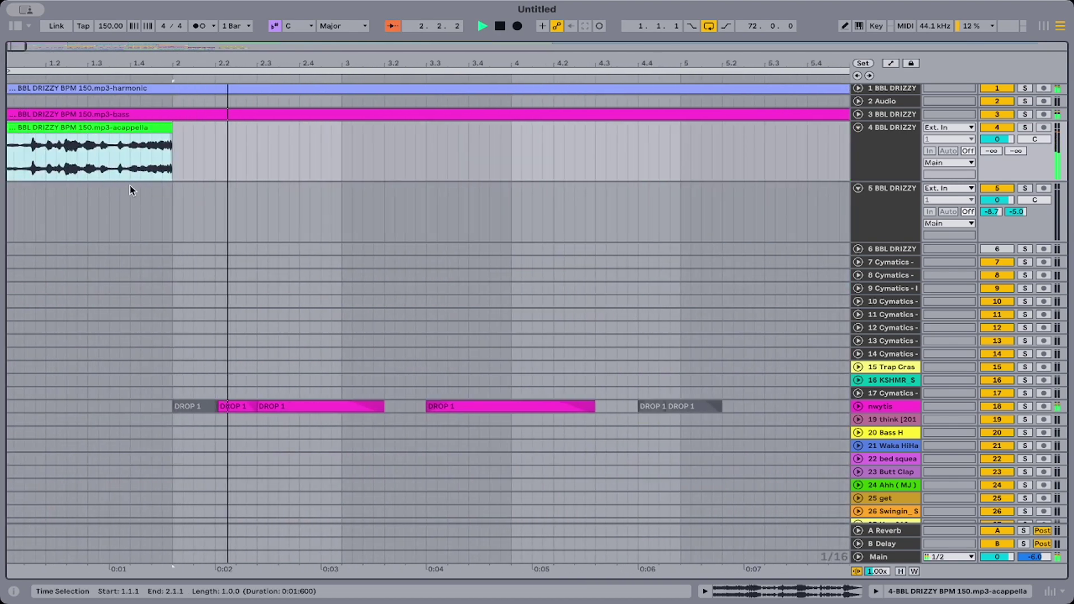
{"action": "key", "text": "Delete"}
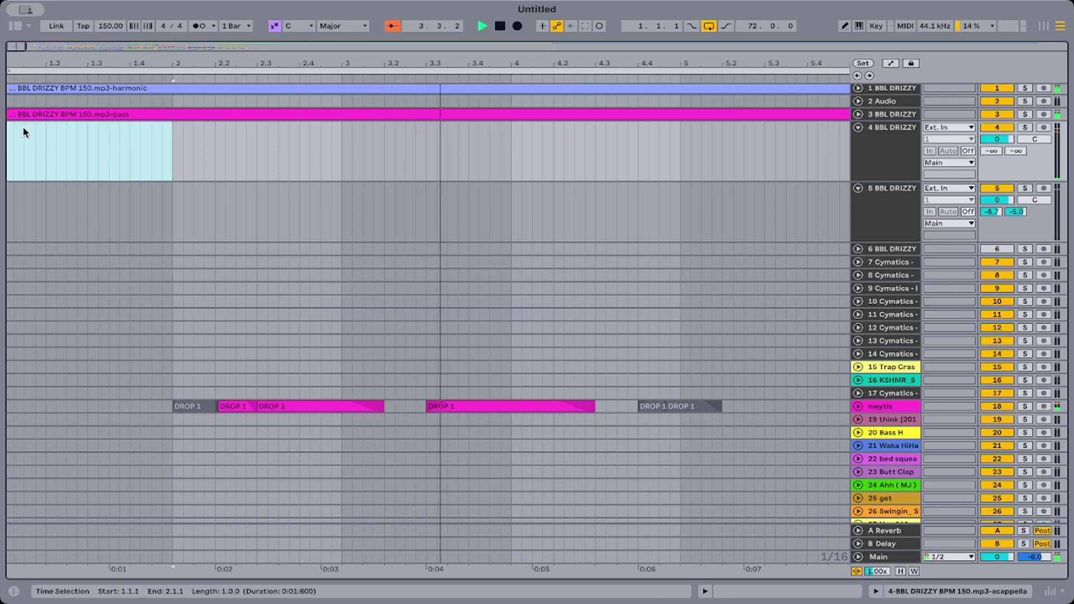
Paste a half-bar acappella clip at bar 9 on track 4, audition it, and set the track's Delay send to -12.0.
{"action": "left_click_drag", "start_coordinate": [232, 66], "coordinate": [231, 11]}
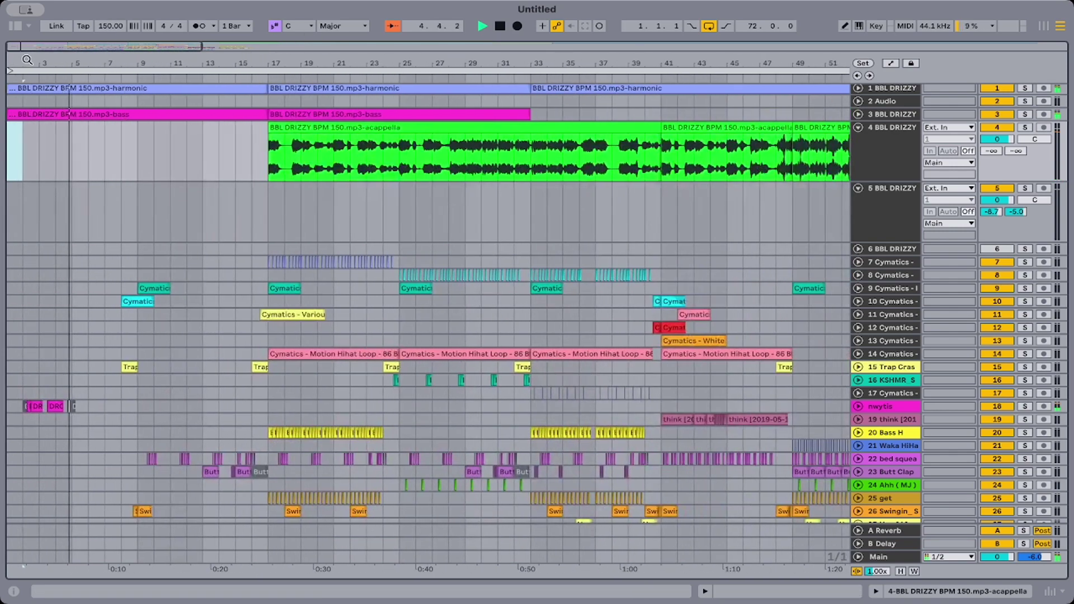
{"action": "left_click_drag", "start_coordinate": [284, 63], "coordinate": [451, 62]}
{"action": "left_click", "coordinate": [423, 159]}
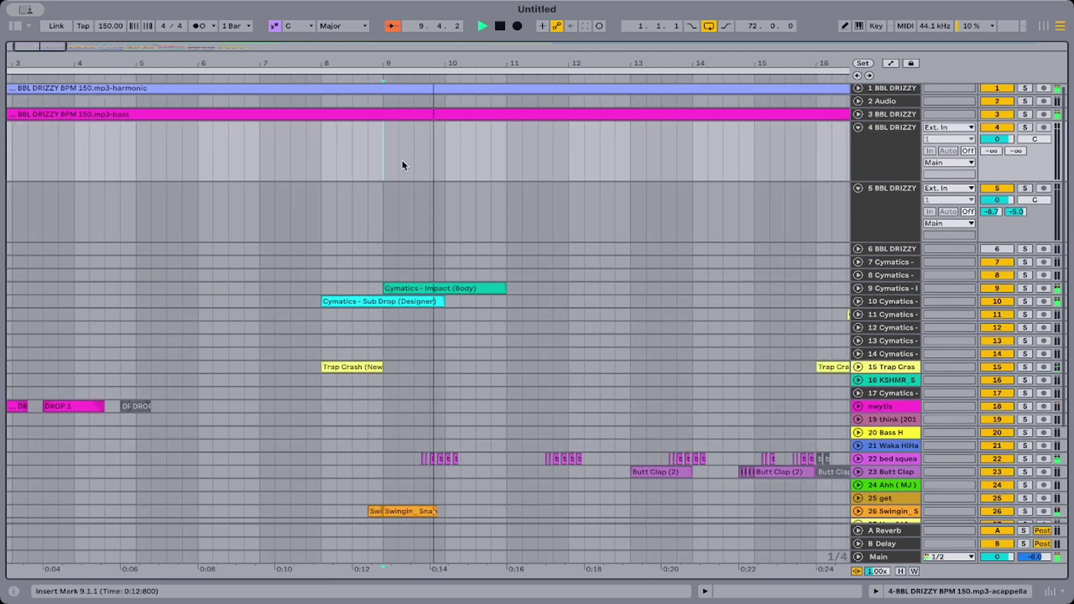
{"action": "key", "text": "super+v"}
{"action": "key", "text": "space"}
{"action": "key", "text": "space"}
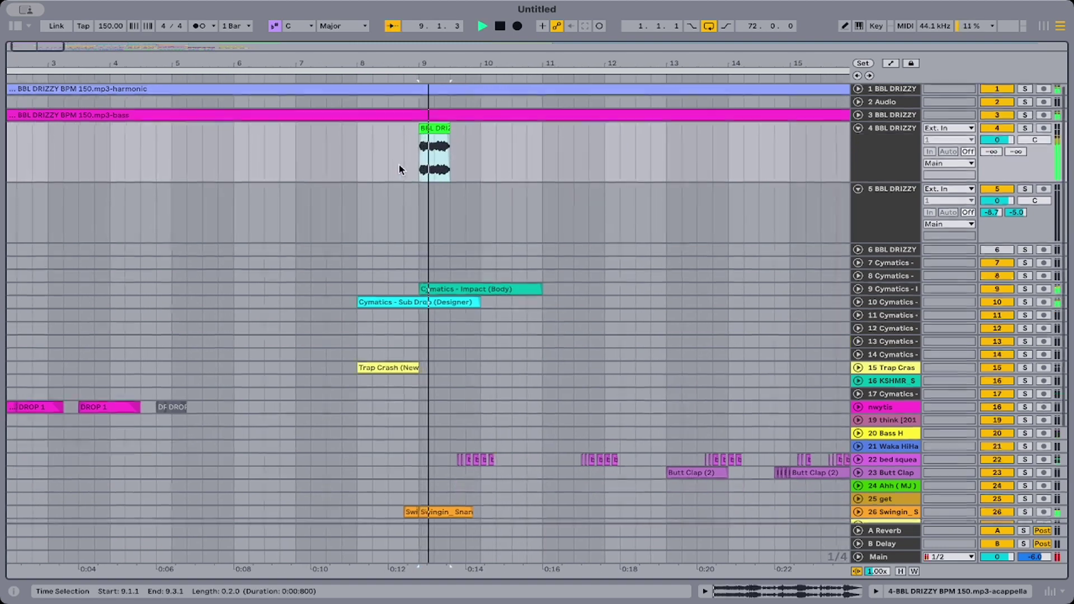
{"action": "scroll", "coordinate": [398, 164], "scroll_direction": "up", "scroll_amount": 1}
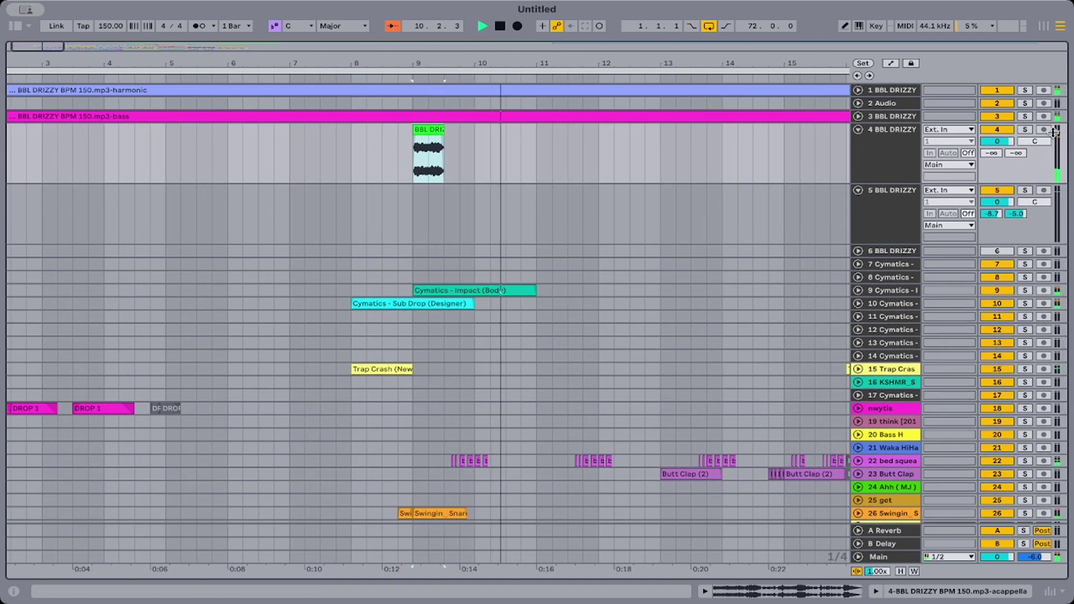
{"action": "left_click_drag", "start_coordinate": [1015, 156], "coordinate": [1016, 147]}
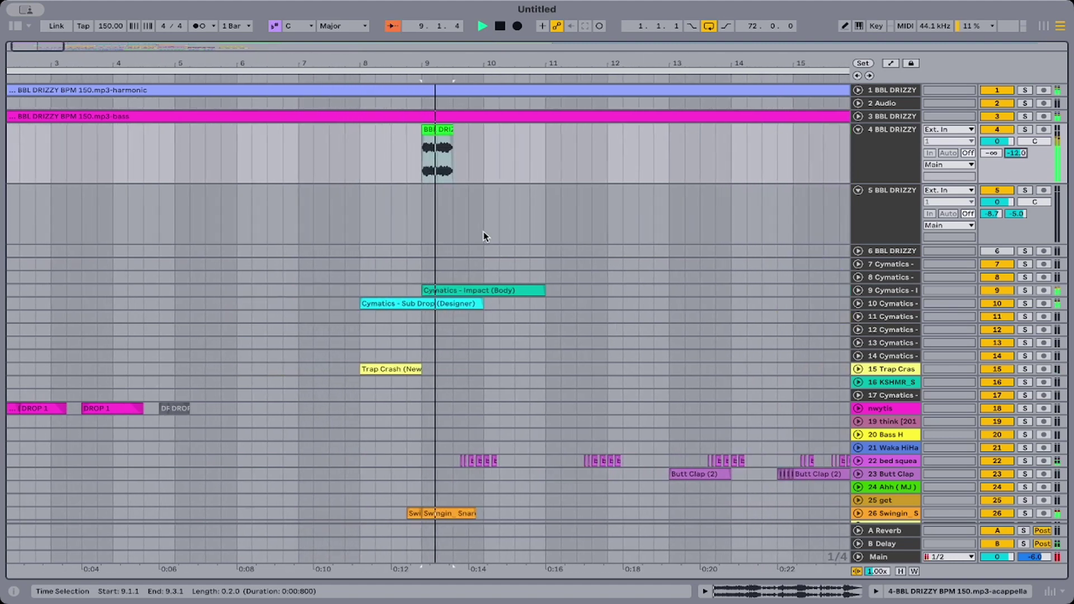
Split the acappella at bar 18, try a copy of the half-bar piece before it at bar 16, and undo the copy.
{"action": "left_click_drag", "start_coordinate": [435, 59], "coordinate": [284, 34]}
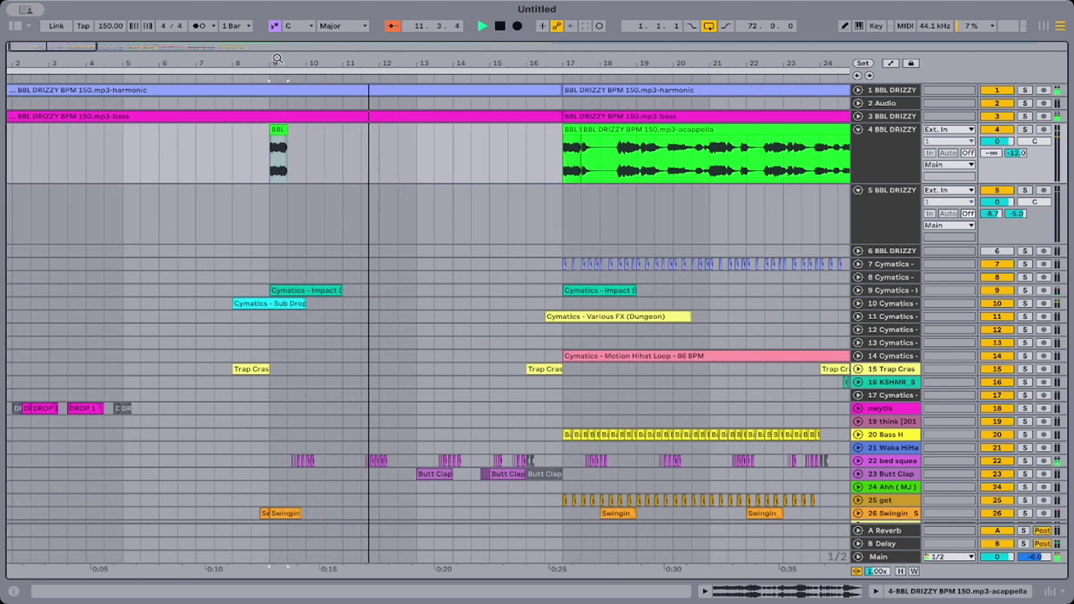
{"action": "left_click", "coordinate": [600, 158]}
{"action": "key", "text": "ctrl+e"}
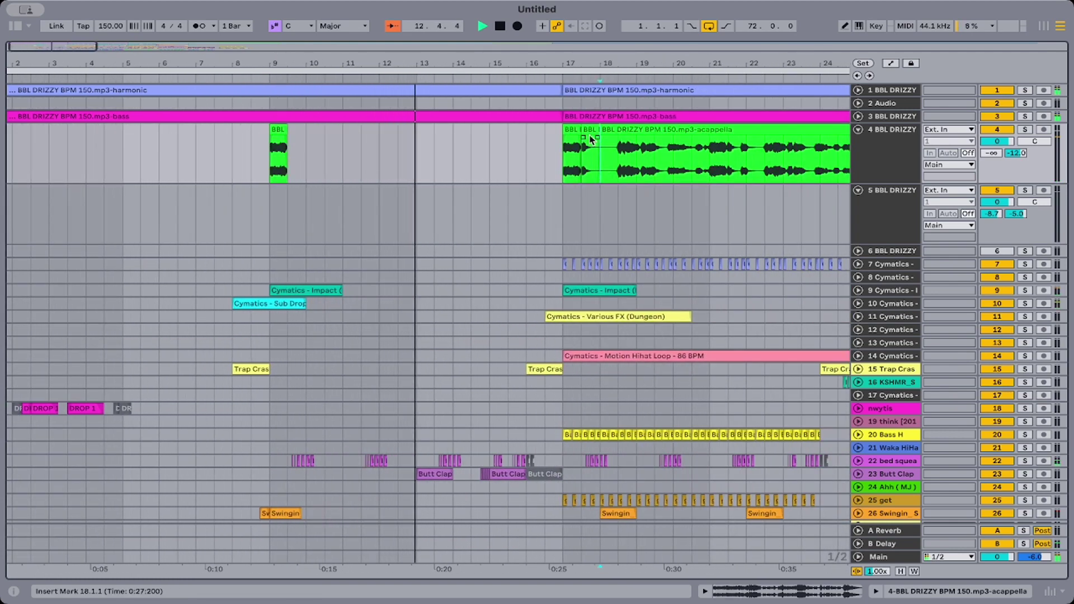
{"action": "left_click", "coordinate": [587, 132]}
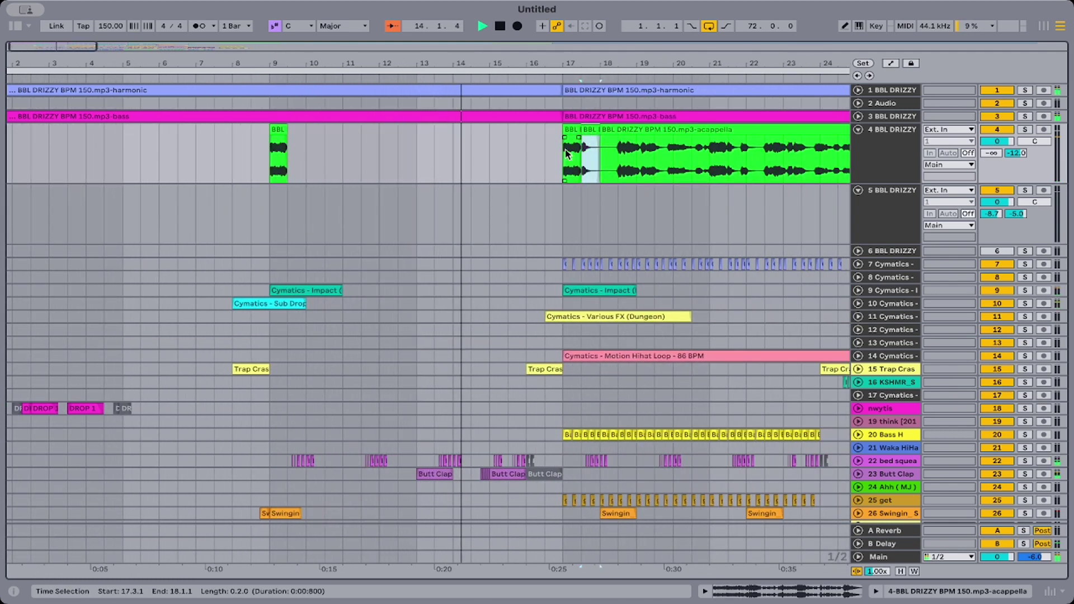
{"action": "left_click", "coordinate": [525, 162]}
{"action": "key", "text": "super+v"}
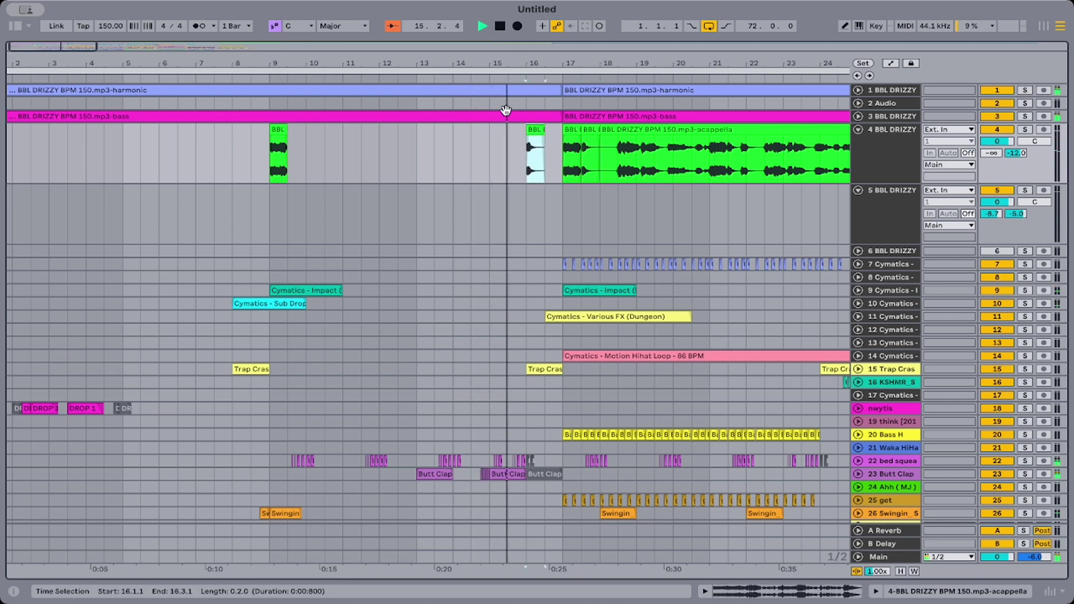
{"action": "scroll", "coordinate": [533, 199], "scroll_direction": "up", "scroll_amount": 5}
{"action": "scroll", "coordinate": [534, 199], "scroll_direction": "down", "scroll_amount": 3}
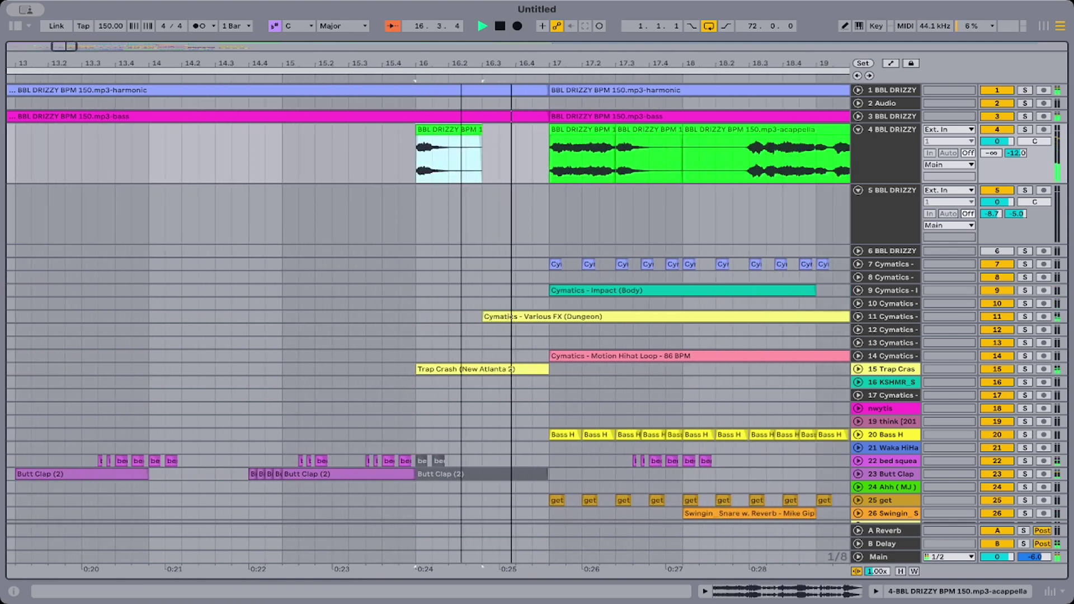
{"action": "key", "text": "super+z"}
Play through the following bars and split the track 4 acappella at bars 25, 30 and 33.
{"action": "scroll", "coordinate": [519, 200], "scroll_direction": "right", "scroll_amount": 3}
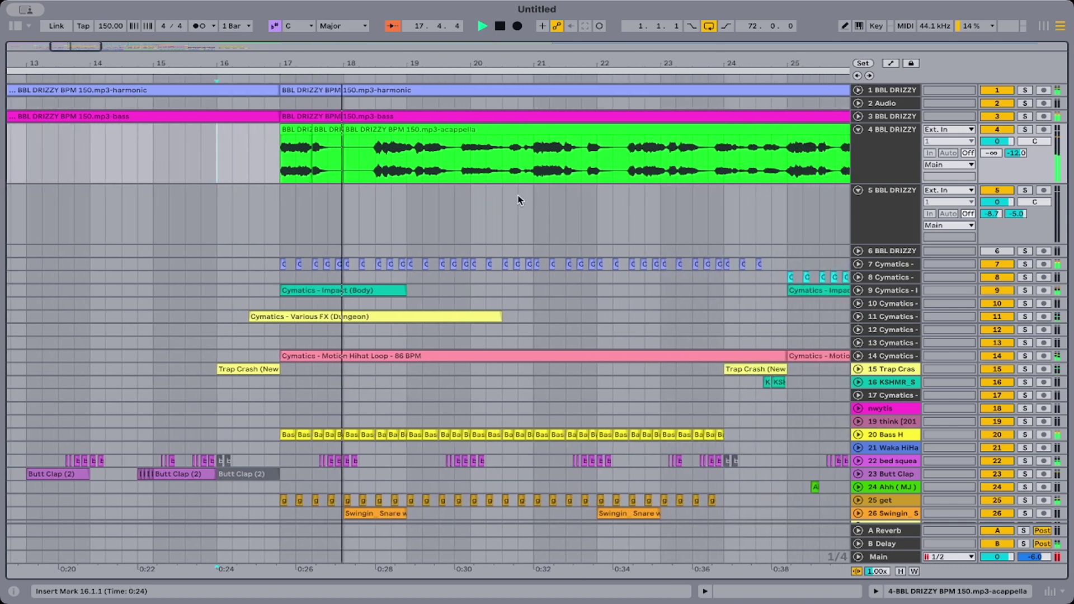
{"action": "left_click", "coordinate": [412, 171]}
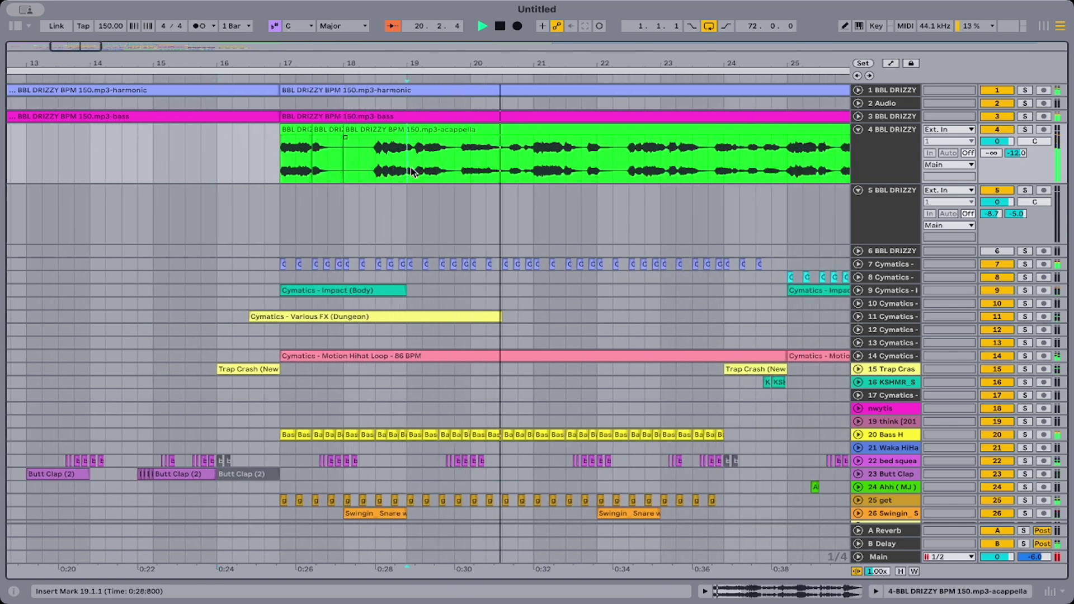
{"action": "scroll", "coordinate": [413, 171], "scroll_direction": "right", "scroll_amount": 3}
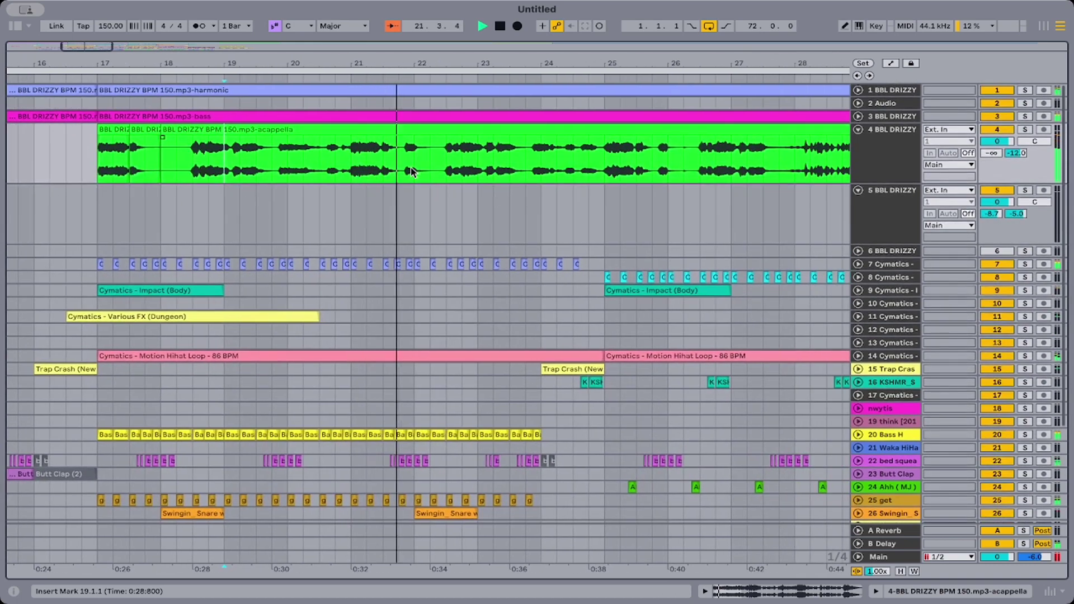
{"action": "scroll", "coordinate": [412, 172], "scroll_direction": "right", "scroll_amount": 2}
{"action": "scroll", "coordinate": [412, 171], "scroll_direction": "right", "scroll_amount": 3}
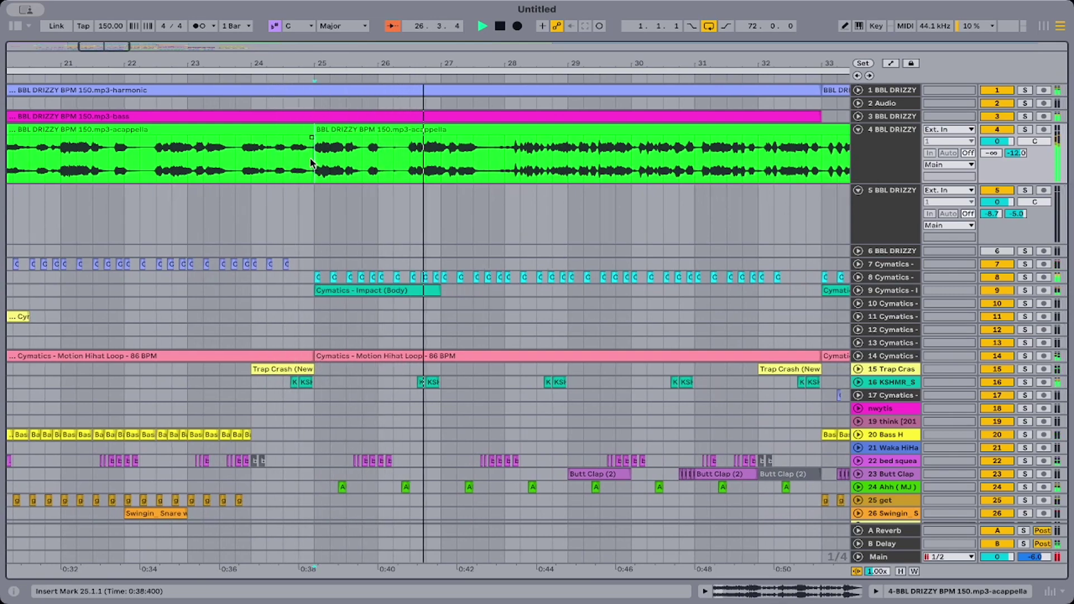
{"action": "scroll", "coordinate": [311, 163], "scroll_direction": "right", "scroll_amount": 3}
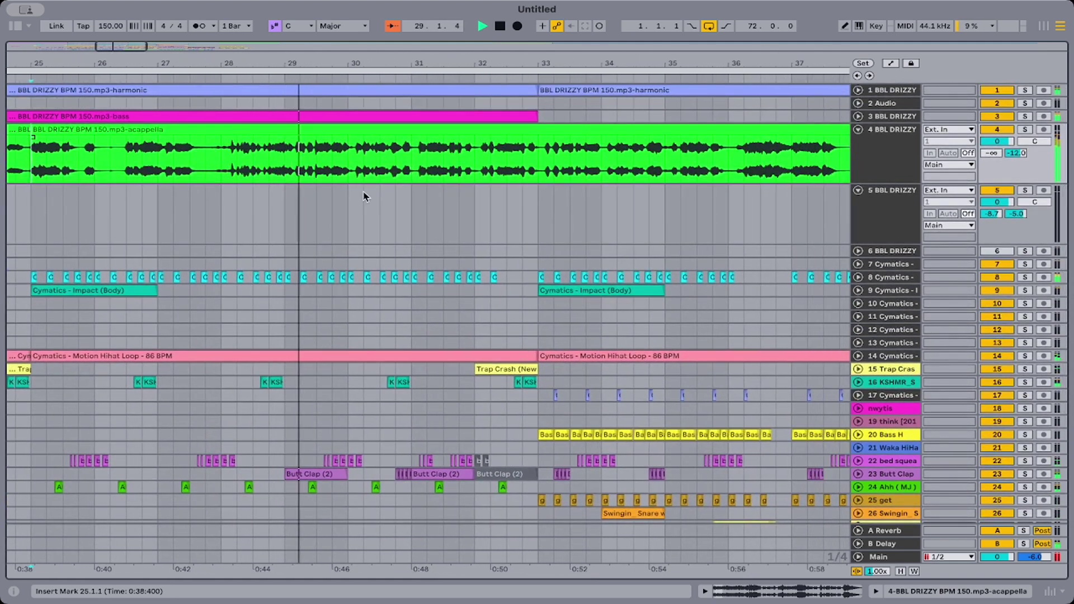
{"action": "left_click", "coordinate": [351, 162]}
{"action": "key", "text": "ctrl+e"}
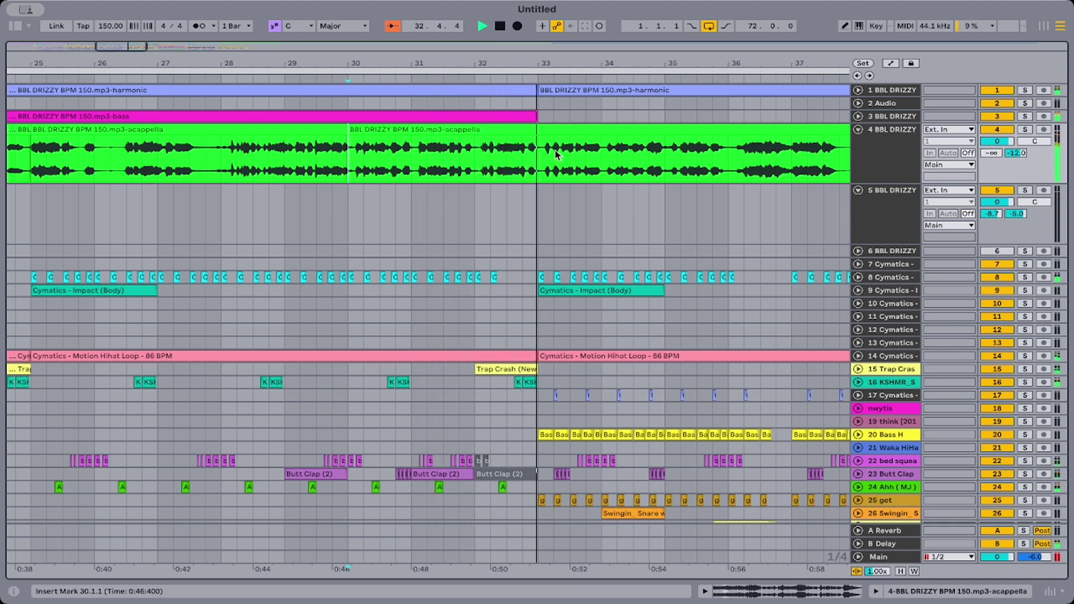
{"action": "key", "text": "ctrl+e"}
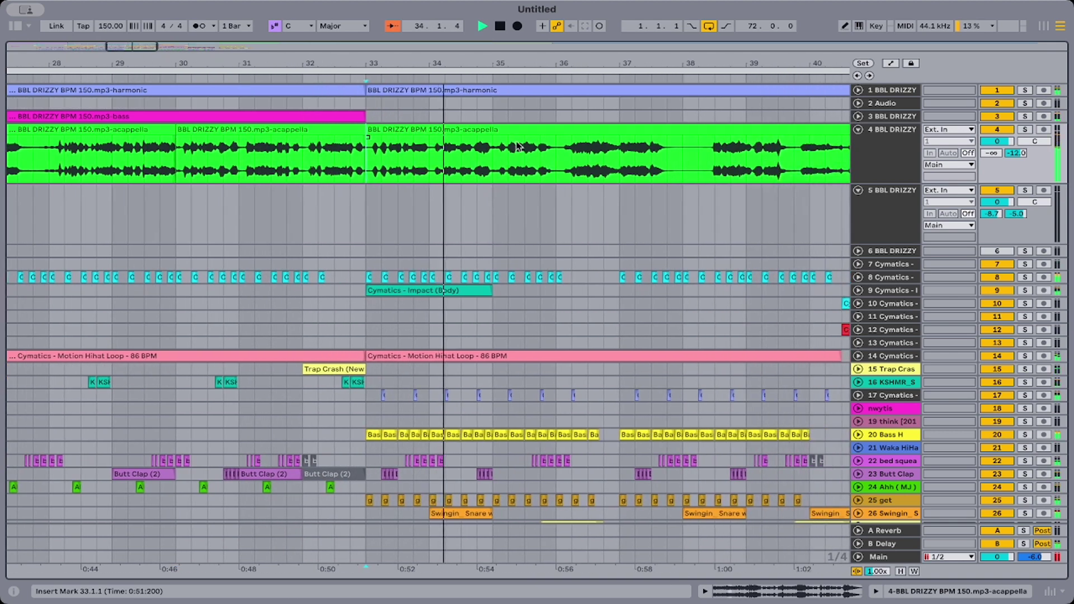
Delete the acappella piece between bars 33 and 41 and cut the one between bars 30 and 33.
{"action": "left_click", "coordinate": [464, 133]}
{"action": "key", "text": "Delete"}
{"action": "scroll", "coordinate": [464, 135], "scroll_direction": "left", "scroll_amount": 5}
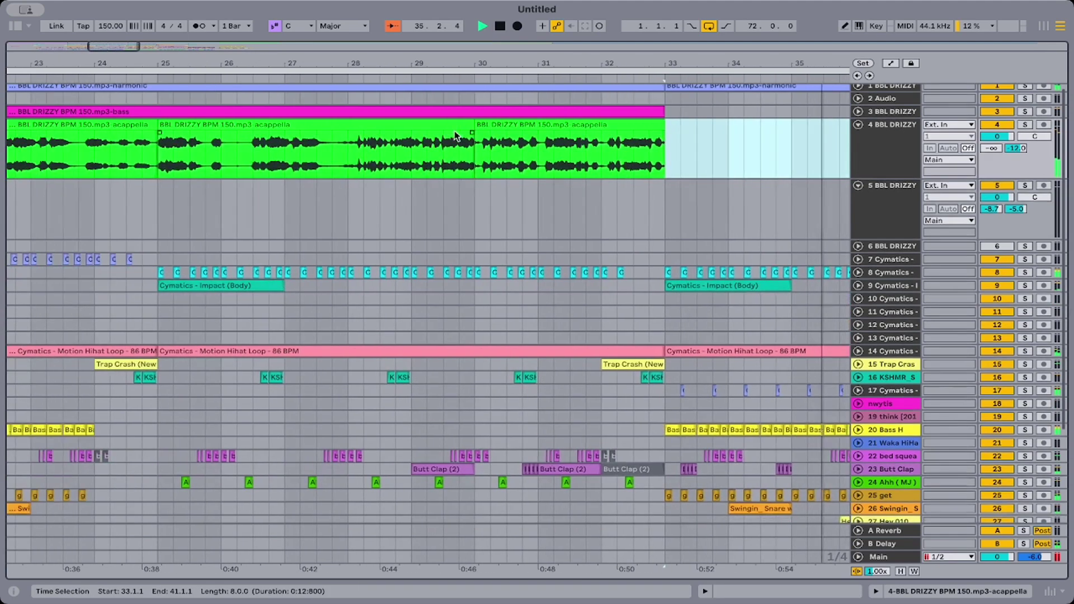
{"action": "left_click", "coordinate": [487, 125]}
{"action": "key", "text": "Delete"}
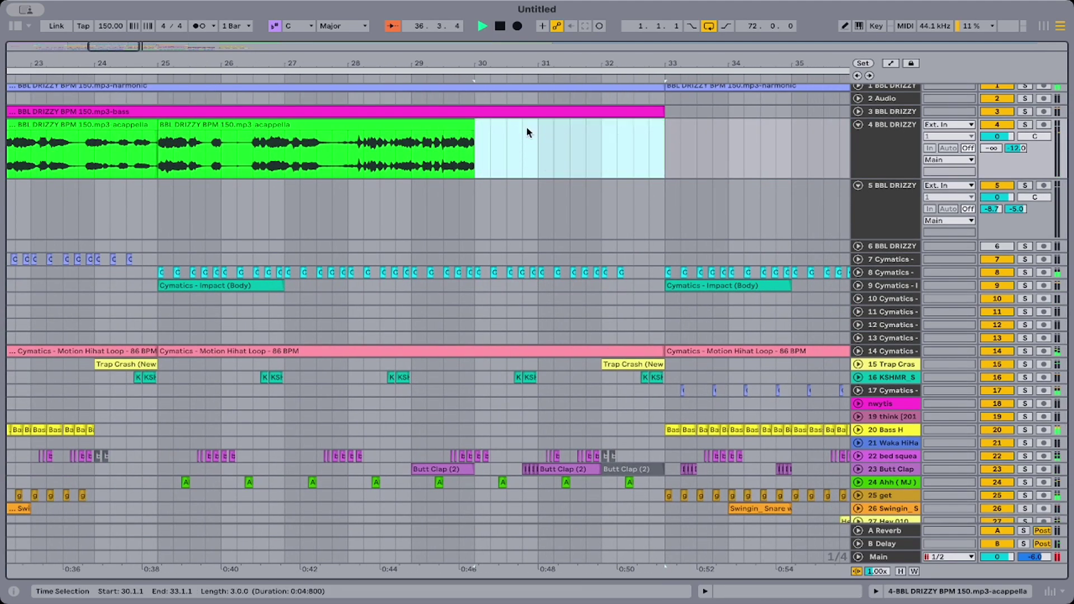
Clear the acappella on track 4 from bar 13 to bar 32 and paste the three-bar phrase at bar 17.
{"action": "scroll", "coordinate": [517, 122], "scroll_direction": "left", "scroll_amount": 6}
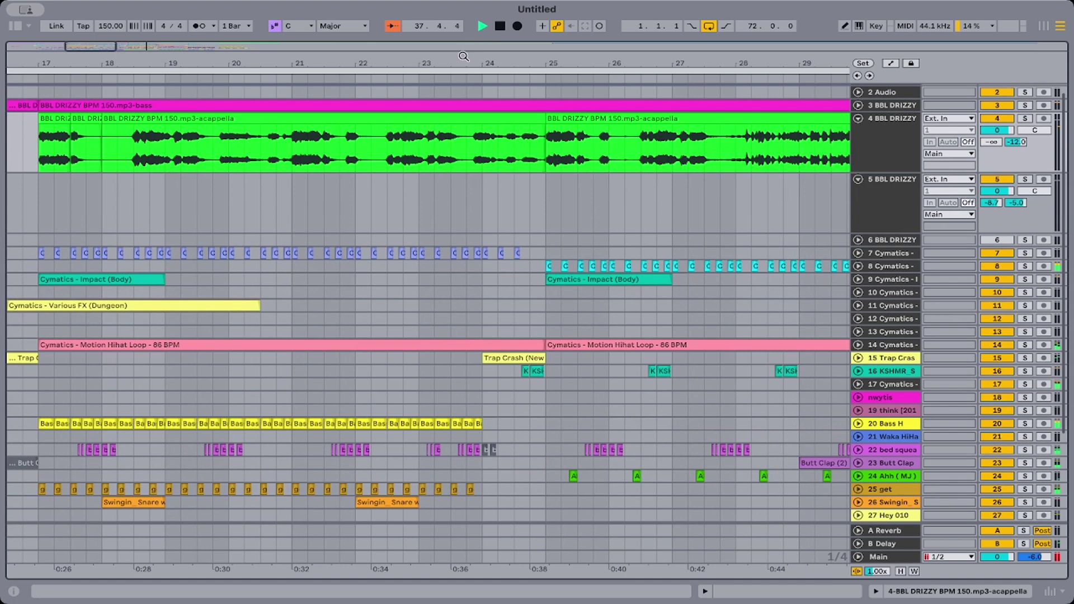
{"action": "left_click_drag", "start_coordinate": [464, 55], "coordinate": [464, 16]}
{"action": "left_click_drag", "start_coordinate": [438, 130], "coordinate": [171, 150]}
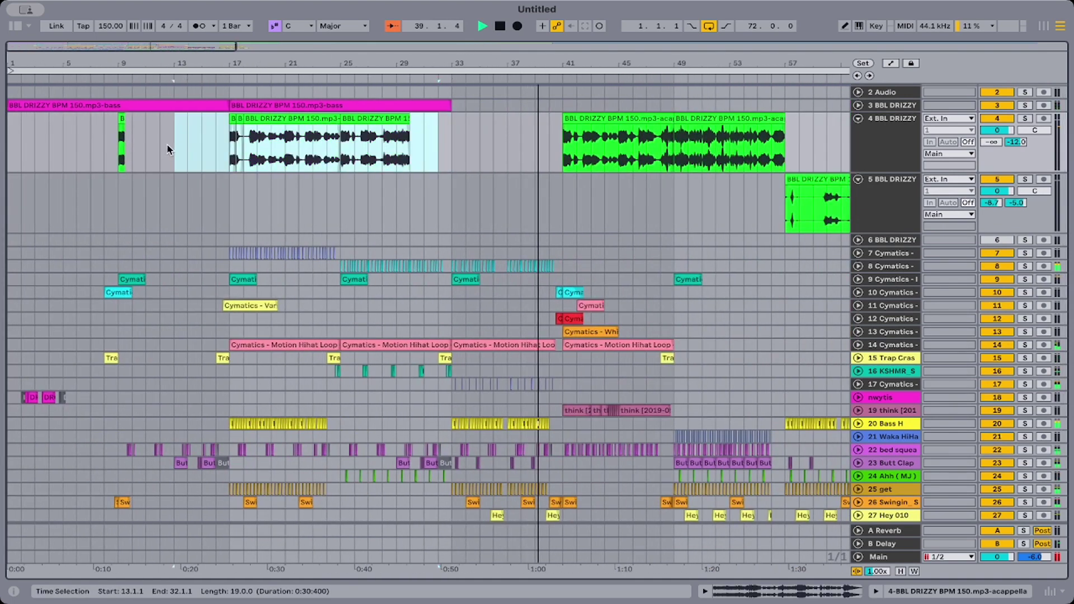
{"action": "key", "text": "Delete"}
{"action": "left_click", "coordinate": [232, 148]}
{"action": "key", "text": "ctrl+v"}
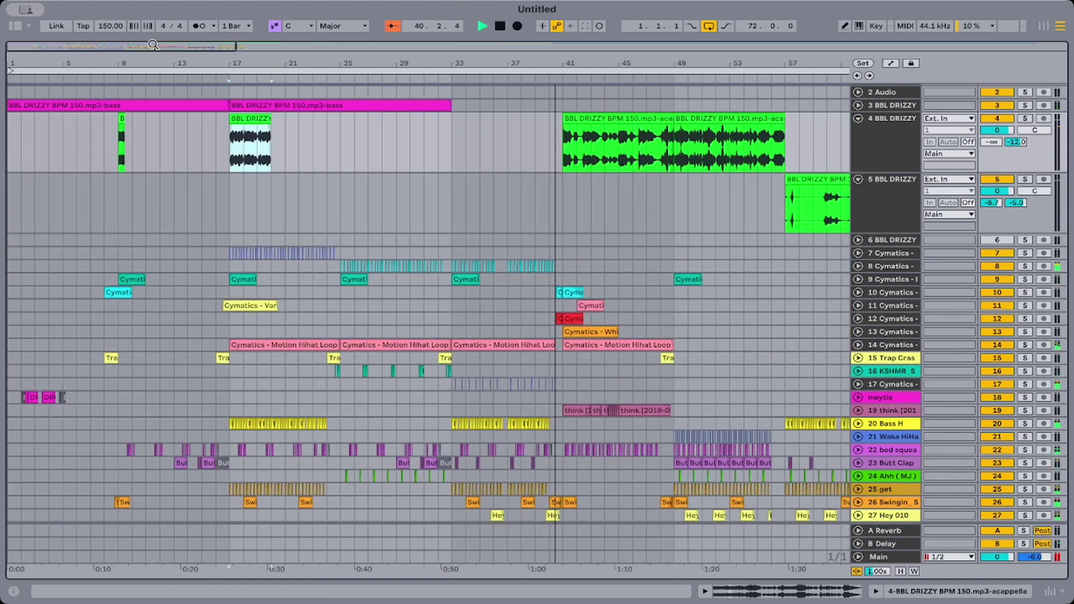
Set the project tempo to 140 BPM and audition the acappella phrase from bar 17 and its lead-in from bar 15.
{"action": "mouse_move", "coordinate": [109, 27]}
{"action": "left_mouse_down"}
{"action": "mouse_move", "coordinate": [108, 45]}
{"action": "mouse_move", "coordinate": [110, 19]}
{"action": "left_mouse_up"}
{"action": "key", "text": "space"}
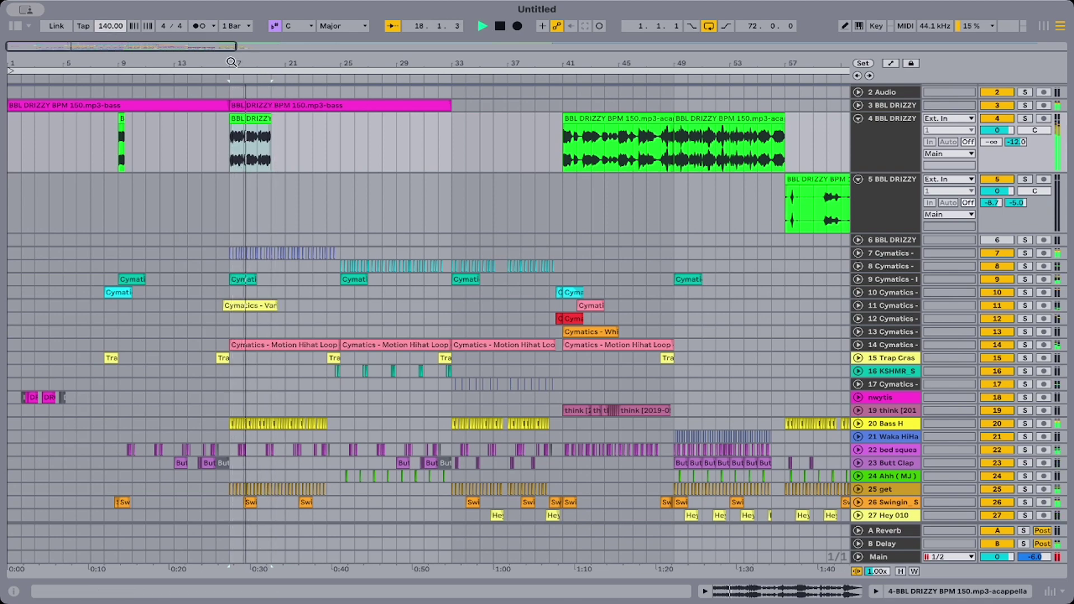
{"action": "left_click_drag", "start_coordinate": [231, 62], "coordinate": [336, 163]}
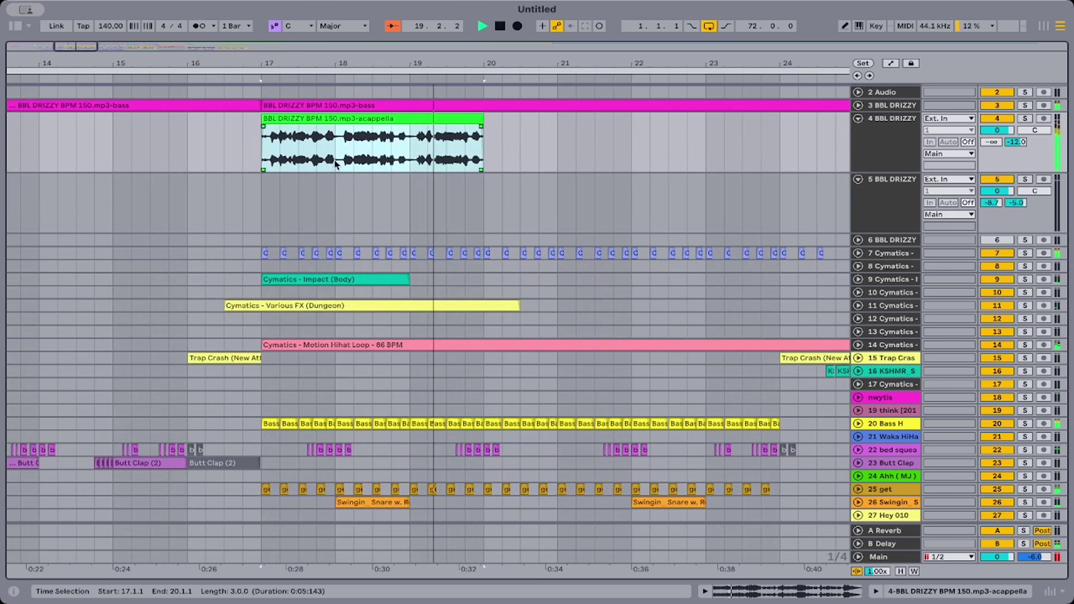
{"action": "scroll", "coordinate": [335, 164], "scroll_direction": "left", "scroll_amount": 2}
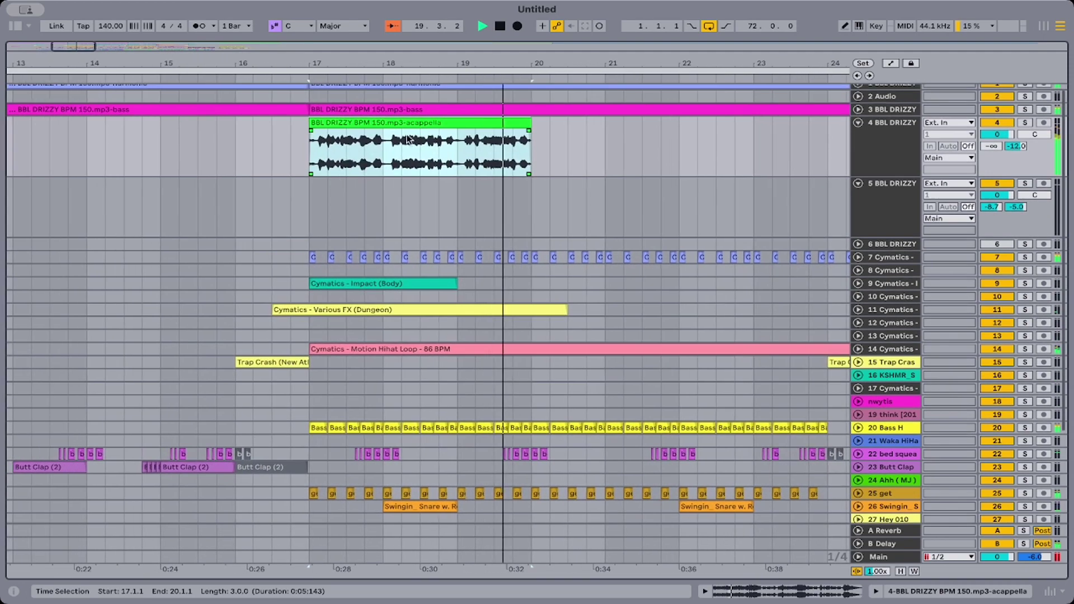
{"action": "left_click", "coordinate": [158, 151]}
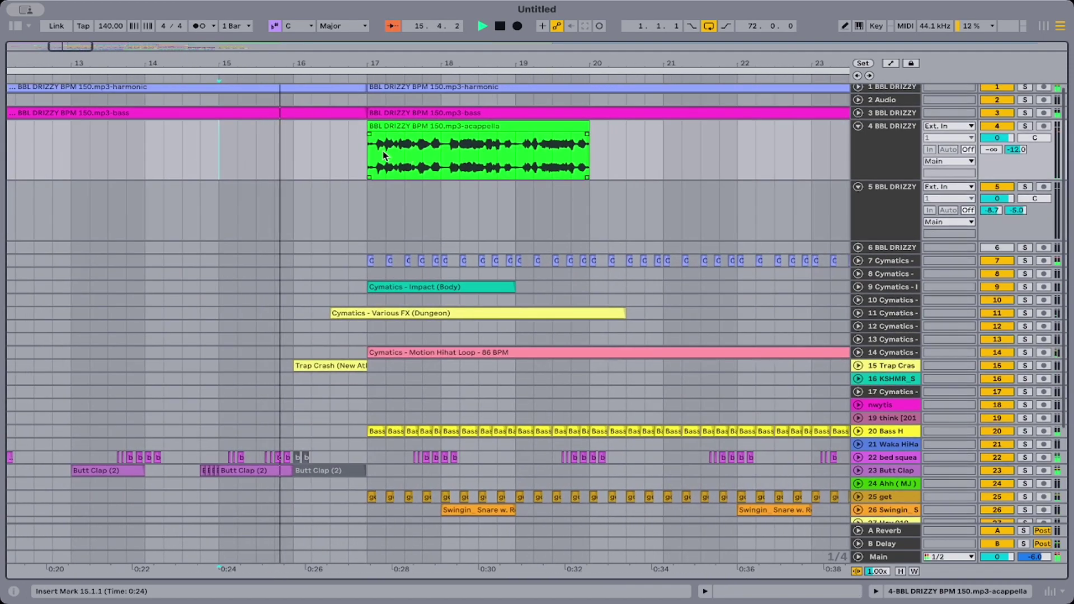
Split the track 4 acappella phrase at bar 19 and reduce it to a one-bar piece starting at 16.3.
{"action": "scroll", "coordinate": [384, 156], "scroll_direction": "left", "scroll_amount": 5}
{"action": "left_click", "coordinate": [543, 121]}
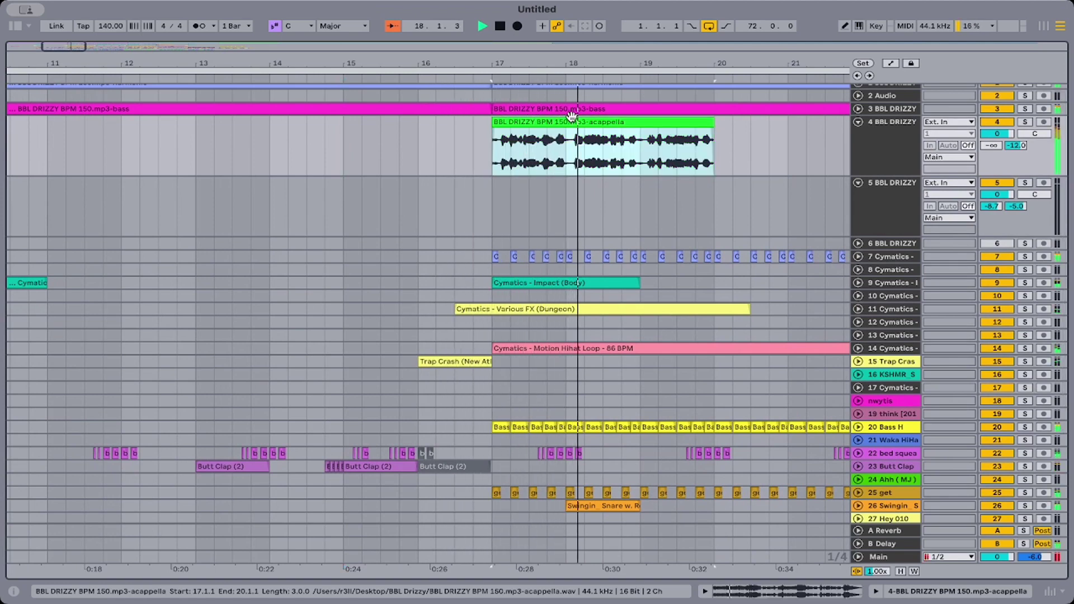
{"action": "left_click", "coordinate": [642, 160]}
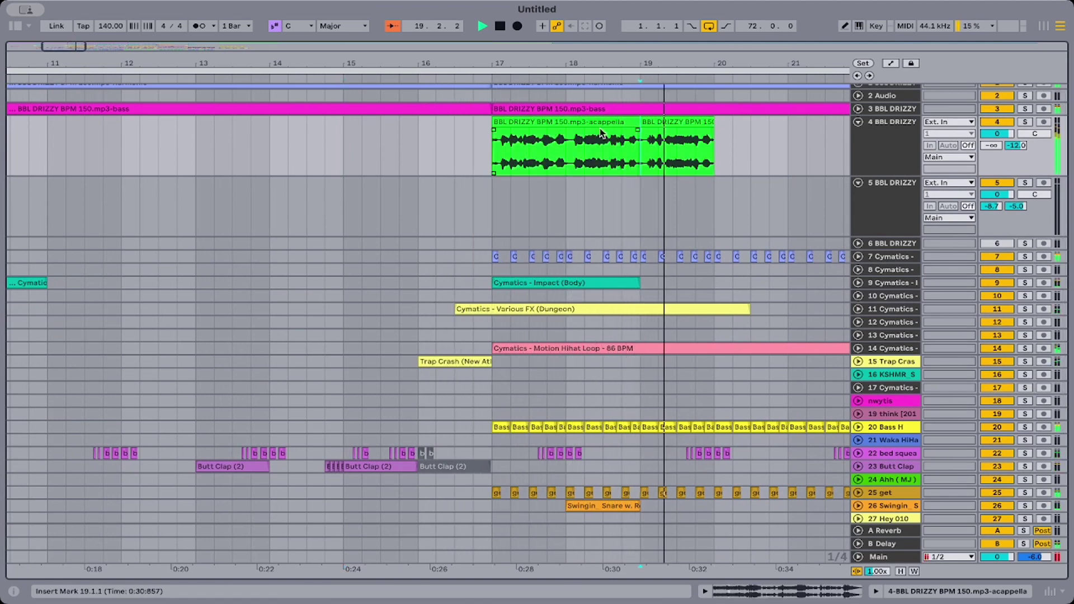
{"action": "left_click_drag", "start_coordinate": [602, 133], "coordinate": [486, 155]}
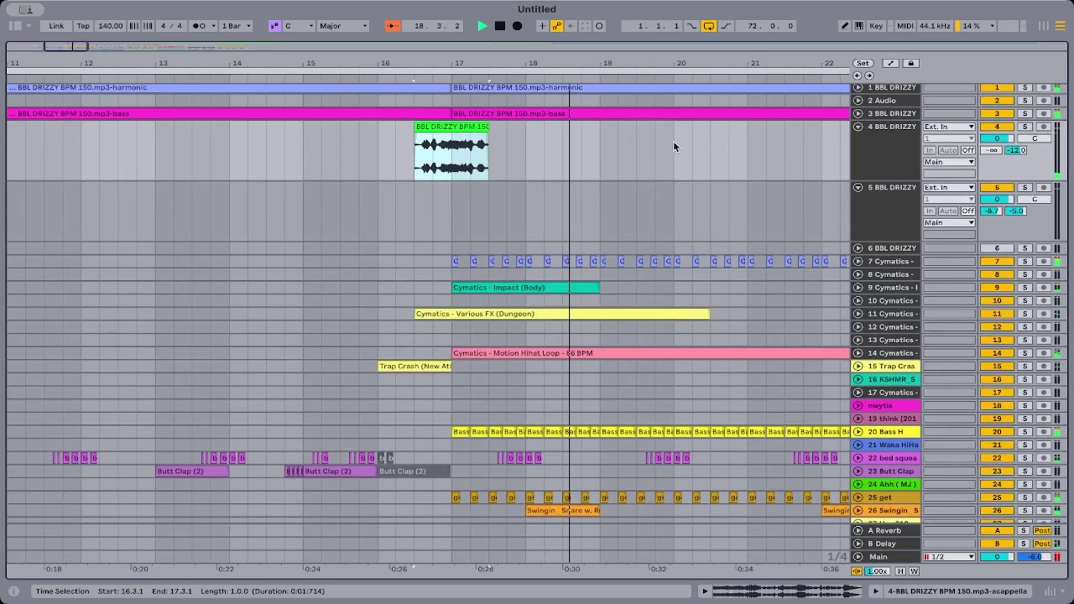
{"action": "scroll", "coordinate": [576, 318], "scroll_direction": "down", "scroll_amount": 5}
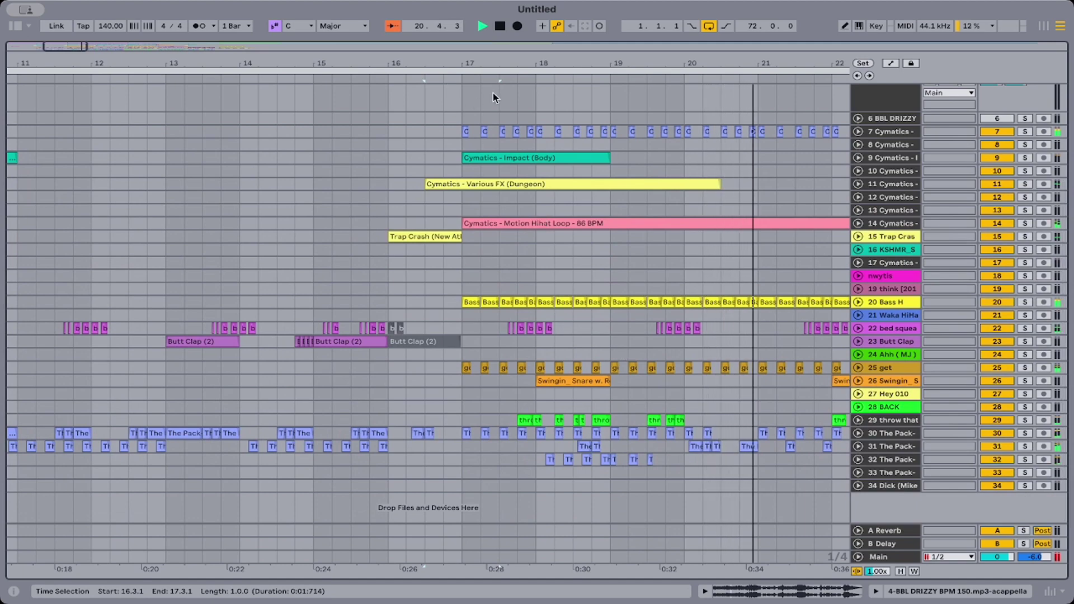
{"action": "scroll", "coordinate": [492, 93], "scroll_direction": "up", "scroll_amount": 5}
{"action": "scroll", "coordinate": [475, 162], "scroll_direction": "left", "scroll_amount": 1}
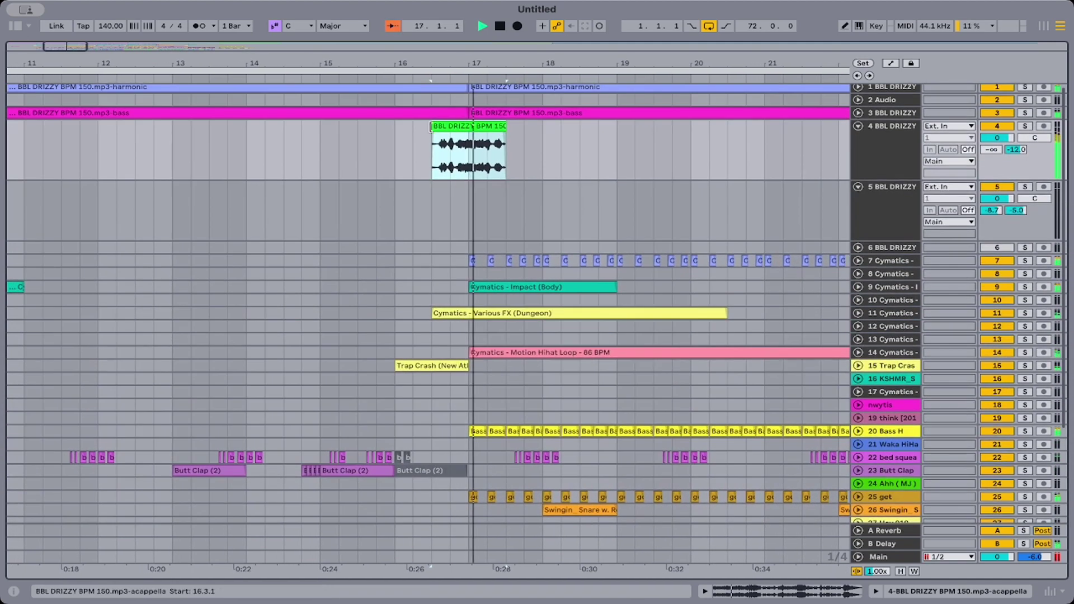
Try the one-bar acappella piece at 16.2, undo the move and restart playback.
{"action": "mouse_move", "coordinate": [467, 126]}
{"action": "left_mouse_down"}
{"action": "mouse_move", "coordinate": [434, 130]}
{"action": "mouse_move", "coordinate": [458, 134]}
{"action": "left_mouse_up"}
{"action": "scroll", "coordinate": [458, 133], "scroll_direction": "up", "scroll_amount": 1}
{"action": "scroll", "coordinate": [459, 133], "scroll_direction": "left", "scroll_amount": 1}
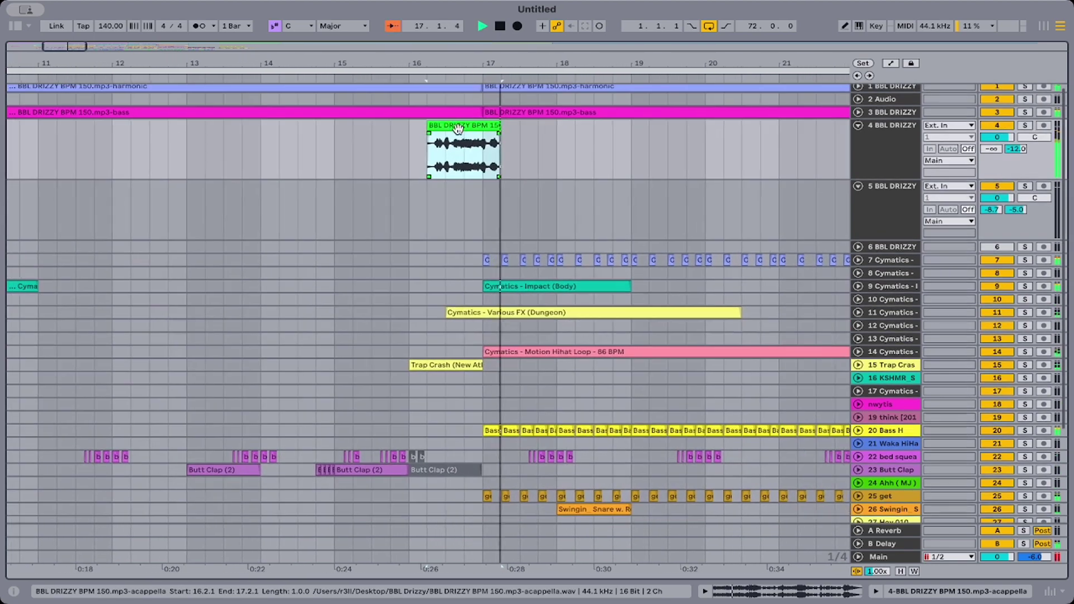
{"action": "key", "text": "super+z"}
{"action": "key", "text": "space"}
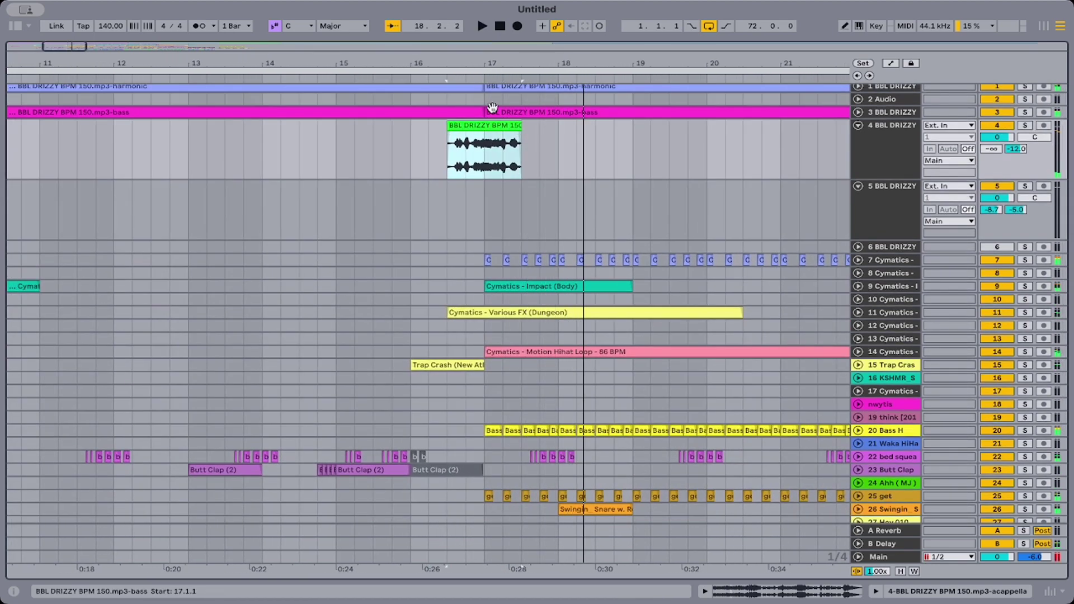
{"action": "key", "text": "space"}
Delete the one-bar acappella piece around bar 17 on track 4.
{"action": "scroll", "coordinate": [498, 109], "scroll_direction": "right", "scroll_amount": 1}
{"action": "scroll", "coordinate": [498, 109], "scroll_direction": "left", "scroll_amount": 1}
{"action": "left_click_drag", "start_coordinate": [477, 61], "coordinate": [319, 24]}
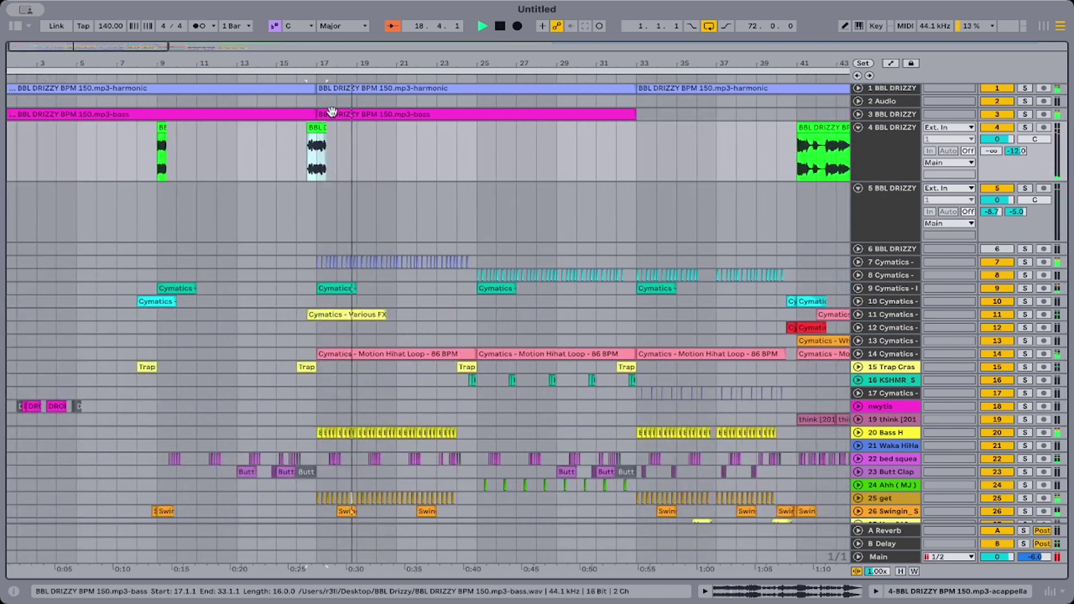
{"action": "key", "text": "Delete"}
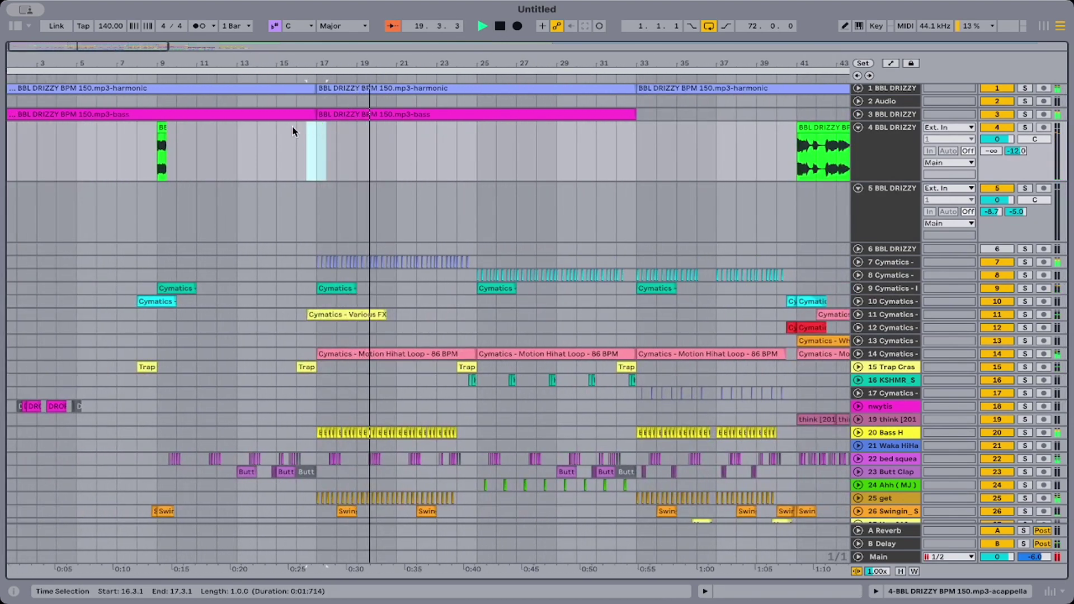
Copy the half-bar acappella clip at bar 9 on track 4 and paste it at bar 1.
{"action": "left_click", "coordinate": [162, 127]}
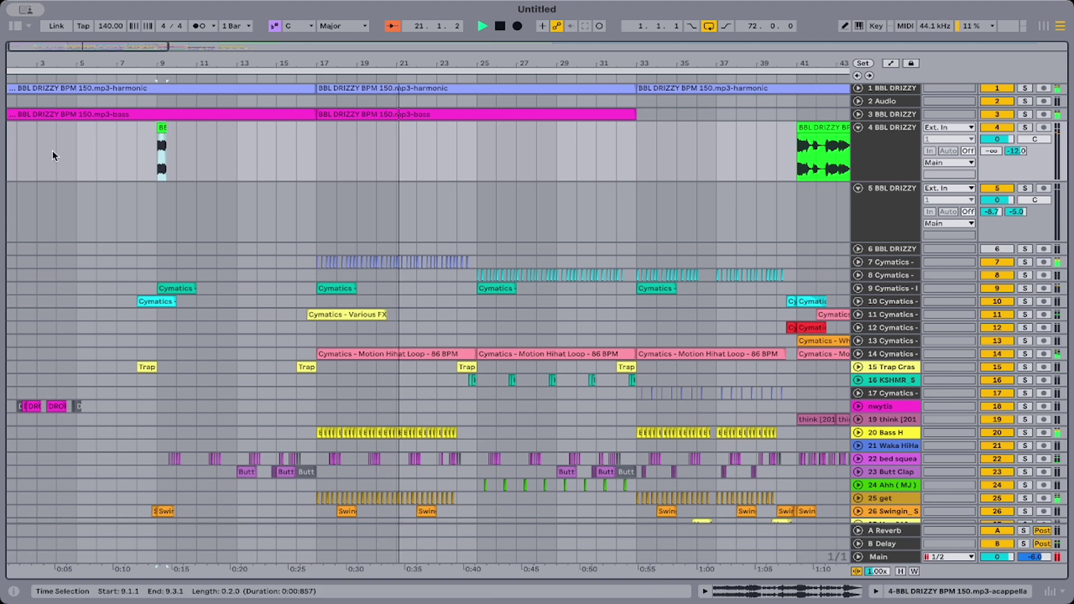
{"action": "scroll", "coordinate": [53, 155], "scroll_direction": "left", "scroll_amount": 1}
{"action": "left_click", "coordinate": [12, 153]}
{"action": "key", "text": "ctrl+v"}
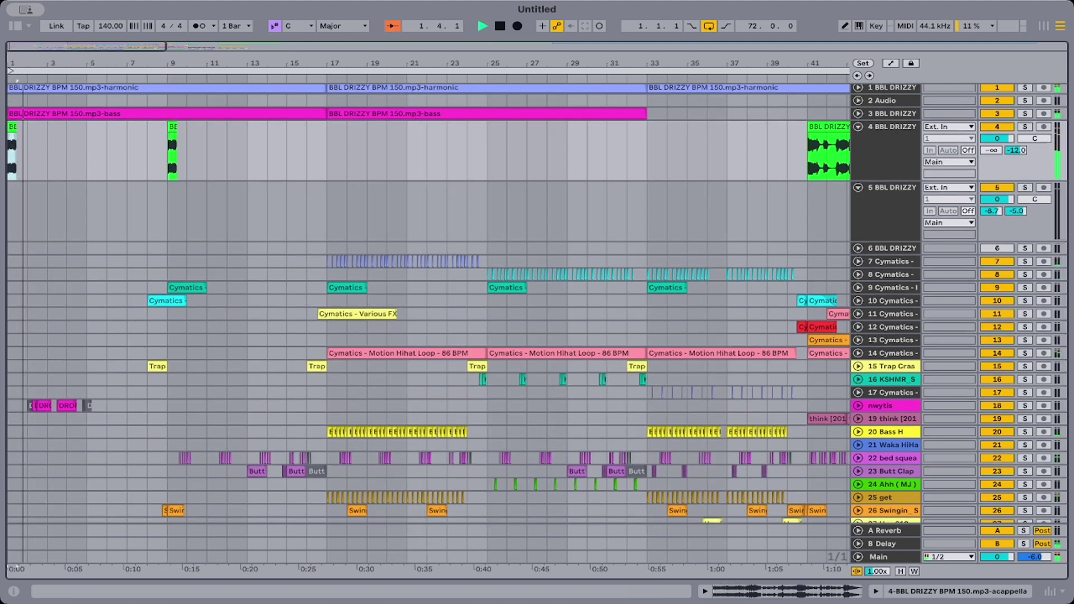
Try a copy of the half-bar acappella clip at bar 3 on track 4, and remove it again.
{"action": "key", "text": "plus"}
{"action": "key", "text": "plus"}
{"action": "key", "text": "plus"}
{"action": "left_click", "coordinate": [221, 158]}
{"action": "key", "text": "super+v"}
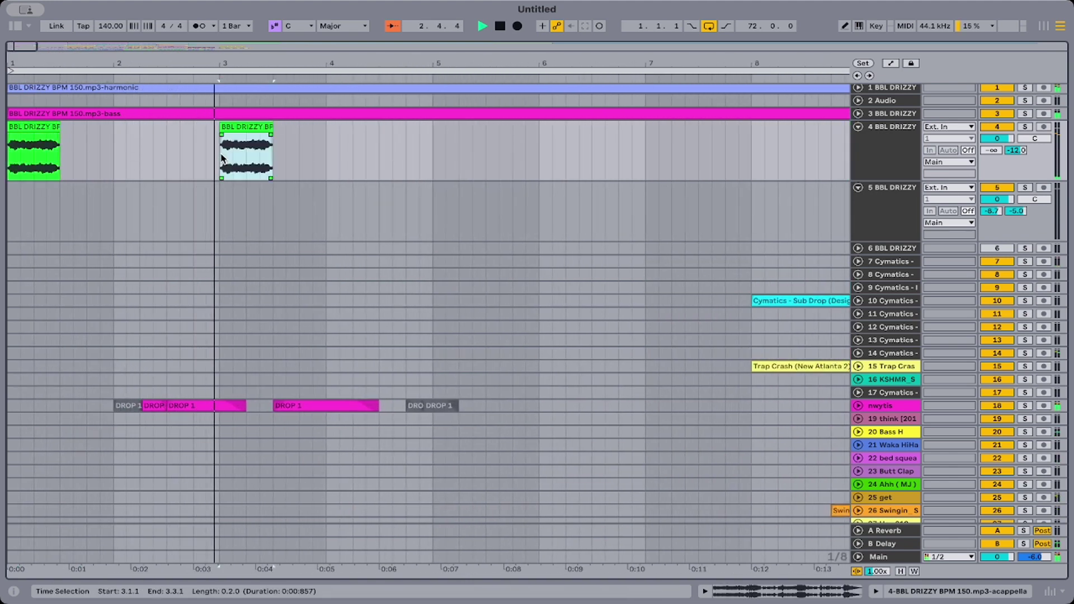
{"action": "key", "text": "Delete"}
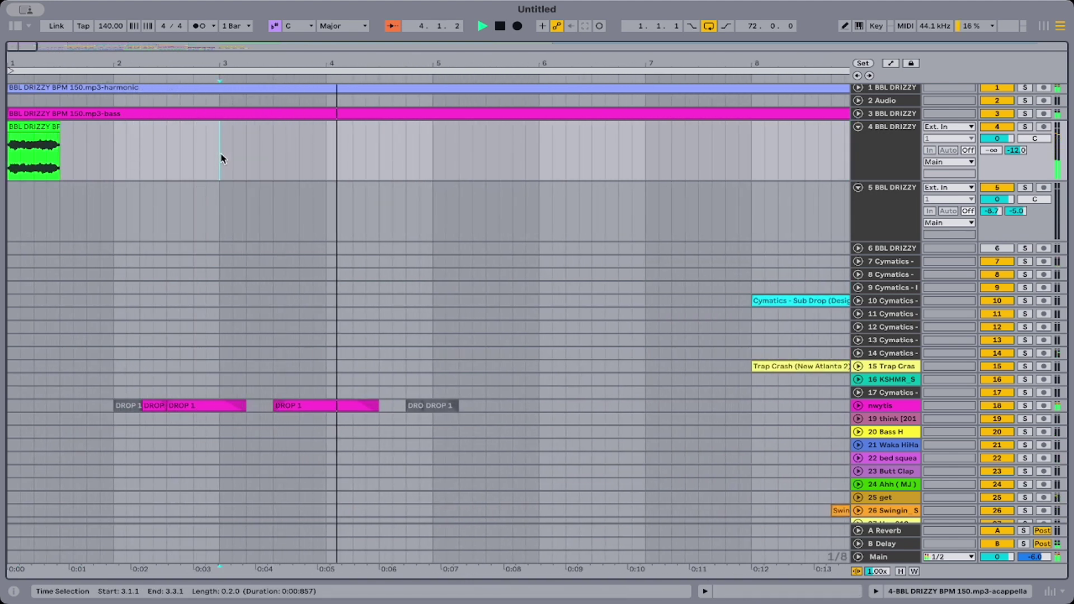
Paste another half-bar acappella clip on track 4 and align its start to bar 5.
{"action": "left_click", "coordinate": [422, 156]}
{"action": "key", "text": "super+v"}
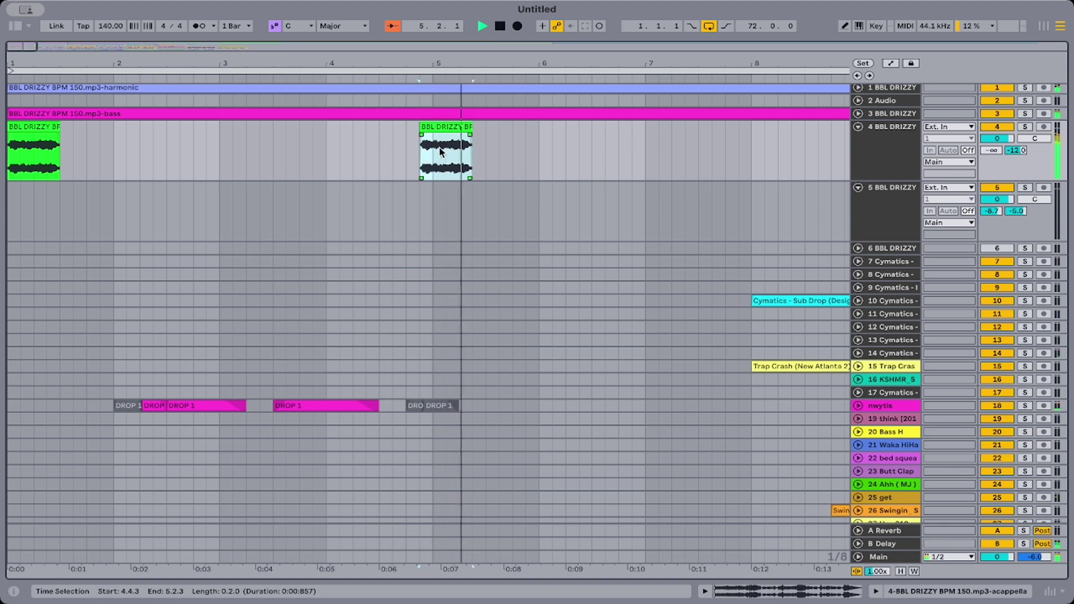
{"action": "left_click_drag", "start_coordinate": [434, 128], "coordinate": [455, 132]}
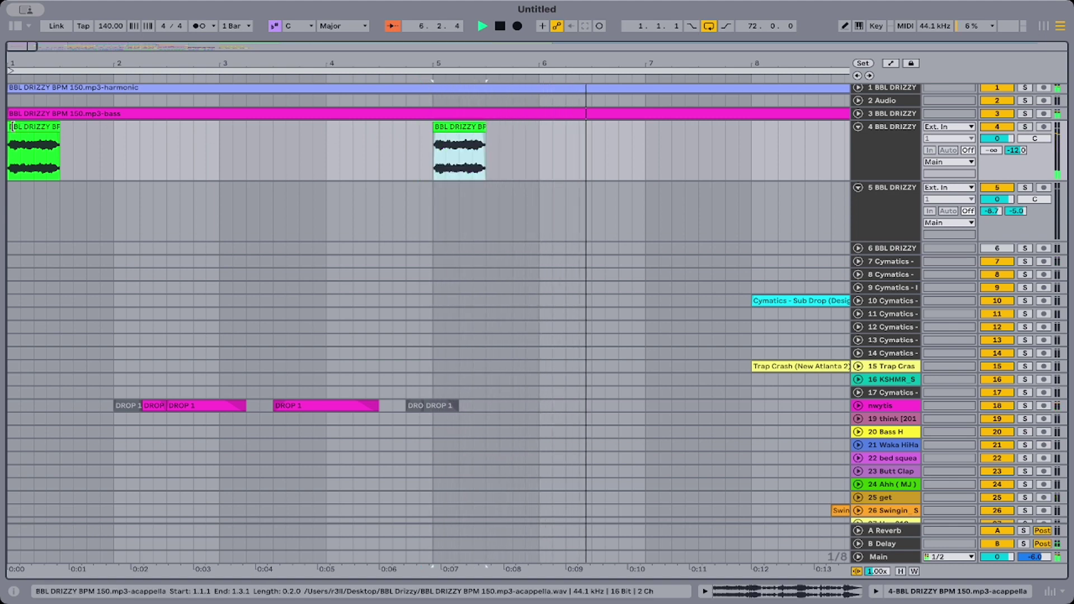
Extend the bar 1 acappella clip to the start of bar 2 and the bar 5 clip to bar 9.
{"action": "left_click", "coordinate": [56, 122]}
{"action": "left_click_drag", "start_coordinate": [56, 121], "coordinate": [114, 159]}
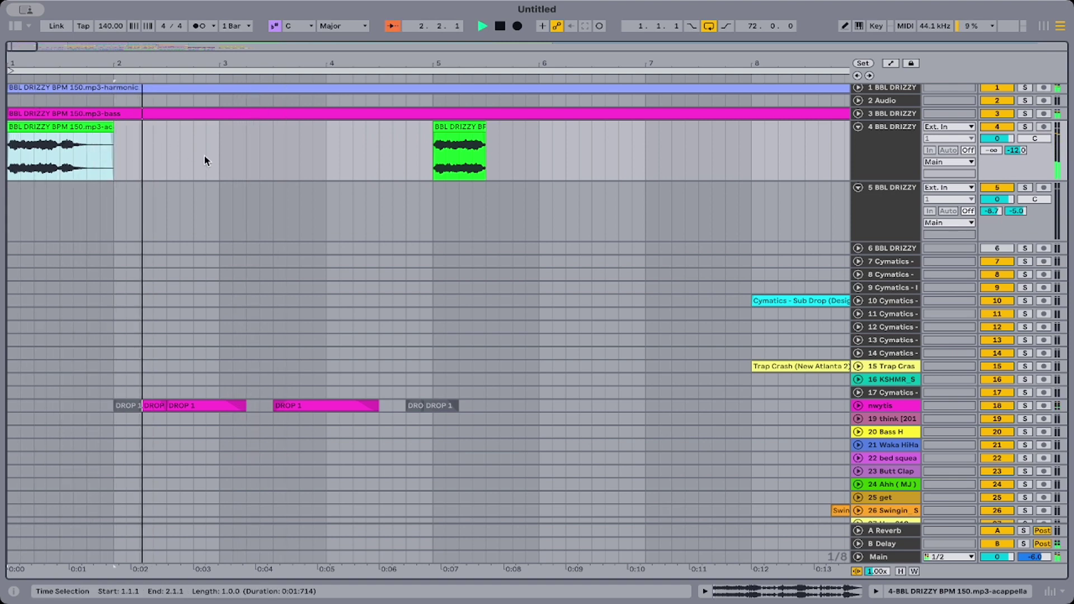
{"action": "scroll", "coordinate": [338, 115], "scroll_direction": "right", "scroll_amount": 3}
{"action": "scroll", "coordinate": [338, 115], "scroll_direction": "right", "scroll_amount": 10}
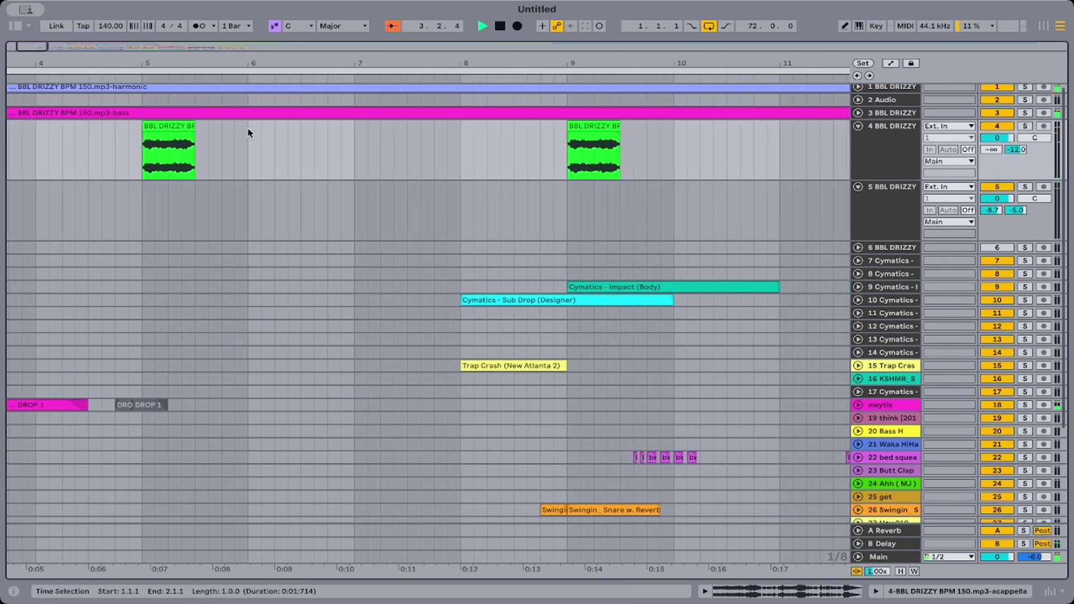
{"action": "left_click_drag", "start_coordinate": [196, 132], "coordinate": [564, 195]}
{"action": "scroll", "coordinate": [553, 211], "scroll_direction": "right", "scroll_amount": 5}
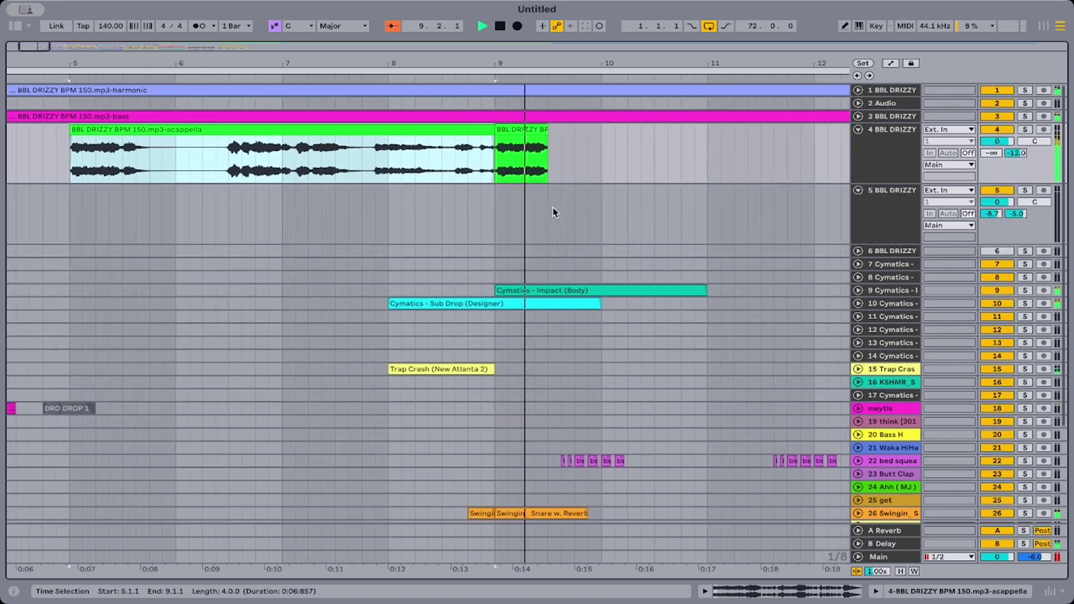
Delete the half-bar acappella clip at bar 9 and audition the intro from 7.2 into bar 9.
{"action": "left_click", "coordinate": [381, 129]}
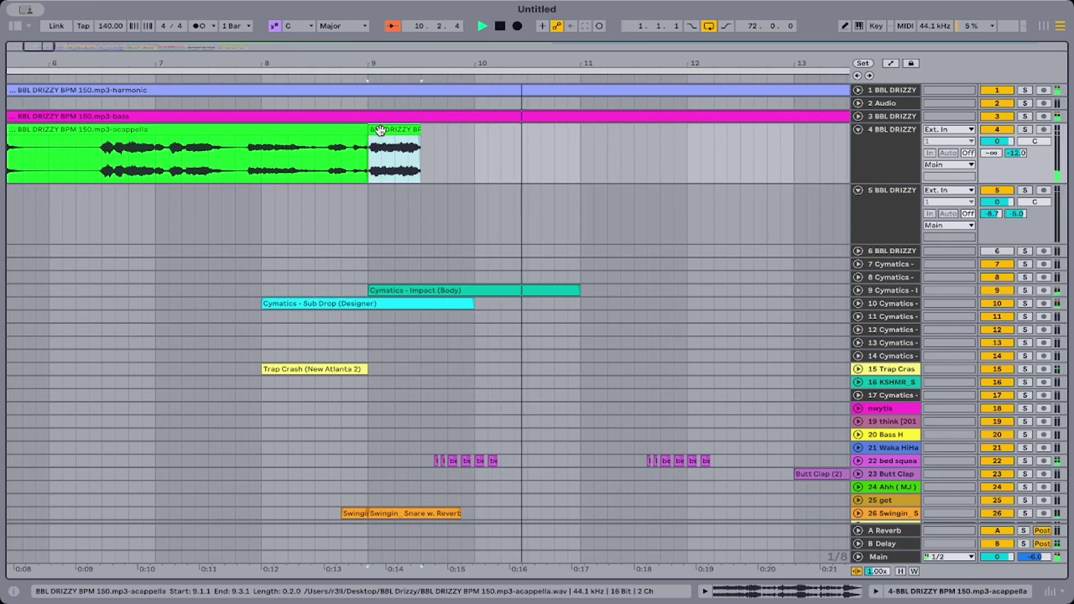
{"action": "key", "text": "Delete"}
{"action": "left_click", "coordinate": [184, 204]}
{"action": "key", "text": "space"}
{"action": "key", "text": "space"}
{"action": "scroll", "coordinate": [473, 113], "scroll_direction": "right", "scroll_amount": 5}
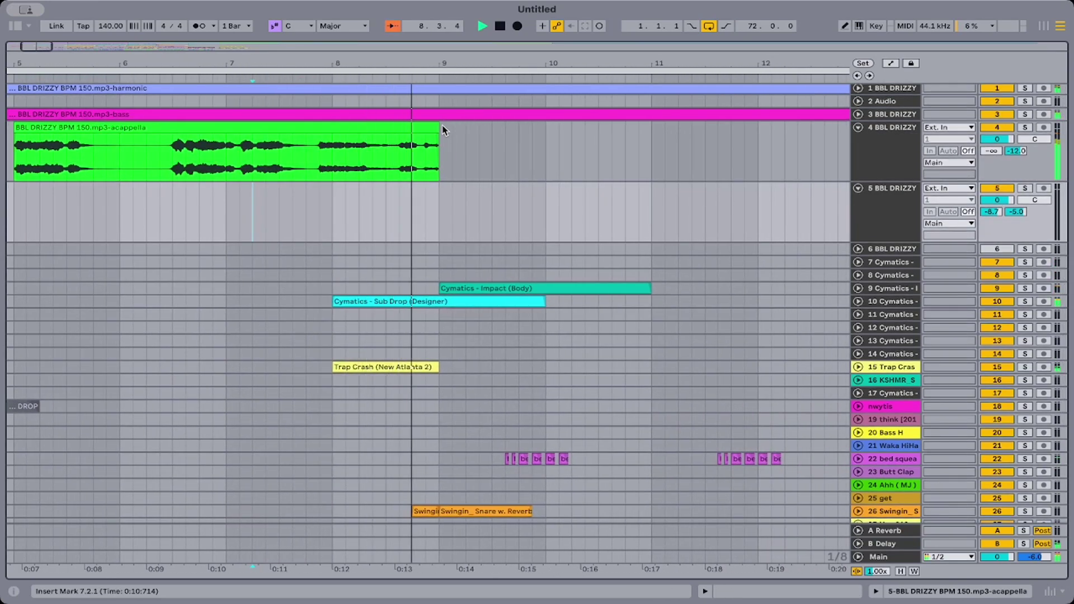
Collapse acappella tracks 5 and 4 in the arrangement.
{"action": "scroll", "coordinate": [566, 206], "scroll_direction": "down", "scroll_amount": 5}
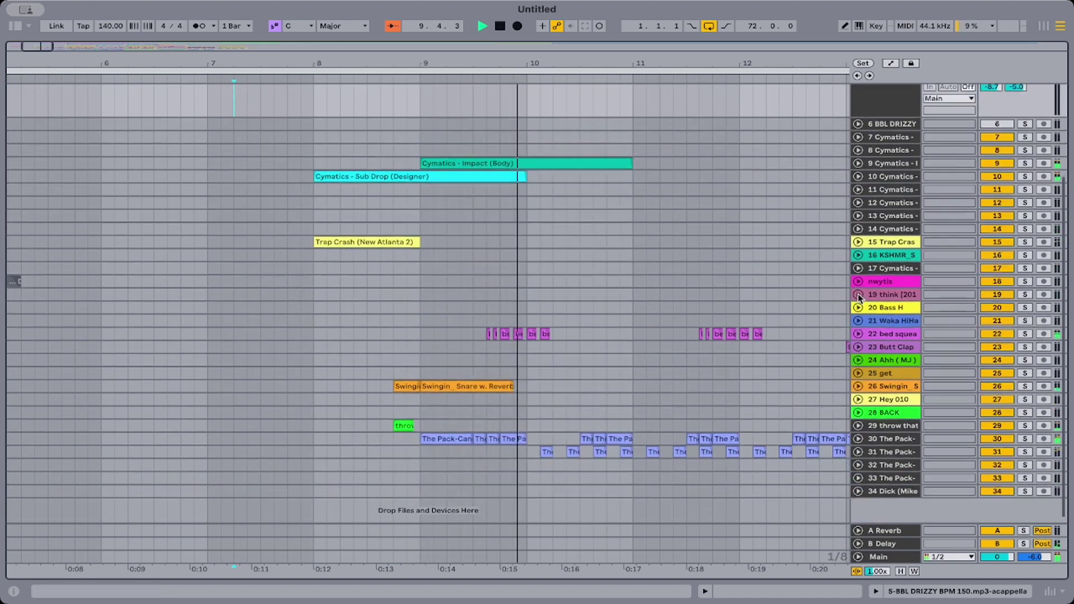
{"action": "scroll", "coordinate": [850, 132], "scroll_direction": "up", "scroll_amount": 4}
{"action": "left_click", "coordinate": [858, 171]}
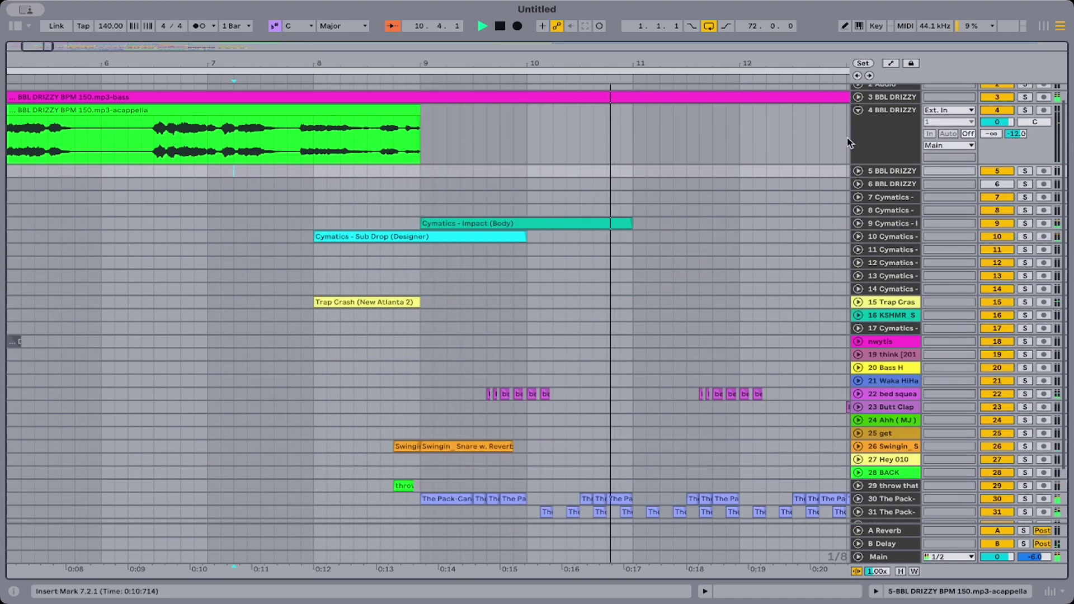
{"action": "left_click", "coordinate": [857, 111]}
{"action": "scroll", "coordinate": [694, 167], "scroll_direction": "up", "scroll_amount": 1}
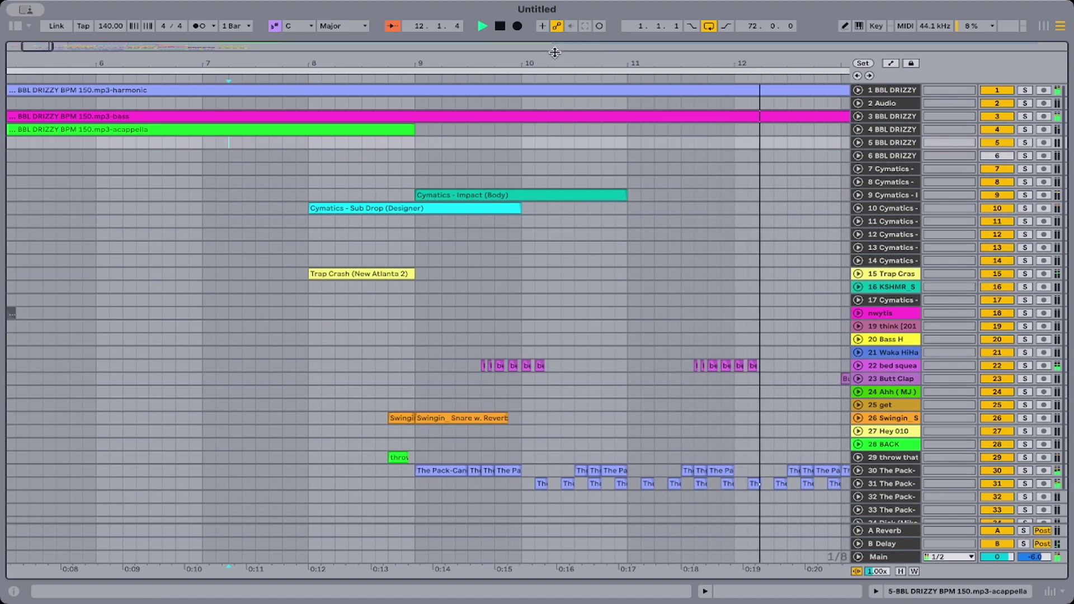
Expand tracks 5 and 4 again and select the track 4 acappella clip from bar 41 to bar 49.
{"action": "left_click_drag", "start_coordinate": [555, 60], "coordinate": [555, 16]}
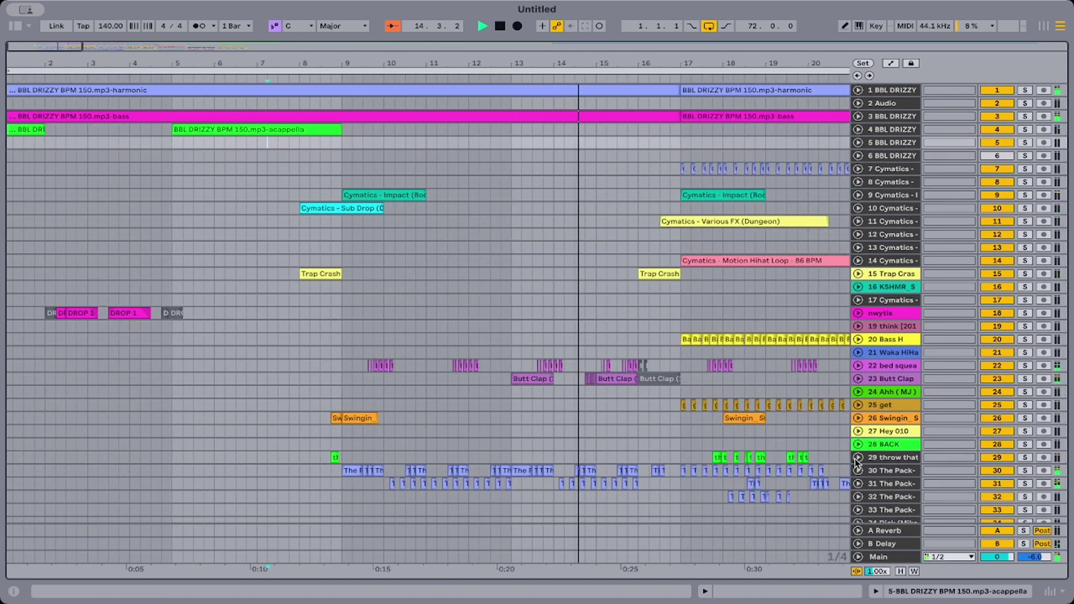
{"action": "scroll", "coordinate": [816, 407], "scroll_direction": "down", "scroll_amount": 2}
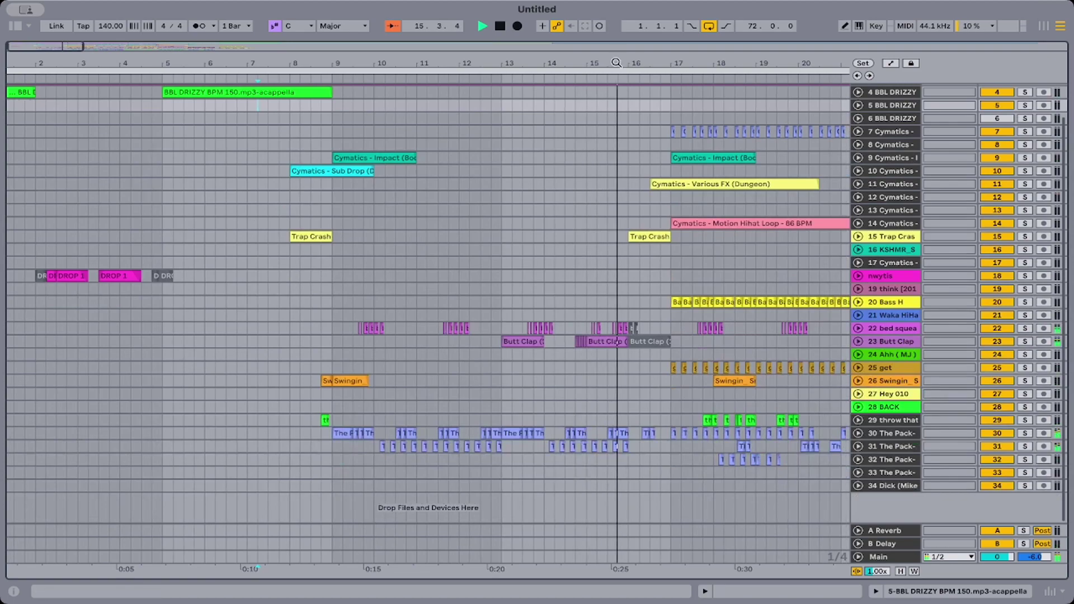
{"action": "left_click_drag", "start_coordinate": [616, 63], "coordinate": [192, 86]}
{"action": "scroll", "coordinate": [191, 122], "scroll_direction": "up", "scroll_amount": 2}
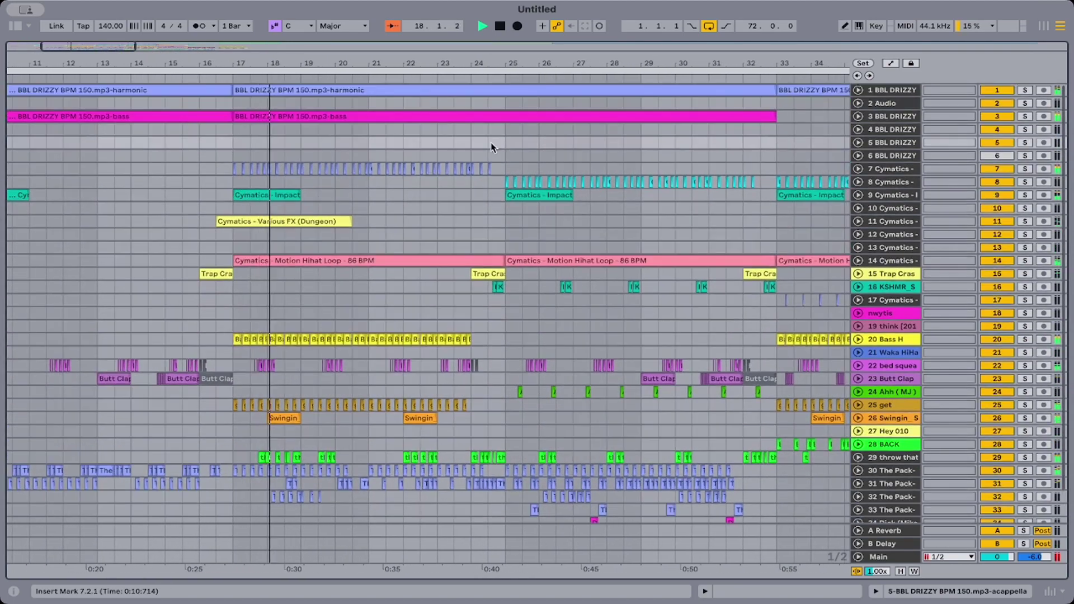
{"action": "left_click_drag", "start_coordinate": [423, 62], "coordinate": [280, 63]}
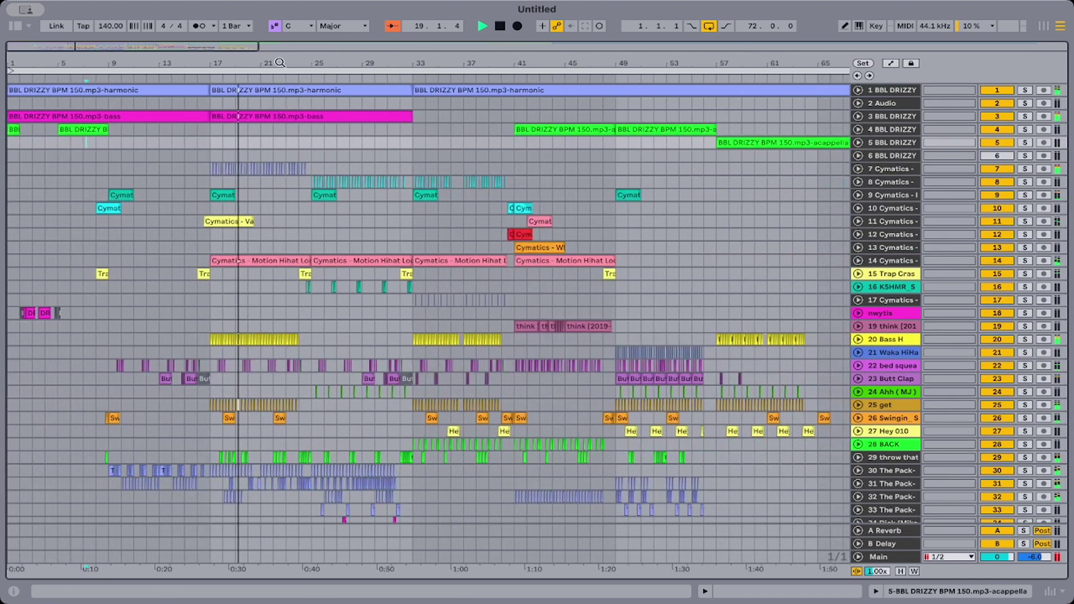
{"action": "left_click", "coordinate": [858, 144]}
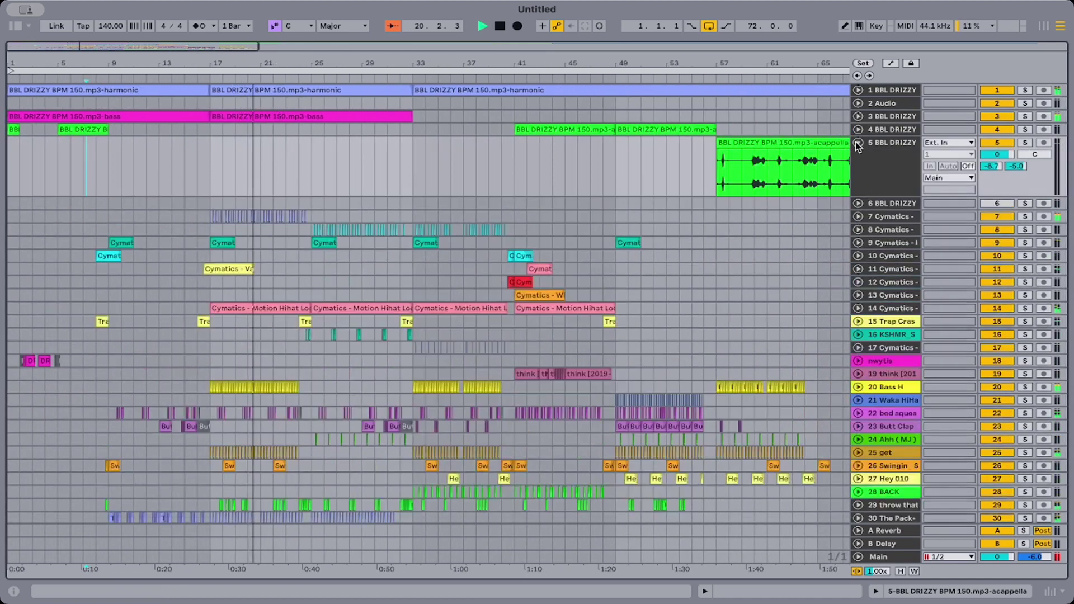
{"action": "scroll", "coordinate": [767, 191], "scroll_direction": "right", "scroll_amount": 5}
{"action": "scroll", "coordinate": [700, 166], "scroll_direction": "right", "scroll_amount": 3}
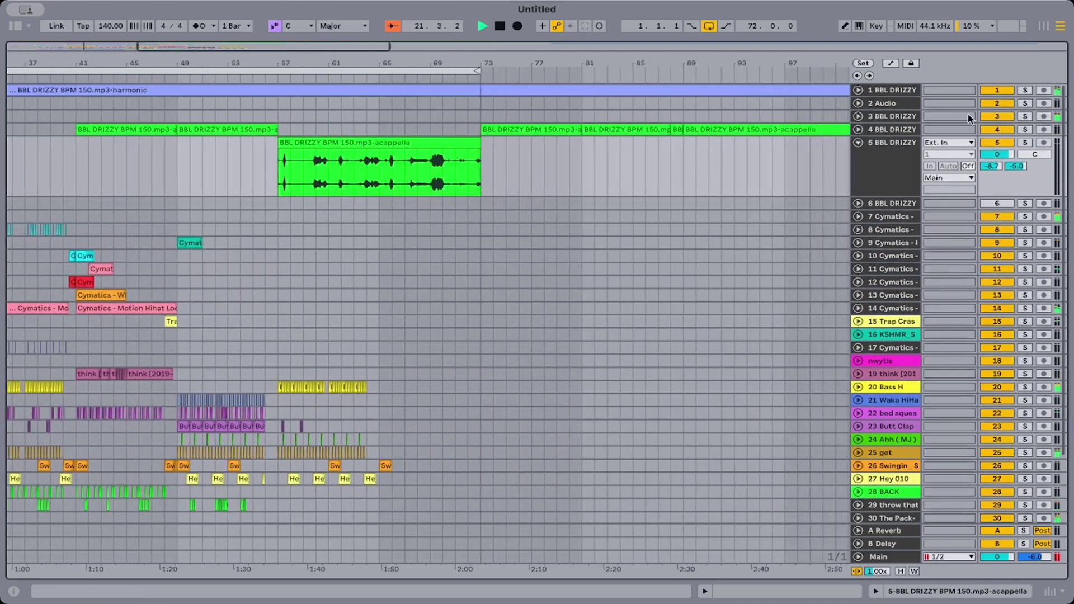
{"action": "left_click", "coordinate": [857, 130]}
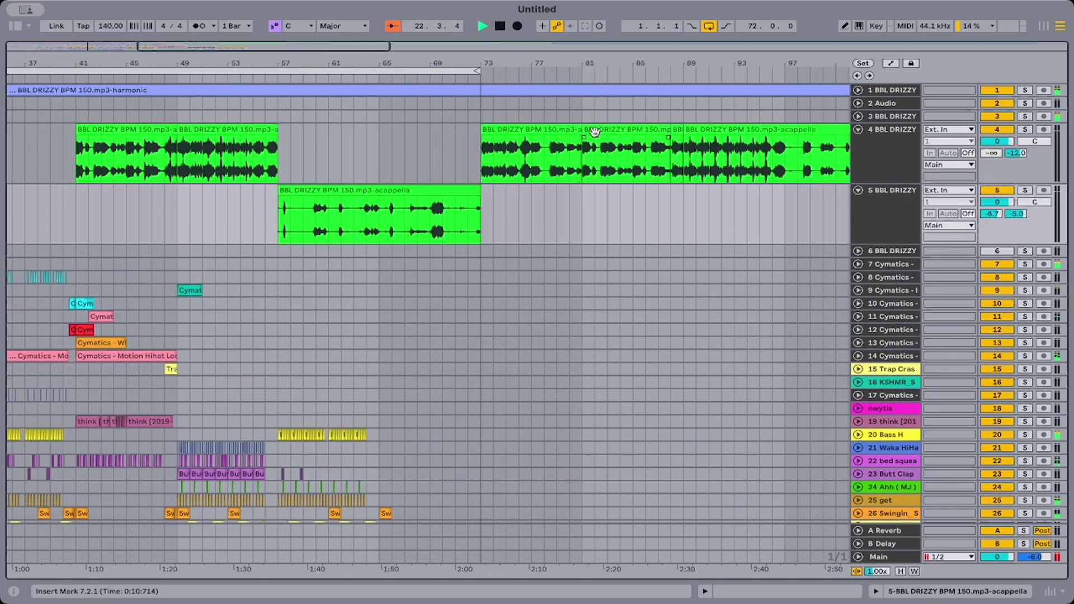
{"action": "left_click", "coordinate": [488, 126]}
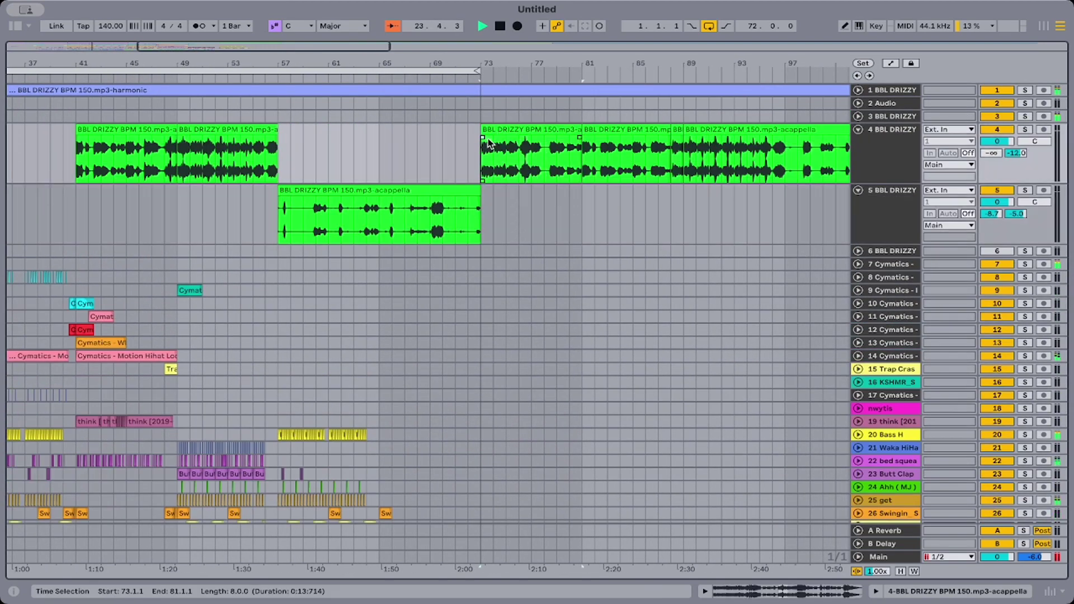
{"action": "left_click", "coordinate": [79, 127]}
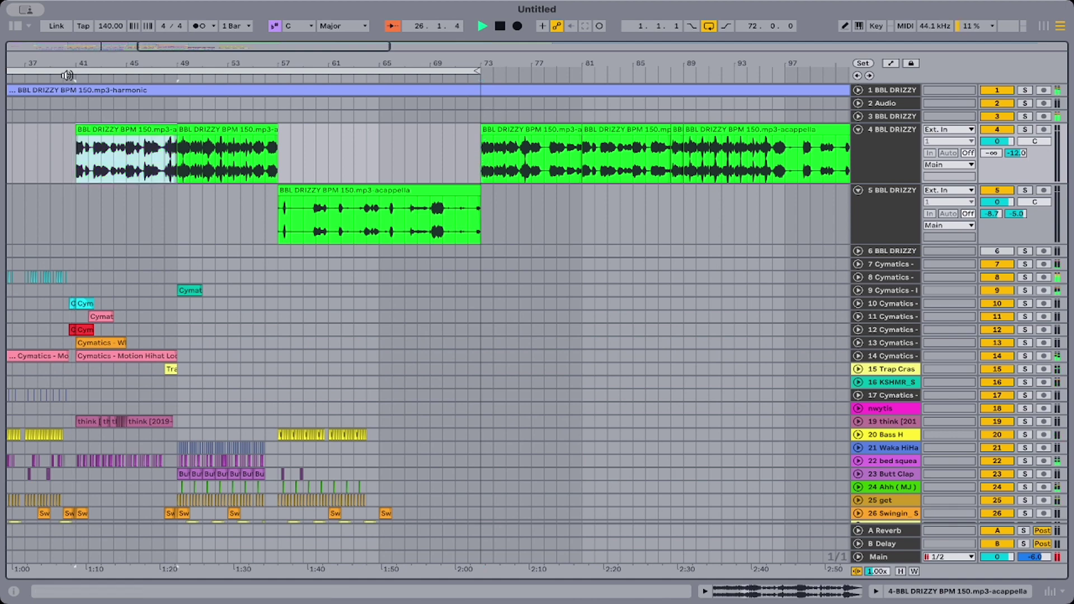
Expand the Ahh (MJ) track and raise its volume to -2.4 dB while the bar 25 section plays.
{"action": "scroll", "coordinate": [16, 156], "scroll_direction": "left", "scroll_amount": 10}
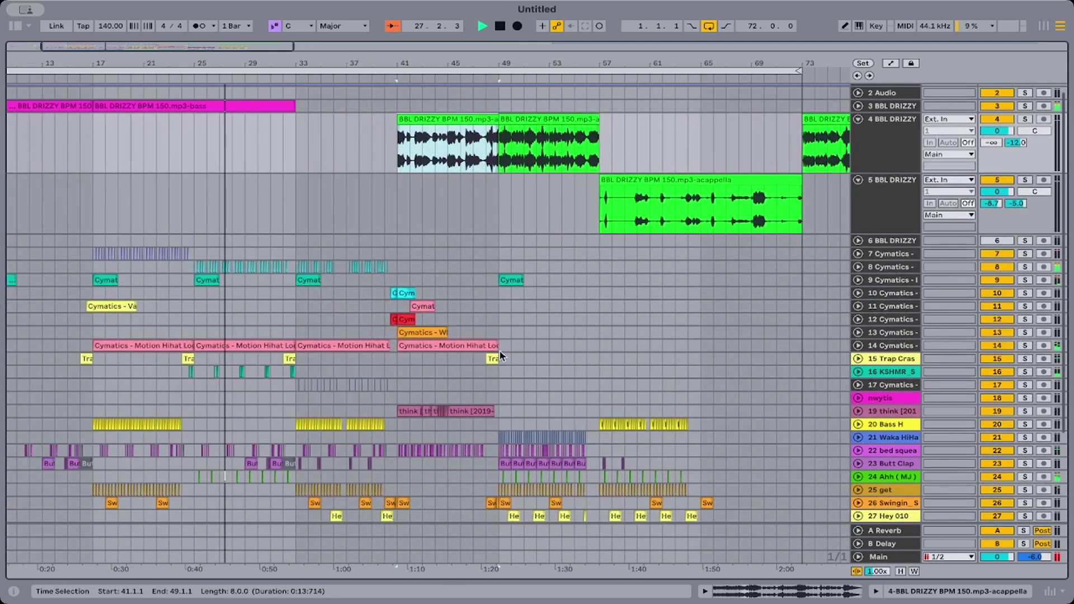
{"action": "left_click_drag", "start_coordinate": [205, 63], "coordinate": [323, 124]}
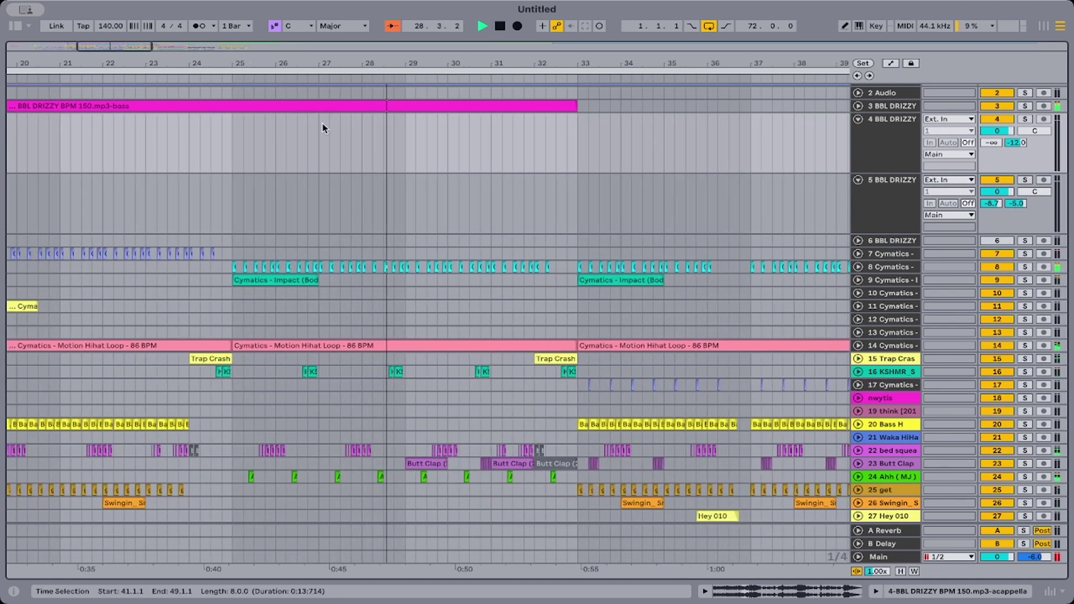
{"action": "left_click", "coordinate": [858, 476]}
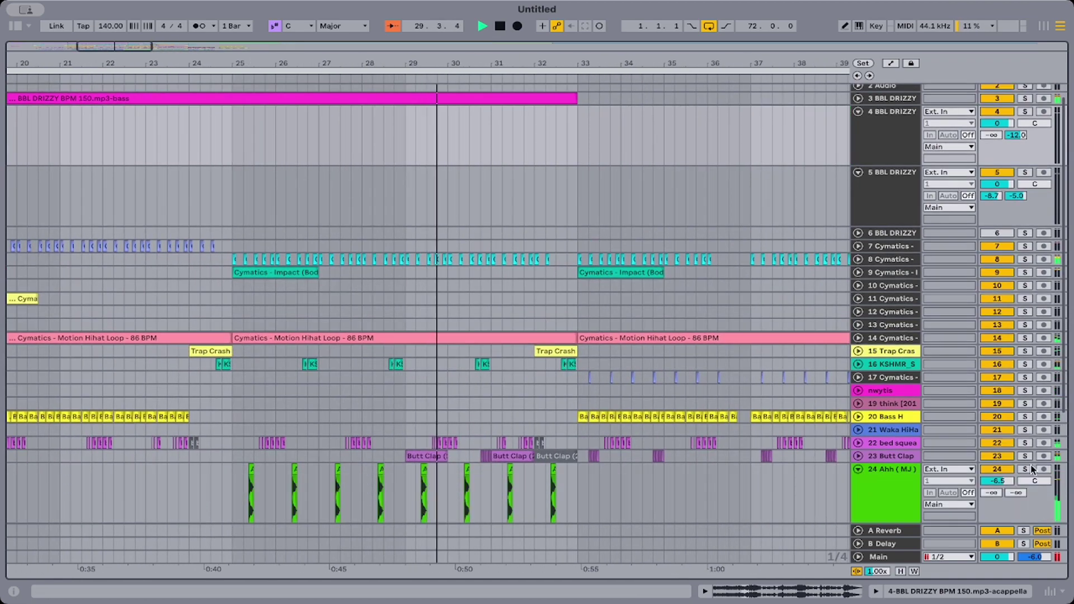
{"action": "mouse_move", "coordinate": [1014, 477]}
{"action": "left_mouse_down"}
{"action": "mouse_move", "coordinate": [1014, 460]}
{"action": "mouse_move", "coordinate": [1009, 488]}
{"action": "left_mouse_up"}
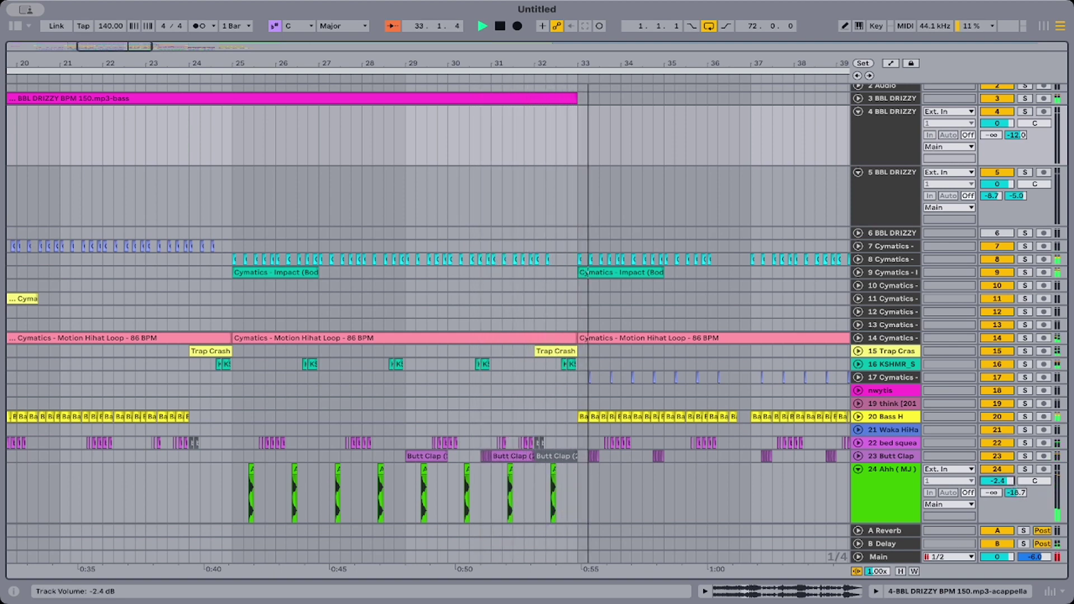
Select the clap clips on track 17 from 32.4.1 to 40.4.1 and restart playback from there.
{"action": "scroll", "coordinate": [587, 337], "scroll_direction": "right", "scroll_amount": 5}
{"action": "scroll", "coordinate": [586, 337], "scroll_direction": "down", "scroll_amount": 6}
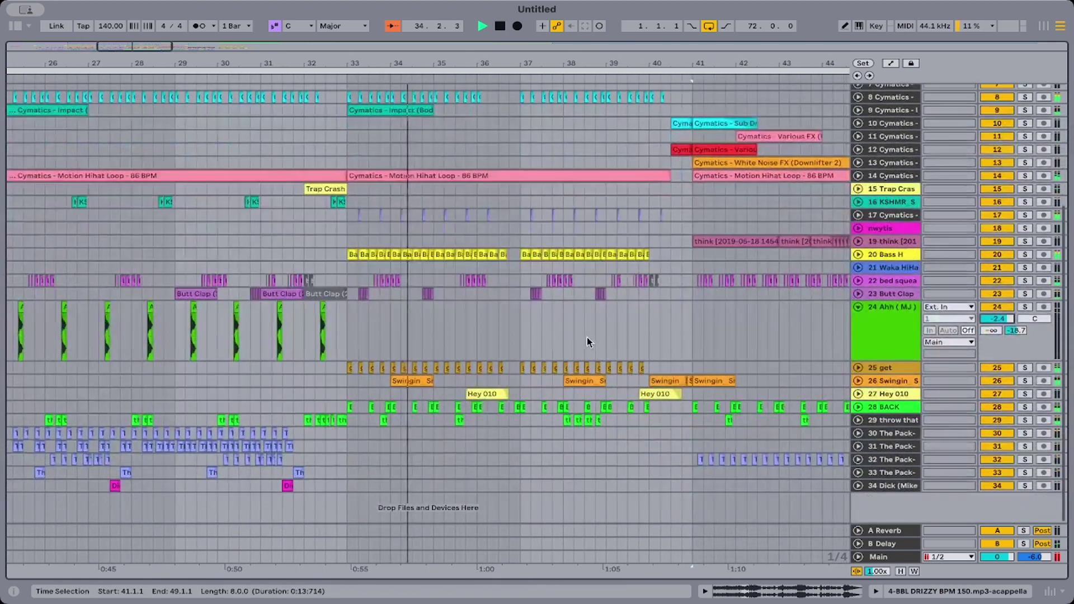
{"action": "left_click_drag", "start_coordinate": [679, 221], "coordinate": [335, 218]}
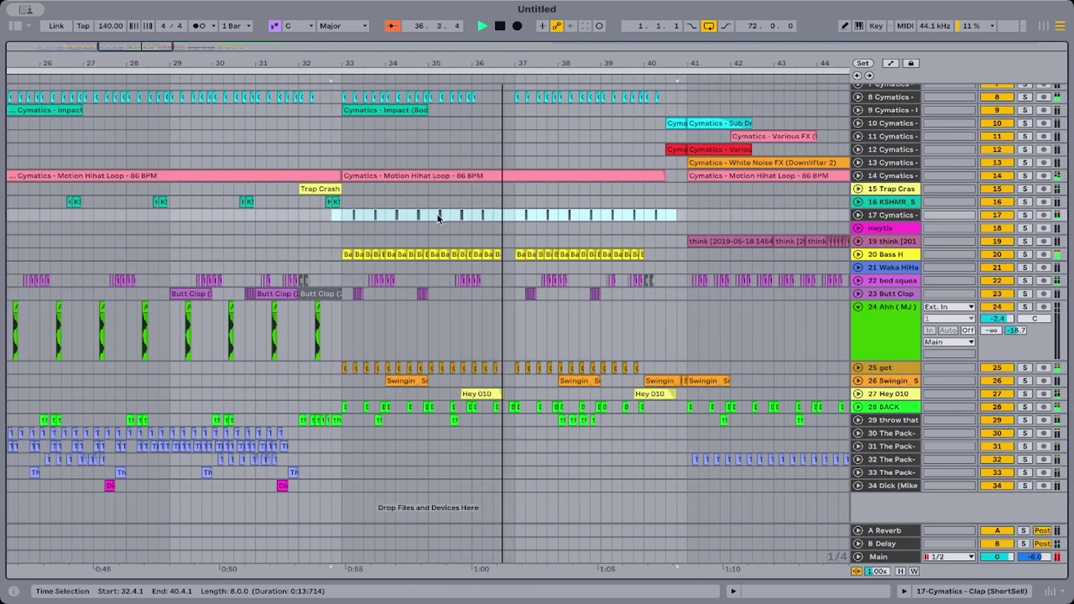
{"action": "key", "text": "space"}
{"action": "key", "text": "space"}
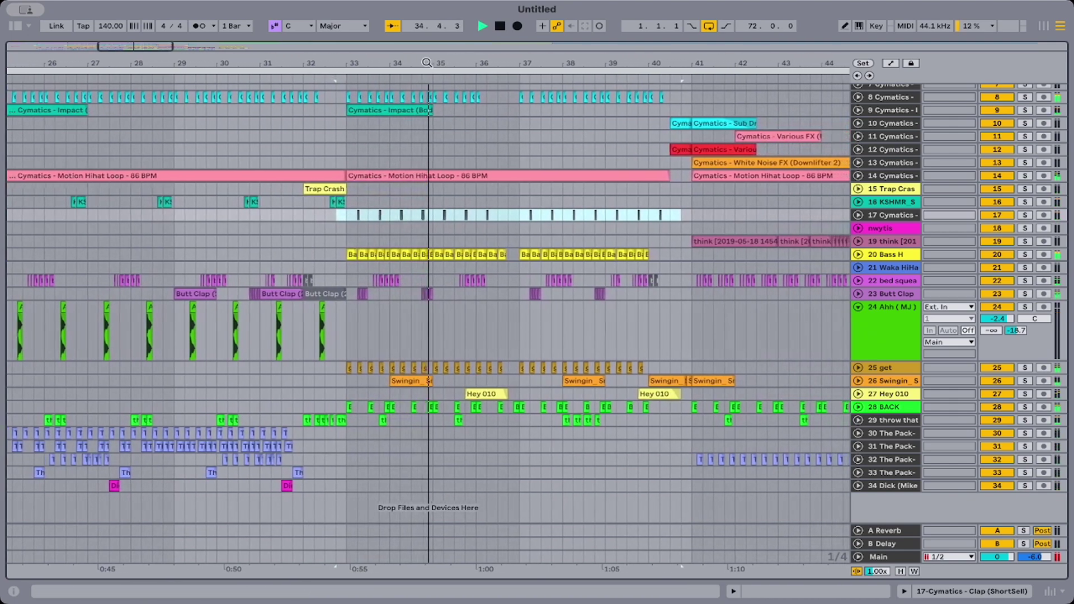
Examine the stem, acappella, drum and effect tracks across bars 33 to 57 while the arrangement plays.
{"action": "left_click_drag", "start_coordinate": [427, 63], "coordinate": [391, 41]}
{"action": "scroll", "coordinate": [410, 149], "scroll_direction": "up", "scroll_amount": 4}
{"action": "scroll", "coordinate": [411, 149], "scroll_direction": "up", "scroll_amount": 2}
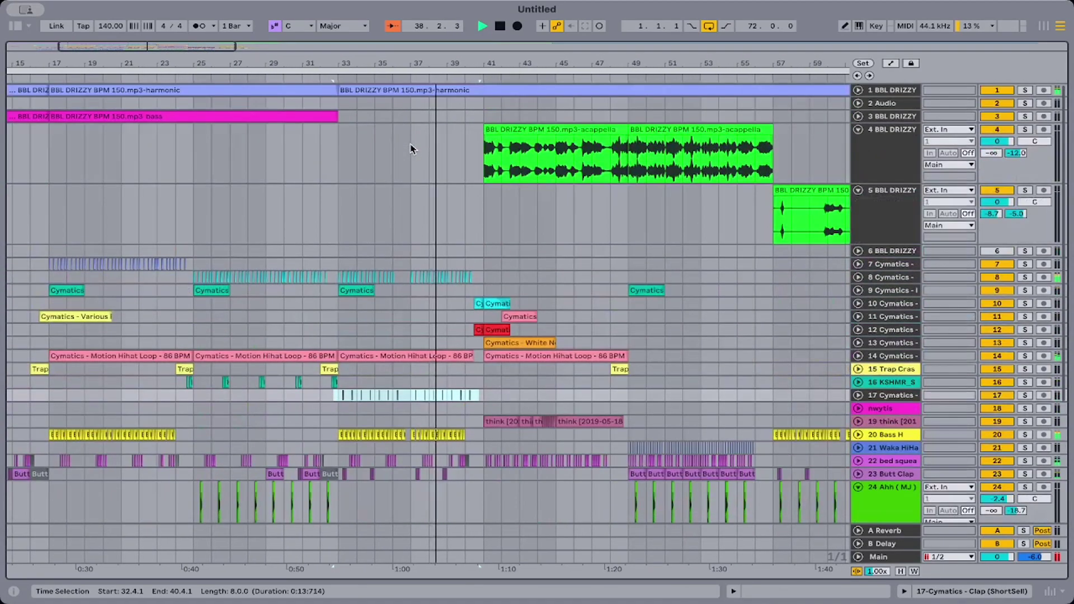
{"action": "scroll", "coordinate": [411, 149], "scroll_direction": "down", "scroll_amount": 6}
{"action": "scroll", "coordinate": [411, 148], "scroll_direction": "right", "scroll_amount": 1}
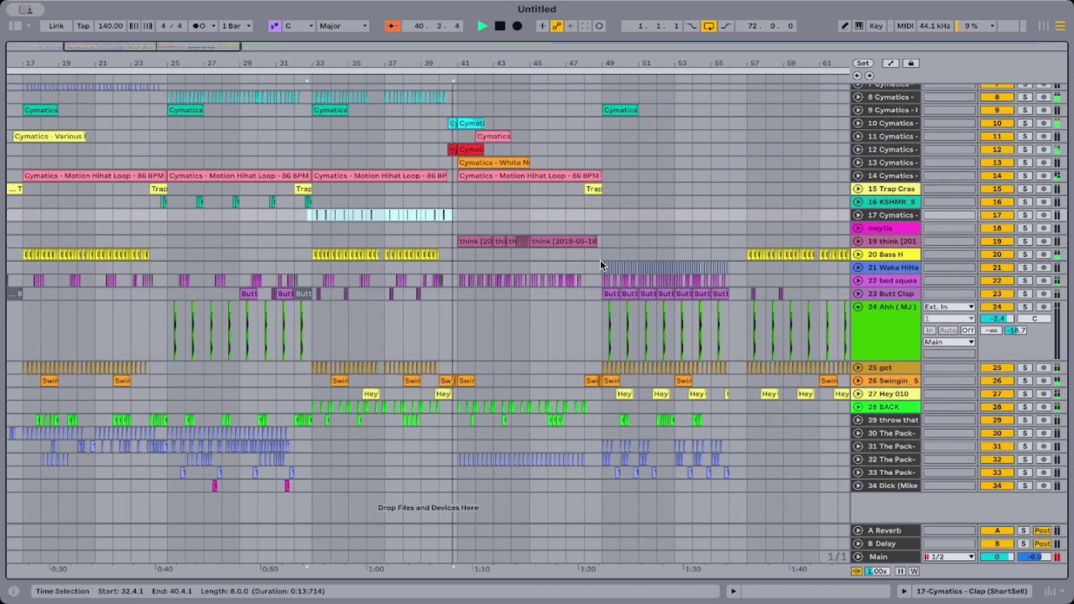
{"action": "scroll", "coordinate": [600, 259], "scroll_direction": "up", "scroll_amount": 1}
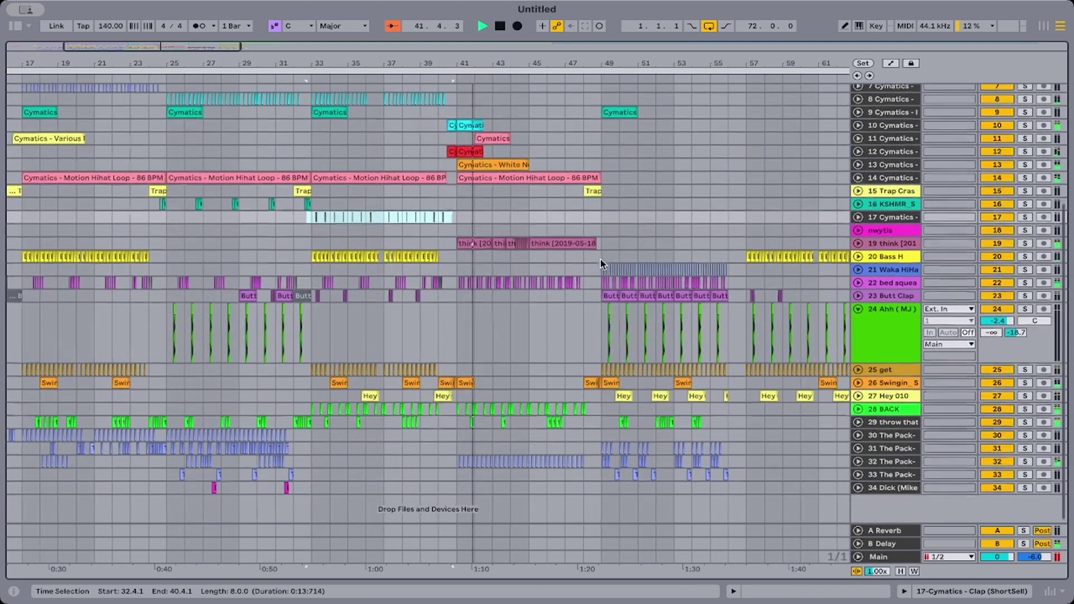
{"action": "scroll", "coordinate": [600, 259], "scroll_direction": "up", "scroll_amount": 8}
{"action": "scroll", "coordinate": [600, 259], "scroll_direction": "right", "scroll_amount": 5}
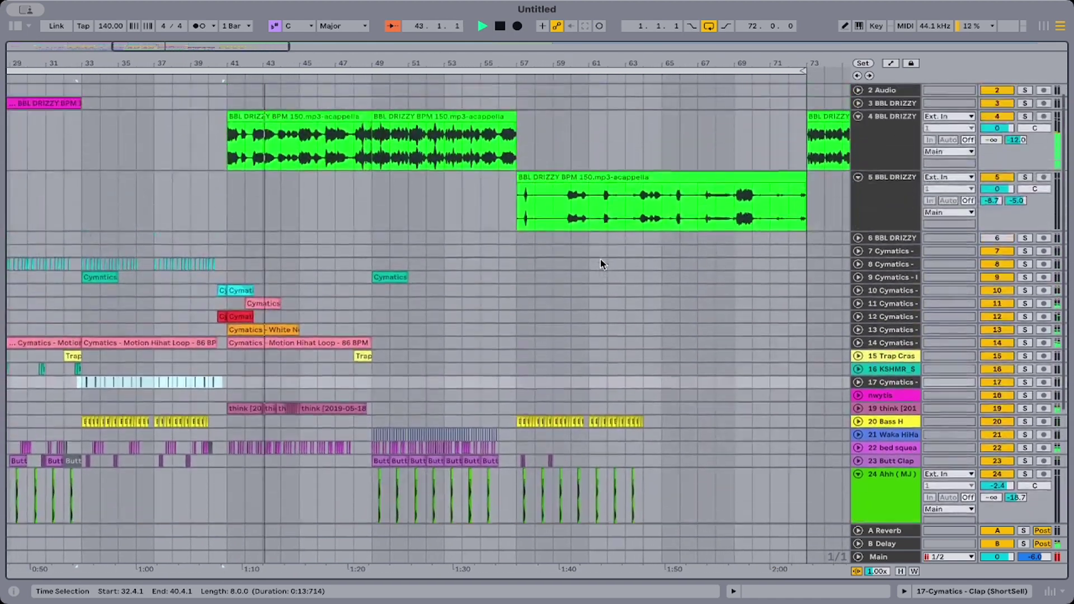
{"action": "scroll", "coordinate": [600, 259], "scroll_direction": "up", "scroll_amount": 1}
{"action": "scroll", "coordinate": [599, 259], "scroll_direction": "left", "scroll_amount": 1}
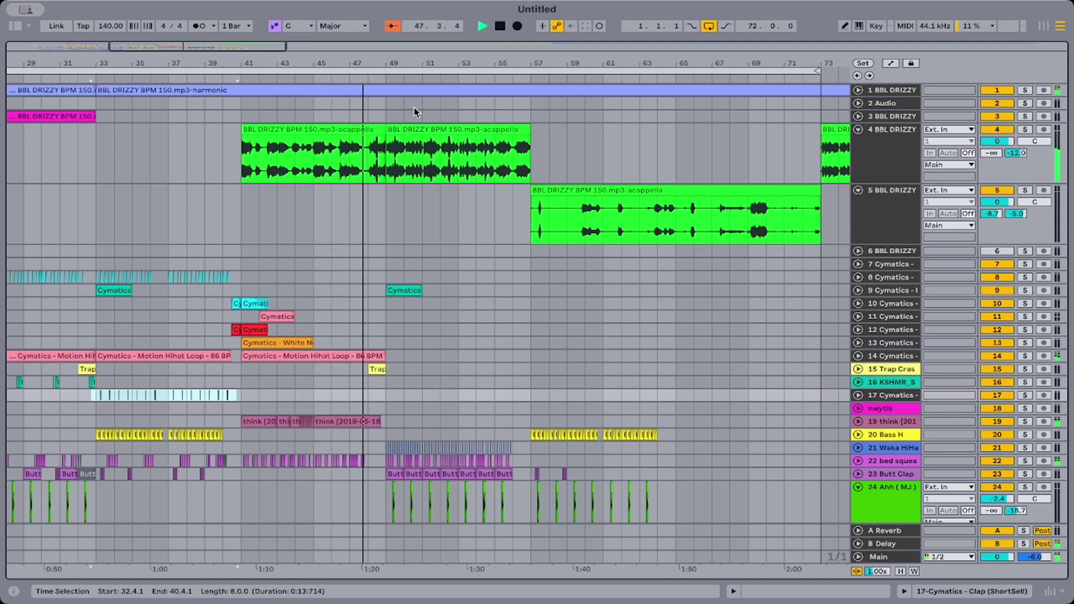
Unfold the bass track, copy the bass clip spanning bars 17 to 33 to bar 49, and play from there.
{"action": "left_click", "coordinate": [859, 117]}
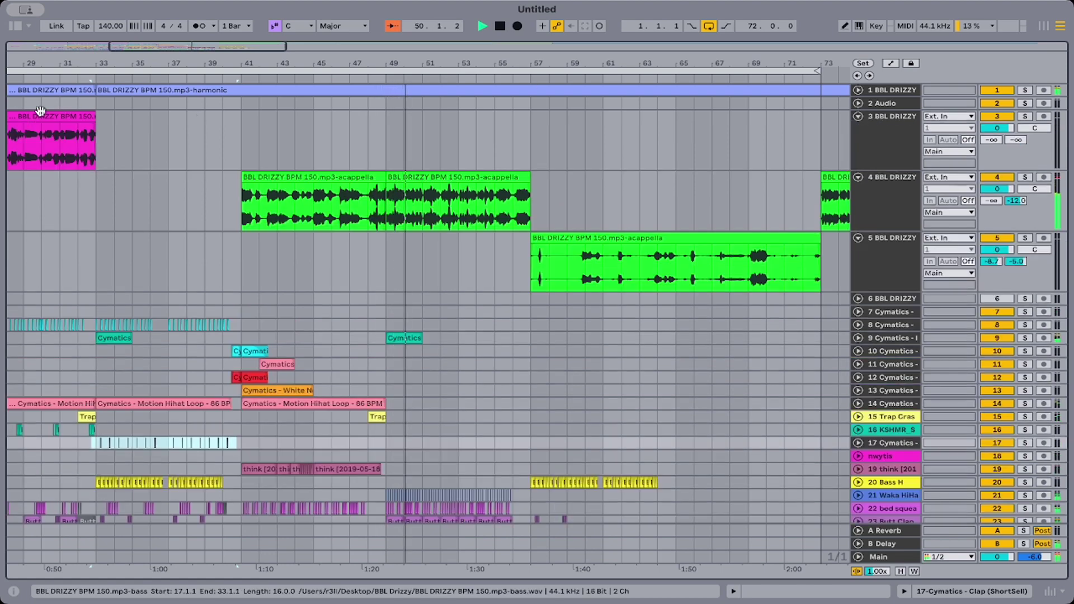
{"action": "scroll", "coordinate": [20, 113], "scroll_direction": "left", "scroll_amount": 3}
{"action": "scroll", "coordinate": [19, 114], "scroll_direction": "left", "scroll_amount": 10}
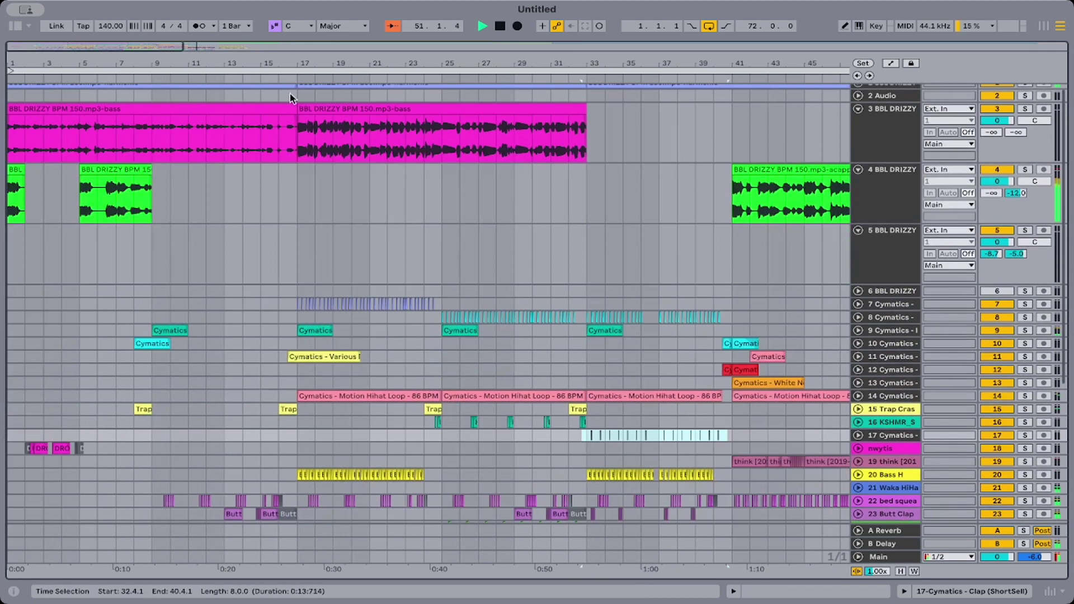
{"action": "left_click", "coordinate": [309, 102]}
{"action": "scroll", "coordinate": [647, 127], "scroll_direction": "right", "scroll_amount": 10}
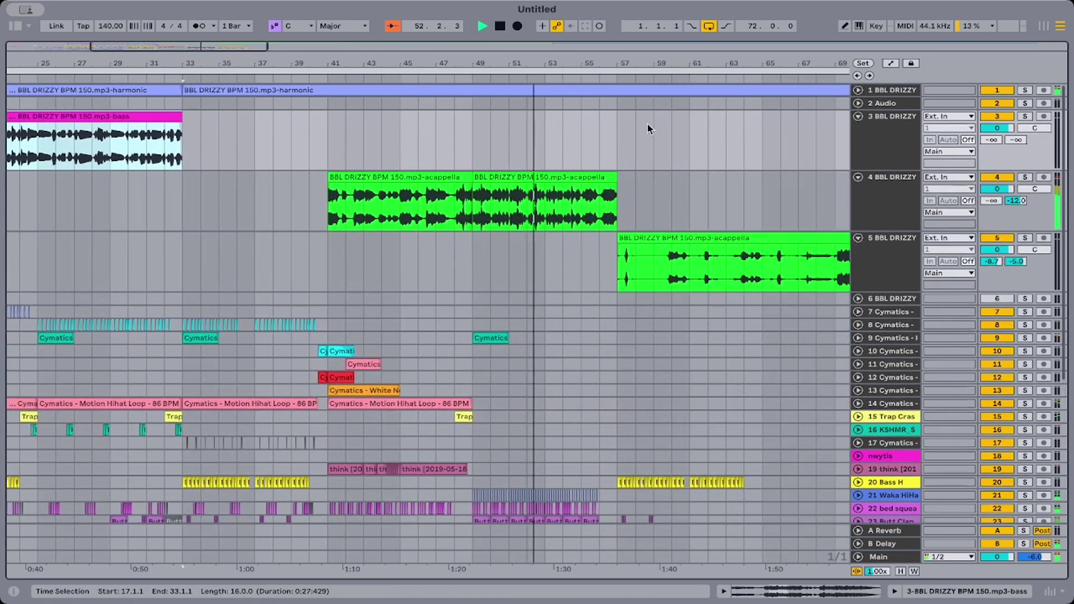
{"action": "left_click", "coordinate": [474, 155]}
{"action": "key", "text": "ctrl+v"}
{"action": "key", "text": "space"}
{"action": "key", "text": "space"}
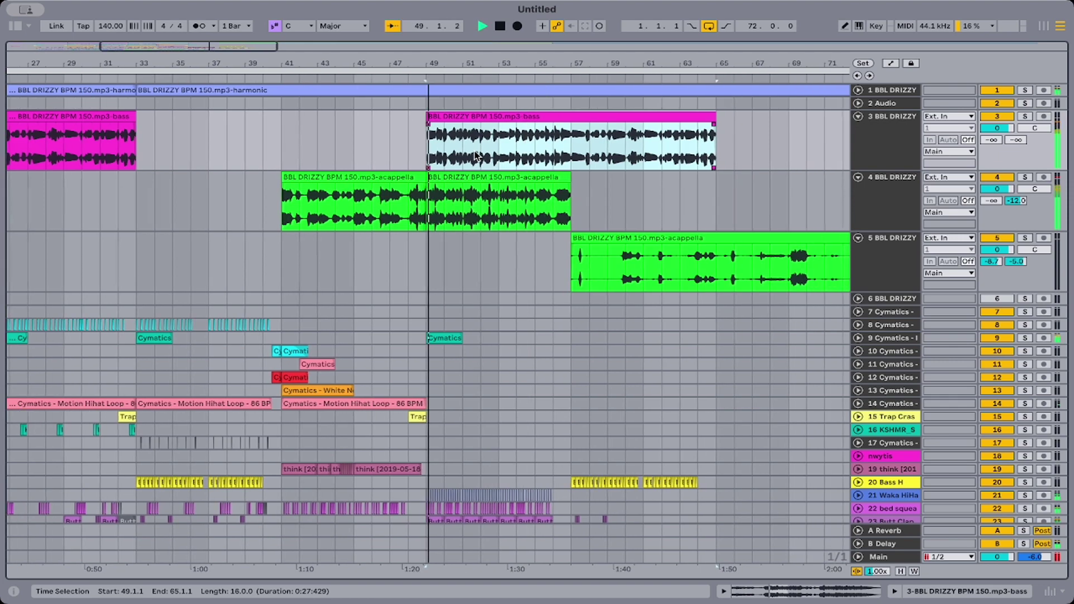
Copy the bars 17 to 33 range of tracks 6 and 7, including the kick pattern, to bar 49 and play it.
{"action": "scroll", "coordinate": [474, 156], "scroll_direction": "down", "scroll_amount": 8}
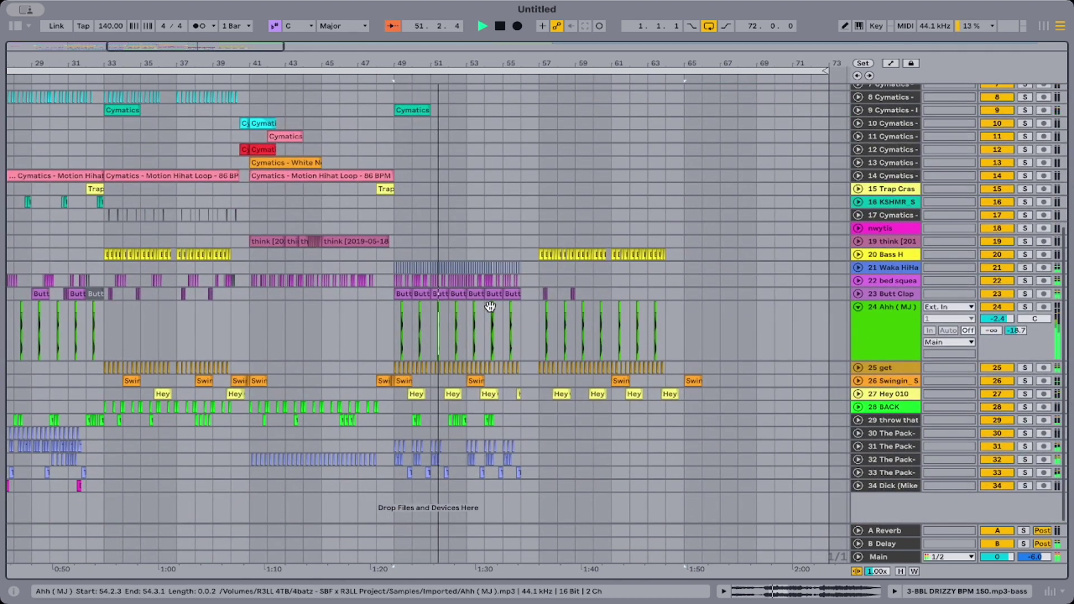
{"action": "scroll", "coordinate": [490, 307], "scroll_direction": "left", "scroll_amount": 10}
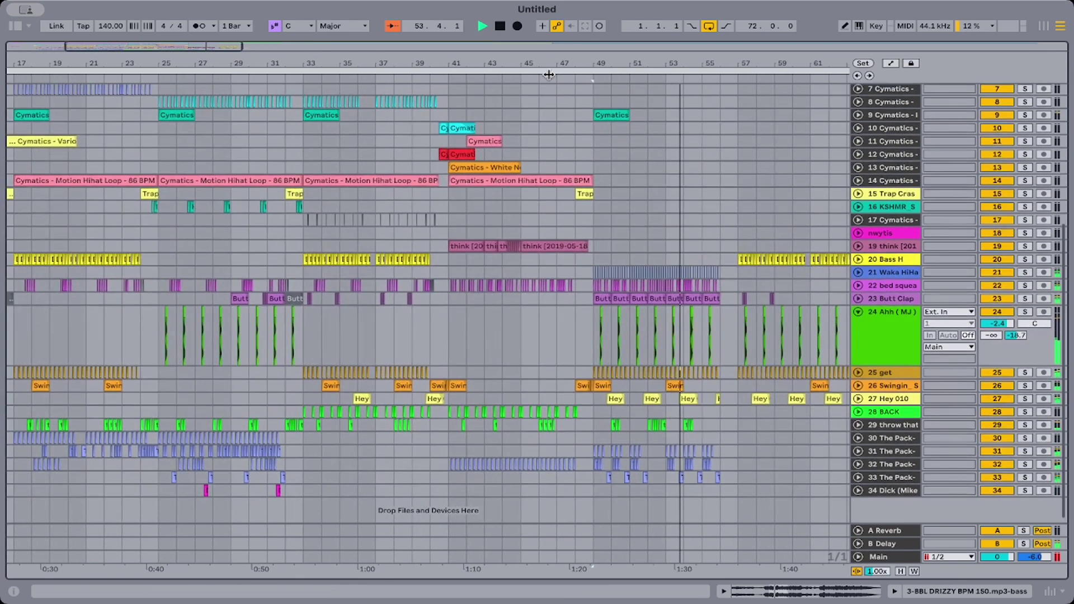
{"action": "left_click_drag", "start_coordinate": [521, 64], "coordinate": [399, 41]}
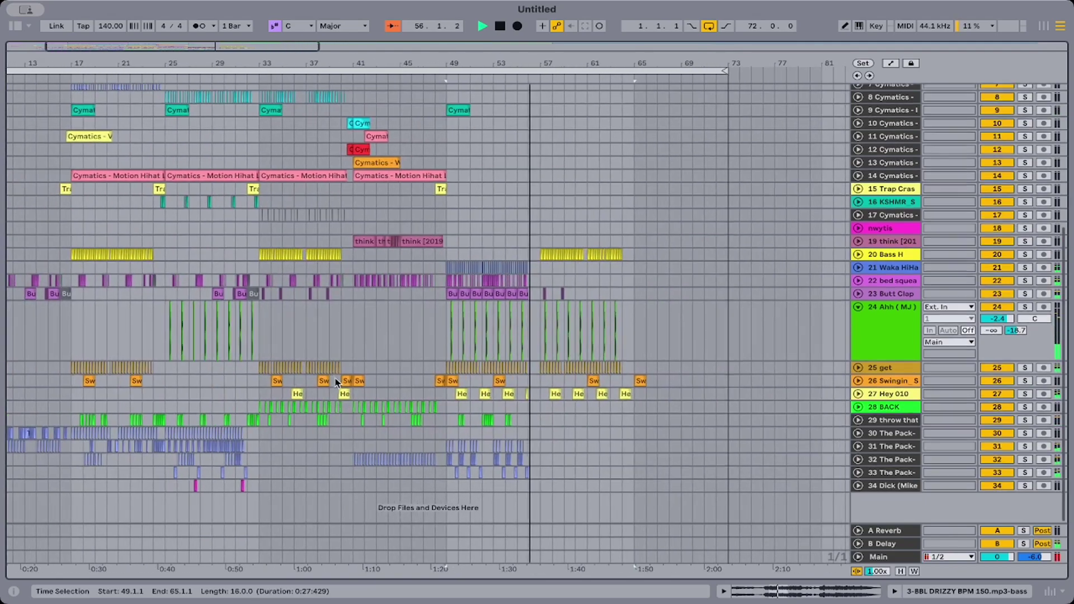
{"action": "scroll", "coordinate": [335, 381], "scroll_direction": "left", "scroll_amount": 1}
{"action": "scroll", "coordinate": [335, 383], "scroll_direction": "up", "scroll_amount": 4}
{"action": "scroll", "coordinate": [336, 383], "scroll_direction": "down", "scroll_amount": 3}
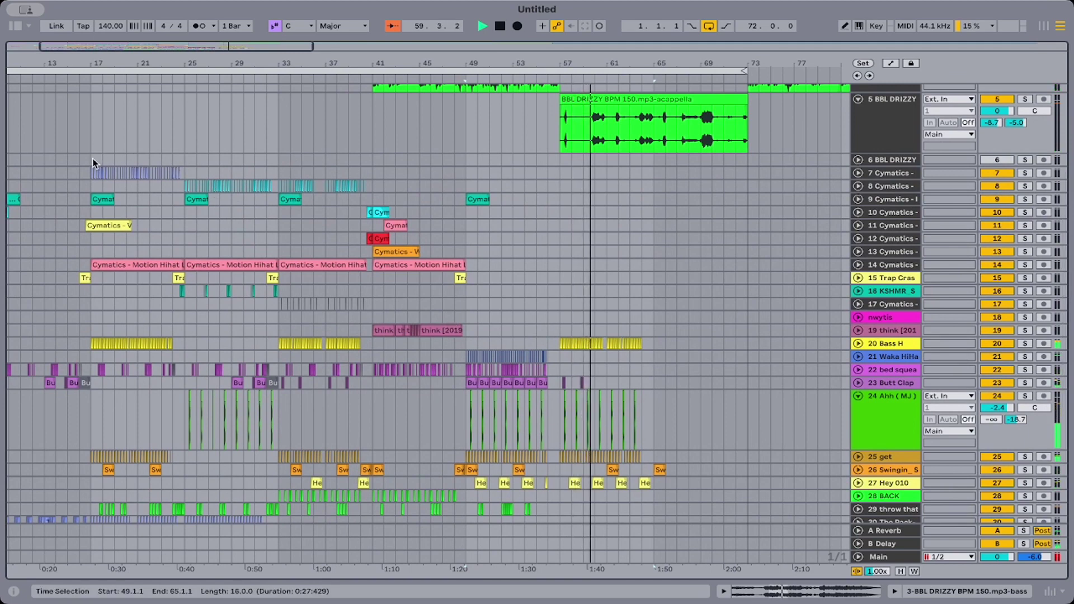
{"action": "left_click_drag", "start_coordinate": [93, 162], "coordinate": [280, 173]}
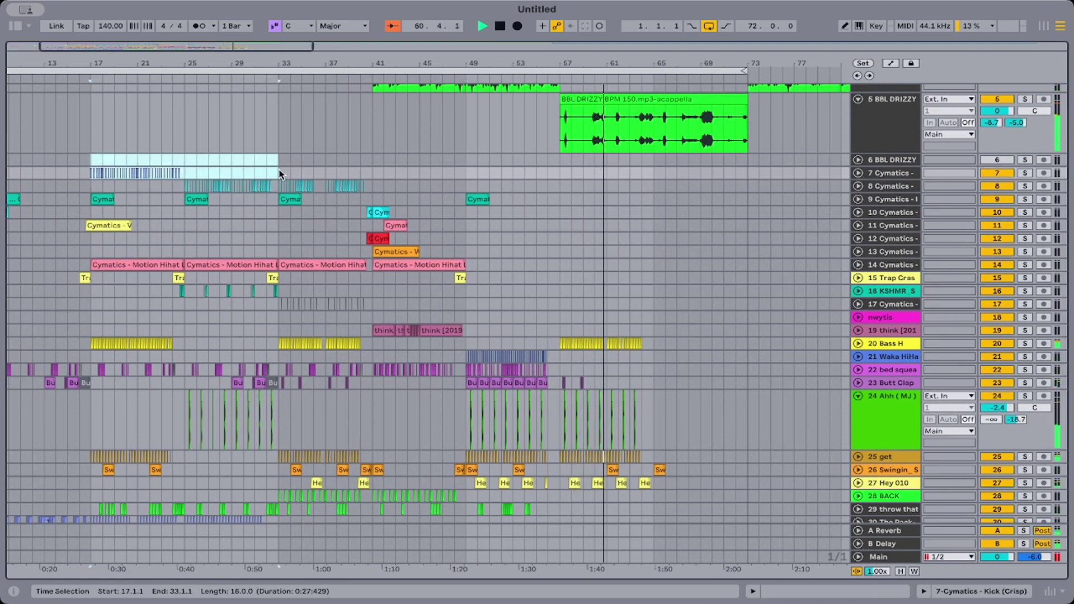
{"action": "key", "text": "ctrl+c"}
{"action": "left_click", "coordinate": [467, 161]}
{"action": "key", "text": "ctrl+v"}
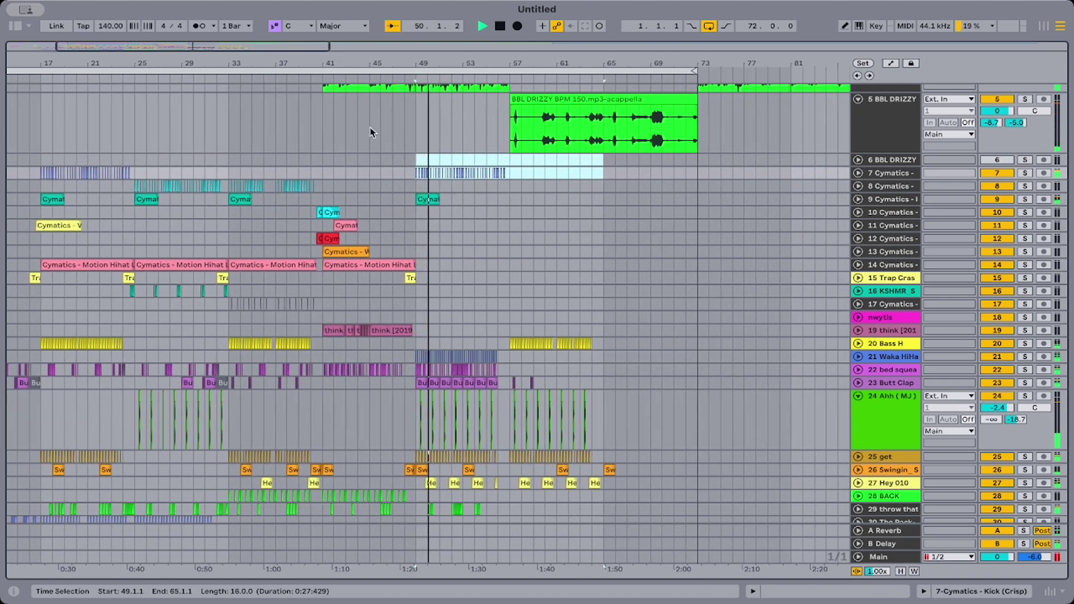
{"action": "scroll", "coordinate": [372, 132], "scroll_direction": "up", "scroll_amount": 5}
{"action": "key", "text": "space"}
{"action": "key", "text": "space"}
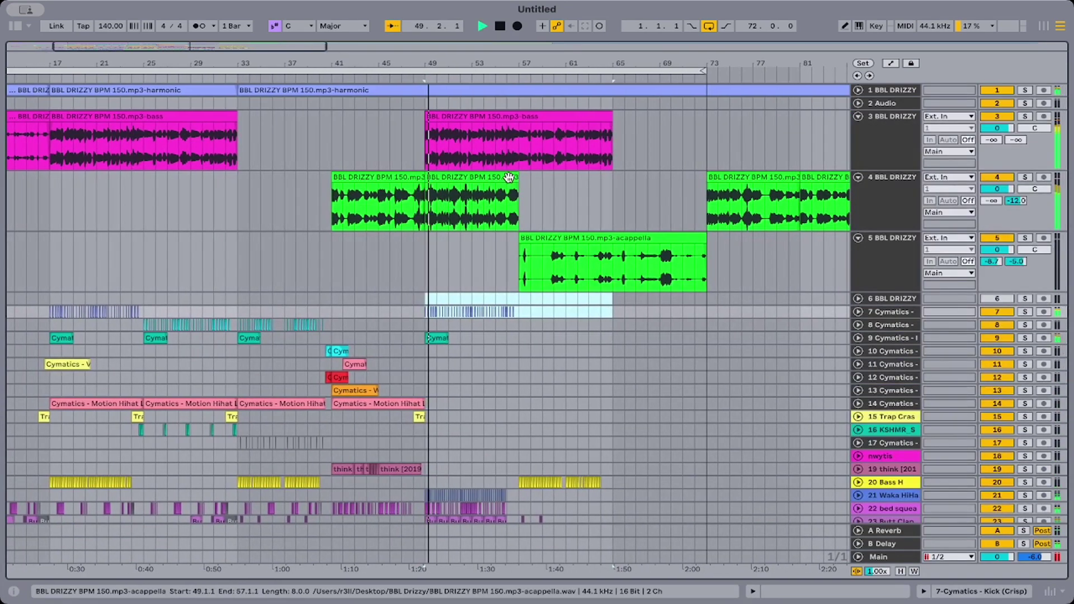
Shorten the acappella clip starting at bar 49 on track 4 to one bar and play it back.
{"action": "left_click_drag", "start_coordinate": [514, 178], "coordinate": [431, 178]}
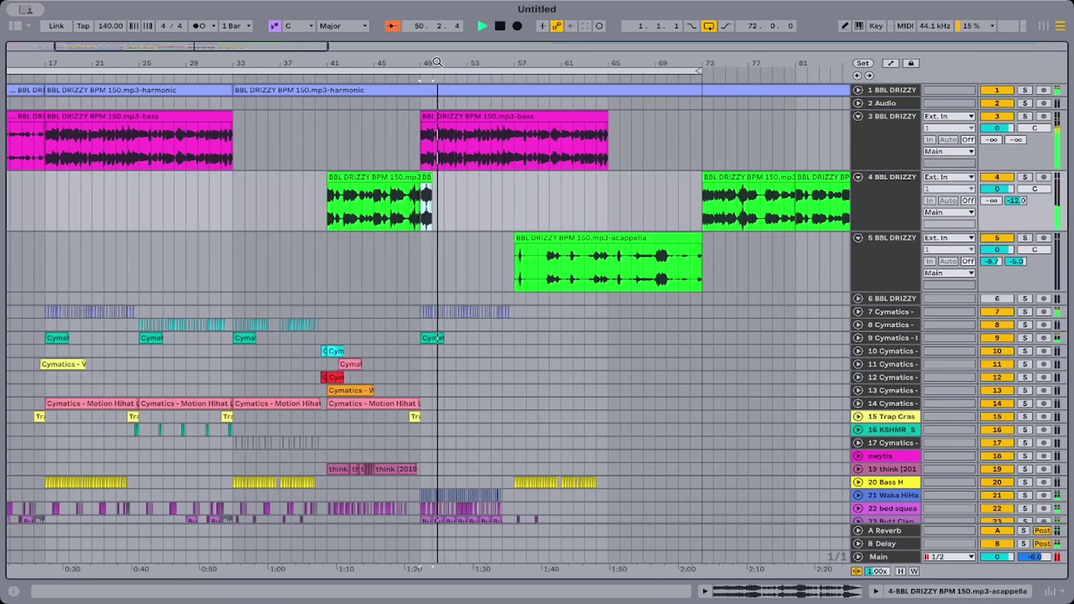
{"action": "left_click_drag", "start_coordinate": [437, 62], "coordinate": [414, 227]}
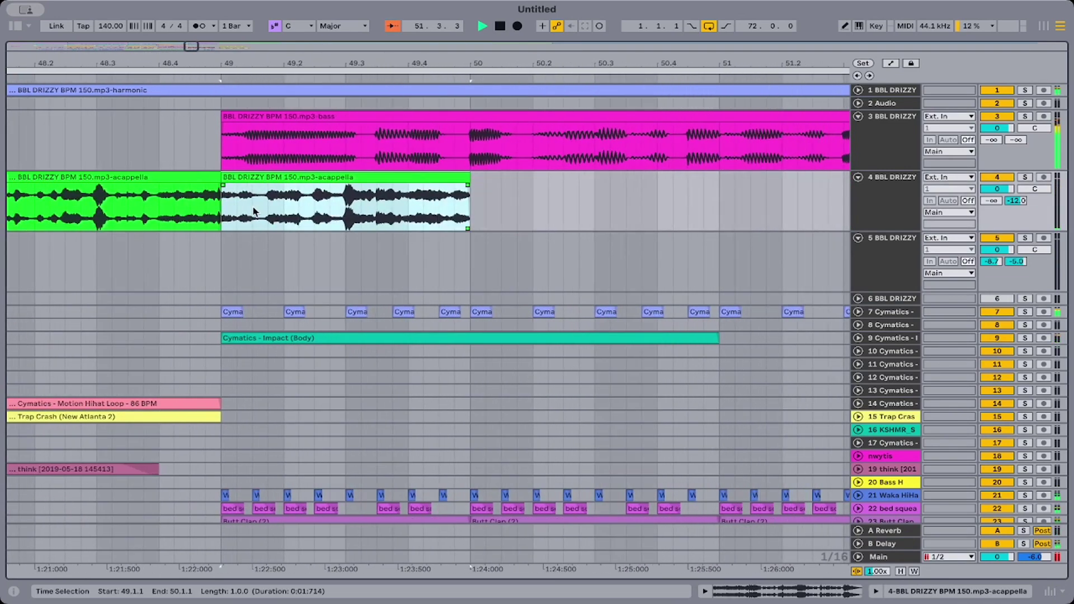
{"action": "key", "text": "space"}
{"action": "key", "text": "space"}
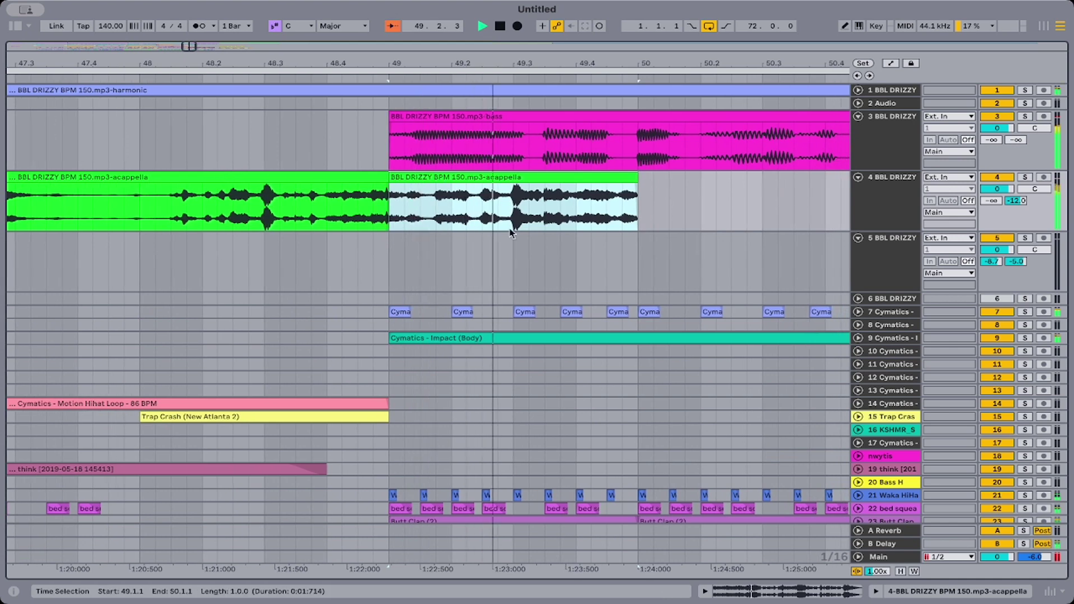
Split the one-bar acappella clip at 49.4.1 and 49.4.3 and delete everything after 49.4.3.
{"action": "left_click", "coordinate": [575, 217]}
{"action": "key", "text": "ctrl+e"}
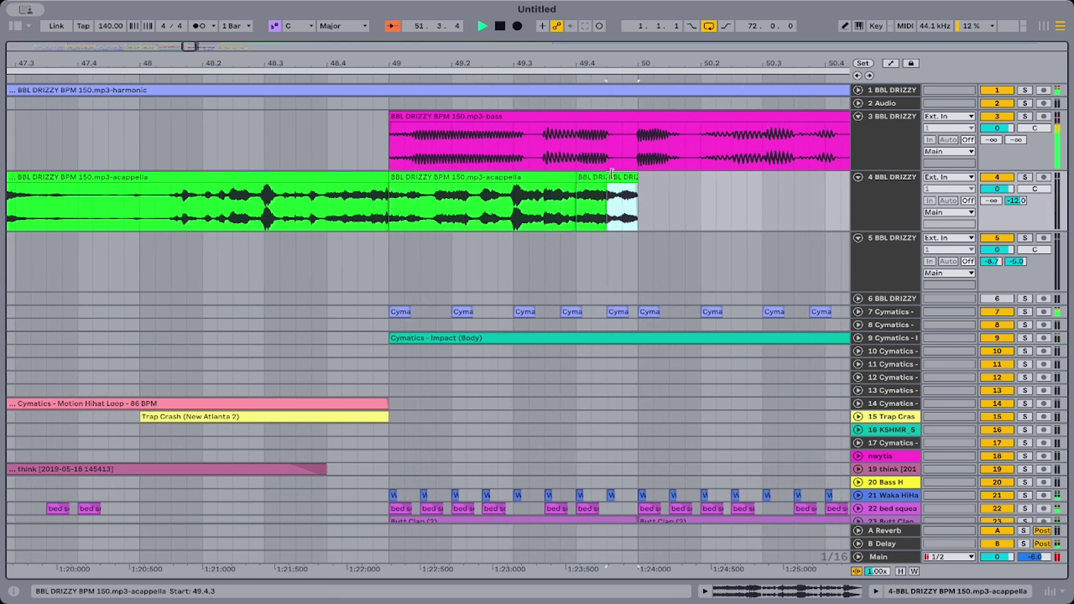
{"action": "left_click", "coordinate": [416, 188]}
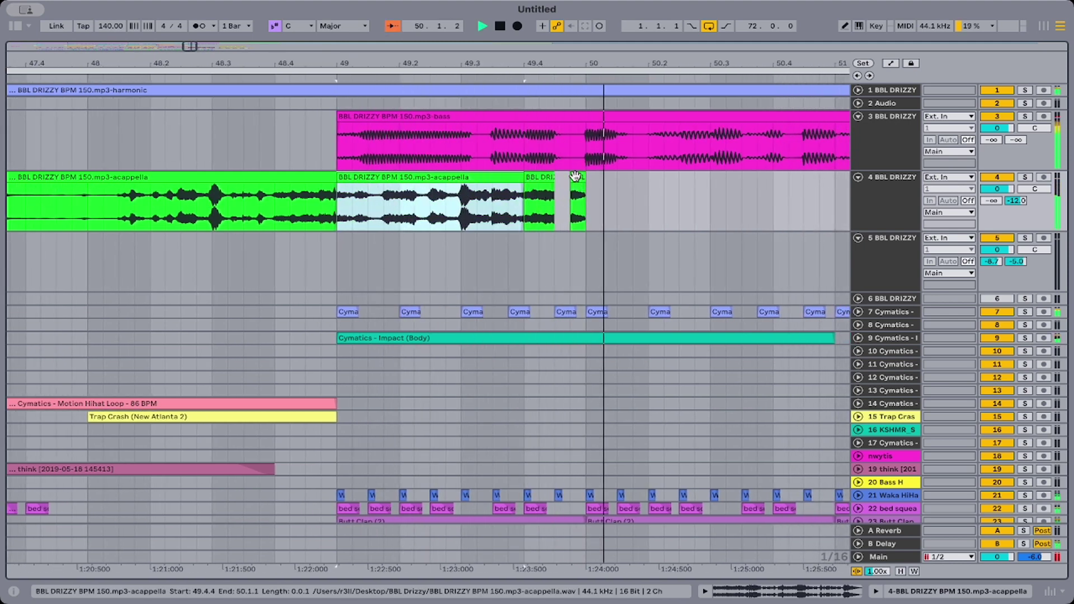
{"action": "left_click", "coordinate": [580, 188]}
{"action": "key", "text": "Delete"}
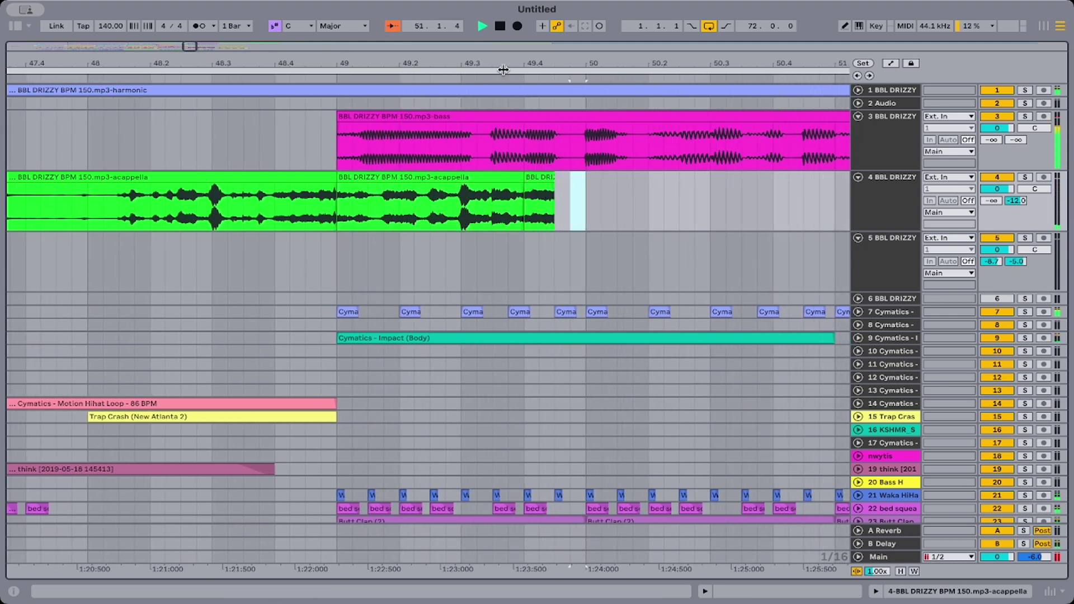
Shorten the acappella clip at bar 49 to end at 49.3.1, give it a short fade-out, and play it.
{"action": "left_click", "coordinate": [356, 179]}
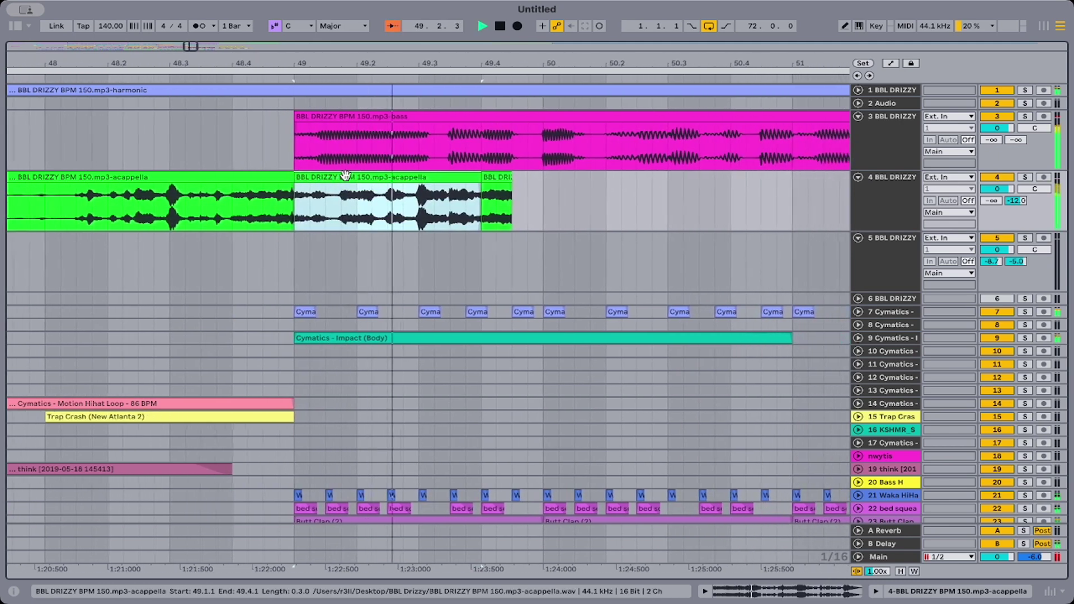
{"action": "left_click", "coordinate": [858, 176]}
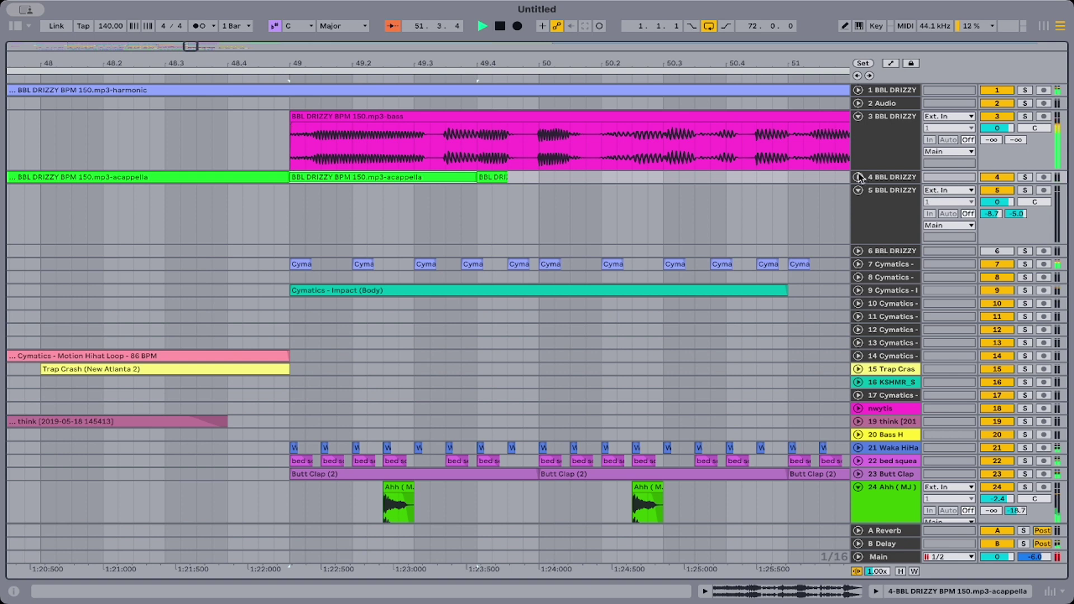
{"action": "left_click", "coordinate": [859, 177]}
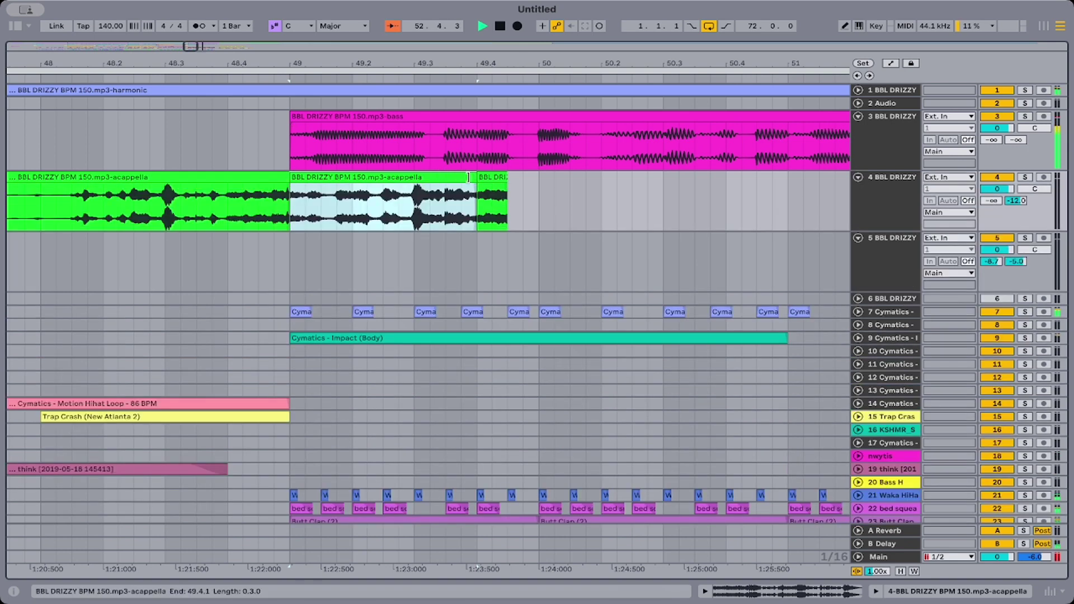
{"action": "left_click_drag", "start_coordinate": [468, 179], "coordinate": [404, 186]}
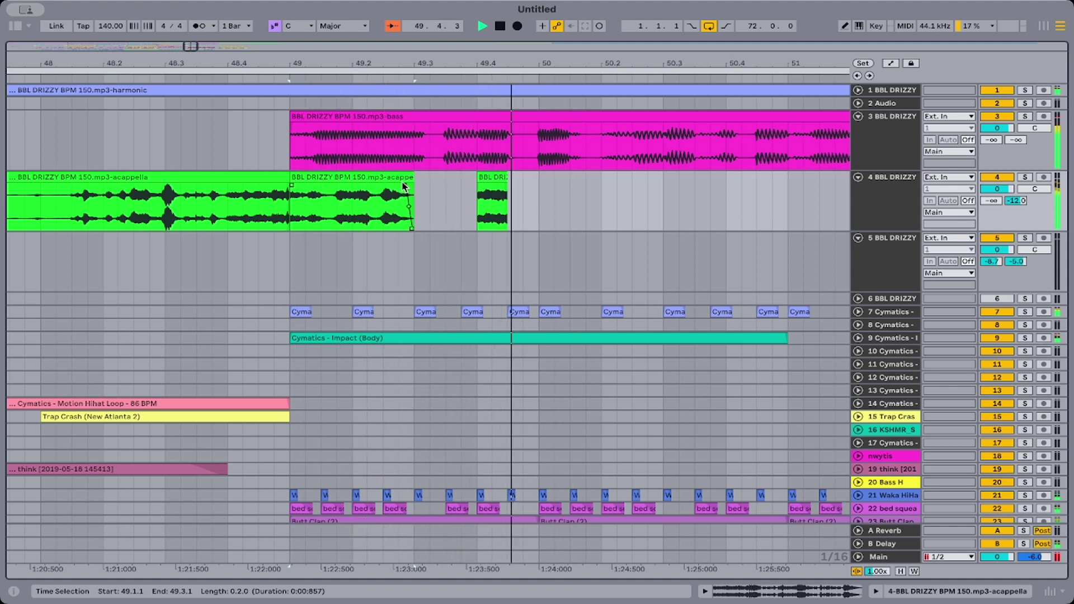
{"action": "left_click", "coordinate": [385, 207]}
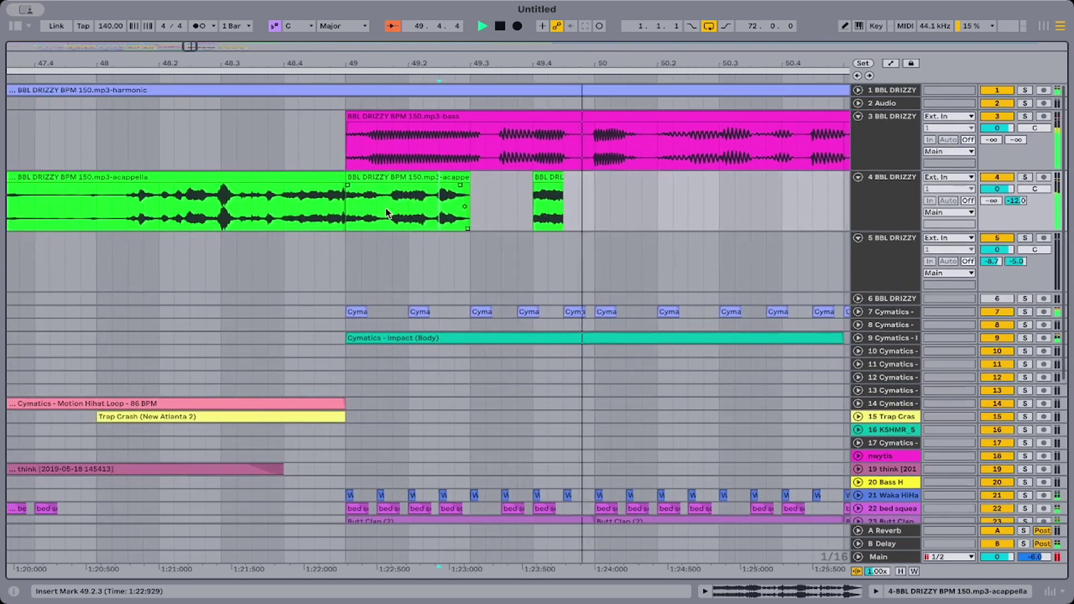
{"action": "left_click", "coordinate": [370, 177]}
{"action": "key", "text": "space"}
{"action": "key", "text": "space"}
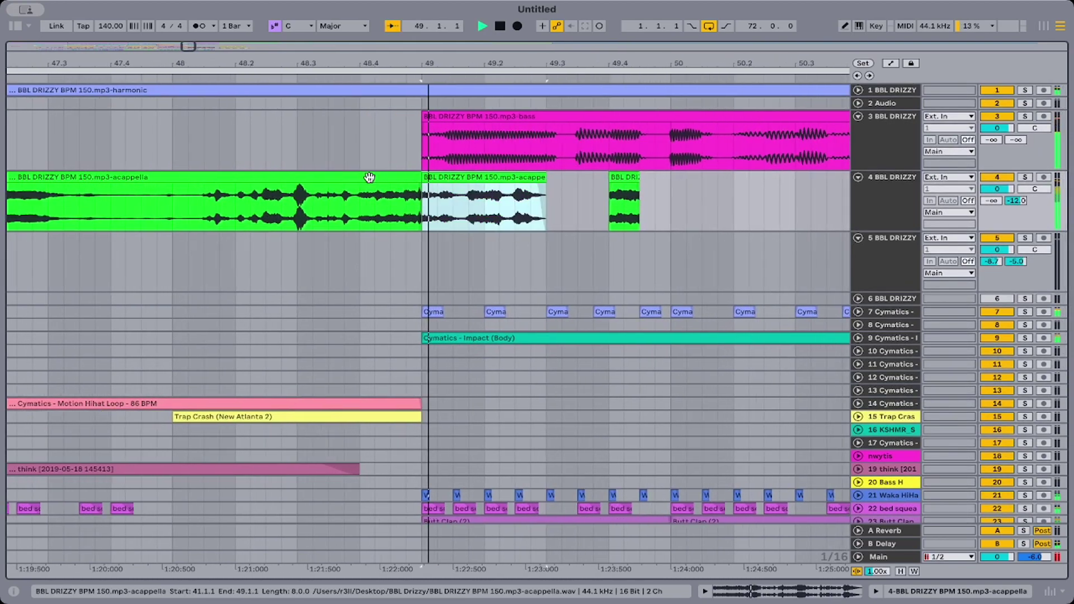
Extend the end of the acappella clip at bar 49 to 49.4.1 and listen to it.
{"action": "scroll", "coordinate": [370, 177], "scroll_direction": "down", "scroll_amount": 1}
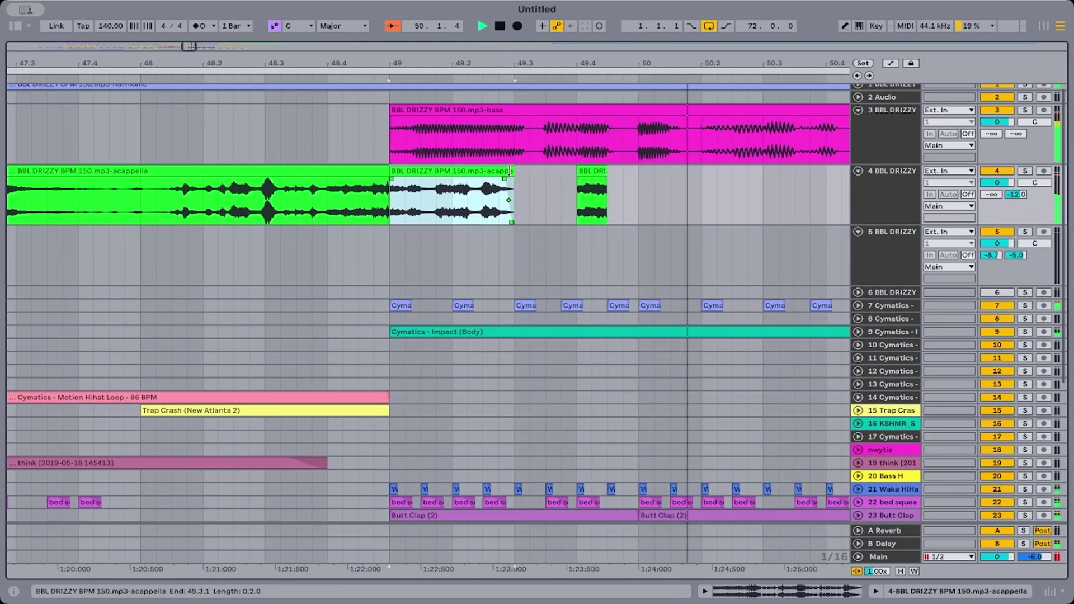
{"action": "left_click_drag", "start_coordinate": [515, 172], "coordinate": [577, 171]}
{"action": "key", "text": "space"}
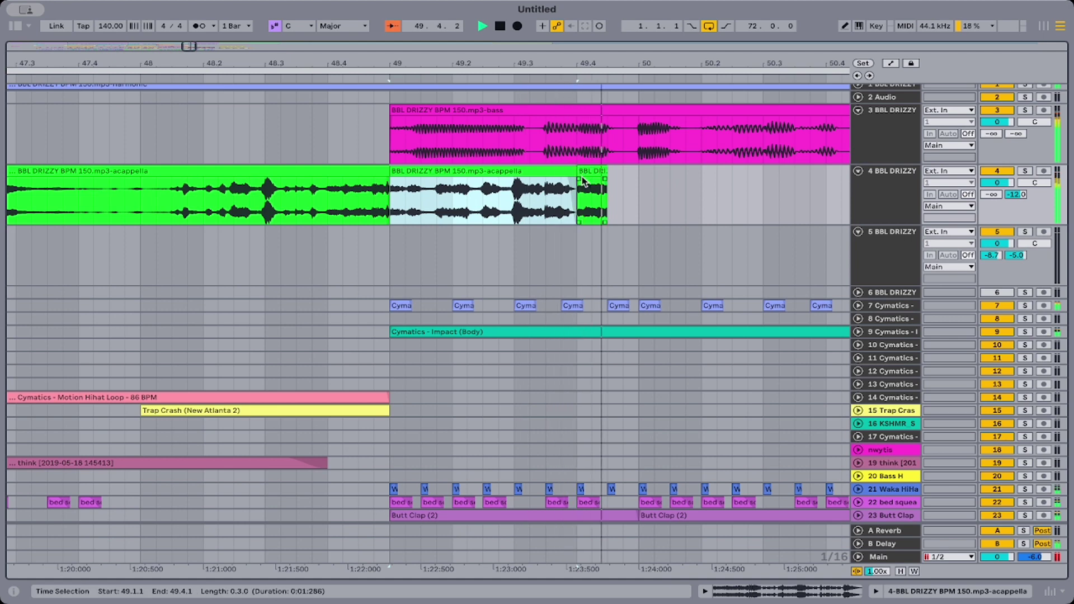
Add short fades to the acappella chop at 49.4.1 and trim the preceding clip to end just after 49.3.4.
{"action": "left_click", "coordinate": [601, 173]}
{"action": "scroll", "coordinate": [601, 172], "scroll_direction": "up", "scroll_amount": 3}
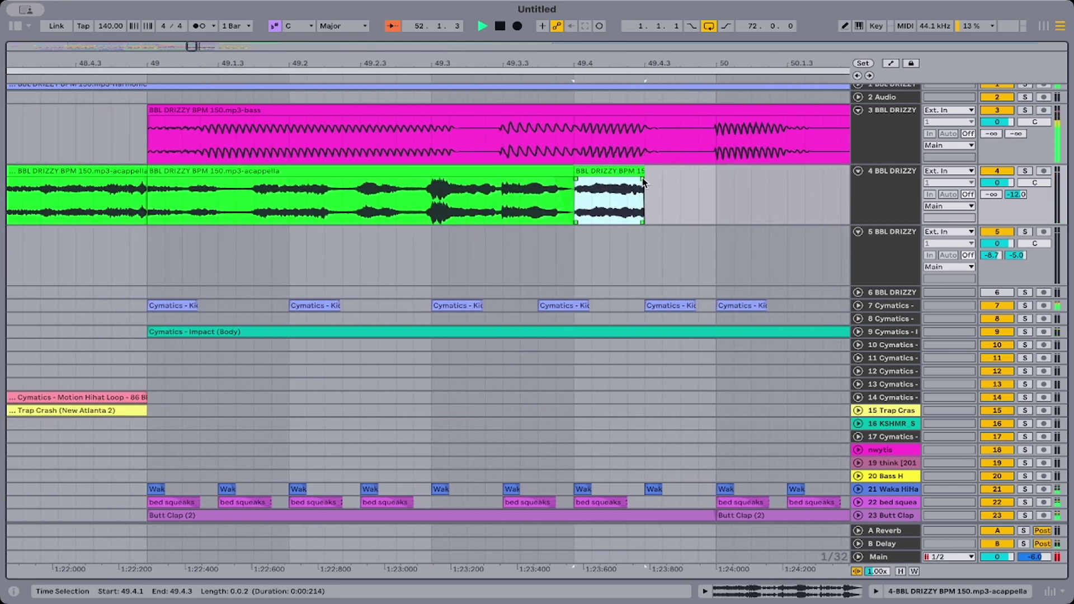
{"action": "left_click_drag", "start_coordinate": [642, 178], "coordinate": [640, 180]}
{"action": "left_click", "coordinate": [590, 174]}
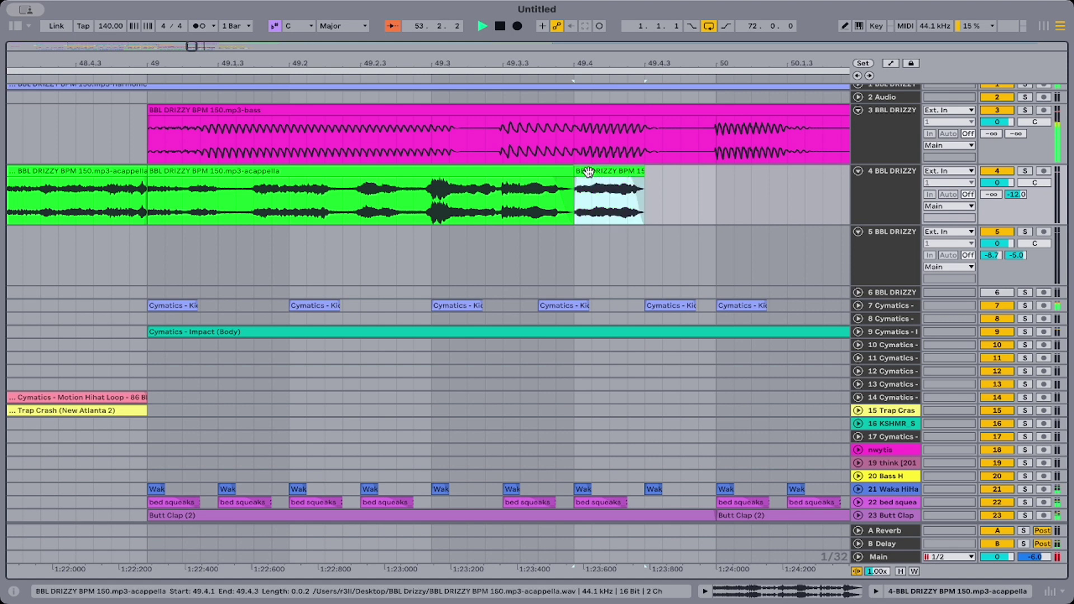
{"action": "left_click", "coordinate": [564, 171]}
{"action": "left_click_drag", "start_coordinate": [563, 172], "coordinate": [599, 188]}
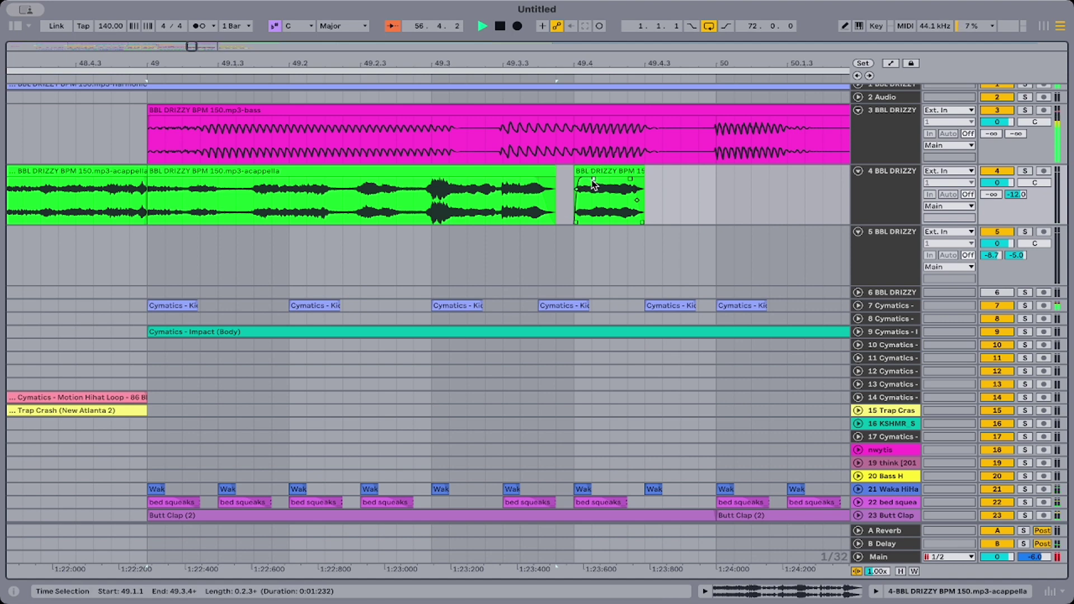
Trim the end of the acappella chop at 49.4.1 and place a duplicate of it at 50.1.1.
{"action": "left_click_drag", "start_coordinate": [639, 171], "coordinate": [570, 208]}
{"action": "key", "text": "ctrl+d"}
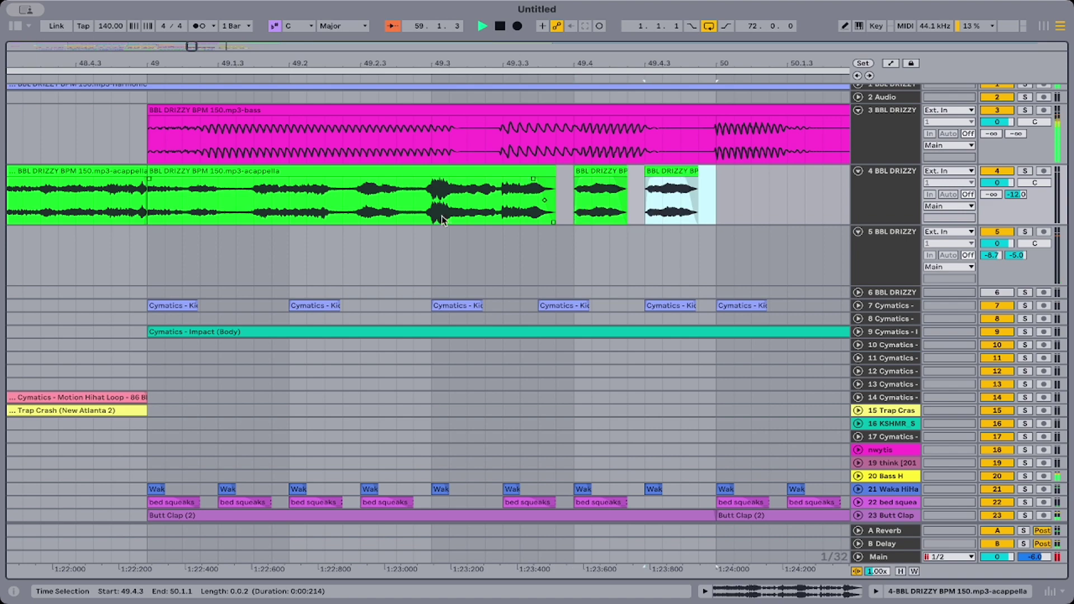
{"action": "left_click", "coordinate": [377, 234]}
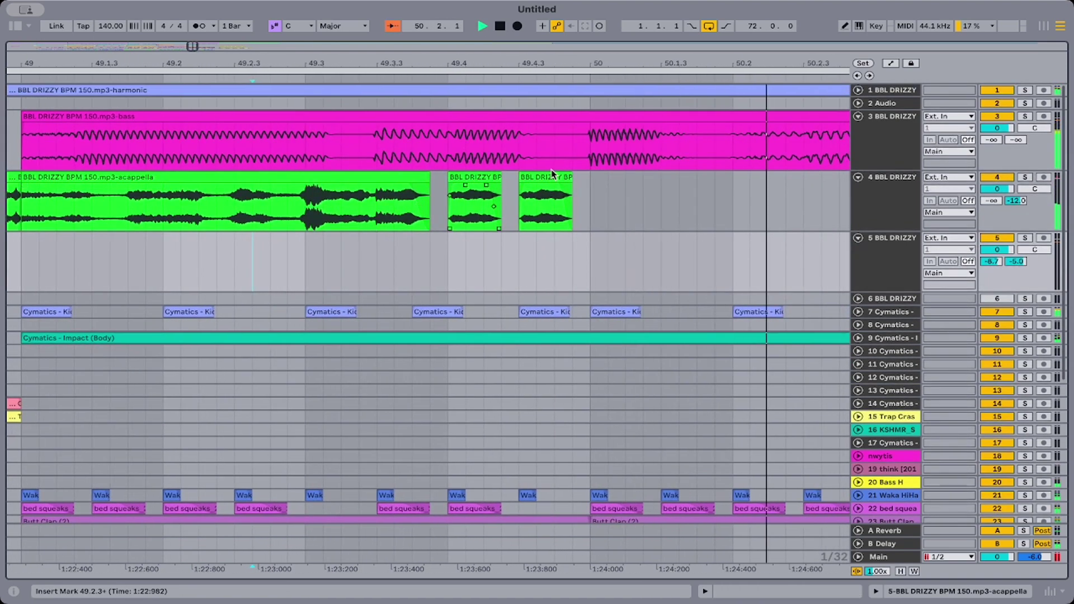
{"action": "left_click_drag", "start_coordinate": [529, 179], "coordinate": [597, 179]}
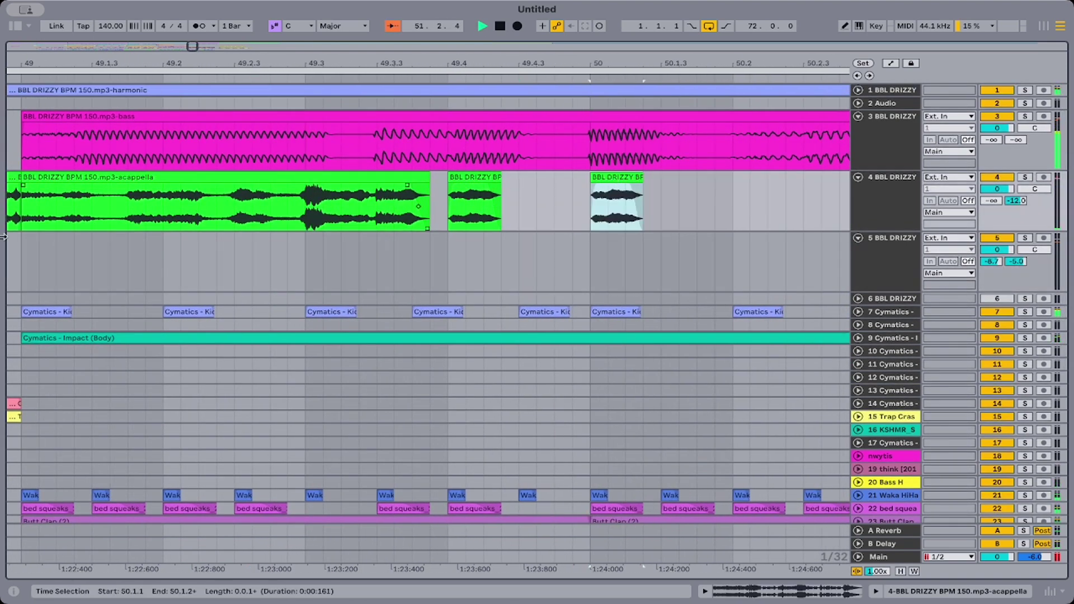
Play the chopped acappella from 49.1.1 and split its long clip at 49.2.3 and 49.3.1.
{"action": "left_click", "coordinate": [17, 263]}
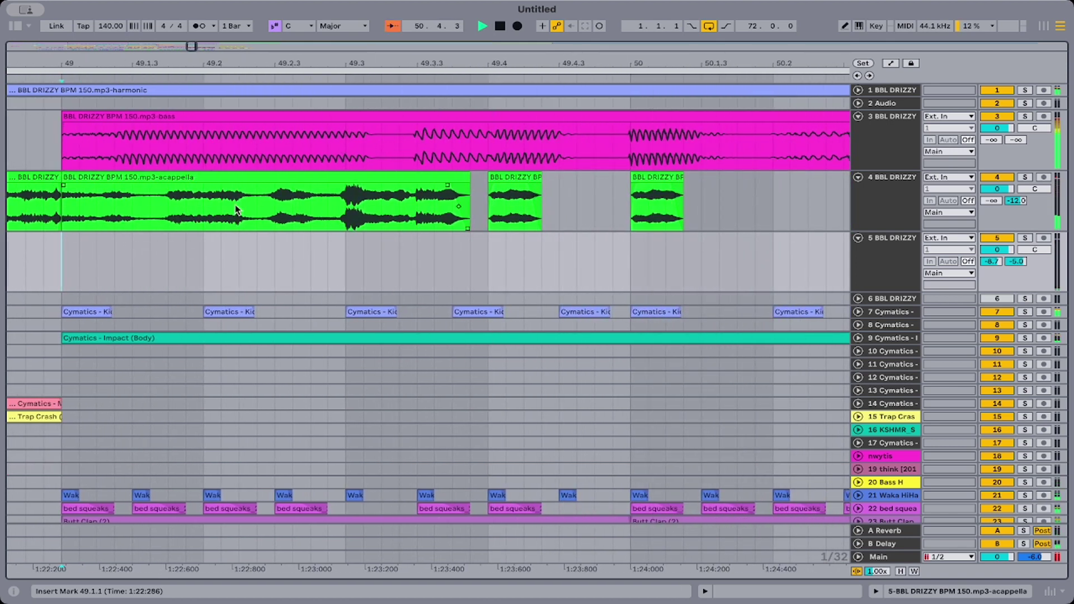
{"action": "left_click", "coordinate": [65, 217]}
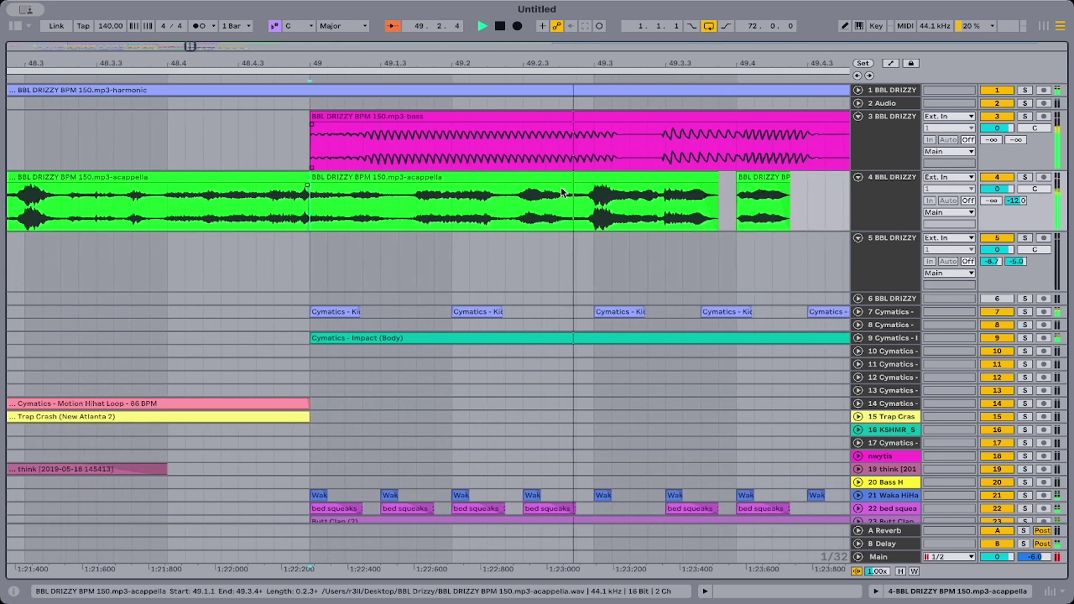
{"action": "left_click", "coordinate": [518, 214]}
{"action": "key", "text": "space"}
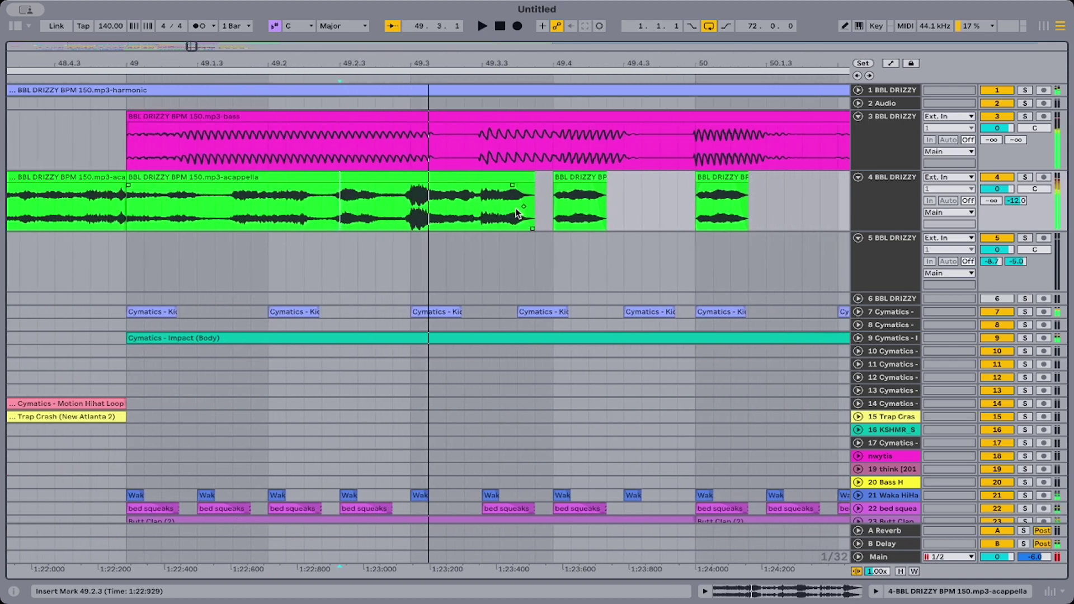
{"action": "key", "text": "space"}
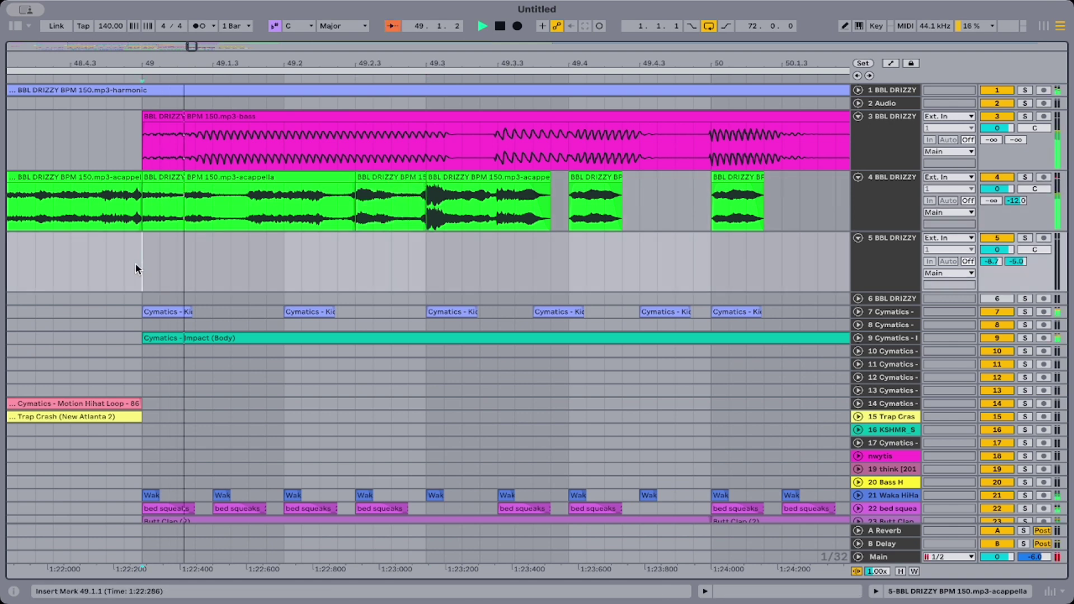
Move the acappella chop at 50.1.1 to just after 50.3.2 and play back from just before bar 49.
{"action": "key", "text": "space"}
{"action": "left_click", "coordinate": [477, 177]}
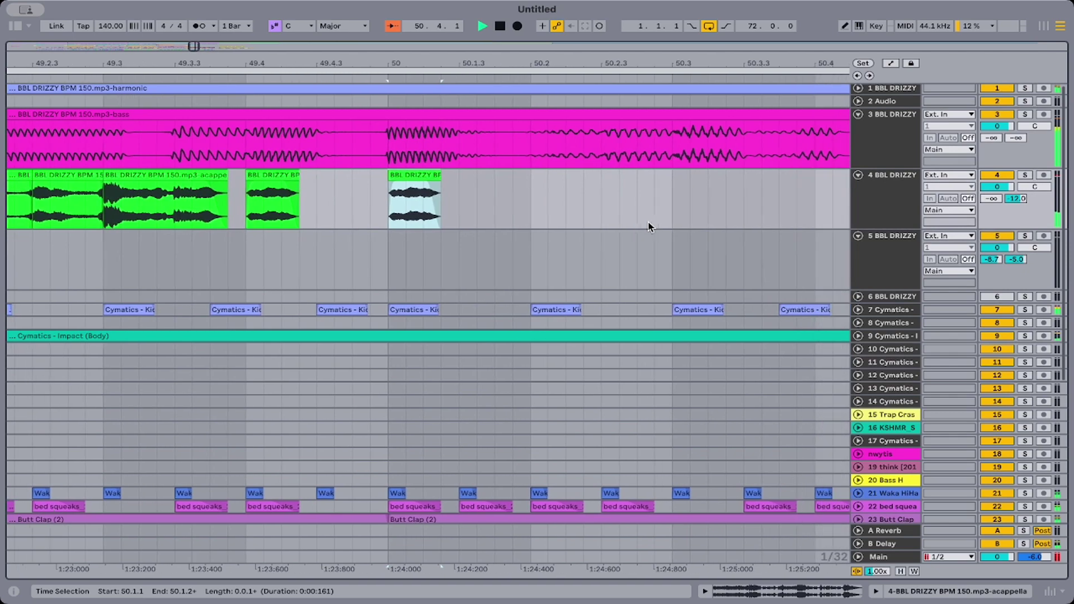
{"action": "left_click", "coordinate": [403, 171]}
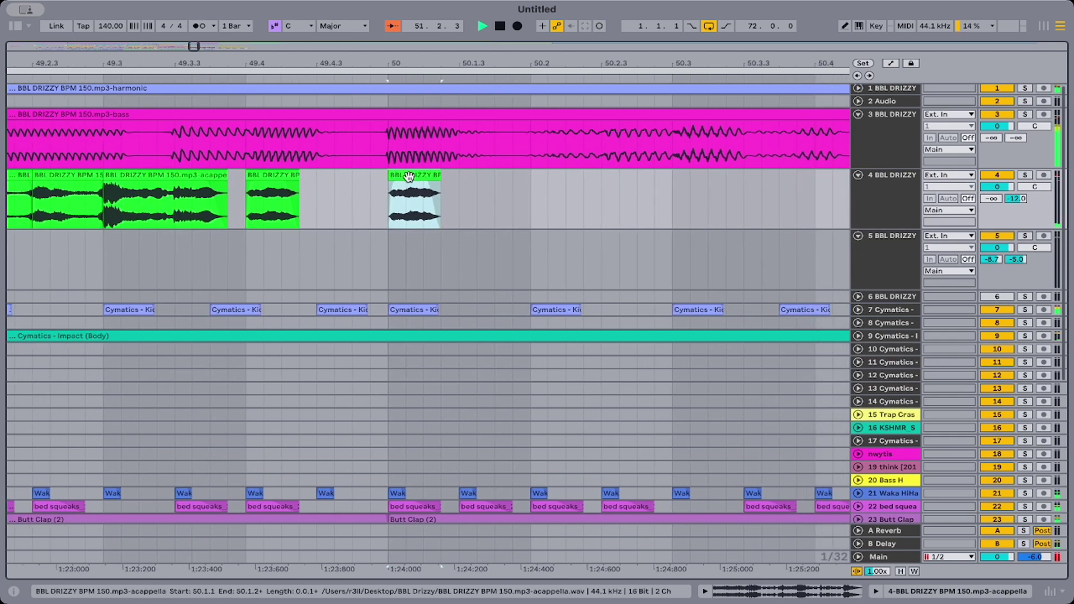
{"action": "left_click_drag", "start_coordinate": [409, 177], "coordinate": [746, 184]}
{"action": "left_click", "coordinate": [385, 214]}
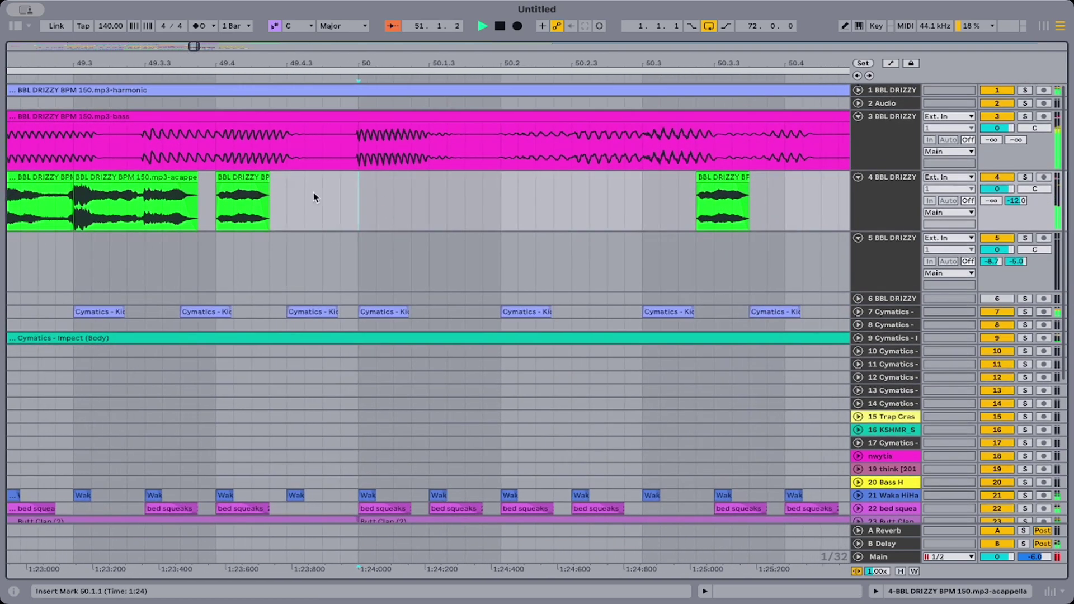
{"action": "left_click", "coordinate": [37, 259]}
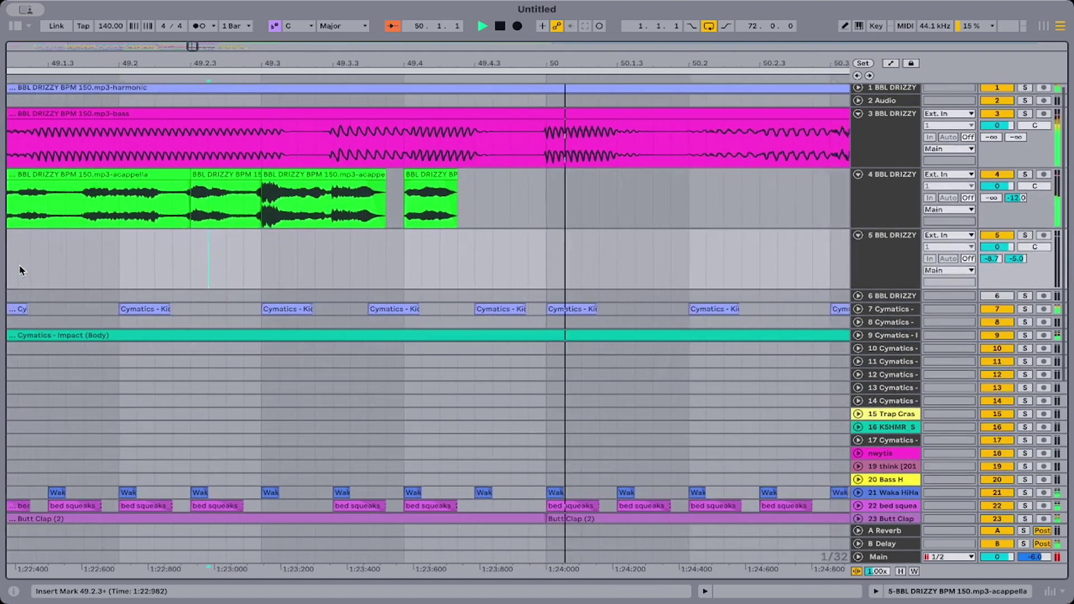
{"action": "scroll", "coordinate": [245, 228], "scroll_direction": "left", "scroll_amount": 5}
{"action": "left_click", "coordinate": [80, 259]}
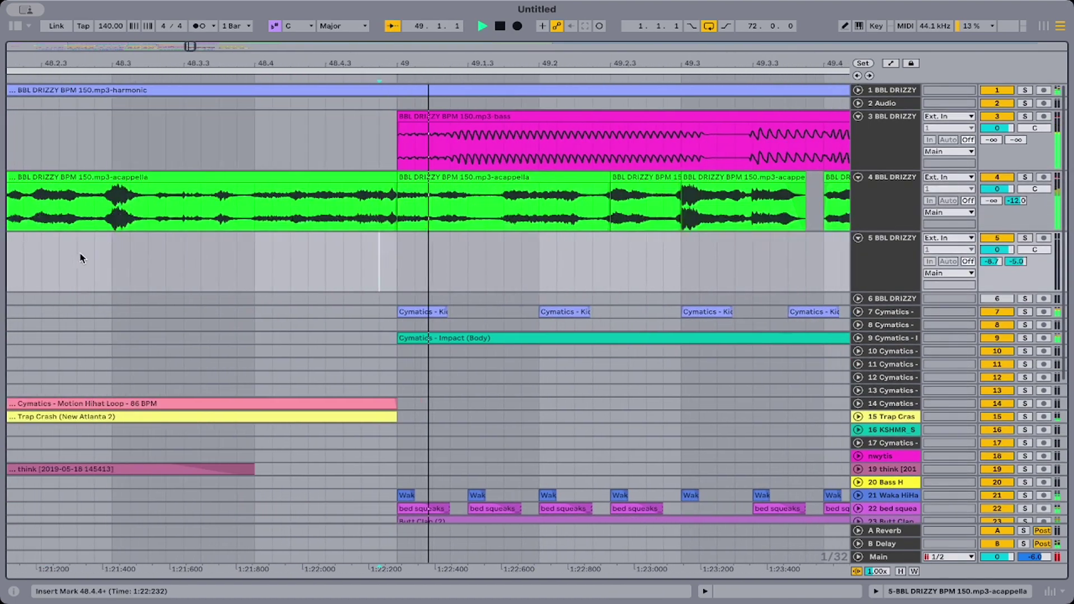
{"action": "scroll", "coordinate": [312, 207], "scroll_direction": "right", "scroll_amount": 7}
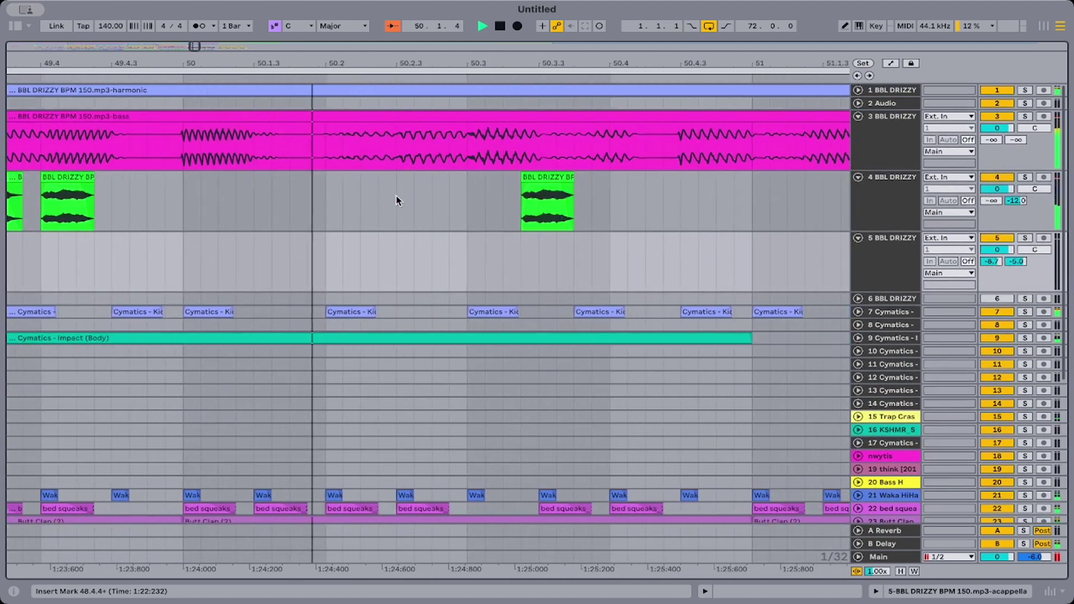
Delete the acappella chop just after 50.3.2.
{"action": "left_click_drag", "start_coordinate": [326, 63], "coordinate": [321, 33]}
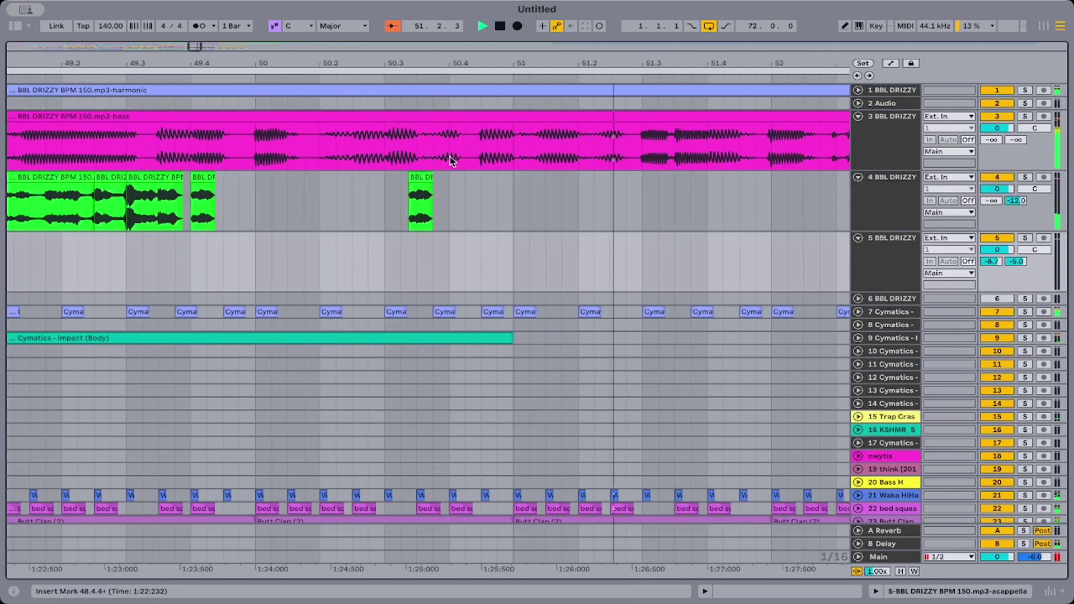
{"action": "left_click", "coordinate": [423, 180]}
{"action": "key", "text": "Delete"}
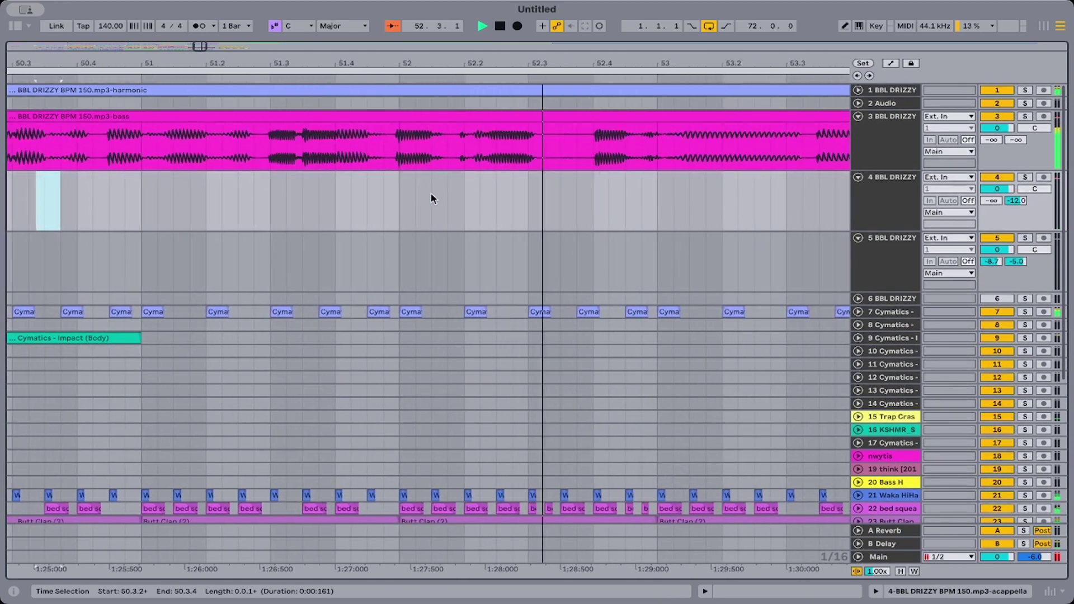
Copy the acappella chops from 49.1.1 to 50.1.1 and paste them on the same track at 56.1.1.
{"action": "key", "text": "minus"}
{"action": "key", "text": "minus"}
{"action": "key", "text": "plus"}
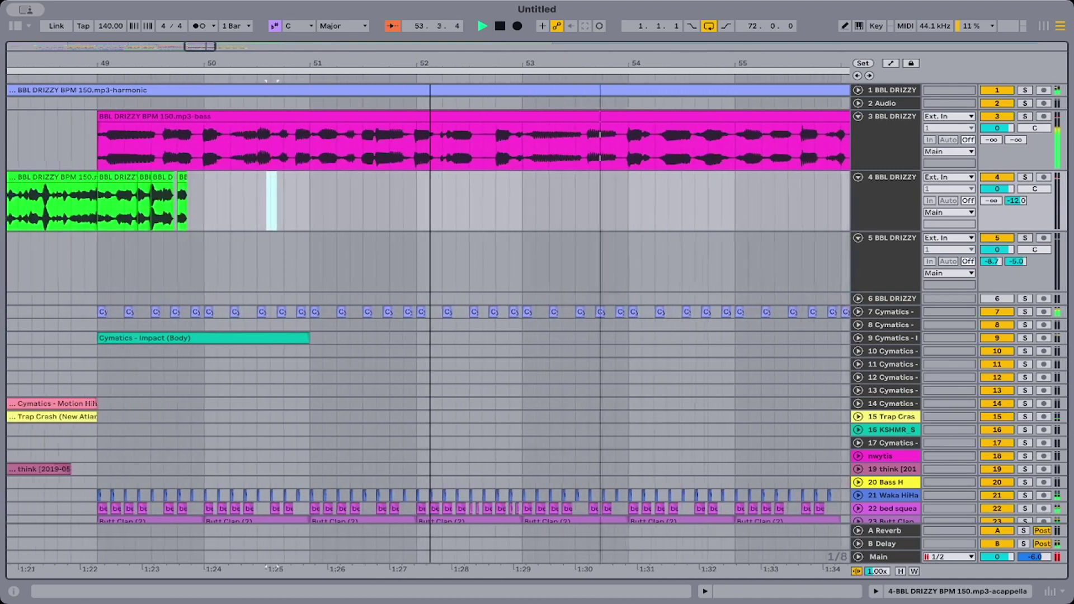
{"action": "left_click_drag", "start_coordinate": [197, 210], "coordinate": [99, 212]}
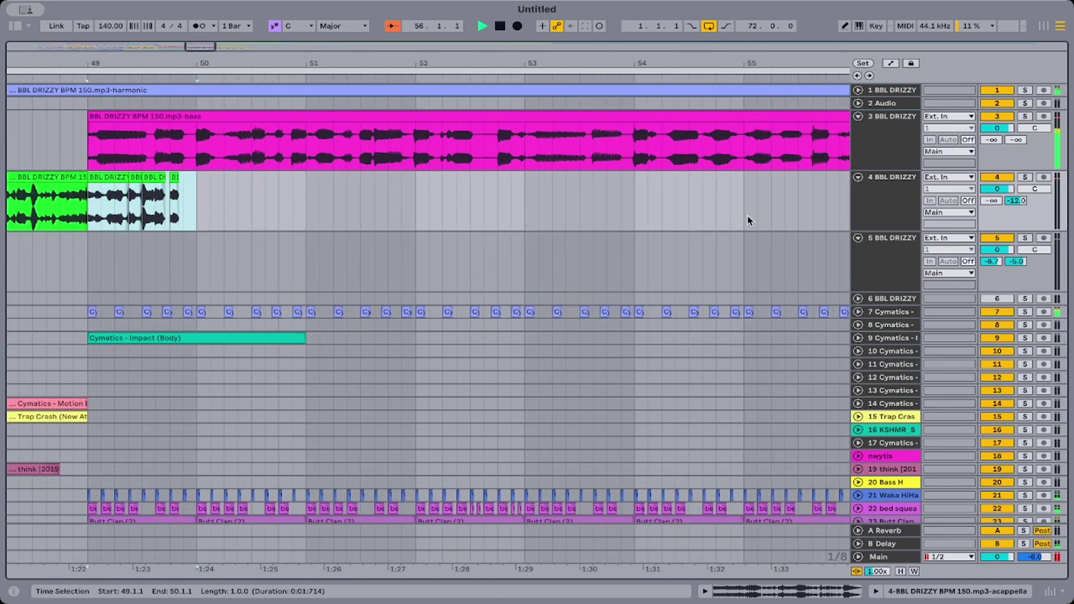
{"action": "left_click", "coordinate": [632, 211]}
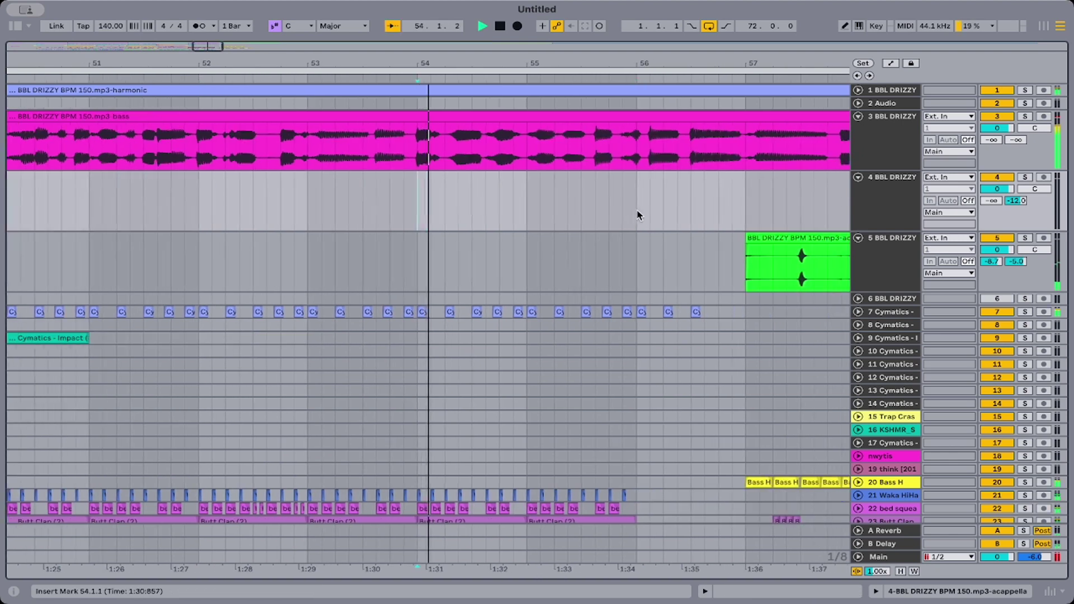
{"action": "left_click", "coordinate": [571, 211]}
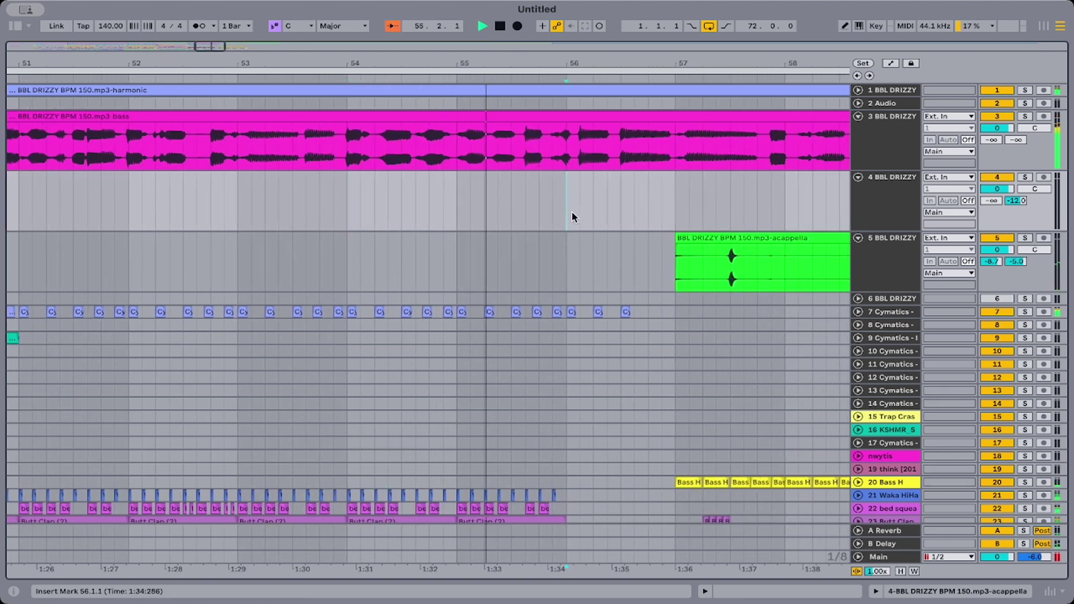
{"action": "key", "text": "super+v"}
Clear the bass and kick parts from 56.1.1 to 57.1.1 and listen to the gap from 55.3.1.
{"action": "left_click_drag", "start_coordinate": [568, 151], "coordinate": [670, 150]}
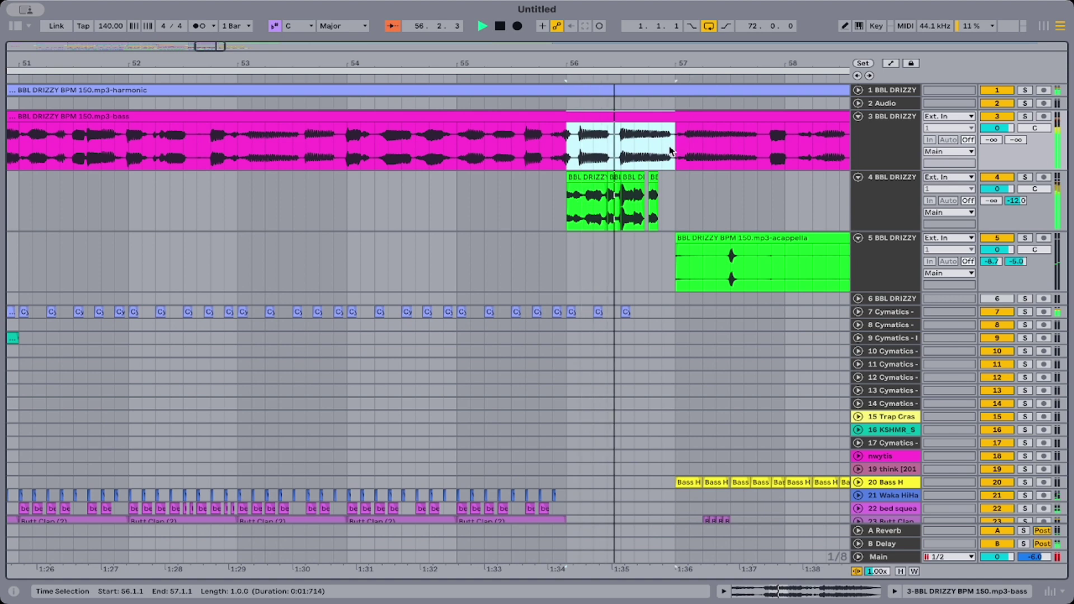
{"action": "key", "text": "Delete"}
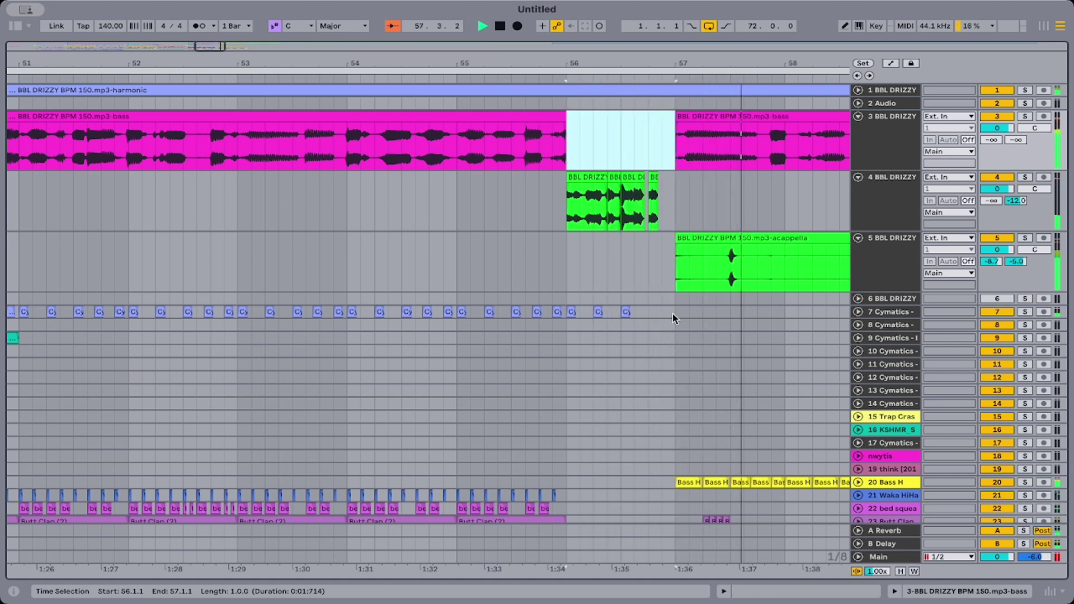
{"action": "left_click_drag", "start_coordinate": [673, 314], "coordinate": [565, 311]}
{"action": "key", "text": "Delete"}
{"action": "left_click", "coordinate": [515, 239]}
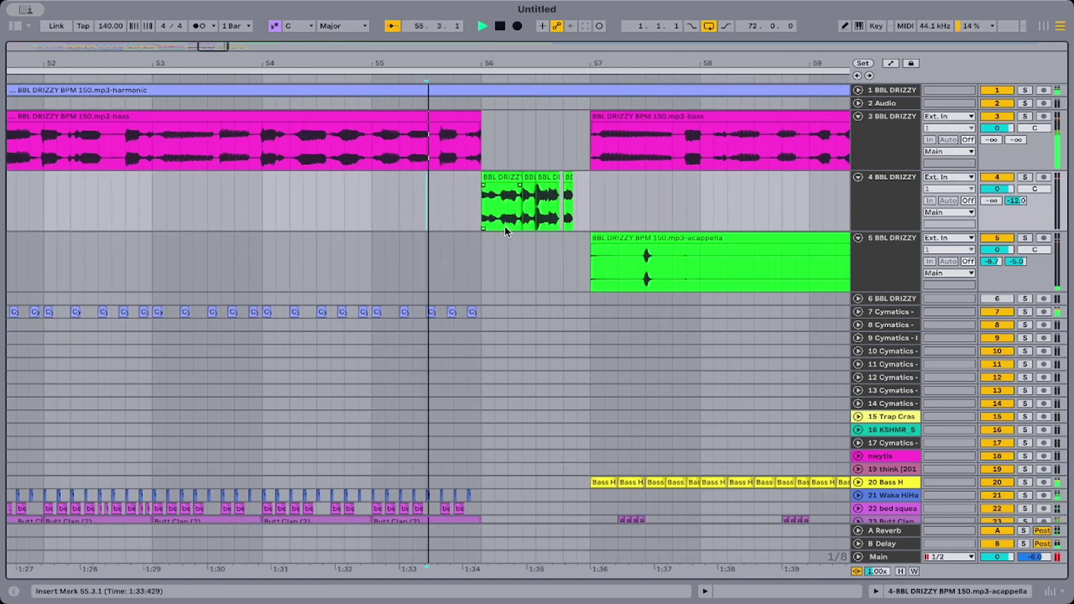
{"action": "scroll", "coordinate": [506, 231], "scroll_direction": "left", "scroll_amount": 3}
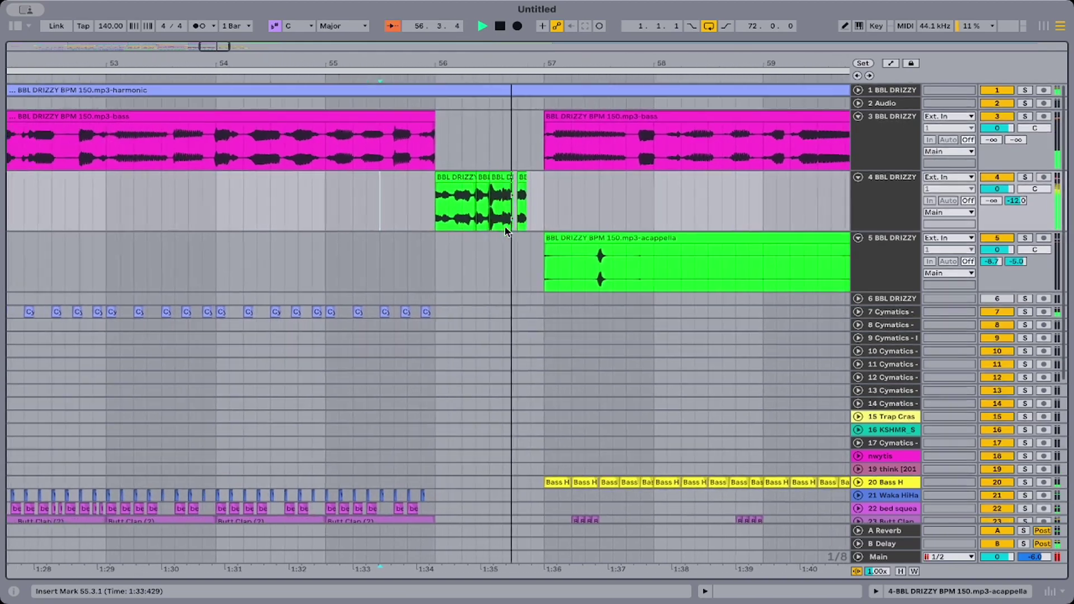
Extend the start of the pasted acappella clip at 56.1.1 back to 55.1.1 and listen to it.
{"action": "mouse_move", "coordinate": [477, 176]}
{"action": "left_mouse_down"}
{"action": "mouse_move", "coordinate": [338, 168]}
{"action": "mouse_move", "coordinate": [367, 168]}
{"action": "left_mouse_up"}
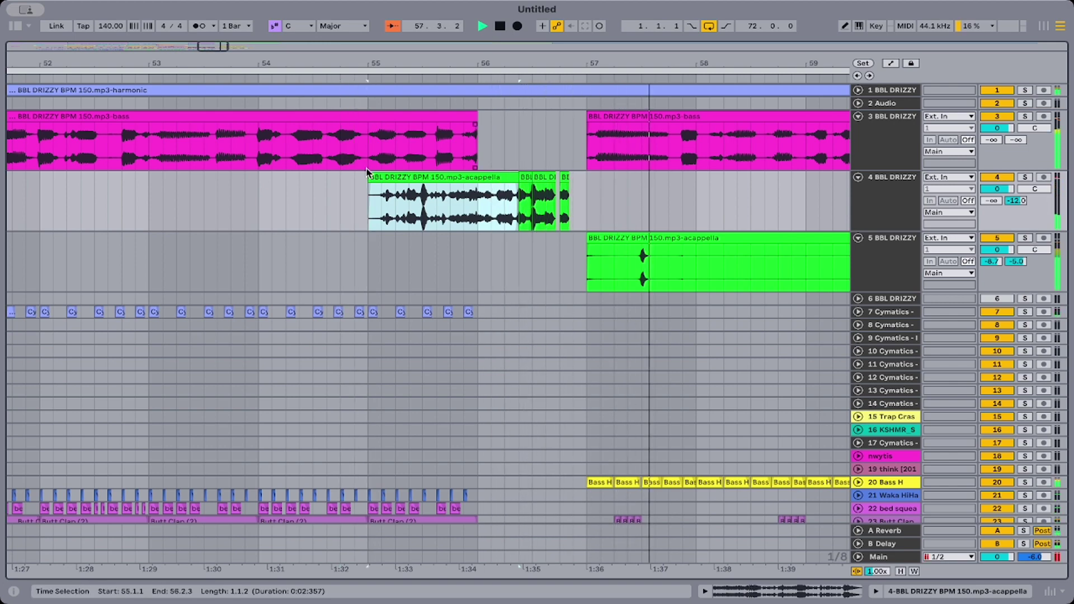
{"action": "left_click_drag", "start_coordinate": [505, 64], "coordinate": [506, 35]}
{"action": "key", "text": "space"}
{"action": "key", "text": "plus"}
{"action": "key", "text": "space"}
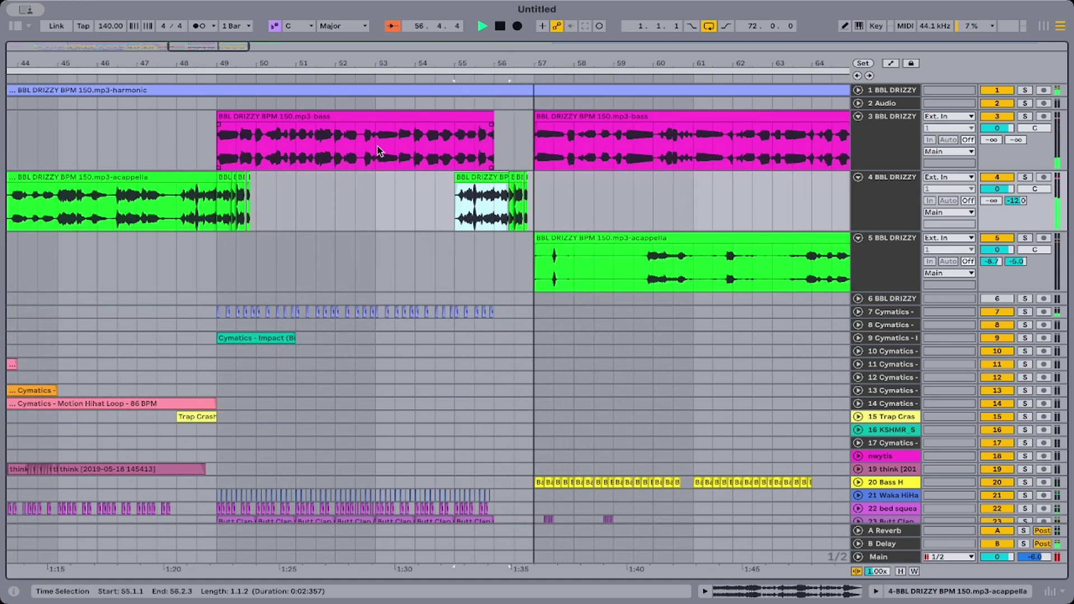
Trim the start of the pasted acappella to 56.1.1 and delete all acappella chops in bar 56.
{"action": "left_click_drag", "start_coordinate": [455, 178], "coordinate": [493, 179]}
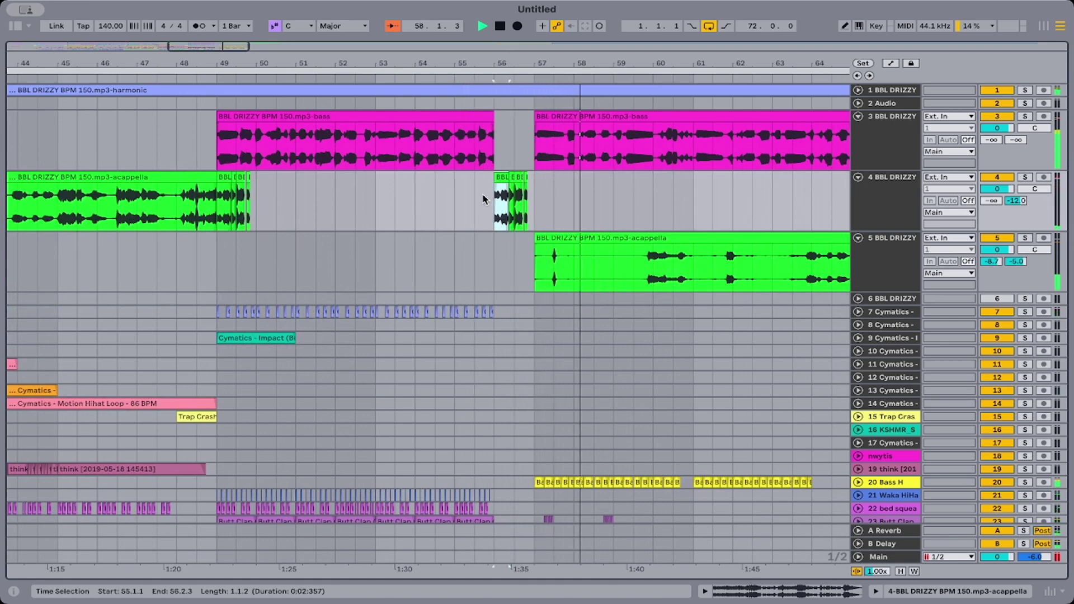
{"action": "left_click", "coordinate": [543, 209], "text": "shift"}
{"action": "key", "text": "Delete"}
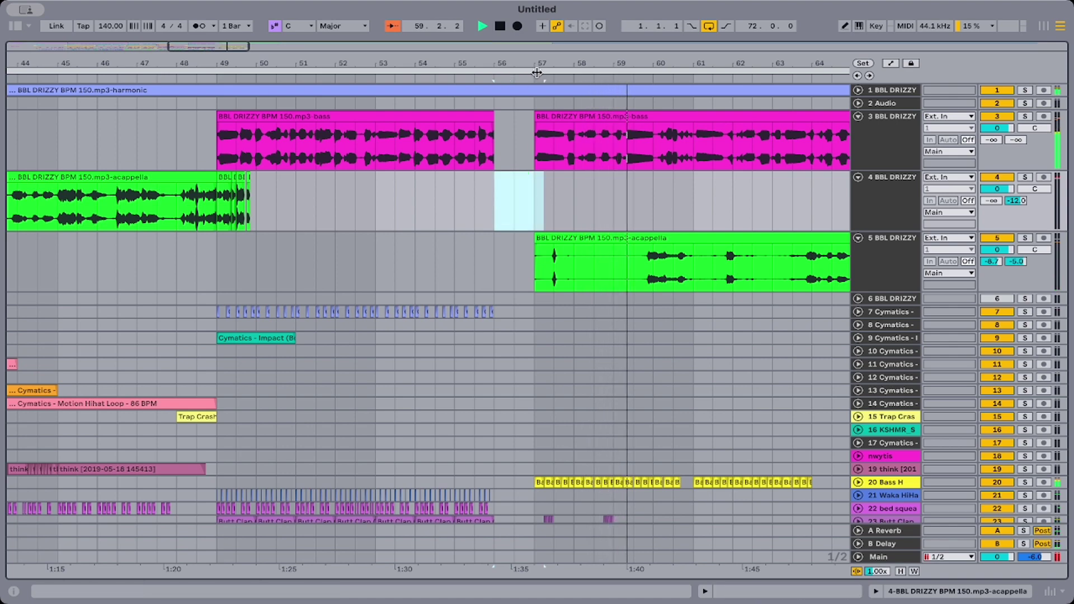
Play the arrangement from its beginning and delete the empty 2 Audio track.
{"action": "left_click_drag", "start_coordinate": [526, 63], "coordinate": [207, 53]}
{"action": "scroll", "coordinate": [20, 218], "scroll_direction": "down", "scroll_amount": 1}
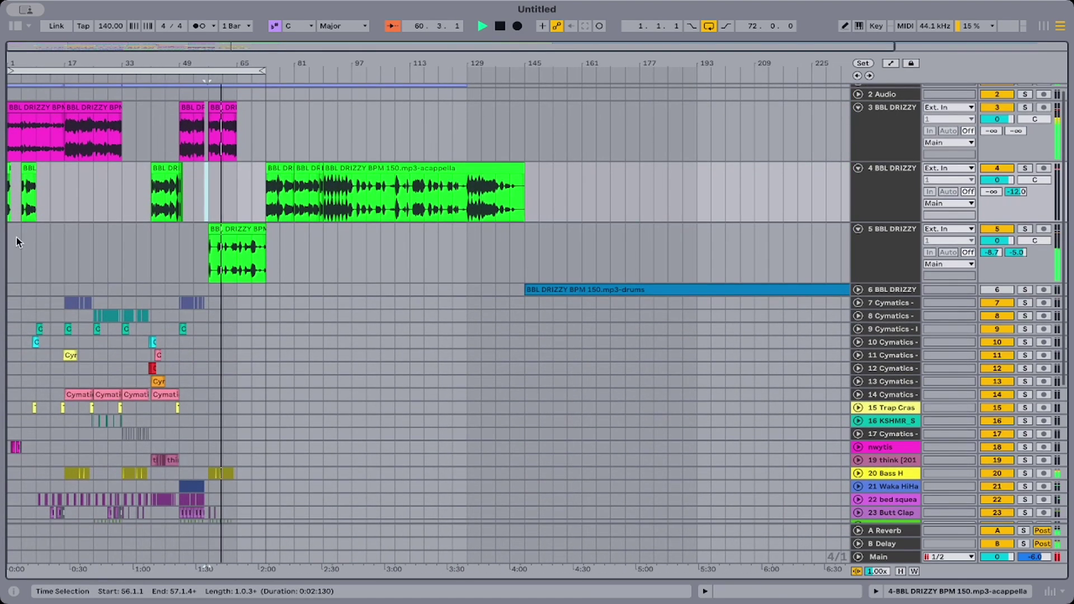
{"action": "left_click", "coordinate": [8, 255]}
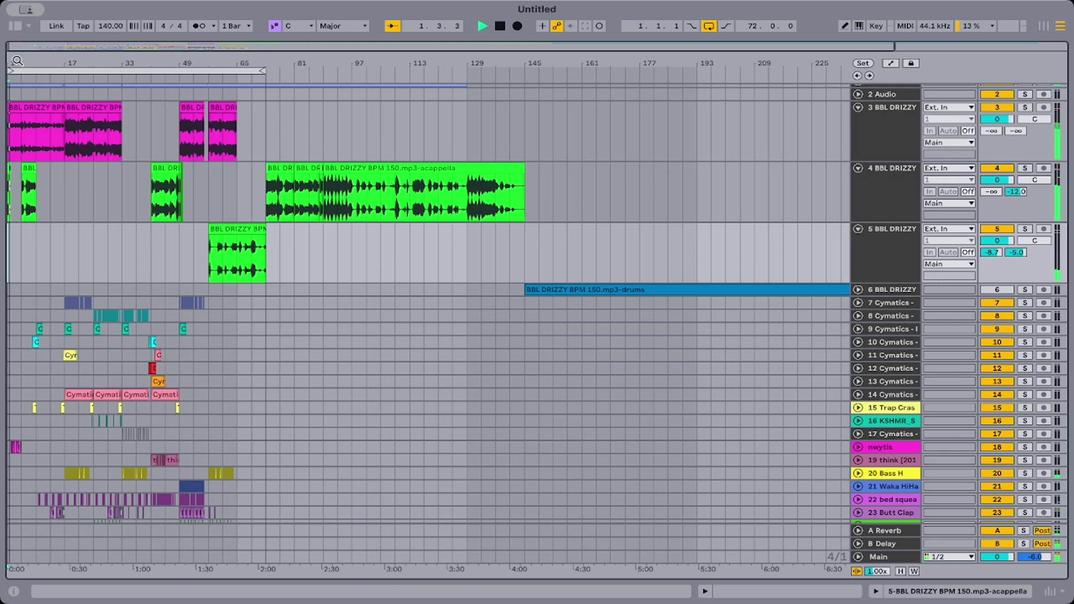
{"action": "left_click_drag", "start_coordinate": [18, 60], "coordinate": [5, 98]}
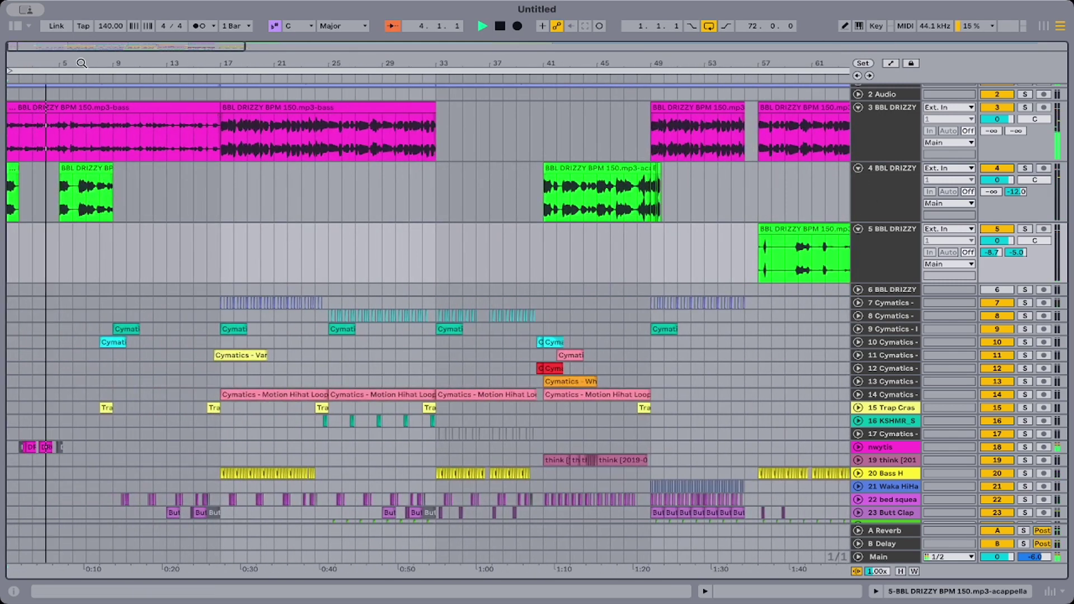
{"action": "left_click", "coordinate": [884, 96]}
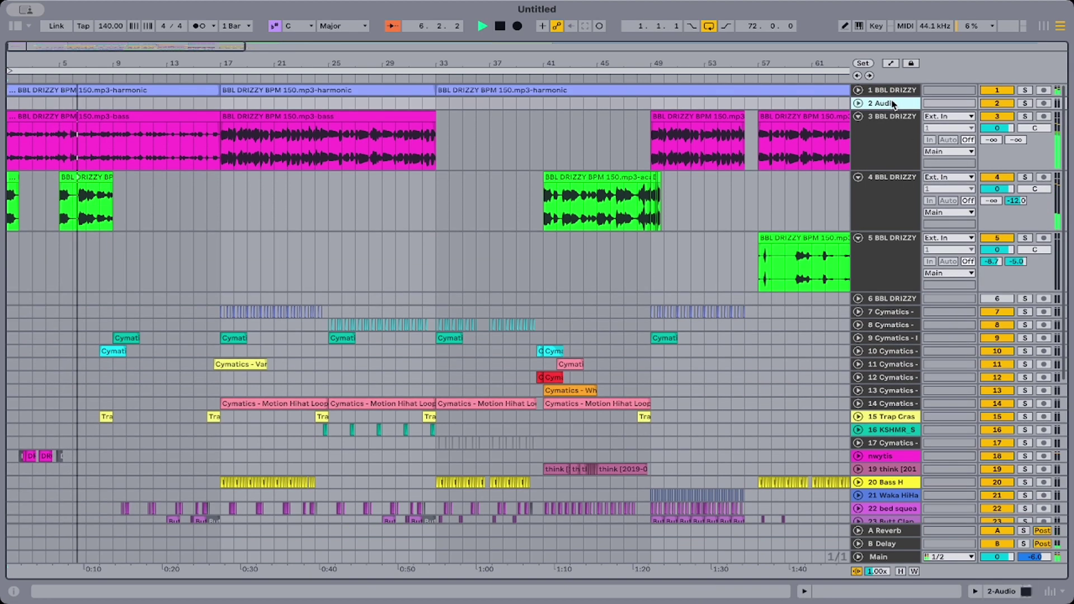
{"action": "key", "text": "Delete"}
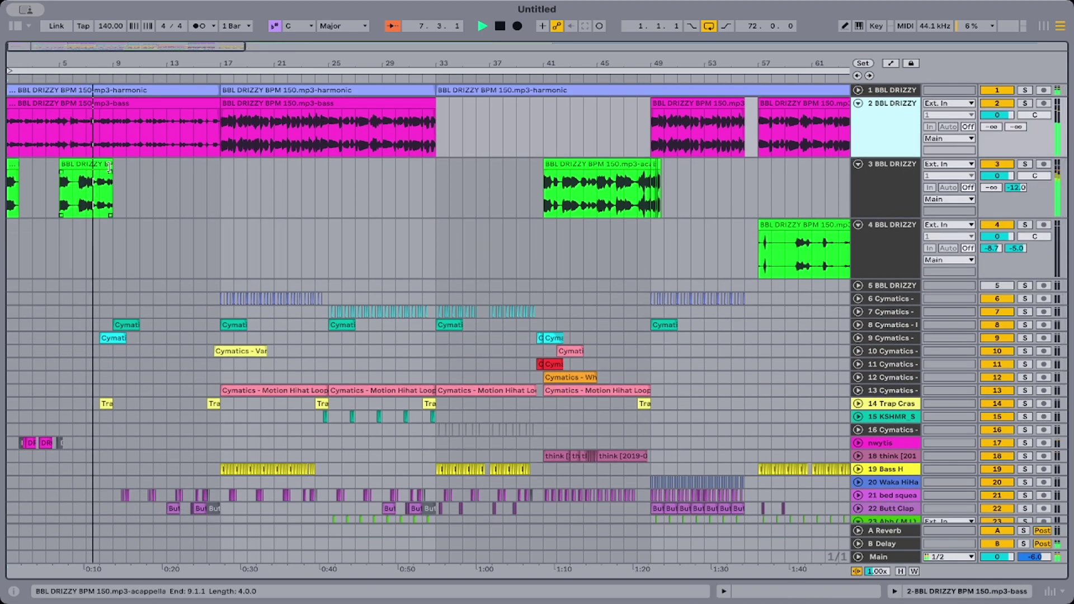
Extend the acappella clip at bar 5 to end at 17.1.1 and cut out its portion from 9.1.1 to 9.4.1.
{"action": "left_click_drag", "start_coordinate": [108, 166], "coordinate": [213, 180]}
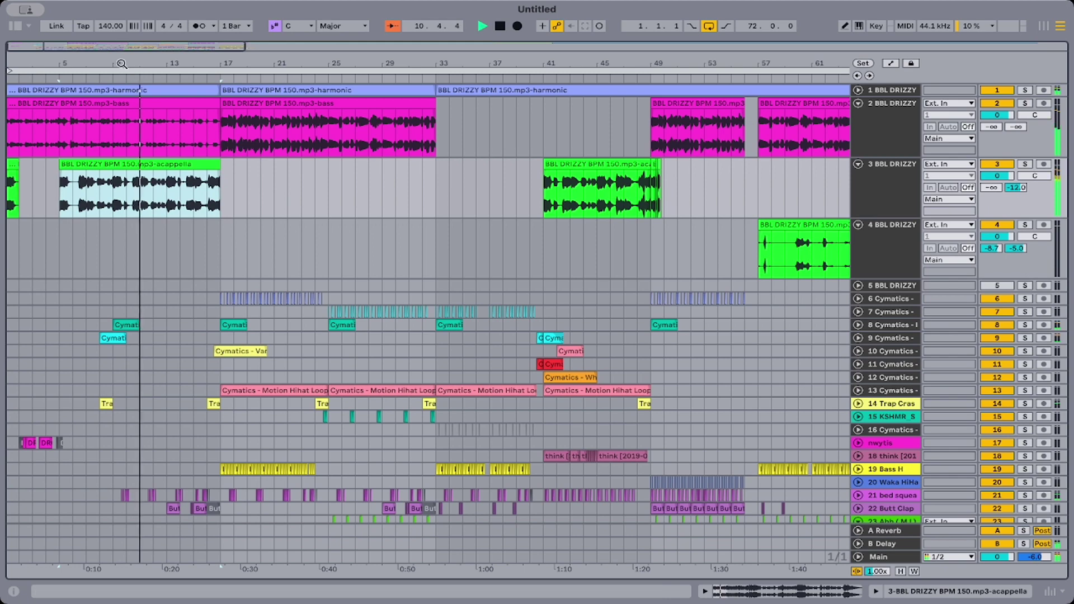
{"action": "left_click_drag", "start_coordinate": [122, 64], "coordinate": [122, 90]}
{"action": "key", "text": "plus"}
{"action": "key", "text": "plus"}
{"action": "key", "text": "plus"}
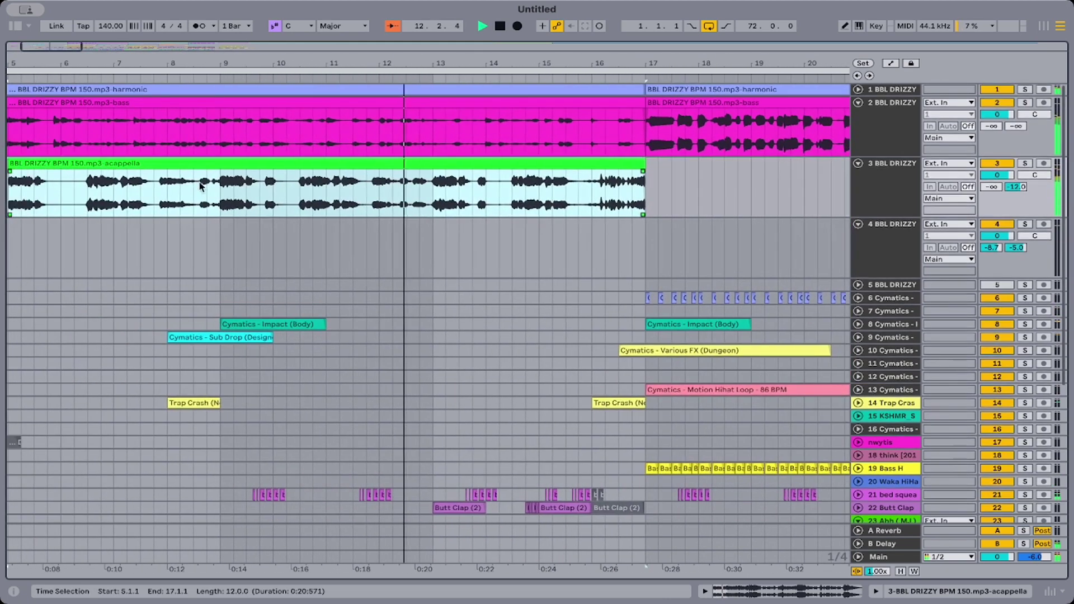
{"action": "left_click_drag", "start_coordinate": [221, 184], "coordinate": [260, 203]}
{"action": "key", "text": "Delete"}
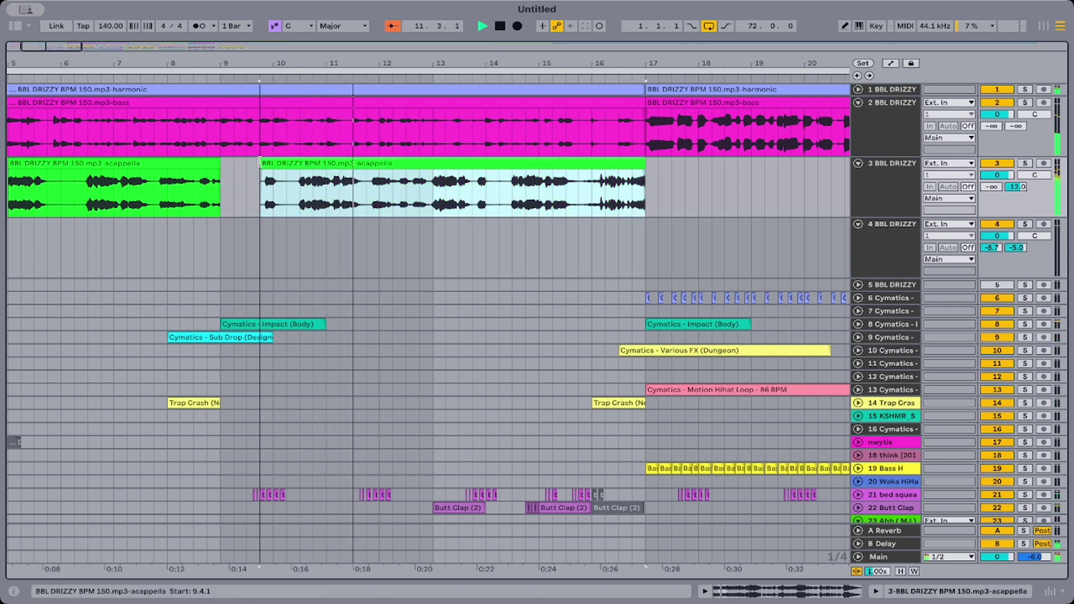
Listen to the intro acappella from 7.3.1 and cut out its portion from 13.1.1 to 13.4.1.
{"action": "left_click", "coordinate": [141, 246]}
{"action": "key", "text": "space"}
{"action": "key", "text": "space"}
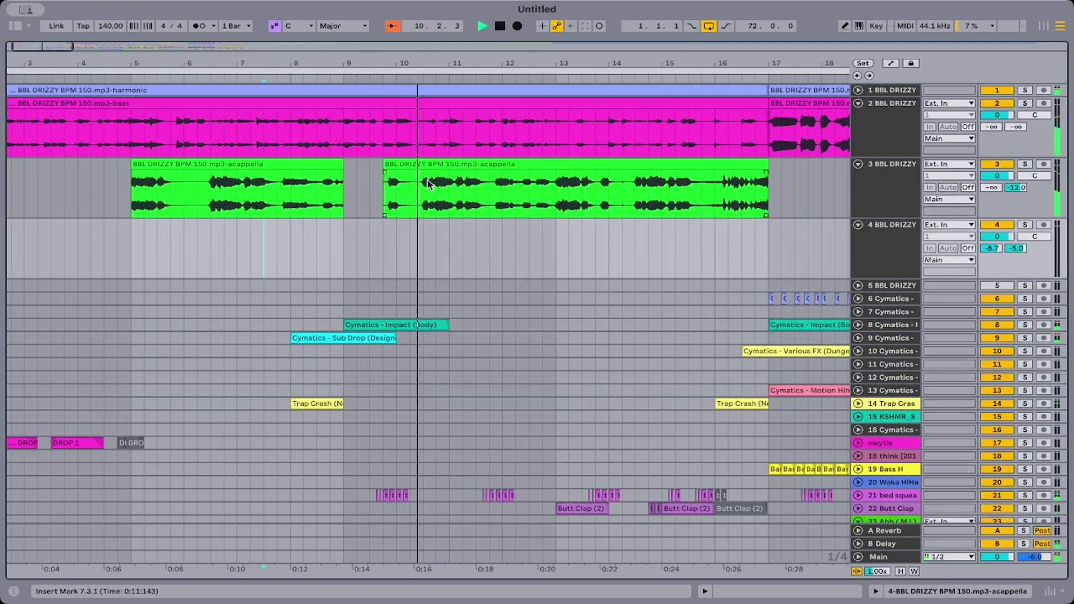
{"action": "left_click_drag", "start_coordinate": [428, 183], "coordinate": [431, 197]}
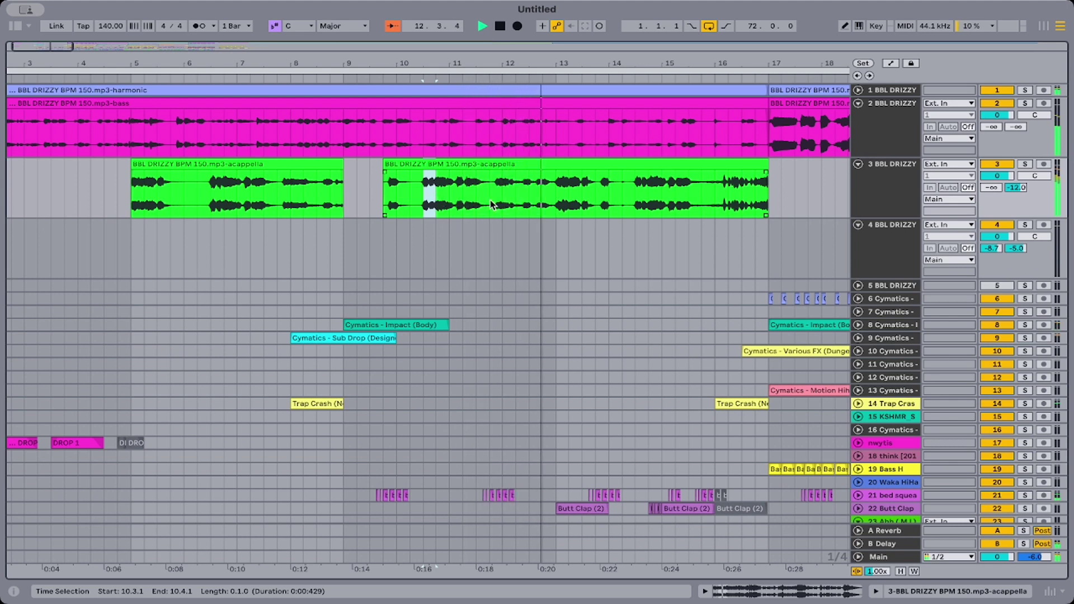
{"action": "left_click_drag", "start_coordinate": [556, 198], "coordinate": [597, 199]}
{"action": "key", "text": "Delete"}
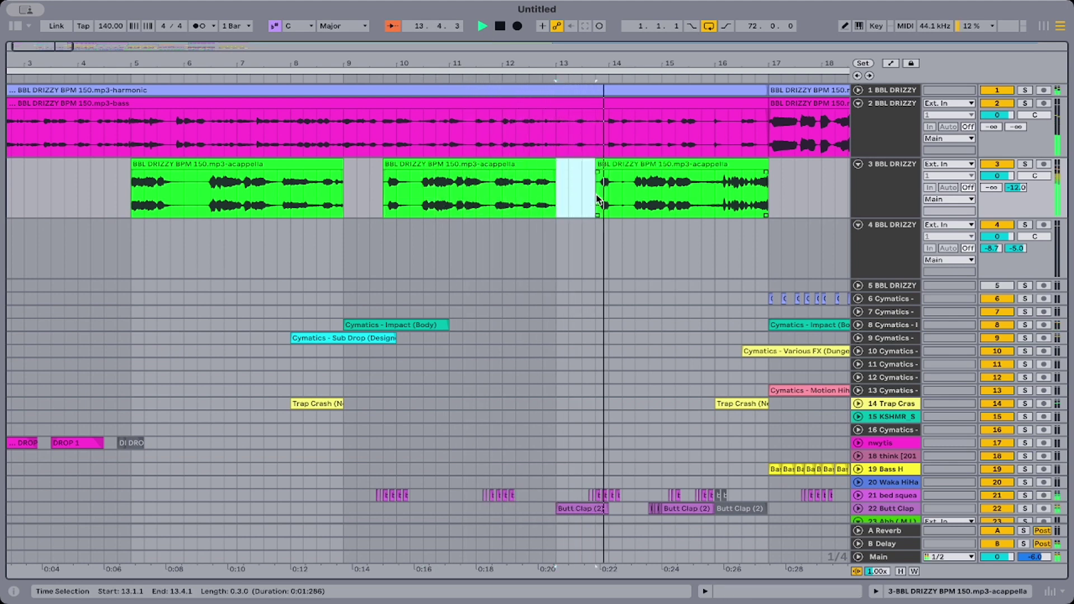
Listen to the intro acappella from 6.4.1 and cut out its portion from 11.1.3 to 11.4.3.
{"action": "left_click", "coordinate": [234, 266]}
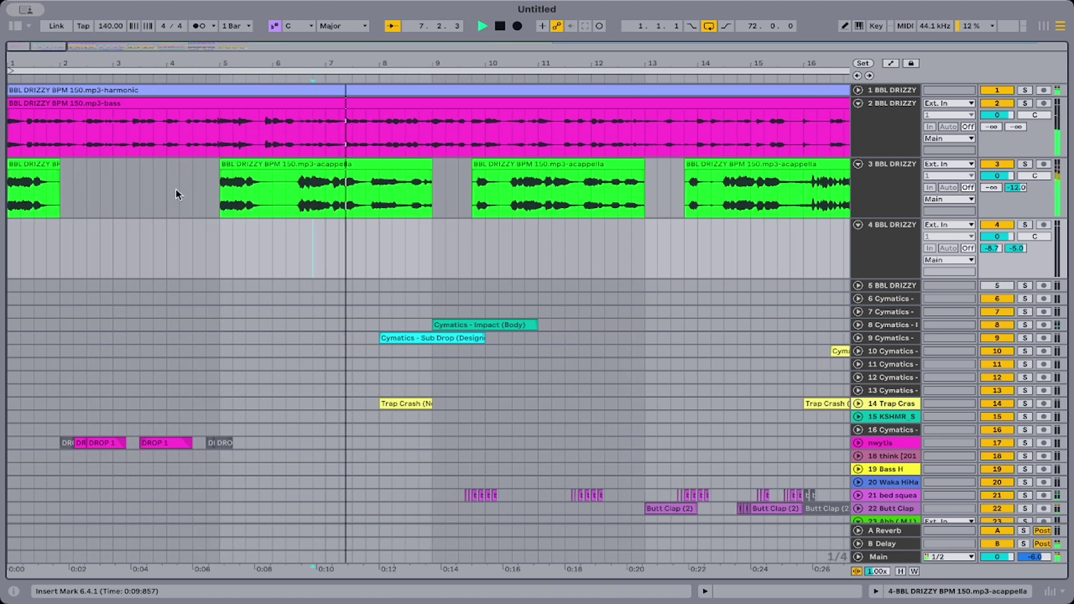
{"action": "mouse_move", "coordinate": [431, 177]}
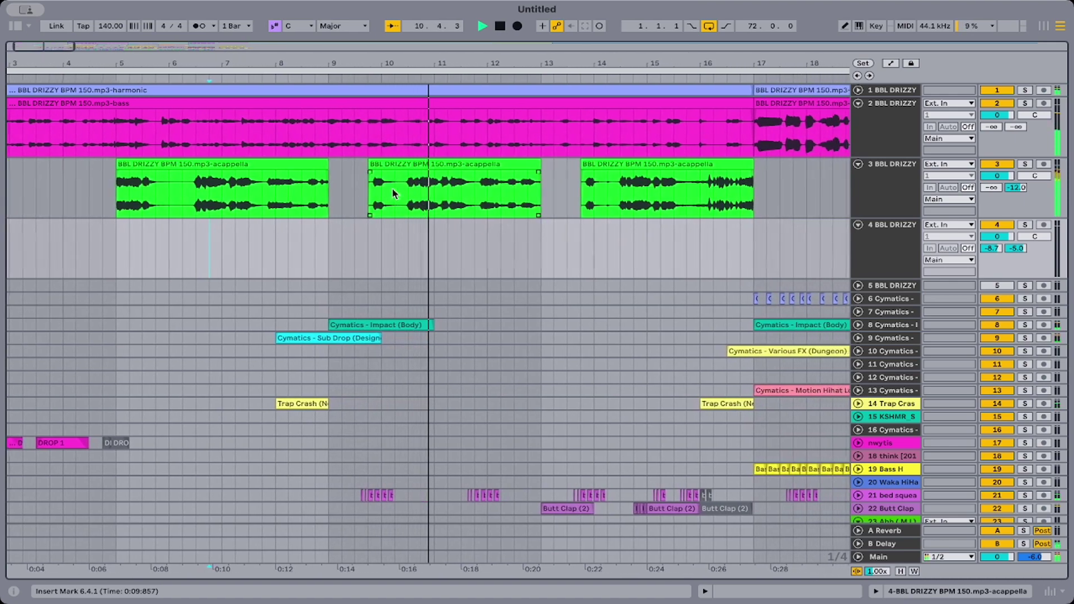
{"action": "left_click_drag", "start_coordinate": [433, 61], "coordinate": [431, 112]}
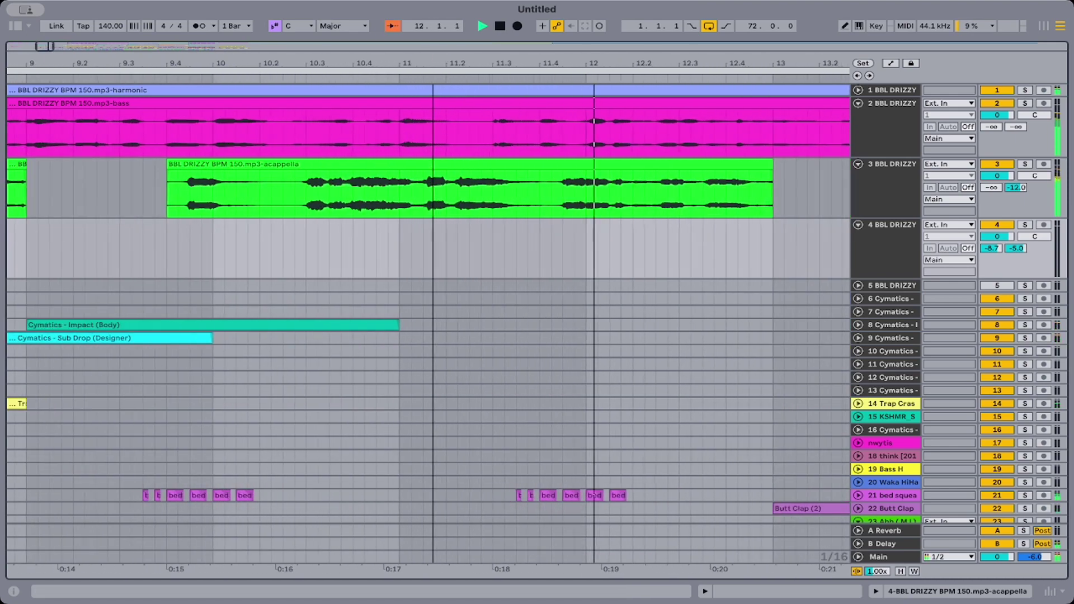
{"action": "left_click_drag", "start_coordinate": [423, 196], "coordinate": [559, 197]}
{"action": "key", "text": "plus"}
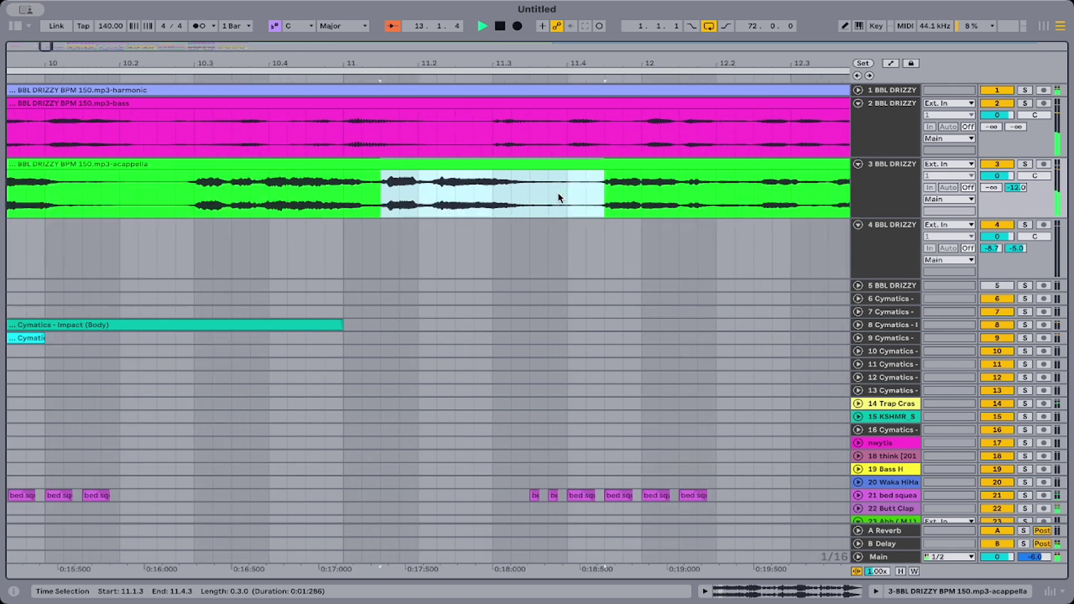
{"action": "key", "text": "Delete"}
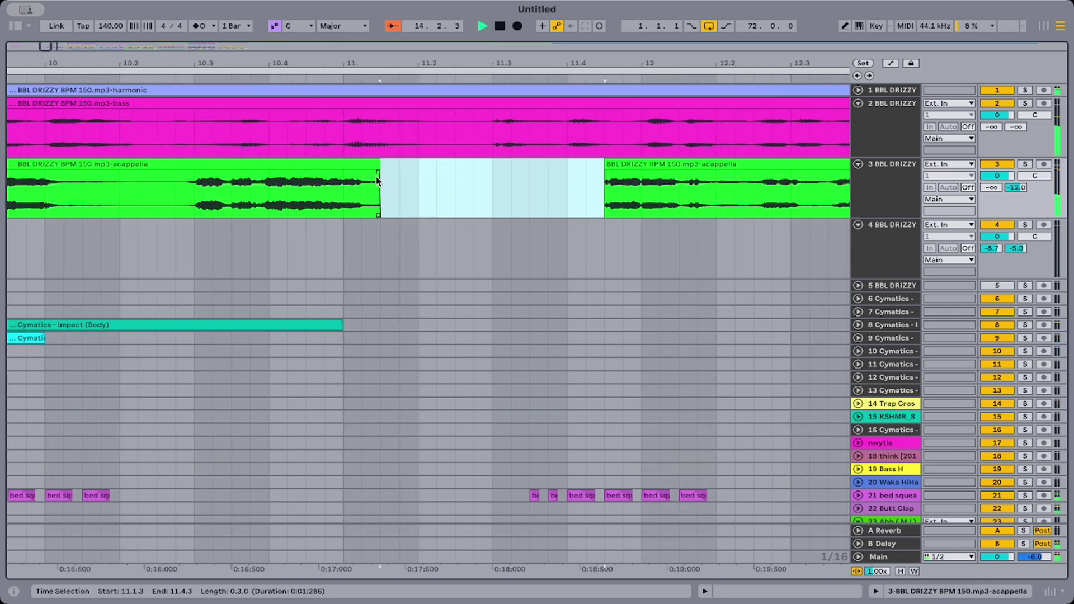
Fade out the end of the acappella clip before the gap at 11.1.3 and play the arrangement from 8.3.1.
{"action": "left_click_drag", "start_coordinate": [377, 178], "coordinate": [359, 179]}
{"action": "scroll", "coordinate": [217, 179], "scroll_direction": "left", "scroll_amount": 5}
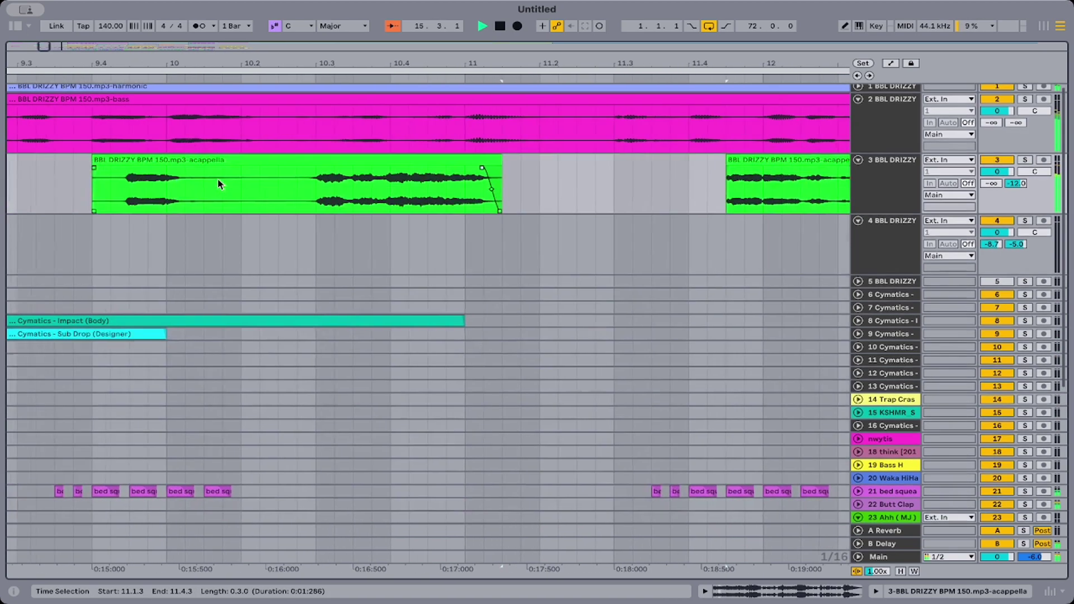
{"action": "left_click_drag", "start_coordinate": [334, 62], "coordinate": [334, 22]}
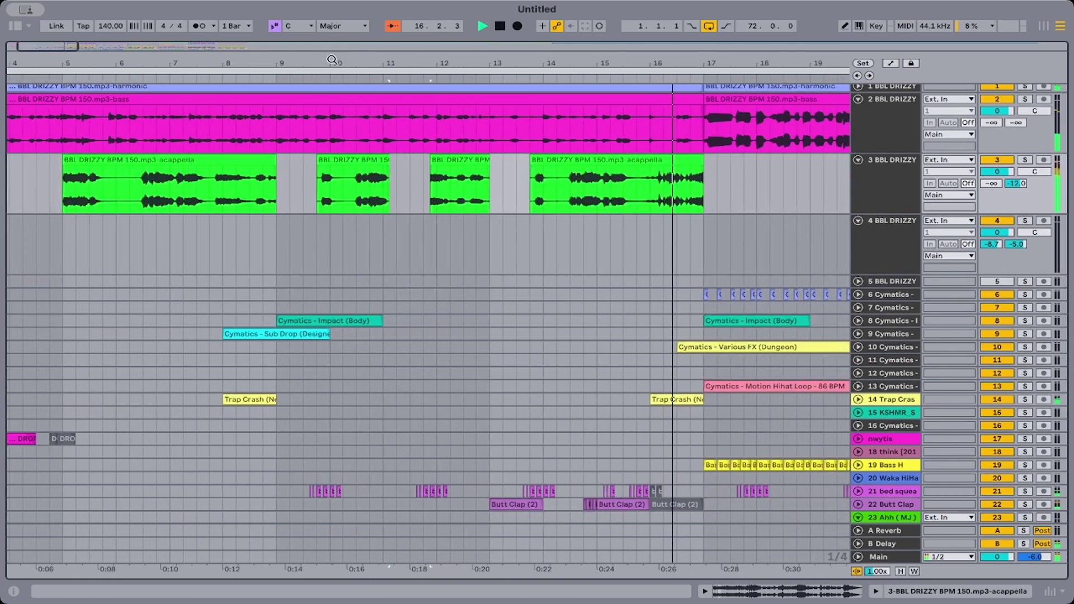
{"action": "left_click", "coordinate": [249, 241]}
{"action": "key", "text": "space"}
{"action": "key", "text": "space"}
{"action": "scroll", "coordinate": [250, 242], "scroll_direction": "right", "scroll_amount": 1}
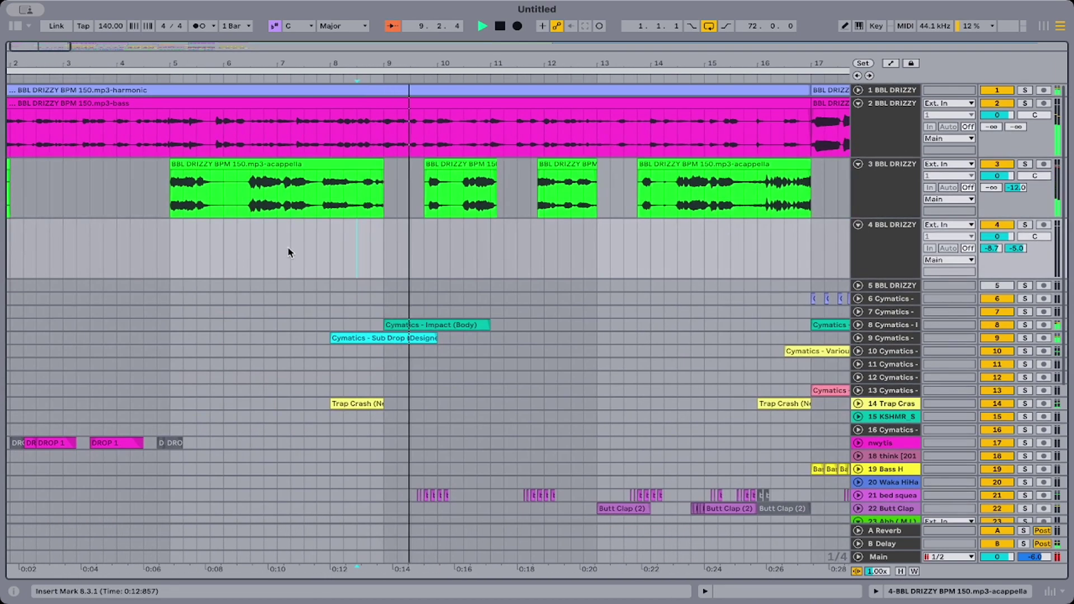
{"action": "scroll", "coordinate": [308, 261], "scroll_direction": "right", "scroll_amount": 3}
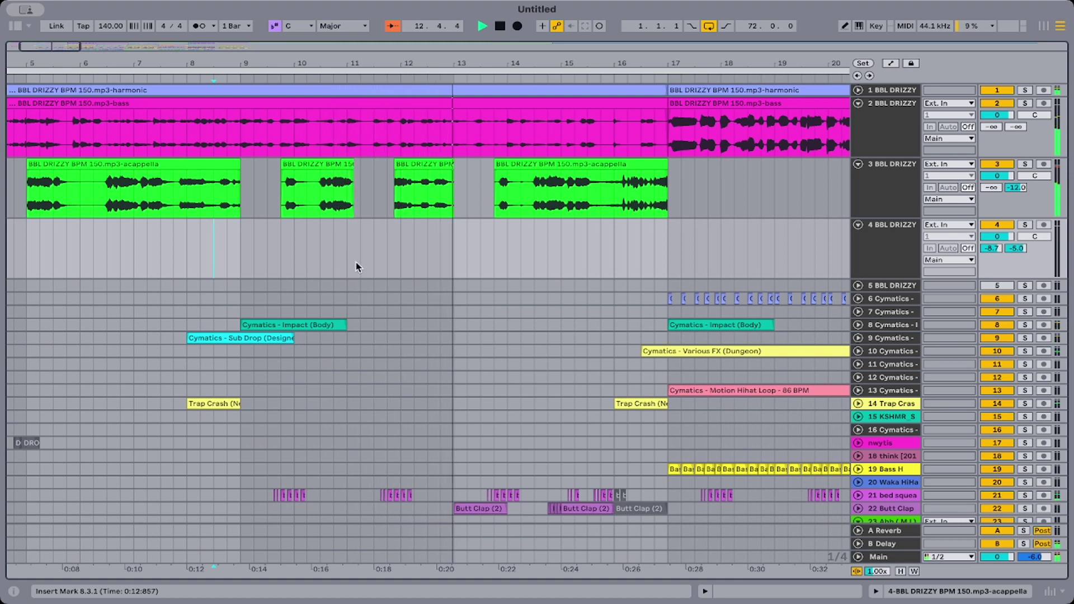
{"action": "scroll", "coordinate": [358, 267], "scroll_direction": "right", "scroll_amount": 2}
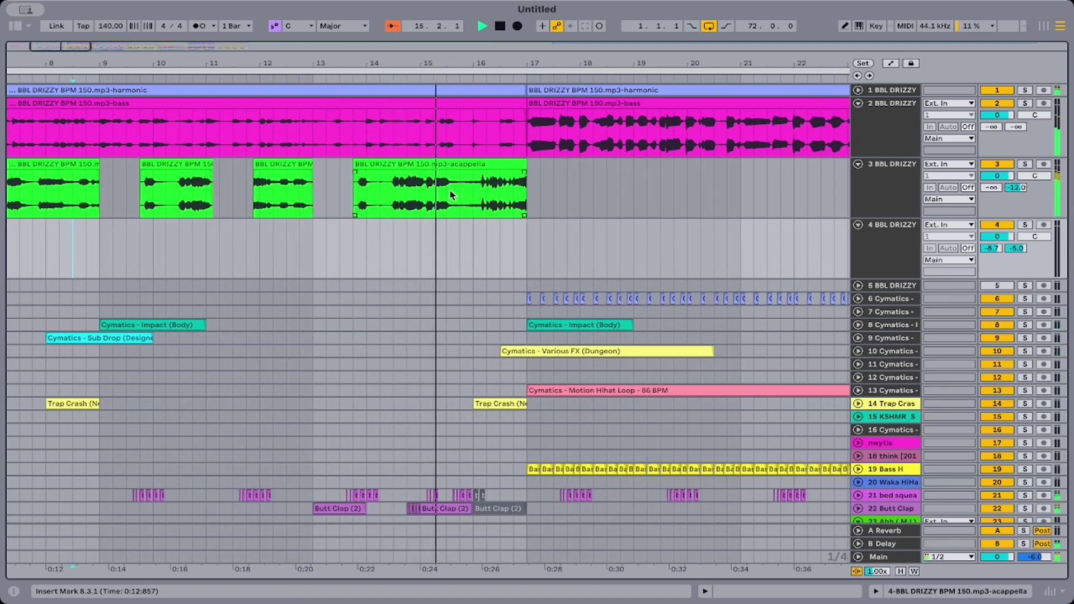
Extend the last intro acappella clip to end at 18.1.1 and split it at 17.4.1.
{"action": "left_click", "coordinate": [423, 201]}
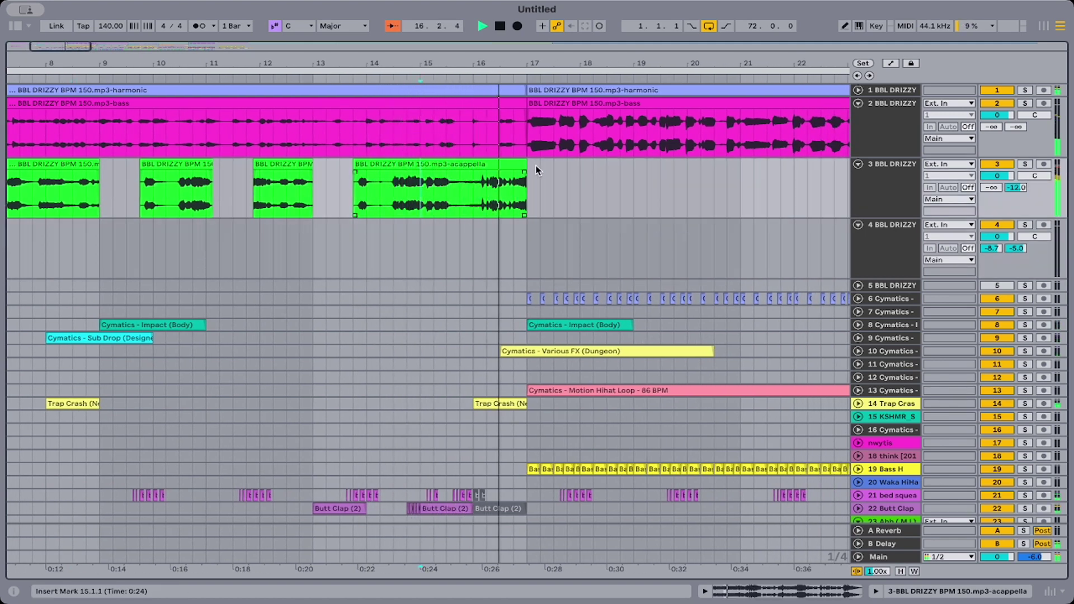
{"action": "left_click_drag", "start_coordinate": [526, 182], "coordinate": [594, 182]}
{"action": "left_click", "coordinate": [431, 233]}
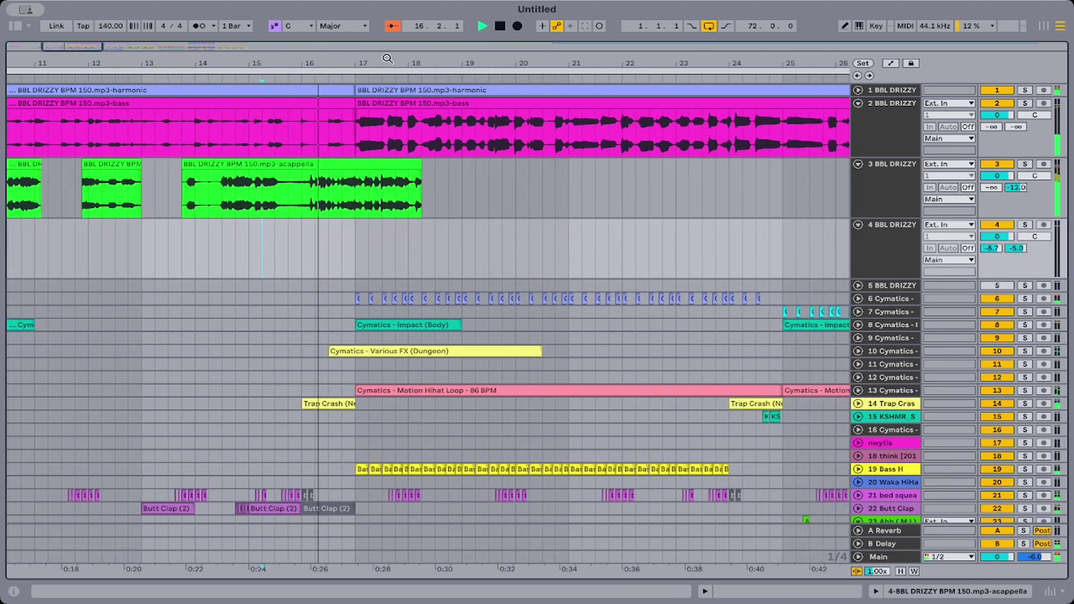
{"action": "left_click_drag", "start_coordinate": [388, 58], "coordinate": [388, 89]}
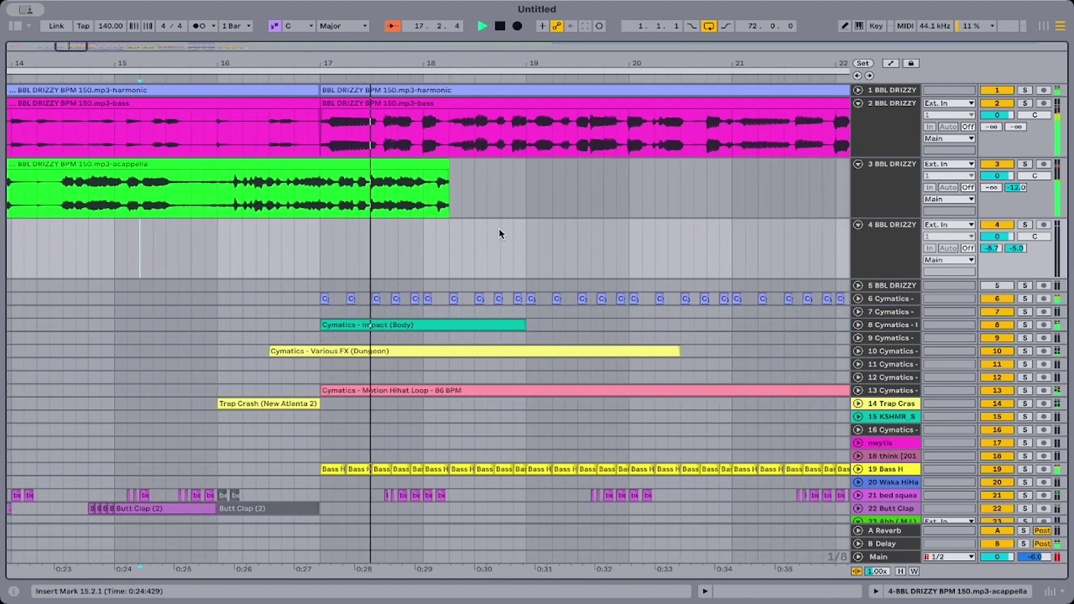
{"action": "left_click_drag", "start_coordinate": [448, 163], "coordinate": [421, 167]}
{"action": "left_click", "coordinate": [307, 238]}
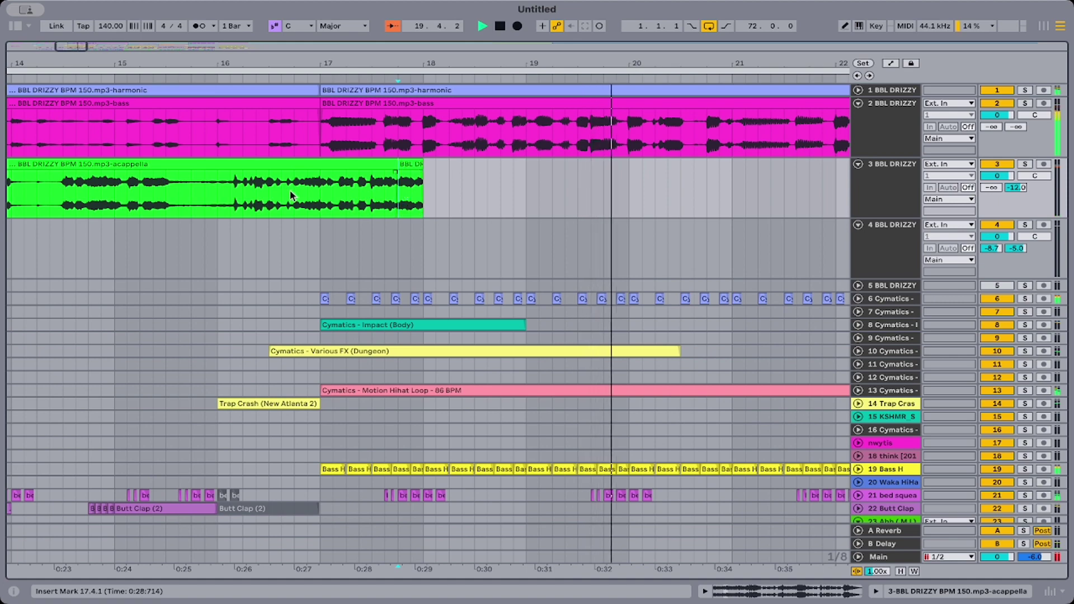
Listen from 16.4.3 and trim the split acappella piece at 17.4.1 to end at 17.4.3.
{"action": "key", "text": "space"}
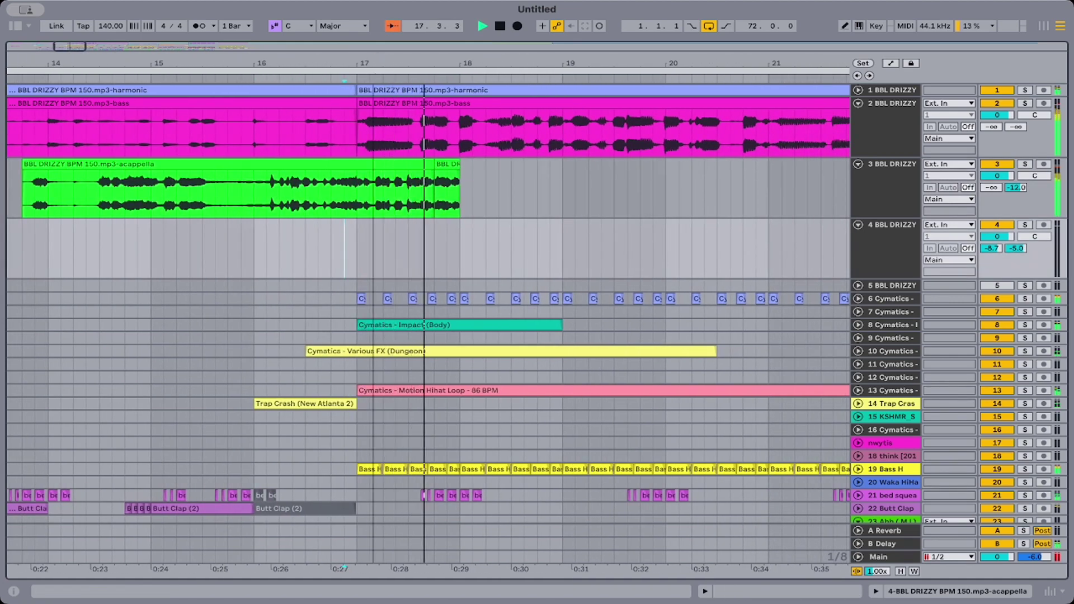
{"action": "left_click_drag", "start_coordinate": [374, 62], "coordinate": [374, 84]}
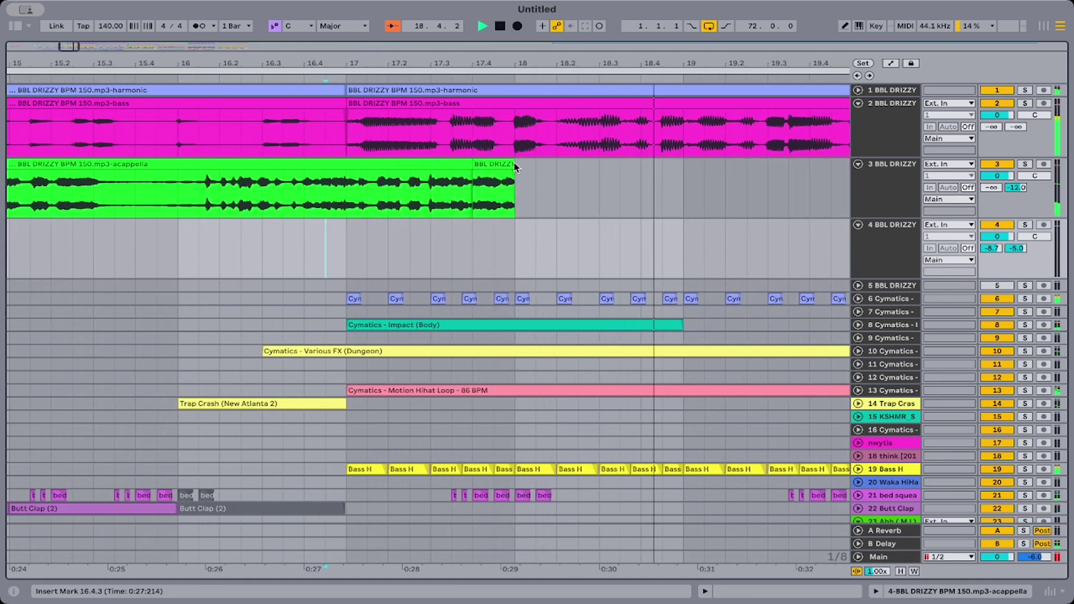
{"action": "left_click_drag", "start_coordinate": [513, 164], "coordinate": [494, 164]}
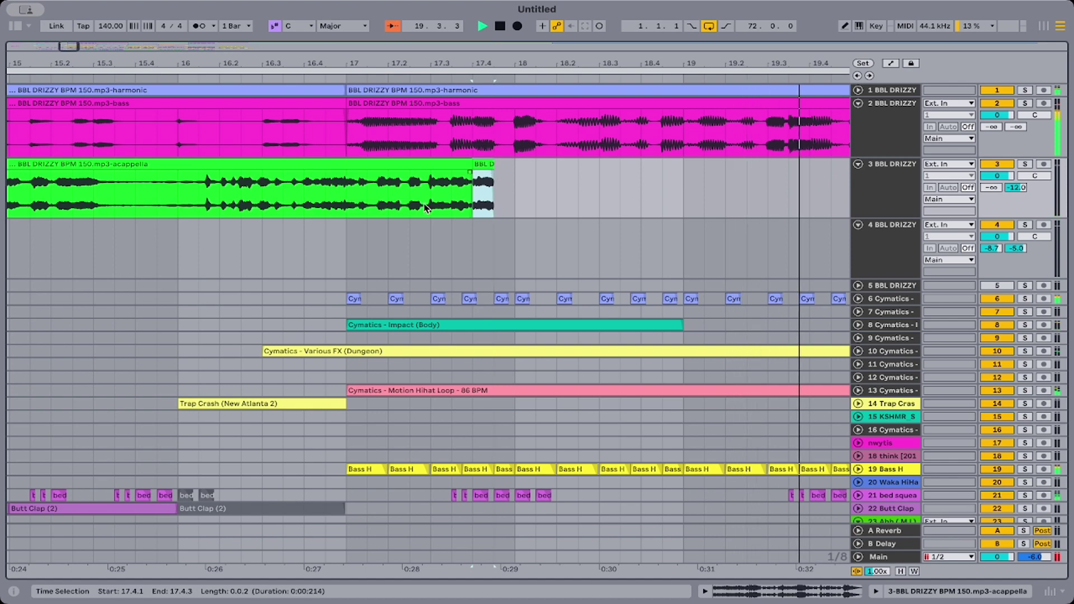
Trim the long acappella clip to end just after 17.3.4 and shorten the piece at 17.4.1 to end just after 17.4.2.
{"action": "left_click", "coordinate": [346, 241]}
{"action": "left_click_drag", "start_coordinate": [480, 63], "coordinate": [480, 134]}
{"action": "left_click_drag", "start_coordinate": [444, 166], "coordinate": [415, 165]}
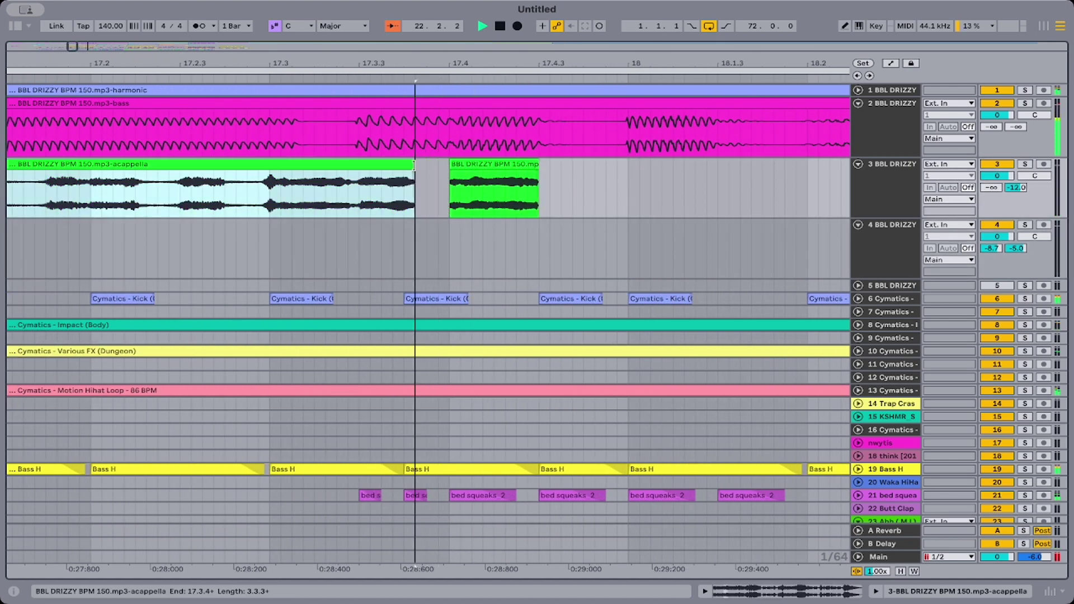
{"action": "left_click", "coordinate": [423, 180]}
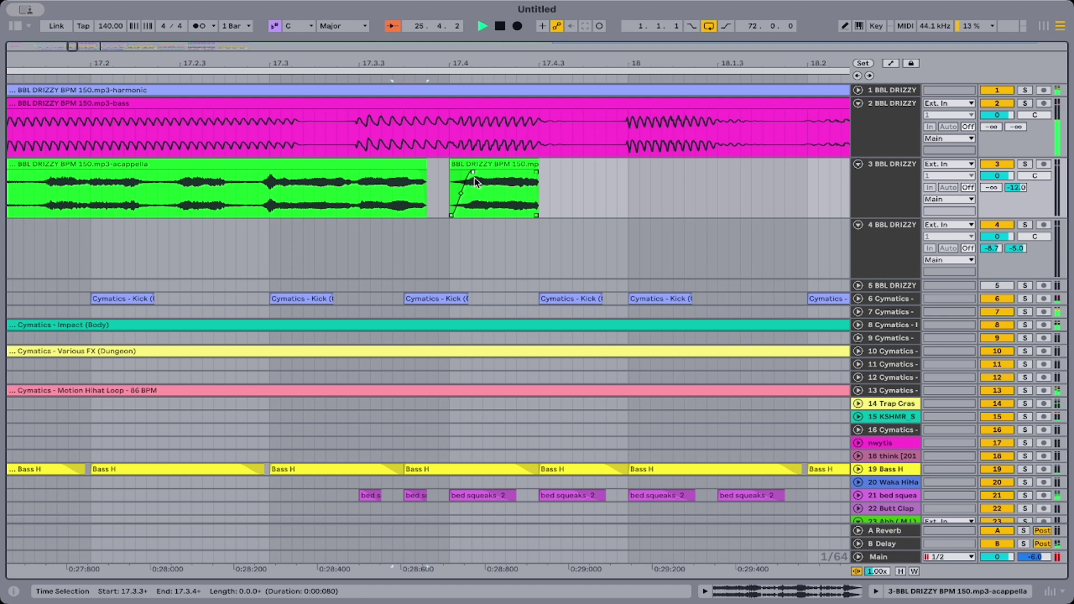
{"action": "left_click", "coordinate": [533, 167]}
{"action": "left_click_drag", "start_coordinate": [532, 167], "coordinate": [454, 199]}
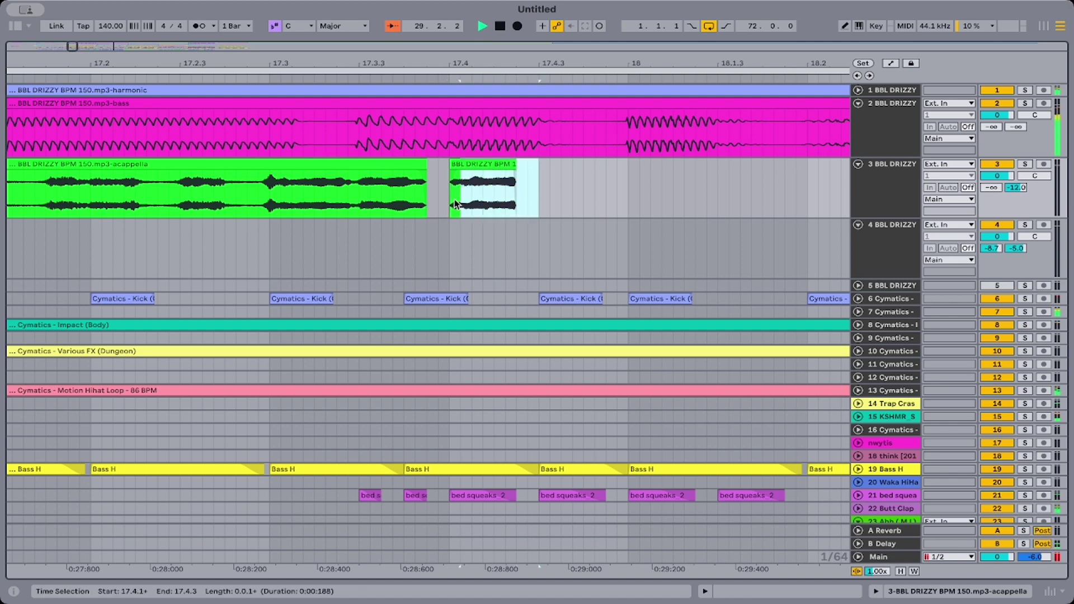
Duplicate the short acappella piece to 17.4.3 and listen to the repeat from just after 17.3.1.
{"action": "key", "text": "ctrl+d"}
{"action": "left_click", "coordinate": [303, 193]}
{"action": "key", "text": "space"}
{"action": "key", "text": "space"}
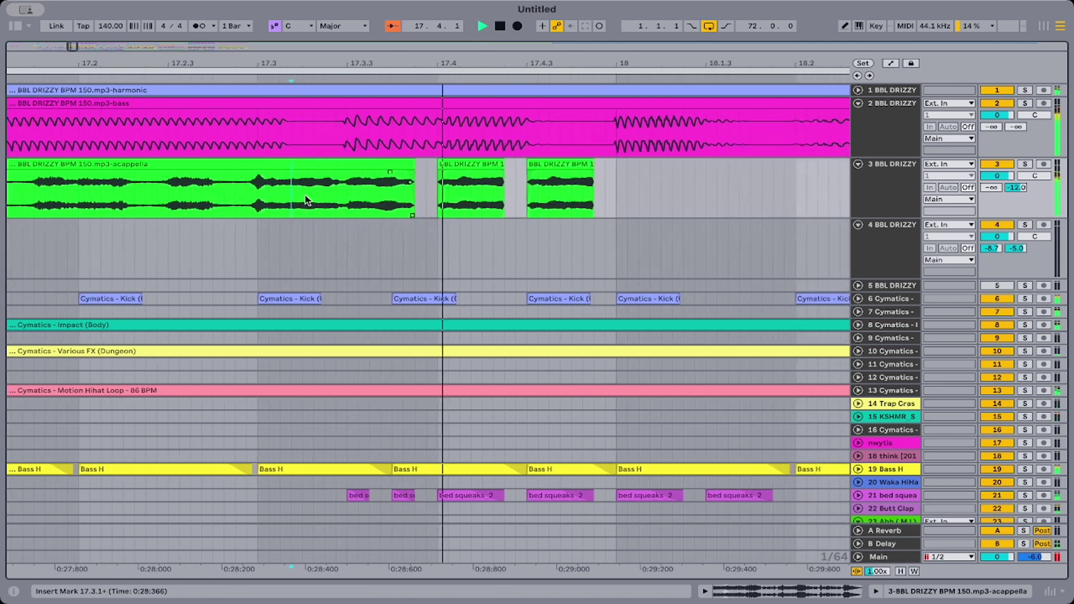
Set the gain of the duplicated acappella piece at 17.4.3 to -9 dB.
{"action": "double_click", "coordinate": [534, 165]}
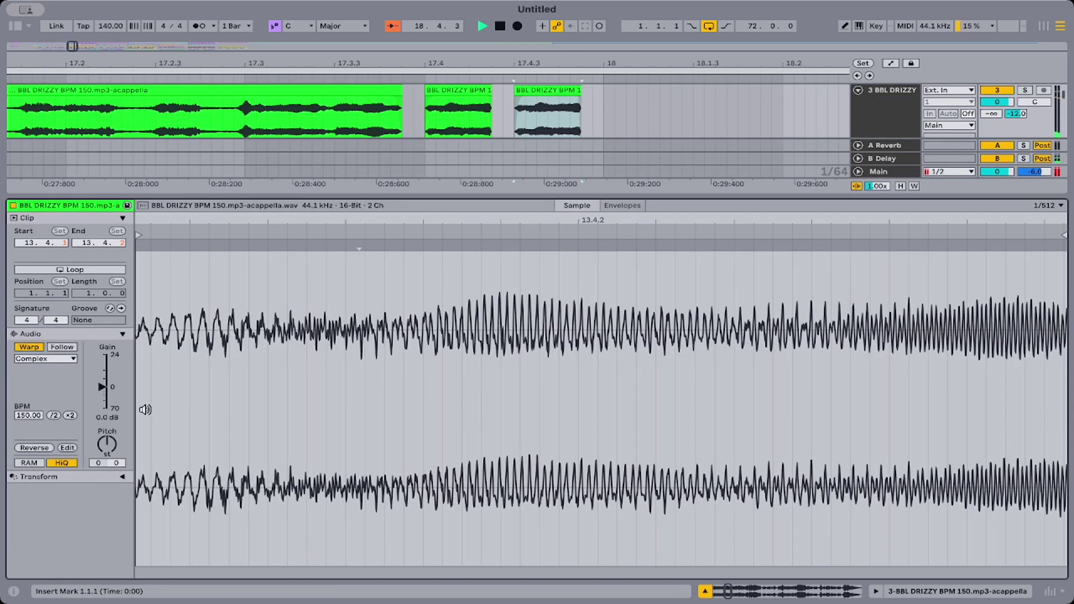
{"action": "key", "text": "minus"}
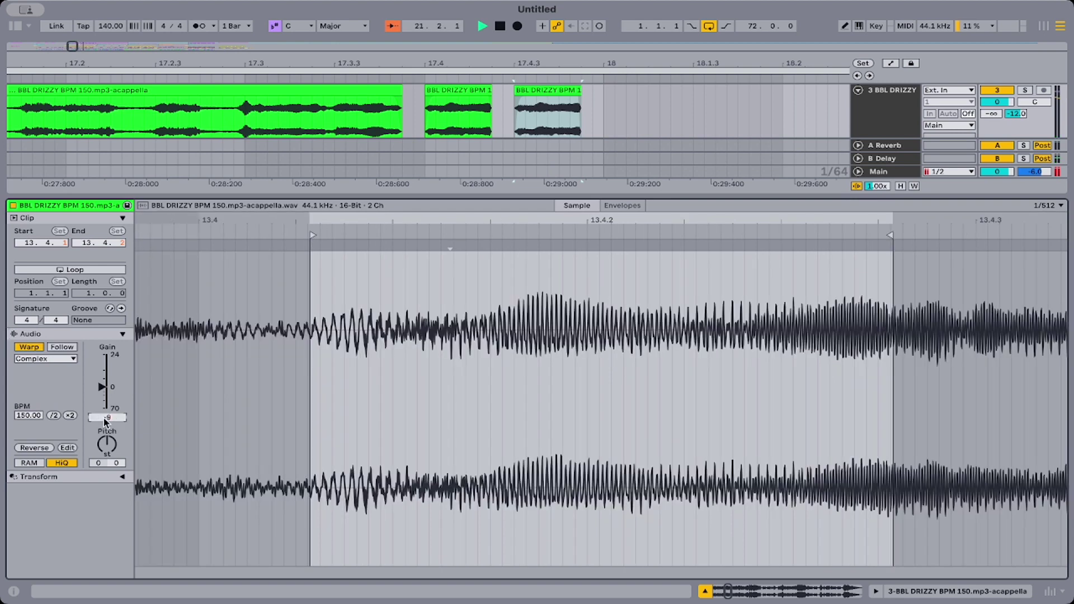
{"action": "left_click", "coordinate": [105, 417]}
{"action": "type", "text": "-9"}
{"action": "key", "text": "Return"}
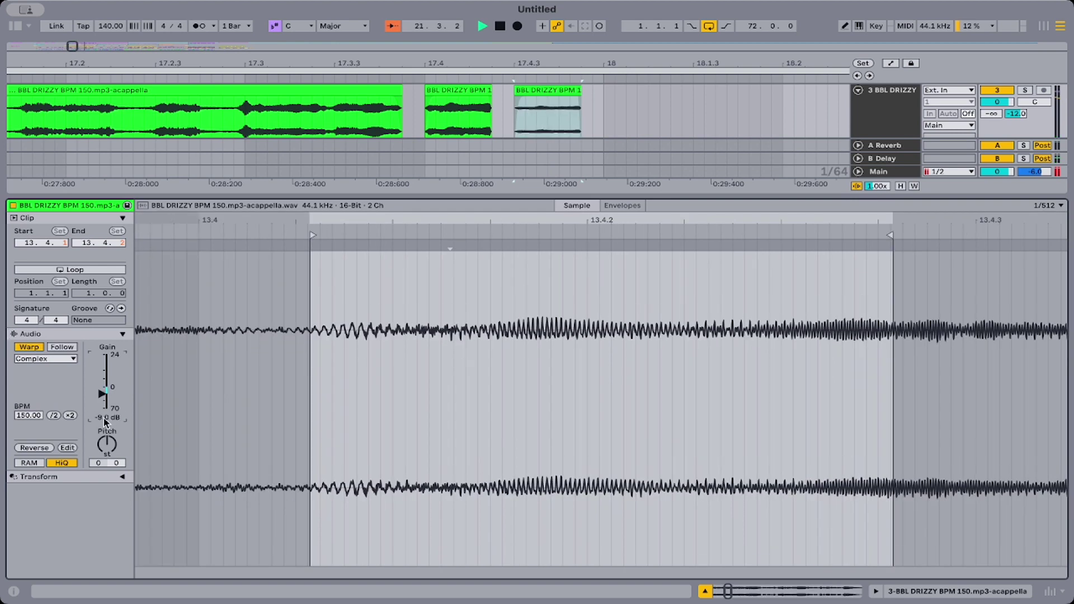
Listen to the acappella chops from 17.2.3 and delete the quieter duplicate at 17.4.3.
{"action": "left_click", "coordinate": [704, 592]}
{"action": "left_click", "coordinate": [160, 182]}
{"action": "key", "text": "space"}
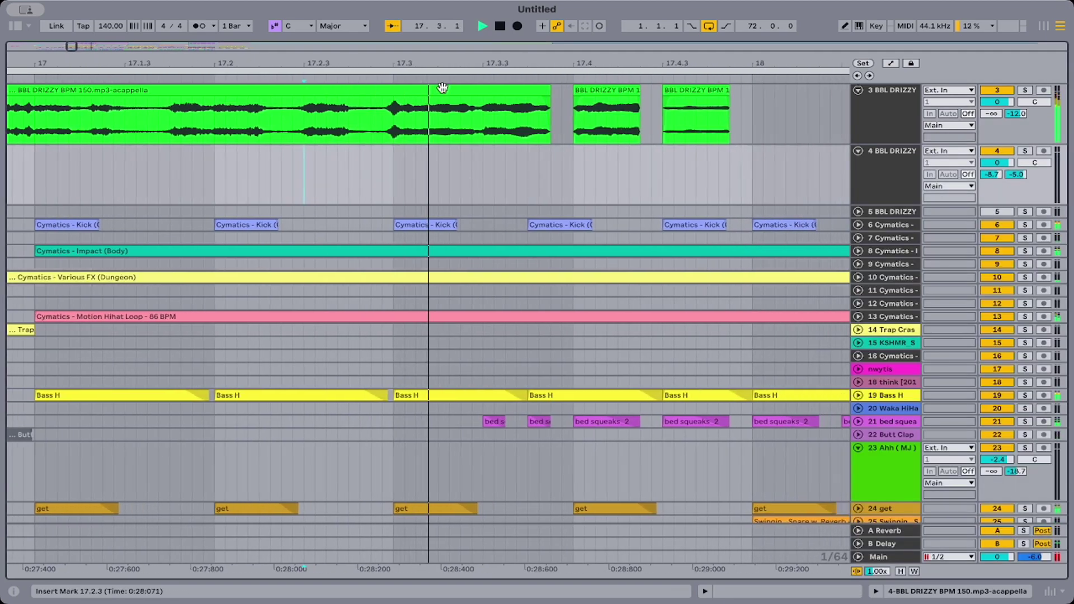
{"action": "key", "text": "space"}
{"action": "mouse_move", "coordinate": [353, 64]}
{"action": "left_mouse_down"}
{"action": "mouse_move", "coordinate": [334, 47]}
{"action": "mouse_move", "coordinate": [345, 23]}
{"action": "mouse_move", "coordinate": [337, 45]}
{"action": "left_mouse_up"}
{"action": "key", "text": "space"}
{"action": "left_click", "coordinate": [288, 92]}
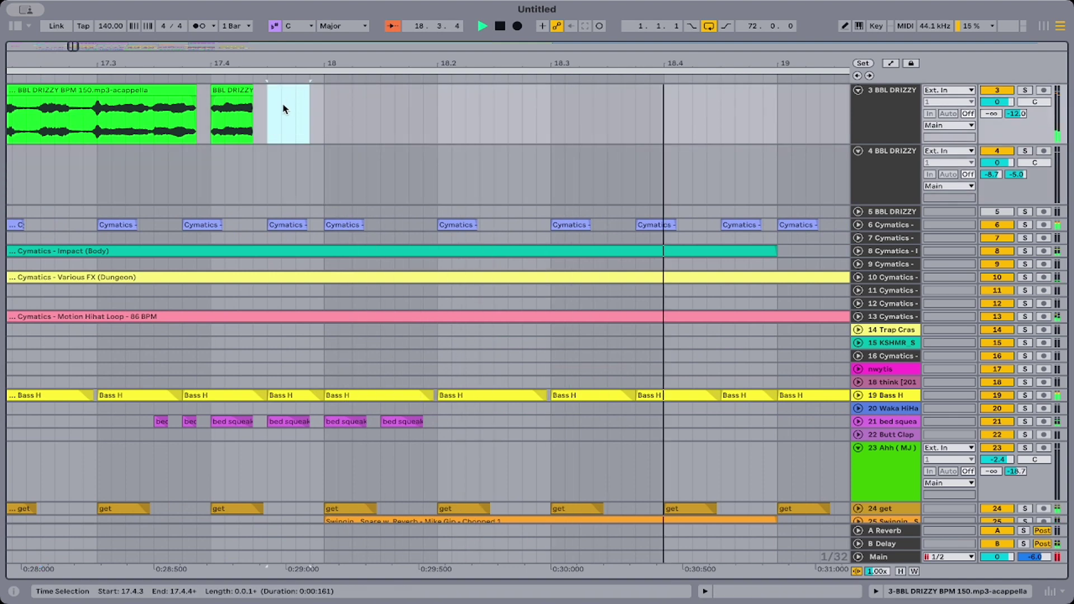
{"action": "key", "text": "Delete"}
Listen from 16.4.4 and extend the short acappella piece at 17.4.1 to end at 17.4.3.
{"action": "mouse_move", "coordinate": [248, 92]}
{"action": "left_mouse_down"}
{"action": "mouse_move", "coordinate": [282, 95]}
{"action": "mouse_move", "coordinate": [256, 98]}
{"action": "left_mouse_up"}
{"action": "scroll", "coordinate": [258, 101], "scroll_direction": "left", "scroll_amount": 7}
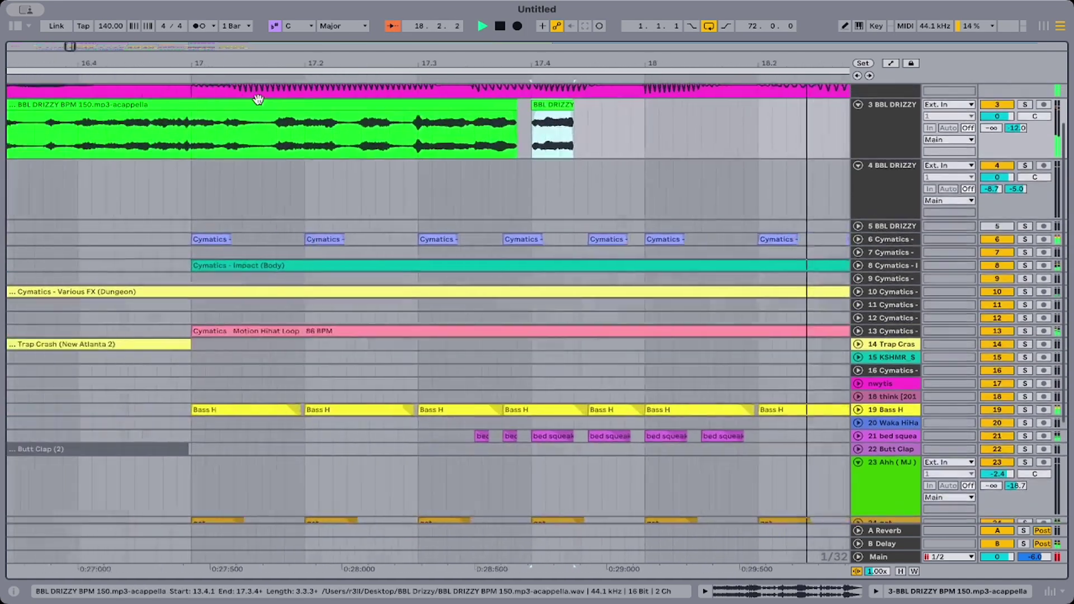
{"action": "left_click", "coordinate": [210, 155]}
{"action": "key", "text": "space"}
{"action": "key", "text": "space"}
{"action": "scroll", "coordinate": [211, 160], "scroll_direction": "up", "scroll_amount": 2}
{"action": "scroll", "coordinate": [211, 160], "scroll_direction": "right", "scroll_amount": 10}
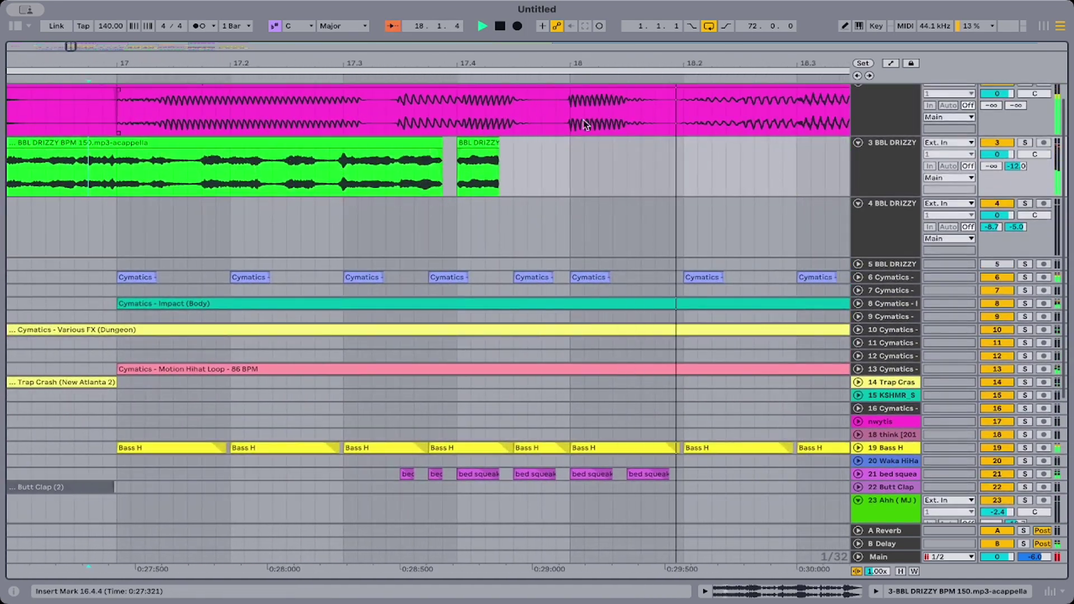
{"action": "left_click", "coordinate": [493, 143]}
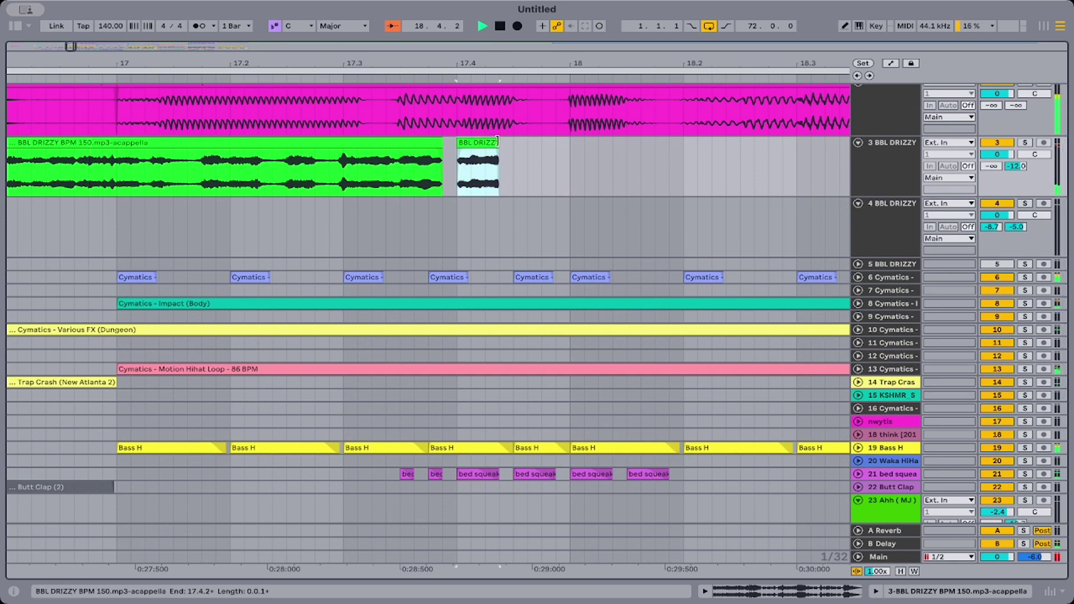
Play the acappella from 17.1.1 and split the long clip at 17.2.1.
{"action": "scroll", "coordinate": [284, 170], "scroll_direction": "left", "scroll_amount": 1}
{"action": "scroll", "coordinate": [284, 170], "scroll_direction": "left", "scroll_amount": 1}
{"action": "left_click", "coordinate": [139, 176]}
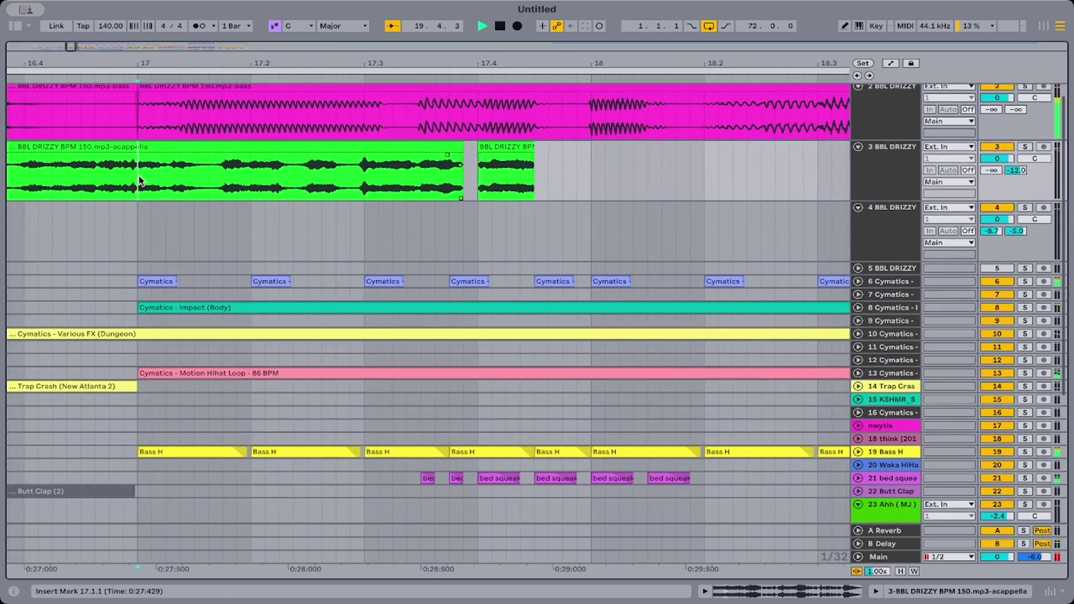
{"action": "scroll", "coordinate": [139, 176], "scroll_direction": "up", "scroll_amount": 1}
{"action": "scroll", "coordinate": [139, 176], "scroll_direction": "left", "scroll_amount": 6}
{"action": "key", "text": "space"}
{"action": "scroll", "coordinate": [464, 196], "scroll_direction": "right", "scroll_amount": 4}
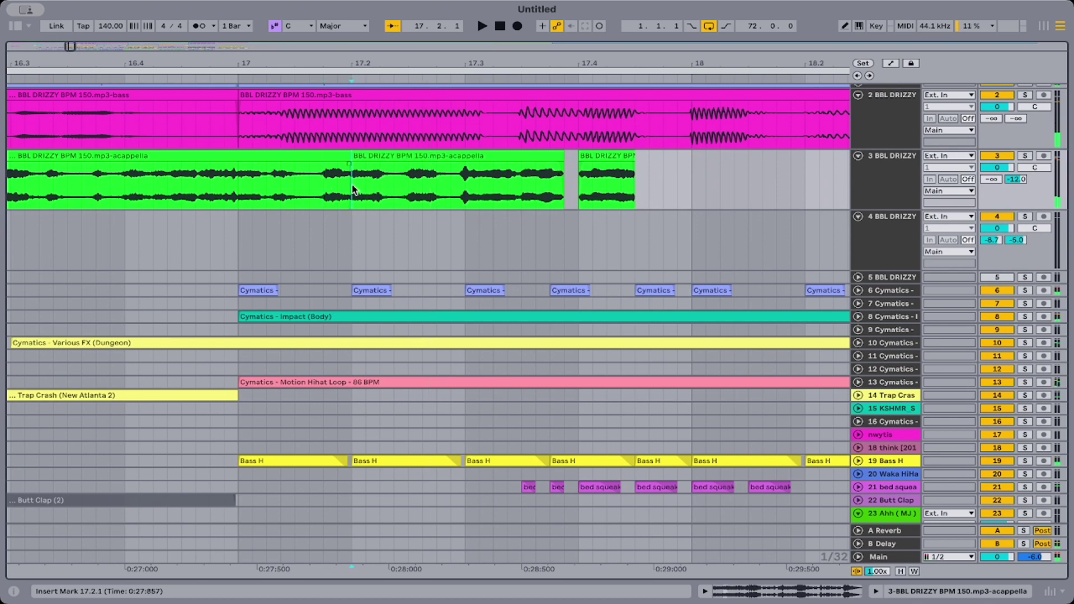
Copy the acappella piece that starts at 17.2.1 and listen to the section from 17.1.1.
{"action": "left_click", "coordinate": [361, 156]}
{"action": "key", "text": "space"}
{"action": "left_click", "coordinate": [199, 213]}
{"action": "key", "text": "space"}
{"action": "key", "text": "space"}
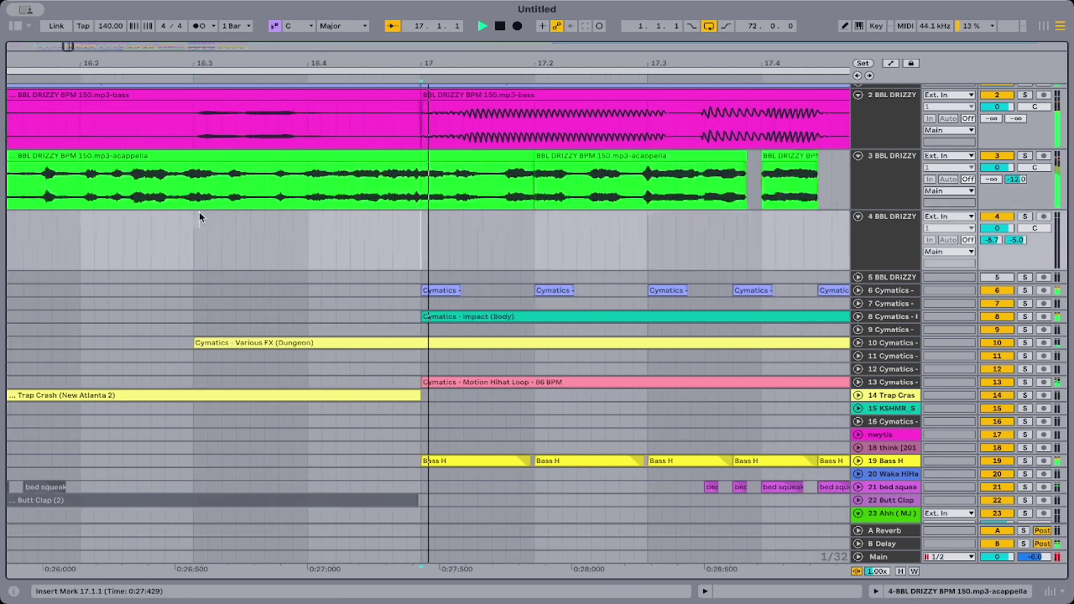
{"action": "scroll", "coordinate": [199, 213], "scroll_direction": "up", "scroll_amount": 1}
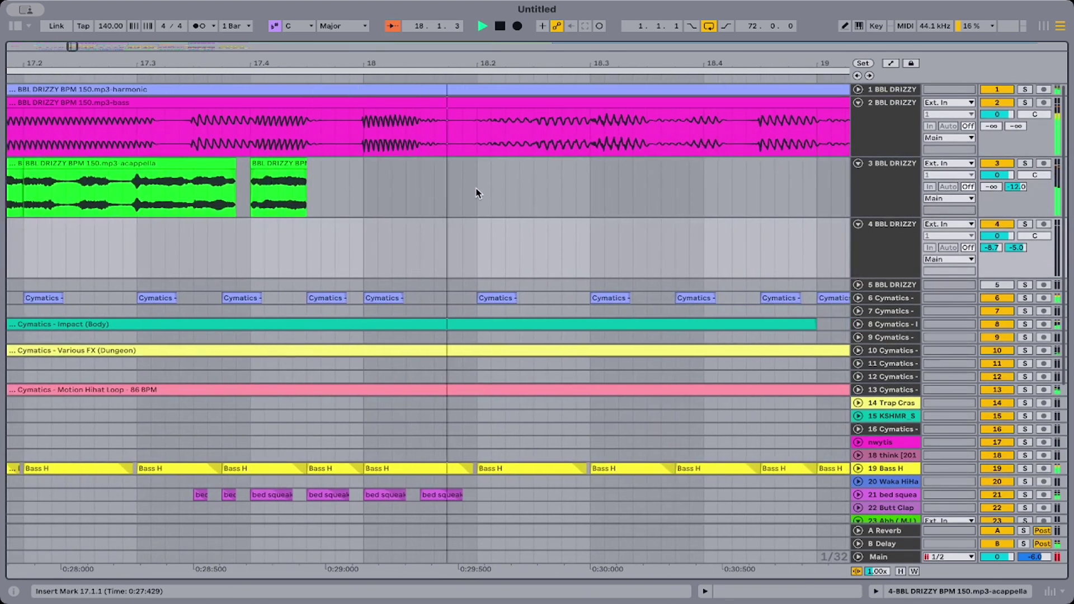
Paste the copied acappella piece at 18.2.1 and extend its start back to 18.1.4 with a short fade-in.
{"action": "left_click", "coordinate": [477, 193]}
{"action": "key", "text": "space"}
{"action": "key", "text": "space"}
{"action": "key", "text": "super+v"}
{"action": "key", "text": "space"}
{"action": "key", "text": "space"}
{"action": "scroll", "coordinate": [477, 193], "scroll_direction": "left", "scroll_amount": 5}
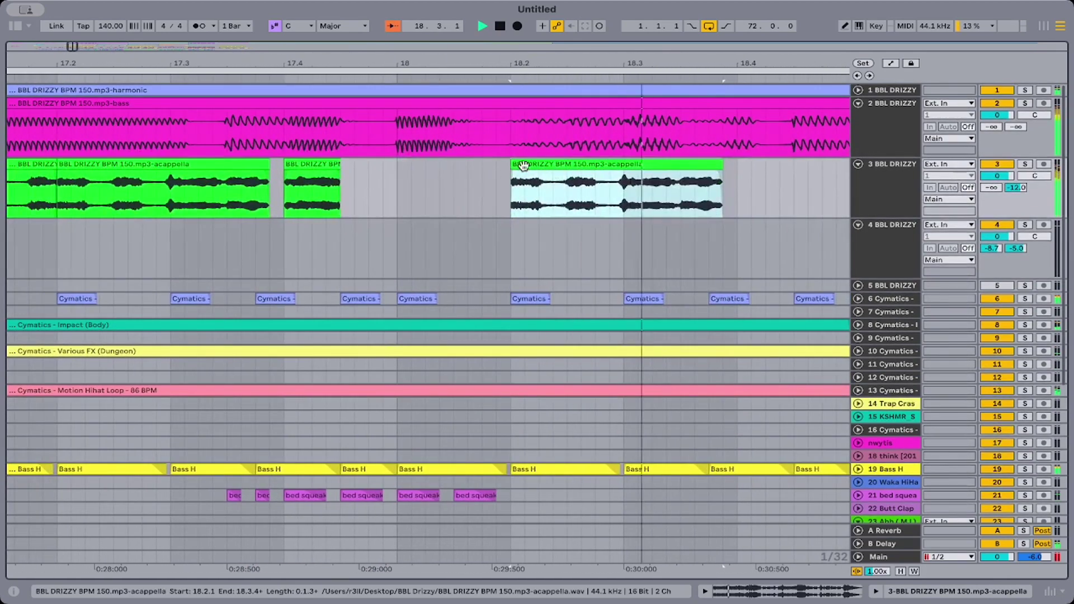
{"action": "left_click_drag", "start_coordinate": [523, 166], "coordinate": [445, 171]}
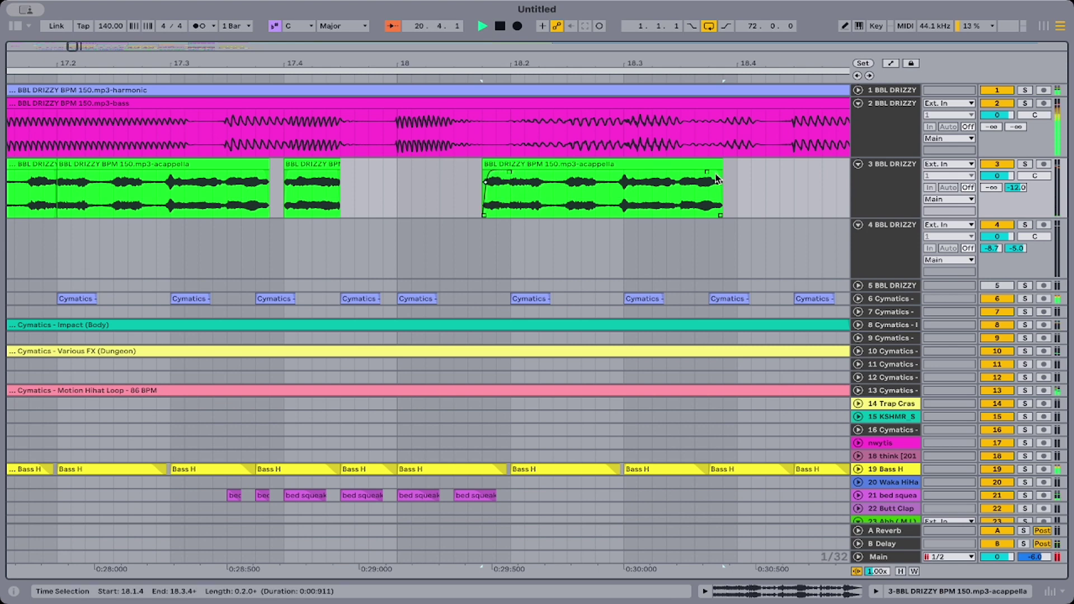
Extend the end of the acappella clip starting at 18.1.4 to 19.1.2 with a short fade-out, and listen from 16.2.1.
{"action": "left_click_drag", "start_coordinate": [713, 164], "coordinate": [796, 191]}
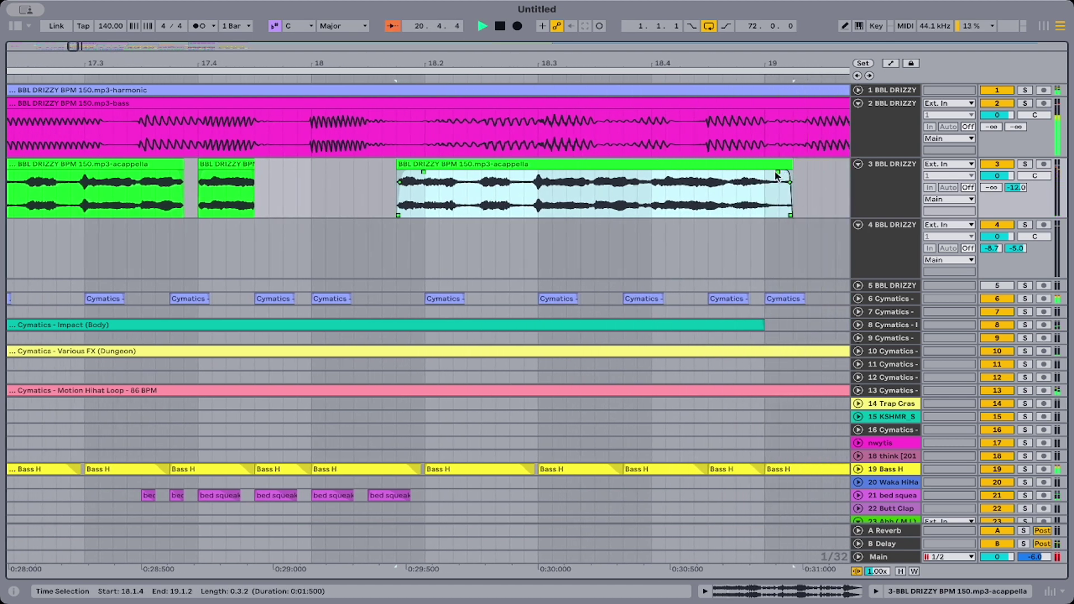
{"action": "left_click", "coordinate": [778, 174]}
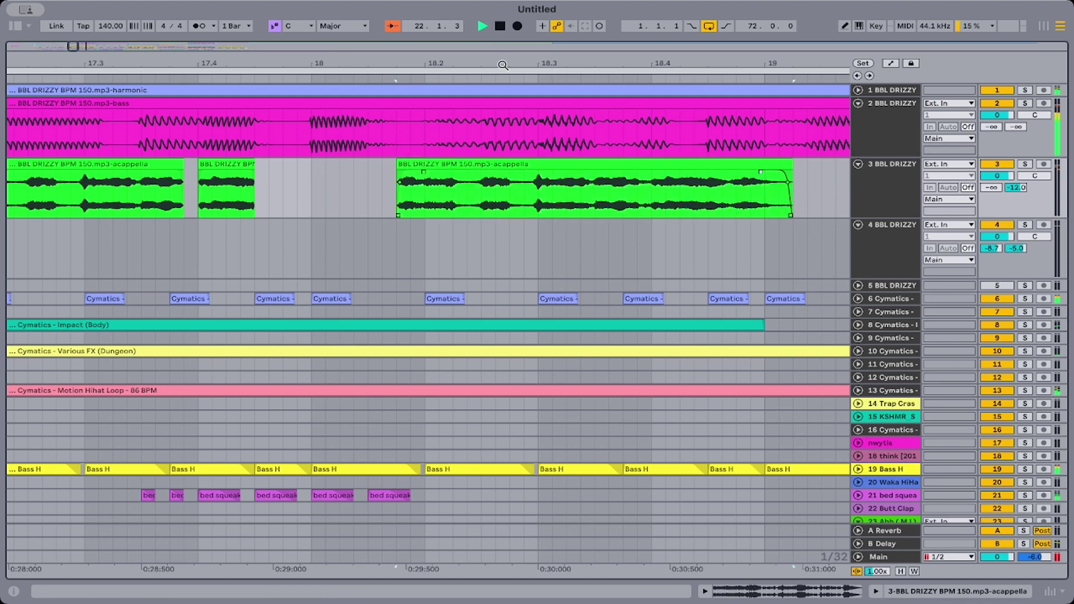
{"action": "left_click_drag", "start_coordinate": [503, 65], "coordinate": [502, 39]}
{"action": "left_click", "coordinate": [396, 259]}
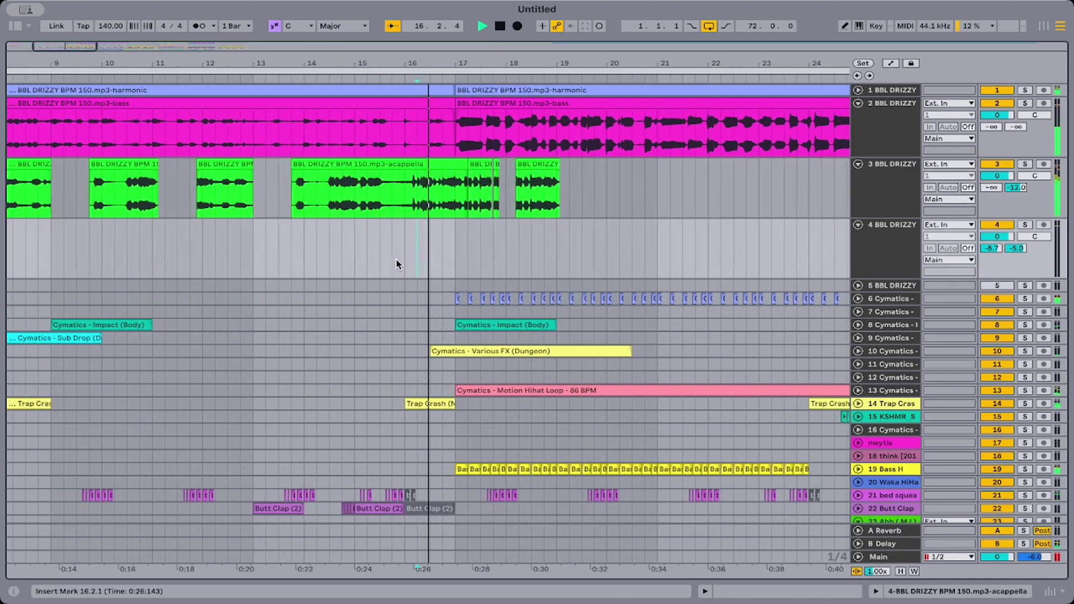
{"action": "left_click_drag", "start_coordinate": [503, 66], "coordinate": [479, 80]}
{"action": "left_click_drag", "start_coordinate": [341, 80], "coordinate": [340, 77]}
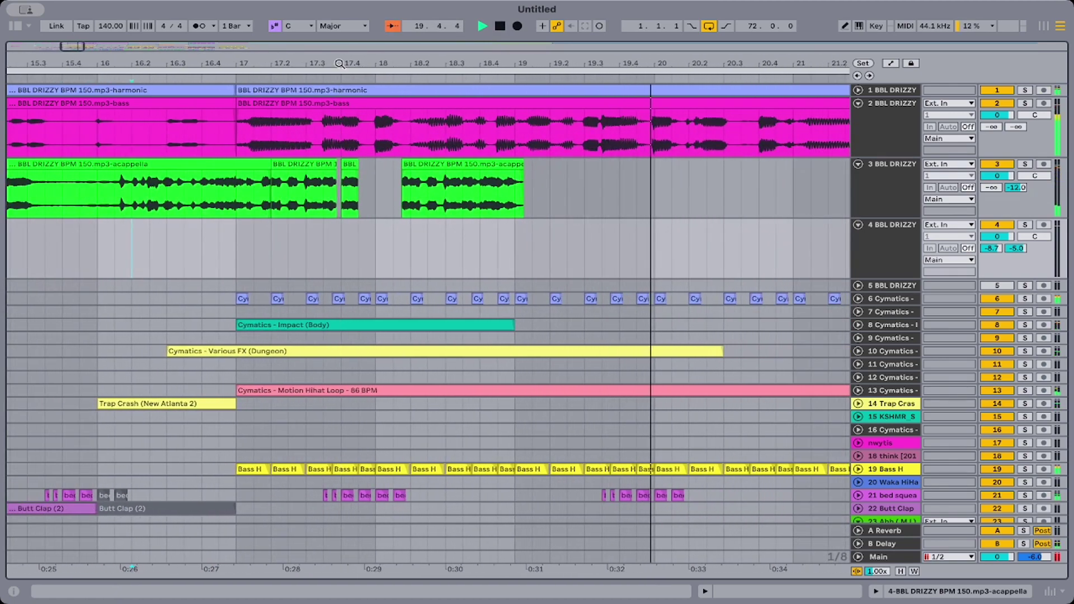
Move the acappella section between 18.1.1 and 19.1.3 to 20.1.1 and listen to it there.
{"action": "scroll", "coordinate": [582, 162], "scroll_direction": "right", "scroll_amount": 3}
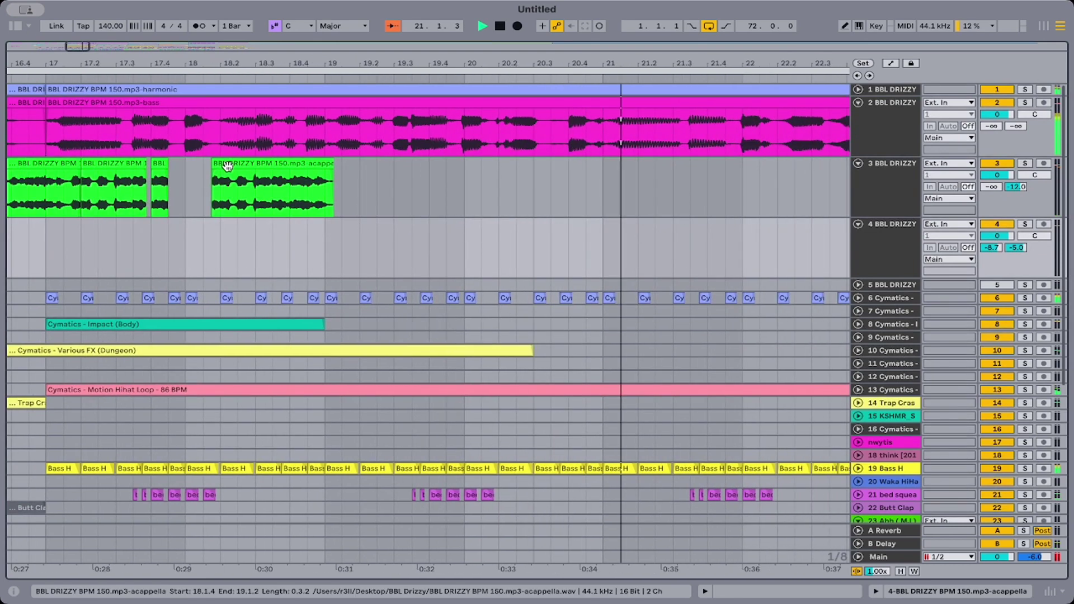
{"action": "left_click", "coordinate": [268, 191]}
{"action": "left_click_drag", "start_coordinate": [186, 203], "coordinate": [344, 203]}
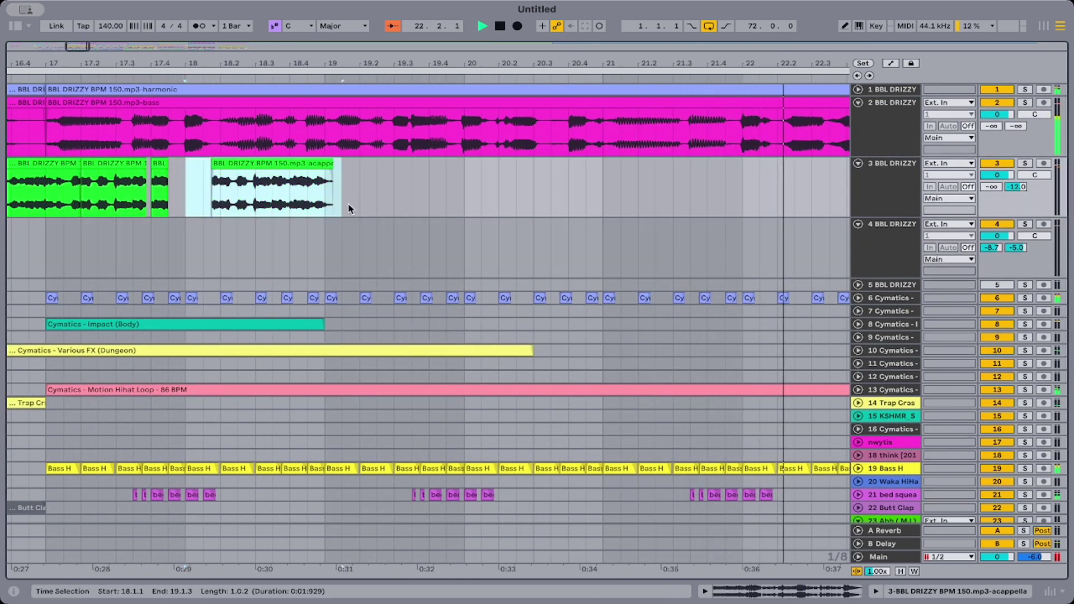
{"action": "key", "text": "Delete"}
{"action": "left_click", "coordinate": [477, 212]}
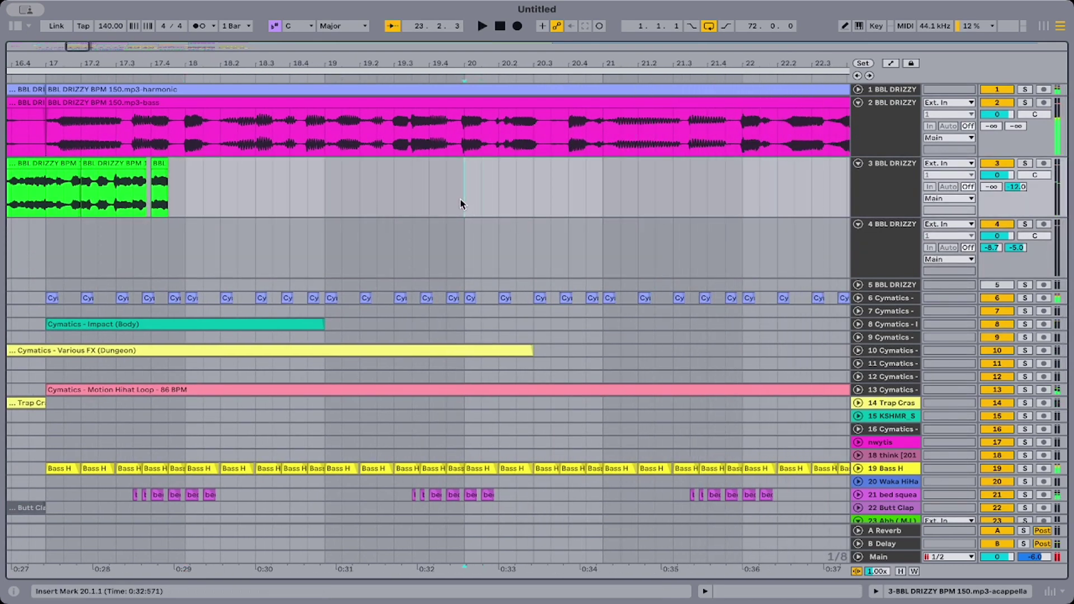
{"action": "key", "text": "ctrl+v"}
{"action": "key", "text": "space"}
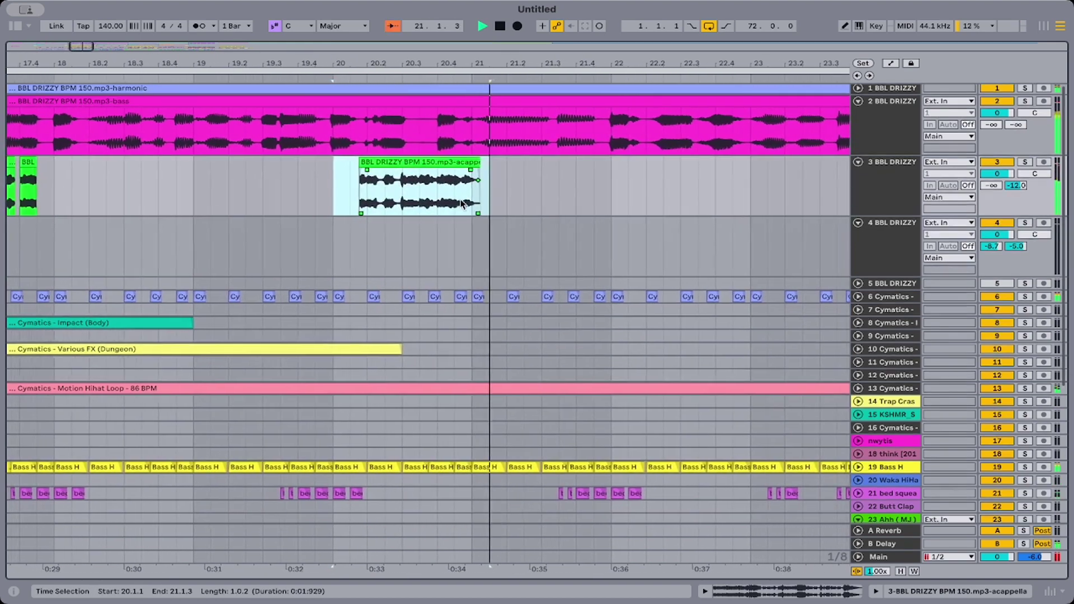
{"action": "key", "text": "space"}
{"action": "key", "text": "space"}
{"action": "scroll", "coordinate": [426, 203], "scroll_direction": "down", "scroll_amount": 1}
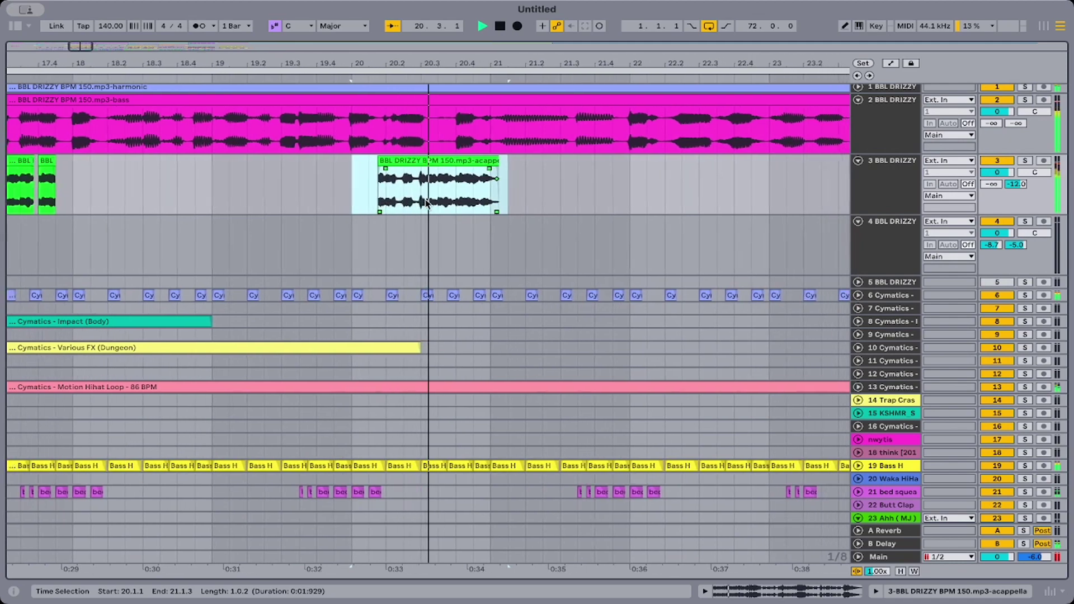
Move the acappella section from 20.1.1 on to 21.1.1 and listen to the transition from 16.2.3.
{"action": "key", "text": "Delete"}
{"action": "left_click", "coordinate": [431, 197]}
{"action": "key", "text": "ctrl+v"}
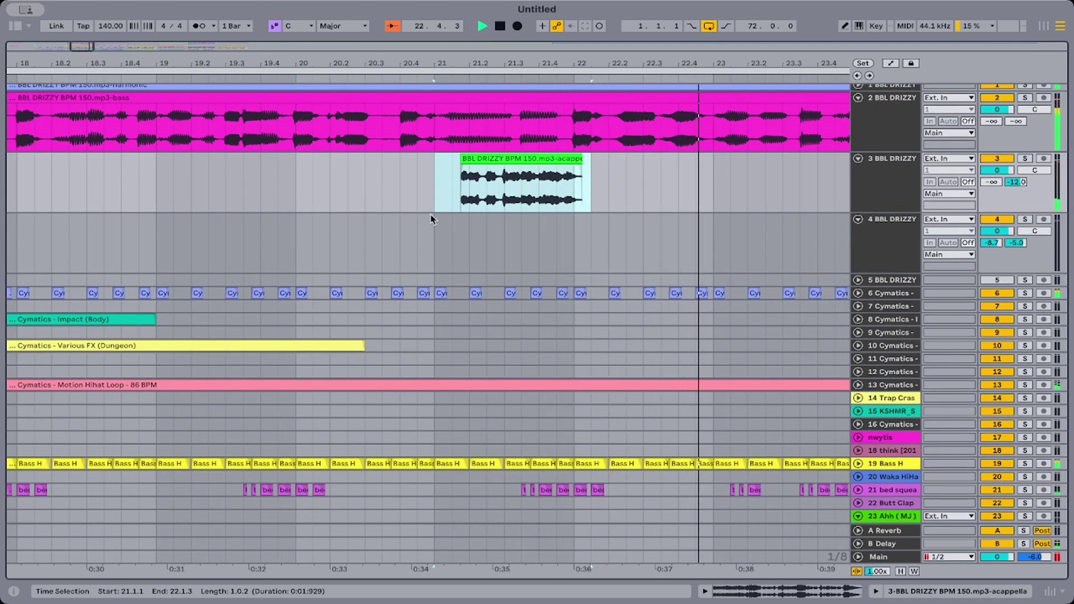
{"action": "scroll", "coordinate": [430, 219], "scroll_direction": "left", "scroll_amount": 8}
{"action": "left_click", "coordinate": [290, 224]}
{"action": "key", "text": "space"}
{"action": "key", "text": "space"}
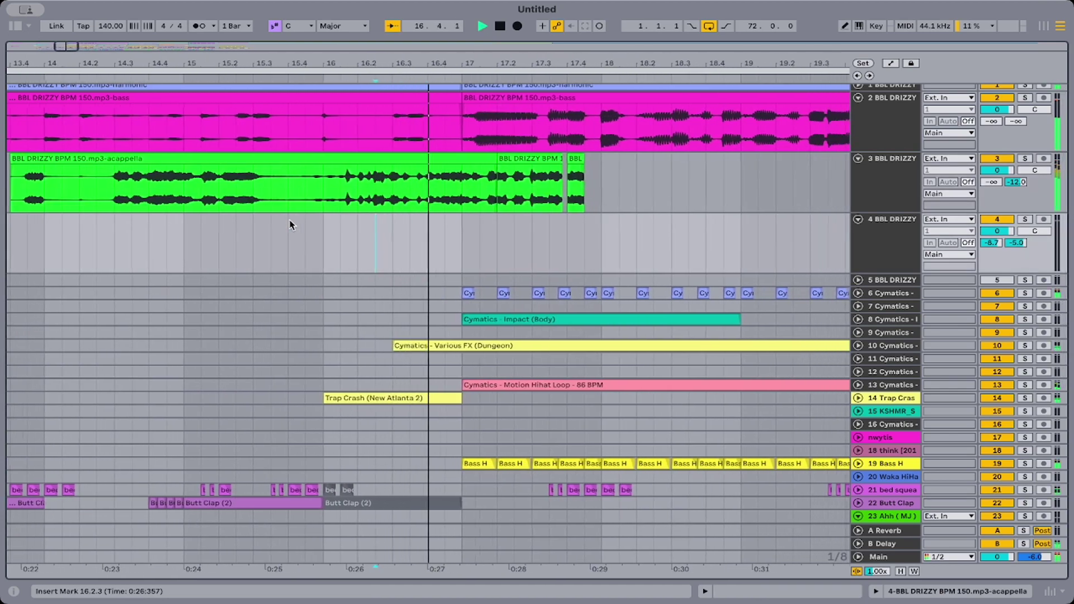
Examine the waveforms of The Pack clips on tracks 29, 30 and 31 around bars 15 to 20 during playback.
{"action": "scroll", "coordinate": [314, 258], "scroll_direction": "down", "scroll_amount": 6}
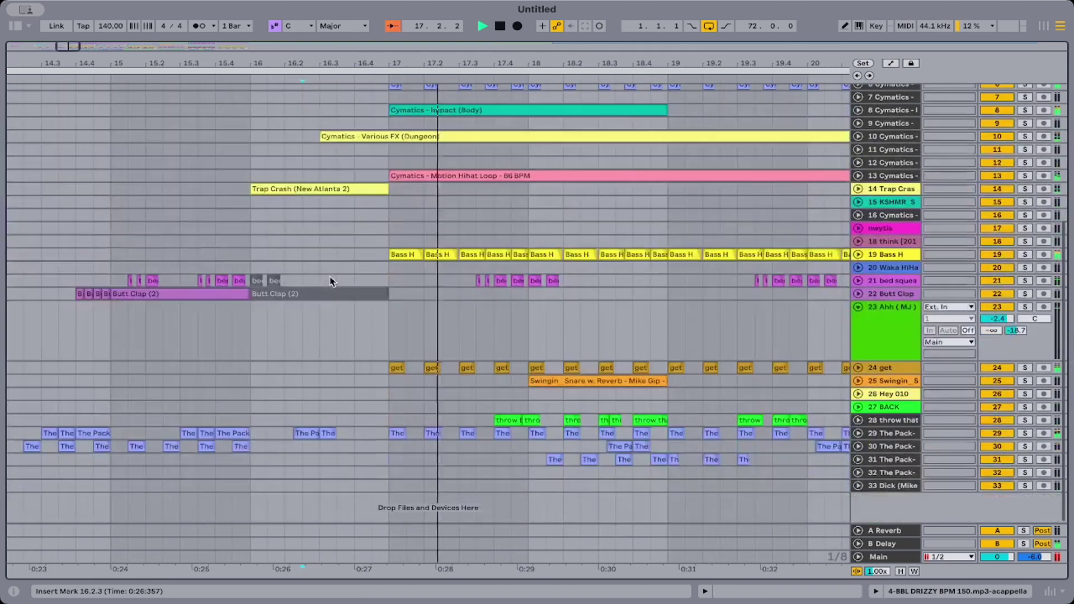
{"action": "left_click", "coordinate": [858, 432]}
{"action": "scroll", "coordinate": [881, 447], "scroll_direction": "down", "scroll_amount": 2}
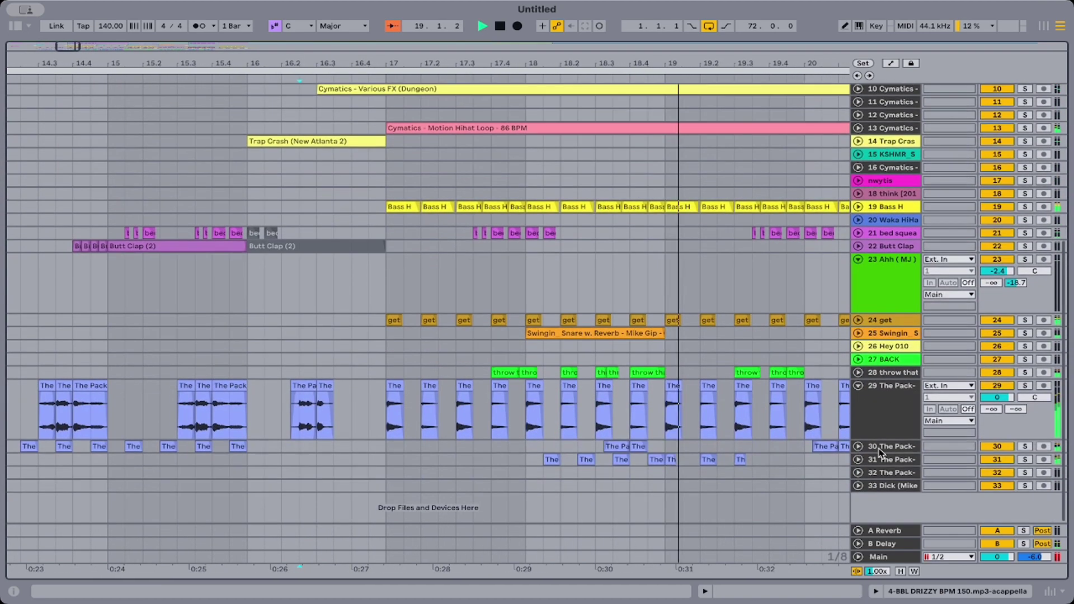
{"action": "left_click", "coordinate": [858, 459]}
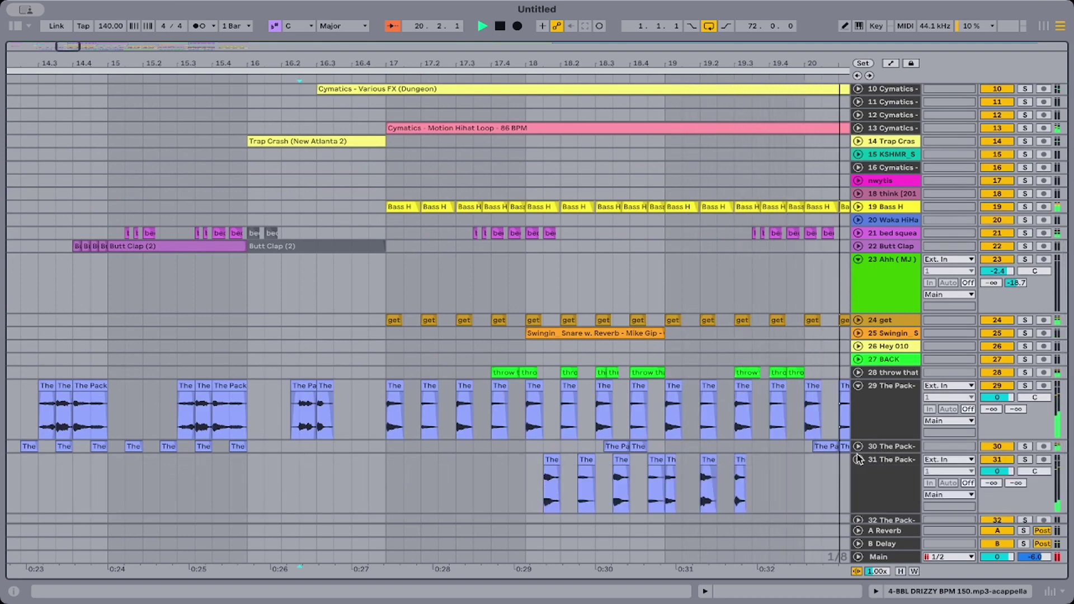
{"action": "left_click", "coordinate": [861, 446]}
{"action": "scroll", "coordinate": [862, 446], "scroll_direction": "down", "scroll_amount": 4}
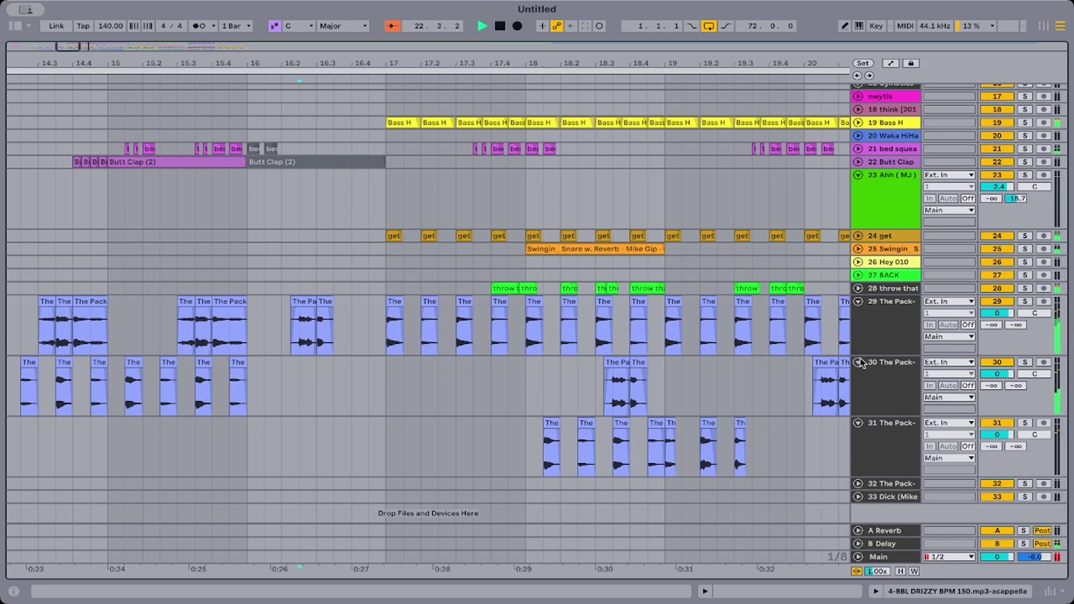
{"action": "left_click", "coordinate": [859, 362]}
{"action": "left_click", "coordinate": [859, 375]}
{"action": "left_click", "coordinate": [860, 303]}
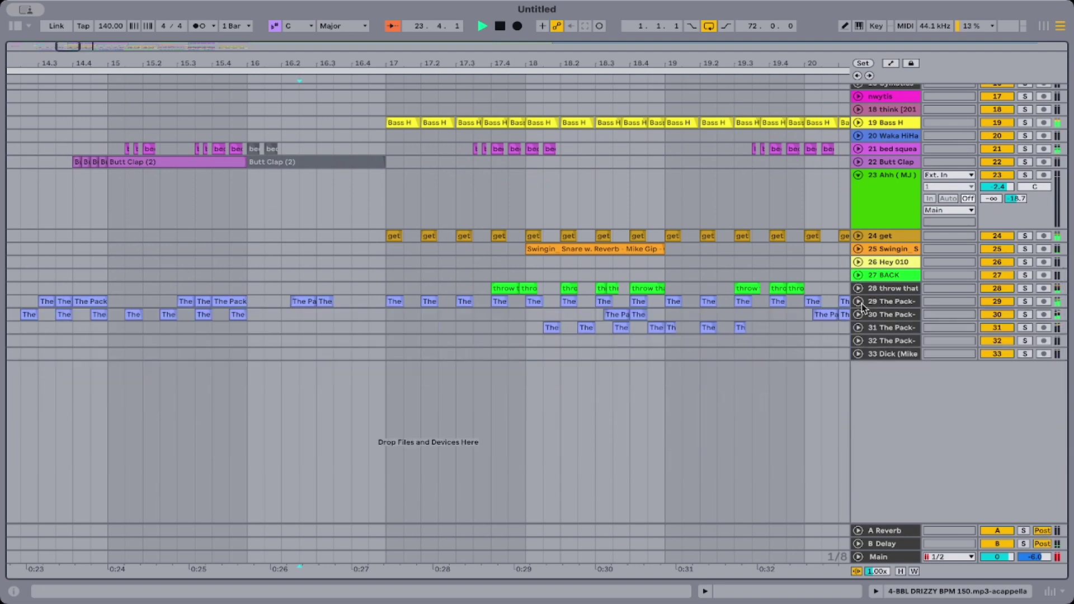
Look over the whole arrangement and play the acappella section from 17.1.1.
{"action": "left_click_drag", "start_coordinate": [660, 58], "coordinate": [340, 72]}
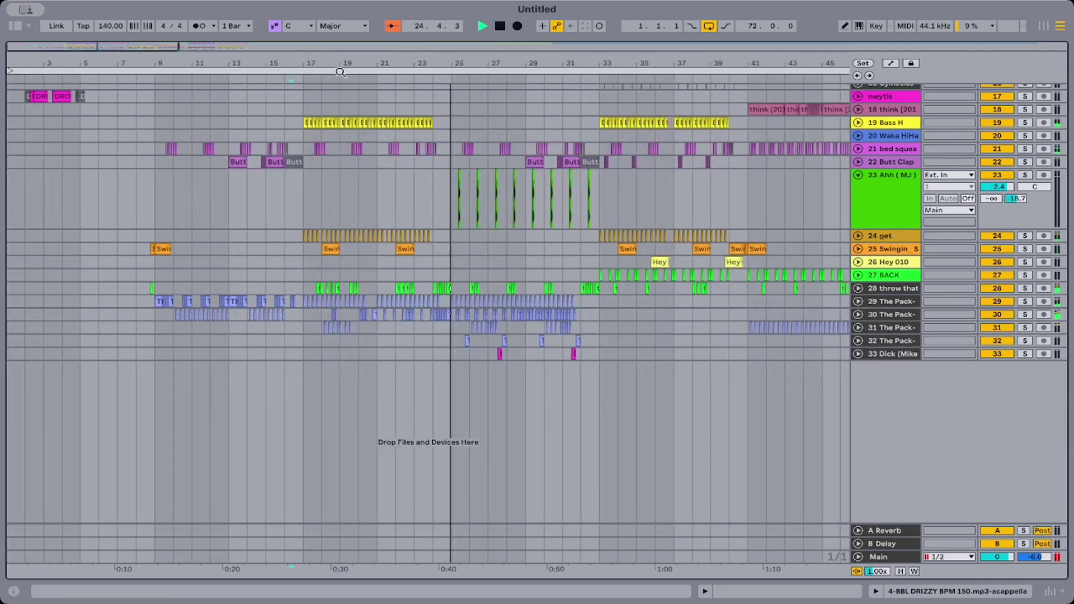
{"action": "scroll", "coordinate": [393, 191], "scroll_direction": "up", "scroll_amount": 10}
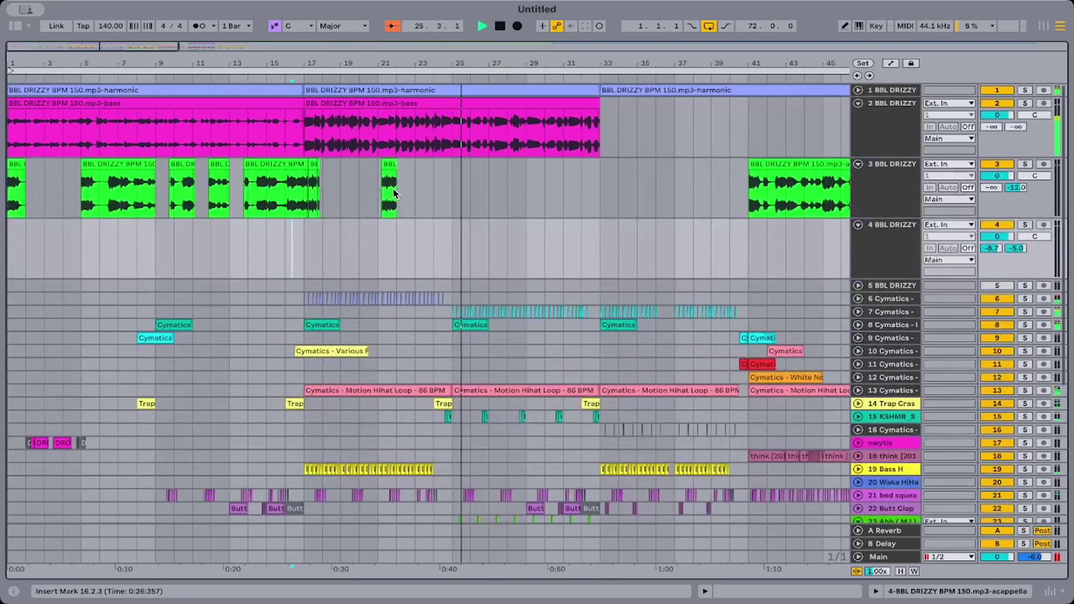
{"action": "left_click", "coordinate": [301, 207]}
{"action": "left_click_drag", "start_coordinate": [301, 207], "coordinate": [332, 189]}
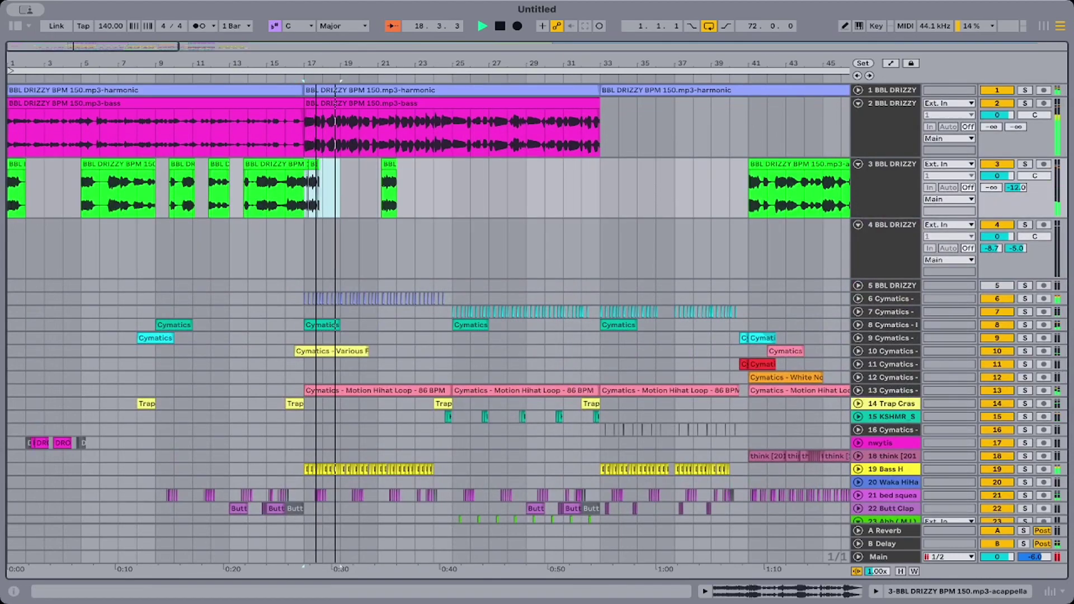
Split the acappella at 17.3.1, copy the section from 17.3.1 to 18.1.1 and listen to it.
{"action": "left_click_drag", "start_coordinate": [326, 52], "coordinate": [424, 194]}
{"action": "left_click", "coordinate": [393, 206]}
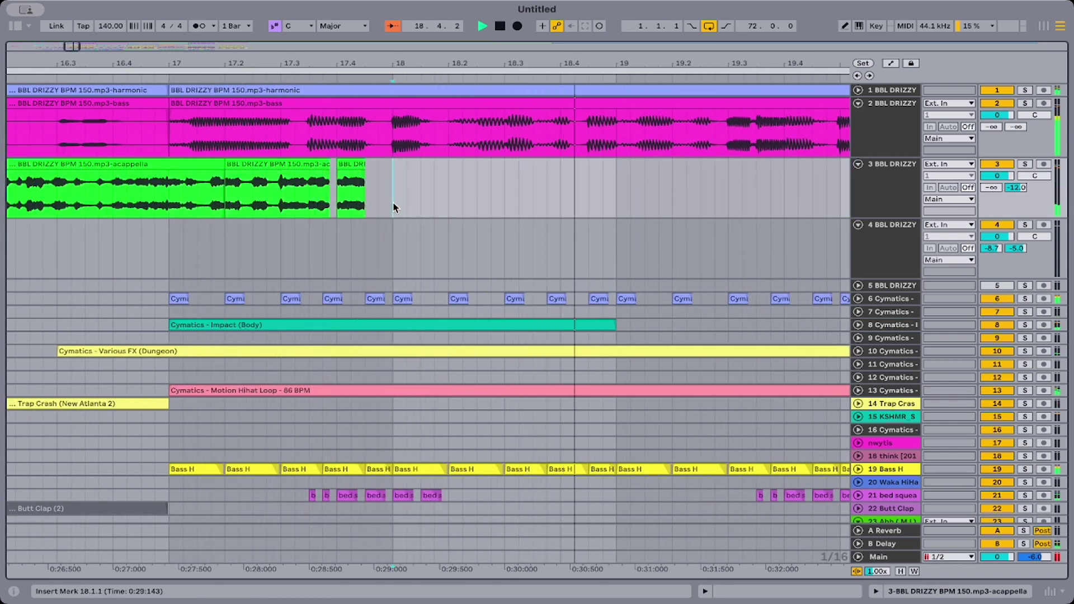
{"action": "left_click_drag", "start_coordinate": [393, 206], "coordinate": [292, 206]}
{"action": "key", "text": "space"}
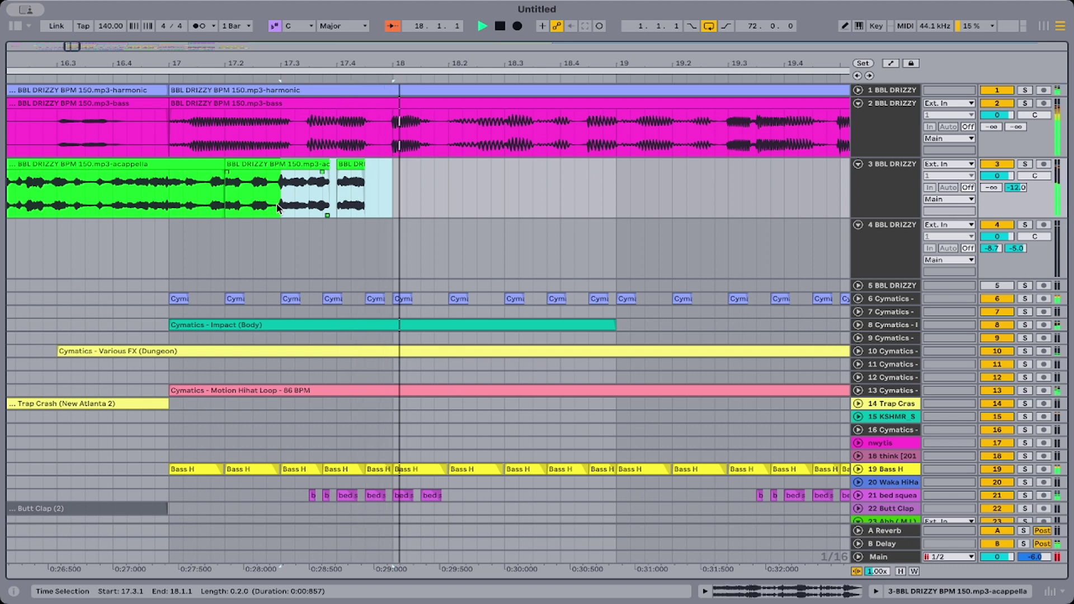
{"action": "key", "text": "super+e"}
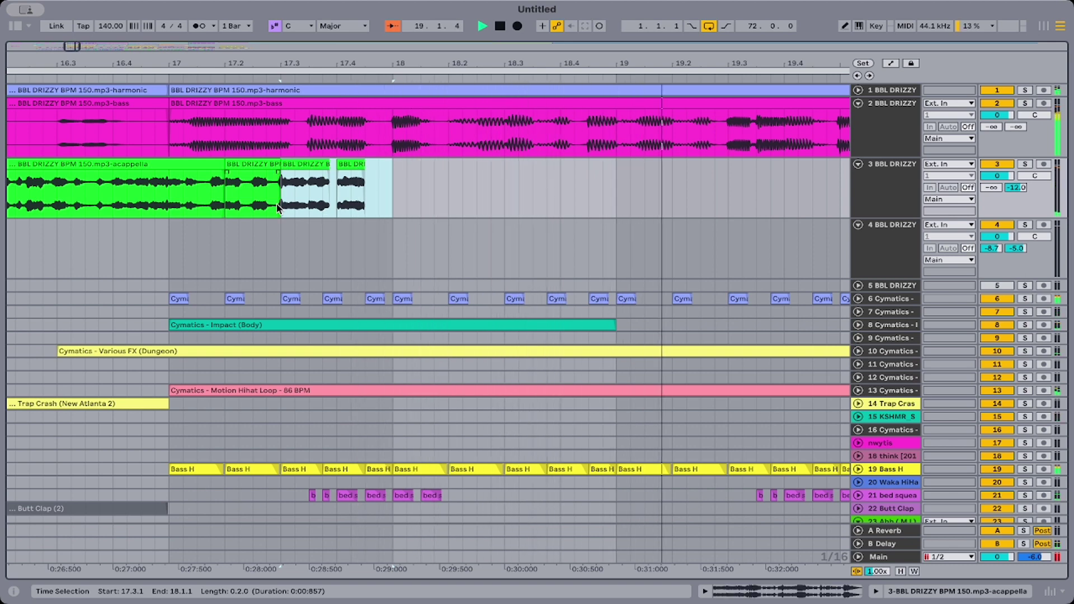
{"action": "key", "text": "space"}
{"action": "key", "text": "space"}
{"action": "scroll", "coordinate": [276, 204], "scroll_direction": "right", "scroll_amount": 3}
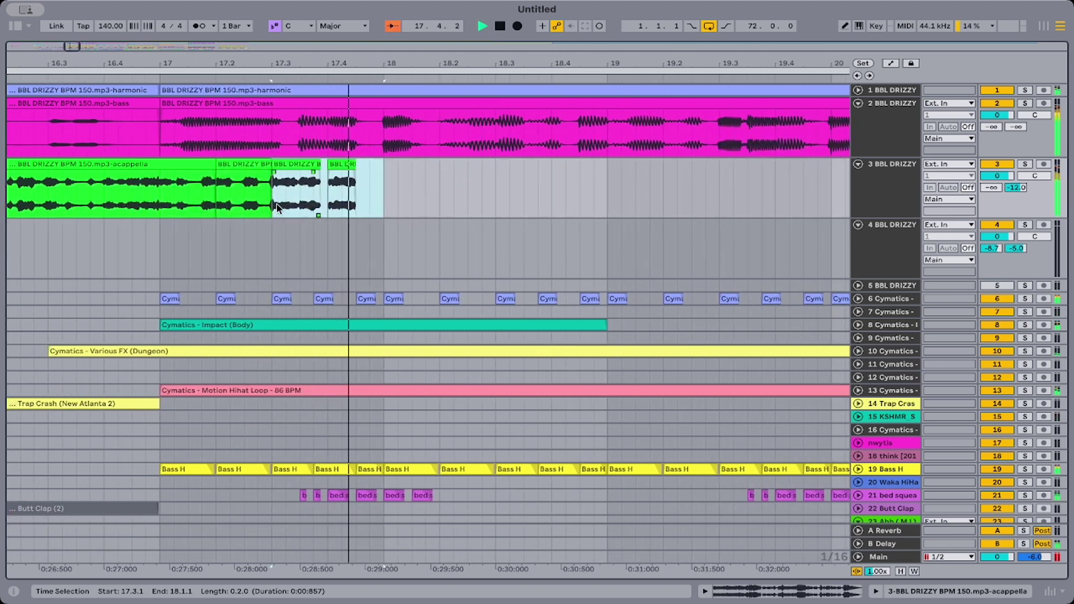
Paste the copied acappella chops at 18.3.1 and again at 19.3.1.
{"action": "left_click", "coordinate": [495, 197]}
{"action": "key", "text": "super+v"}
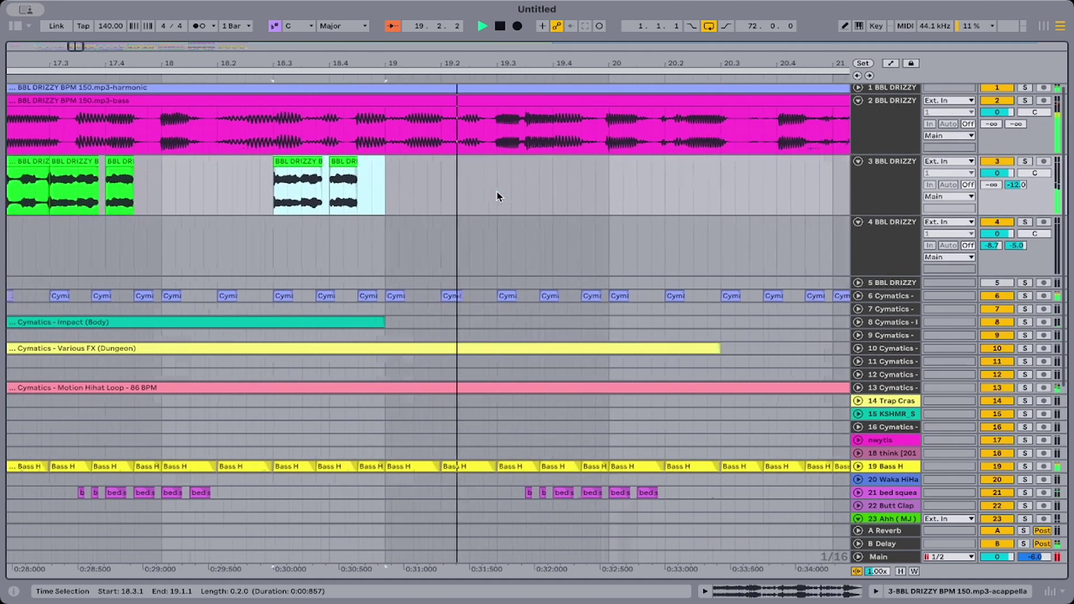
{"action": "left_click", "coordinate": [487, 187]}
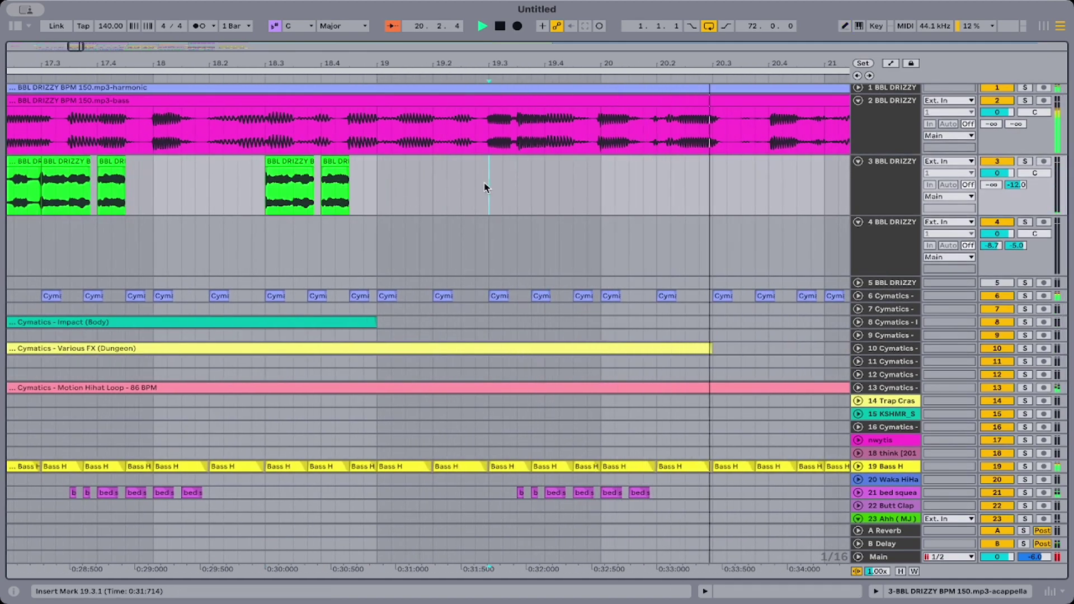
{"action": "key", "text": "super+v"}
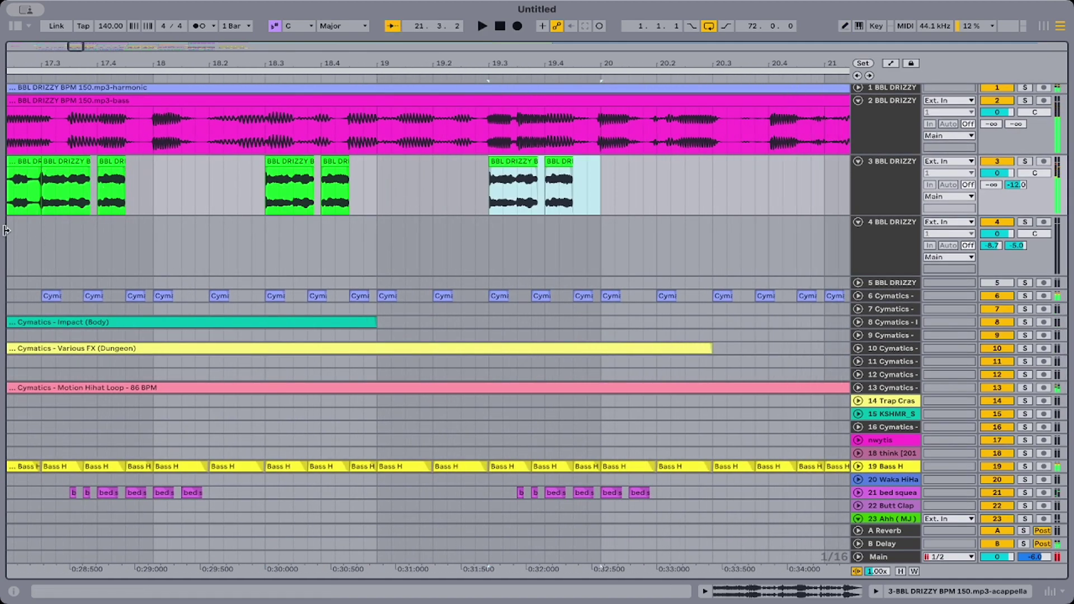
Listen to the repeated acappella chops in the drop from 17.1.2 and again from 16.4.2.
{"action": "key", "text": "space"}
{"action": "scroll", "coordinate": [289, 221], "scroll_direction": "left", "scroll_amount": 5}
{"action": "left_click", "coordinate": [70, 234]}
{"action": "key", "text": "space"}
{"action": "key", "text": "space"}
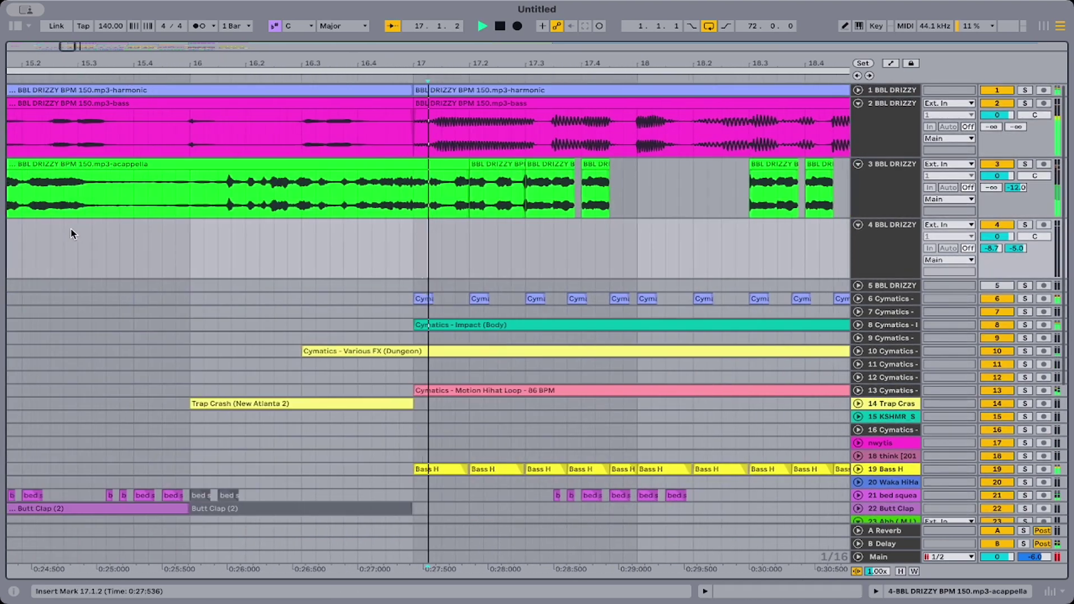
{"action": "scroll", "coordinate": [71, 233], "scroll_direction": "right", "scroll_amount": 3}
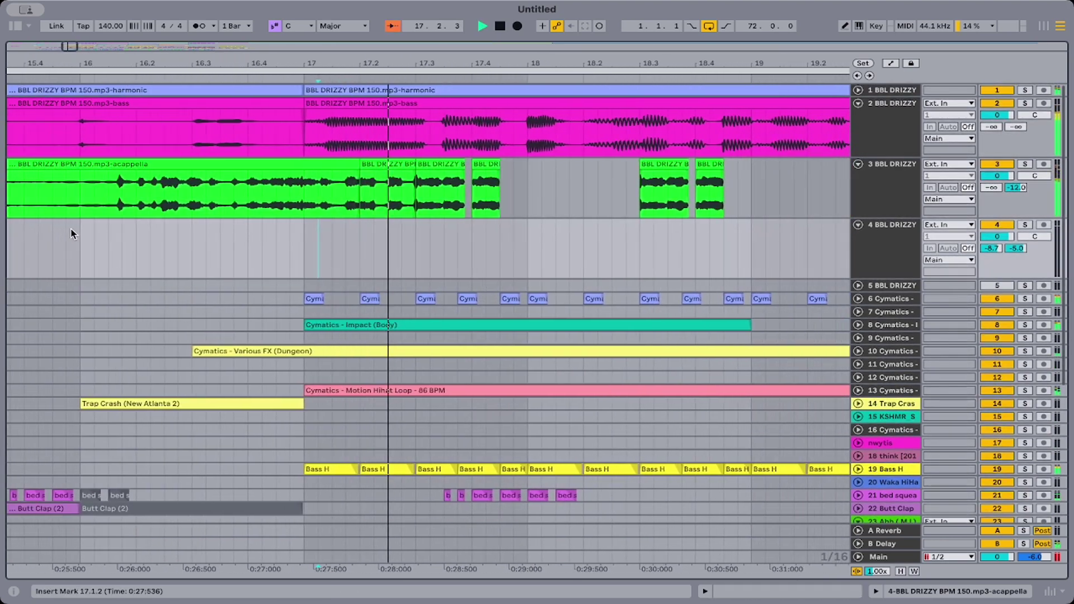
{"action": "left_click", "coordinate": [645, 173]}
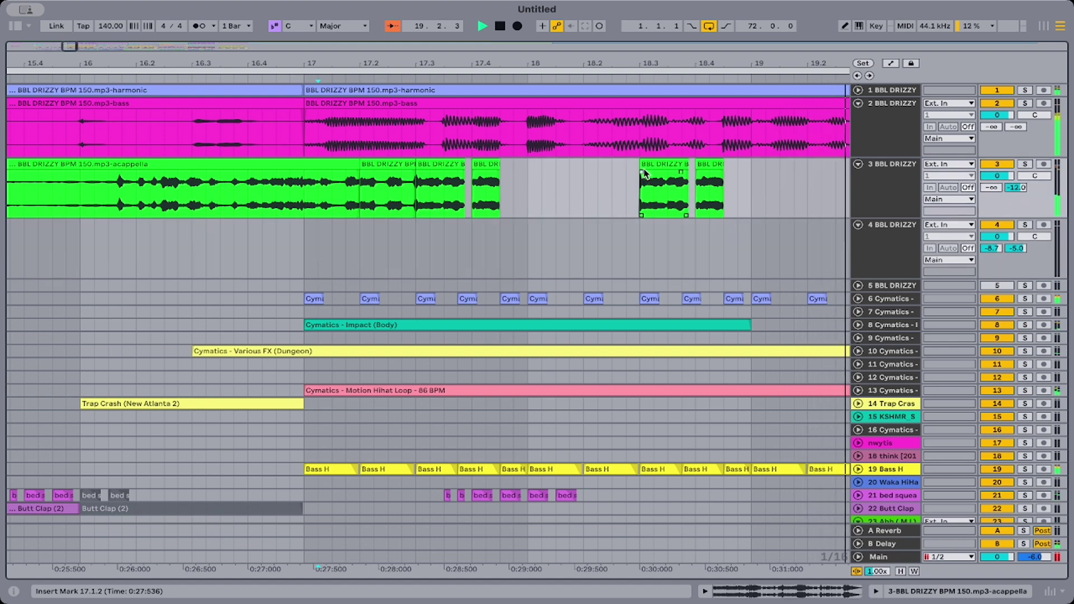
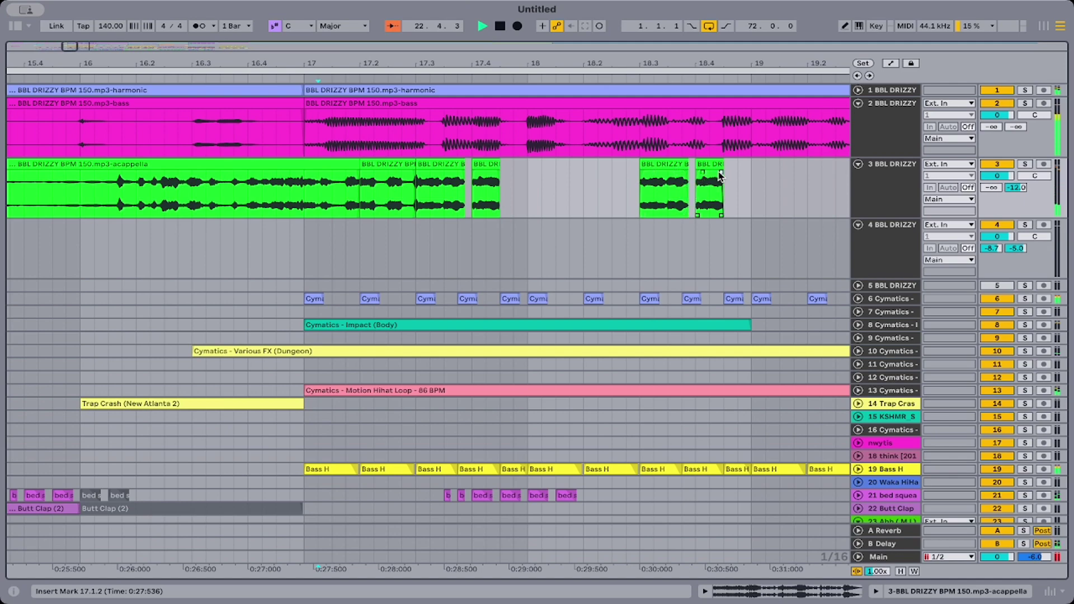
{"action": "left_click", "coordinate": [257, 236]}
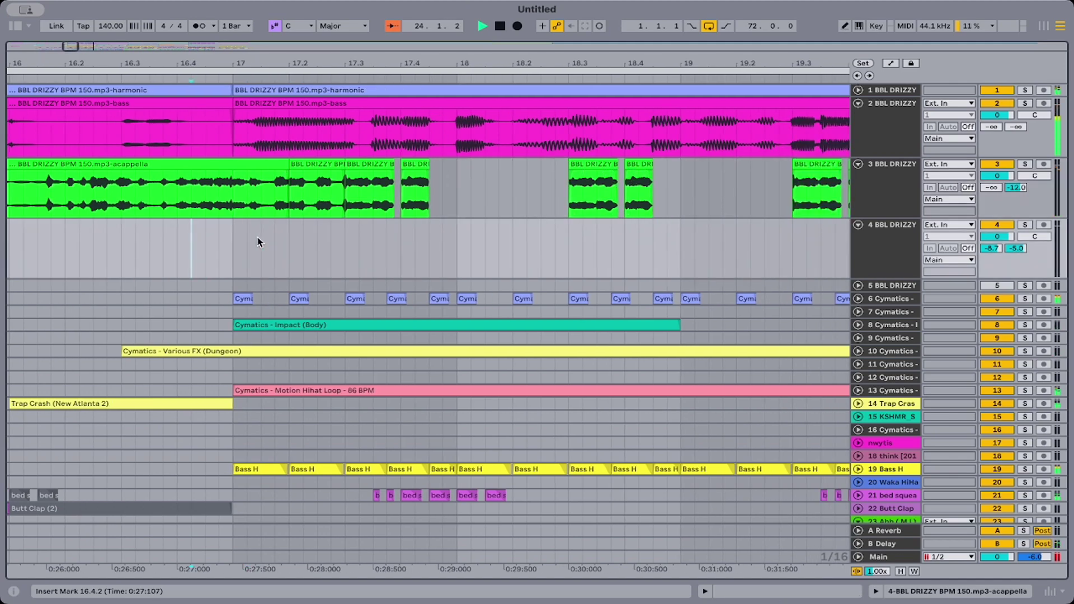
{"action": "key", "text": "space"}
Select the acappella track from 19.1.1 to 20.1.1 and listen to that bar.
{"action": "left_click_drag", "start_coordinate": [383, 64], "coordinate": [149, 67]}
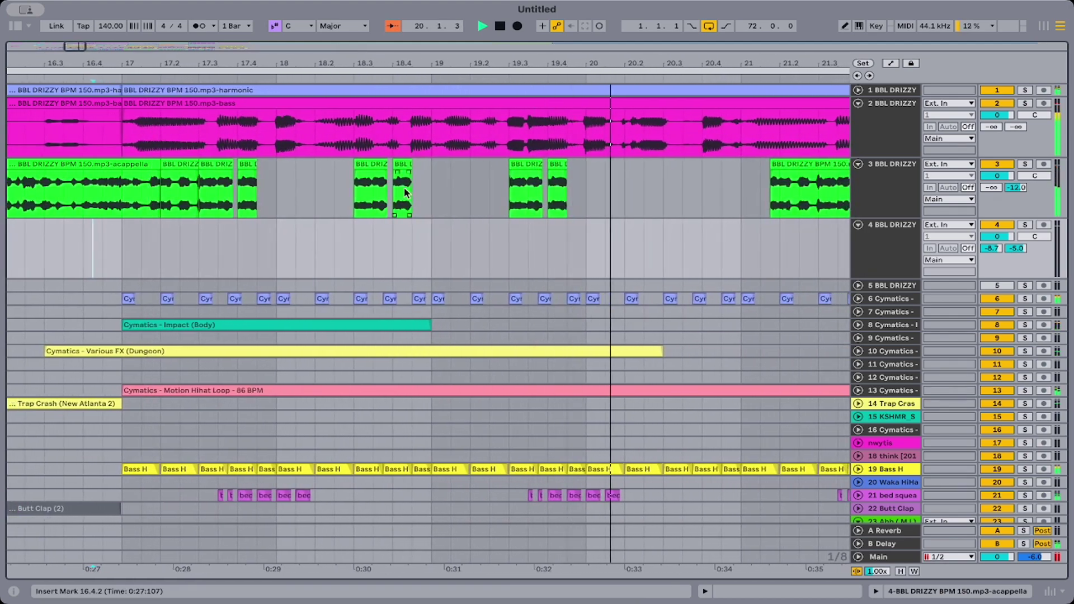
{"action": "left_click_drag", "start_coordinate": [591, 204], "coordinate": [445, 198]}
{"action": "key", "text": "space"}
{"action": "key", "text": "space"}
{"action": "scroll", "coordinate": [472, 207], "scroll_direction": "left", "scroll_amount": 2}
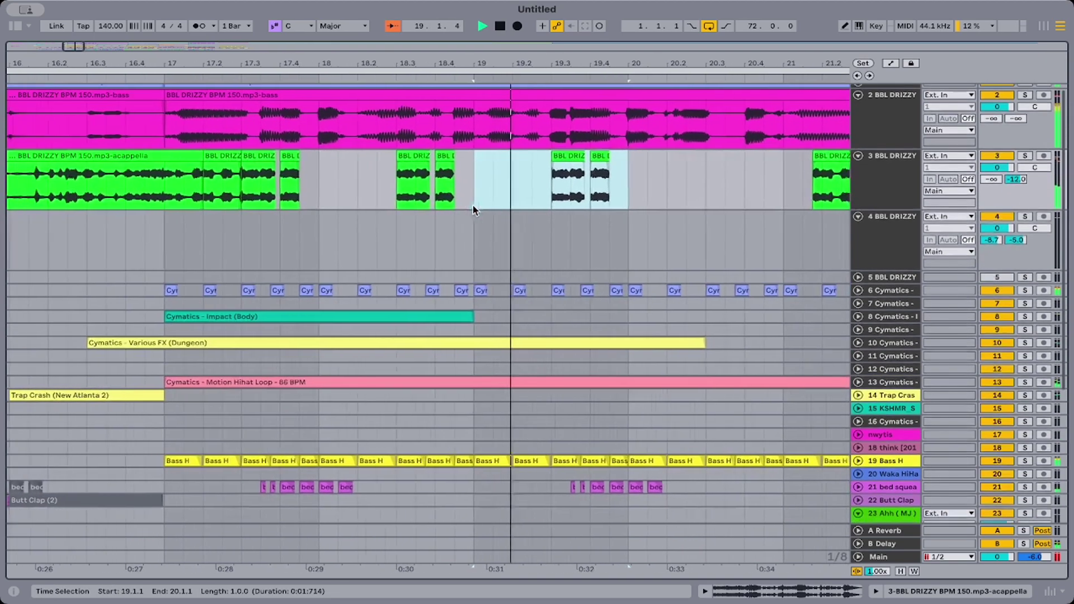
Listen from 16.1.3 and examine the percussion and The Pack tracks leading into bar 17.
{"action": "left_click", "coordinate": [33, 250]}
{"action": "key", "text": "space"}
{"action": "key", "text": "space"}
{"action": "scroll", "coordinate": [33, 250], "scroll_direction": "right", "scroll_amount": 2}
{"action": "scroll", "coordinate": [33, 250], "scroll_direction": "left", "scroll_amount": 1}
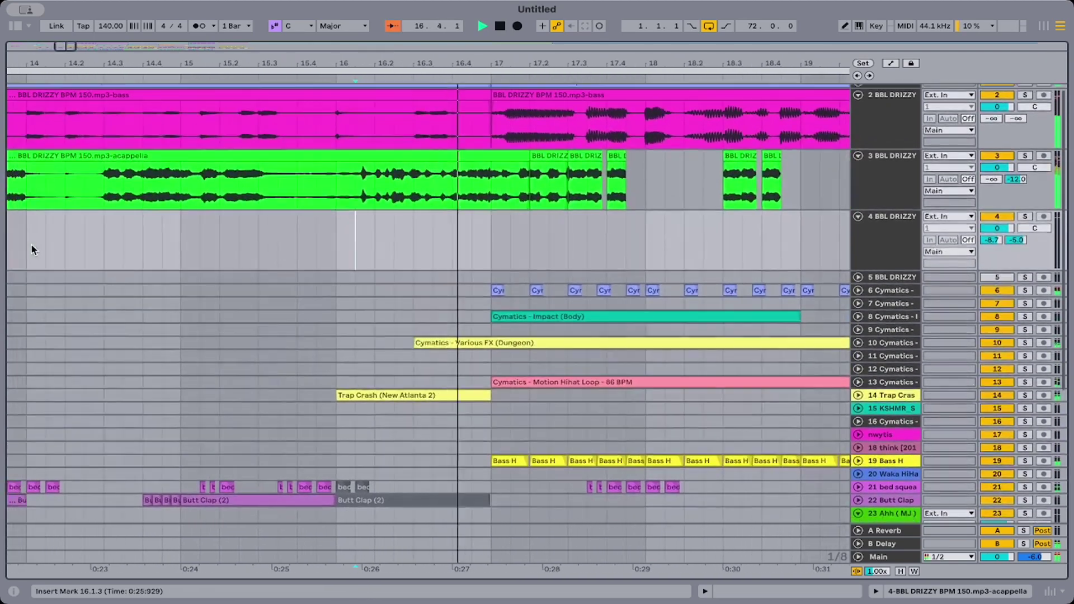
{"action": "scroll", "coordinate": [256, 309], "scroll_direction": "down", "scroll_amount": 5}
{"action": "scroll", "coordinate": [258, 309], "scroll_direction": "left", "scroll_amount": 2}
{"action": "key", "text": "space"}
{"action": "key", "text": "space"}
{"action": "scroll", "coordinate": [262, 310], "scroll_direction": "right", "scroll_amount": 1}
{"action": "key", "text": "space"}
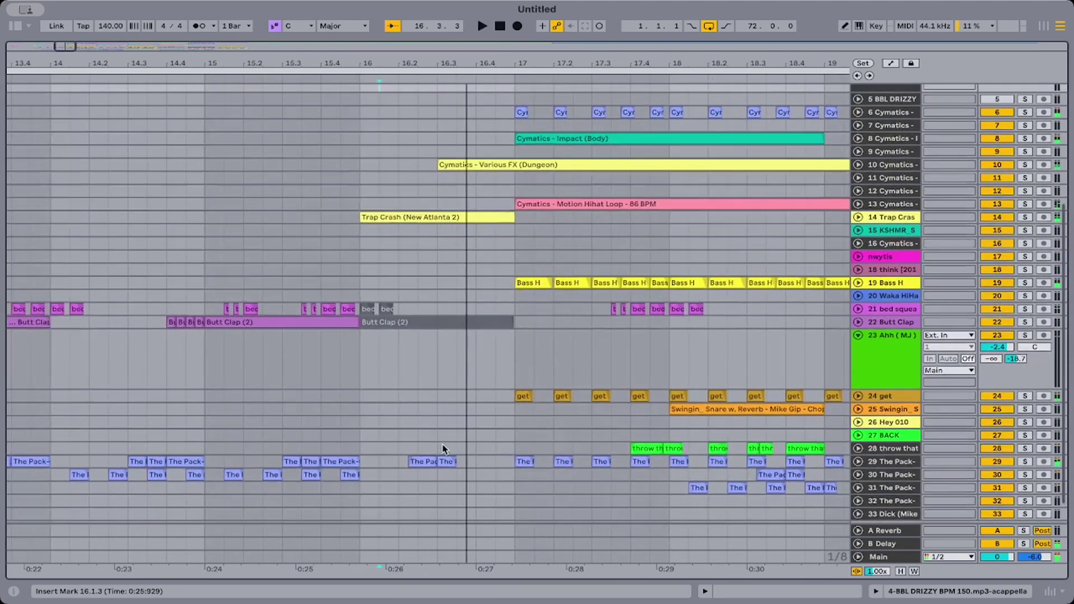
Listen from 15.2.1, end the bass clip at 16.1.1 and fade it out over about its last beat.
{"action": "left_click", "coordinate": [250, 371]}
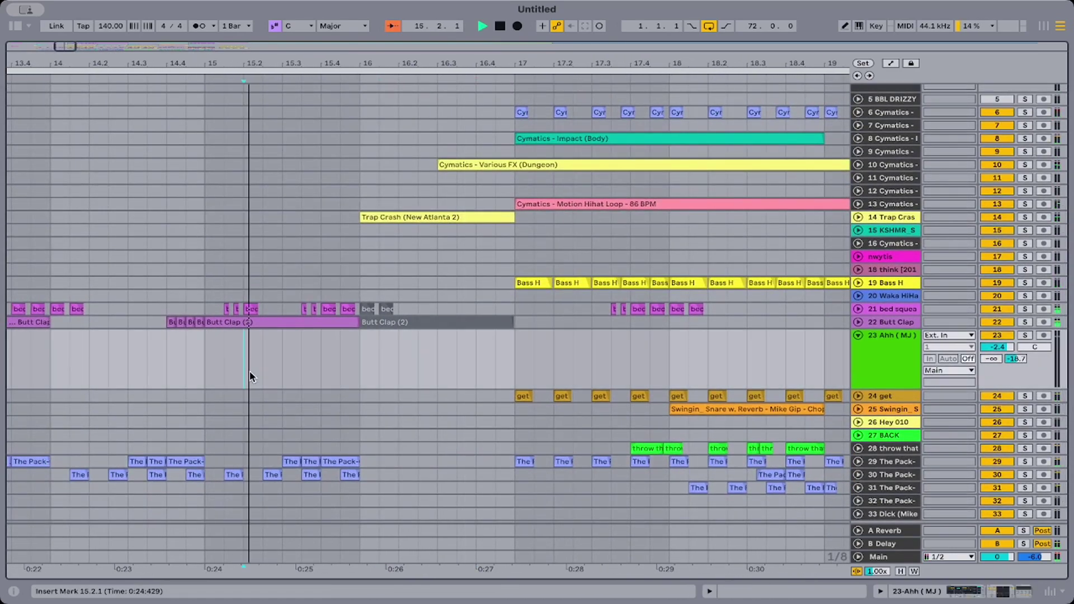
{"action": "scroll", "coordinate": [249, 370], "scroll_direction": "up", "scroll_amount": 5}
{"action": "key", "text": "space"}
{"action": "left_click_drag", "start_coordinate": [509, 120], "coordinate": [317, 110]}
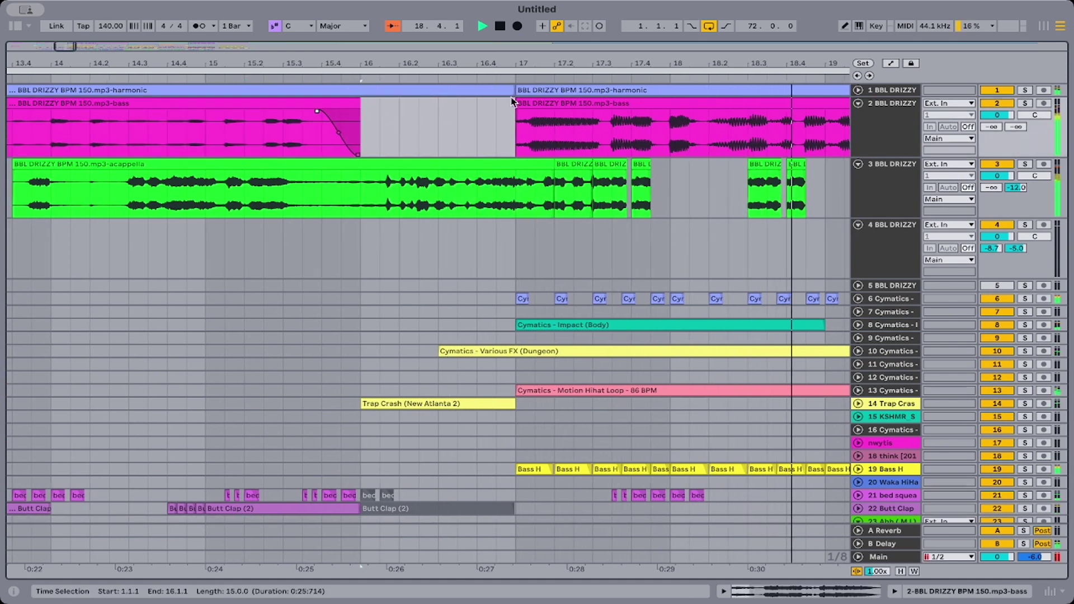
Try ending the harmonic clip at 16.1.1, listen from 15.3.1 and undo that trim.
{"action": "left_click_drag", "start_coordinate": [511, 89], "coordinate": [364, 91]}
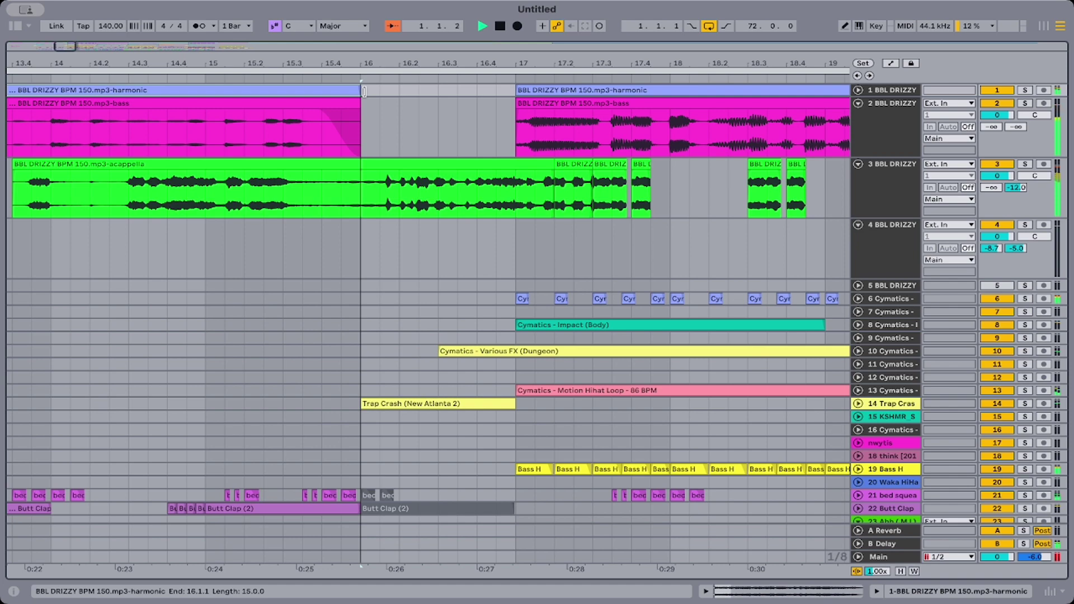
{"action": "left_click", "coordinate": [280, 255]}
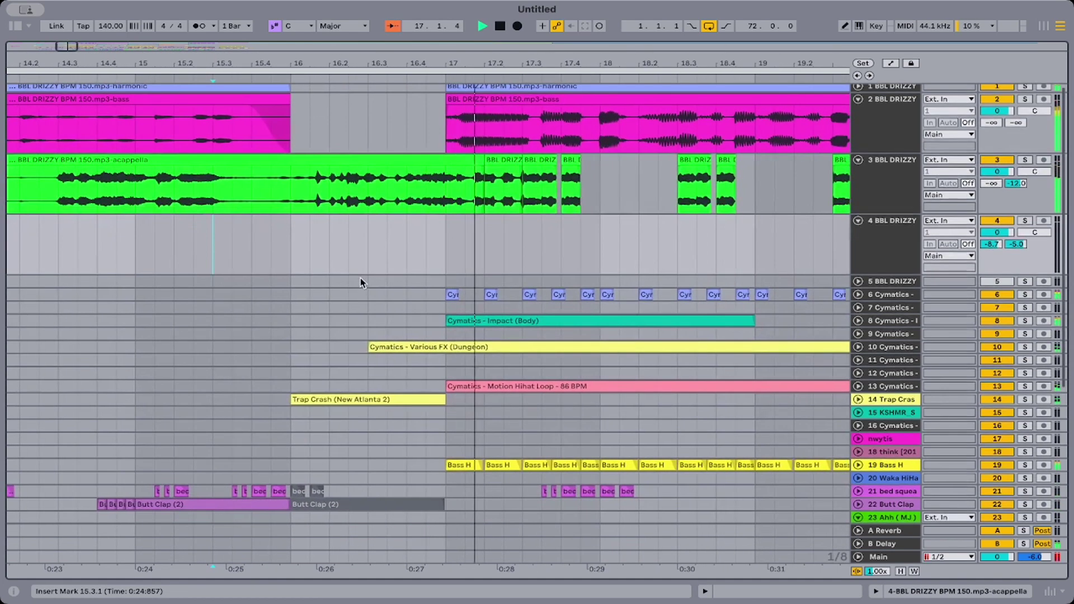
{"action": "key", "text": "super+z"}
{"action": "key", "text": "space"}
{"action": "key", "text": "space"}
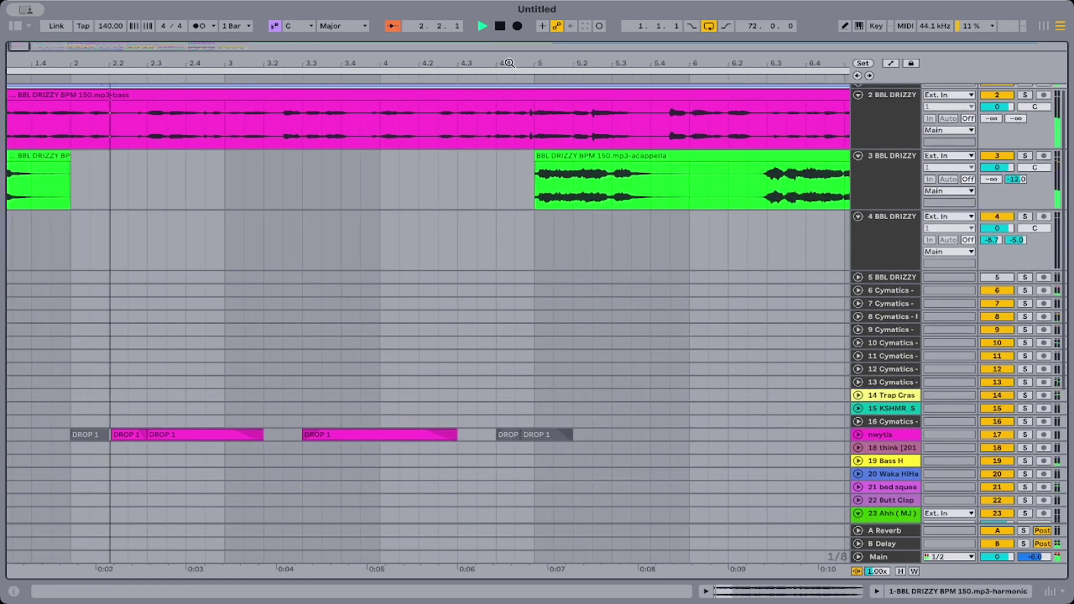
Move the track 4 acappella clip from 57.1.1 to 17.1.1 and lower that track's volume to -4.1.
{"action": "left_click_drag", "start_coordinate": [509, 63], "coordinate": [510, 7]}
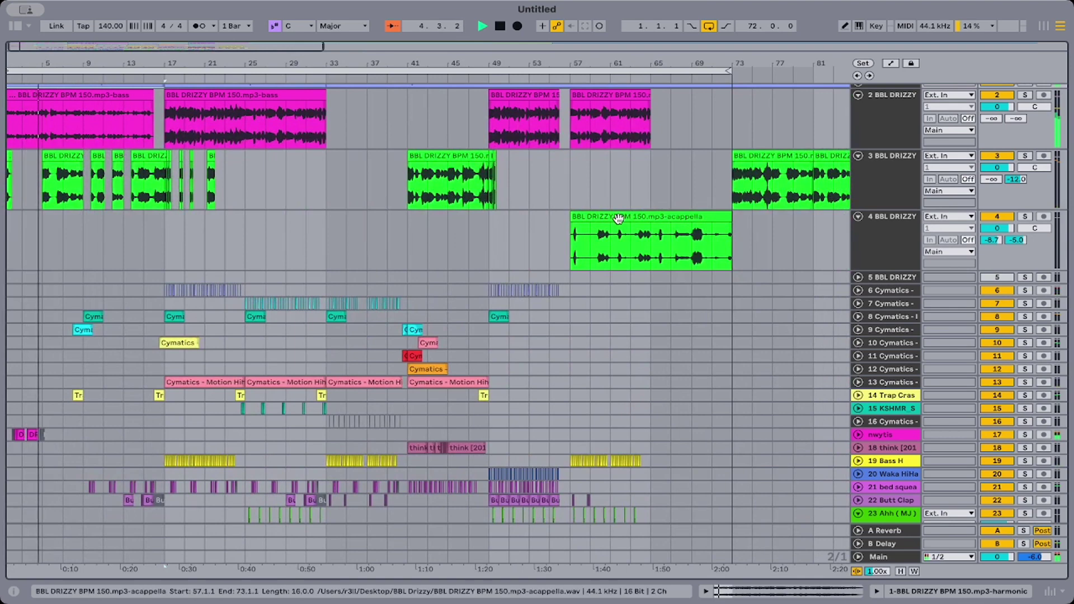
{"action": "left_click_drag", "start_coordinate": [618, 218], "coordinate": [222, 225]}
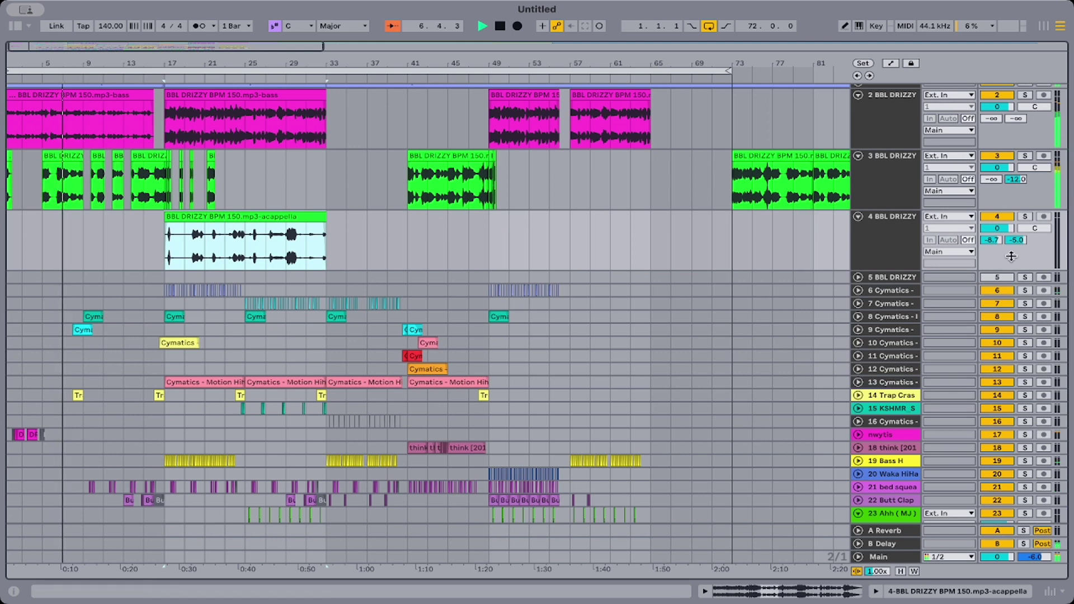
{"action": "left_click_drag", "start_coordinate": [1010, 229], "coordinate": [1011, 233]}
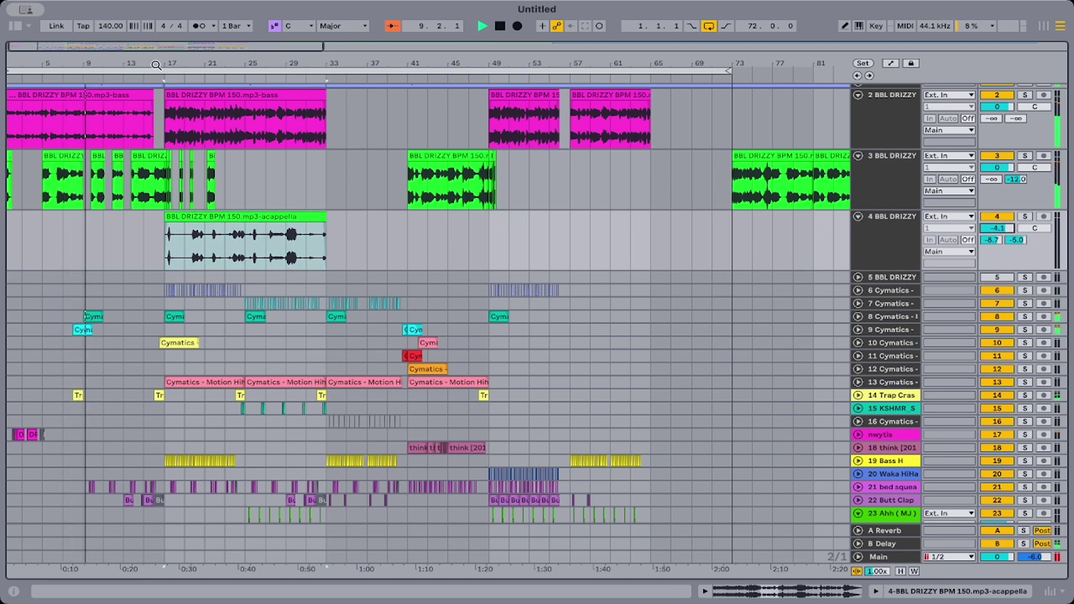
Listen through the build-up and drop up to bar 24, checking the moved track 4 acappella against the chops and percussion.
{"action": "left_click_drag", "start_coordinate": [70, 63], "coordinate": [72, 110]}
{"action": "scroll", "coordinate": [149, 363], "scroll_direction": "down", "scroll_amount": 2}
{"action": "scroll", "coordinate": [302, 423], "scroll_direction": "down", "scroll_amount": 6}
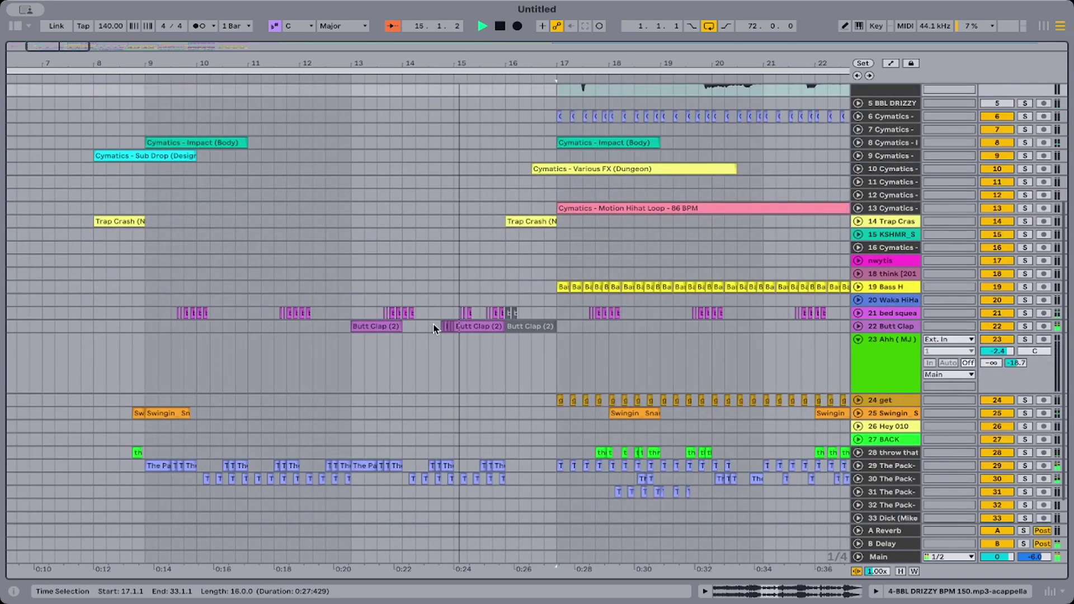
{"action": "left_click", "coordinate": [389, 326]}
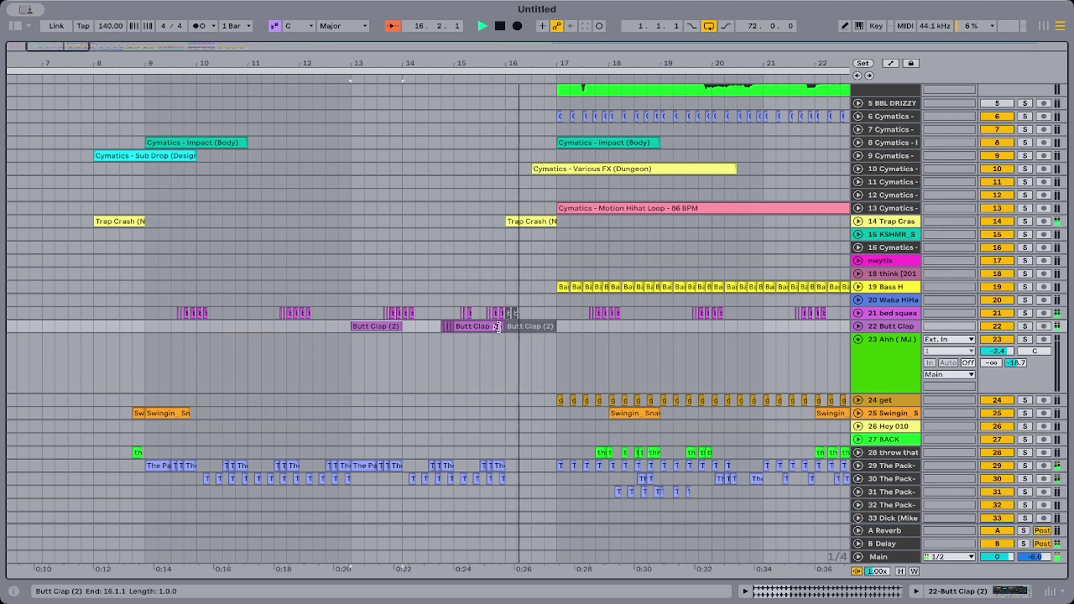
{"action": "scroll", "coordinate": [551, 336], "scroll_direction": "up", "scroll_amount": 3}
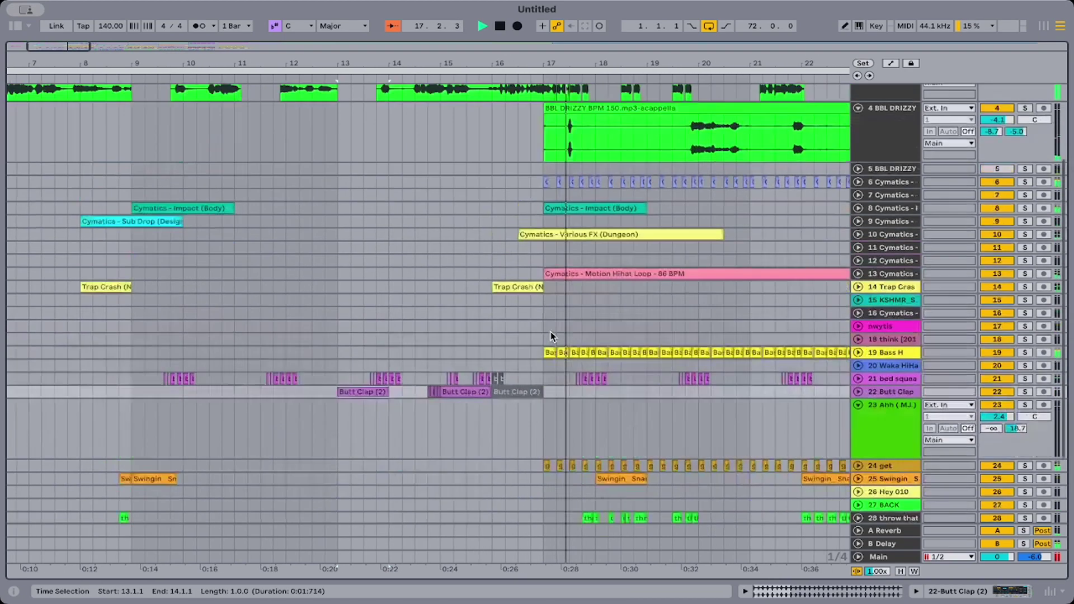
{"action": "scroll", "coordinate": [551, 336], "scroll_direction": "up", "scroll_amount": 3}
{"action": "scroll", "coordinate": [551, 335], "scroll_direction": "right", "scroll_amount": 3}
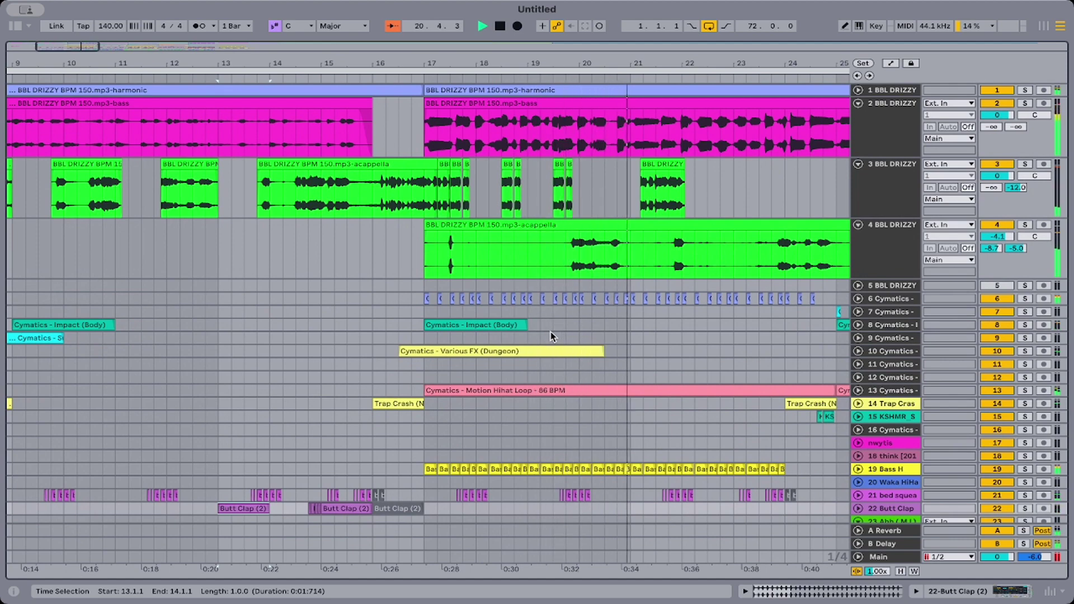
{"action": "scroll", "coordinate": [551, 336], "scroll_direction": "right", "scroll_amount": 4}
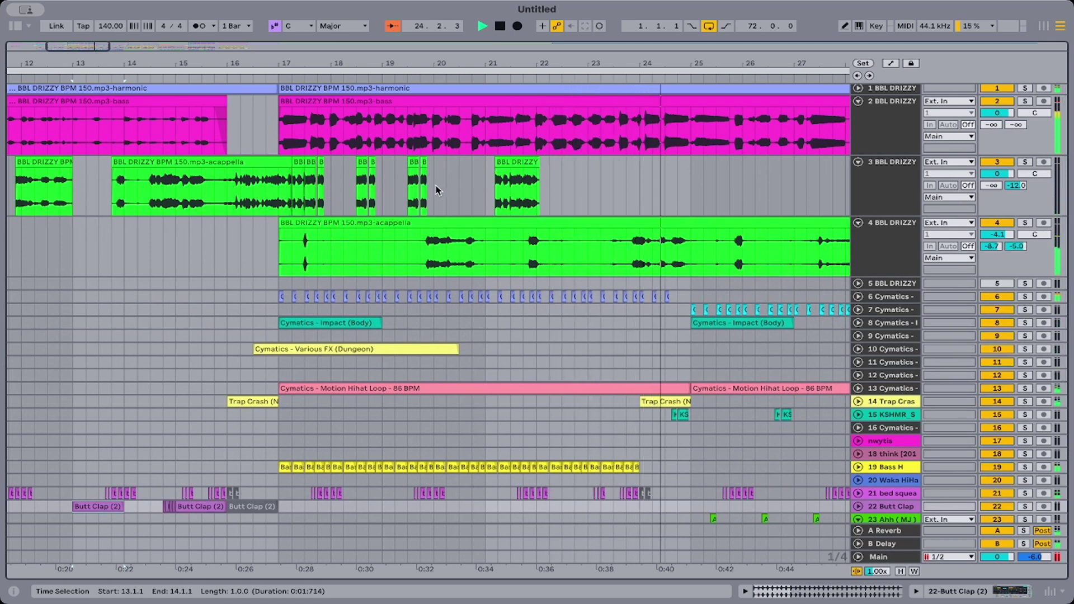
Trim the acappella clip after bar 21 to end at 22.1.1, and paste the chops from 17.1.1 to 20.1.1 there.
{"action": "key", "text": "space"}
{"action": "left_click_drag", "start_coordinate": [437, 190], "coordinate": [279, 190]}
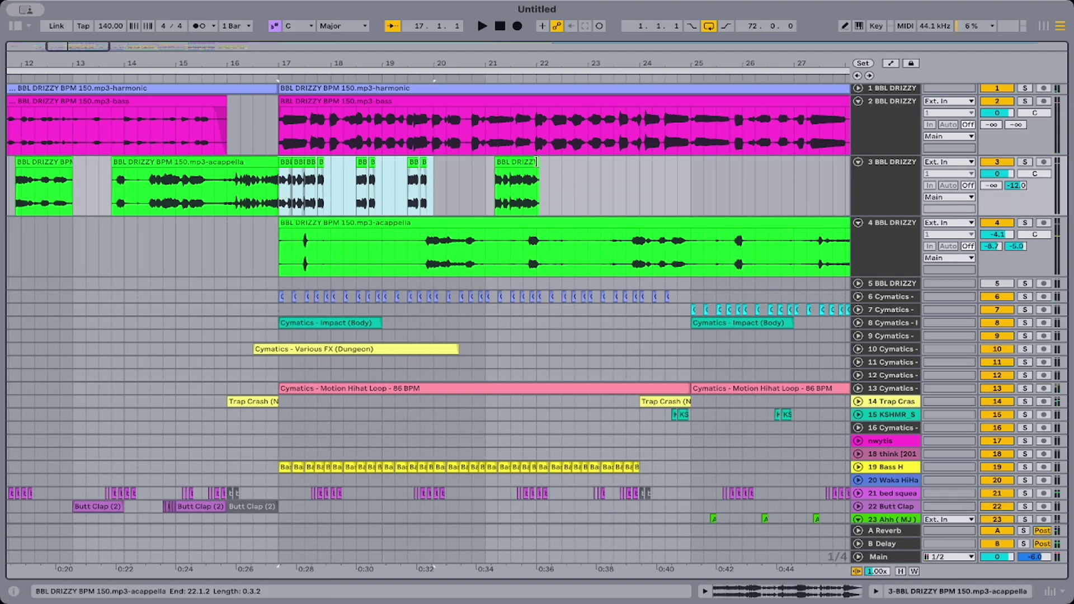
{"action": "left_click", "coordinate": [536, 162]}
{"action": "left_click", "coordinate": [539, 180]}
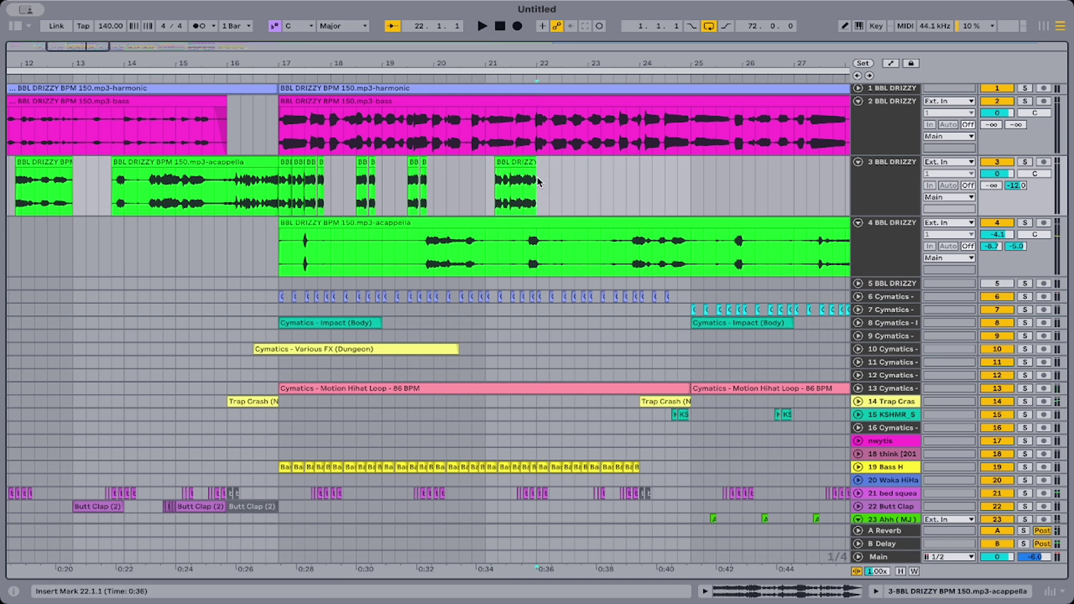
{"action": "key", "text": "ctrl+v"}
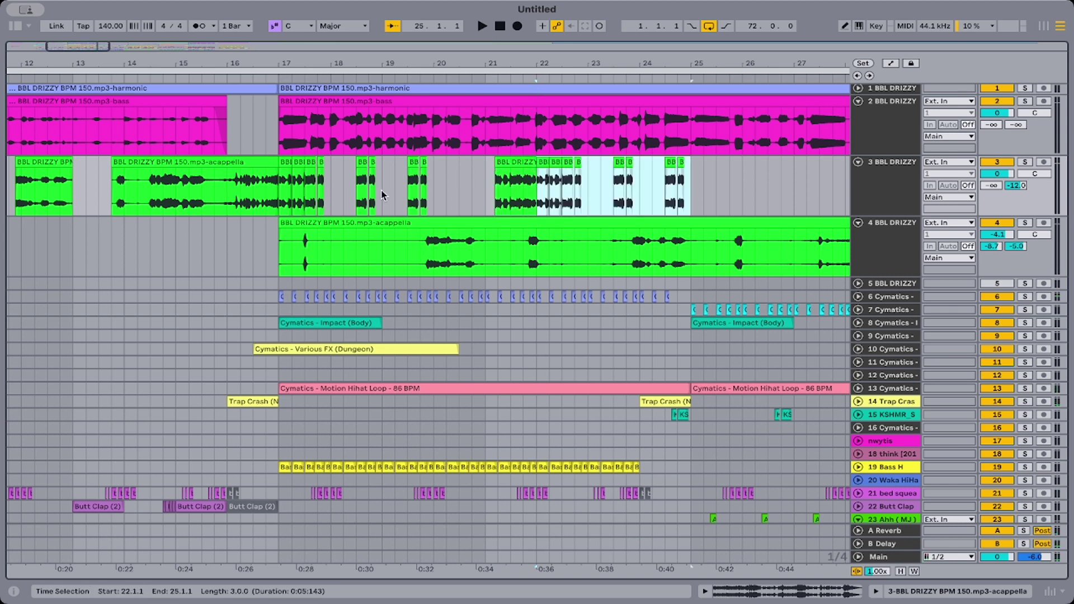
Delete the first two pasted acappella chops, at 22.1.1 and 22.2.1, listening from 17.1.1 in between.
{"action": "left_click", "coordinate": [542, 164]}
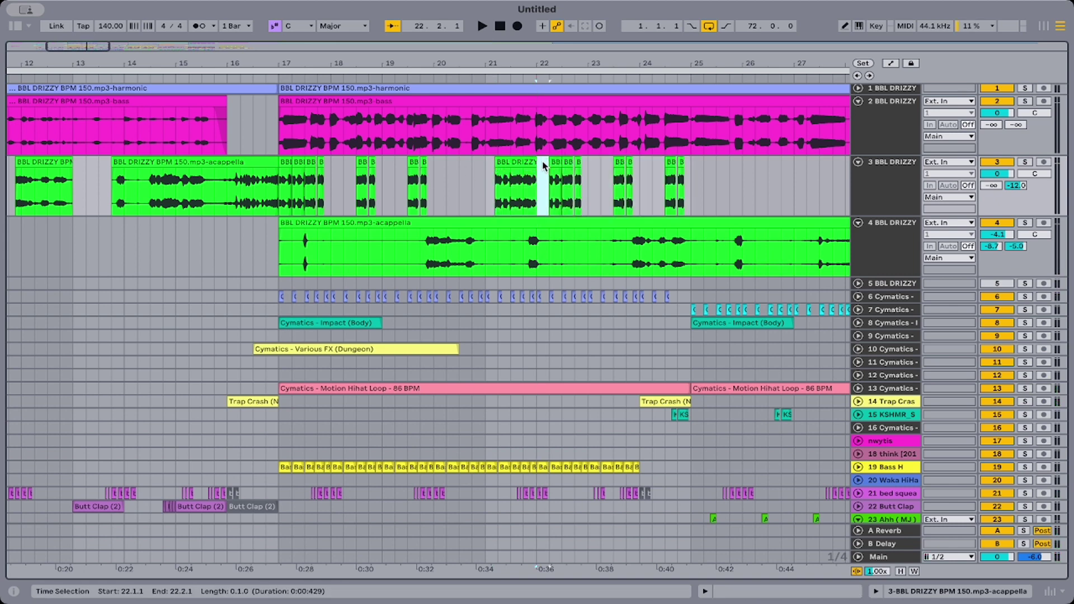
{"action": "left_click", "coordinate": [278, 223]}
{"action": "key", "text": "space"}
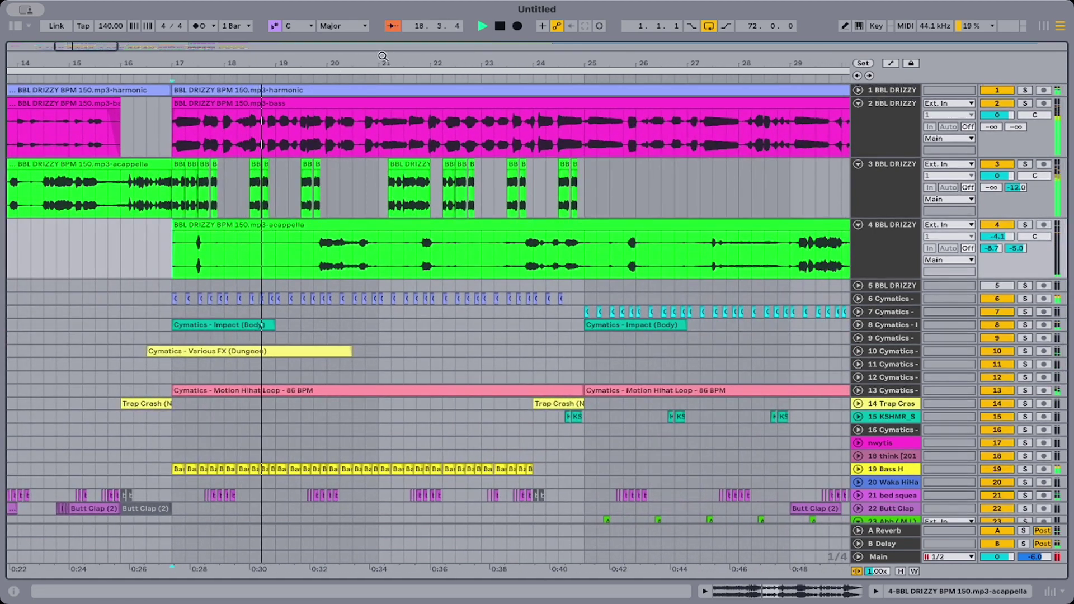
{"action": "left_click_drag", "start_coordinate": [306, 61], "coordinate": [259, 62]}
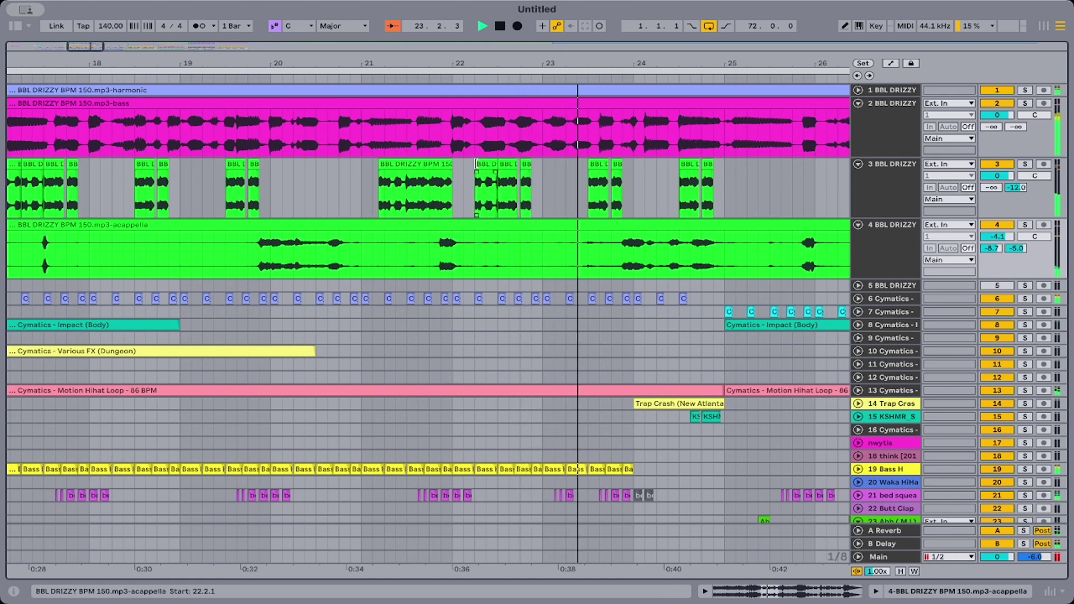
{"action": "left_click", "coordinate": [493, 179]}
{"action": "key", "text": "Delete"}
Listen to the acappella from the clip at 21.1.4 and again from 22.1.1, examining the tracks underneath.
{"action": "left_click", "coordinate": [380, 161]}
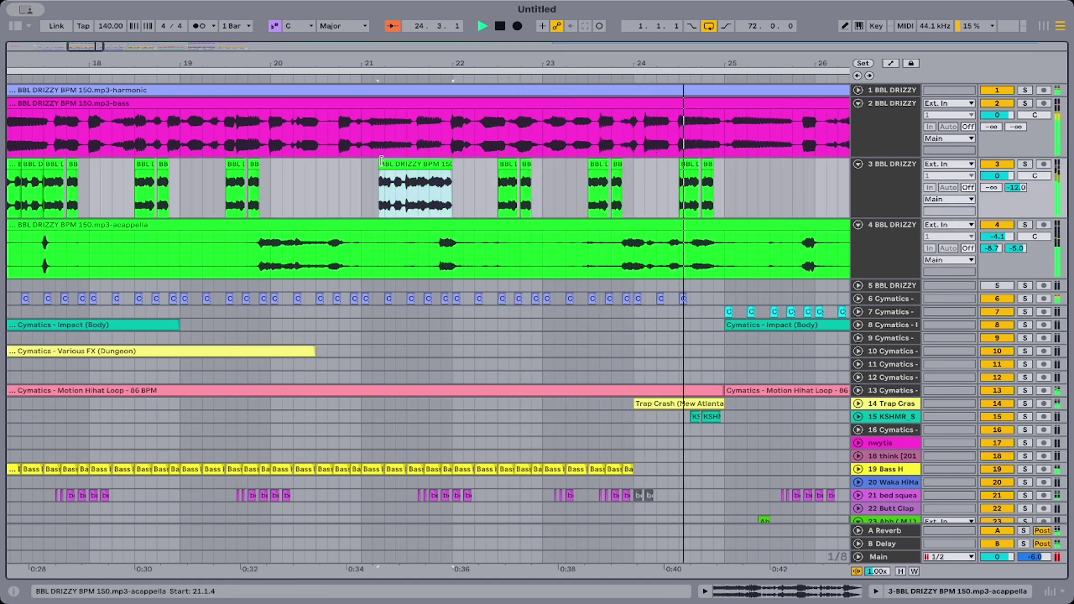
{"action": "key", "text": "space"}
{"action": "key", "text": "space"}
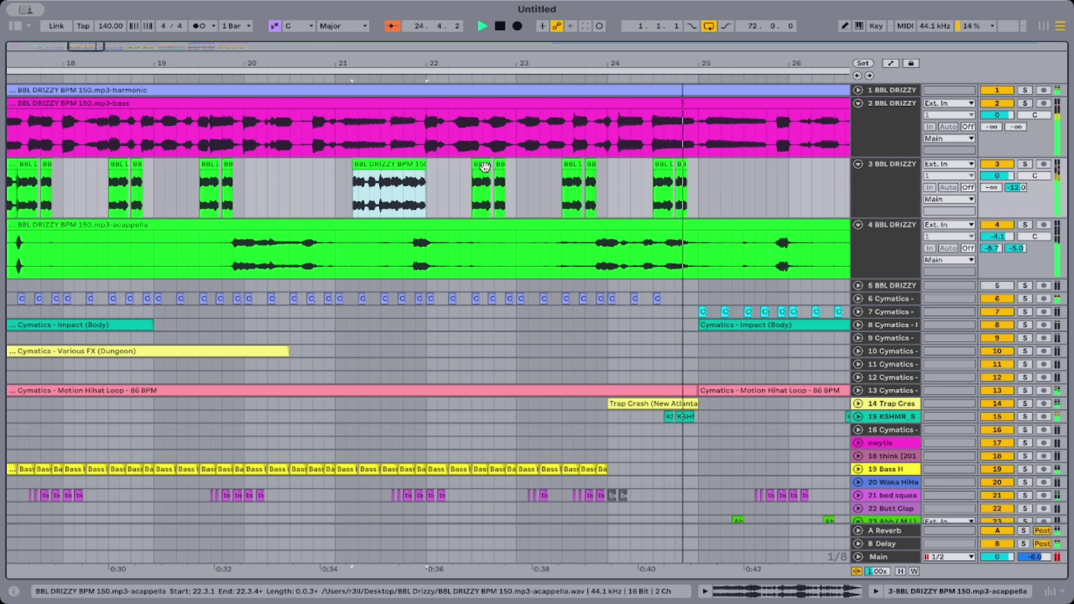
{"action": "left_click", "coordinate": [430, 195]}
{"action": "scroll", "coordinate": [427, 199], "scroll_direction": "down", "scroll_amount": 3}
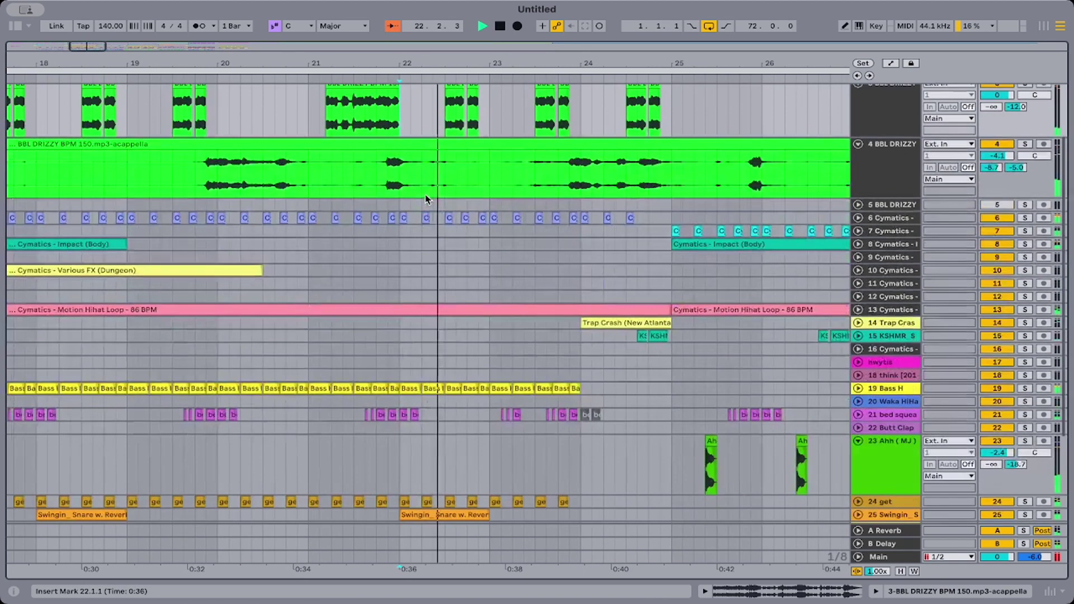
{"action": "scroll", "coordinate": [427, 199], "scroll_direction": "down", "scroll_amount": 3}
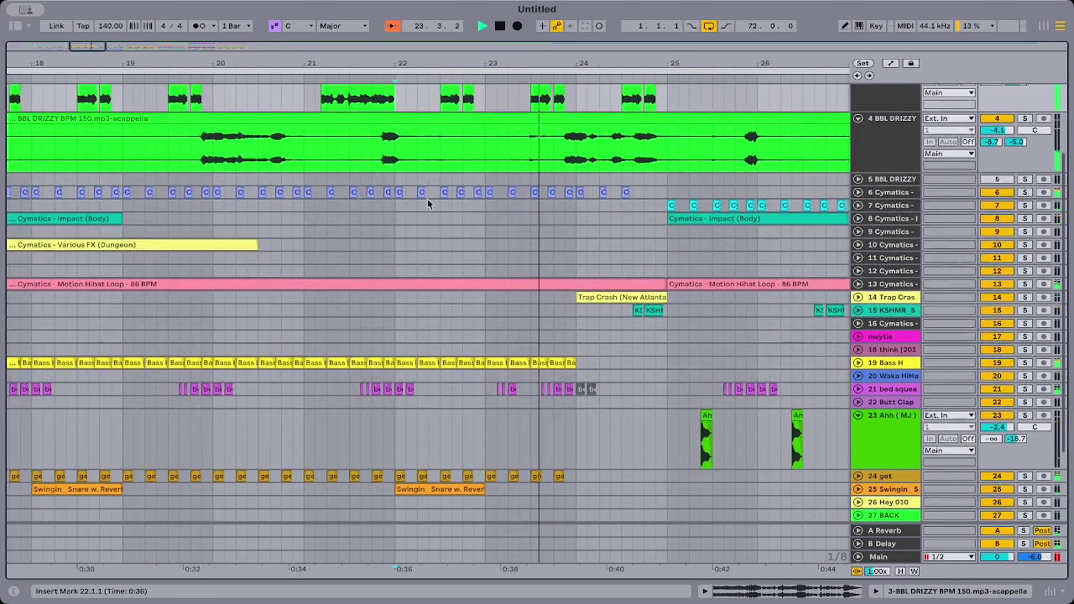
{"action": "scroll", "coordinate": [503, 253], "scroll_direction": "up", "scroll_amount": 5}
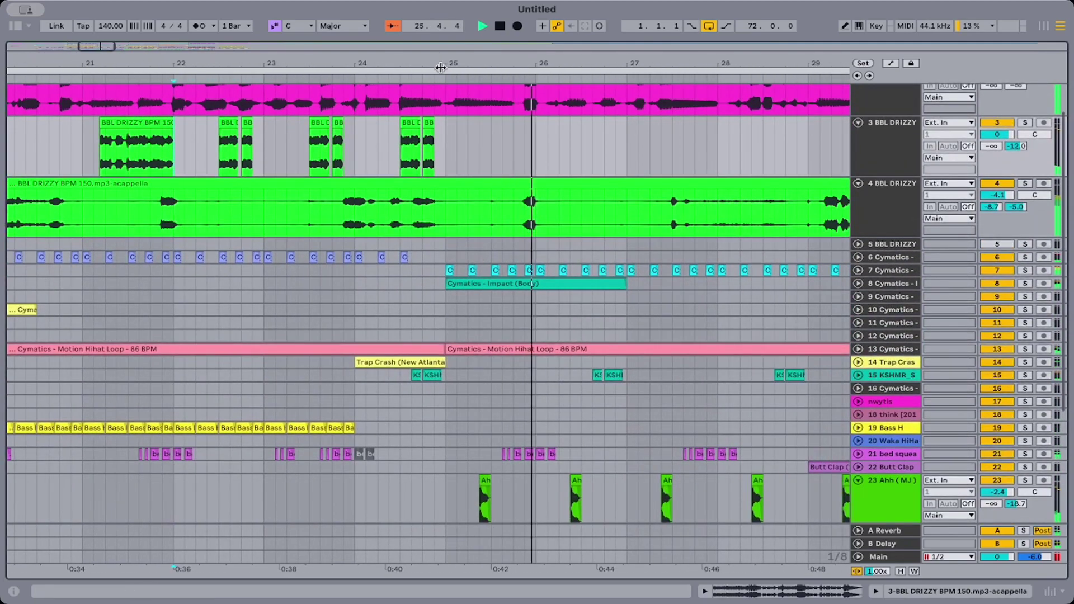
Extend the start of the track 3 acappella clip from bar 41 back to 33.1.1 and listen from there.
{"action": "left_click_drag", "start_coordinate": [434, 65], "coordinate": [434, 13]}
{"action": "scroll", "coordinate": [473, 153], "scroll_direction": "down", "scroll_amount": 3}
{"action": "scroll", "coordinate": [497, 179], "scroll_direction": "up", "scroll_amount": 5}
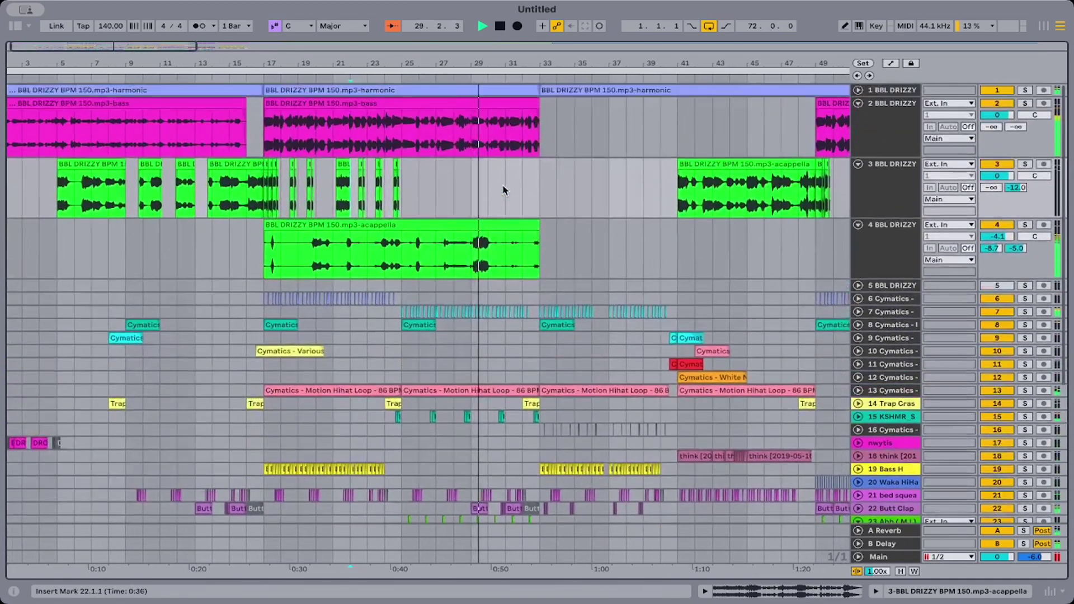
{"action": "scroll", "coordinate": [504, 187], "scroll_direction": "right", "scroll_amount": 10}
{"action": "scroll", "coordinate": [555, 183], "scroll_direction": "right", "scroll_amount": 2}
{"action": "scroll", "coordinate": [555, 182], "scroll_direction": "down", "scroll_amount": 1}
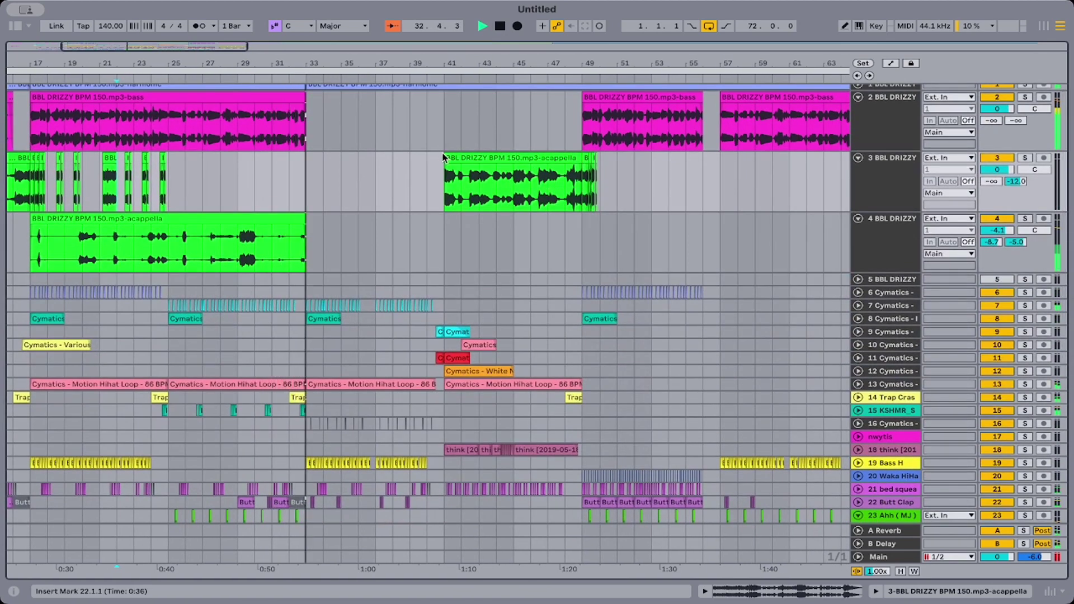
{"action": "left_click_drag", "start_coordinate": [446, 159], "coordinate": [303, 157]}
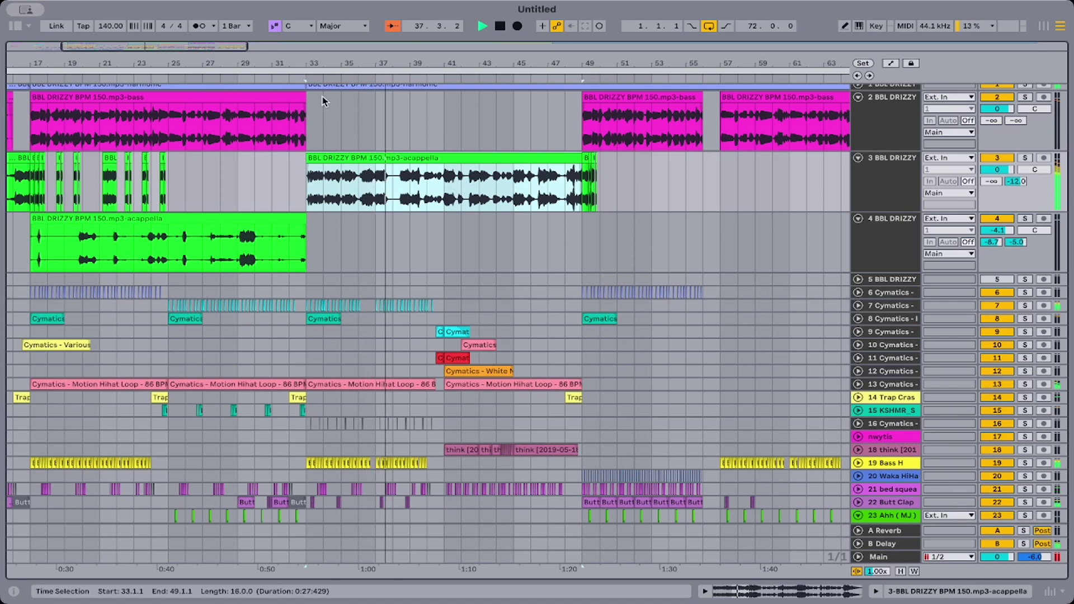
{"action": "left_click", "coordinate": [308, 192]}
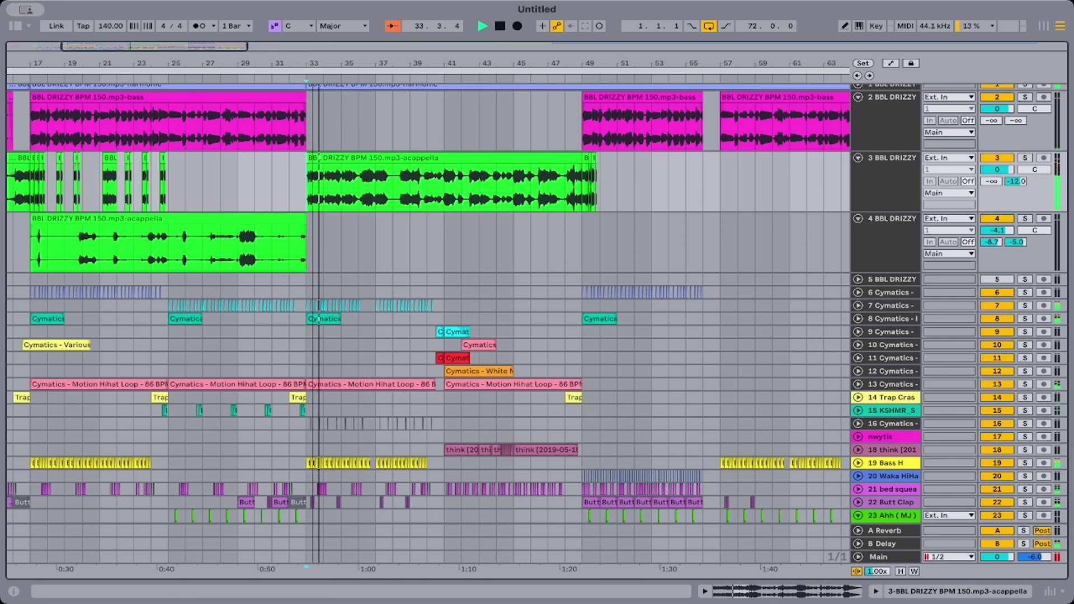
Split the extended acappella clip at 34.1.1 and 35.1.1, and delete the piece between 33.1.1 and 34.1.1.
{"action": "left_click_drag", "start_coordinate": [324, 49], "coordinate": [419, 177]}
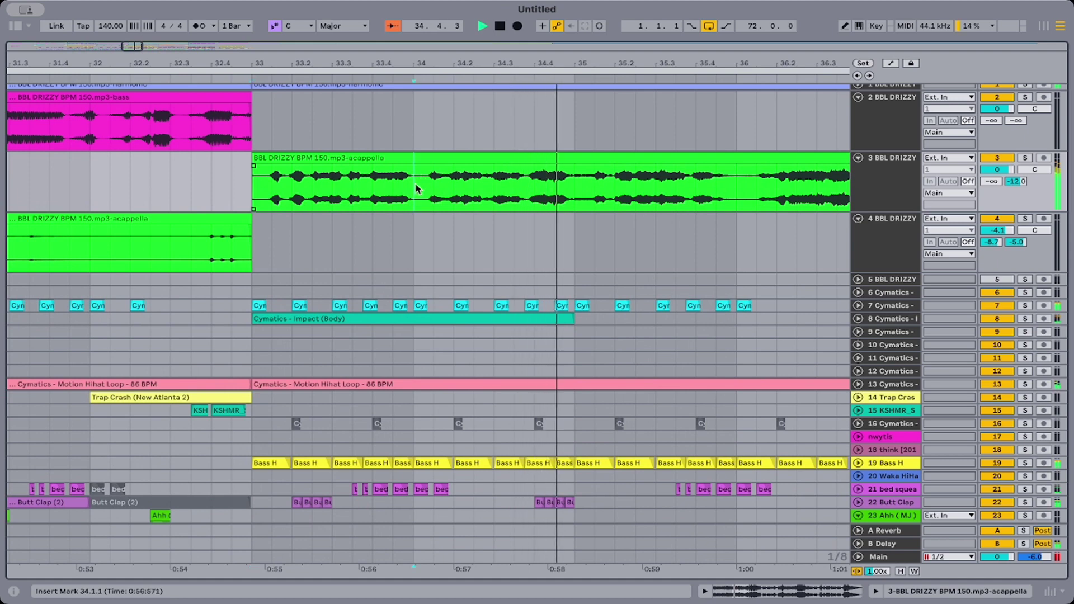
{"action": "left_click", "coordinate": [574, 196]}
{"action": "key", "text": "super+e"}
{"action": "left_click", "coordinate": [392, 158]}
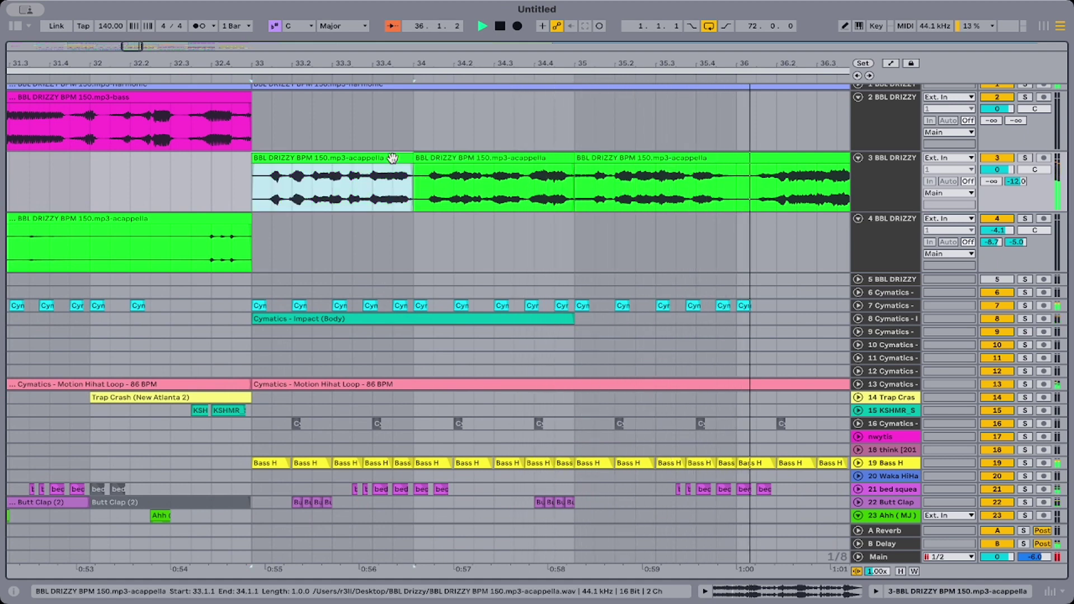
{"action": "key", "text": "Delete"}
Move the one-bar acappella chop from 34.1.1 to 32.1.3 and listen from 32.1.1.
{"action": "left_click_drag", "start_coordinate": [540, 160], "coordinate": [233, 172]}
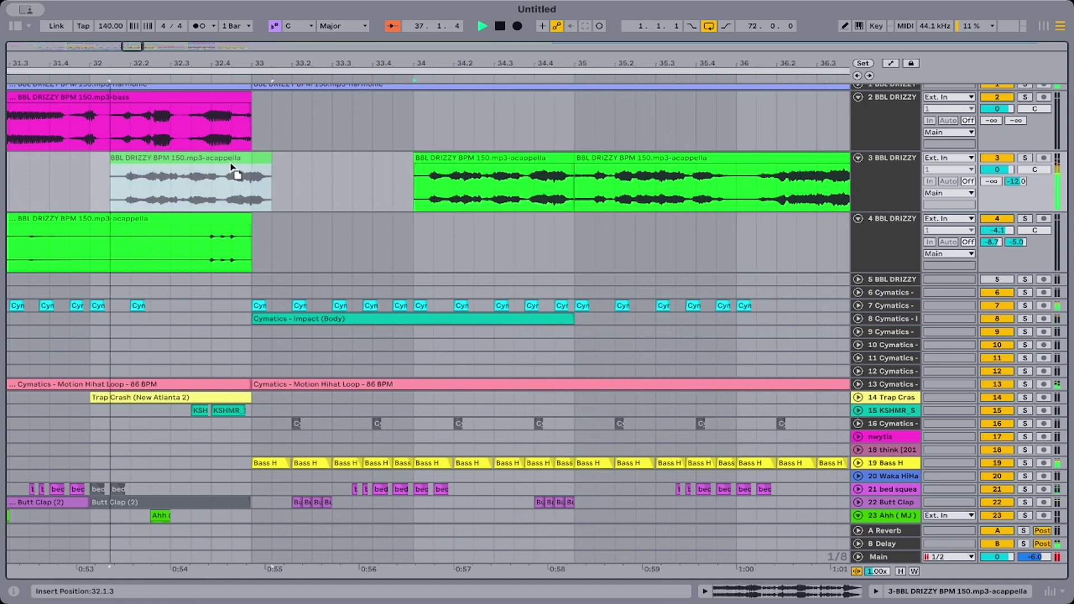
{"action": "left_click", "coordinate": [84, 201]}
{"action": "key", "text": "space"}
{"action": "key", "text": "space"}
{"action": "scroll", "coordinate": [496, 160], "scroll_direction": "right", "scroll_amount": 2}
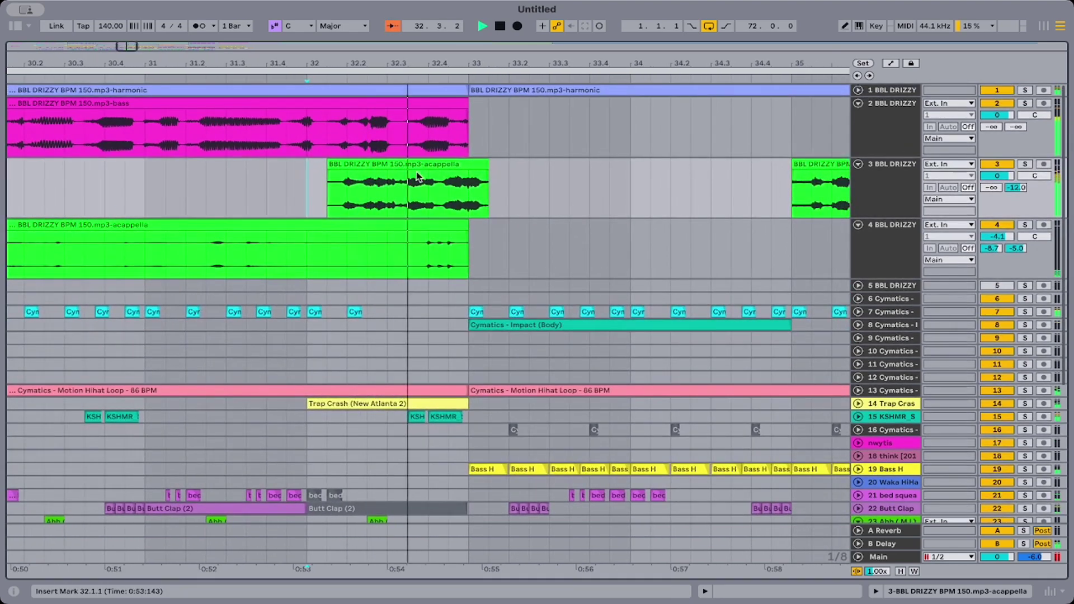
Shift the one-bar acappella chop to 32.2.1, listening from 32.1.3, and select the acappella clip that starts at 35.1.1.
{"action": "left_click", "coordinate": [396, 164]}
{"action": "left_click_drag", "start_coordinate": [395, 164], "coordinate": [416, 163]}
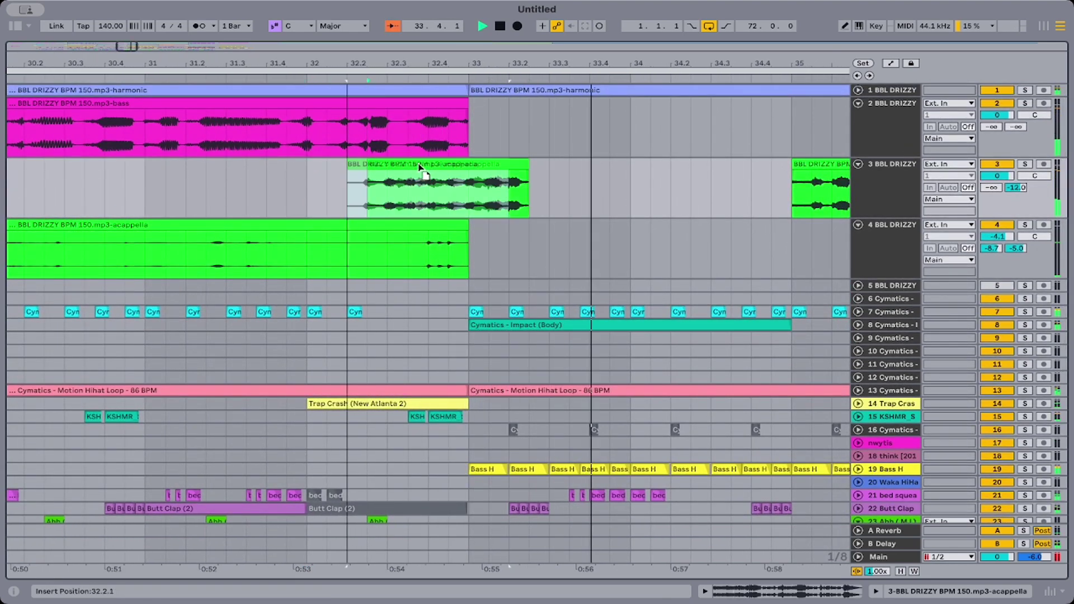
{"action": "left_click", "coordinate": [318, 180]}
{"action": "scroll", "coordinate": [317, 180], "scroll_direction": "right", "scroll_amount": 6}
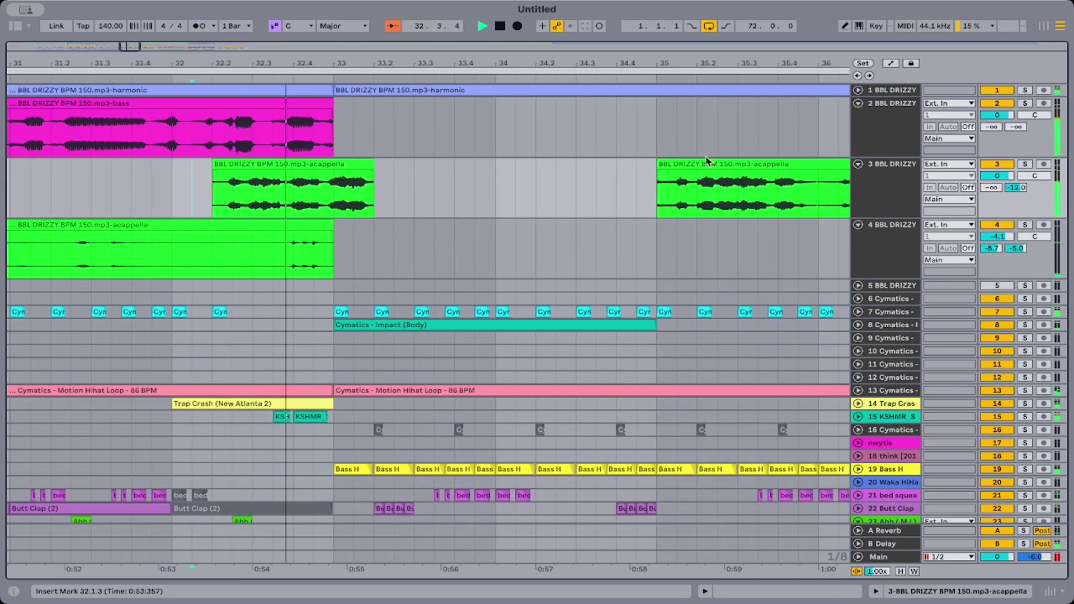
{"action": "left_click", "coordinate": [691, 160]}
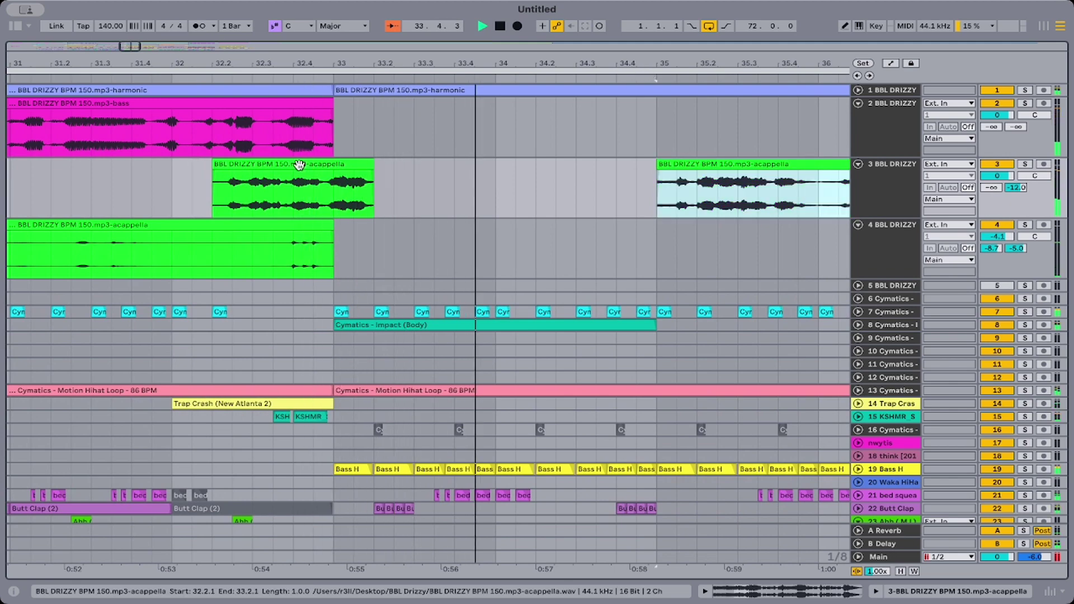
Move the one-bar acappella chop back to 32.1.3 and listen to it from 32.1.1 and from its start.
{"action": "left_click_drag", "start_coordinate": [311, 171], "coordinate": [291, 170]}
{"action": "left_click", "coordinate": [180, 185]}
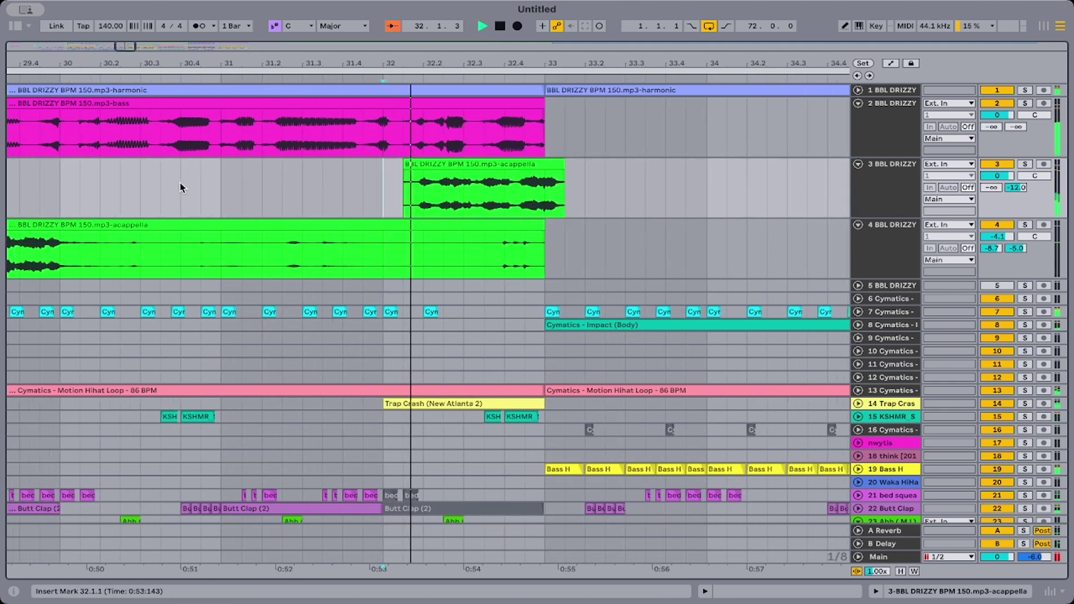
{"action": "left_click", "coordinate": [405, 212]}
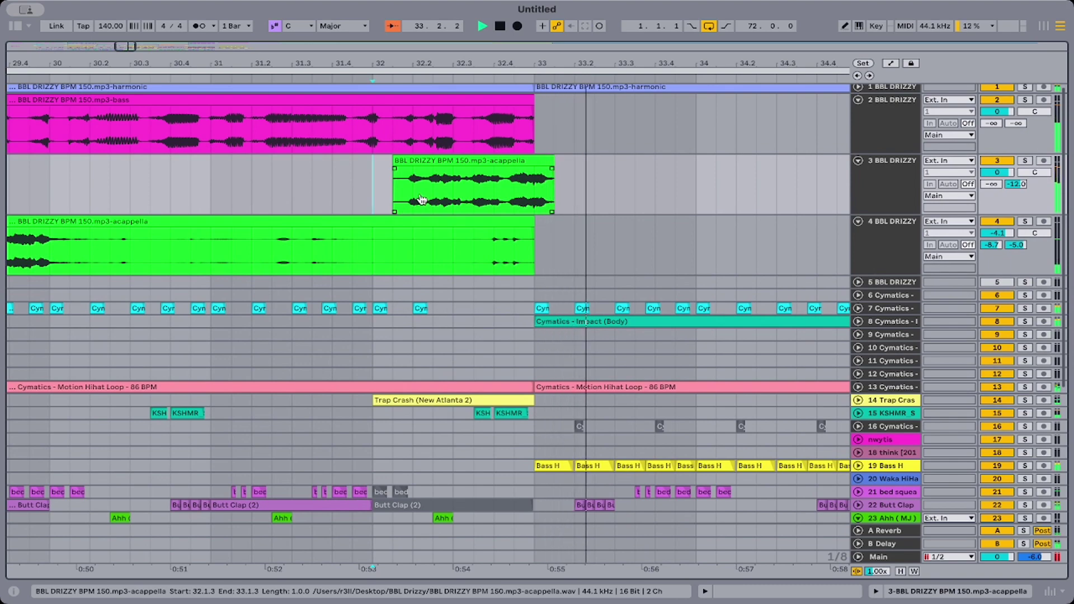
{"action": "left_click", "coordinate": [420, 199]}
{"action": "key", "text": "space"}
{"action": "key", "text": "space"}
{"action": "scroll", "coordinate": [575, 170], "scroll_direction": "right", "scroll_amount": 3}
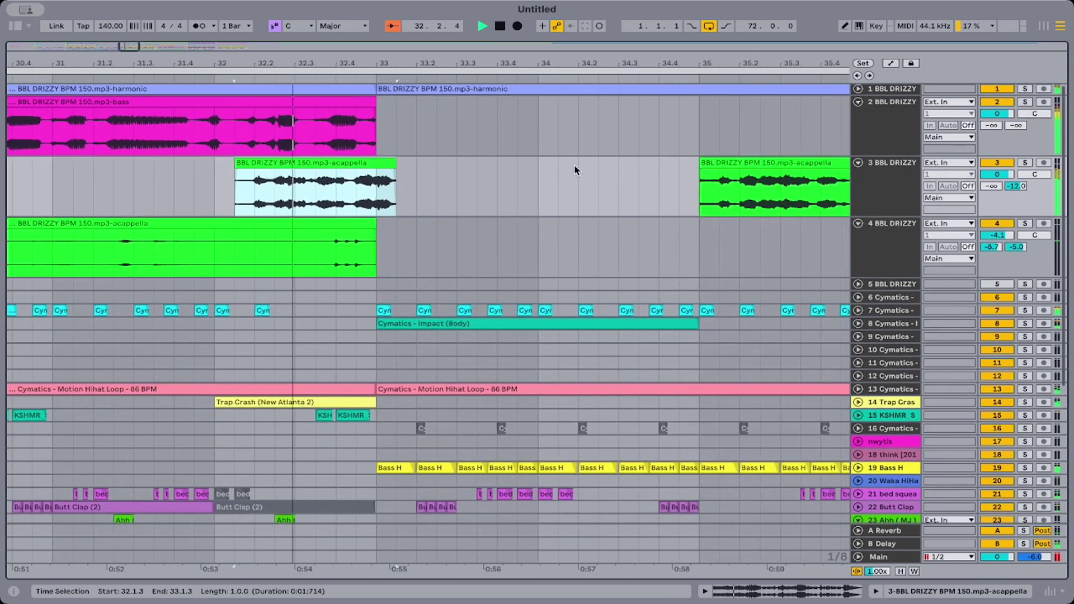
Move the long track 3 acappella clip from 35.1.1 to 38.1.1 and listen from 30.1.1.
{"action": "left_click_drag", "start_coordinate": [641, 67], "coordinate": [638, 22]}
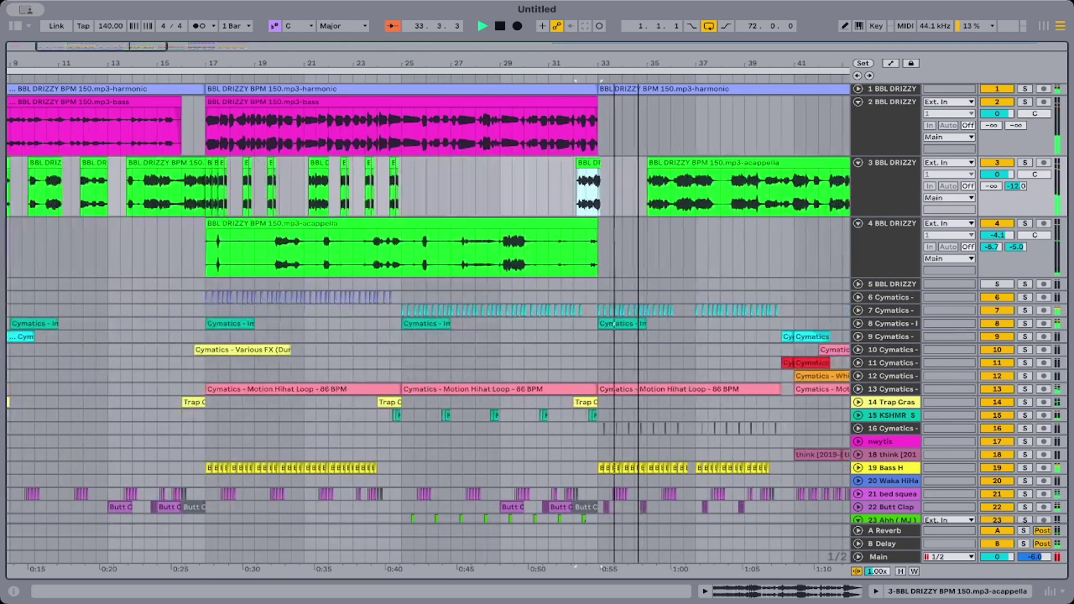
{"action": "left_click_drag", "start_coordinate": [648, 162], "coordinate": [716, 160]}
{"action": "left_click", "coordinate": [525, 197]}
{"action": "key", "text": "space"}
{"action": "key", "text": "space"}
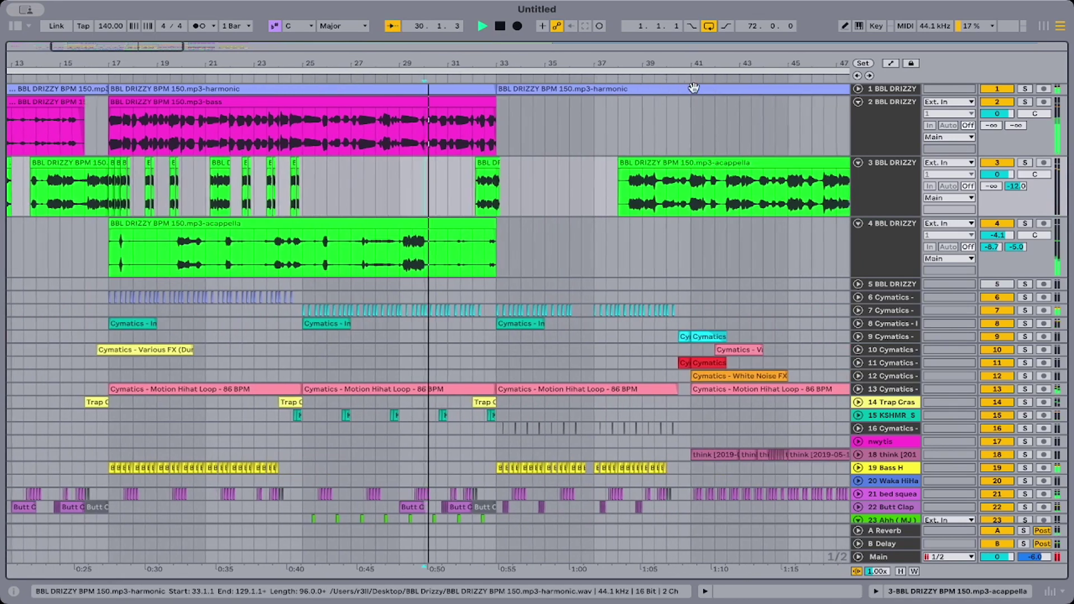
Trim the end of the track 4 acappella clip back to 32.1.1.
{"action": "left_click_drag", "start_coordinate": [475, 61], "coordinate": [476, 152]}
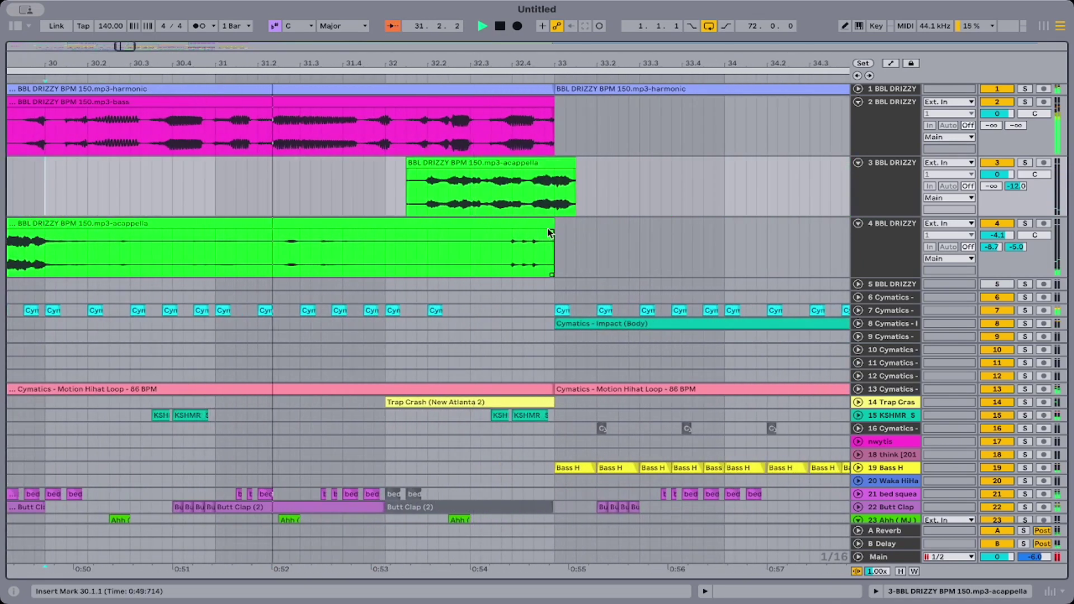
{"action": "left_click_drag", "start_coordinate": [552, 232], "coordinate": [385, 232]}
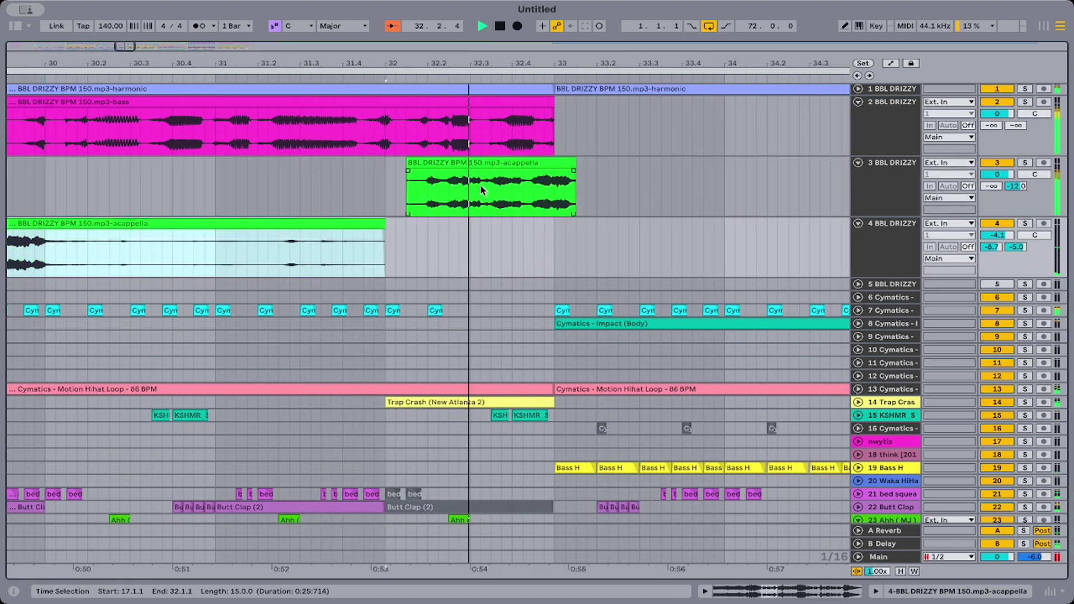
{"action": "left_click", "coordinate": [541, 196]}
{"action": "key", "text": "ctrl+z"}
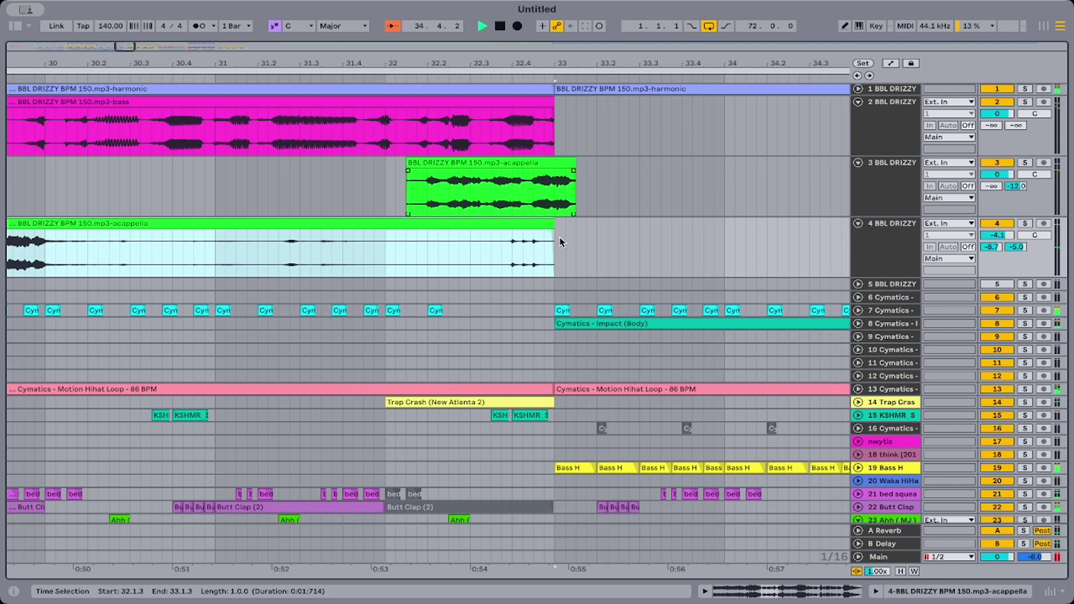
{"action": "left_click_drag", "start_coordinate": [547, 223], "coordinate": [395, 223]}
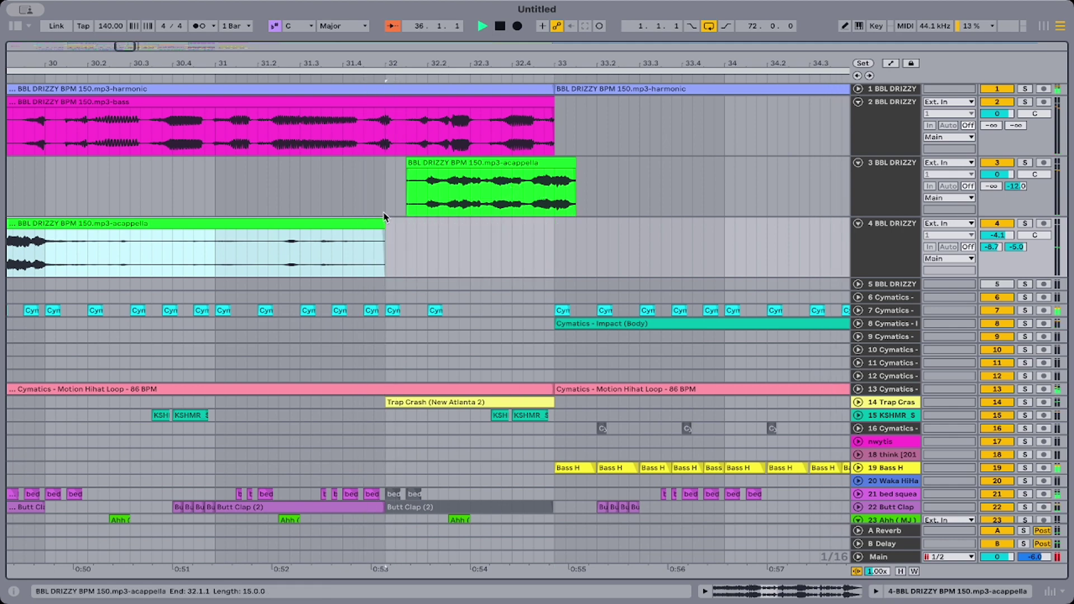
Delete the one-bar acappella chop at 32.1.3 and all track 3 acappella material between bars 34 and 52.
{"action": "left_click", "coordinate": [439, 168]}
{"action": "key", "text": "Delete"}
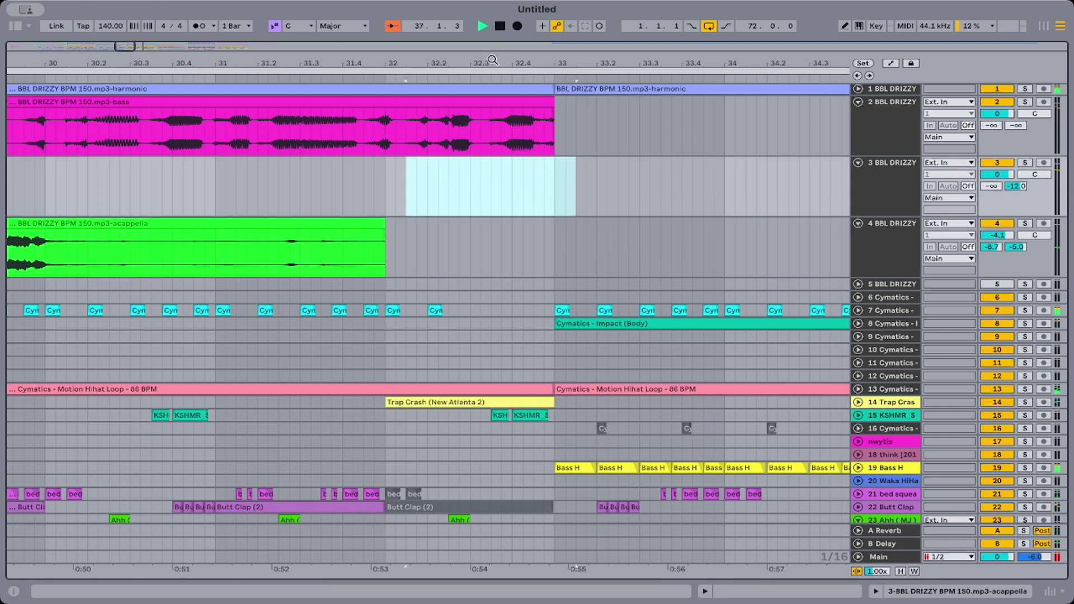
{"action": "left_click_drag", "start_coordinate": [492, 60], "coordinate": [360, 54]}
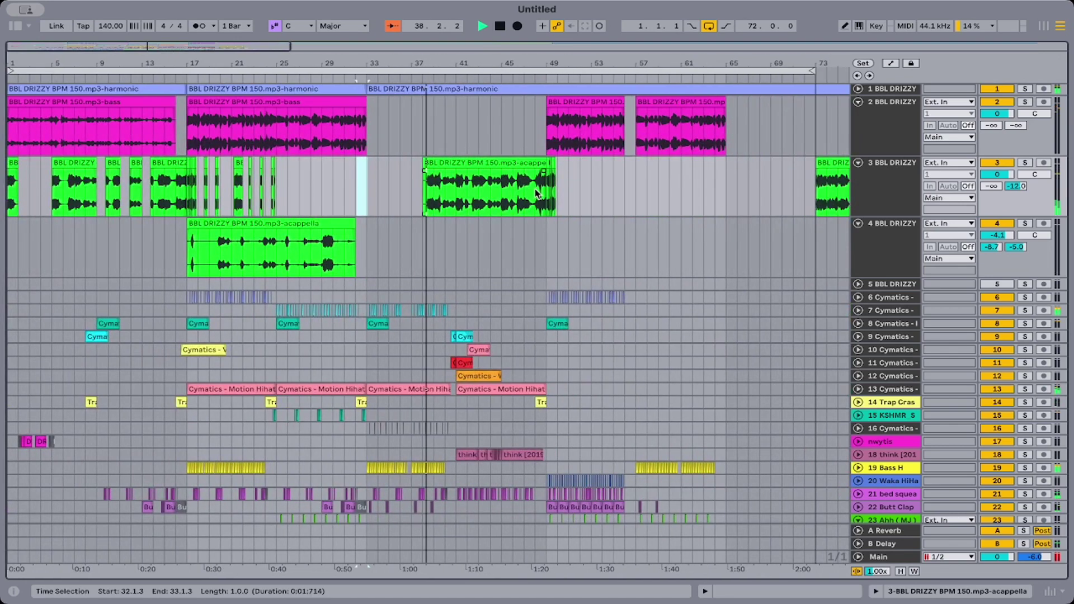
{"action": "left_click", "coordinate": [535, 193]}
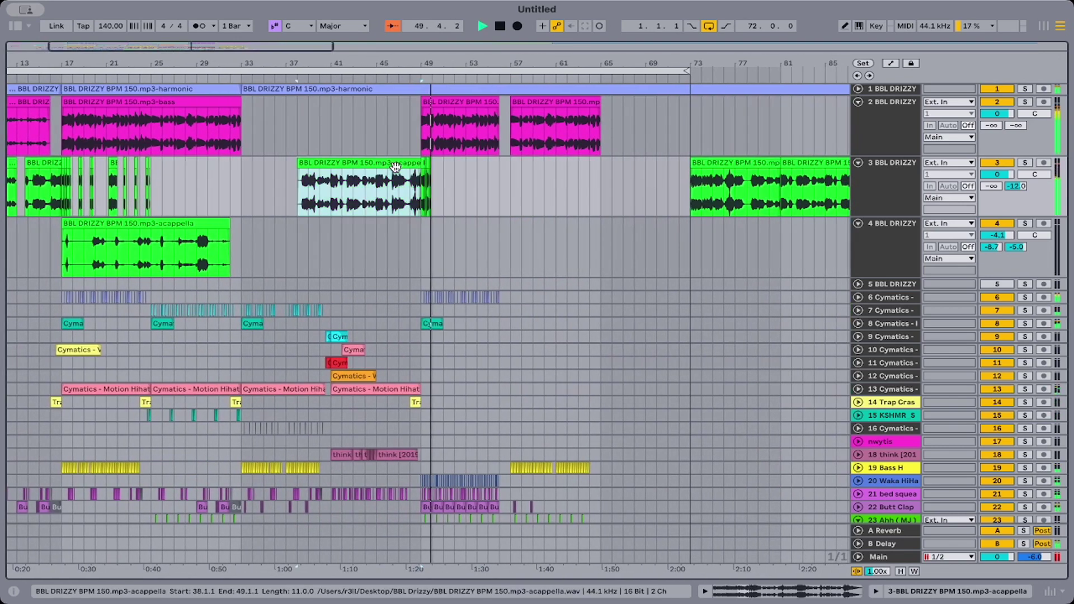
{"action": "left_click_drag", "start_coordinate": [452, 193], "coordinate": [259, 187]}
{"action": "key", "text": "Delete"}
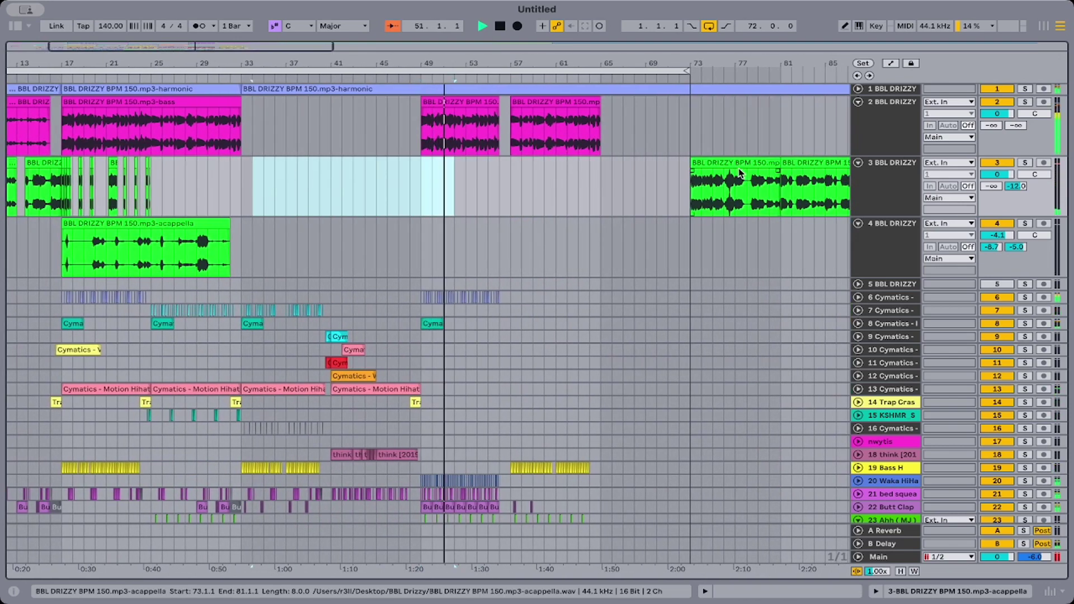
Listen through the unused track 3 acappella clips from 73.1.1 and from 75.2.1.
{"action": "left_click", "coordinate": [690, 197]}
{"action": "key", "text": "space"}
{"action": "key", "text": "space"}
{"action": "scroll", "coordinate": [690, 199], "scroll_direction": "right", "scroll_amount": 1}
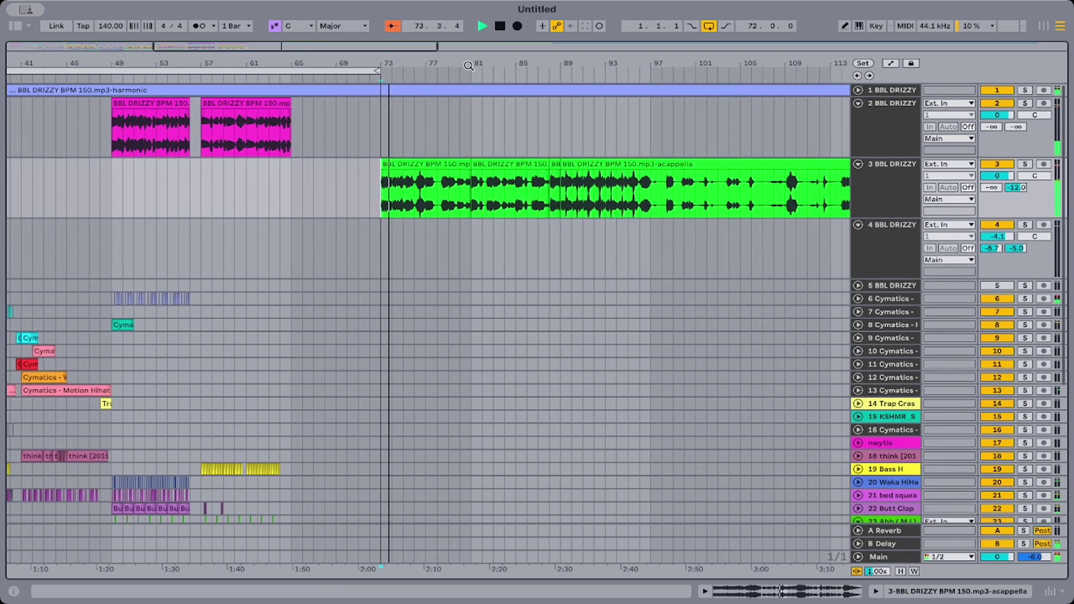
{"action": "left_click_drag", "start_coordinate": [468, 66], "coordinate": [475, 213]}
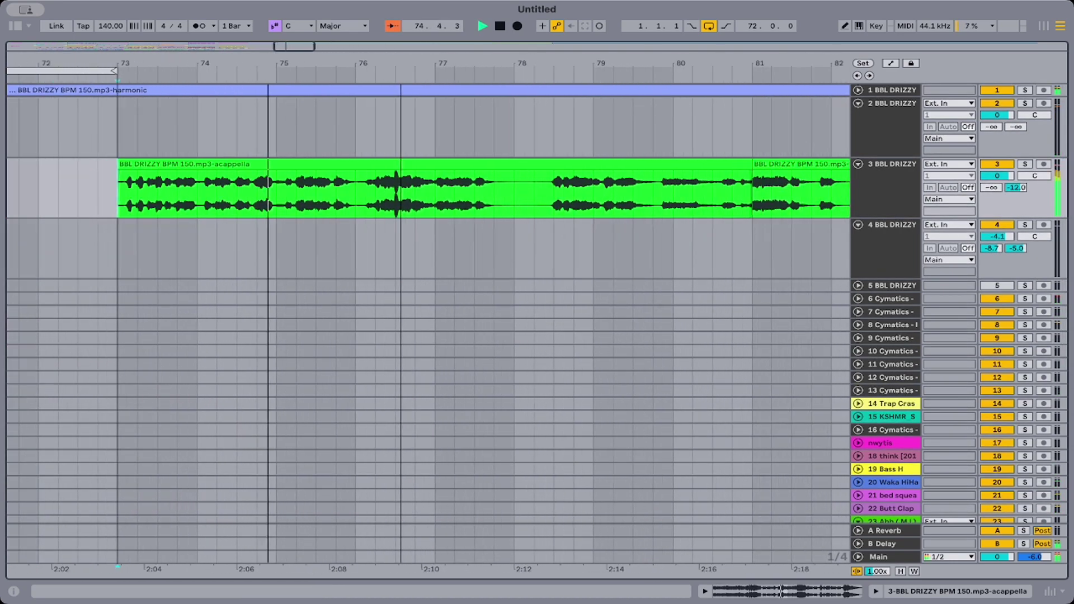
{"action": "left_click_drag", "start_coordinate": [400, 212], "coordinate": [384, 63]}
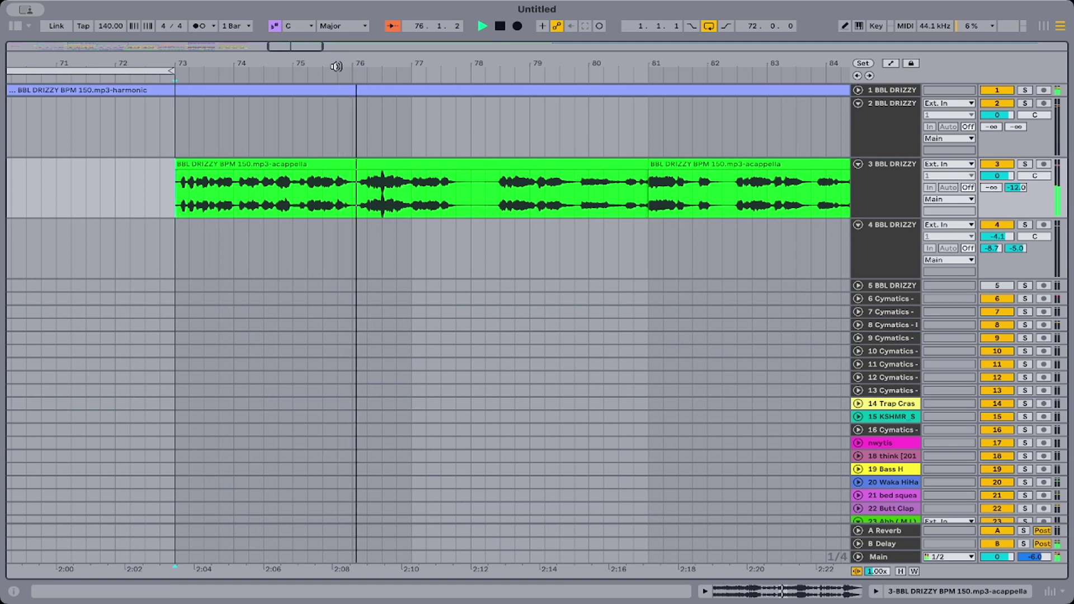
{"action": "scroll", "coordinate": [314, 66], "scroll_direction": "up", "scroll_amount": 5}
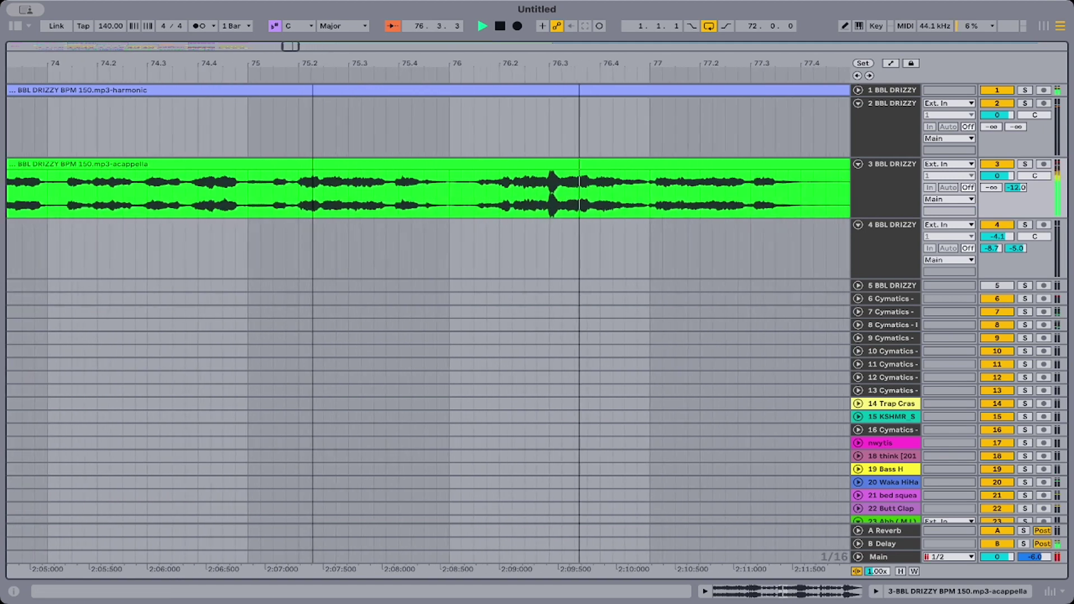
{"action": "left_click", "coordinate": [307, 203]}
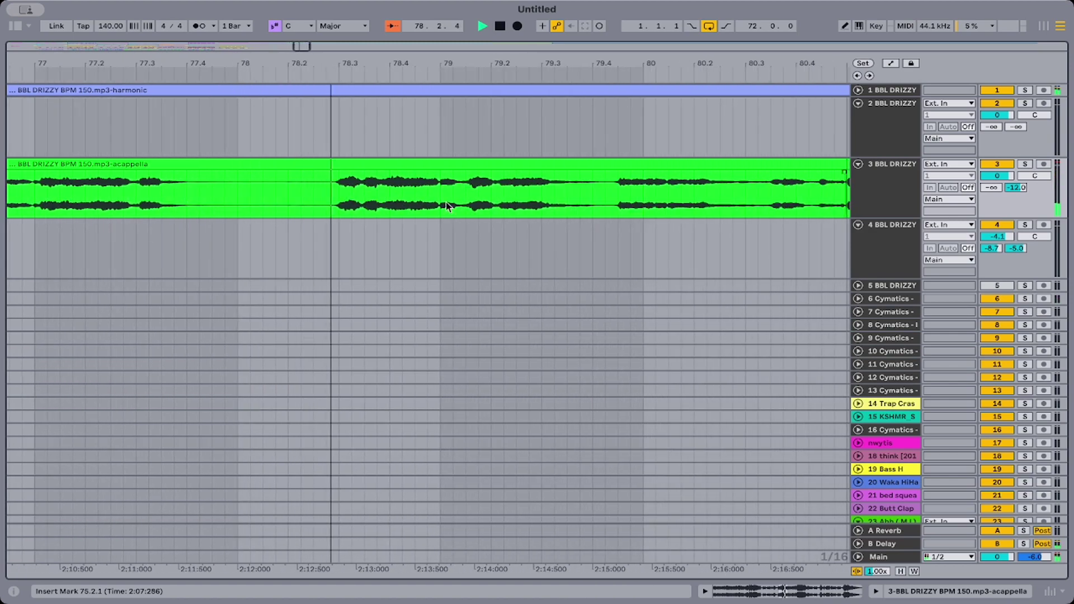
{"action": "scroll", "coordinate": [445, 202], "scroll_direction": "down", "scroll_amount": 1}
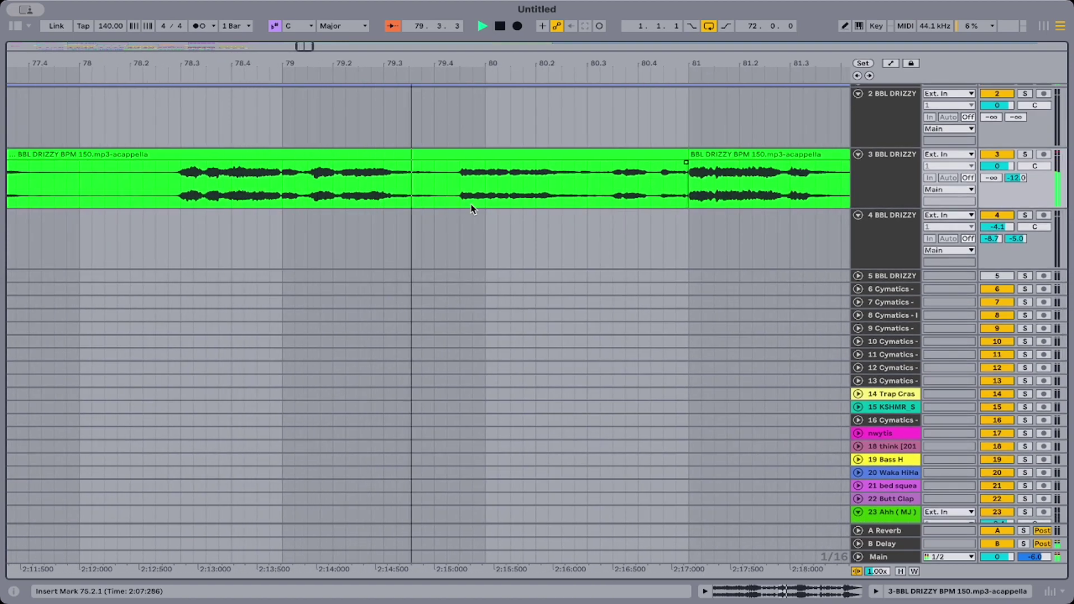
{"action": "key", "text": "space"}
Shorten the arrangement loop to 64 bars, ending at bar 65.
{"action": "left_click_drag", "start_coordinate": [503, 61], "coordinate": [520, 9]}
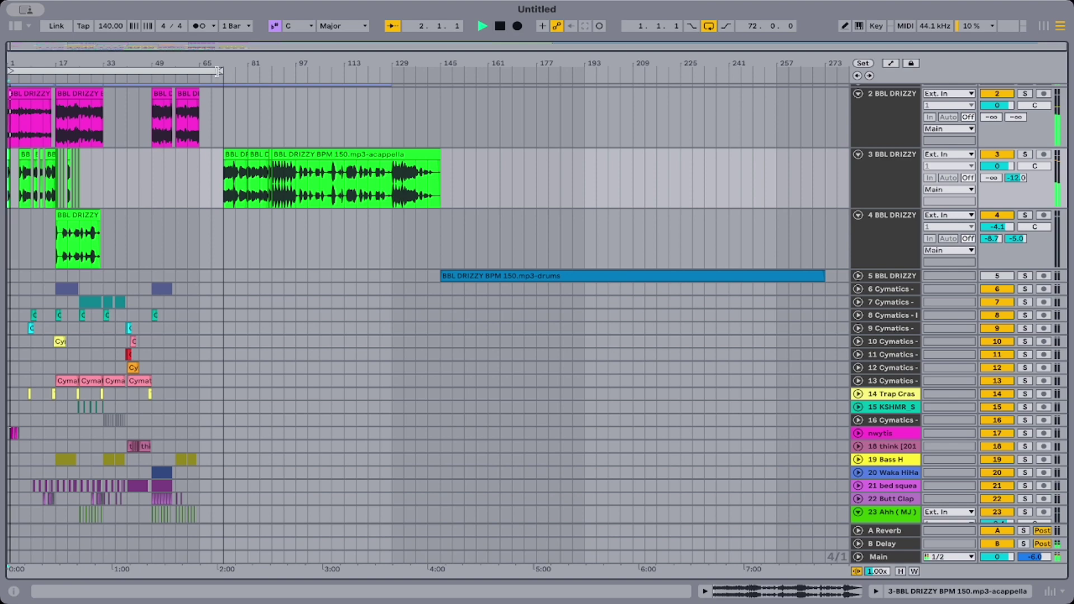
{"action": "left_click_drag", "start_coordinate": [219, 71], "coordinate": [195, 71]}
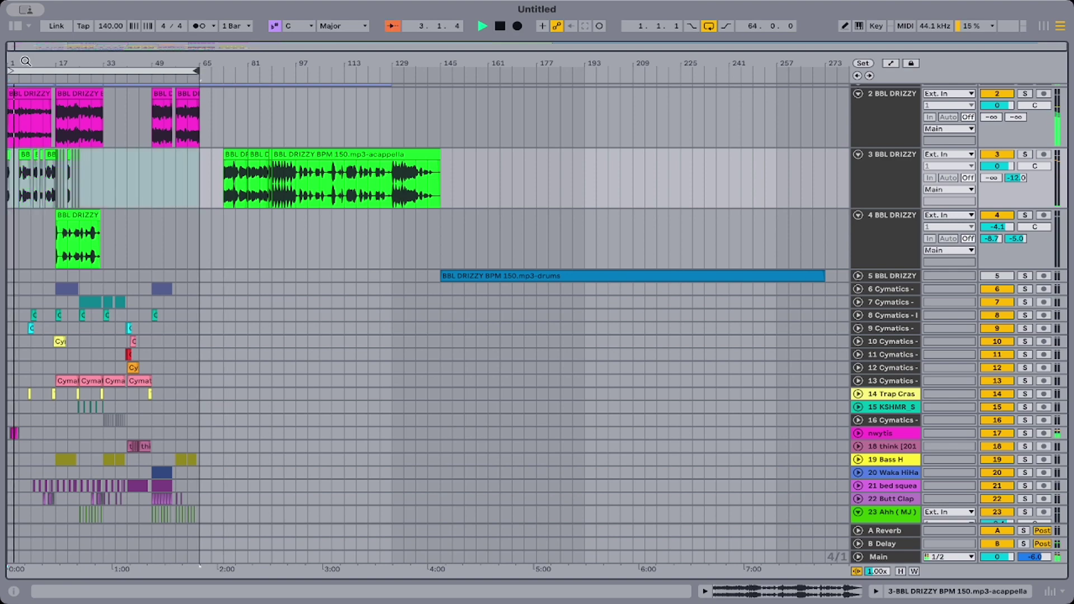
{"action": "left_click_drag", "start_coordinate": [19, 62], "coordinate": [39, 240]}
{"action": "left_click_drag", "start_coordinate": [199, 140], "coordinate": [291, 149]}
{"action": "scroll", "coordinate": [291, 149], "scroll_direction": "left", "scroll_amount": 3}
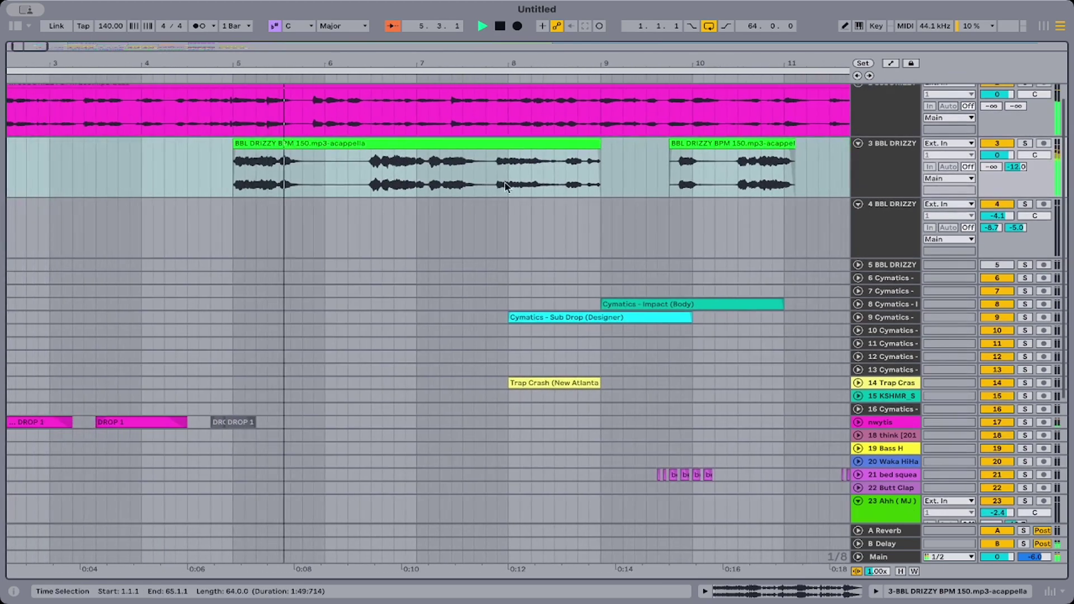
Collapse tracks 4, 3 and 23, and look over the full track layout while the arrangement plays.
{"action": "left_click", "coordinate": [858, 204]}
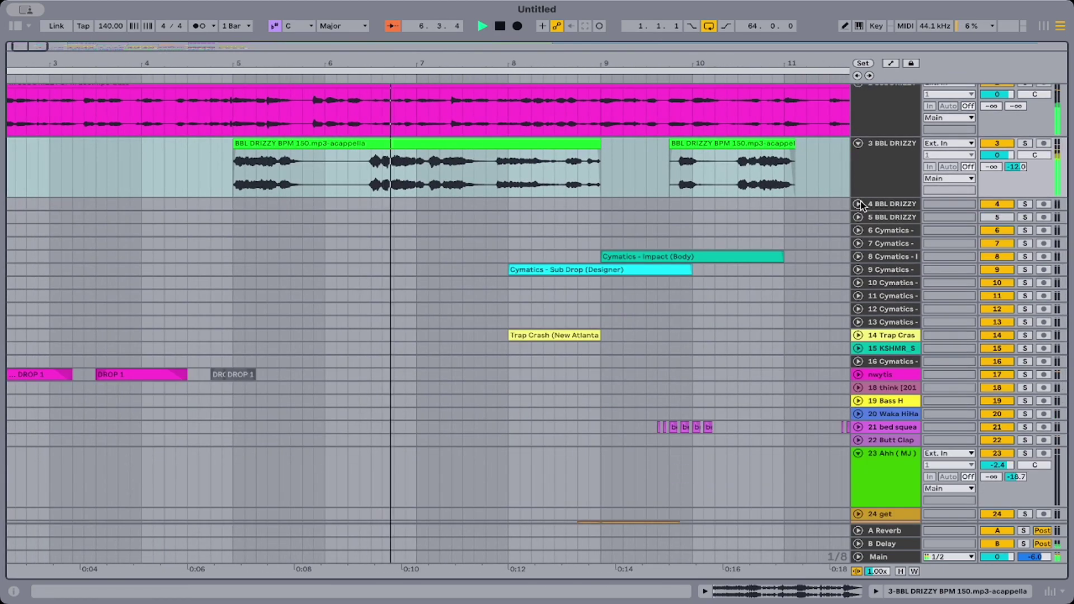
{"action": "left_click", "coordinate": [857, 147]}
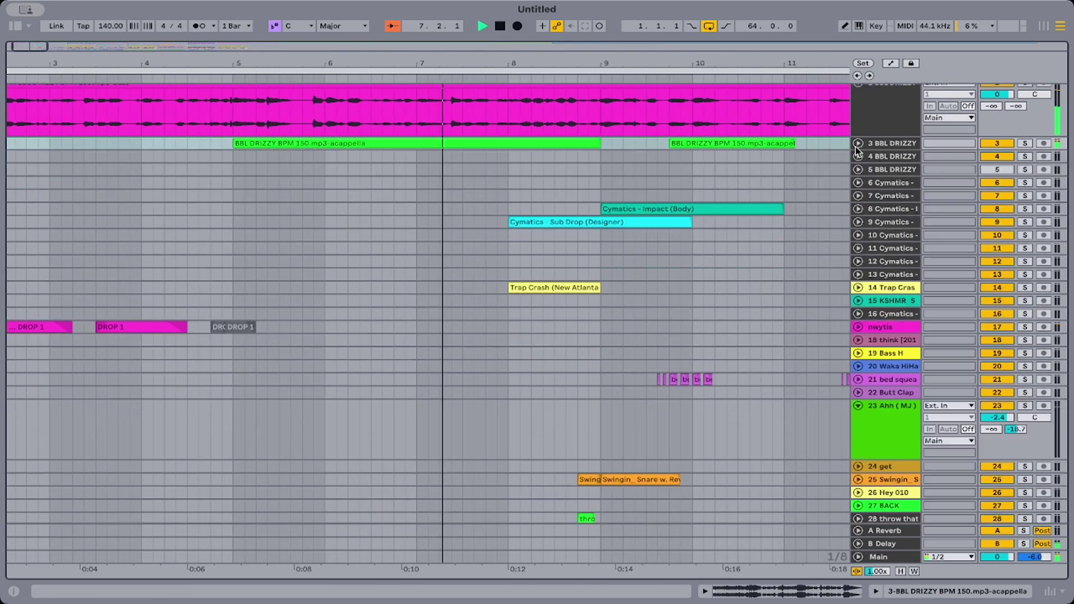
{"action": "left_click", "coordinate": [858, 406]}
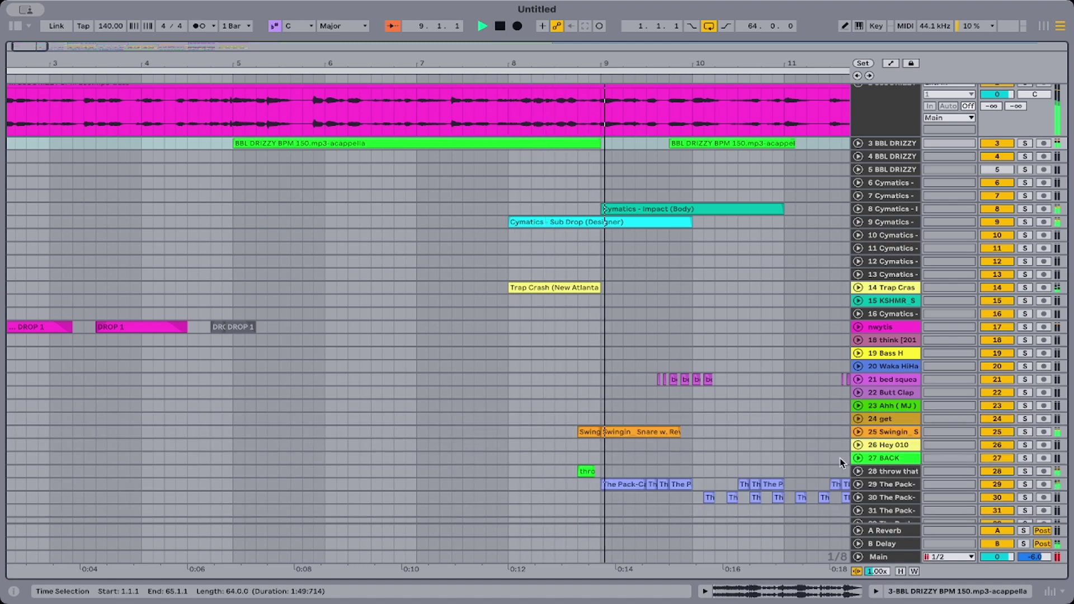
{"action": "scroll", "coordinate": [553, 365], "scroll_direction": "right", "scroll_amount": 4}
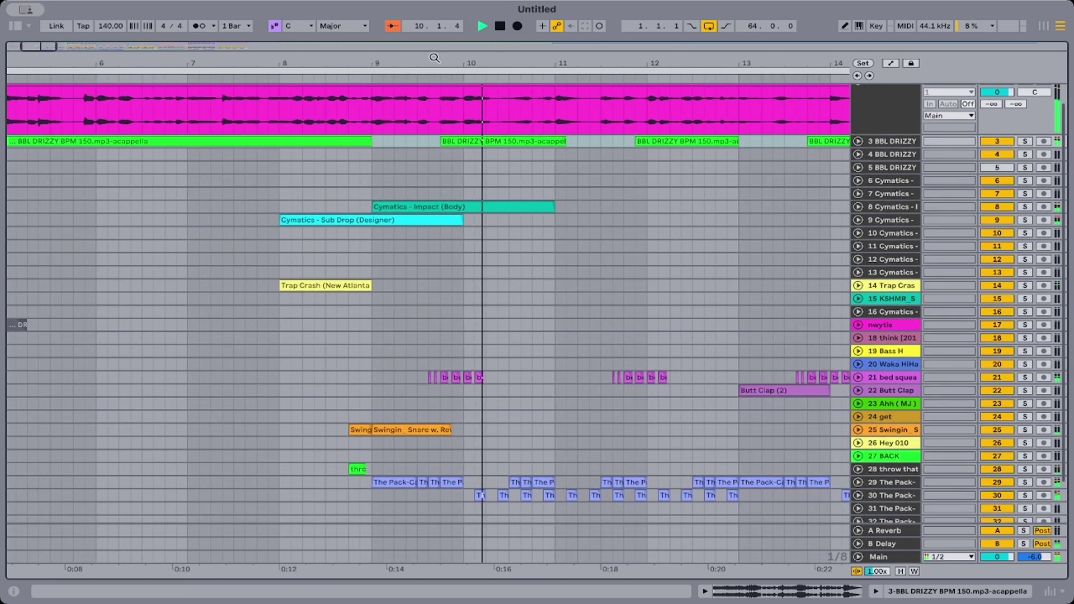
{"action": "scroll", "coordinate": [421, 365], "scroll_direction": "down", "scroll_amount": 5}
{"action": "scroll", "coordinate": [192, 239], "scroll_direction": "up", "scroll_amount": 6}
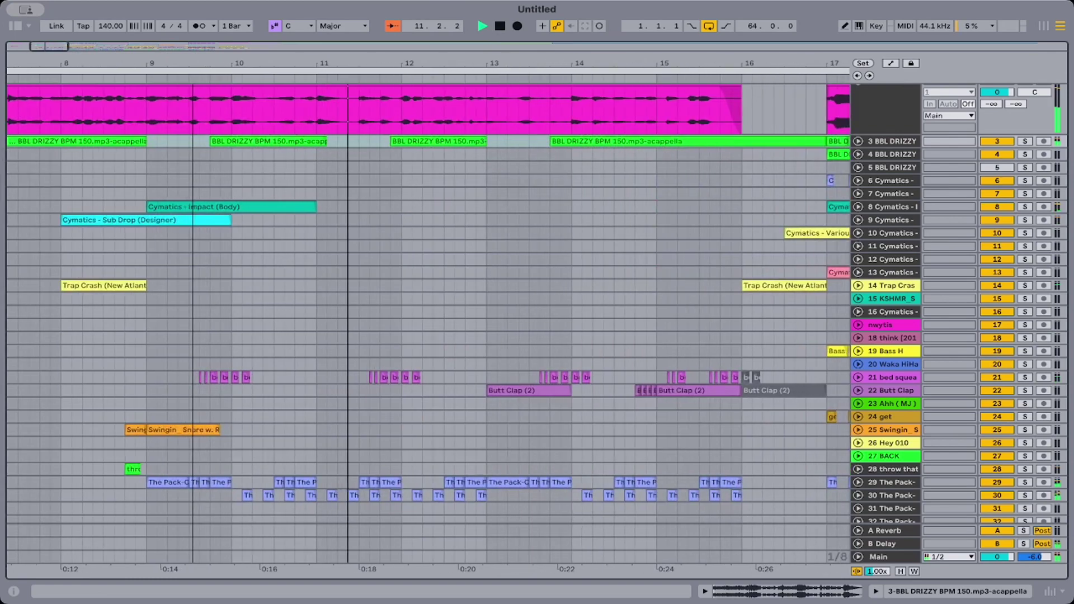
{"action": "scroll", "coordinate": [192, 239], "scroll_direction": "down", "scroll_amount": 2}
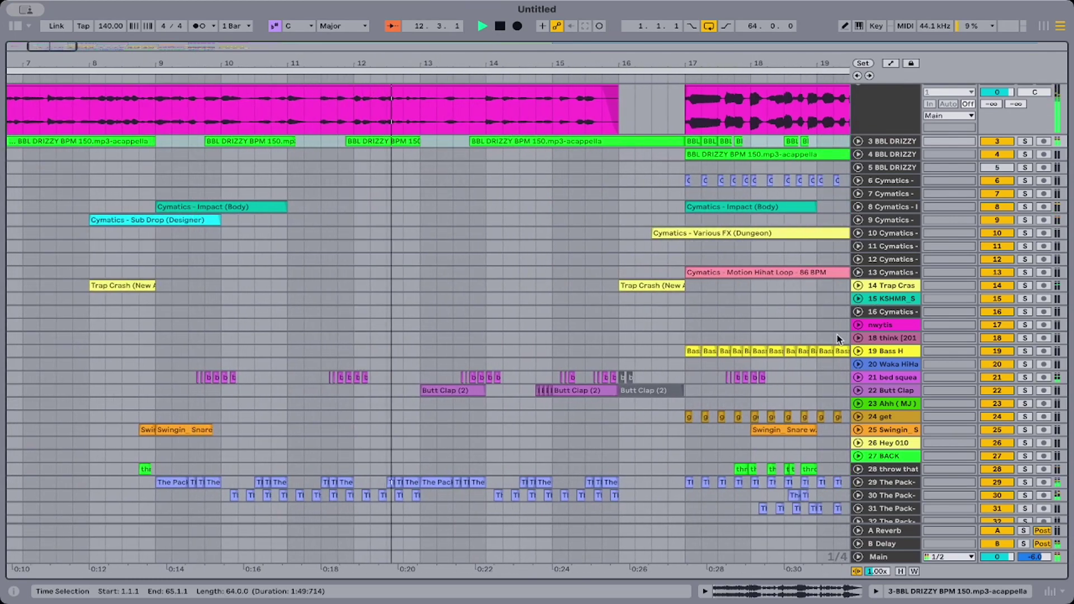
{"action": "scroll", "coordinate": [748, 357], "scroll_direction": "down", "scroll_amount": 2}
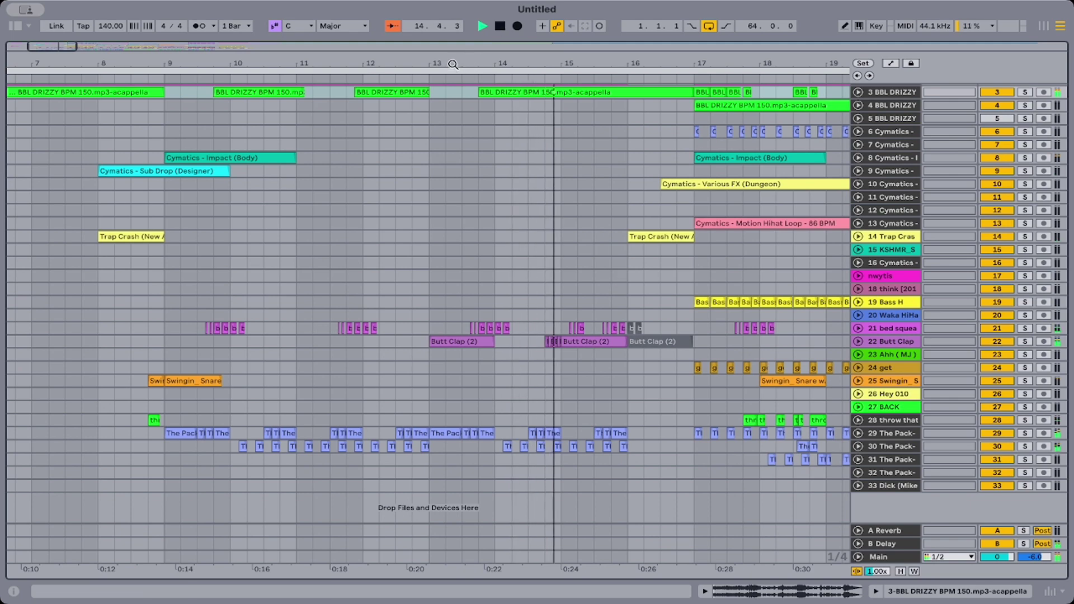
{"action": "left_click_drag", "start_coordinate": [454, 64], "coordinate": [453, 23]}
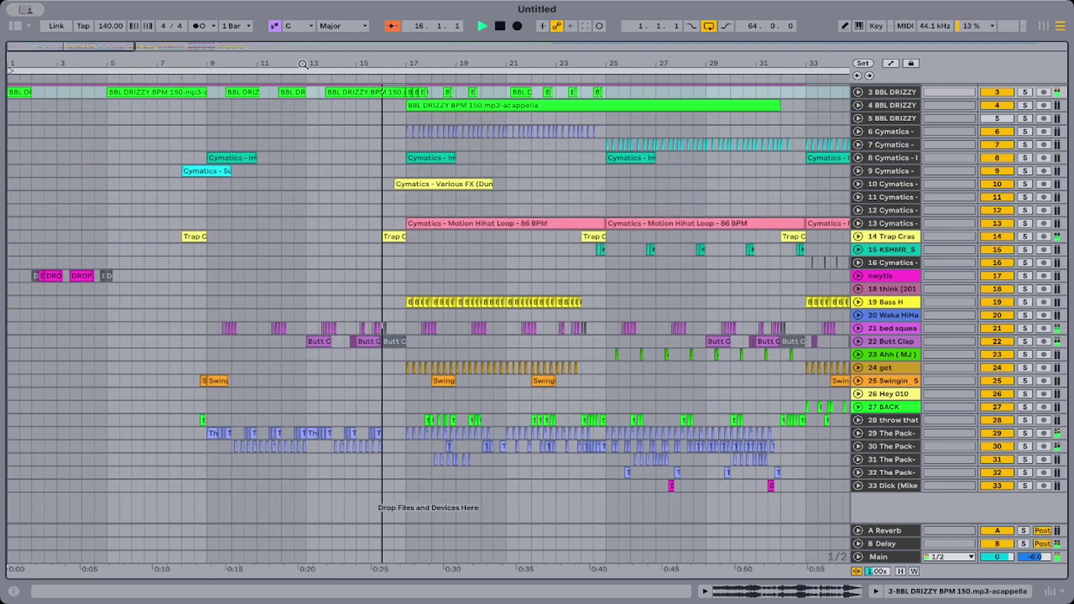
Show the browser, widen it to read its collections and places, and hide it again.
{"action": "left_click", "coordinate": [16, 25]}
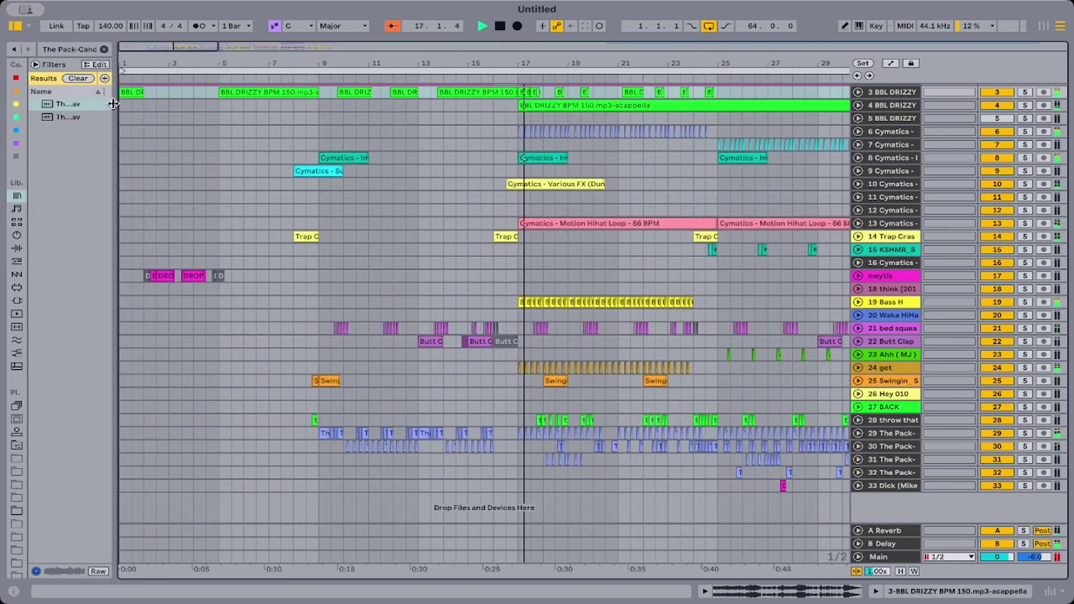
{"action": "left_click_drag", "start_coordinate": [119, 105], "coordinate": [386, 106]}
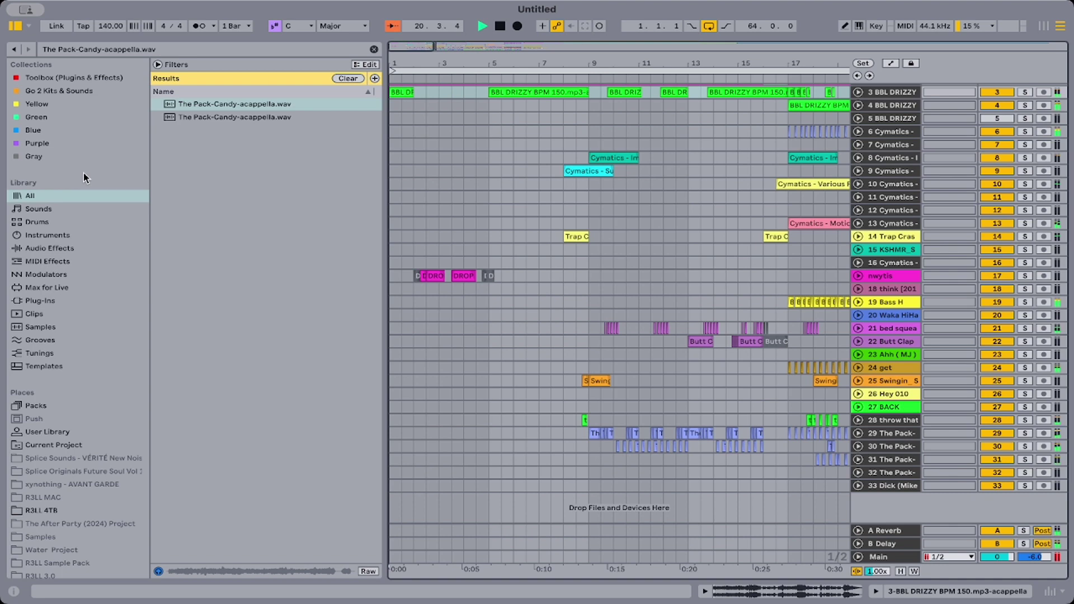
{"action": "left_click", "coordinate": [15, 27]}
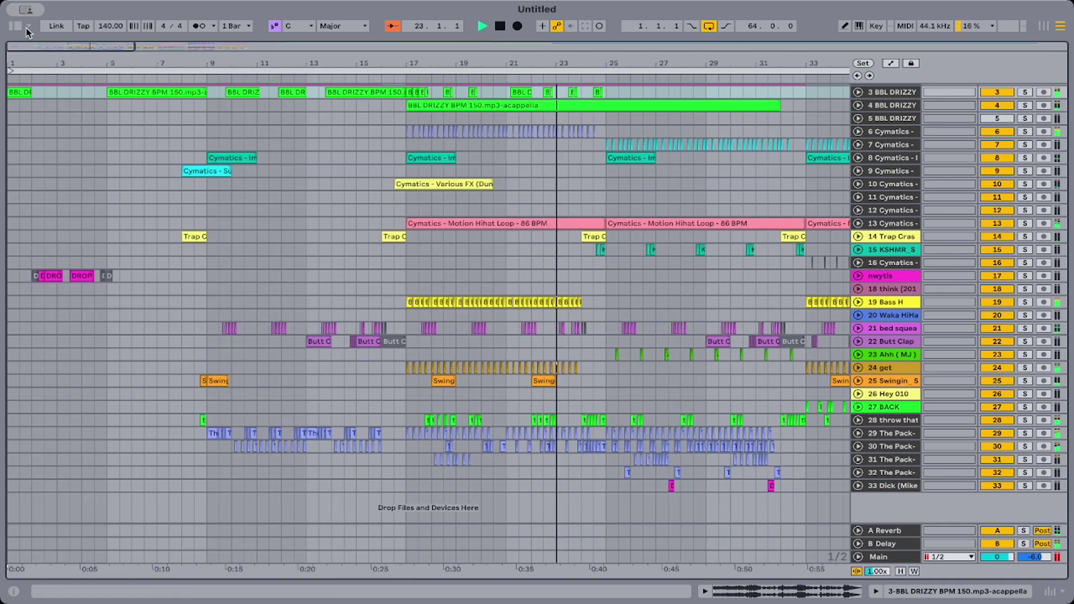
Expand the track 3 acappella lane in the arrangement.
{"action": "scroll", "coordinate": [454, 171], "scroll_direction": "up", "scroll_amount": 3}
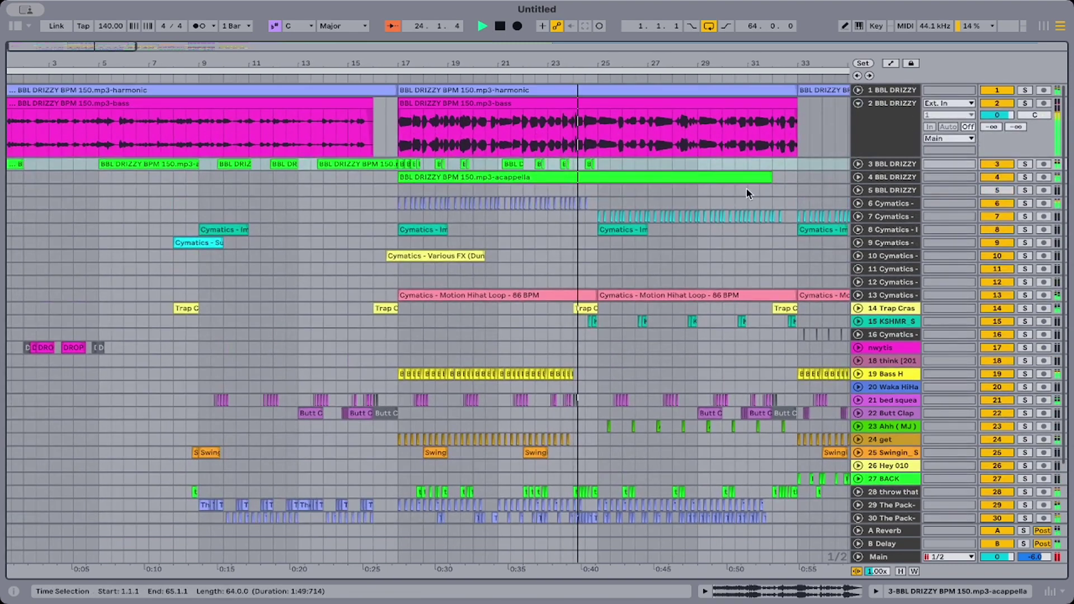
{"action": "left_click", "coordinate": [857, 164]}
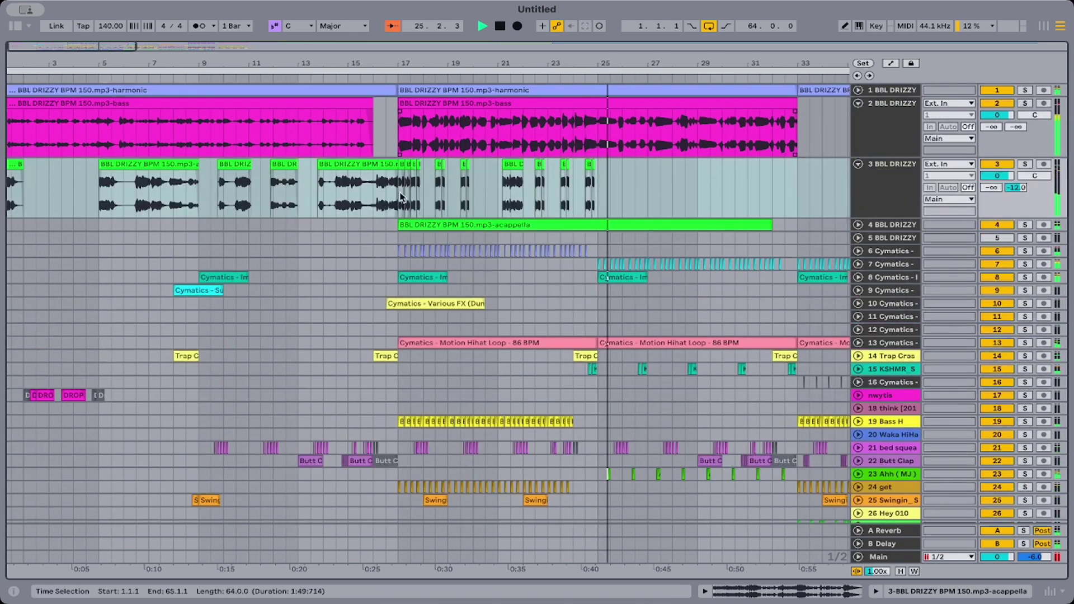
Duplicate the track 3 acappella chops of bars 17 to 25 into bars 25 to 33 and play from bar 25.
{"action": "left_click_drag", "start_coordinate": [401, 197], "coordinate": [608, 195]}
{"action": "key", "text": "ctrl+d"}
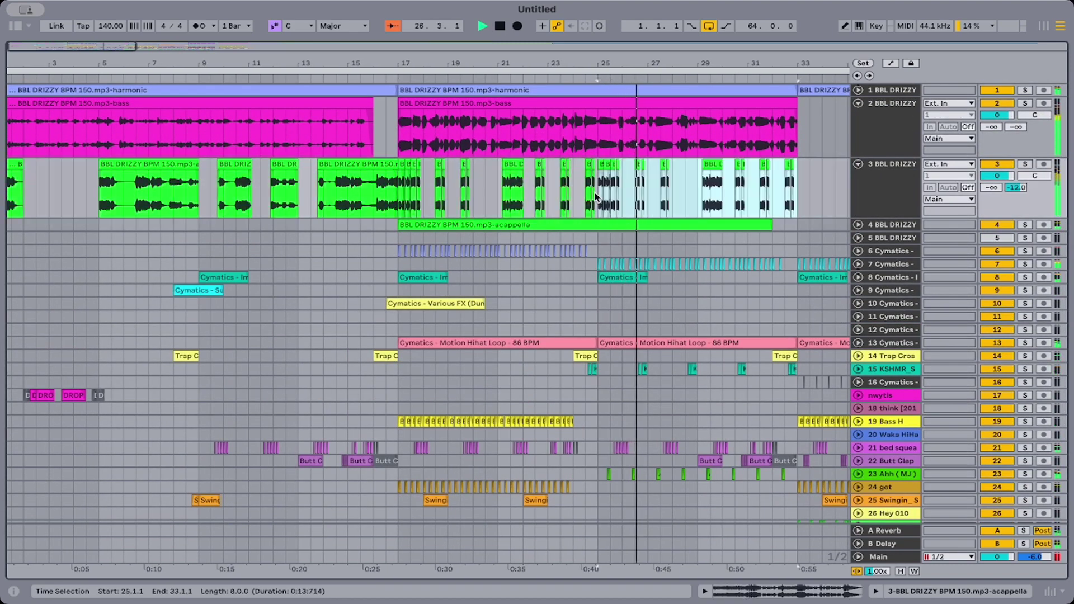
{"action": "left_click", "coordinate": [596, 199]}
{"action": "key", "text": "space"}
{"action": "key", "text": "space"}
{"action": "scroll", "coordinate": [597, 201], "scroll_direction": "right", "scroll_amount": 5}
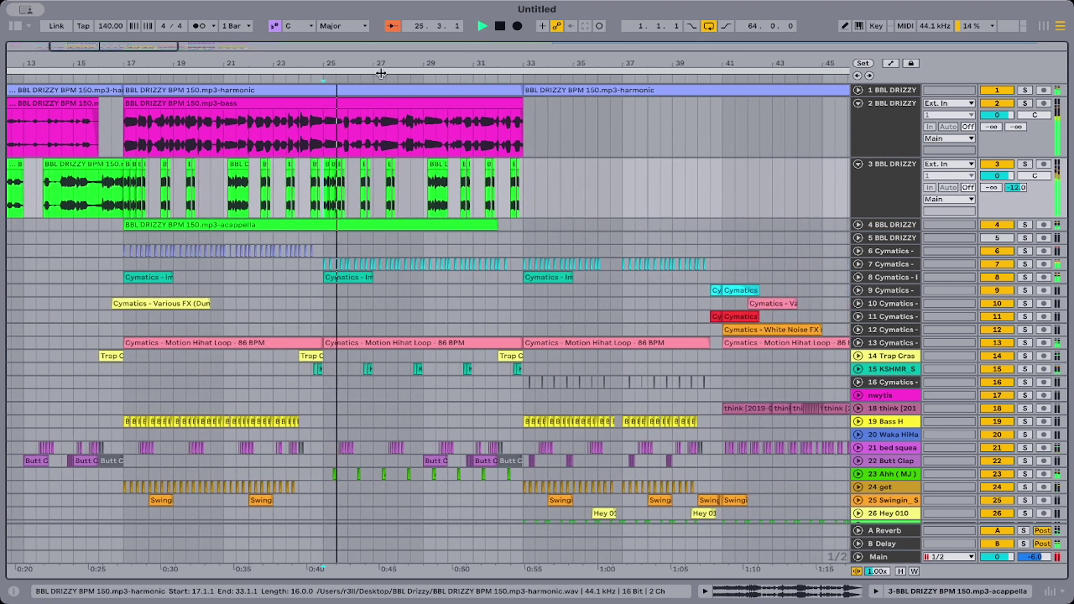
Extend the acappella chop at 25.4.1 on track 3 to the next chop at 26.3.3 and play from bar 25.
{"action": "left_click_drag", "start_coordinate": [345, 63], "coordinate": [345, 100]}
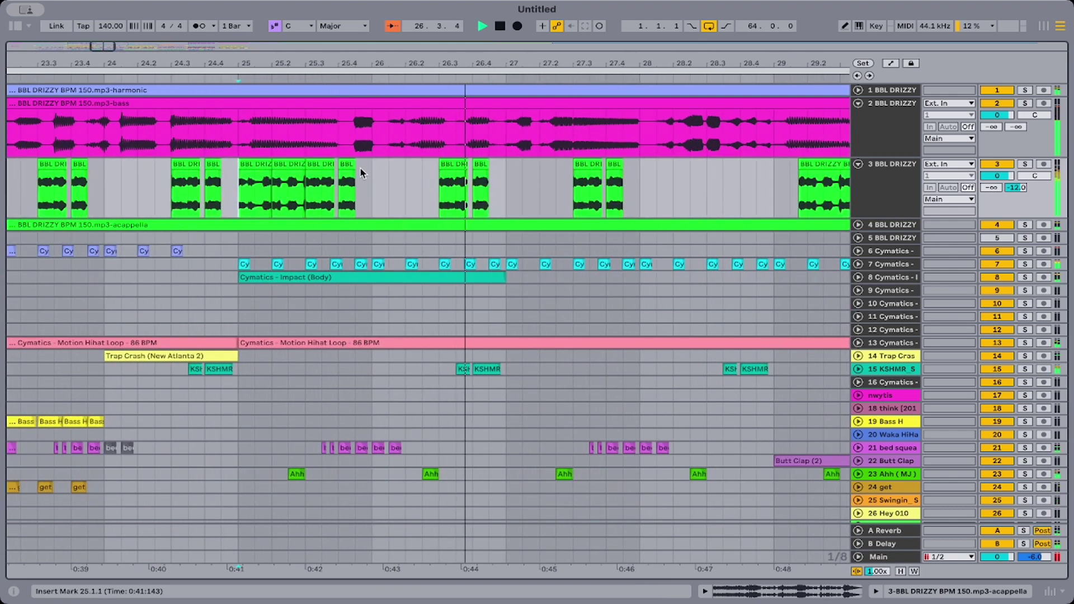
{"action": "left_click_drag", "start_coordinate": [354, 166], "coordinate": [456, 165]}
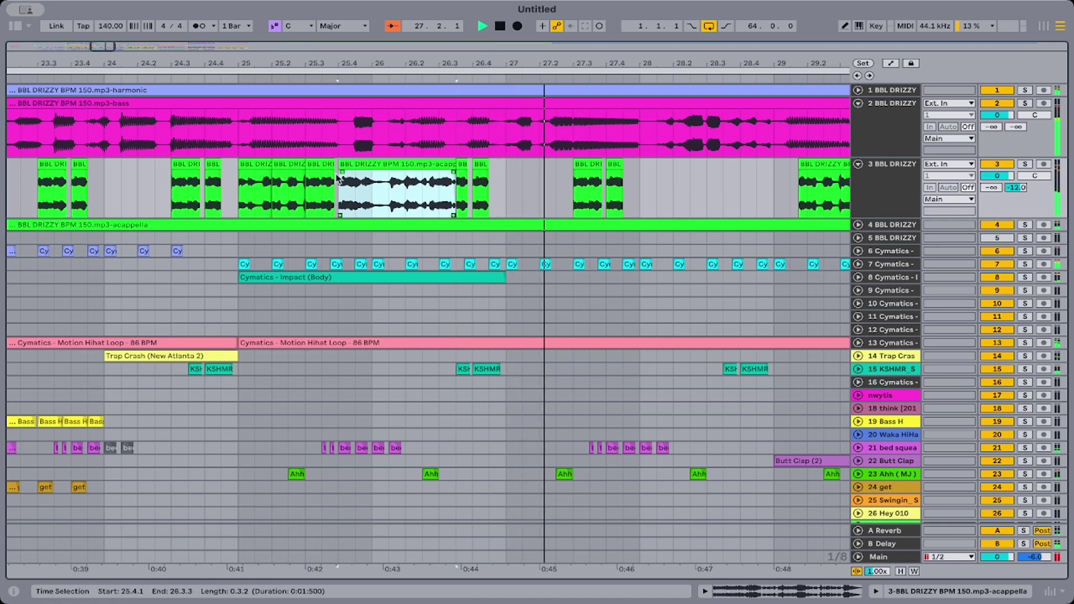
{"action": "left_click", "coordinate": [239, 195]}
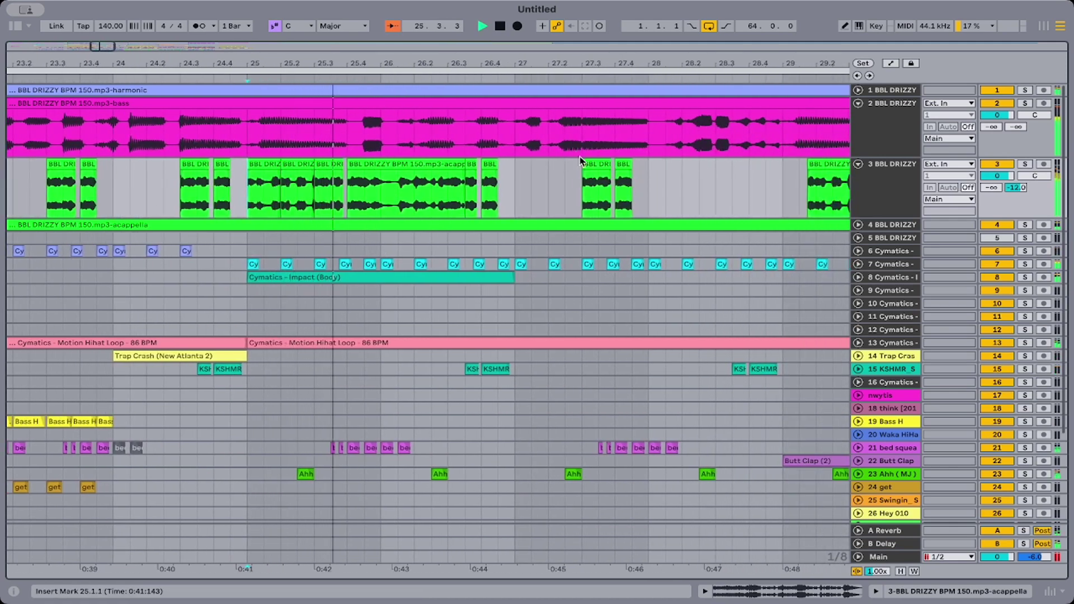
Delete the remaining track 3 acappella chops from 26.3.3 to bar 33 and replay from bar 25.
{"action": "left_click", "coordinate": [478, 167]}
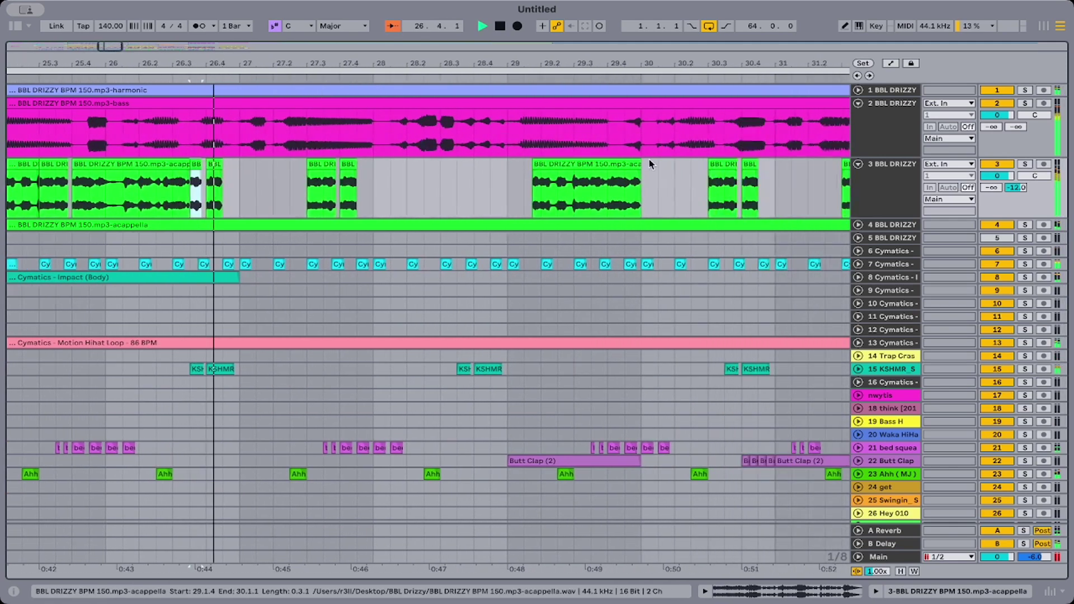
{"action": "left_click", "coordinate": [821, 187], "text": "shift"}
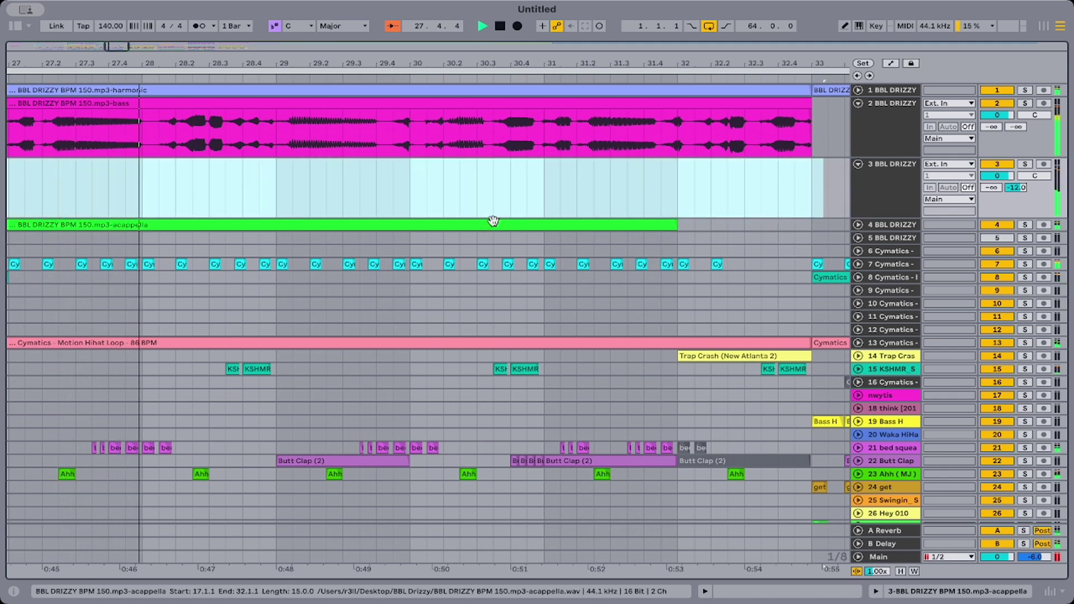
{"action": "scroll", "coordinate": [491, 220], "scroll_direction": "left", "scroll_amount": 5}
{"action": "key", "text": "space"}
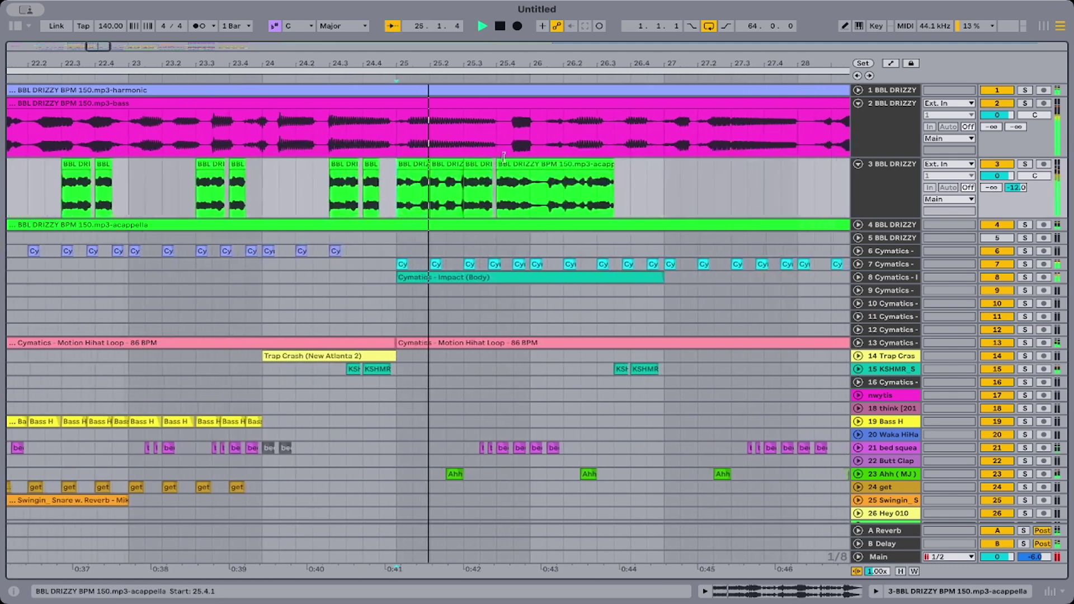
Lengthen the acappella clip starting at 25.4.1 on track 3 so that it ends at 29.1.1.
{"action": "left_click_drag", "start_coordinate": [588, 164], "coordinate": [742, 192]}
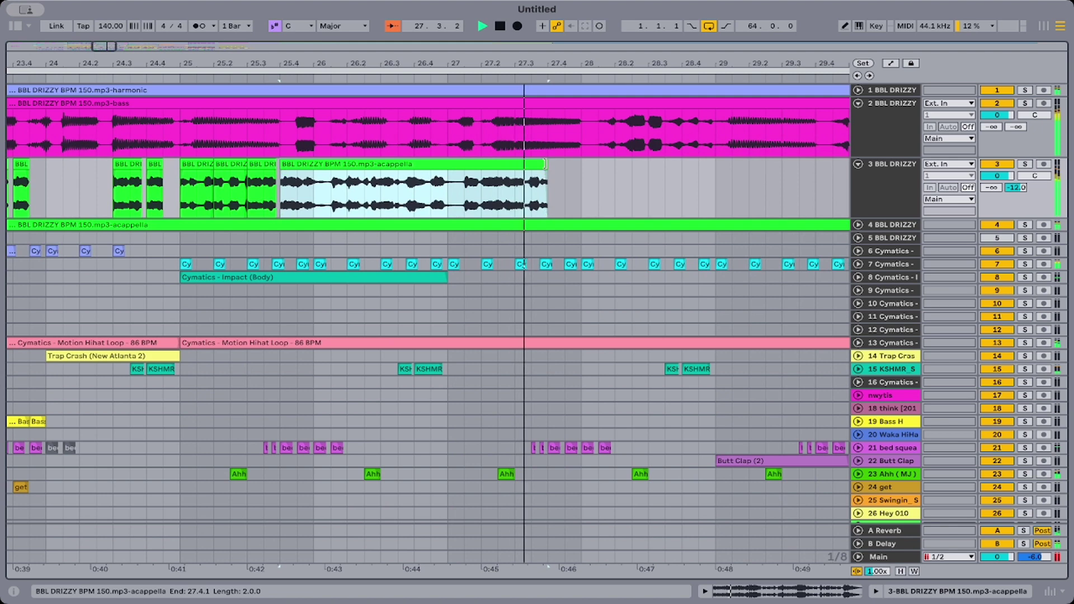
{"action": "left_click_drag", "start_coordinate": [548, 187], "coordinate": [711, 182]}
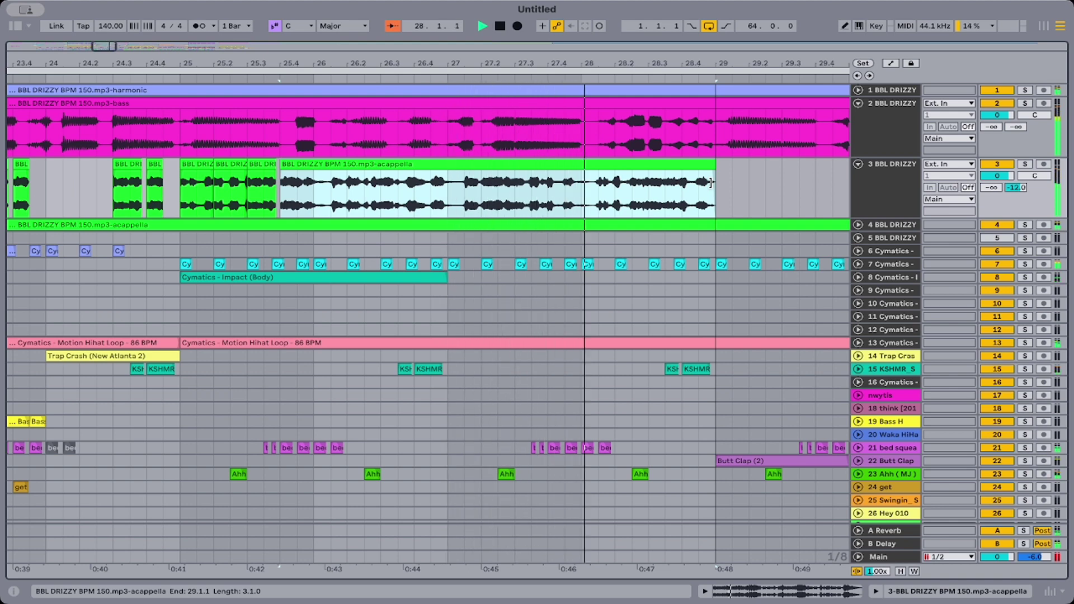
{"action": "mouse_move", "coordinate": [711, 182]}
{"action": "left_mouse_down"}
{"action": "mouse_move", "coordinate": [766, 179]}
{"action": "mouse_move", "coordinate": [719, 179]}
{"action": "left_mouse_up"}
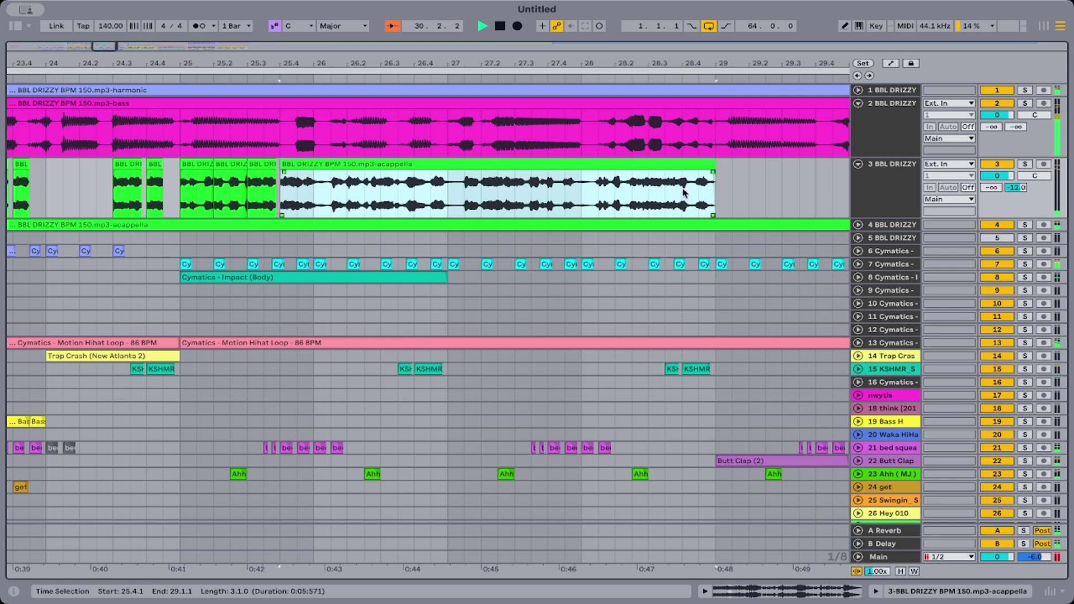
Copy the track 3 acappella between bars 28 and 29, paste it at bar 33, and play from there.
{"action": "left_click", "coordinate": [587, 197]}
{"action": "left_click", "coordinate": [589, 166]}
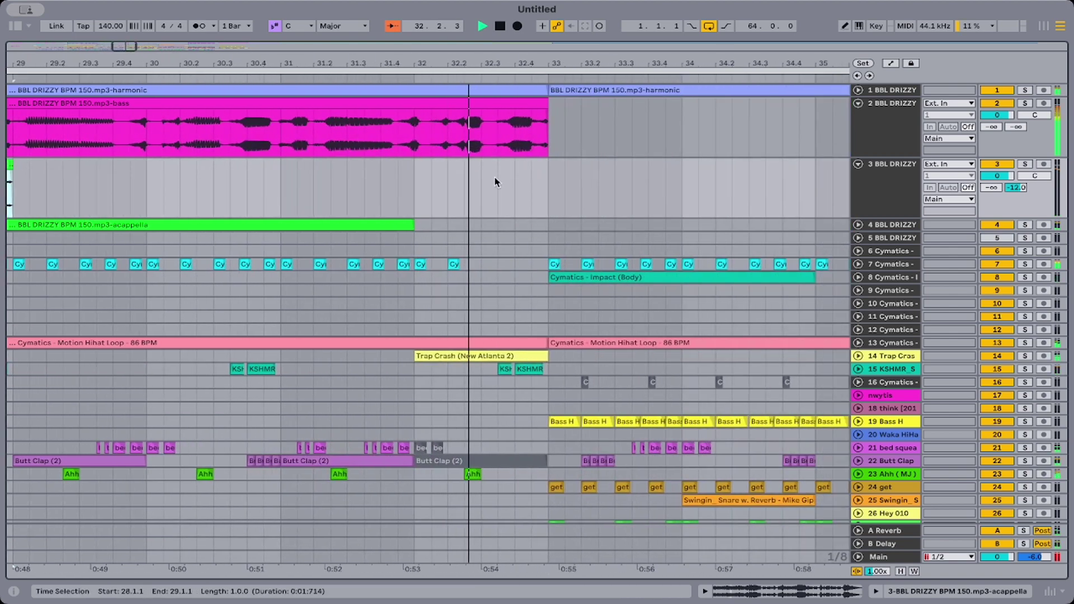
{"action": "left_click", "coordinate": [420, 196]}
{"action": "key", "text": "ctrl+v"}
{"action": "left_click_drag", "start_coordinate": [469, 168], "coordinate": [599, 170]}
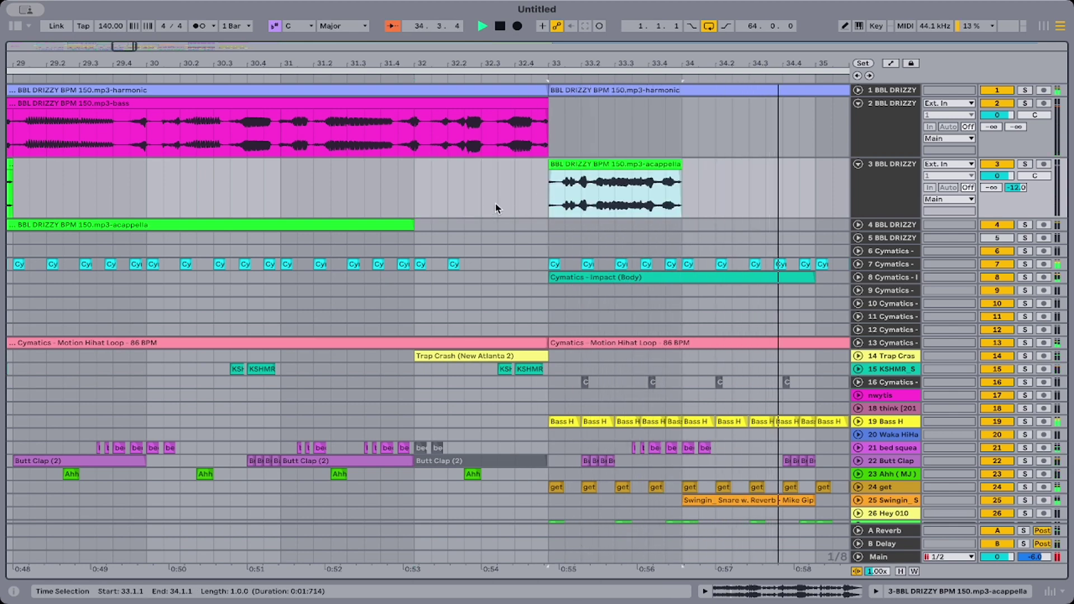
{"action": "left_click", "coordinate": [549, 191]}
{"action": "key", "text": "space"}
{"action": "key", "text": "space"}
{"action": "scroll", "coordinate": [551, 192], "scroll_direction": "right", "scroll_amount": 3}
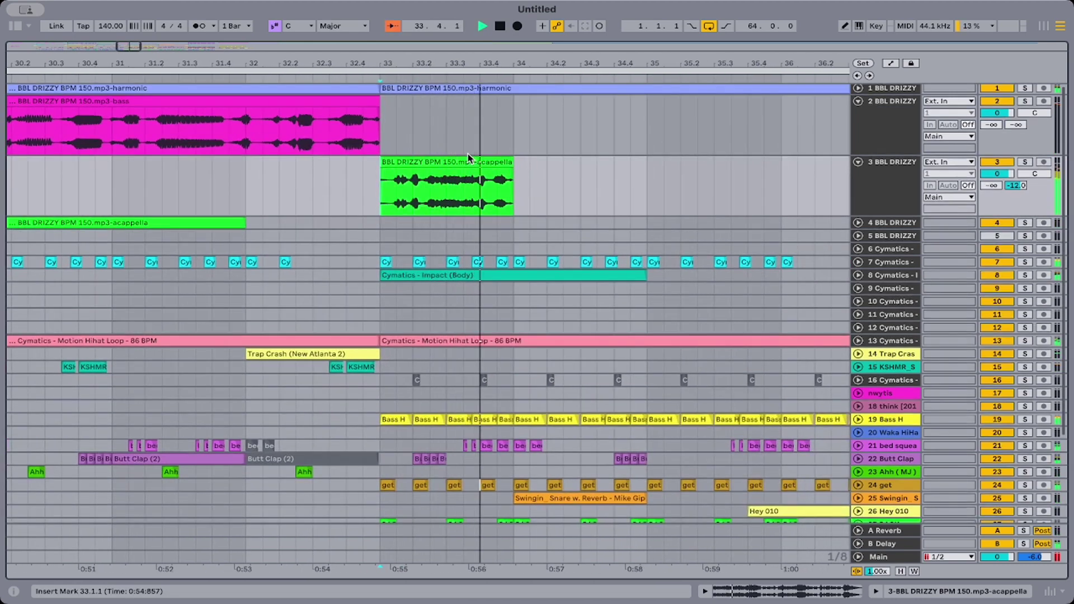
Trim the start of the bar 33 acappella clip to about 33.1.2 and give it a short fade-in.
{"action": "mouse_move", "coordinate": [381, 164]}
{"action": "left_mouse_down"}
{"action": "mouse_move", "coordinate": [397, 164]}
{"action": "mouse_move", "coordinate": [381, 168]}
{"action": "left_mouse_up"}
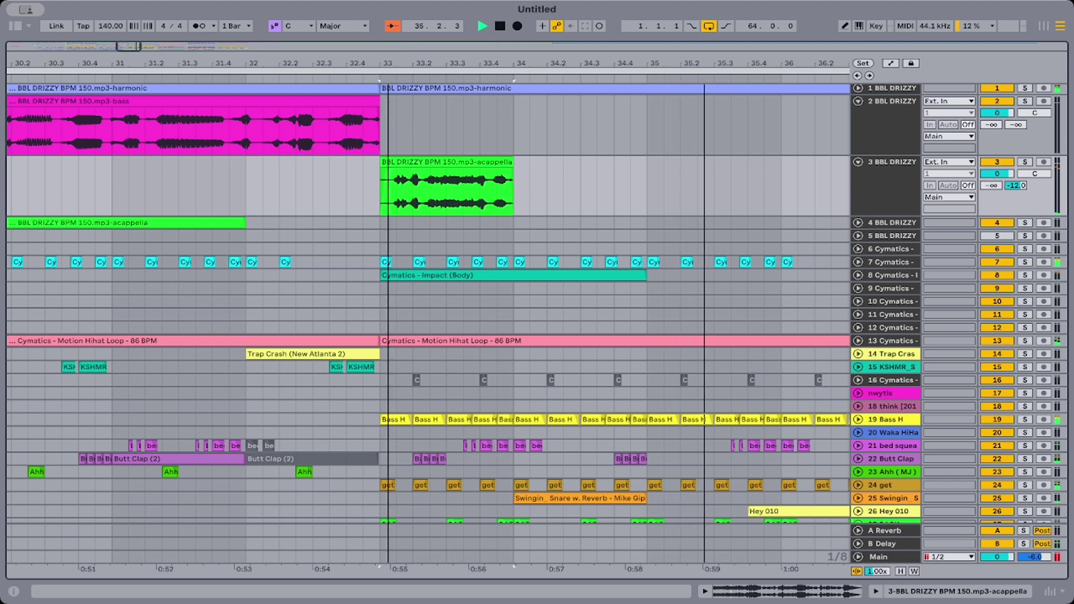
{"action": "left_click_drag", "start_coordinate": [389, 59], "coordinate": [389, 112]}
{"action": "key", "text": "space"}
{"action": "key", "text": "space"}
{"action": "left_click_drag", "start_coordinate": [362, 162], "coordinate": [401, 163]}
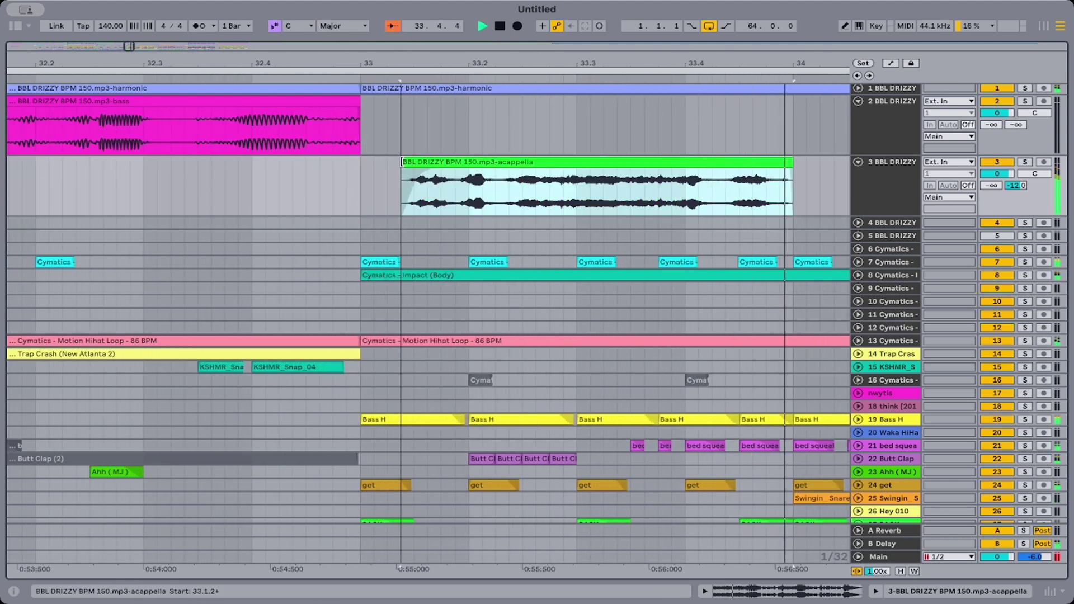
Replay the trimmed acappella clip at bar 33 to check how its phrase sits against the beat.
{"action": "key", "text": "space"}
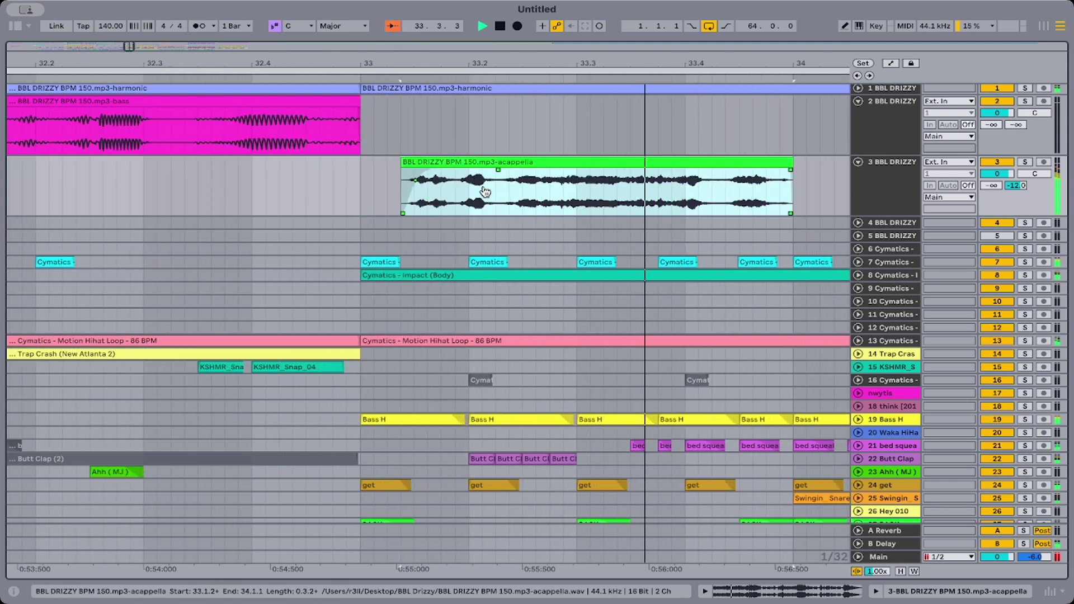
{"action": "key", "text": "space"}
{"action": "key", "text": "space"}
{"action": "scroll", "coordinate": [487, 185], "scroll_direction": "right", "scroll_amount": 3}
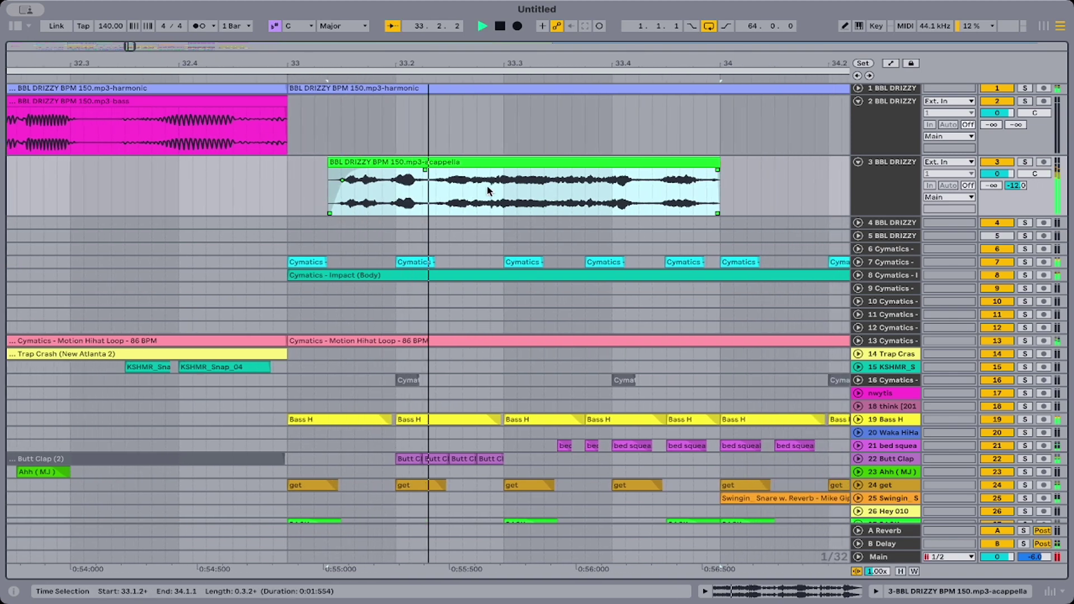
{"action": "scroll", "coordinate": [487, 185], "scroll_direction": "left", "scroll_amount": 1}
{"action": "left_click_drag", "start_coordinate": [505, 186], "coordinate": [509, 183]}
{"action": "key", "text": "space"}
{"action": "key", "text": "space"}
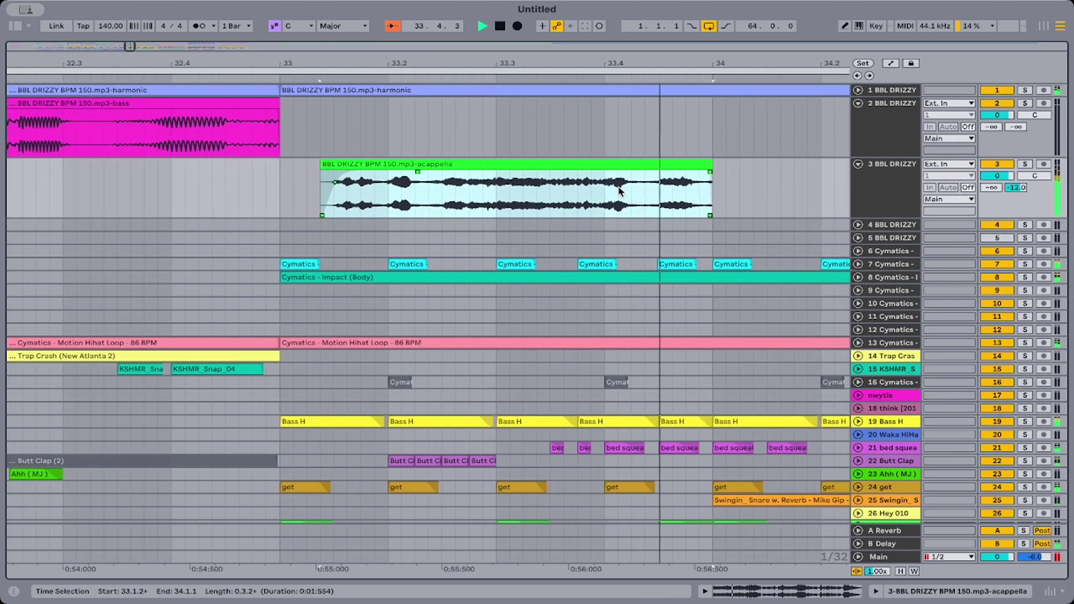
Shorten the bar 33 acappella clip to end at 33.3.3 and listen from just before bar 33.
{"action": "key", "text": "space"}
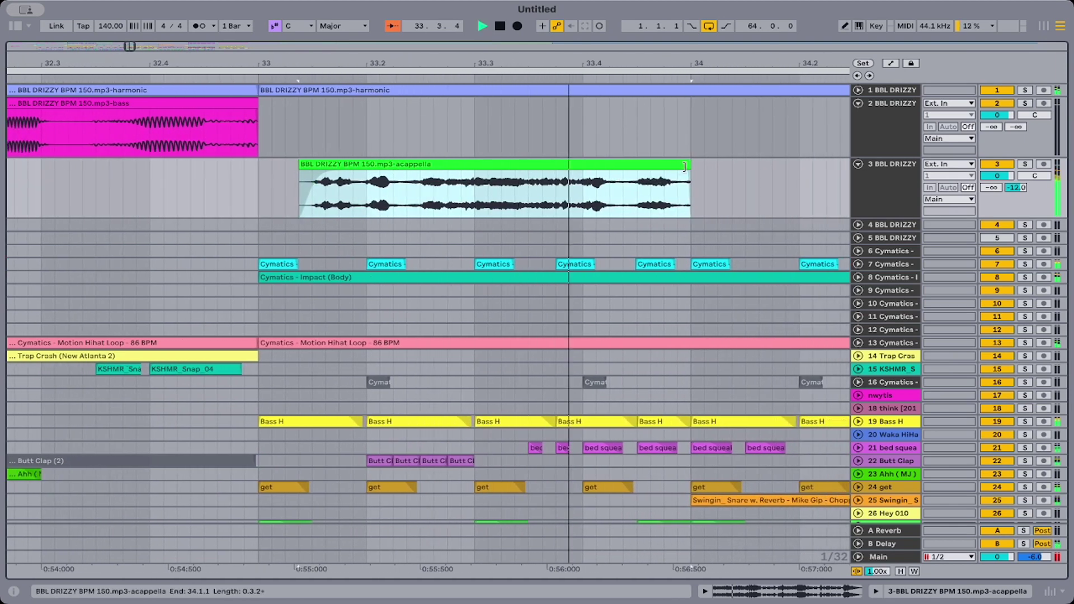
{"action": "key", "text": "space"}
{"action": "left_click_drag", "start_coordinate": [682, 166], "coordinate": [528, 174]}
{"action": "left_click", "coordinate": [187, 191]}
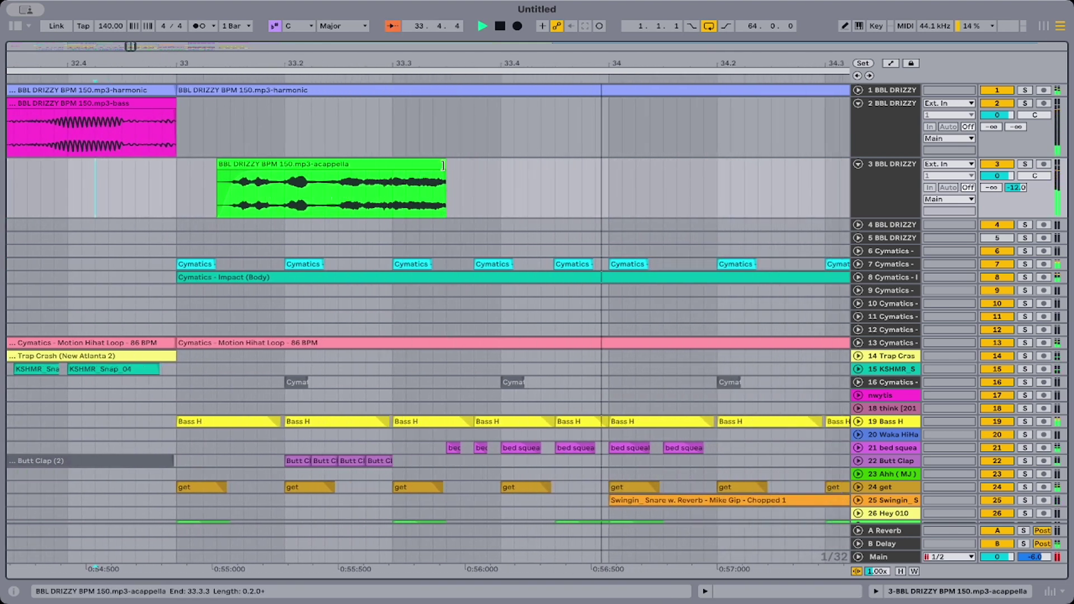
{"action": "left_click_drag", "start_coordinate": [446, 166], "coordinate": [446, 166]}
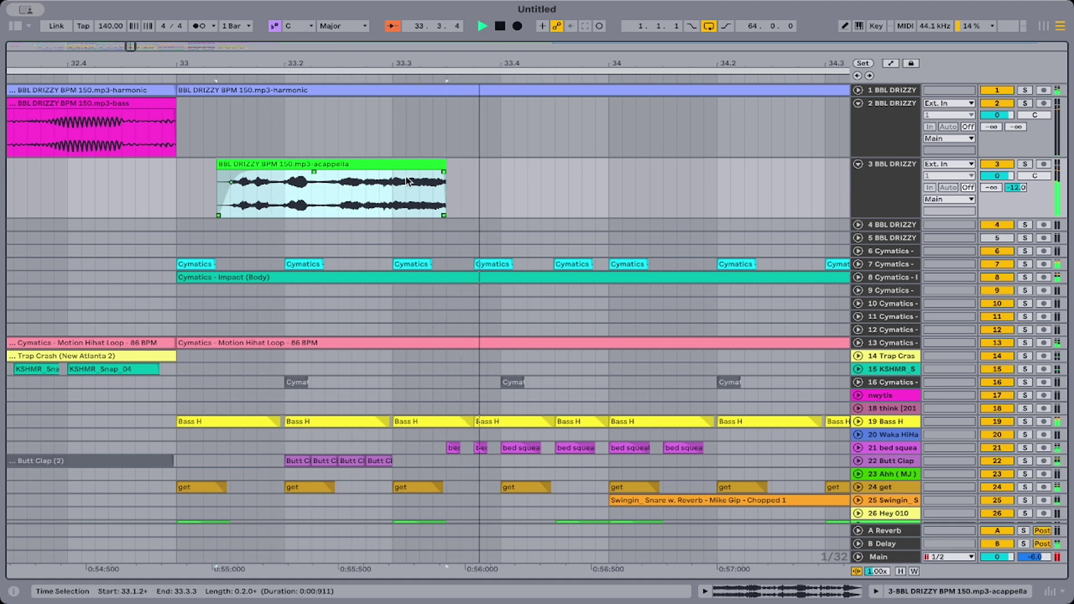
Split the bar 33 acappella clip at 33.3.1, end its first part at 33.2.4 and fade out the second part.
{"action": "left_click", "coordinate": [392, 197]}
{"action": "key", "text": "ctrl+e"}
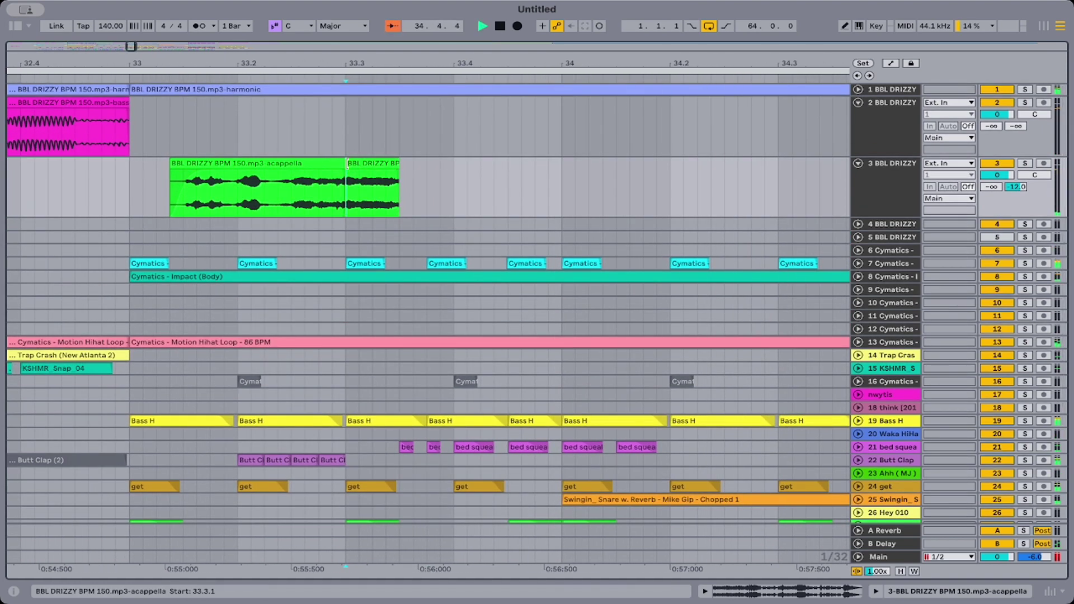
{"action": "left_click_drag", "start_coordinate": [342, 164], "coordinate": [363, 177]}
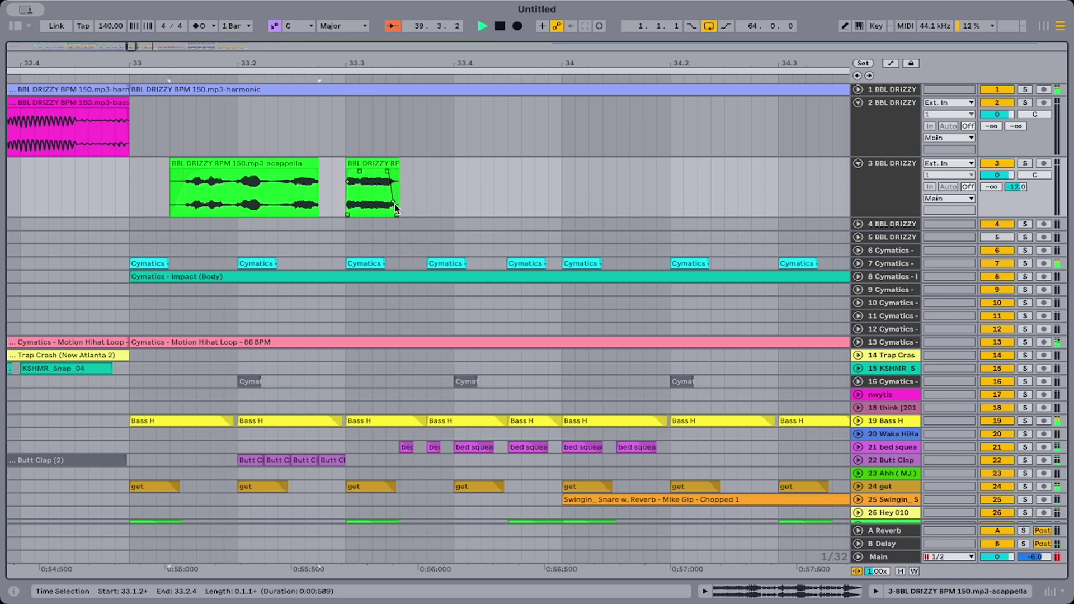
Duplicate the short acappella chop from 33.3.1 to 33.4.1 and lower the copy's gain to -7.5 dB.
{"action": "left_click_drag", "start_coordinate": [452, 199], "coordinate": [346, 199]}
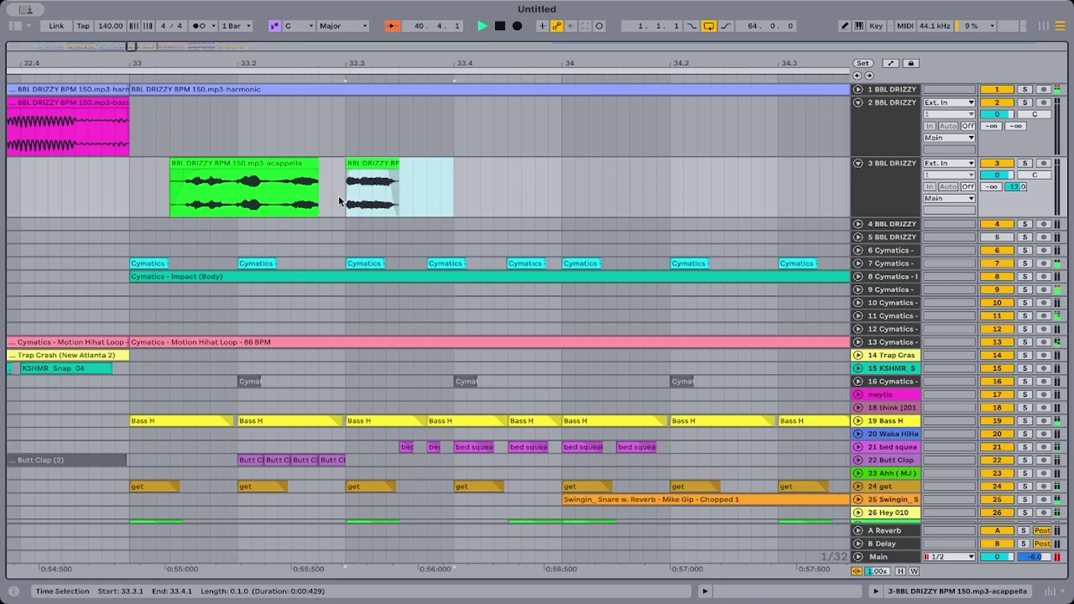
{"action": "key", "text": "super+d"}
{"action": "double_click", "coordinate": [480, 176]}
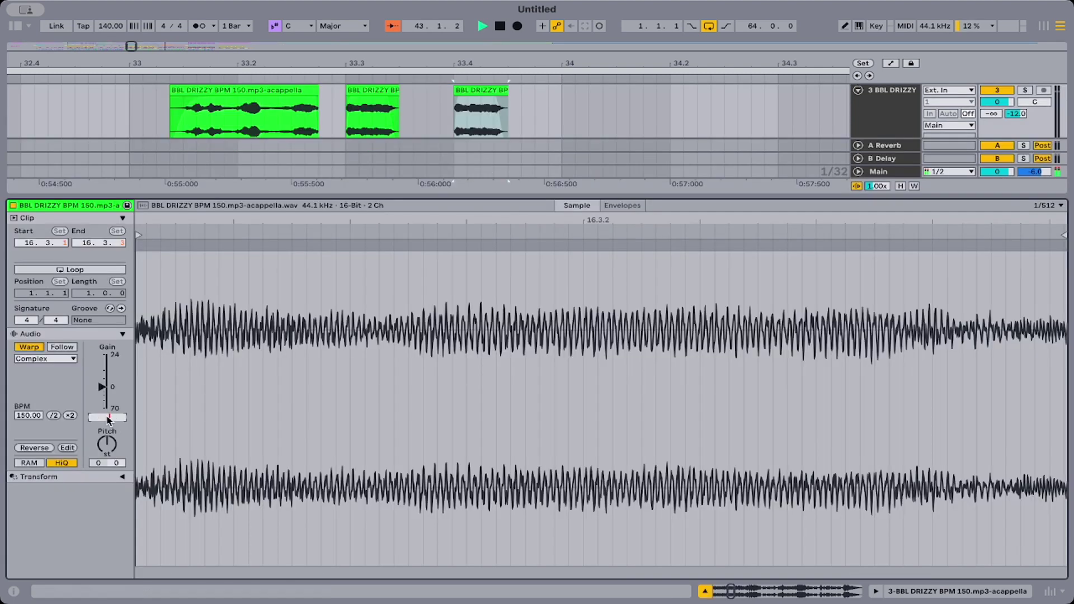
{"action": "left_click_drag", "start_coordinate": [109, 420], "coordinate": [109, 421]}
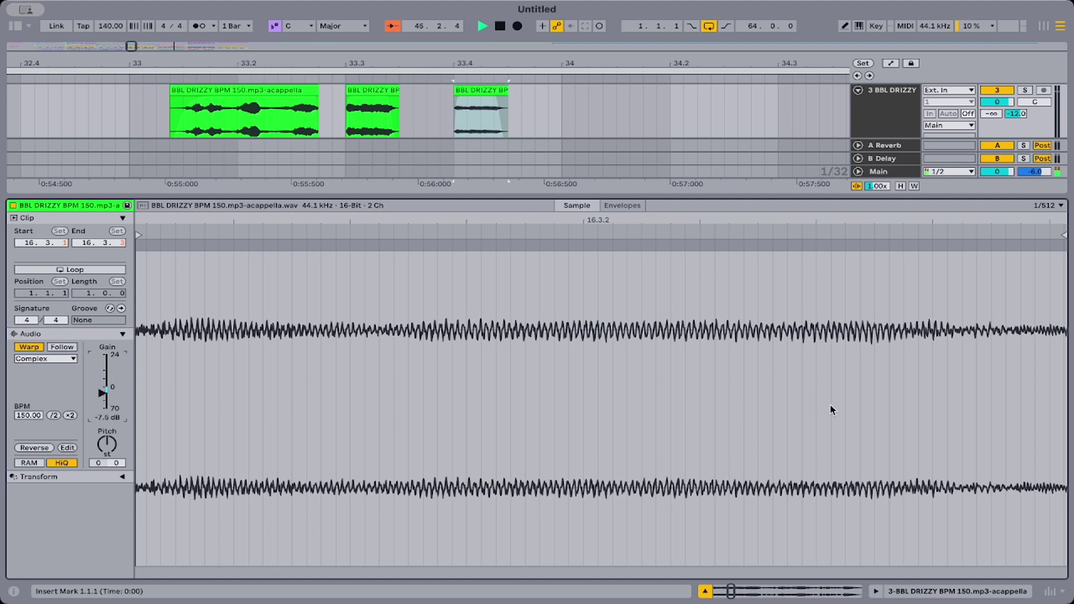
{"action": "left_click", "coordinate": [705, 592]}
Replay the chops from just before bar 33 and extend the first acappella clip's end to 33.3.1.
{"action": "scroll", "coordinate": [243, 183], "scroll_direction": "up", "scroll_amount": 3}
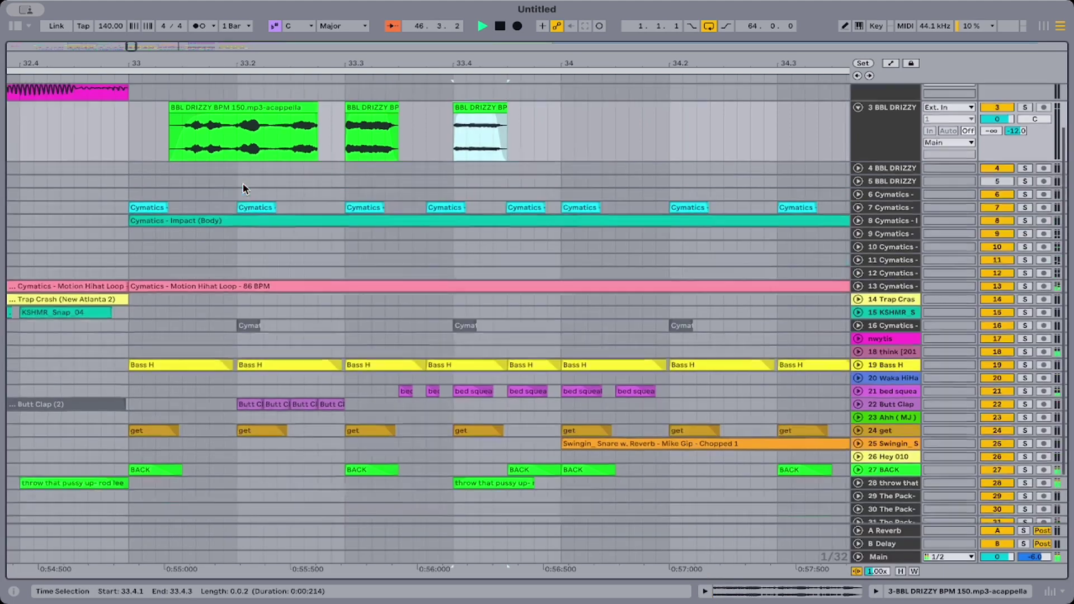
{"action": "left_click", "coordinate": [125, 190]}
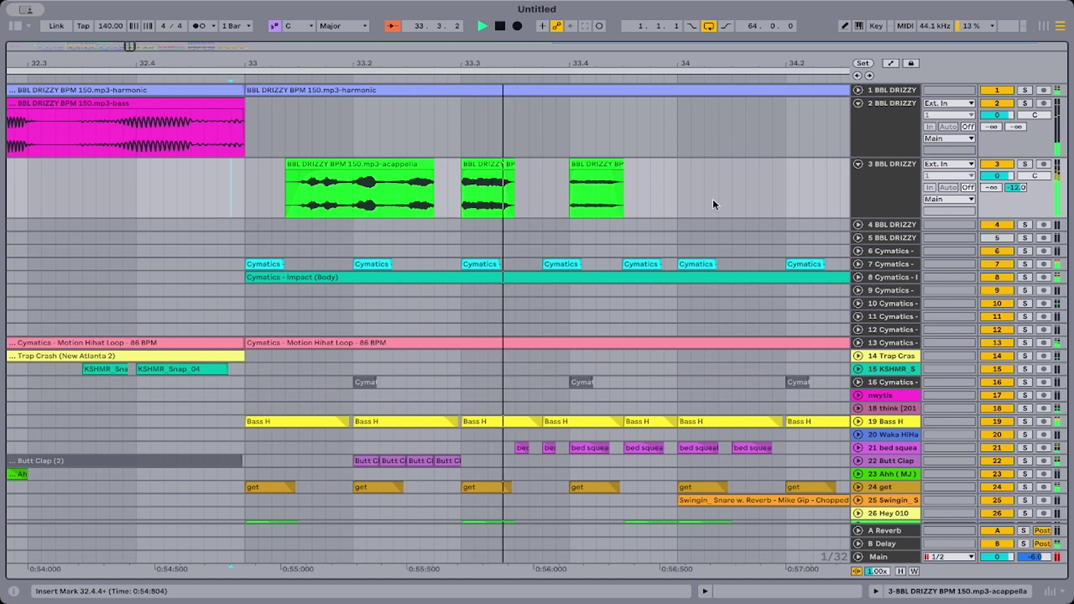
{"action": "left_click", "coordinate": [385, 167]}
{"action": "key", "text": "space"}
{"action": "key", "text": "space"}
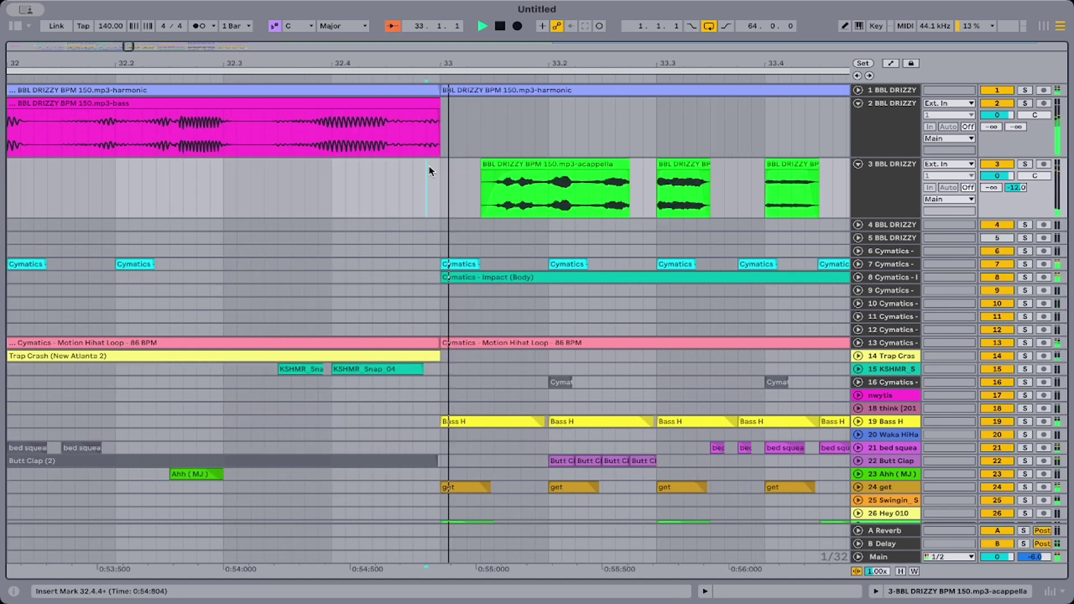
{"action": "left_click_drag", "start_coordinate": [428, 170], "coordinate": [521, 185]}
{"action": "key", "text": "space"}
{"action": "key", "text": "space"}
{"action": "scroll", "coordinate": [666, 172], "scroll_direction": "right", "scroll_amount": 3}
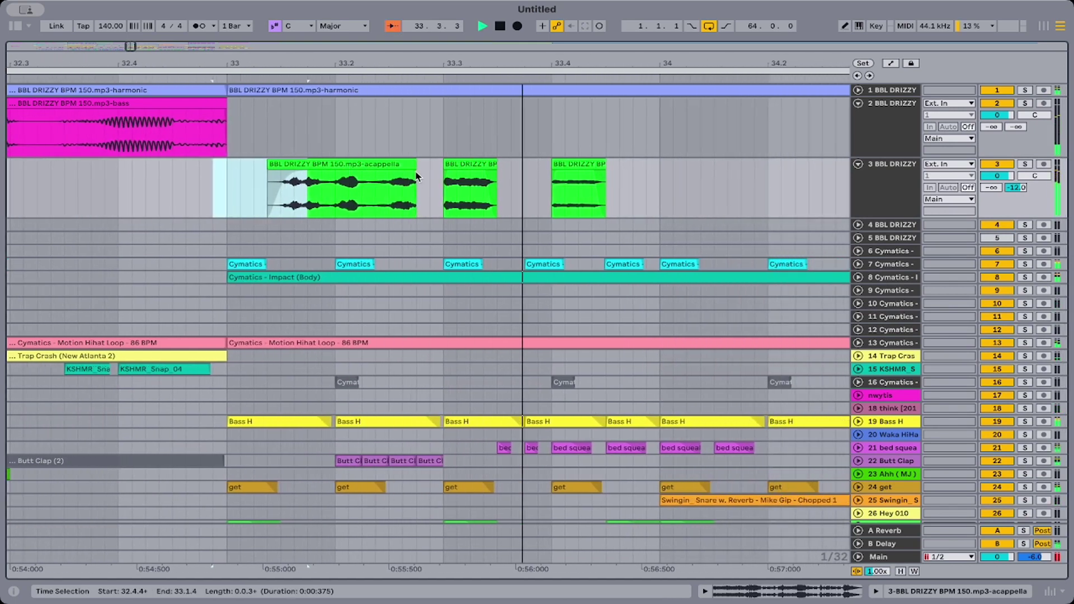
{"action": "left_click_drag", "start_coordinate": [417, 166], "coordinate": [443, 164]}
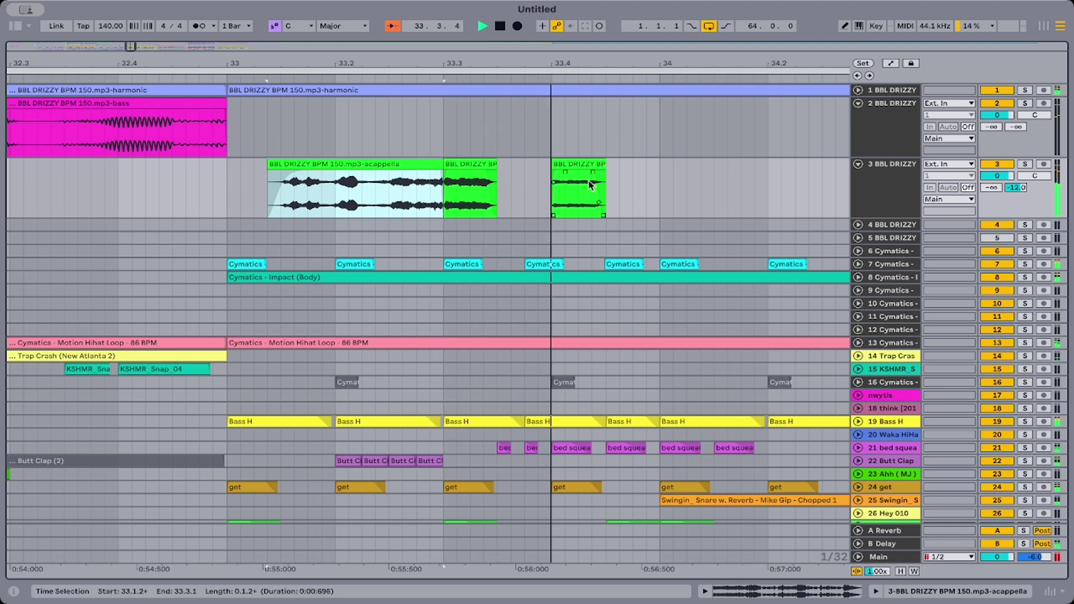
Repeat the two-beat pair of loud and quiet acappella chops from 33.3.1 up to bar 37 on track 3.
{"action": "left_click_drag", "start_coordinate": [654, 194], "coordinate": [441, 197]}
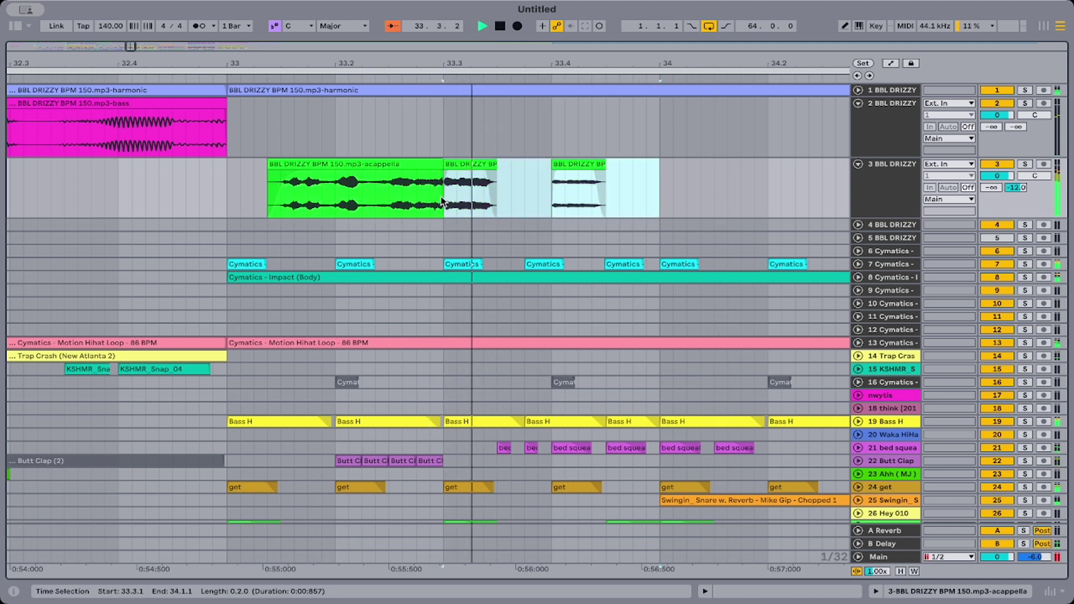
{"action": "key", "text": "ctrl+d"}
{"action": "key", "text": "ctrl+d"}
{"action": "key", "text": "ctrl+d"}
{"action": "key", "text": "ctrl+d"}
{"action": "key", "text": "ctrl+d"}
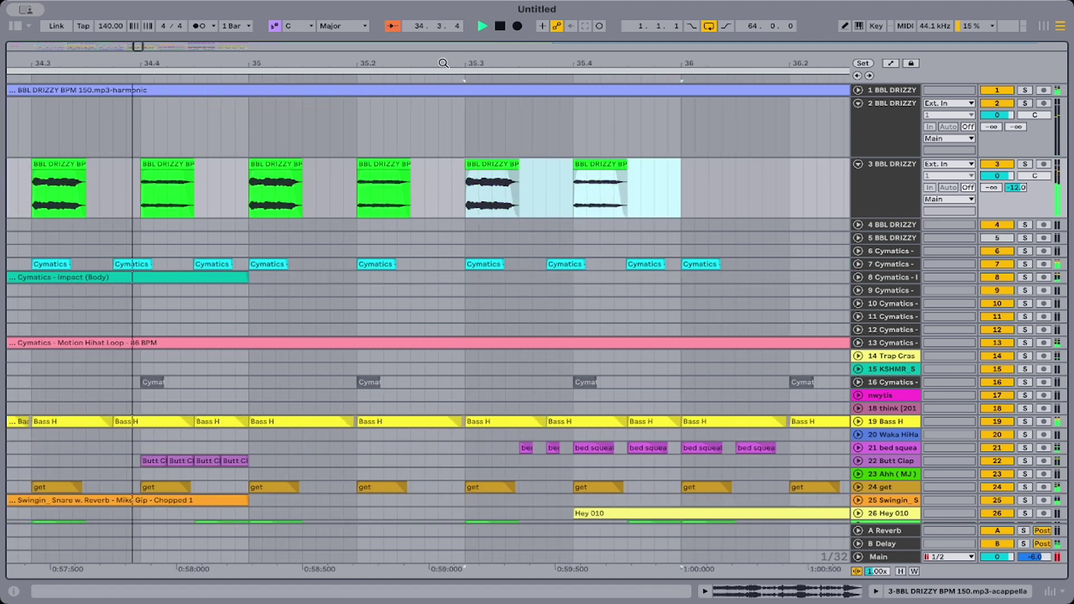
{"action": "scroll", "coordinate": [221, 196], "scroll_direction": "down", "scroll_amount": 4}
{"action": "key", "text": "ctrl+d"}
{"action": "scroll", "coordinate": [223, 195], "scroll_direction": "down", "scroll_amount": 5}
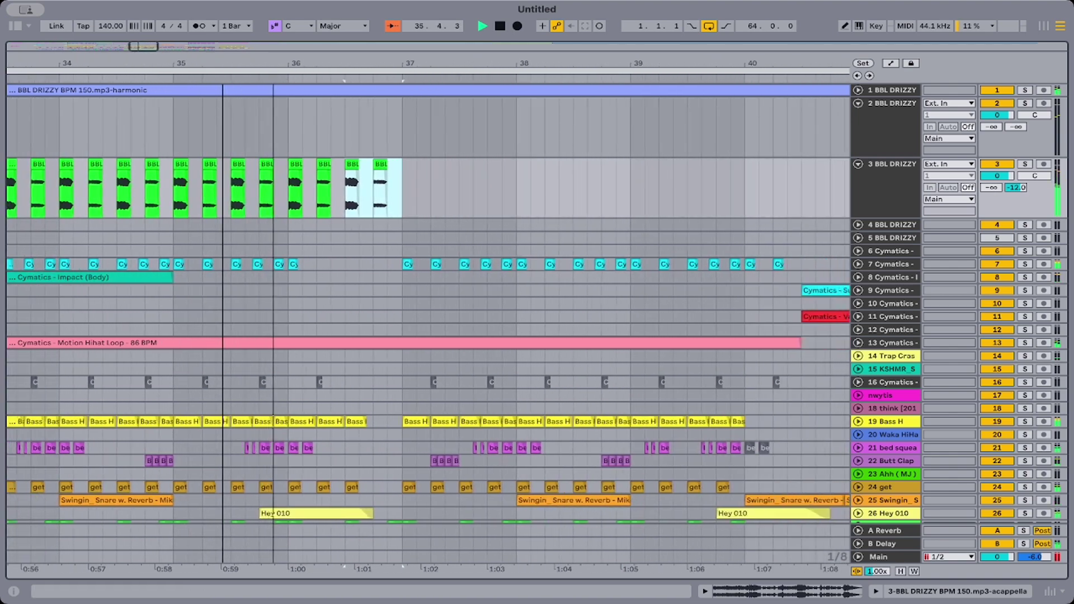
Replay the arrangement from bar 33 and duplicate acappella track 3.
{"action": "scroll", "coordinate": [236, 113], "scroll_direction": "left", "scroll_amount": 4}
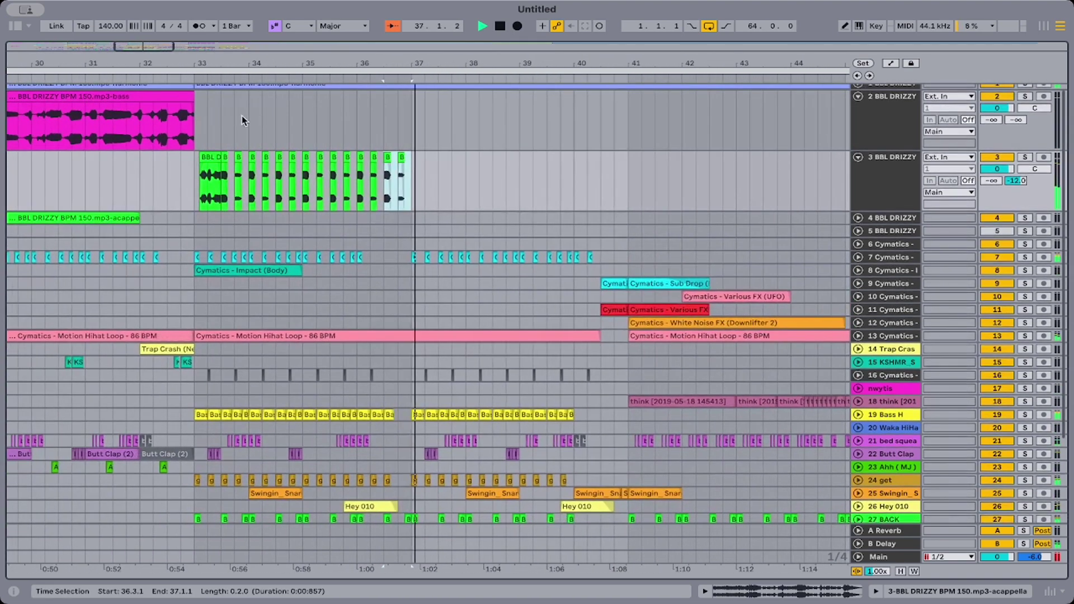
{"action": "left_click", "coordinate": [195, 193]}
{"action": "key", "text": "space"}
{"action": "key", "text": "space"}
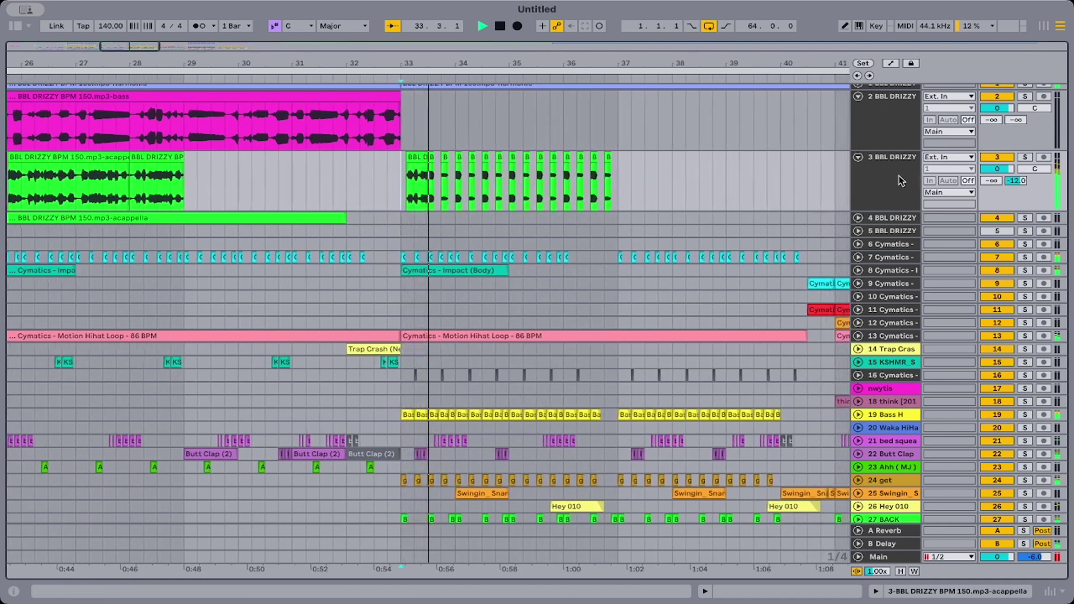
{"action": "left_click", "coordinate": [874, 186]}
{"action": "key", "text": "ctrl+d"}
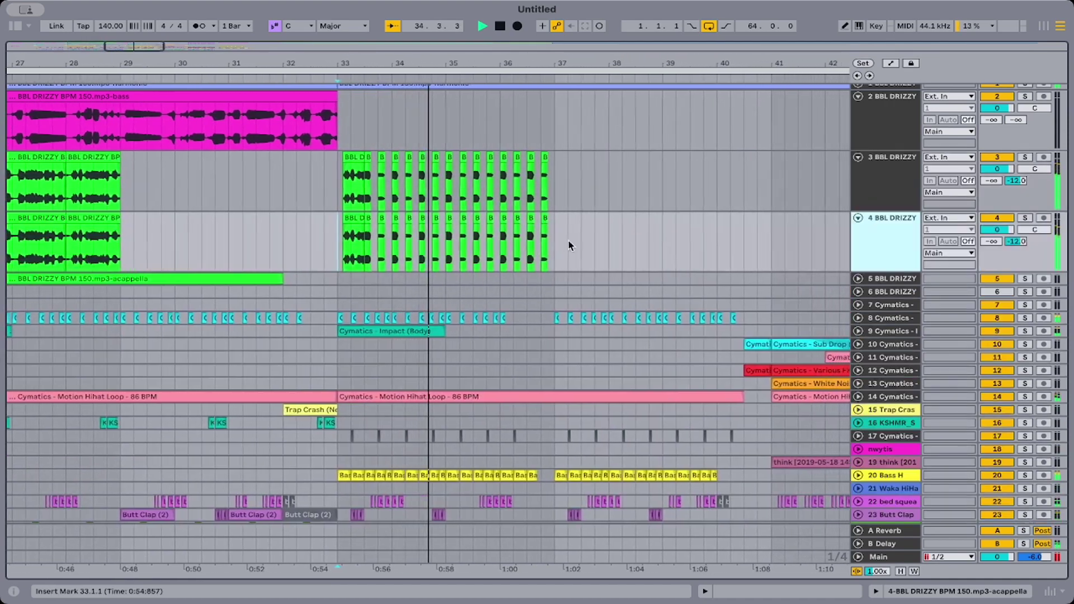
Clear all copied clips before bar 37 on the duplicate acappella track 4 and loop bars 33 to 41.
{"action": "left_click_drag", "start_coordinate": [566, 241], "coordinate": [254, 250]}
{"action": "scroll", "coordinate": [254, 246], "scroll_direction": "left", "scroll_amount": 15}
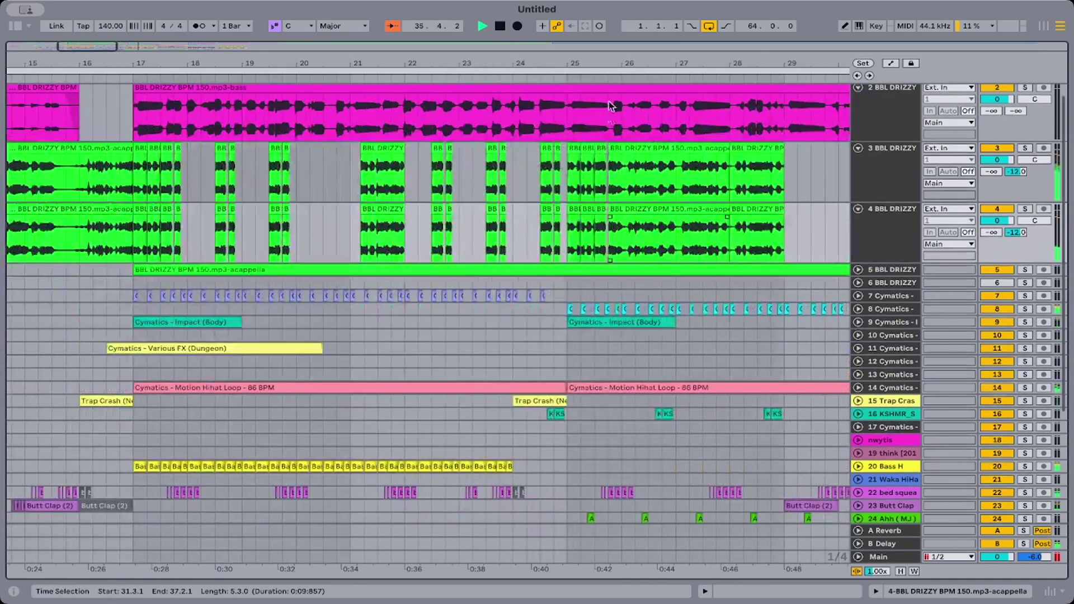
{"action": "left_click_drag", "start_coordinate": [566, 58], "coordinate": [567, 17]}
{"action": "left_click_drag", "start_coordinate": [195, 223], "coordinate": [3, 226]}
{"action": "key", "text": "Delete"}
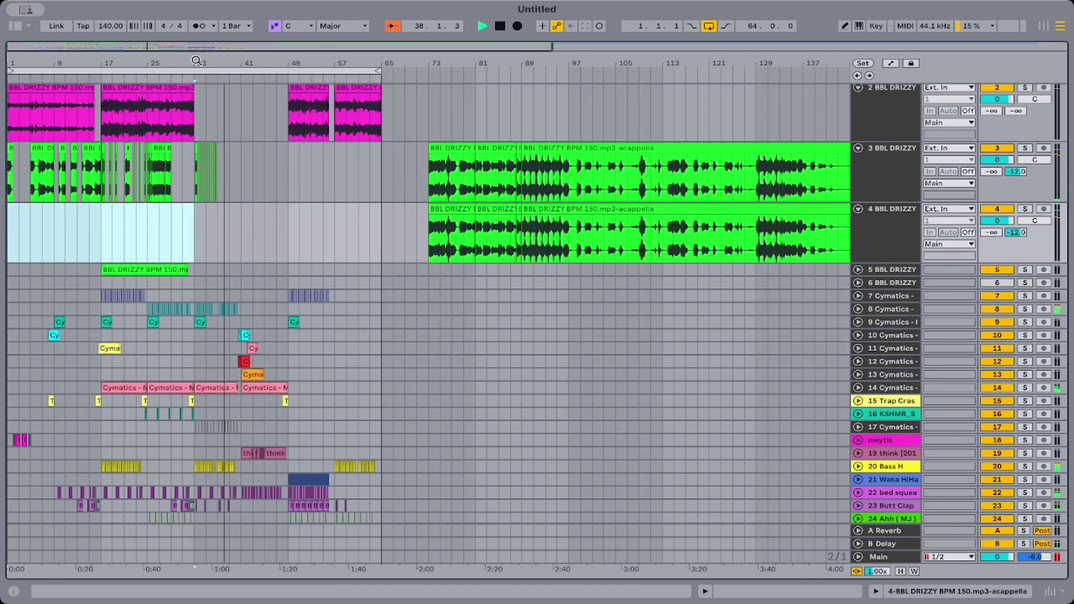
{"action": "left_click_drag", "start_coordinate": [196, 61], "coordinate": [550, 246]}
{"action": "key", "text": "ctrl+l"}
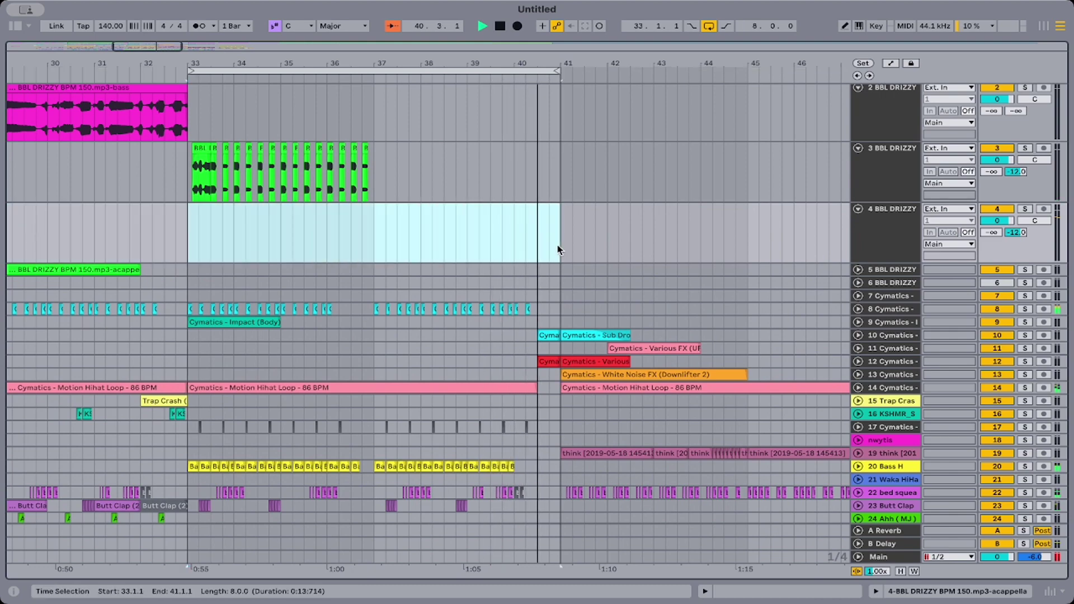
Copy the acappella section from 33.2.1 to 33.3.1 on track 3 to 34.4.1 on track 4 and replay from bar 33.
{"action": "left_click_drag", "start_coordinate": [428, 60], "coordinate": [369, 150]}
{"action": "left_click", "coordinate": [369, 150]}
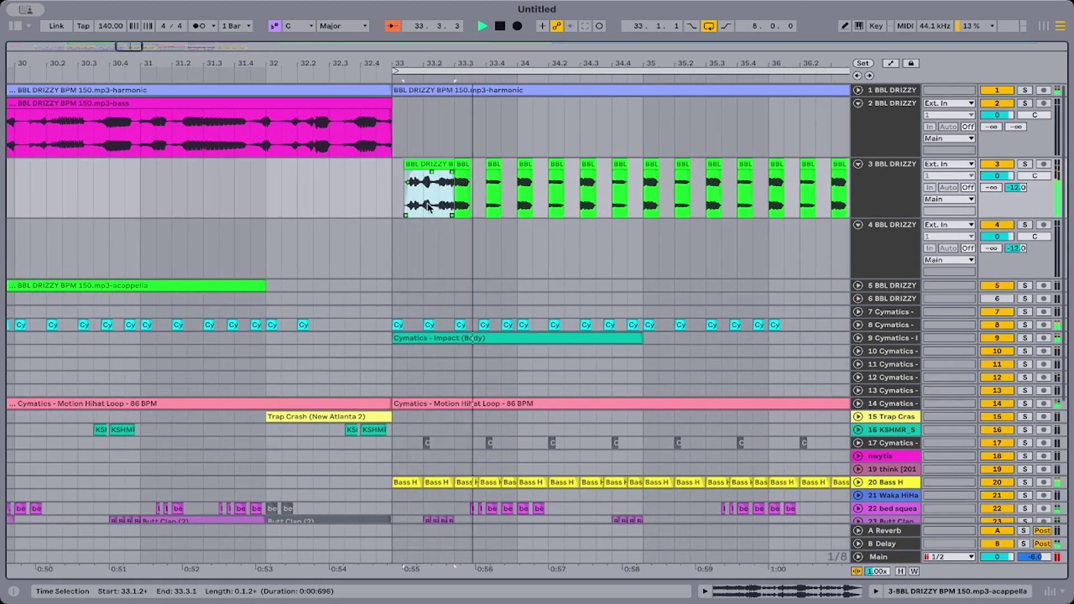
{"action": "left_click_drag", "start_coordinate": [427, 208], "coordinate": [456, 208]}
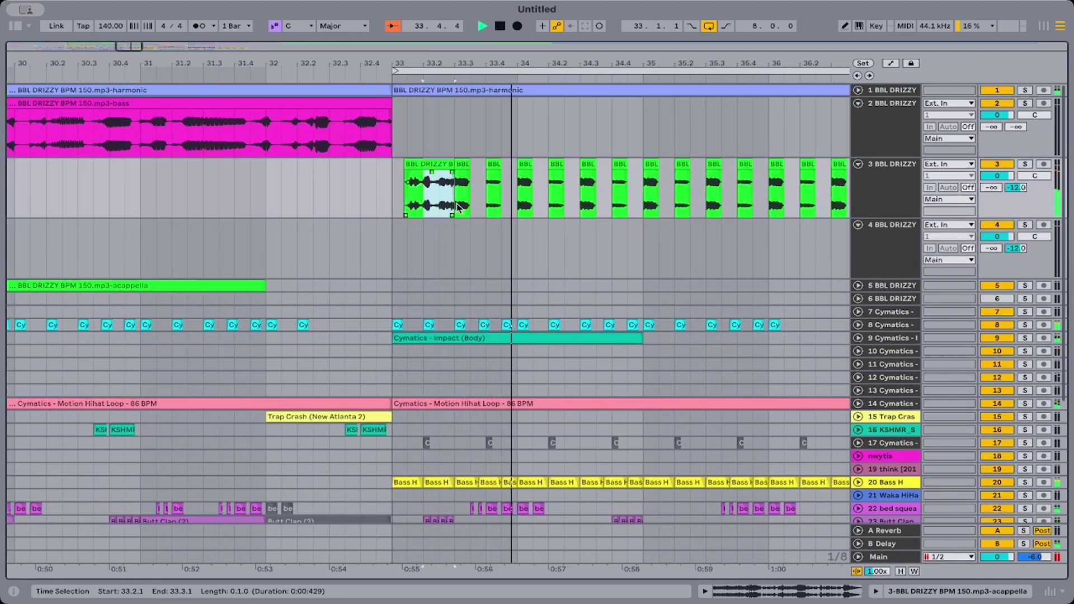
{"action": "key", "text": "ctrl+c"}
{"action": "left_click", "coordinate": [624, 259]}
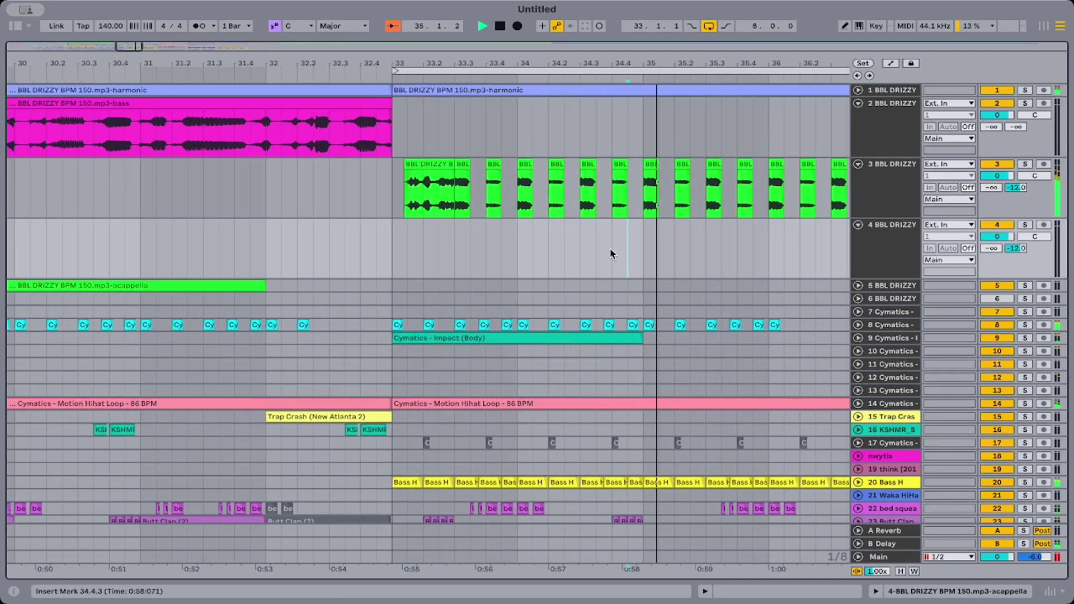
{"action": "key", "text": "ctrl+v"}
{"action": "left_click", "coordinate": [384, 253]}
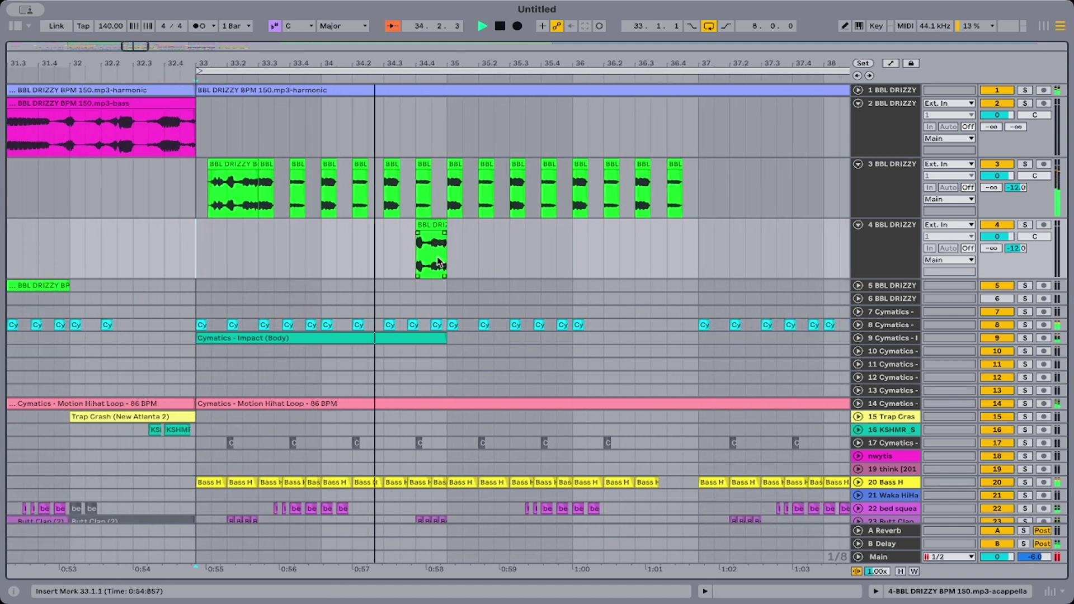
Paste the one-beat acappella chop again on track 4, place it at 35.4.1 and replay from bar 33.
{"action": "left_click", "coordinate": [532, 251]}
{"action": "key", "text": "ctrl+v"}
{"action": "left_click_drag", "start_coordinate": [540, 225], "coordinate": [556, 224]}
{"action": "left_click", "coordinate": [199, 251]}
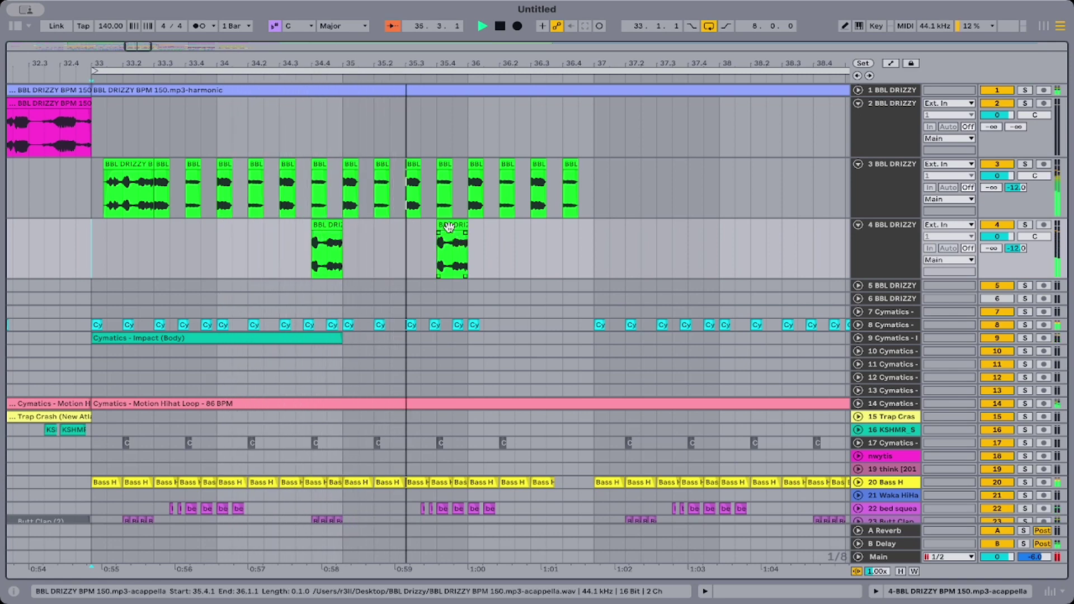
Duplicate the acappella chop at 35.4.1 on track 4 three times in a row.
{"action": "left_click", "coordinate": [449, 226]}
{"action": "key", "text": "super+d"}
{"action": "key", "text": "super+d"}
{"action": "key", "text": "super+d"}
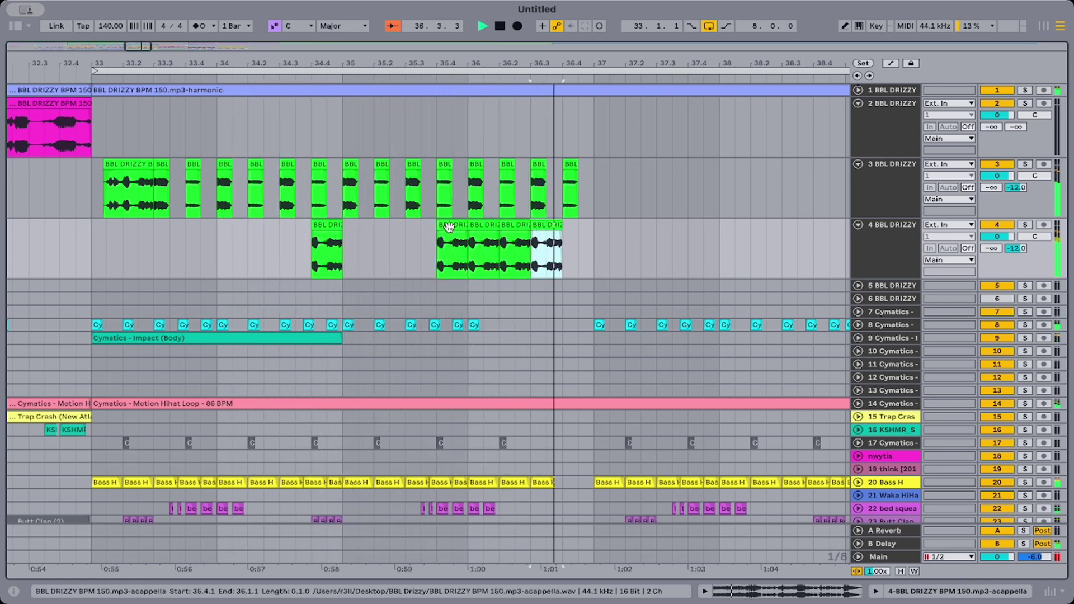
Delete the track 4 chops at 36.1.1 and from 36.3.1 onward, keeping the one at 36.2.1.
{"action": "left_click", "coordinate": [548, 231]}
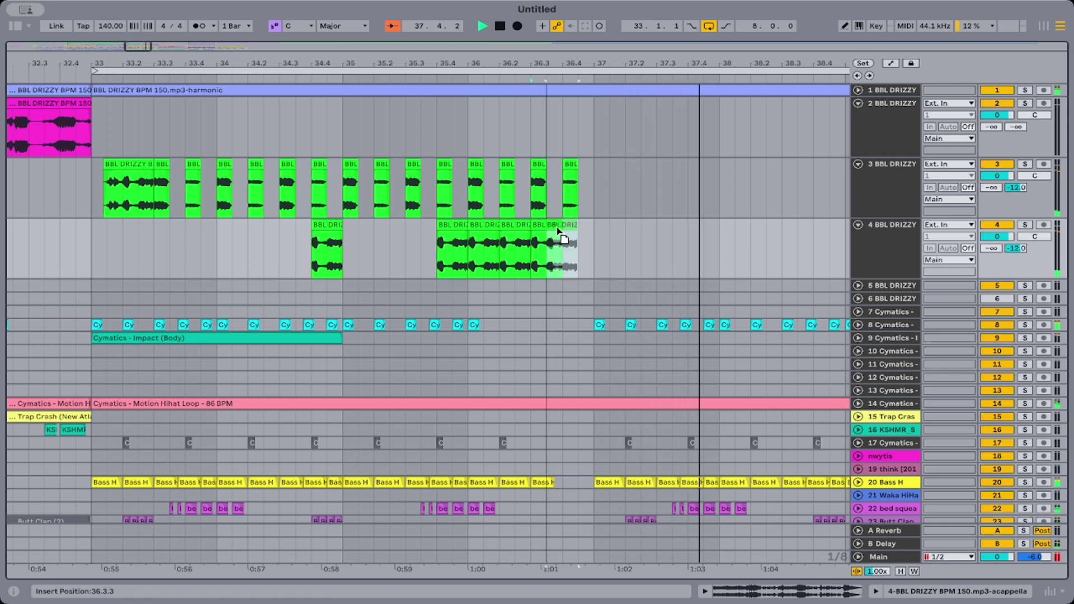
{"action": "key", "text": "super+d"}
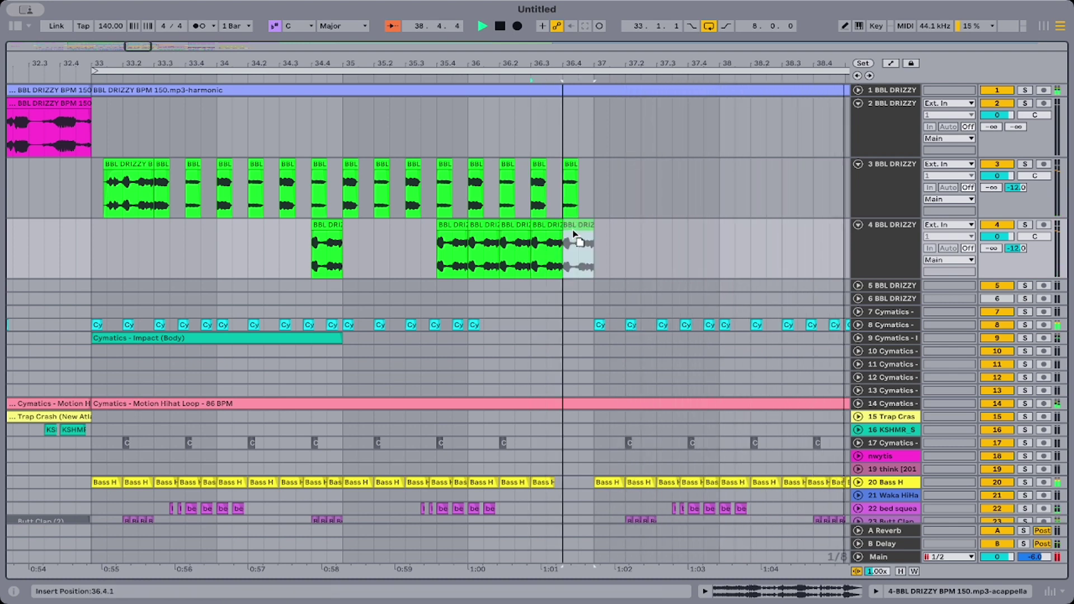
{"action": "left_click_drag", "start_coordinate": [573, 229], "coordinate": [573, 229]}
{"action": "key", "text": "Delete"}
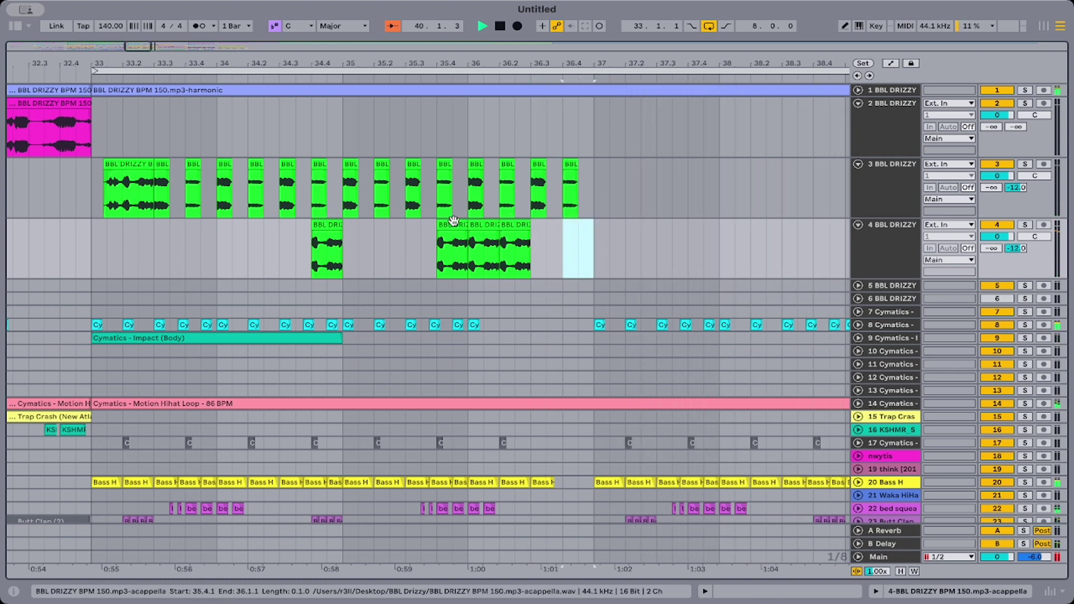
{"action": "left_click", "coordinate": [482, 227]}
{"action": "key", "text": "Delete"}
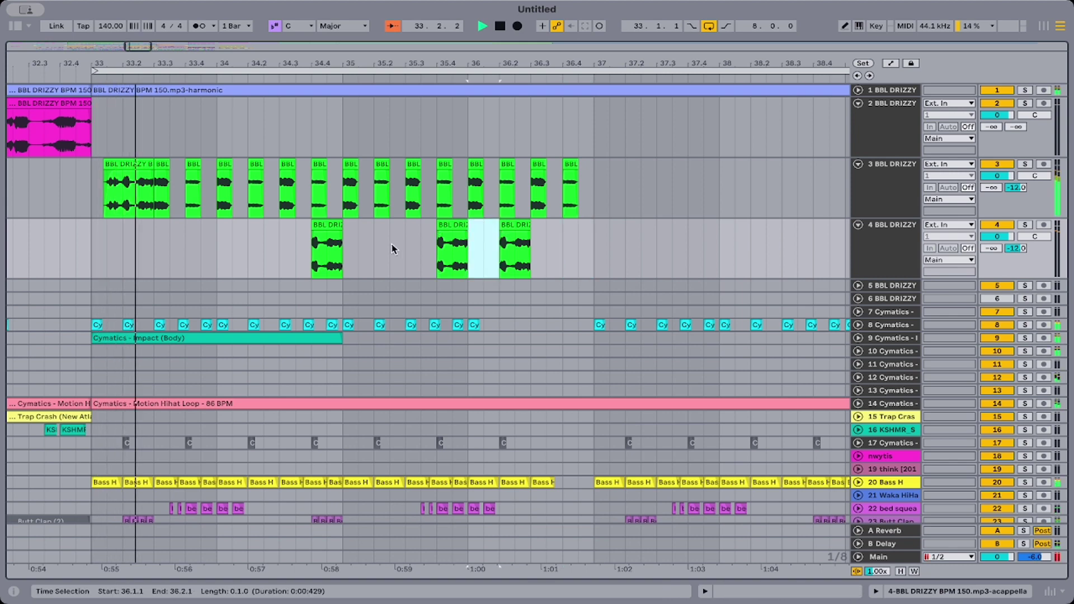
Extend the acappella chop at 36.2.1 on track 4 so it spans from 36.1.1 to 41.1.1.
{"action": "left_click_drag", "start_coordinate": [498, 222], "coordinate": [641, 225]}
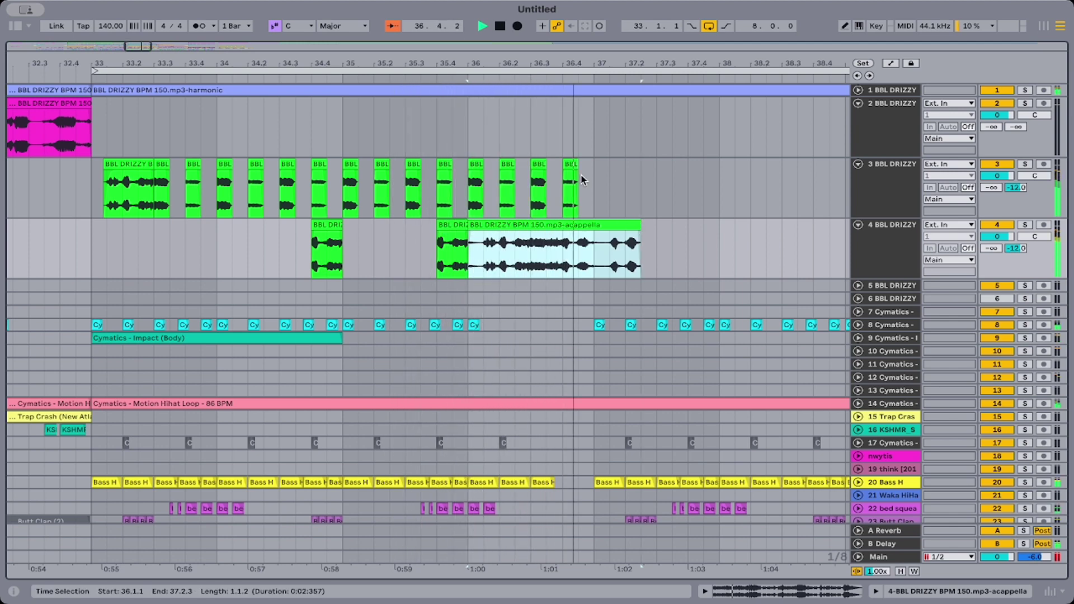
{"action": "left_click_drag", "start_coordinate": [638, 225], "coordinate": [842, 224]}
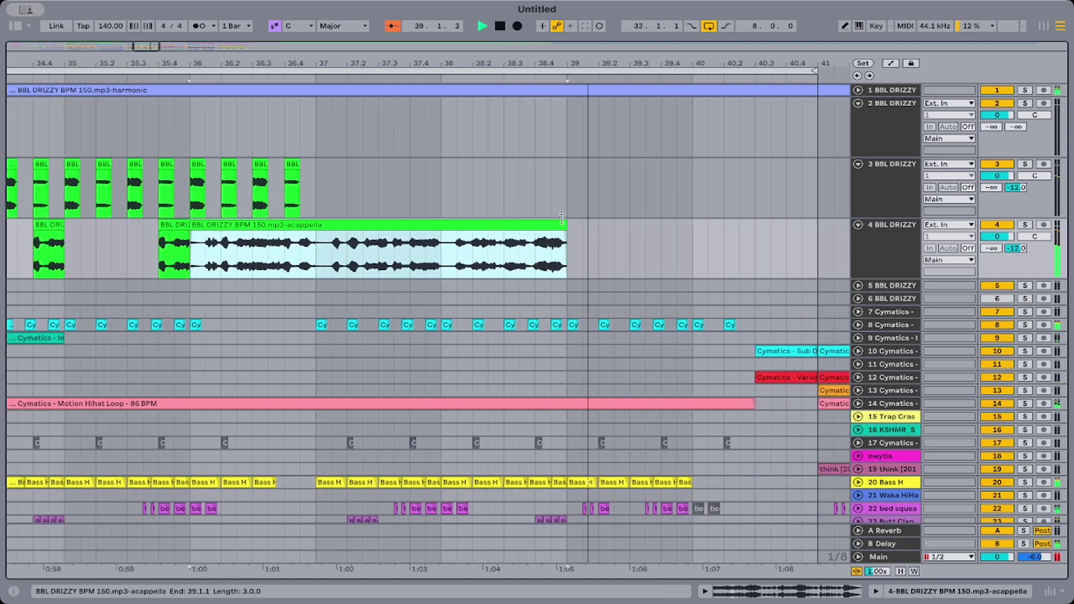
{"action": "left_click_drag", "start_coordinate": [560, 224], "coordinate": [818, 227]}
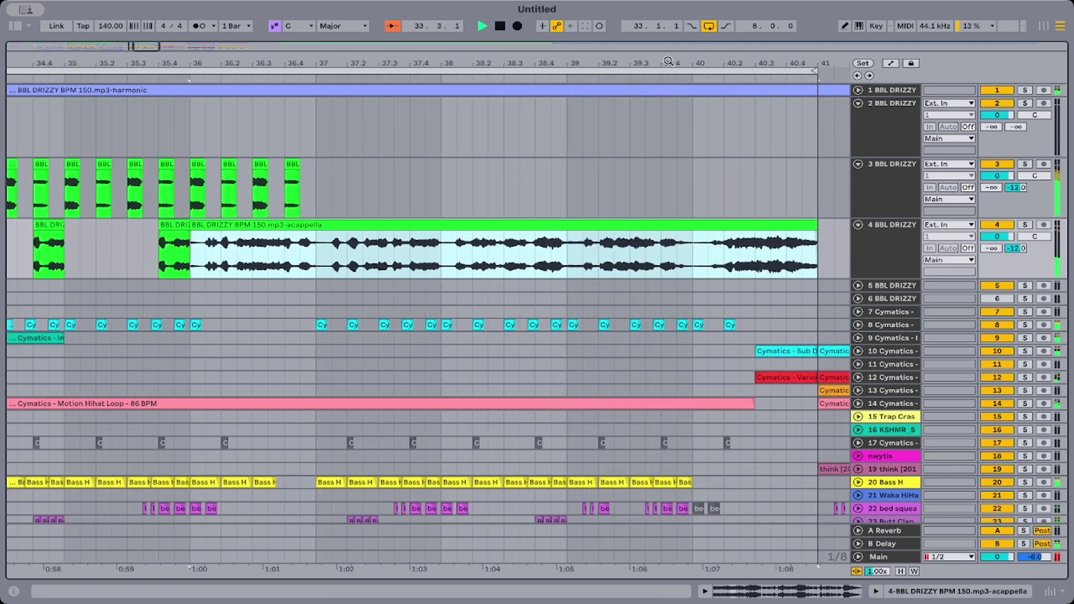
Delete the Bass H clips from 36.2.1 to 36.4.1 and the track 8 kick clips from 40.1.1 to 40.4.1.
{"action": "mouse_move", "coordinate": [665, 63]}
{"action": "left_mouse_down"}
{"action": "mouse_move", "coordinate": [666, 28]}
{"action": "mouse_move", "coordinate": [666, 45]}
{"action": "left_mouse_up"}
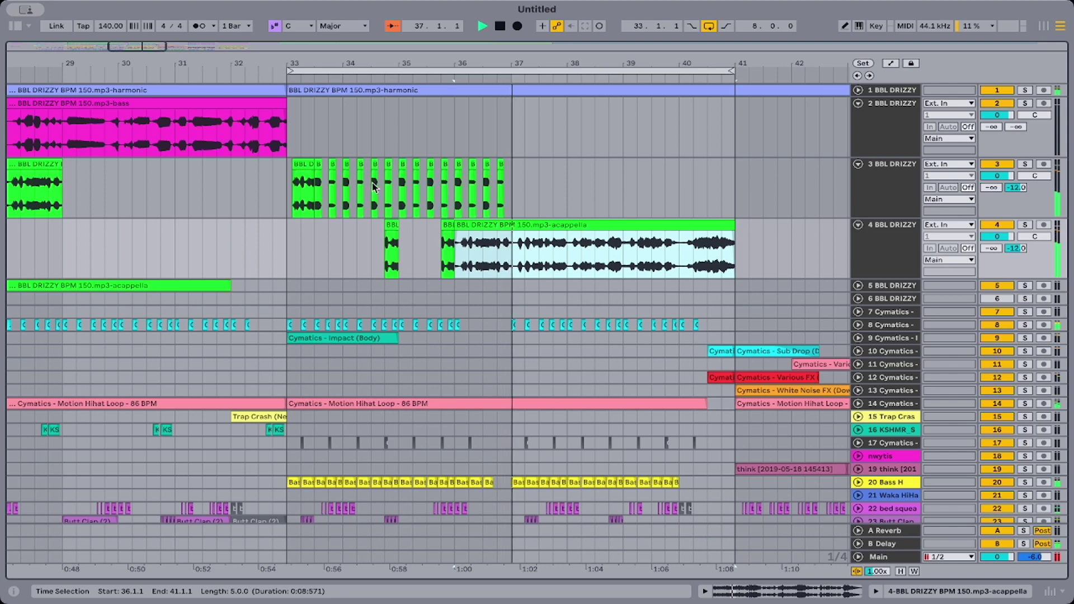
{"action": "scroll", "coordinate": [415, 282], "scroll_direction": "down", "scroll_amount": 4}
{"action": "left_click", "coordinate": [484, 388]}
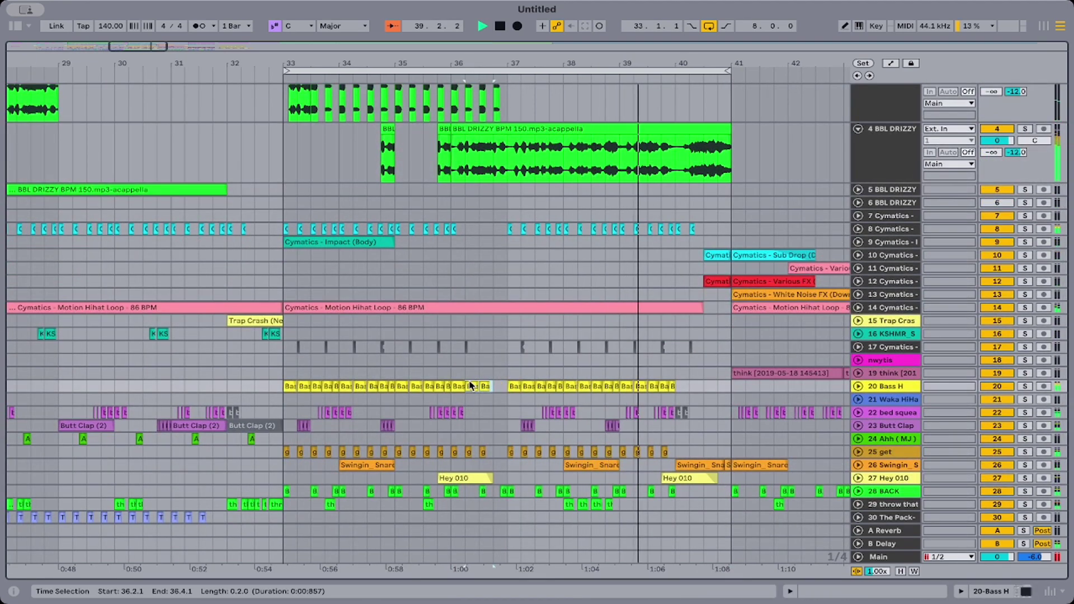
{"action": "key", "text": "Delete"}
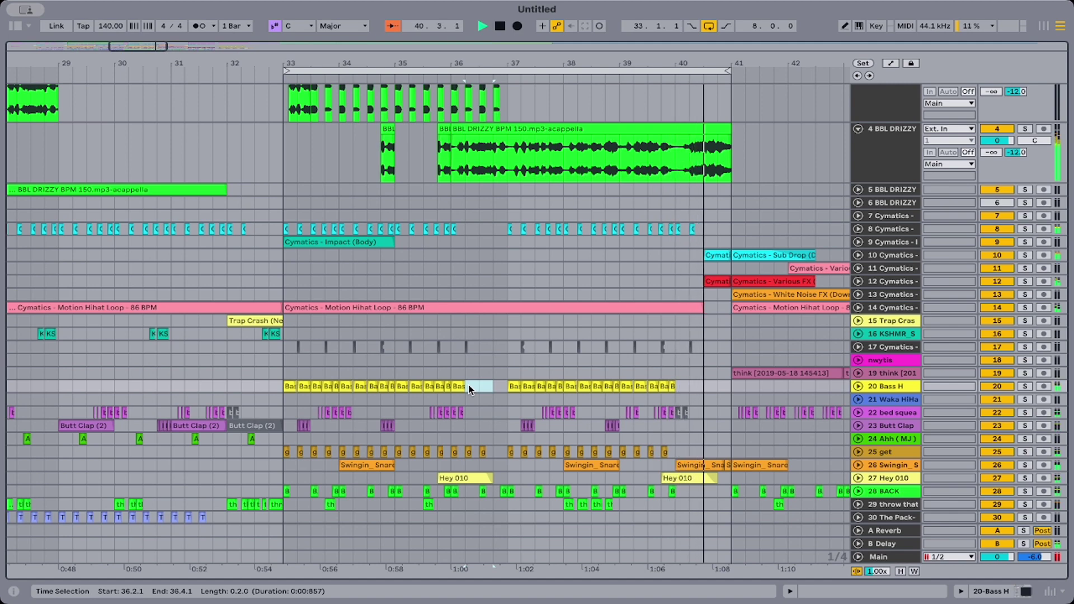
{"action": "left_click_drag", "start_coordinate": [718, 229], "coordinate": [674, 232]}
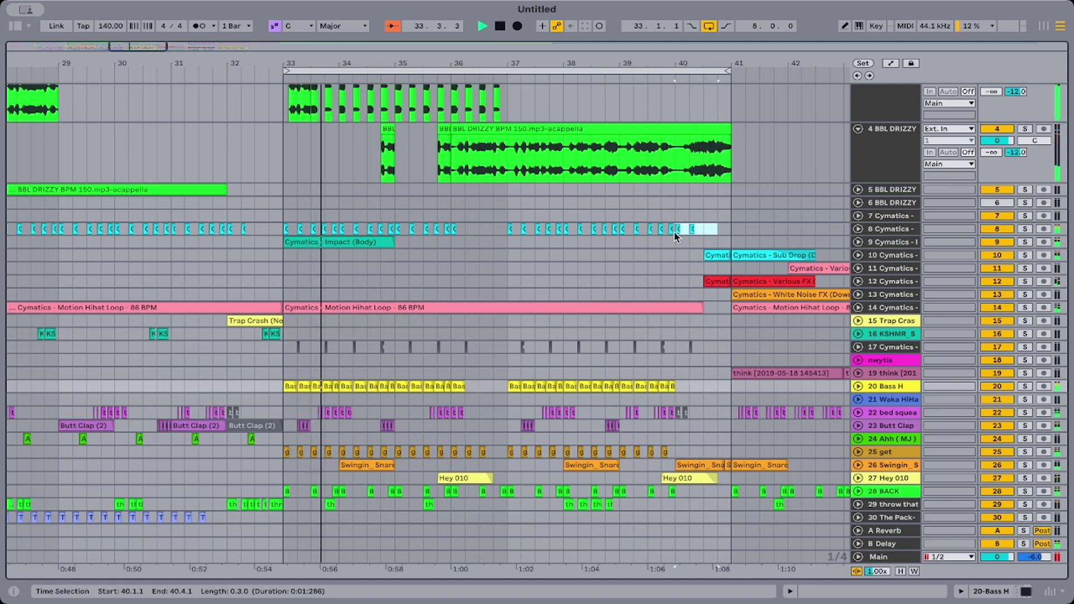
{"action": "scroll", "coordinate": [676, 226], "scroll_direction": "down", "scroll_amount": 3}
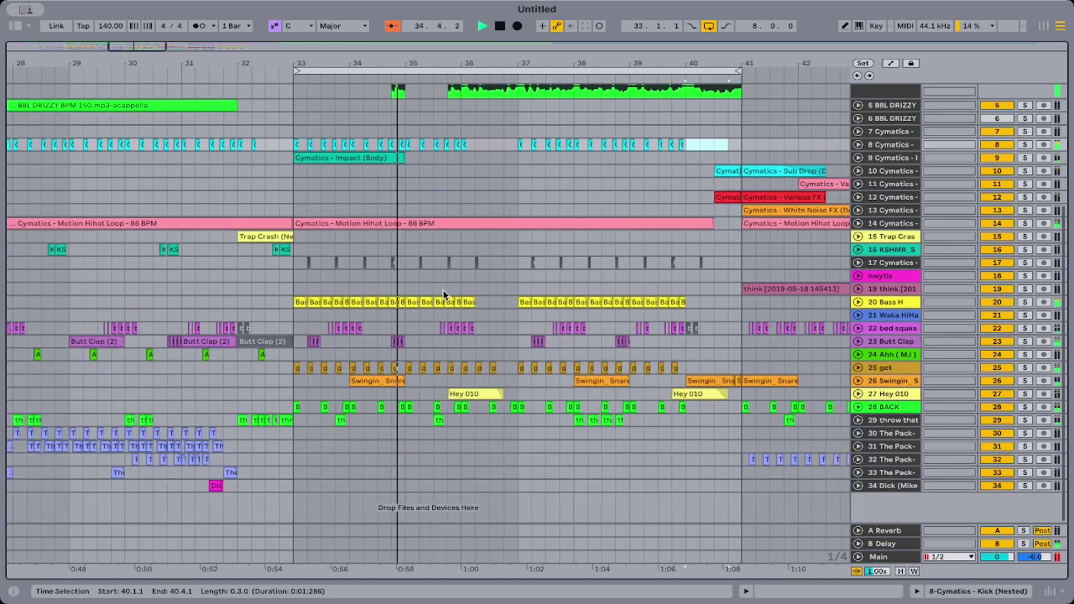
Locate the earlier "throw that" vocal clips on track 29 and play them from 24.1.1.
{"action": "scroll", "coordinate": [486, 319], "scroll_direction": "left", "scroll_amount": 1}
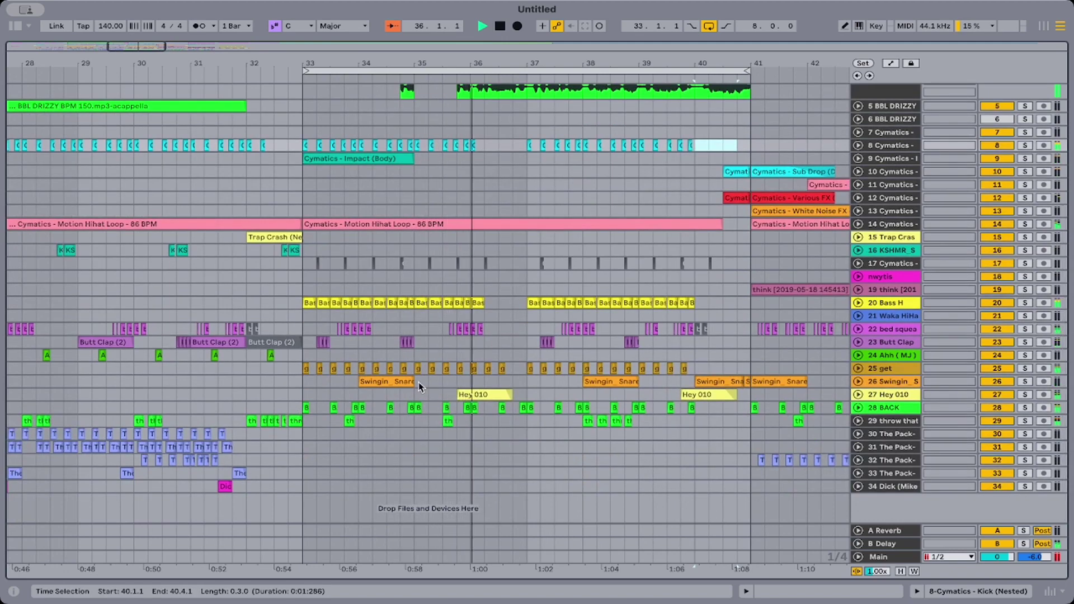
{"action": "scroll", "coordinate": [340, 381], "scroll_direction": "left", "scroll_amount": 2}
{"action": "scroll", "coordinate": [319, 423], "scroll_direction": "left", "scroll_amount": 5}
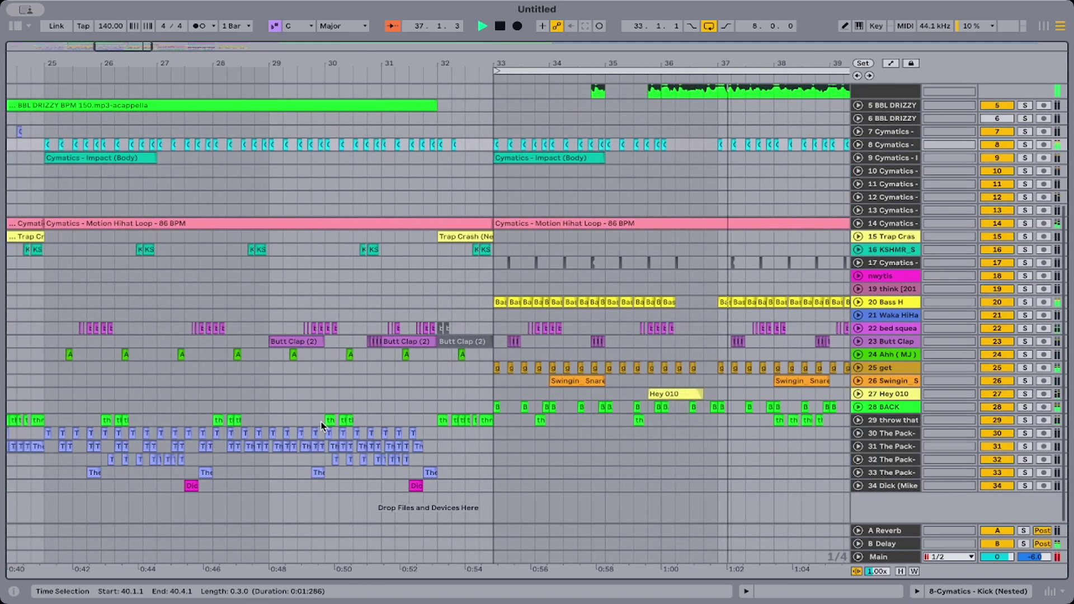
{"action": "scroll", "coordinate": [310, 418], "scroll_direction": "left", "scroll_amount": 3}
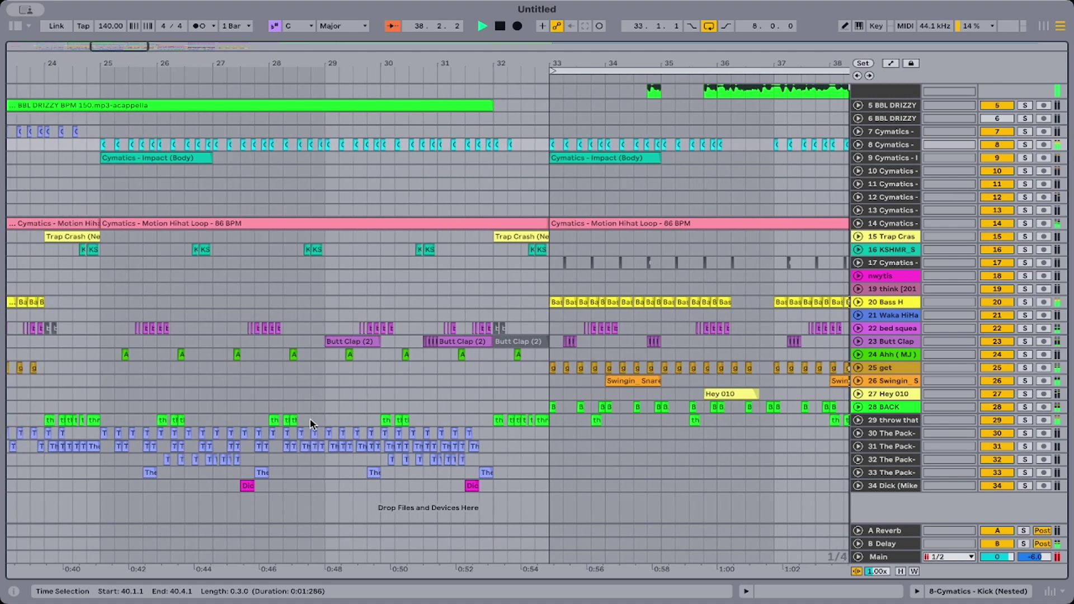
{"action": "left_click", "coordinate": [72, 418]}
{"action": "key", "text": "space"}
{"action": "key", "text": "space"}
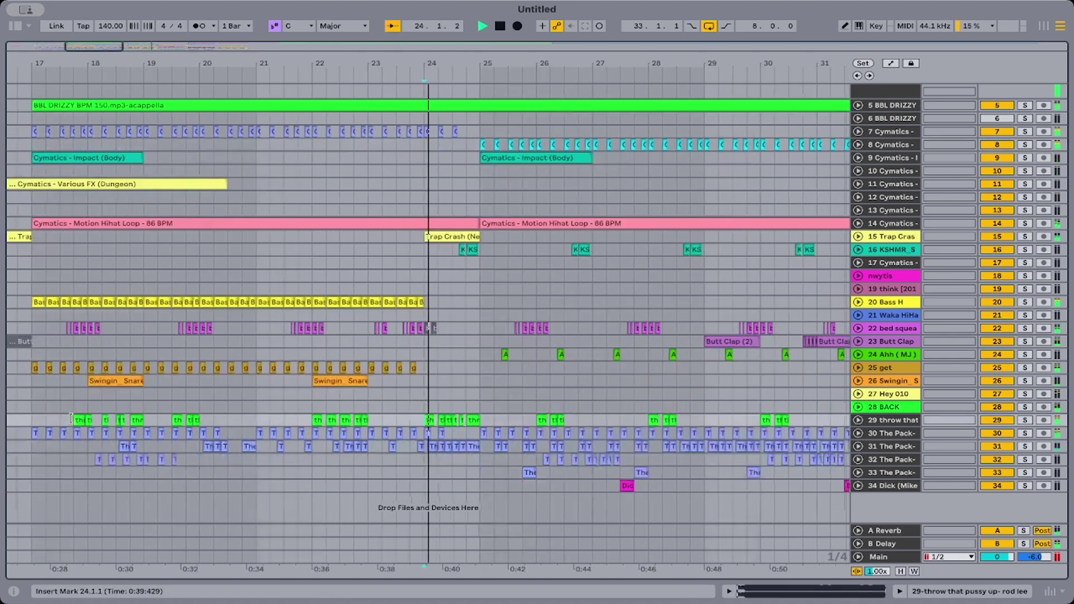
Copy the "throw that" vocal pattern of bars 17 to 25 on track 29 and paste it at 33.1.1.
{"action": "scroll", "coordinate": [72, 418], "scroll_direction": "left", "scroll_amount": 2}
{"action": "scroll", "coordinate": [72, 419], "scroll_direction": "left", "scroll_amount": 6}
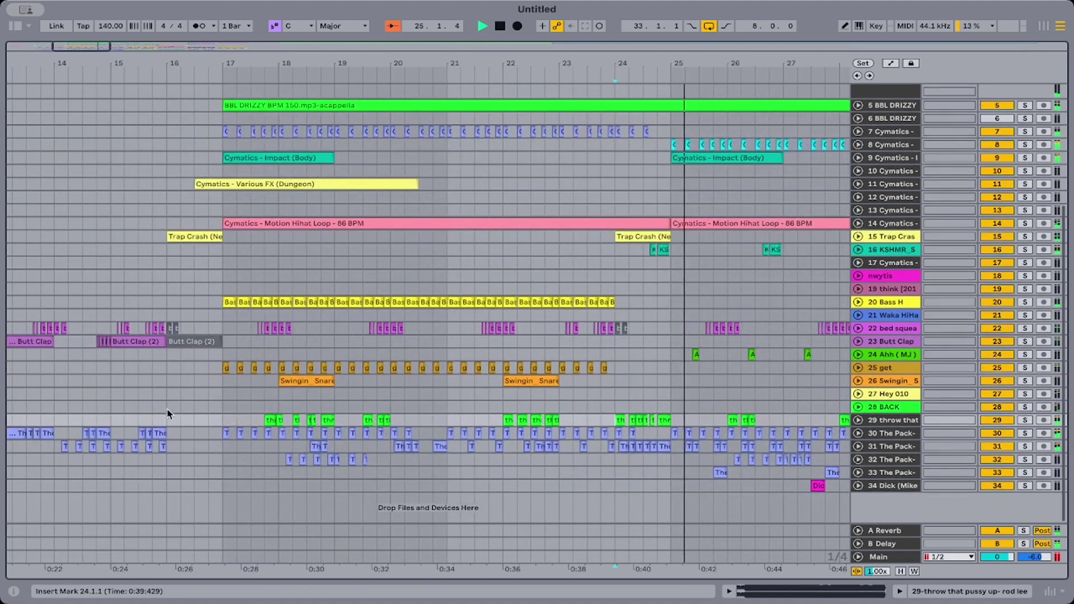
{"action": "left_click_drag", "start_coordinate": [227, 418], "coordinate": [727, 418]}
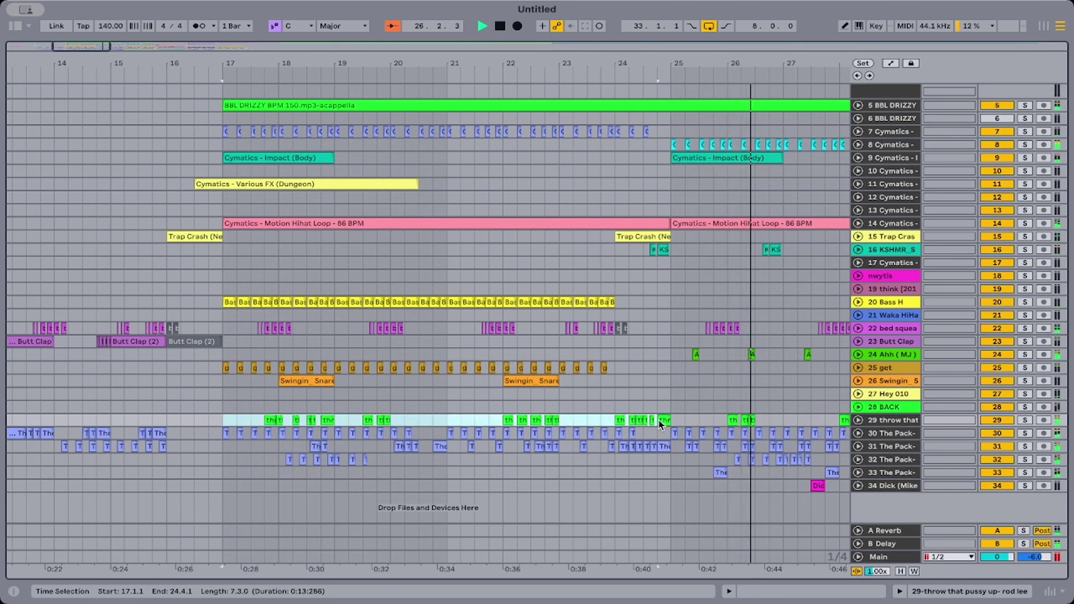
{"action": "key", "text": "space"}
{"action": "scroll", "coordinate": [674, 423], "scroll_direction": "right", "scroll_amount": 15}
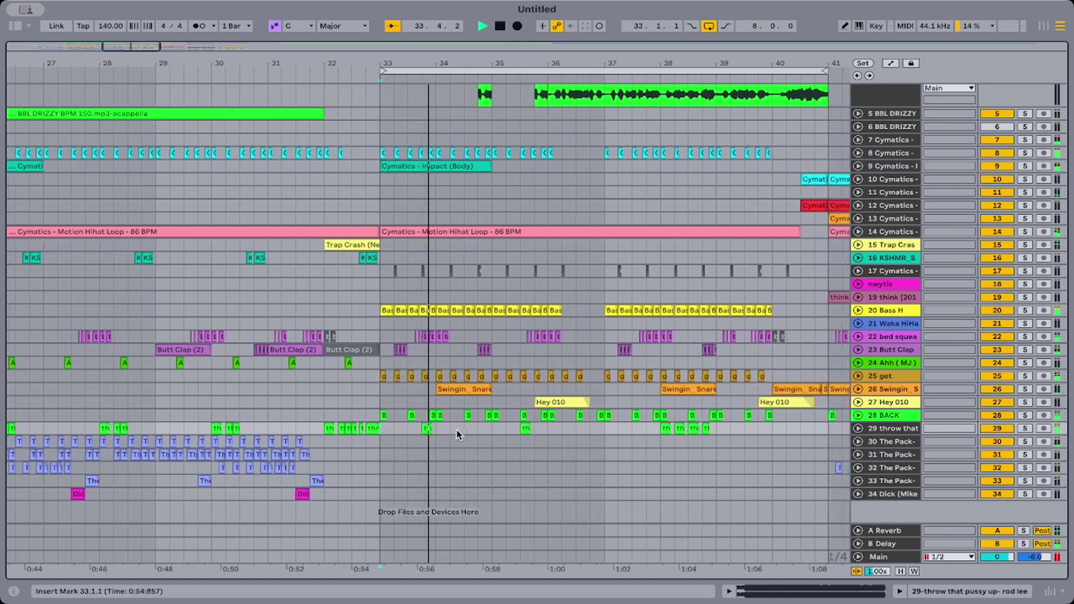
{"action": "key", "text": "ctrl+v"}
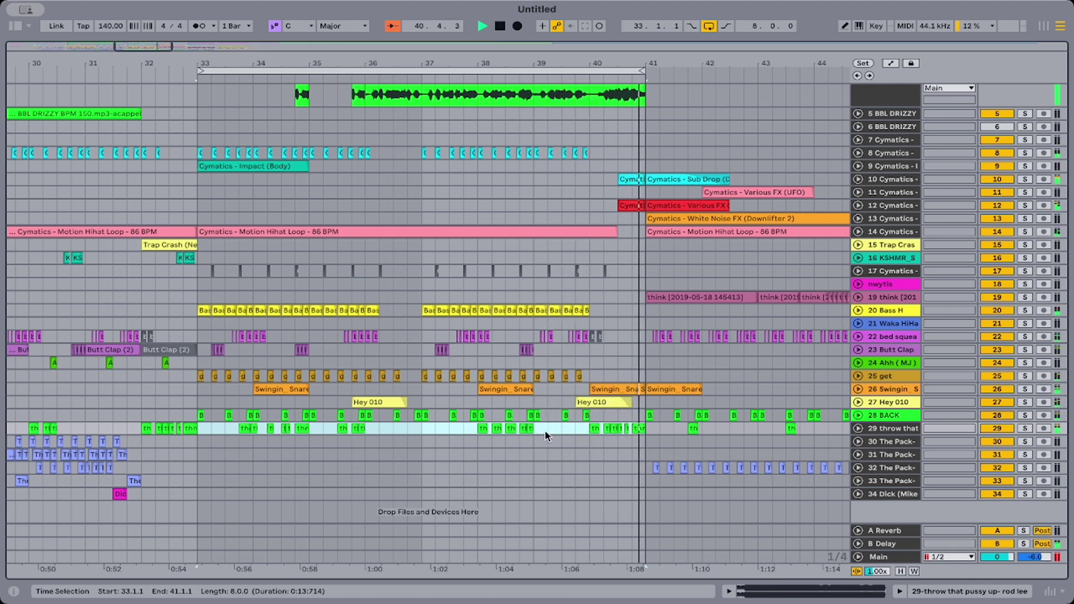
Replay the pasted "throw that" vocal clips on track 29 from just after 34.1.2.
{"action": "left_click", "coordinate": [392, 428]}
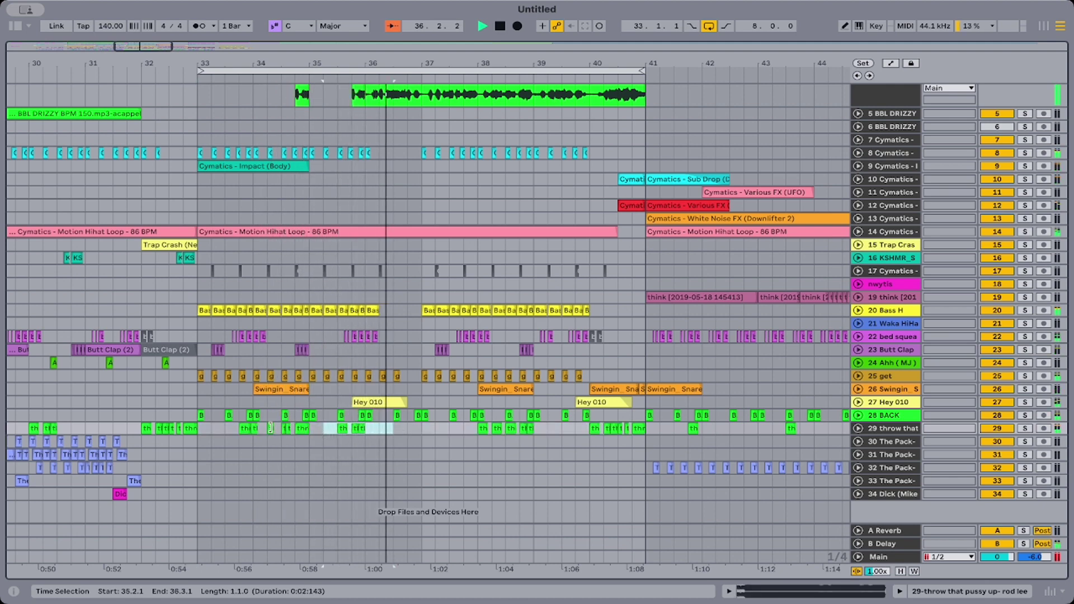
{"action": "left_click", "coordinate": [257, 431]}
{"action": "key", "text": "space"}
{"action": "key", "text": "space"}
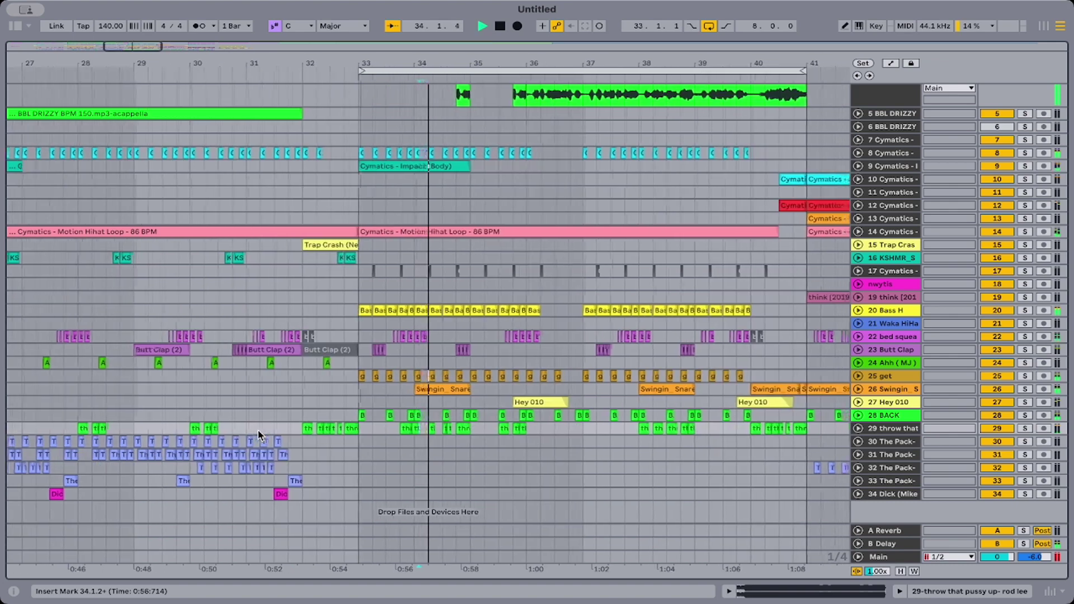
{"action": "scroll", "coordinate": [362, 441], "scroll_direction": "up", "scroll_amount": 1}
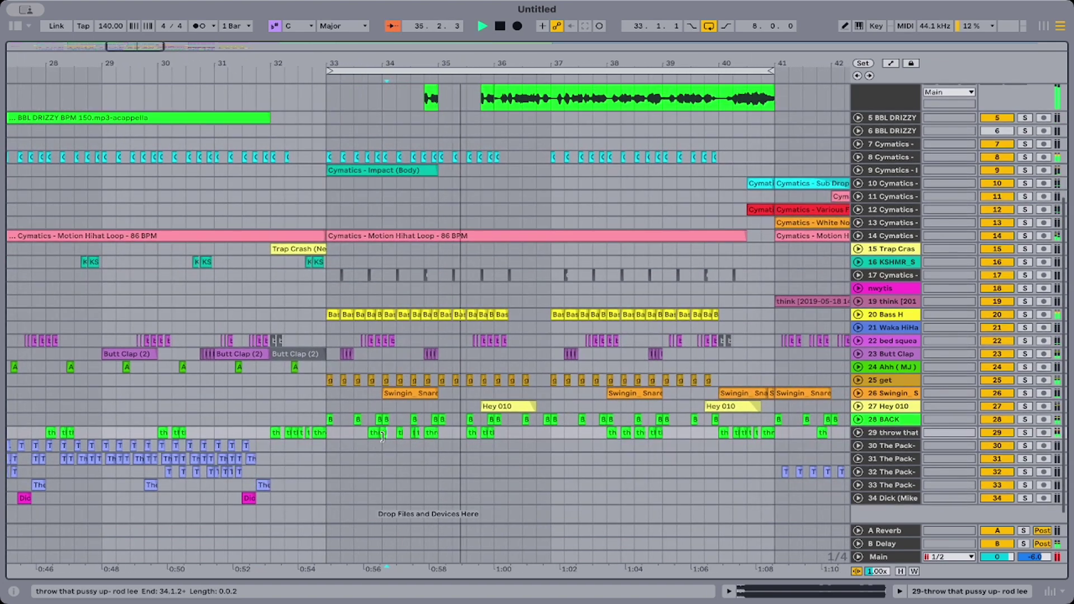
Try additional "throw that" vocal clips at bar 36 on track 29, replay that part, and undo the addition.
{"action": "left_click", "coordinate": [383, 434]}
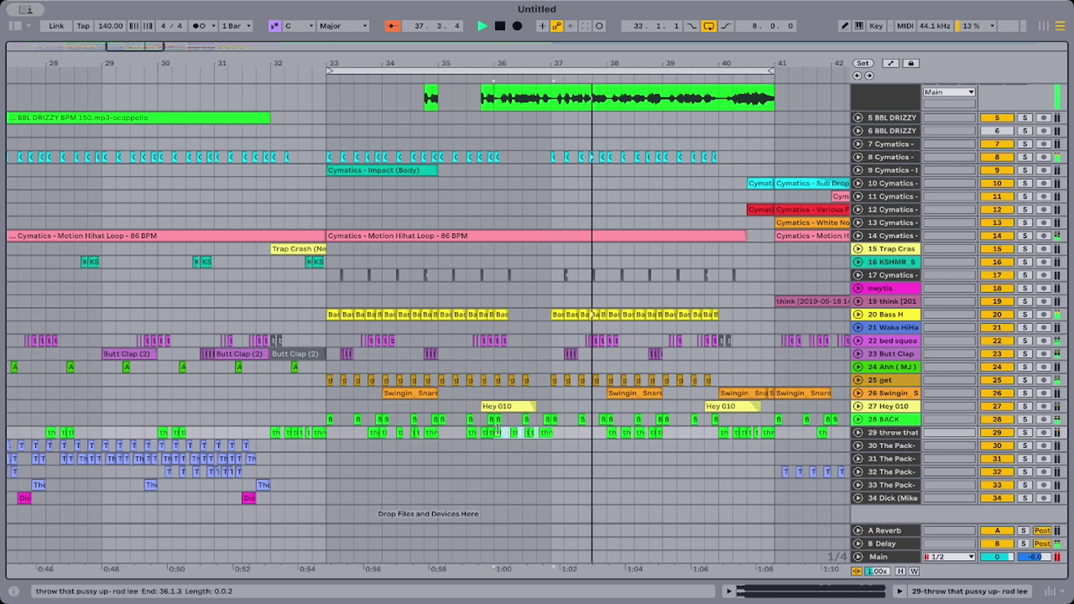
{"action": "left_click", "coordinate": [499, 432]}
{"action": "key", "text": "space"}
{"action": "key", "text": "space"}
{"action": "scroll", "coordinate": [498, 432], "scroll_direction": "up", "scroll_amount": 1}
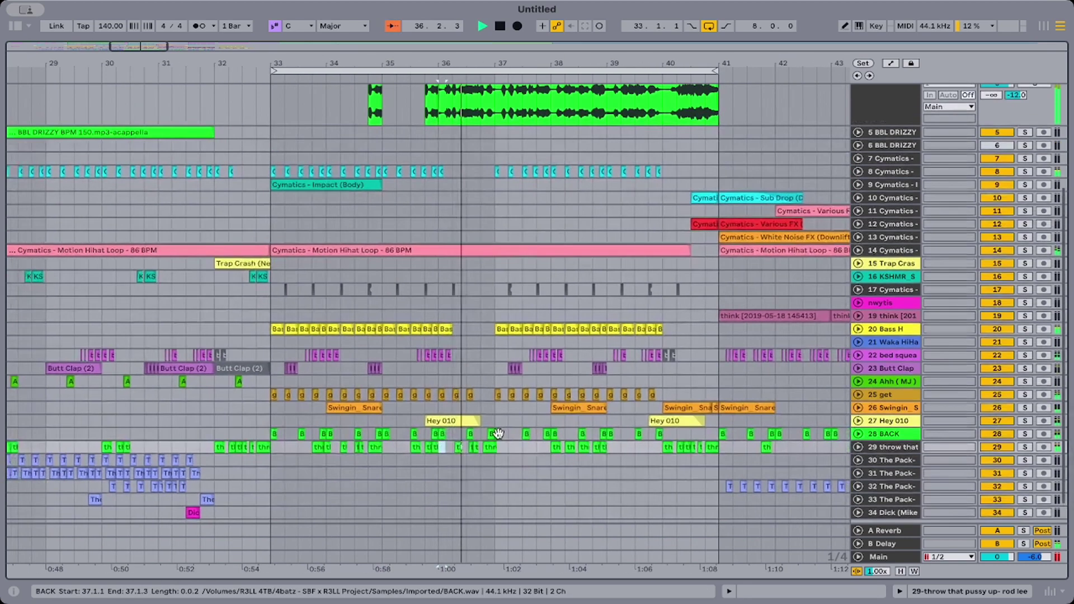
{"action": "key", "text": "super+z"}
{"action": "key", "text": "super+z"}
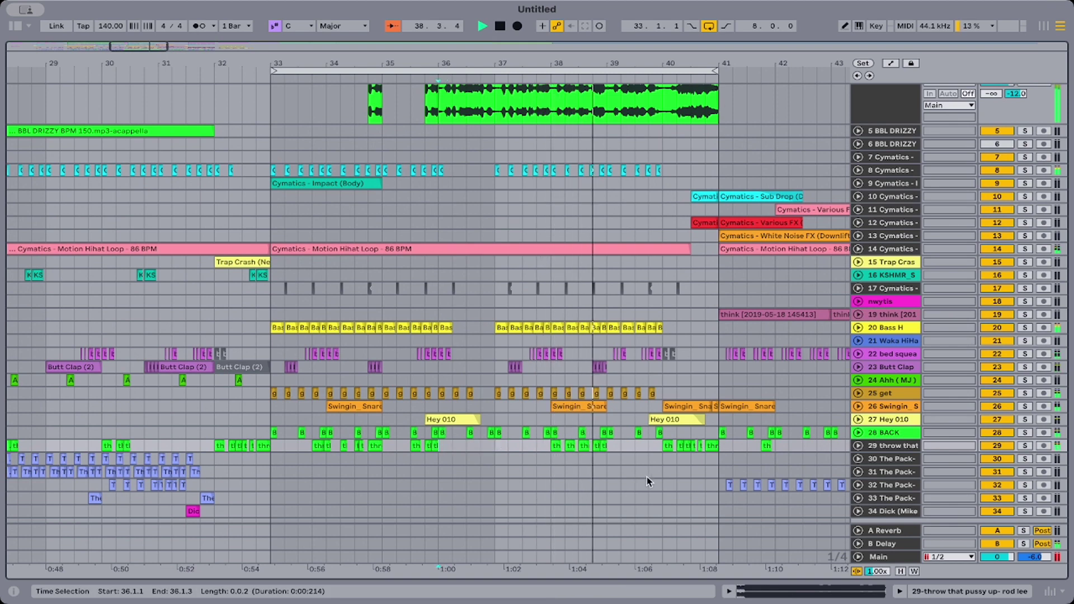
Expand track 29 and set its B-Delay send to -14.7 dB and its volume to -0.8 dB.
{"action": "left_click", "coordinate": [858, 446]}
{"action": "mouse_move", "coordinate": [1008, 461]}
{"action": "left_mouse_down"}
{"action": "mouse_move", "coordinate": [1009, 450]}
{"action": "mouse_move", "coordinate": [1017, 461]}
{"action": "left_mouse_up"}
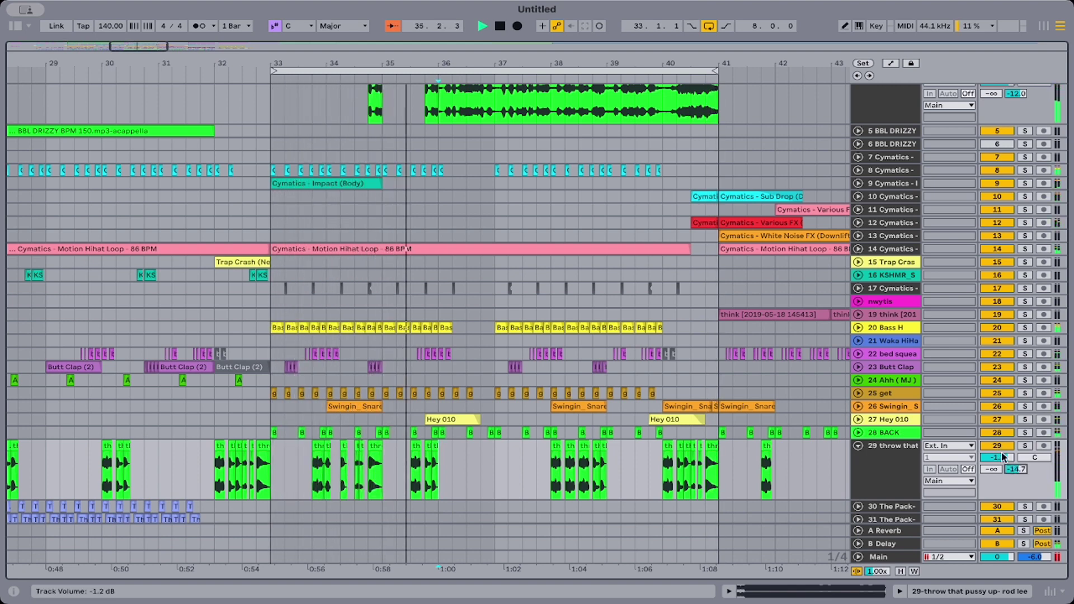
{"action": "scroll", "coordinate": [883, 470], "scroll_direction": "down", "scroll_amount": 3}
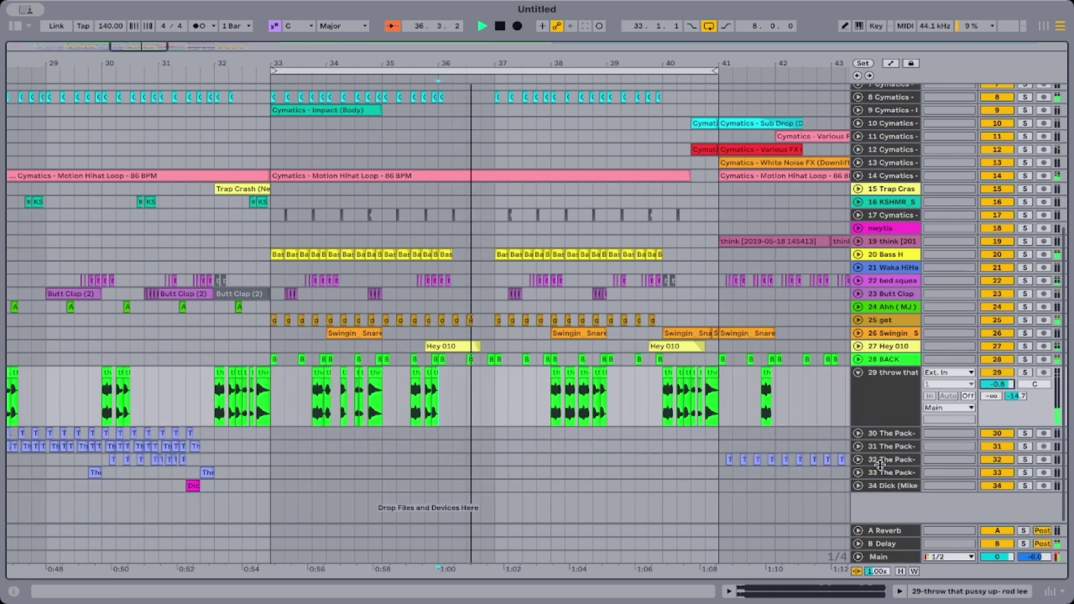
Play from 24.4.1, solo the Pack vocal on track 30, and set its B-Delay send to -16.6 dB.
{"action": "scroll", "coordinate": [254, 412], "scroll_direction": "left", "scroll_amount": 8}
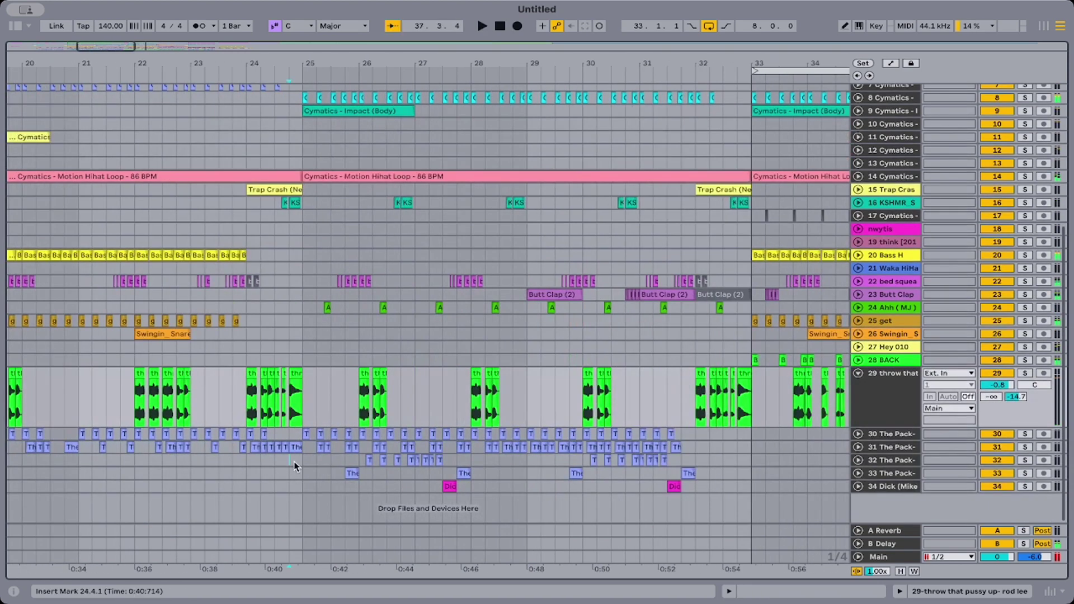
{"action": "key", "text": "space"}
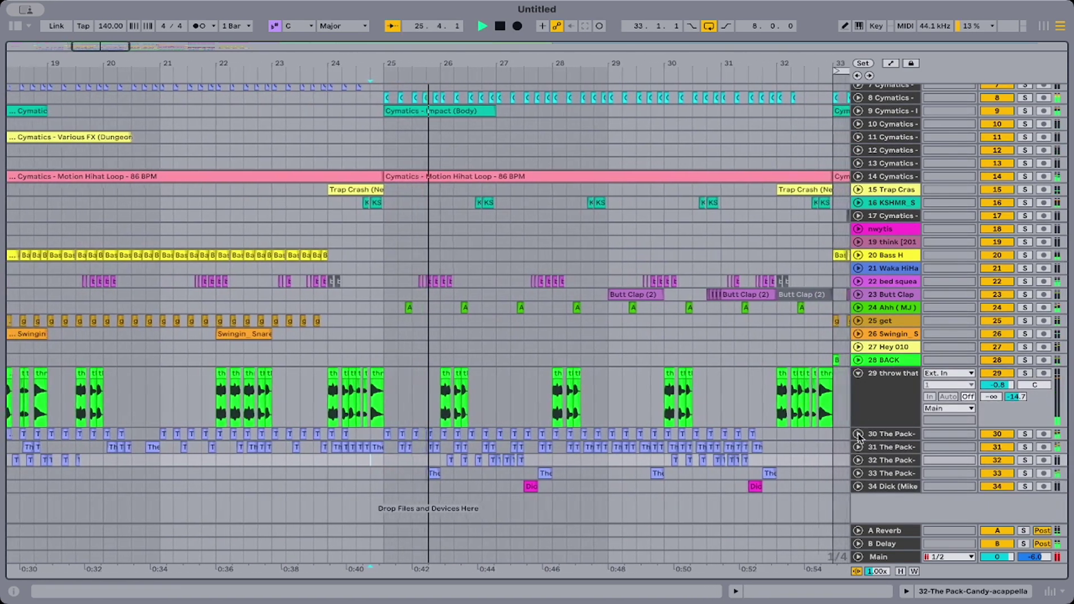
{"action": "left_click", "coordinate": [858, 434]}
{"action": "left_click", "coordinate": [1023, 435]}
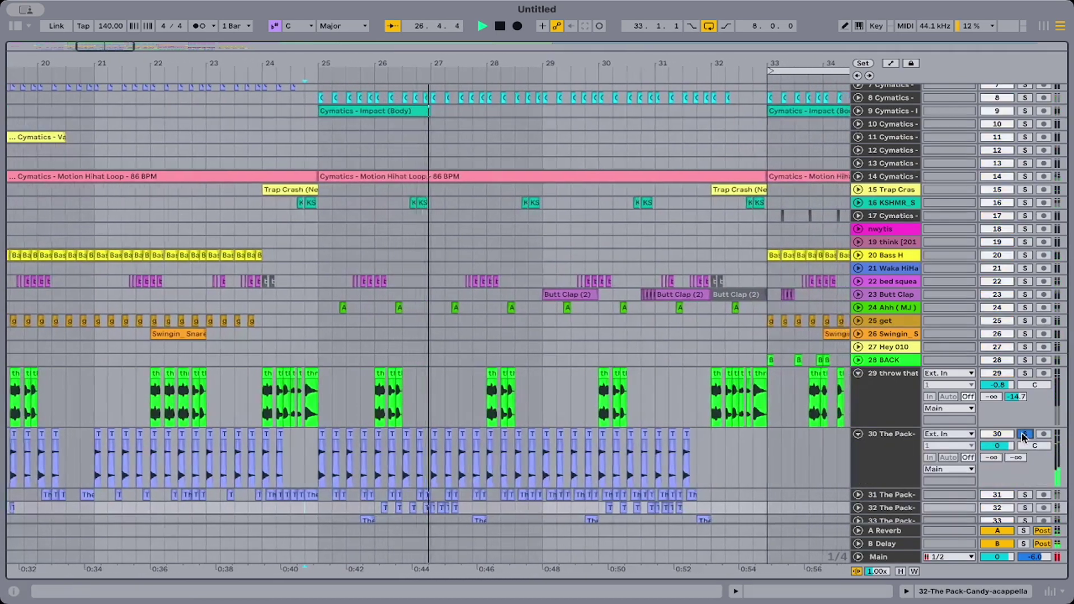
{"action": "left_click_drag", "start_coordinate": [1016, 458], "coordinate": [1016, 451]}
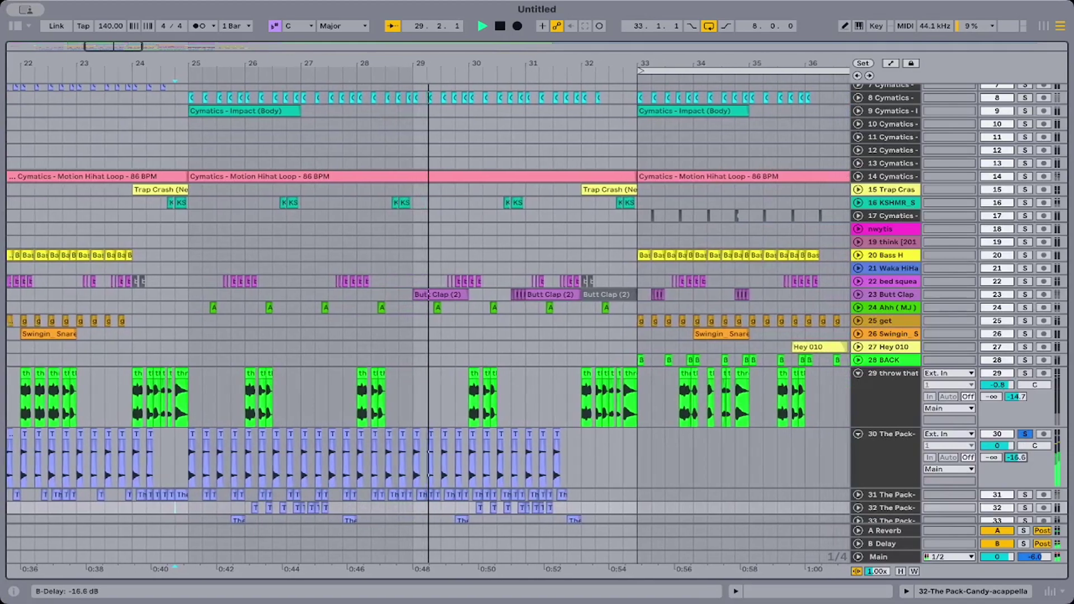
Solo track 31 as well, set its B-Delay send to -17.0 dB, and reduce track 30's B-Delay send to -23.0 dB.
{"action": "left_click", "coordinate": [858, 494]}
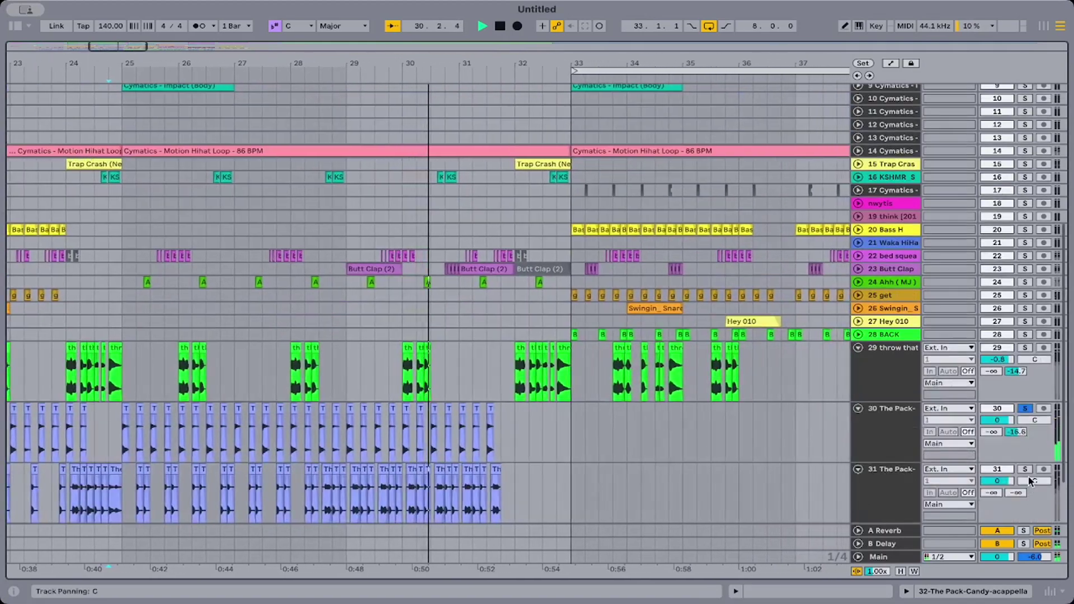
{"action": "left_click", "coordinate": [1025, 469]}
{"action": "left_click_drag", "start_coordinate": [1017, 492], "coordinate": [1017, 482]}
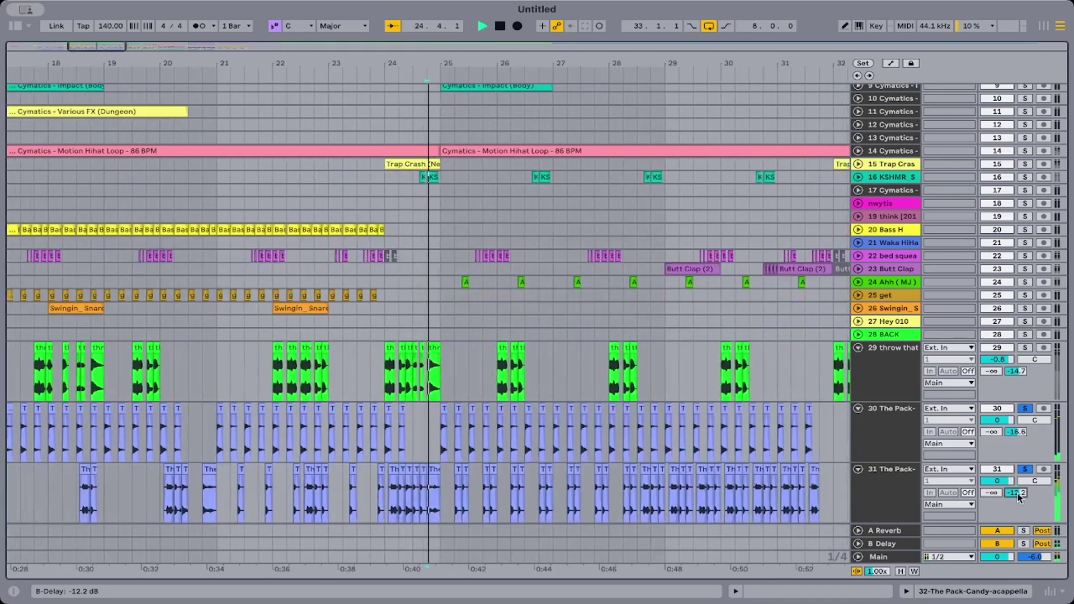
{"action": "left_click_drag", "start_coordinate": [1016, 493], "coordinate": [1018, 497]}
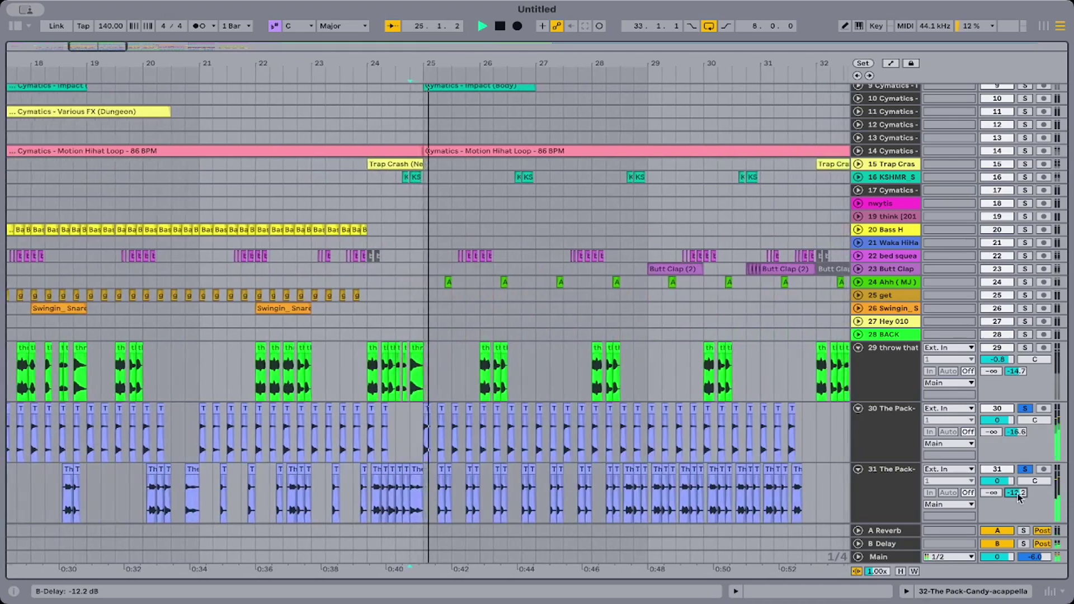
{"action": "scroll", "coordinate": [1018, 494], "scroll_direction": "down", "scroll_amount": 3}
{"action": "left_click_drag", "start_coordinate": [1016, 392], "coordinate": [1017, 395]}
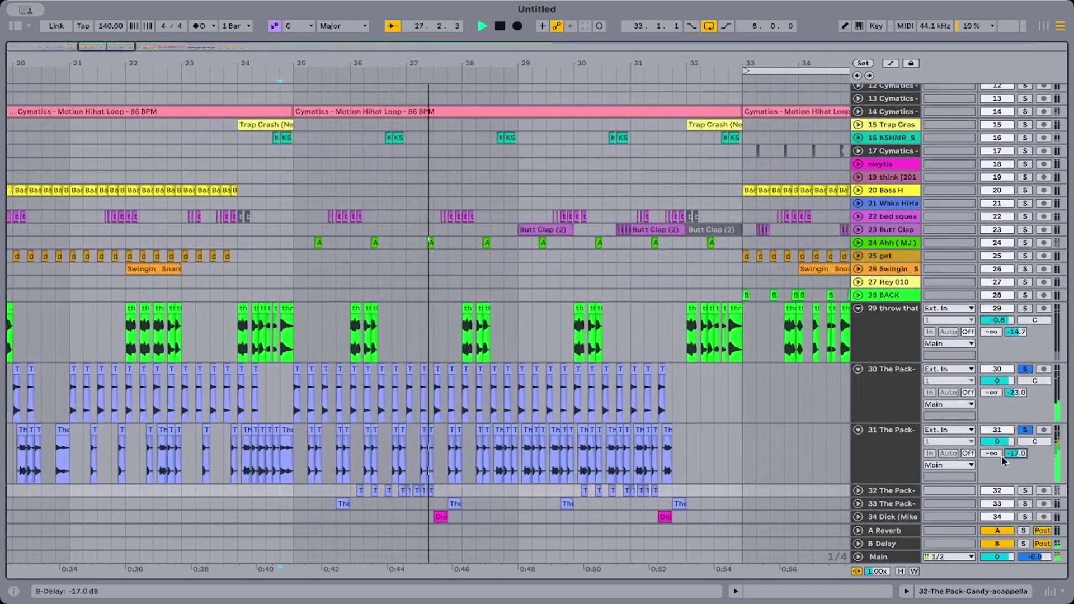
Expand the Pack vocal tracks 32 and 33 to expose their volume, pan and send settings.
{"action": "scroll", "coordinate": [900, 469], "scroll_direction": "down", "scroll_amount": 2}
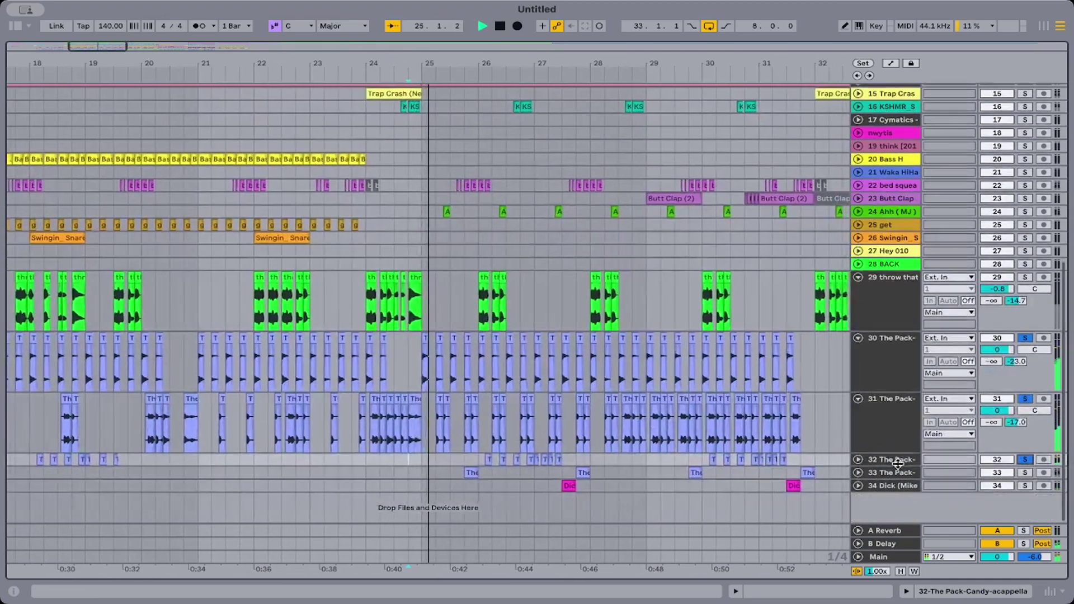
{"action": "left_click", "coordinate": [859, 460]}
{"action": "scroll", "coordinate": [873, 467], "scroll_direction": "down", "scroll_amount": 2}
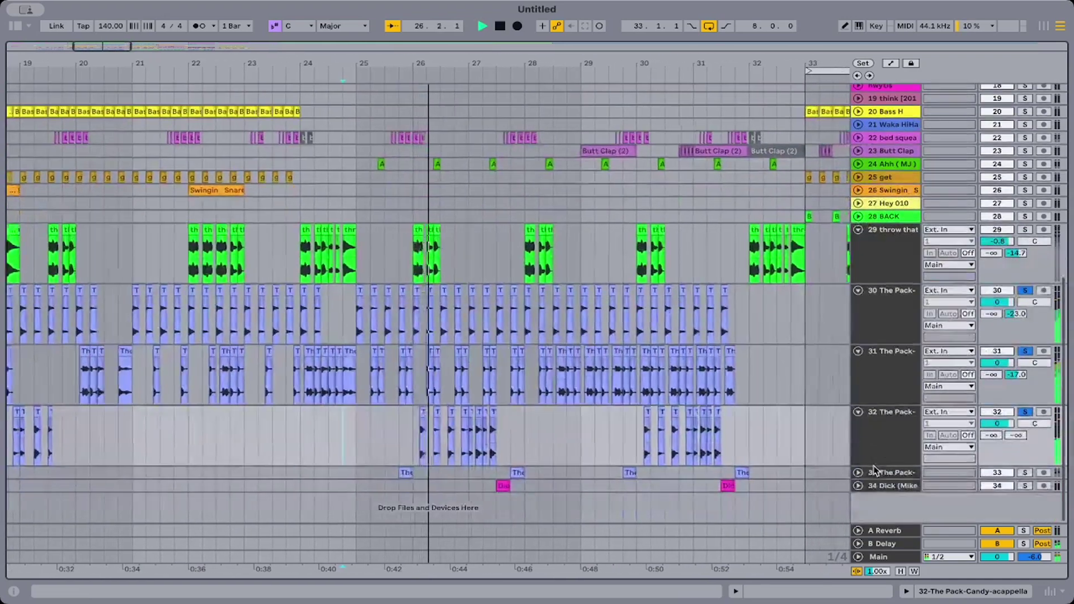
{"action": "left_click", "coordinate": [859, 473]}
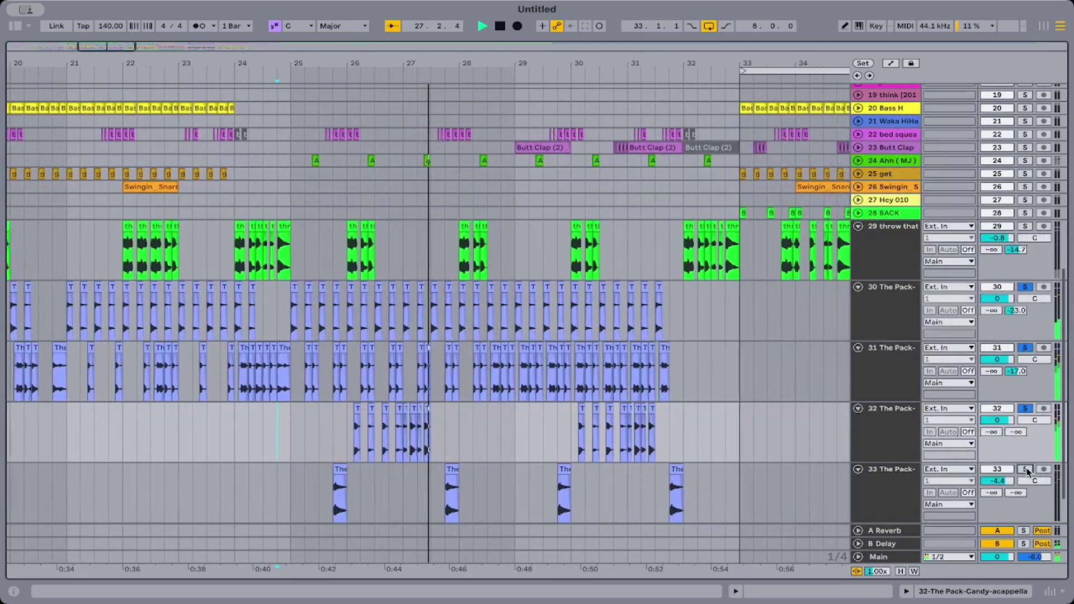
{"action": "scroll", "coordinate": [1027, 472], "scroll_direction": "down", "scroll_amount": 1}
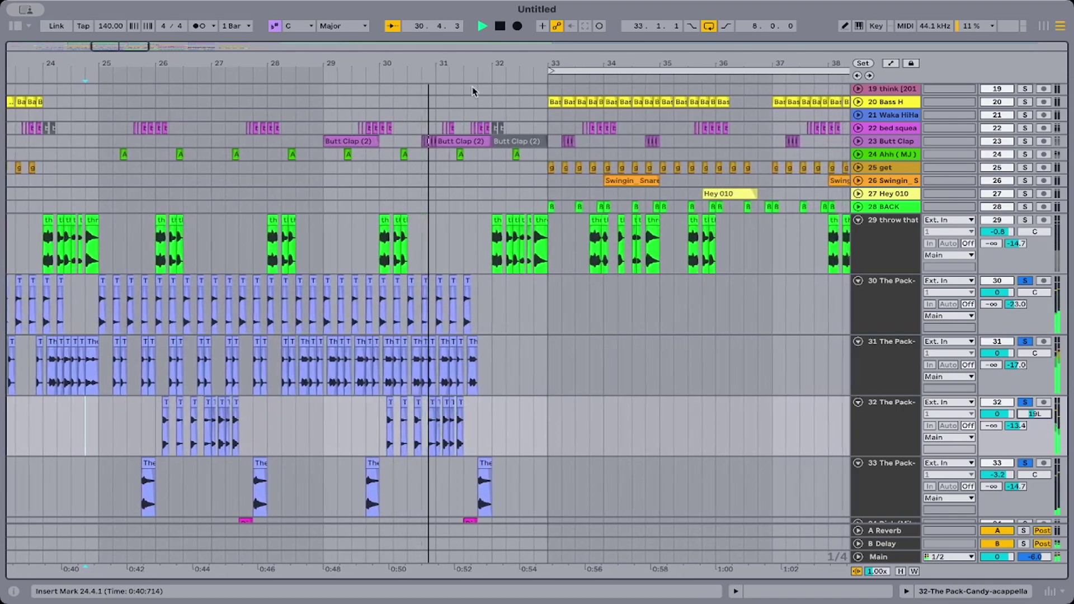
Clear all track solos and set track 28 BACK to -4.5 dB volume with a B-Delay send of -18.4 dB.
{"action": "left_click", "coordinate": [1024, 220]}
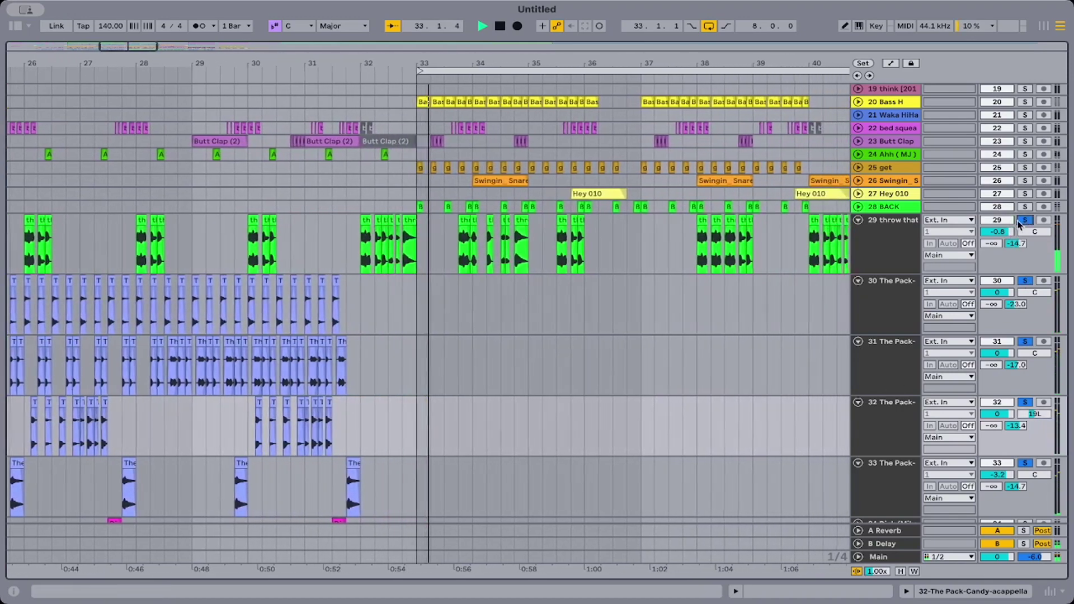
{"action": "left_click", "coordinate": [1025, 207]}
{"action": "left_click", "coordinate": [1025, 207]}
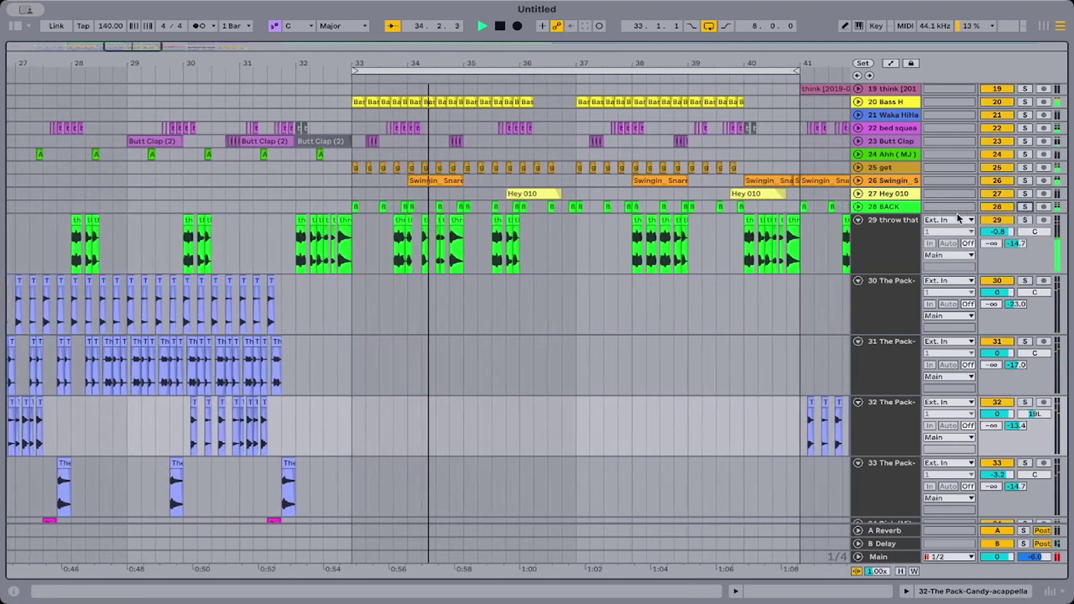
{"action": "left_click", "coordinate": [858, 207]}
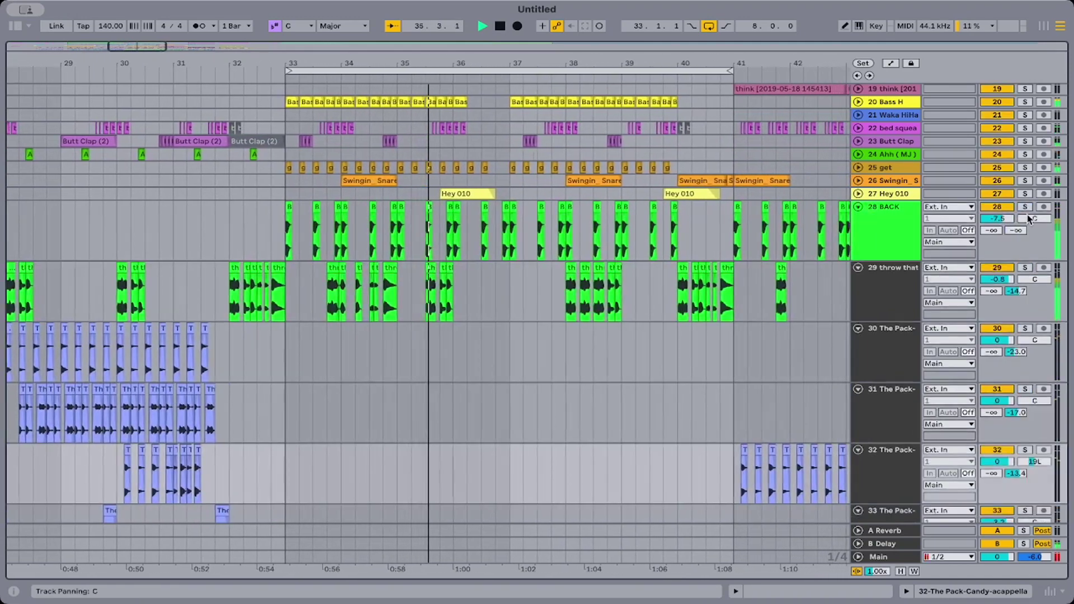
{"action": "left_click_drag", "start_coordinate": [997, 218], "coordinate": [1014, 198]}
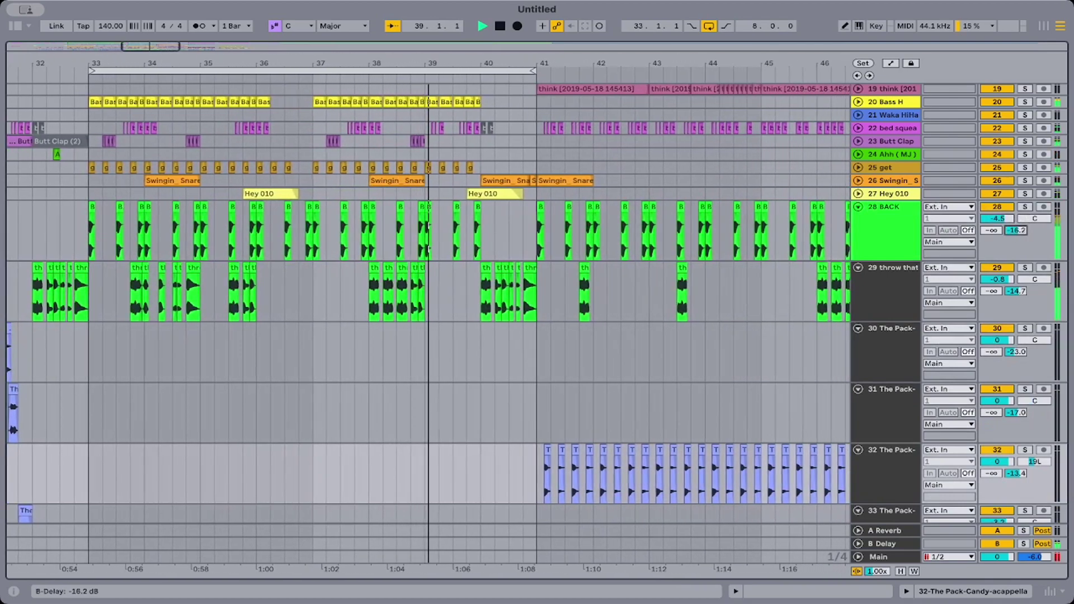
Extend the arrangement loop that starts at 33.1.1 to 49.1.1, making it 16 bars long.
{"action": "left_click_drag", "start_coordinate": [504, 71], "coordinate": [601, 73]}
{"action": "left_click_drag", "start_coordinate": [844, 93], "coordinate": [848, 92]}
{"action": "scroll", "coordinate": [693, 263], "scroll_direction": "right", "scroll_amount": 4}
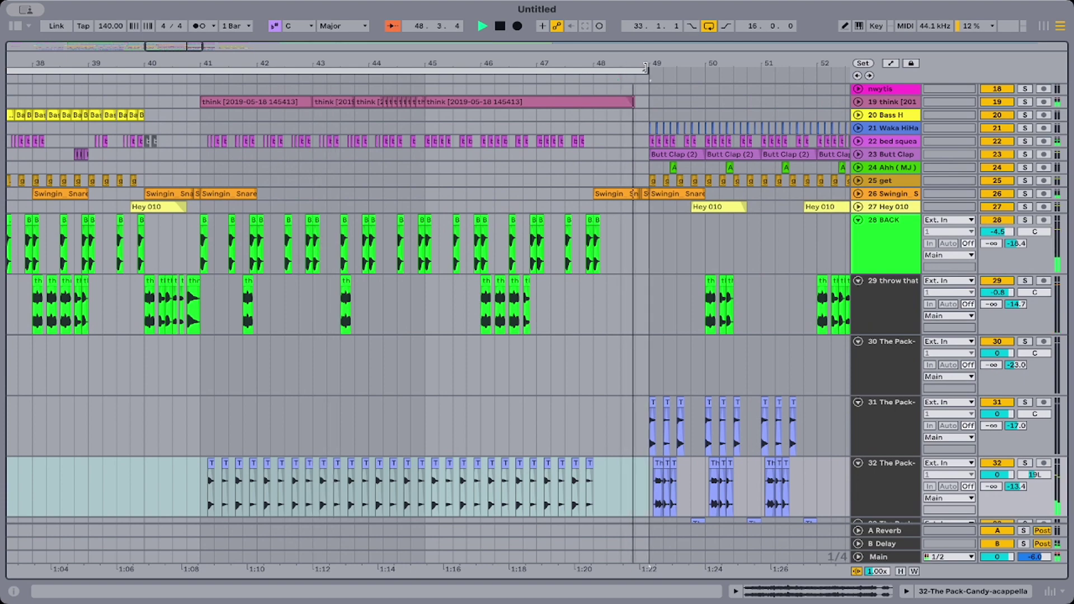
Extend the acappella clip on track 4 to 49.1.1, split it at 41.1.1, and select the second part.
{"action": "scroll", "coordinate": [294, 202], "scroll_direction": "up", "scroll_amount": 10}
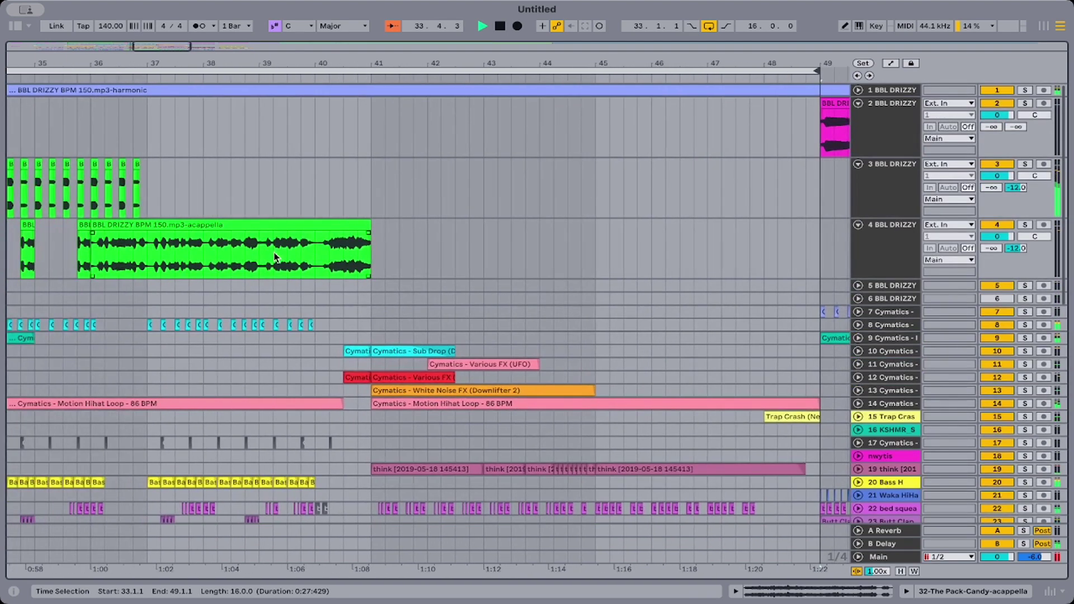
{"action": "left_click", "coordinate": [277, 258]}
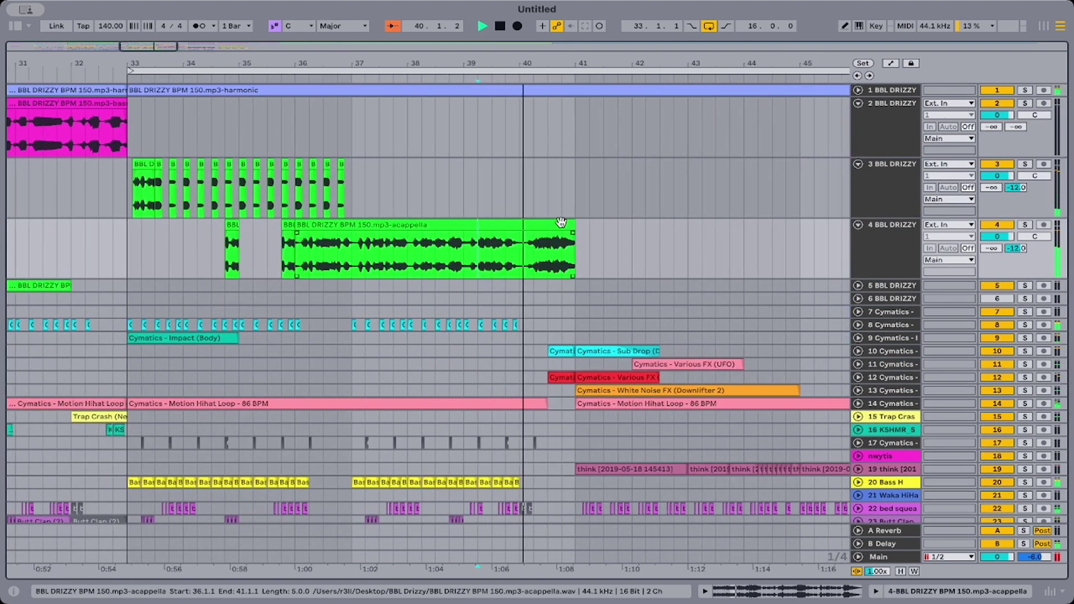
{"action": "left_click_drag", "start_coordinate": [571, 222], "coordinate": [783, 258]}
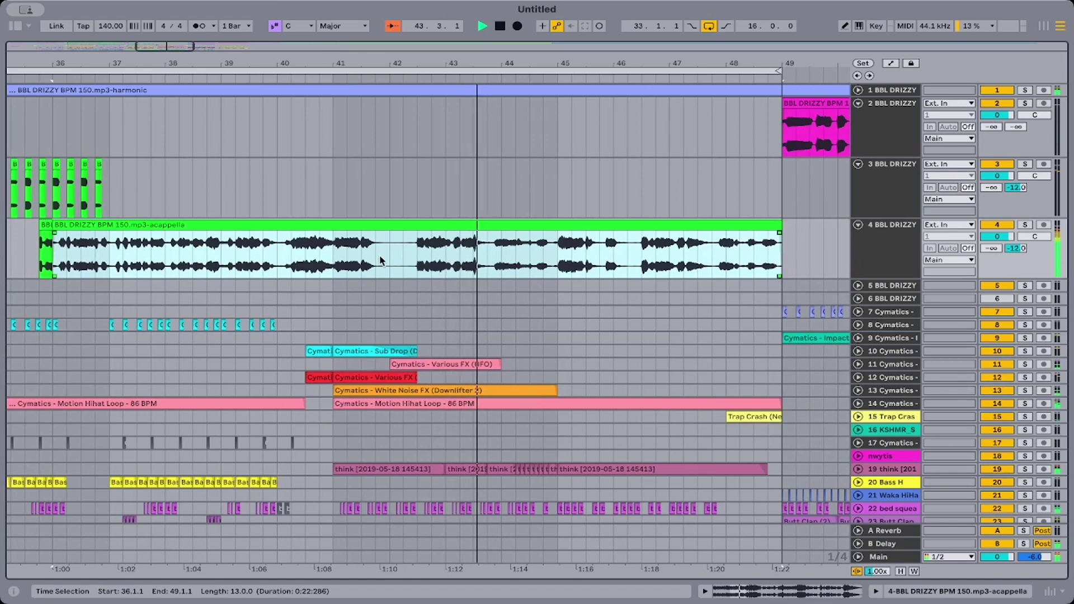
{"action": "left_click", "coordinate": [333, 260]}
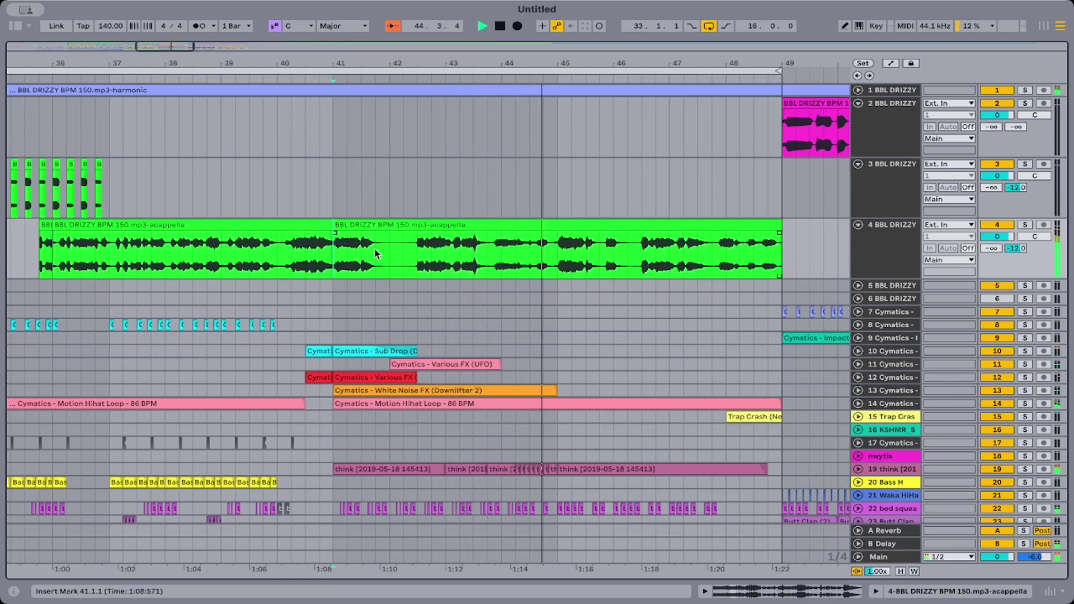
{"action": "key", "text": "ctrl+e"}
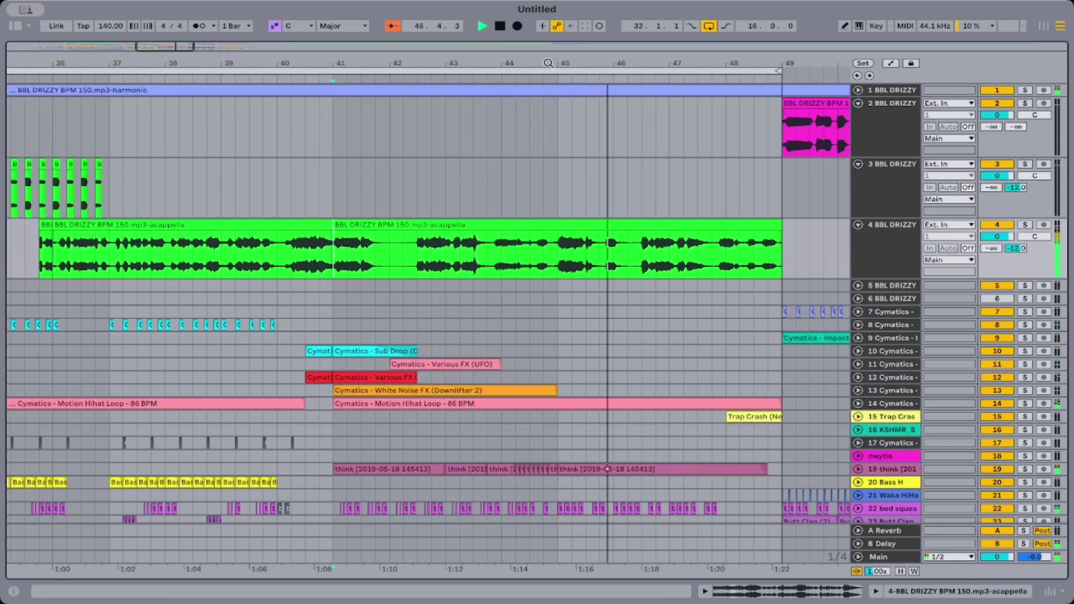
{"action": "left_click_drag", "start_coordinate": [548, 63], "coordinate": [548, 157]}
{"action": "left_click", "coordinate": [647, 247]}
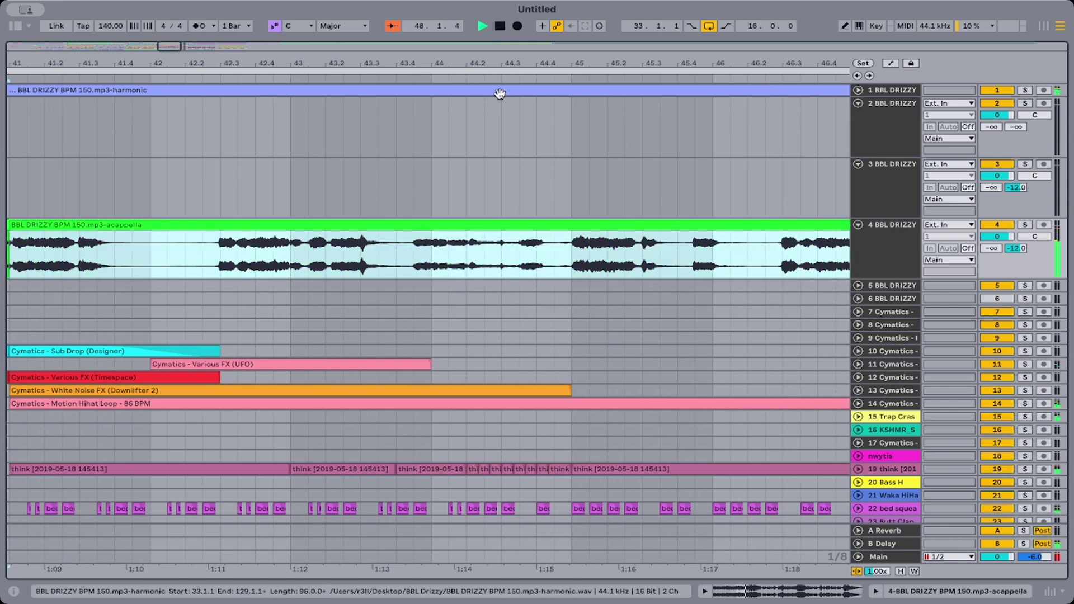
Play the song from the beginning and set the arrangement loop to start at 1.1.1 with a length of 48 bars.
{"action": "left_click_drag", "start_coordinate": [309, 61], "coordinate": [309, 5]}
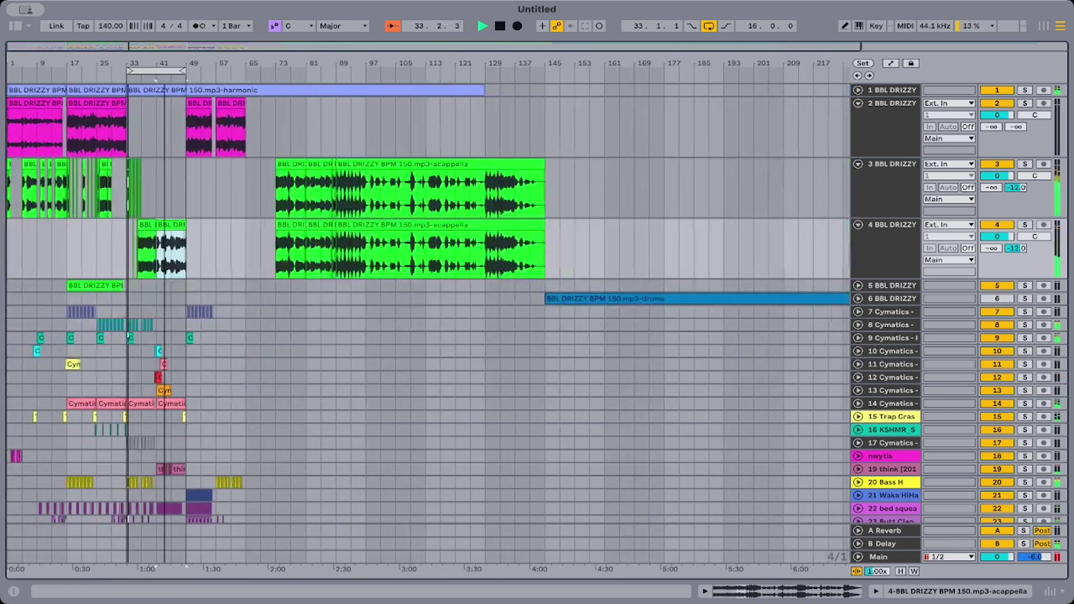
{"action": "scroll", "coordinate": [46, 226], "scroll_direction": "down", "scroll_amount": 1}
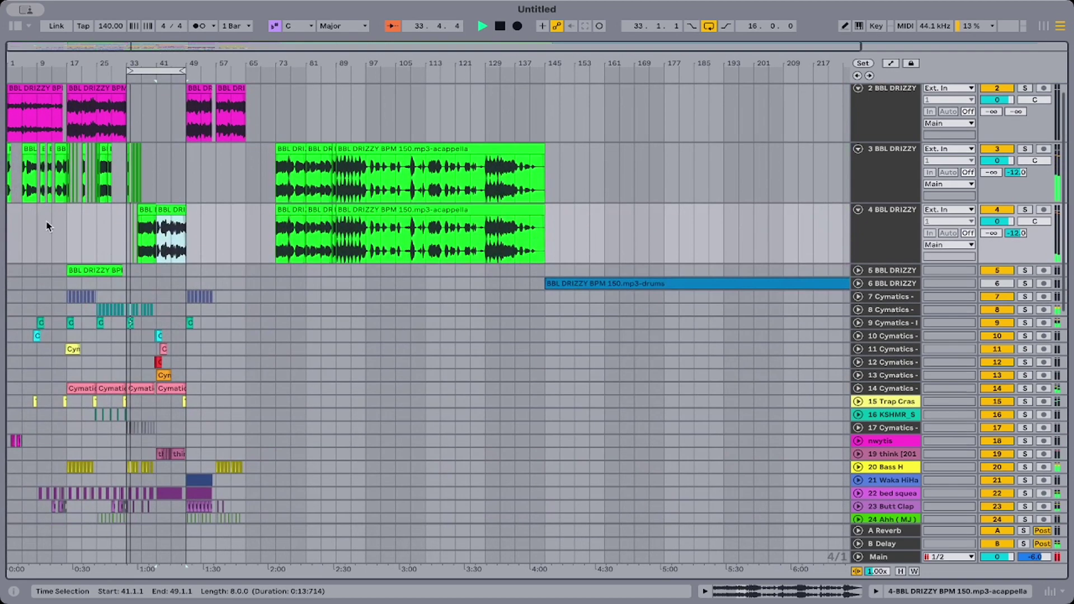
{"action": "left_click", "coordinate": [6, 244]}
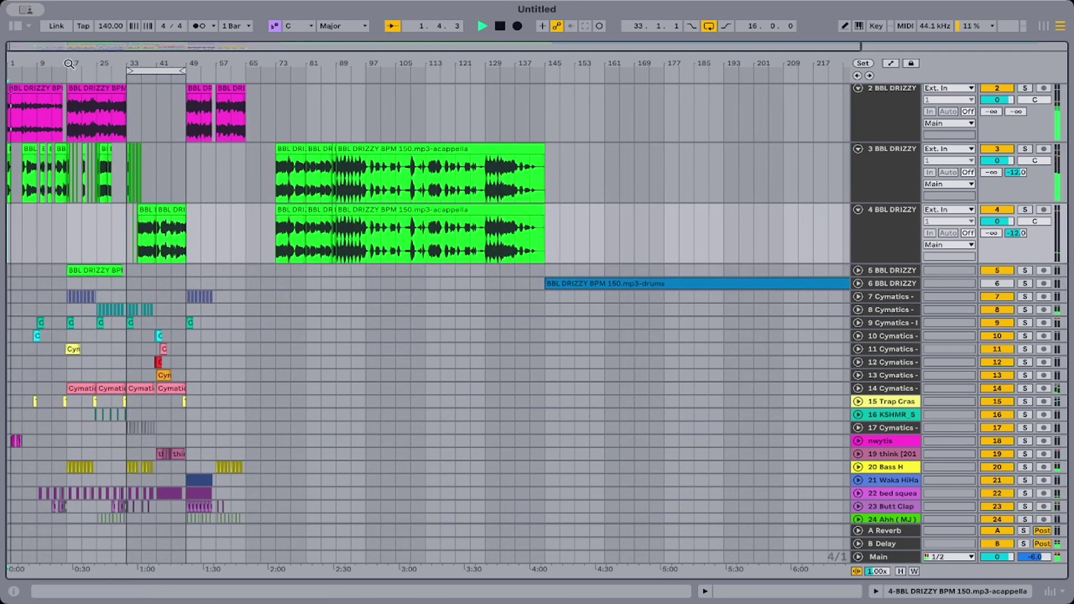
{"action": "left_click_drag", "start_coordinate": [128, 67], "coordinate": [22, 126]}
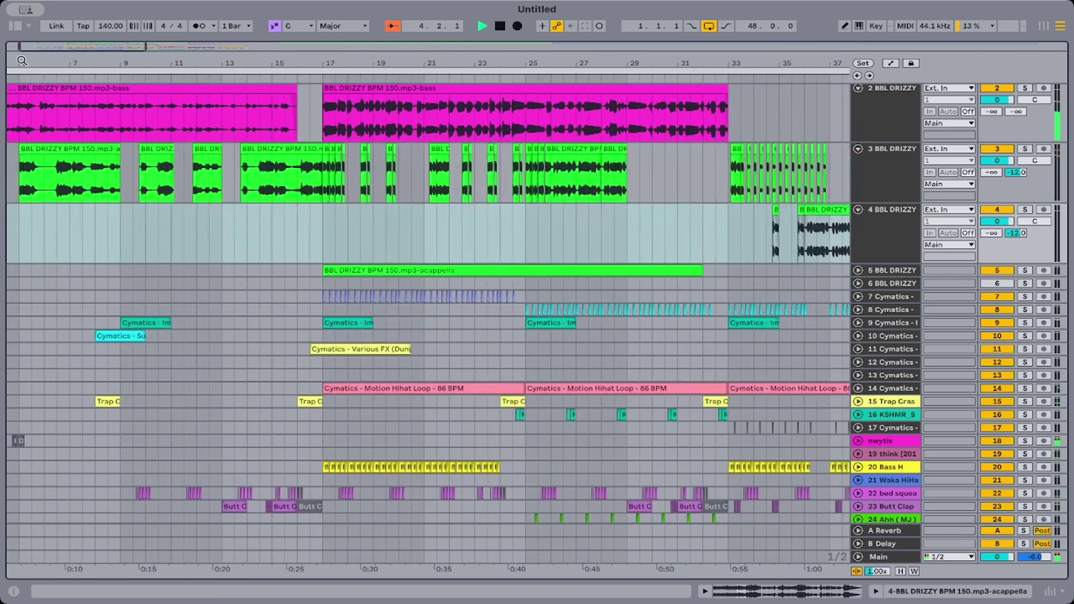
{"action": "scroll", "coordinate": [77, 187], "scroll_direction": "left", "scroll_amount": 3}
Collapse the BBL Drizzy acappella tracks 3 and 4 in the arrangement.
{"action": "scroll", "coordinate": [78, 188], "scroll_direction": "down", "scroll_amount": 1}
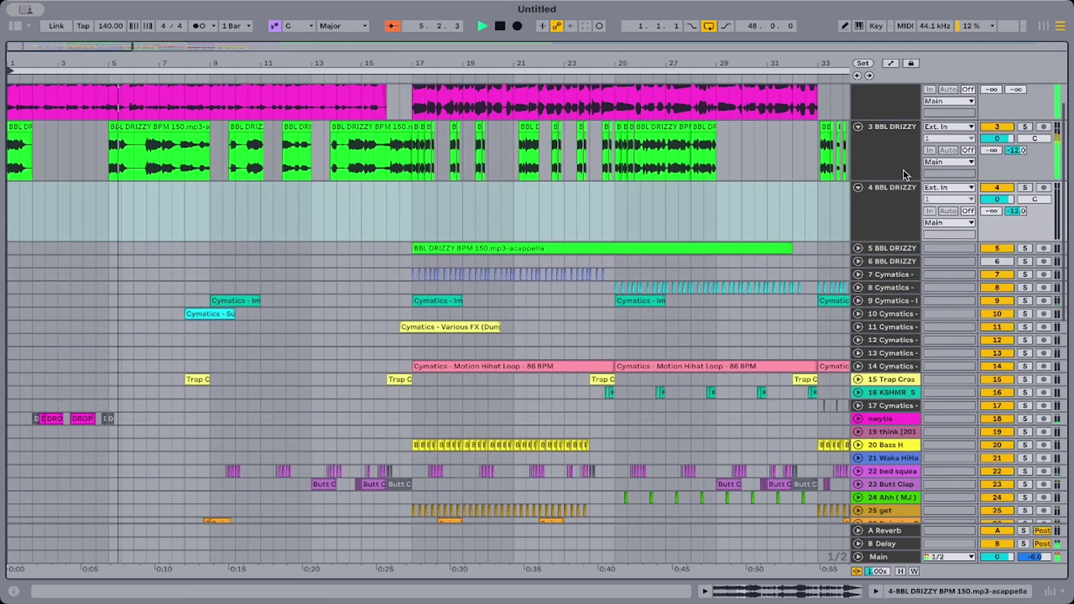
{"action": "left_click", "coordinate": [857, 188]}
{"action": "left_click", "coordinate": [858, 127]}
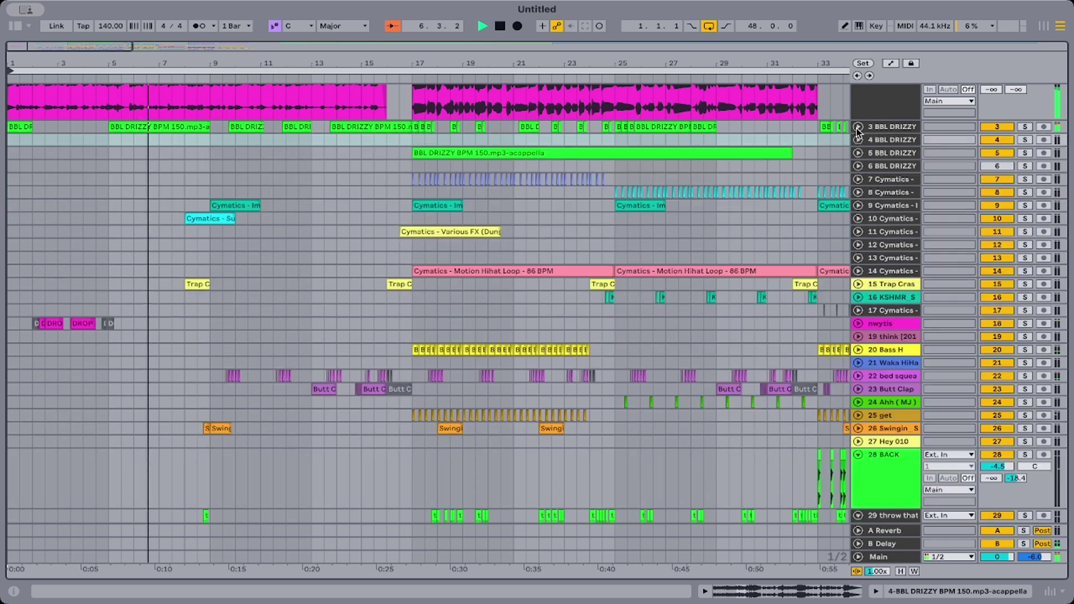
{"action": "scroll", "coordinate": [879, 235], "scroll_direction": "up", "scroll_amount": 3}
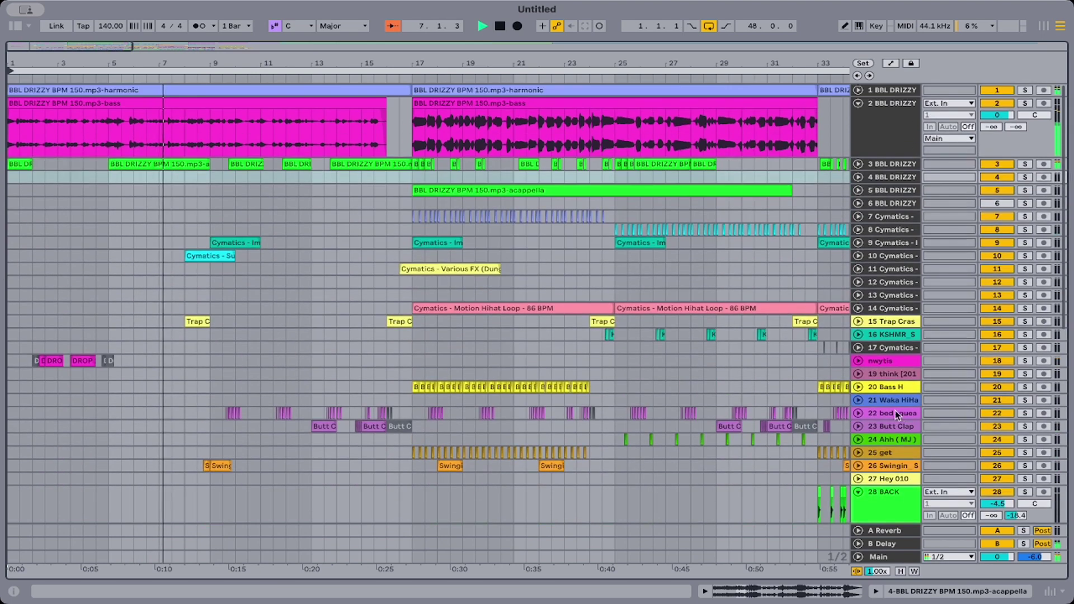
Collapse track 28 BACK and the BBL Drizzy bass track 2 in the arrangement.
{"action": "left_click", "coordinate": [860, 493]}
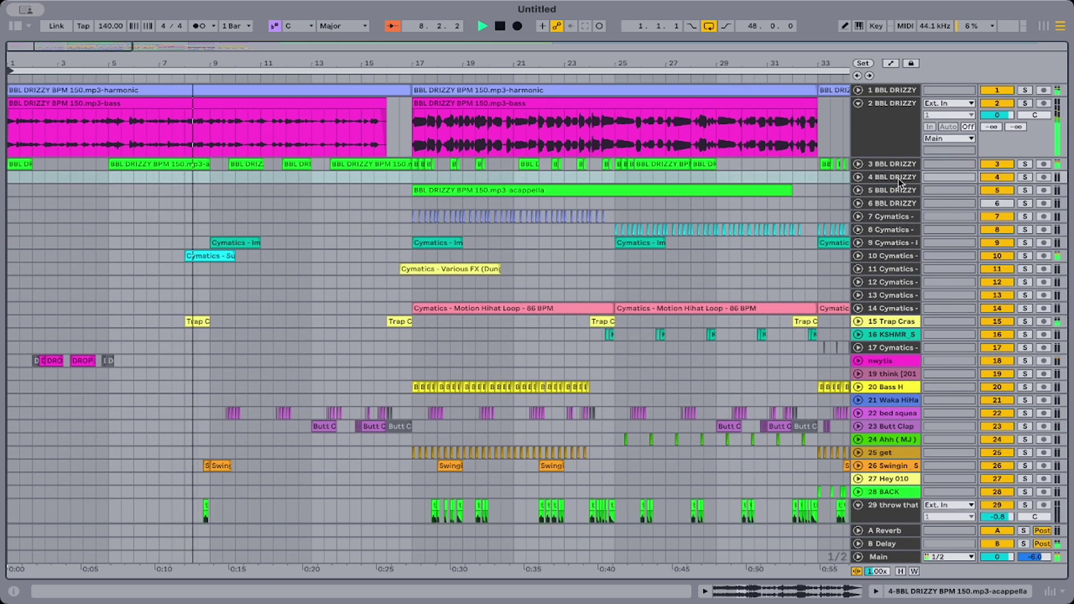
{"action": "left_click", "coordinate": [859, 103]}
Play the arrangement from 8.4.1 and raise the volume of vocal track 29 to 0.9 dB.
{"action": "scroll", "coordinate": [607, 207], "scroll_direction": "down", "scroll_amount": 15}
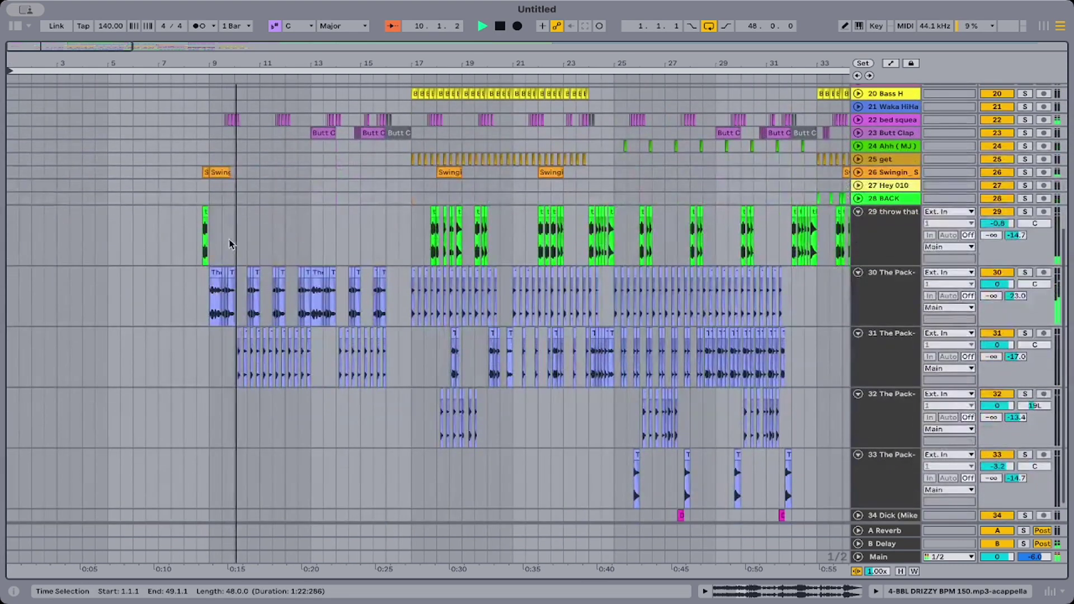
{"action": "left_click", "coordinate": [206, 241]}
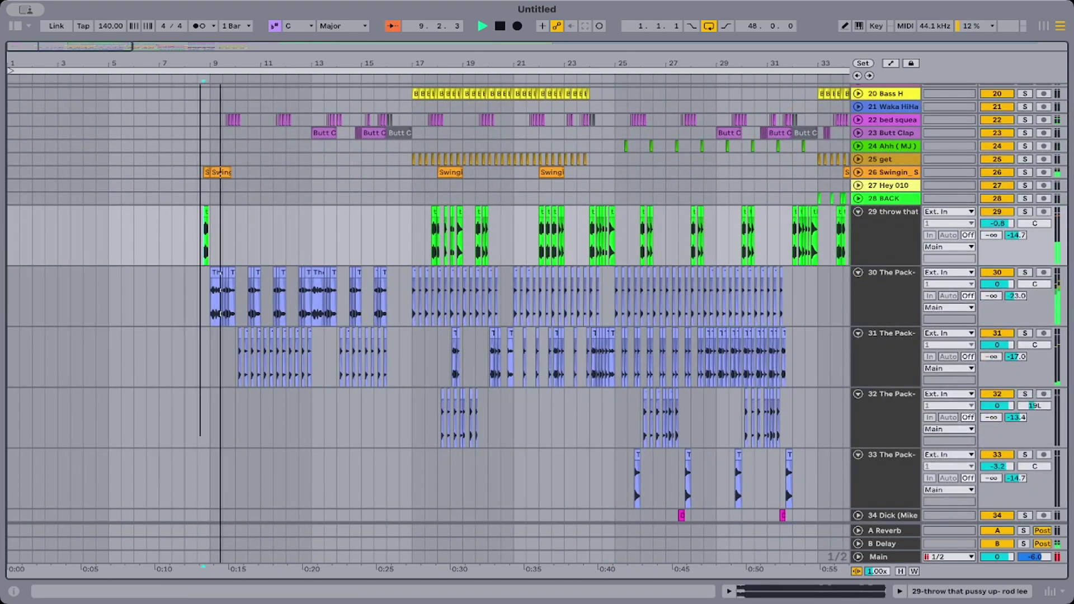
{"action": "left_click_drag", "start_coordinate": [200, 63], "coordinate": [200, 224]}
{"action": "key", "text": "space"}
{"action": "key", "text": "space"}
{"action": "key", "text": "space"}
{"action": "key", "text": "space"}
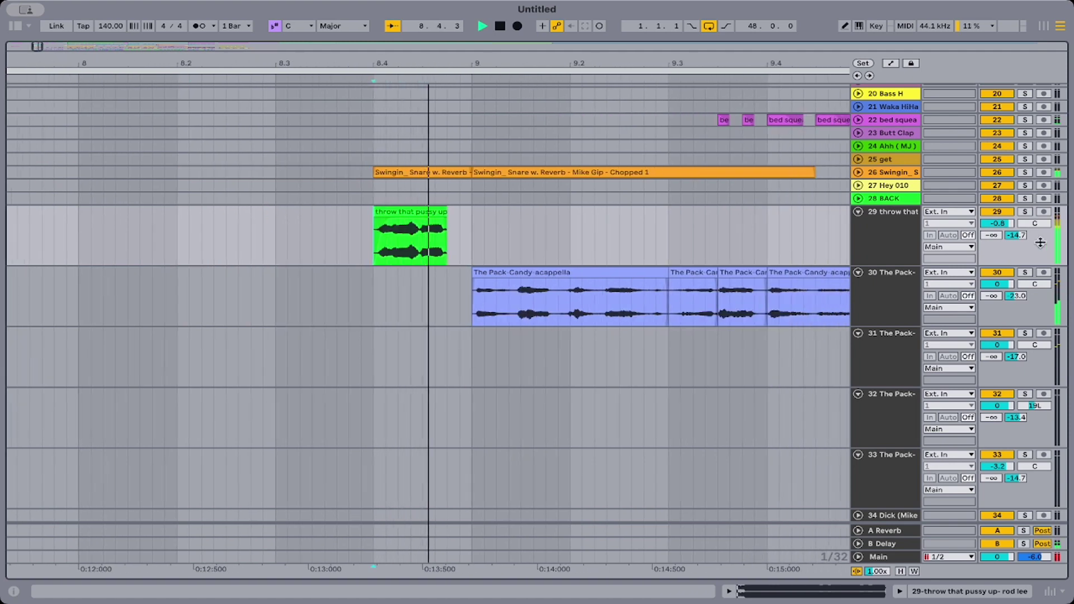
{"action": "key", "text": "space"}
{"action": "key", "text": "space"}
{"action": "left_click_drag", "start_coordinate": [1007, 223], "coordinate": [1007, 217]}
{"action": "key", "text": "space"}
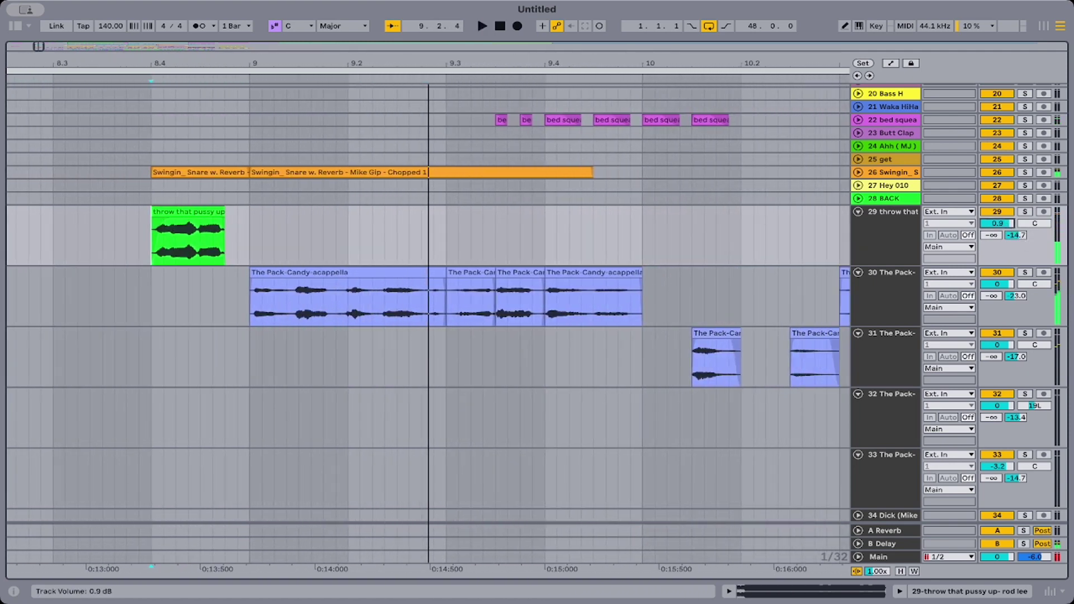
{"action": "key", "text": "space"}
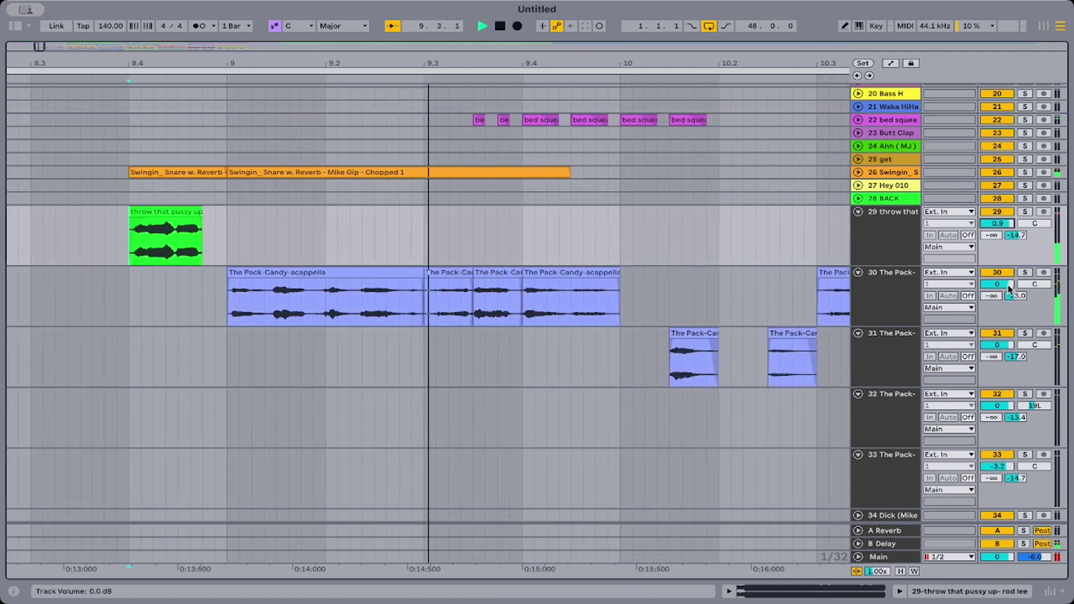
{"action": "mouse_move", "coordinate": [1009, 286]}
{"action": "left_mouse_down"}
{"action": "mouse_move", "coordinate": [997, 270]}
{"action": "mouse_move", "coordinate": [1009, 288]}
{"action": "left_mouse_up"}
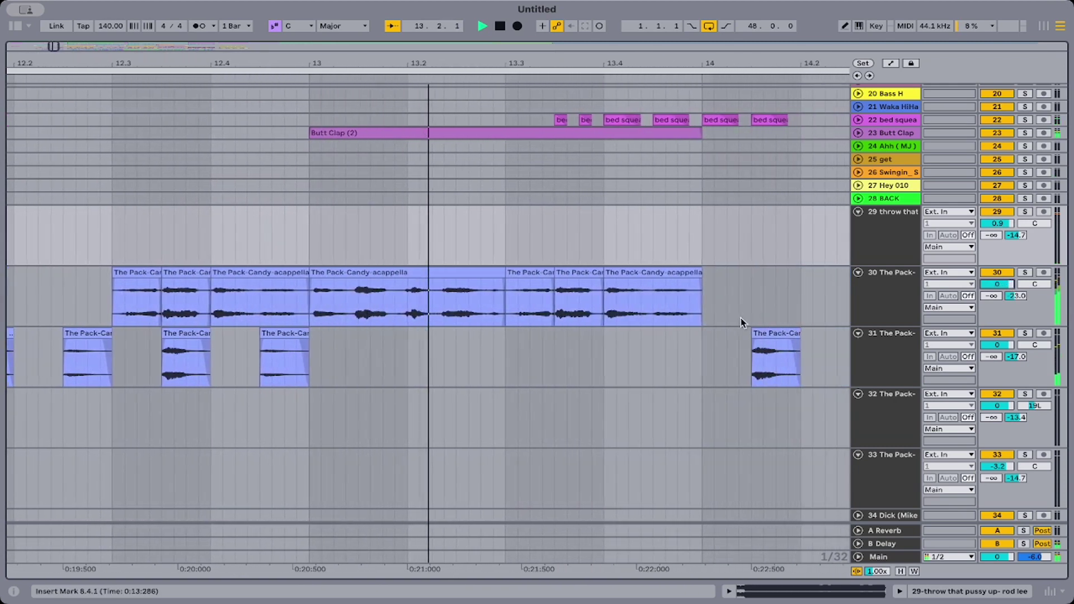
Collapse vocal tracks 29 through 33 in the arrangement.
{"action": "scroll", "coordinate": [740, 319], "scroll_direction": "up", "scroll_amount": 5}
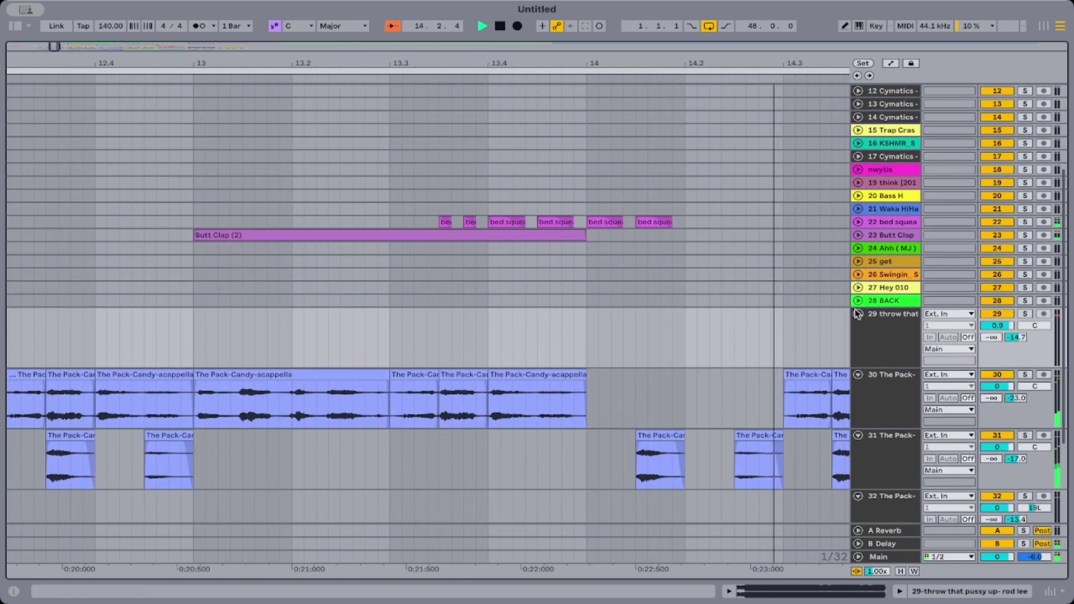
{"action": "left_click", "coordinate": [859, 315]}
{"action": "left_click", "coordinate": [859, 328]}
{"action": "left_click", "coordinate": [859, 343]}
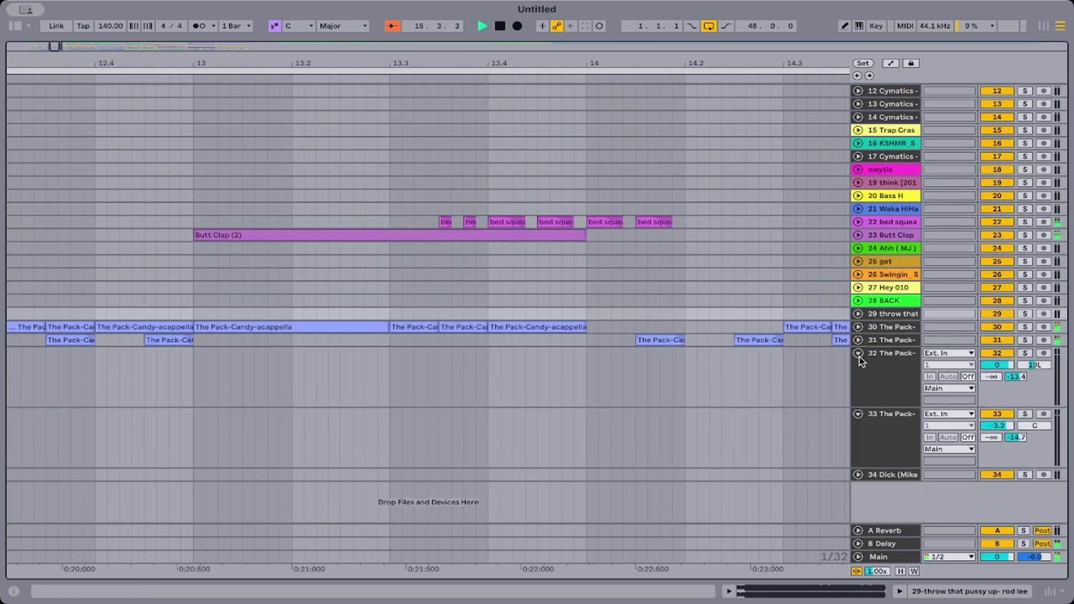
{"action": "left_click", "coordinate": [859, 355]}
{"action": "left_click", "coordinate": [859, 367]}
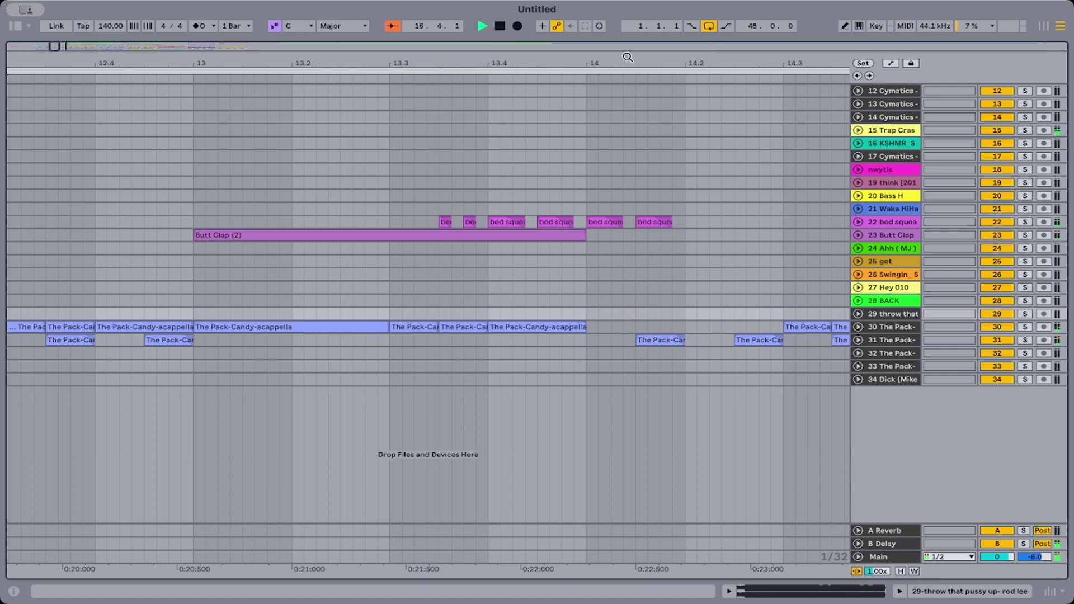
Expand the BBL Drizzy acappella track 3 and play the arrangement from 17.1.1.
{"action": "left_click_drag", "start_coordinate": [627, 58], "coordinate": [628, 22]}
{"action": "scroll", "coordinate": [382, 109], "scroll_direction": "up", "scroll_amount": 5}
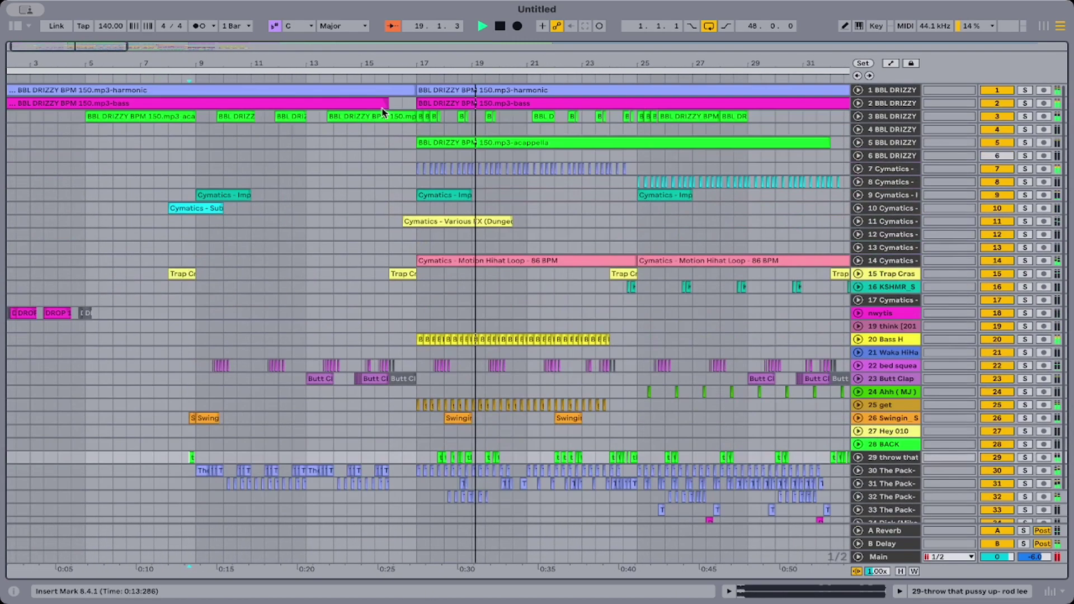
{"action": "left_click", "coordinate": [858, 116]}
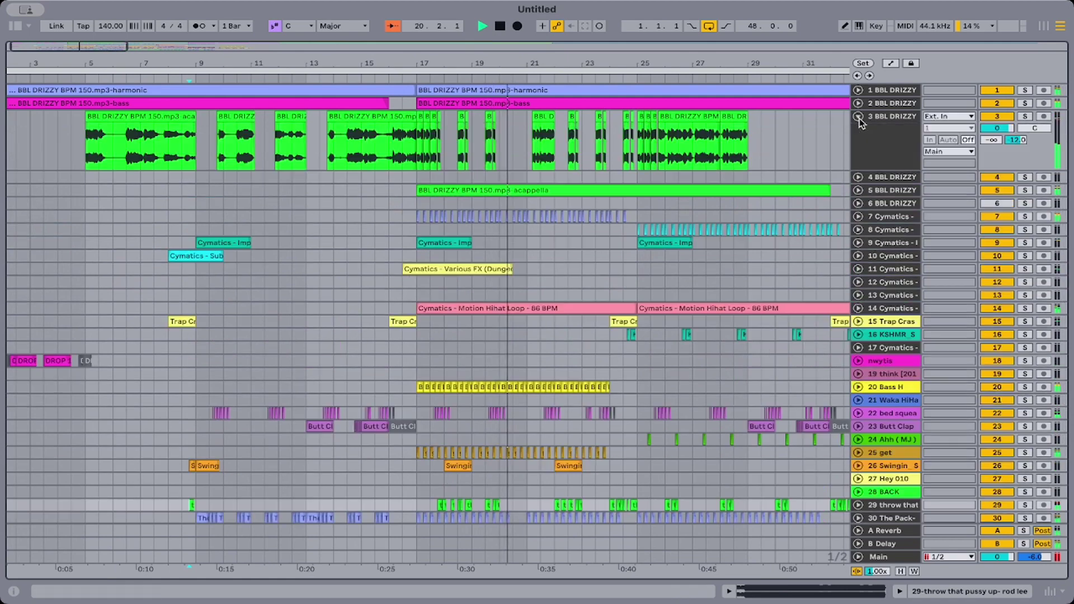
{"action": "left_click_drag", "start_coordinate": [465, 61], "coordinate": [334, 112]}
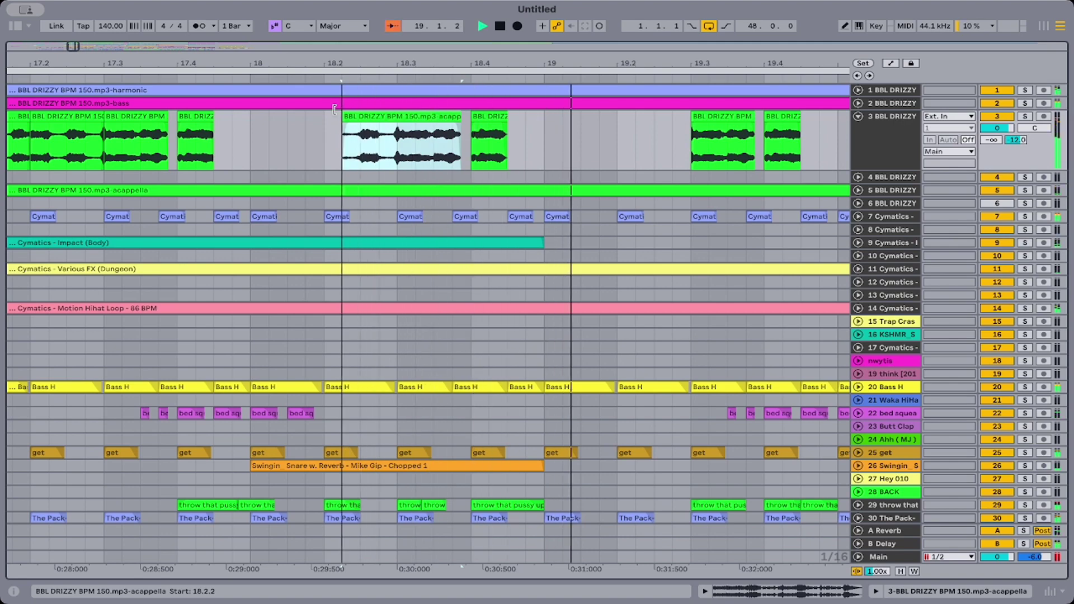
{"action": "scroll", "coordinate": [213, 139], "scroll_direction": "left", "scroll_amount": 5}
{"action": "left_click", "coordinate": [90, 152]}
{"action": "key", "text": "space"}
{"action": "key", "text": "space"}
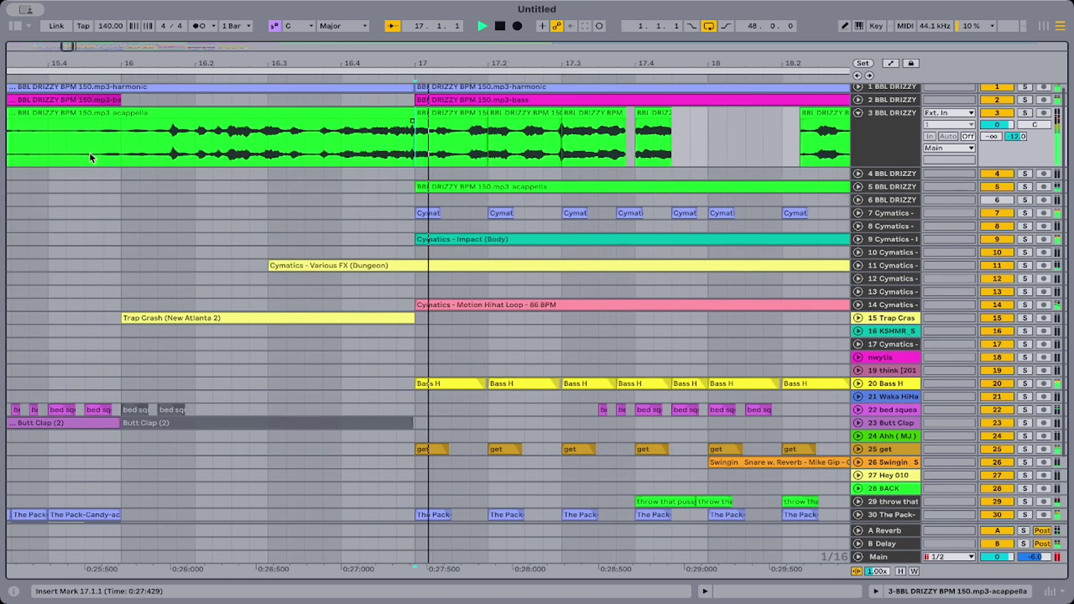
{"action": "scroll", "coordinate": [526, 137], "scroll_direction": "right", "scroll_amount": 5}
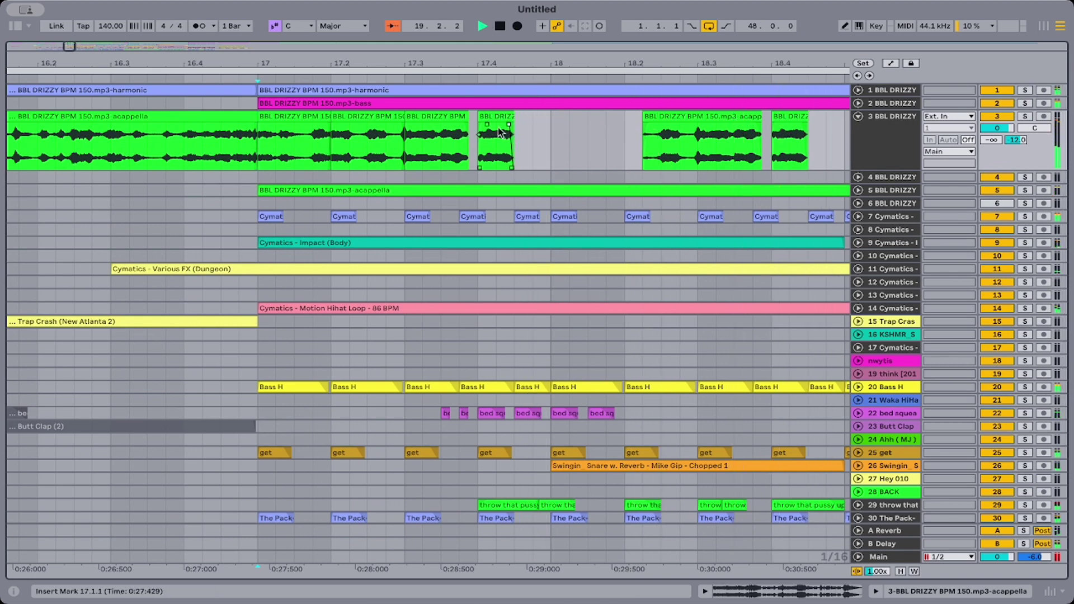
Duplicate the short acappella clip at 17.4.1 on track 3 directly behind itself and play the passage from 17.3.1.
{"action": "left_click", "coordinate": [499, 118]}
{"action": "key", "text": "ctrl+d"}
{"action": "double_click", "coordinate": [529, 119]}
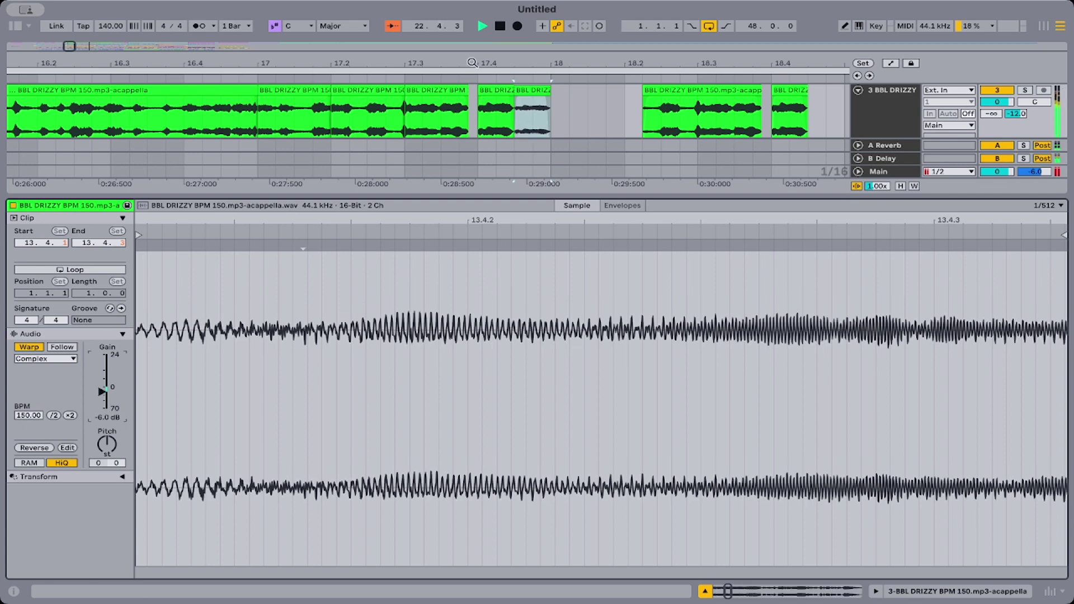
{"action": "left_click", "coordinate": [410, 127]}
{"action": "key", "text": "space"}
{"action": "key", "text": "space"}
{"action": "scroll", "coordinate": [410, 127], "scroll_direction": "right", "scroll_amount": 2}
{"action": "scroll", "coordinate": [410, 128], "scroll_direction": "up", "scroll_amount": 1}
{"action": "scroll", "coordinate": [410, 128], "scroll_direction": "down", "scroll_amount": 2}
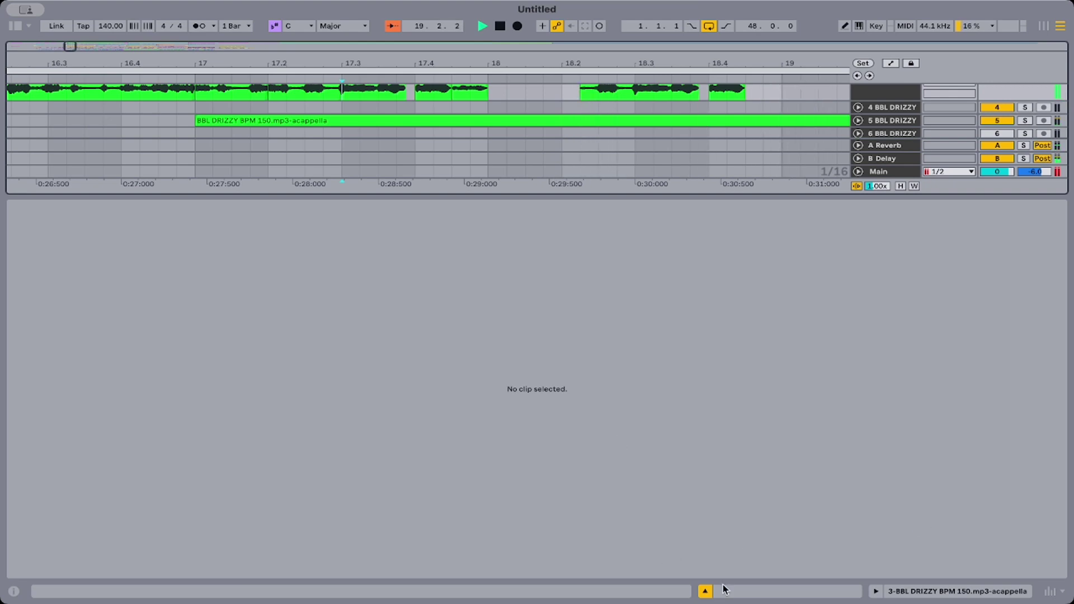
{"action": "left_click", "coordinate": [706, 591]}
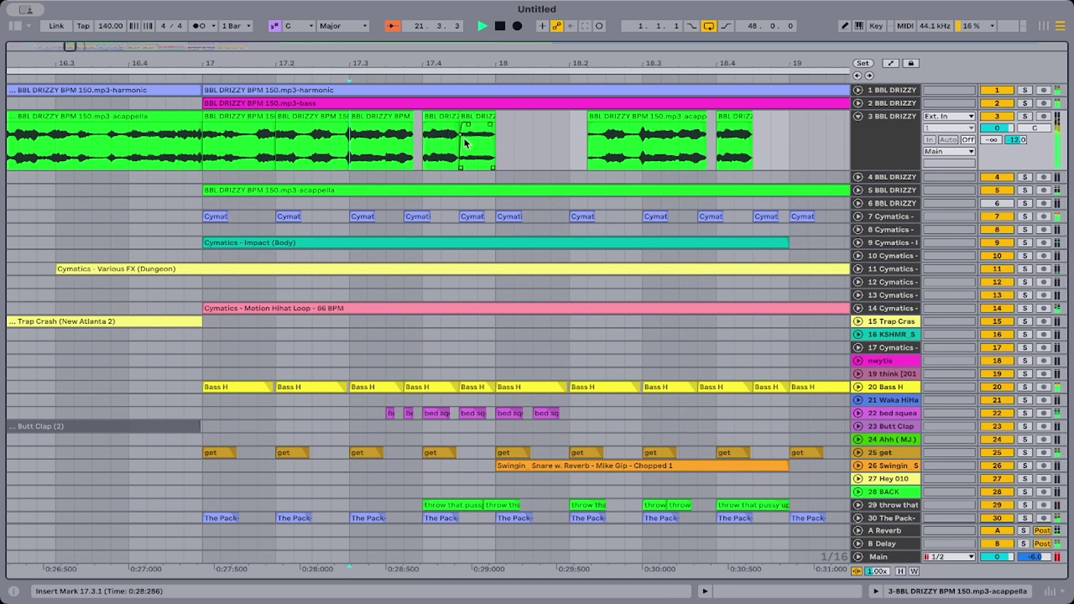
Select the acappella clips at 18.4.1 and 18.2.2 on track 3 and listen to the section from 18.2.2.
{"action": "left_click", "coordinate": [657, 135]}
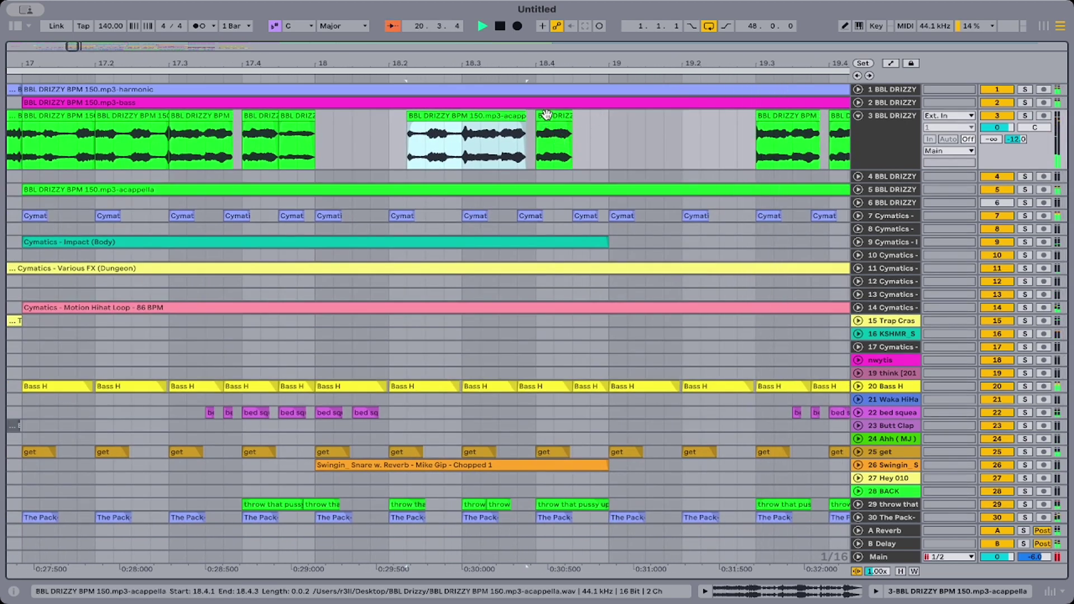
{"action": "left_click", "coordinate": [554, 140]}
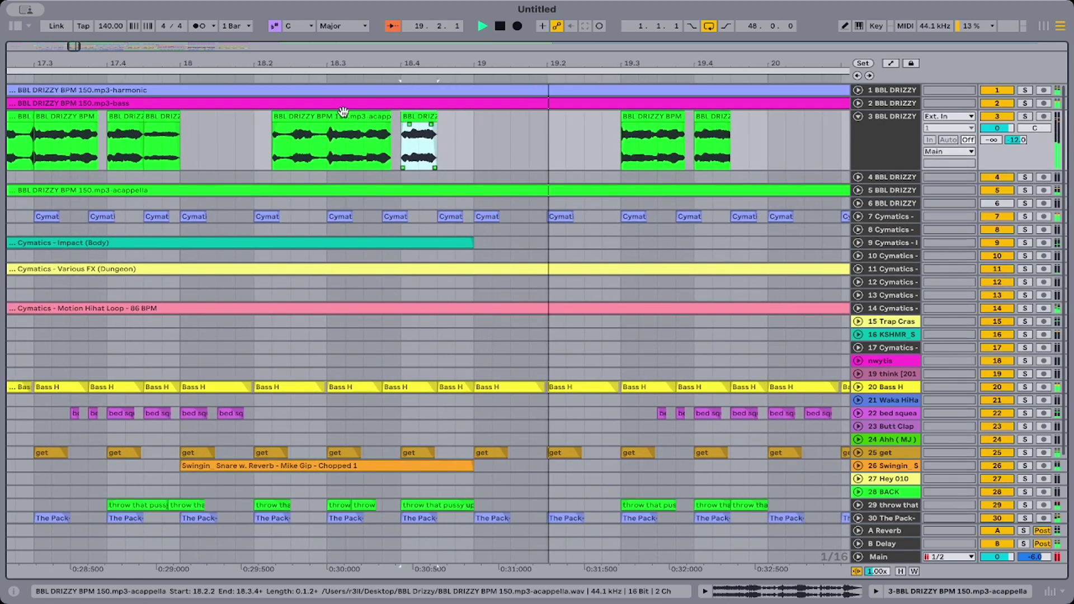
{"action": "left_click", "coordinate": [313, 116]}
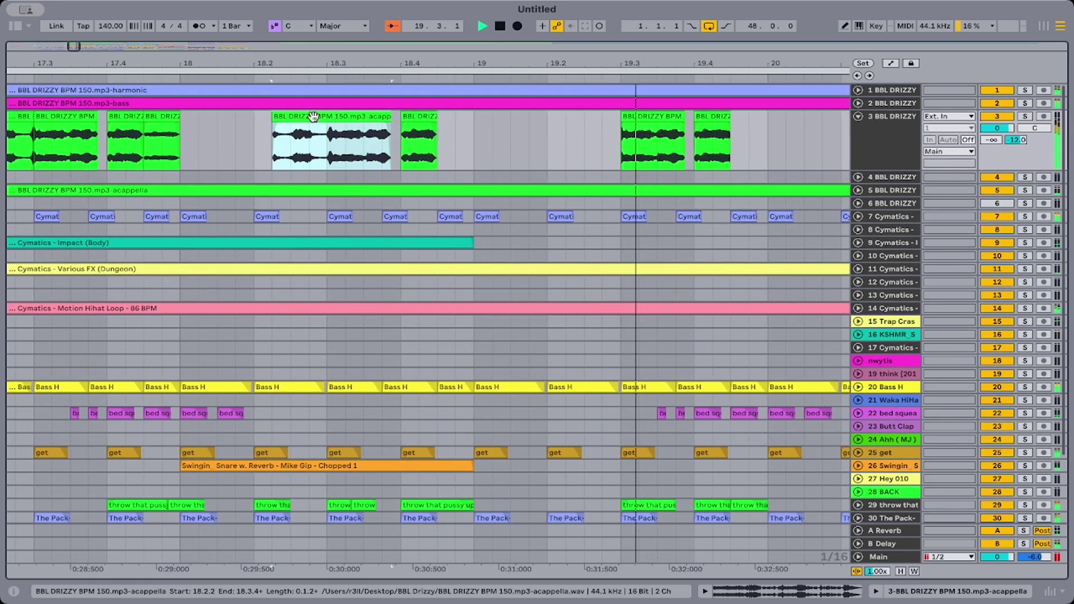
{"action": "key", "text": "space"}
{"action": "key", "text": "space"}
{"action": "scroll", "coordinate": [313, 115], "scroll_direction": "left", "scroll_amount": 4}
{"action": "key", "text": "space"}
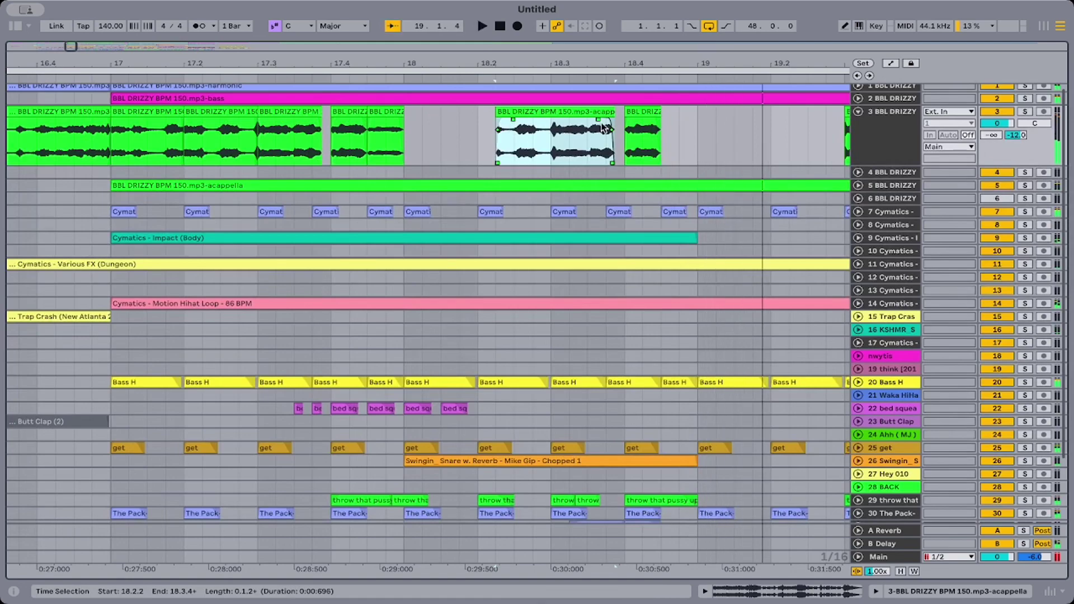
{"action": "key", "text": "space"}
Extend the short acappella clip at 18.4.1 on track 3 so it ends at 18.4.4.
{"action": "key", "text": "ctrl+d"}
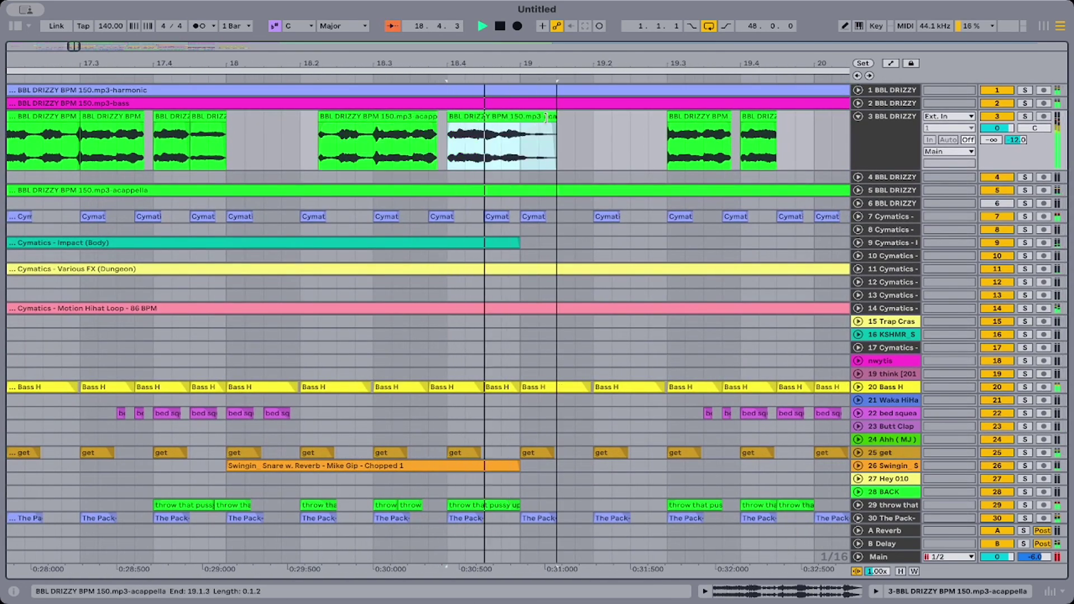
{"action": "left_click_drag", "start_coordinate": [545, 117], "coordinate": [522, 128]}
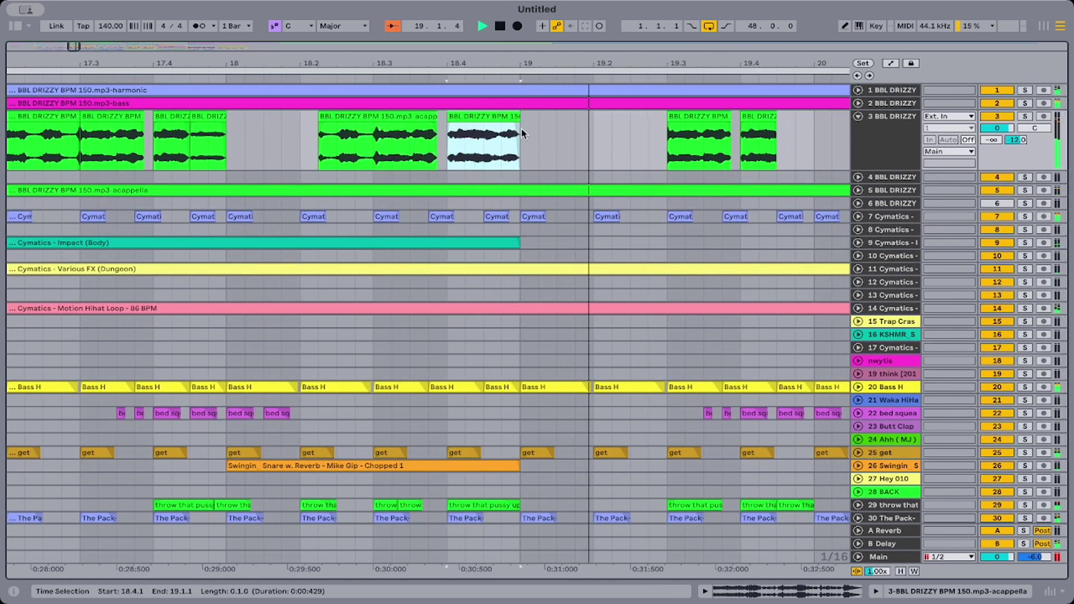
{"action": "key", "text": "space"}
{"action": "key", "text": "space"}
{"action": "scroll", "coordinate": [511, 139], "scroll_direction": "right", "scroll_amount": 1}
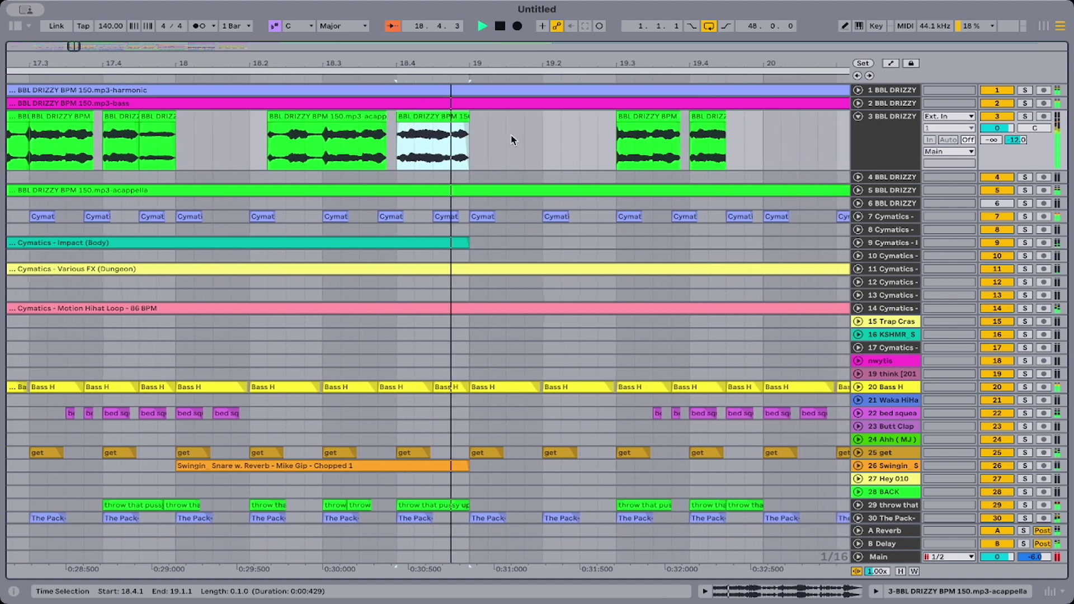
{"action": "left_click_drag", "start_coordinate": [476, 117], "coordinate": [464, 116]}
{"action": "key", "text": "space"}
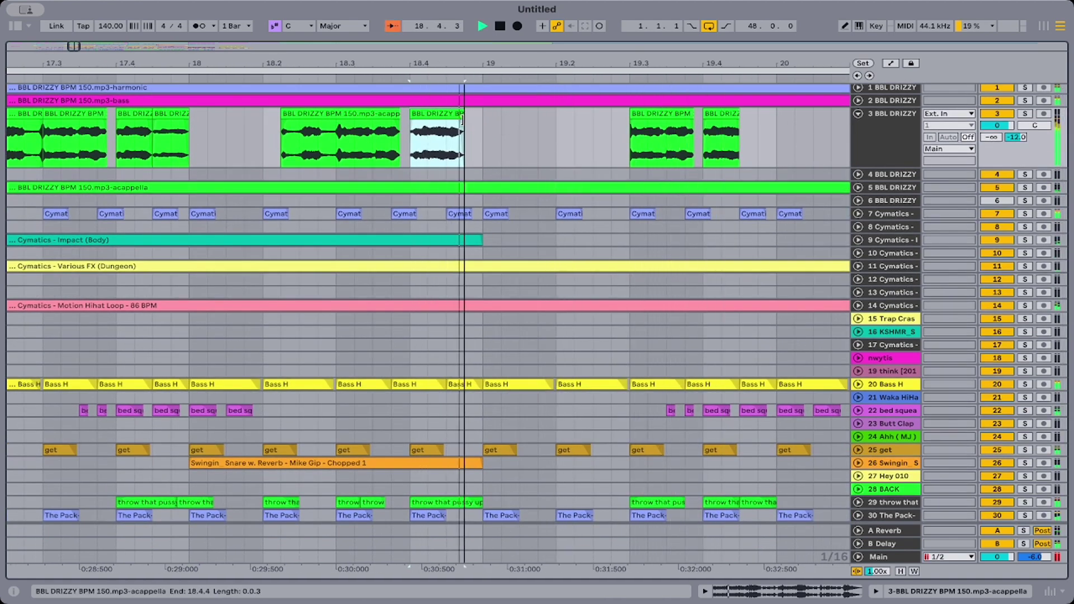
Play the arrangement from 17.1.1 to check the acappella chops on track 3.
{"action": "scroll", "coordinate": [302, 134], "scroll_direction": "left", "scroll_amount": 5}
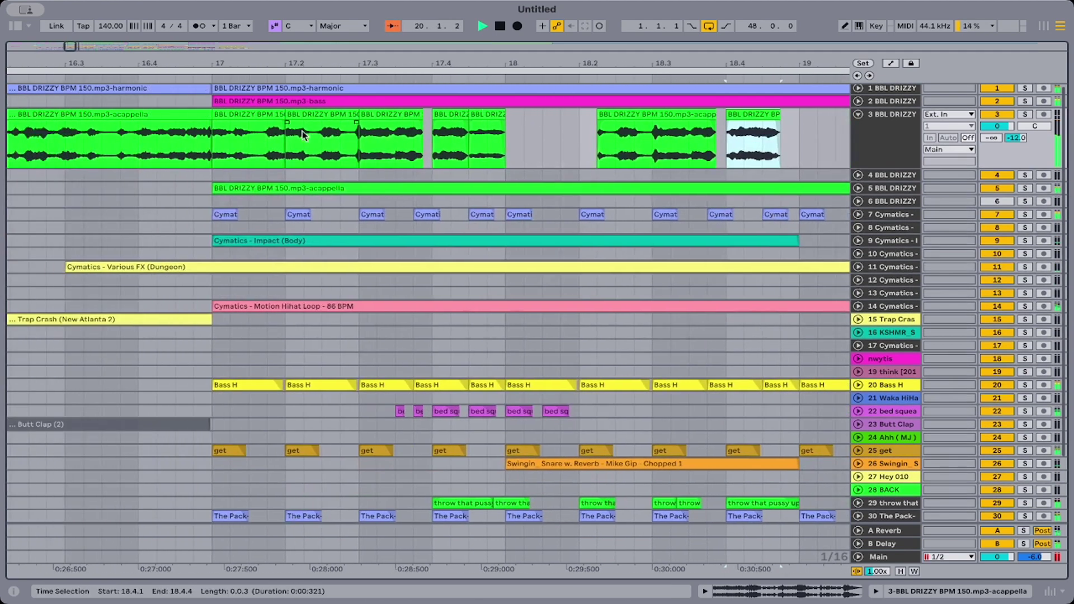
{"action": "left_click", "coordinate": [220, 142]}
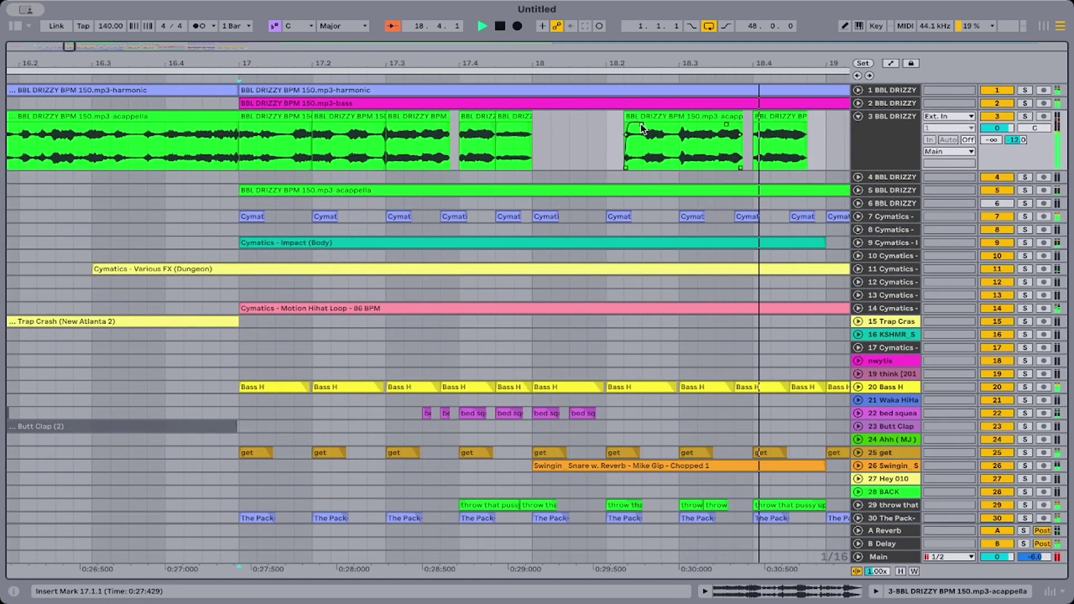
{"action": "key", "text": "space"}
{"action": "key", "text": "space"}
{"action": "scroll", "coordinate": [638, 150], "scroll_direction": "right", "scroll_amount": 3}
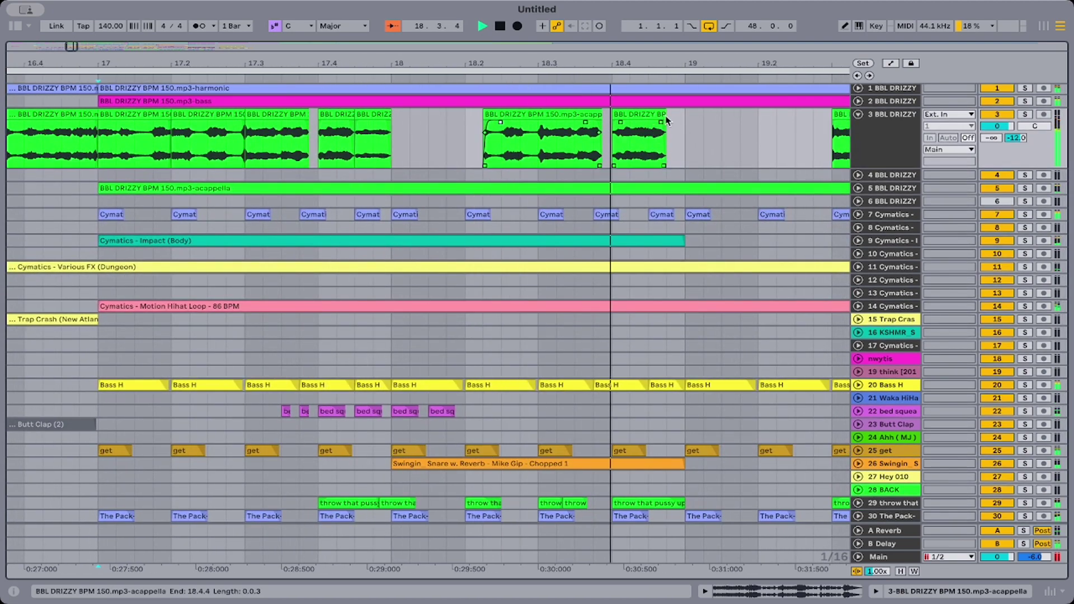
Try extending the acappella clip at 18.4.1 to 19.1.3, listen to it, and trim its end back to 18.4.4.
{"action": "left_click_drag", "start_coordinate": [662, 116], "coordinate": [715, 125]}
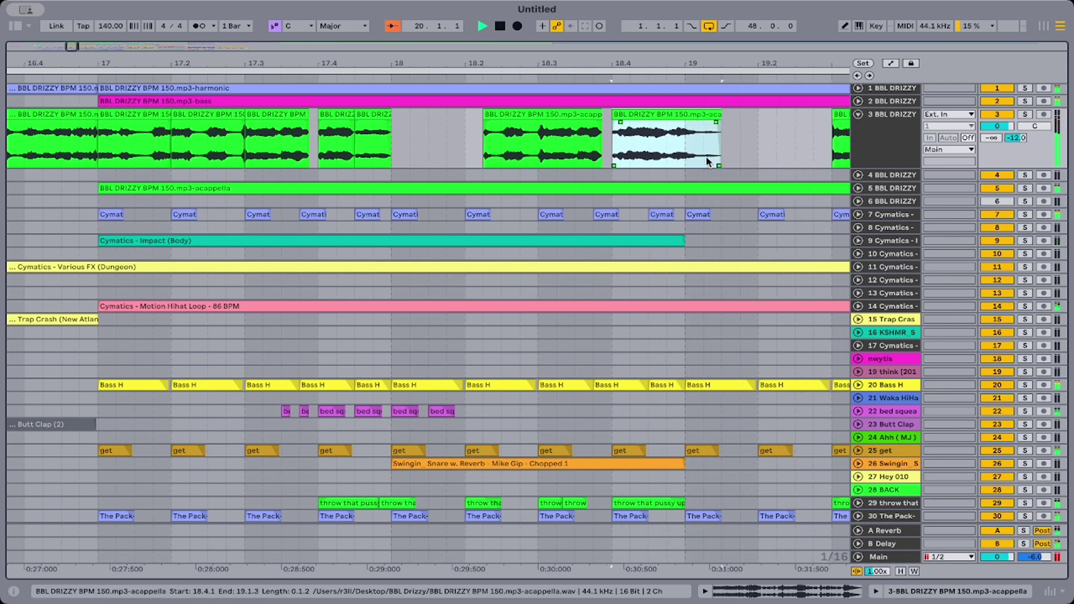
{"action": "key", "text": "space"}
{"action": "key", "text": "space"}
{"action": "scroll", "coordinate": [707, 161], "scroll_direction": "down", "scroll_amount": 1}
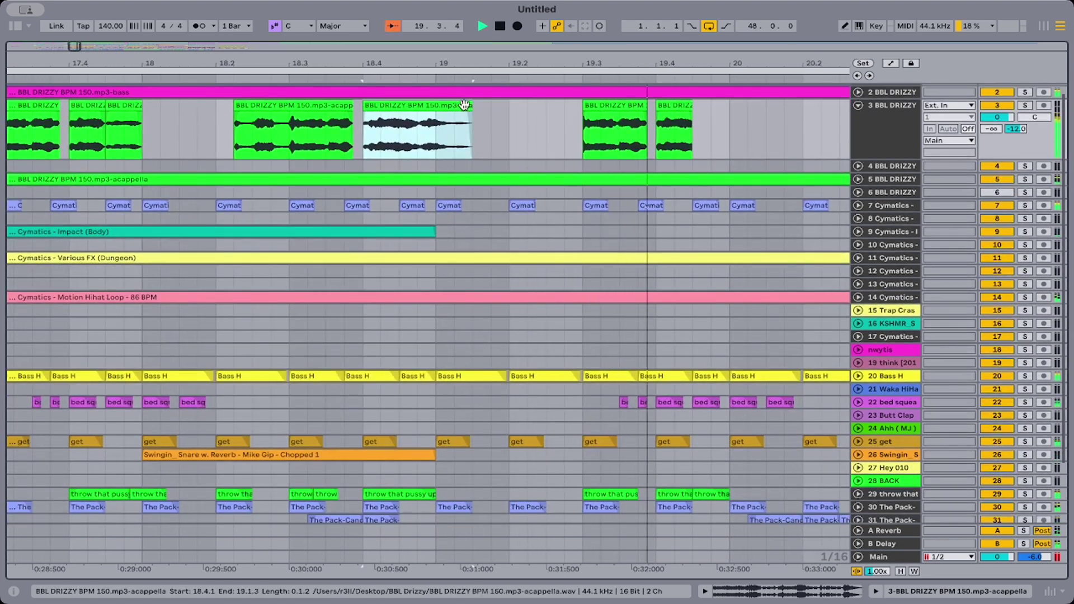
{"action": "left_click_drag", "start_coordinate": [465, 105], "coordinate": [417, 107]}
{"action": "left_click", "coordinate": [437, 107]}
{"action": "scroll", "coordinate": [421, 107], "scroll_direction": "left", "scroll_amount": 2}
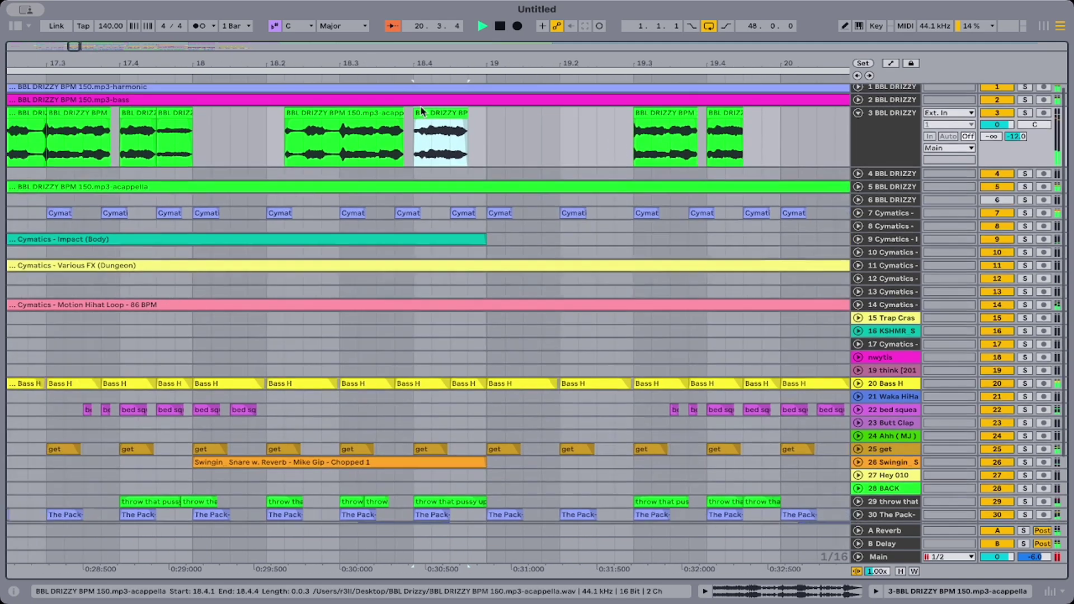
Cut the acappella section from 18.1.1 to 19.1.1 on track 3.
{"action": "scroll", "coordinate": [421, 112], "scroll_direction": "left", "scroll_amount": 3}
{"action": "left_click_drag", "start_coordinate": [569, 142], "coordinate": [385, 150]}
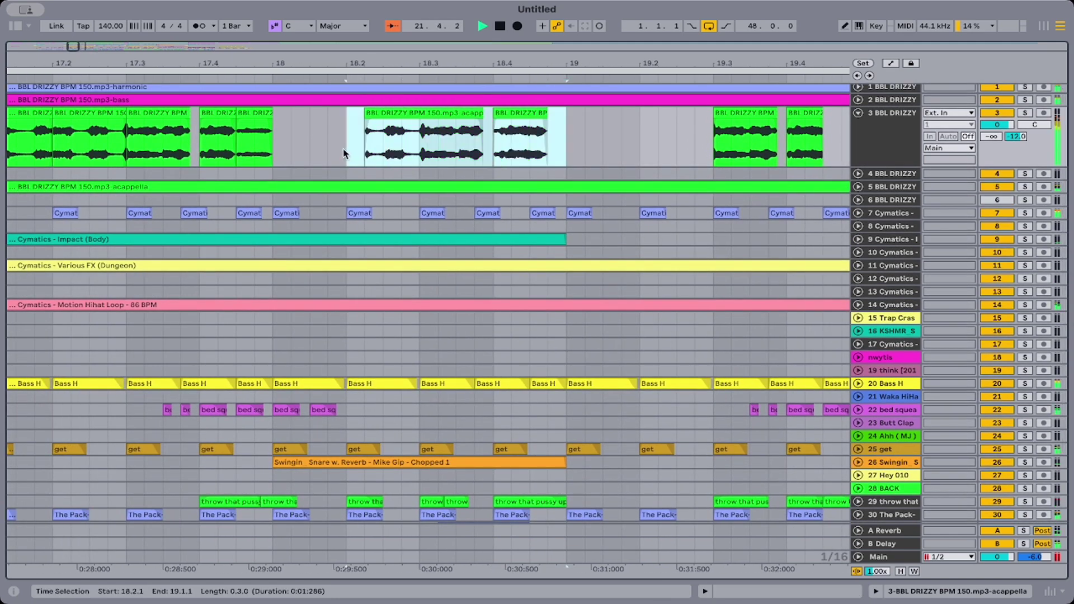
{"action": "scroll", "coordinate": [343, 148], "scroll_direction": "left", "scroll_amount": 5}
{"action": "scroll", "coordinate": [342, 148], "scroll_direction": "up", "scroll_amount": 1}
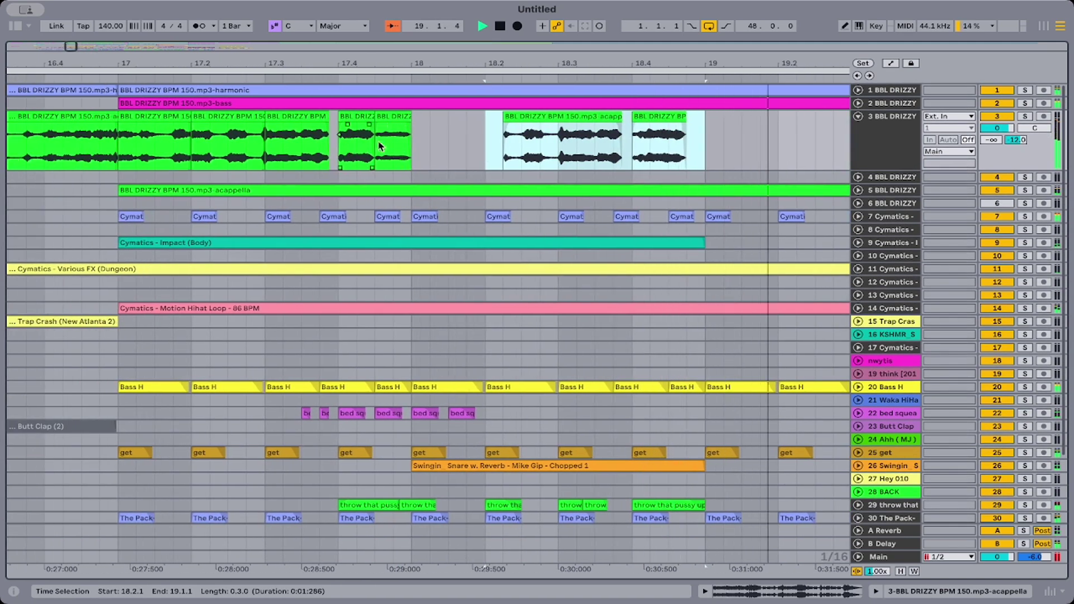
{"action": "left_click_drag", "start_coordinate": [417, 150], "coordinate": [681, 147]}
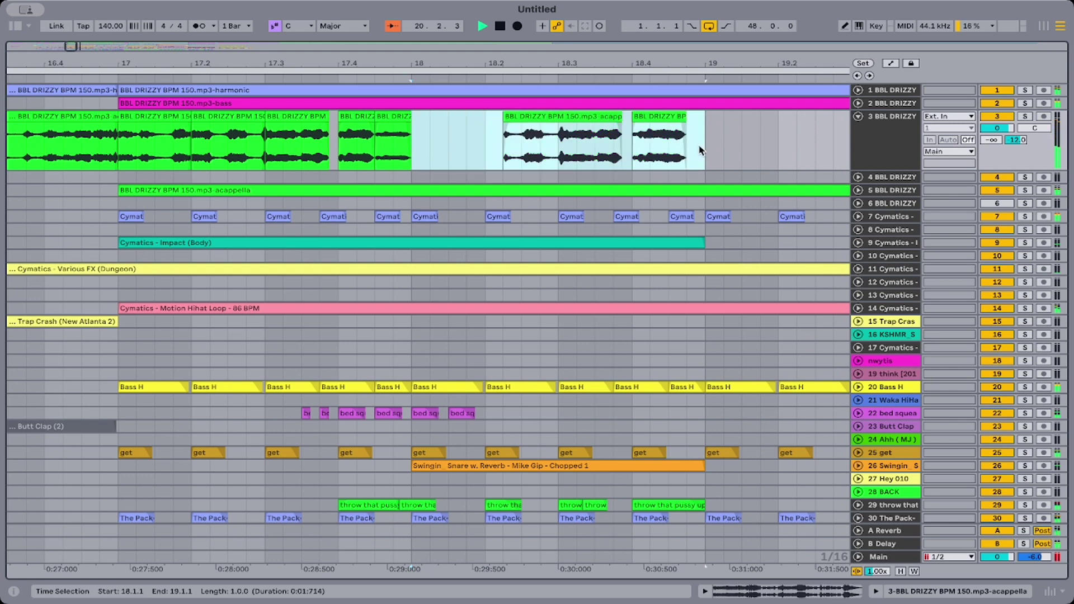
{"action": "key", "text": "Delete"}
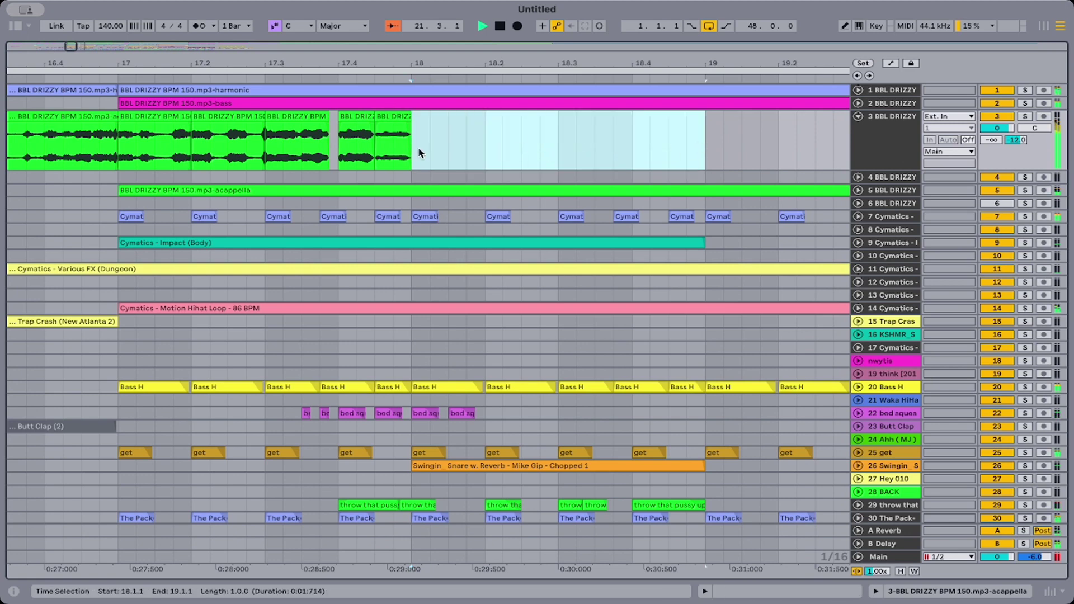
Replace the acappella clips from 17.1.1 to 18.1.1 on track 3 with the cut bar and play from 16.4.2.
{"action": "left_click_drag", "start_coordinate": [416, 148], "coordinate": [124, 156]}
{"action": "key", "text": "Delete"}
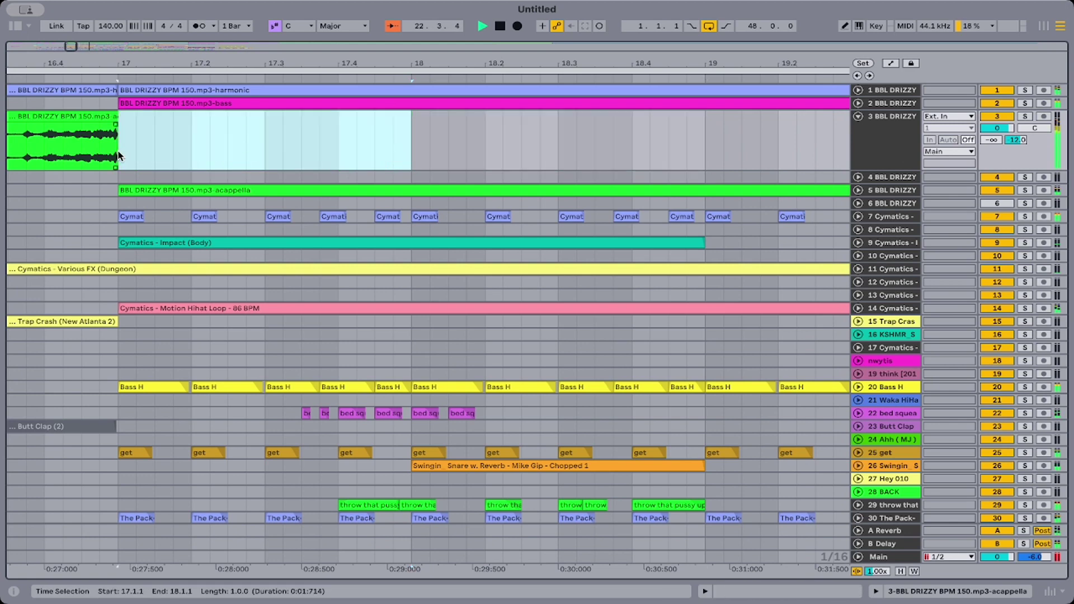
{"action": "key", "text": "ctrl+z"}
{"action": "left_click", "coordinate": [79, 145]}
{"action": "scroll", "coordinate": [73, 173], "scroll_direction": "left", "scroll_amount": 5}
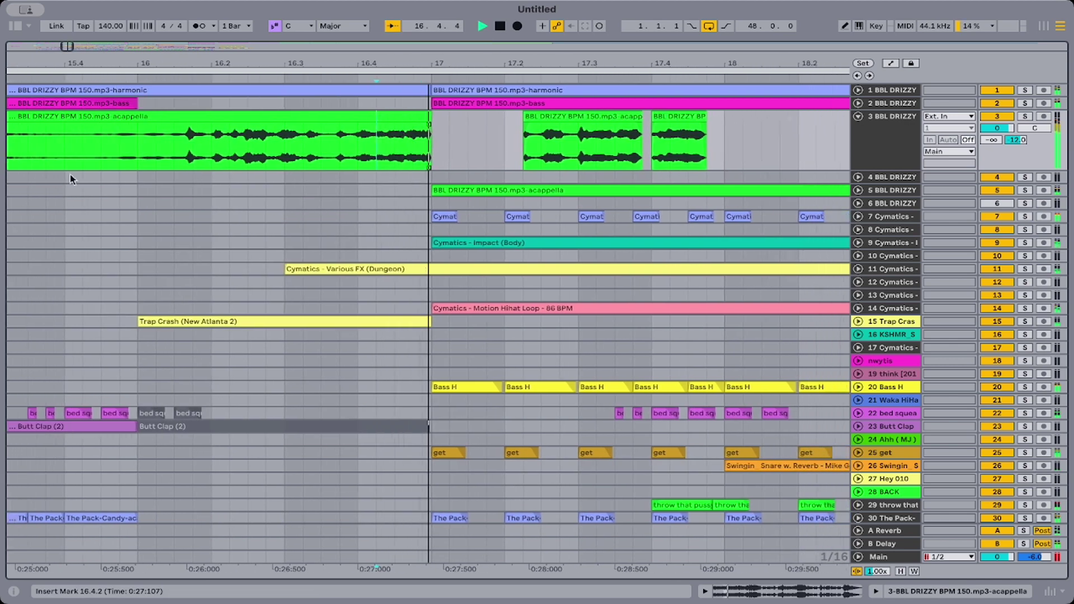
Extend the acappella clip that ends at 17.1.1 on track 3 up to the clip at 17.2.2 and play from 16.1.3.
{"action": "left_click_drag", "start_coordinate": [368, 113], "coordinate": [469, 133]}
{"action": "left_click", "coordinate": [119, 199]}
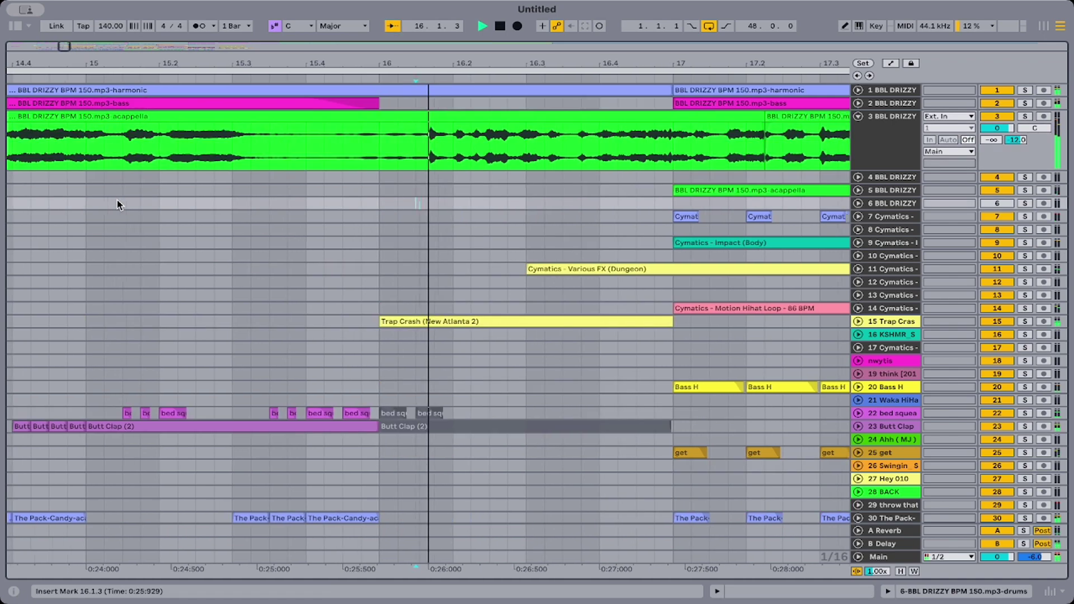
{"action": "scroll", "coordinate": [116, 200], "scroll_direction": "left", "scroll_amount": 4}
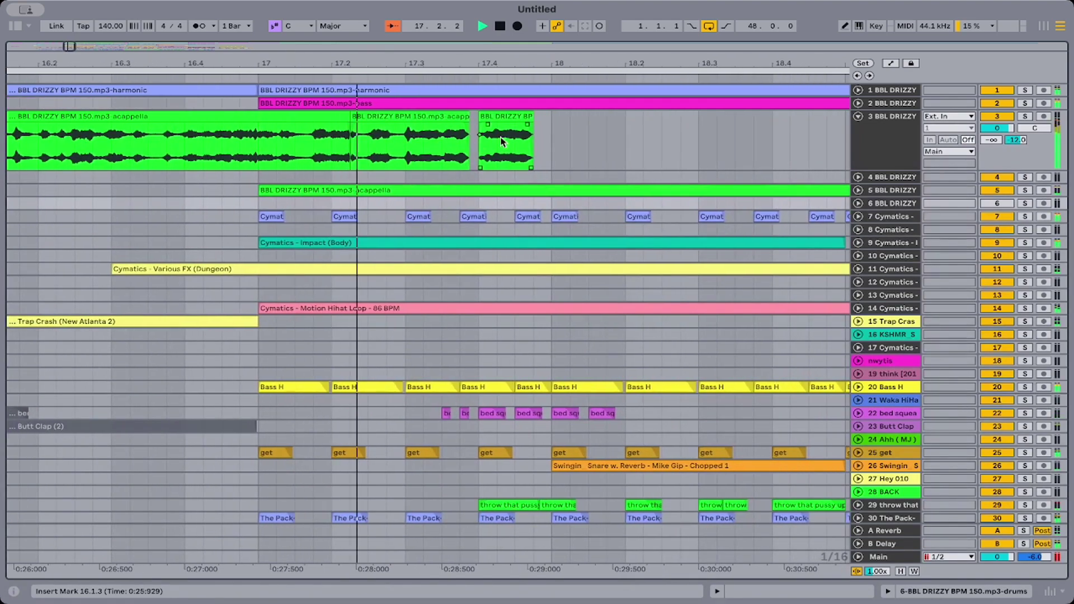
Set the loop to 17.1.1–18.1.1 around the acappella clips on track 3.
{"action": "left_click", "coordinate": [518, 137]}
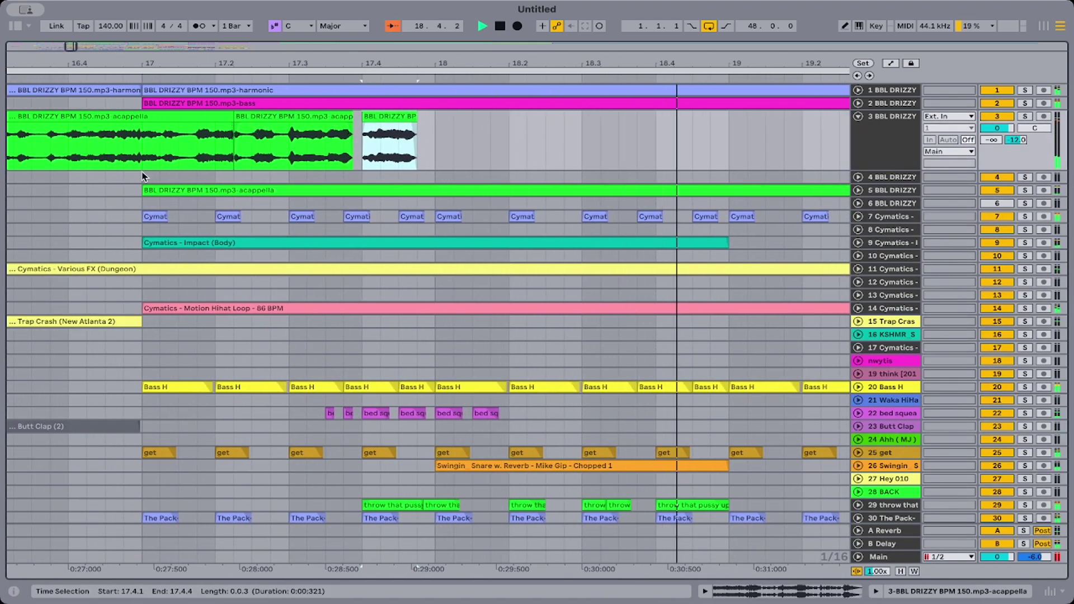
{"action": "left_click_drag", "start_coordinate": [169, 176], "coordinate": [436, 163]}
{"action": "key", "text": "ctrl+l"}
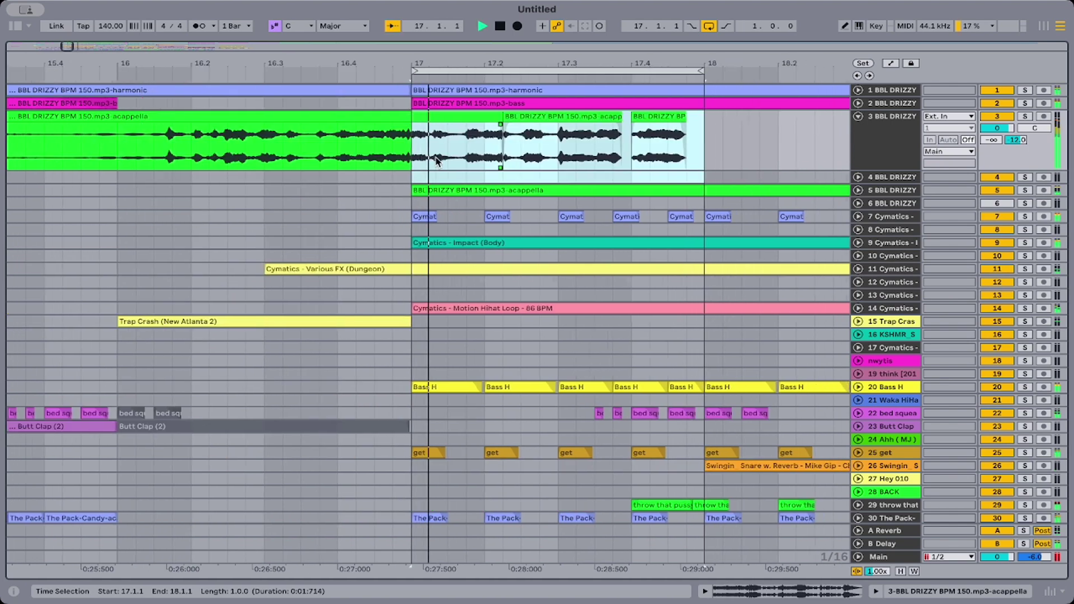
Adjust the acappella clip at 17.4.1 on track 3 so it ends at 18.1.1, and set the loop range to that clip.
{"action": "left_click", "coordinate": [487, 154]}
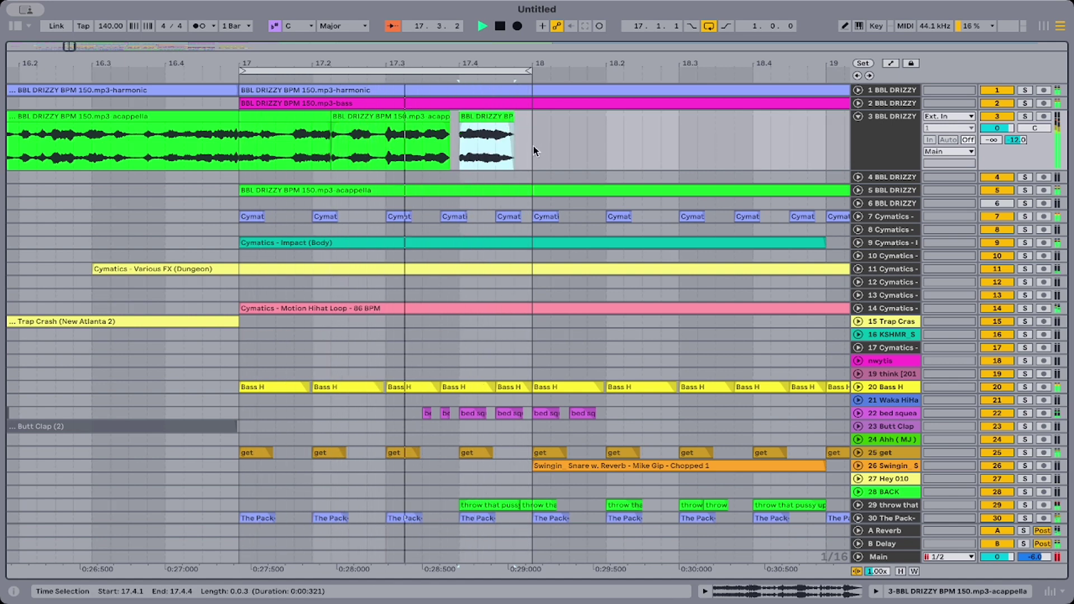
{"action": "left_click_drag", "start_coordinate": [509, 116], "coordinate": [478, 118]}
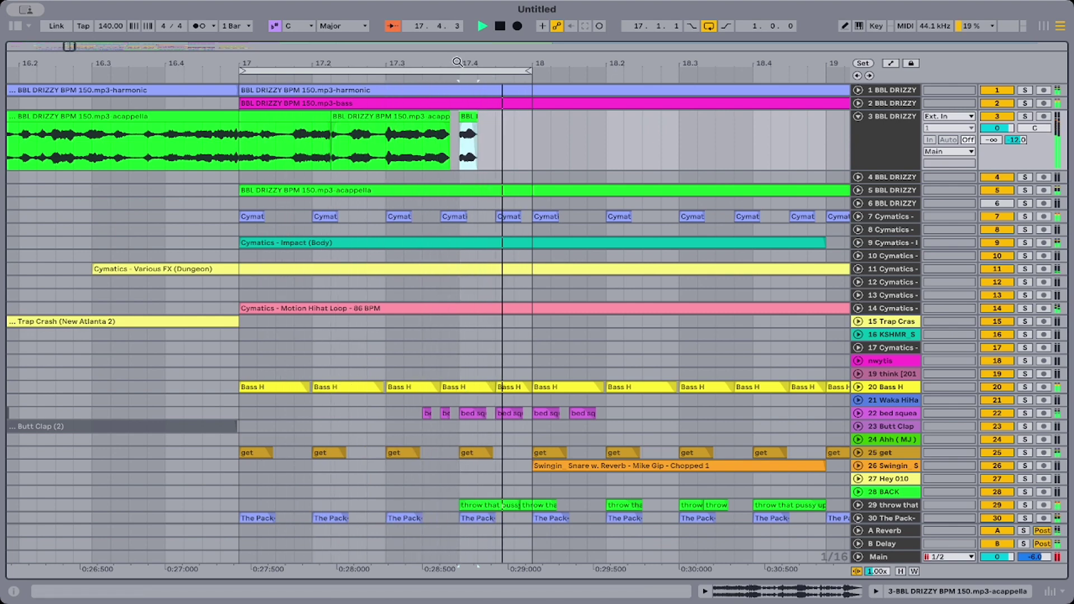
{"action": "left_click_drag", "start_coordinate": [458, 62], "coordinate": [571, 137]}
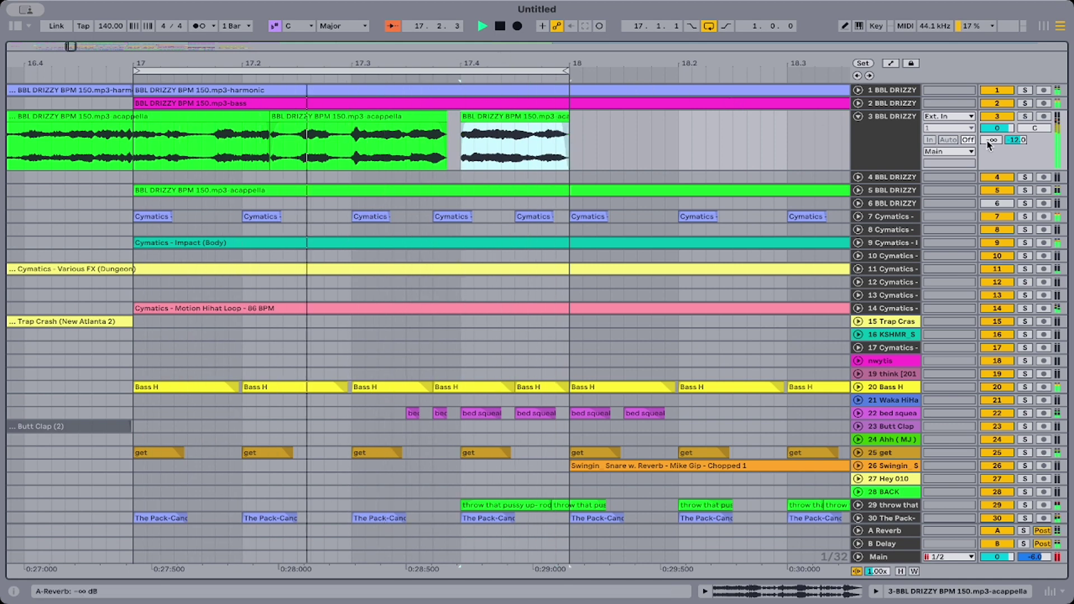
{"action": "key", "text": "ctrl+l"}
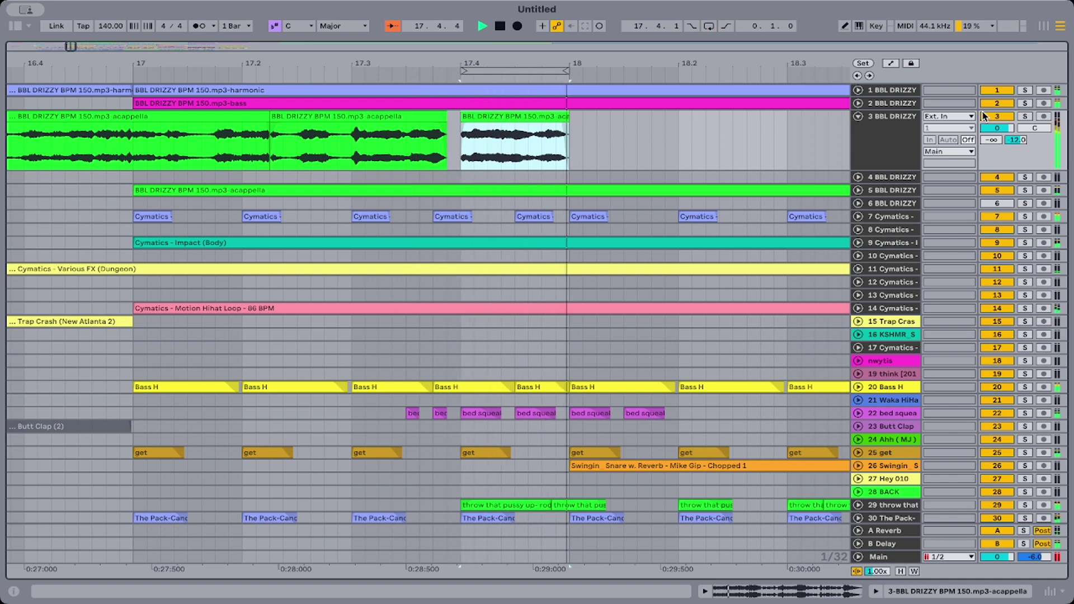
Copy the track 3 acappella clips from 17.1.1–18.1.1 and paste them at 19.1.1.
{"action": "left_click_drag", "start_coordinate": [506, 60], "coordinate": [504, 18]}
{"action": "left_click", "coordinate": [358, 178]}
{"action": "scroll", "coordinate": [358, 177], "scroll_direction": "right", "scroll_amount": 10}
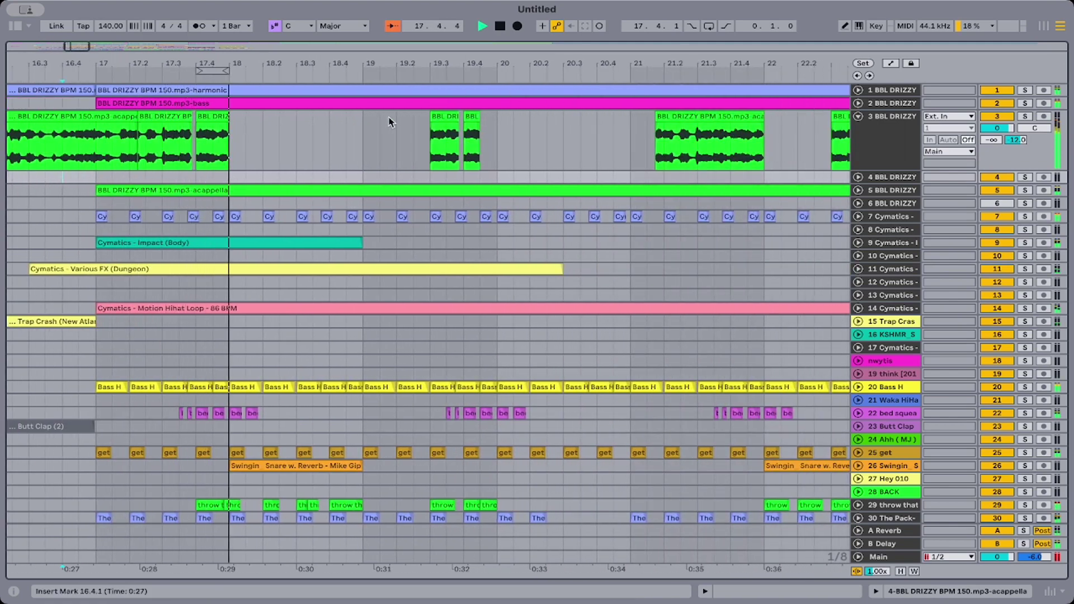
{"action": "left_click_drag", "start_coordinate": [232, 151], "coordinate": [99, 153]}
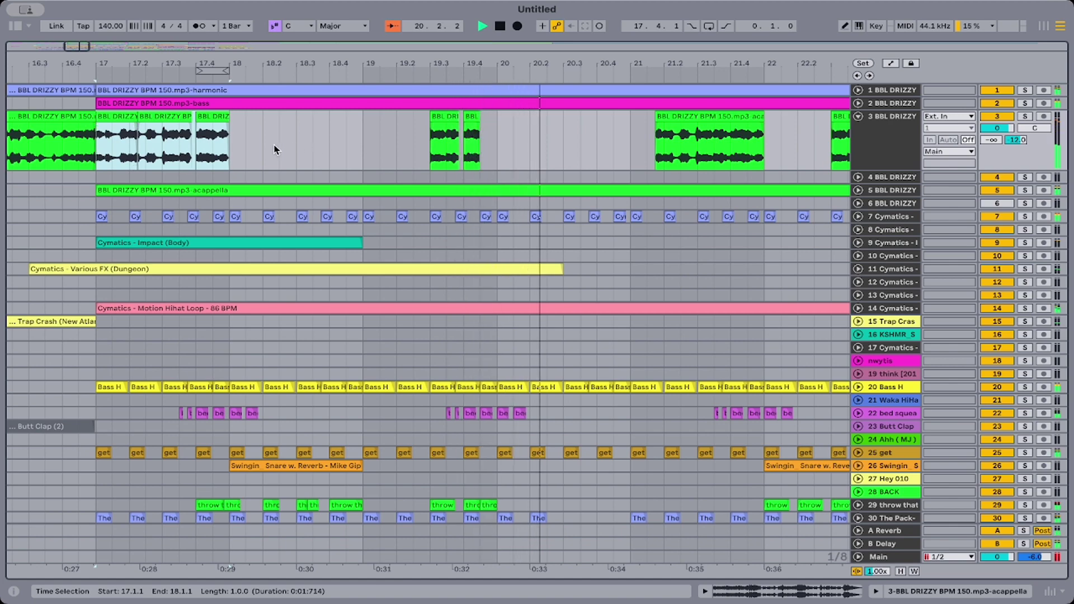
{"action": "left_click", "coordinate": [360, 144]}
{"action": "key", "text": "ctrl+v"}
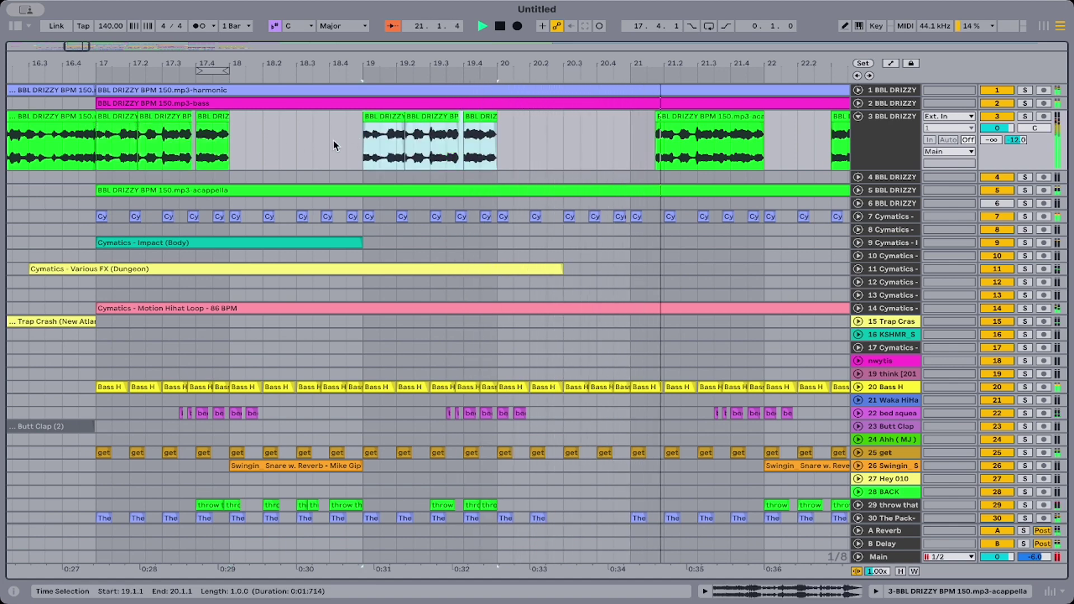
Play the vocal from just before bar 17, and delete the first pasted acappella clip at 19.1.1 on track 3.
{"action": "left_click", "coordinate": [75, 168]}
{"action": "key", "text": "space"}
{"action": "key", "text": "space"}
{"action": "left_click", "coordinate": [542, 117]}
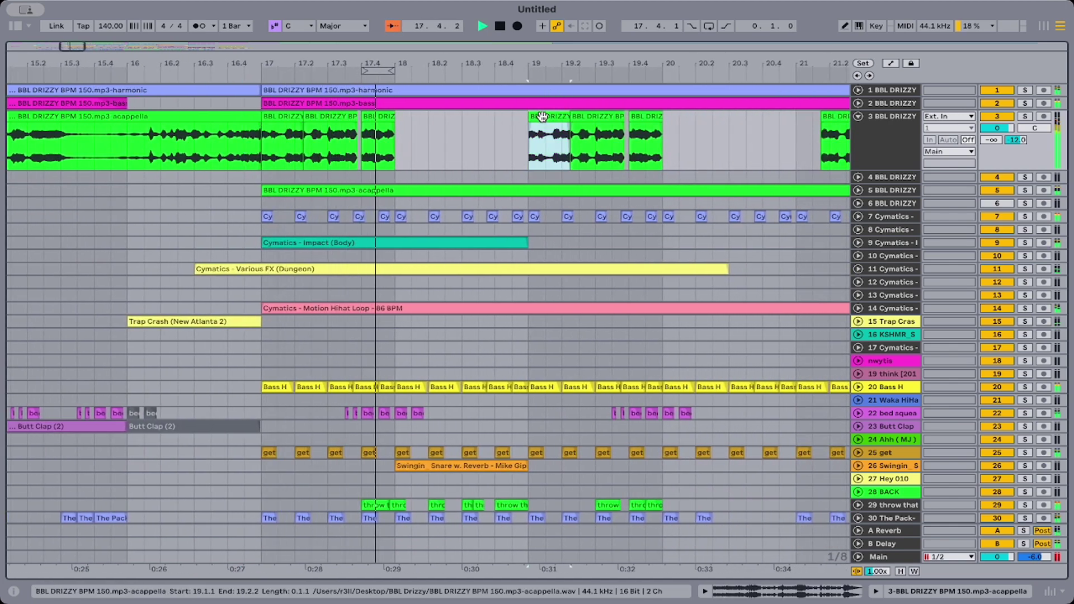
{"action": "key", "text": "Delete"}
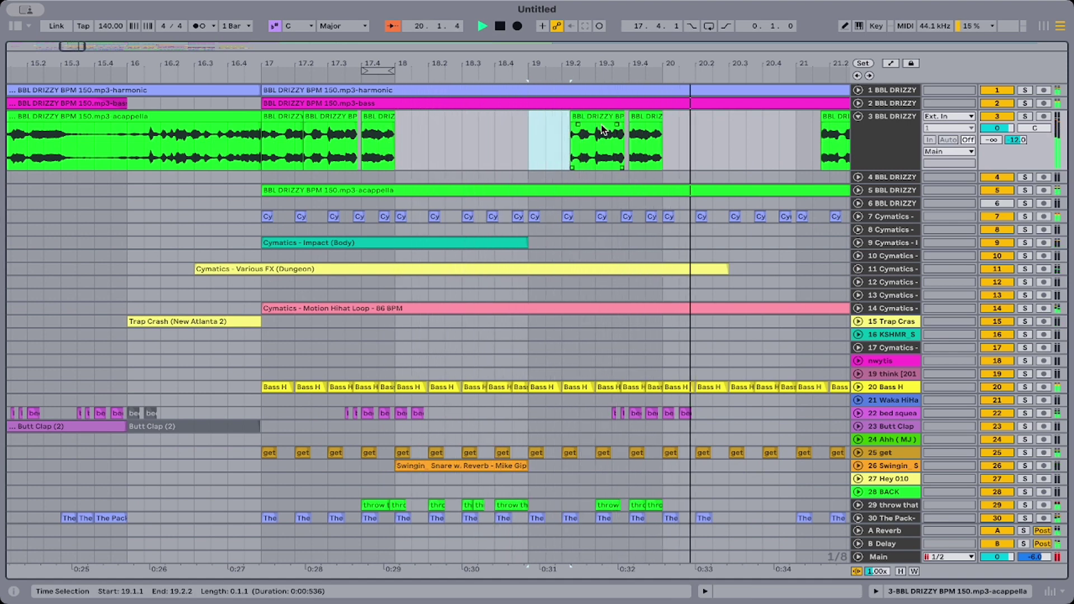
Trim the bar 19 acappella clips on track 3 so the first starts at 19.3.1 and the second ends at 19.4.3.
{"action": "left_click", "coordinate": [398, 145]}
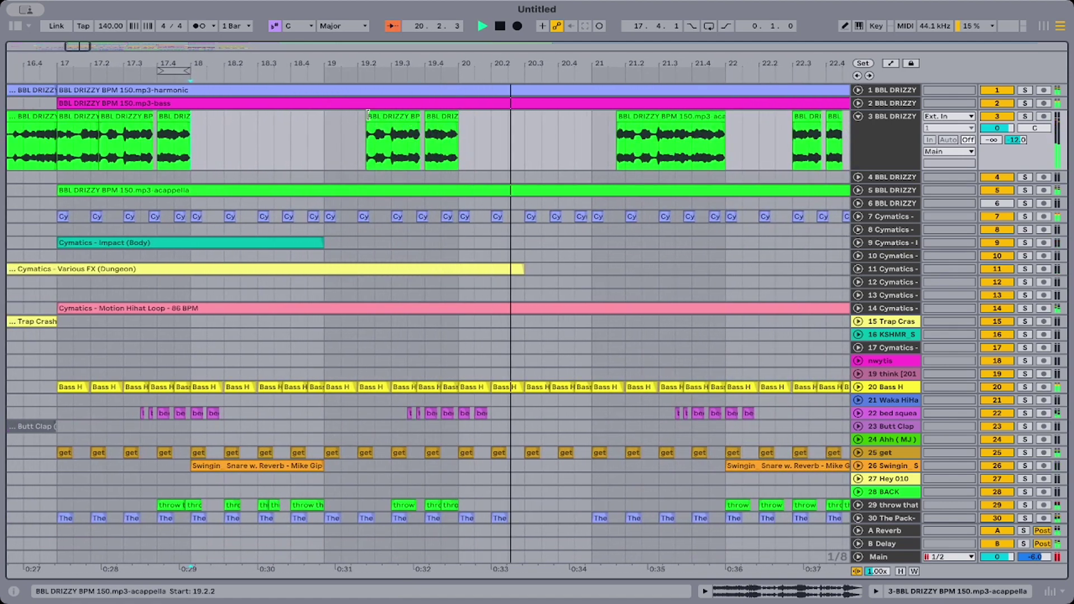
{"action": "left_click_drag", "start_coordinate": [368, 116], "coordinate": [390, 117]}
{"action": "key", "text": "space"}
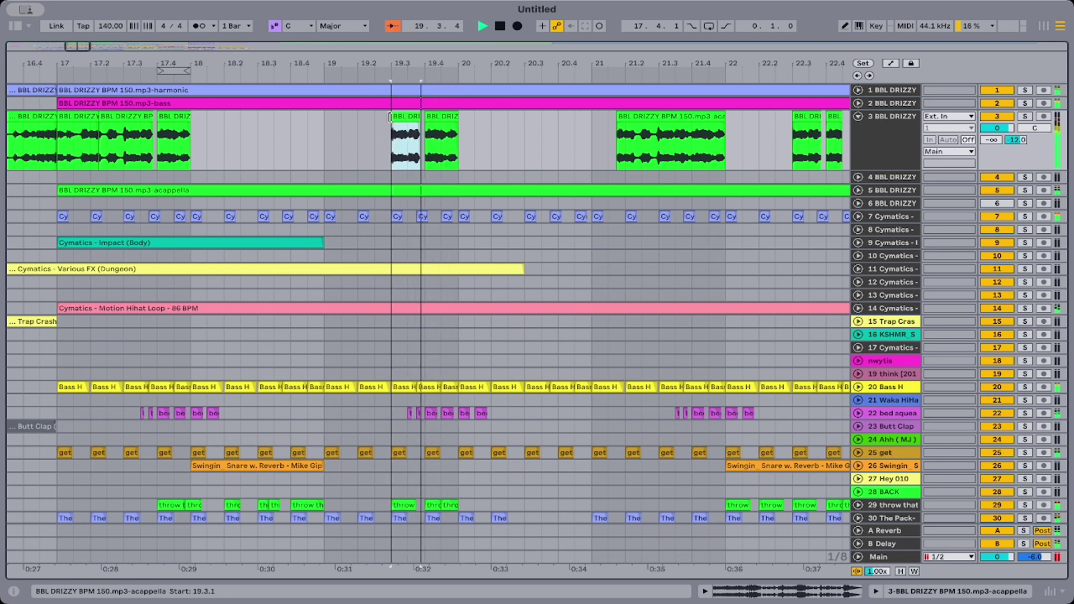
{"action": "left_click_drag", "start_coordinate": [455, 116], "coordinate": [316, 145]}
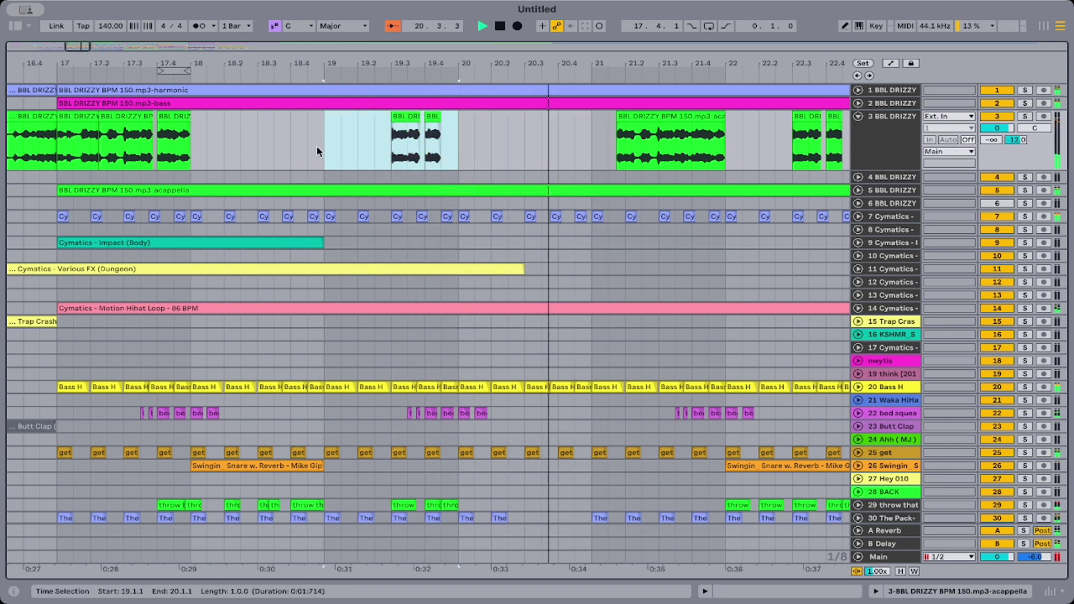
{"action": "left_click", "coordinate": [192, 151]}
{"action": "key", "text": "super+v"}
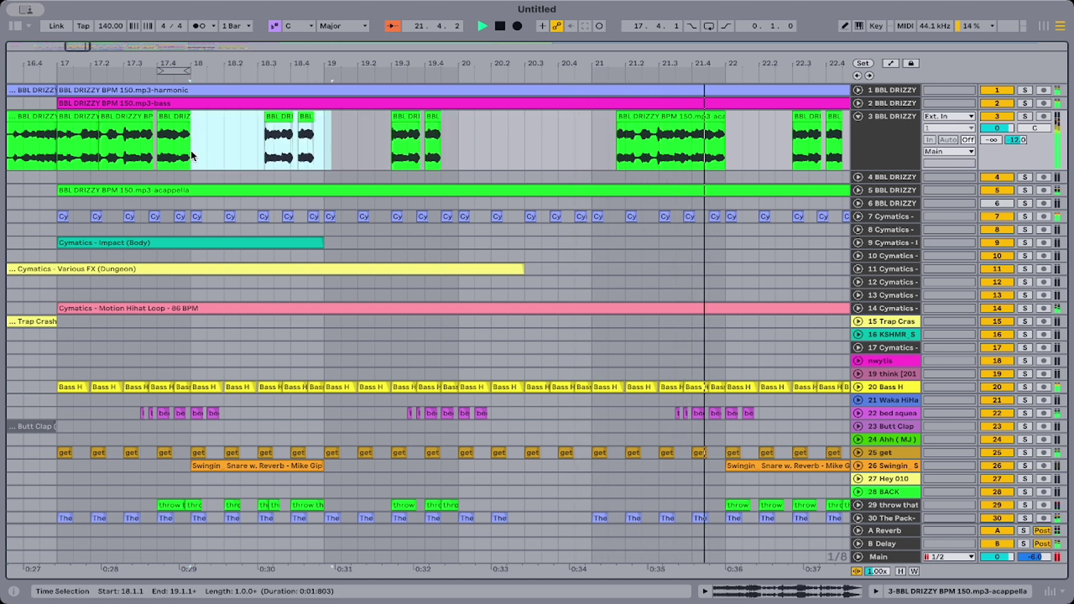
{"action": "key", "text": "super+z"}
{"action": "left_click_drag", "start_coordinate": [326, 155], "coordinate": [460, 156]}
{"action": "left_click_drag", "start_coordinate": [190, 148], "coordinate": [196, 153]}
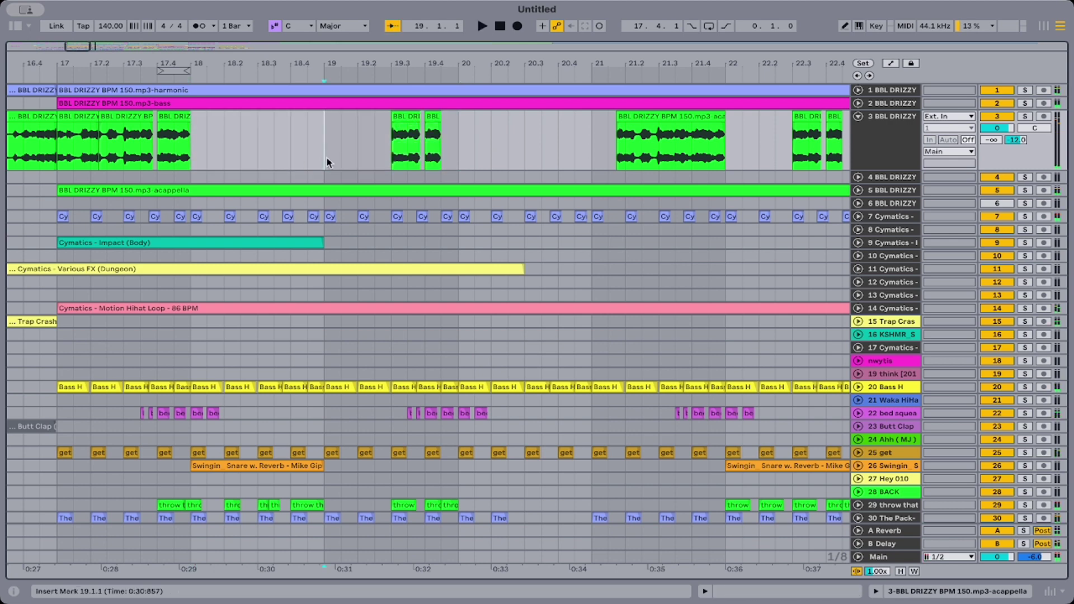
{"action": "left_click_drag", "start_coordinate": [327, 157], "coordinate": [472, 169]}
{"action": "key", "text": "super+d"}
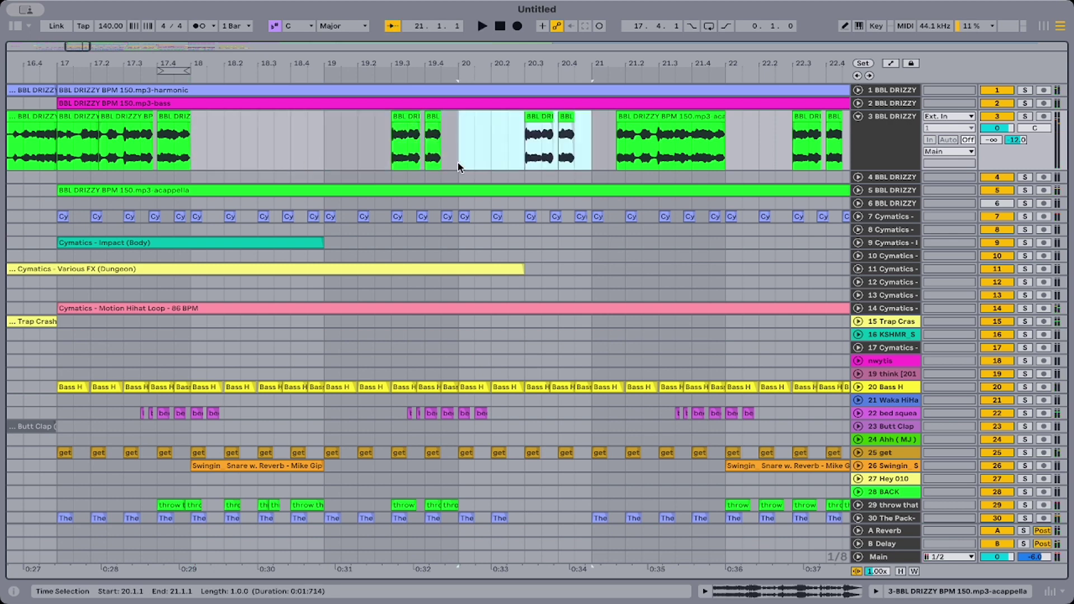
{"action": "key", "text": "super+z"}
{"action": "key", "text": "super+z"}
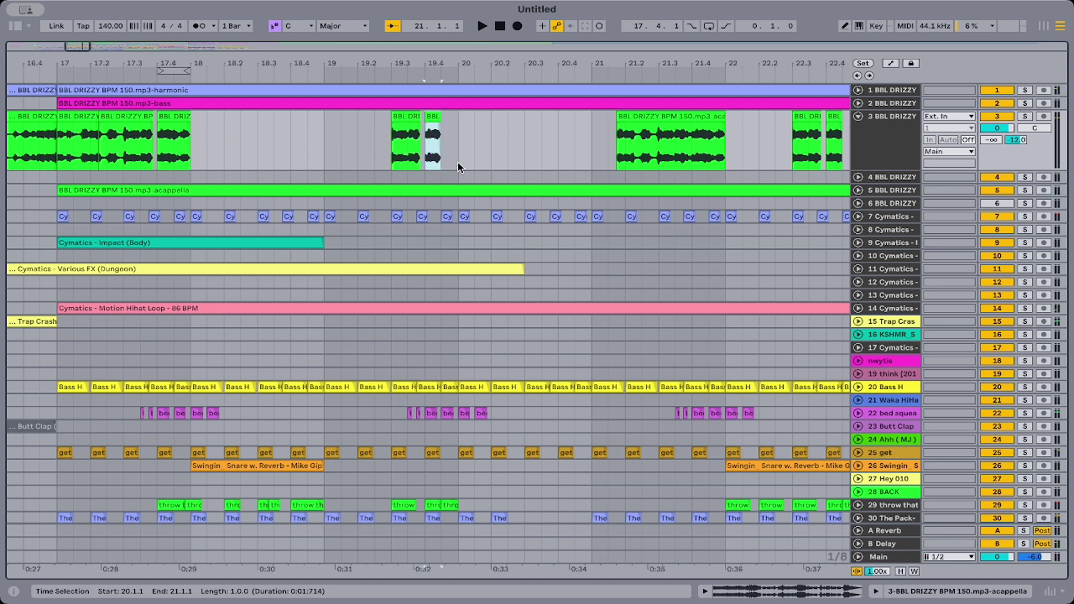
Copy the track 3 section from 19.1.1–20.1.1 to 18.1.1 and duplicate it twice to fill bars 19 and 20.
{"action": "left_click_drag", "start_coordinate": [458, 161], "coordinate": [321, 158]}
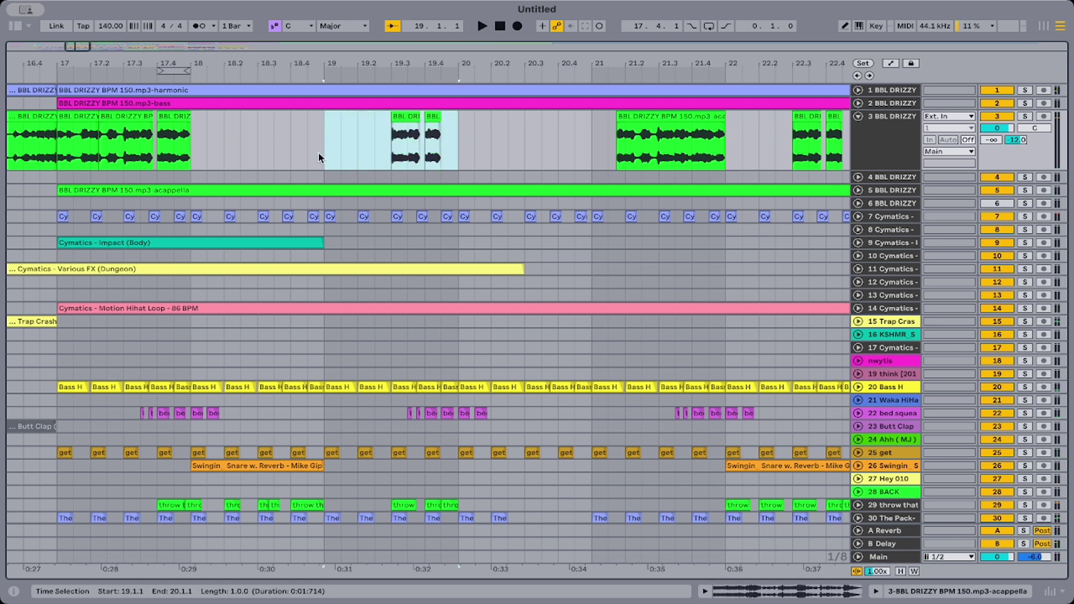
{"action": "left_click", "coordinate": [195, 142]}
{"action": "key", "text": "super+v"}
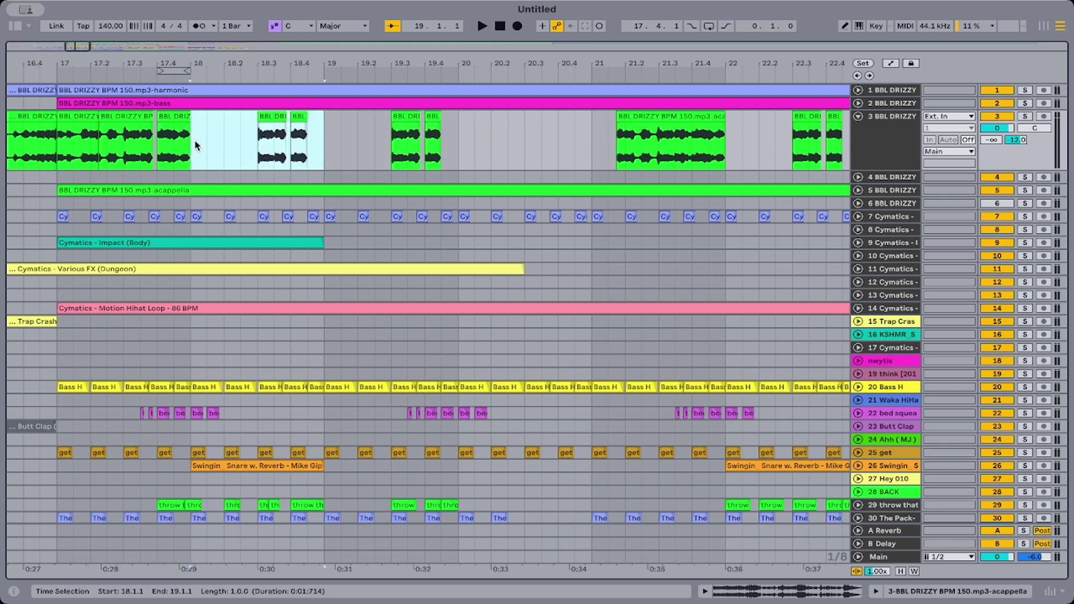
{"action": "key", "text": "super+d"}
{"action": "key", "text": "super+d"}
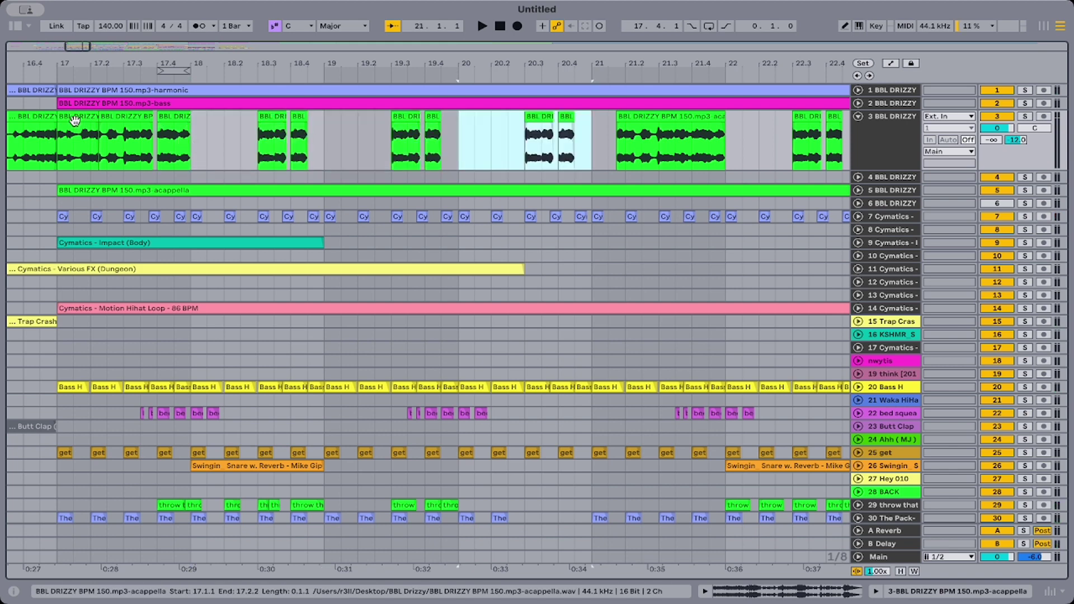
Play the chopped track 3 vocals from just before bar 17, and replay them from shortly after bar 20.
{"action": "left_click", "coordinate": [36, 179]}
{"action": "key", "text": "space"}
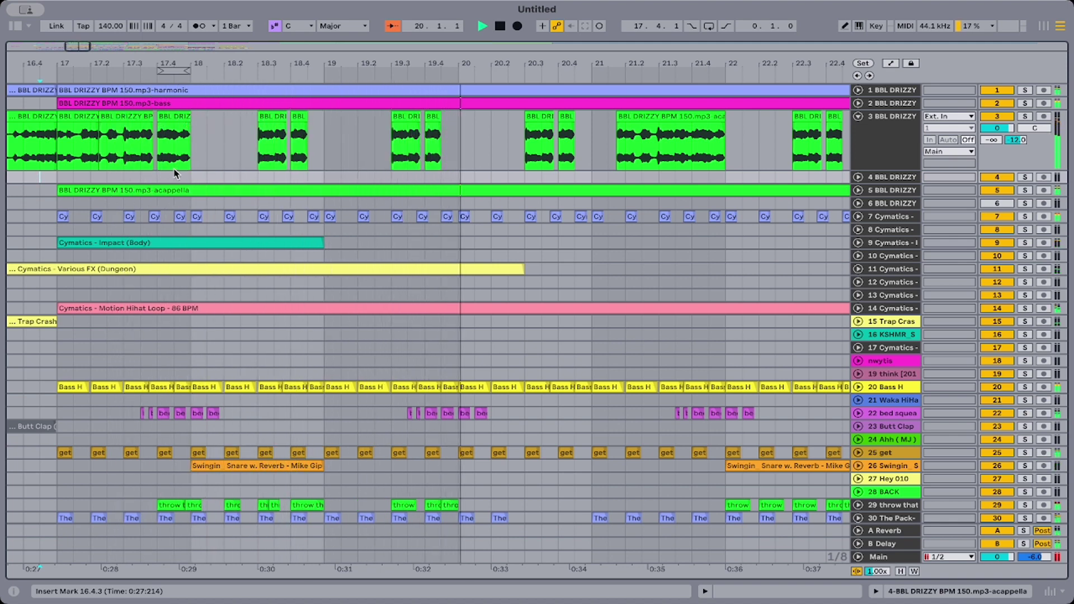
{"action": "left_click", "coordinate": [569, 118]}
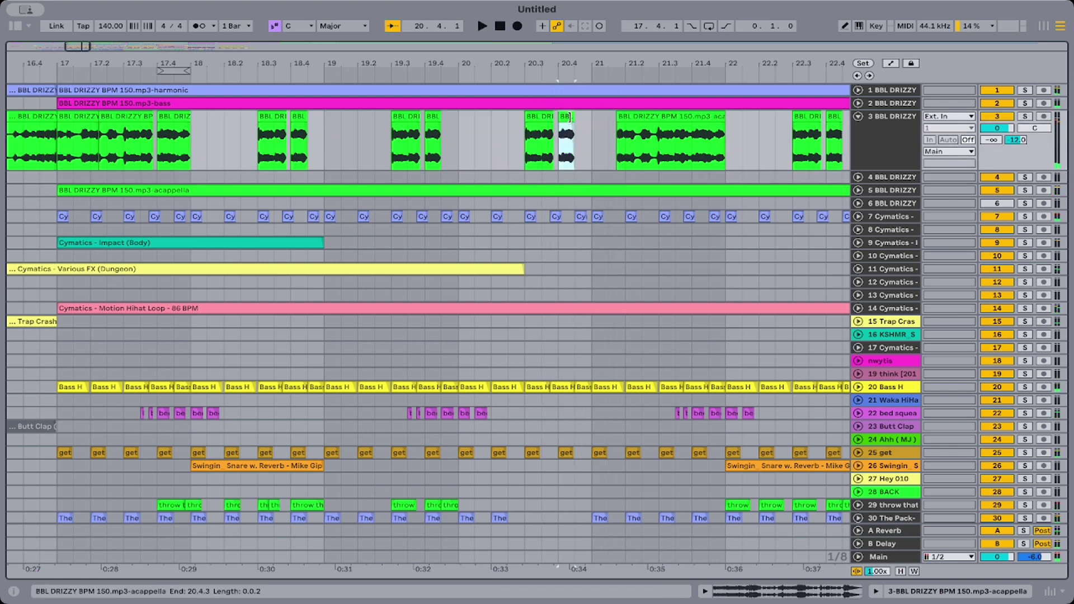
{"action": "left_click", "coordinate": [476, 139]}
{"action": "key", "text": "space"}
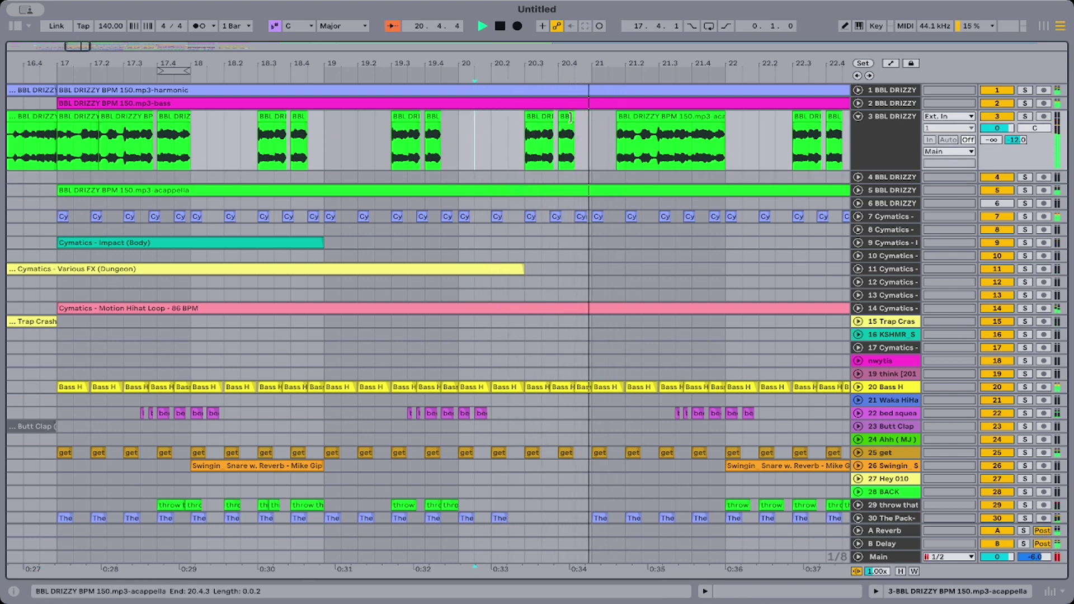
Try extending the acappella clip at 20.4.1 to end at 21.1.3, and undo the extension.
{"action": "left_click_drag", "start_coordinate": [570, 117], "coordinate": [600, 118]}
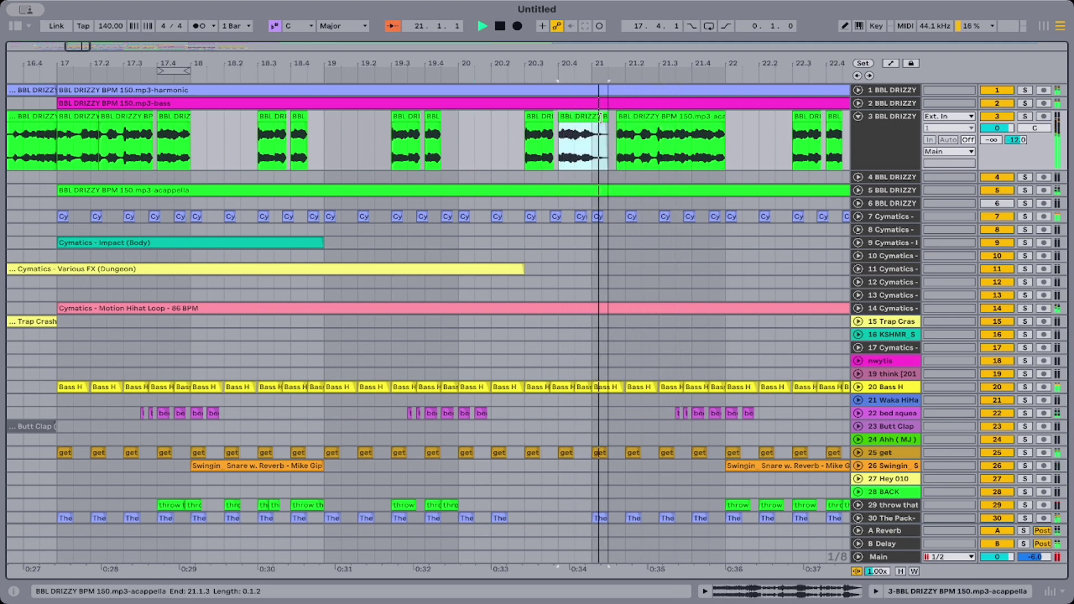
{"action": "left_click", "coordinate": [471, 140]}
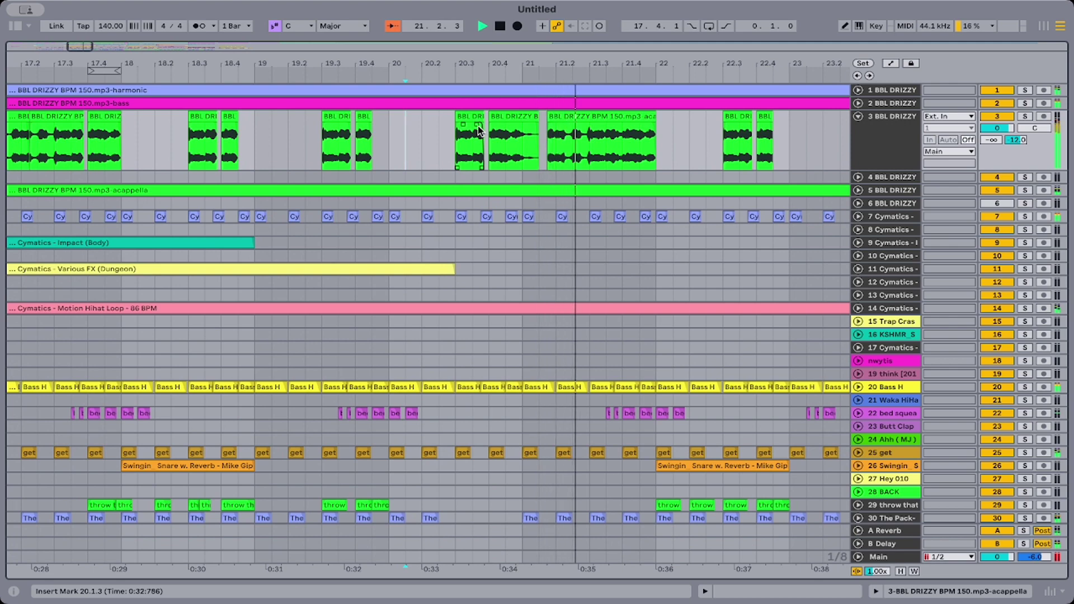
{"action": "key", "text": "ctrl+z"}
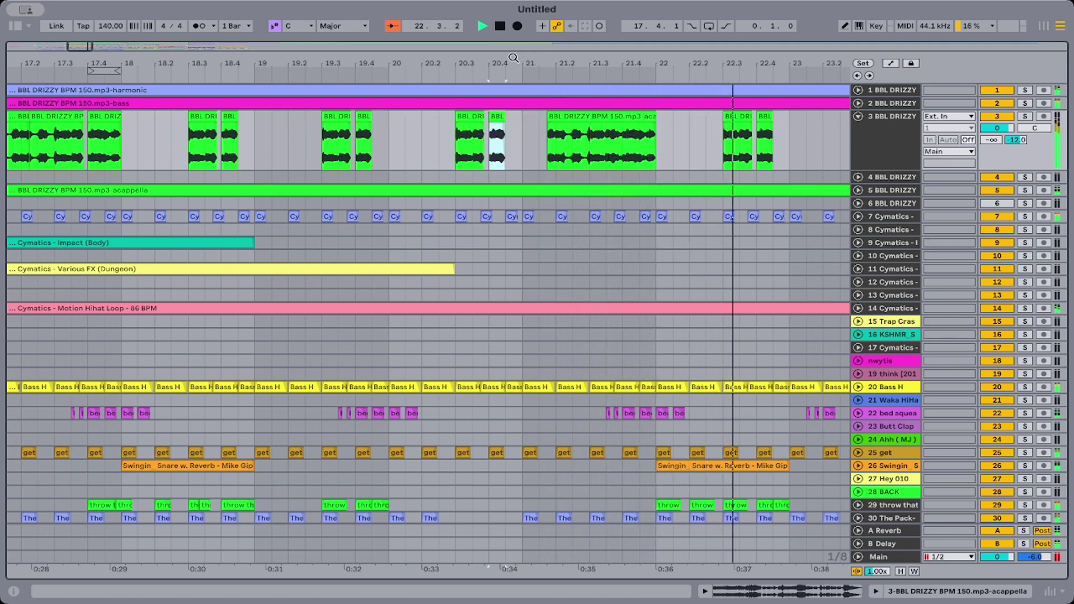
Delete the track 3 clips from 21.1.1 to 25.1.1 and fill that range with a duplicate of bars 17–20.
{"action": "left_click_drag", "start_coordinate": [498, 67], "coordinate": [499, 61]}
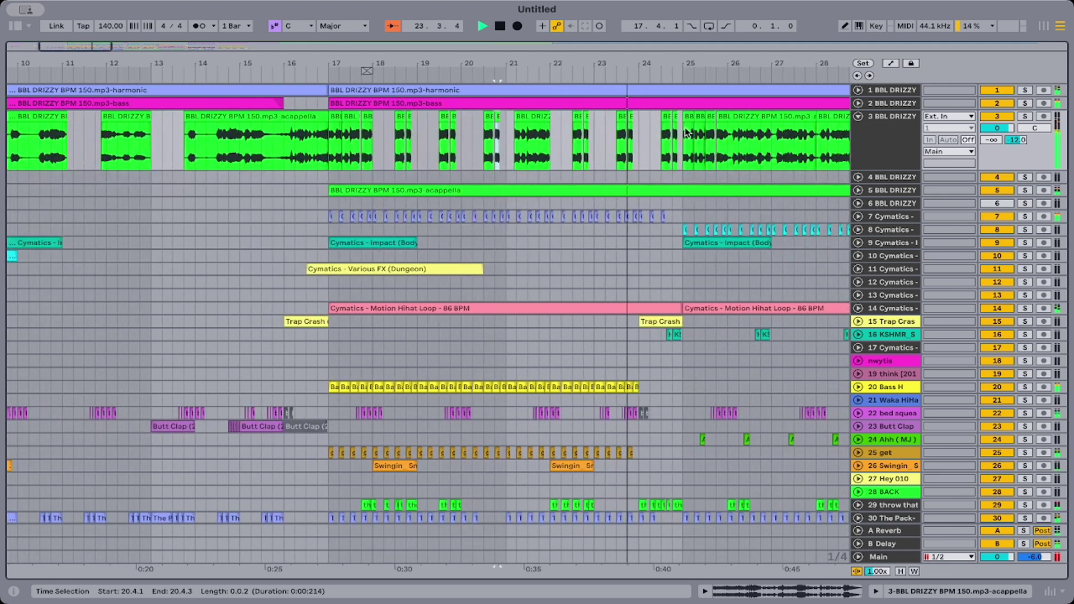
{"action": "left_click_drag", "start_coordinate": [683, 145], "coordinate": [520, 145]}
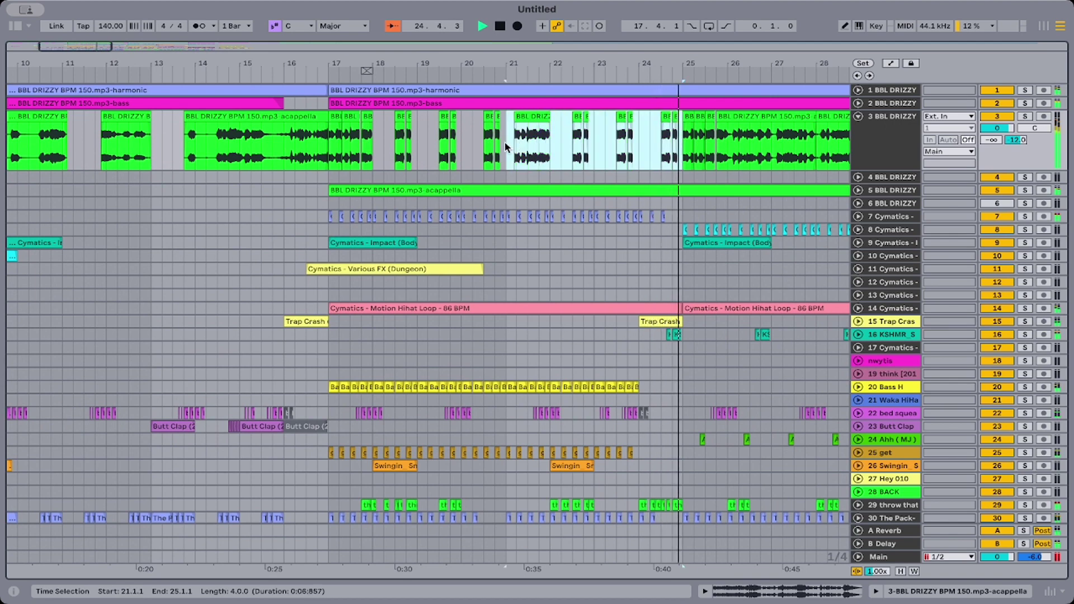
{"action": "key", "text": "Delete"}
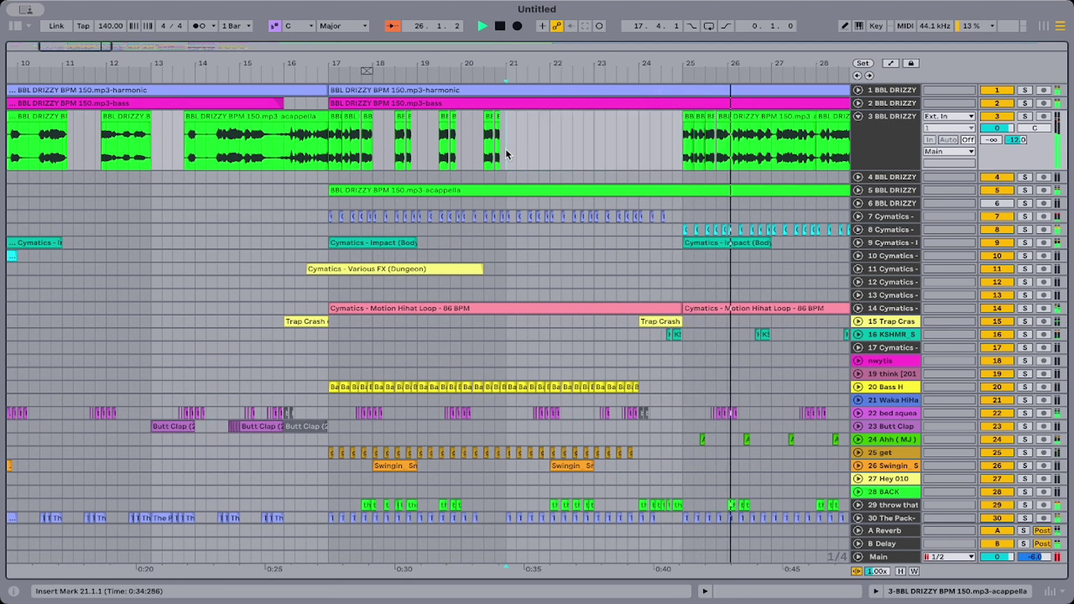
{"action": "left_click_drag", "start_coordinate": [505, 147], "coordinate": [330, 156]}
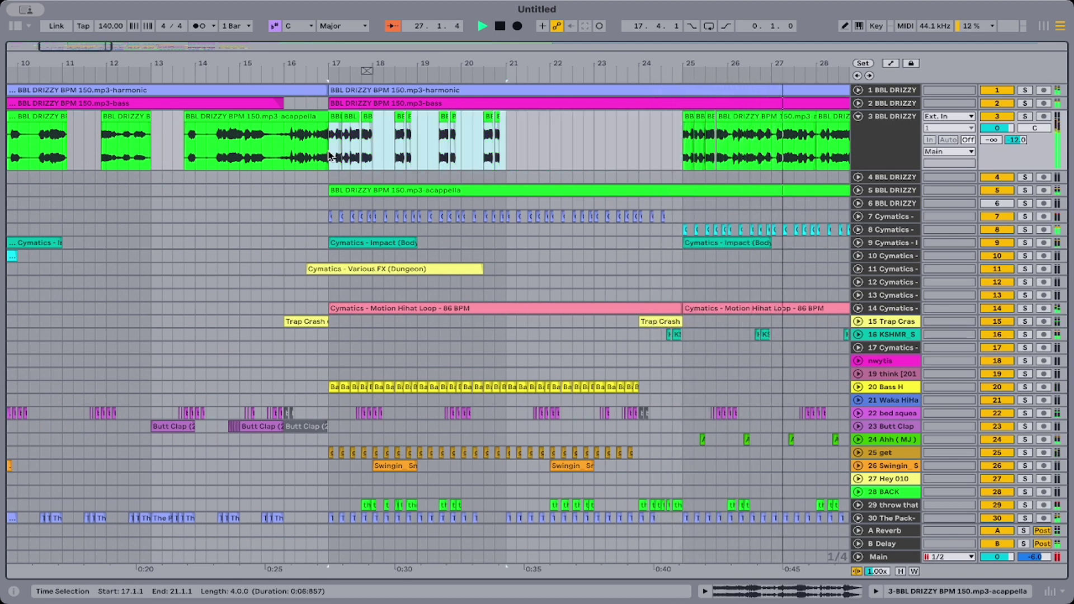
{"action": "key", "text": "ctrl+d"}
Unfold track 5 and shorten its long acappella clip to end at 25.1.1.
{"action": "scroll", "coordinate": [347, 168], "scroll_direction": "right", "scroll_amount": 10}
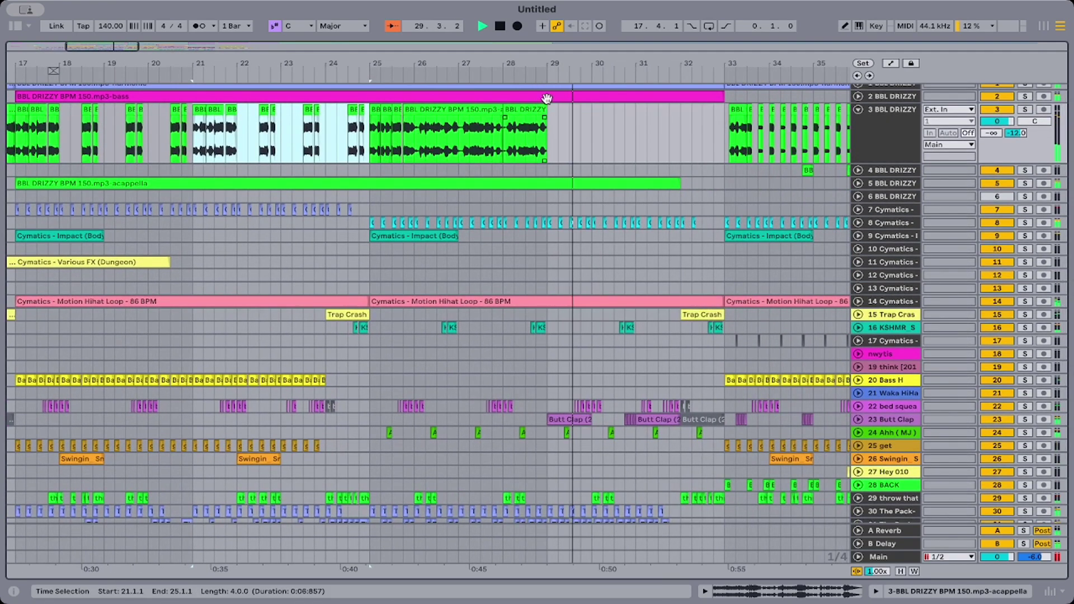
{"action": "left_click", "coordinate": [859, 184]}
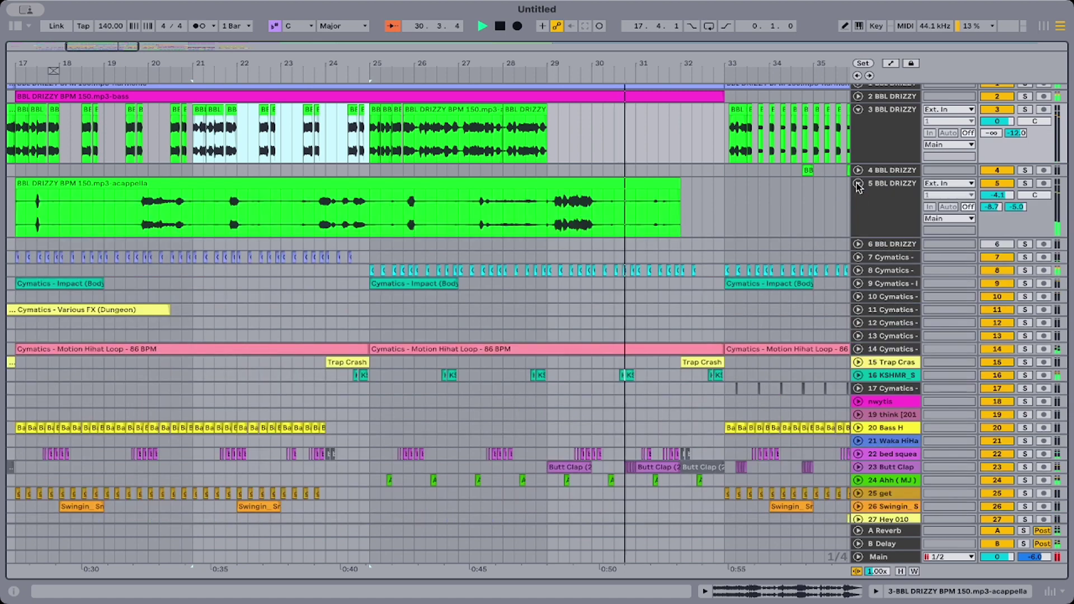
{"action": "left_click", "coordinate": [666, 184]}
{"action": "left_click_drag", "start_coordinate": [667, 184], "coordinate": [370, 189]}
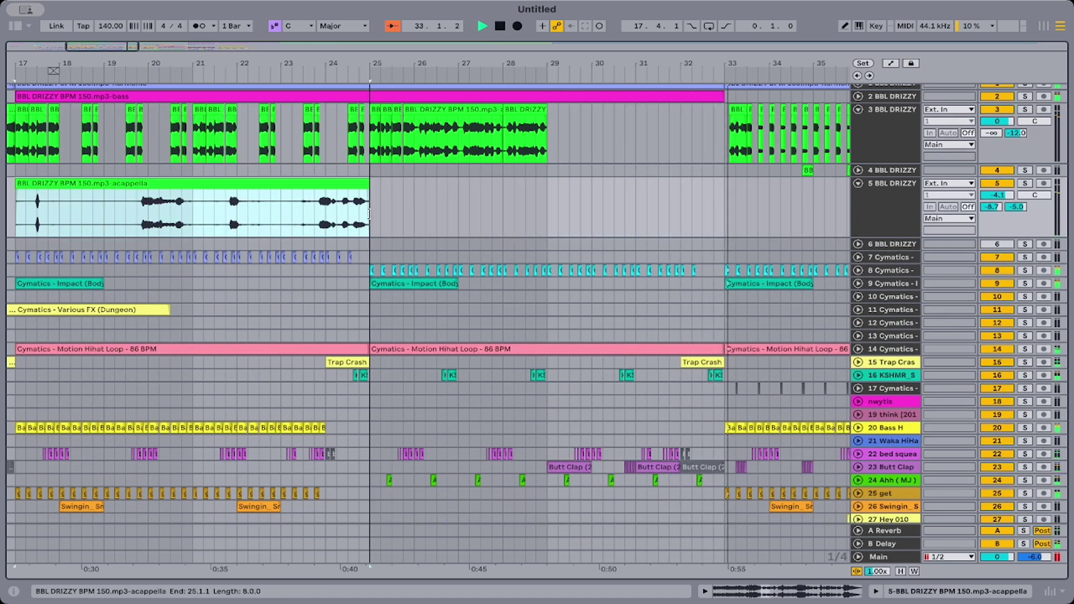
{"action": "left_click_drag", "start_coordinate": [390, 58], "coordinate": [383, 31]}
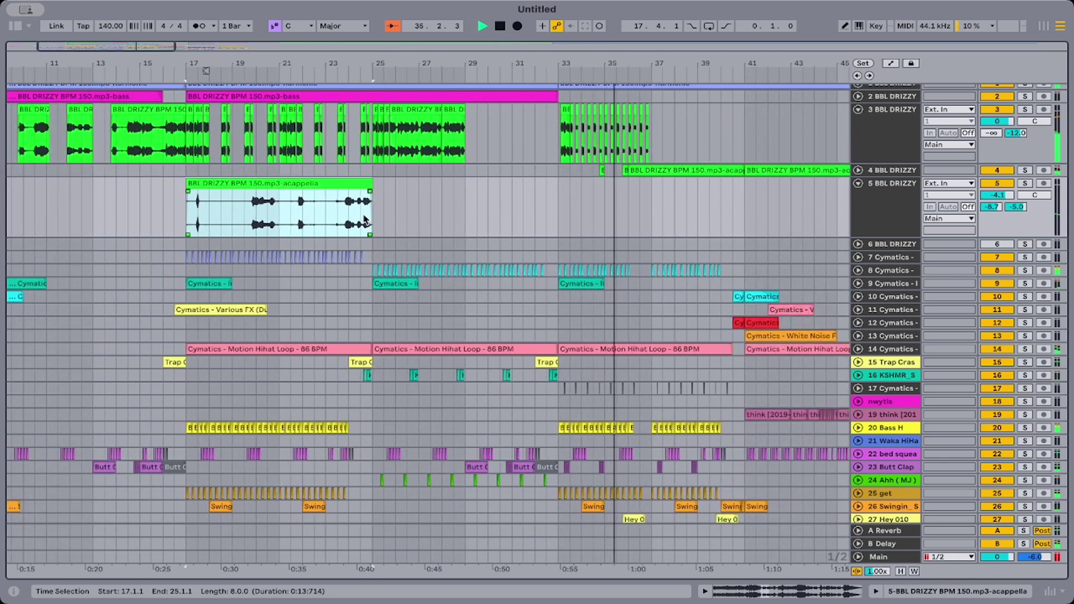
Unfold track 4 and split its long acappella clip at 37.1.1.
{"action": "left_click", "coordinate": [429, 199]}
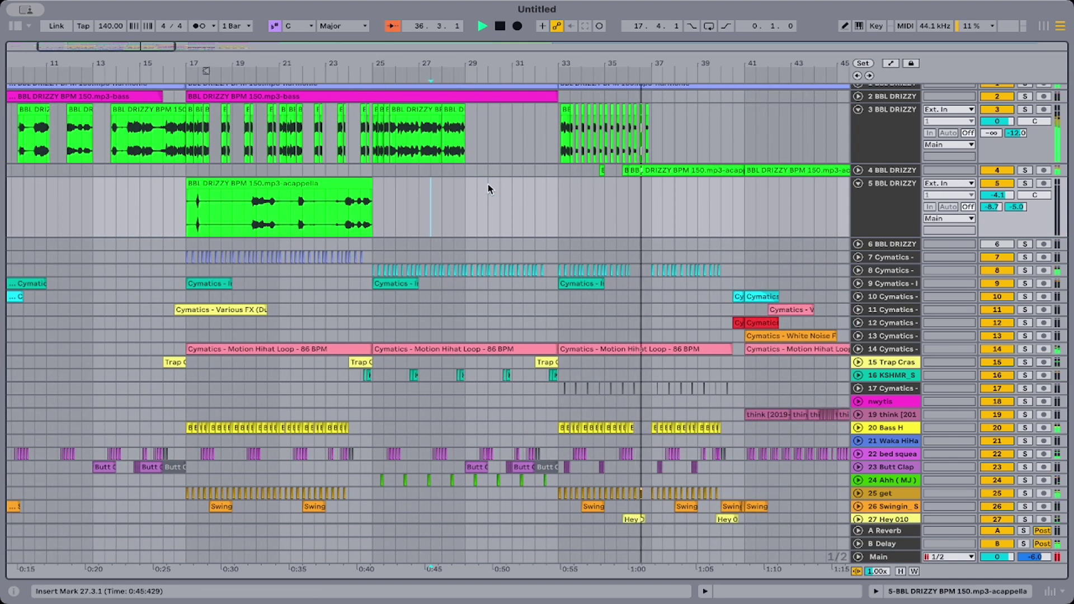
{"action": "left_click", "coordinate": [858, 170]}
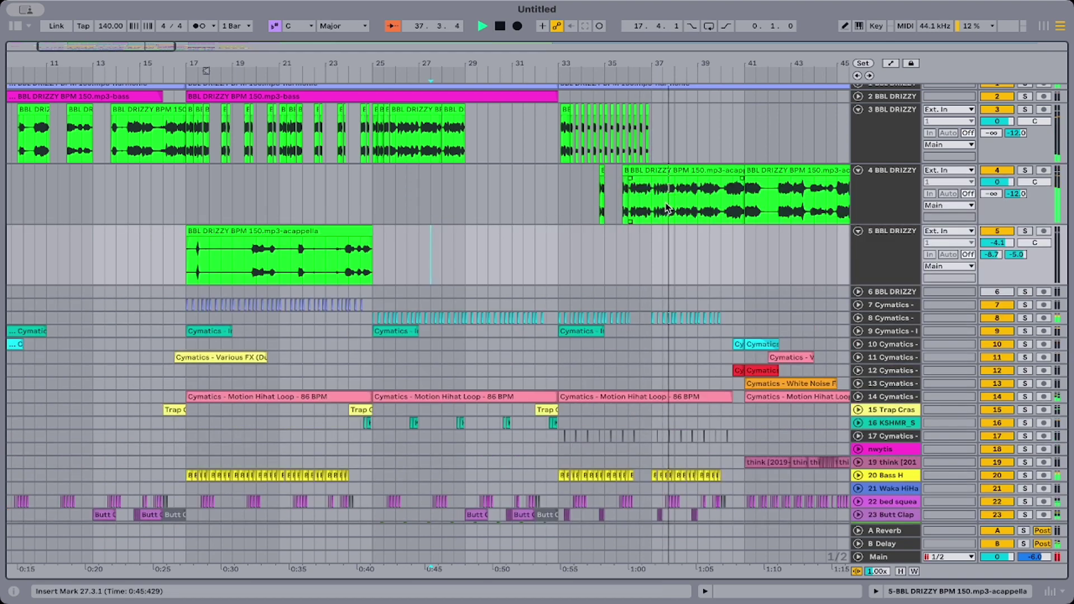
{"action": "left_click", "coordinate": [644, 166]}
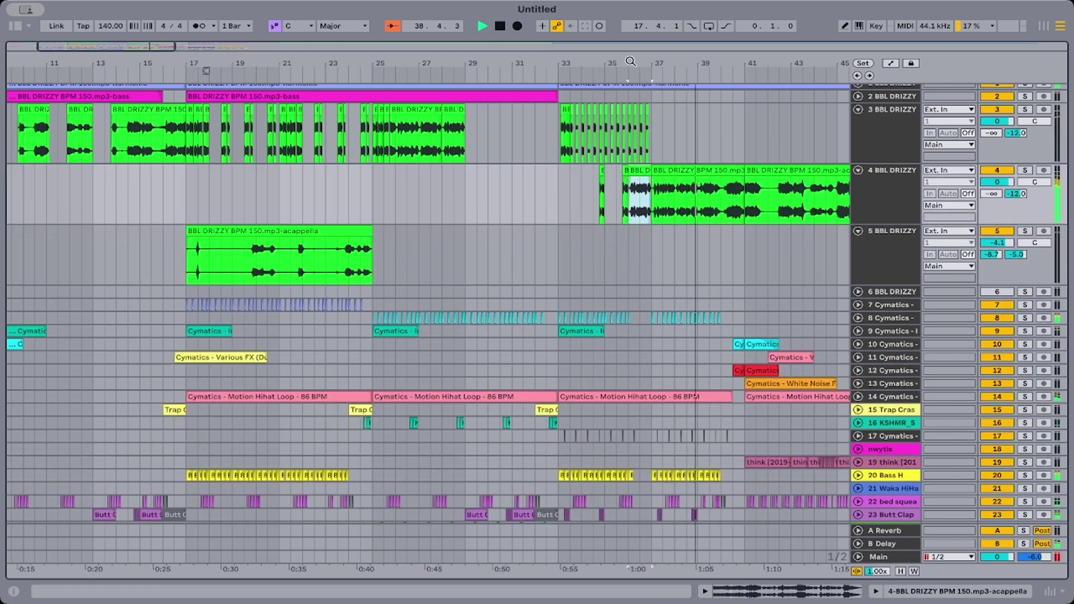
Copy the track 3 vocals from 33.1.1 to 33.3.1 and paste them at 29.1.1 on track 3 and 29.3.1 on track 4.
{"action": "left_click_drag", "start_coordinate": [618, 62], "coordinate": [671, 84]}
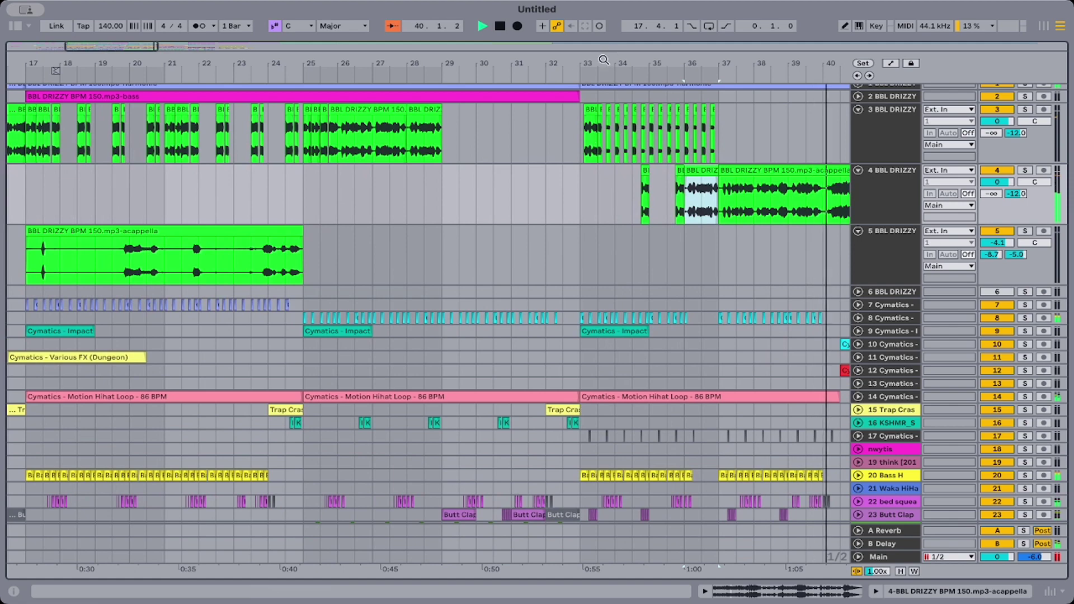
{"action": "left_click_drag", "start_coordinate": [600, 62], "coordinate": [599, 112]}
{"action": "left_click_drag", "start_coordinate": [538, 144], "coordinate": [586, 143]}
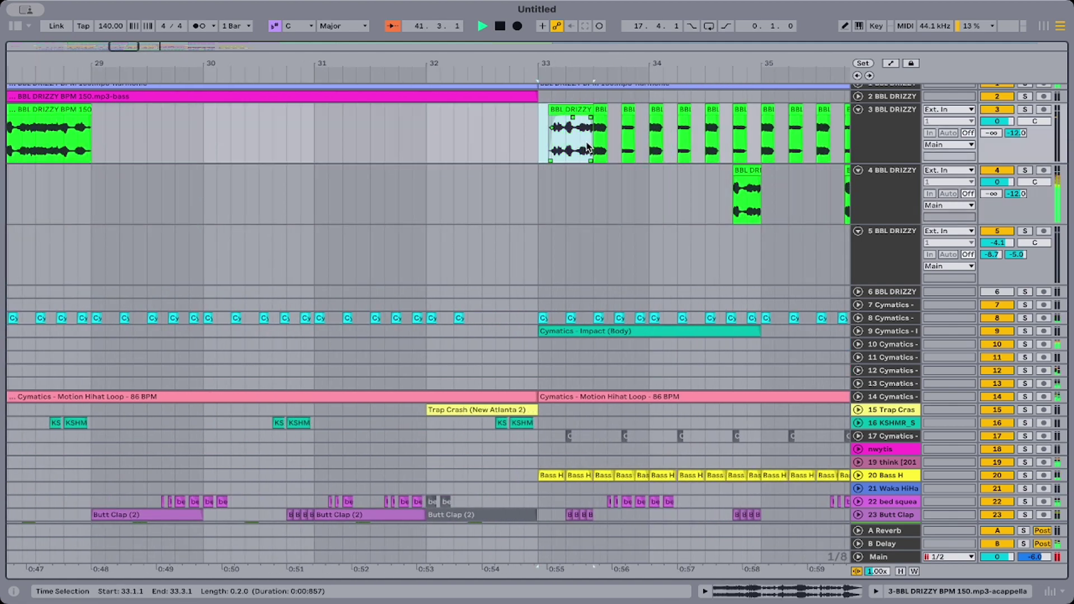
{"action": "left_click", "coordinate": [90, 142]}
{"action": "key", "text": "ctrl+v"}
{"action": "left_click", "coordinate": [145, 192]}
{"action": "key", "text": "ctrl+v"}
Extend the pasted bar 29 clip on track 3 to end at 30.1.1, and delete the pasted clip on track 4.
{"action": "left_click", "coordinate": [113, 200]}
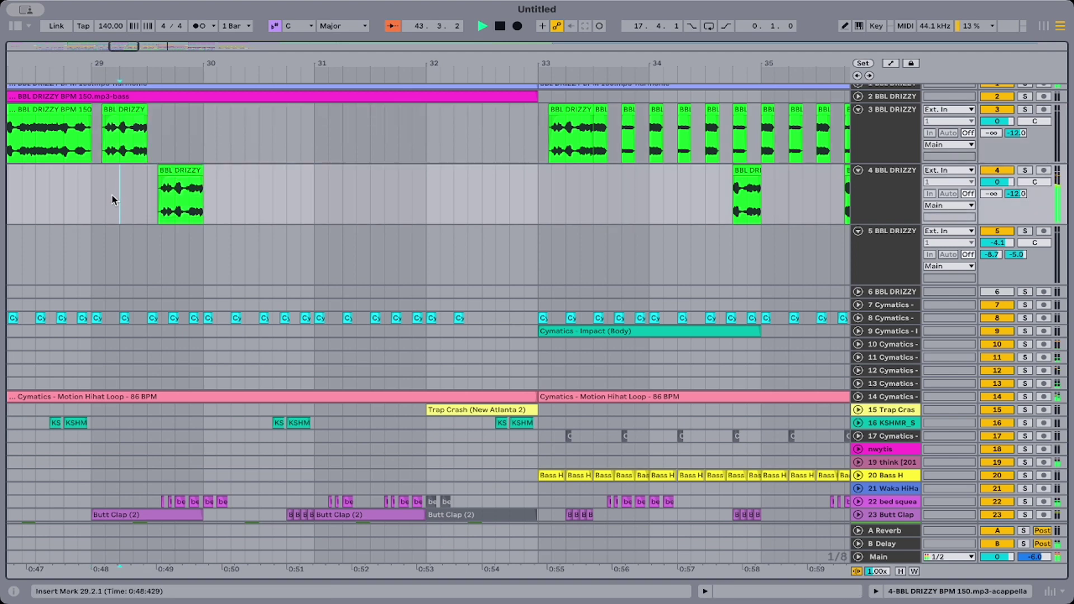
{"action": "key", "text": "space"}
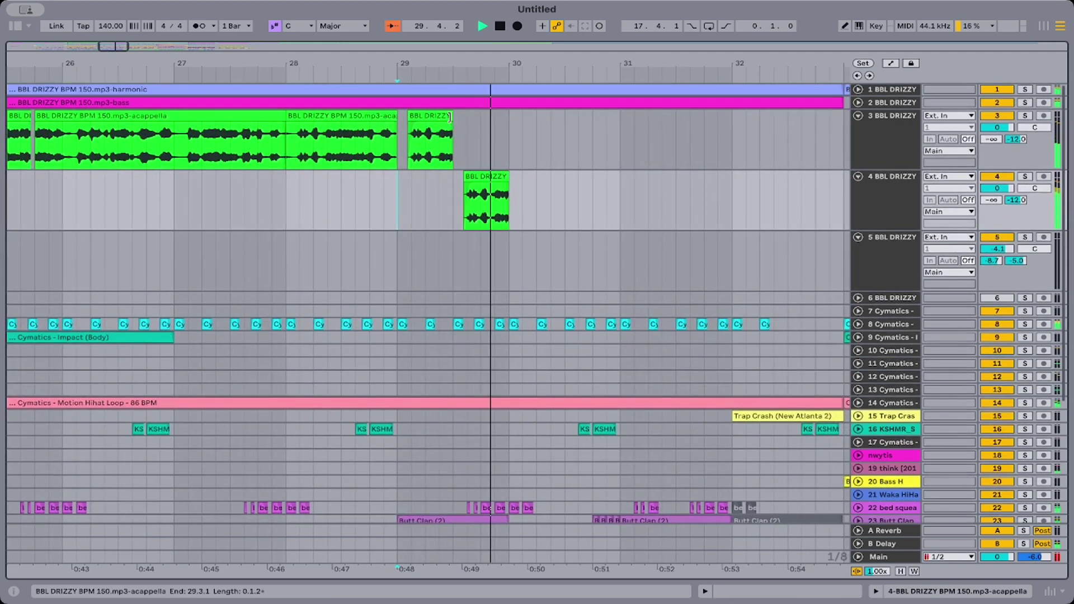
{"action": "left_click_drag", "start_coordinate": [449, 116], "coordinate": [507, 120]}
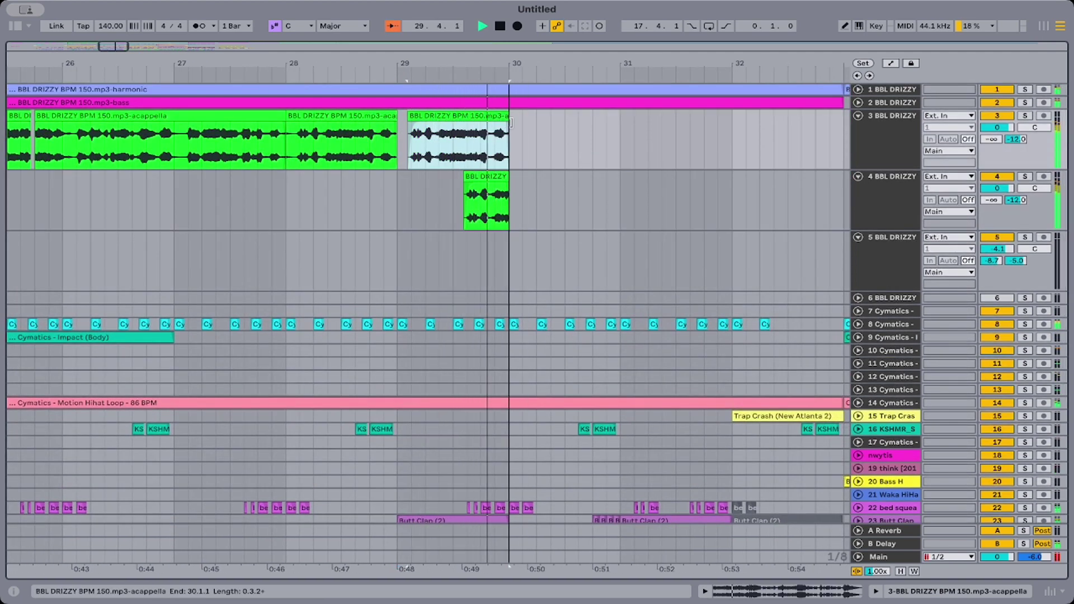
{"action": "left_click", "coordinate": [354, 234]}
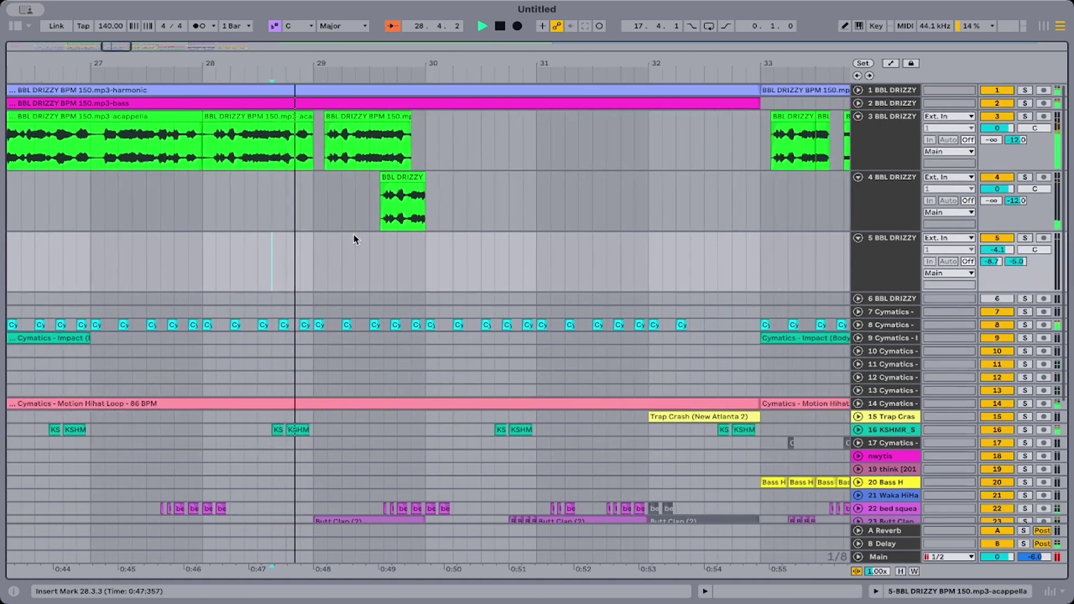
{"action": "mouse_move", "coordinate": [427, 188]}
{"action": "left_mouse_down"}
{"action": "mouse_move", "coordinate": [523, 185]}
{"action": "mouse_move", "coordinate": [425, 180]}
{"action": "left_mouse_up"}
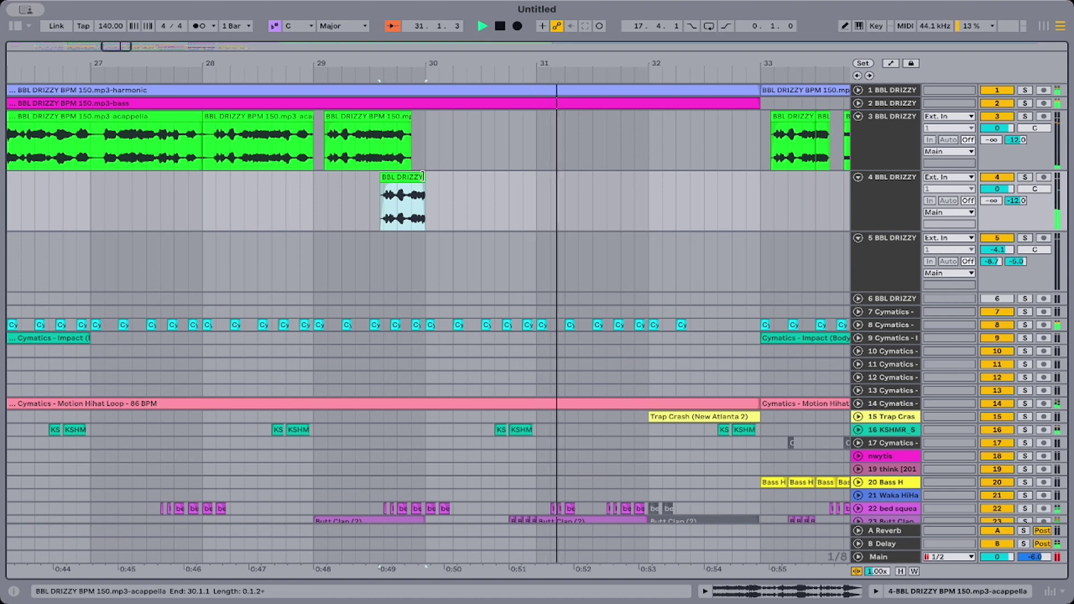
{"action": "key", "text": "Delete"}
Play the vocals from 28.2.3 and extend the bar 29 clip on track 3 to end at 30.1.3.
{"action": "left_click", "coordinate": [244, 155]}
{"action": "key", "text": "space"}
{"action": "key", "text": "space"}
{"action": "scroll", "coordinate": [256, 216], "scroll_direction": "right", "scroll_amount": 2}
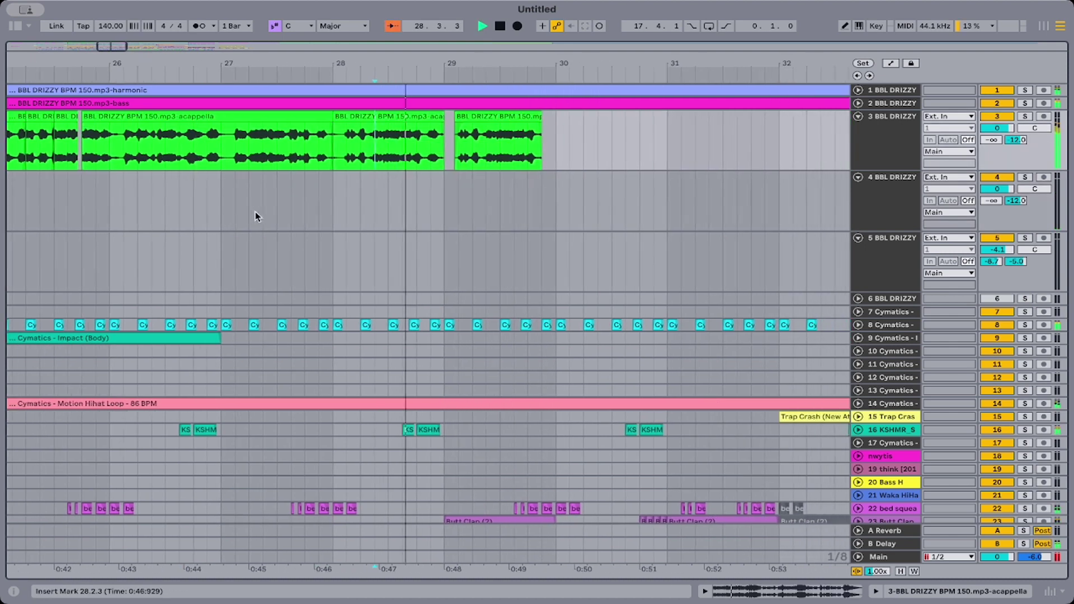
{"action": "left_click_drag", "start_coordinate": [426, 120], "coordinate": [455, 139]}
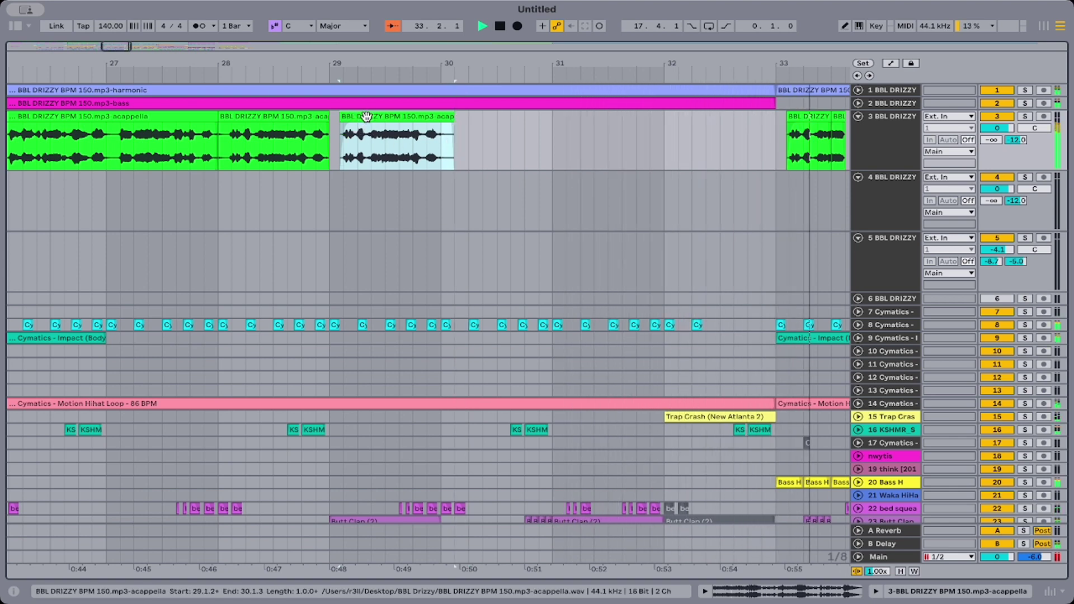
Place a copy of the bar 29 clip on track 4 at 30.1.3 and play the section from 28.2.1.
{"action": "left_click_drag", "start_coordinate": [360, 116], "coordinate": [480, 199]}
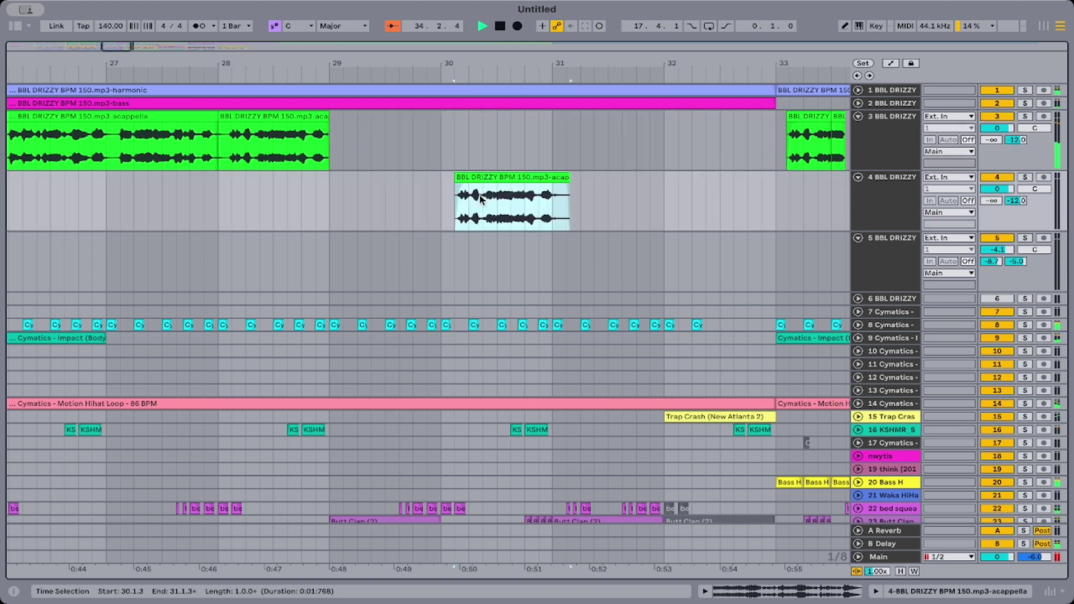
{"action": "key", "text": "ctrl+z"}
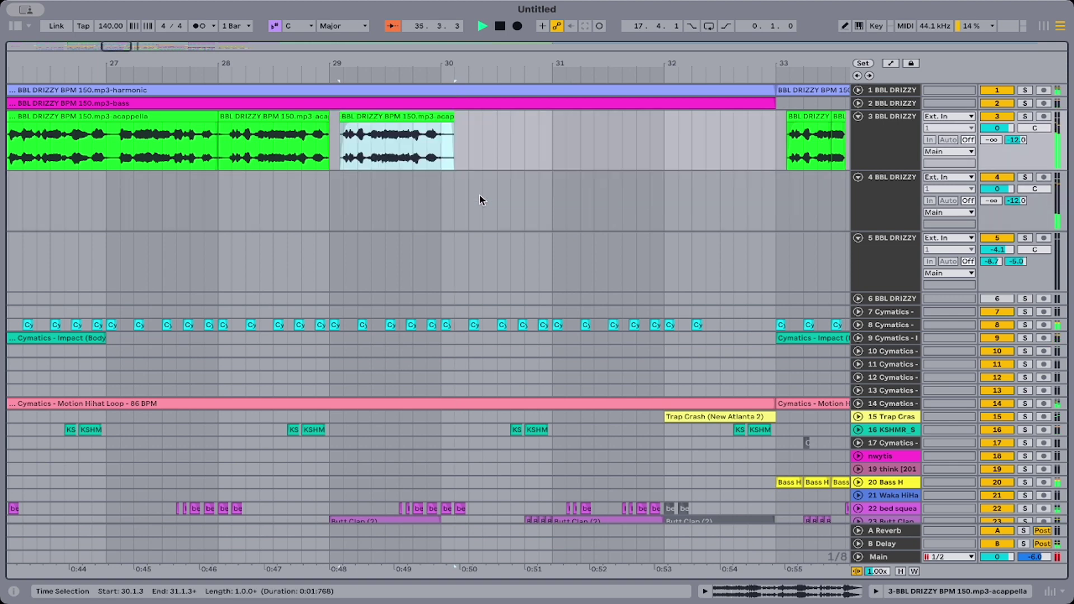
{"action": "key", "text": "ctrl+shift+z"}
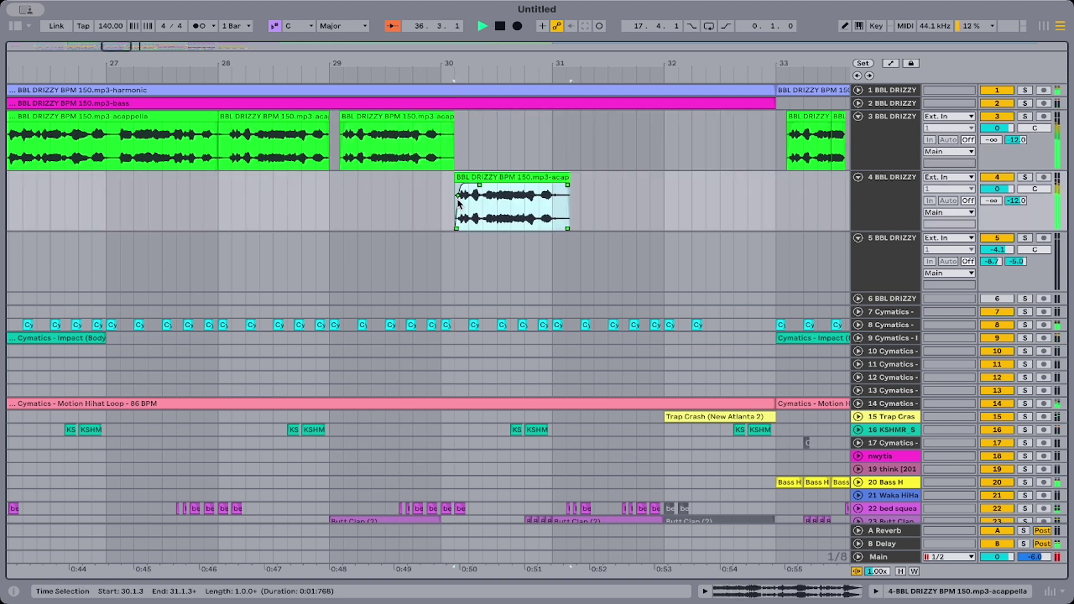
{"action": "left_click", "coordinate": [244, 195]}
{"action": "key", "text": "space"}
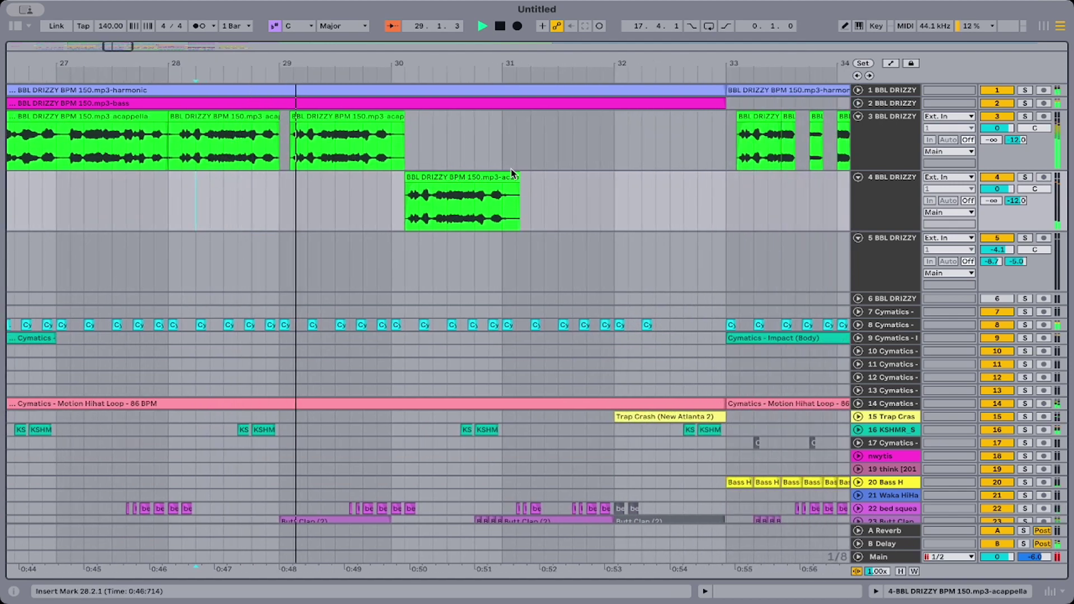
Trim the copied track 4 clip to end at 31.1.3 and replay the vocals from 28.2.3.
{"action": "left_click", "coordinate": [511, 175]}
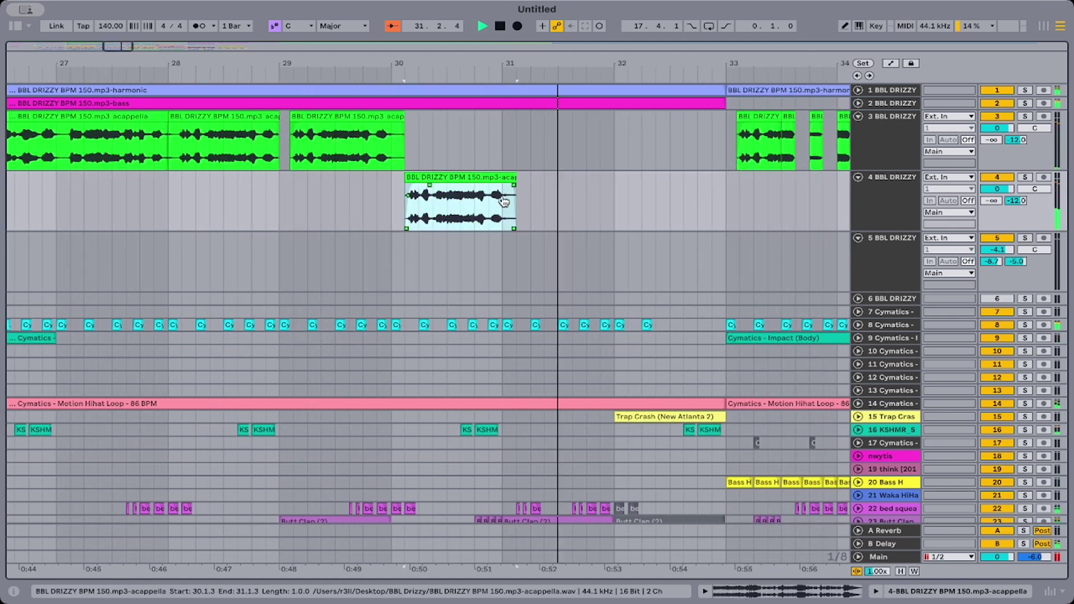
{"action": "left_click", "coordinate": [276, 205]}
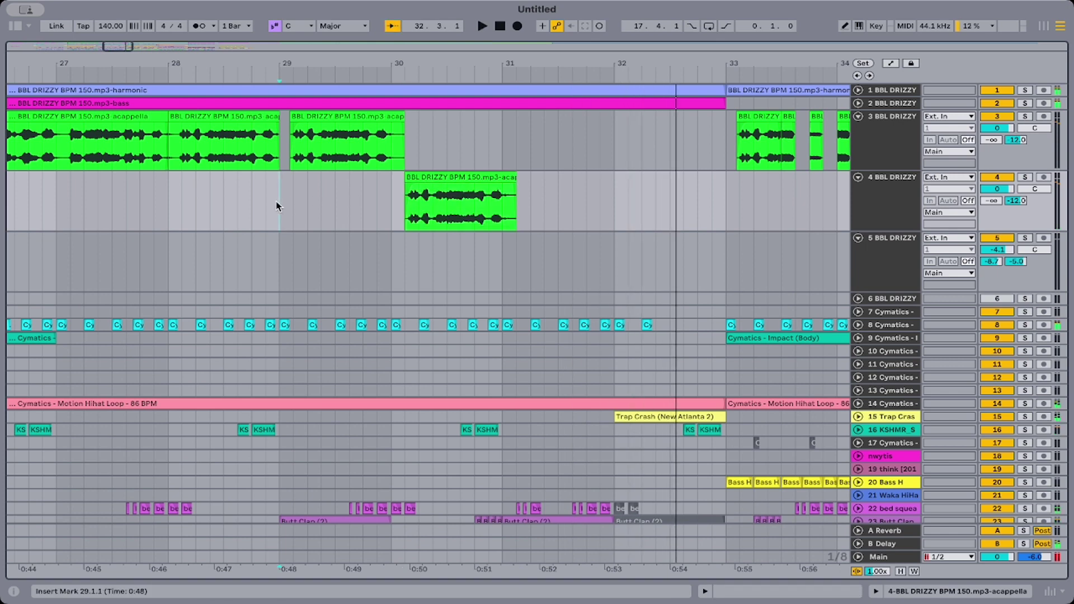
{"action": "left_click", "coordinate": [597, 200]}
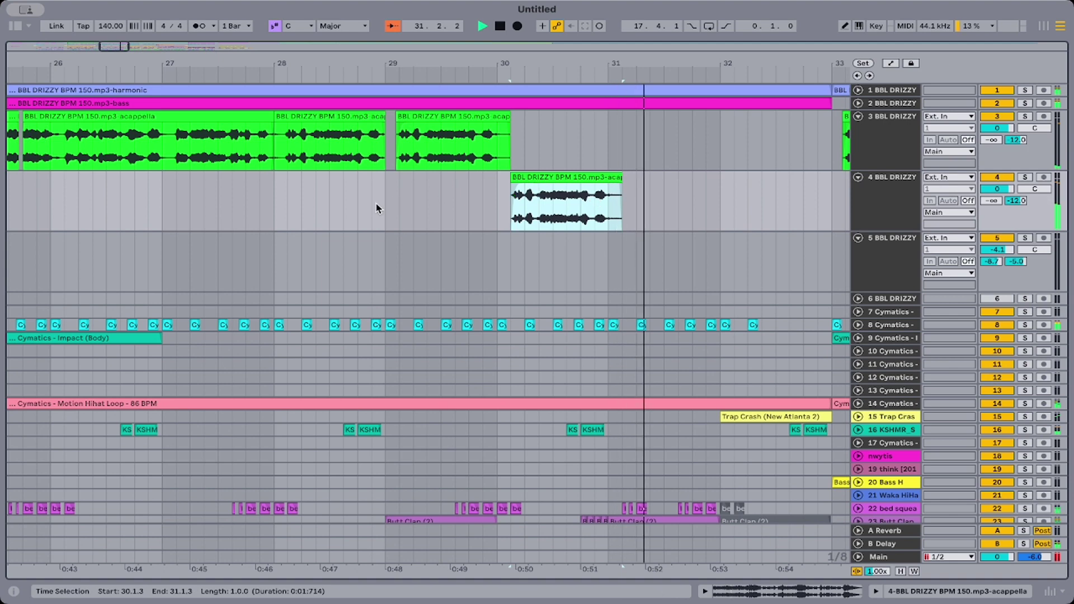
{"action": "left_click", "coordinate": [317, 228]}
{"action": "key", "text": "space"}
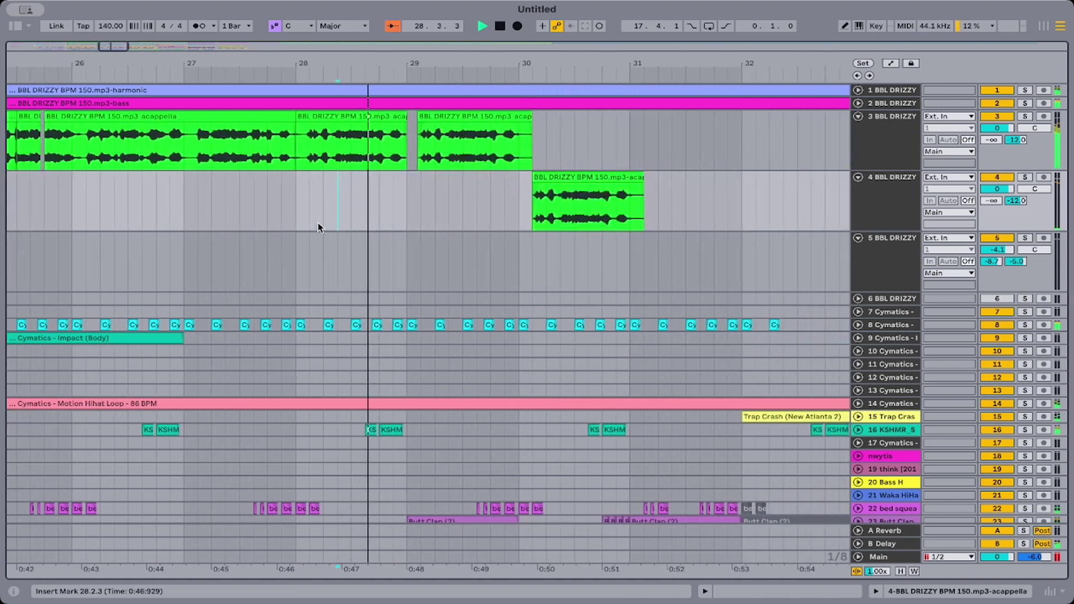
Replace the track 4 clip with a copy of track 3's 29.1.1–30.2.1 range at 30.1.1, and paste another on track 3 at 31.1.1.
{"action": "left_click", "coordinate": [551, 179]}
{"action": "key", "text": "Delete"}
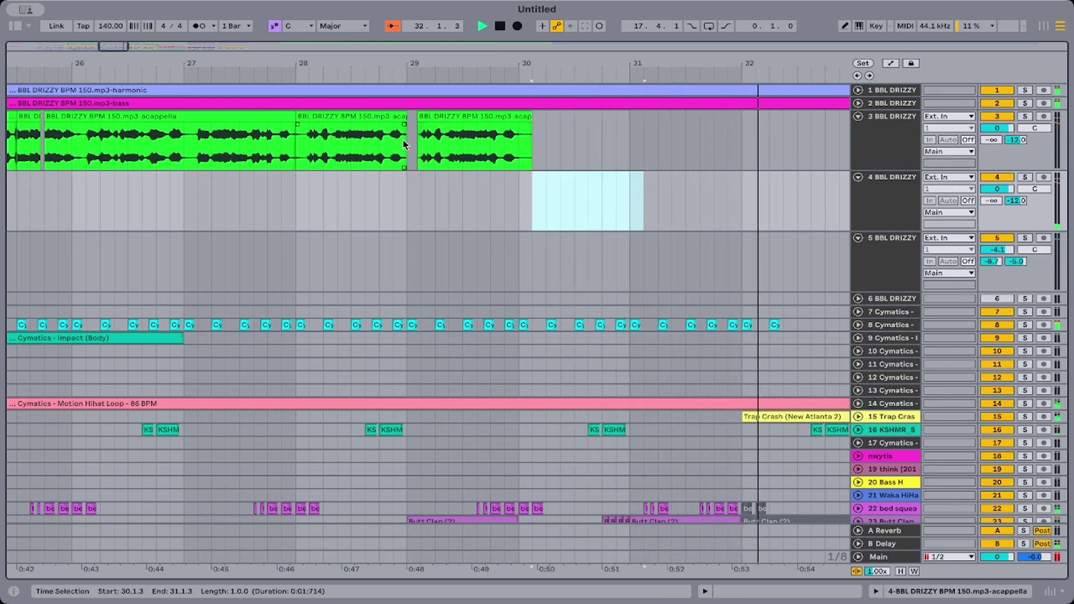
{"action": "left_click_drag", "start_coordinate": [407, 145], "coordinate": [550, 146]}
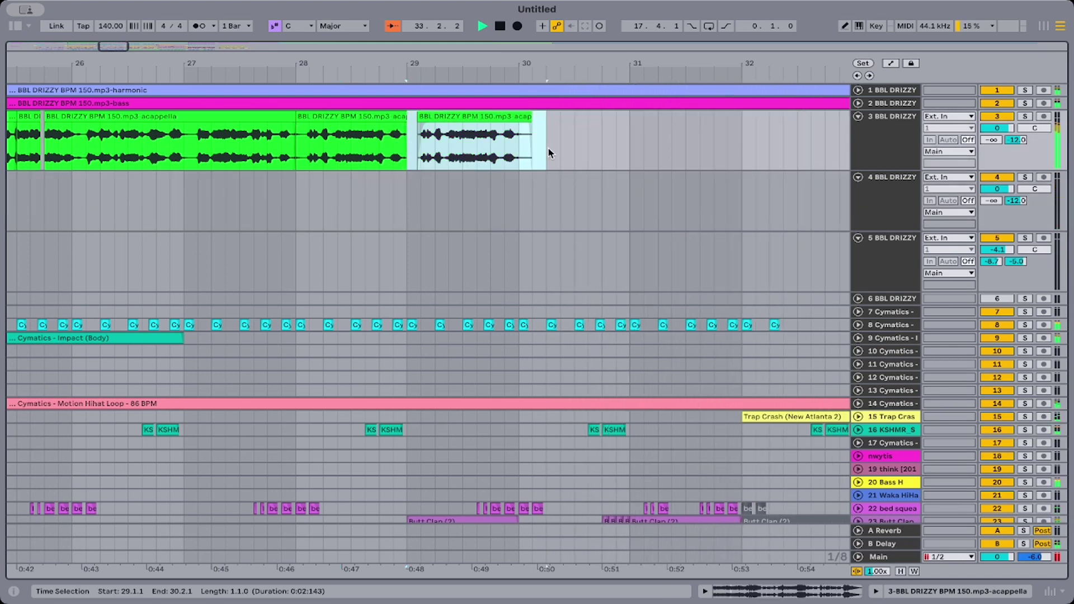
{"action": "left_click", "coordinate": [513, 205]}
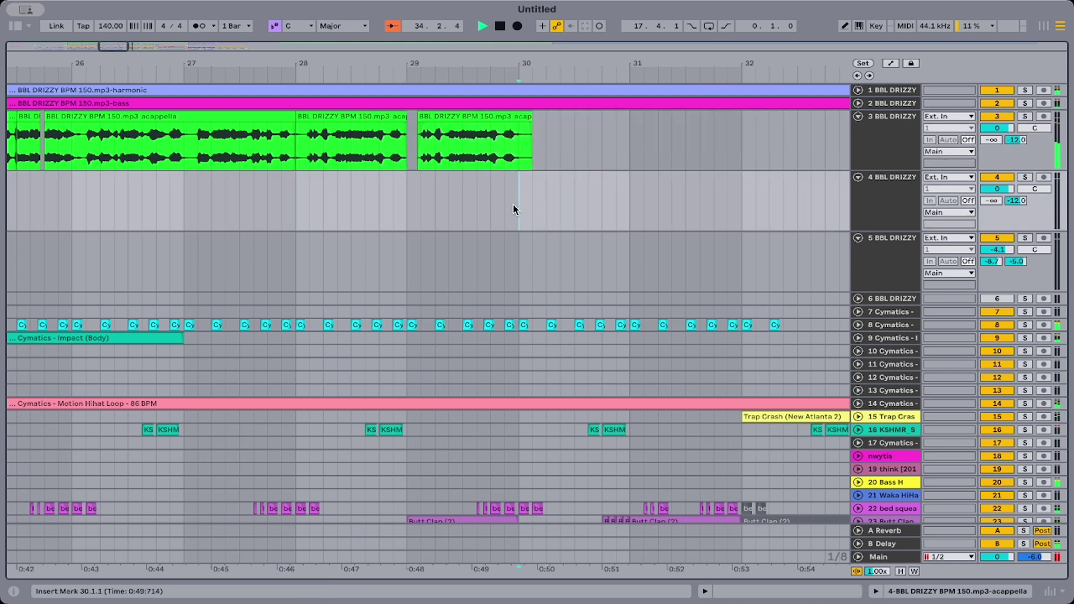
{"action": "key", "text": "super+v"}
{"action": "left_click", "coordinate": [626, 163]}
{"action": "key", "text": "super+v"}
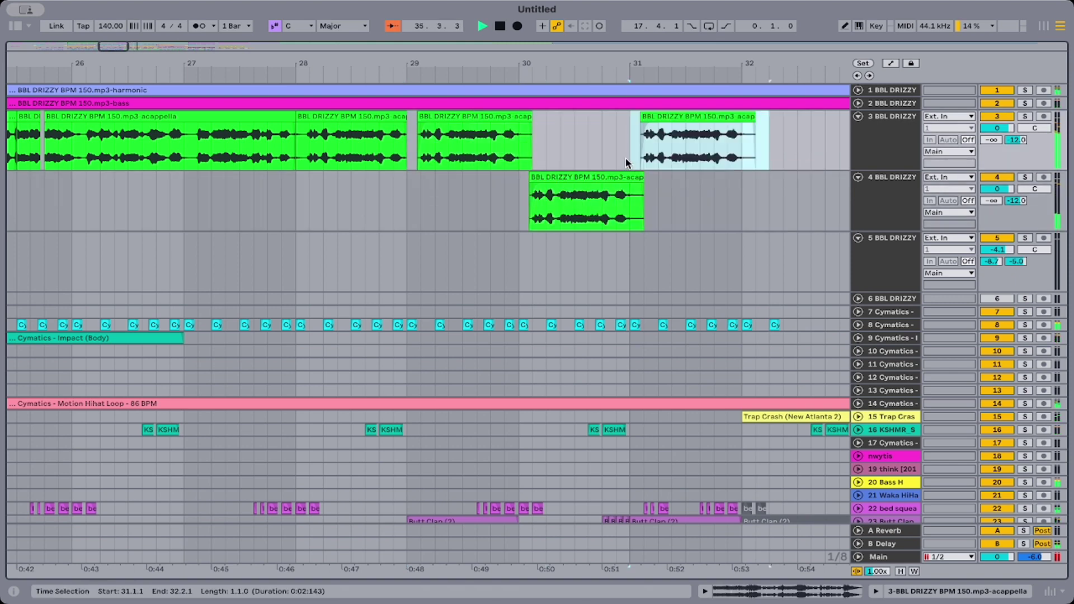
Play the repeated vocals from 29.1.1, and listen to the section from 40.1.1.
{"action": "left_click", "coordinate": [403, 213]}
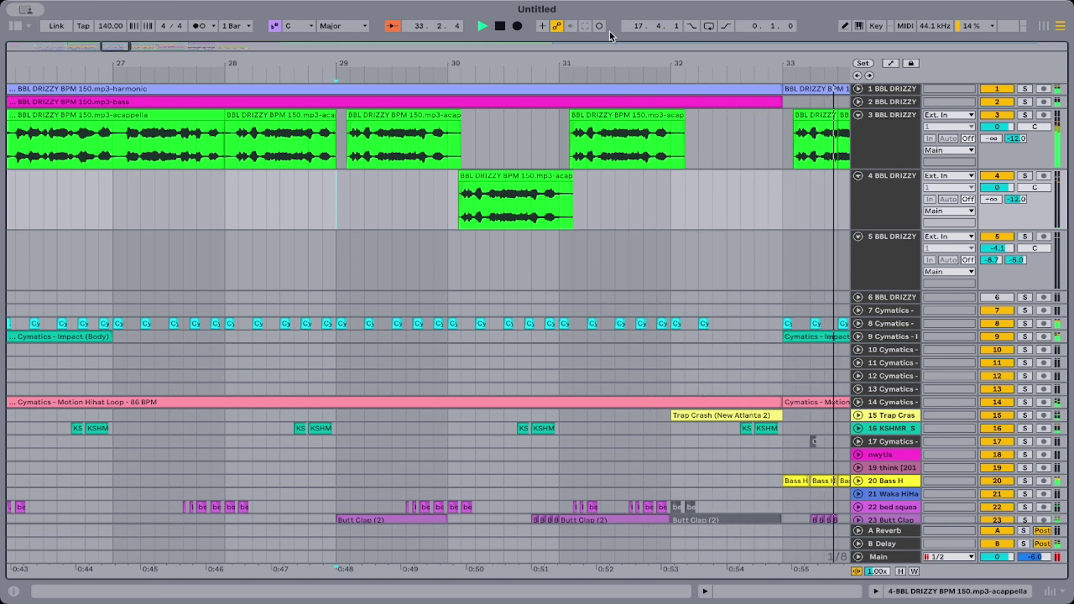
{"action": "left_click_drag", "start_coordinate": [576, 78], "coordinate": [576, 174]}
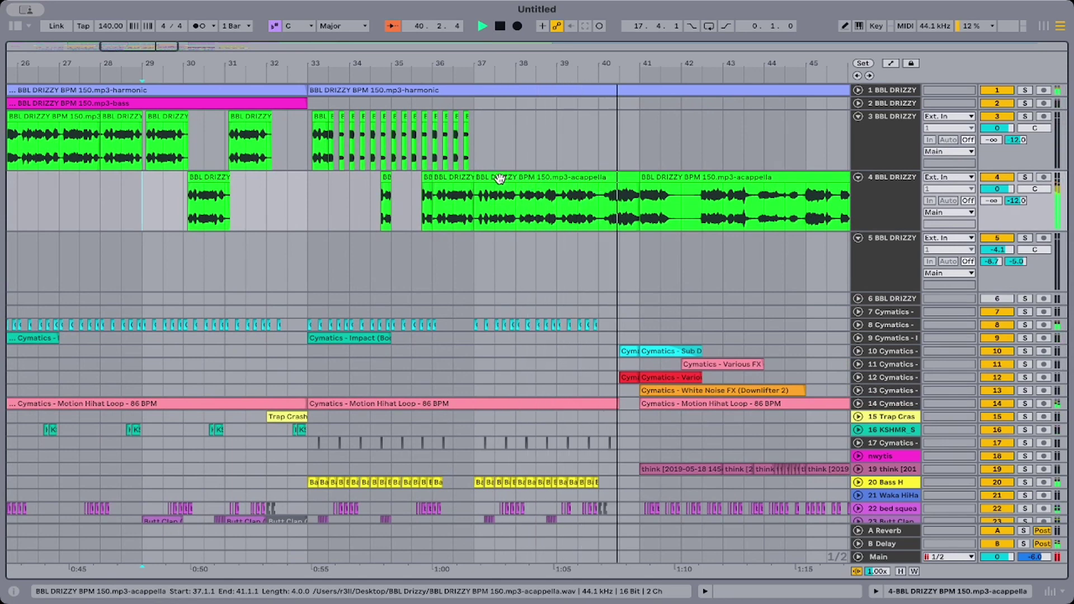
{"action": "left_click", "coordinate": [592, 209]}
{"action": "key", "text": "space"}
{"action": "key", "text": "space"}
Delete the "throw that" vocal clip on track 29 between 40.2.1 and 40.2.3.
{"action": "scroll", "coordinate": [591, 209], "scroll_direction": "right", "scroll_amount": 5}
{"action": "scroll", "coordinate": [592, 210], "scroll_direction": "down", "scroll_amount": 3}
{"action": "scroll", "coordinate": [592, 215], "scroll_direction": "down", "scroll_amount": 5}
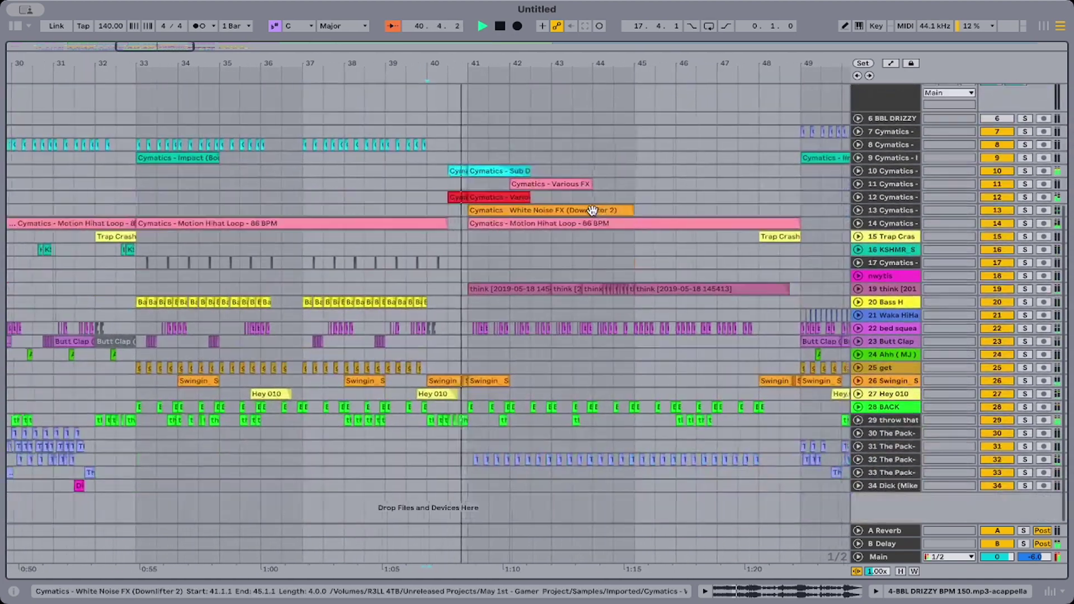
{"action": "left_click_drag", "start_coordinate": [442, 57], "coordinate": [526, 400]}
{"action": "key", "text": "space"}
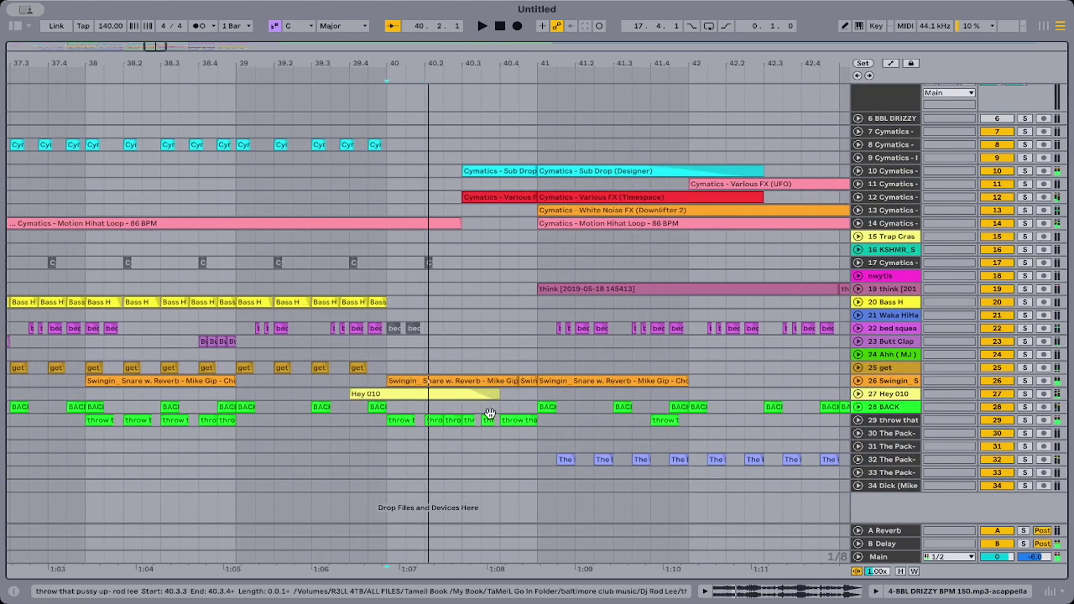
{"action": "left_click", "coordinate": [473, 420]}
{"action": "left_click", "coordinate": [429, 420]}
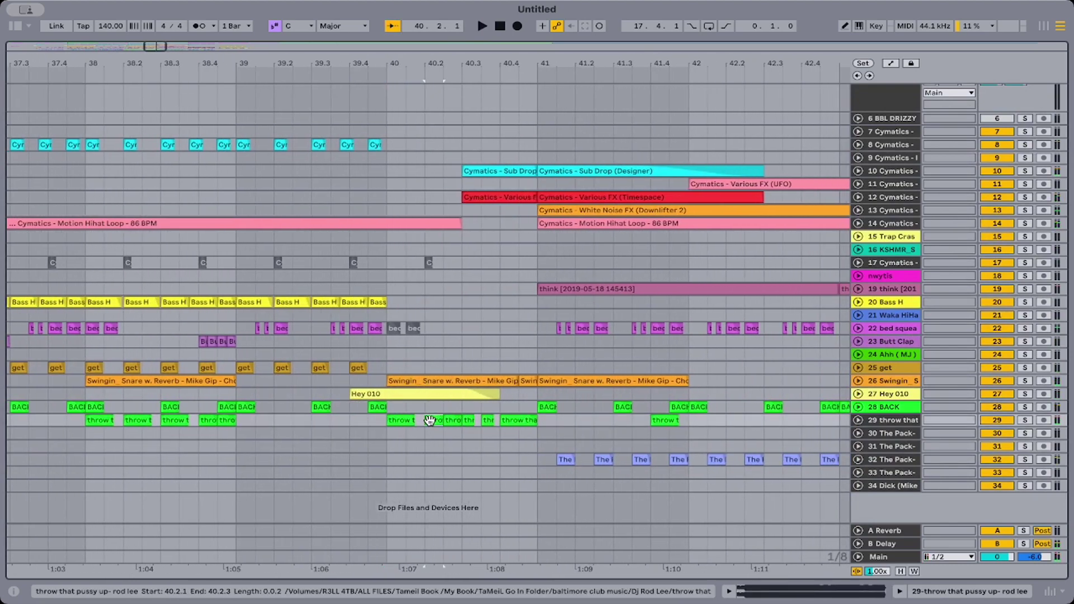
{"action": "key", "text": "Delete"}
Play the transition from 39.4.1 and delete the track 29 clip between 40.2.3 and 40.3.1.
{"action": "left_click", "coordinate": [350, 458]}
{"action": "key", "text": "space"}
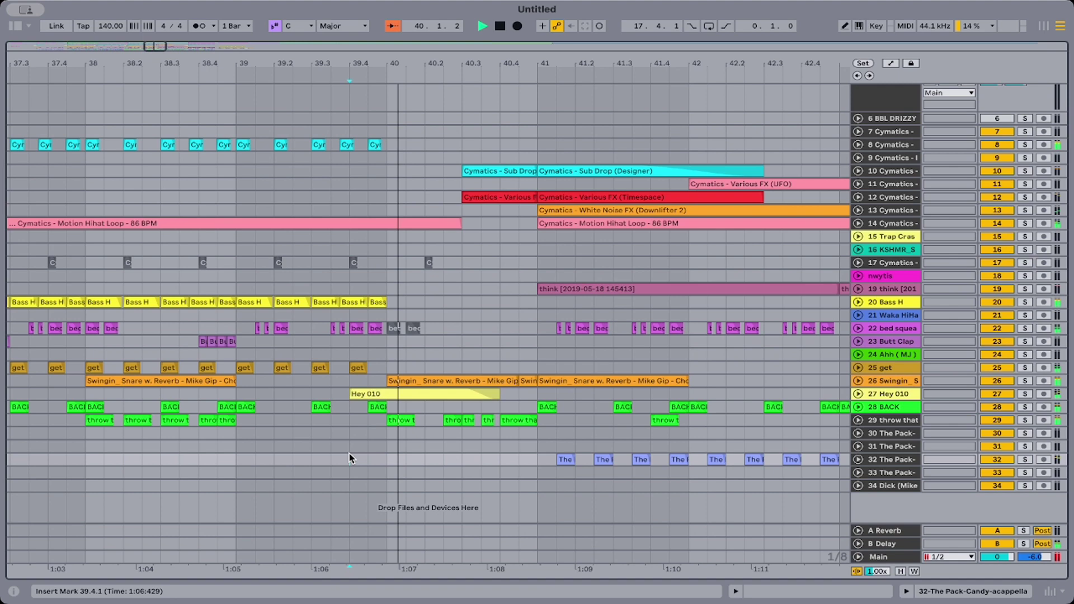
{"action": "left_click", "coordinate": [451, 423]}
{"action": "key", "text": "Delete"}
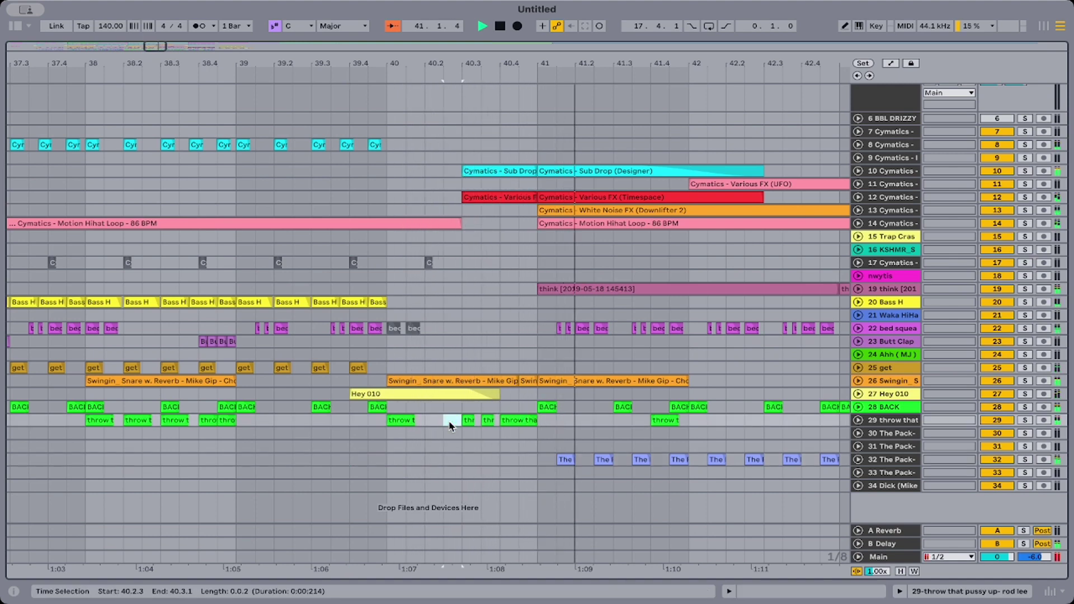
Replay the transition from 39.3.1, listen on past bar 45 and review the whole arrangement.
{"action": "left_click", "coordinate": [310, 447]}
{"action": "key", "text": "space"}
{"action": "key", "text": "space"}
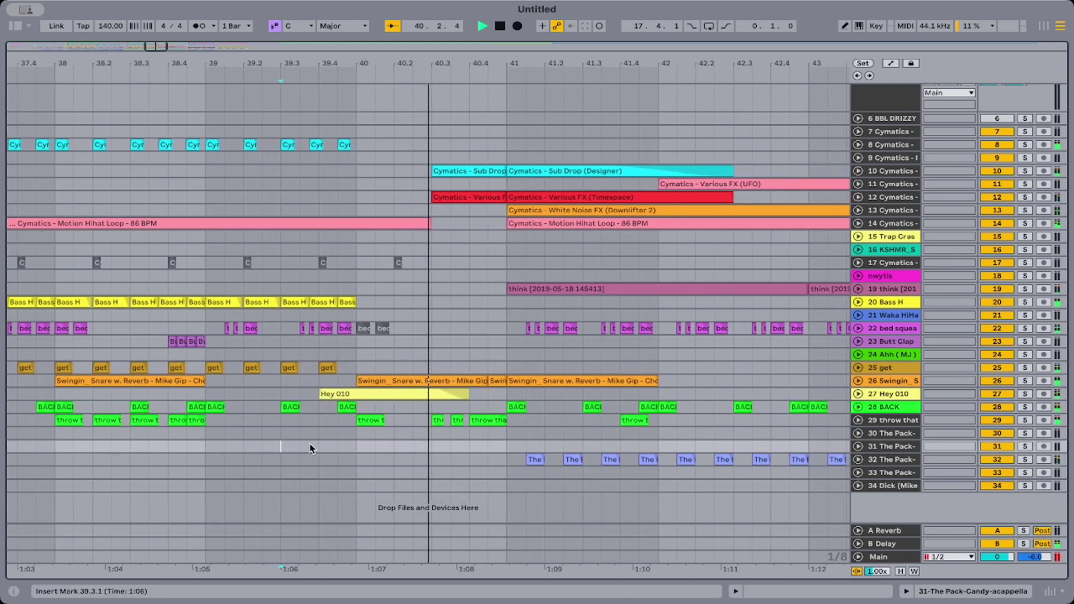
{"action": "key", "text": "space"}
{"action": "key", "text": "space"}
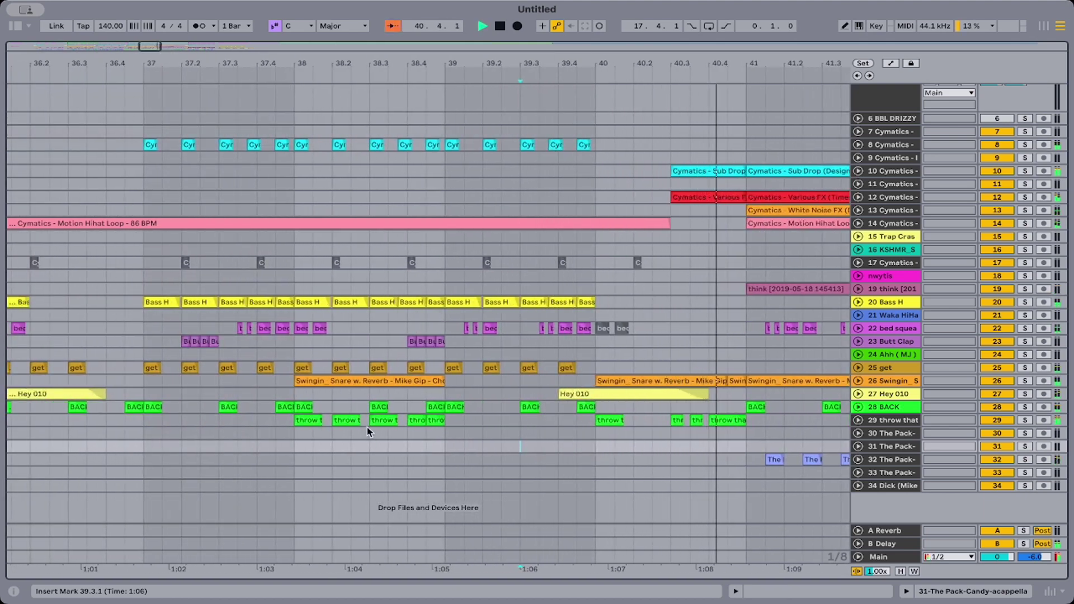
{"action": "scroll", "coordinate": [520, 370], "scroll_direction": "left", "scroll_amount": 3}
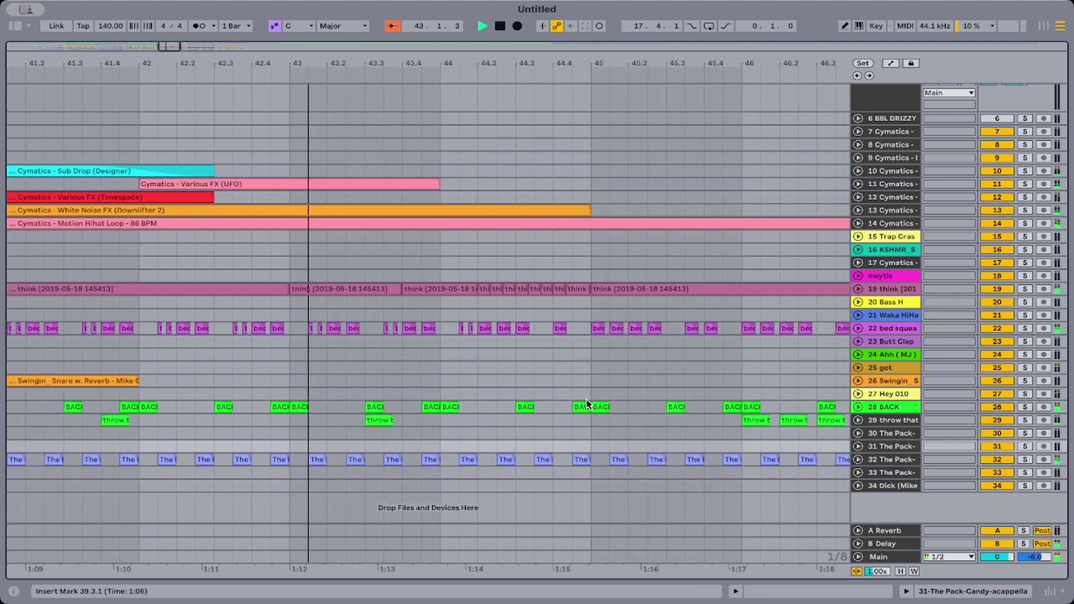
{"action": "left_click_drag", "start_coordinate": [420, 63], "coordinate": [419, 11]}
{"action": "left_click_drag", "start_coordinate": [415, 63], "coordinate": [414, 43]}
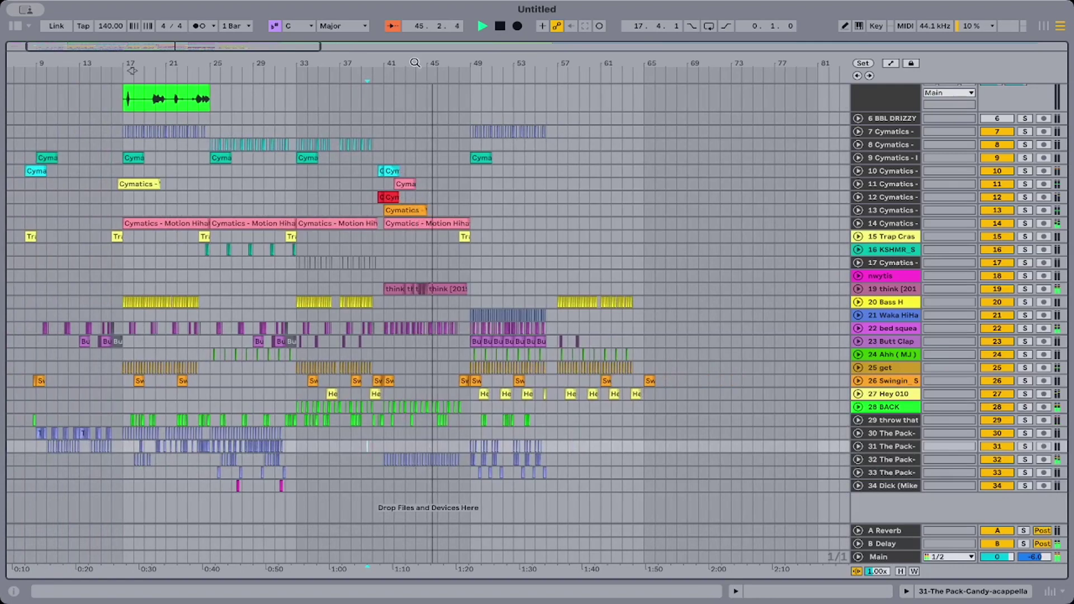
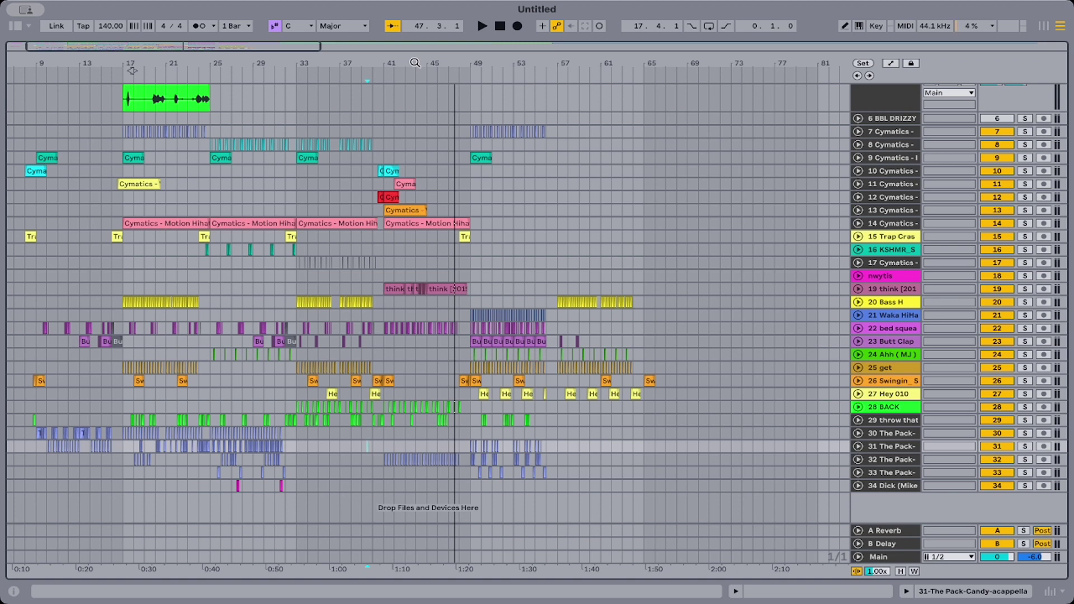
Play the arrangement from 49.1.1 and review the tracks around the section after bar 49.
{"action": "left_click", "coordinate": [464, 195]}
{"action": "scroll", "coordinate": [465, 168], "scroll_direction": "up", "scroll_amount": 5}
{"action": "scroll", "coordinate": [489, 155], "scroll_direction": "down", "scroll_amount": 3}
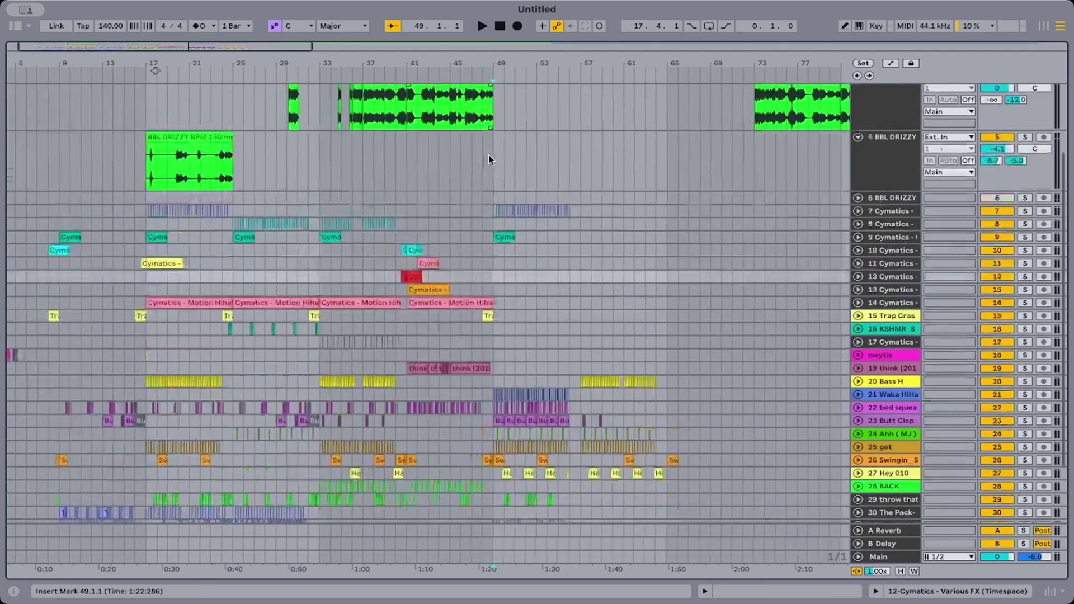
{"action": "key", "text": "space"}
{"action": "scroll", "coordinate": [492, 159], "scroll_direction": "up", "scroll_amount": 4}
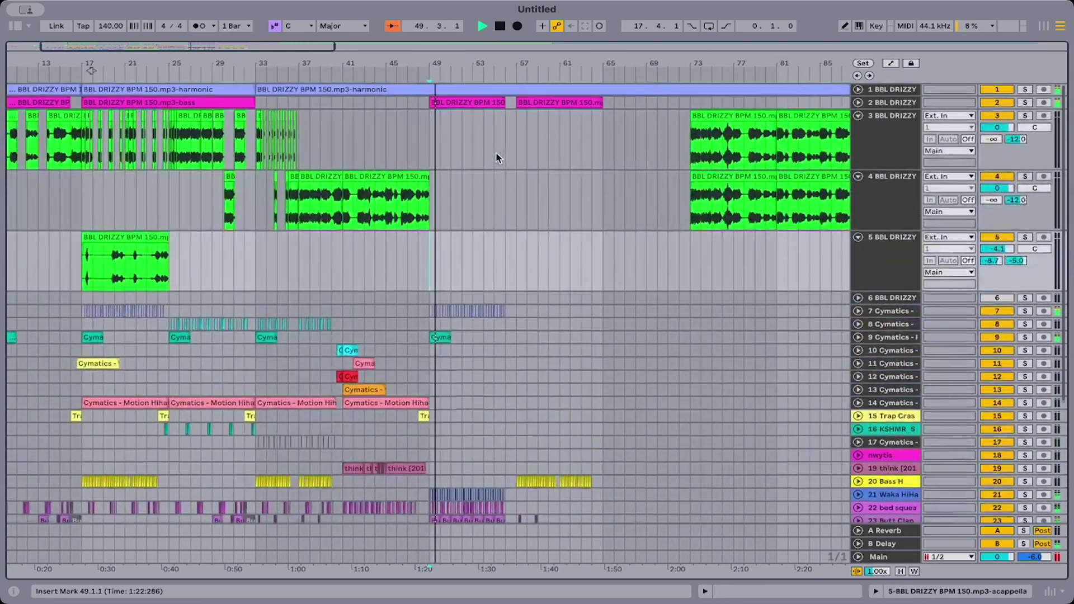
{"action": "scroll", "coordinate": [497, 157], "scroll_direction": "down", "scroll_amount": 8}
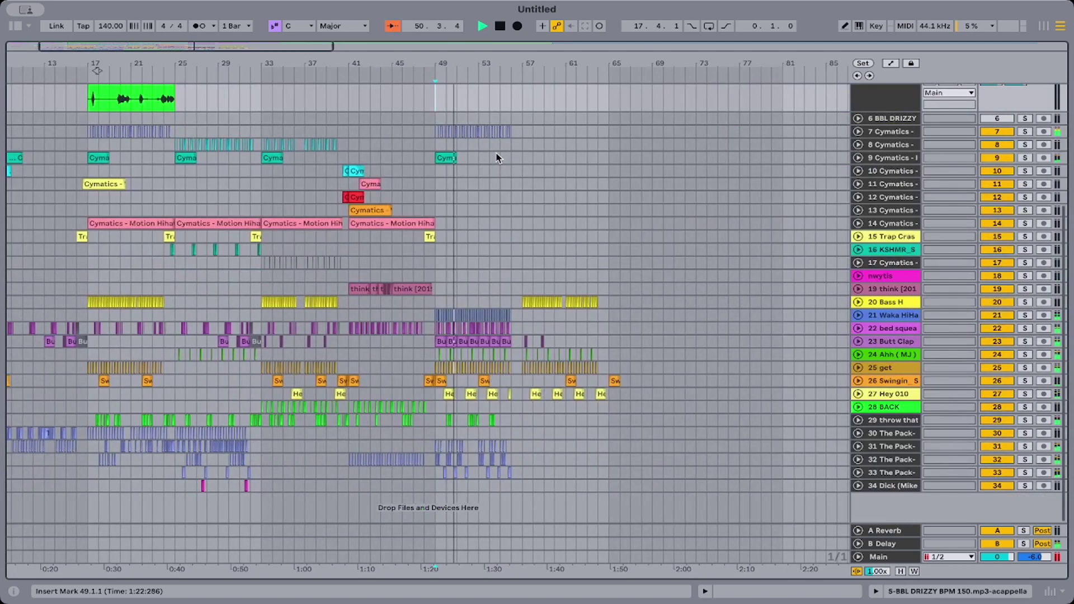
{"action": "scroll", "coordinate": [496, 158], "scroll_direction": "up", "scroll_amount": 5}
{"action": "scroll", "coordinate": [496, 158], "scroll_direction": "right", "scroll_amount": 3}
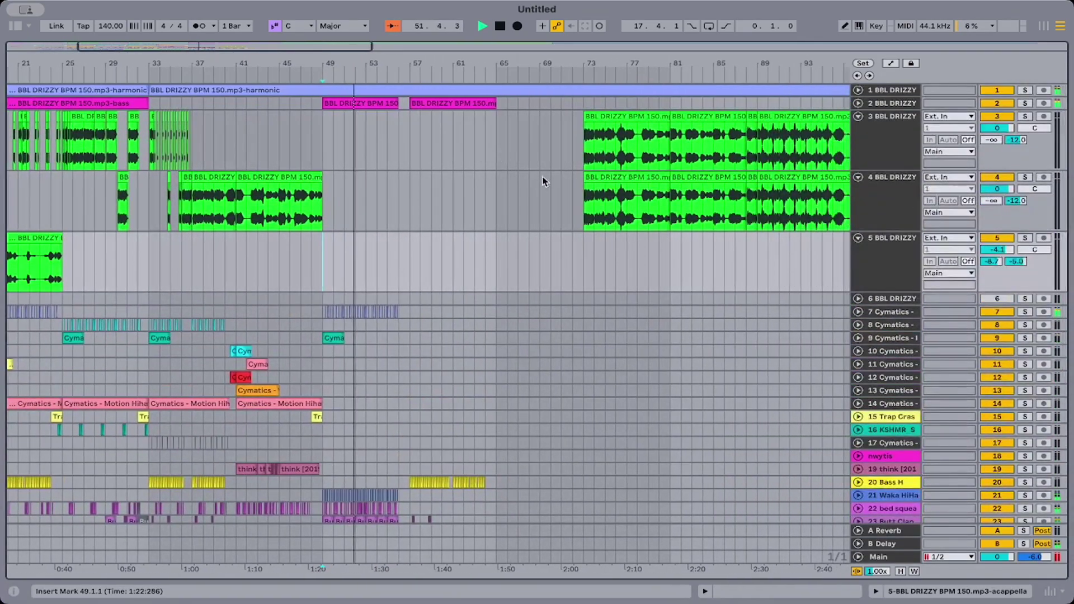
Delete the leftover BBL DRIZZY acappella clips on track 4 from 73.1.1 to 145.1.1.
{"action": "scroll", "coordinate": [404, 174], "scroll_direction": "right", "scroll_amount": 4}
{"action": "left_click", "coordinate": [405, 174]}
{"action": "scroll", "coordinate": [405, 174], "scroll_direction": "right", "scroll_amount": 6}
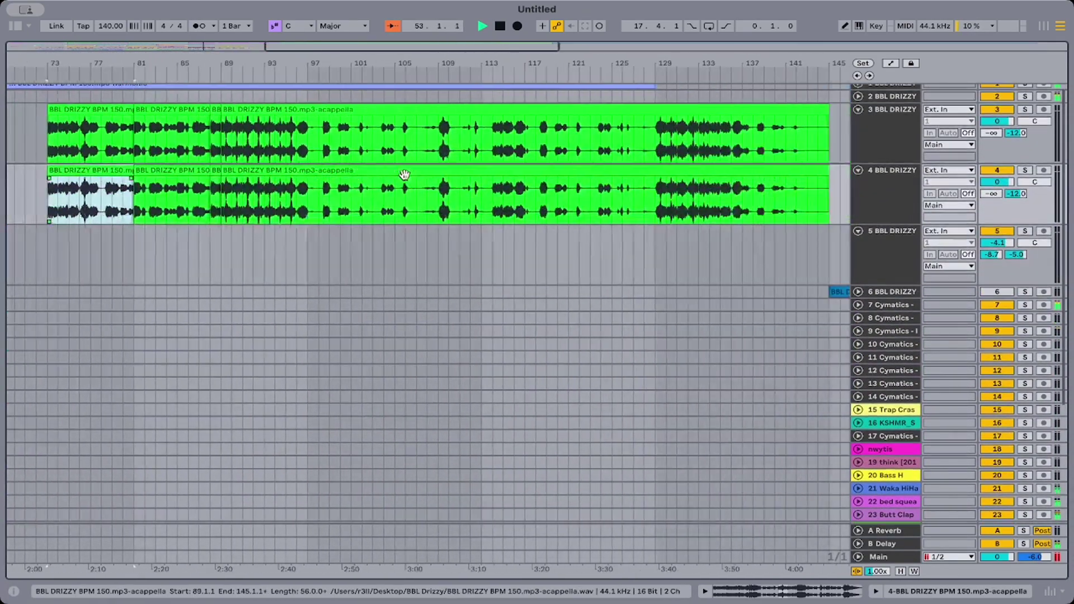
{"action": "scroll", "coordinate": [404, 173], "scroll_direction": "right", "scroll_amount": 2}
{"action": "left_click", "coordinate": [773, 165], "text": "shift"}
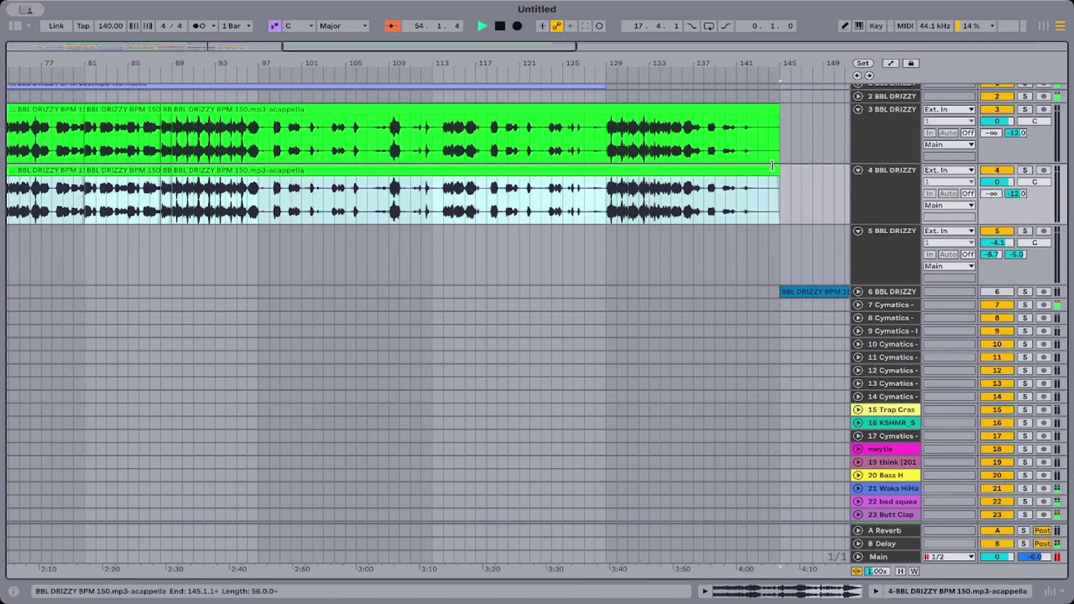
{"action": "key", "text": "Delete"}
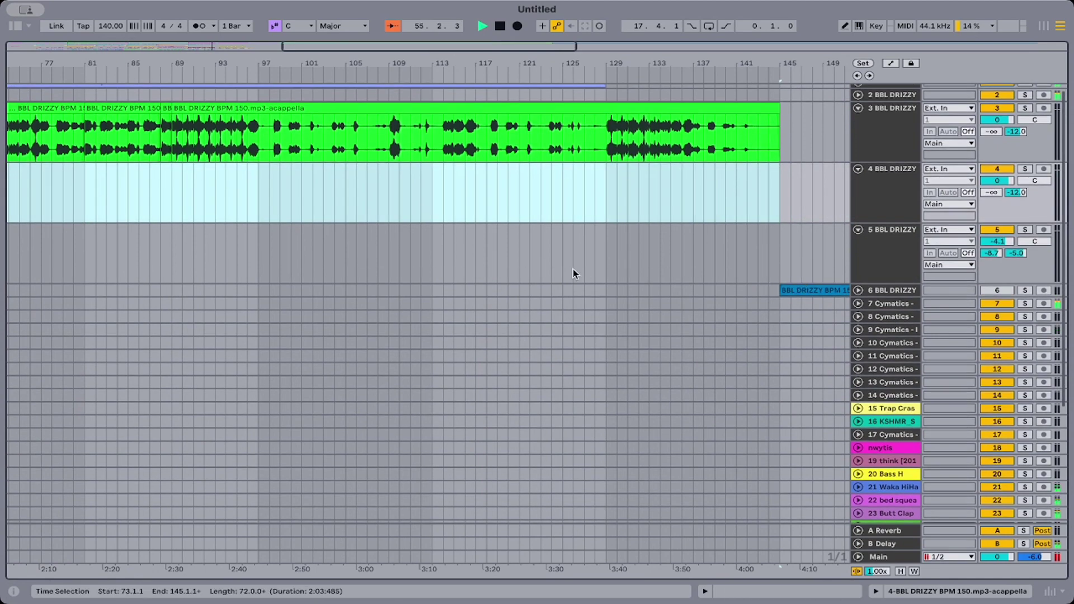
Set the arrangement loop to run 64 bars, from 1.1.1 to 65.1.1.
{"action": "scroll", "coordinate": [573, 272], "scroll_direction": "left", "scroll_amount": 6}
{"action": "scroll", "coordinate": [573, 272], "scroll_direction": "down", "scroll_amount": 1}
{"action": "scroll", "coordinate": [573, 272], "scroll_direction": "down", "scroll_amount": 3}
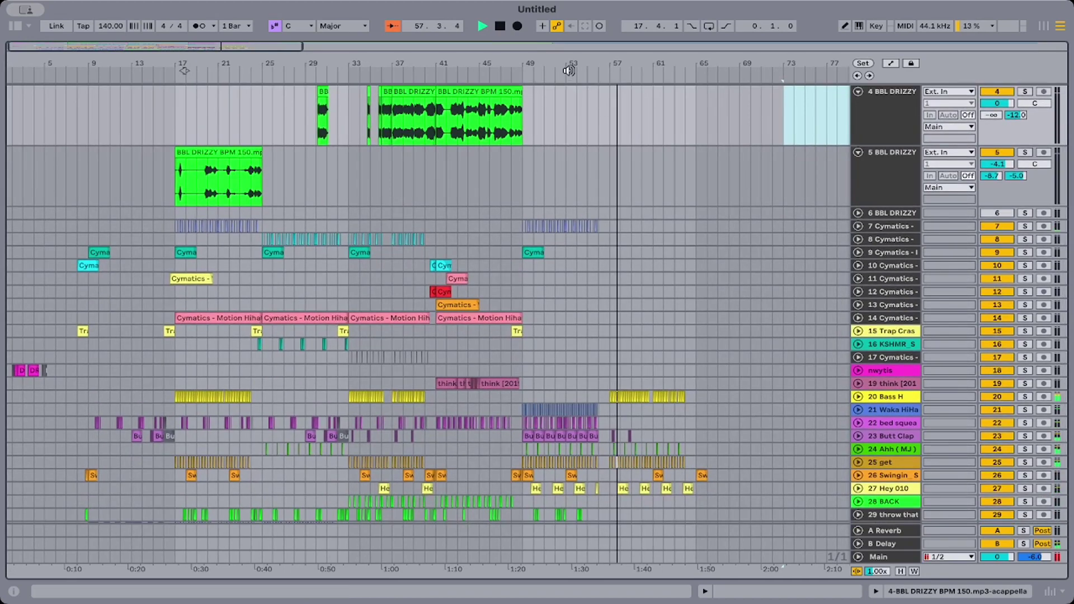
{"action": "left_click_drag", "start_coordinate": [559, 61], "coordinate": [351, 46]}
{"action": "scroll", "coordinate": [384, 113], "scroll_direction": "up", "scroll_amount": 5}
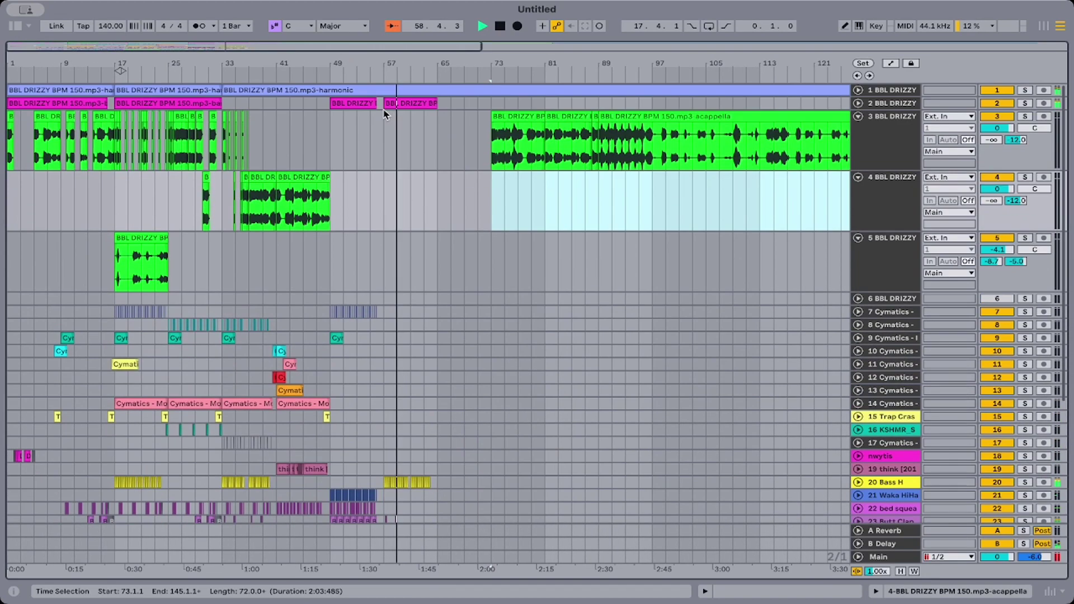
{"action": "left_click_drag", "start_coordinate": [439, 156], "coordinate": [330, 145]}
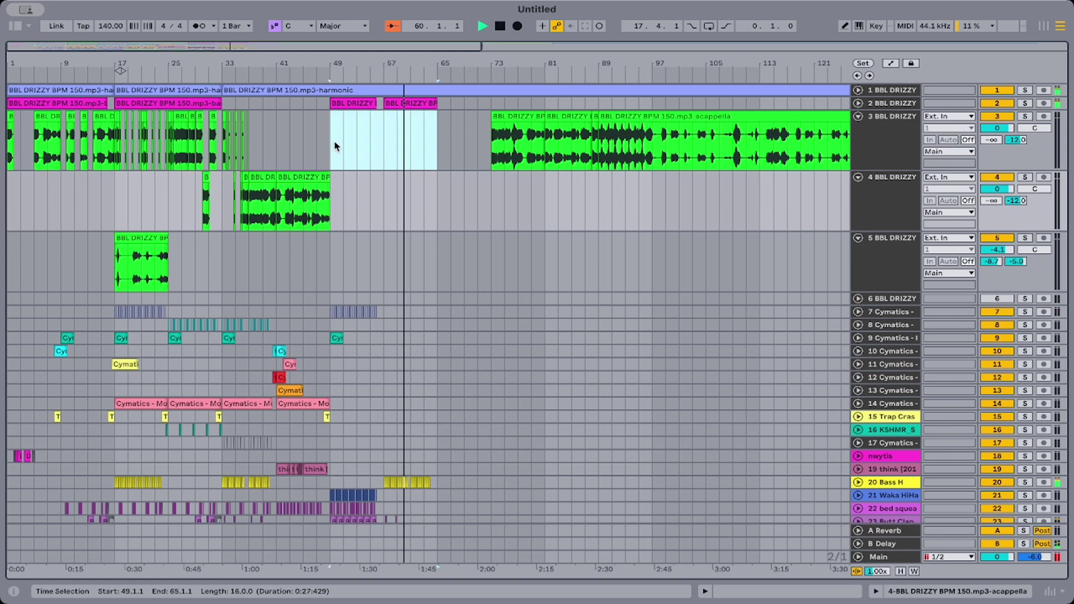
{"action": "key", "text": "ctrl+l"}
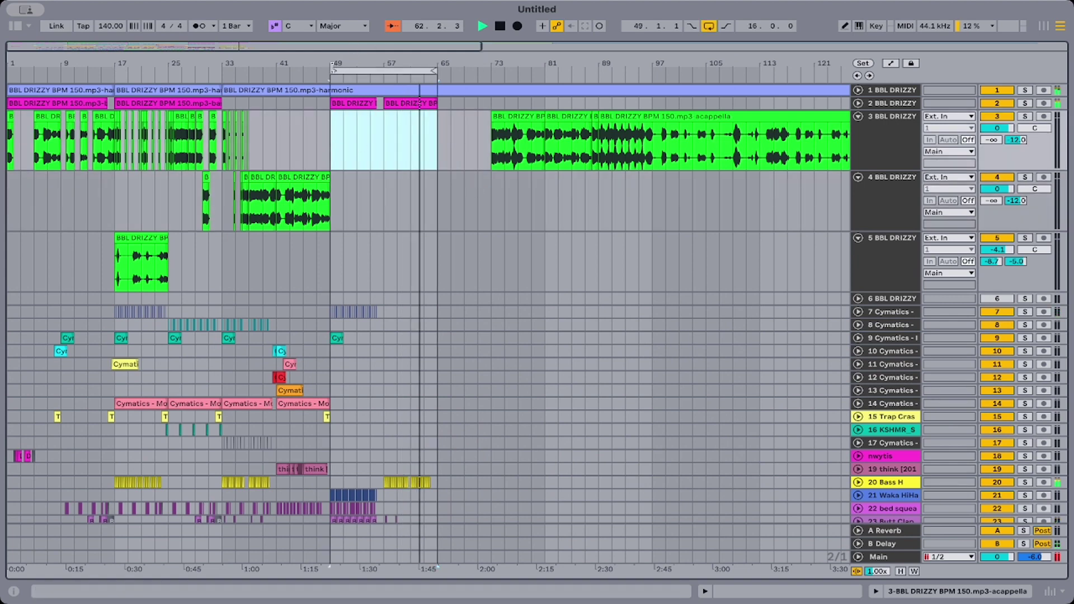
{"action": "left_click_drag", "start_coordinate": [333, 69], "coordinate": [3, 79]}
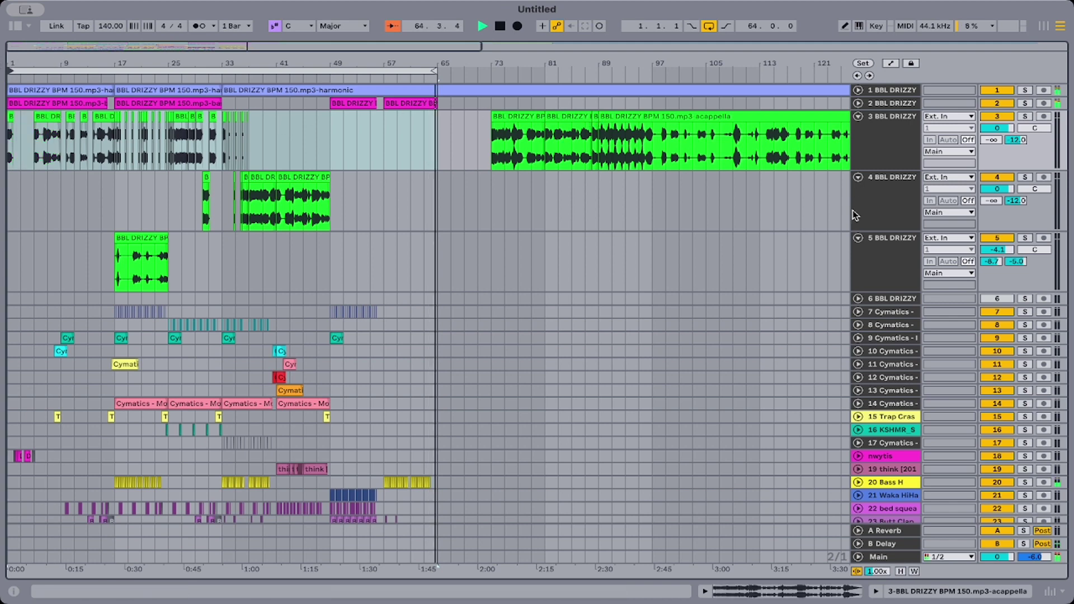
Collapse the BBL DRIZZY tracks 5, 4 and 3 to make the arrangement compact.
{"action": "left_click", "coordinate": [857, 240]}
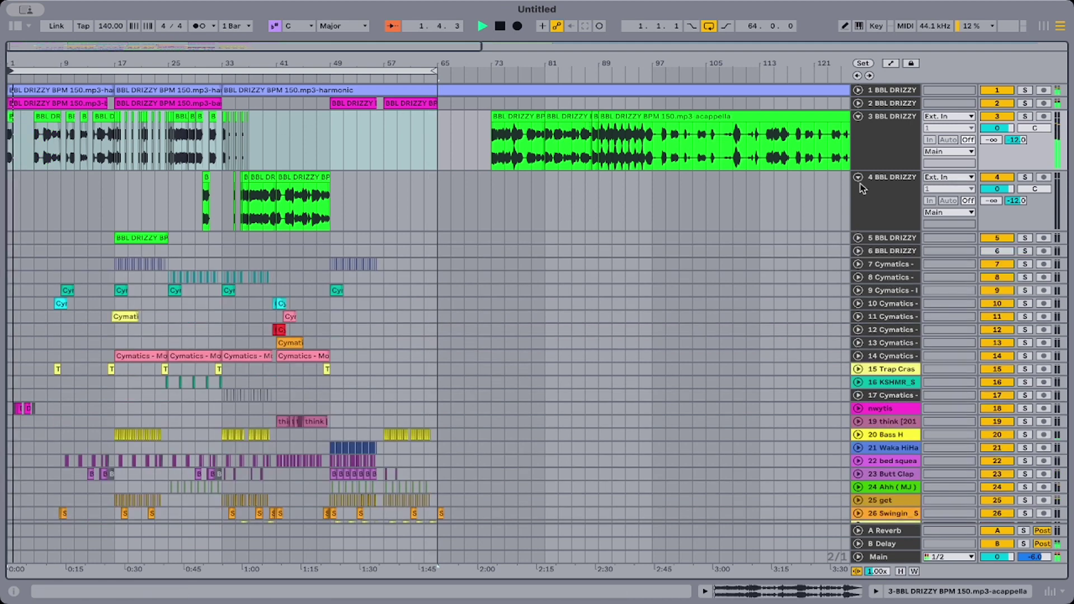
{"action": "left_click", "coordinate": [858, 178]}
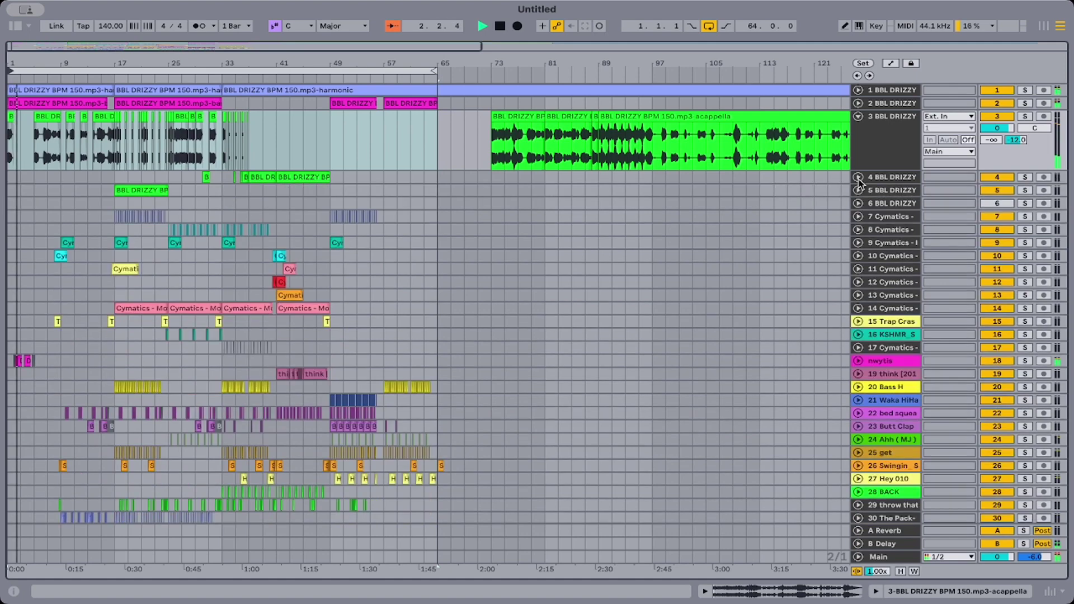
{"action": "left_click", "coordinate": [862, 116]}
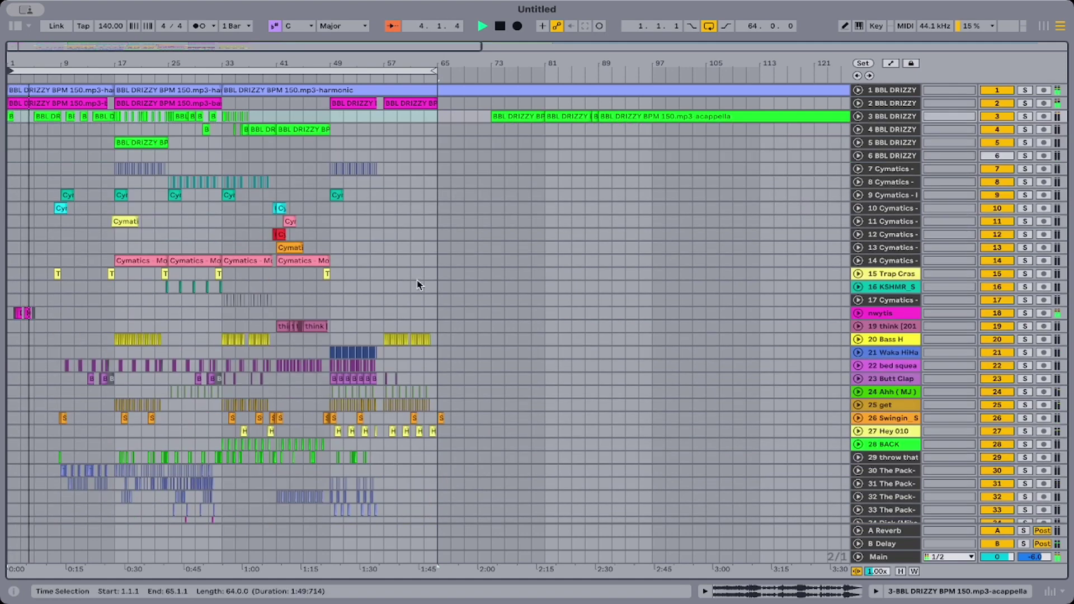
Listen through the intro while reviewing all tracks, and replay the section from 9.1.1.
{"action": "scroll", "coordinate": [300, 279], "scroll_direction": "down", "scroll_amount": 2}
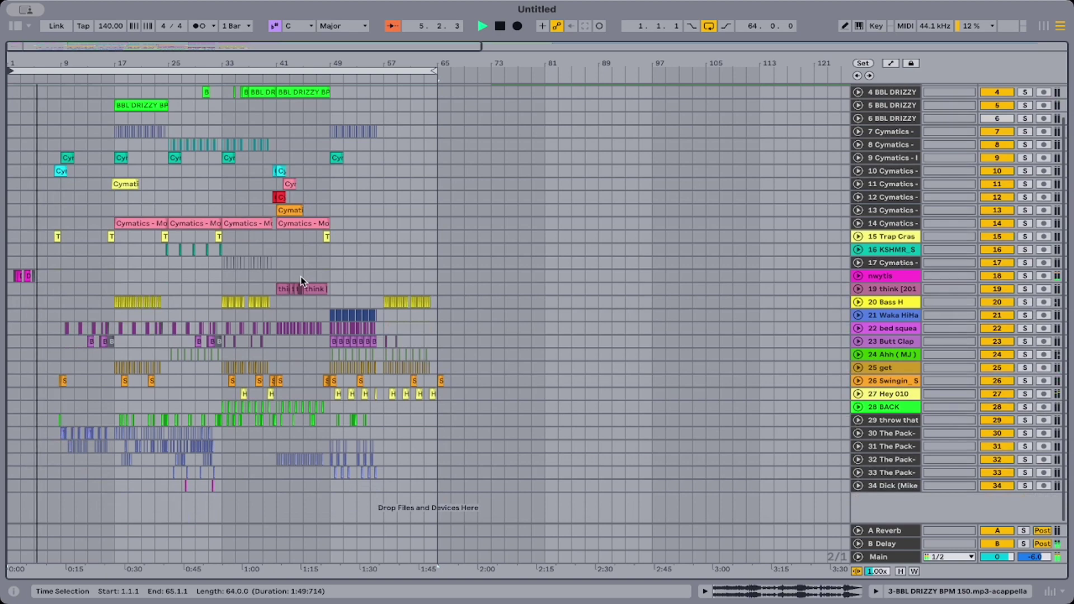
{"action": "scroll", "coordinate": [300, 279], "scroll_direction": "right", "scroll_amount": 1}
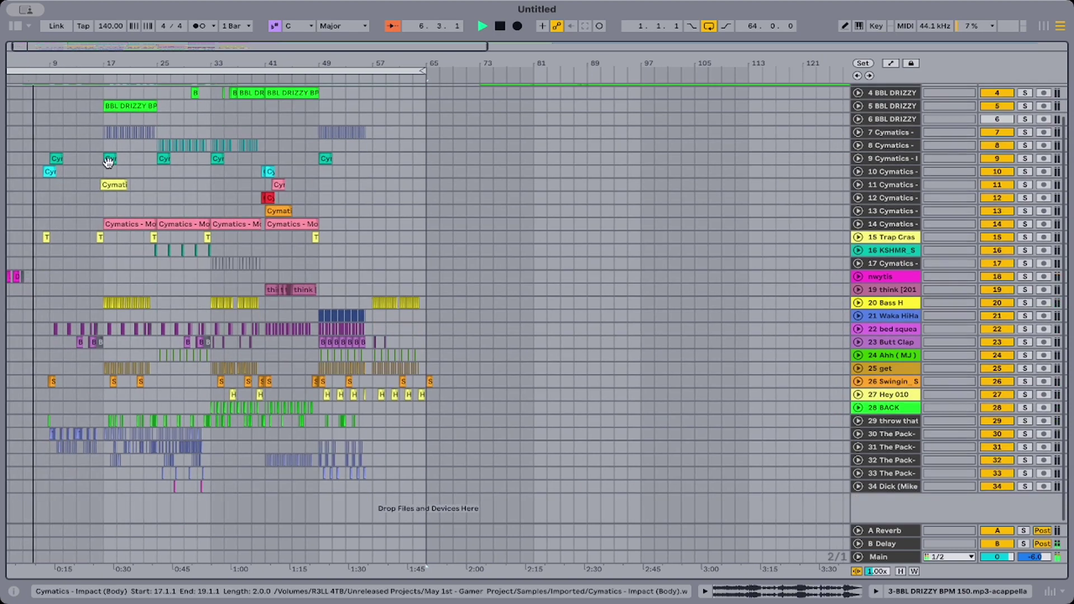
{"action": "scroll", "coordinate": [109, 163], "scroll_direction": "up", "scroll_amount": 1}
{"action": "scroll", "coordinate": [109, 164], "scroll_direction": "left", "scroll_amount": 1}
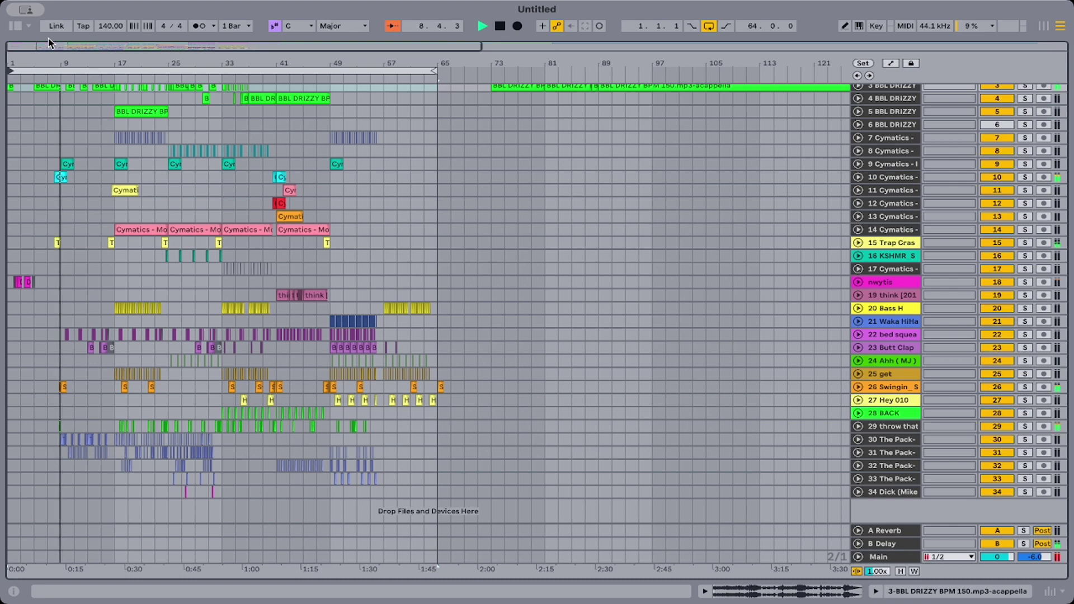
{"action": "left_click_drag", "start_coordinate": [33, 58], "coordinate": [32, 62]}
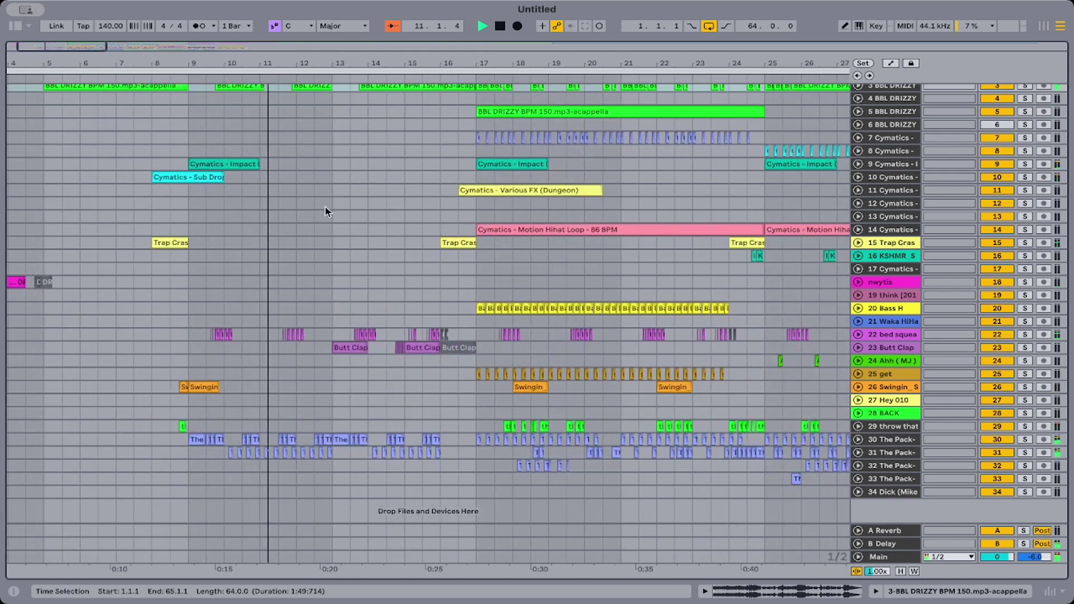
{"action": "scroll", "coordinate": [326, 211], "scroll_direction": "up", "scroll_amount": 2}
{"action": "scroll", "coordinate": [326, 212], "scroll_direction": "left", "scroll_amount": 1}
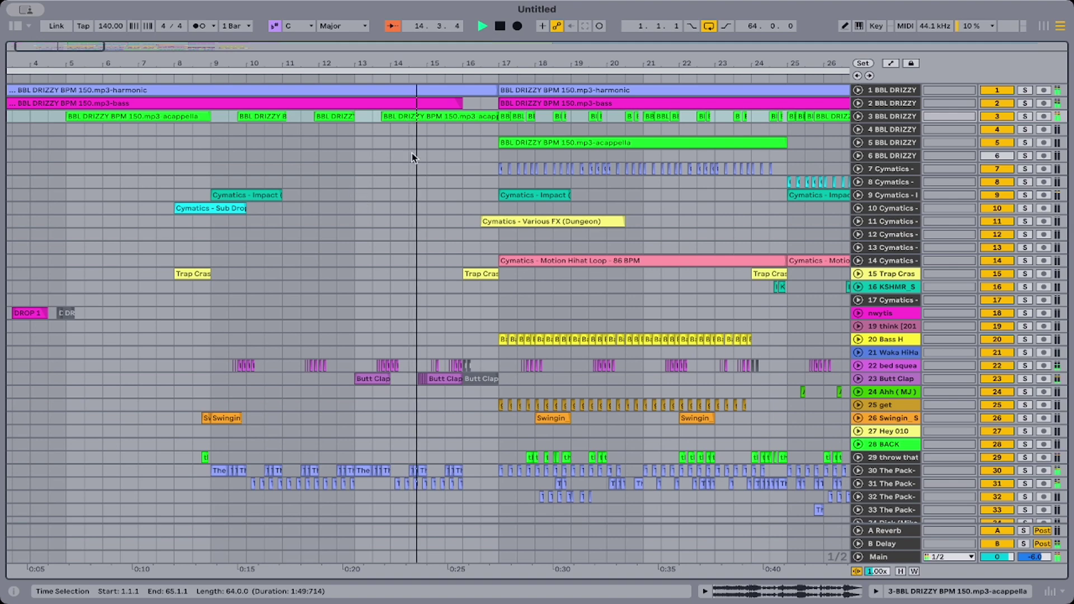
{"action": "left_click", "coordinate": [212, 448]}
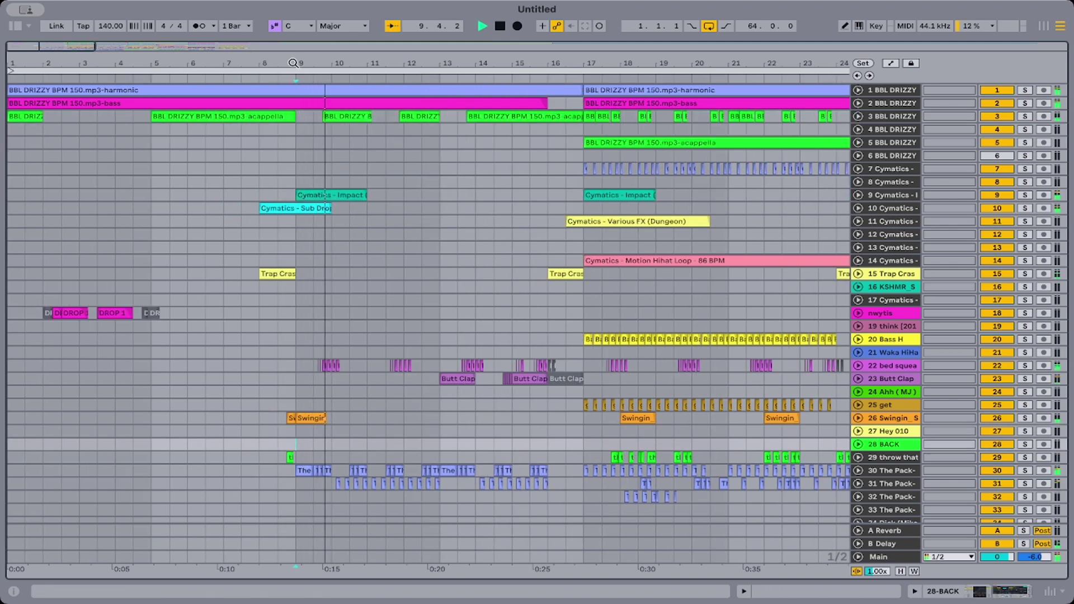
{"action": "mouse_move", "coordinate": [293, 64]}
{"action": "left_mouse_down"}
{"action": "mouse_move", "coordinate": [293, 168]}
{"action": "mouse_move", "coordinate": [284, 68]}
{"action": "mouse_move", "coordinate": [283, 145]}
{"action": "mouse_move", "coordinate": [274, 71]}
{"action": "left_mouse_up"}
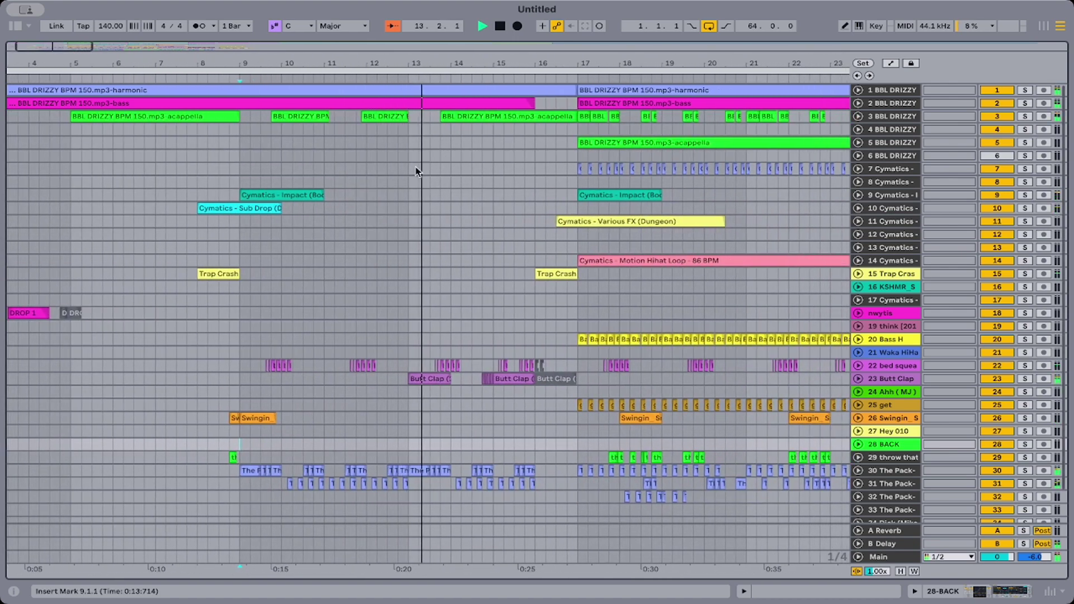
Expand track 3, select its acappella from 14.4.1 to 16.3.1 and audition that passage.
{"action": "left_click", "coordinate": [857, 116]}
{"action": "left_click_drag", "start_coordinate": [484, 157], "coordinate": [490, 154]}
{"action": "key", "text": "space"}
{"action": "key", "text": "space"}
{"action": "key", "text": "space"}
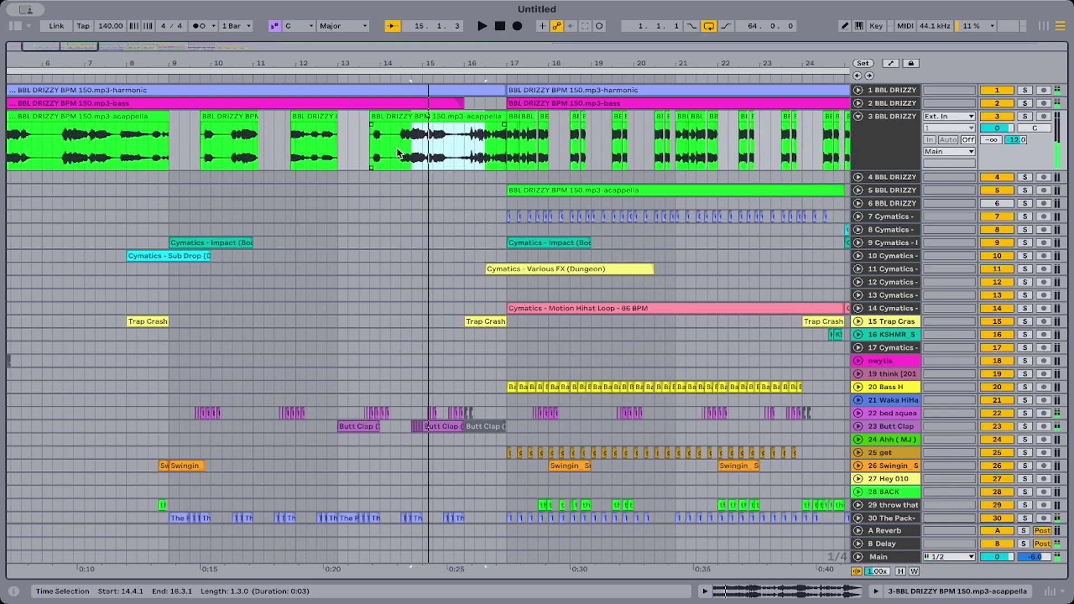
Try placing a copy of track 3's acappella phrase from 14.3.1–15.1.1 at 13.2.1, and play it from 12.4.1.
{"action": "left_click_drag", "start_coordinate": [398, 153], "coordinate": [423, 148]}
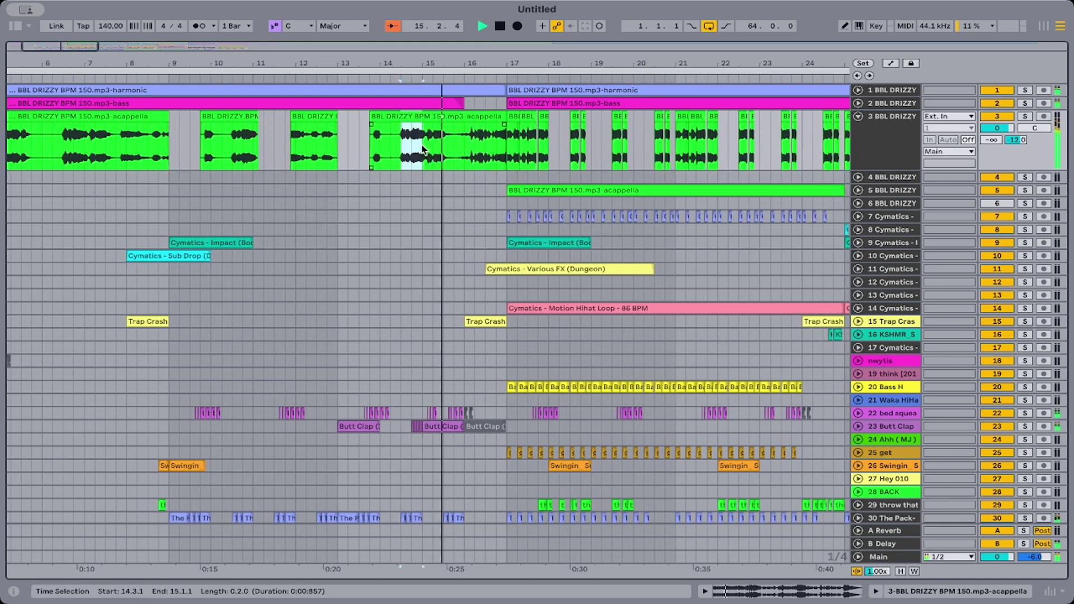
{"action": "left_click", "coordinate": [326, 192]}
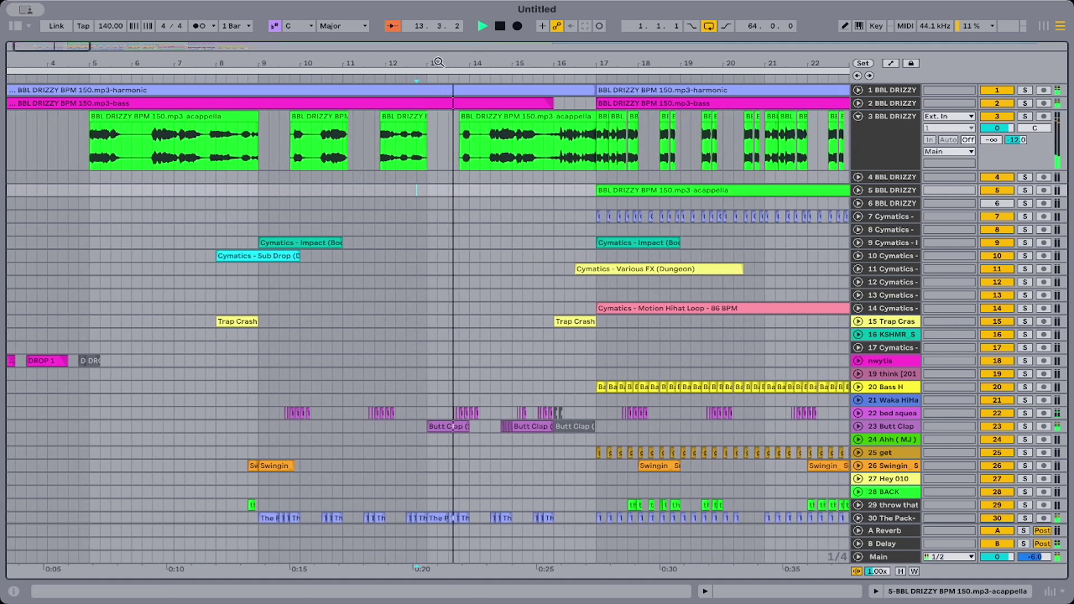
{"action": "key", "text": "space"}
{"action": "key", "text": "space"}
{"action": "mouse_move", "coordinate": [438, 62]}
{"action": "left_mouse_down"}
{"action": "mouse_move", "coordinate": [438, 134]}
{"action": "mouse_move", "coordinate": [447, 127]}
{"action": "left_mouse_up"}
{"action": "key", "text": "space"}
{"action": "left_click", "coordinate": [399, 158]}
{"action": "key", "text": "ctrl+v"}
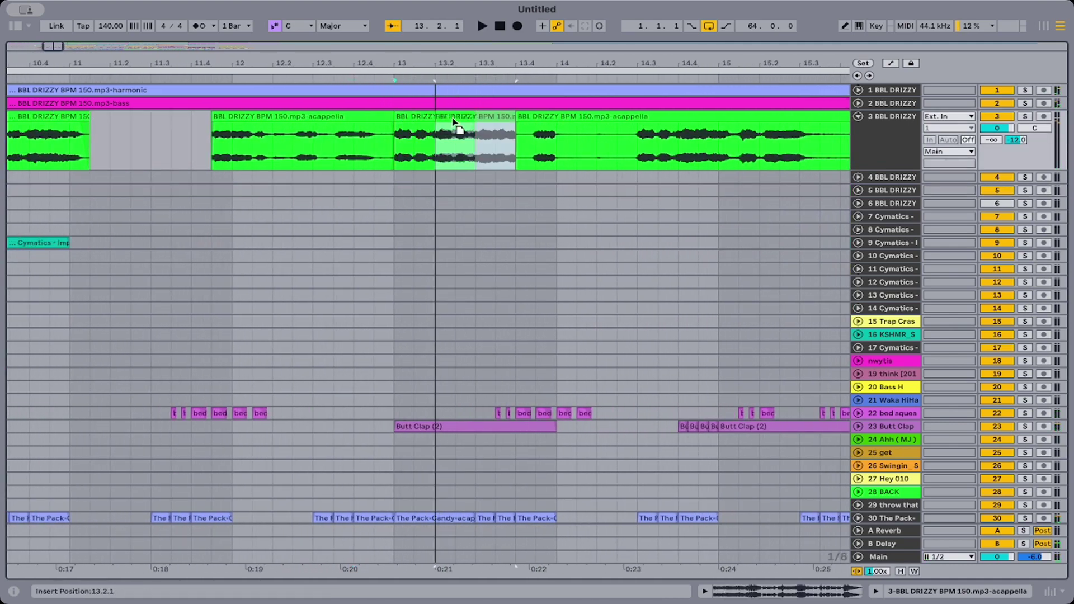
{"action": "left_click", "coordinate": [355, 212]}
{"action": "key", "text": "space"}
Try removing "The Pack" vocal on track 30 between 13.2.1 and 13.3.1, and play it from 12.4.3.
{"action": "scroll", "coordinate": [355, 212], "scroll_direction": "down", "scroll_amount": 3}
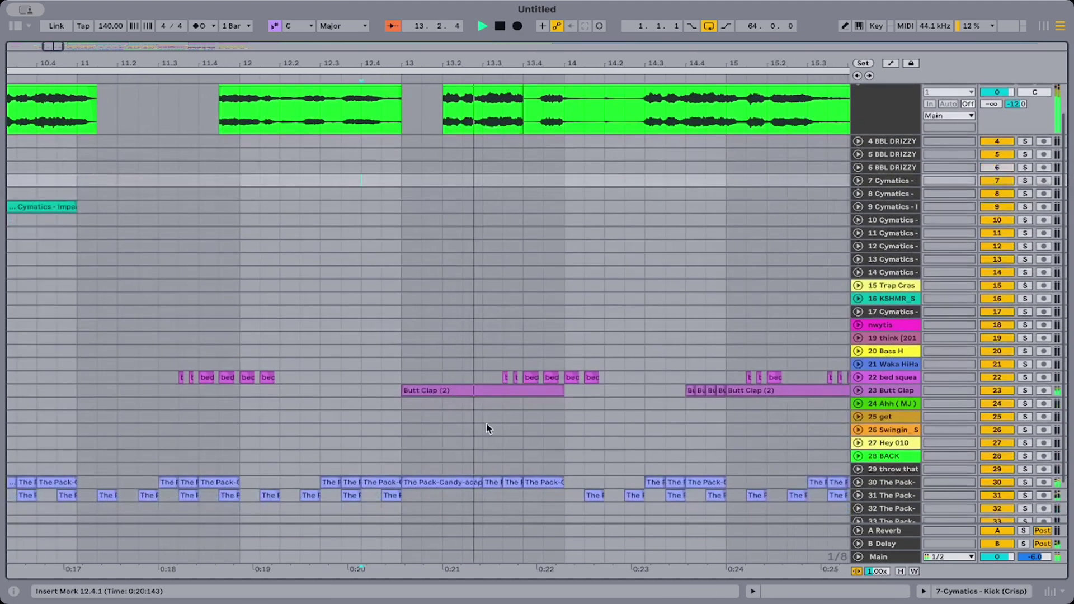
{"action": "left_click_drag", "start_coordinate": [475, 482], "coordinate": [443, 482]}
{"action": "left_click", "coordinate": [381, 456]}
{"action": "key", "text": "space"}
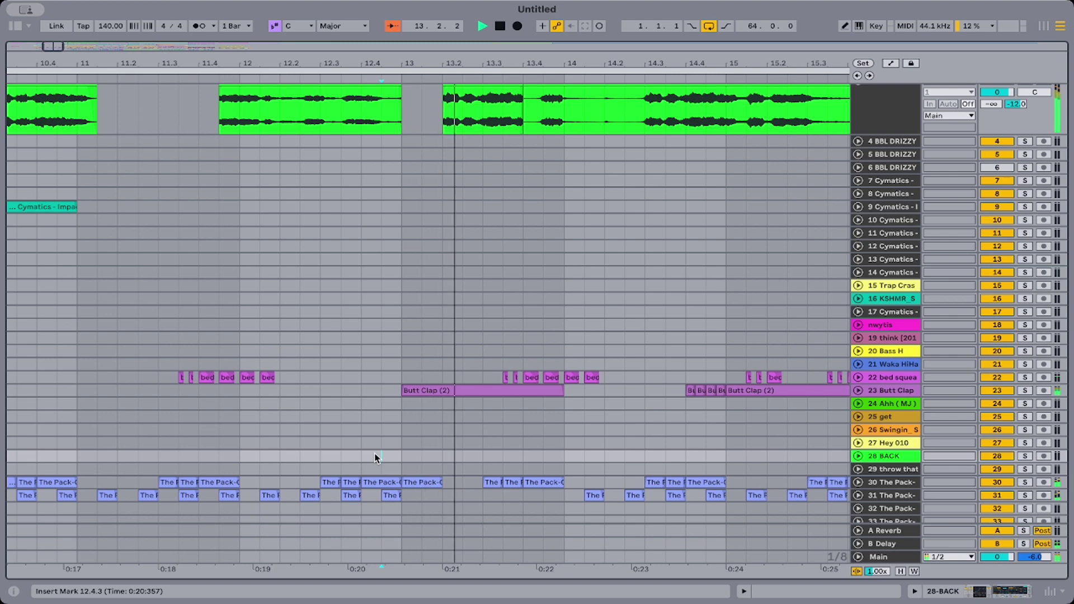
Undo the track 30 vocal cut and the acappella phrase copied into bar 13 on track 3.
{"action": "key", "text": "super+z"}
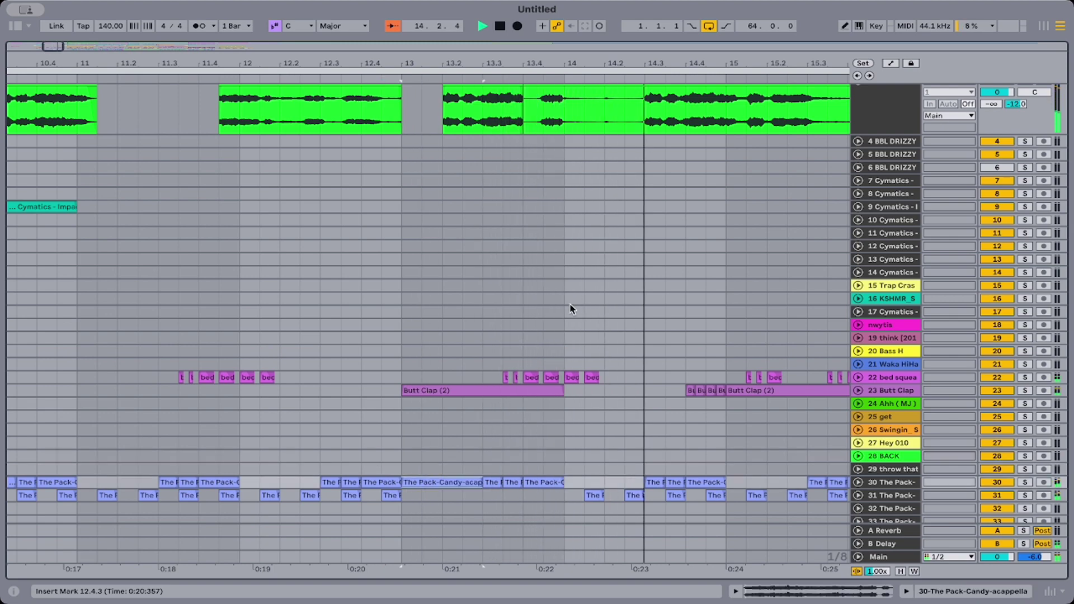
{"action": "key", "text": "super+z"}
{"action": "key", "text": "super+z"}
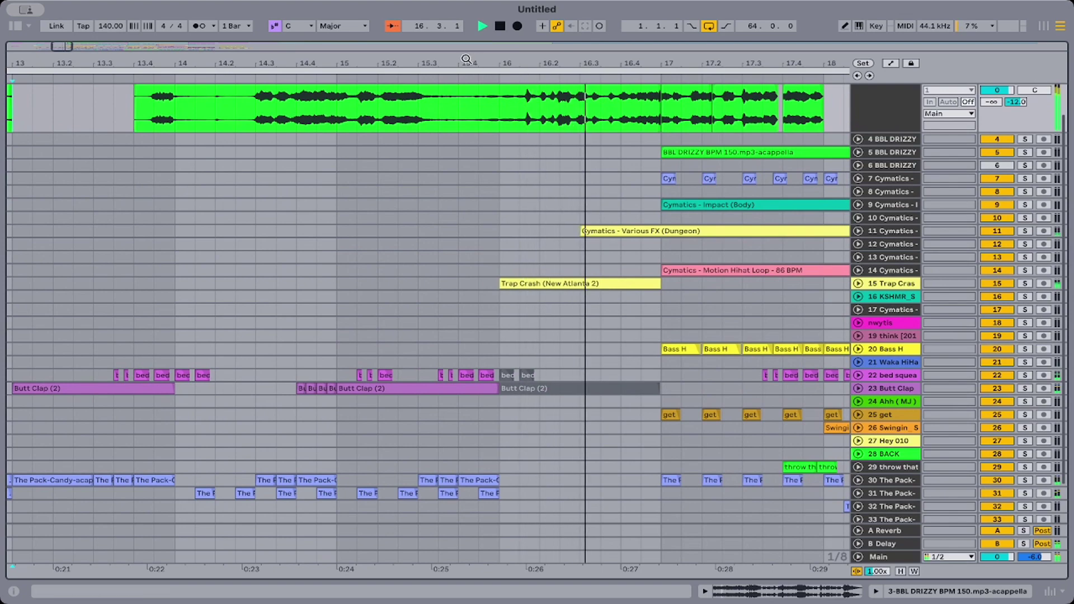
Show the arrangement from bar 1 to bar 49, collapse track 3 and expand track 6 BBL DRIZZY.
{"action": "left_click_drag", "start_coordinate": [466, 58], "coordinate": [466, 14]}
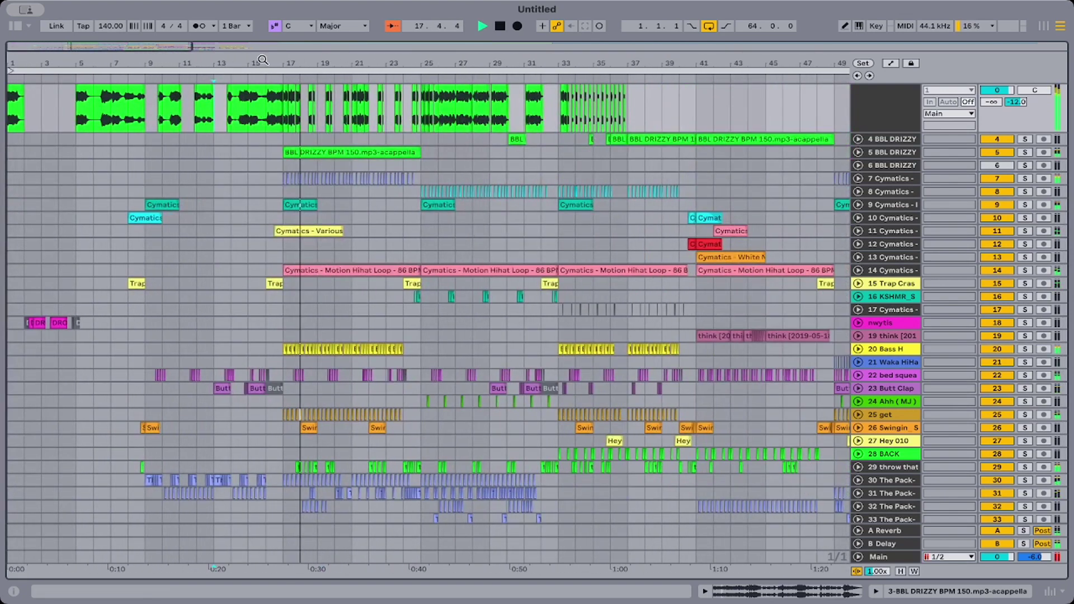
{"action": "scroll", "coordinate": [830, 150], "scroll_direction": "up", "scroll_amount": 2}
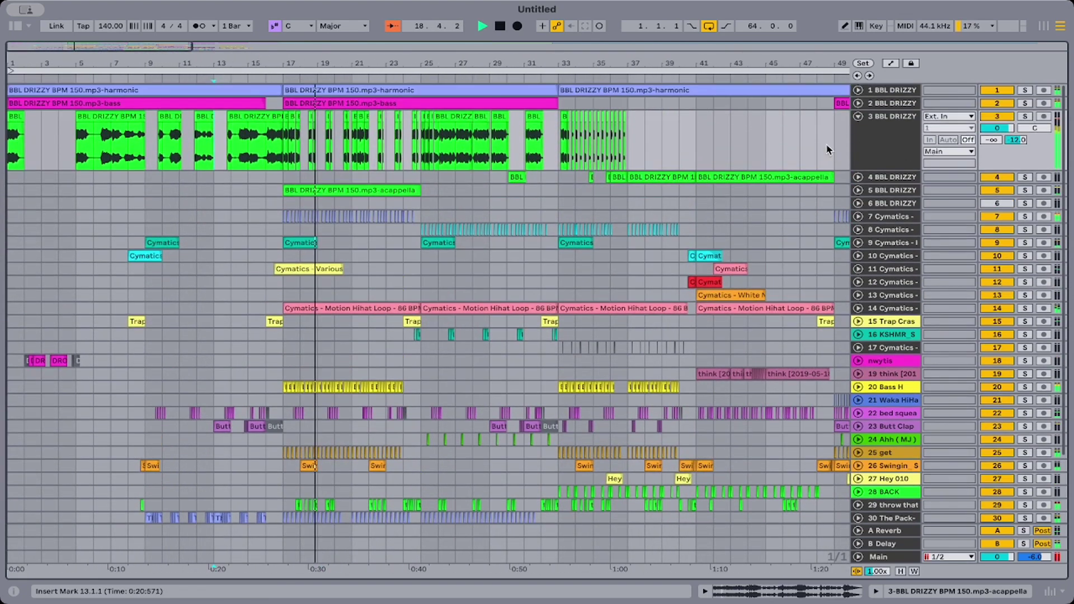
{"action": "left_click", "coordinate": [859, 116]}
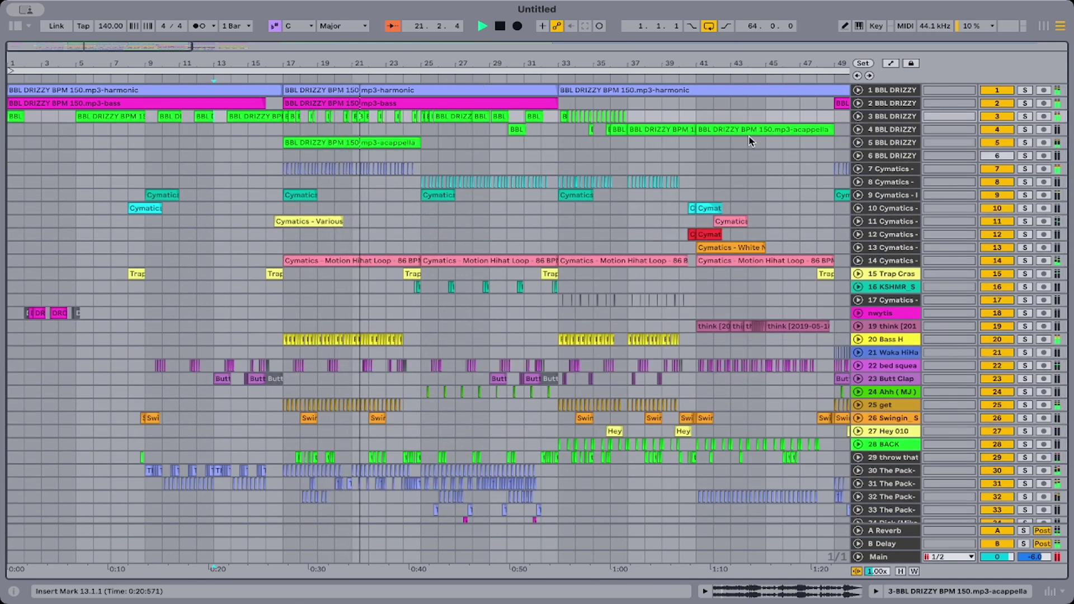
{"action": "left_click", "coordinate": [858, 155]}
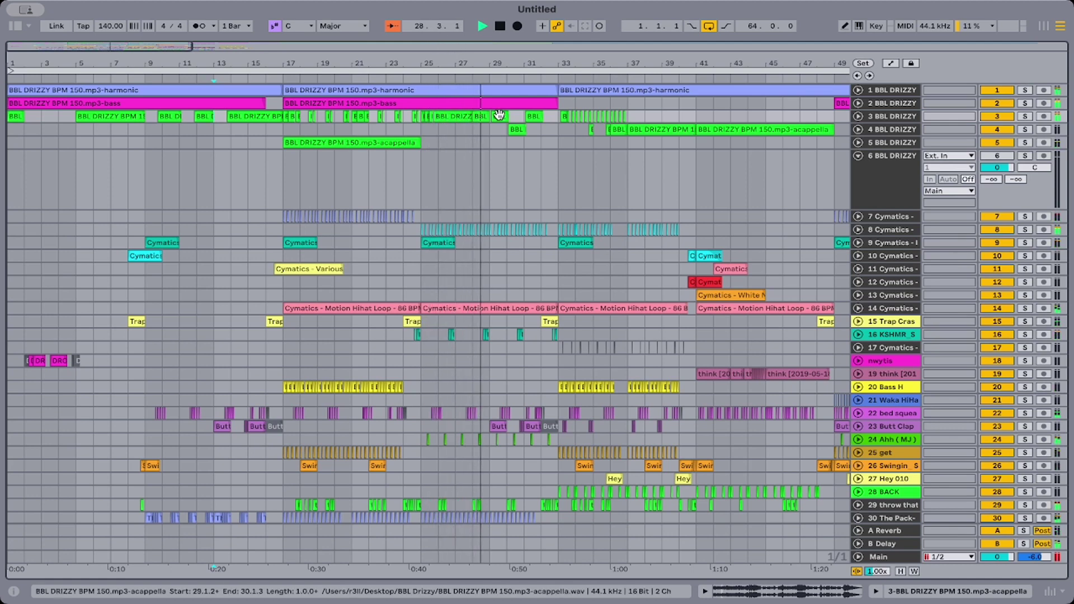
Play the arrangement from 32.1.1 and review the transition into bar 33 across all tracks.
{"action": "scroll", "coordinate": [499, 115], "scroll_direction": "down", "scroll_amount": 3}
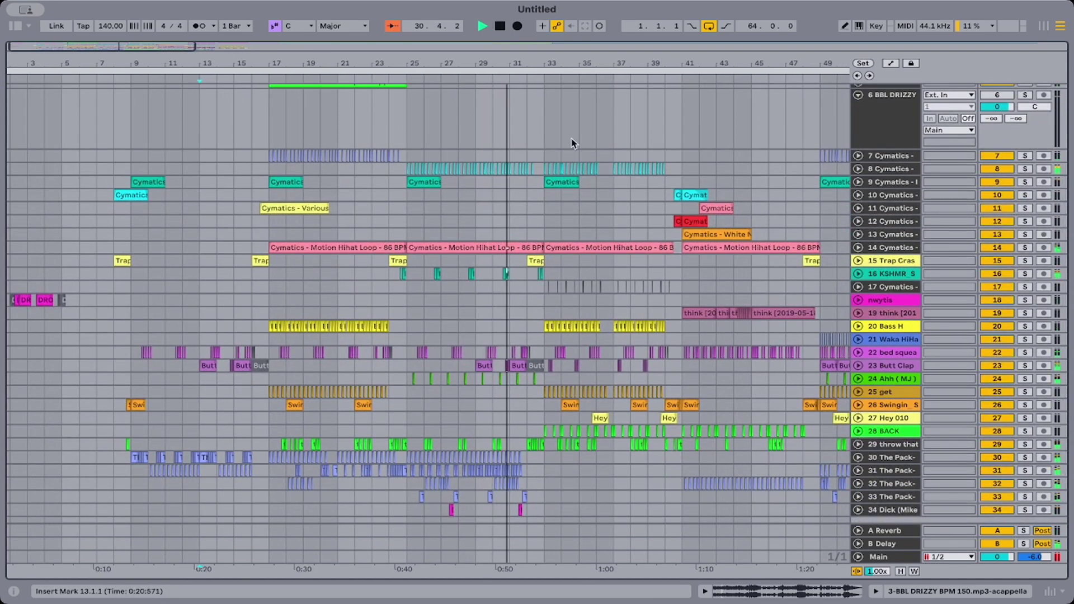
{"action": "scroll", "coordinate": [570, 144], "scroll_direction": "up", "scroll_amount": 3}
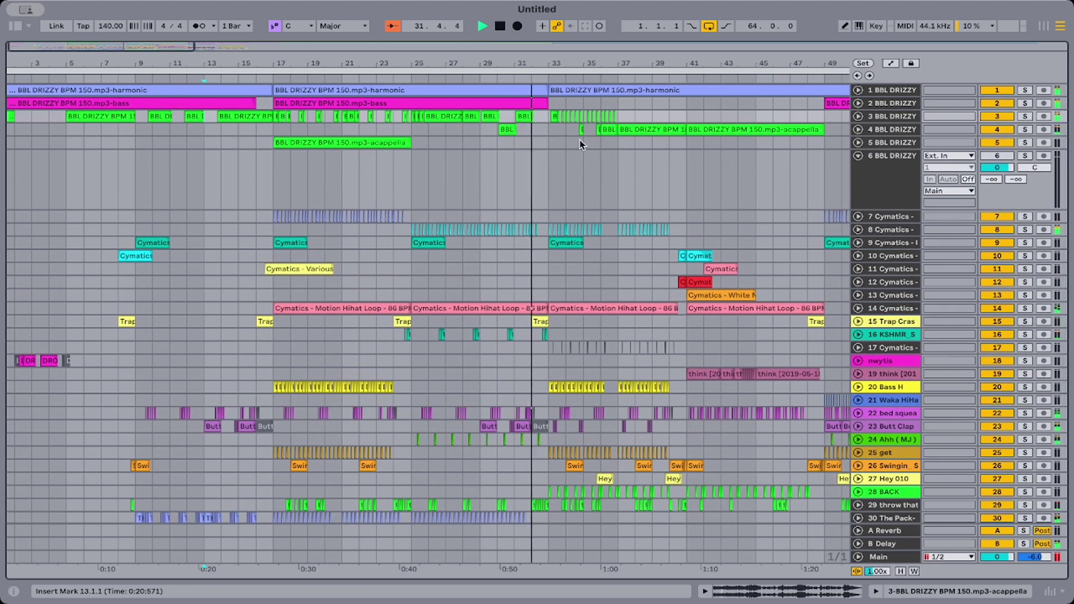
{"action": "scroll", "coordinate": [579, 145], "scroll_direction": "down", "scroll_amount": 4}
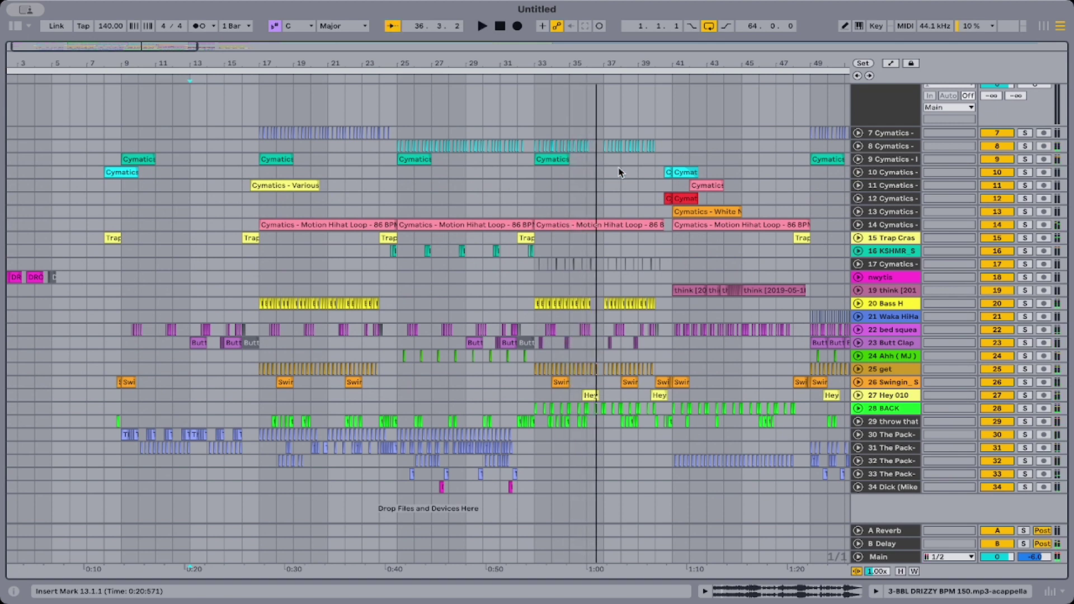
{"action": "left_click", "coordinate": [509, 256]}
{"action": "key", "text": "space"}
{"action": "scroll", "coordinate": [509, 256], "scroll_direction": "left", "scroll_amount": 2}
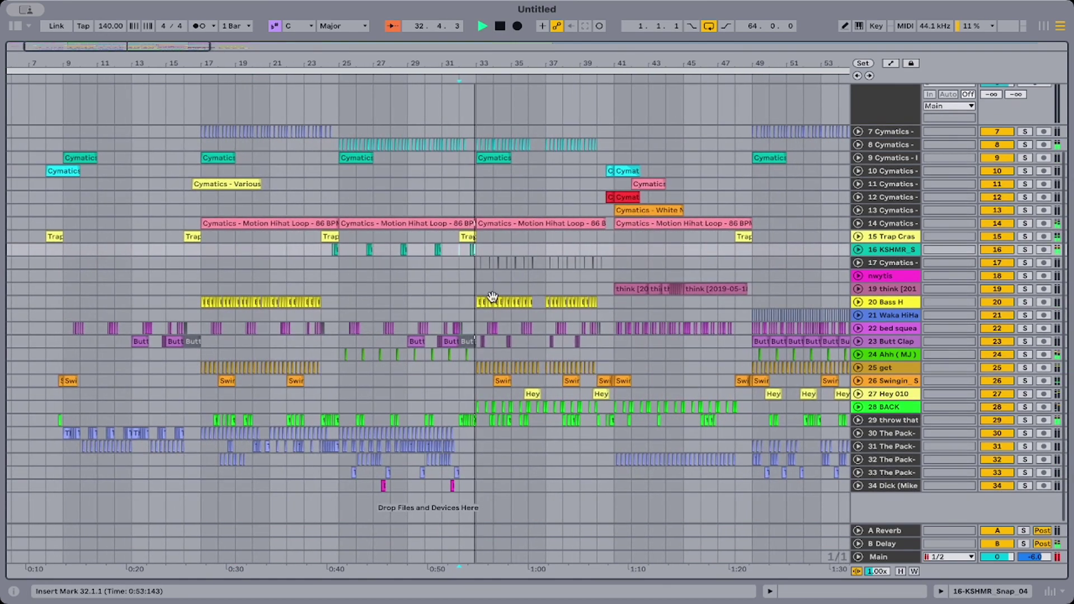
{"action": "scroll", "coordinate": [490, 314], "scroll_direction": "up", "scroll_amount": 2}
{"action": "key", "text": "space"}
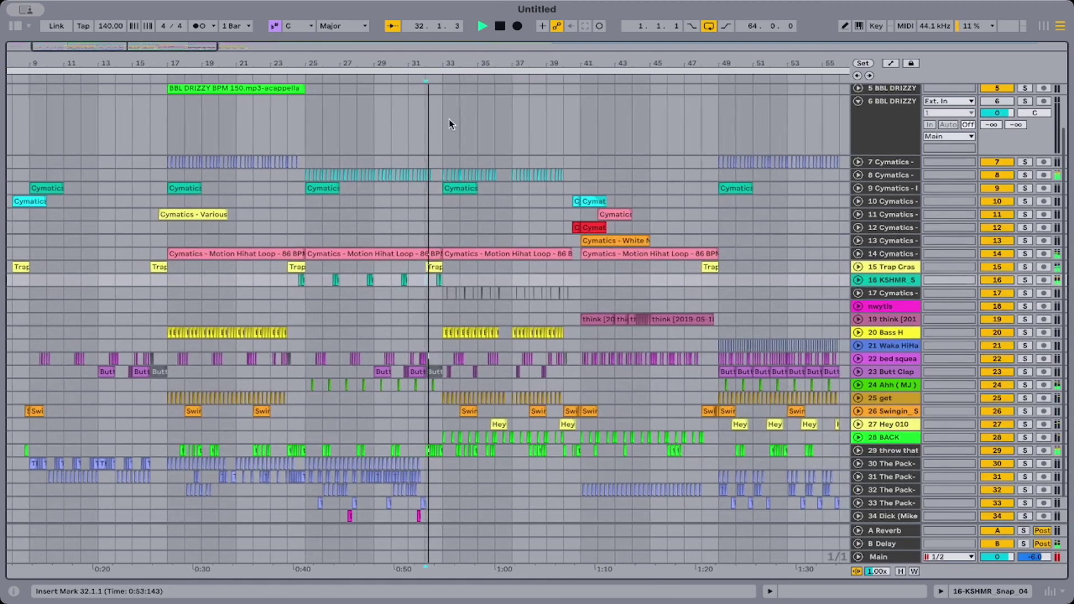
Delete the kick clips on track 8 between 32.1.1 and 32.3.3.
{"action": "left_click_drag", "start_coordinate": [414, 67], "coordinate": [458, 177]}
{"action": "key", "text": "space"}
{"action": "scroll", "coordinate": [457, 177], "scroll_direction": "up", "scroll_amount": 3}
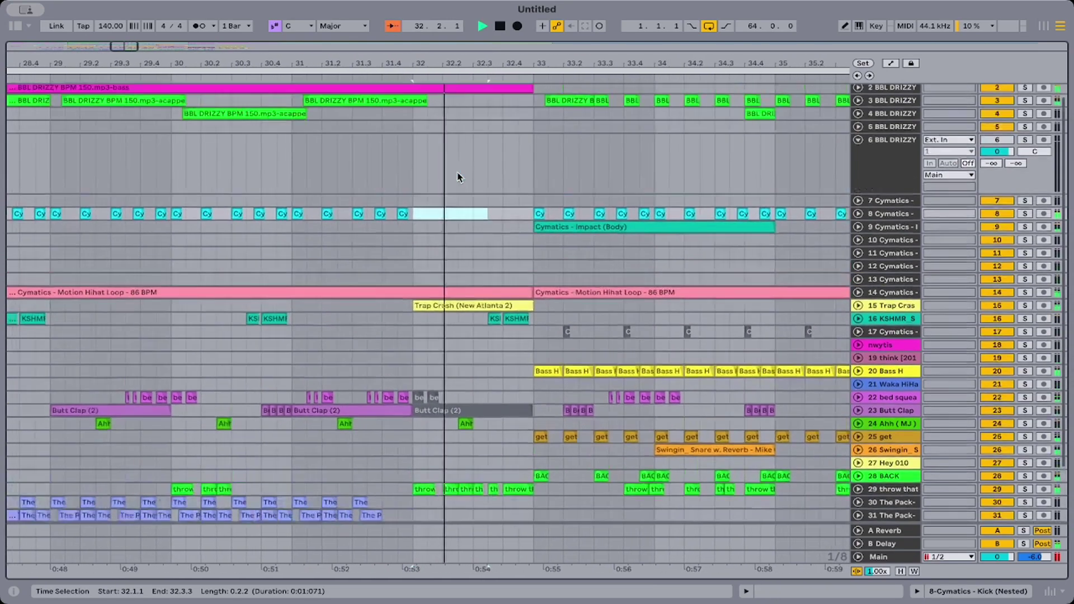
{"action": "scroll", "coordinate": [457, 176], "scroll_direction": "down", "scroll_amount": 4}
Remove the Motion Hihat Loop on track 14 from 32.1.1 to 33.1.1 and play the change from 31.2.1.
{"action": "left_click_drag", "start_coordinate": [547, 223], "coordinate": [382, 225]}
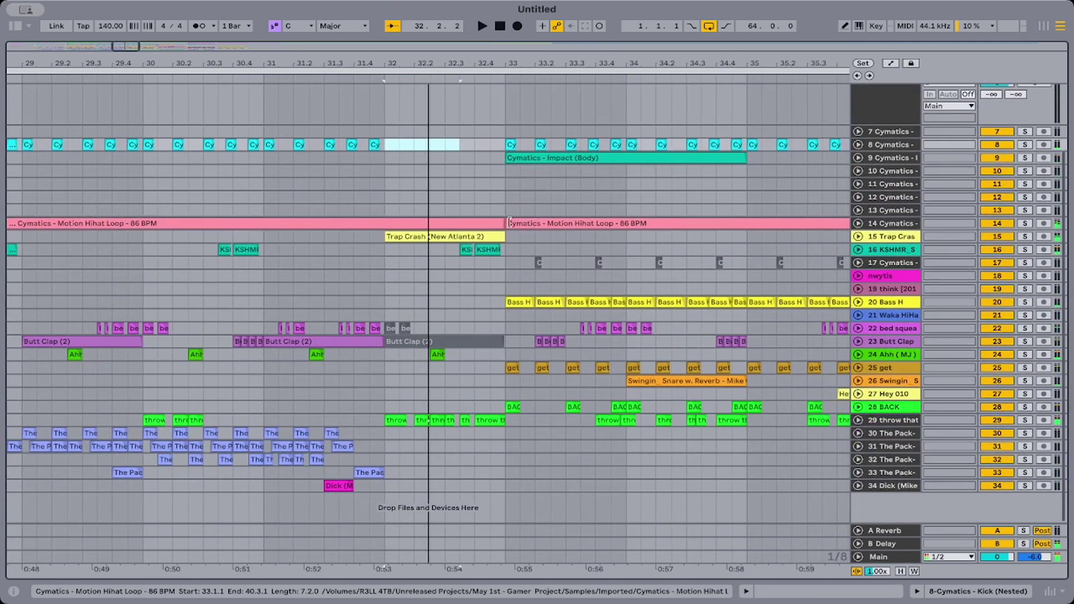
{"action": "left_click", "coordinate": [294, 186]}
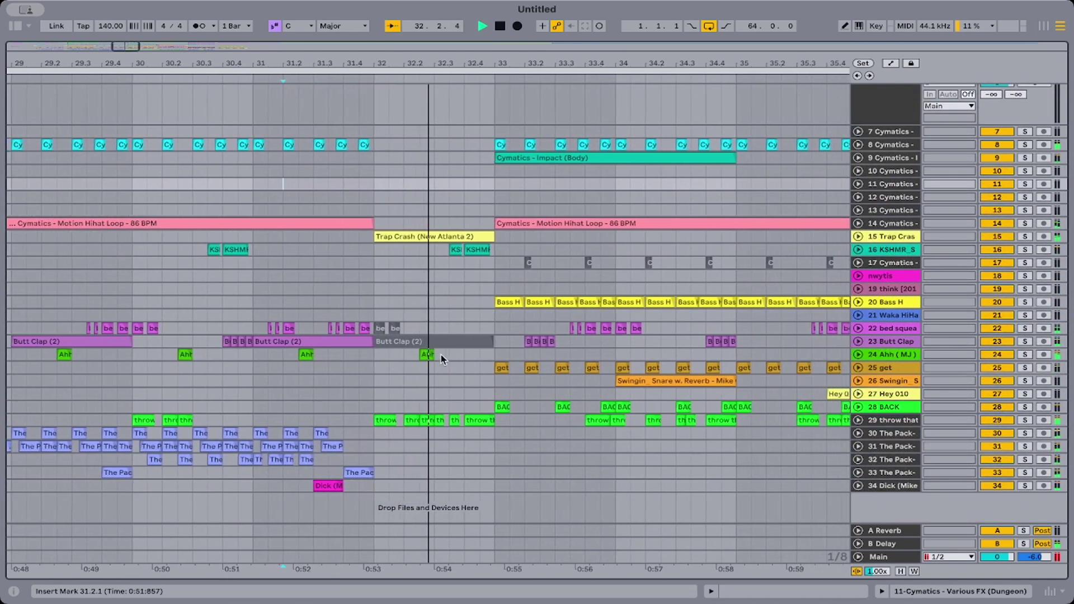
{"action": "key", "text": "space"}
{"action": "key", "text": "space"}
{"action": "scroll", "coordinate": [434, 426], "scroll_direction": "up", "scroll_amount": 1}
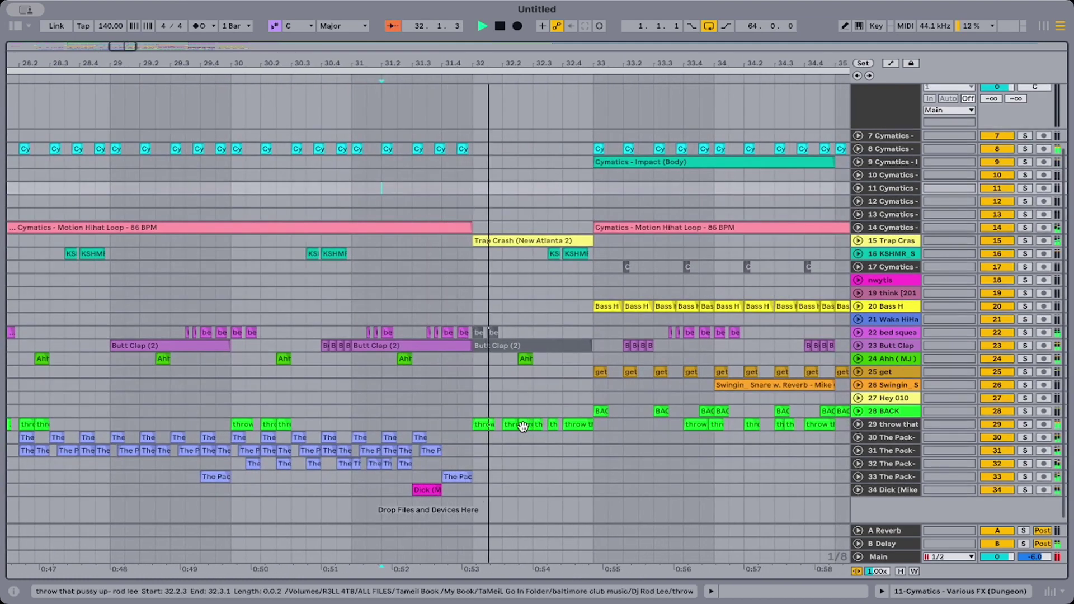
Delete the "throw that" vocal slice on track 29 between 32.2.1 and 32.2.3, and play it from 32.1.1.
{"action": "left_click", "coordinate": [523, 426]}
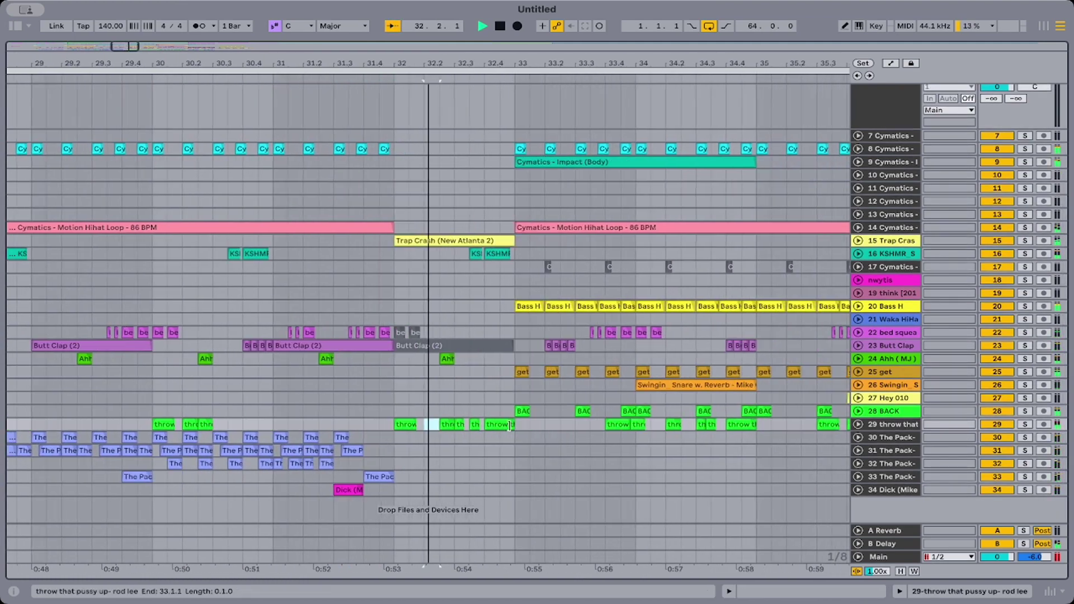
{"action": "left_click", "coordinate": [406, 422]}
{"action": "scroll", "coordinate": [406, 422], "scroll_direction": "up", "scroll_amount": 1}
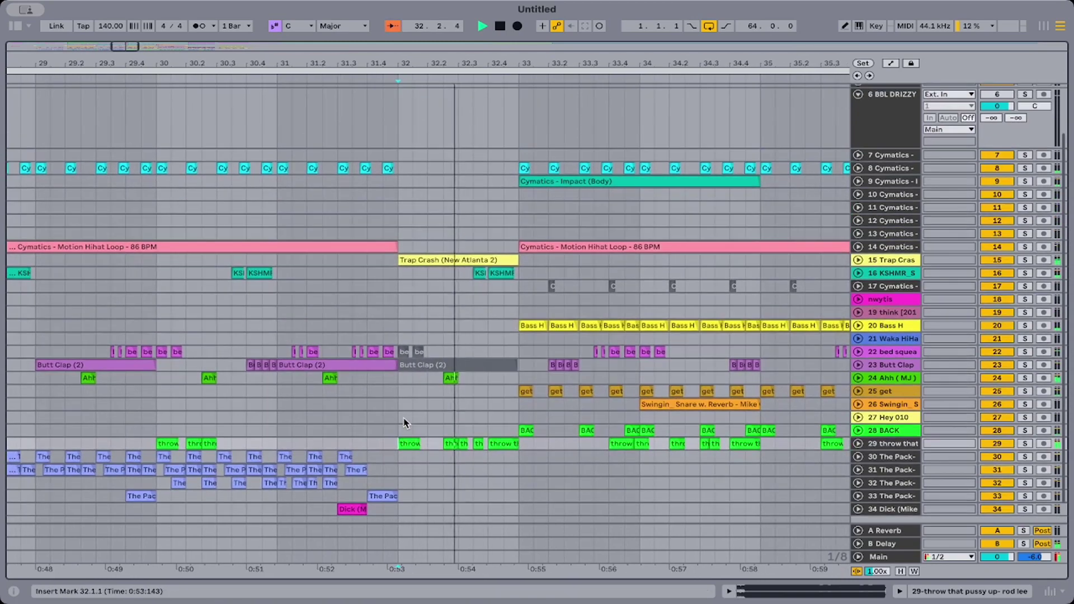
{"action": "scroll", "coordinate": [492, 277], "scroll_direction": "up", "scroll_amount": 3}
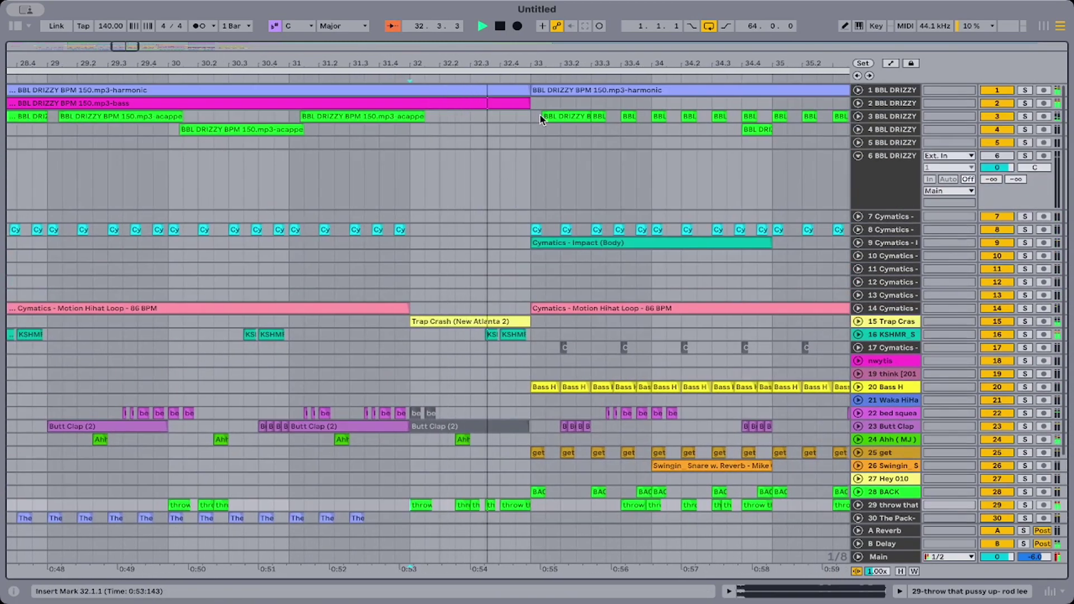
{"action": "key", "text": "space"}
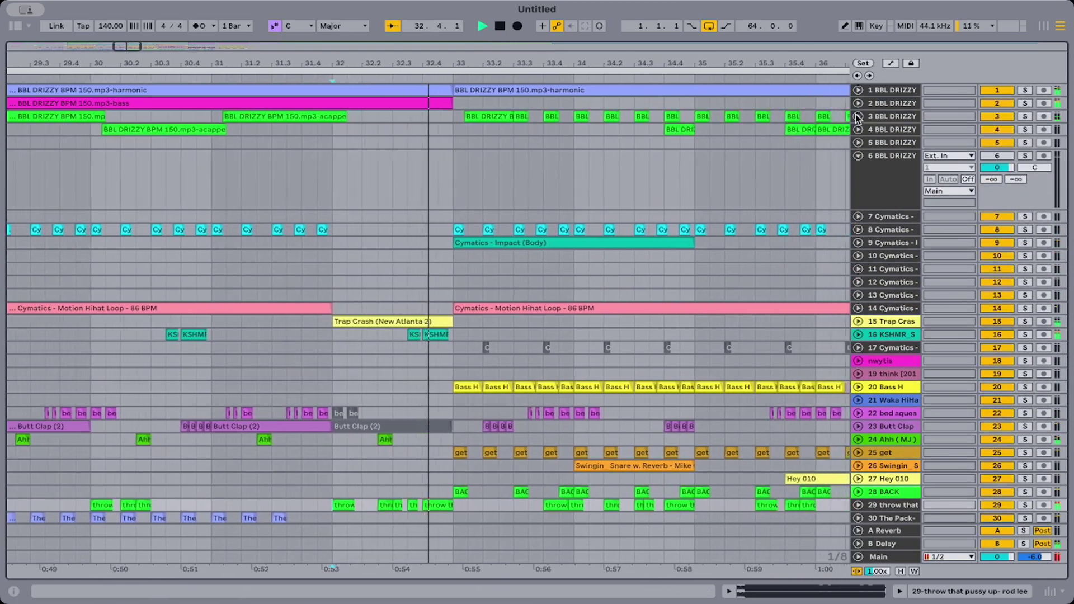
Unfold track 3 and copy its acappella slice from 33.2.3–33.3.1 to 32.2.1.
{"action": "left_click", "coordinate": [857, 117]}
{"action": "key", "text": "space"}
{"action": "scroll", "coordinate": [458, 156], "scroll_direction": "left", "scroll_amount": 3}
{"action": "key", "text": "space"}
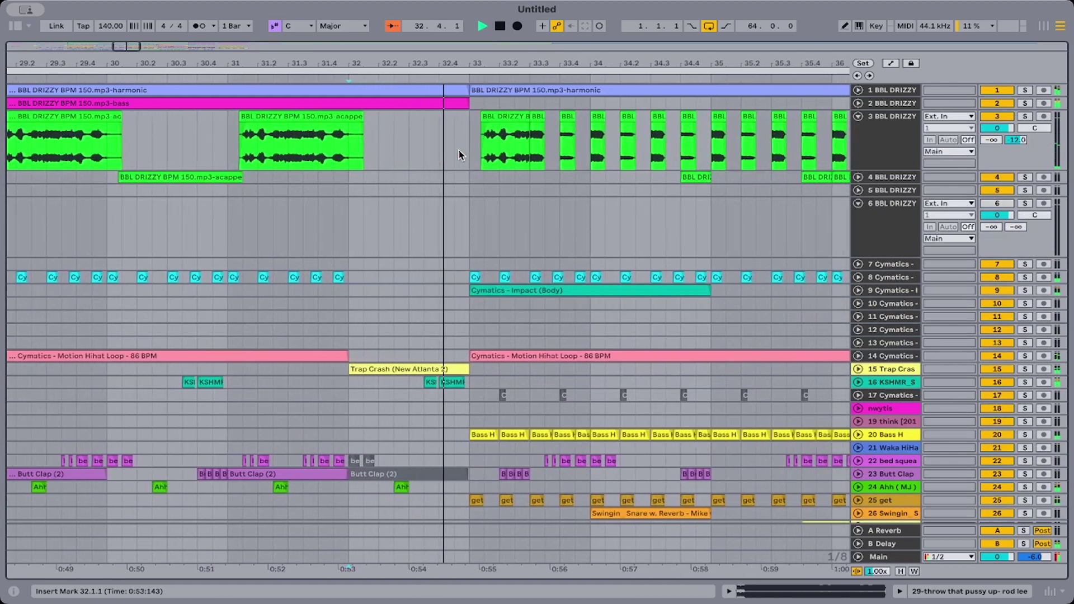
{"action": "left_click_drag", "start_coordinate": [512, 155], "coordinate": [530, 157]}
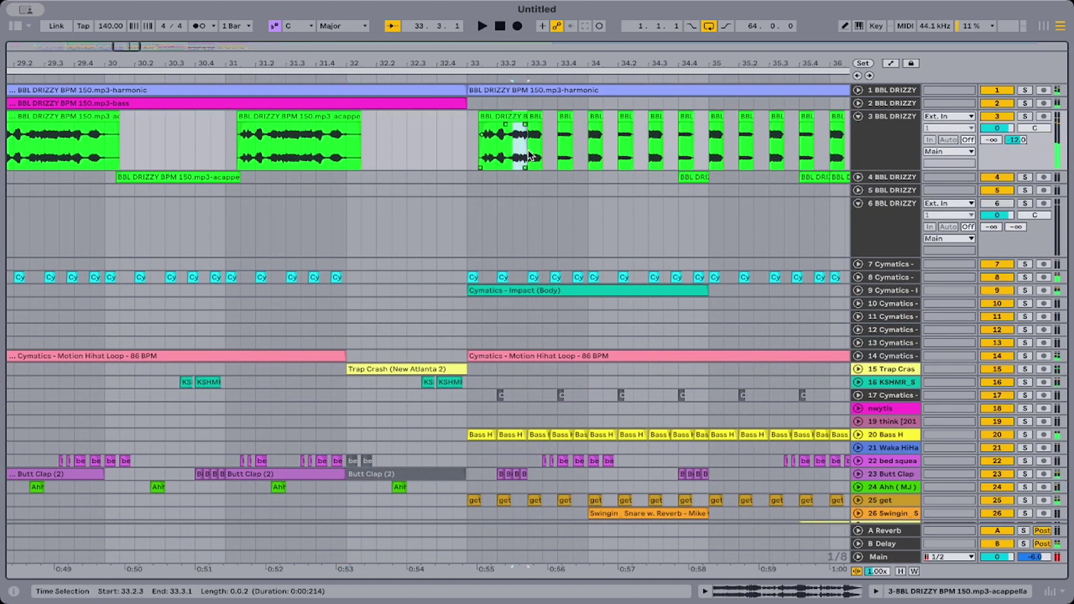
{"action": "left_click", "coordinate": [360, 212]}
{"action": "scroll", "coordinate": [360, 211], "scroll_direction": "left", "scroll_amount": 2}
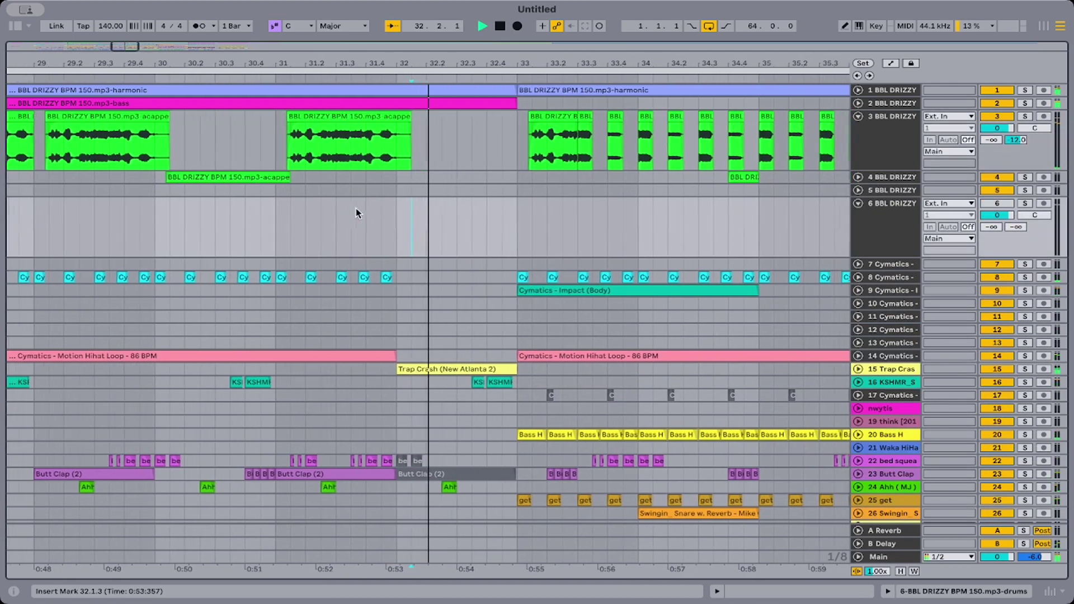
{"action": "key", "text": "space"}
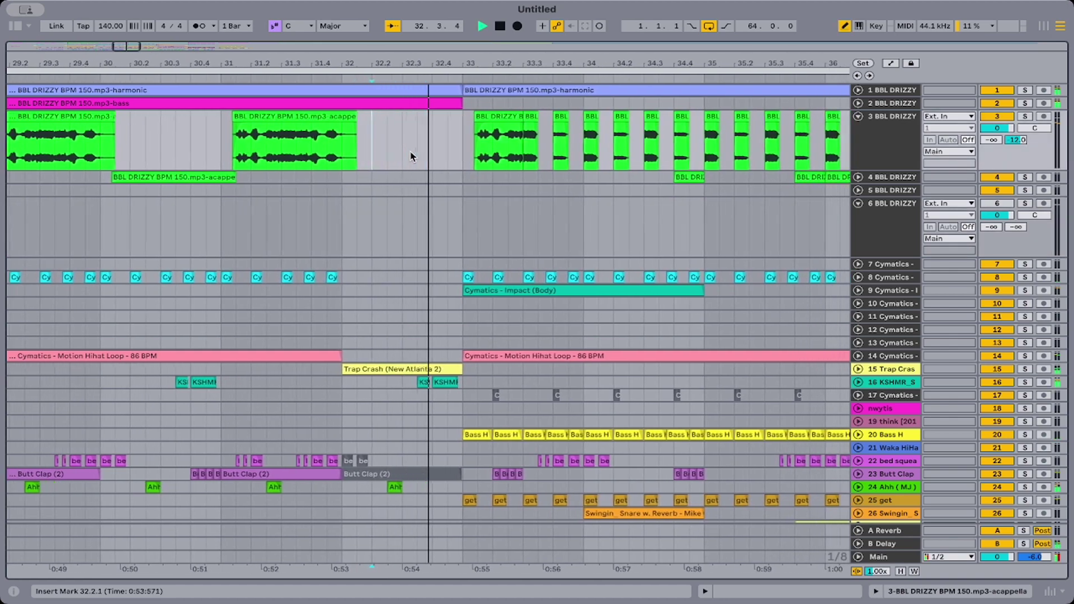
{"action": "left_click_drag", "start_coordinate": [364, 151], "coordinate": [379, 152]}
Extend the copied acappella slice on track 3 to span 32.2.1 to 32.3.1, and play it from 31.4.1.
{"action": "left_click", "coordinate": [282, 193]}
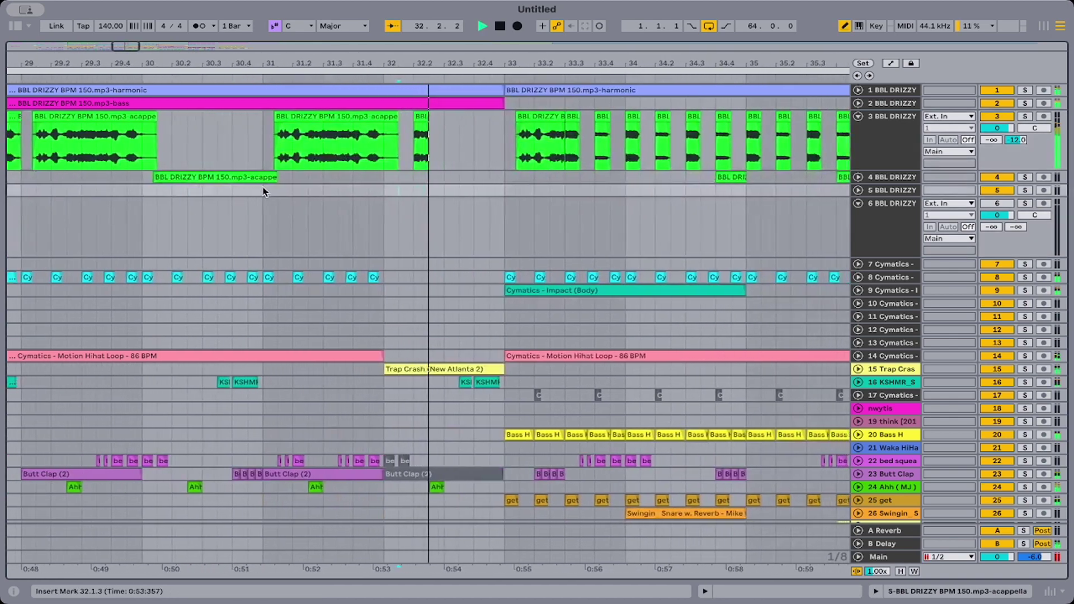
{"action": "key", "text": "space"}
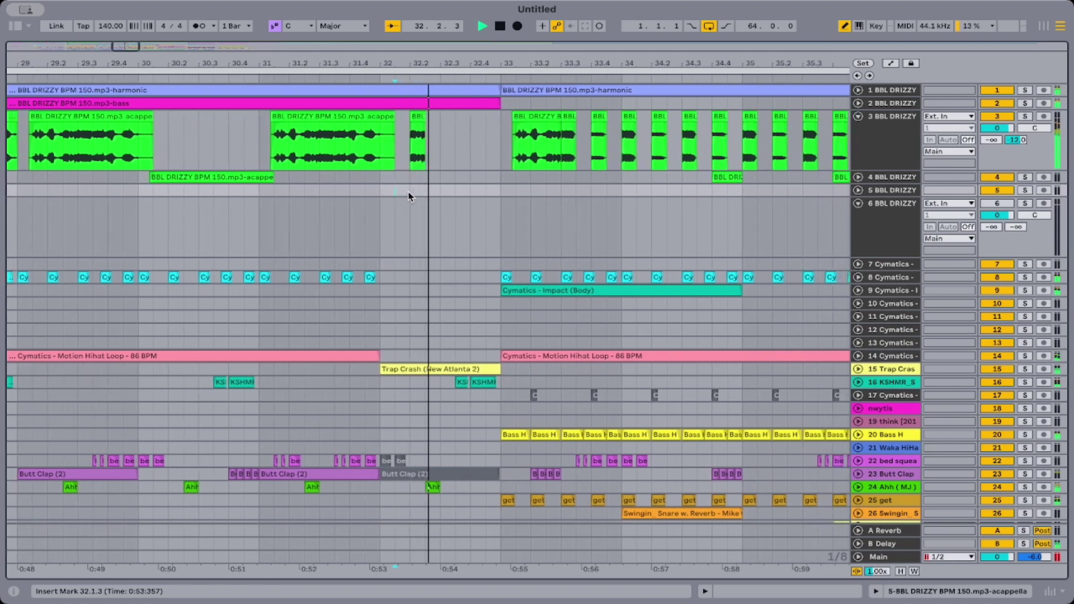
{"action": "scroll", "coordinate": [425, 196], "scroll_direction": "down", "scroll_amount": 6}
{"action": "scroll", "coordinate": [437, 196], "scroll_direction": "up", "scroll_amount": 6}
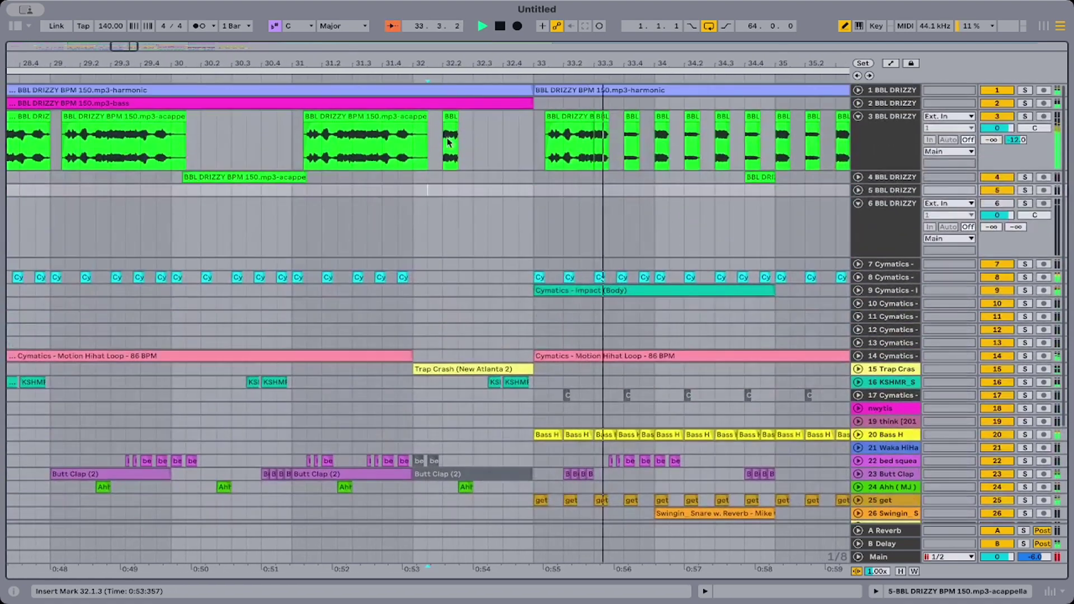
{"action": "left_click_drag", "start_coordinate": [454, 117], "coordinate": [475, 116]}
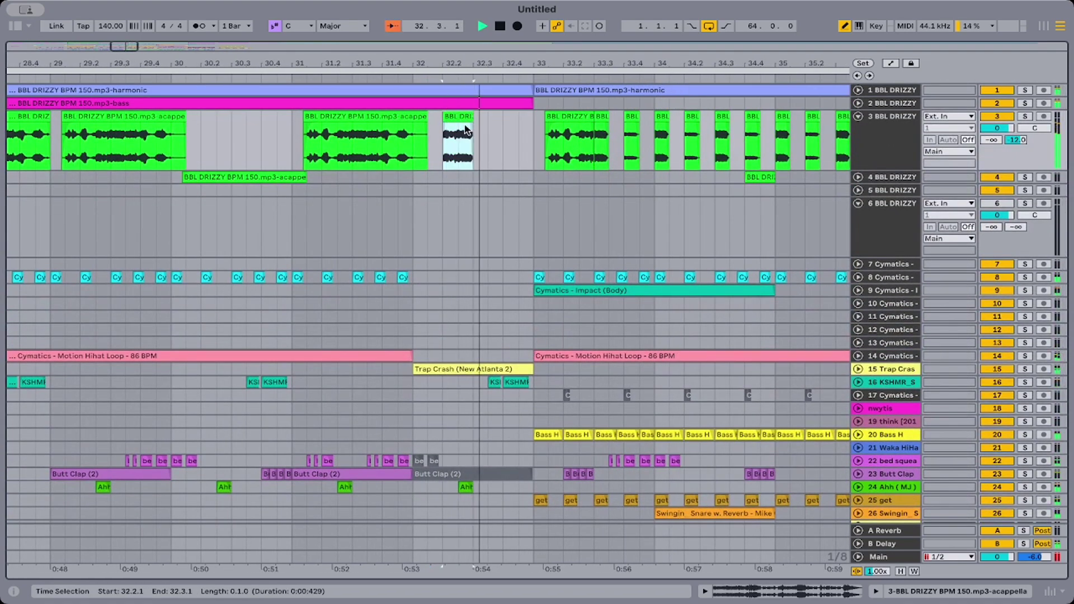
{"action": "left_click", "coordinate": [376, 203]}
{"action": "key", "text": "space"}
{"action": "key", "text": "space"}
{"action": "mouse_move", "coordinate": [393, 63]}
{"action": "left_mouse_down"}
{"action": "mouse_move", "coordinate": [393, 129]}
{"action": "mouse_move", "coordinate": [394, 63]}
{"action": "left_mouse_up"}
Delete the short "throw that" vocal slice straddling 34.1.1 on track 29.
{"action": "scroll", "coordinate": [537, 167], "scroll_direction": "down", "scroll_amount": 6}
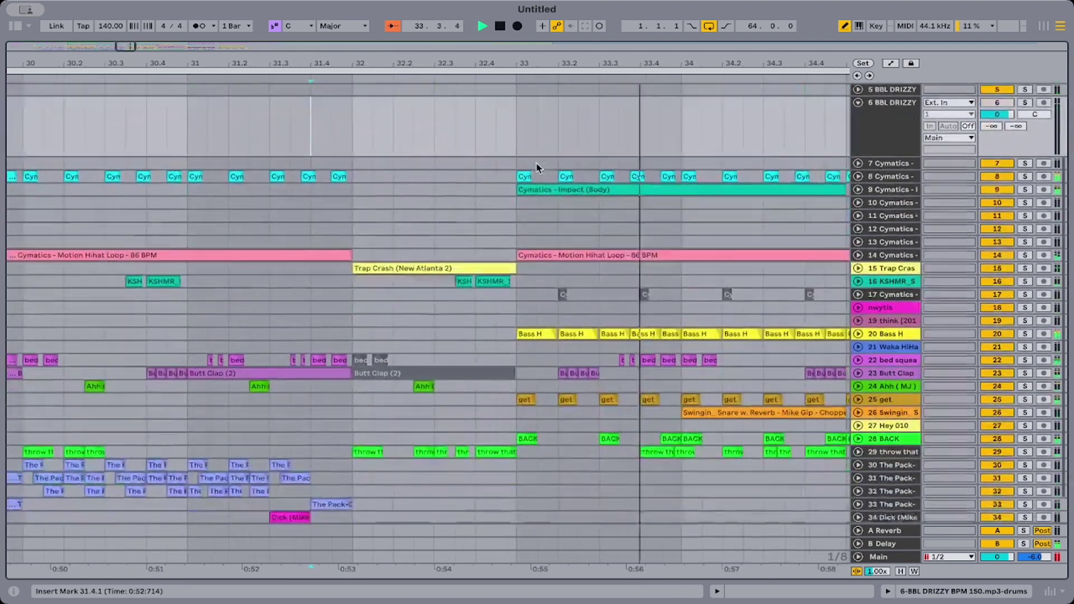
{"action": "scroll", "coordinate": [536, 168], "scroll_direction": "down", "scroll_amount": 2}
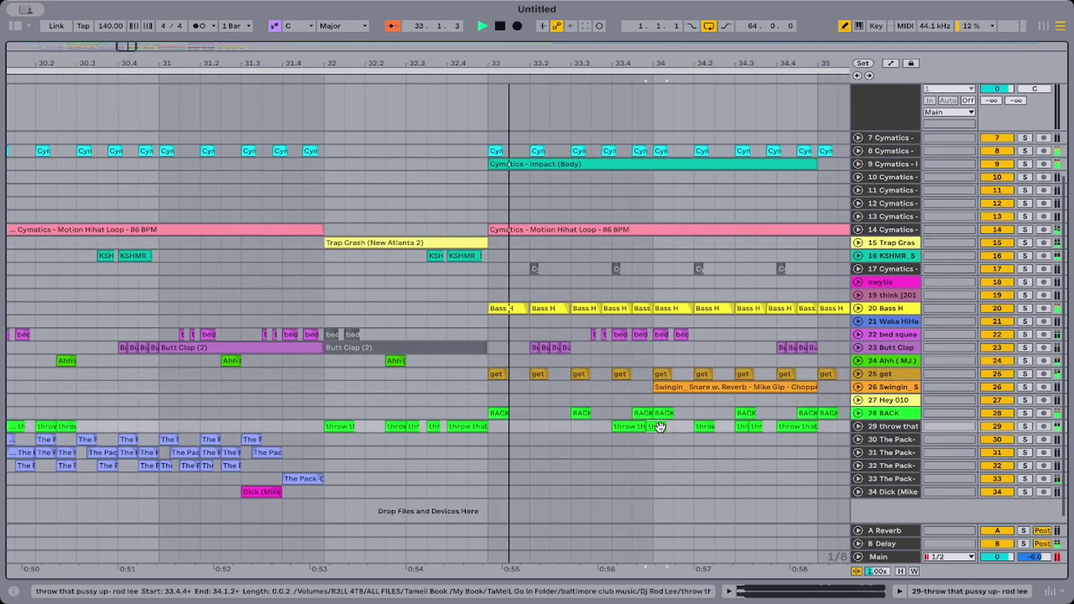
{"action": "left_click", "coordinate": [660, 427]}
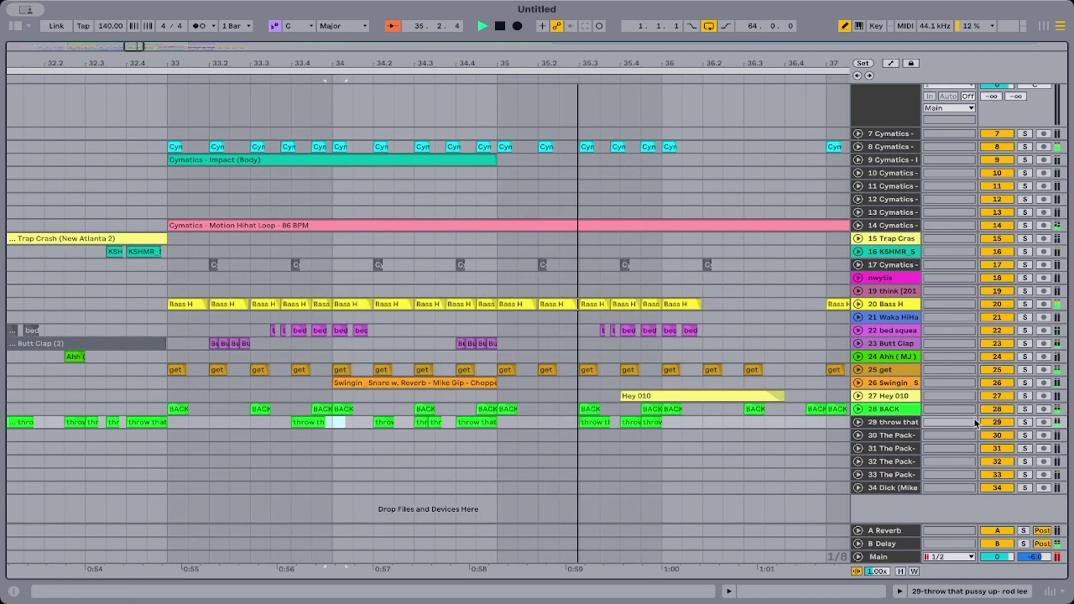
Play from 30.2.1 and trim the end of track 3's bar 31 acappella phrase to 32.1.1.
{"action": "scroll", "coordinate": [625, 420], "scroll_direction": "left", "scroll_amount": 3}
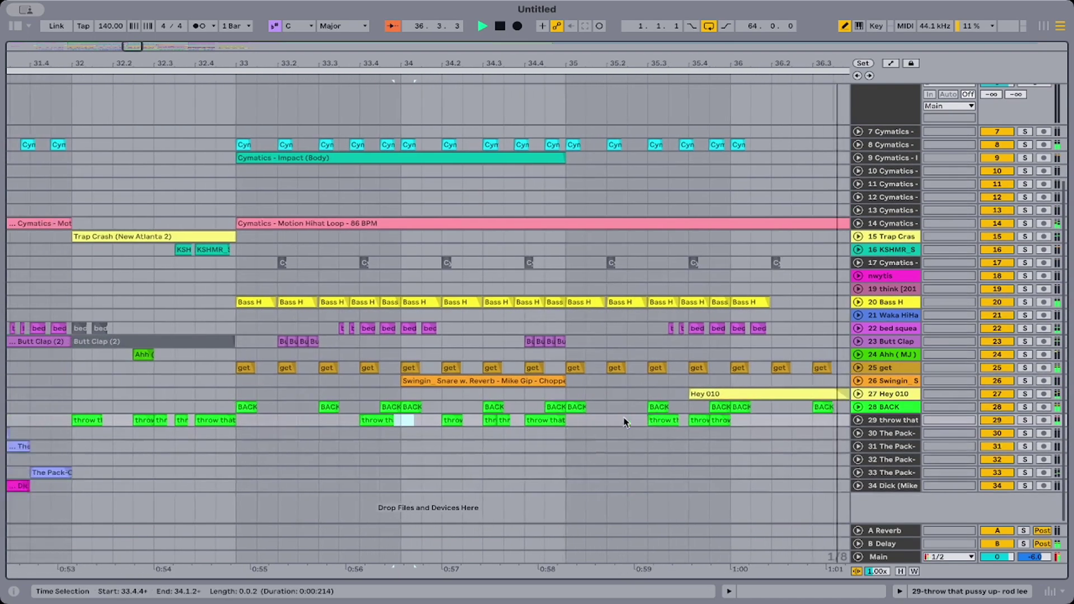
{"action": "left_click", "coordinate": [140, 411]}
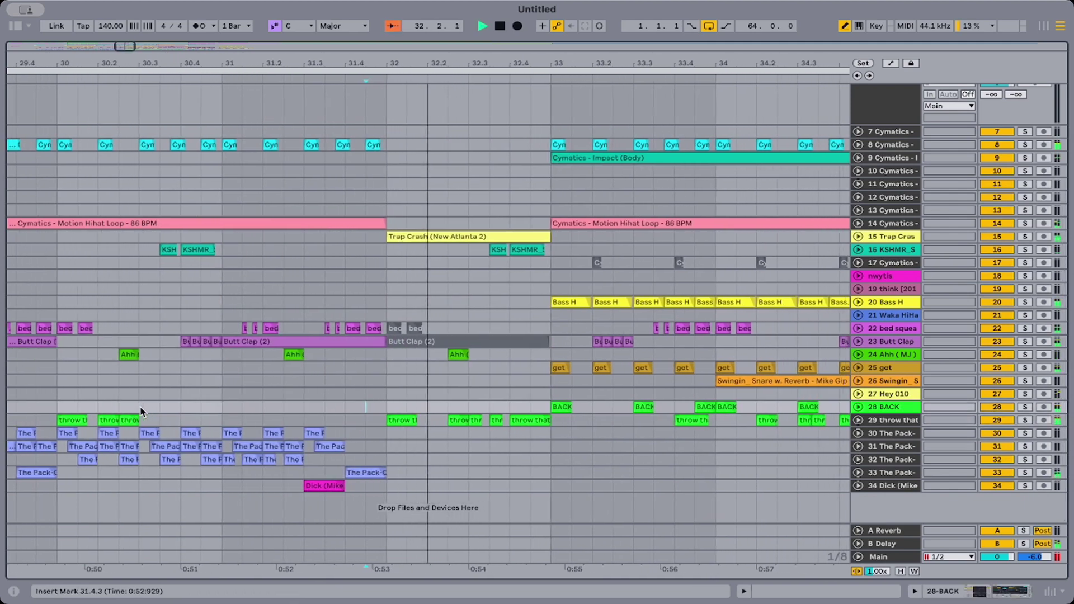
{"action": "scroll", "coordinate": [140, 412], "scroll_direction": "up", "scroll_amount": 5}
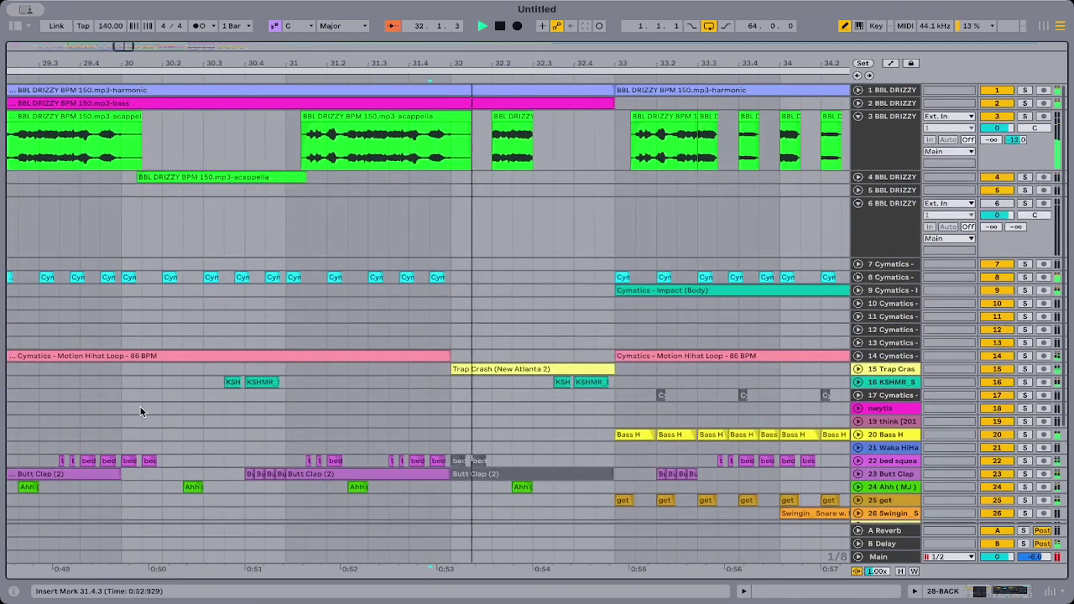
{"action": "left_click", "coordinate": [159, 136]}
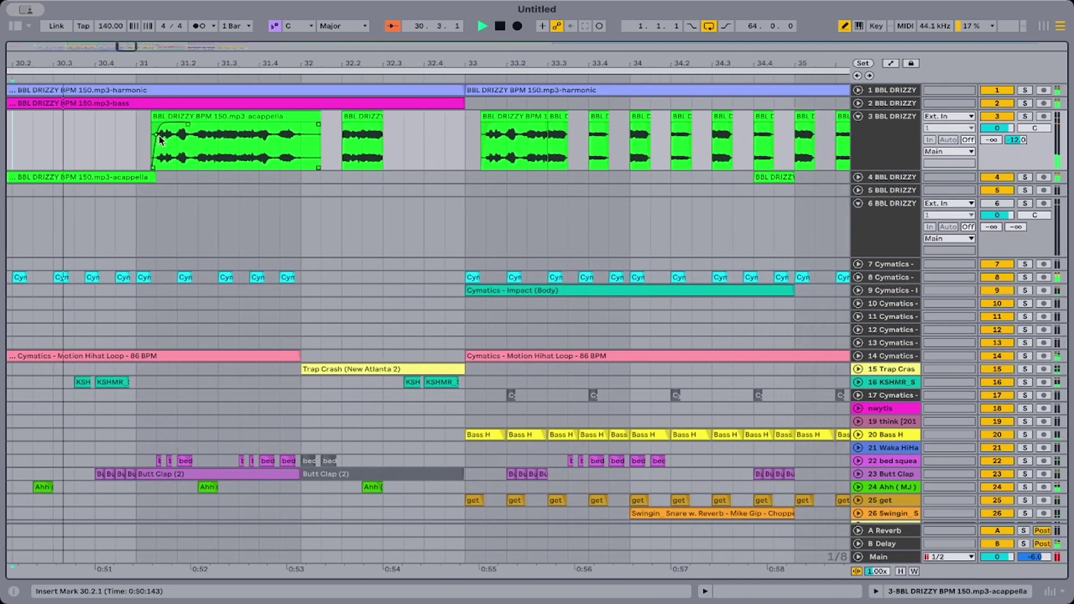
{"action": "left_click_drag", "start_coordinate": [312, 117], "coordinate": [299, 126]}
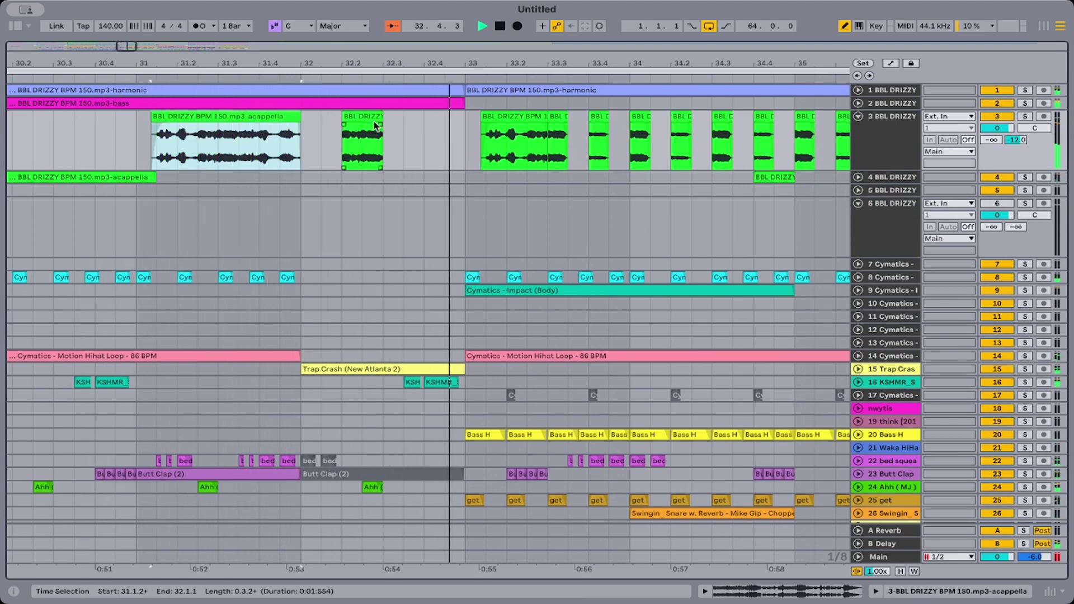
Play from 34.1.1 and delete the "throw that" vocal slice on track 29 between 35.4.1 and 35.4.3.
{"action": "scroll", "coordinate": [425, 289], "scroll_direction": "down", "scroll_amount": 3}
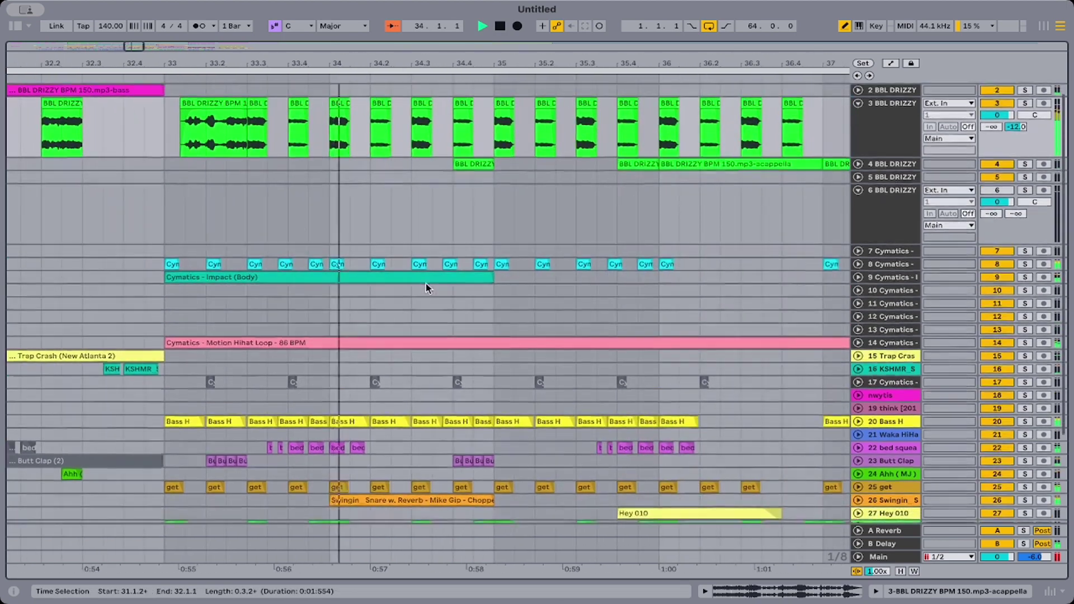
{"action": "left_click", "coordinate": [322, 455]}
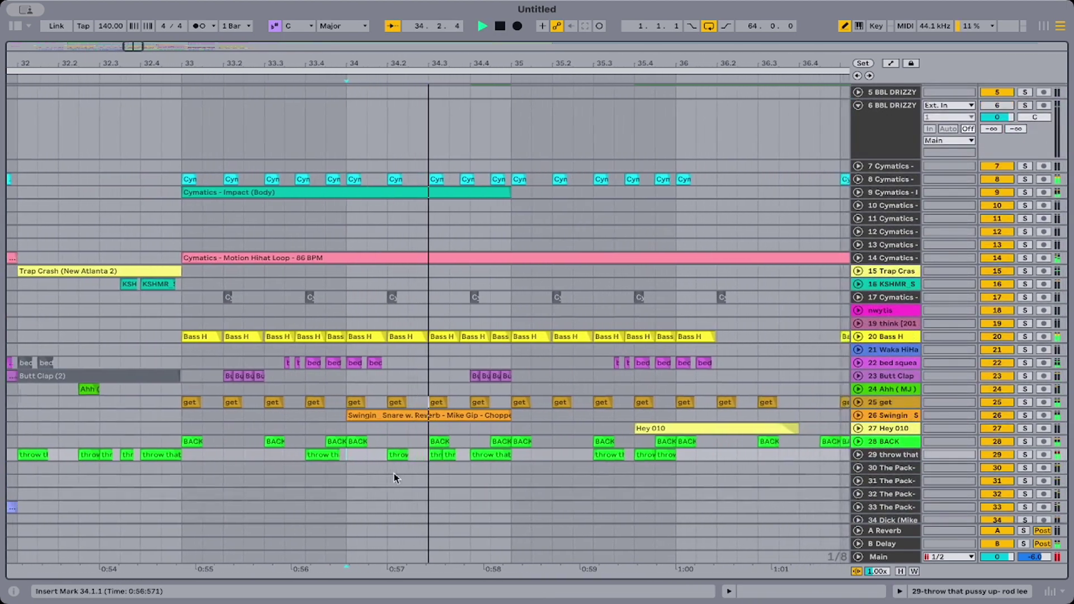
{"action": "scroll", "coordinate": [394, 476], "scroll_direction": "up", "scroll_amount": 2}
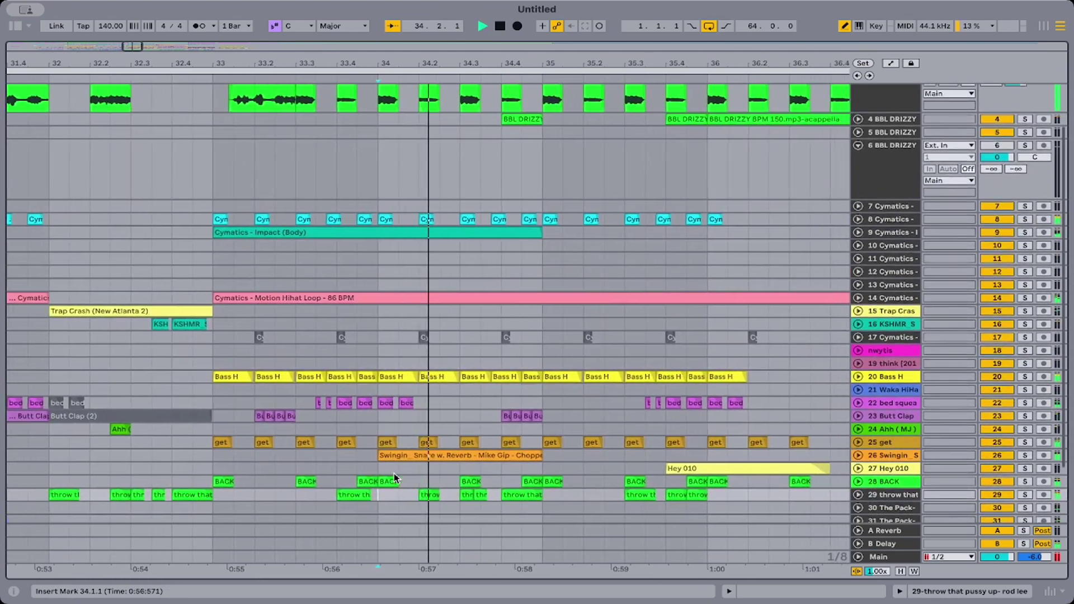
{"action": "scroll", "coordinate": [393, 473], "scroll_direction": "down", "scroll_amount": 1}
{"action": "key", "text": "space"}
{"action": "key", "text": "space"}
{"action": "scroll", "coordinate": [458, 503], "scroll_direction": "up", "scroll_amount": 1}
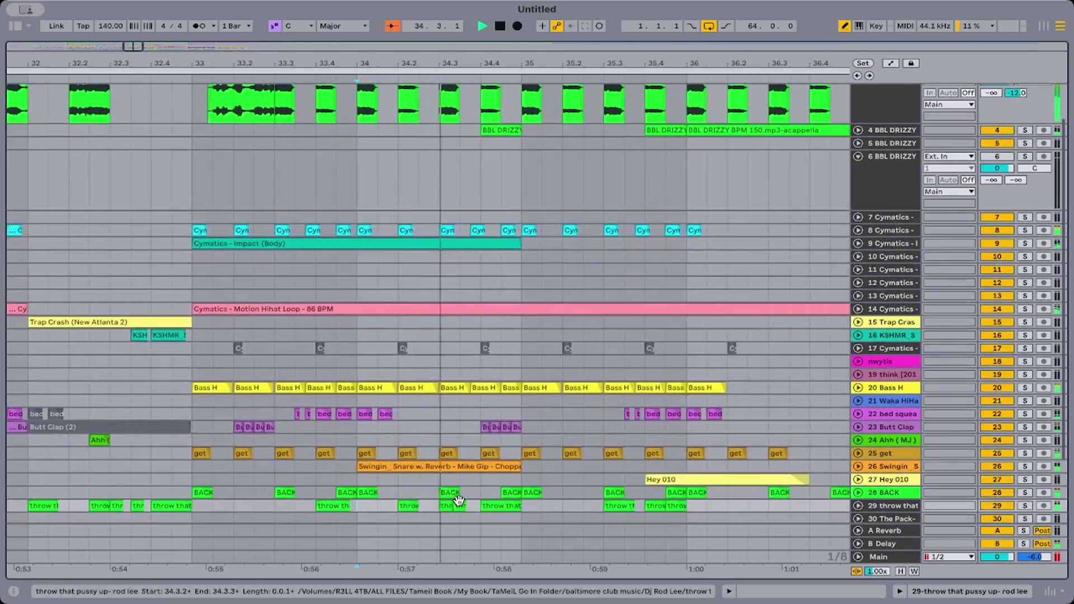
{"action": "scroll", "coordinate": [458, 503], "scroll_direction": "down", "scroll_amount": 4}
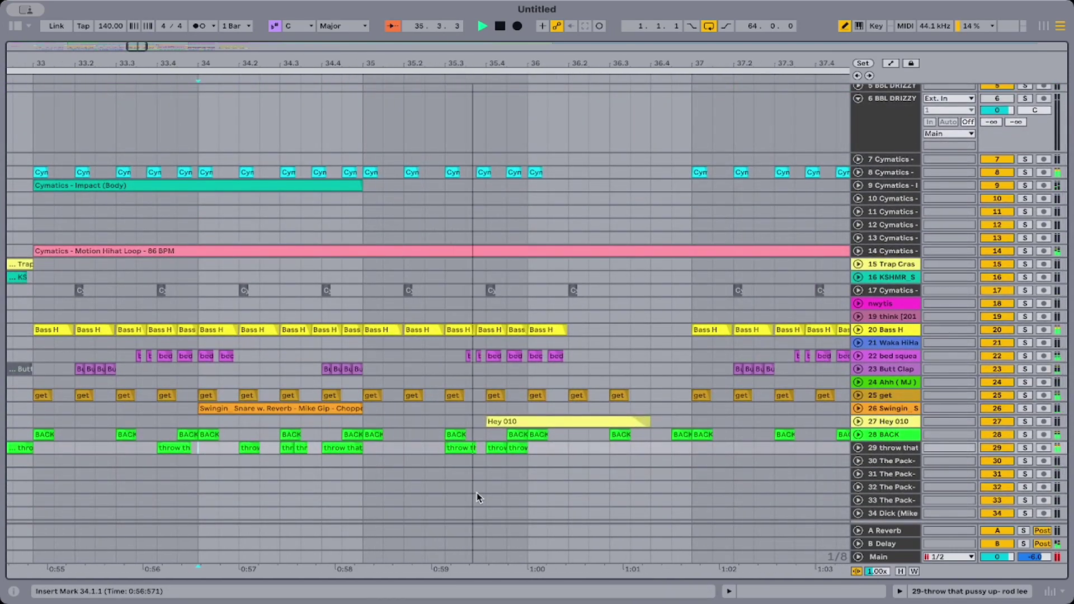
{"action": "left_click", "coordinate": [494, 448]}
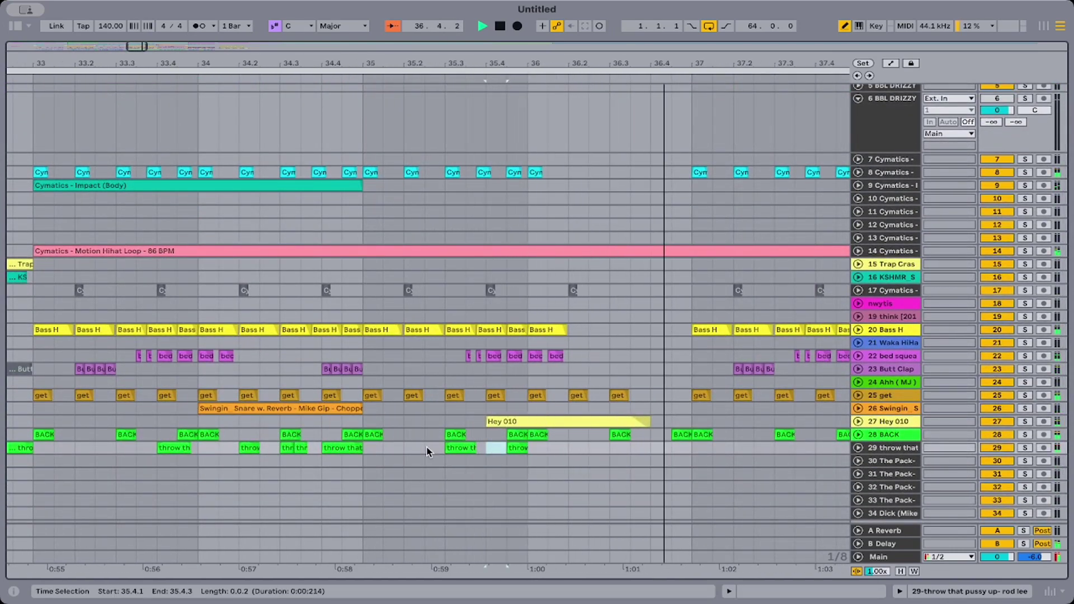
Play from 35.2.3 and delete the "throw that" vocal slice on track 29 between 38.4.1 and 38.4.3.
{"action": "left_click", "coordinate": [427, 448]}
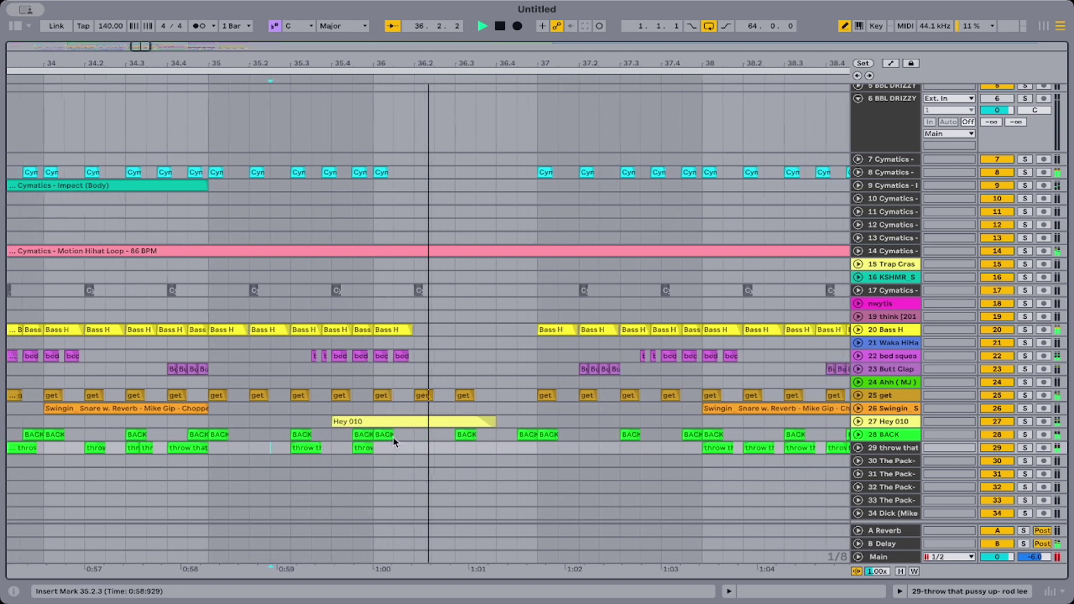
{"action": "scroll", "coordinate": [396, 439], "scroll_direction": "right", "scroll_amount": 3}
{"action": "scroll", "coordinate": [568, 450], "scroll_direction": "right", "scroll_amount": 3}
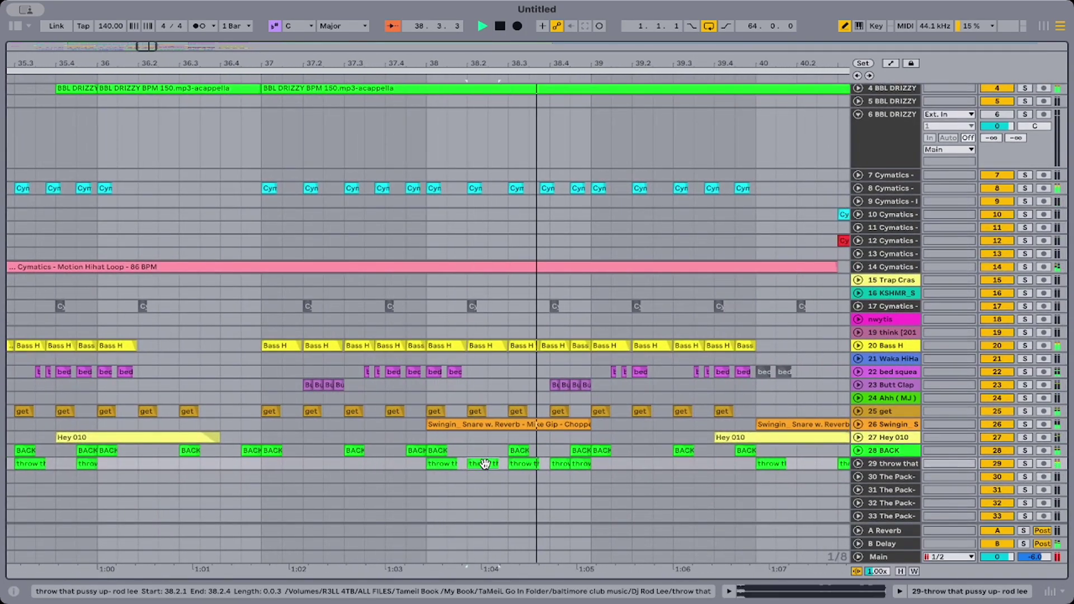
{"action": "key", "text": "Delete"}
{"action": "key", "text": "space"}
{"action": "key", "text": "space"}
{"action": "key", "text": "space"}
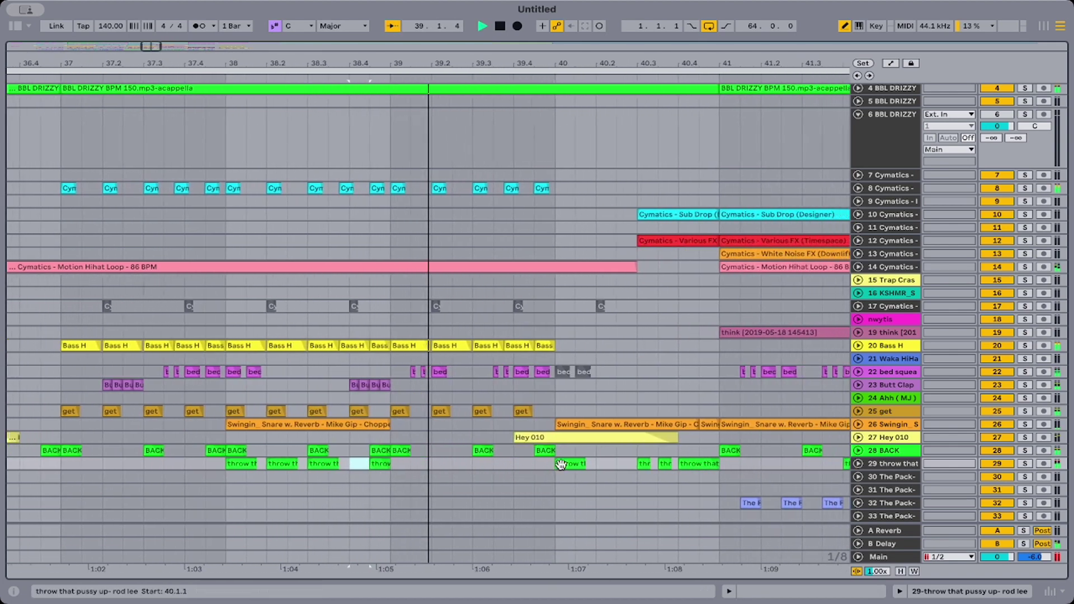
Extend track 4's acappella clip from bar 49 to 65.1.1 and unfold the track to show its waveform.
{"action": "scroll", "coordinate": [580, 472], "scroll_direction": "up", "scroll_amount": 2}
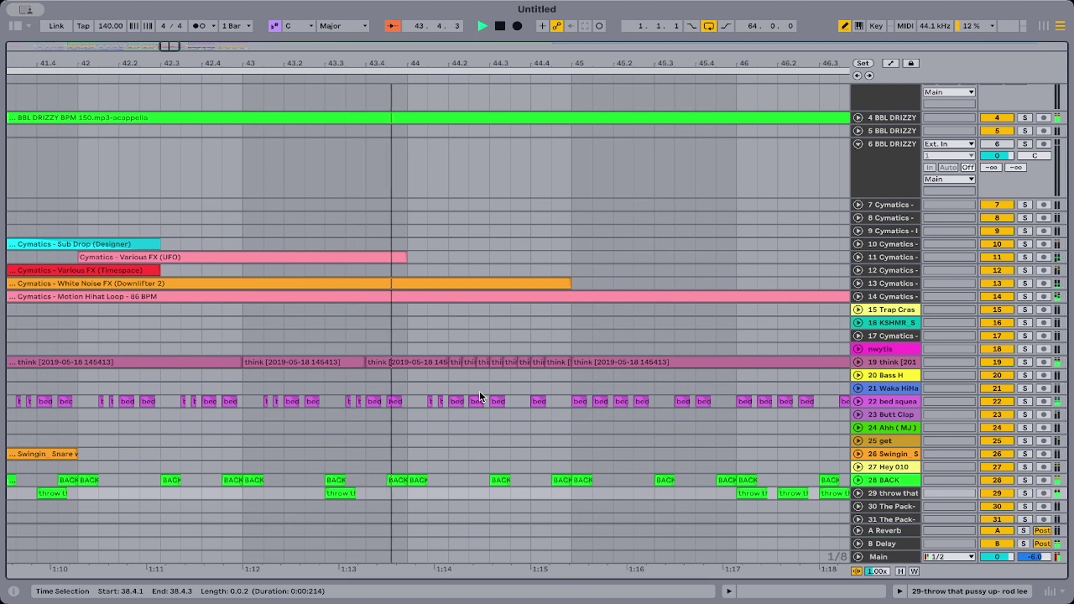
{"action": "scroll", "coordinate": [479, 392], "scroll_direction": "up", "scroll_amount": 3}
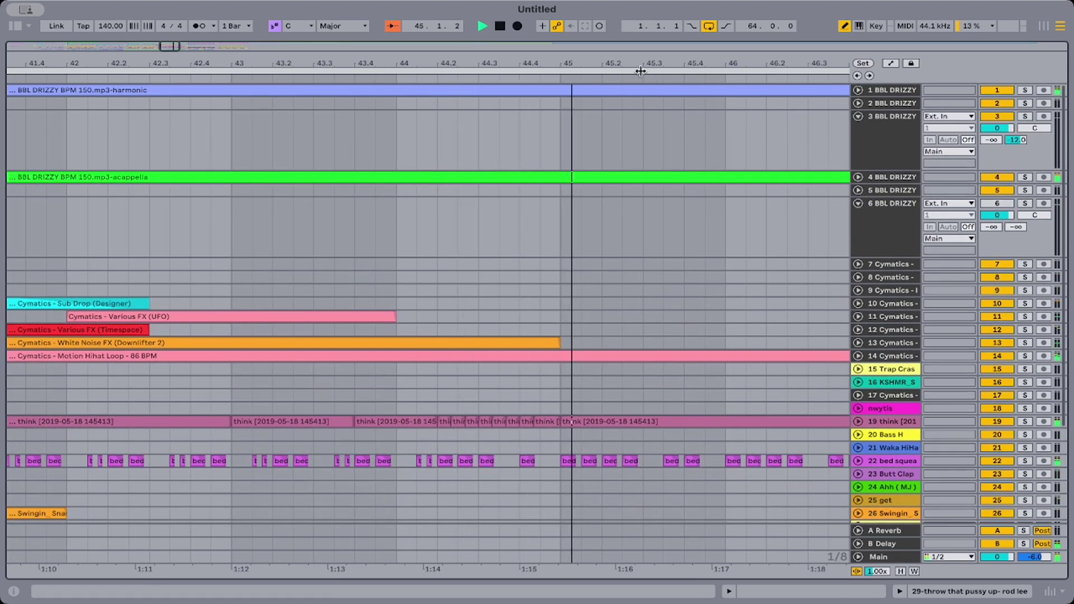
{"action": "left_click_drag", "start_coordinate": [639, 69], "coordinate": [624, 66]}
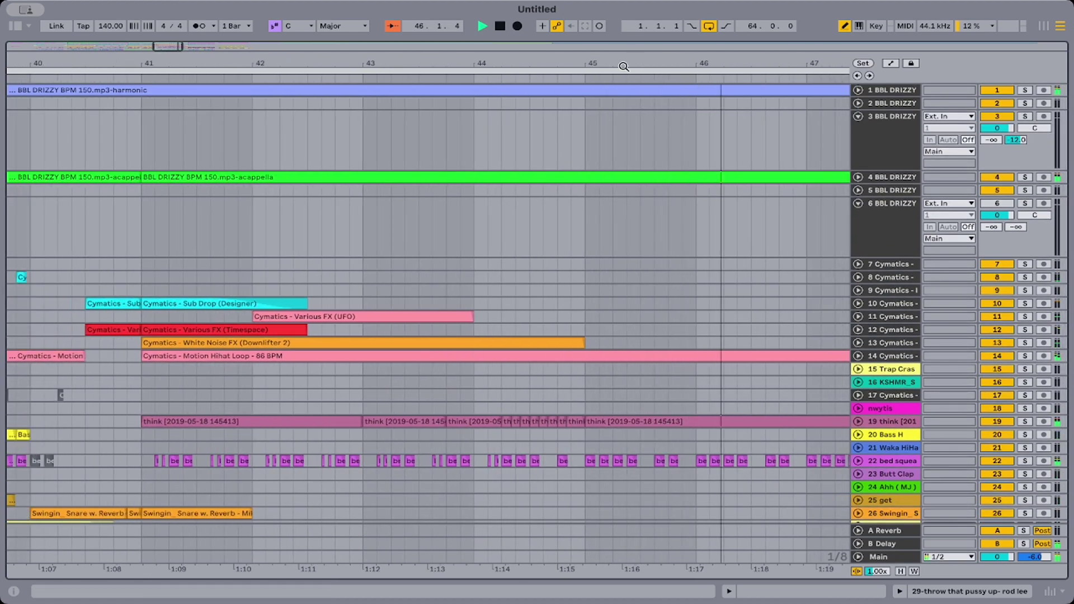
{"action": "scroll", "coordinate": [630, 161], "scroll_direction": "right", "scroll_amount": 8}
{"action": "scroll", "coordinate": [630, 161], "scroll_direction": "down", "scroll_amount": 2}
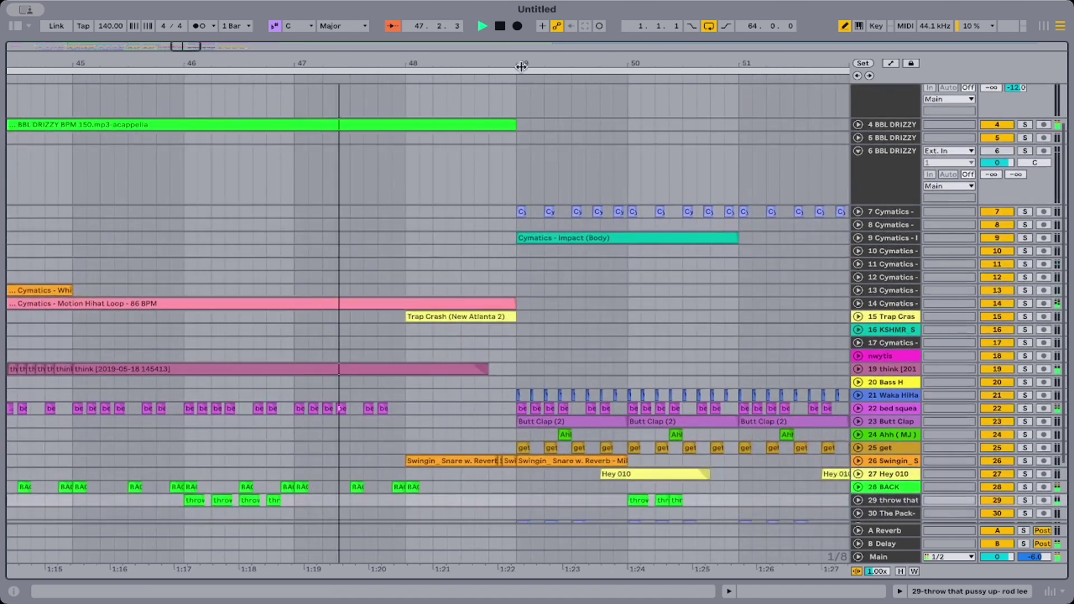
{"action": "scroll", "coordinate": [521, 128], "scroll_direction": "up", "scroll_amount": 2}
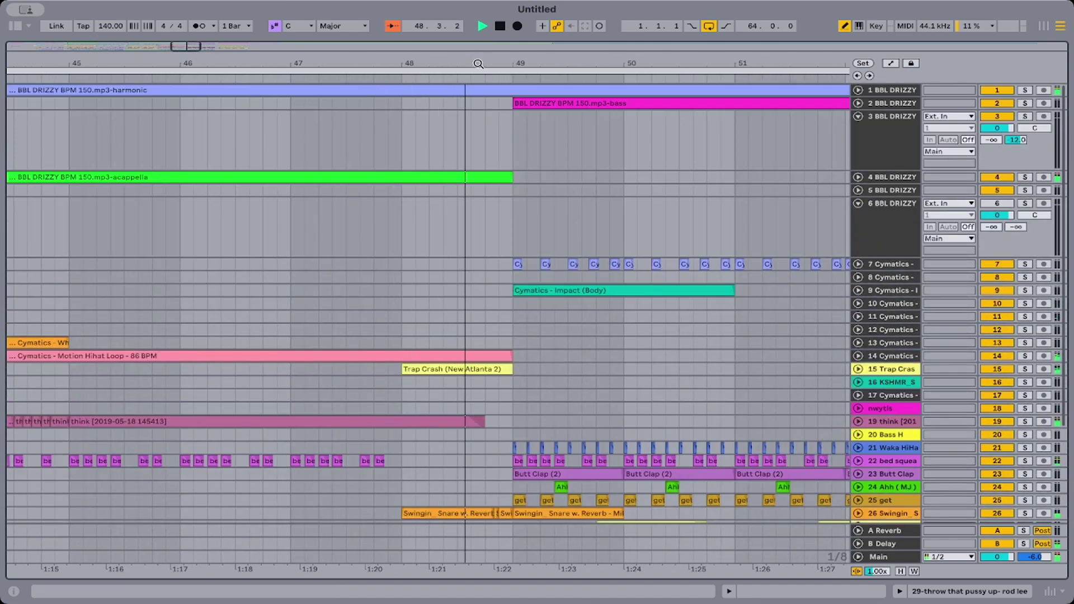
{"action": "left_click_drag", "start_coordinate": [478, 64], "coordinate": [478, 14]}
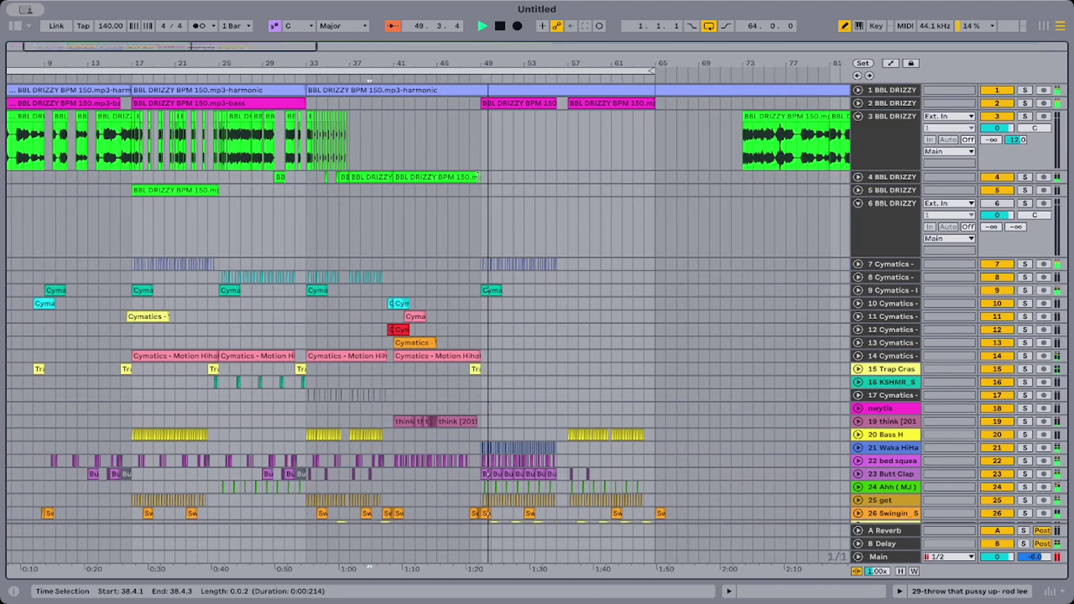
{"action": "left_click_drag", "start_coordinate": [478, 177], "coordinate": [655, 176]}
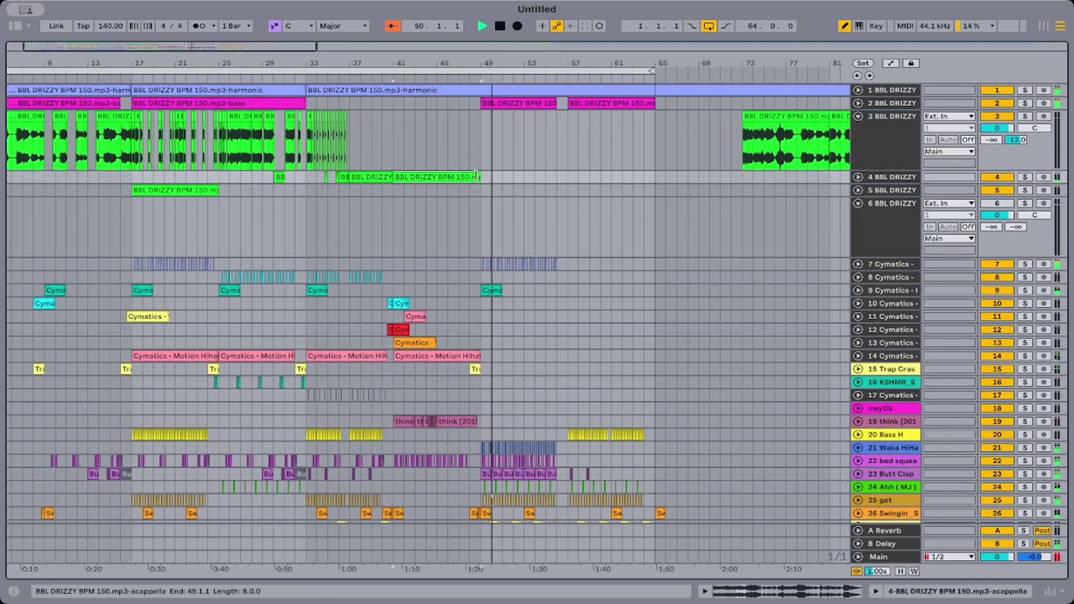
{"action": "left_click", "coordinate": [857, 178]}
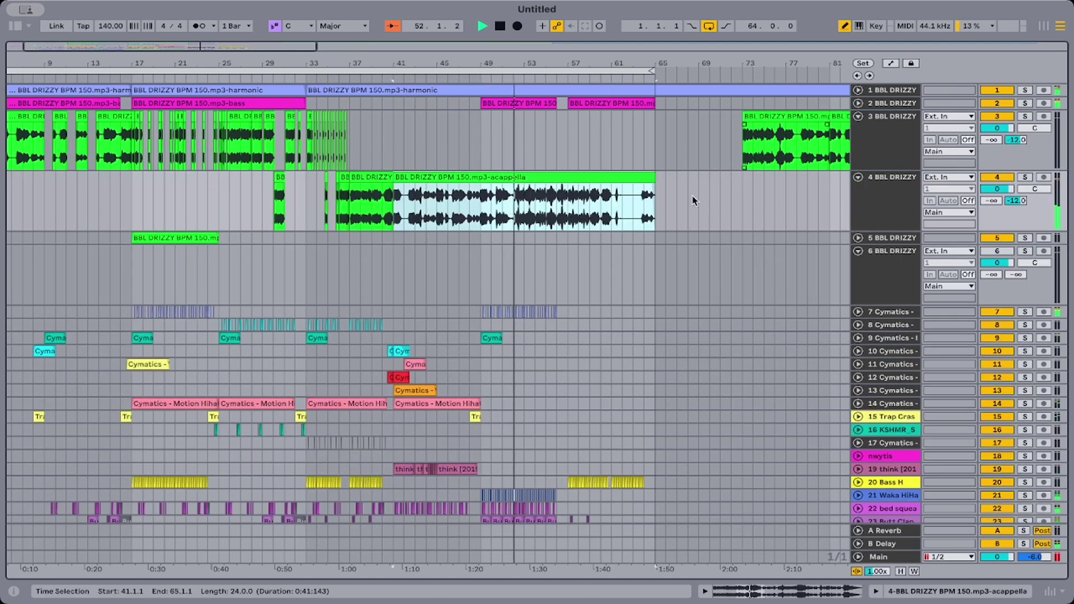
Review the drum, effect and vocal tracks across bars 49 to 65 during playback.
{"action": "scroll", "coordinate": [694, 196], "scroll_direction": "down", "scroll_amount": 5}
{"action": "scroll", "coordinate": [694, 200], "scroll_direction": "down", "scroll_amount": 2}
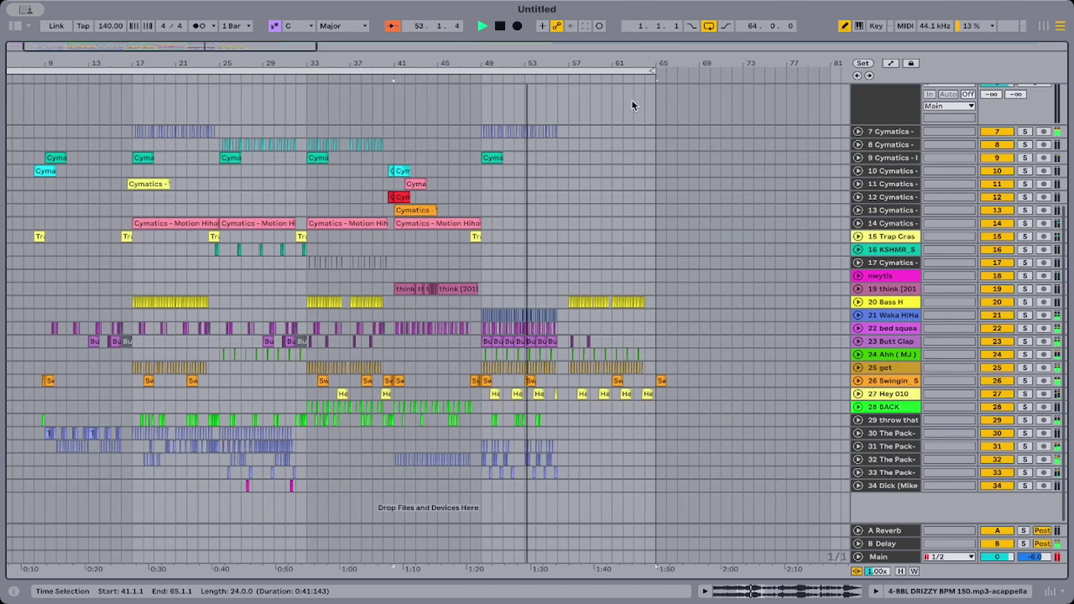
{"action": "left_click_drag", "start_coordinate": [546, 58], "coordinate": [560, 87]}
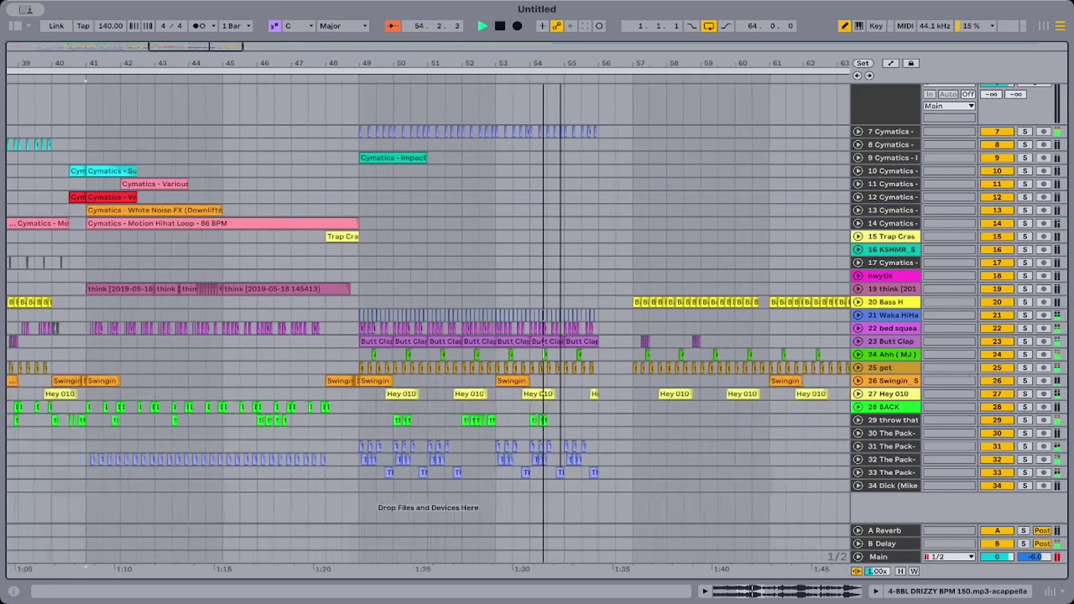
{"action": "key", "text": "minus"}
{"action": "key", "text": "minus"}
{"action": "key", "text": "minus"}
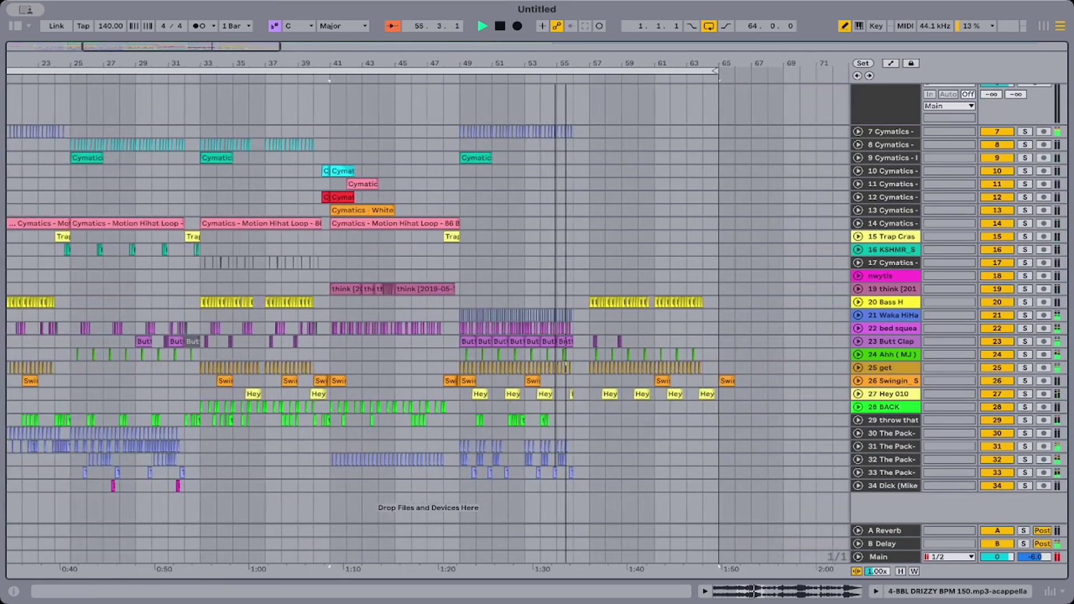
{"action": "key", "text": "minus"}
{"action": "scroll", "coordinate": [579, 145], "scroll_direction": "up", "scroll_amount": 6}
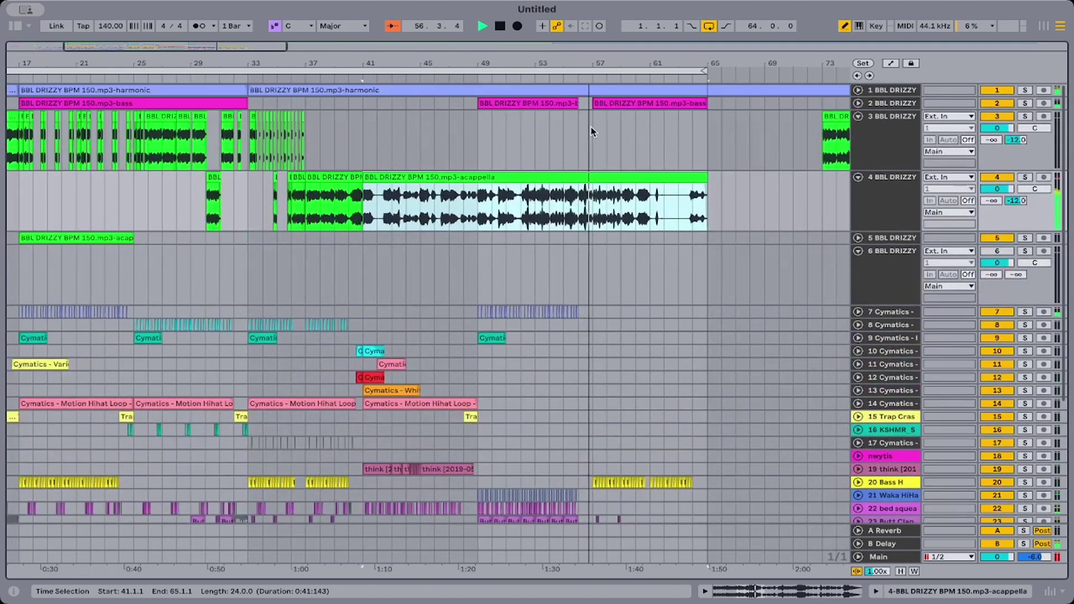
{"action": "left_click_drag", "start_coordinate": [589, 63], "coordinate": [569, 92]}
{"action": "key", "text": "minus"}
{"action": "key", "text": "minus"}
{"action": "key", "text": "minus"}
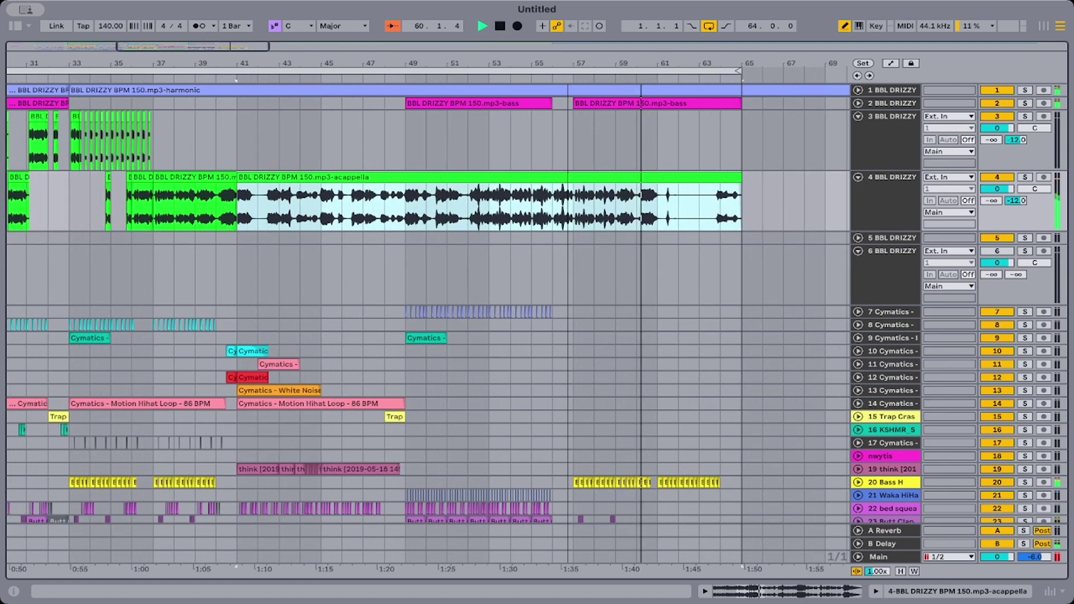
{"action": "scroll", "coordinate": [639, 268], "scroll_direction": "down", "scroll_amount": 6}
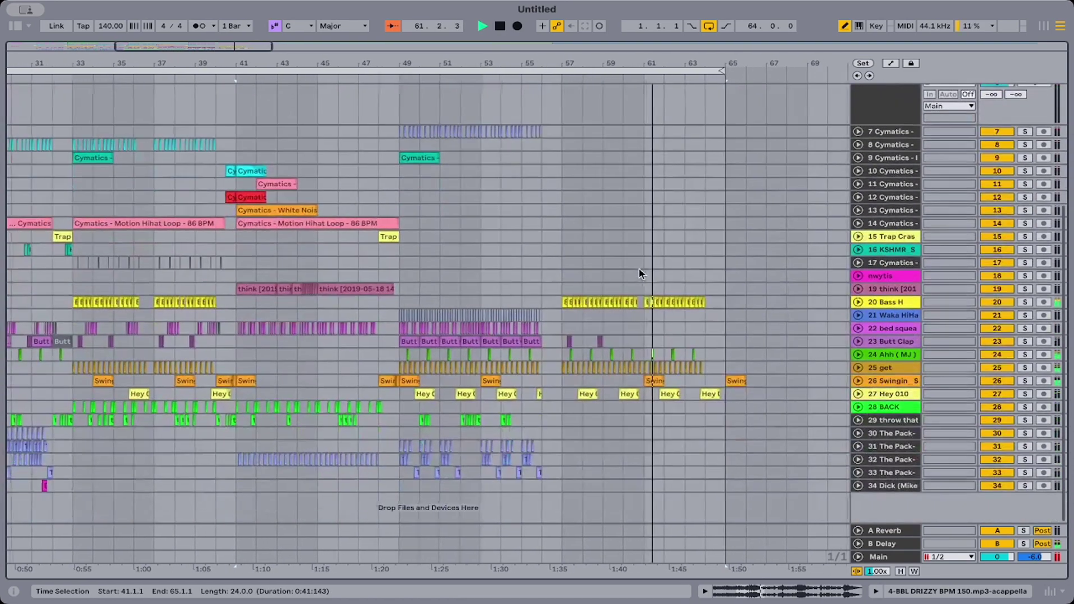
{"action": "scroll", "coordinate": [655, 174], "scroll_direction": "up", "scroll_amount": 5}
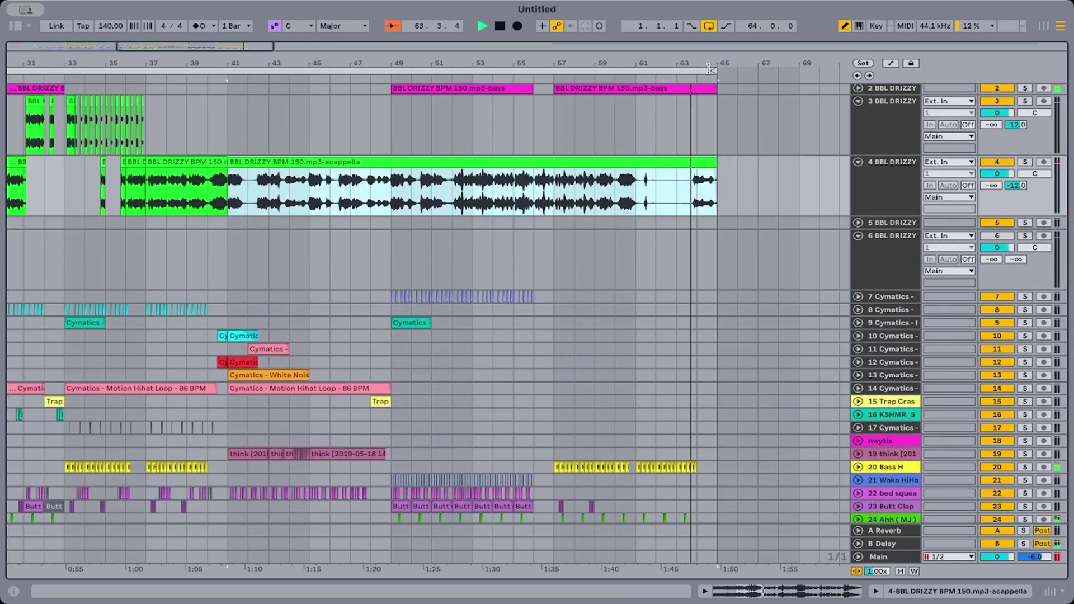
Lengthen the arrangement loop to 68 bars and duplicate the clips on tracks 7 to 32 between 61.1.1 and 65.1.1 directly after themselves.
{"action": "left_click_drag", "start_coordinate": [709, 68], "coordinate": [798, 72]}
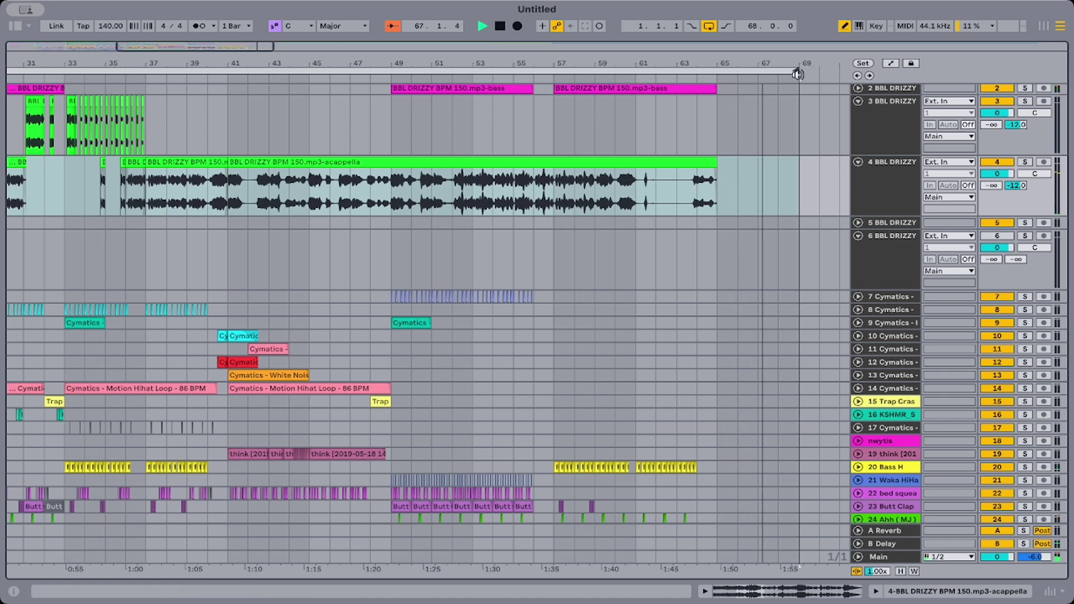
{"action": "scroll", "coordinate": [750, 305], "scroll_direction": "down", "scroll_amount": 5}
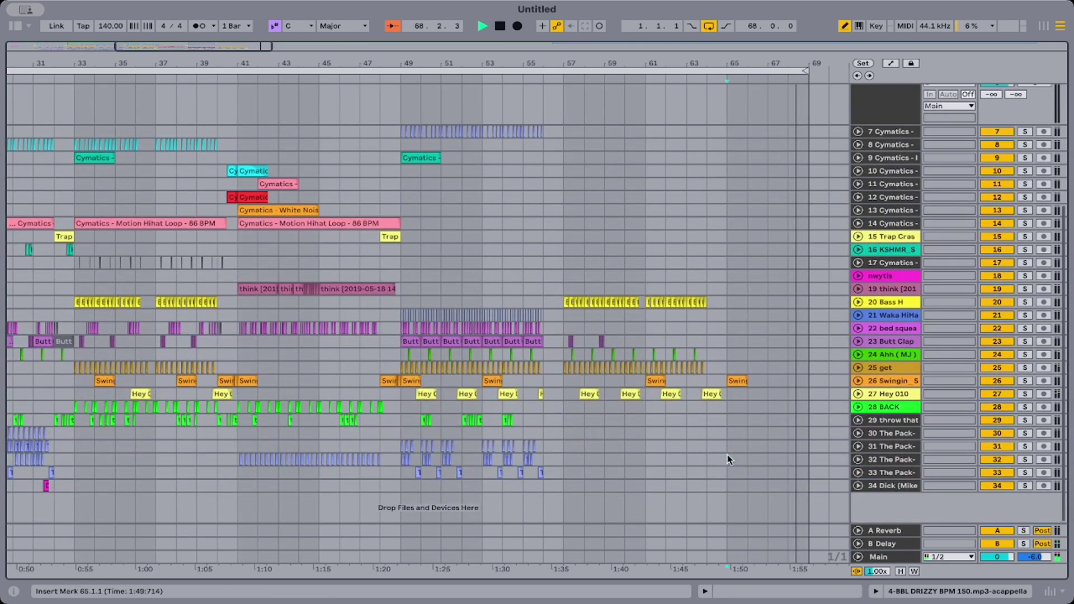
{"action": "left_click_drag", "start_coordinate": [727, 460], "coordinate": [645, 136]}
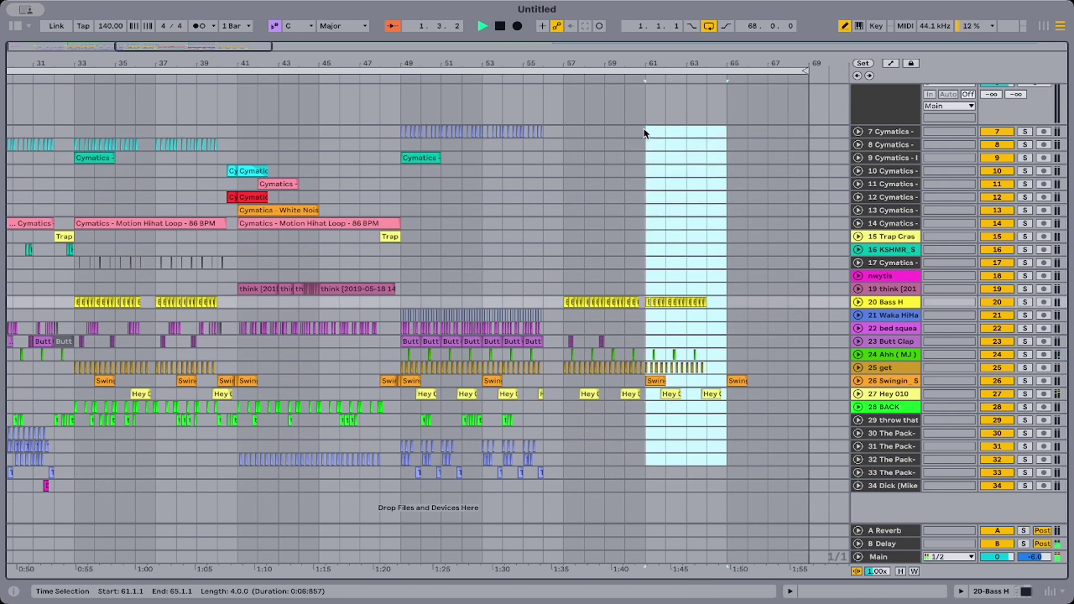
{"action": "key", "text": "ctrl+d"}
Extend the end of track 4's acappella clip from bar 65 to 69.1.1.
{"action": "scroll", "coordinate": [643, 135], "scroll_direction": "right", "scroll_amount": 5}
{"action": "scroll", "coordinate": [643, 132], "scroll_direction": "up", "scroll_amount": 5}
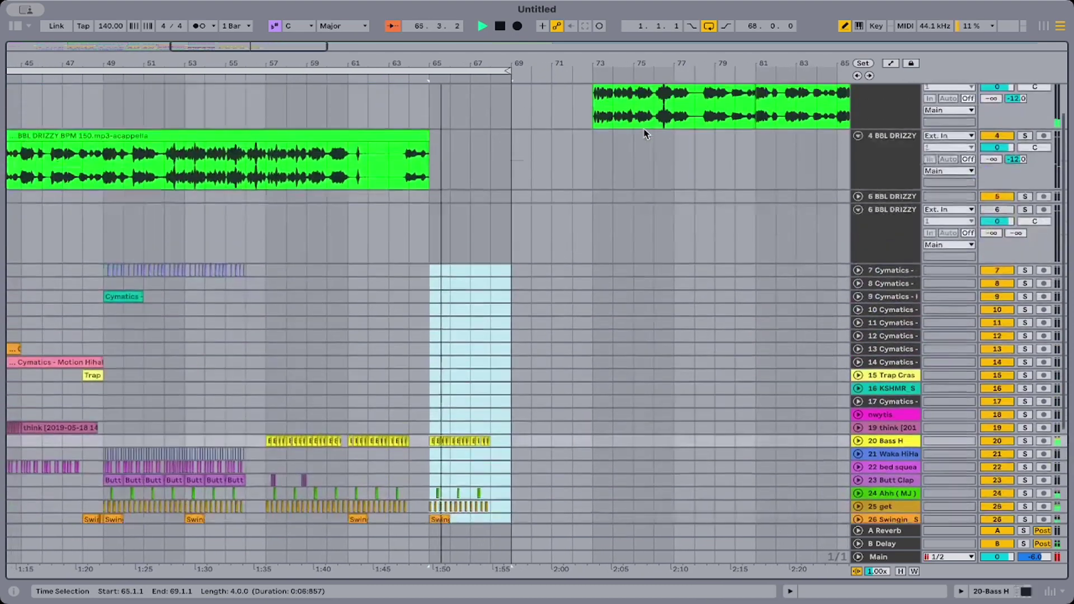
{"action": "left_click_drag", "start_coordinate": [432, 180], "coordinate": [511, 202]}
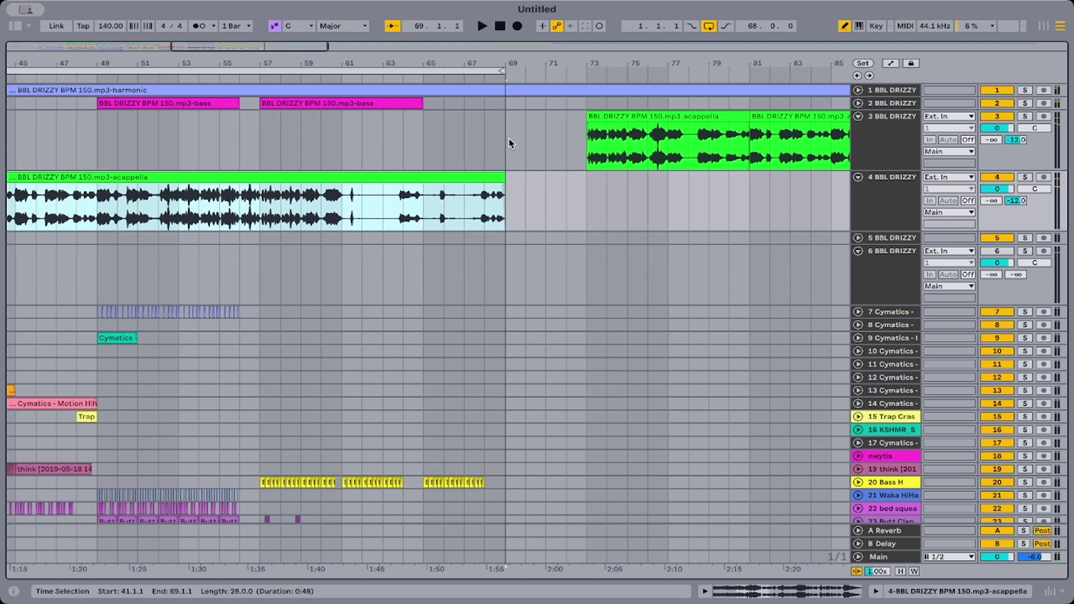
Delete the leftover harmonic, bass and acappella material on tracks 1 to 4 from 69.1.1 to 145.1.1.
{"action": "left_click_drag", "start_coordinate": [508, 139], "coordinate": [546, 101]}
{"action": "key", "text": "Delete"}
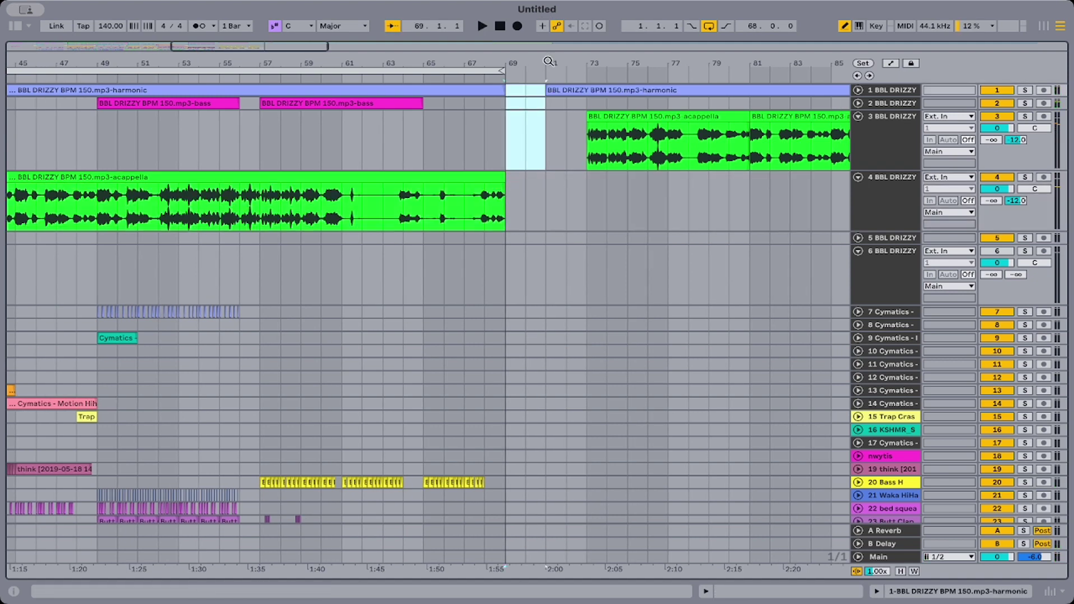
{"action": "left_click_drag", "start_coordinate": [548, 61], "coordinate": [548, 23]}
{"action": "left_click_drag", "start_coordinate": [431, 196], "coordinate": [218, 92]}
{"action": "key", "text": "Delete"}
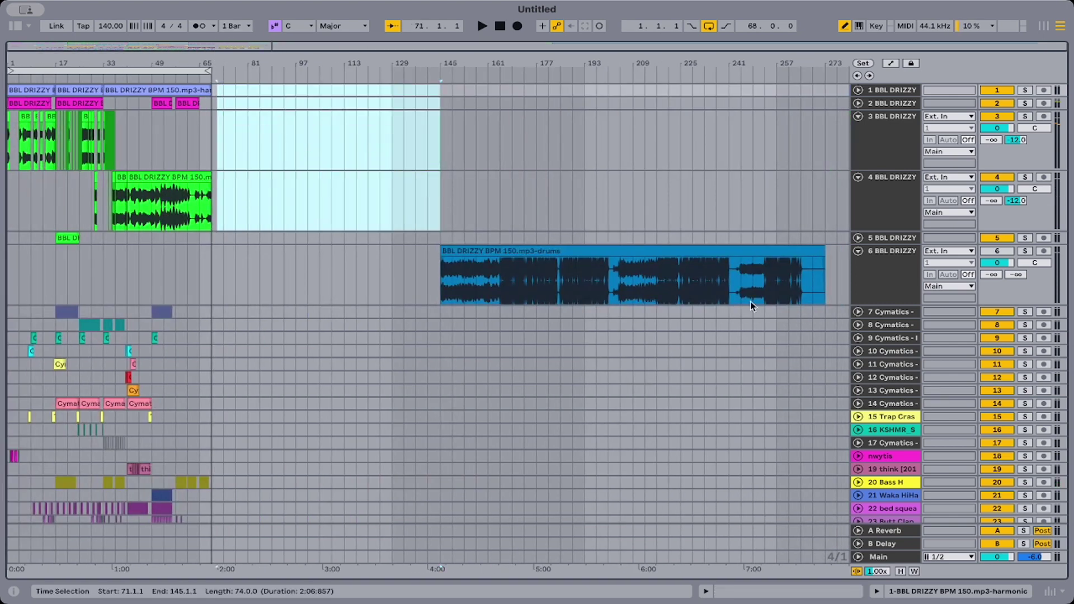
Solo track 6, play the drums stem from 245.1.1 and split out its section from 245.1.1 to 253.1.1.
{"action": "left_click", "coordinate": [738, 290]}
{"action": "key", "text": "space"}
{"action": "left_click", "coordinate": [1025, 251]}
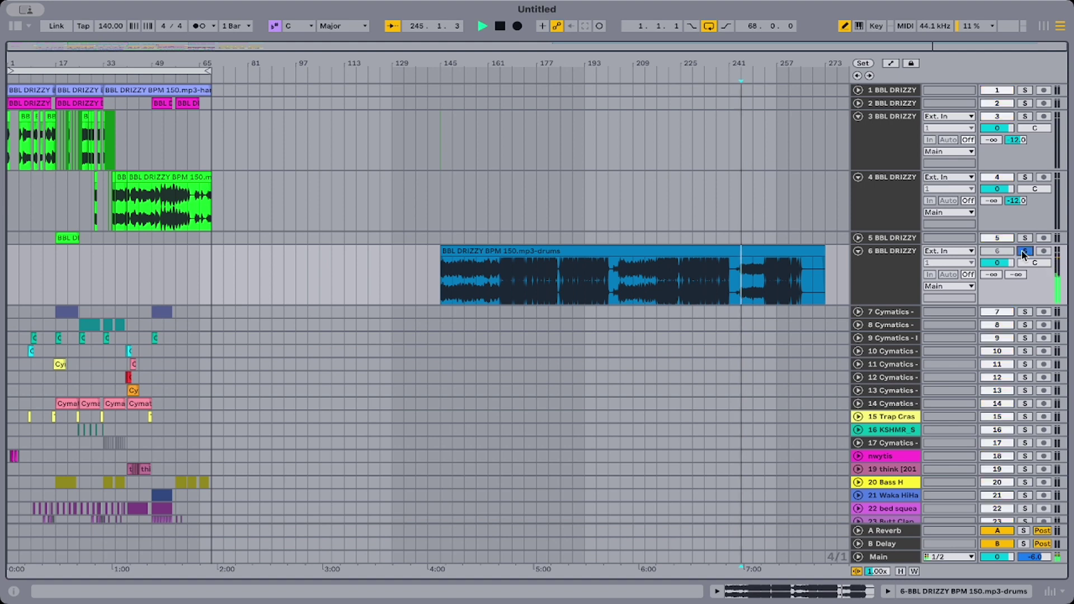
{"action": "left_click_drag", "start_coordinate": [743, 283], "coordinate": [769, 279]}
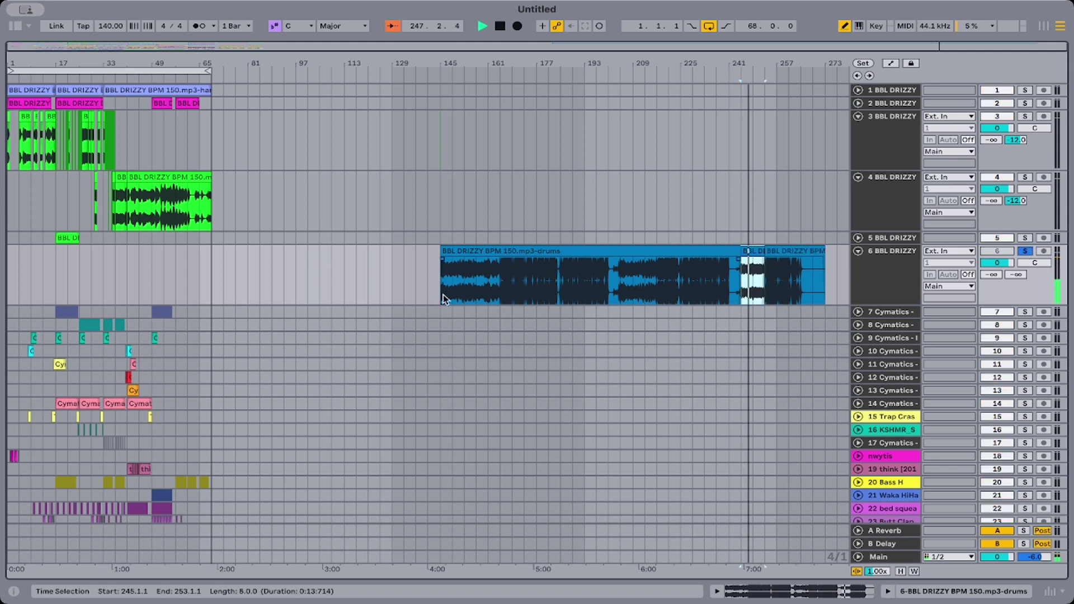
Play from around bar 37 and audition the soloed drums stem from 205.1.1.
{"action": "left_click", "coordinate": [110, 277]}
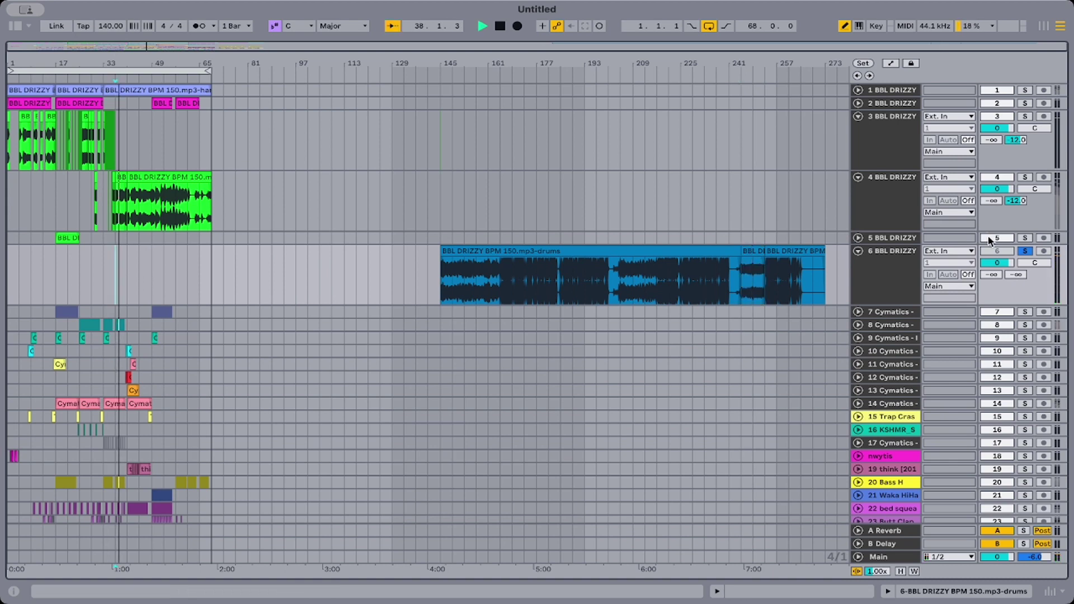
{"action": "left_click", "coordinate": [615, 293]}
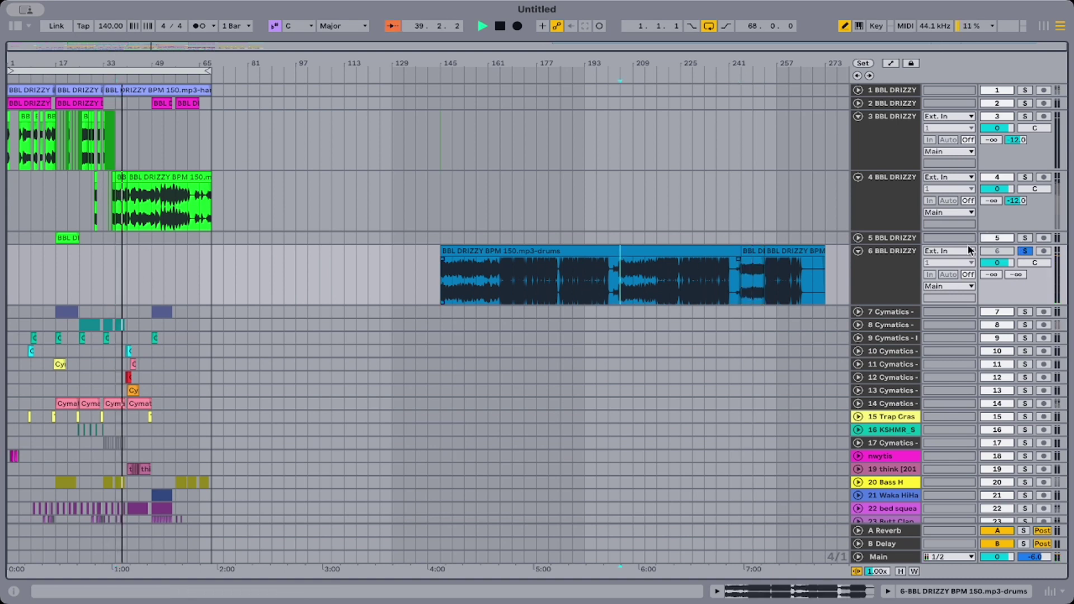
{"action": "key", "text": "space"}
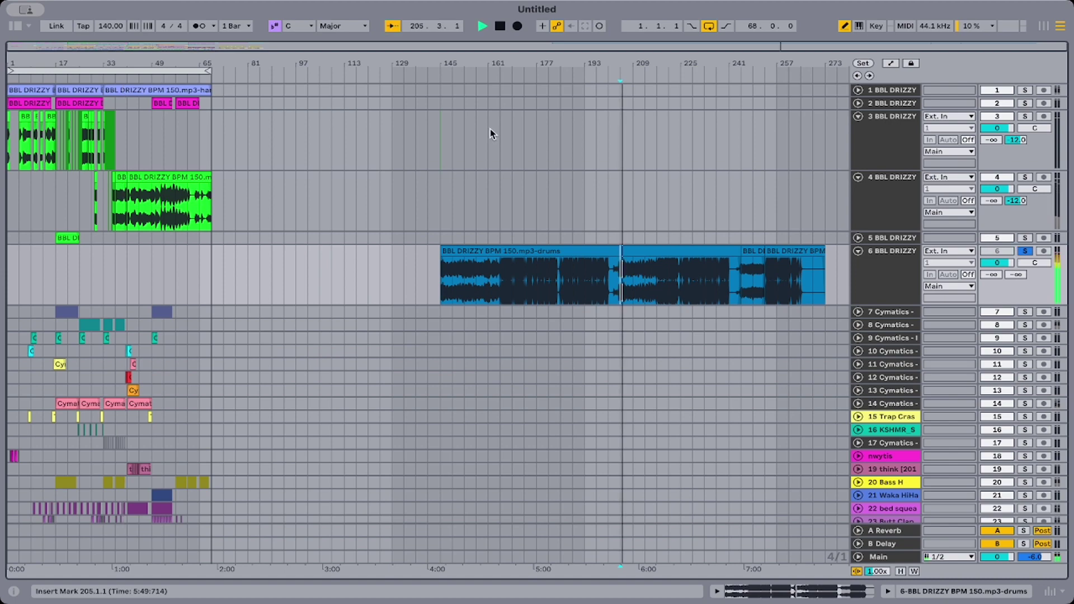
Paste the copied eight-bar drums section onto track 6 at 41.1.1.
{"action": "left_click_drag", "start_coordinate": [60, 64], "coordinate": [82, 161]}
{"action": "scroll", "coordinate": [251, 290], "scroll_direction": "down", "scroll_amount": 4}
{"action": "scroll", "coordinate": [373, 312], "scroll_direction": "up", "scroll_amount": 5}
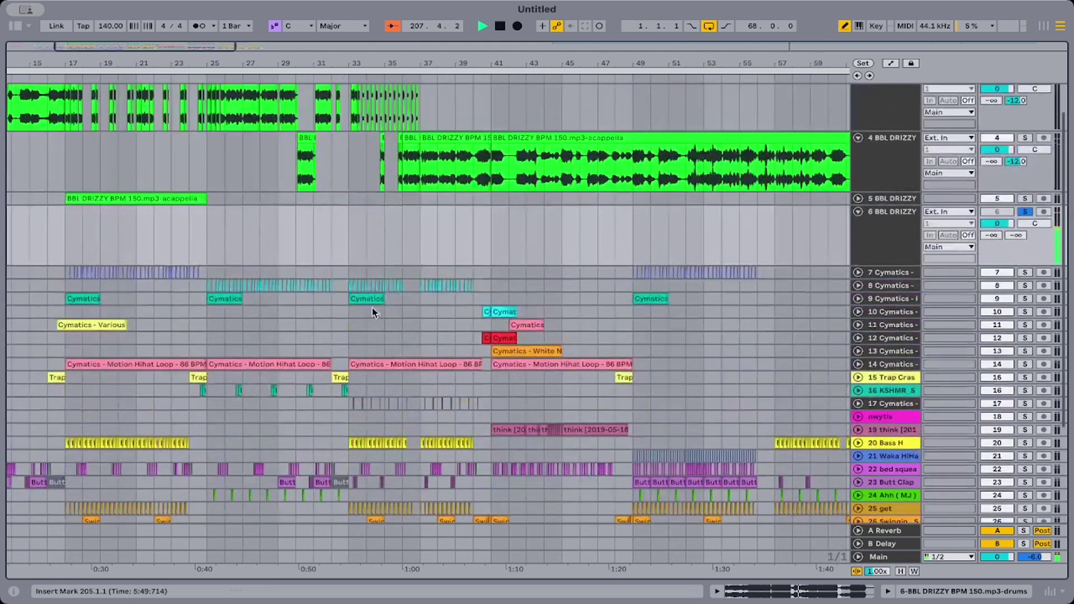
{"action": "left_click", "coordinate": [488, 243]}
{"action": "key", "text": "super+v"}
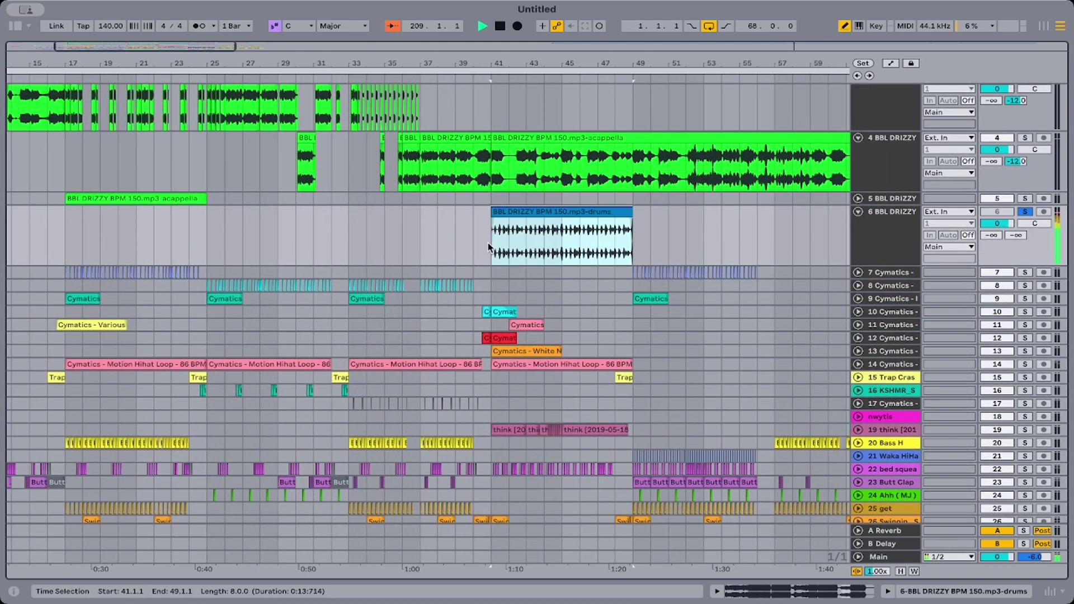
Unsolo track 6, play the full mix from 41.1.1 and trim the end of the pasted drums clip to 48.4.1.
{"action": "key", "text": "space"}
{"action": "left_click", "coordinate": [1025, 212]}
{"action": "key", "text": "space"}
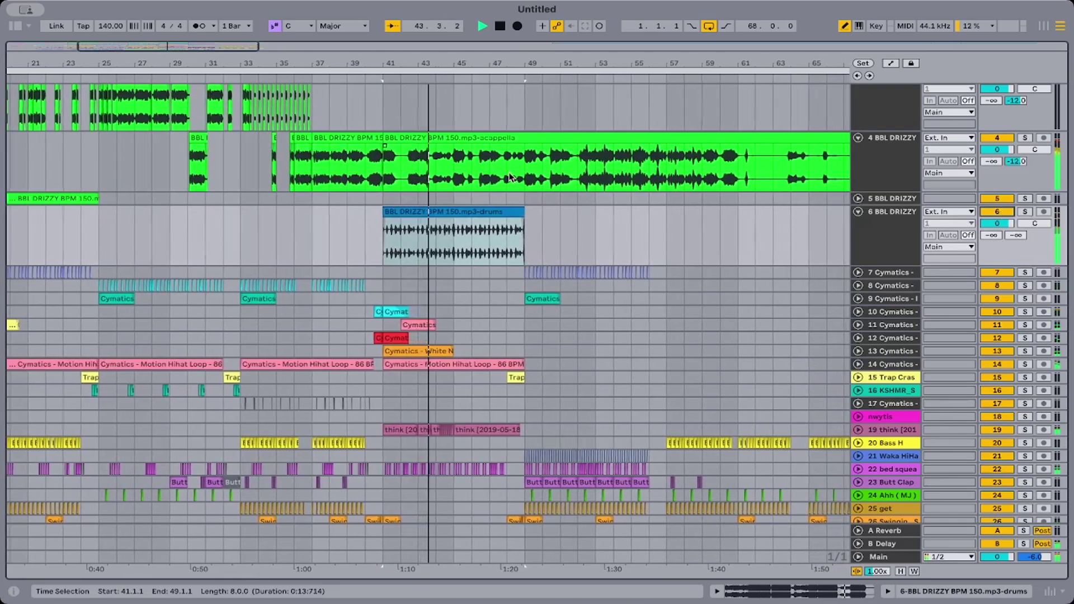
{"action": "scroll", "coordinate": [509, 177], "scroll_direction": "left", "scroll_amount": 2}
{"action": "scroll", "coordinate": [442, 212], "scroll_direction": "left", "scroll_amount": 4}
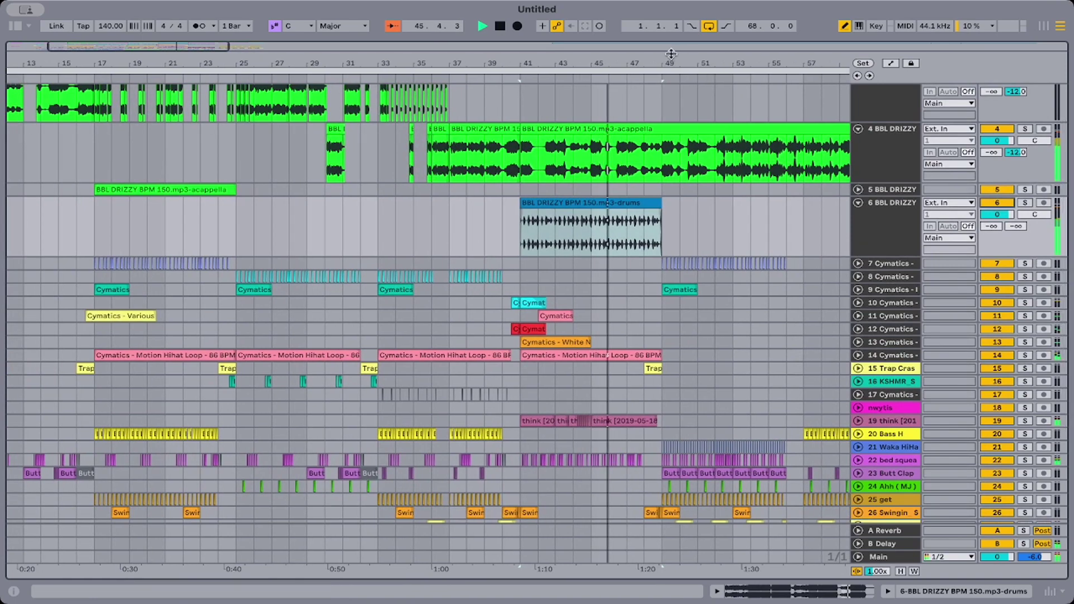
{"action": "left_click_drag", "start_coordinate": [671, 54], "coordinate": [667, 135]}
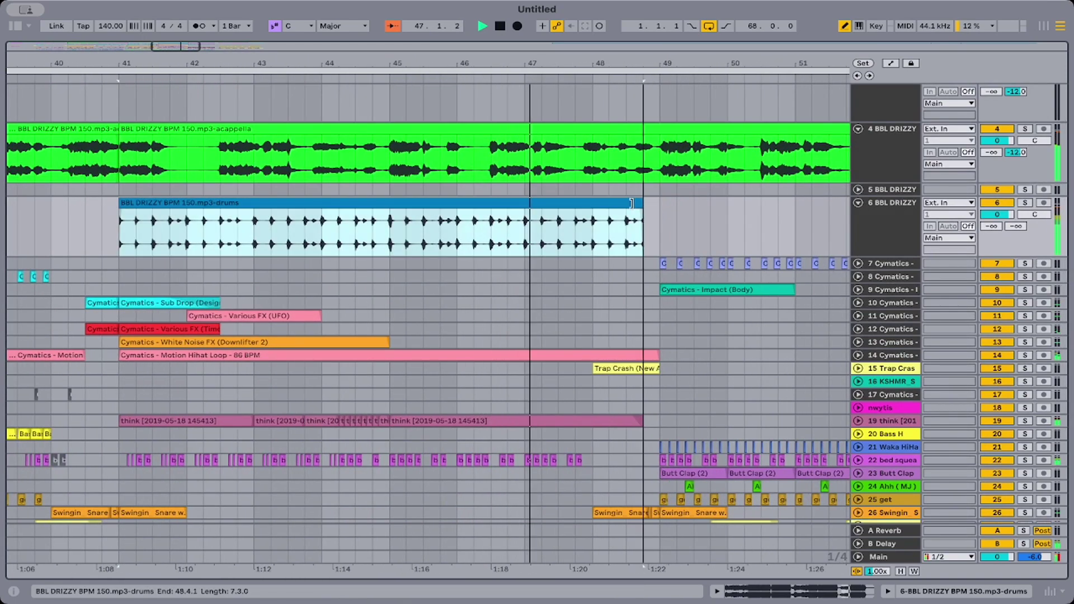
Trim the drums clip on track 6 and the last think clip on track 19 to end at 48.1.1.
{"action": "left_click_drag", "start_coordinate": [632, 203], "coordinate": [596, 211]}
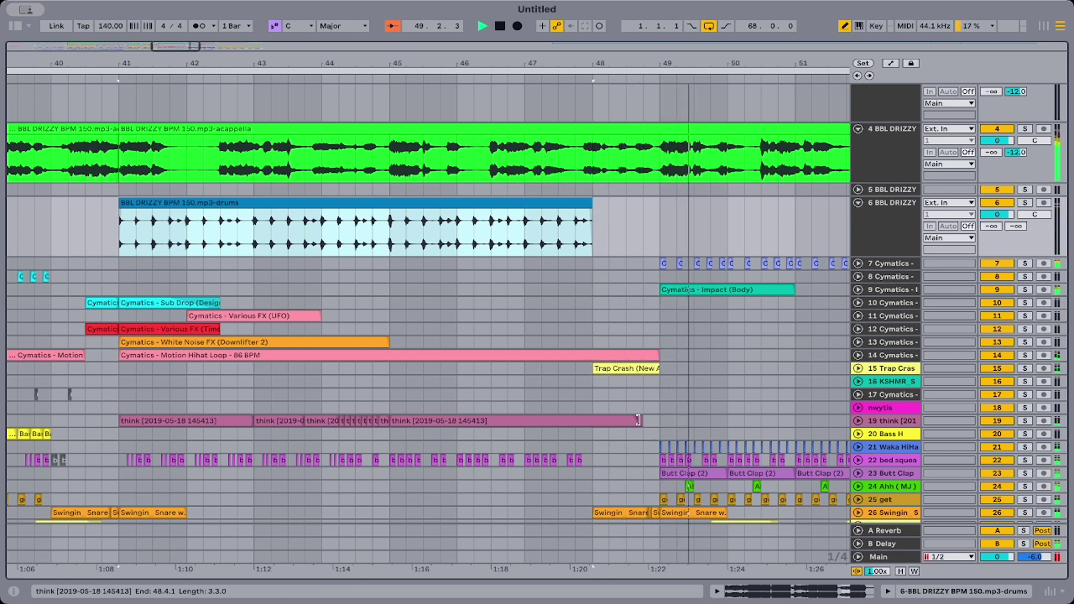
{"action": "left_click_drag", "start_coordinate": [638, 420], "coordinate": [592, 420]}
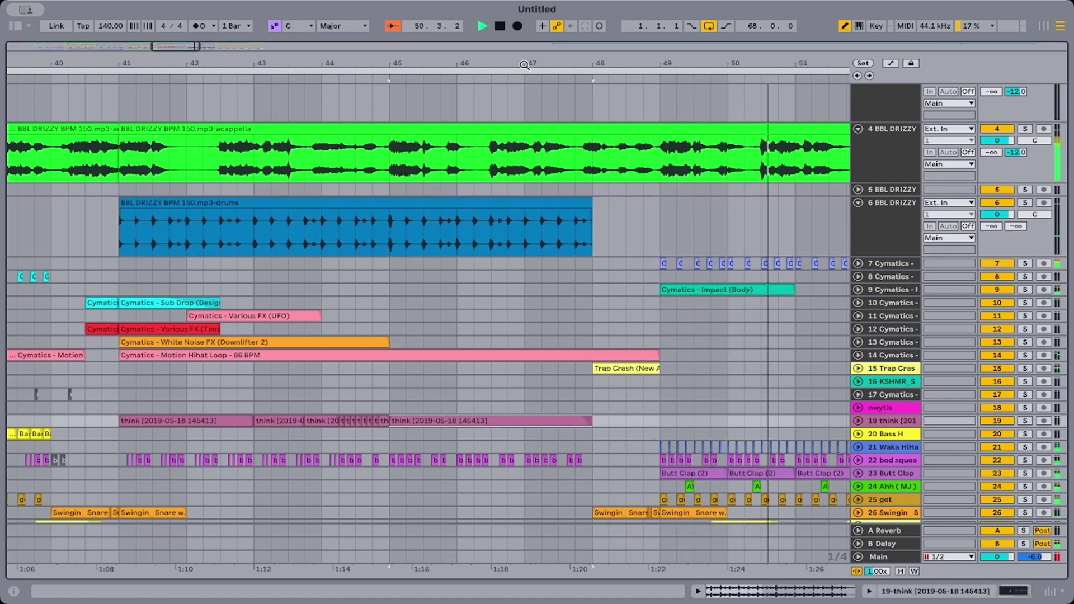
Copy the bar 41 drums clip on track 6 to 61.1.1 and extend its end to 69.1.1.
{"action": "left_click_drag", "start_coordinate": [524, 64], "coordinate": [524, 23]}
{"action": "left_click", "coordinate": [481, 201]}
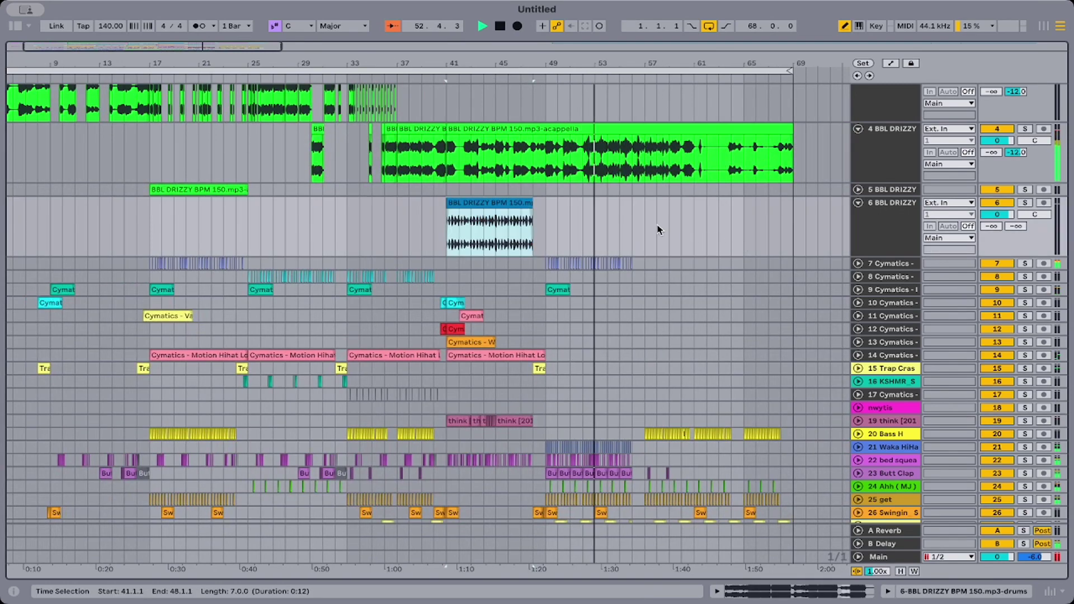
{"action": "left_click", "coordinate": [694, 235]}
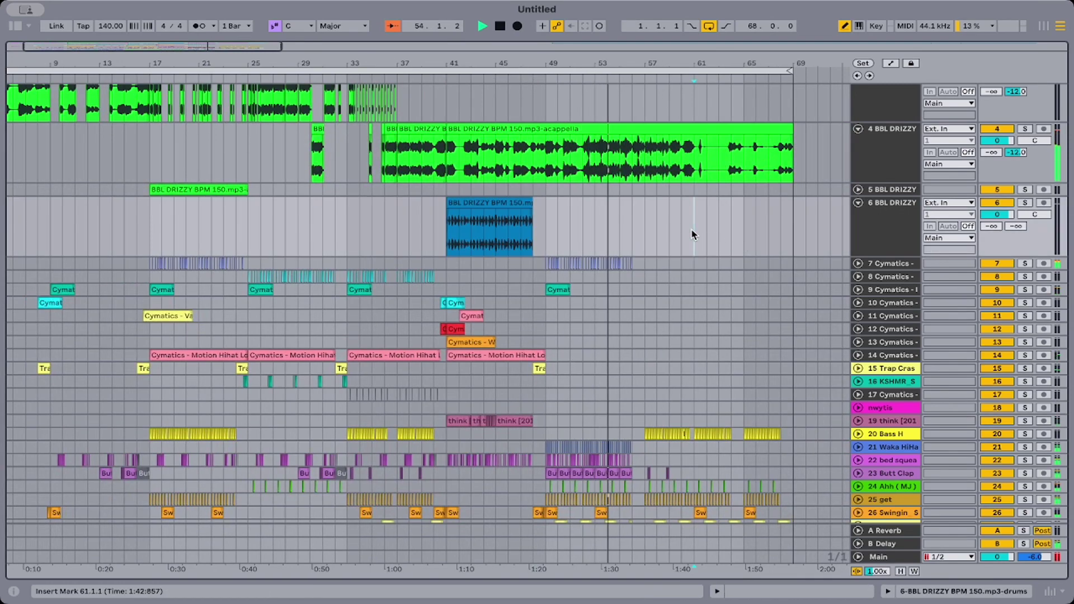
{"action": "key", "text": "ctrl+v"}
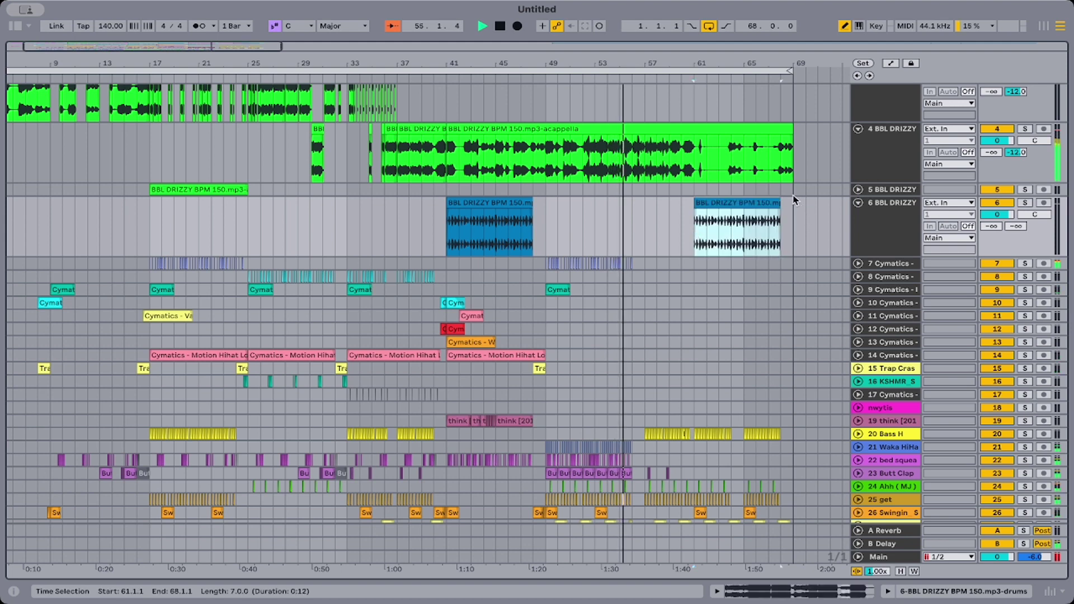
{"action": "left_click_drag", "start_coordinate": [776, 202], "coordinate": [797, 205]}
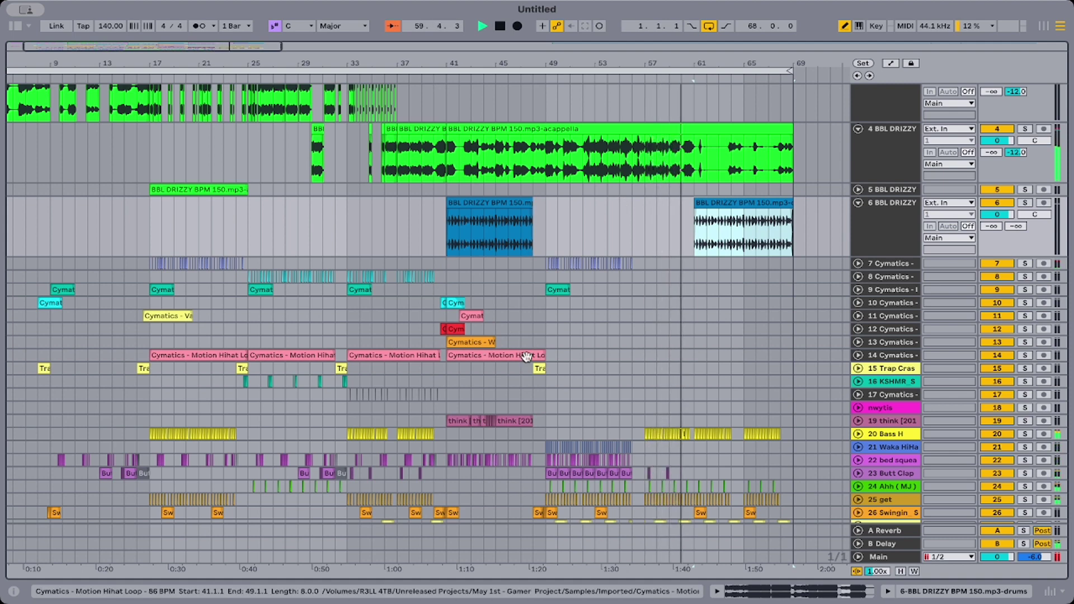
Play from bar 17 and from 41.1.1, and copy the section from 41.1.1 to 49.1.1 across tracks 7 to 15.
{"action": "left_click", "coordinate": [152, 337]}
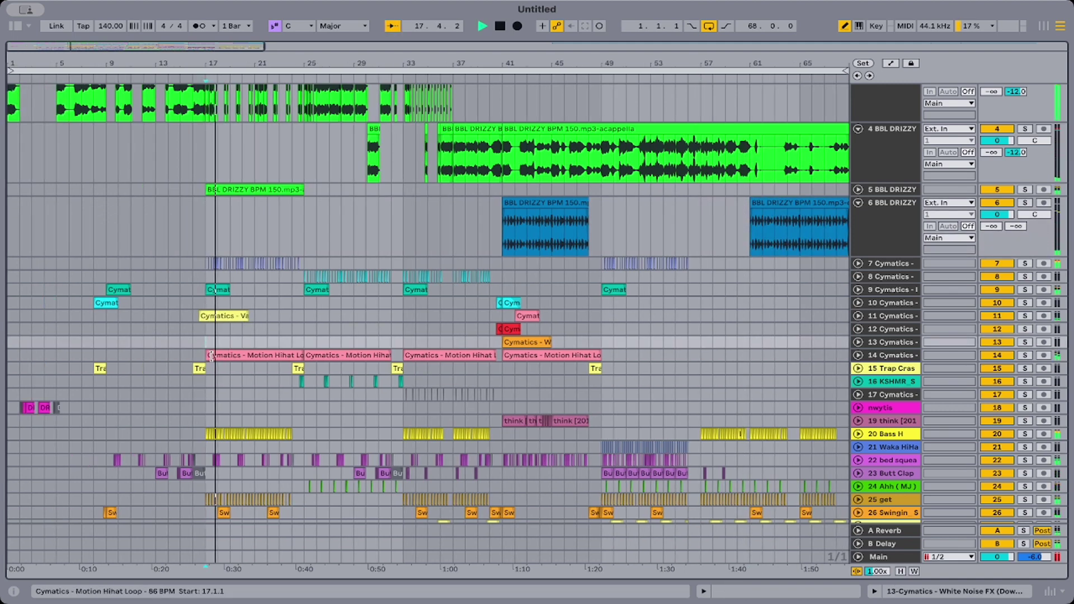
{"action": "mouse_move", "coordinate": [206, 355]}
{"action": "left_mouse_down"}
{"action": "mouse_move", "coordinate": [252, 355]}
{"action": "mouse_move", "coordinate": [206, 355]}
{"action": "left_mouse_up"}
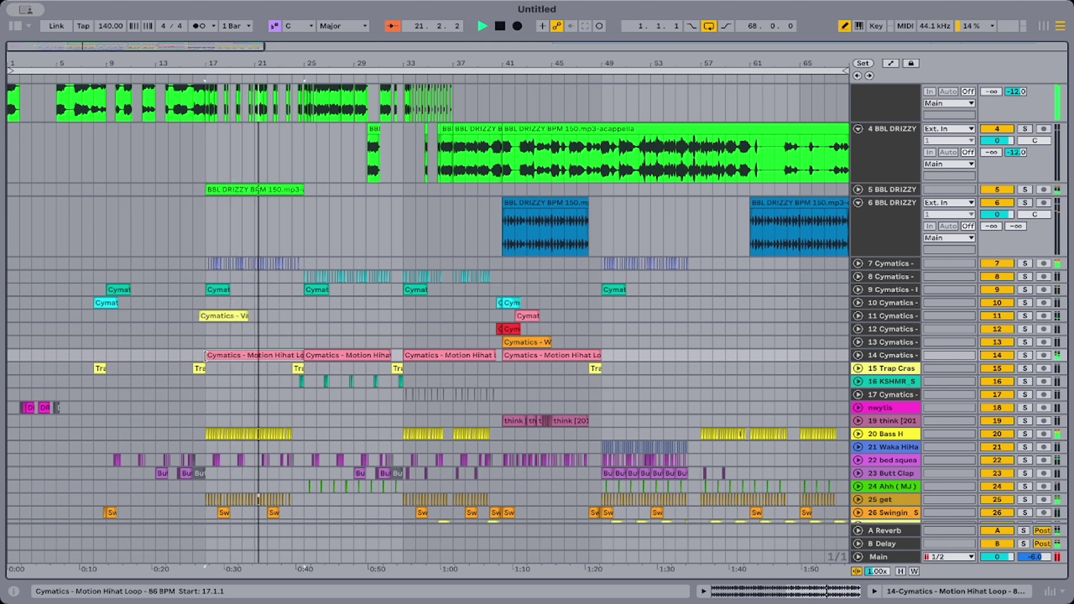
{"action": "scroll", "coordinate": [247, 295], "scroll_direction": "right", "scroll_amount": 1}
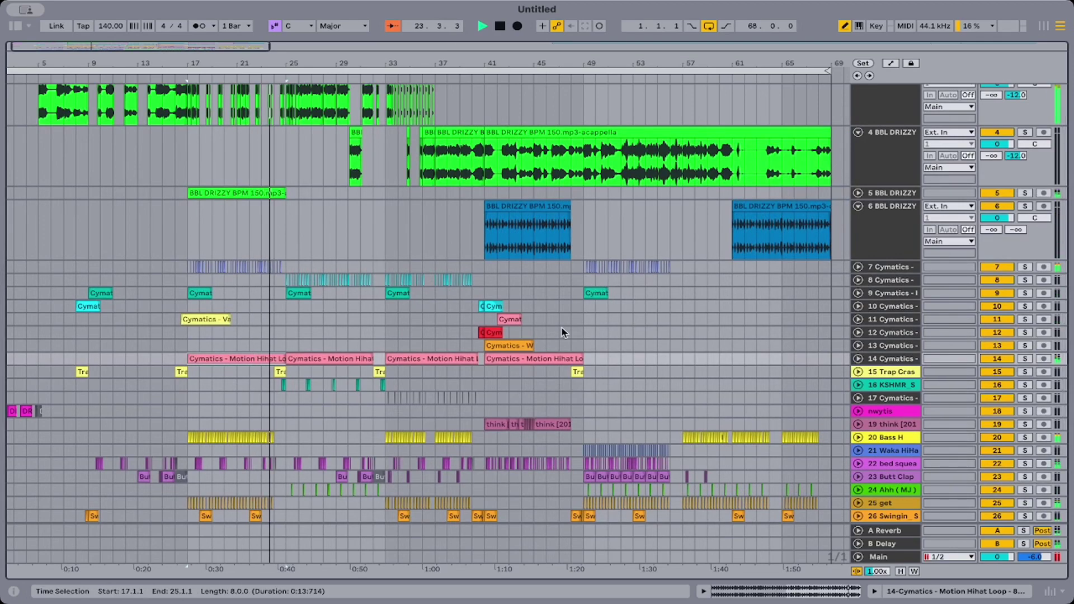
{"action": "left_click", "coordinate": [485, 280]}
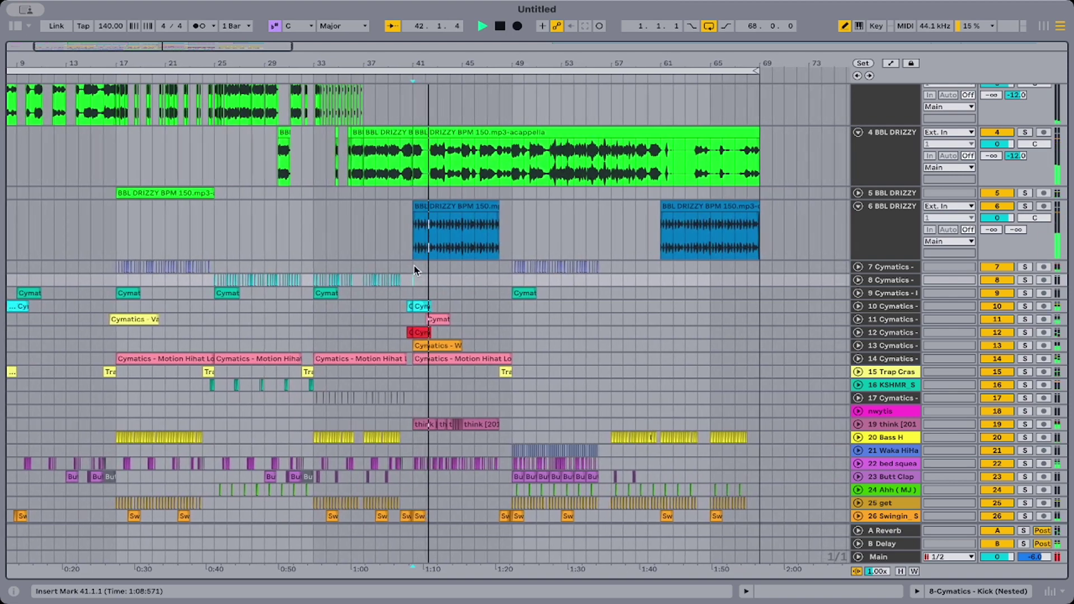
{"action": "left_click_drag", "start_coordinate": [415, 266], "coordinate": [508, 379]}
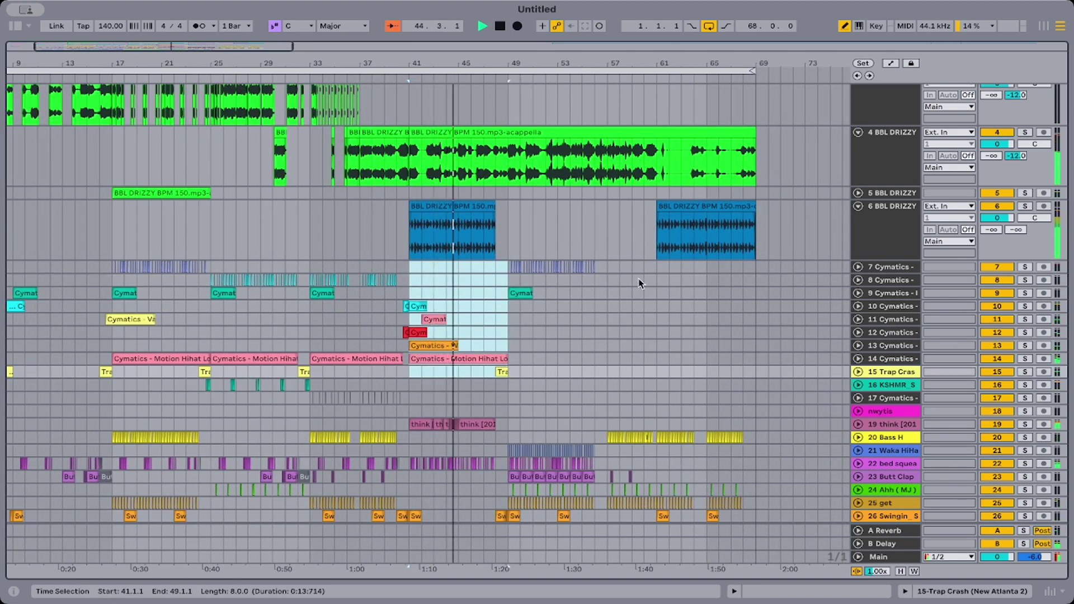
Try pasting the copied section at 56.1.1 and at 57.1.1, and play the second placement.
{"action": "left_click", "coordinate": [597, 269]}
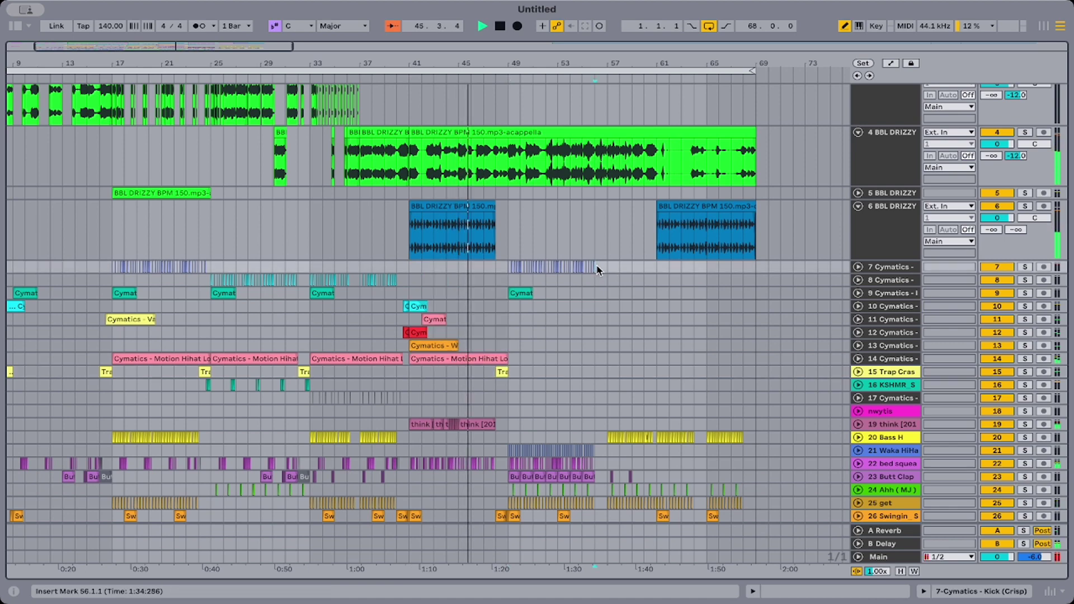
{"action": "key", "text": "ctrl+v"}
{"action": "key", "text": "ctrl+z"}
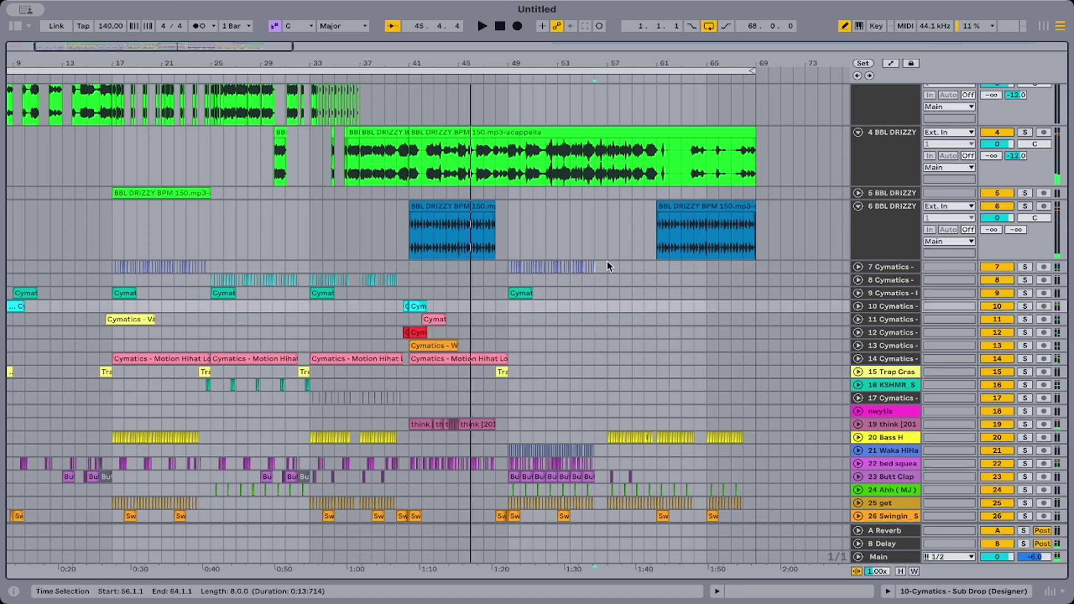
{"action": "left_click", "coordinate": [609, 262]}
{"action": "key", "text": "ctrl+v"}
{"action": "key", "text": "space"}
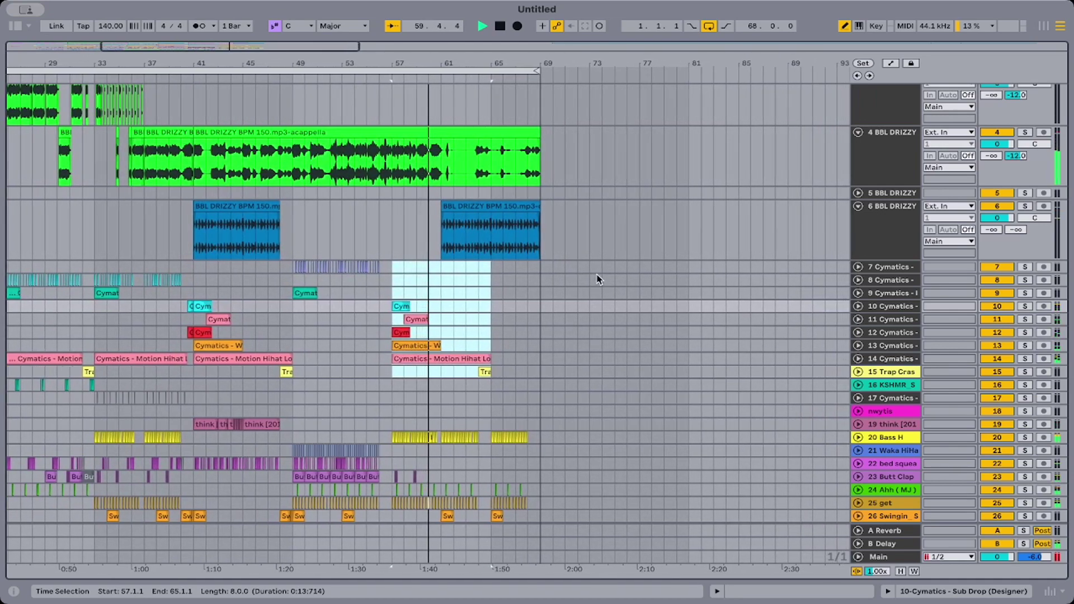
{"action": "key", "text": "Delete"}
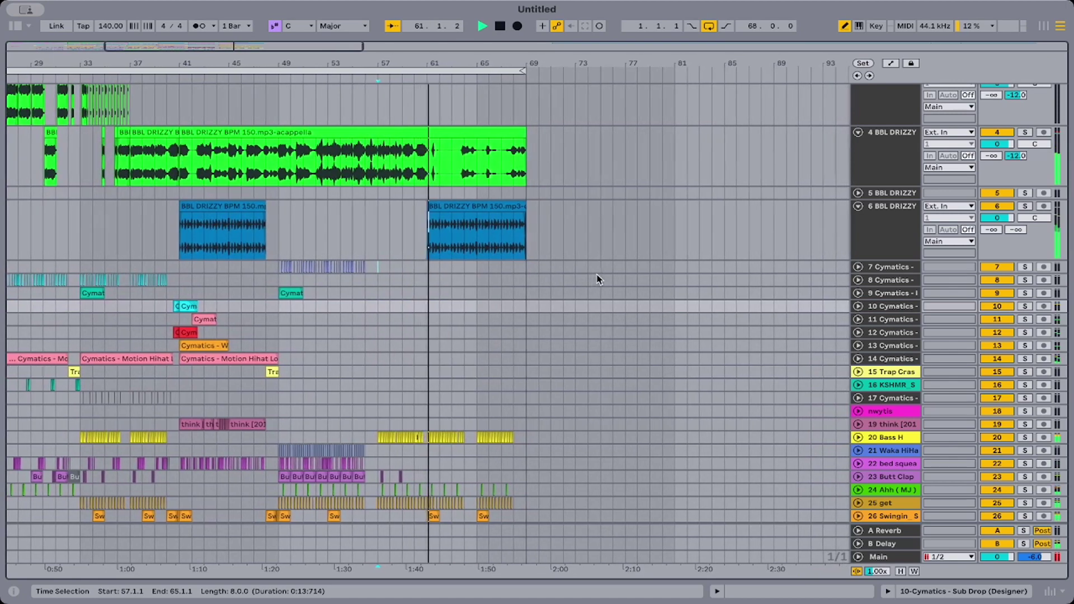
Paste the copied effects section at 61.1.1, play it and delete the pasted Trap Crash clip before bar 69.
{"action": "left_click", "coordinate": [415, 271]}
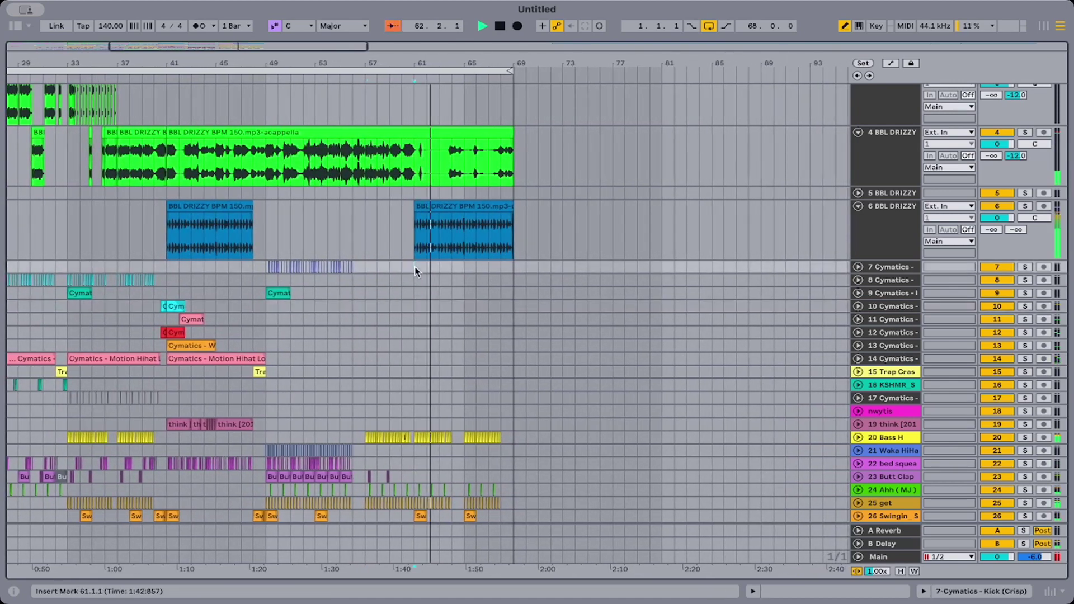
{"action": "key", "text": "ctrl+v"}
{"action": "key", "text": "space"}
{"action": "key", "text": "space"}
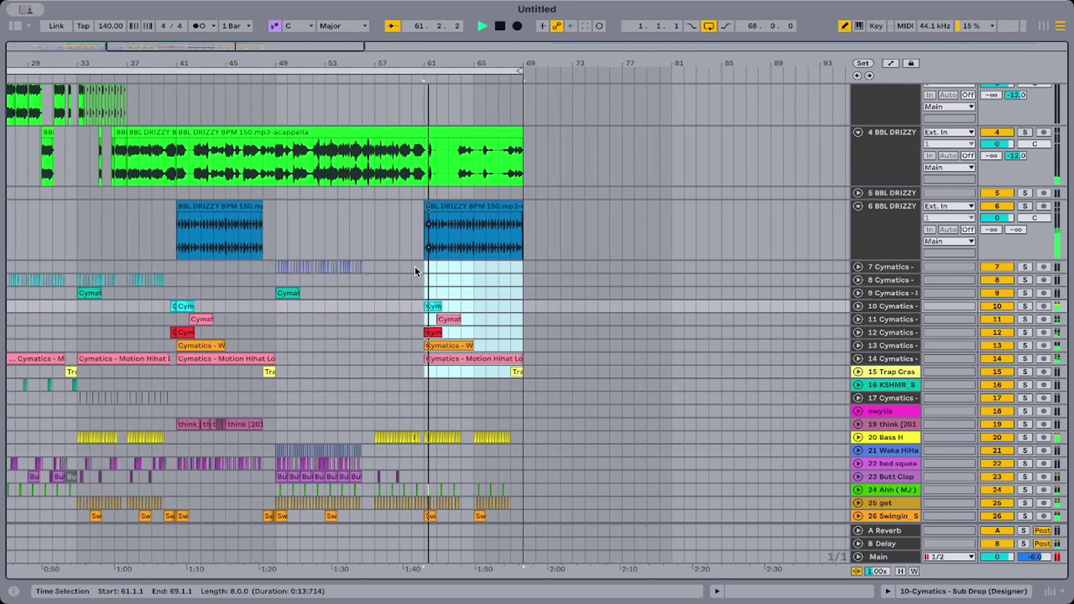
{"action": "left_click", "coordinate": [525, 375]}
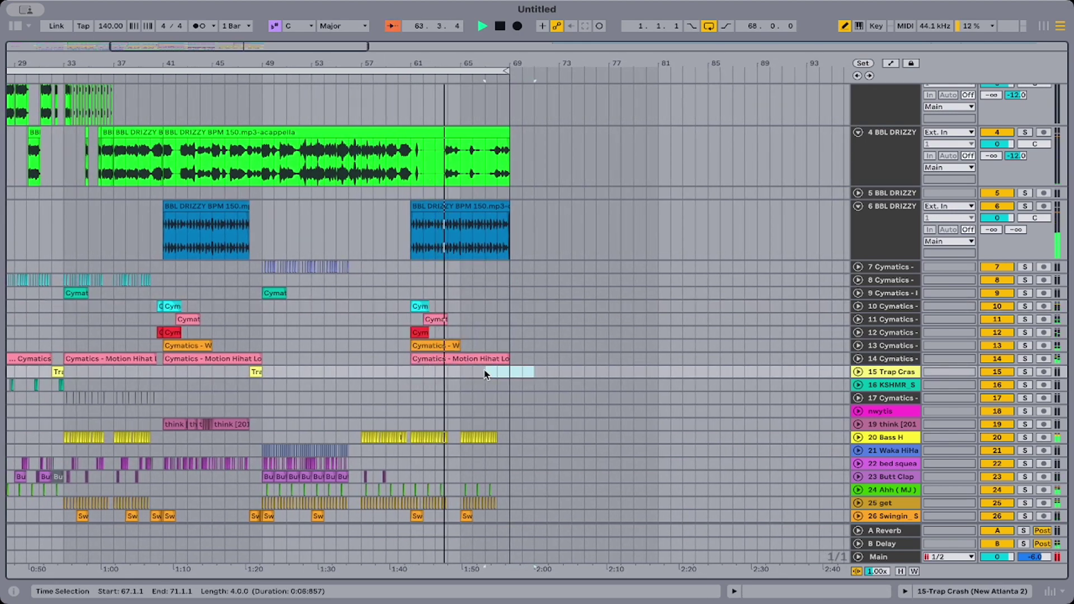
Play the ending, return to the start of the arrangement and collapse tracks 6, 4 and 3.
{"action": "scroll", "coordinate": [485, 375], "scroll_direction": "down", "scroll_amount": 5}
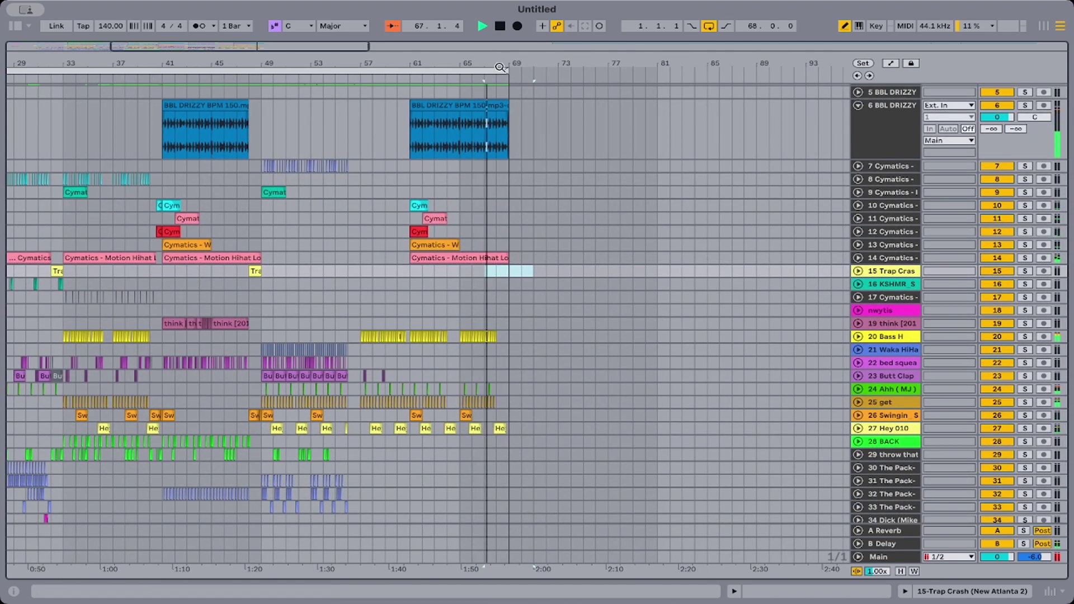
{"action": "scroll", "coordinate": [519, 112], "scroll_direction": "up", "scroll_amount": 5}
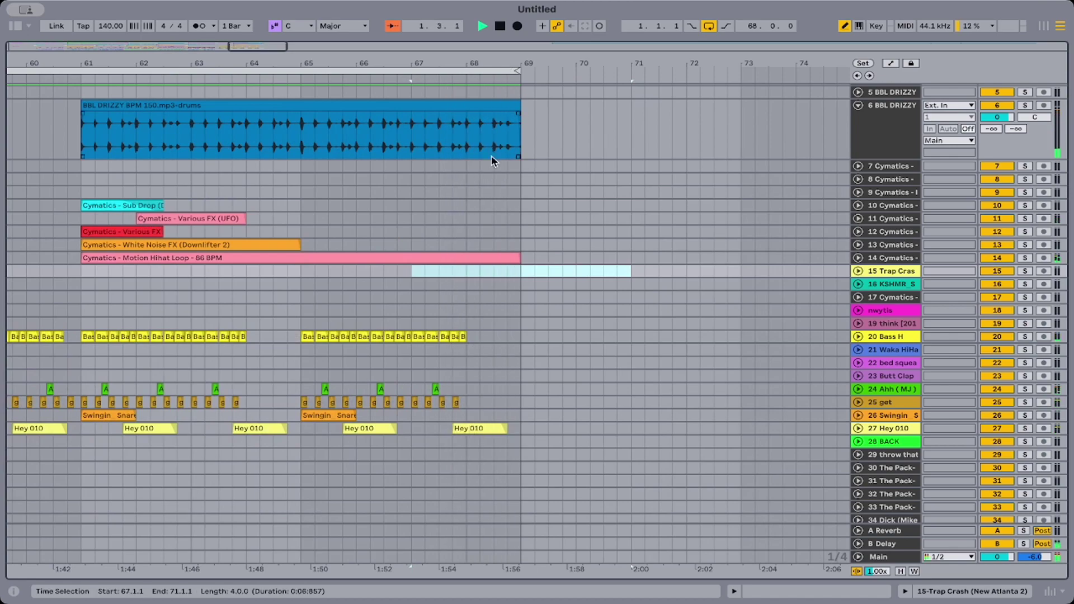
{"action": "scroll", "coordinate": [491, 156], "scroll_direction": "left", "scroll_amount": 20}
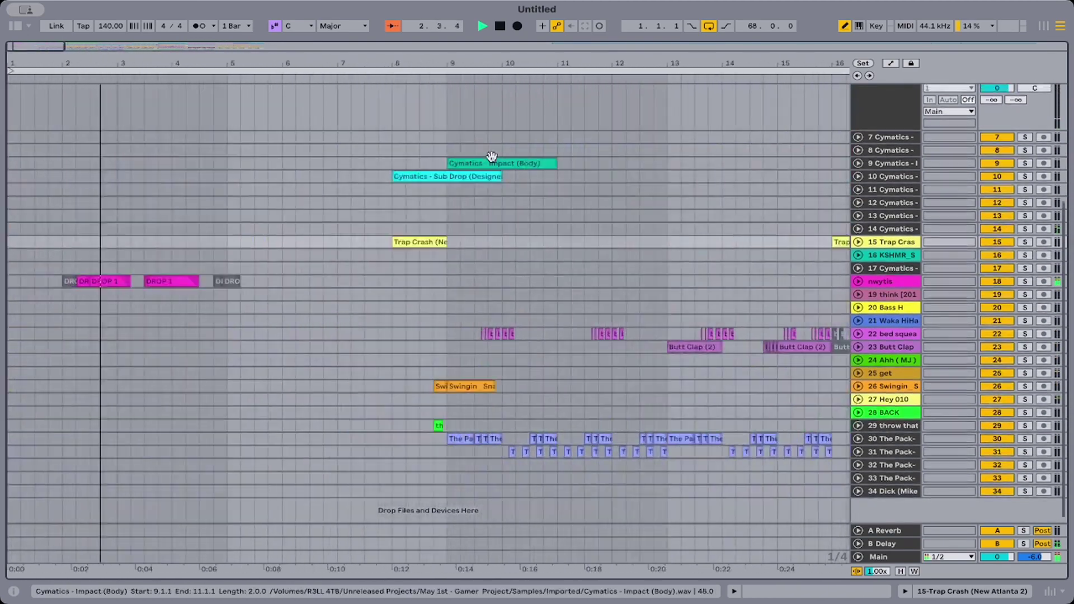
{"action": "scroll", "coordinate": [491, 155], "scroll_direction": "up", "scroll_amount": 5}
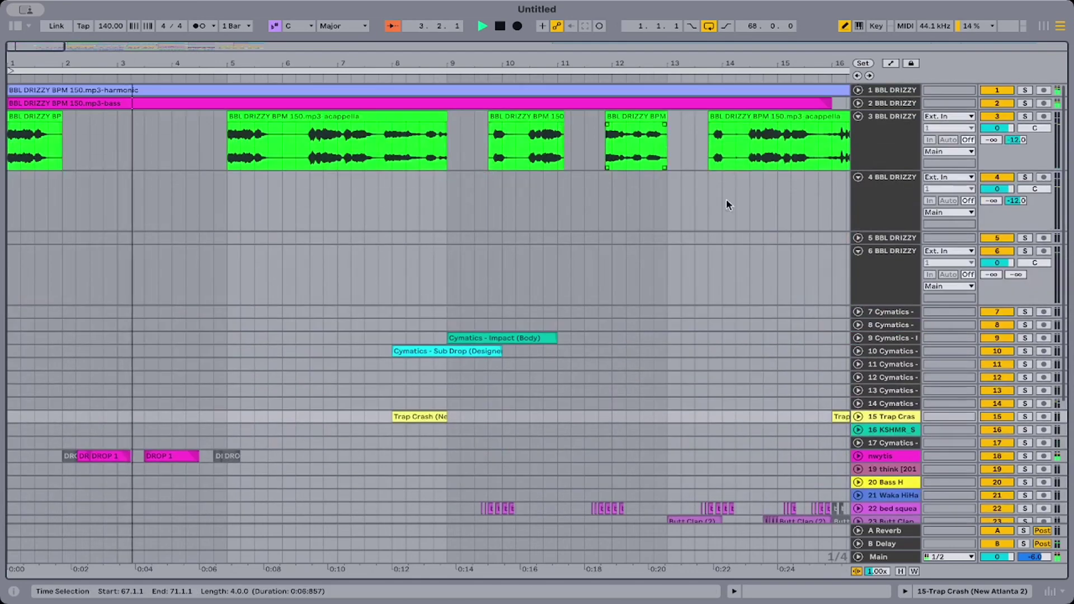
{"action": "left_click", "coordinate": [858, 252]}
{"action": "left_click", "coordinate": [859, 178]}
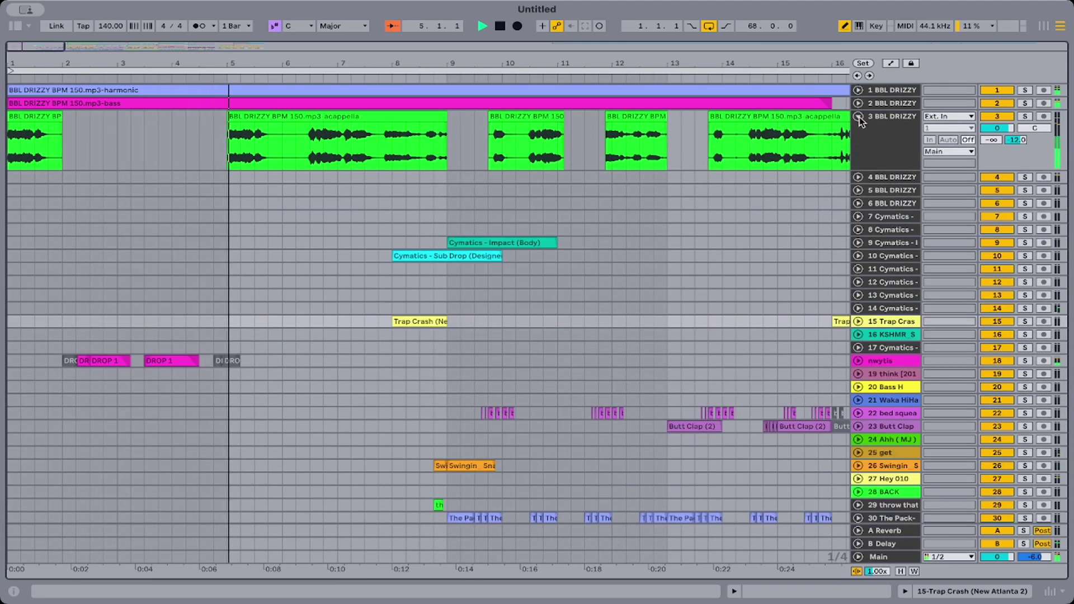
{"action": "left_click", "coordinate": [858, 116]}
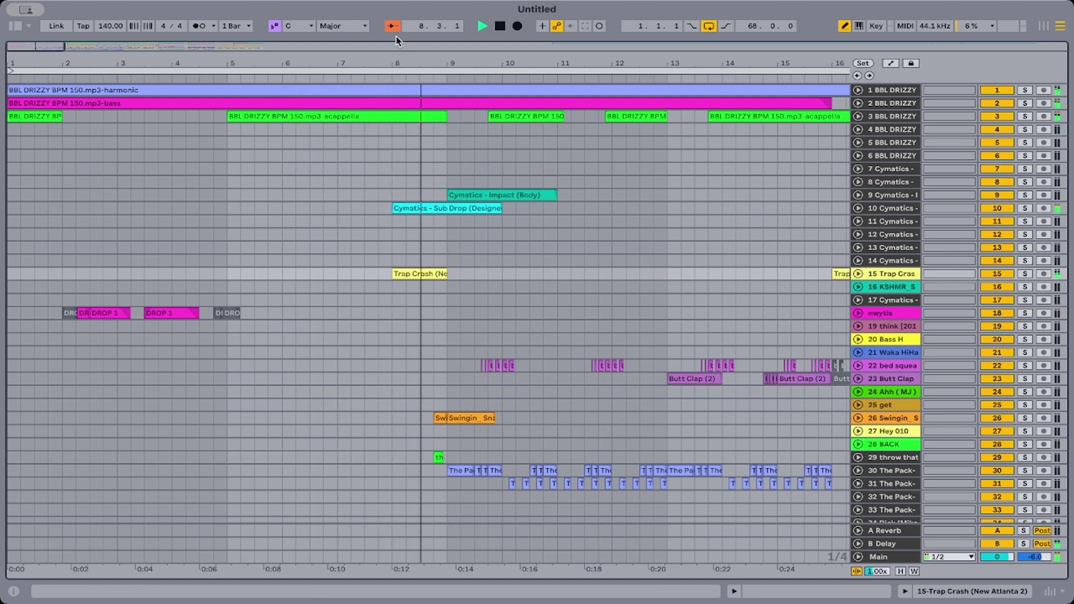
Play from around bar 8 and shorten the first Pack-Candy acapella clip on track 30 to end at 9.2.1.
{"action": "left_click_drag", "start_coordinate": [371, 61], "coordinate": [167, 84]}
{"action": "left_click", "coordinate": [335, 155]}
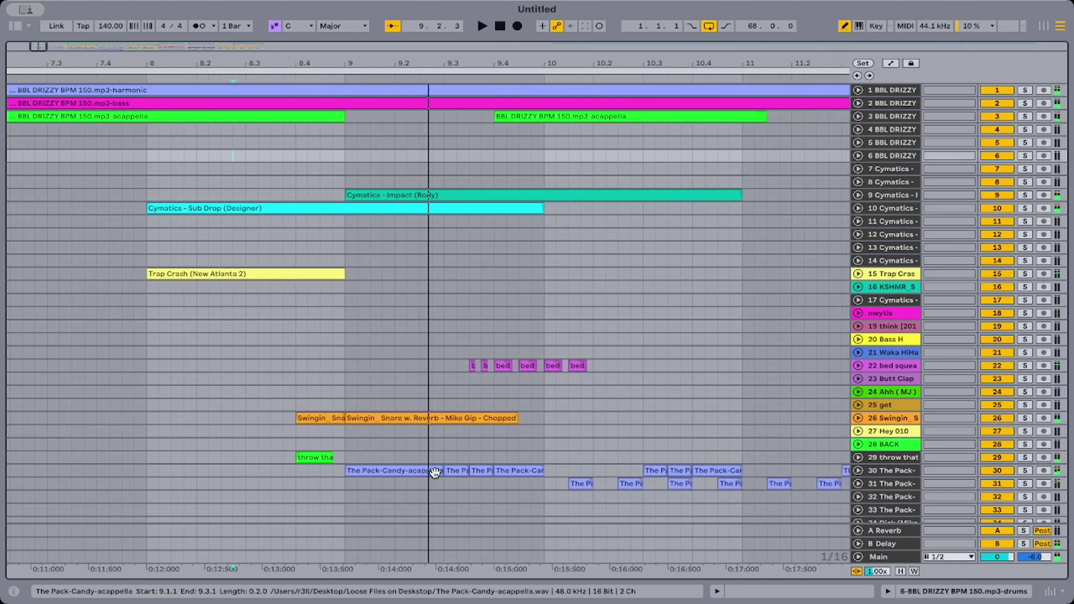
{"action": "left_click", "coordinate": [435, 473]}
{"action": "key", "text": "space"}
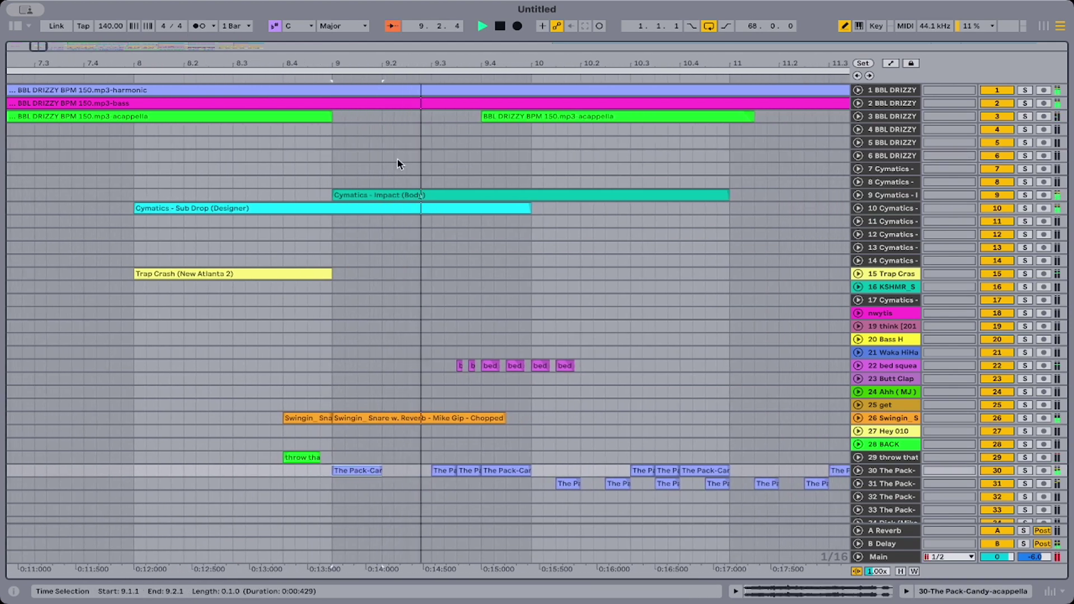
Play from 17.1.1, expand the acapella track 3 and continue playback from around bar 25.
{"action": "left_click_drag", "start_coordinate": [358, 62], "coordinate": [147, 47]}
{"action": "key", "text": "space"}
{"action": "left_click", "coordinate": [627, 115]}
{"action": "key", "text": "space"}
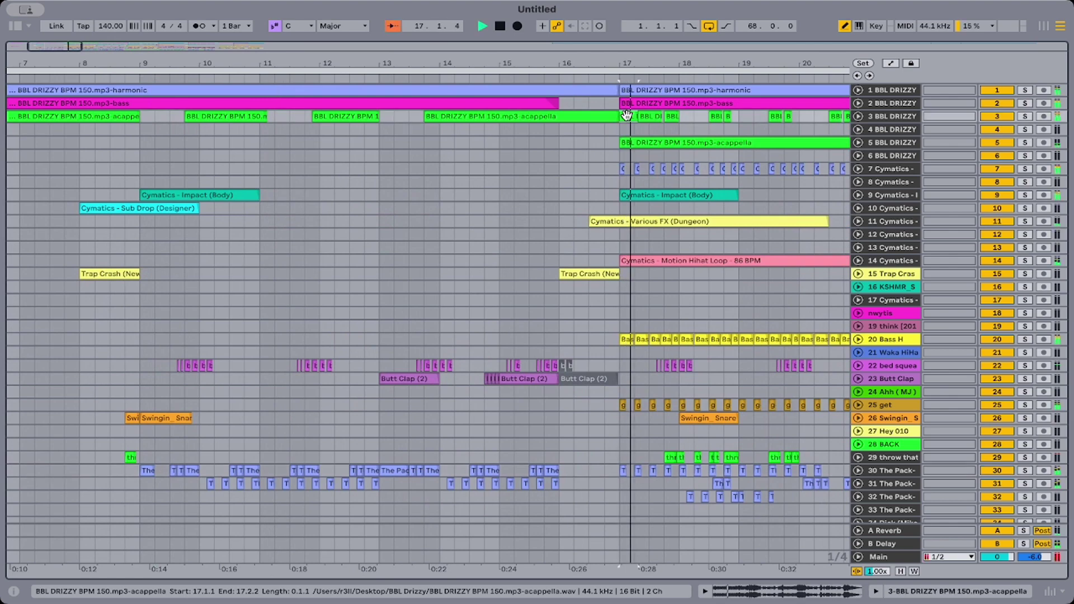
{"action": "left_click", "coordinate": [858, 117]}
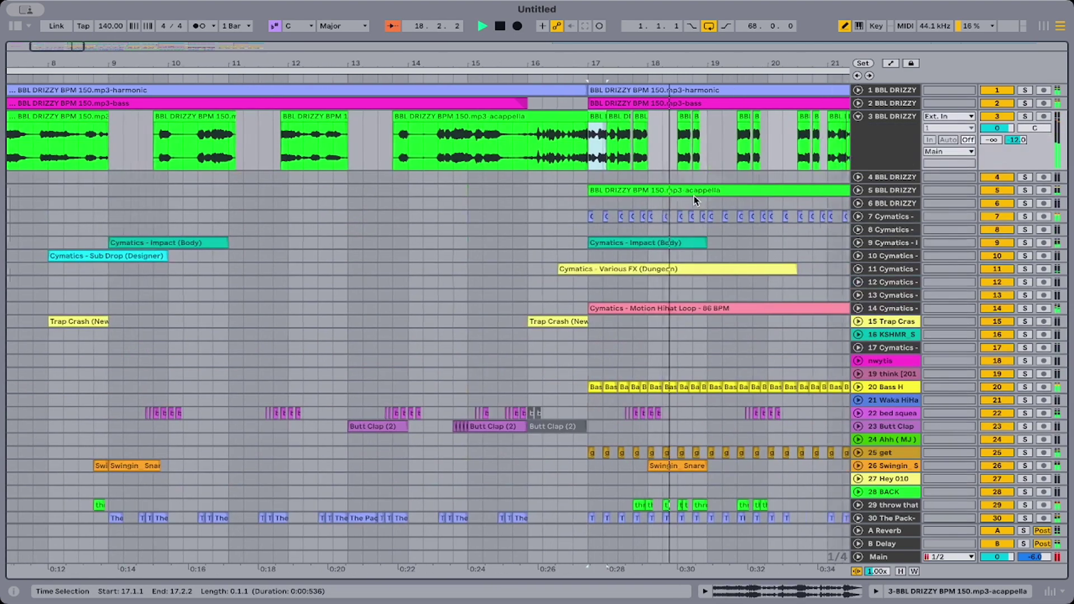
{"action": "left_click", "coordinate": [614, 132]}
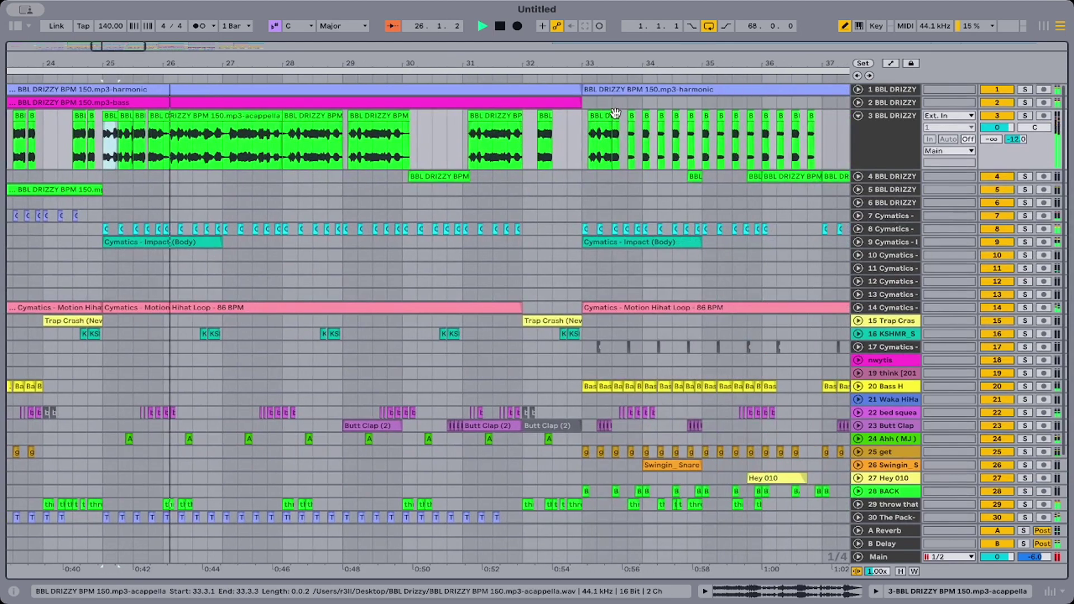
Audition the chopped acapella on track 3 around bar 33, restarting at 33.2.1, and check the track 4 acapella clip before bar 35.
{"action": "left_click", "coordinate": [615, 114]}
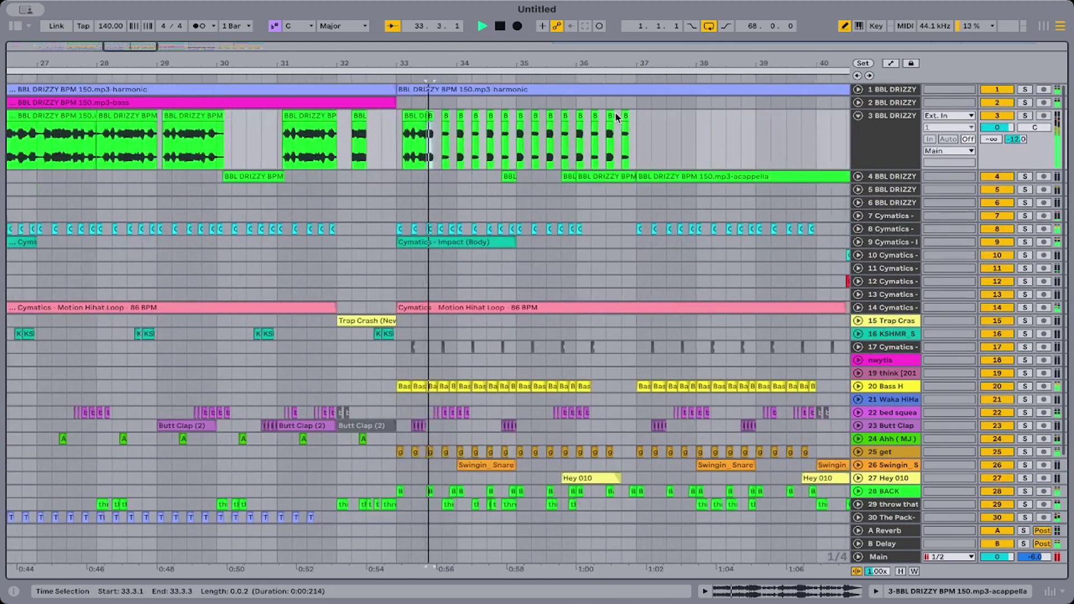
{"action": "scroll", "coordinate": [391, 127], "scroll_direction": "left", "scroll_amount": 2}
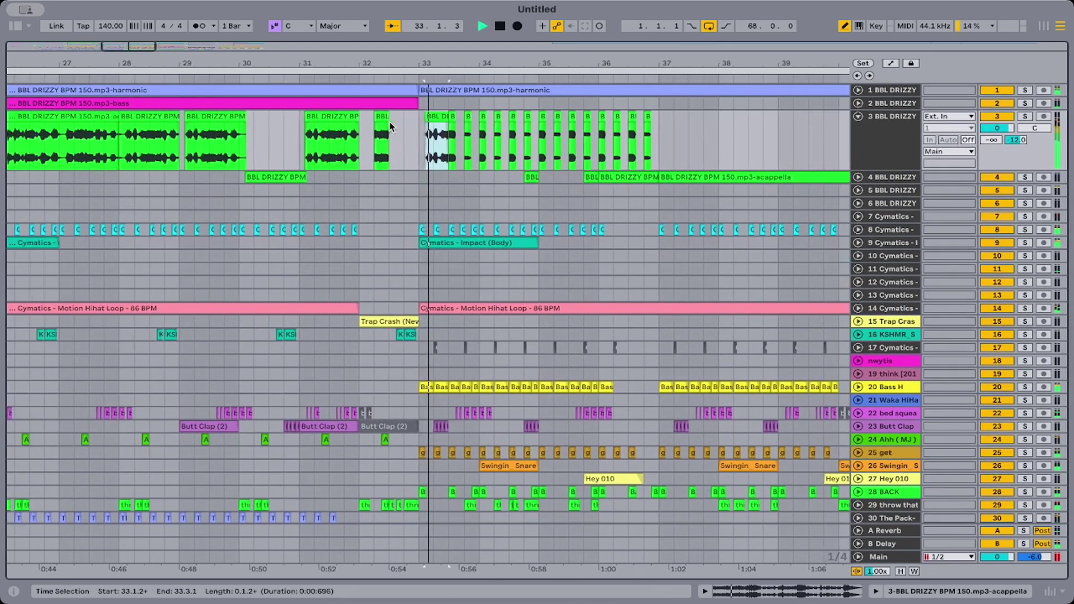
{"action": "scroll", "coordinate": [394, 128], "scroll_direction": "right", "scroll_amount": 1}
{"action": "left_click", "coordinate": [415, 154]}
{"action": "key", "text": "space"}
{"action": "key", "text": "space"}
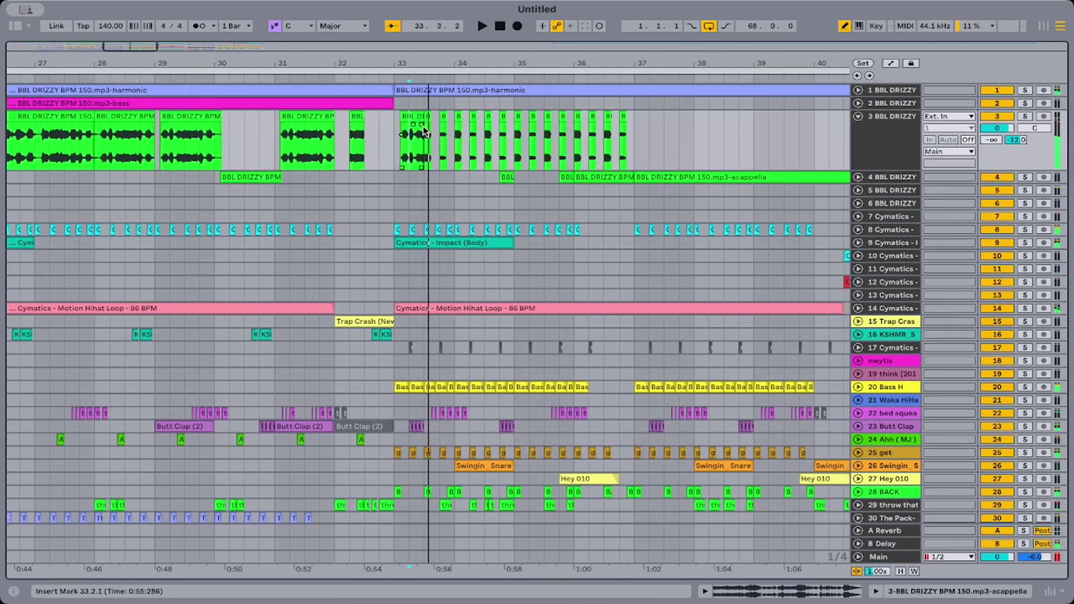
{"action": "left_click_drag", "start_coordinate": [428, 116], "coordinate": [417, 140]}
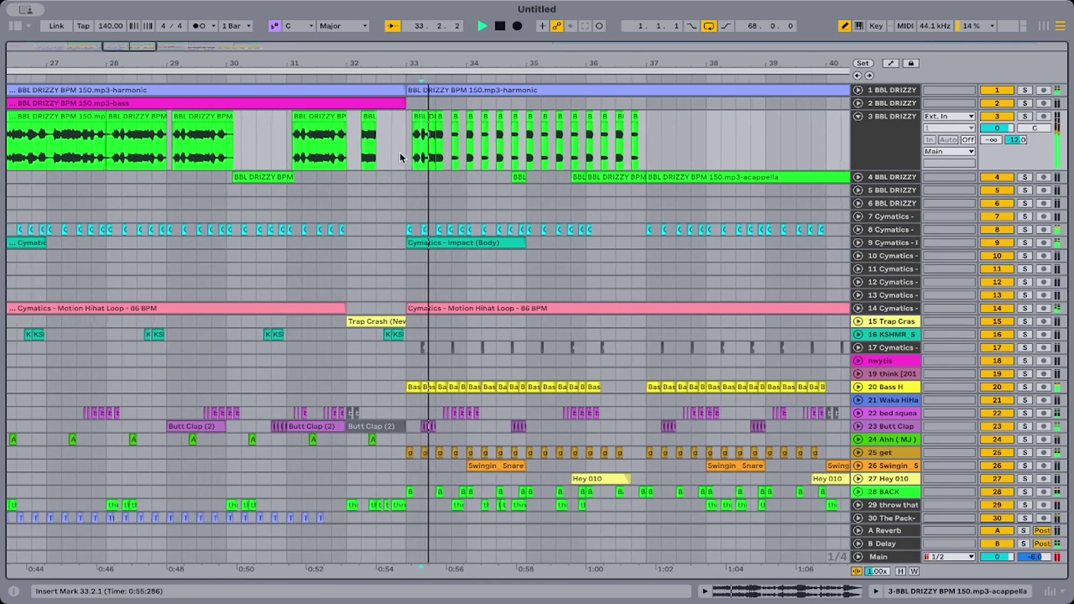
{"action": "key", "text": "space"}
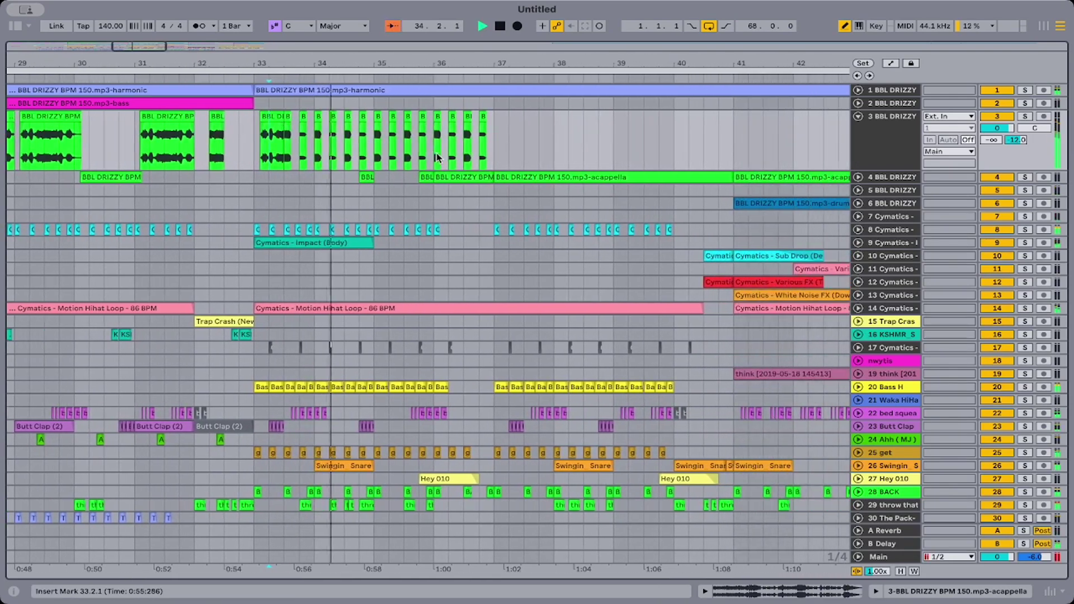
{"action": "left_click", "coordinate": [366, 176]}
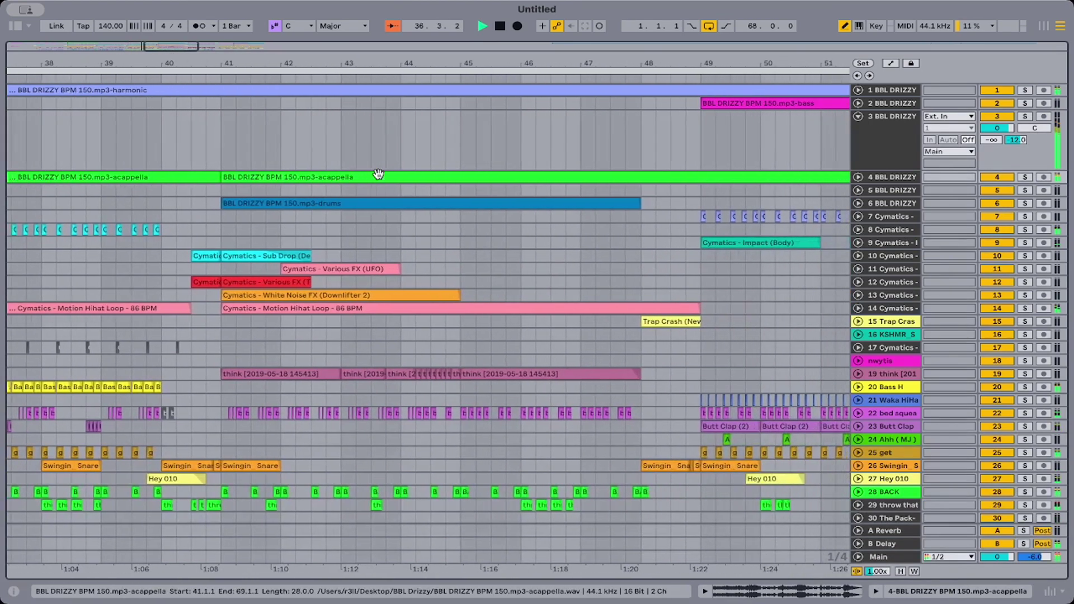
Audition the chopped acapella on track 3 from the start of bar 25 and again around 33.3.1.
{"action": "scroll", "coordinate": [369, 178], "scroll_direction": "down", "scroll_amount": 1}
{"action": "scroll", "coordinate": [369, 178], "scroll_direction": "left", "scroll_amount": 10}
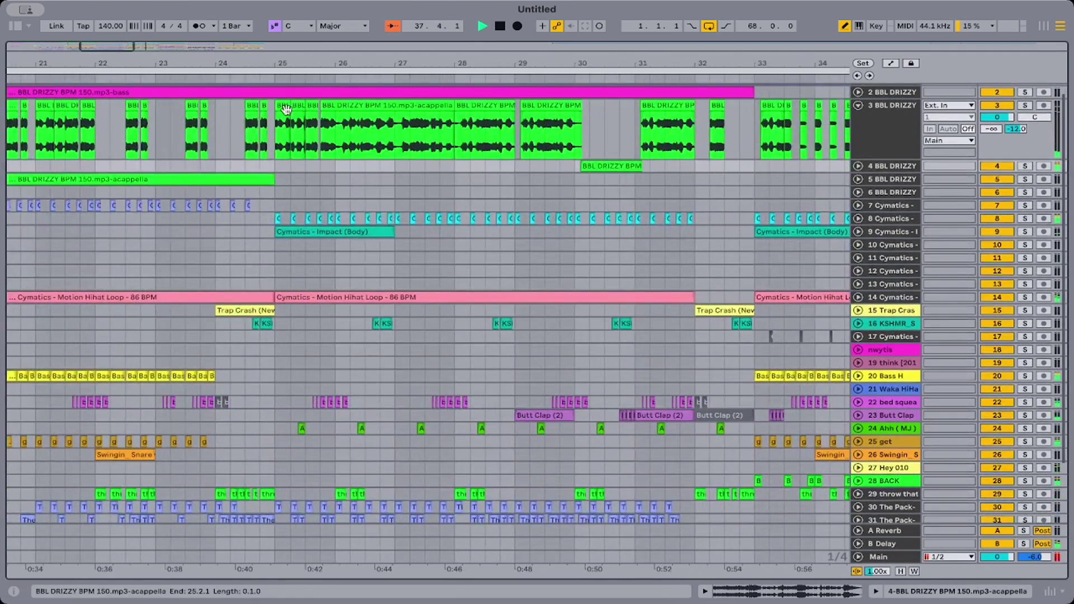
{"action": "left_click", "coordinate": [287, 117]}
{"action": "key", "text": "space"}
{"action": "key", "text": "space"}
{"action": "key", "text": "space"}
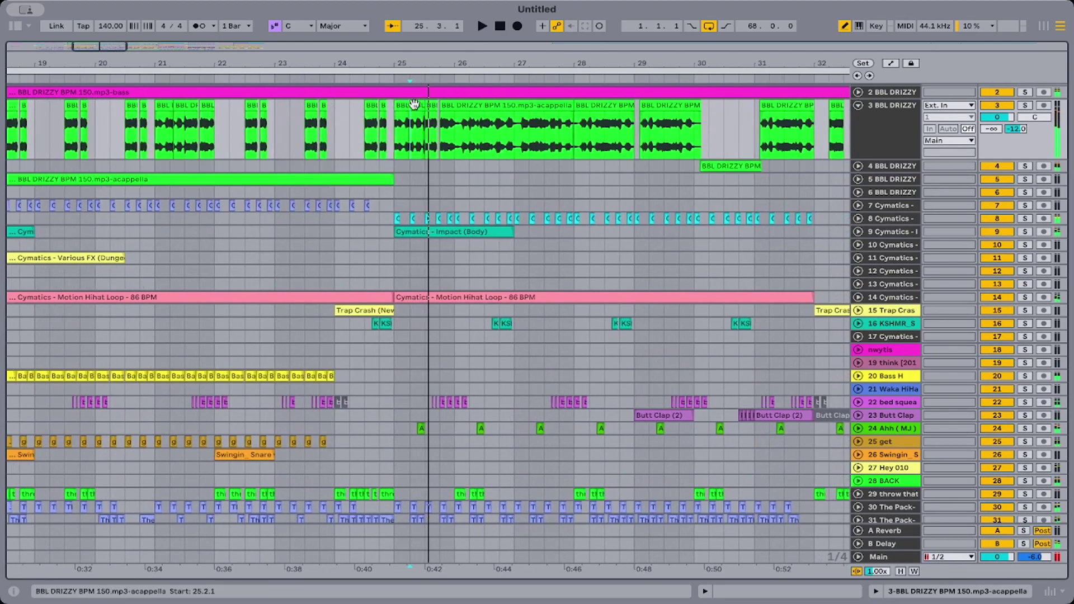
{"action": "left_click", "coordinate": [455, 147]}
{"action": "key", "text": "space"}
{"action": "scroll", "coordinate": [455, 147], "scroll_direction": "right", "scroll_amount": 3}
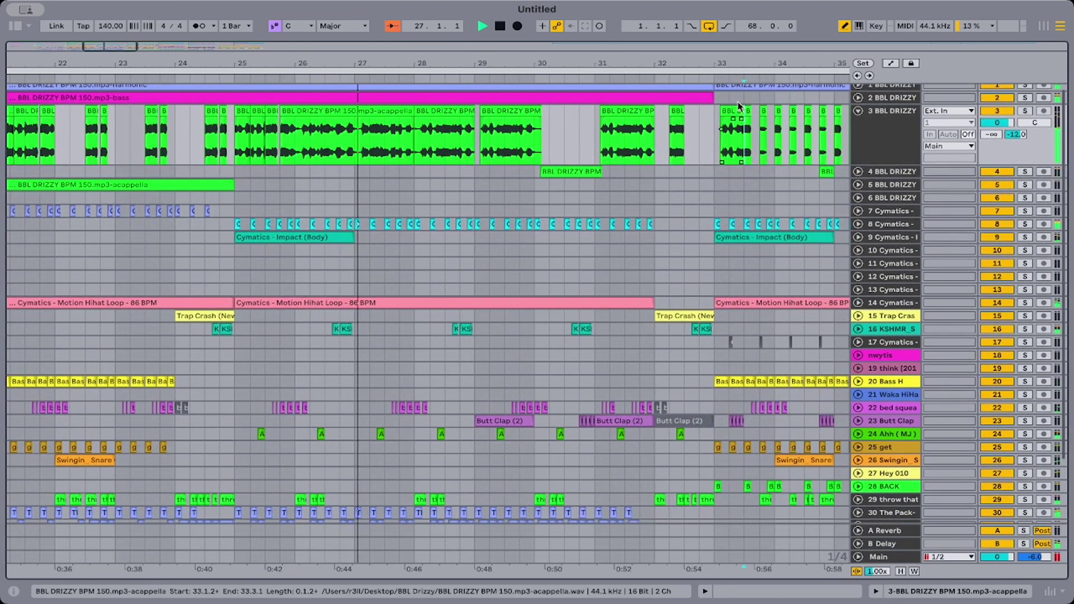
Expand the acapella track 4 and play its clip from 30.1.2.
{"action": "scroll", "coordinate": [747, 105], "scroll_direction": "left", "scroll_amount": 15}
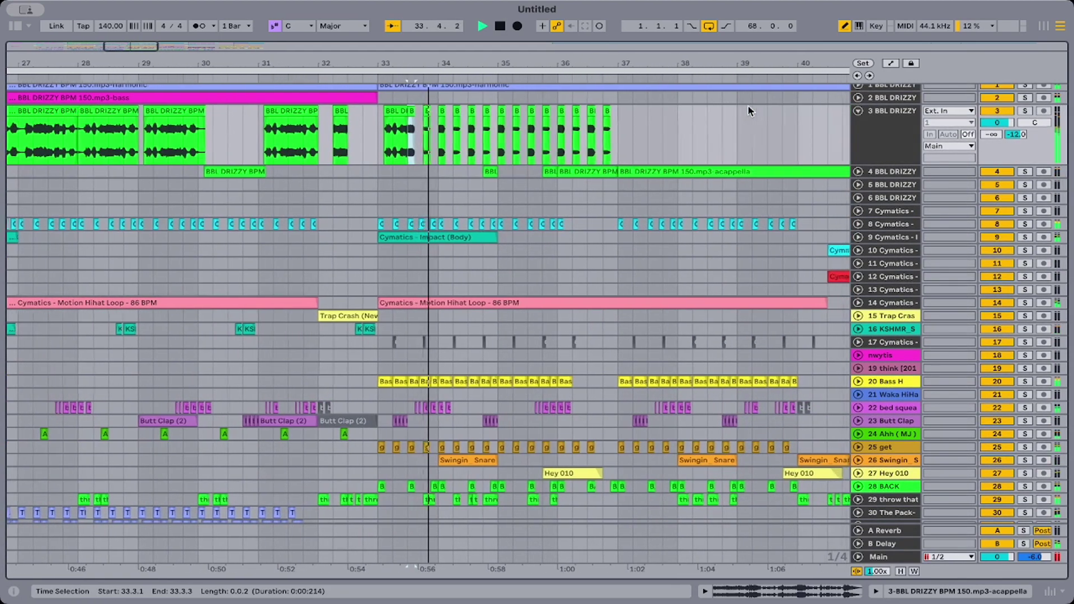
{"action": "scroll", "coordinate": [727, 105], "scroll_direction": "left", "scroll_amount": 7}
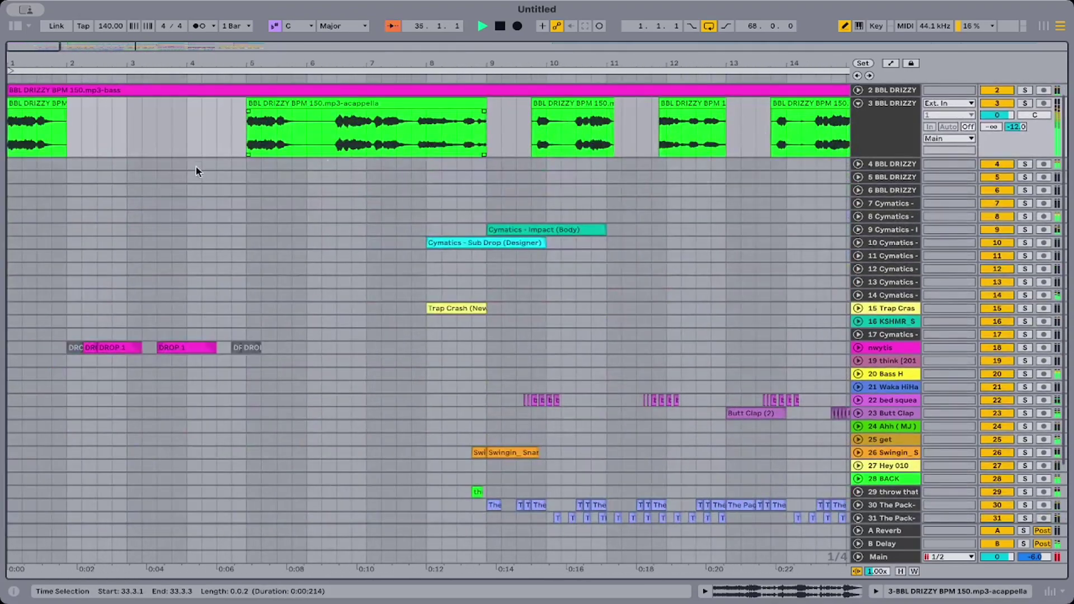
{"action": "scroll", "coordinate": [502, 167], "scroll_direction": "right", "scroll_amount": 8}
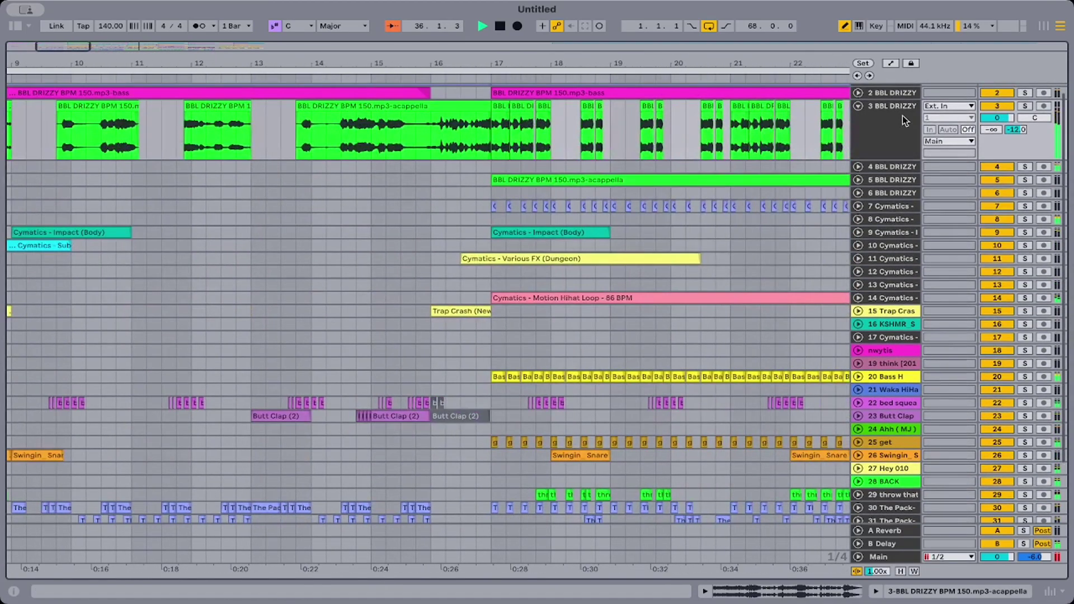
{"action": "left_click", "coordinate": [858, 167]}
{"action": "scroll", "coordinate": [760, 209], "scroll_direction": "up", "scroll_amount": 1}
{"action": "scroll", "coordinate": [760, 209], "scroll_direction": "right", "scroll_amount": 11}
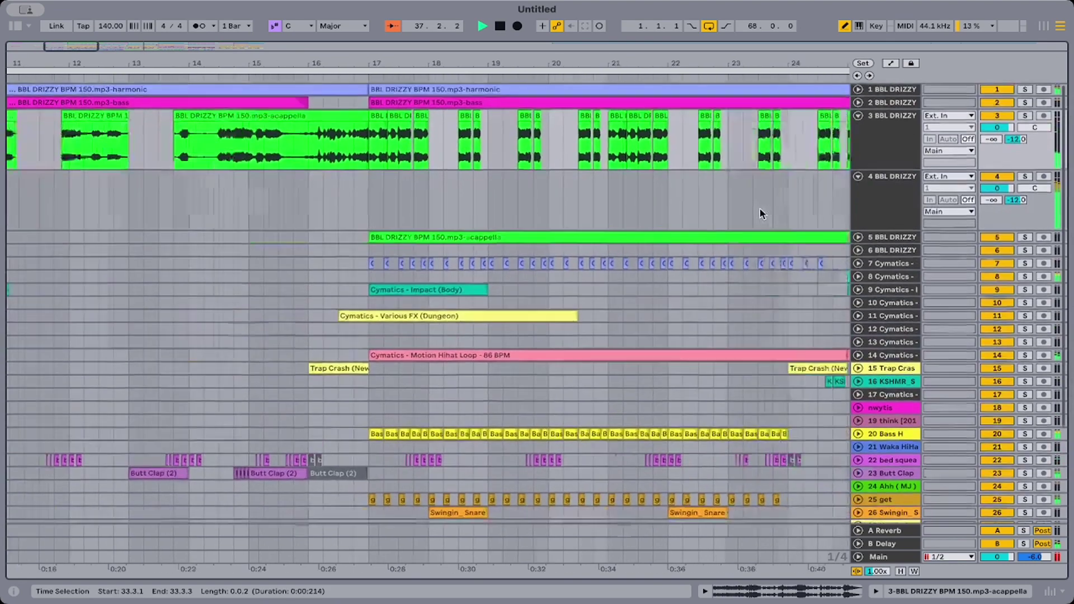
{"action": "scroll", "coordinate": [760, 209], "scroll_direction": "right", "scroll_amount": 2}
{"action": "left_click", "coordinate": [597, 172]}
{"action": "scroll", "coordinate": [597, 174], "scroll_direction": "right", "scroll_amount": 3}
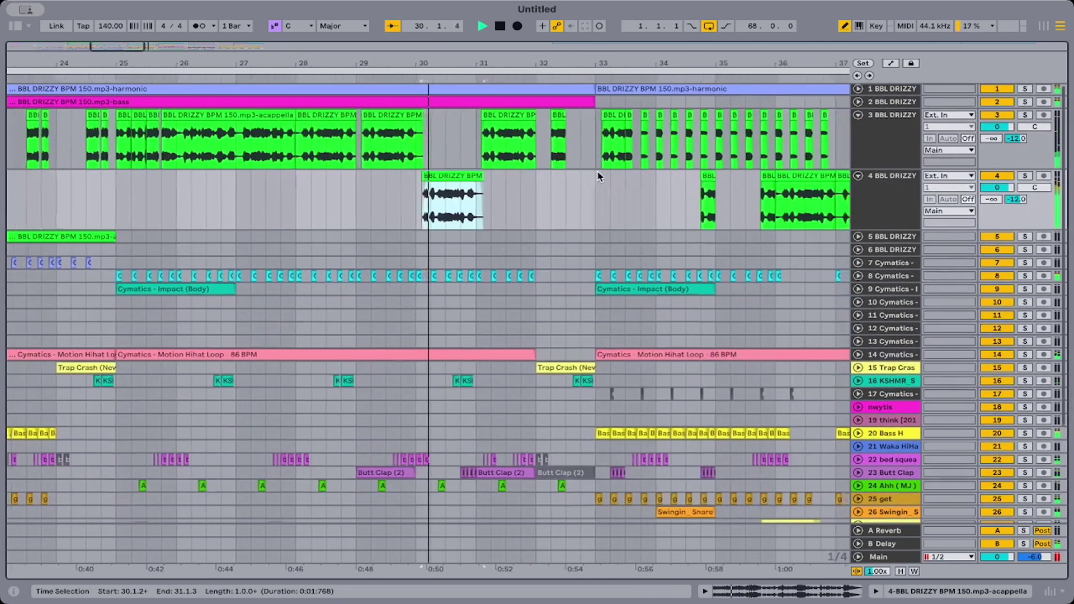
{"action": "scroll", "coordinate": [506, 205], "scroll_direction": "right", "scroll_amount": 2}
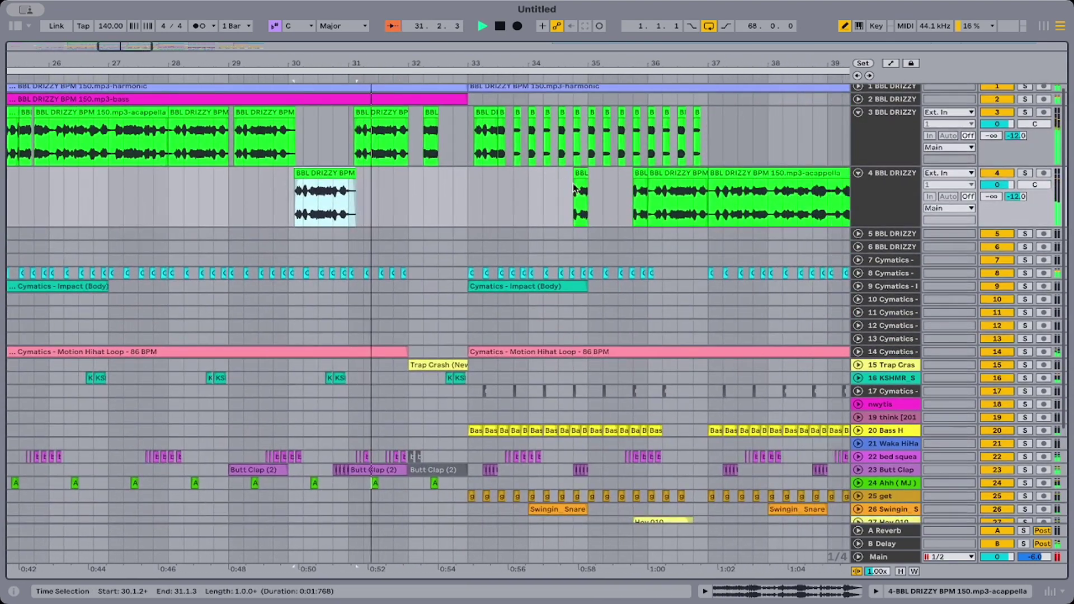
Audition the track 3 acapella phrase from 31.3.1 and again from 31.2.1.
{"action": "left_click", "coordinate": [379, 150]}
{"action": "scroll", "coordinate": [377, 149], "scroll_direction": "left", "scroll_amount": 2}
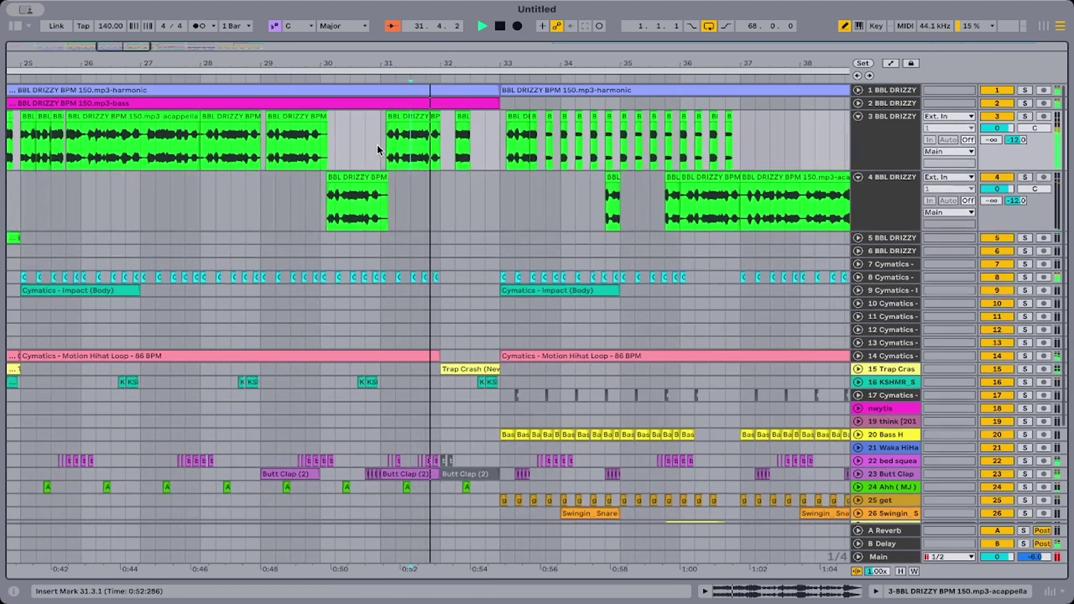
{"action": "left_click", "coordinate": [395, 161]}
{"action": "key", "text": "space"}
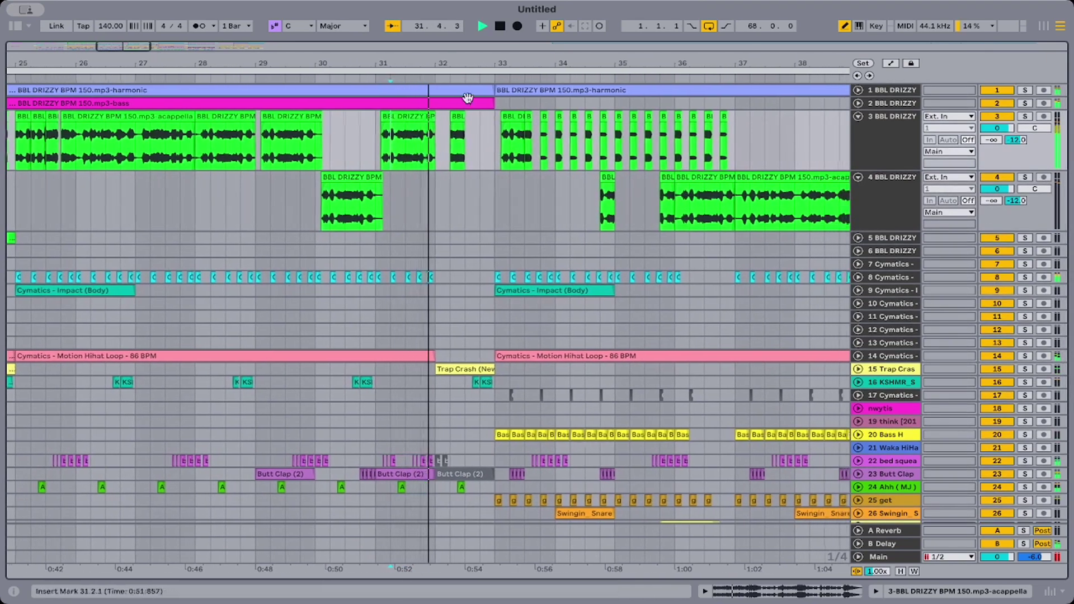
Copy the one-beat acapella chop at 32.2.1 on track 3 to track 4 at 9.2.1 and play it from 9.1.1.
{"action": "left_click", "coordinate": [428, 116]}
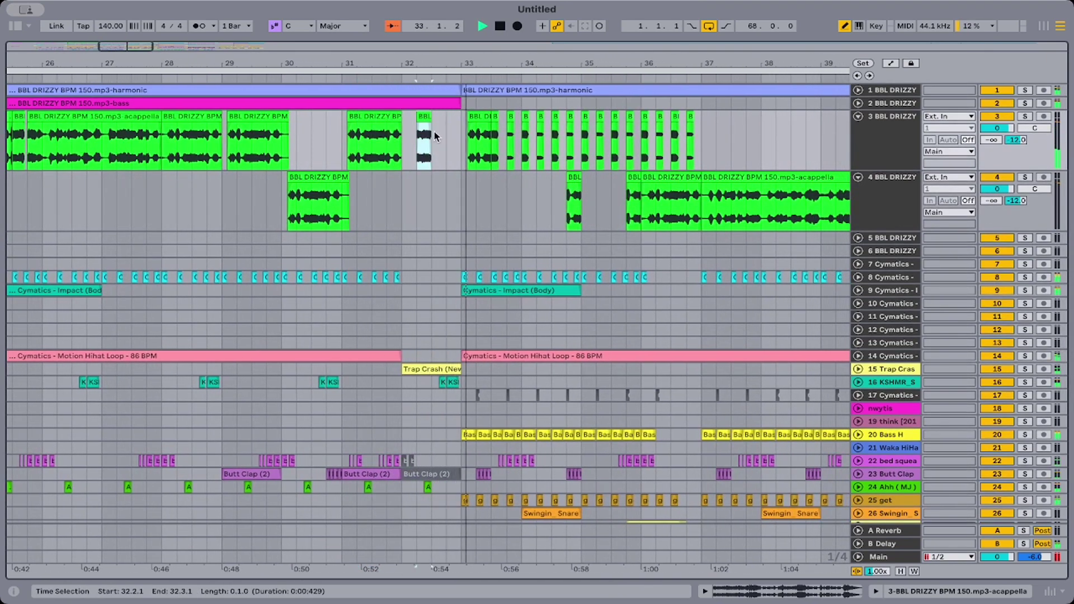
{"action": "scroll", "coordinate": [434, 132], "scroll_direction": "left", "scroll_amount": 20}
{"action": "scroll", "coordinate": [434, 132], "scroll_direction": "down", "scroll_amount": 1}
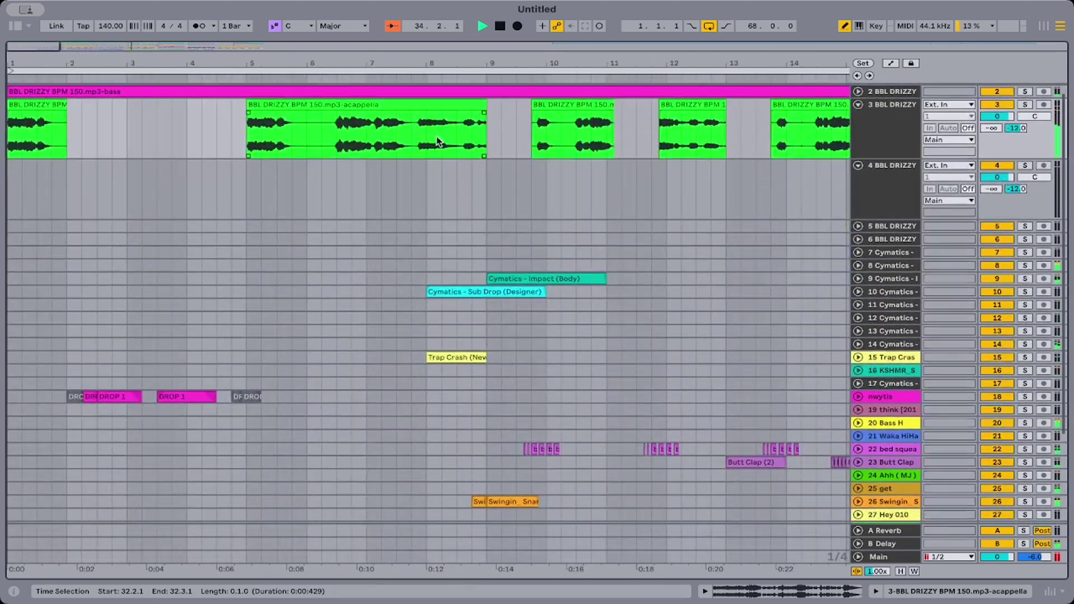
{"action": "left_click", "coordinate": [420, 194]}
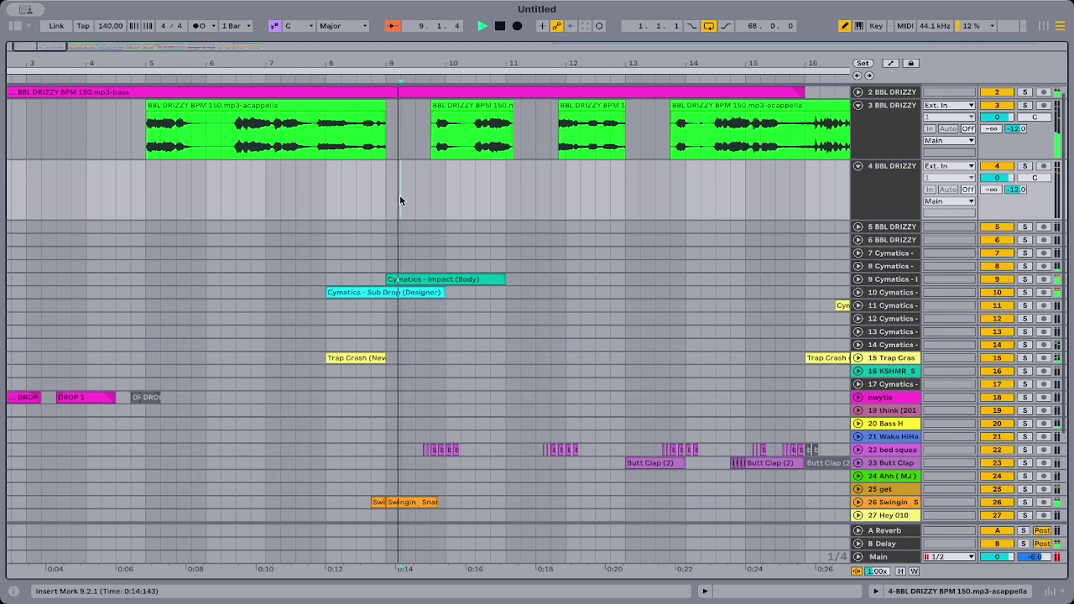
{"action": "key", "text": "ctrl+v"}
{"action": "left_click", "coordinate": [387, 201]}
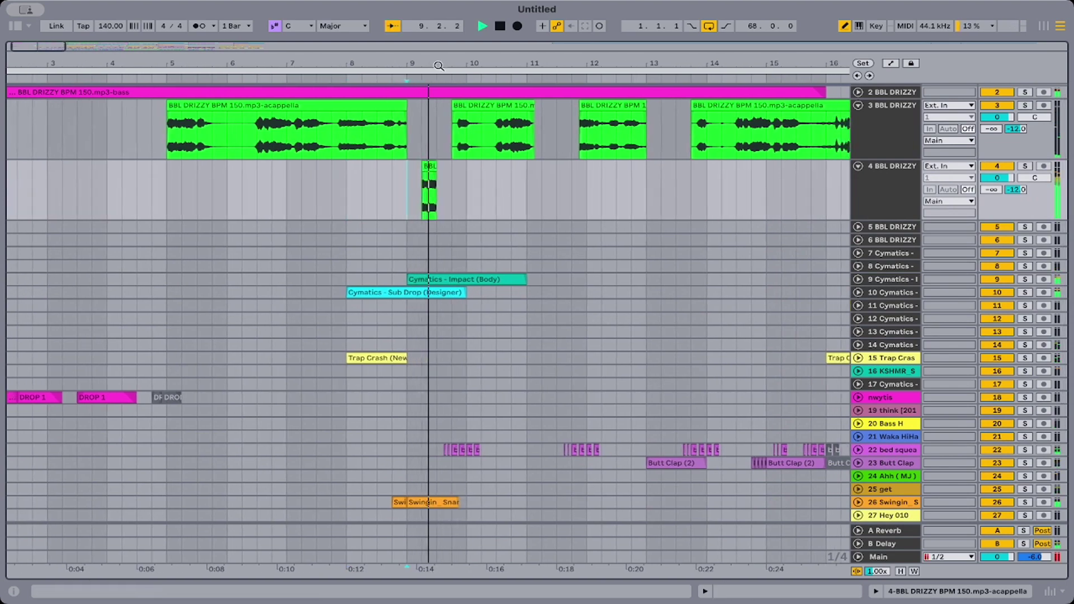
{"action": "left_click_drag", "start_coordinate": [392, 58], "coordinate": [464, 166]}
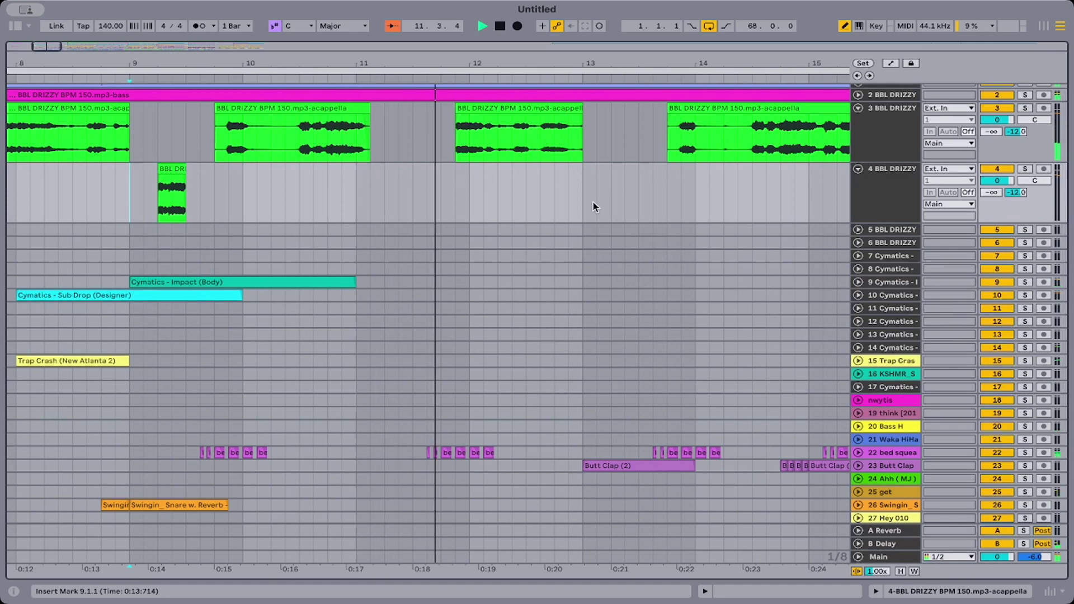
Paste the acapella chop onto track 4 at 13.2.1 and play on past bar 17.
{"action": "left_click", "coordinate": [612, 206]}
{"action": "key", "text": "ctrl+v"}
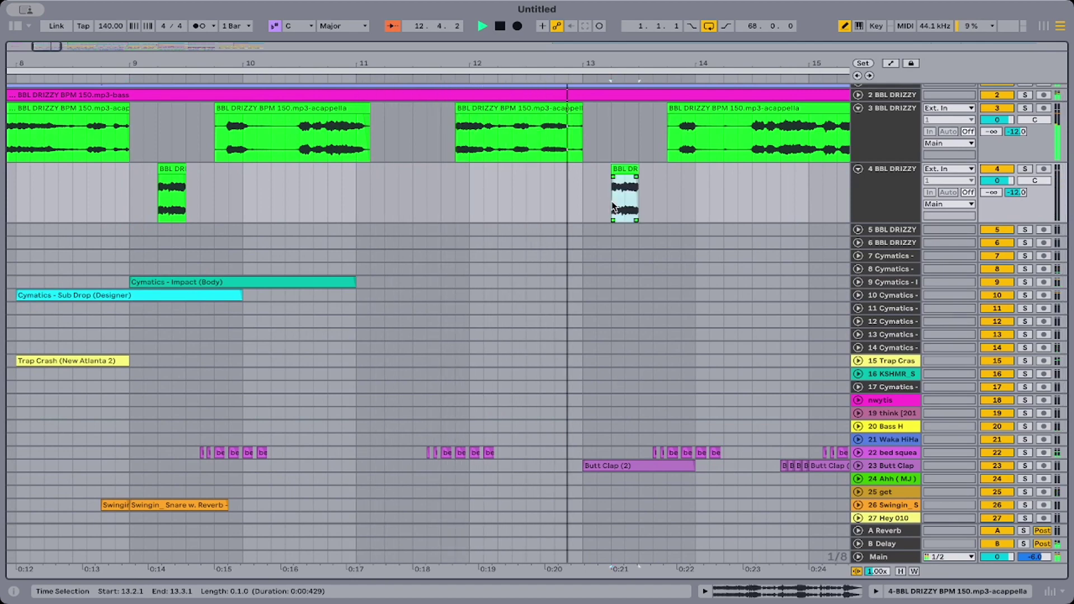
{"action": "scroll", "coordinate": [612, 206], "scroll_direction": "right", "scroll_amount": 8}
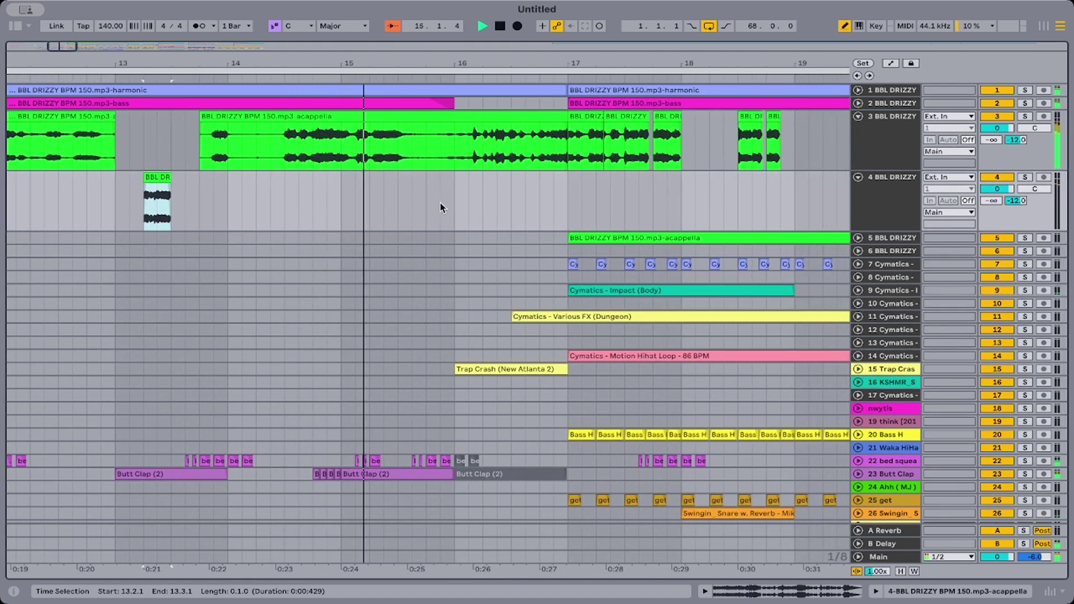
{"action": "scroll", "coordinate": [466, 218], "scroll_direction": "right", "scroll_amount": 3}
{"action": "scroll", "coordinate": [487, 213], "scroll_direction": "right", "scroll_amount": 5}
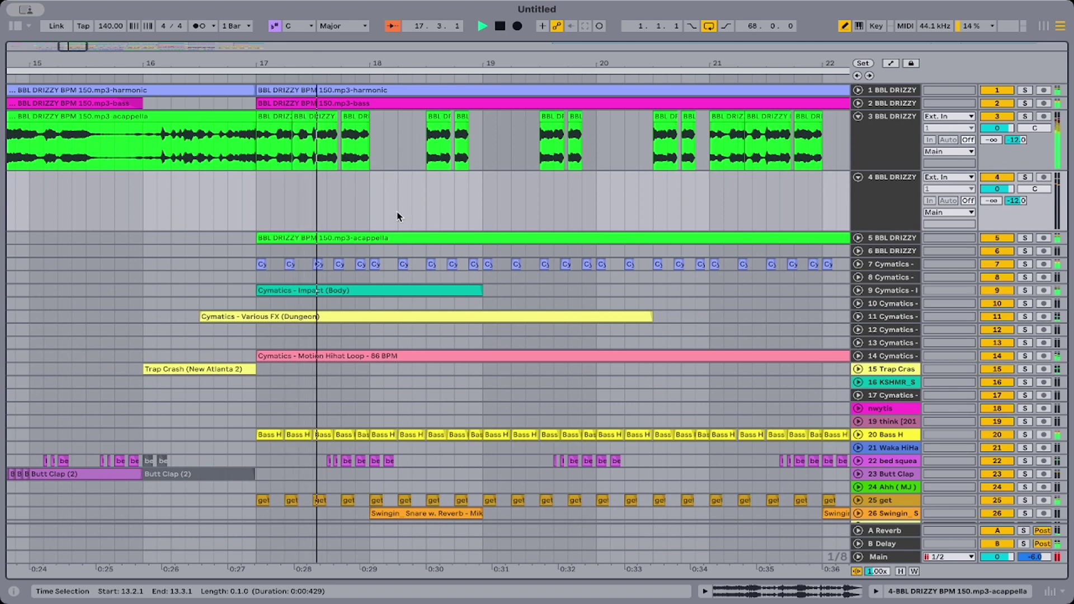
Paste the acapella chop onto track 4 at 18.1.1 and play the transition from 16.4.3.
{"action": "left_click", "coordinate": [370, 212]}
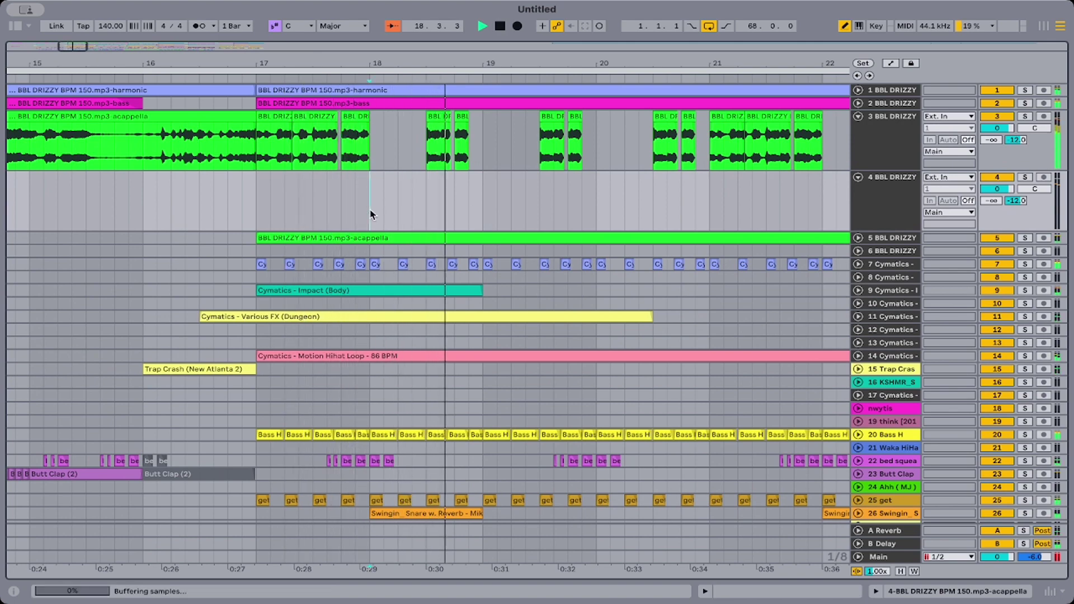
{"action": "key", "text": "super+v"}
{"action": "left_click", "coordinate": [247, 216]}
{"action": "key", "text": "space"}
{"action": "key", "text": "space"}
{"action": "scroll", "coordinate": [247, 217], "scroll_direction": "right", "scroll_amount": 3}
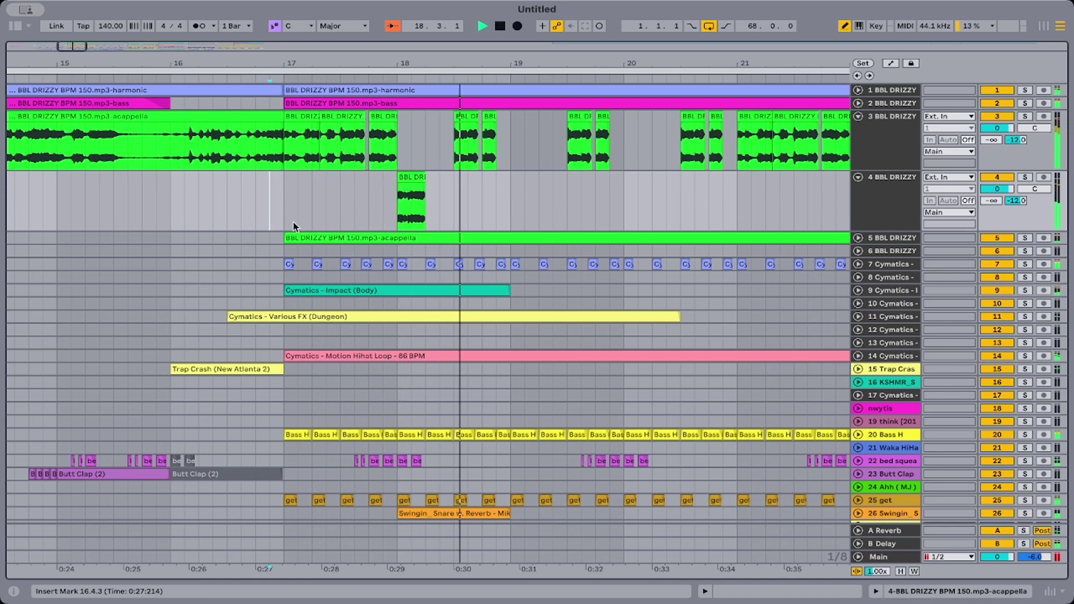
Briefly deactivate the track 30 clip at 18.1.1 while checking, and delete the short track 29 vocal clip starting at 17.4.4.
{"action": "scroll", "coordinate": [294, 223], "scroll_direction": "down", "scroll_amount": 5}
{"action": "key", "text": "space"}
{"action": "key", "text": "space"}
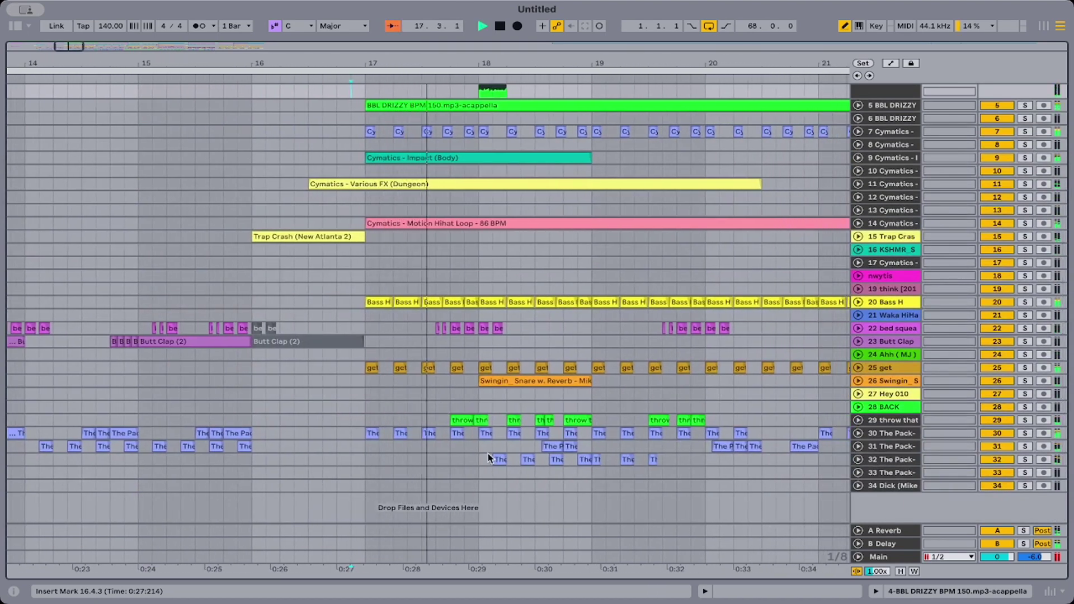
{"action": "left_click", "coordinate": [490, 436]}
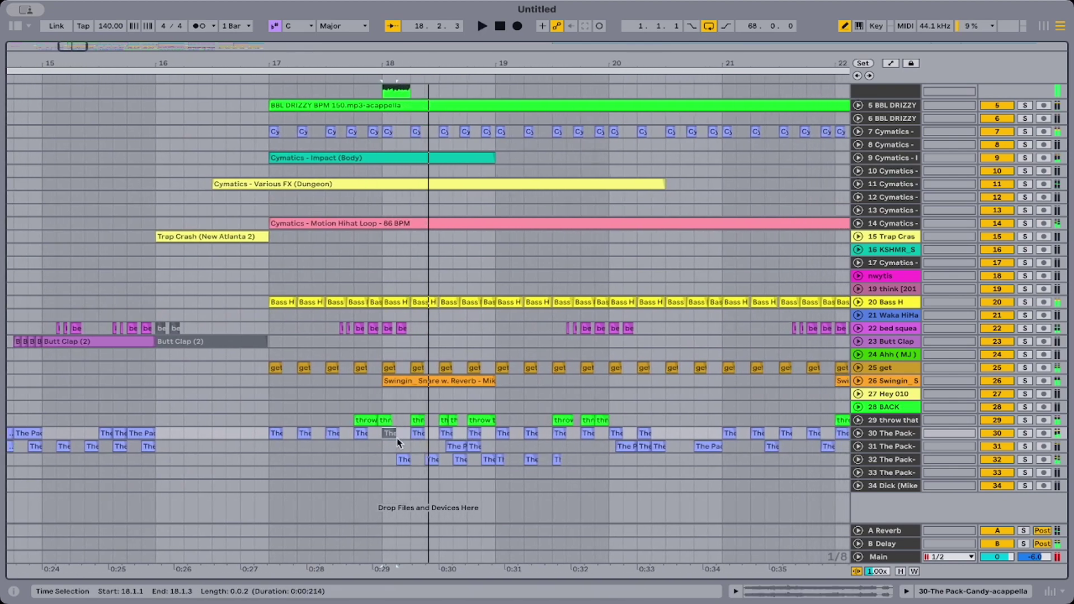
{"action": "key", "text": "space"}
{"action": "left_click", "coordinate": [372, 419]}
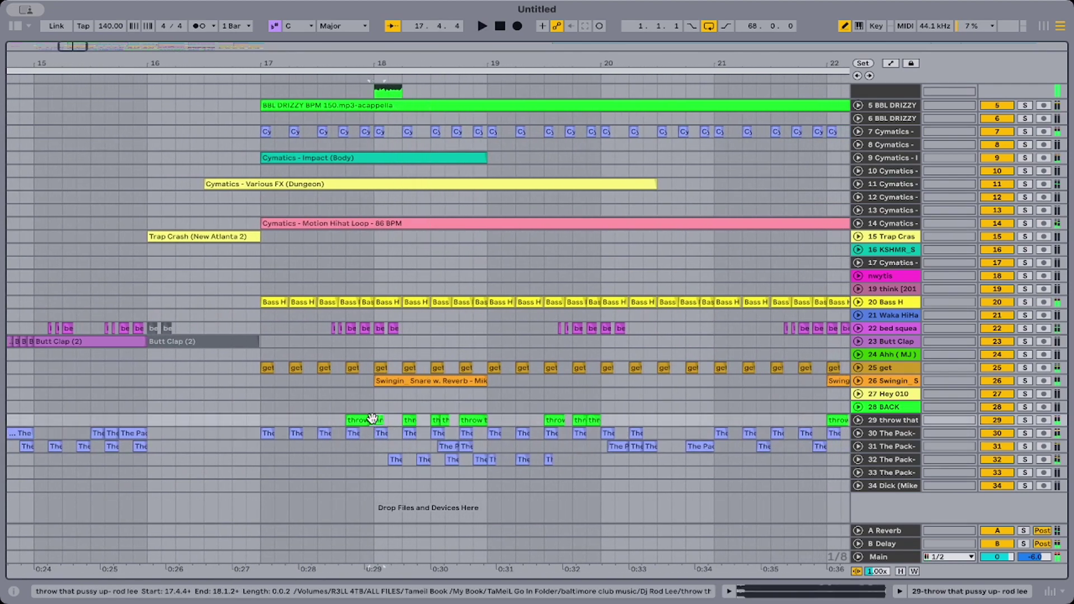
{"action": "key", "text": "space"}
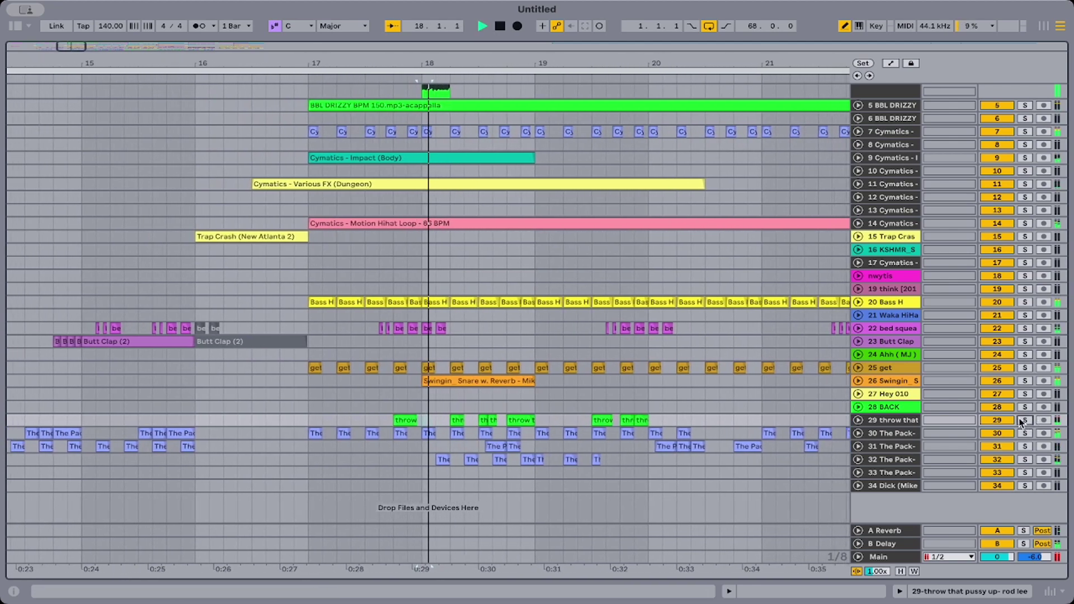
Solo track 29, play its vocal chops leading into bar 18, and unsolo it to hear the full mix.
{"action": "left_click", "coordinate": [1023, 421]}
{"action": "key", "text": "space"}
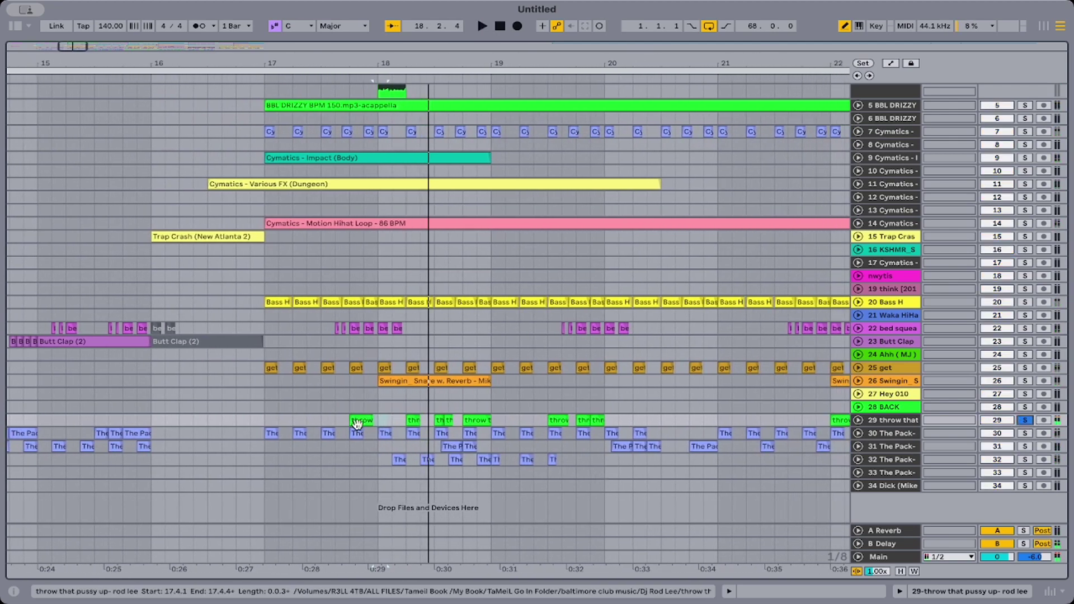
{"action": "left_click", "coordinate": [342, 407]}
{"action": "key", "text": "space"}
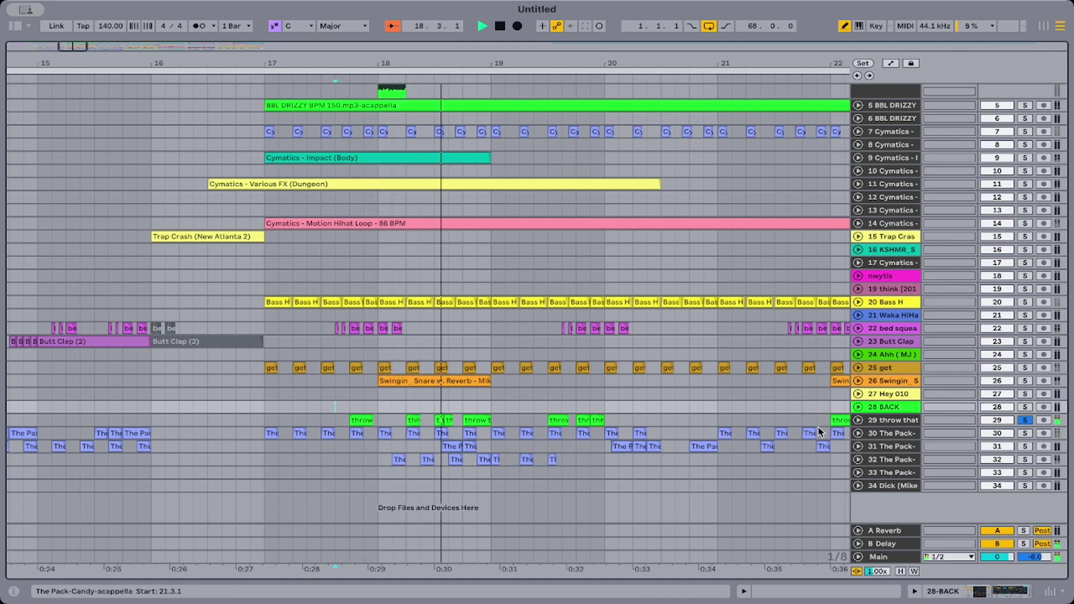
{"action": "key", "text": "space"}
{"action": "key", "text": "space"}
{"action": "left_click", "coordinate": [1025, 422]}
{"action": "key", "text": "space"}
{"action": "key", "text": "space"}
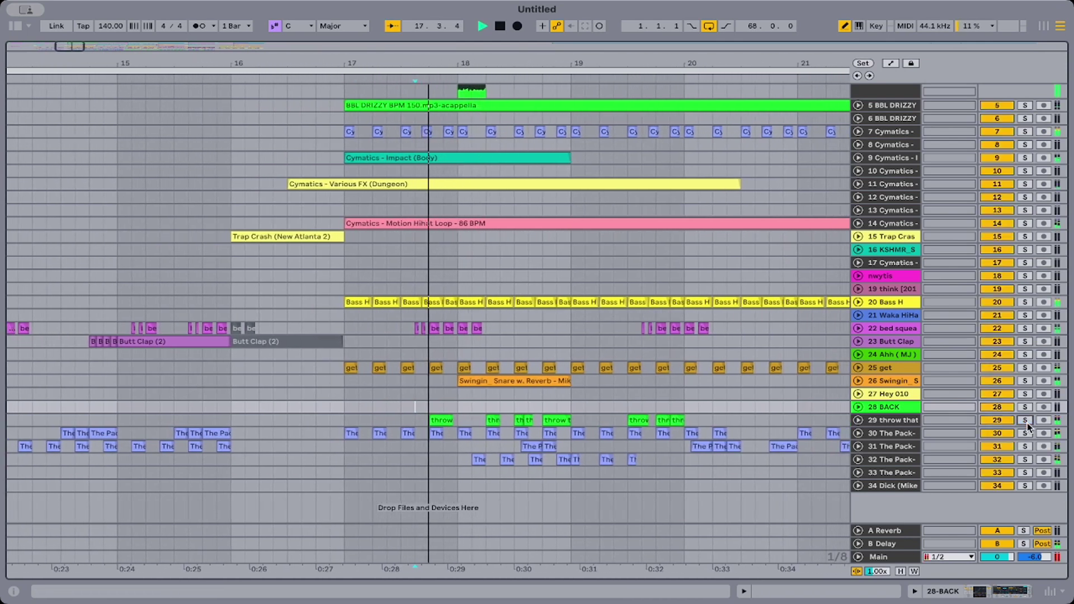
Play from 16.4.3 and delete the pasted acapella chop at 18.1.1 on track 4.
{"action": "left_click", "coordinate": [244, 421]}
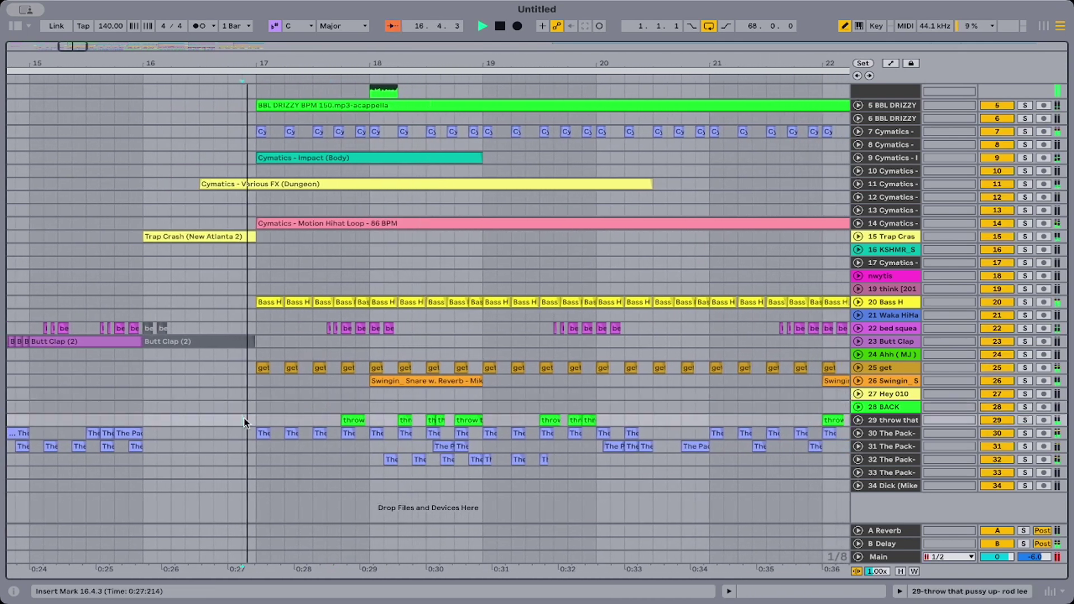
{"action": "scroll", "coordinate": [245, 423], "scroll_direction": "up", "scroll_amount": 5}
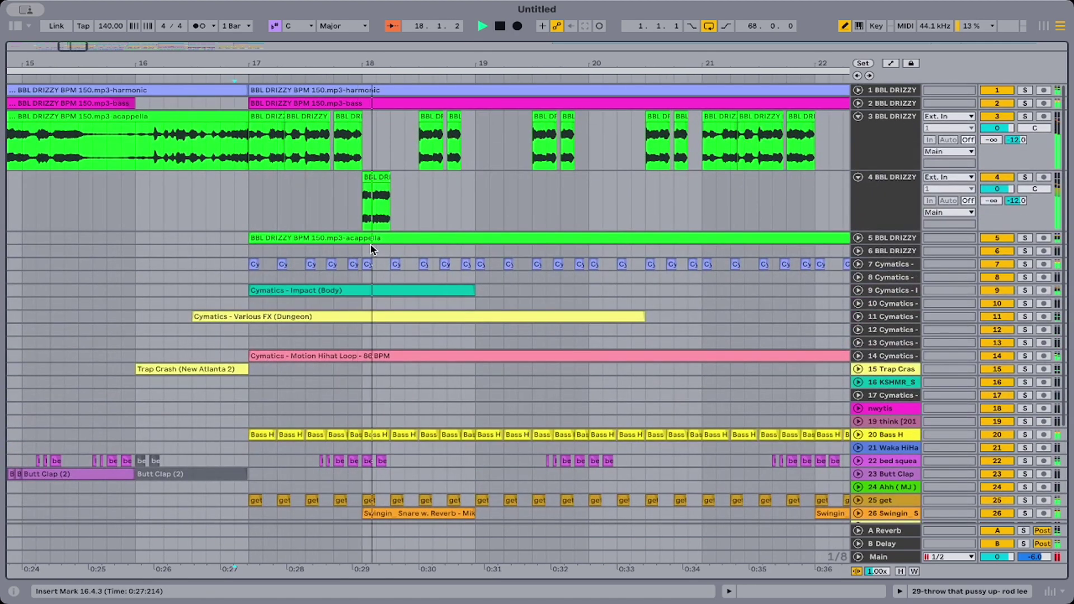
{"action": "left_click", "coordinate": [373, 179]}
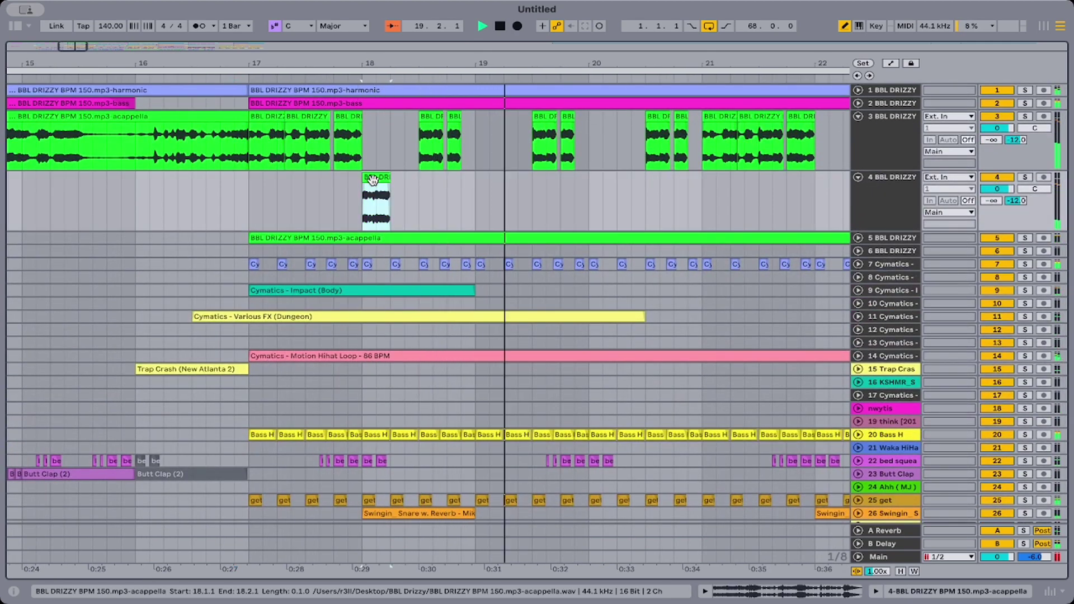
{"action": "scroll", "coordinate": [468, 313], "scroll_direction": "down", "scroll_amount": 5}
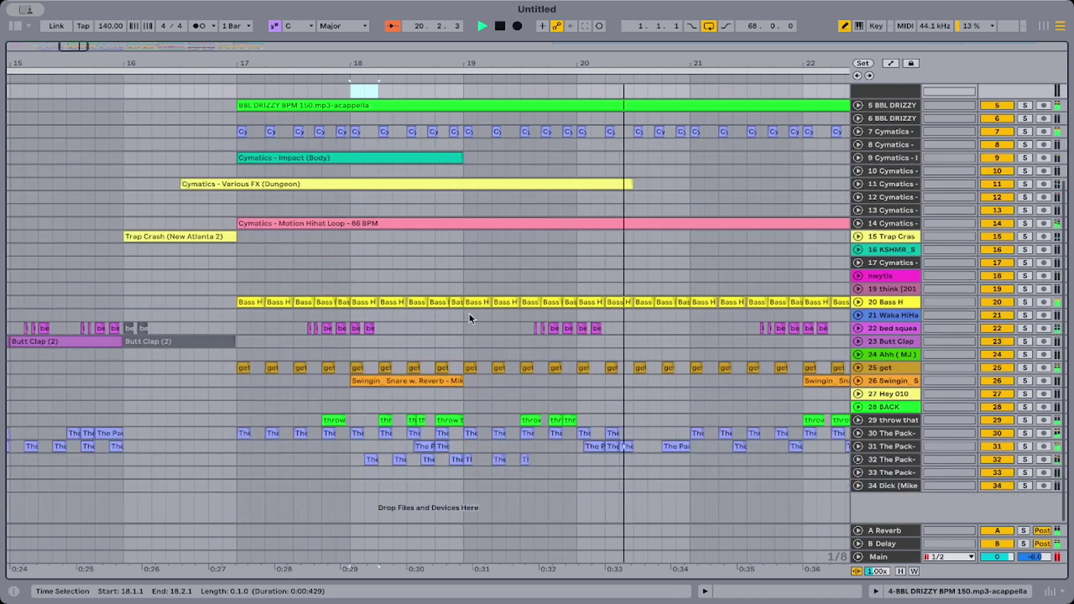
Audition the passage from 18.1.1, the track 31 Pack-Candy clip at 20.1.2 and the track 29 vocal clip at 19.3.1.
{"action": "key", "text": "space"}
{"action": "key", "text": "space"}
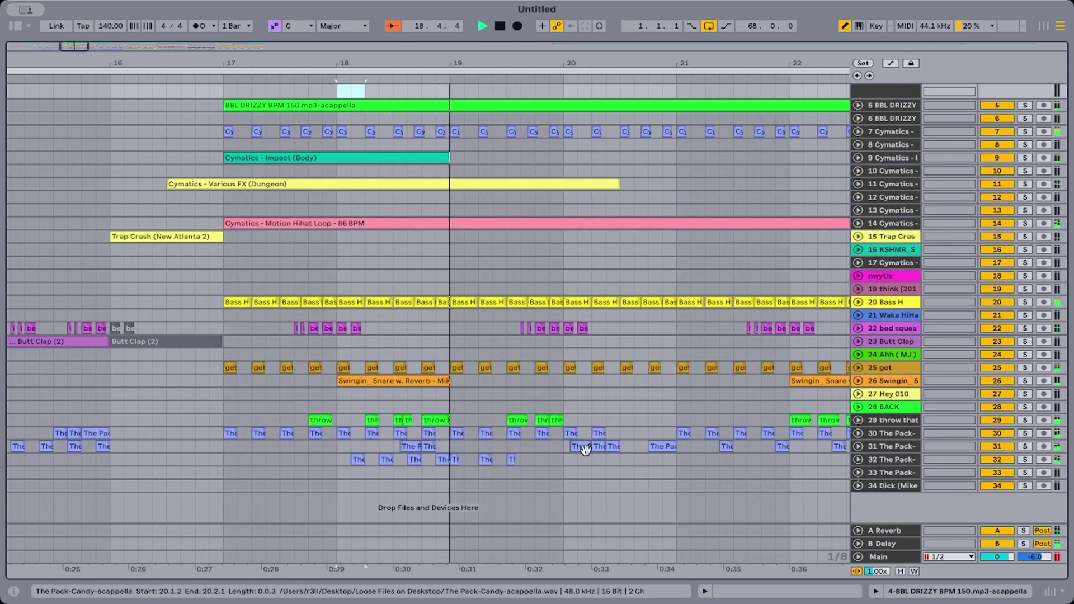
{"action": "left_click", "coordinate": [585, 450]}
{"action": "key", "text": "space"}
{"action": "key", "text": "space"}
{"action": "key", "text": "space"}
{"action": "key", "text": "space"}
{"action": "key", "text": "space"}
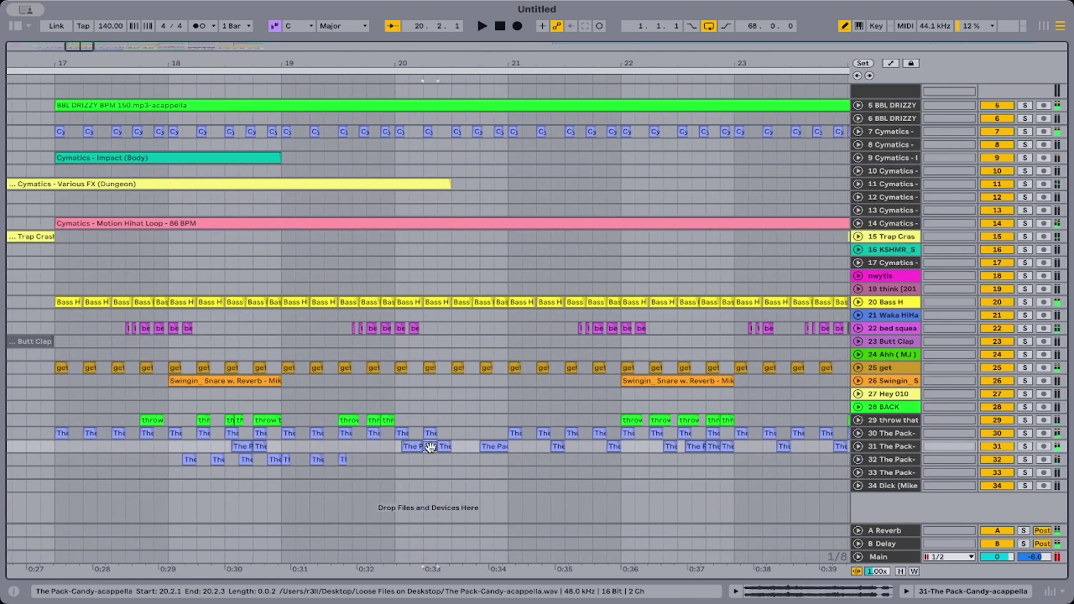
{"action": "left_click", "coordinate": [274, 421]}
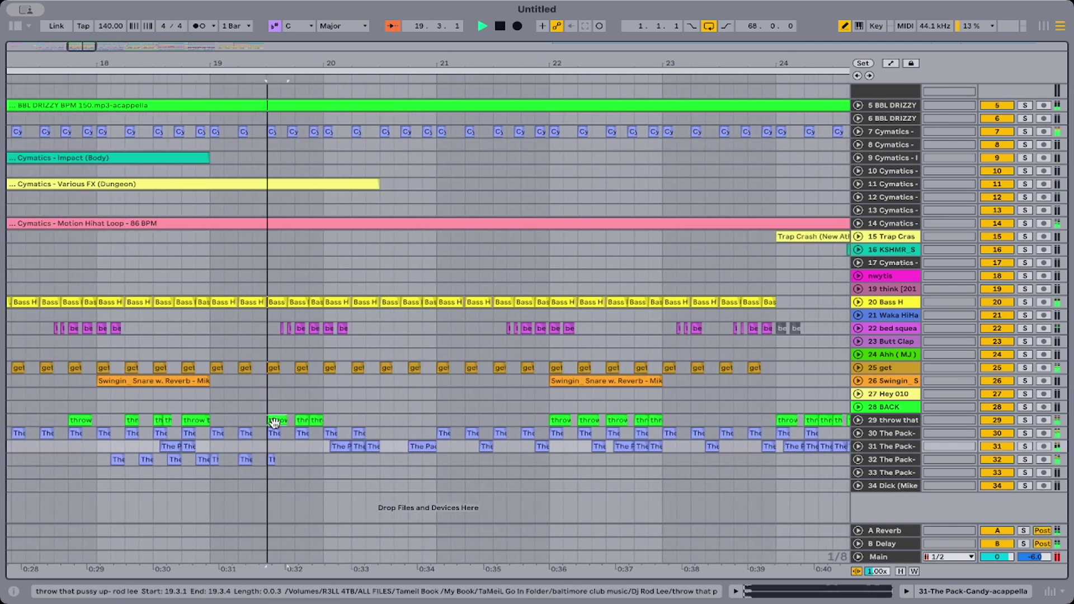
Deactivate the short track 29 vocal clips at 19.4.1 and 22.4.1 while playing through the passage.
{"action": "key", "text": "space"}
{"action": "key", "text": "space"}
{"action": "key", "text": "space"}
{"action": "left_click", "coordinate": [419, 420]}
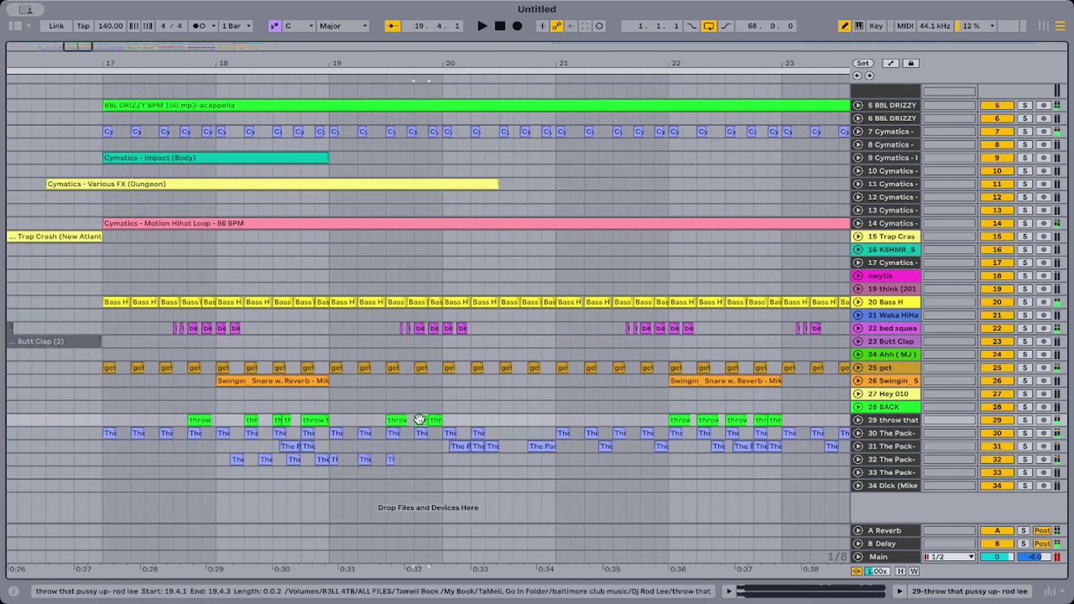
{"action": "key", "text": "0"}
{"action": "key", "text": "space"}
{"action": "key", "text": "space"}
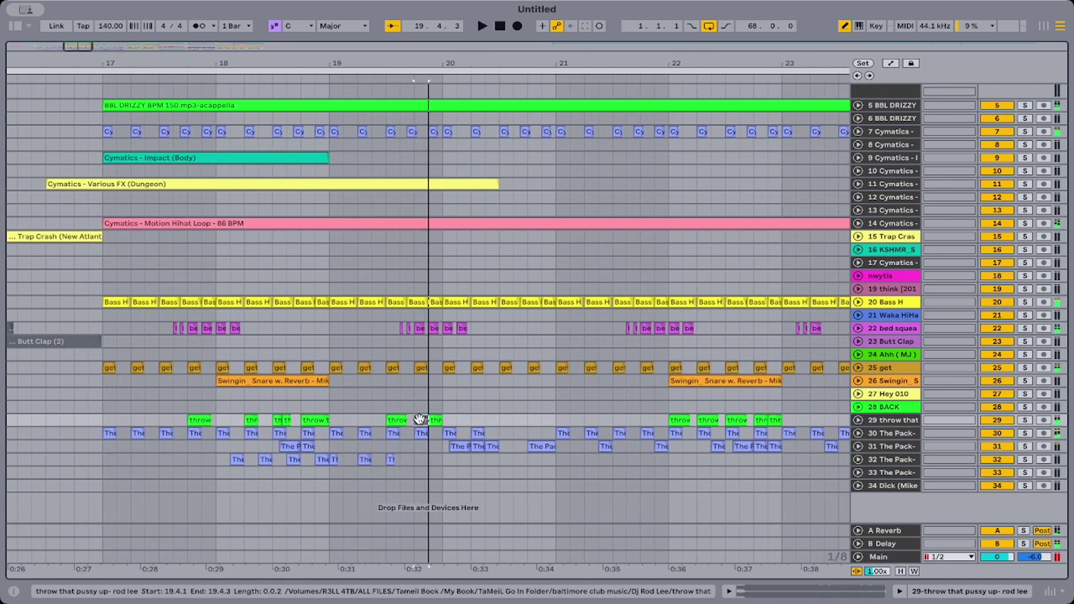
{"action": "key", "text": "space"}
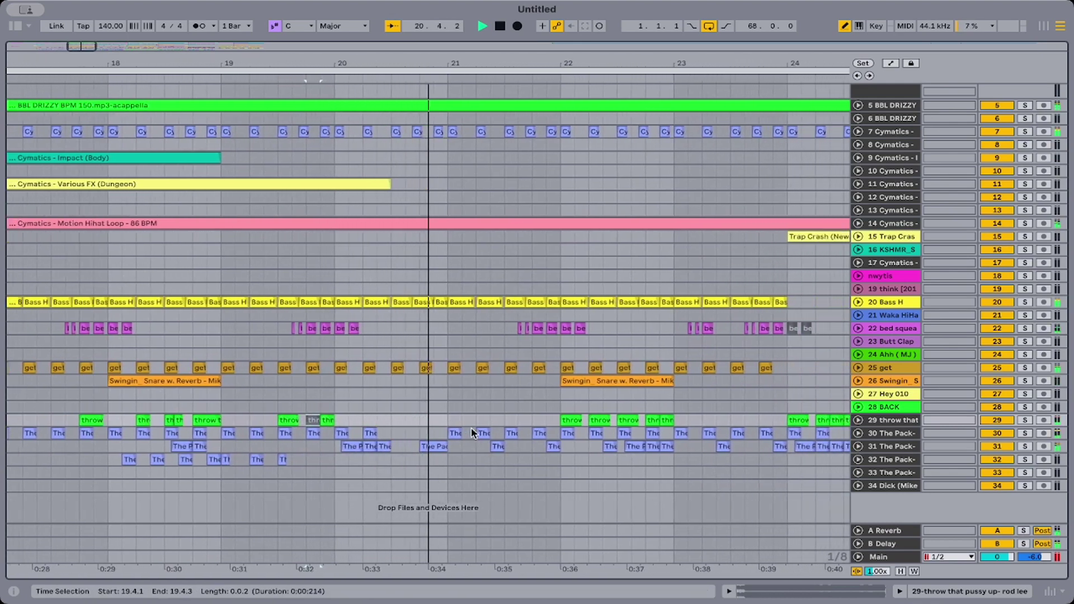
{"action": "scroll", "coordinate": [497, 450], "scroll_direction": "up", "scroll_amount": 1}
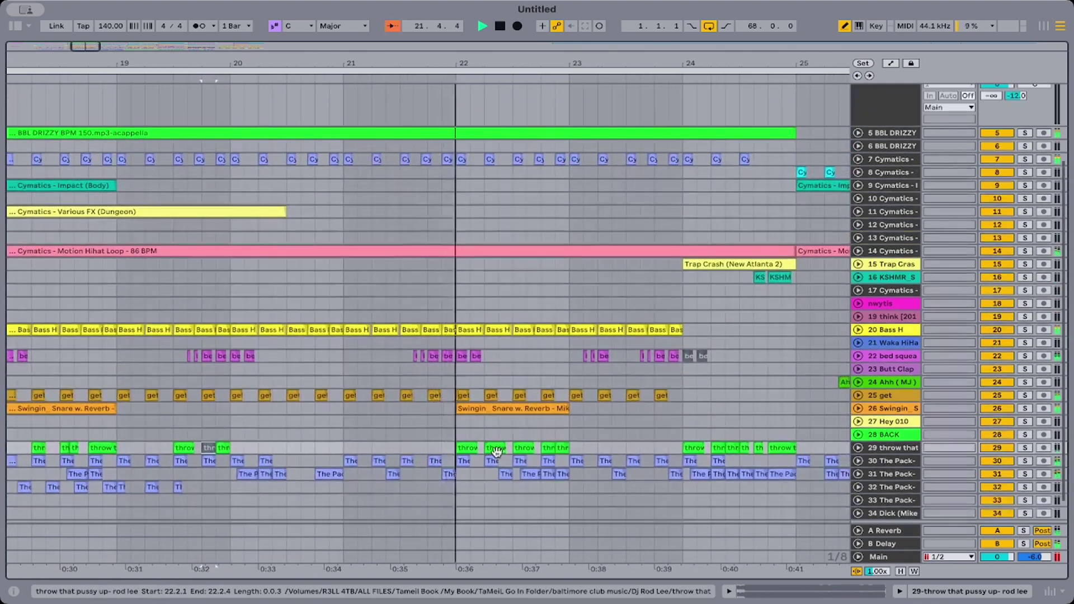
{"action": "scroll", "coordinate": [496, 453], "scroll_direction": "down", "scroll_amount": 1}
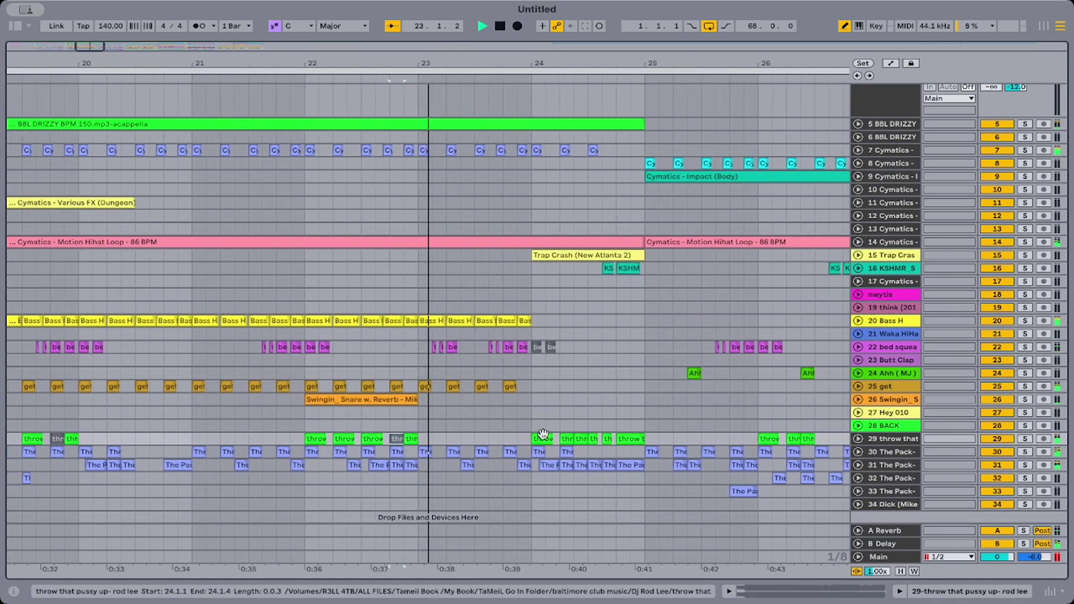
Paste the copied acapella chop onto track 4 at 24.2.1 and play it in context from 24.1.1.
{"action": "scroll", "coordinate": [543, 436], "scroll_direction": "up", "scroll_amount": 4}
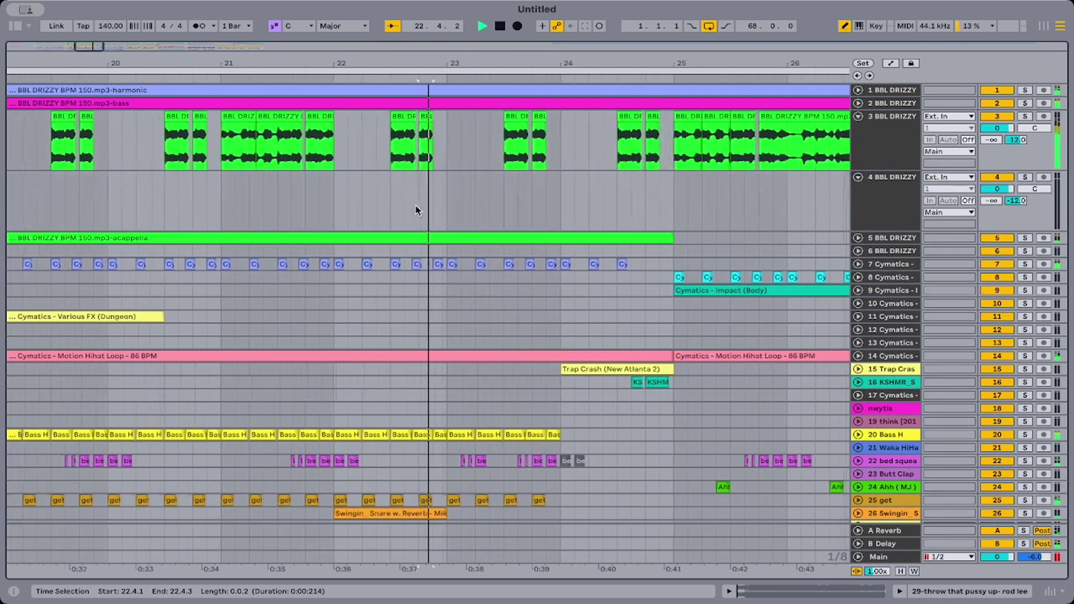
{"action": "left_click", "coordinate": [454, 202]}
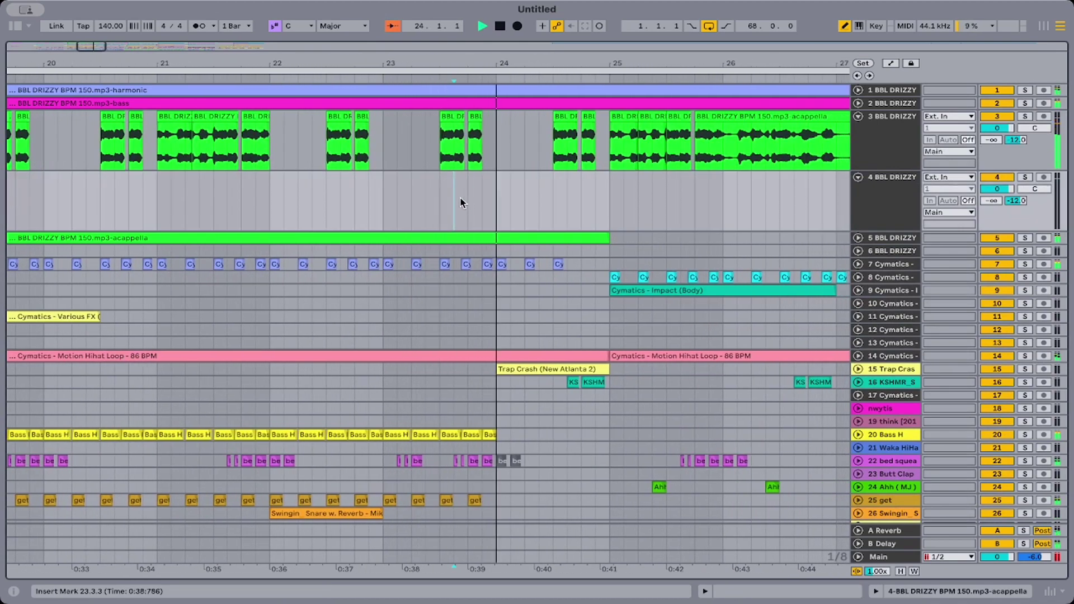
{"action": "left_click", "coordinate": [495, 208]}
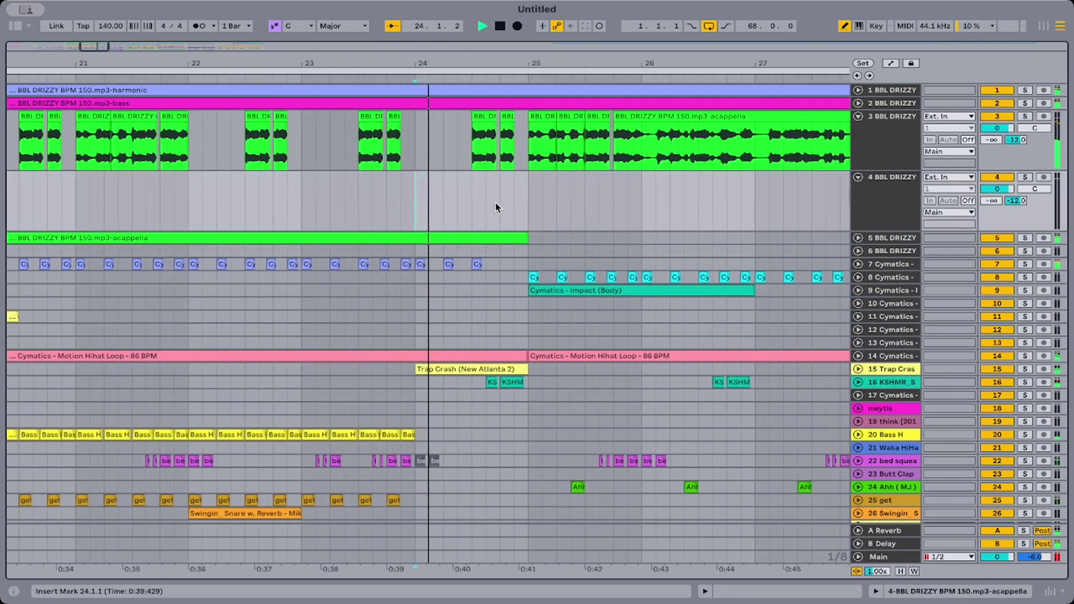
{"action": "key", "text": "super+v"}
{"action": "left_click", "coordinate": [388, 198]}
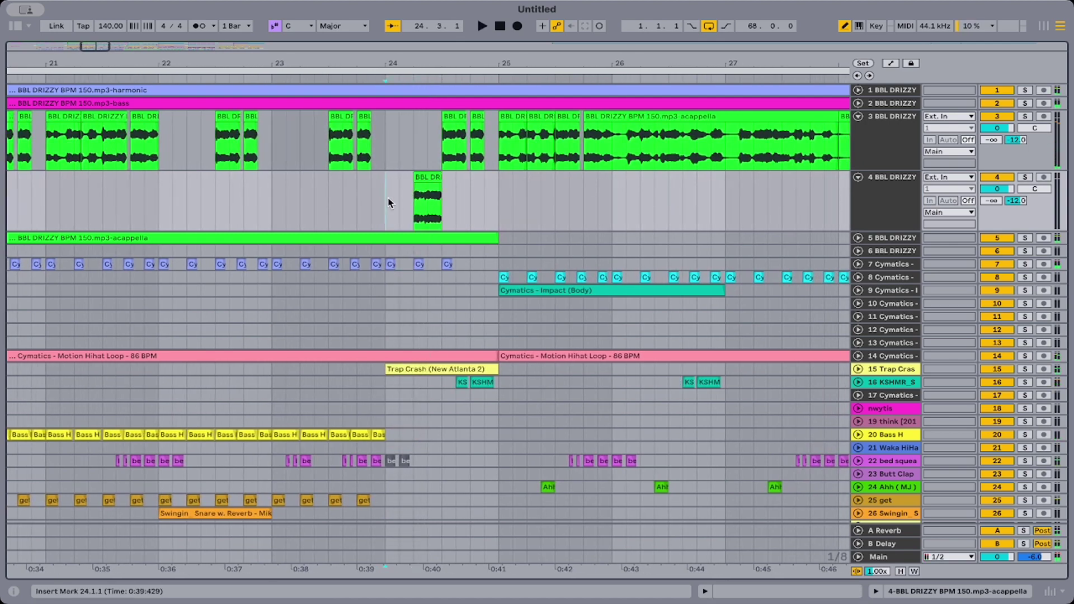
{"action": "key", "text": "space"}
{"action": "scroll", "coordinate": [389, 197], "scroll_direction": "down", "scroll_amount": 3}
{"action": "scroll", "coordinate": [390, 202], "scroll_direction": "down", "scroll_amount": 3}
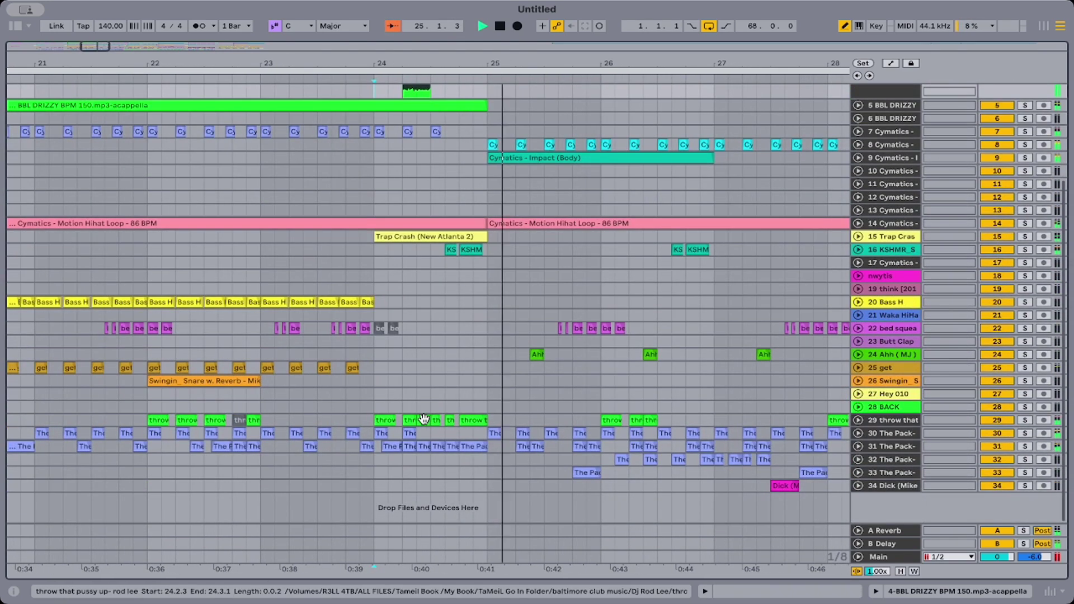
Deactivate the short track 29 vocal clip at 24.2.1 that overlaps the pasted acapella chop.
{"action": "left_click", "coordinate": [428, 419]}
{"action": "key", "text": "space"}
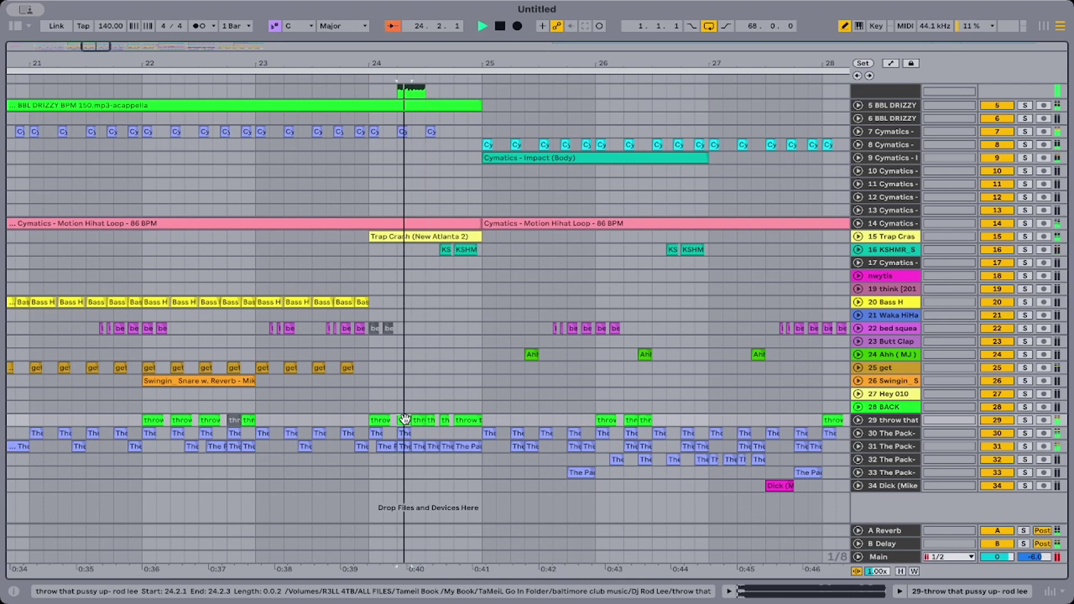
{"action": "key", "text": "space"}
{"action": "key", "text": "0"}
{"action": "key", "text": "space"}
Play from 23.4.3 through the transition into bar 25 to check the chop against the remaining vocals.
{"action": "left_click", "coordinate": [359, 412]}
{"action": "key", "text": "space"}
{"action": "key", "text": "space"}
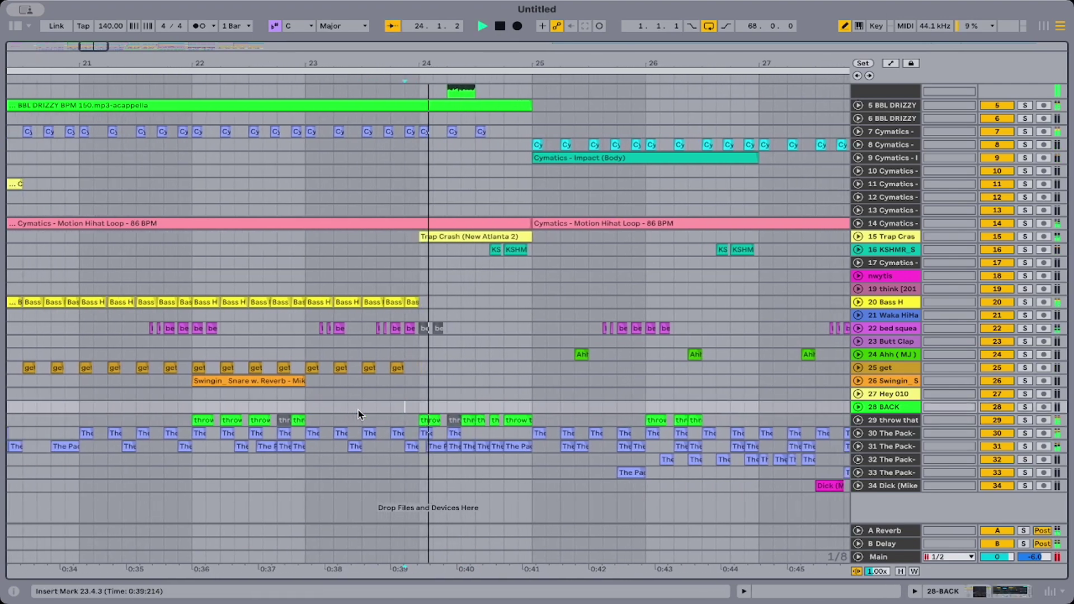
{"action": "key", "text": "space"}
{"action": "key", "text": "space"}
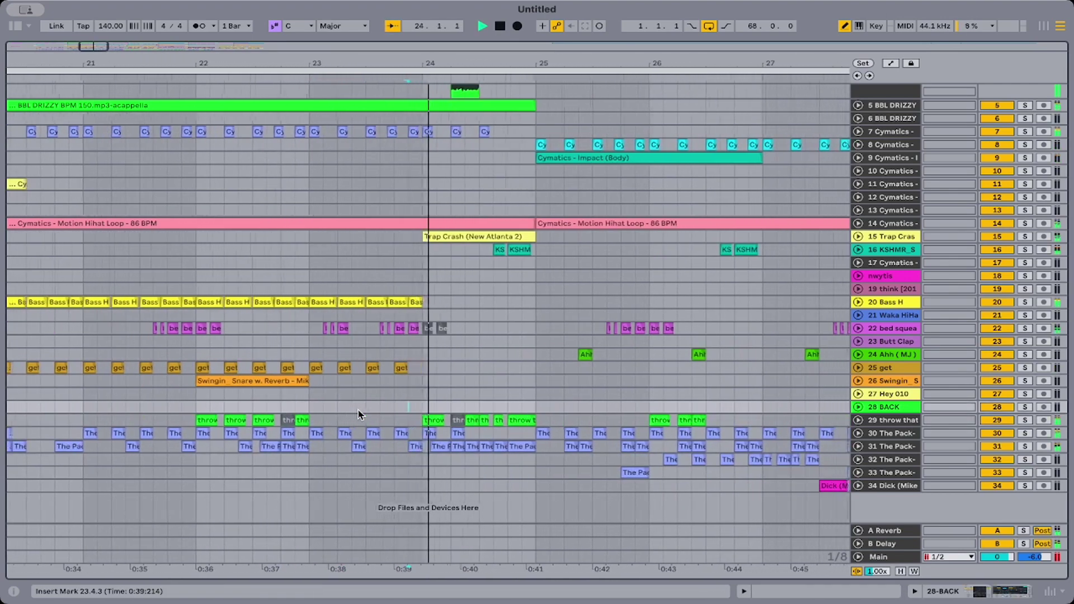
{"action": "scroll", "coordinate": [358, 414], "scroll_direction": "up", "scroll_amount": 5}
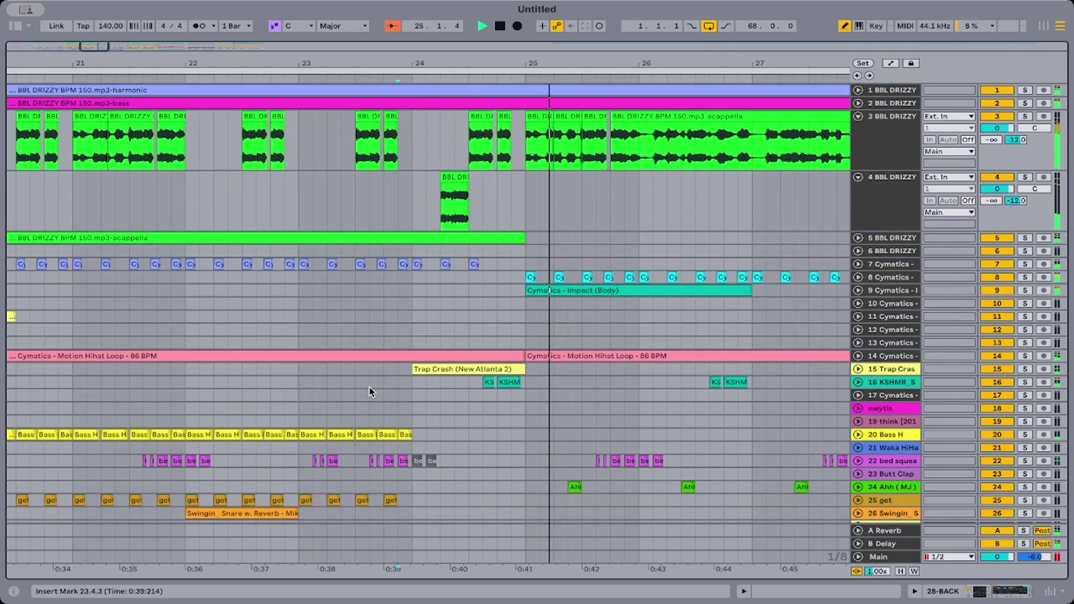
Deactivate the short track 29 vocal clips at 26.2.1, 28.2.1 and 30.2.1 while listening through the section.
{"action": "scroll", "coordinate": [369, 392], "scroll_direction": "right", "scroll_amount": 5}
{"action": "scroll", "coordinate": [375, 391], "scroll_direction": "down", "scroll_amount": 5}
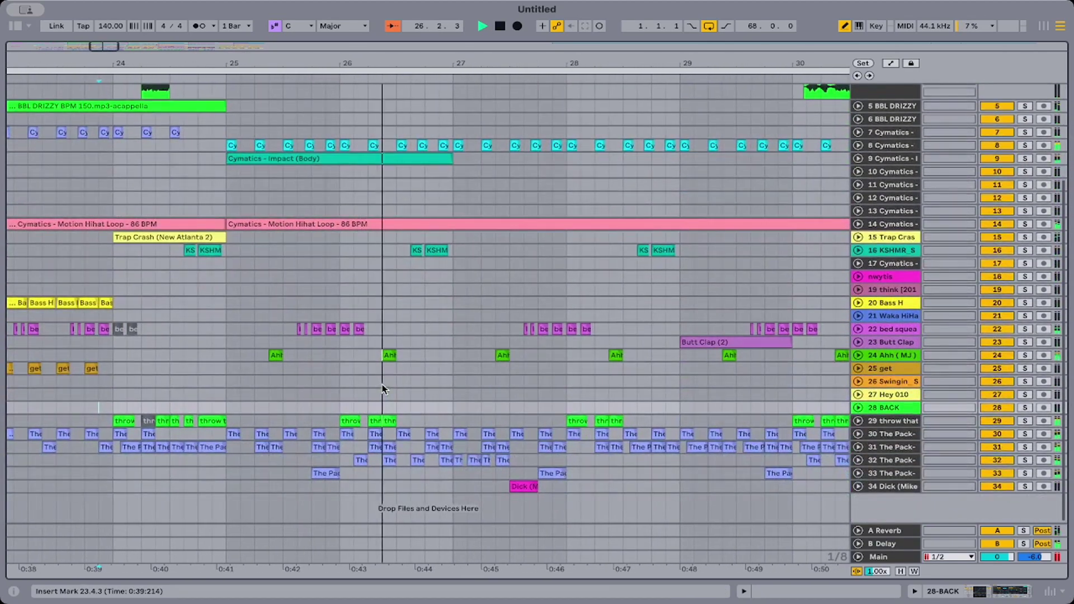
{"action": "key", "text": "space"}
{"action": "left_click", "coordinate": [386, 420]}
{"action": "key", "text": "space"}
{"action": "key", "text": "space"}
{"action": "scroll", "coordinate": [385, 420], "scroll_direction": "left", "scroll_amount": 1}
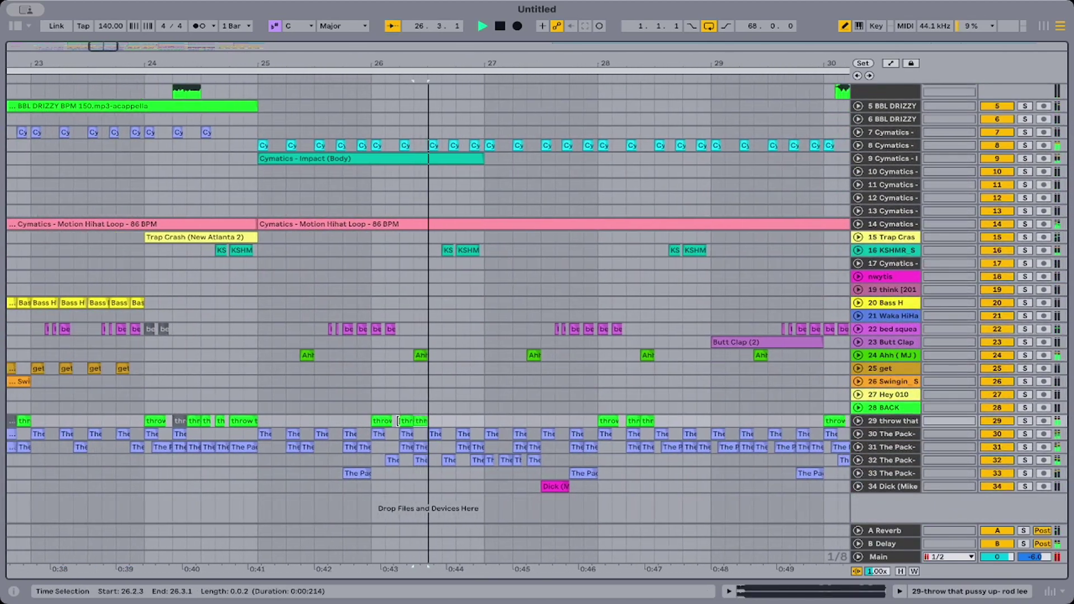
{"action": "left_click", "coordinate": [398, 419]}
{"action": "key", "text": "space"}
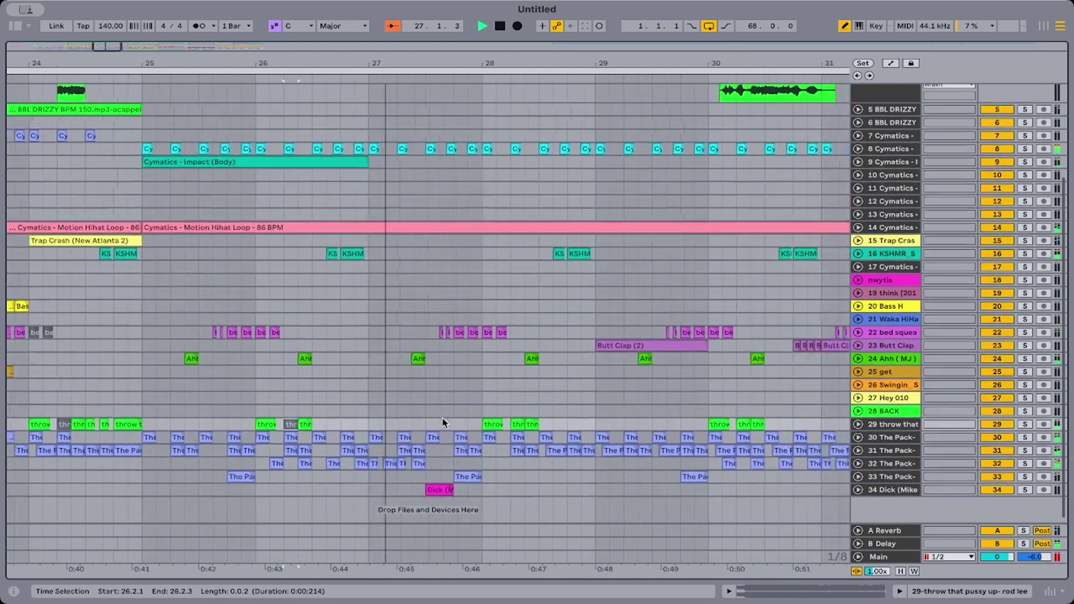
{"action": "left_click", "coordinate": [499, 424]}
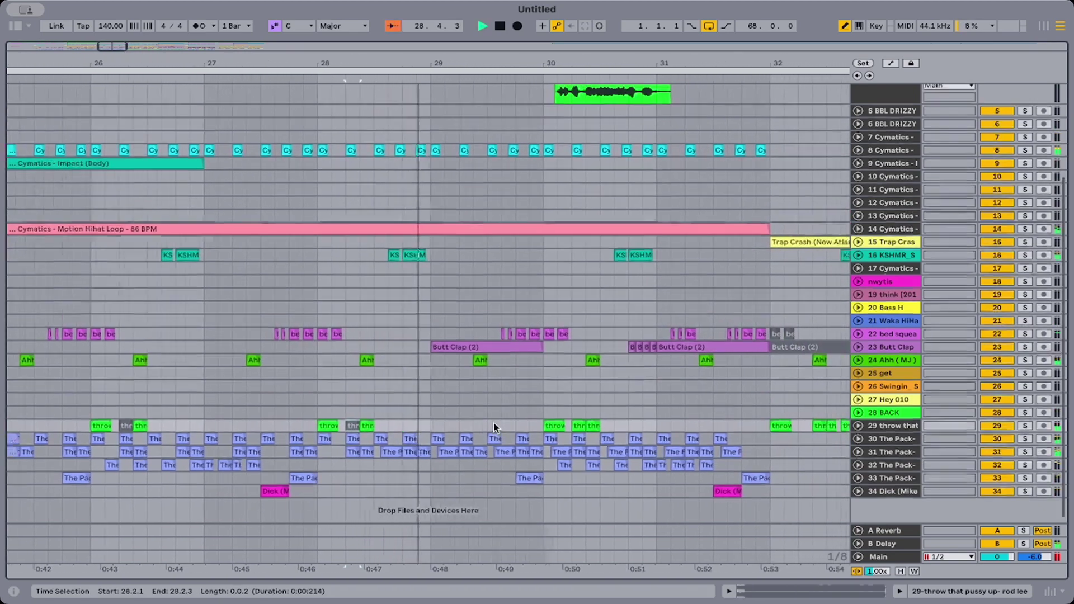
{"action": "left_click", "coordinate": [544, 421]}
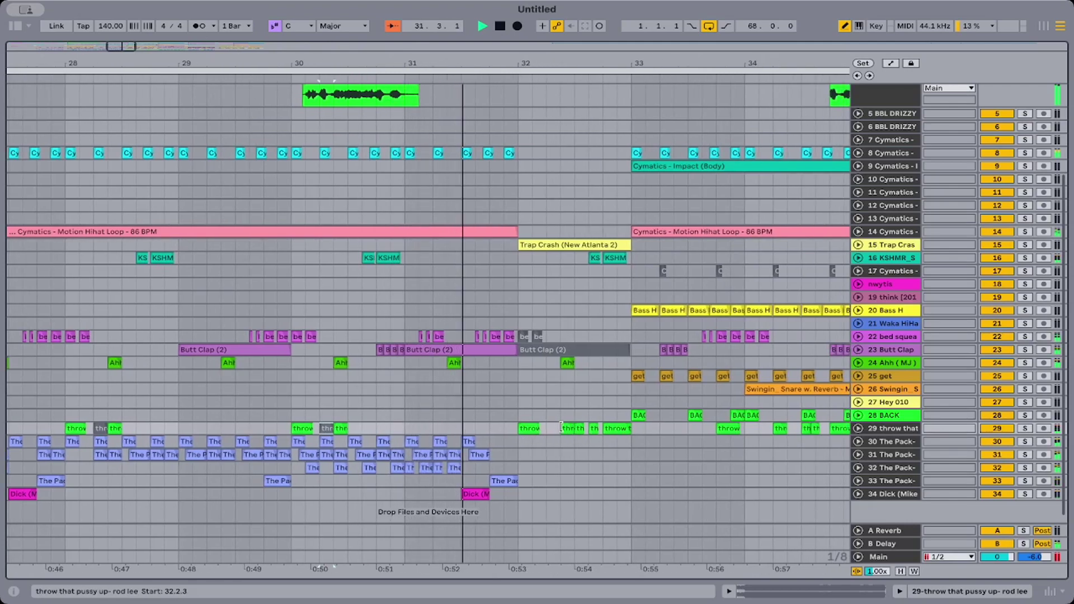
Listen through the arrangement from bar 32 to bar 46, checking the acapella against the vocal chops and drum tracks.
{"action": "scroll", "coordinate": [570, 462], "scroll_direction": "up", "scroll_amount": 1}
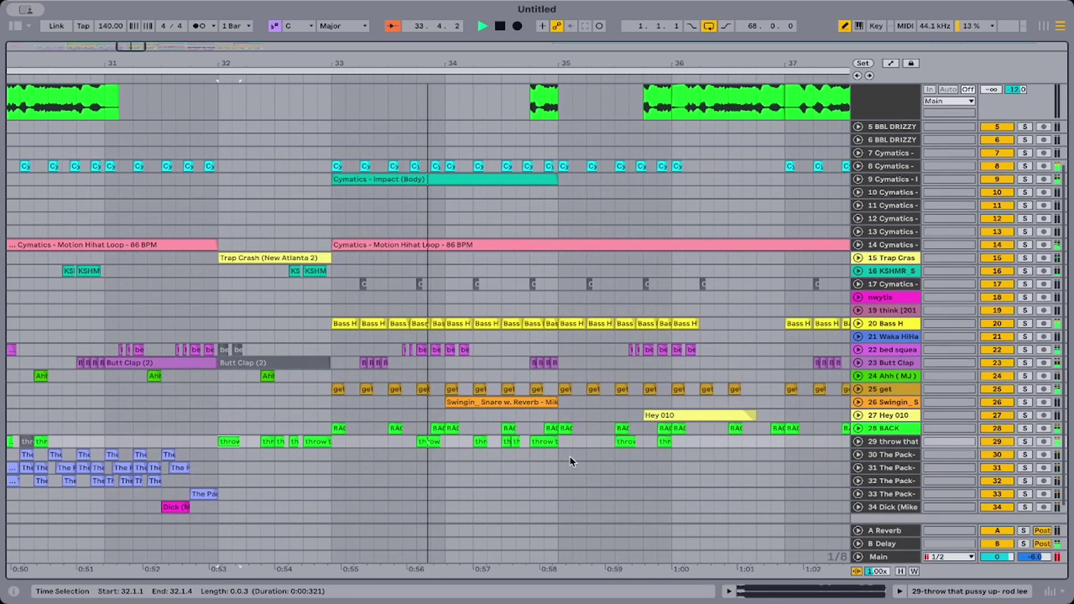
{"action": "scroll", "coordinate": [570, 461], "scroll_direction": "down", "scroll_amount": 1}
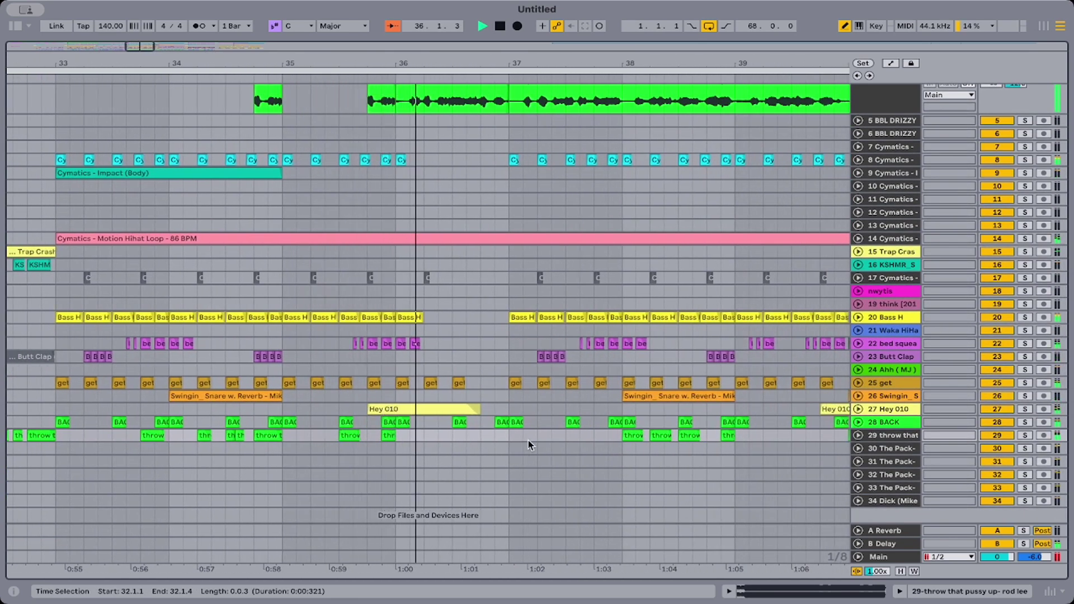
{"action": "scroll", "coordinate": [520, 443], "scroll_direction": "down", "scroll_amount": 2}
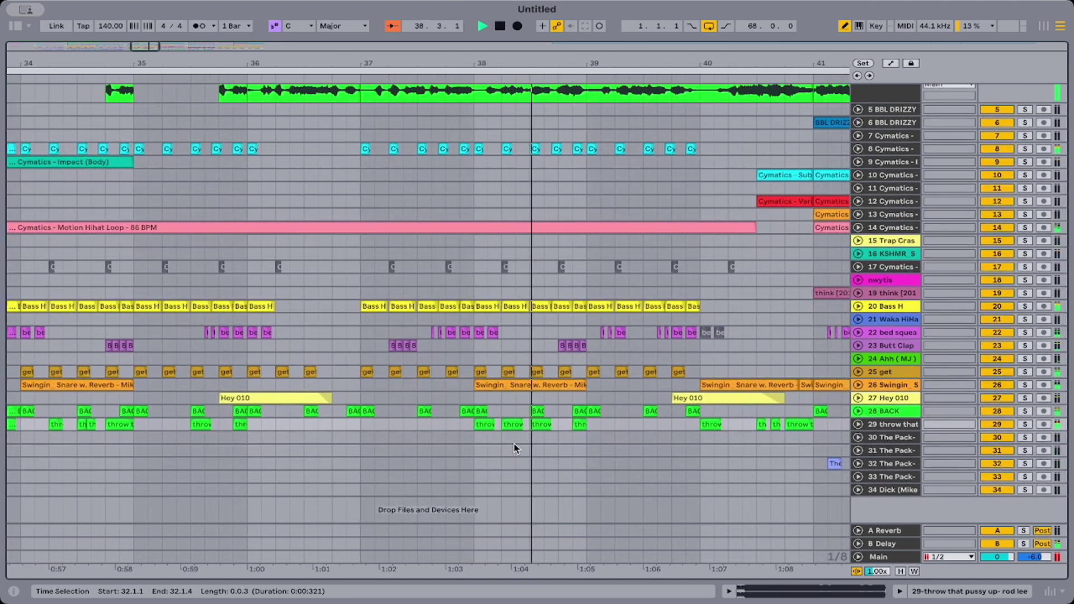
{"action": "scroll", "coordinate": [541, 419], "scroll_direction": "up", "scroll_amount": 5}
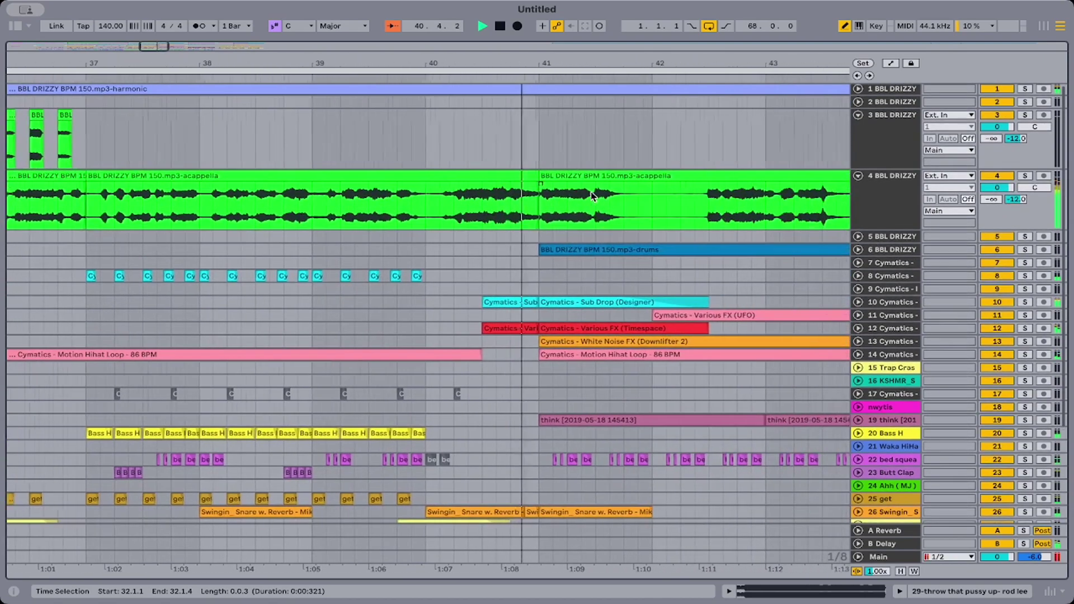
{"action": "scroll", "coordinate": [588, 235], "scroll_direction": "down", "scroll_amount": 5}
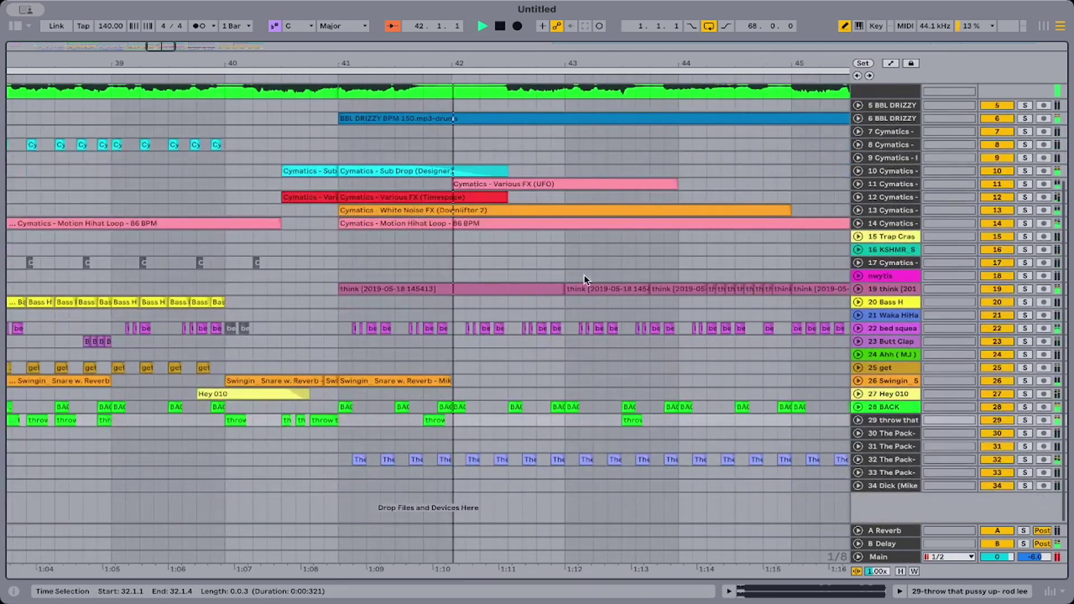
{"action": "scroll", "coordinate": [568, 356], "scroll_direction": "up", "scroll_amount": 5}
{"action": "scroll", "coordinate": [566, 358], "scroll_direction": "down", "scroll_amount": 5}
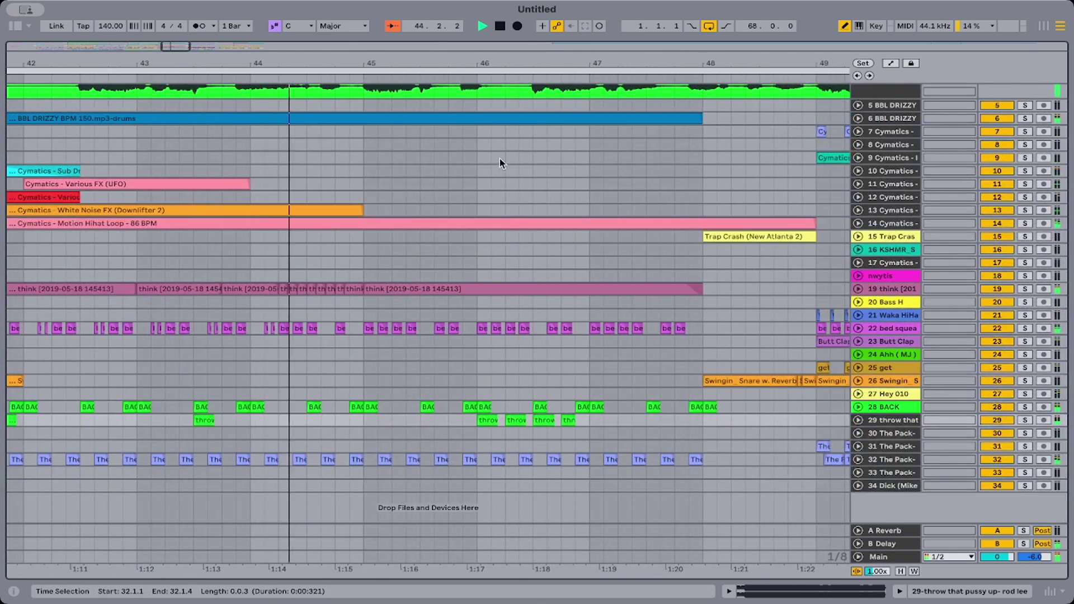
{"action": "scroll", "coordinate": [499, 151], "scroll_direction": "up", "scroll_amount": 5}
{"action": "scroll", "coordinate": [492, 158], "scroll_direction": "down", "scroll_amount": 5}
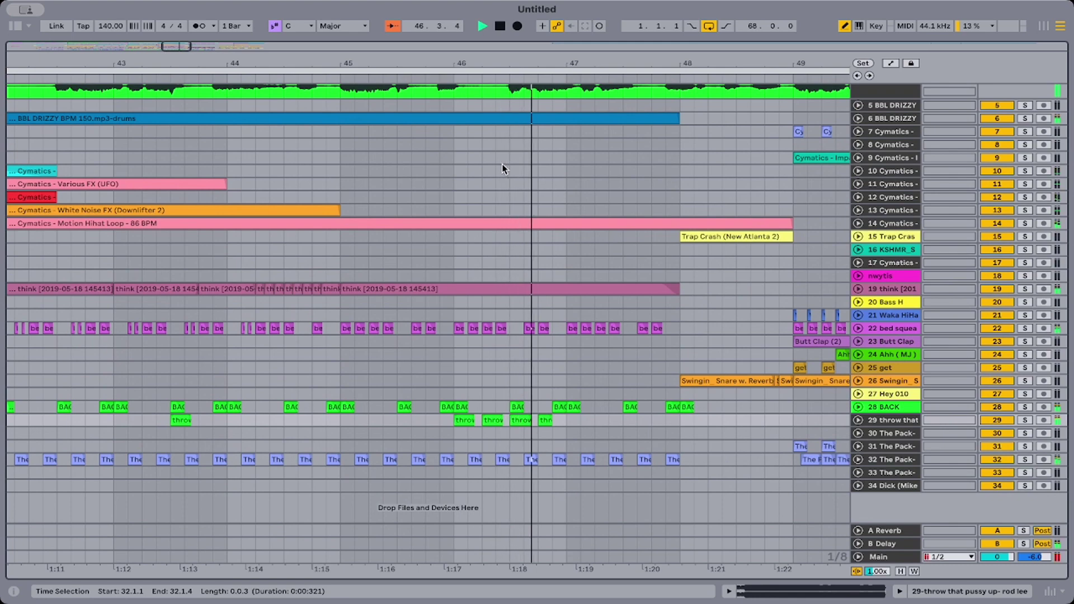
Deactivate the short track 29 vocal clip at 46.4.1 and play again from 45.4.3.
{"action": "left_click", "coordinate": [543, 420]}
{"action": "key", "text": "space"}
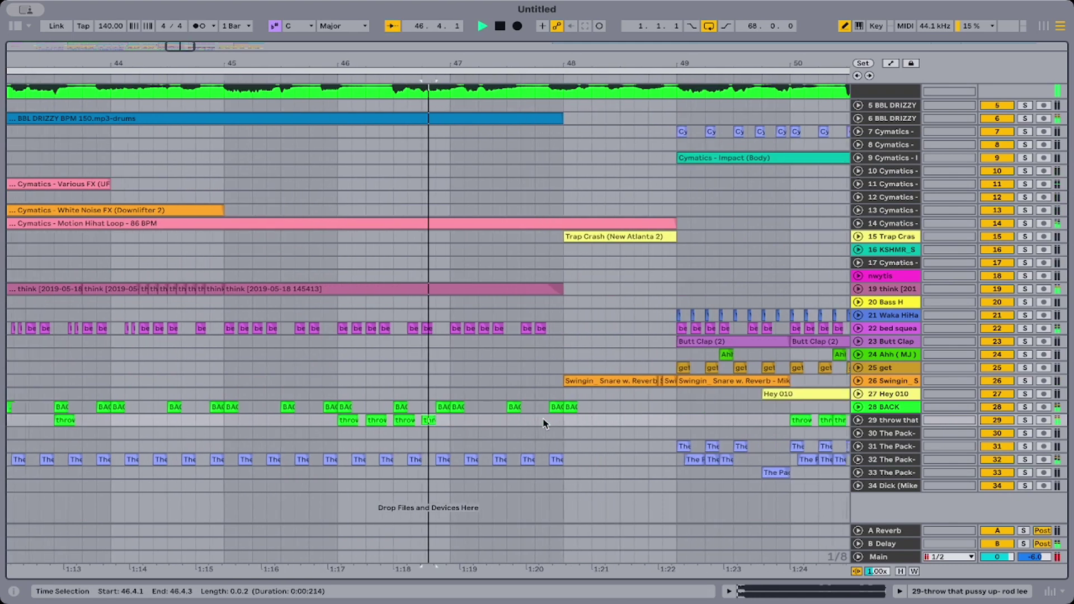
{"action": "left_click", "coordinate": [286, 371]}
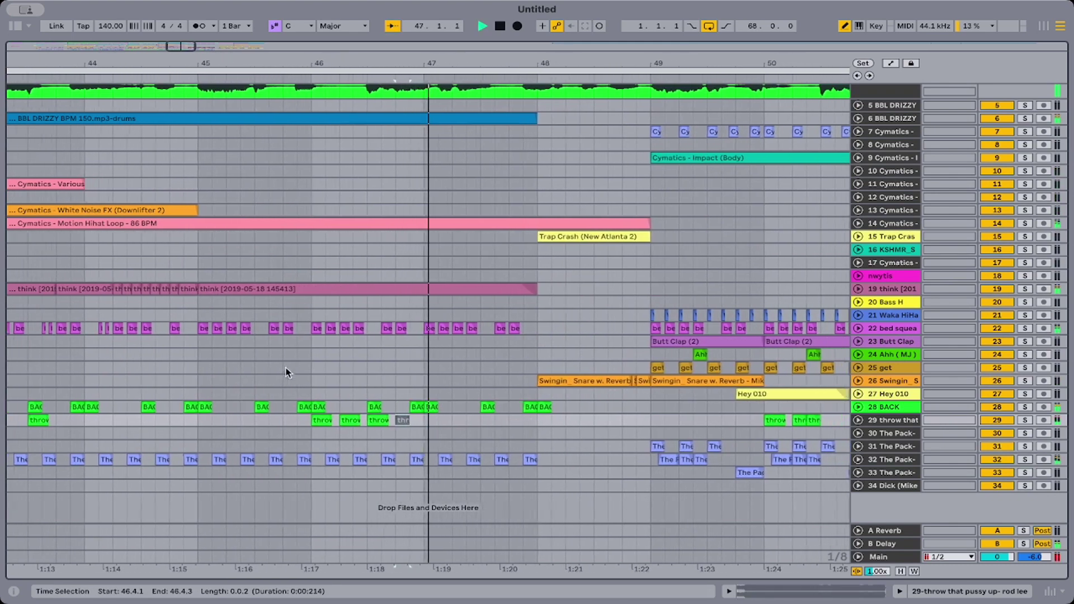
{"action": "key", "text": "space"}
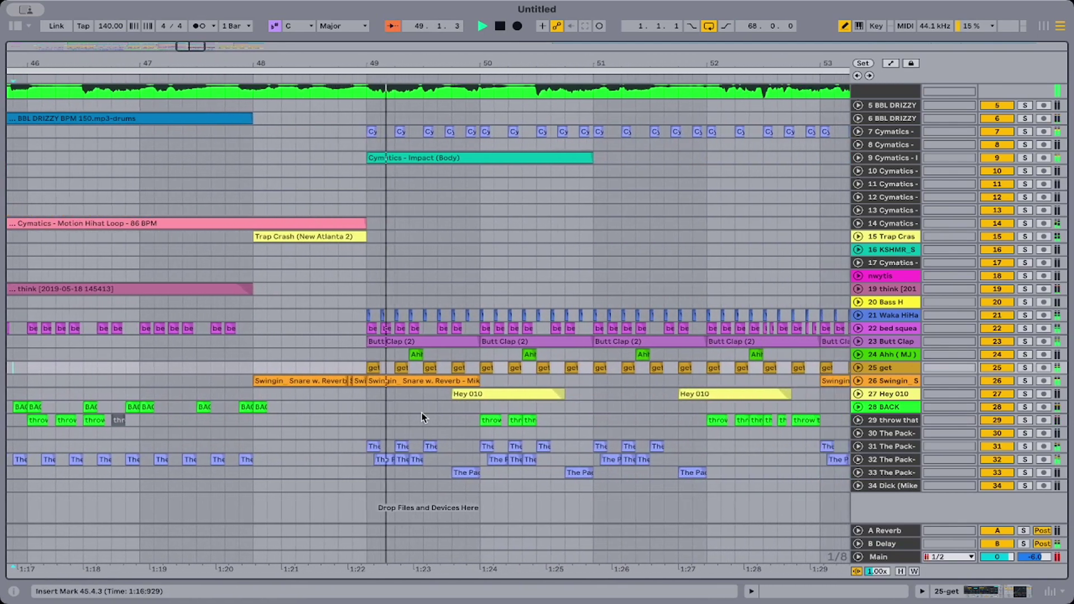
Deactivate the short track 29 vocal clip at 50.2.1 and replay the passage from 49.2.3.
{"action": "scroll", "coordinate": [421, 417], "scroll_direction": "up", "scroll_amount": 1}
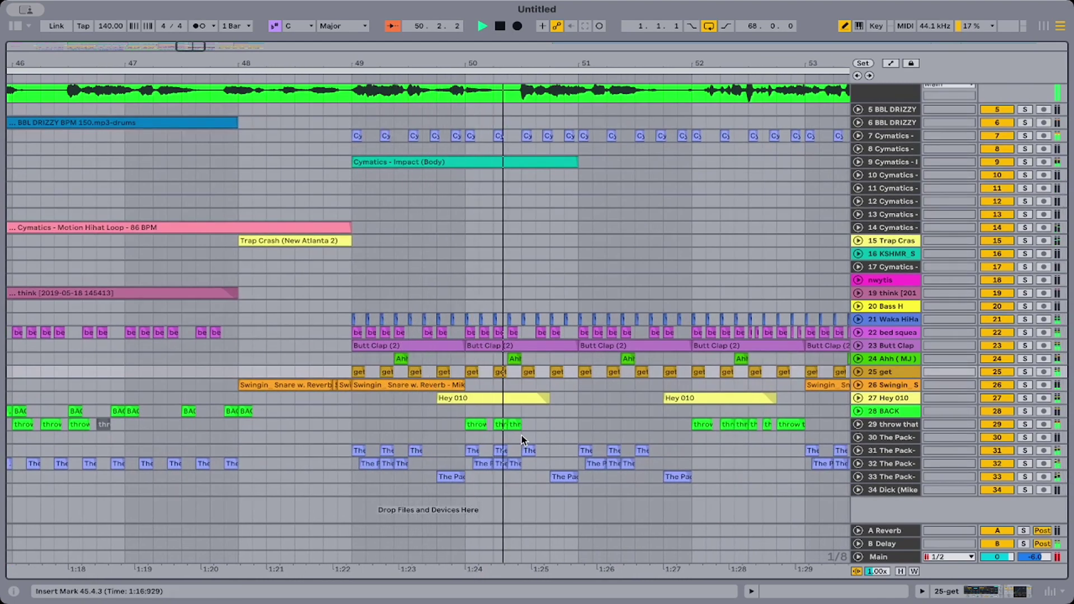
{"action": "left_click", "coordinate": [509, 424]}
{"action": "key", "text": "space"}
{"action": "key", "text": "space"}
{"action": "key", "text": "space"}
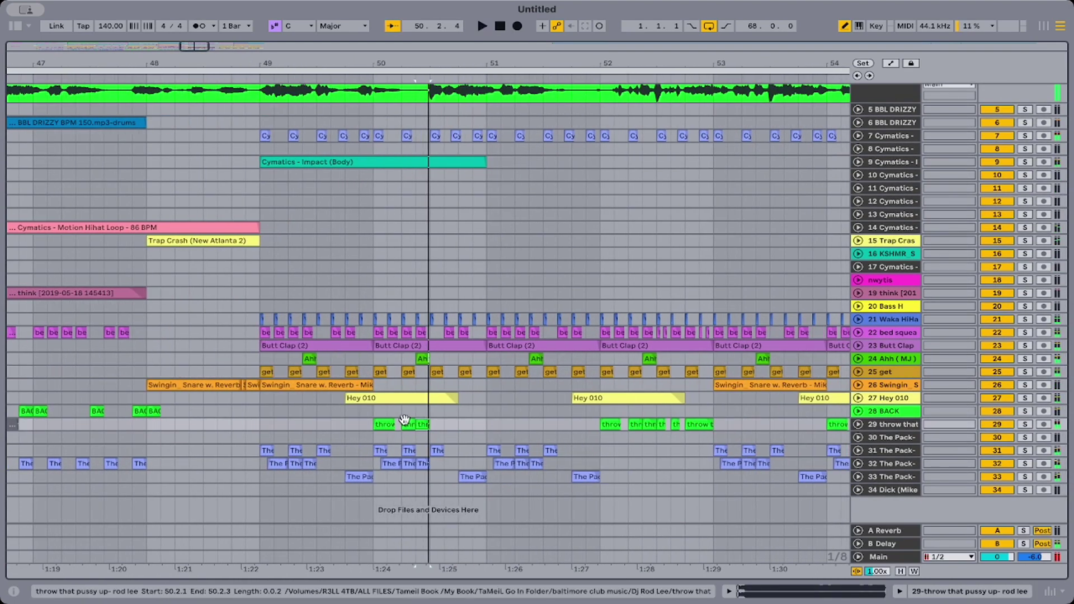
{"action": "left_click", "coordinate": [301, 424]}
{"action": "key", "text": "space"}
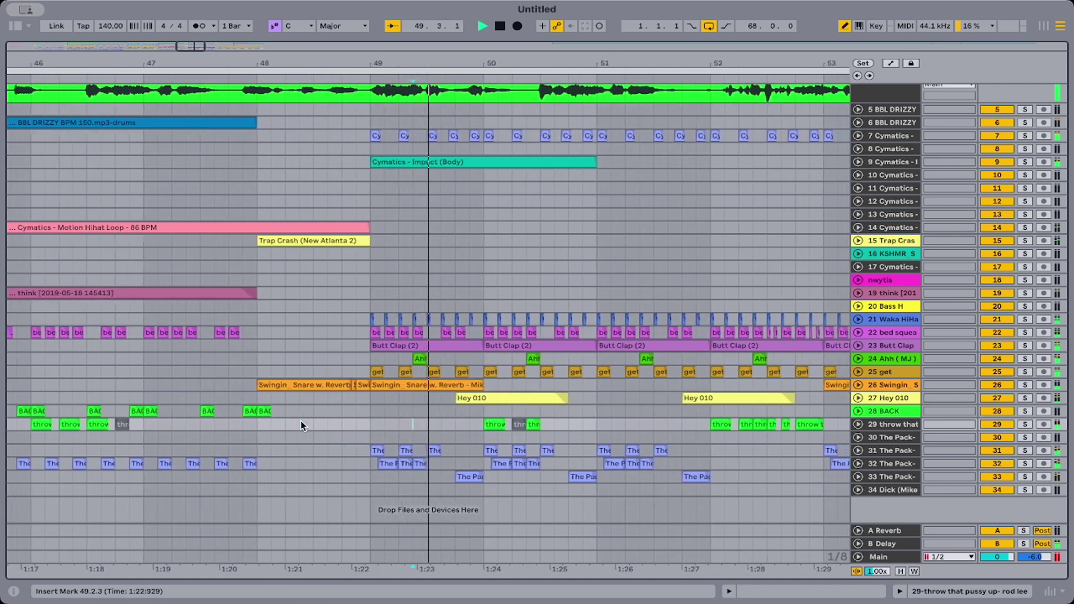
Paste the copied acapella chop onto track 5 at 50.2.1, below the main acapella.
{"action": "scroll", "coordinate": [301, 424], "scroll_direction": "left", "scroll_amount": 3}
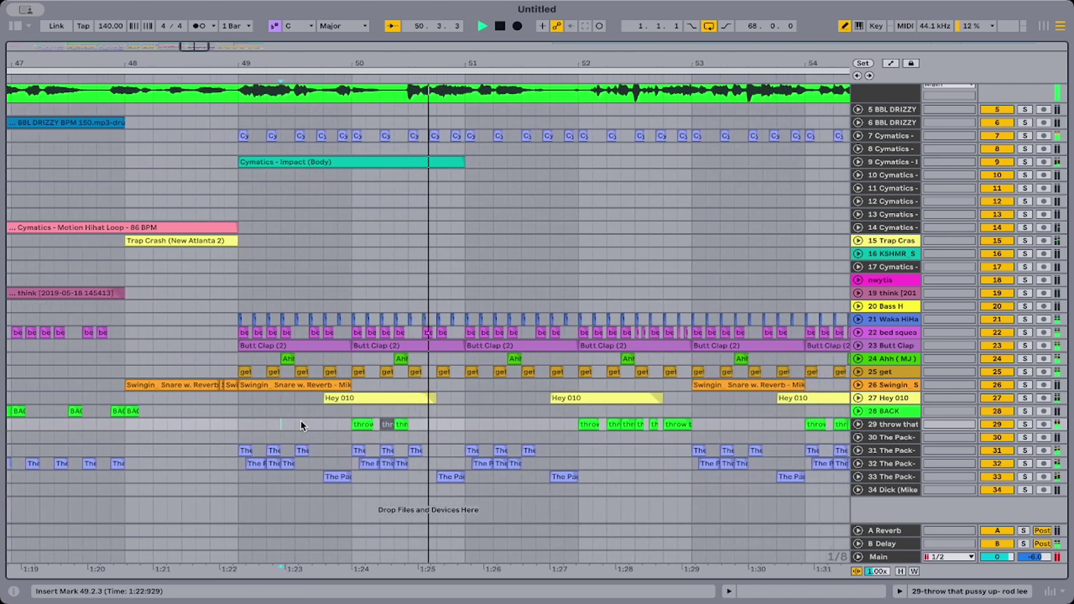
{"action": "scroll", "coordinate": [301, 422], "scroll_direction": "up", "scroll_amount": 2}
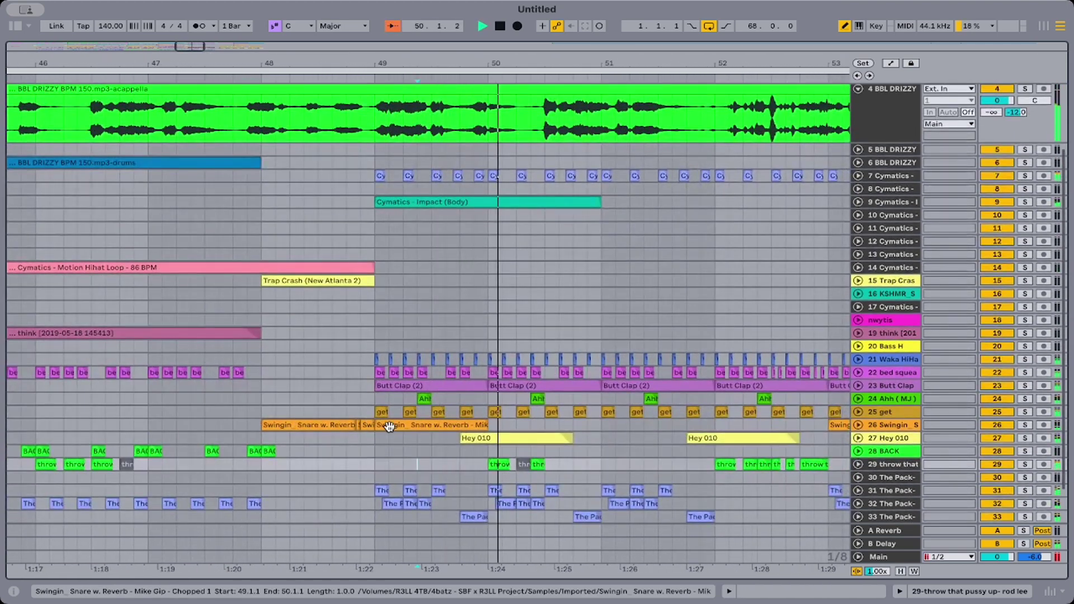
{"action": "key", "text": "super+v"}
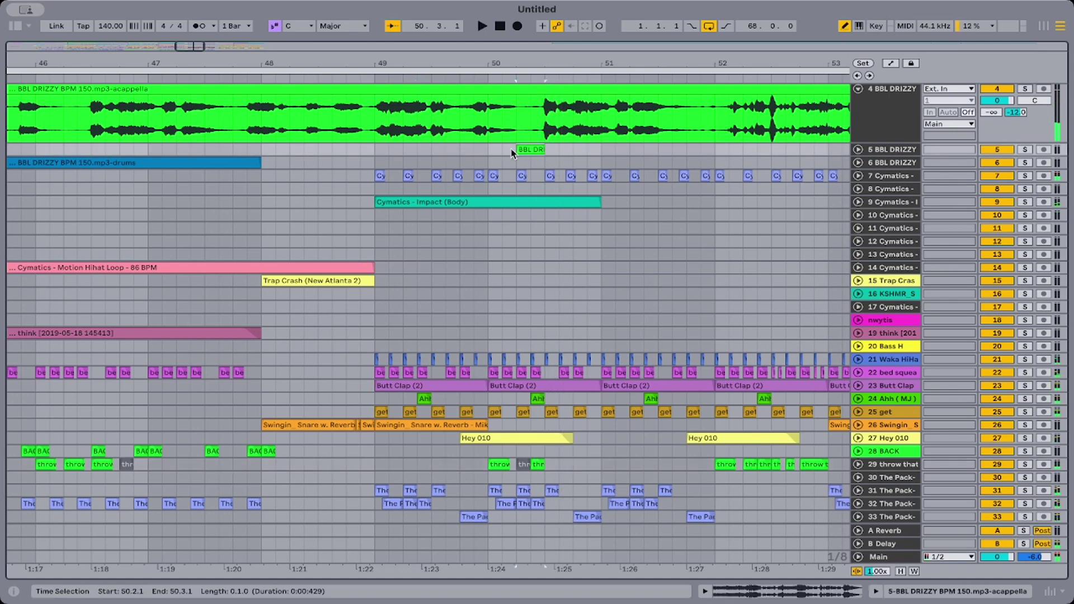
Remove the pasted acapella chop from track 5 at 50.2.1 and play the passage again from there.
{"action": "left_click", "coordinate": [474, 149]}
{"action": "key", "text": "space"}
{"action": "scroll", "coordinate": [479, 149], "scroll_direction": "right", "scroll_amount": 3}
{"action": "scroll", "coordinate": [479, 146], "scroll_direction": "up", "scroll_amount": 2}
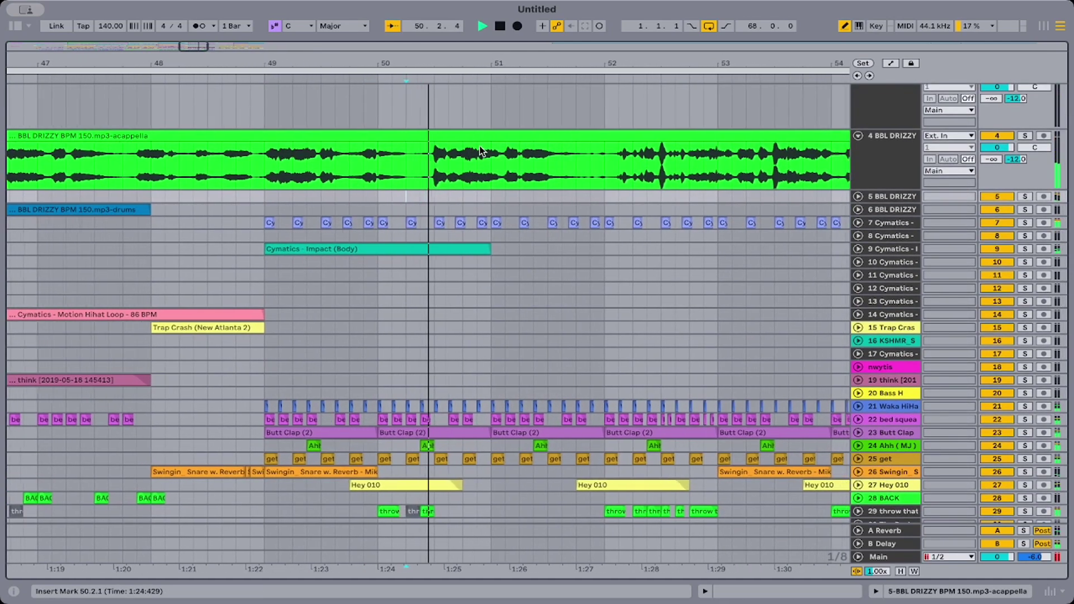
{"action": "scroll", "coordinate": [482, 233], "scroll_direction": "down", "scroll_amount": 3}
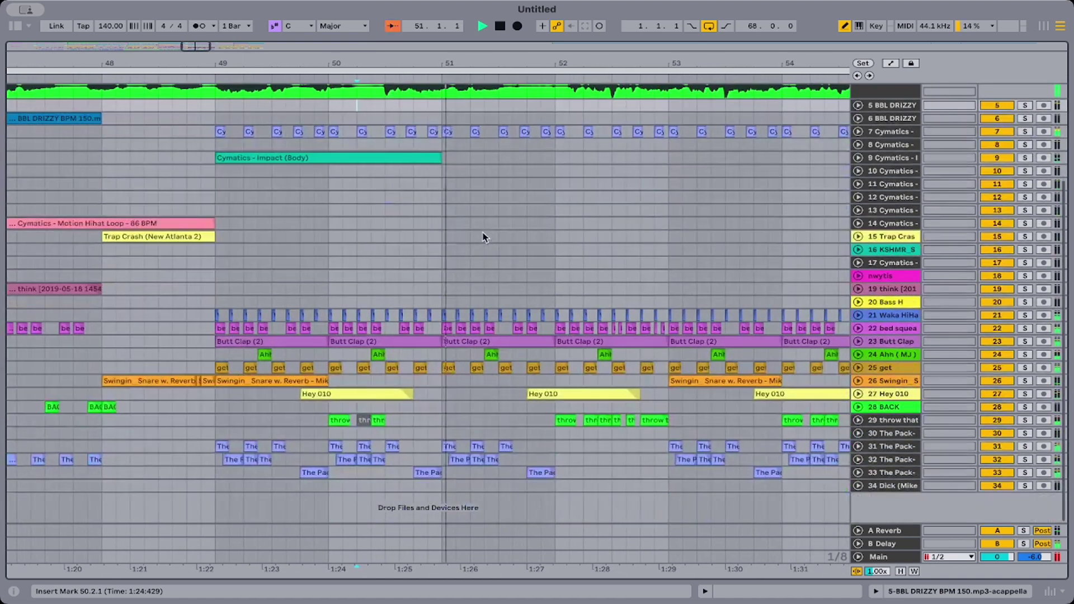
Replace the short track 29 clips from 50.2.1 to 50.3.1 with a copy of the 50.1.1 clip at 50.2.1, and replay from 50.1.1.
{"action": "left_click", "coordinate": [342, 424]}
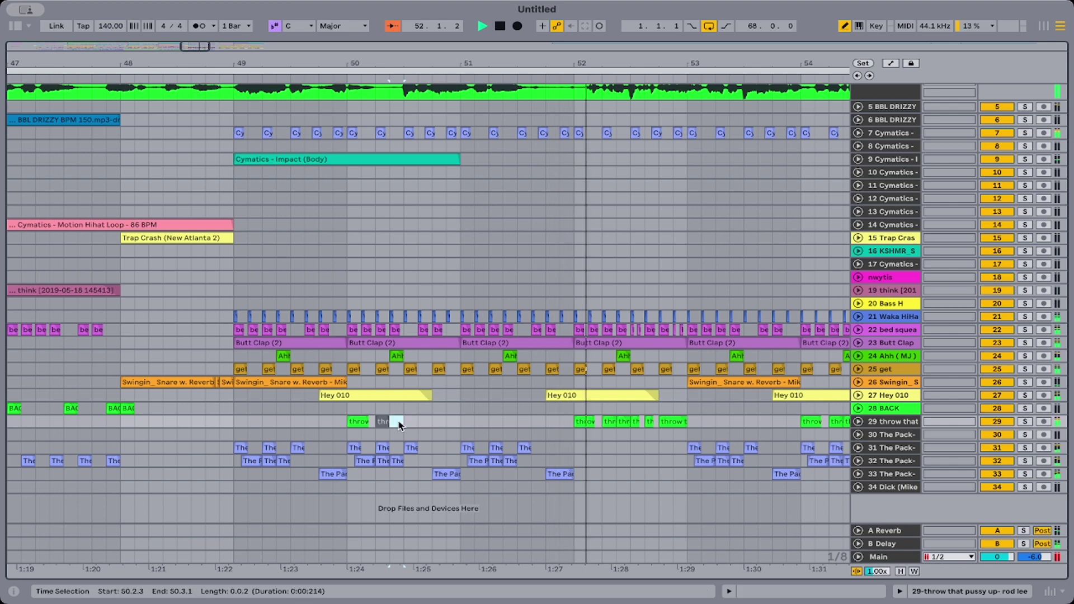
{"action": "left_click", "coordinate": [350, 421]}
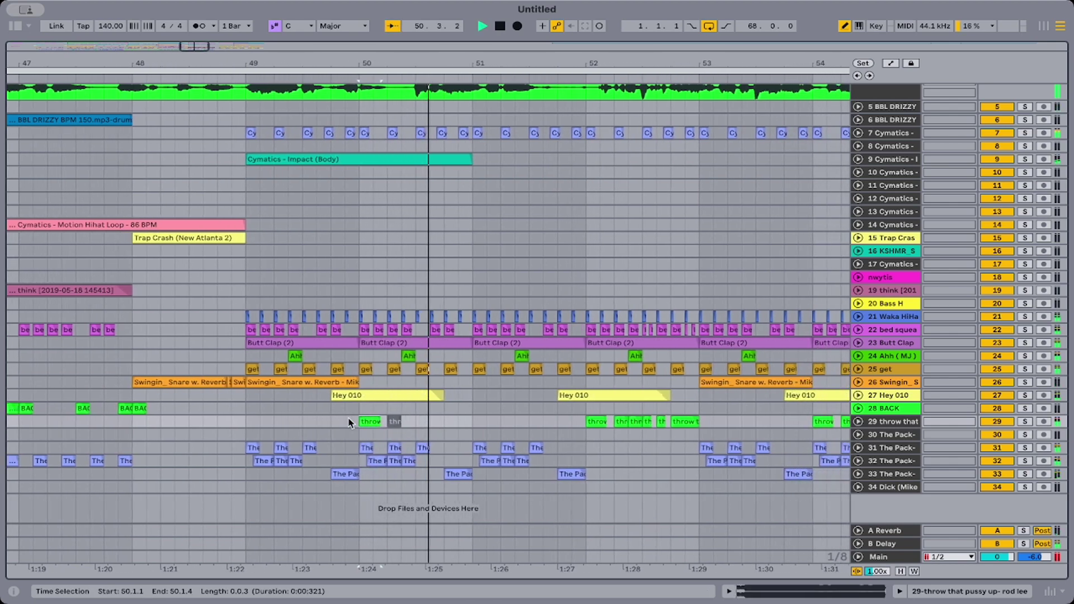
{"action": "key", "text": "space"}
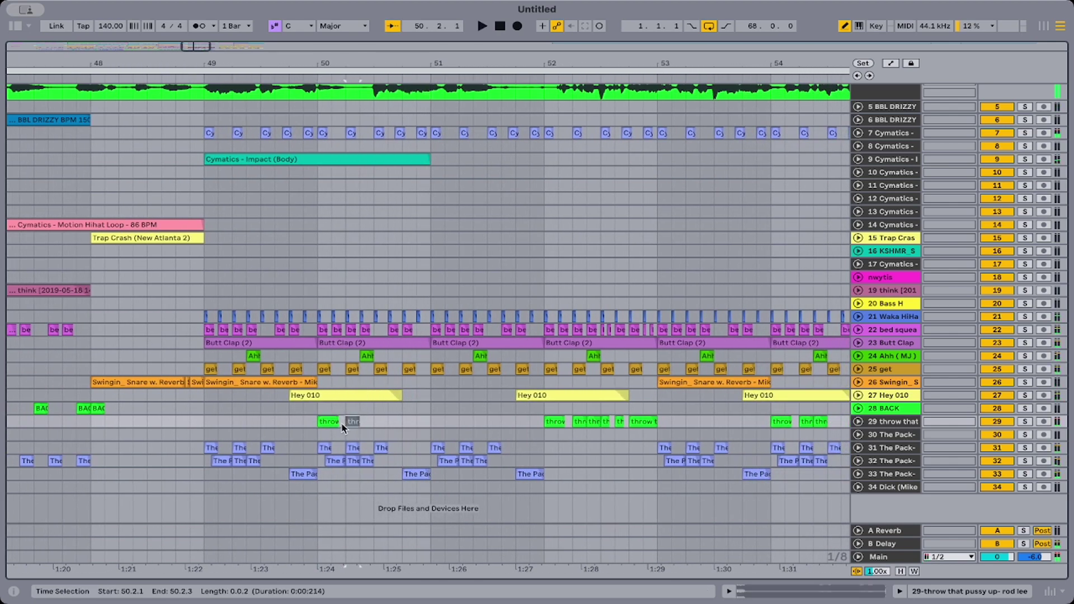
{"action": "left_click", "coordinate": [324, 422]}
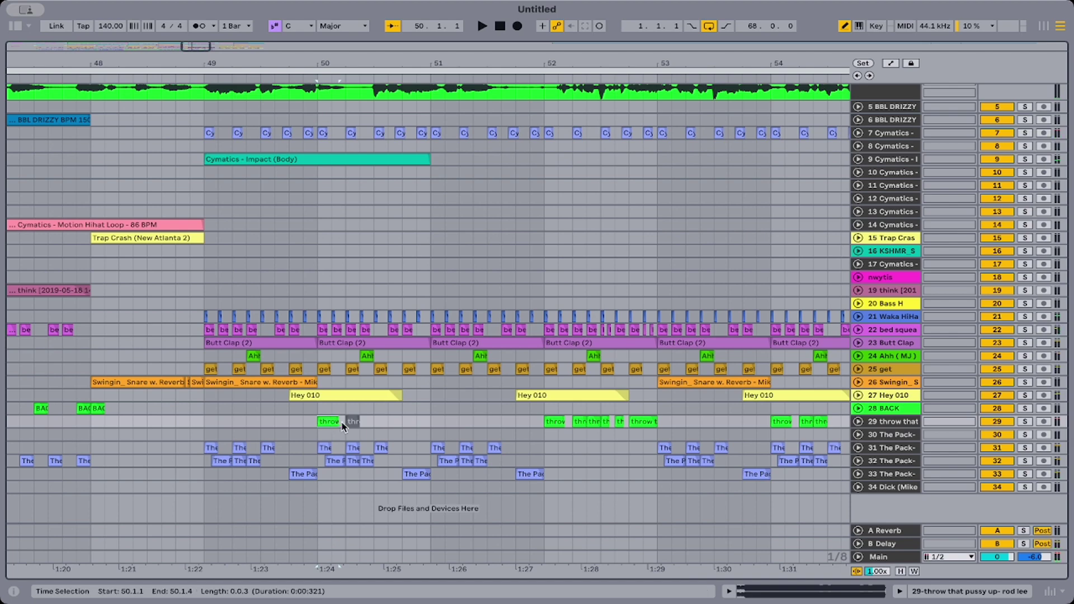
{"action": "left_click", "coordinate": [342, 422]}
{"action": "key", "text": "space"}
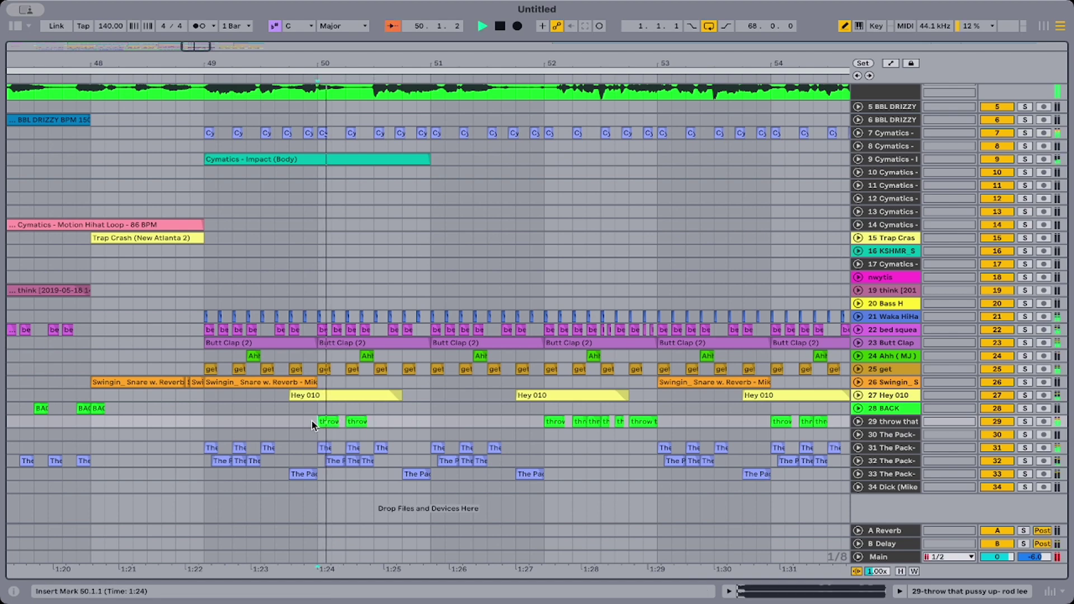
{"action": "scroll", "coordinate": [477, 424], "scroll_direction": "right", "scroll_amount": 2}
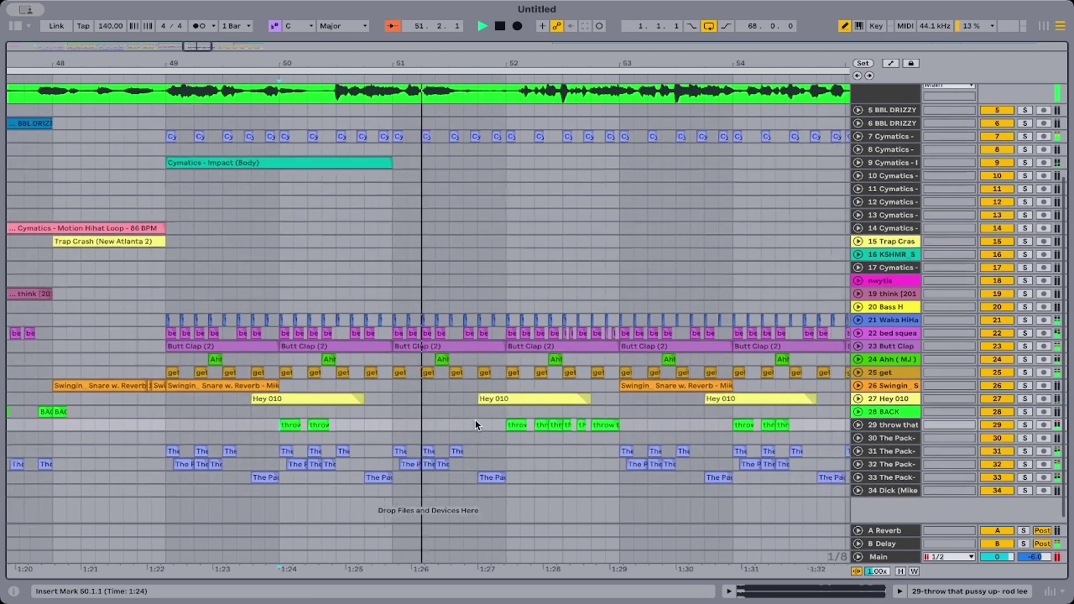
Delete the short track 29 vocal clip at 52.2.1 and replay the passage from 51.4.1.
{"action": "left_click", "coordinate": [486, 426]}
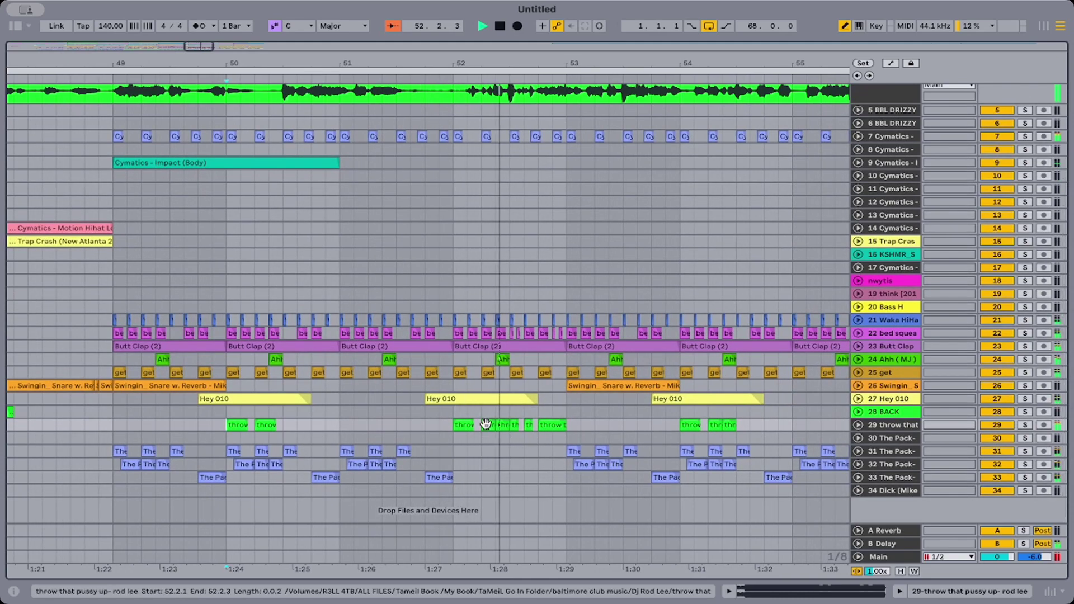
{"action": "scroll", "coordinate": [486, 426], "scroll_direction": "right", "scroll_amount": 2}
{"action": "left_click", "coordinate": [320, 429]}
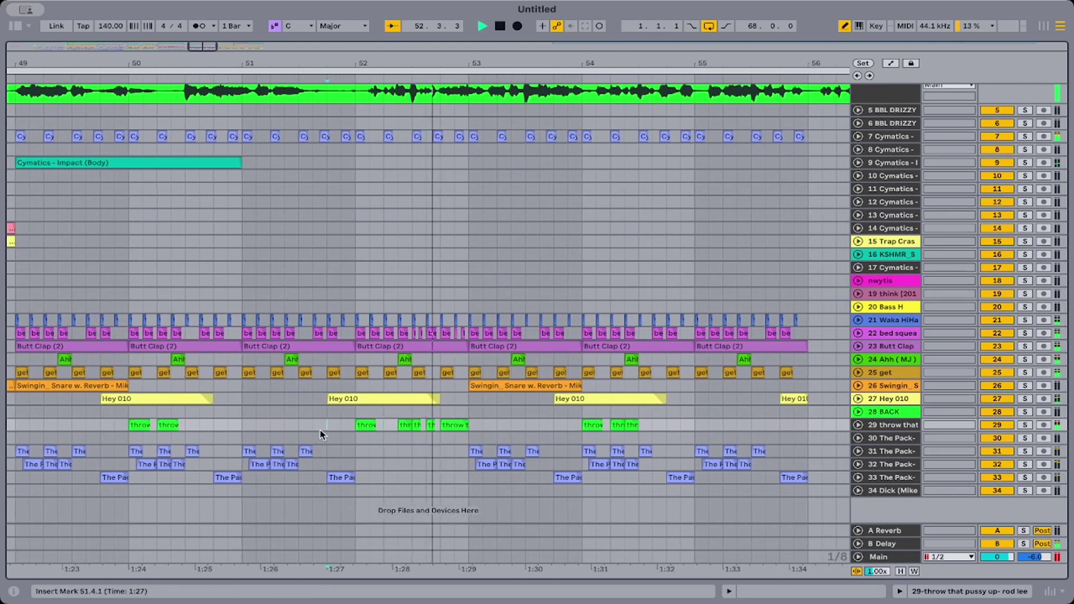
{"action": "key", "text": "space"}
Try the passage from 51.3.1 without the track 29 clips between 51.4.3 and 53.1.3, then undo their deletion.
{"action": "scroll", "coordinate": [320, 429], "scroll_direction": "left", "scroll_amount": 1}
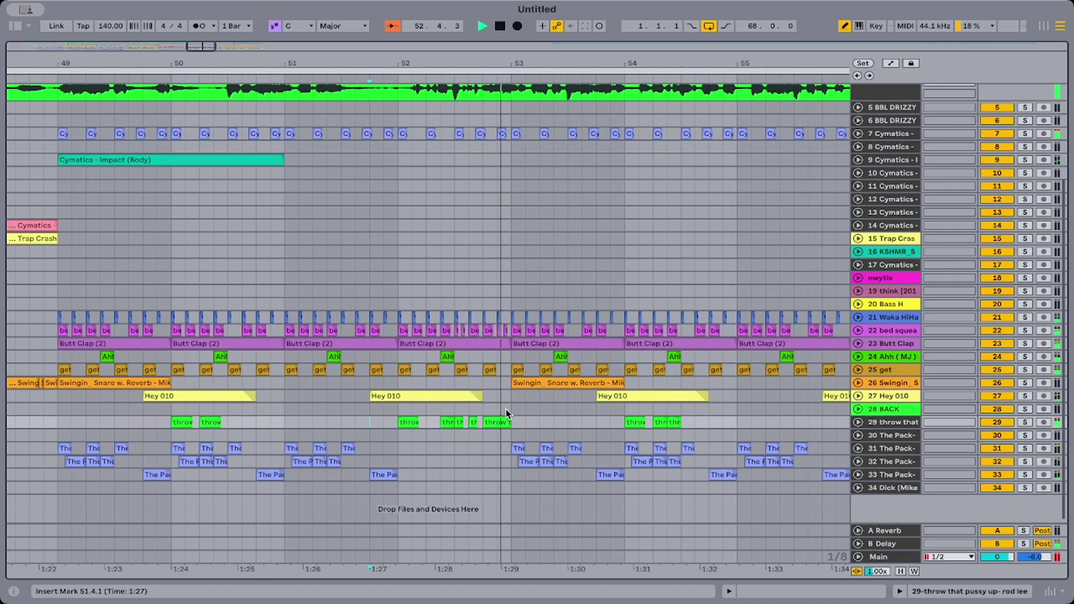
{"action": "left_click_drag", "start_coordinate": [519, 425], "coordinate": [388, 424]}
{"action": "key", "text": "Delete"}
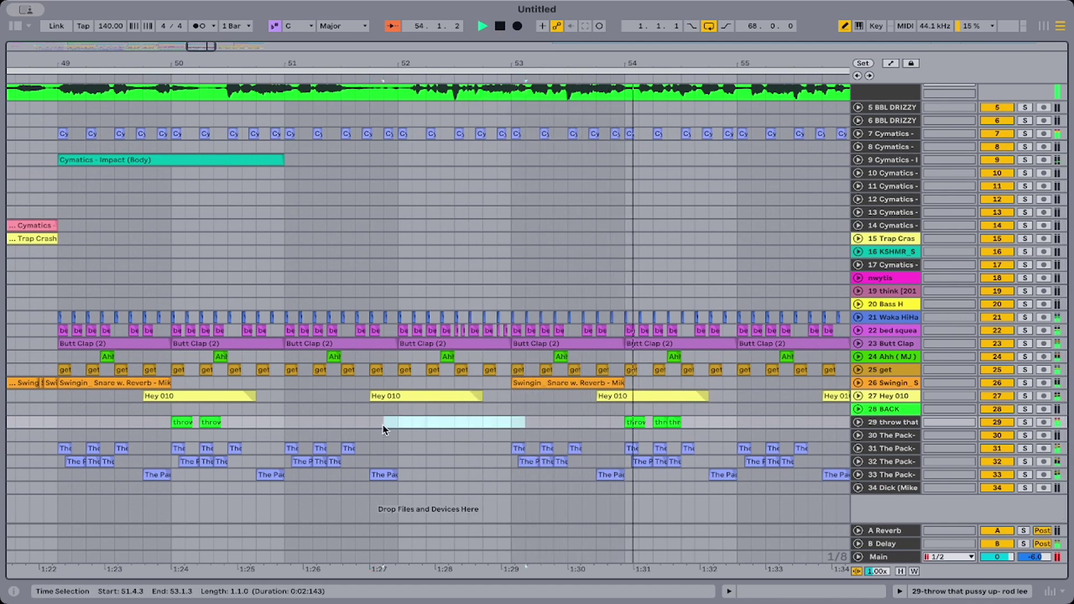
{"action": "left_click", "coordinate": [343, 413]}
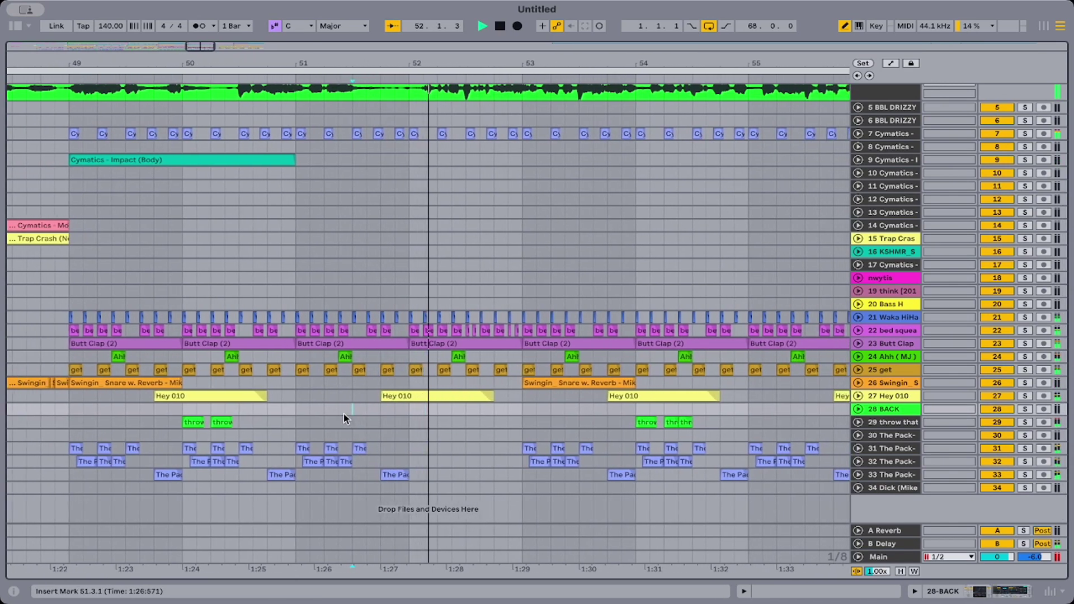
{"action": "key", "text": "ctrl+z"}
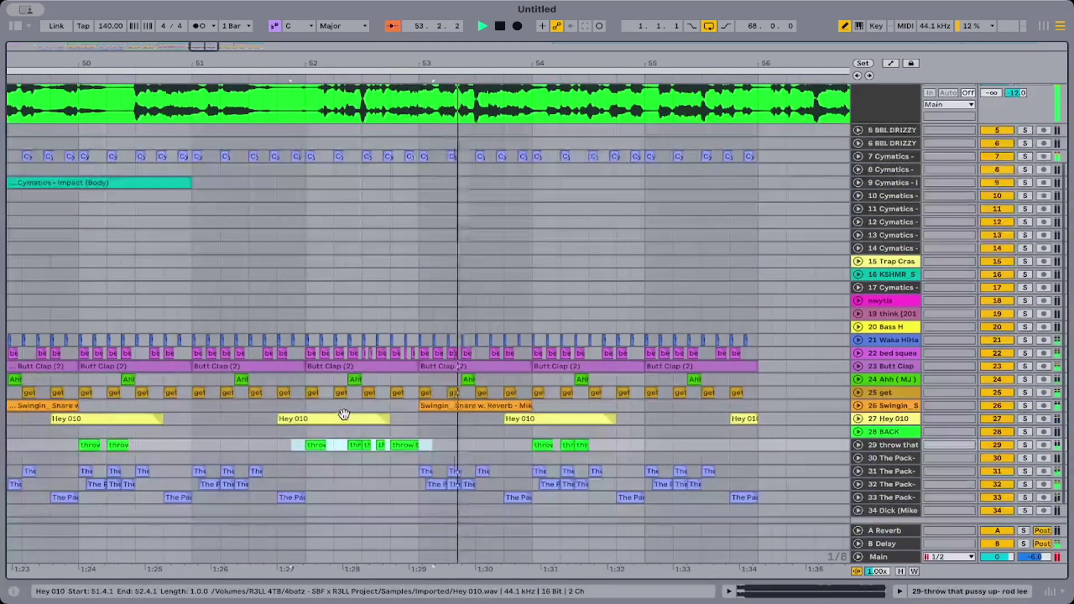
Listen from 51.4.3 with the selected track 29 clips deleted again, then restore them and replay the passage for comparison.
{"action": "key", "text": "Delete"}
{"action": "key", "text": "space"}
{"action": "key", "text": "space"}
{"action": "scroll", "coordinate": [344, 412], "scroll_direction": "left", "scroll_amount": 3}
{"action": "scroll", "coordinate": [344, 413], "scroll_direction": "up", "scroll_amount": 2}
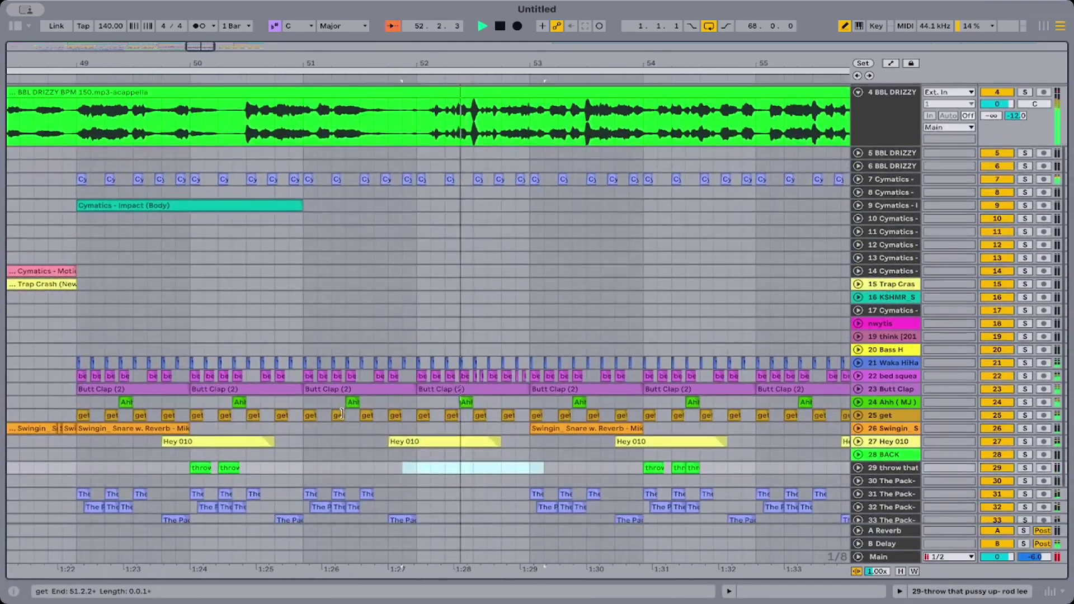
{"action": "scroll", "coordinate": [408, 372], "scroll_direction": "down", "scroll_amount": 1}
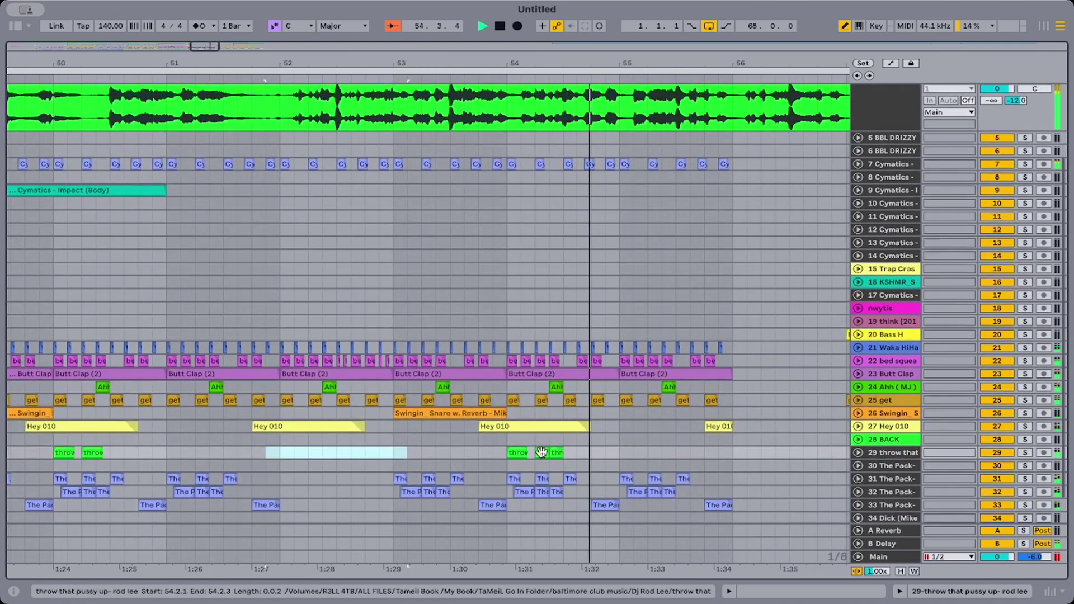
{"action": "left_click", "coordinate": [542, 452]}
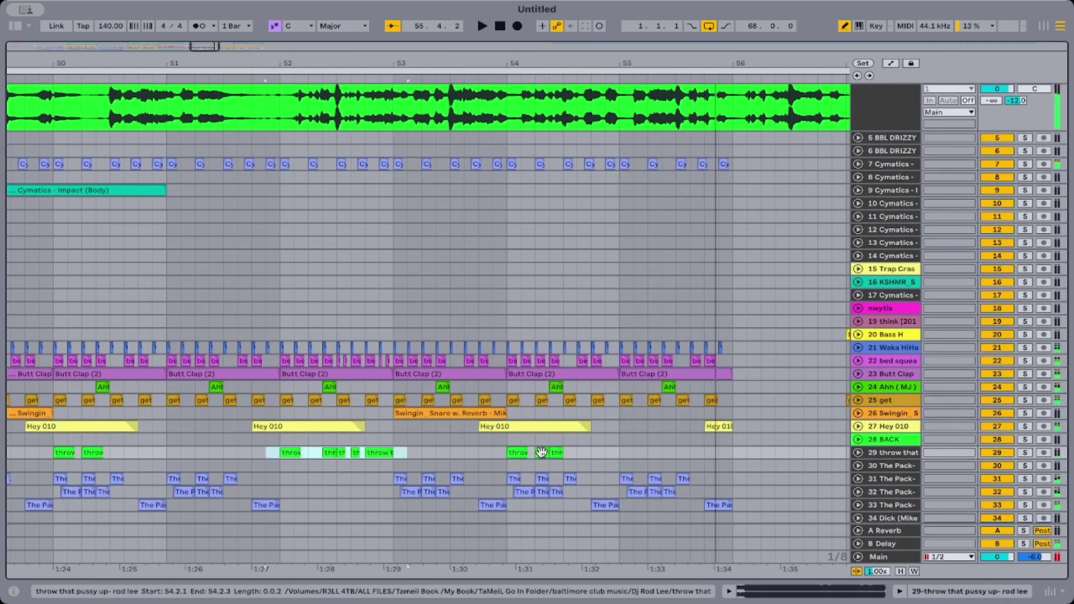
{"action": "key", "text": "ctrl+z"}
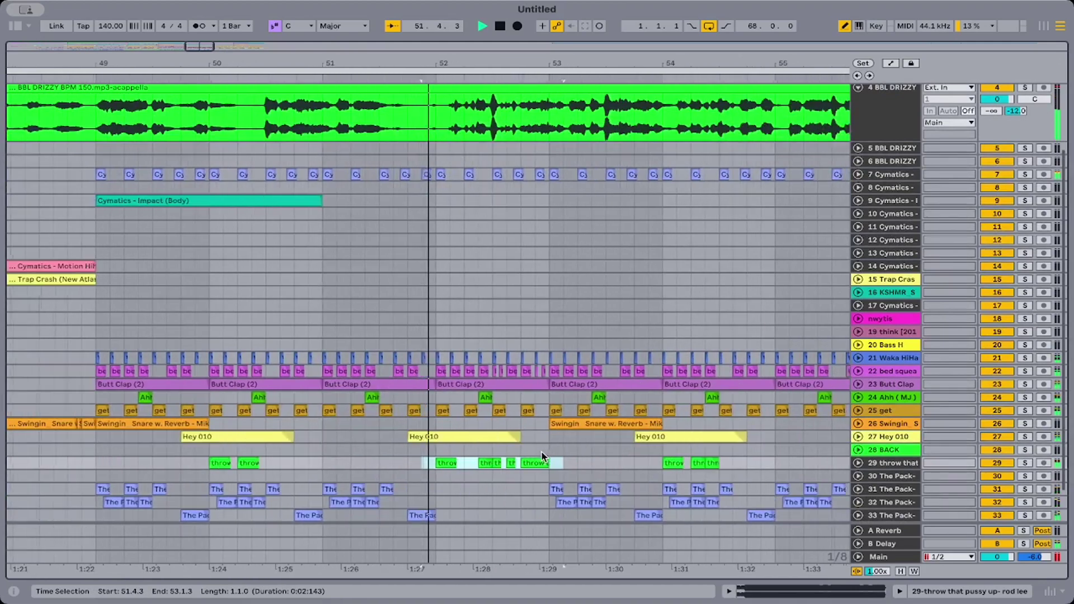
{"action": "scroll", "coordinate": [542, 452], "scroll_direction": "up", "scroll_amount": 1}
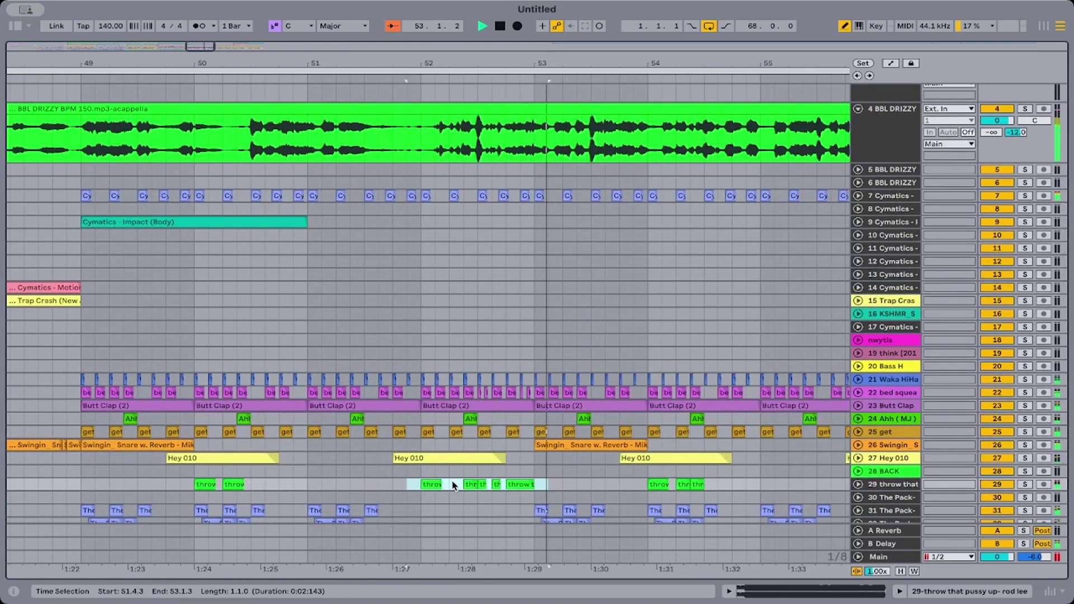
Stop playback and delete the track 29 vocal clips between 52.2.3 and 53.1.3, keeping the one at 52.1.1.
{"action": "left_click", "coordinate": [437, 486]}
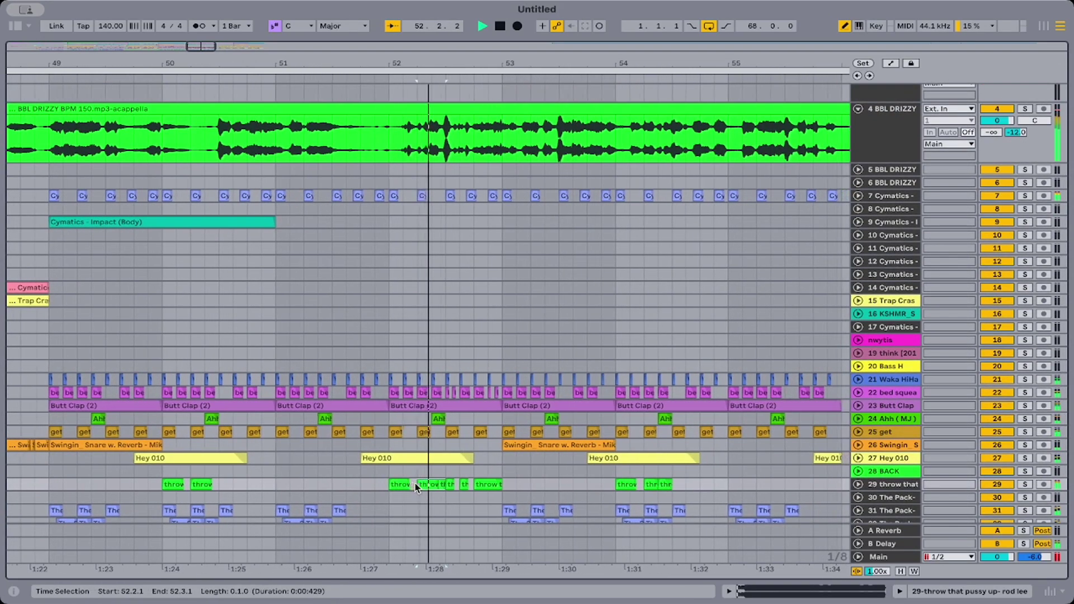
{"action": "key", "text": "space"}
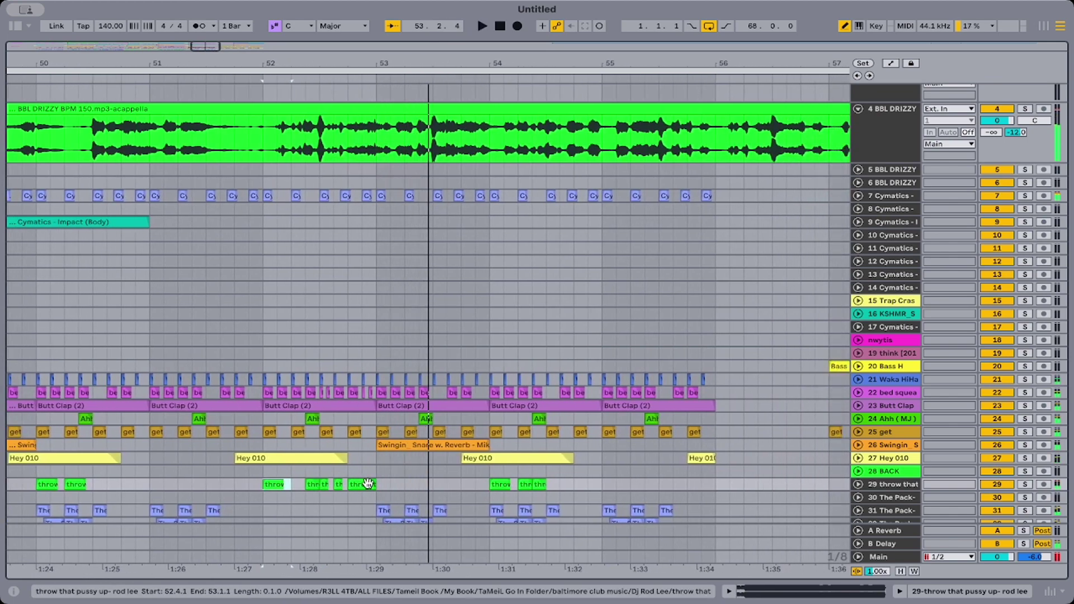
{"action": "left_click_drag", "start_coordinate": [391, 484], "coordinate": [302, 486]}
{"action": "key", "text": "Delete"}
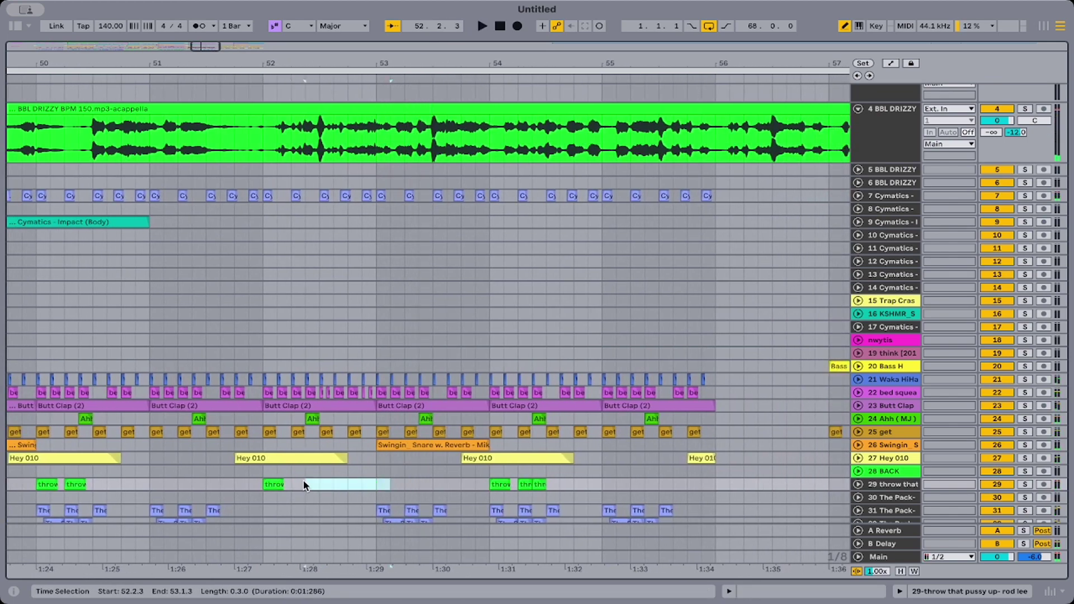
Place copies of the 52.1.1 vocal clip at 52.2.1 and 52.3.1 on track 29, and replay from 51.4.3.
{"action": "key", "text": "super+d"}
{"action": "left_click", "coordinate": [259, 486]}
{"action": "key", "text": "space"}
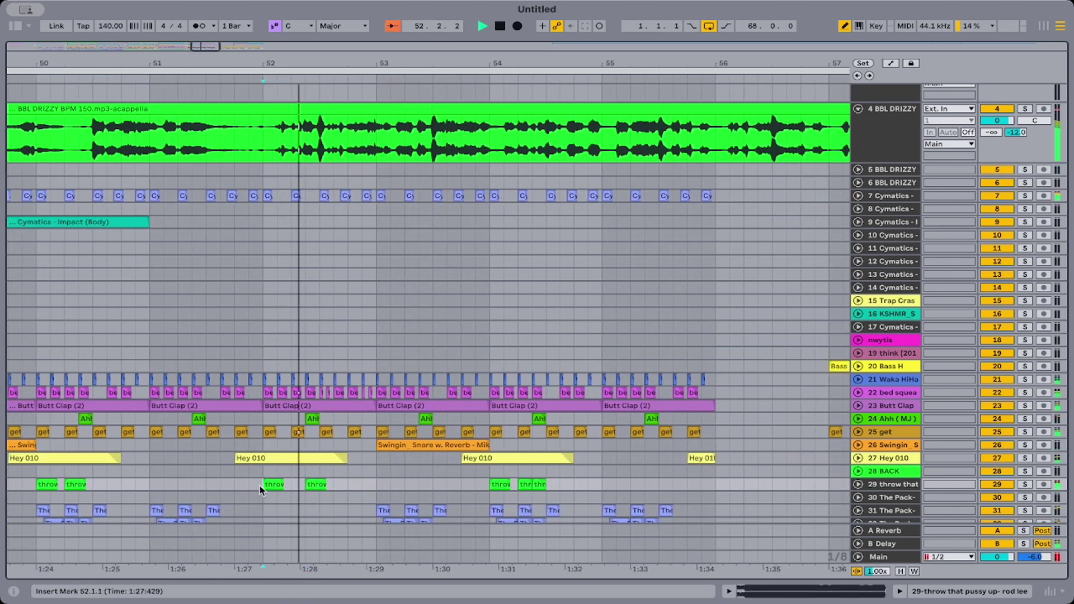
{"action": "key", "text": "space"}
{"action": "left_click", "coordinate": [317, 485]}
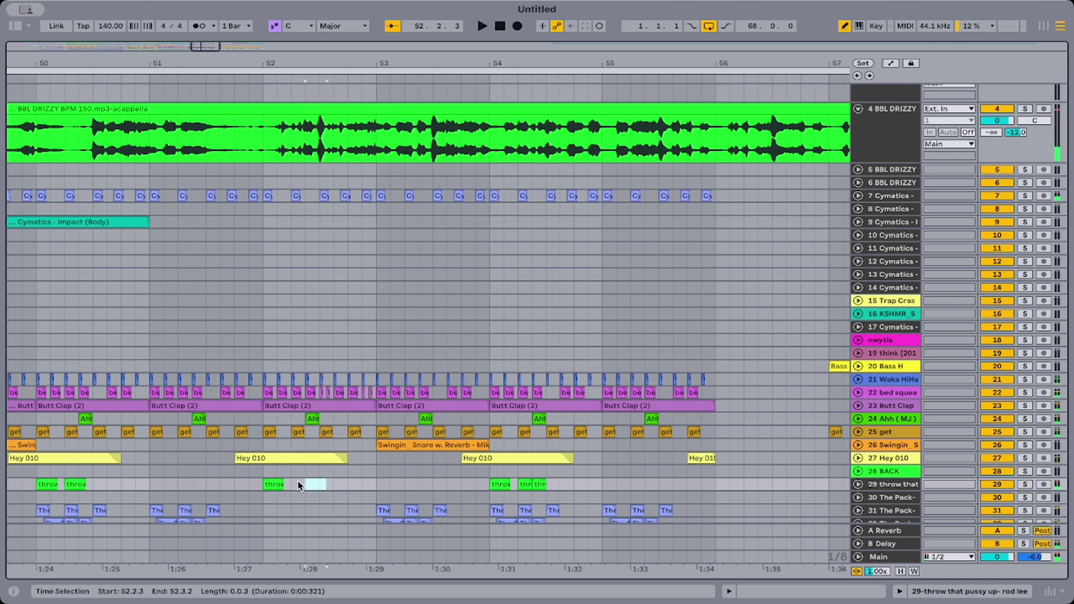
{"action": "left_click", "coordinate": [248, 484]}
{"action": "key", "text": "space"}
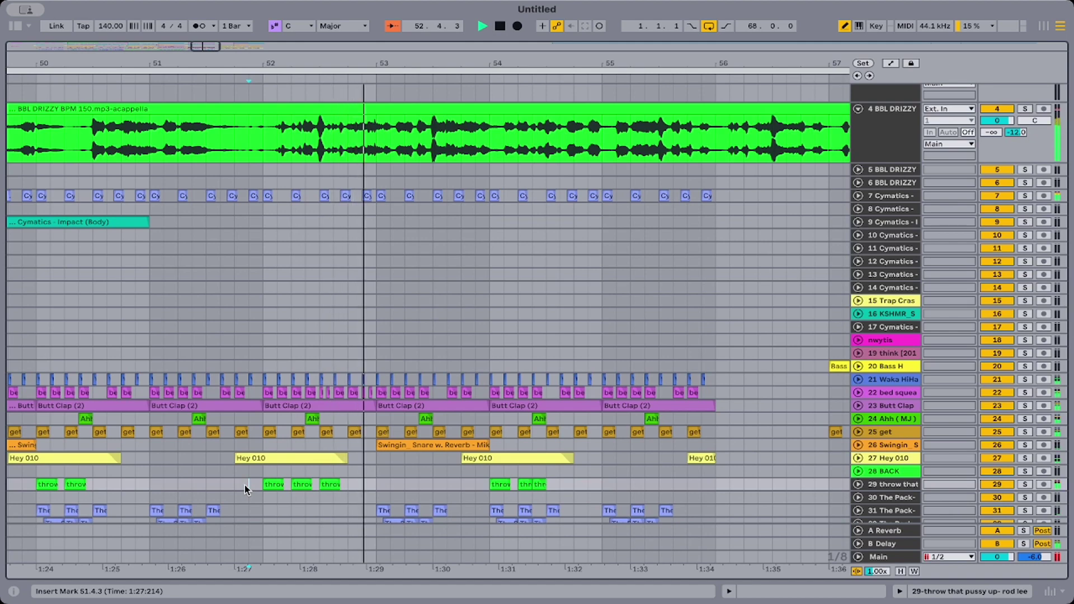
Deactivate the short track 29 vocal clip at 54.2.1 and listen on through bar 57.
{"action": "left_click", "coordinate": [537, 483]}
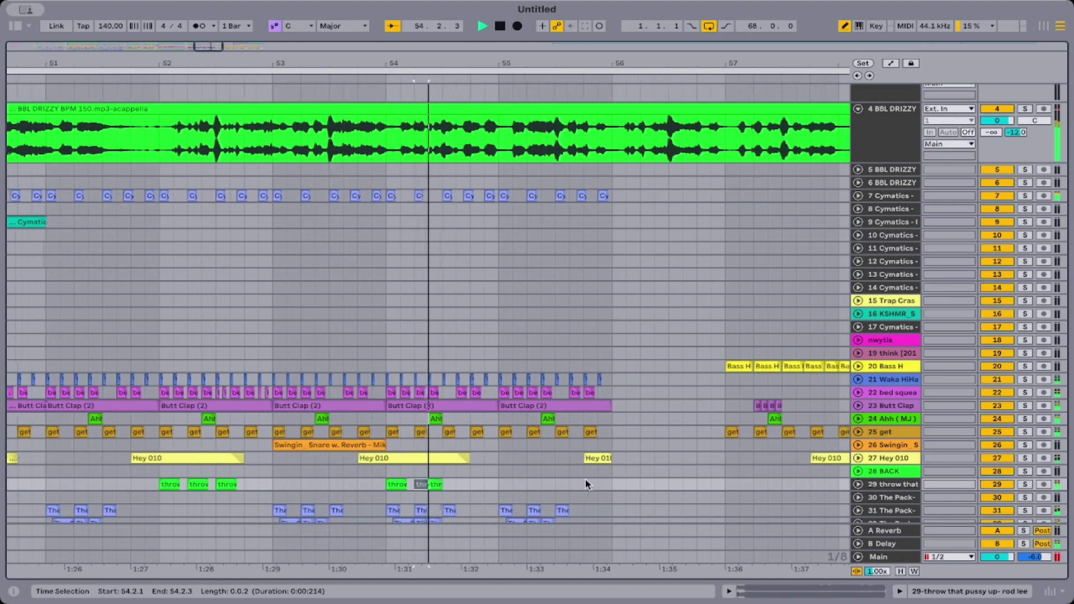
{"action": "scroll", "coordinate": [586, 485], "scroll_direction": "down", "scroll_amount": 3}
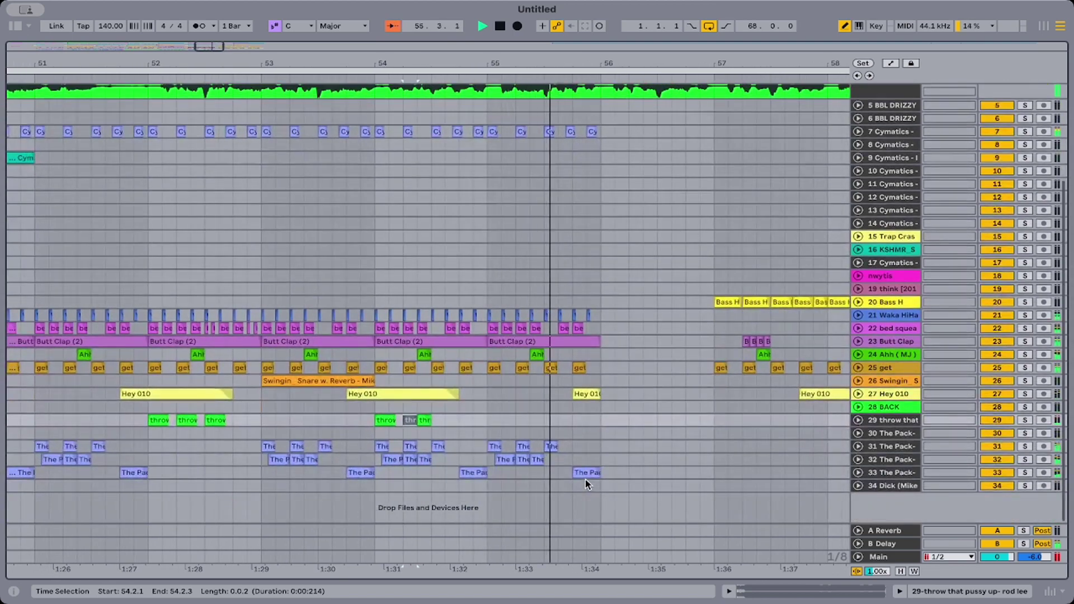
{"action": "scroll", "coordinate": [586, 485], "scroll_direction": "up", "scroll_amount": 1}
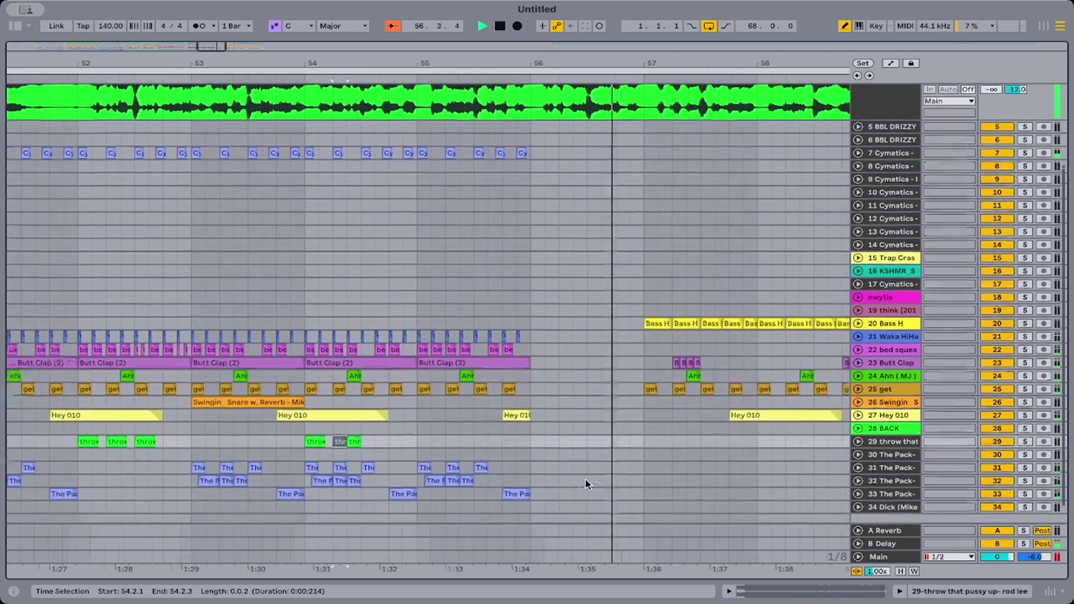
{"action": "scroll", "coordinate": [585, 480], "scroll_direction": "down", "scroll_amount": 1}
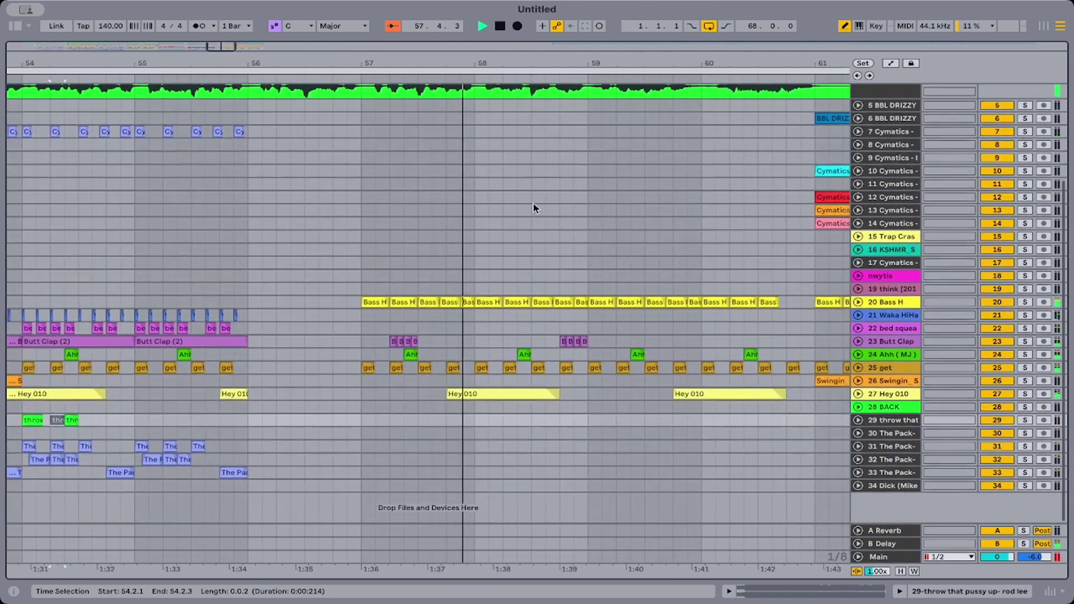
Play the arrangement again from 49.1.1 and compare the drum parts of bars 49 to 56 with the section from bar 57.
{"action": "left_click_drag", "start_coordinate": [435, 65], "coordinate": [433, 23]}
{"action": "left_click_drag", "start_coordinate": [382, 80], "coordinate": [308, 80]}
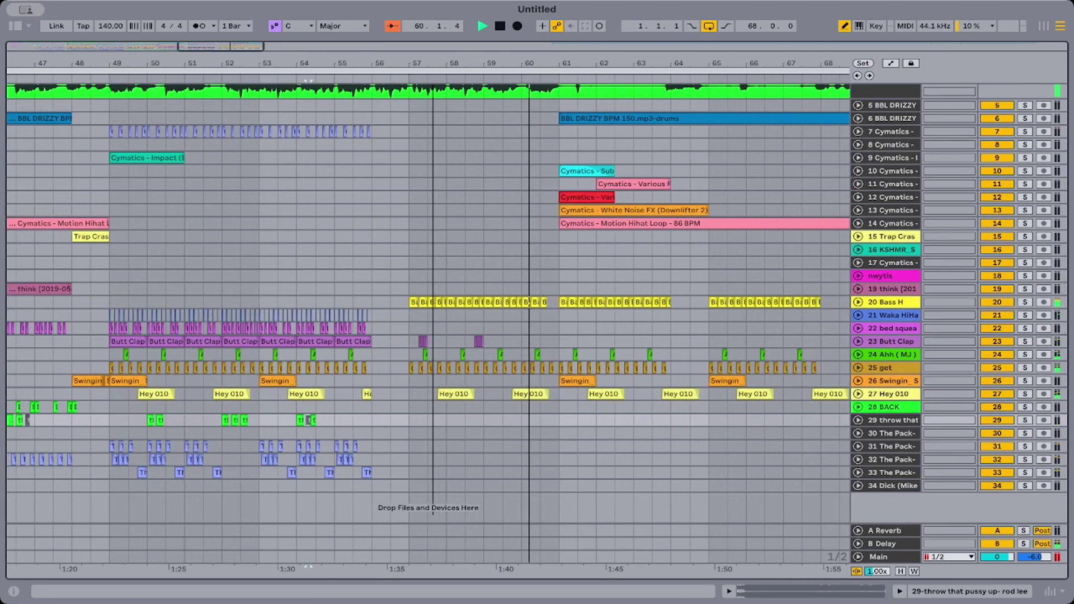
{"action": "left_click_drag", "start_coordinate": [433, 64], "coordinate": [433, 49]}
{"action": "left_click", "coordinate": [178, 314]}
{"action": "scroll", "coordinate": [177, 315], "scroll_direction": "left", "scroll_amount": 8}
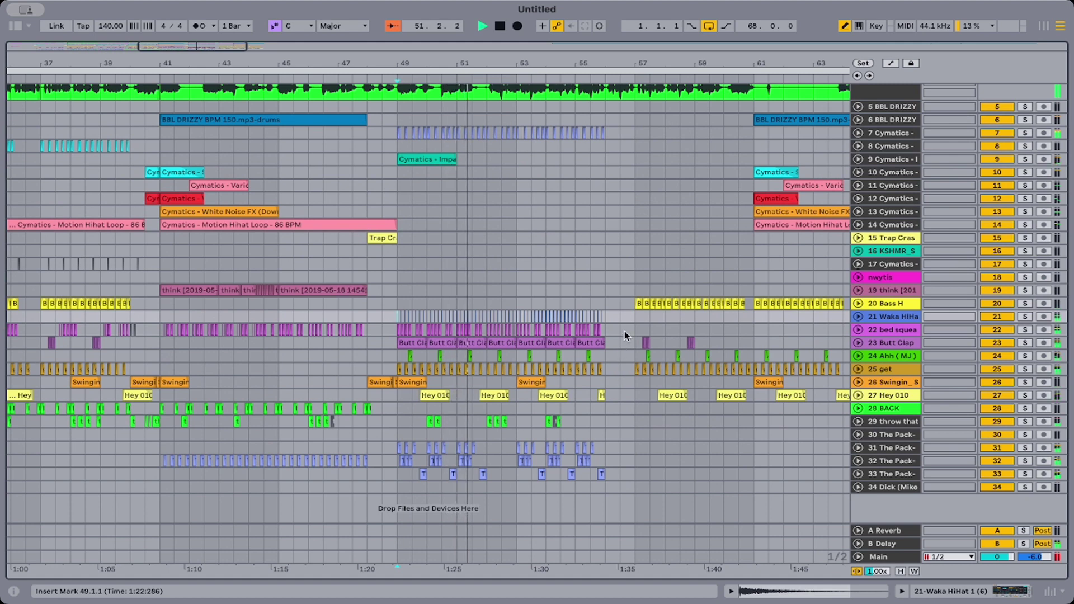
Duplicate the bed squeaks clips on track 22 and the Butt Clap clips on track 23 from 49.1.1–57.1.1 to start at 57.1.1.
{"action": "left_click", "coordinate": [631, 329]}
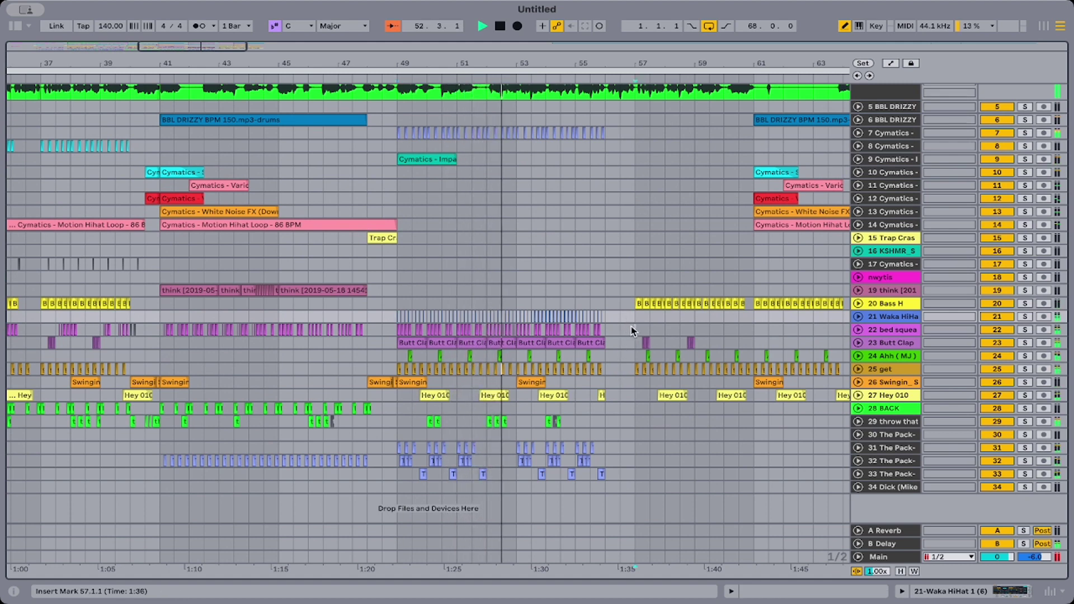
{"action": "left_click_drag", "start_coordinate": [631, 330], "coordinate": [394, 333]}
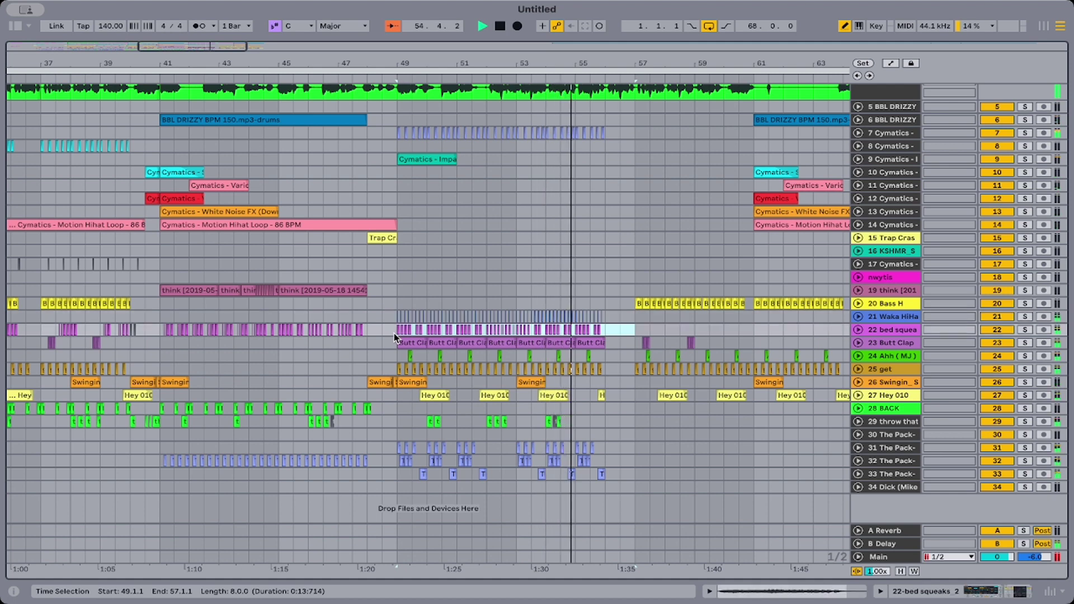
{"action": "key", "text": "ctrl+d"}
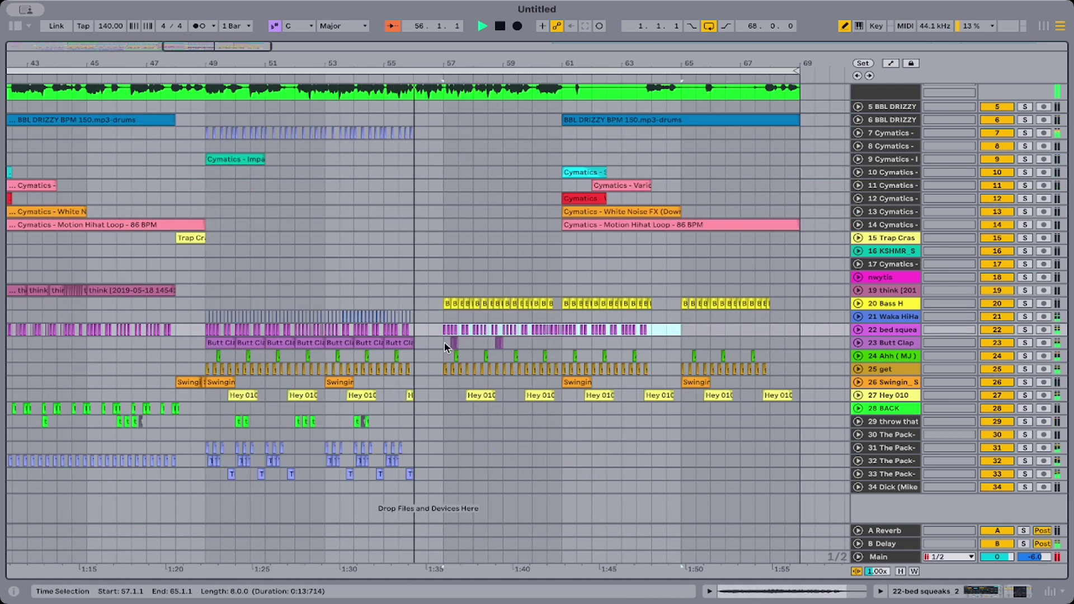
{"action": "left_click_drag", "start_coordinate": [446, 347], "coordinate": [205, 343]}
{"action": "key", "text": "ctrl+d"}
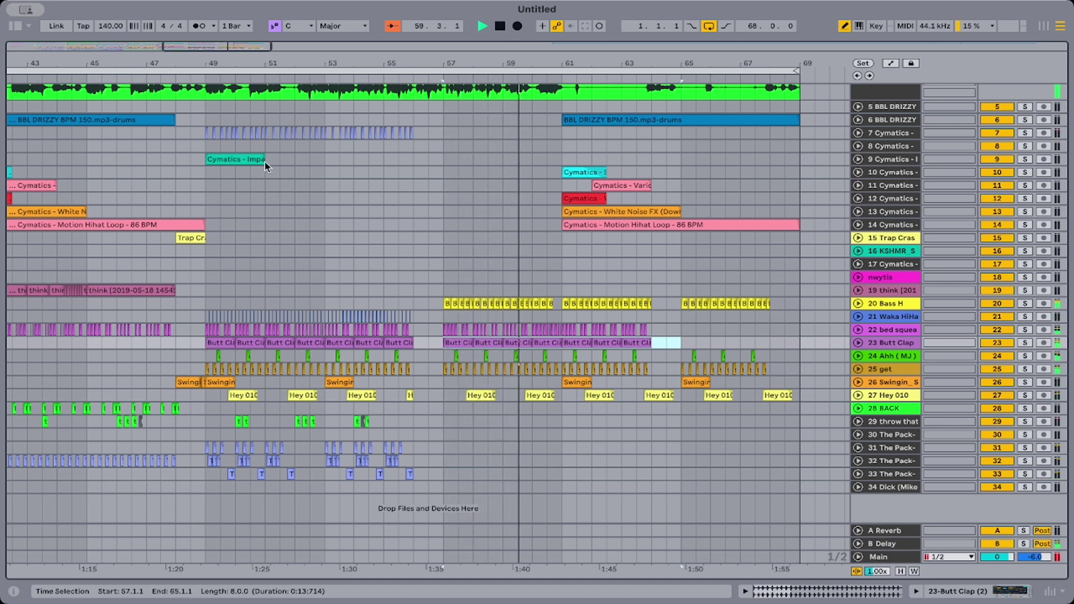
Duplicate the track 9 impact clip from 49.1.1–57.1.1 to 57.1.1, and the clips on tracks 21–23 from 61.1.1–65.1.1 to 65.1.1.
{"action": "left_click_drag", "start_coordinate": [439, 163], "coordinate": [203, 162]}
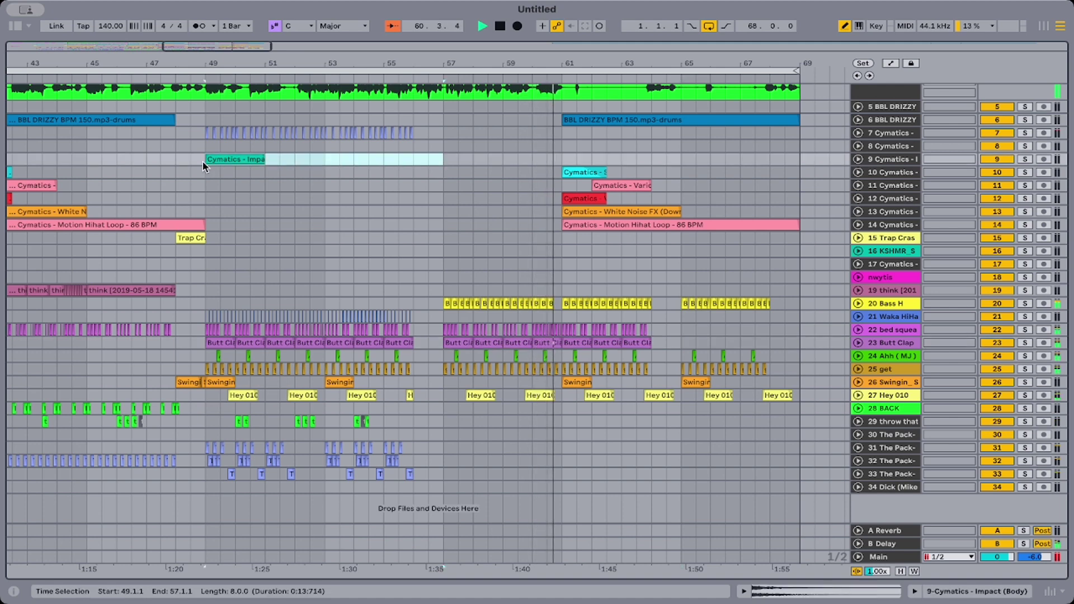
{"action": "key", "text": "ctrl+d"}
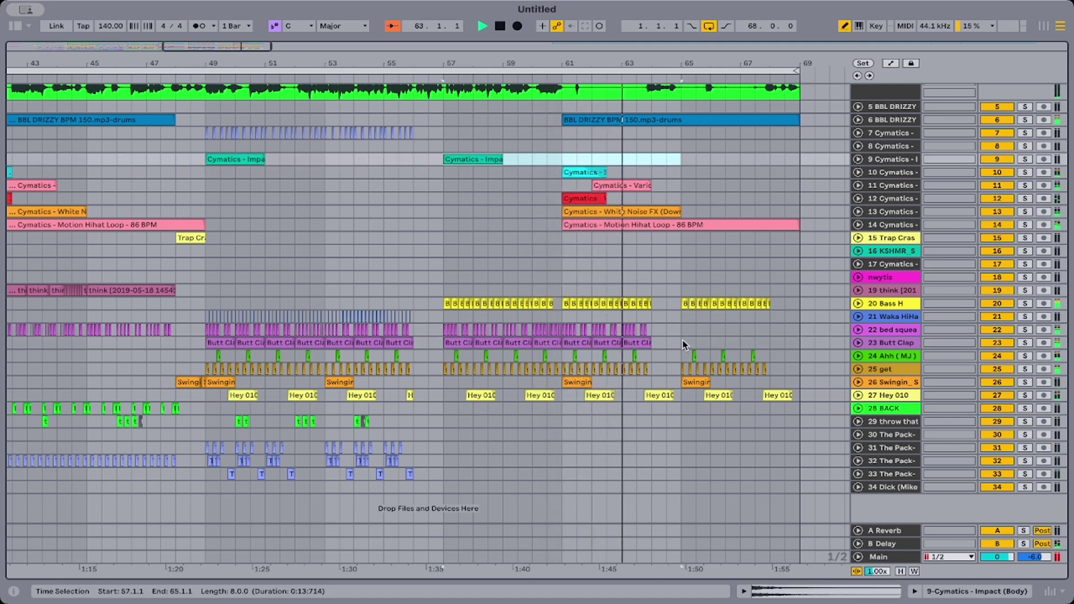
{"action": "left_click_drag", "start_coordinate": [683, 340], "coordinate": [566, 322]}
{"action": "key", "text": "ctrl+d"}
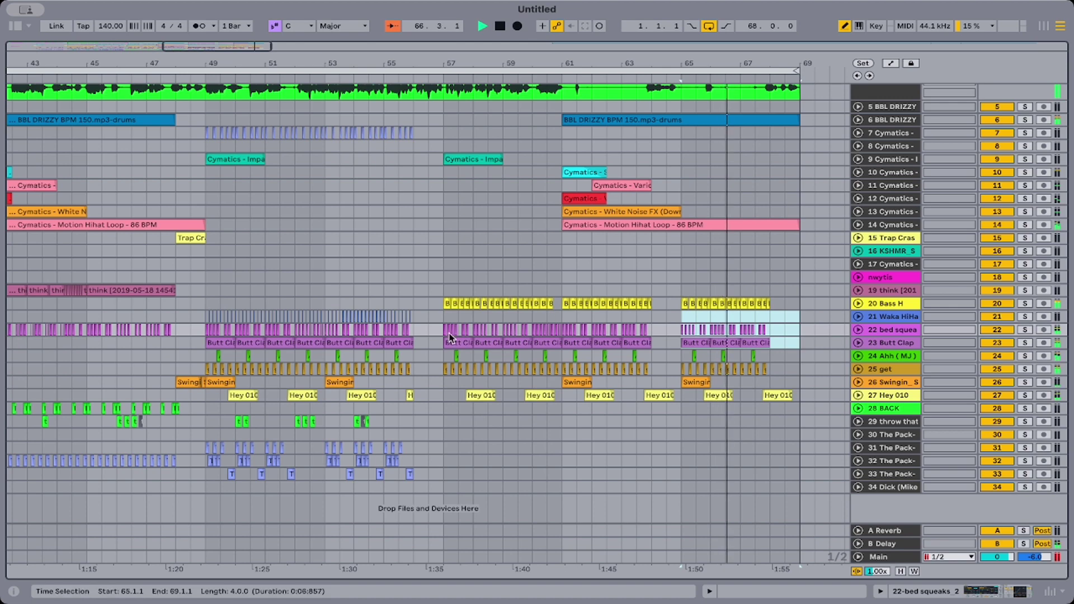
Try duplicating the vocal chops on tracks 31 to 34 from 49.1.1–57.1.1 to 57.1.1.
{"action": "left_click_drag", "start_coordinate": [442, 491], "coordinate": [203, 446]}
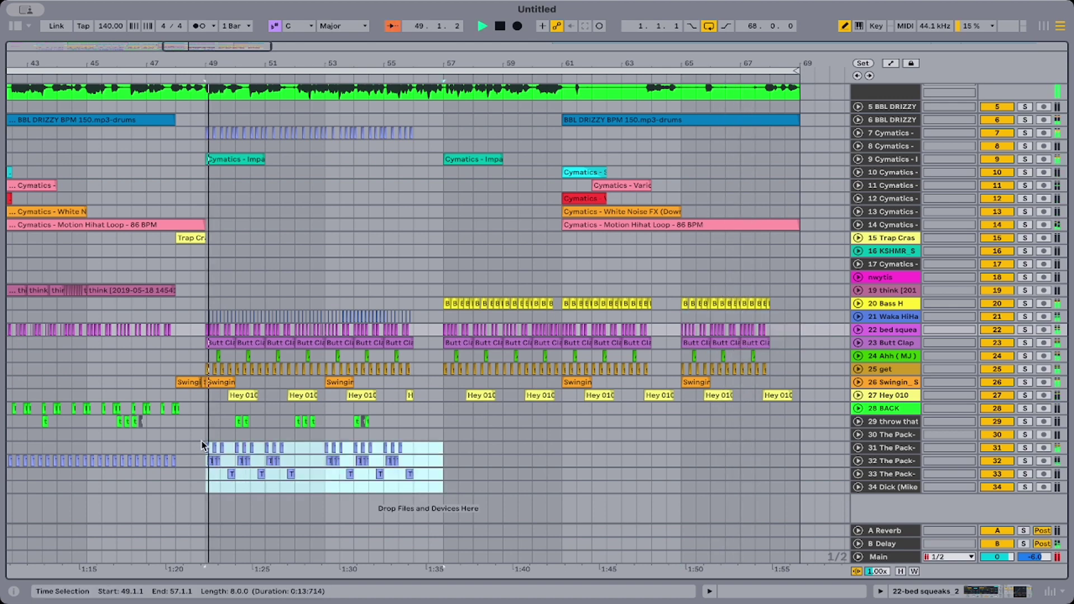
{"action": "key", "text": "ctrl+d"}
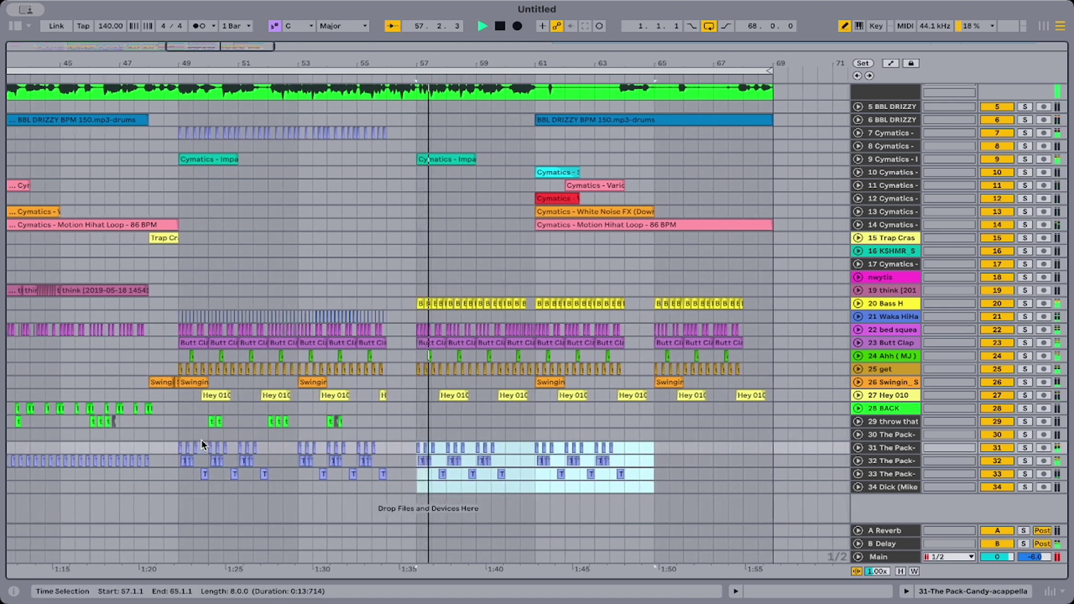
{"action": "key", "text": "ctrl+z"}
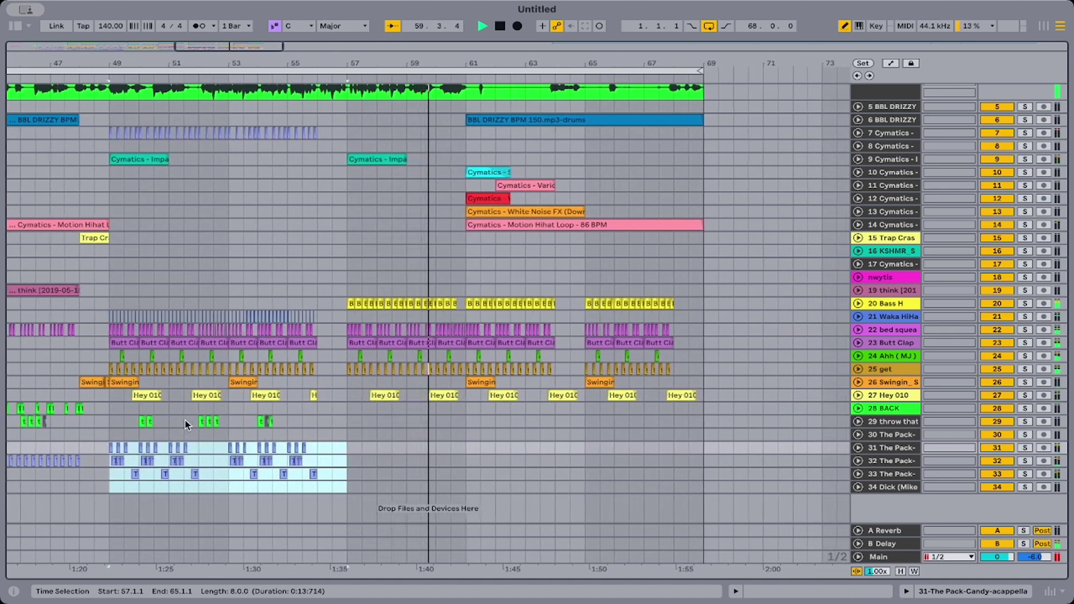
{"action": "left_click", "coordinate": [105, 424]}
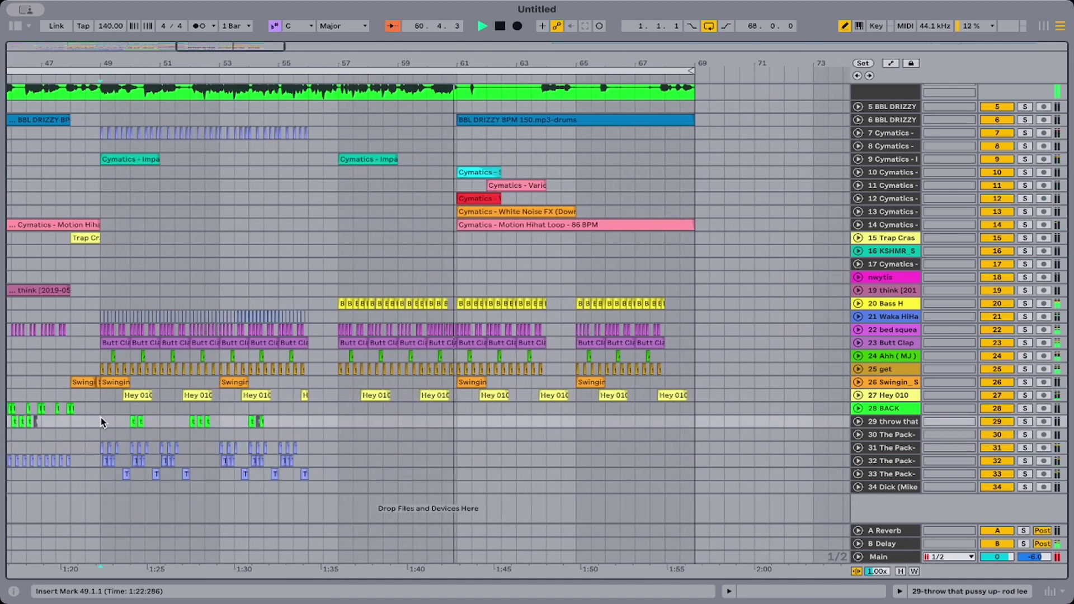
{"action": "left_click_drag", "start_coordinate": [102, 424], "coordinate": [323, 424]}
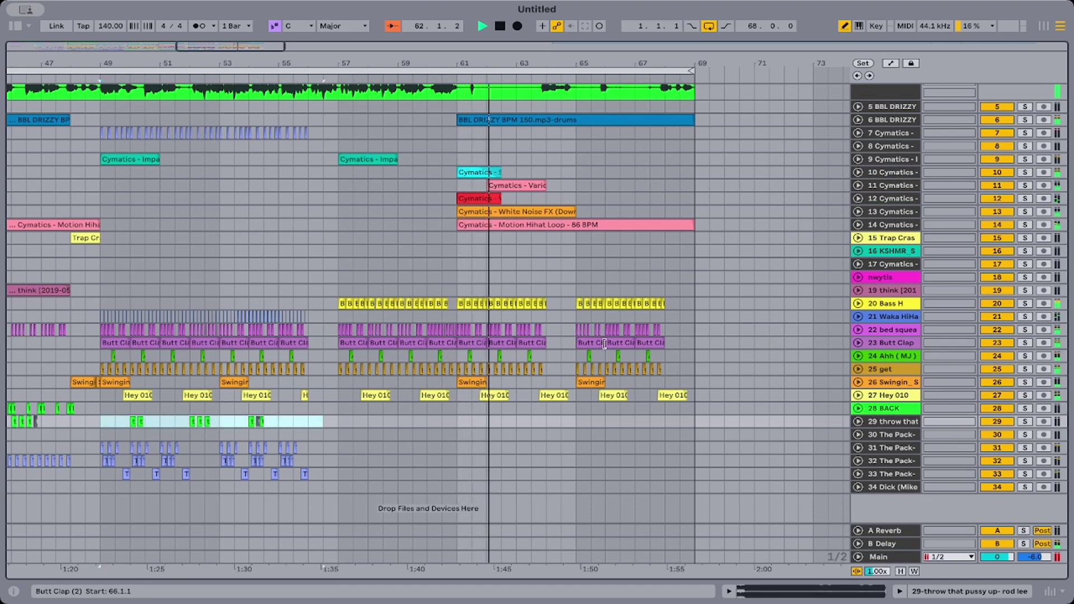
Fold the expanded BBL Drizzy acapella tracks 3 and 4 to show more of the arrangement at once.
{"action": "scroll", "coordinate": [604, 343], "scroll_direction": "up", "scroll_amount": 5}
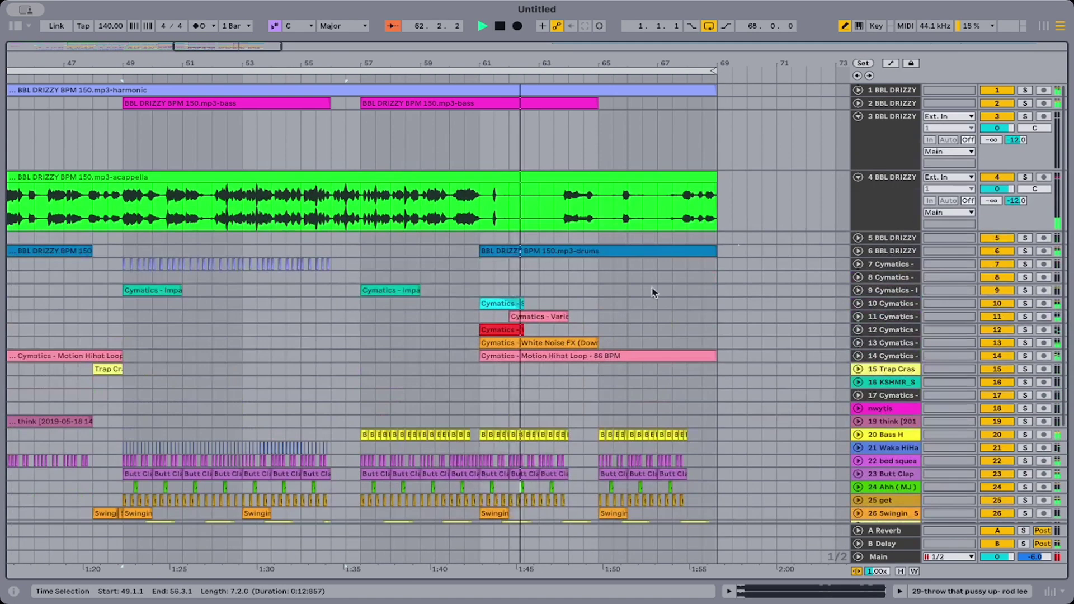
{"action": "left_click", "coordinate": [859, 178]}
{"action": "left_click", "coordinate": [858, 116]}
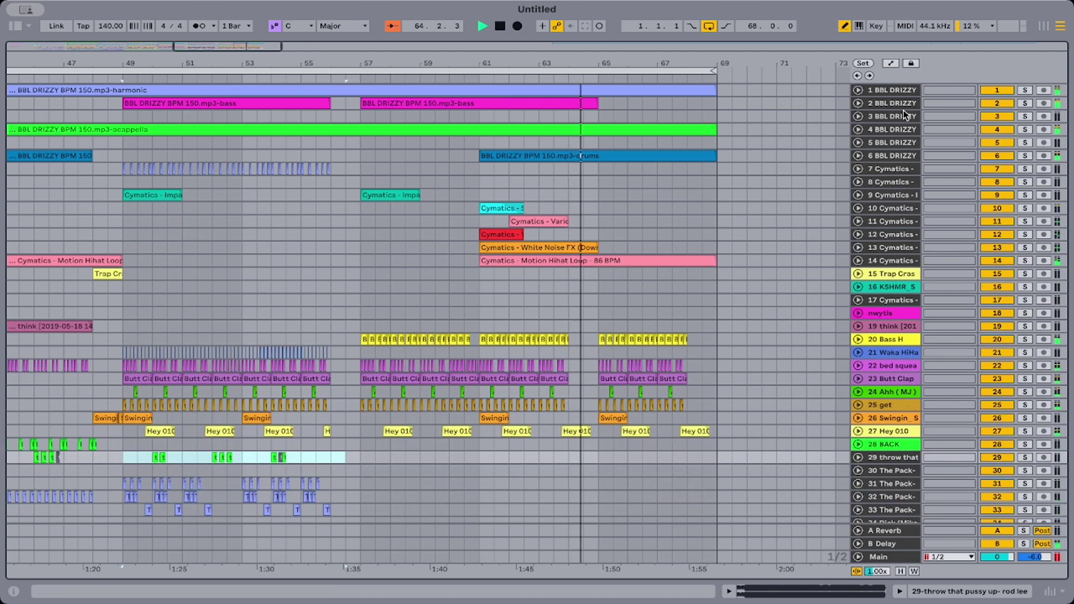
Play the arrangement from 1.1.1 and look over the track layout from the intro to the end.
{"action": "scroll", "coordinate": [437, 102], "scroll_direction": "left", "scroll_amount": 15}
{"action": "scroll", "coordinate": [437, 102], "scroll_direction": "down", "scroll_amount": 1}
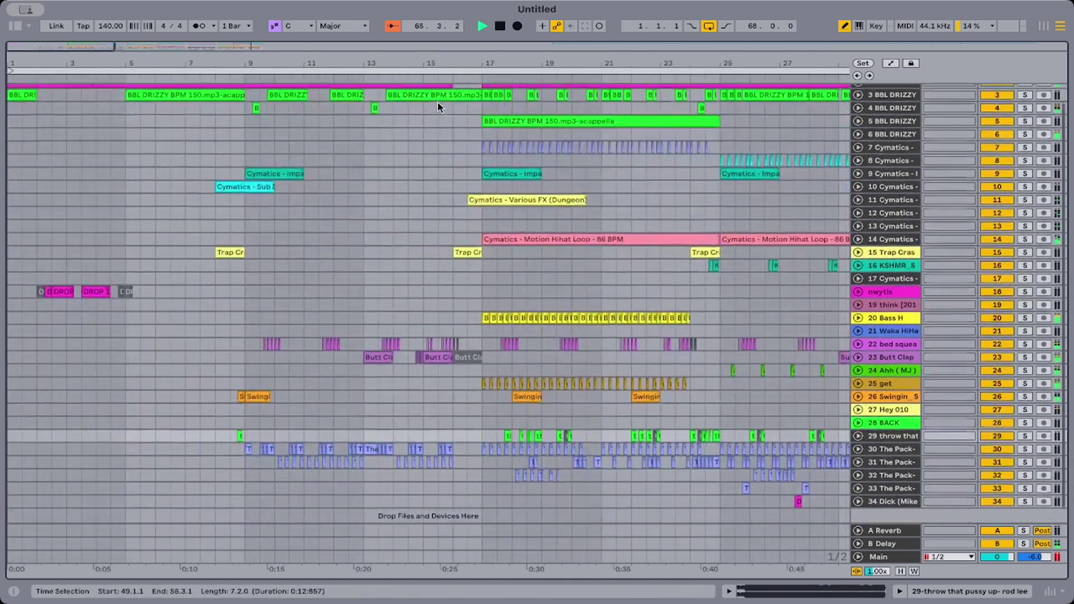
{"action": "scroll", "coordinate": [438, 102], "scroll_direction": "down", "scroll_amount": 1}
{"action": "left_click", "coordinate": [500, 26]}
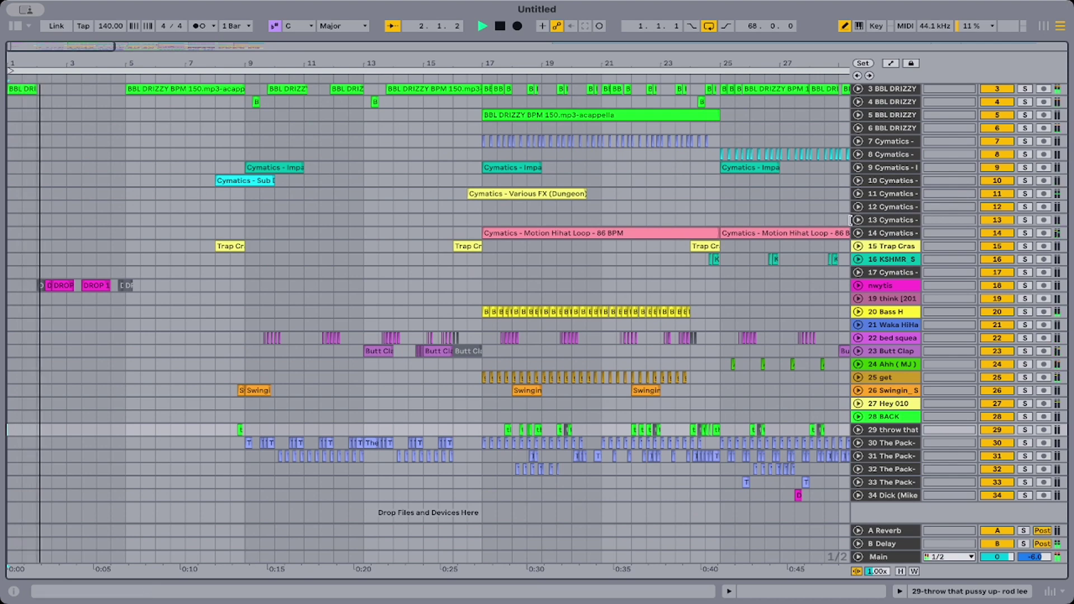
{"action": "scroll", "coordinate": [849, 220], "scroll_direction": "up", "scroll_amount": 2}
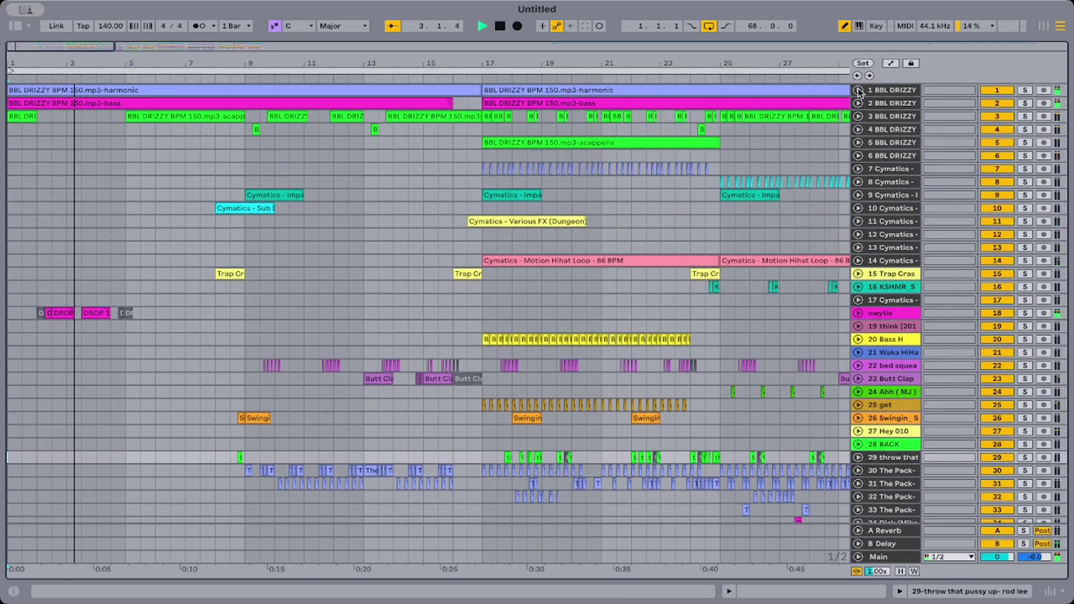
{"action": "scroll", "coordinate": [850, 278], "scroll_direction": "down", "scroll_amount": 3}
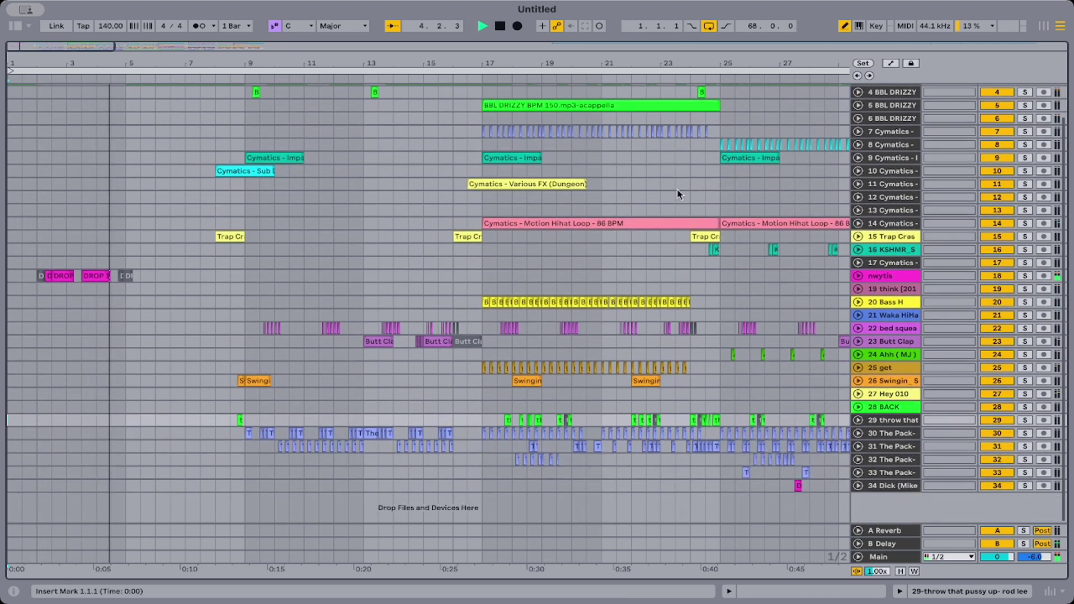
{"action": "left_click_drag", "start_coordinate": [622, 63], "coordinate": [620, 35]}
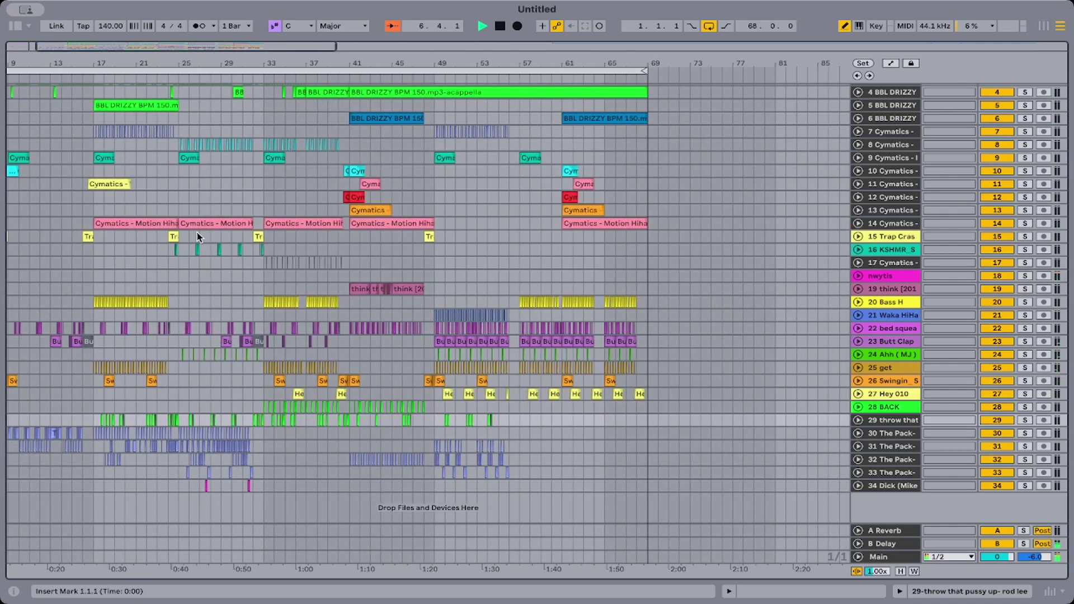
Delete track 34, the last audio track, together with its clips.
{"action": "scroll", "coordinate": [197, 237], "scroll_direction": "left", "scroll_amount": 3}
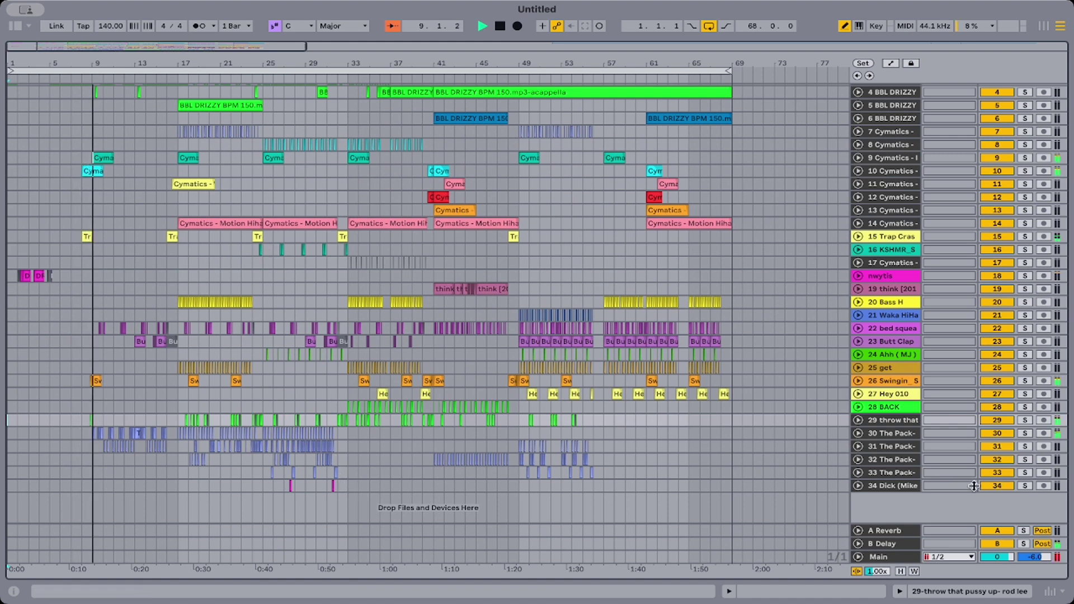
{"action": "left_click", "coordinate": [900, 487]}
{"action": "key", "text": "Delete"}
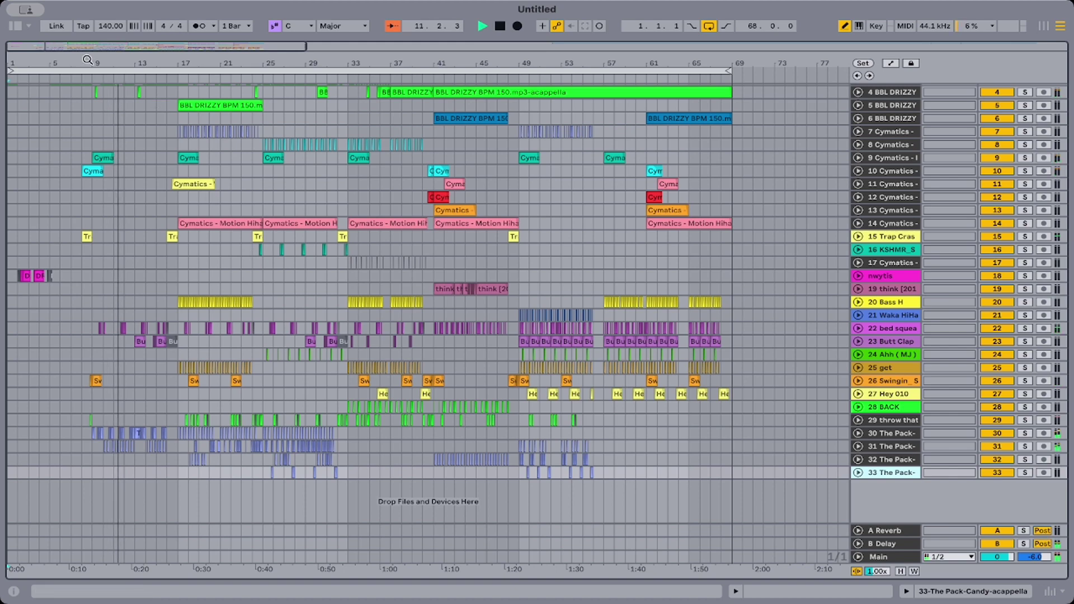
Listen on from bar 11 through bar 32, examining the layering of the drums and the track 3 acapella chops.
{"action": "mouse_move", "coordinate": [79, 60]}
{"action": "left_mouse_down"}
{"action": "mouse_move", "coordinate": [109, 81]}
{"action": "mouse_move", "coordinate": [110, 146]}
{"action": "mouse_move", "coordinate": [90, 63]}
{"action": "left_mouse_up"}
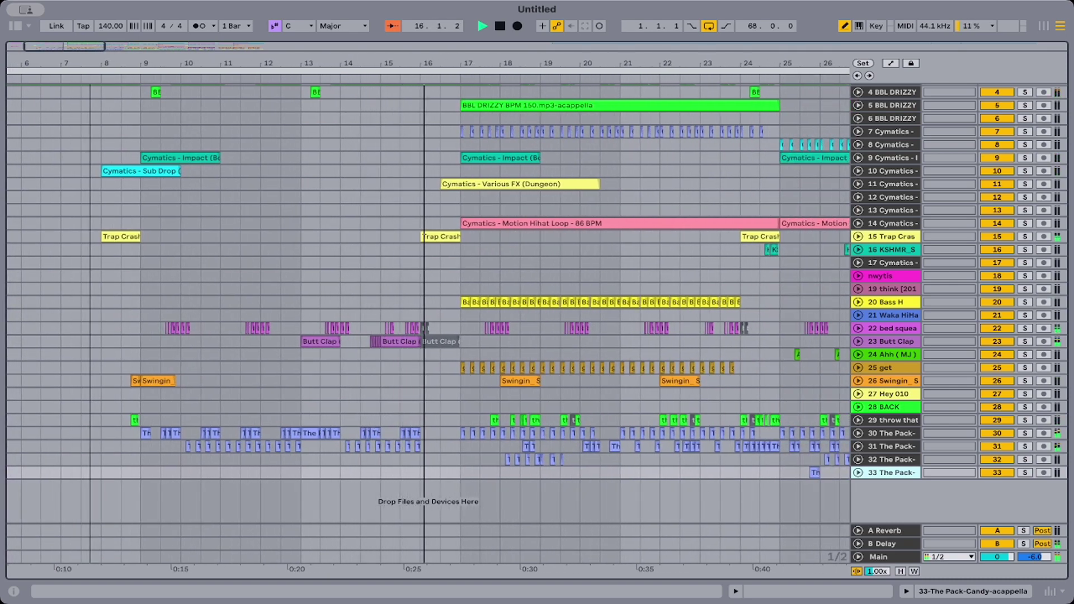
{"action": "left_click_drag", "start_coordinate": [90, 62], "coordinate": [80, 33]}
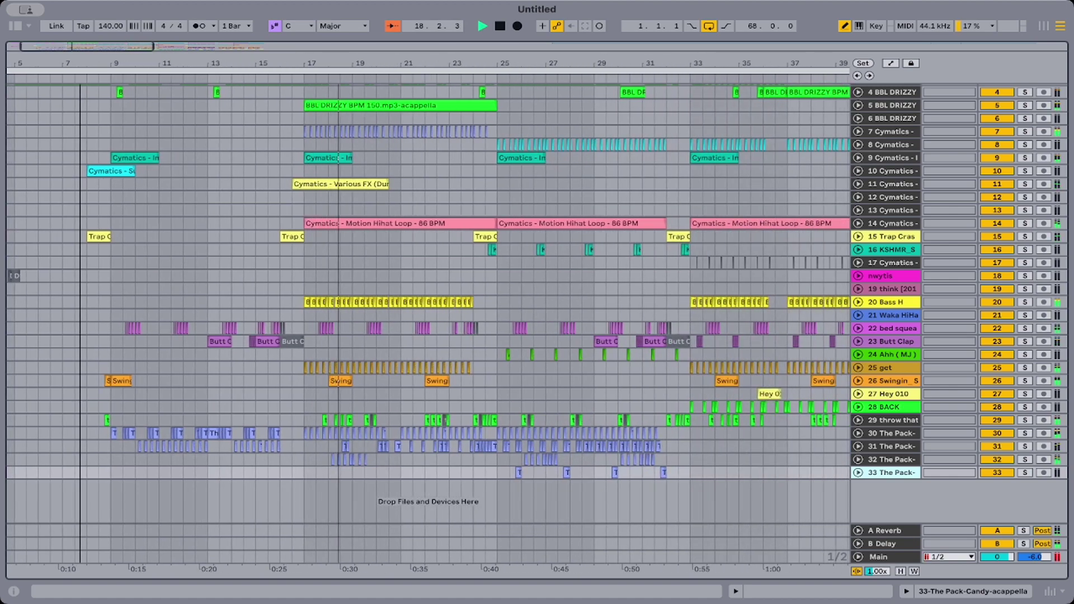
{"action": "scroll", "coordinate": [329, 101], "scroll_direction": "up", "scroll_amount": 3}
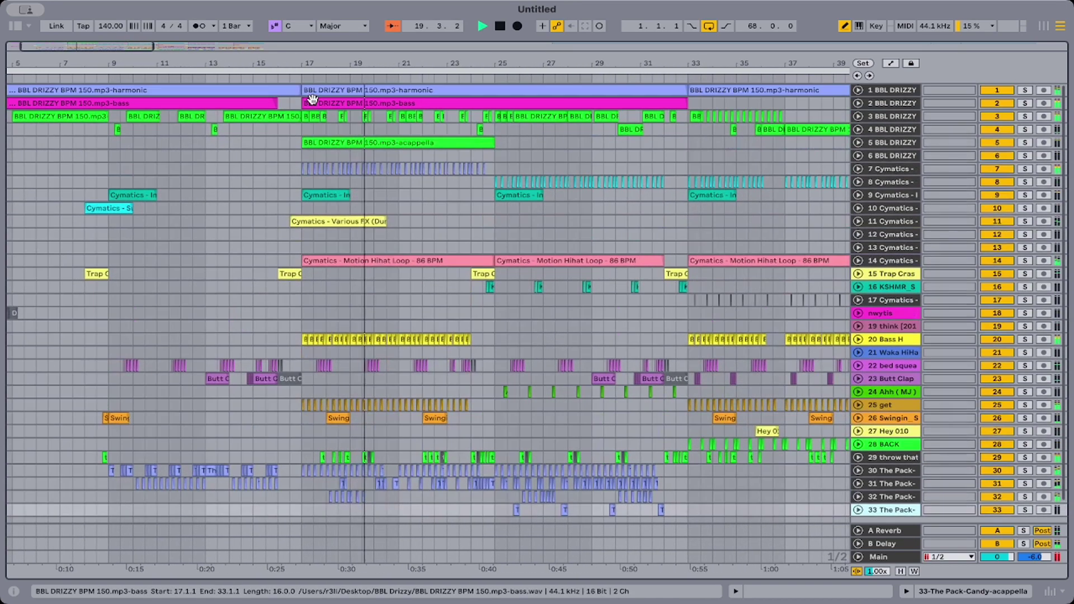
{"action": "mouse_move", "coordinate": [370, 58]}
{"action": "left_mouse_down"}
{"action": "mouse_move", "coordinate": [389, 90]}
{"action": "mouse_move", "coordinate": [393, 150]}
{"action": "mouse_move", "coordinate": [387, 143]}
{"action": "left_mouse_up"}
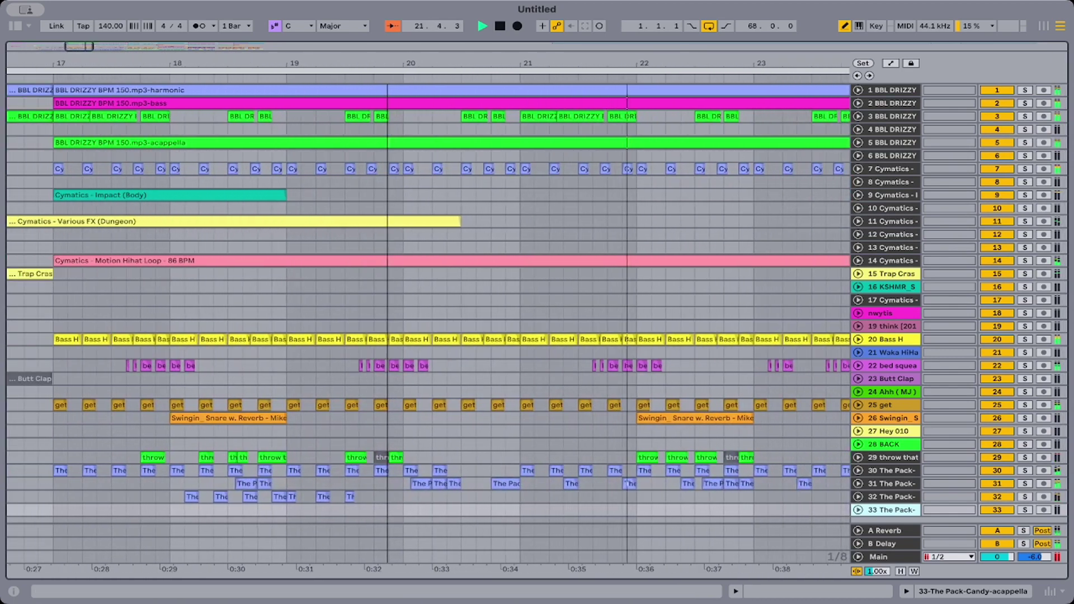
{"action": "left_click_drag", "start_coordinate": [367, 82], "coordinate": [366, 80]}
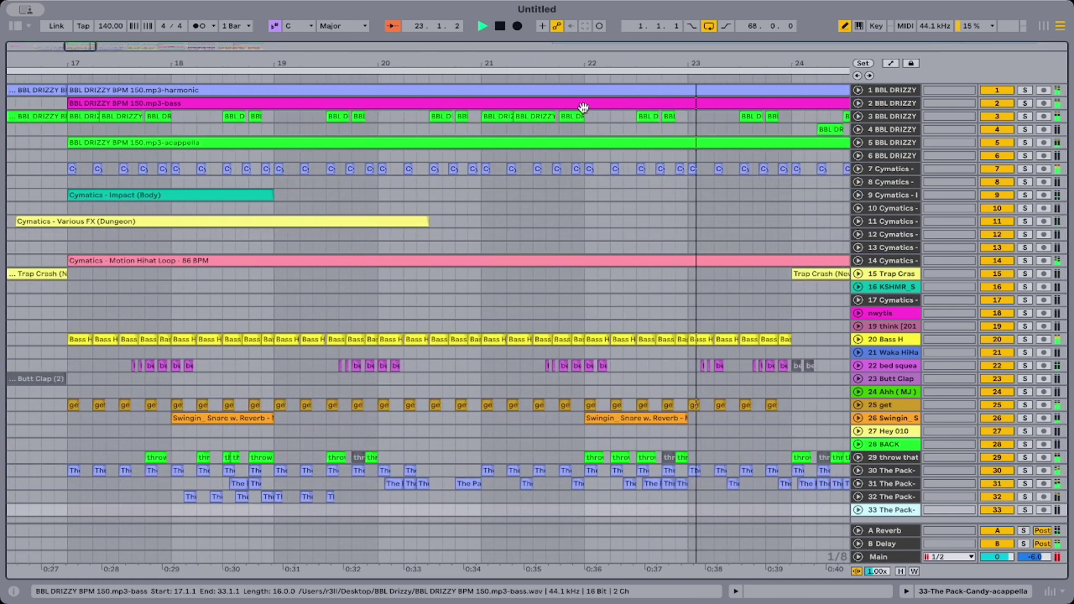
{"action": "left_click_drag", "start_coordinate": [578, 116], "coordinate": [594, 116]}
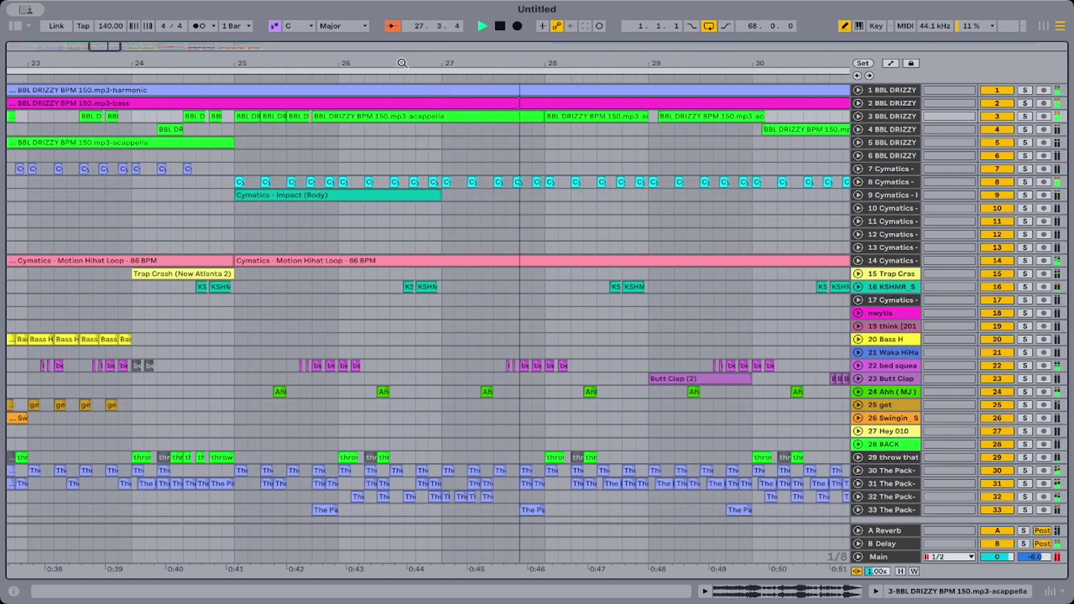
{"action": "left_click_drag", "start_coordinate": [402, 64], "coordinate": [394, 42]}
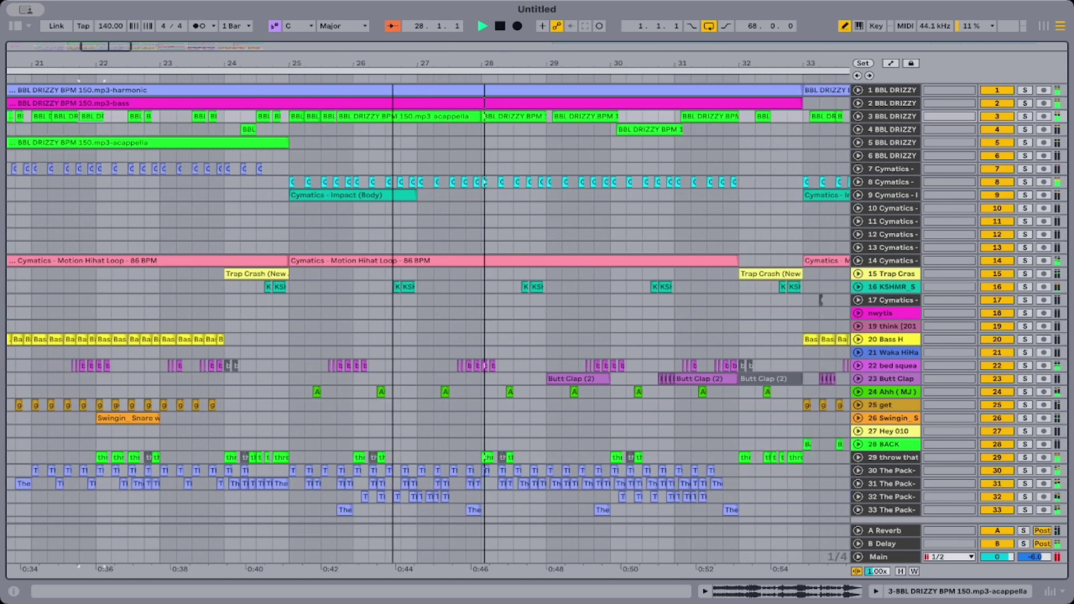
{"action": "left_click", "coordinate": [858, 116]}
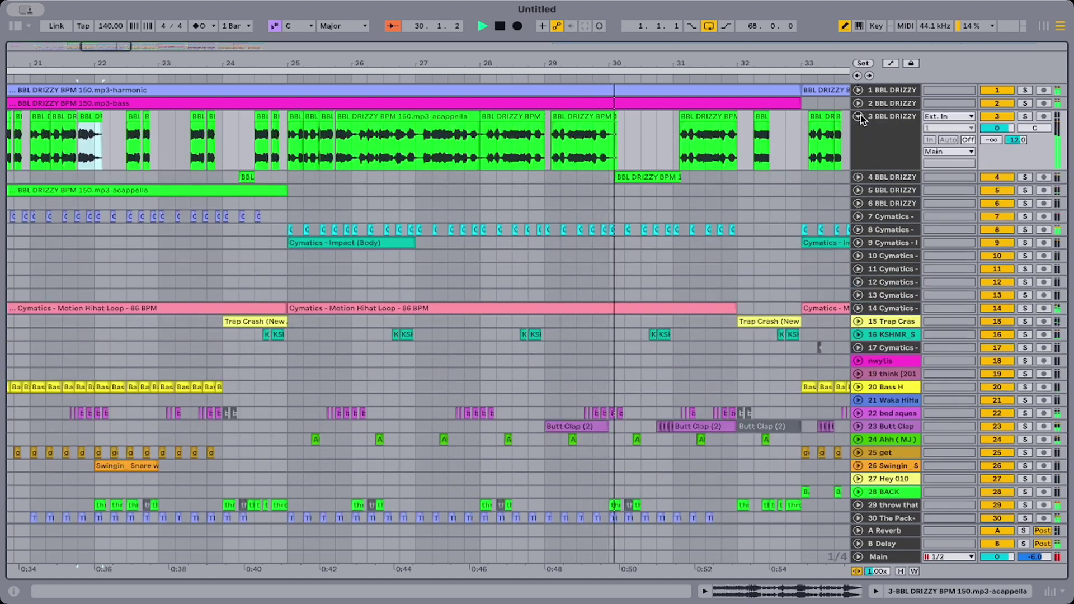
{"action": "left_click", "coordinate": [858, 117]}
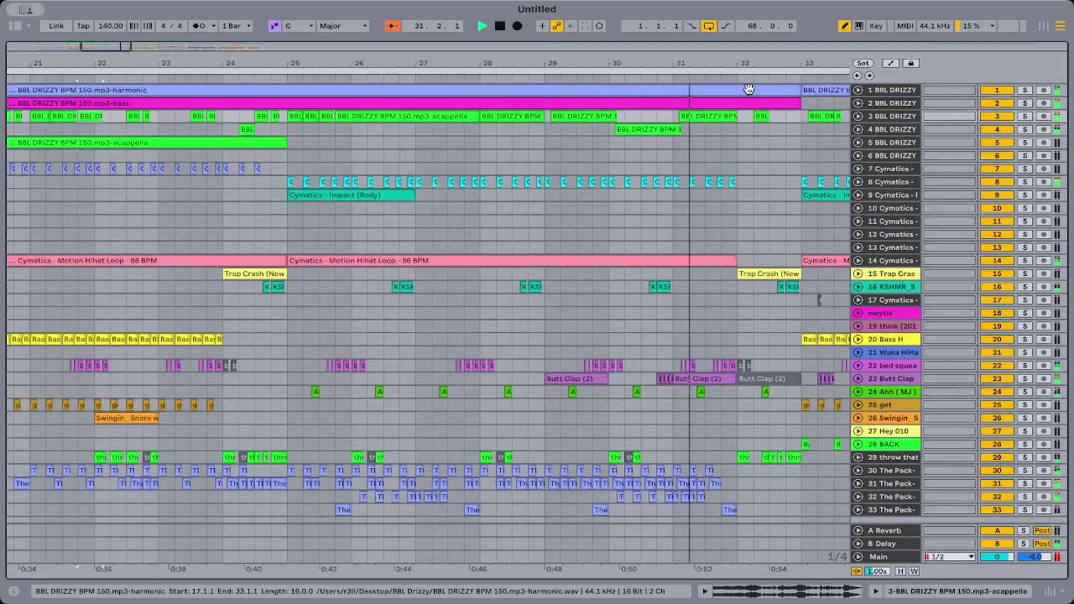
{"action": "left_click_drag", "start_coordinate": [501, 60], "coordinate": [482, 5]}
Unfold acapella track 4 and listen on from bar 37 through bar 51, following the drop and transitions.
{"action": "left_click", "coordinate": [861, 128]}
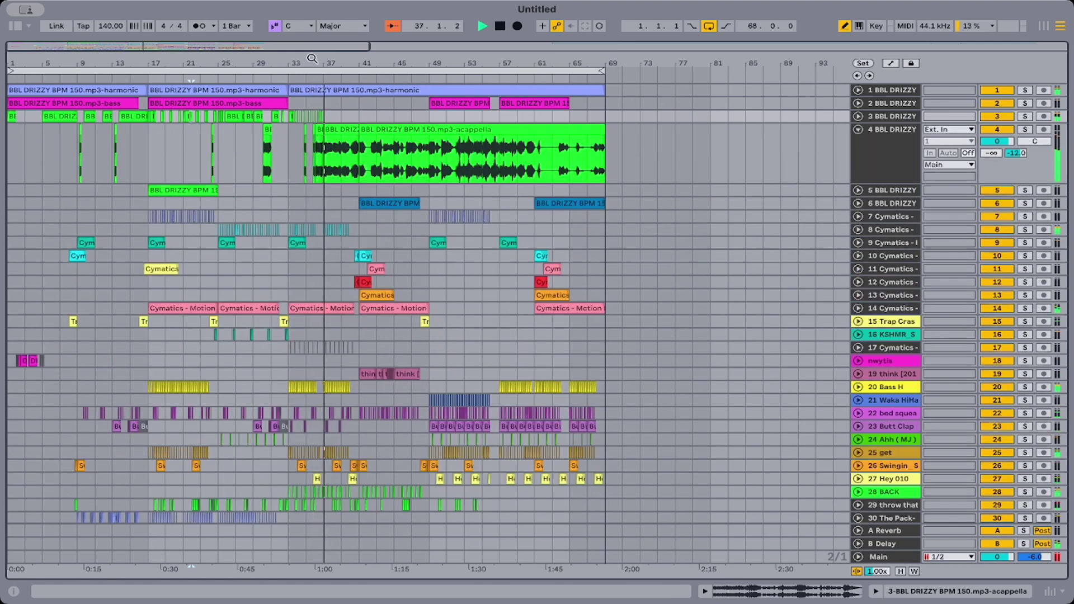
{"action": "left_click_drag", "start_coordinate": [311, 58], "coordinate": [364, 60]}
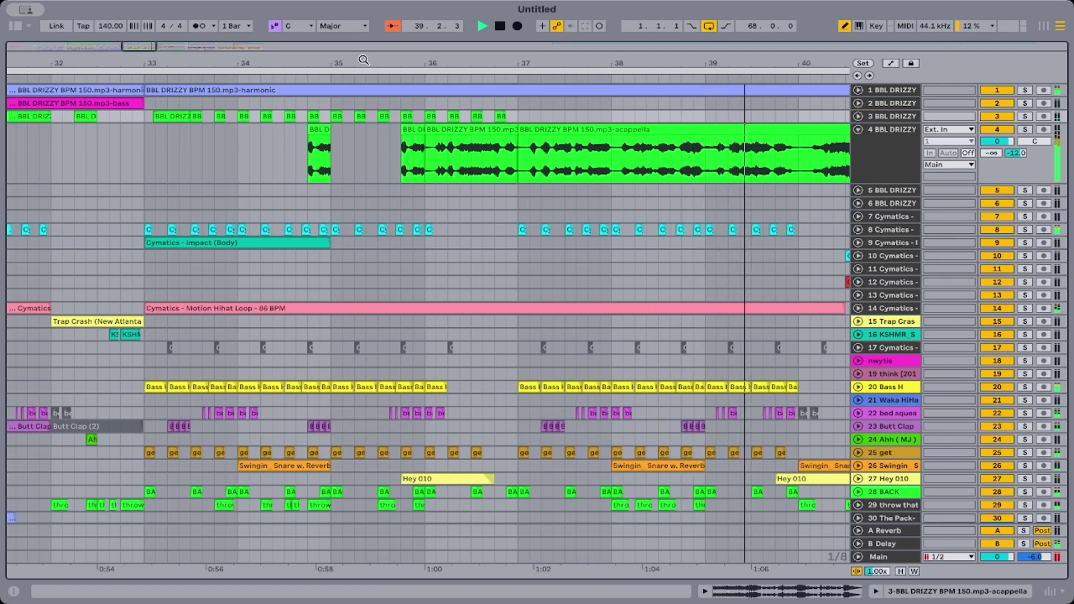
{"action": "scroll", "coordinate": [578, 206], "scroll_direction": "right", "scroll_amount": 5}
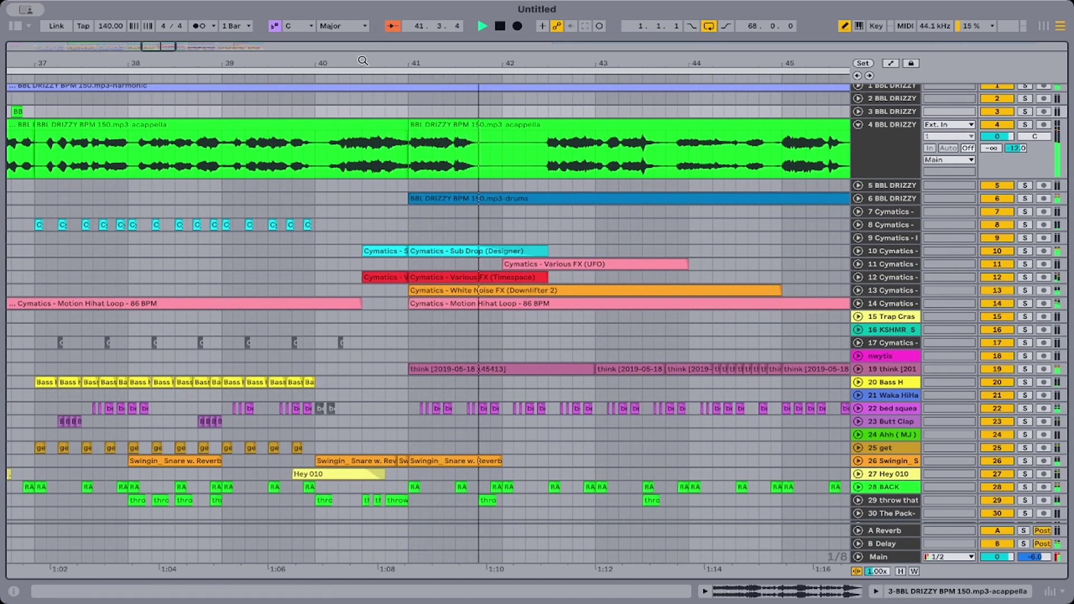
{"action": "left_click_drag", "start_coordinate": [363, 60], "coordinate": [340, 53]}
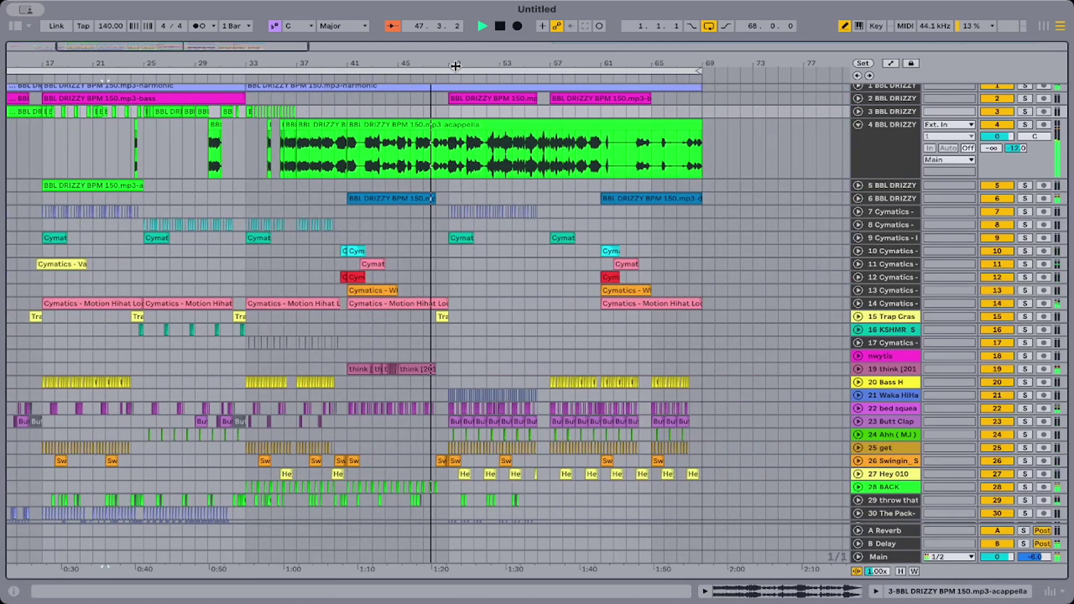
{"action": "mouse_move", "coordinate": [442, 62]}
{"action": "left_mouse_down"}
{"action": "mouse_move", "coordinate": [442, 88]}
{"action": "mouse_move", "coordinate": [433, 71]}
{"action": "left_mouse_up"}
{"action": "scroll", "coordinate": [439, 302], "scroll_direction": "down", "scroll_amount": 5}
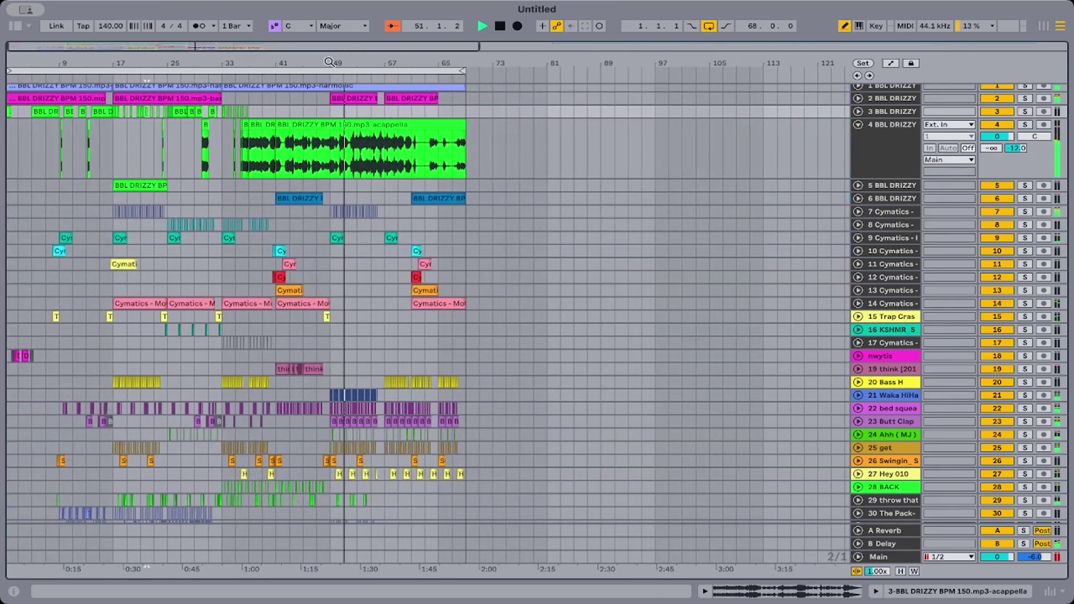
{"action": "scroll", "coordinate": [336, 97], "scroll_direction": "up", "scroll_amount": 1}
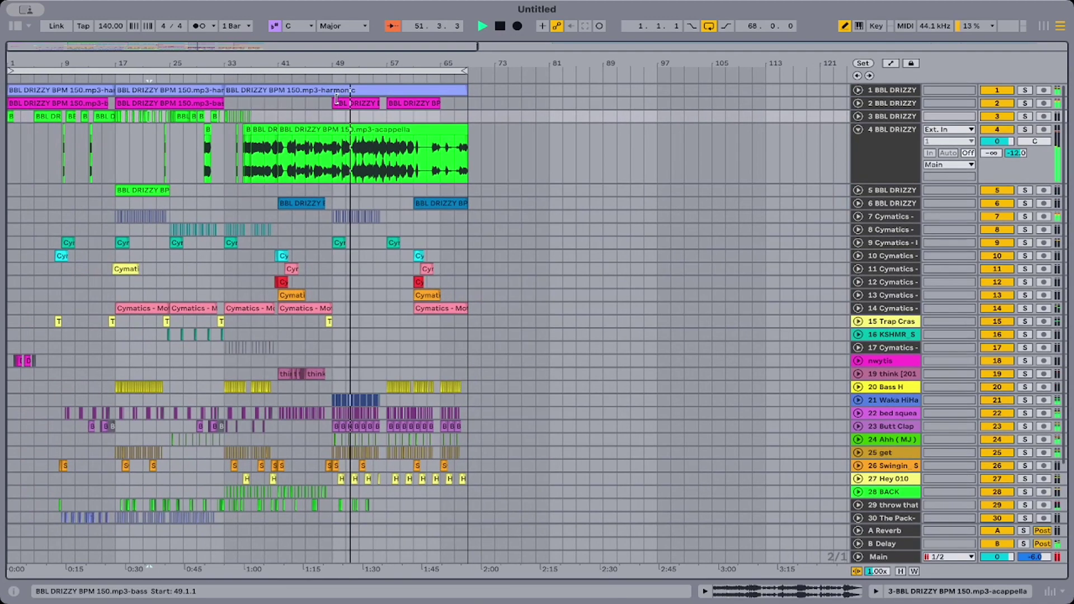
Audition the sections from 17.1.1 and 49.1.1, and select the acapella range 17.1.1–25.1.1 on tracks 3 and 4.
{"action": "left_click", "coordinate": [118, 142]}
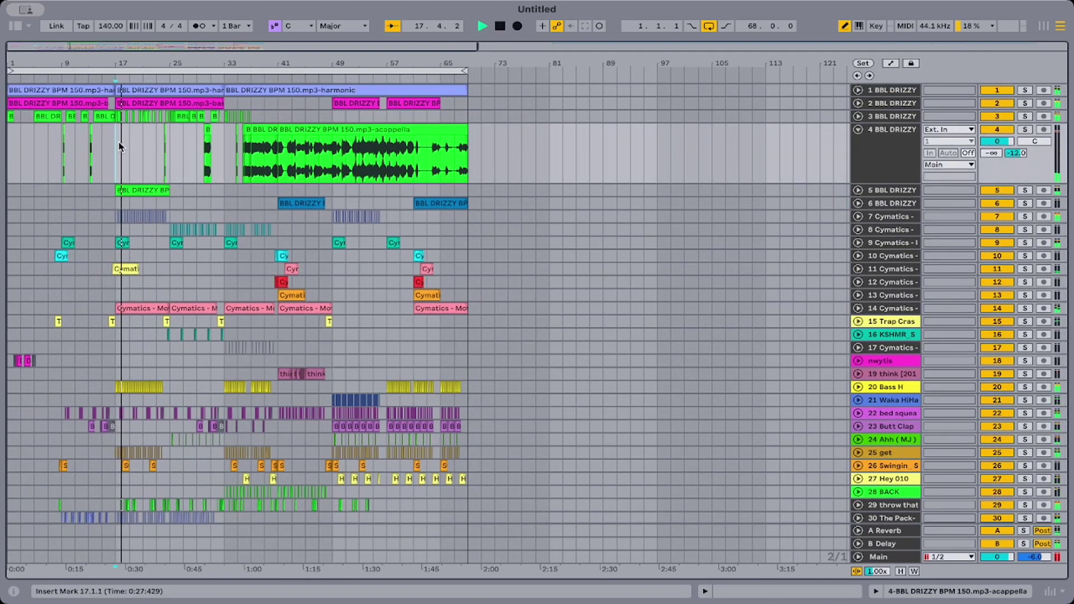
{"action": "left_click", "coordinate": [336, 144]}
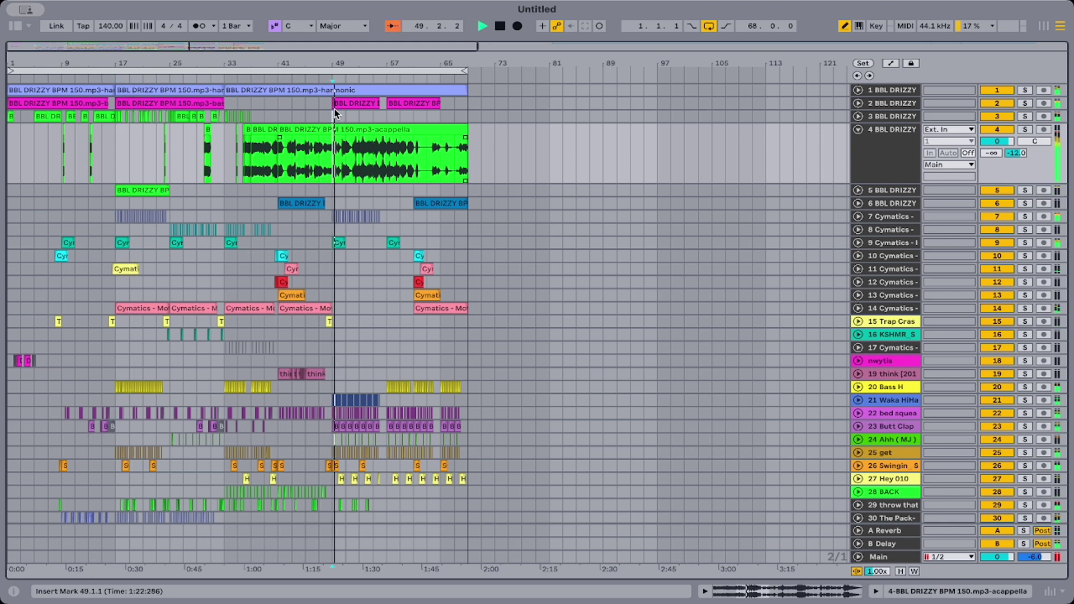
{"action": "left_click_drag", "start_coordinate": [335, 142], "coordinate": [385, 119]}
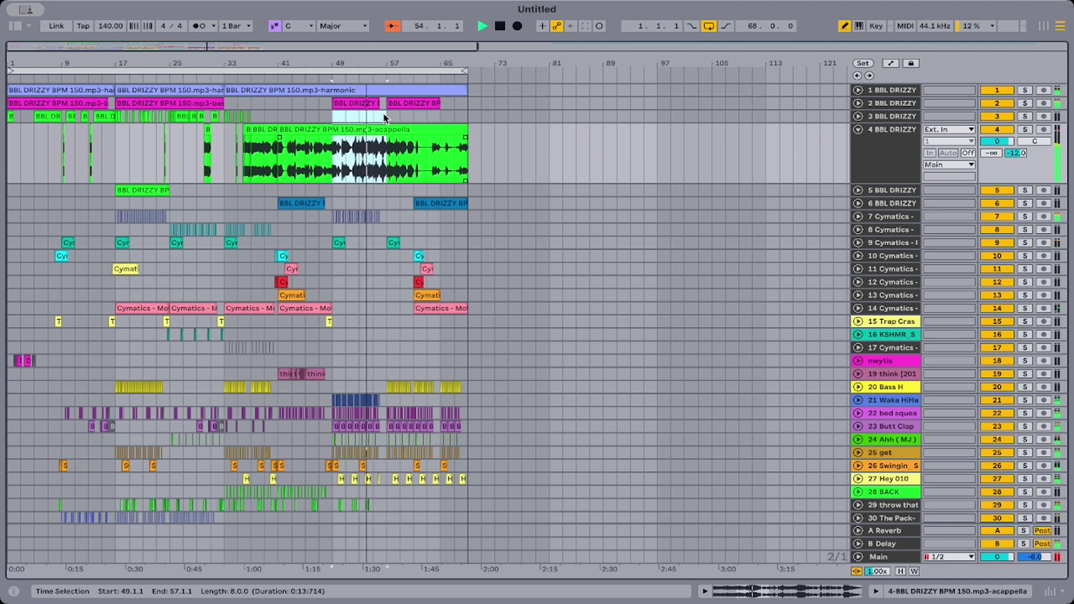
{"action": "left_click", "coordinate": [384, 115]}
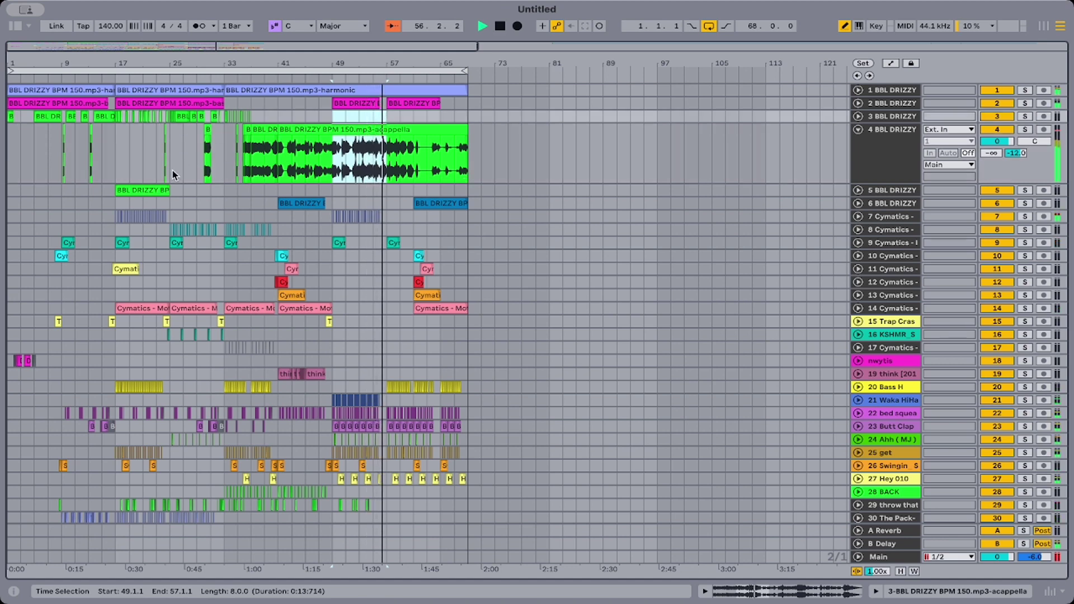
{"action": "left_click_drag", "start_coordinate": [172, 175], "coordinate": [121, 106]}
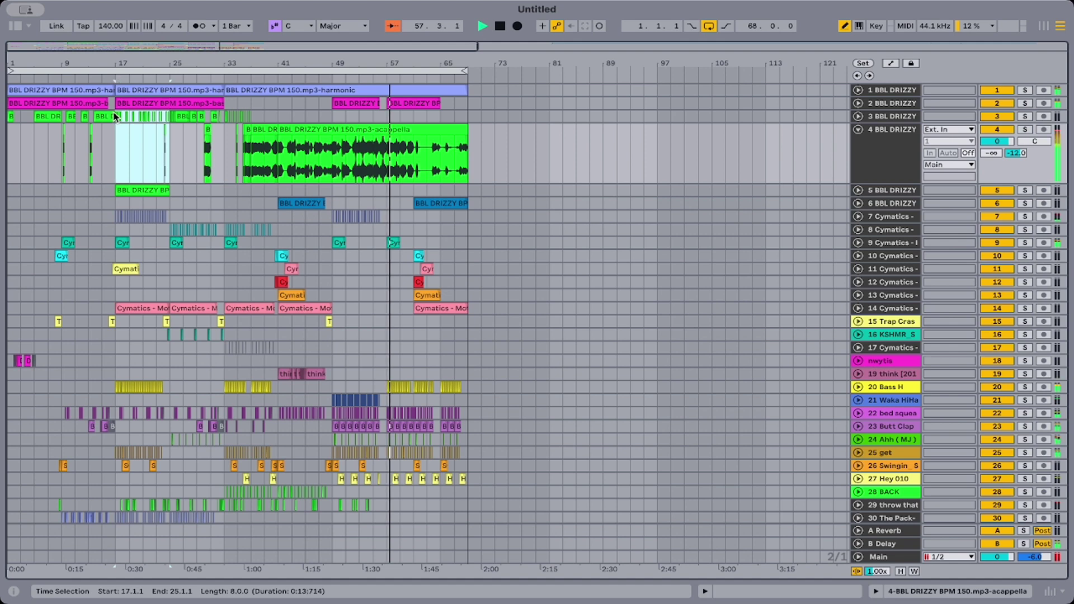
Play the arrangement from bar 17 and examine all tracks up to the section starting at bar 41.
{"action": "key", "text": "space"}
{"action": "key", "text": "space"}
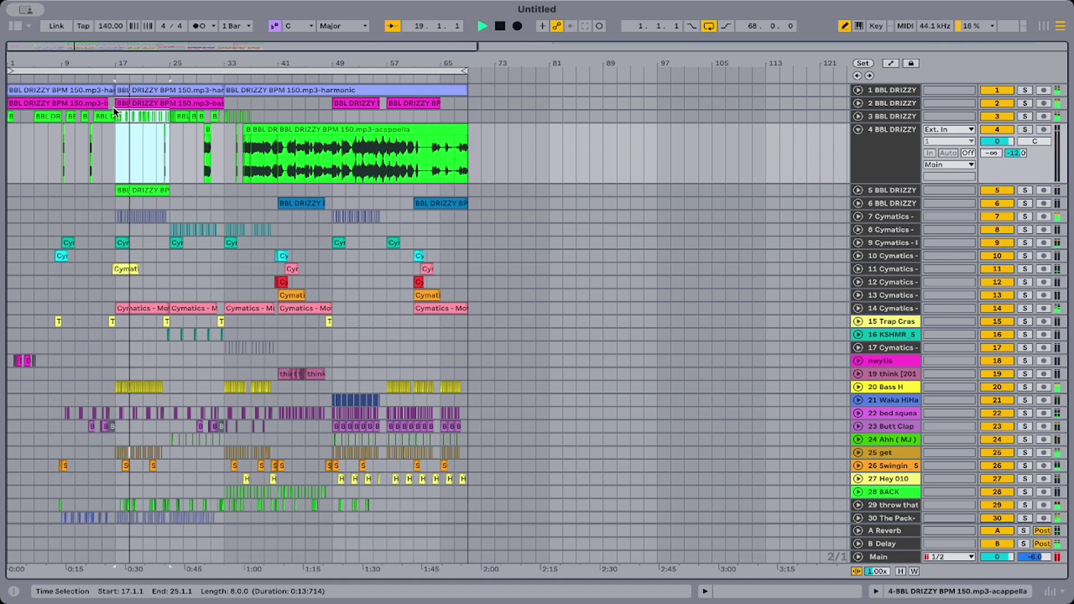
{"action": "left_click", "coordinate": [114, 108], "text": "shift"}
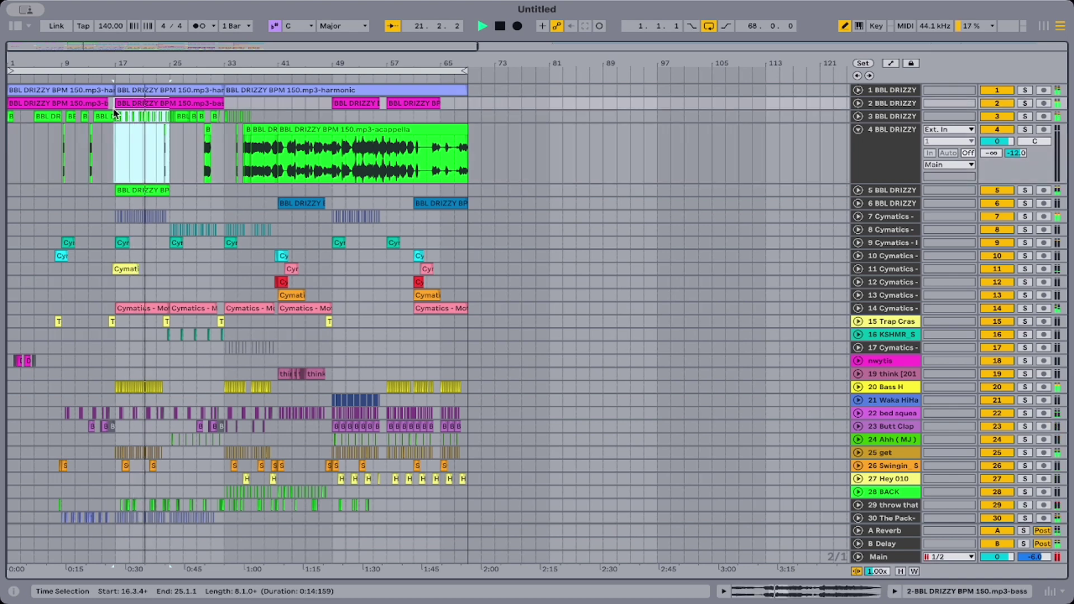
{"action": "scroll", "coordinate": [223, 146], "scroll_direction": "down", "scroll_amount": 3}
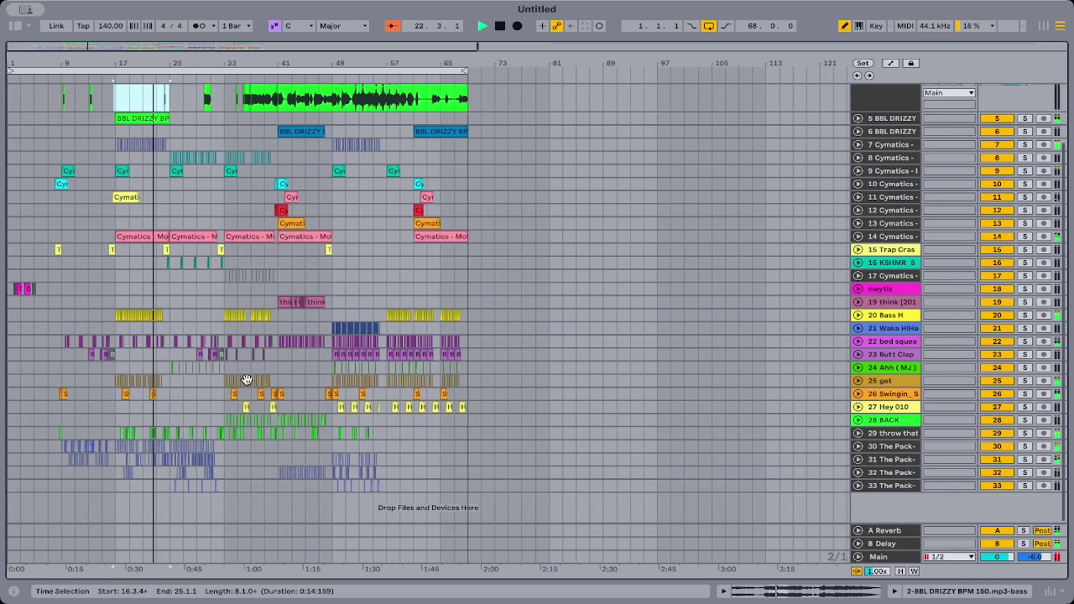
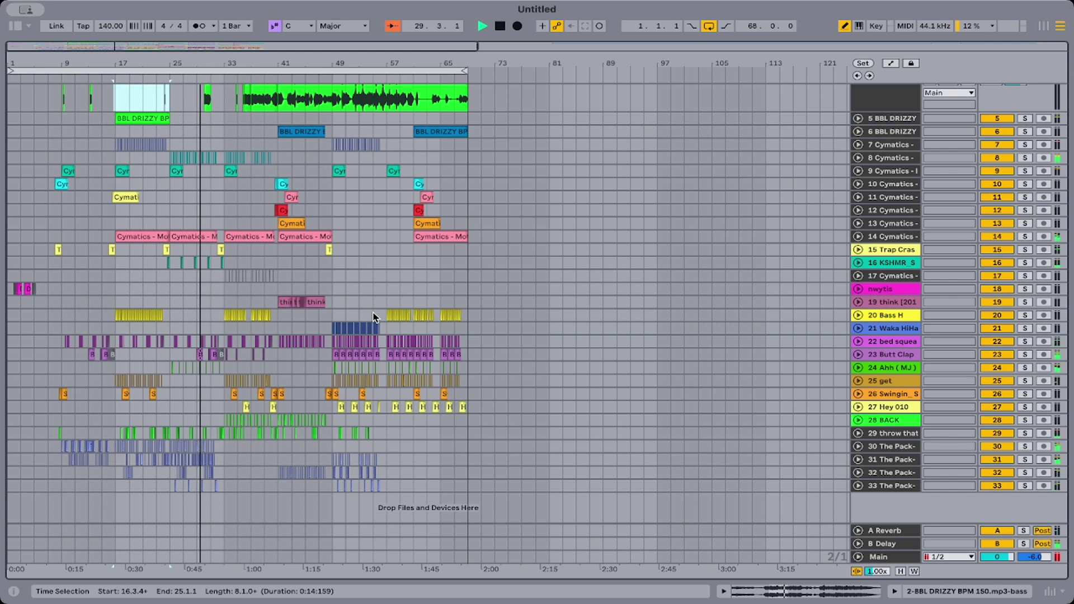
{"action": "scroll", "coordinate": [256, 135], "scroll_direction": "up", "scroll_amount": 3}
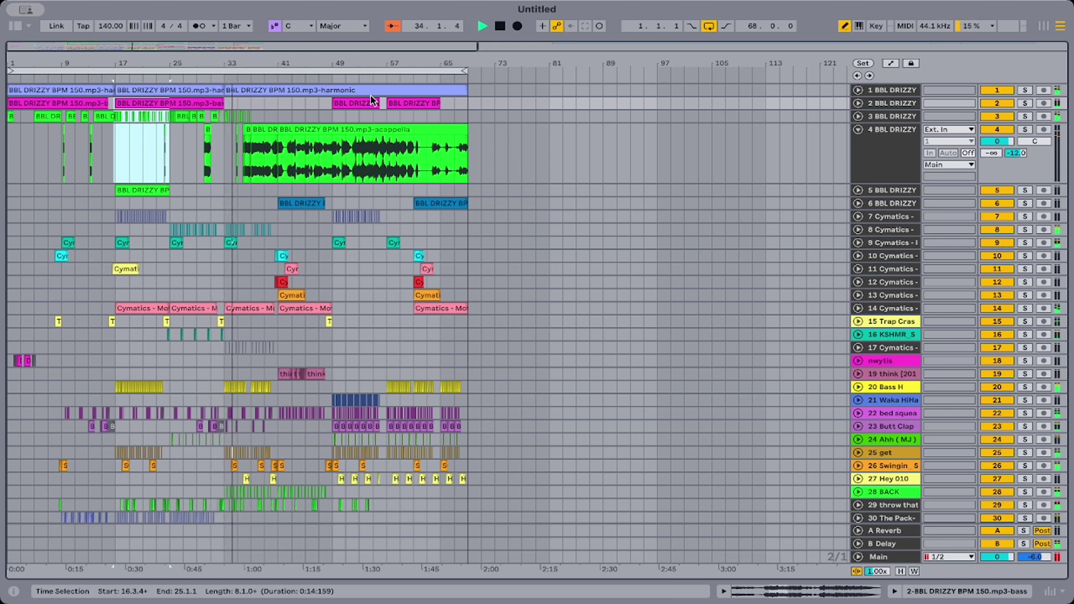
{"action": "left_click", "coordinate": [286, 76]}
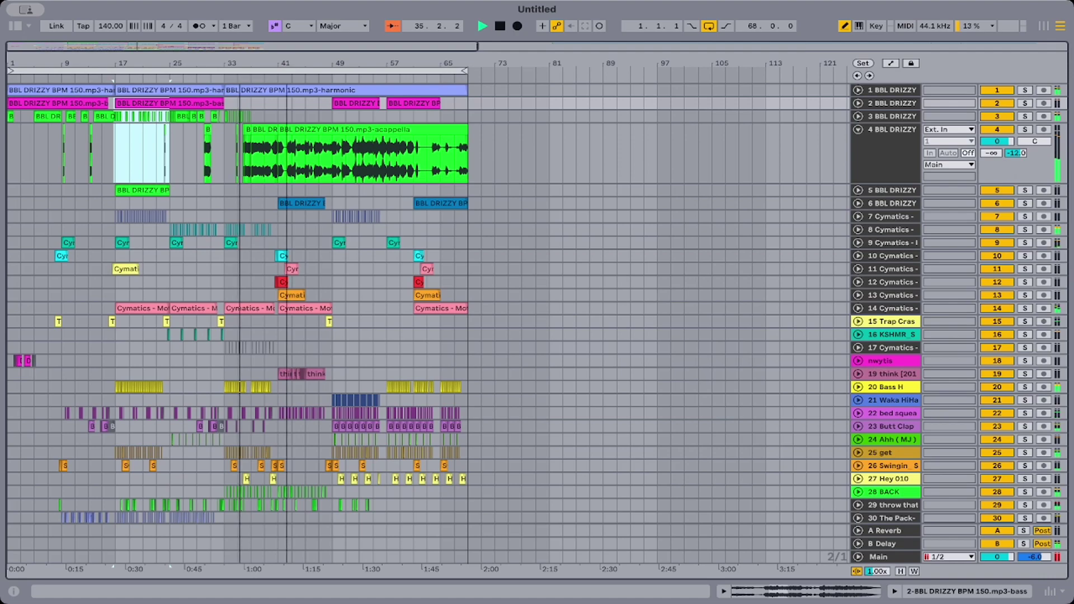
{"action": "left_click_drag", "start_coordinate": [287, 62], "coordinate": [327, 140]}
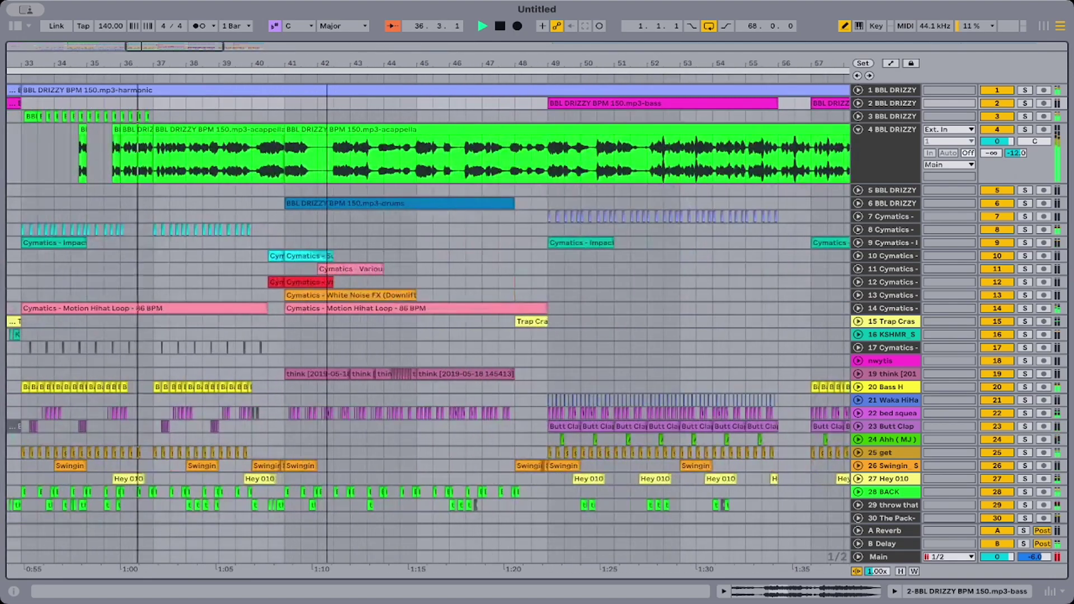
{"action": "key", "text": "minus"}
{"action": "key", "text": "minus"}
{"action": "key", "text": "minus"}
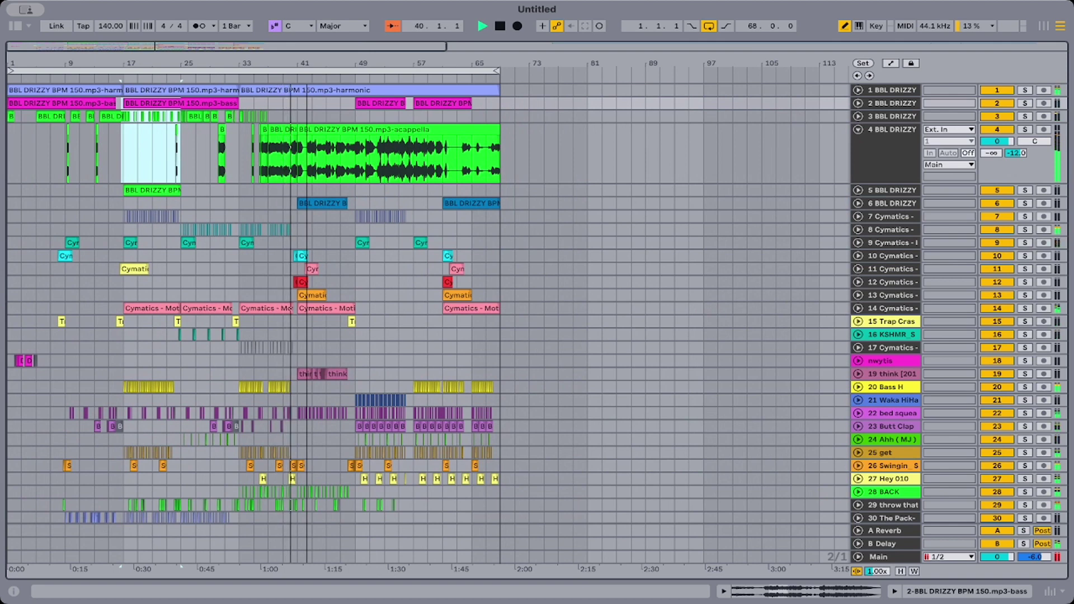
{"action": "left_click_drag", "start_coordinate": [302, 65], "coordinate": [301, 60]}
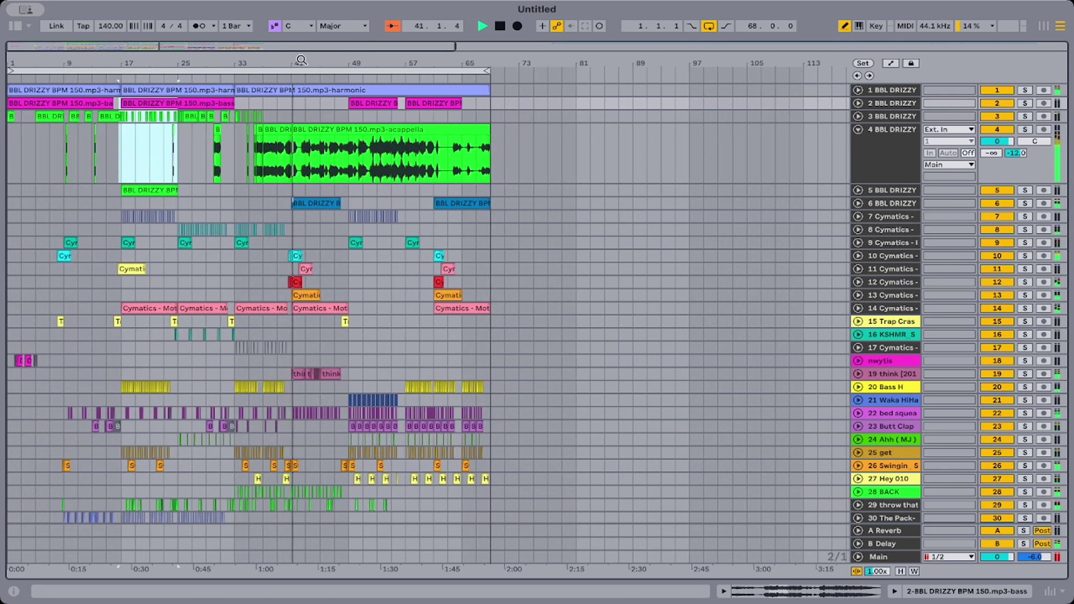
Examine the arrangement from bar 41 to the end, comparing the track 4 acapella waveform with the other parts.
{"action": "left_click", "coordinate": [859, 131]}
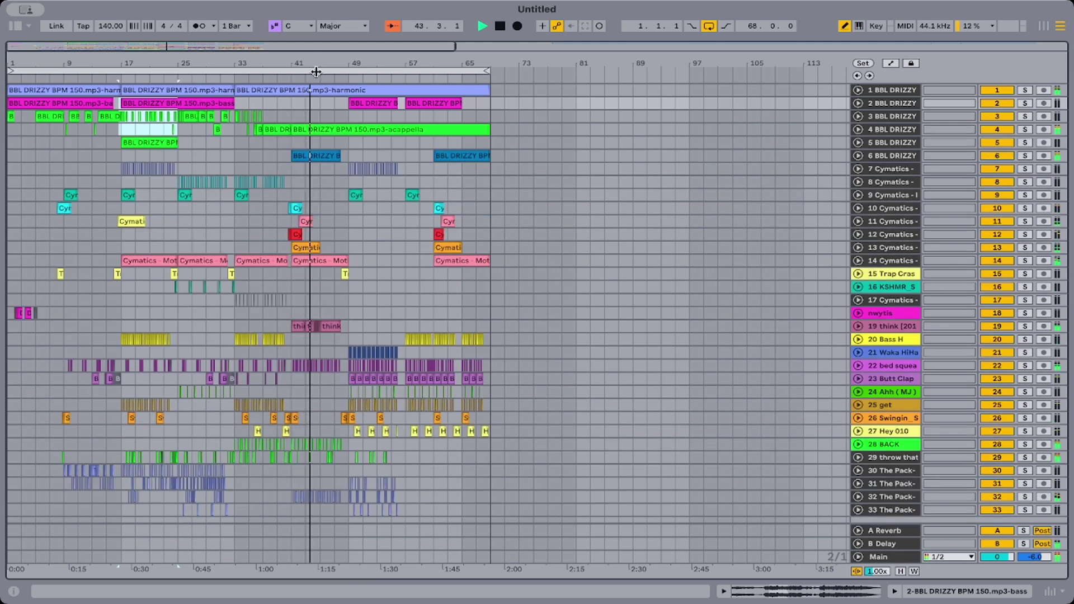
{"action": "left_click_drag", "start_coordinate": [290, 62], "coordinate": [318, 61]}
{"action": "scroll", "coordinate": [501, 150], "scroll_direction": "right", "scroll_amount": 10}
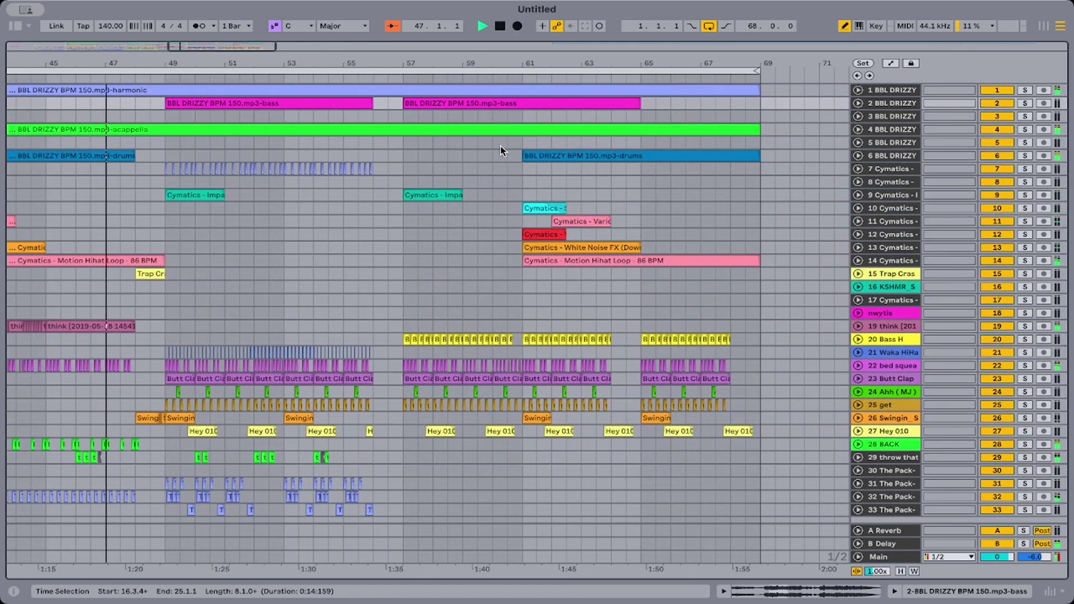
{"action": "scroll", "coordinate": [501, 150], "scroll_direction": "down", "scroll_amount": 2}
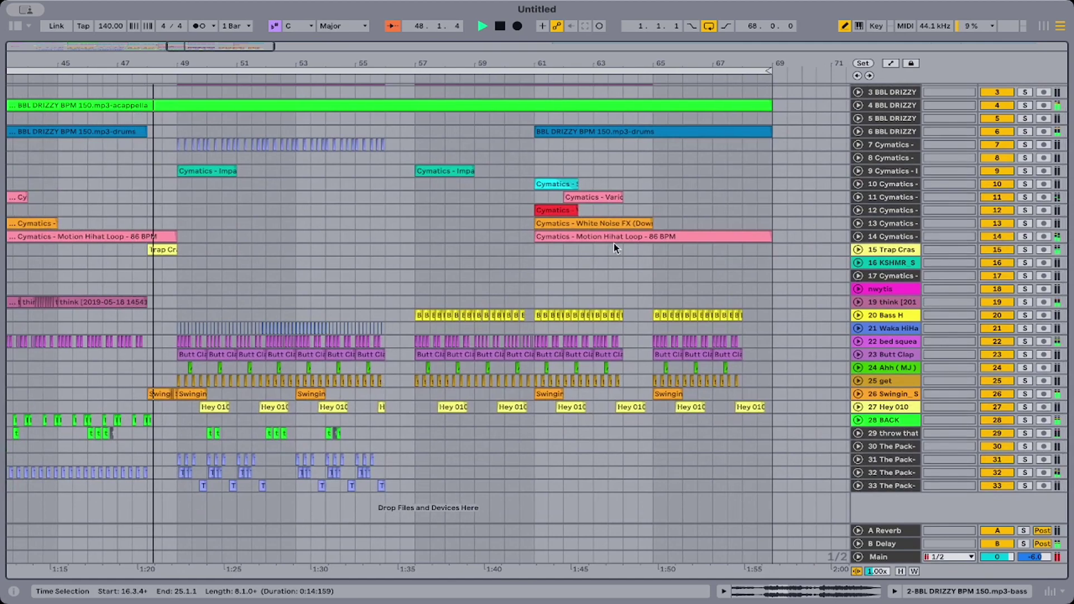
{"action": "left_click_drag", "start_coordinate": [182, 63], "coordinate": [183, 36]}
{"action": "scroll", "coordinate": [209, 160], "scroll_direction": "up", "scroll_amount": 2}
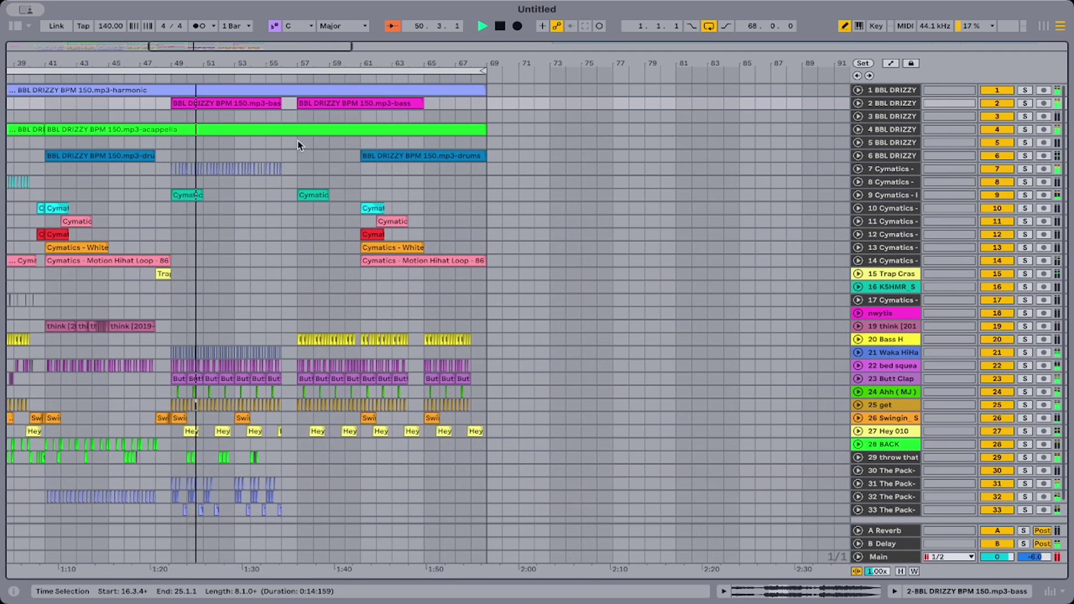
{"action": "left_click", "coordinate": [857, 129]}
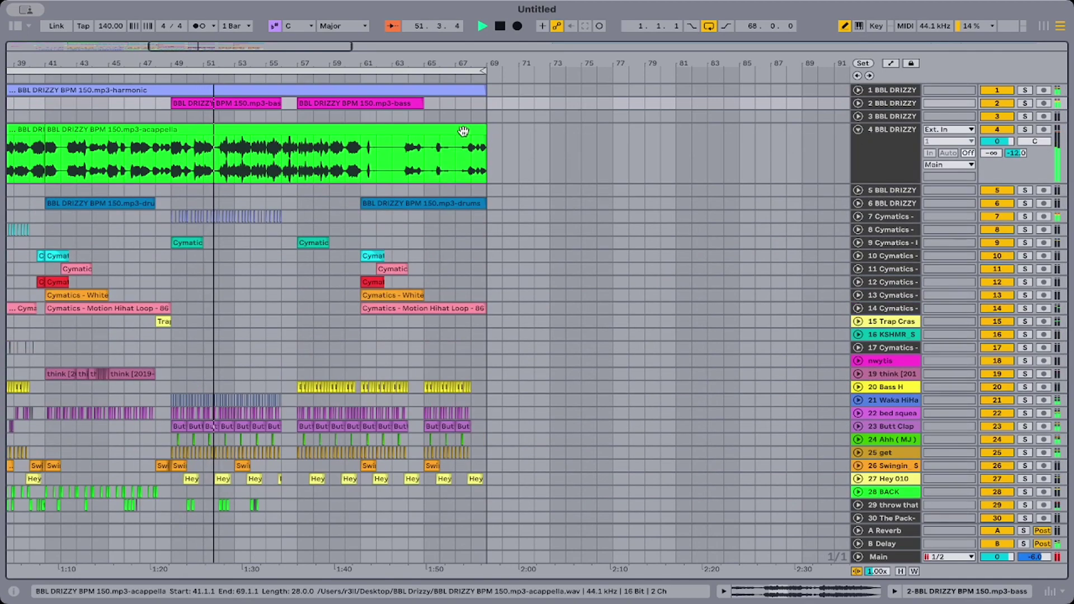
{"action": "left_click_drag", "start_coordinate": [224, 63], "coordinate": [224, 33]}
{"action": "scroll", "coordinate": [134, 156], "scroll_direction": "left", "scroll_amount": 2}
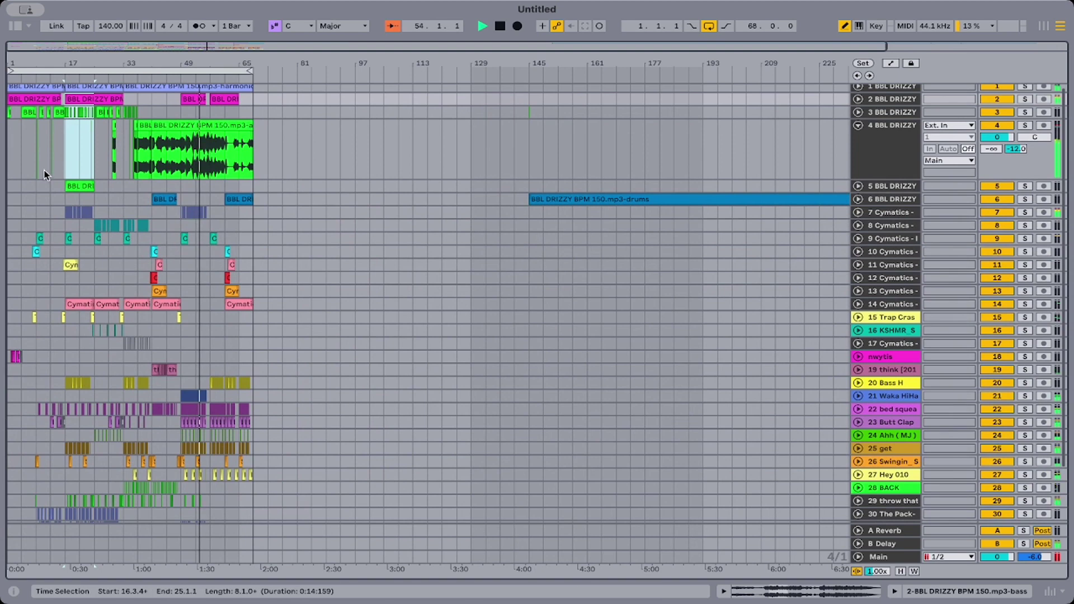
Copy the acapella clips on tracks 3 and 4 from bars 1 to 17, and delete track 4's acapella from bar 49 to 61.
{"action": "left_click", "coordinate": [68, 159]}
{"action": "left_click_drag", "start_coordinate": [68, 159], "coordinate": [1, 114]}
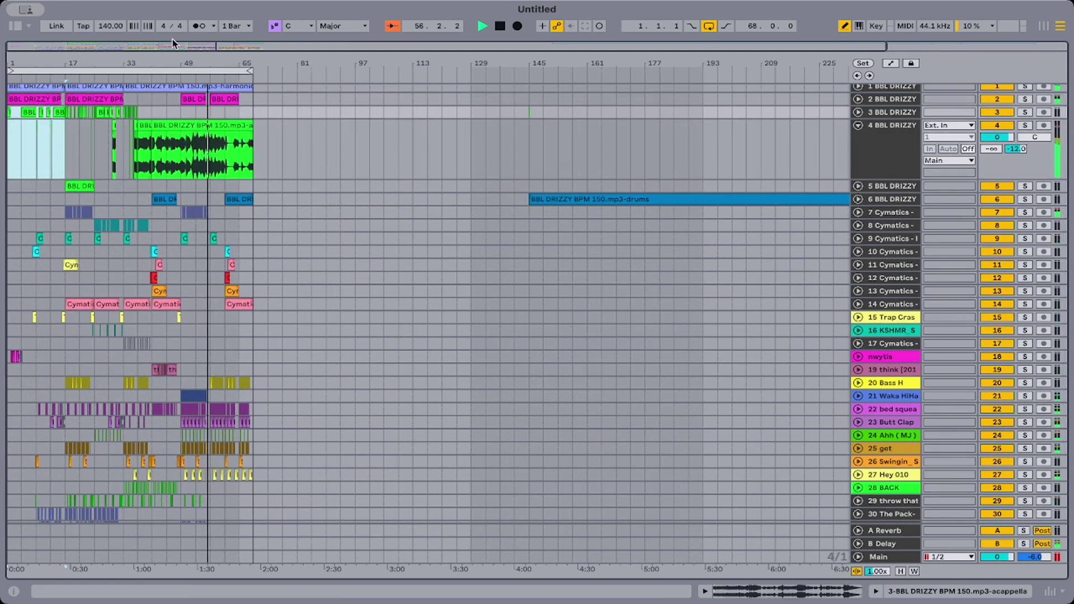
{"action": "left_click_drag", "start_coordinate": [193, 62], "coordinate": [193, 84]}
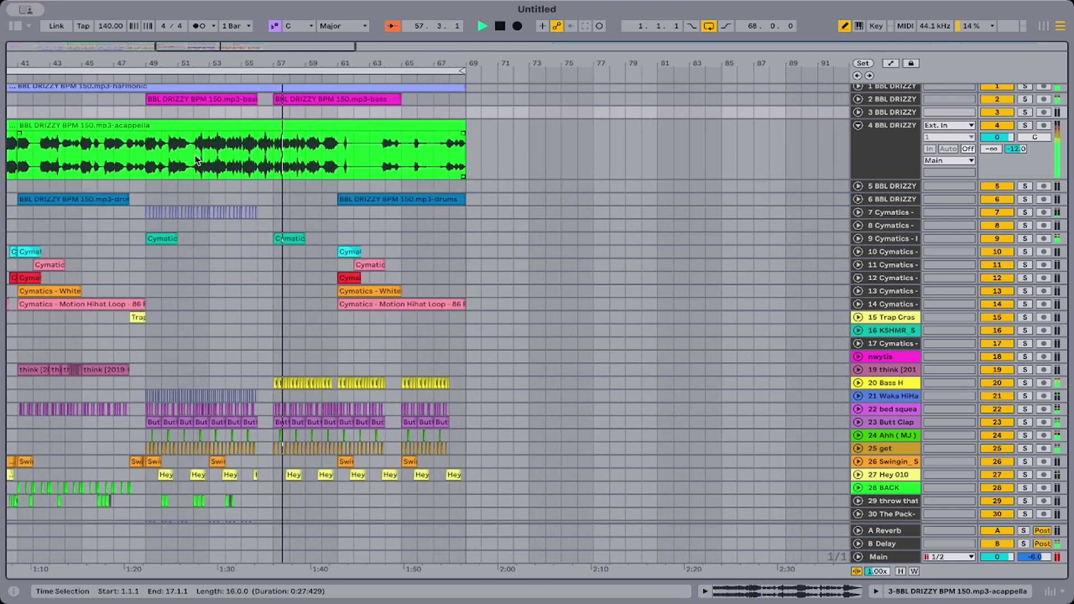
{"action": "left_click_drag", "start_coordinate": [146, 151], "coordinate": [343, 153]}
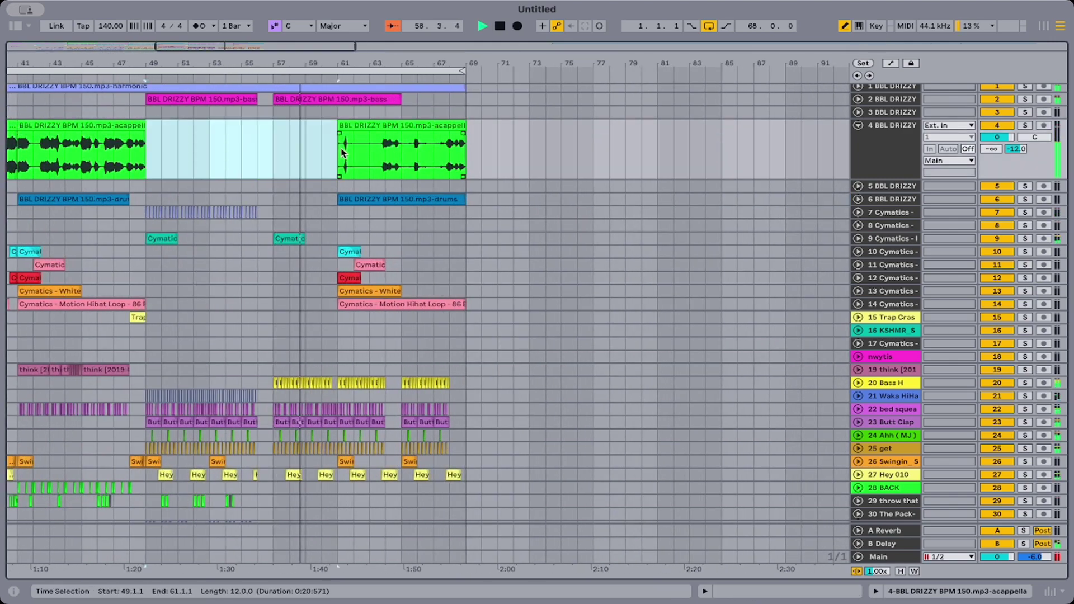
{"action": "key", "text": "Delete"}
Paste the copied acapella clips onto tracks 3 and 4 at bar 49 and play back from there.
{"action": "left_click", "coordinate": [148, 116]}
{"action": "key", "text": "super+v"}
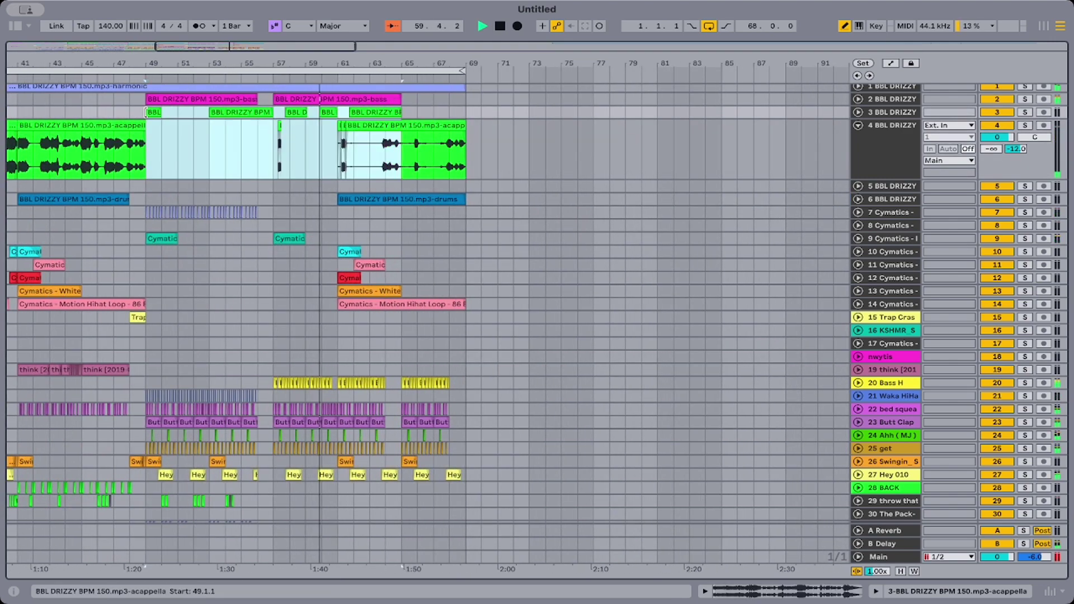
{"action": "key", "text": "super+z"}
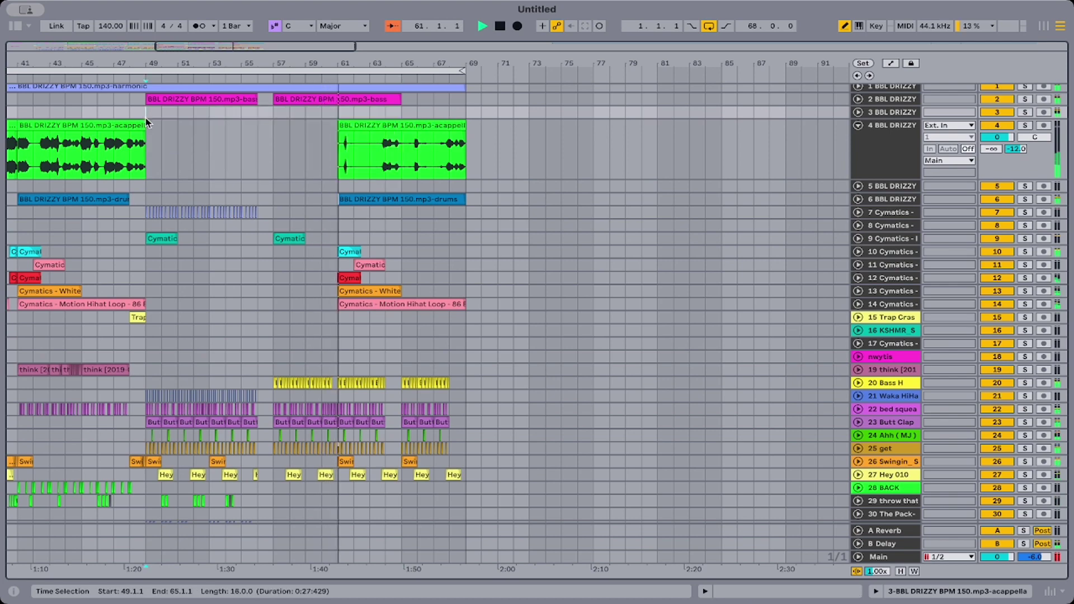
{"action": "left_click_drag", "start_coordinate": [147, 63], "coordinate": [147, 12]}
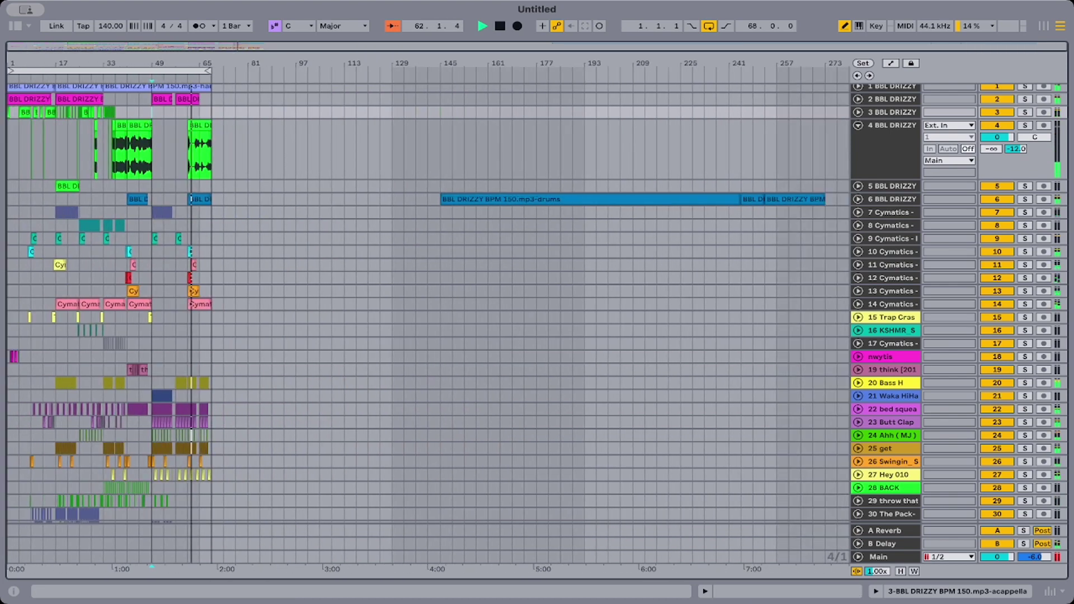
{"action": "left_click", "coordinate": [152, 61]}
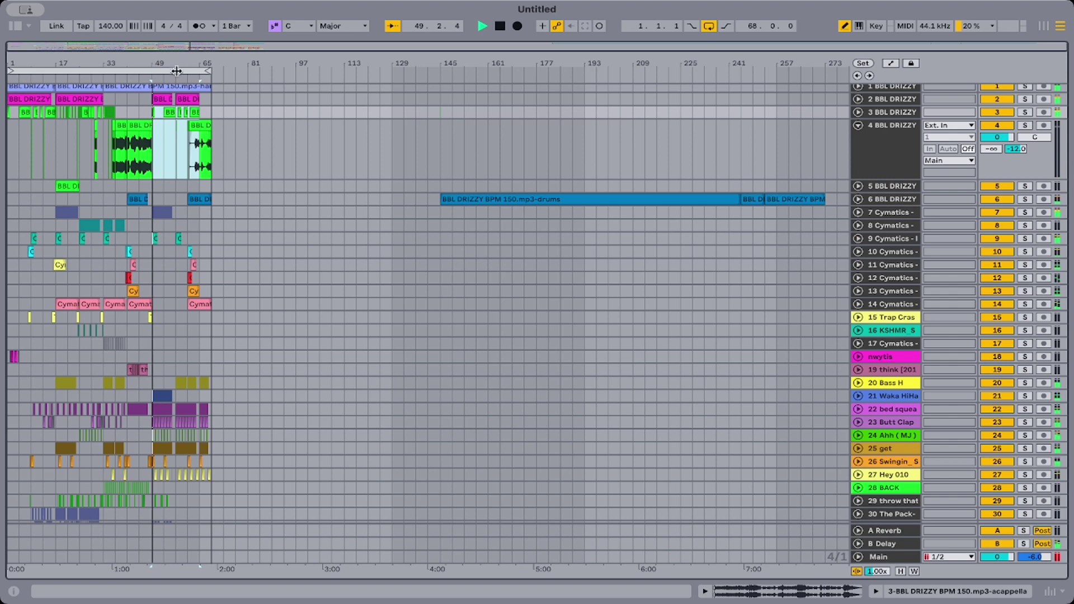
Extend the start of the last acapella clip on track 4 back to bar 61.1.1, over the pasted fragments.
{"action": "left_click_drag", "start_coordinate": [145, 62], "coordinate": [183, 111]}
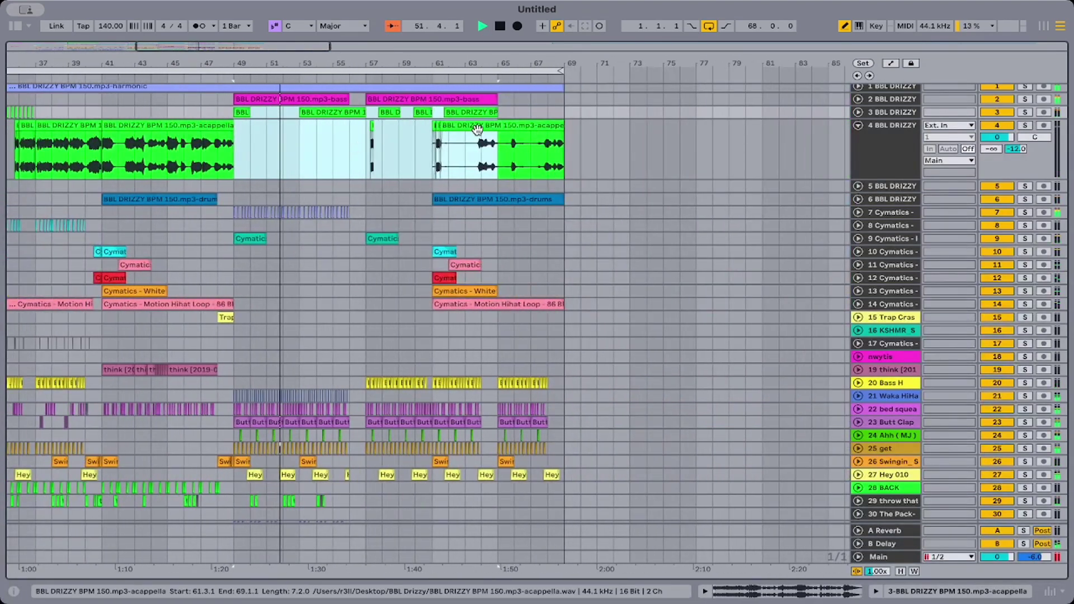
{"action": "left_click", "coordinate": [424, 138]}
{"action": "mouse_move", "coordinate": [434, 126]}
{"action": "left_mouse_down"}
{"action": "mouse_move", "coordinate": [414, 127]}
{"action": "mouse_move", "coordinate": [440, 135]}
{"action": "left_mouse_up"}
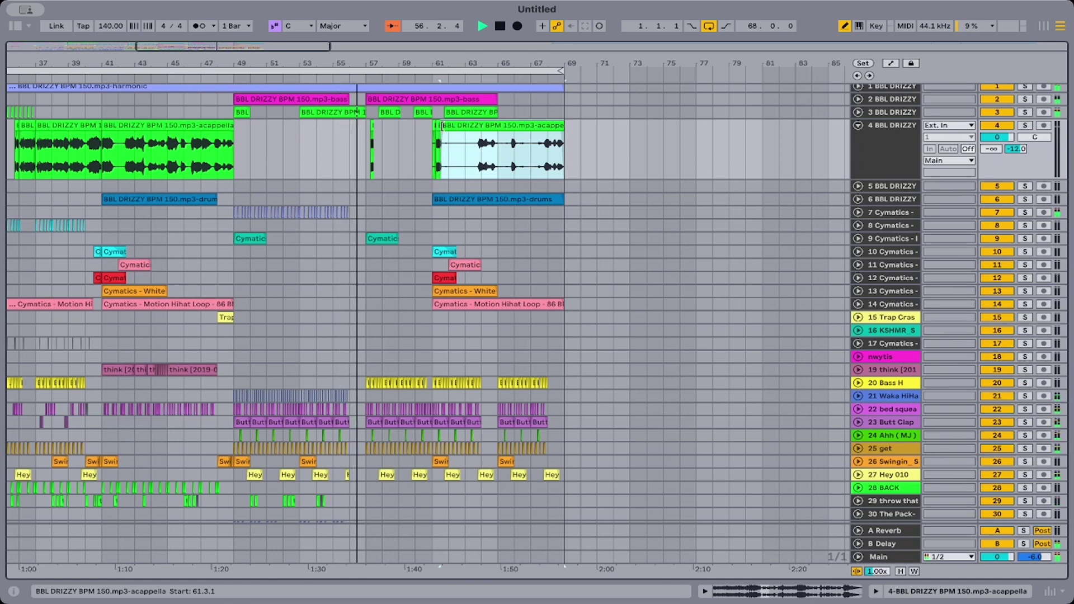
{"action": "mouse_move", "coordinate": [437, 126]}
{"action": "left_mouse_down"}
{"action": "mouse_move", "coordinate": [259, 127]}
{"action": "mouse_move", "coordinate": [434, 132]}
{"action": "left_mouse_up"}
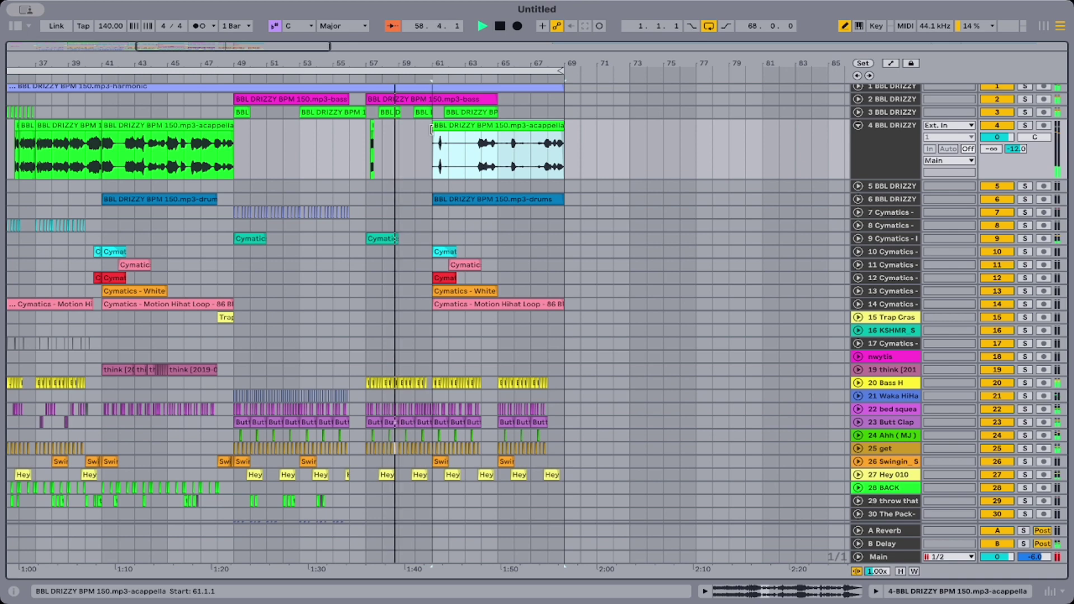
Copy the track 4 acapella chops from bars 9 to 17, paste them at bar 49 and play back from there.
{"action": "scroll", "coordinate": [437, 134], "scroll_direction": "left", "scroll_amount": 10}
{"action": "scroll", "coordinate": [436, 134], "scroll_direction": "down", "scroll_amount": 1}
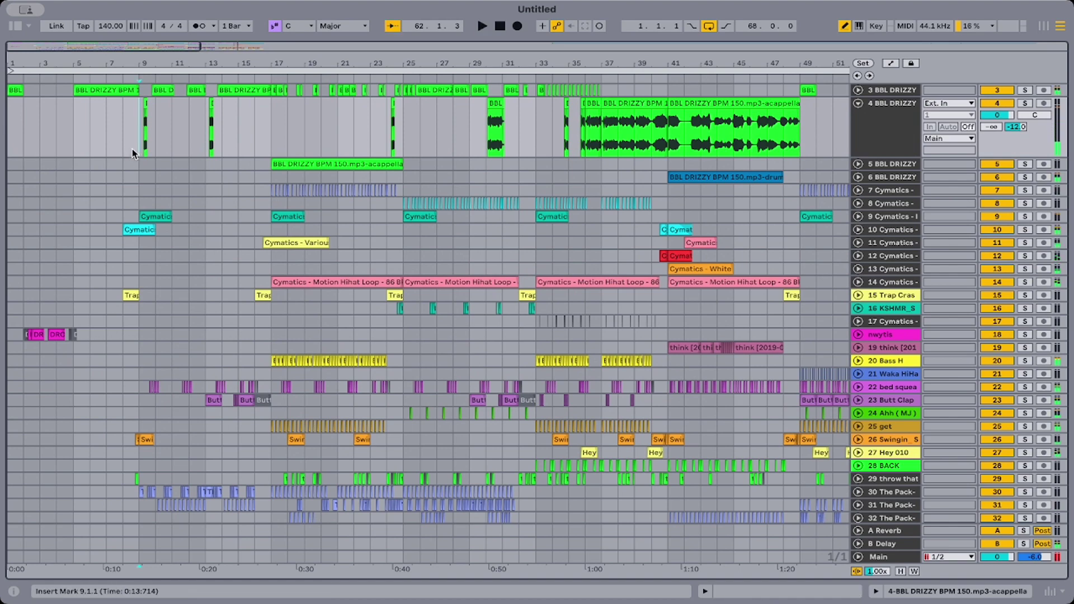
{"action": "left_click_drag", "start_coordinate": [132, 149], "coordinate": [275, 146]}
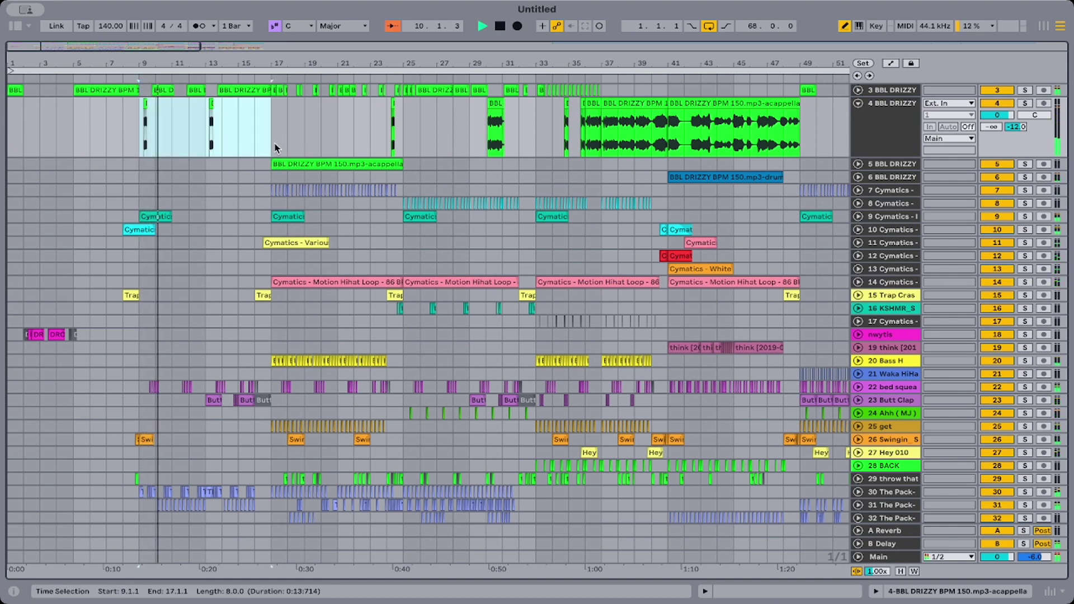
{"action": "scroll", "coordinate": [269, 90], "scroll_direction": "up", "scroll_amount": 1}
{"action": "scroll", "coordinate": [269, 89], "scroll_direction": "up", "scroll_amount": 1}
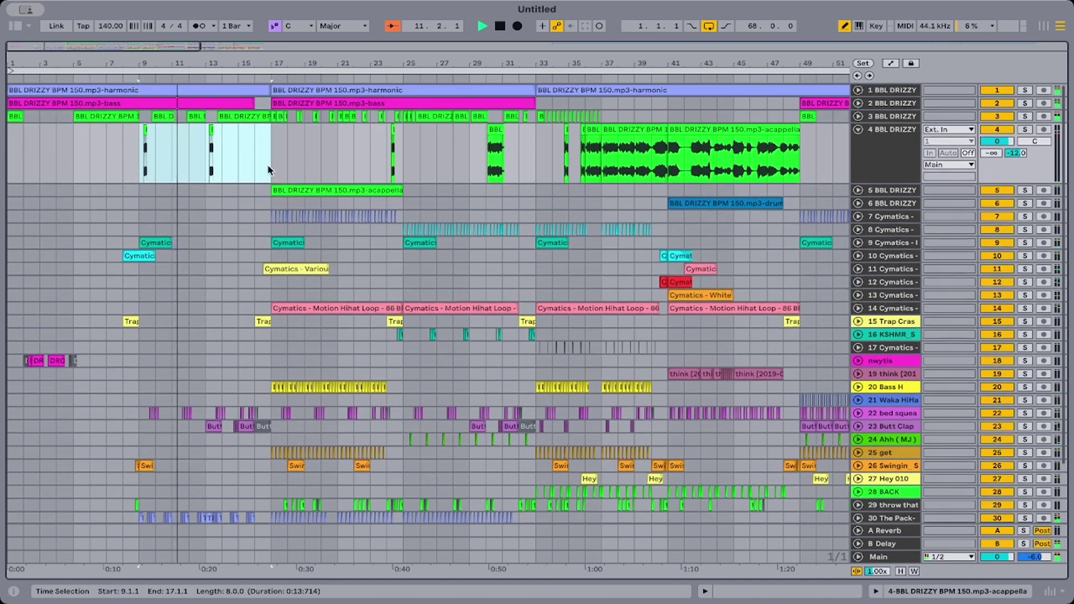
{"action": "scroll", "coordinate": [490, 166], "scroll_direction": "right", "scroll_amount": 6}
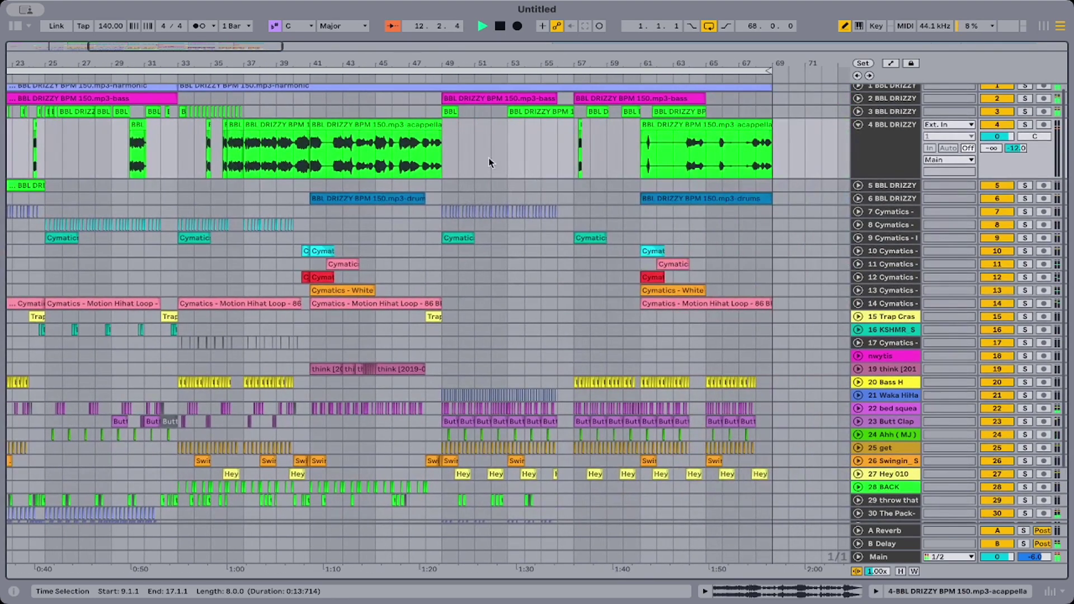
{"action": "key", "text": "ctrl+v"}
{"action": "key", "text": "space"}
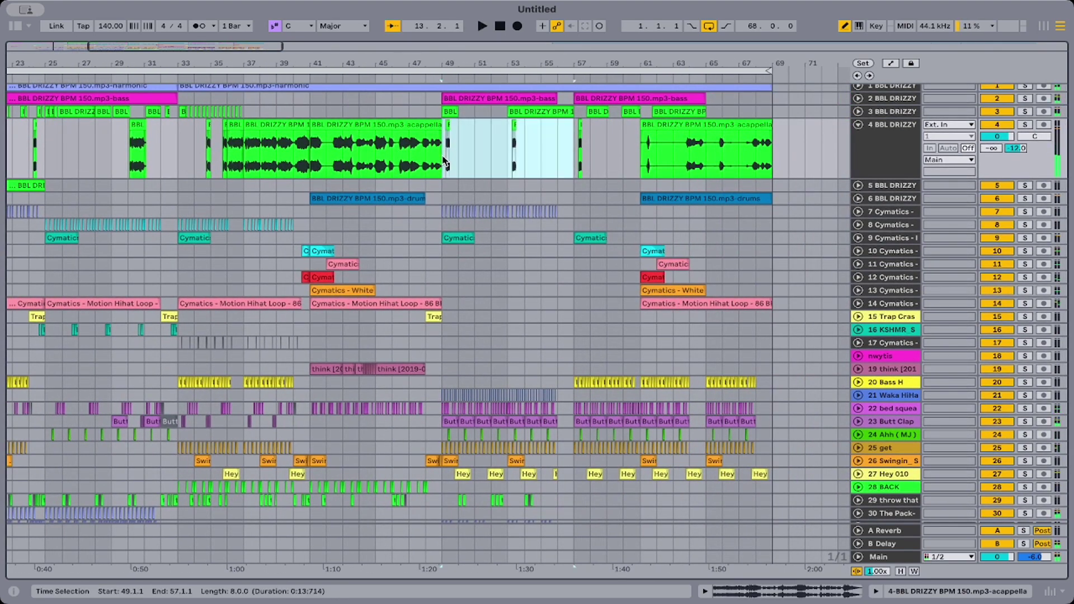
{"action": "key", "text": "space"}
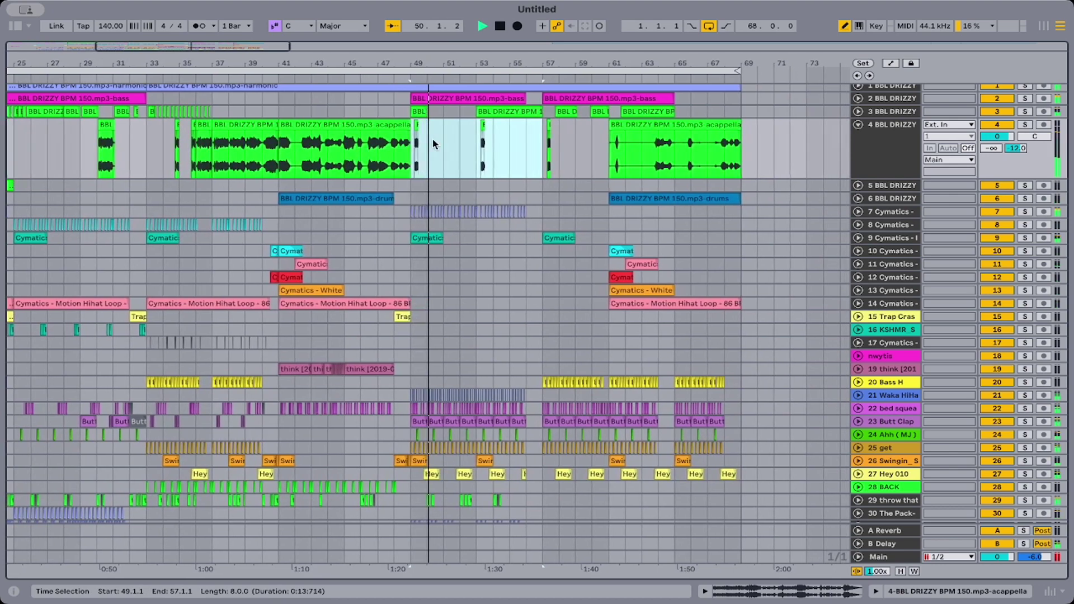
Shift the pasted track 4 chops two bars later to bar 51, and delete them.
{"action": "key", "text": "Right"}
{"action": "key", "text": "Right"}
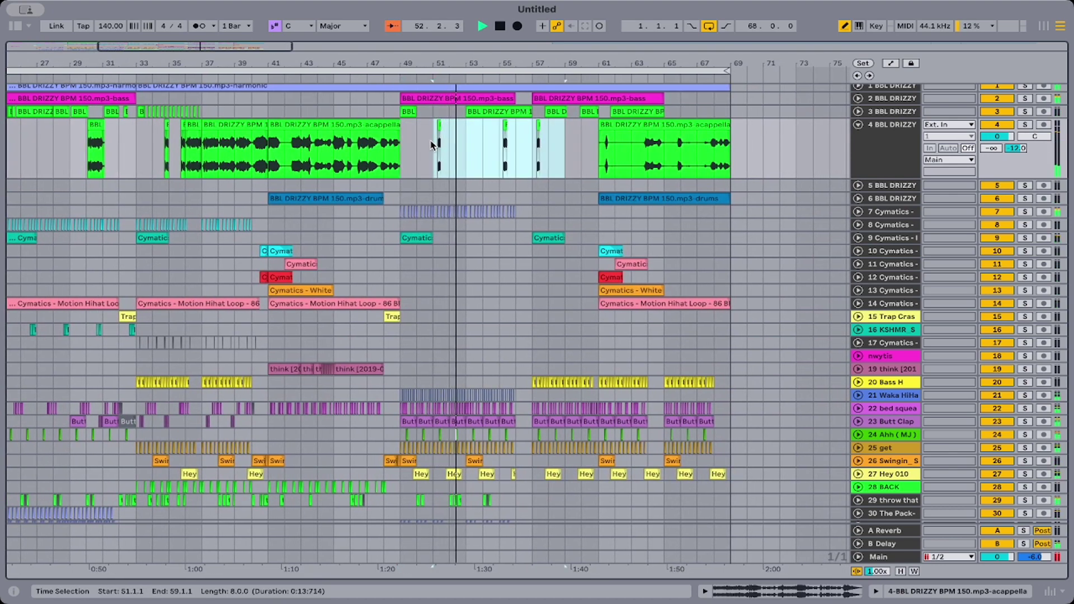
{"action": "key", "text": "Delete"}
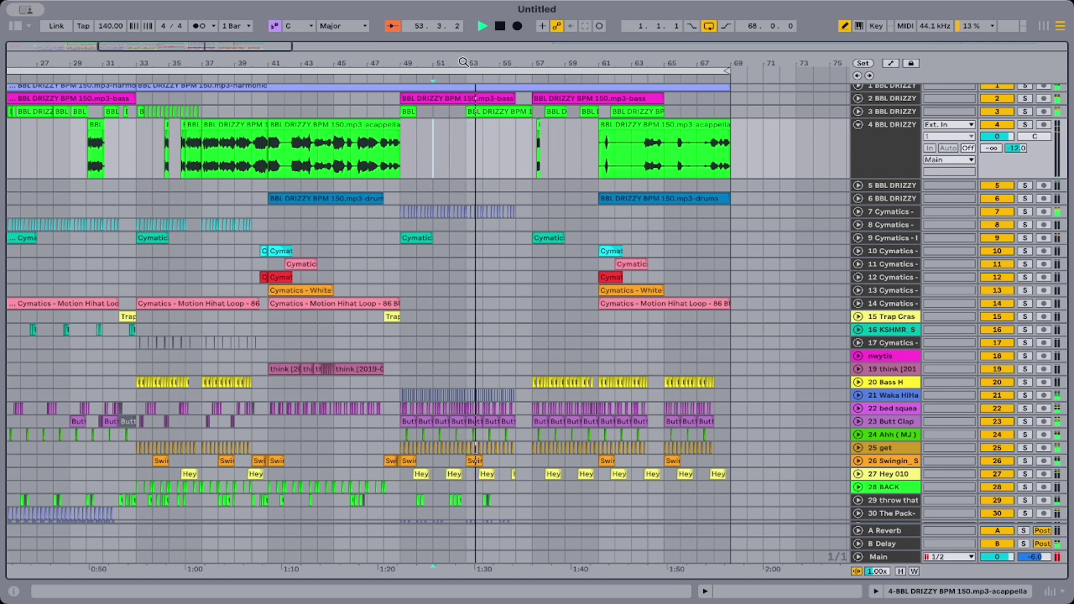
Try pasting the copied acapella chops on track 4 at 52.4.1, and undo the paste.
{"action": "left_click_drag", "start_coordinate": [463, 62], "coordinate": [429, 154]}
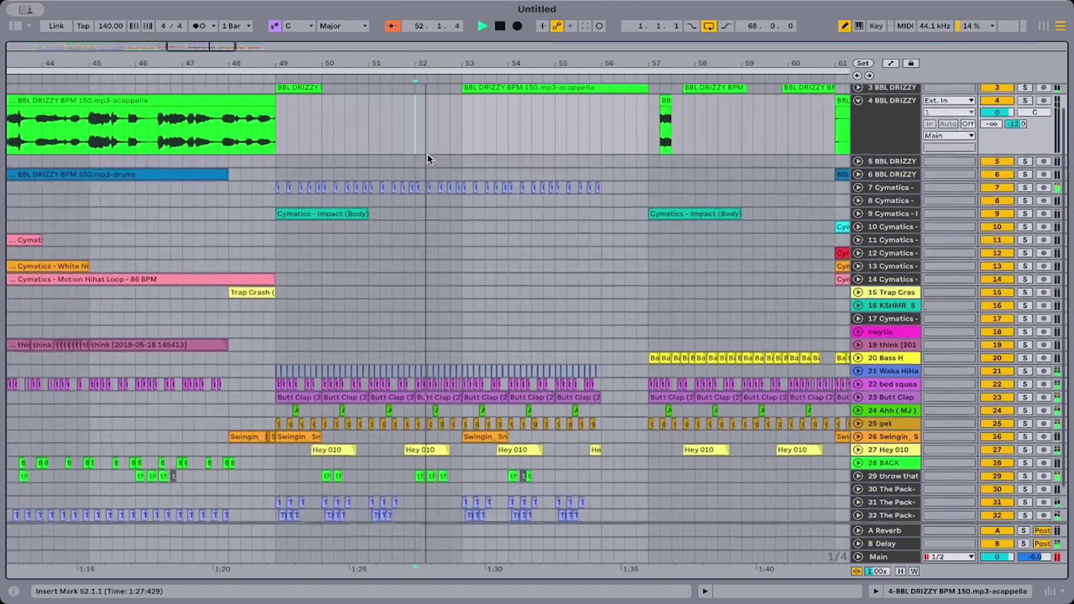
{"action": "left_click", "coordinate": [437, 142]}
{"action": "left_click", "coordinate": [448, 140]}
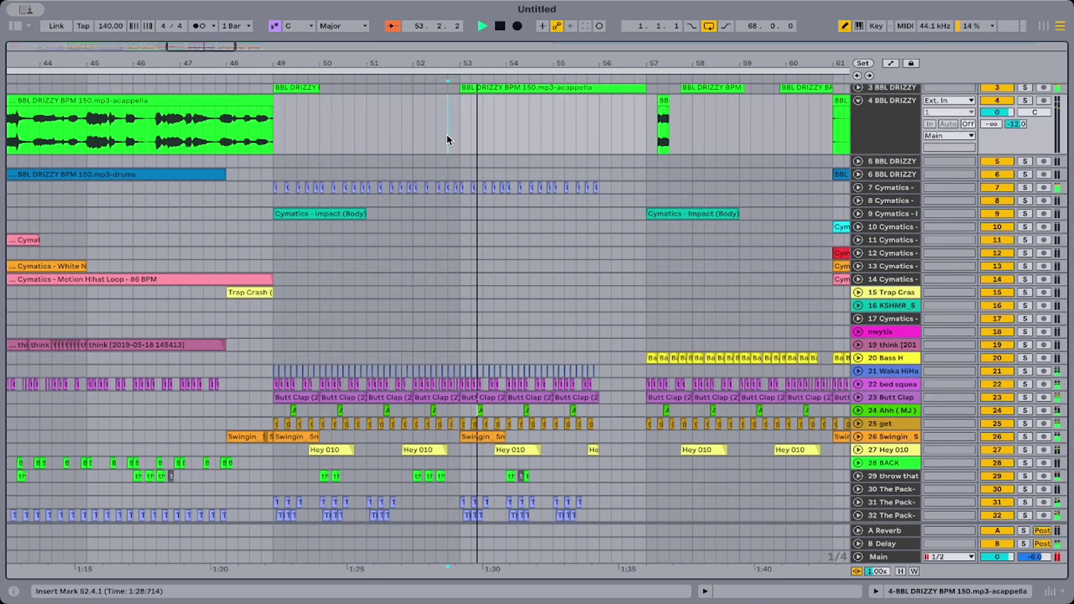
{"action": "key", "text": "super+v"}
{"action": "key", "text": "super+z"}
Try the copied acapella chops on track 4 at 52.1.1 with playback, and undo the paste.
{"action": "left_click", "coordinate": [412, 129]}
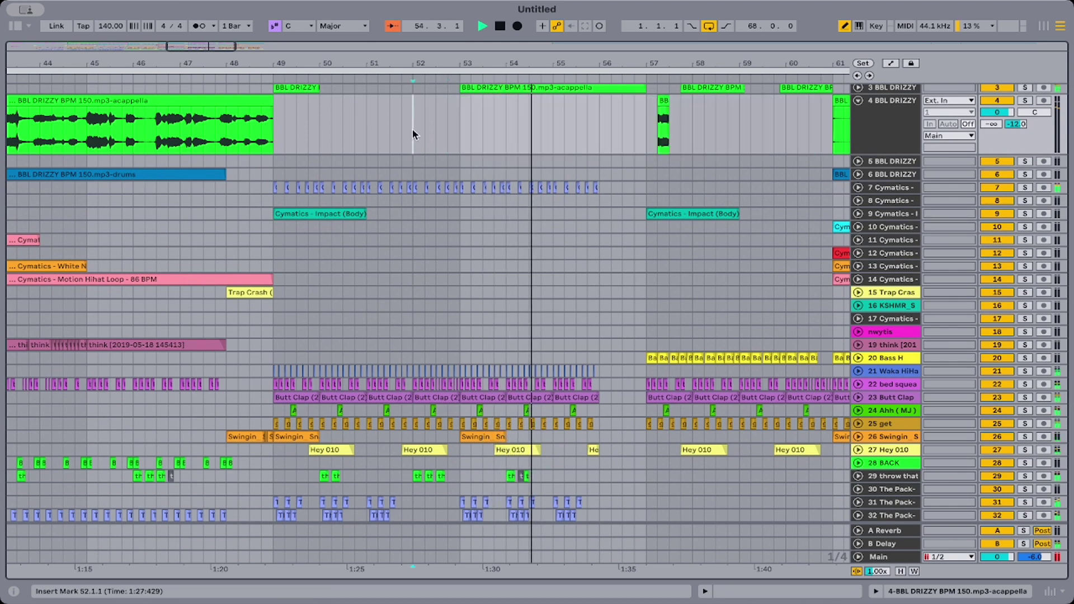
{"action": "key", "text": "super+v"}
{"action": "key", "text": "space"}
{"action": "key", "text": "space"}
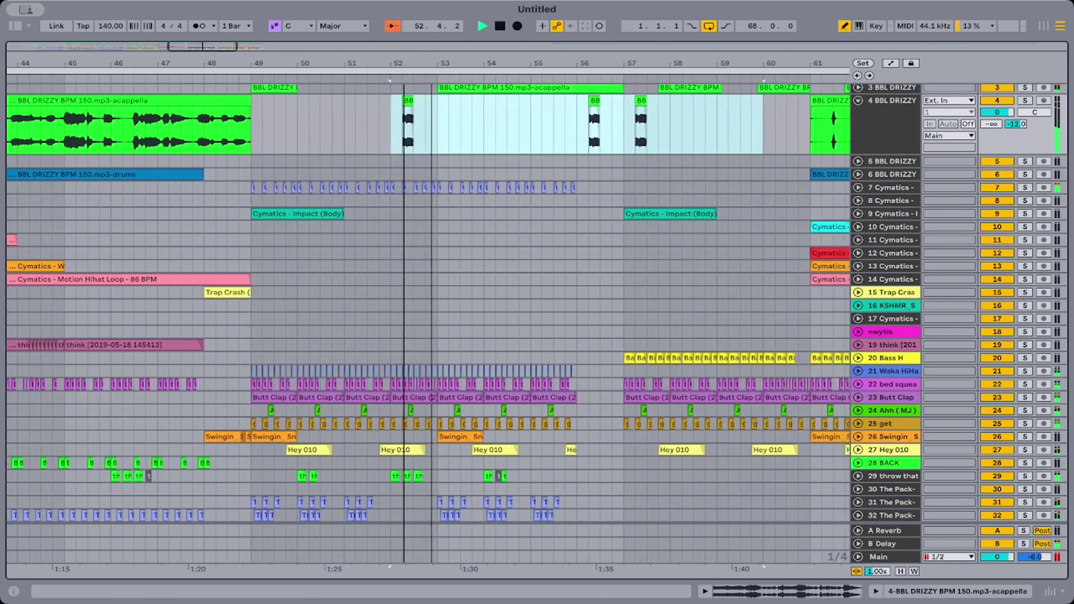
{"action": "left_click_drag", "start_coordinate": [405, 56], "coordinate": [405, 90]}
{"action": "key", "text": "super+z"}
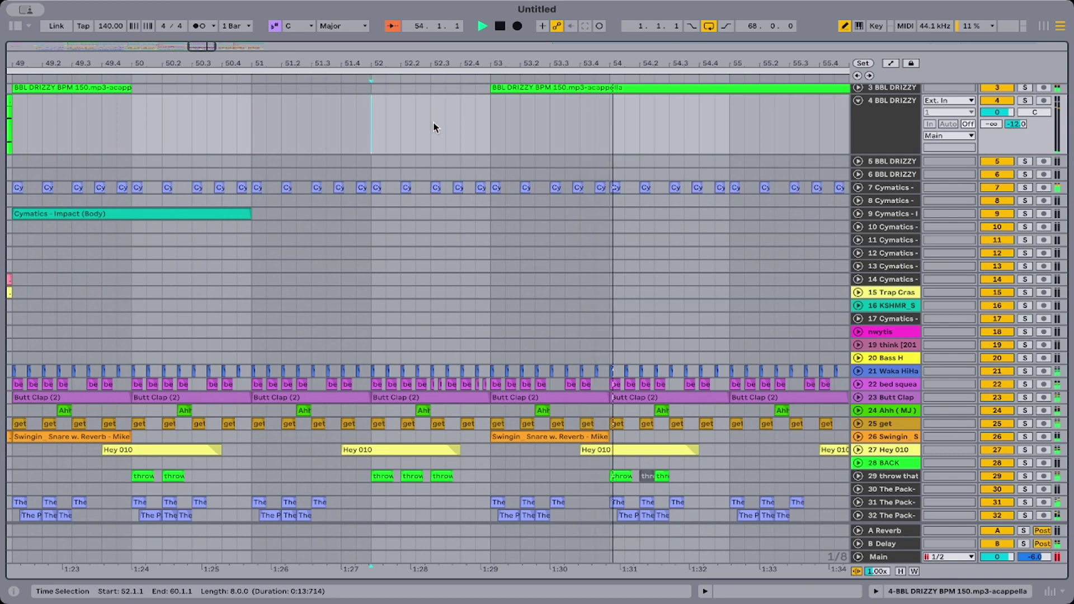
Paste the copied acapella chops on track 4 at 52.3.1 and play back from just before the first chop.
{"action": "left_click", "coordinate": [434, 126]}
{"action": "key", "text": "super+v"}
{"action": "left_click", "coordinate": [394, 127]}
{"action": "key", "text": "space"}
{"action": "key", "text": "space"}
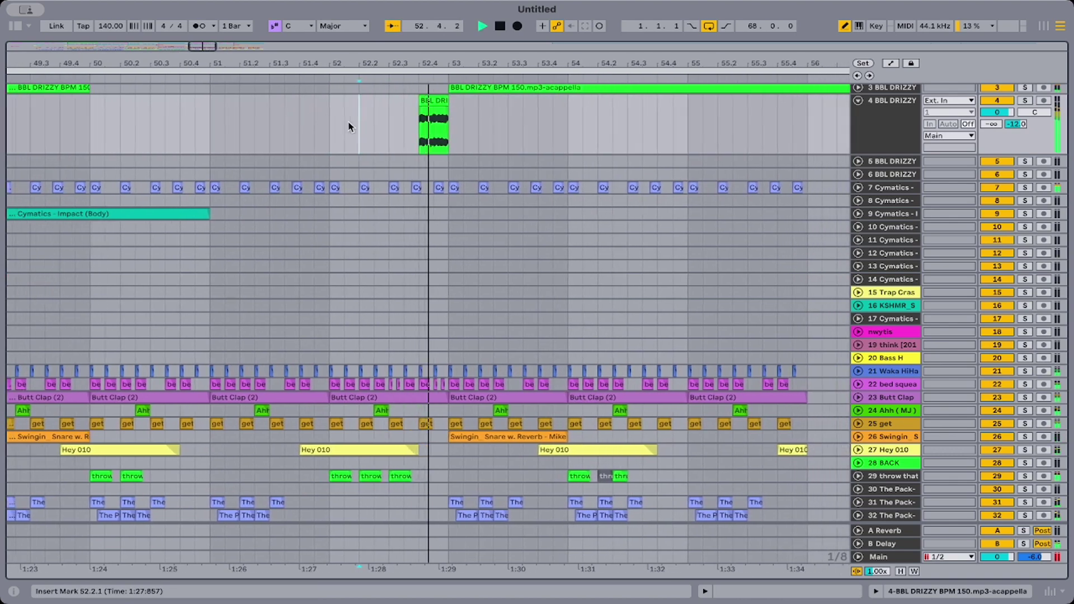
Delete the pasted track 4 acapella chop at 56.4.1.
{"action": "left_click_drag", "start_coordinate": [338, 60], "coordinate": [322, 39]}
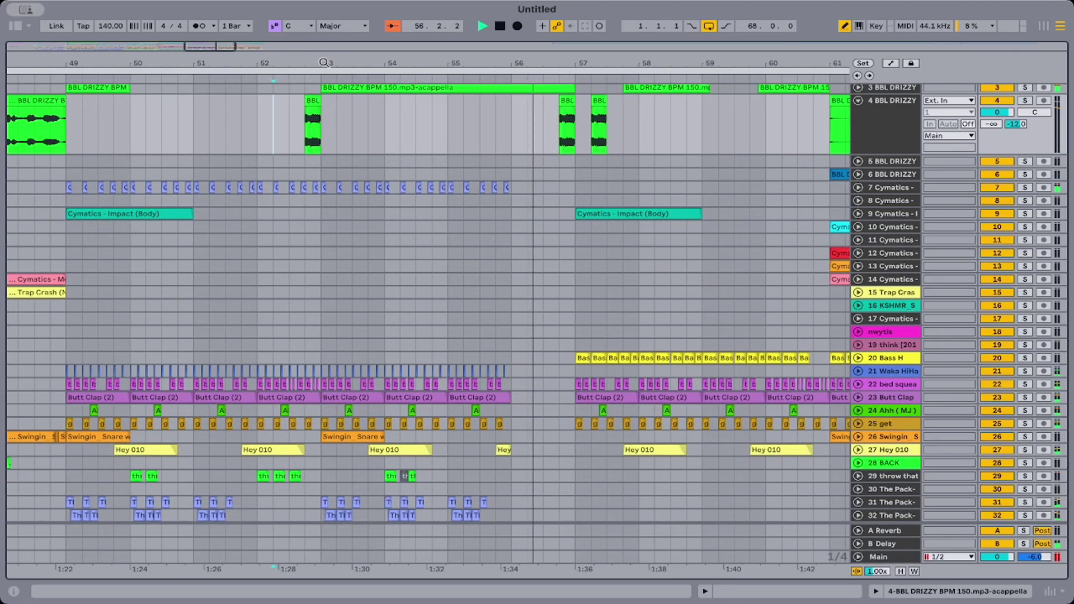
{"action": "key", "text": "Delete"}
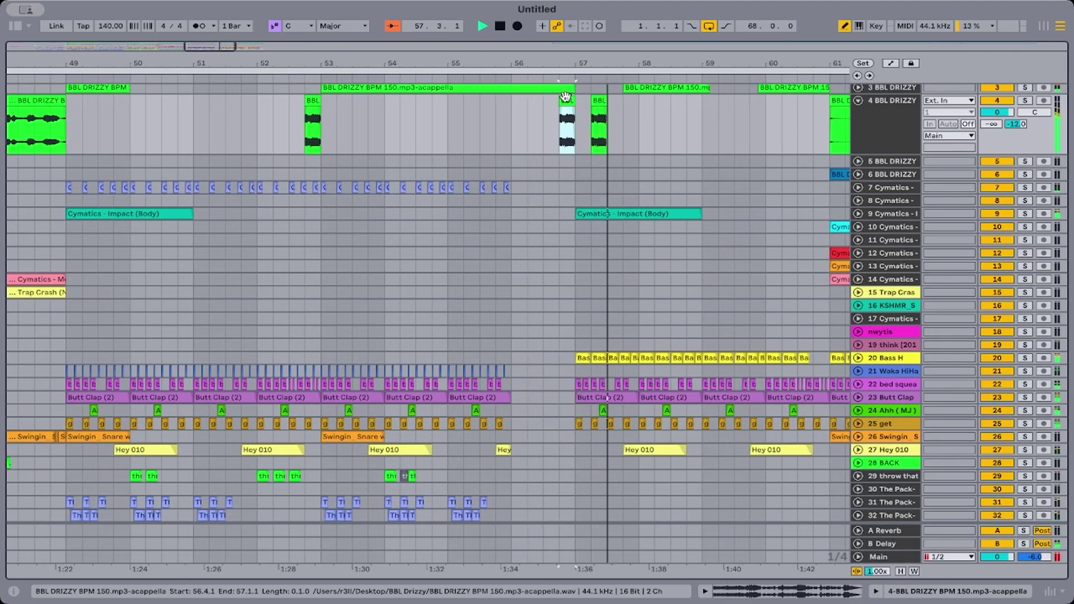
Play back the earlier section from bar 17 to audition its vocal chops.
{"action": "scroll", "coordinate": [547, 128], "scroll_direction": "down", "scroll_amount": 3}
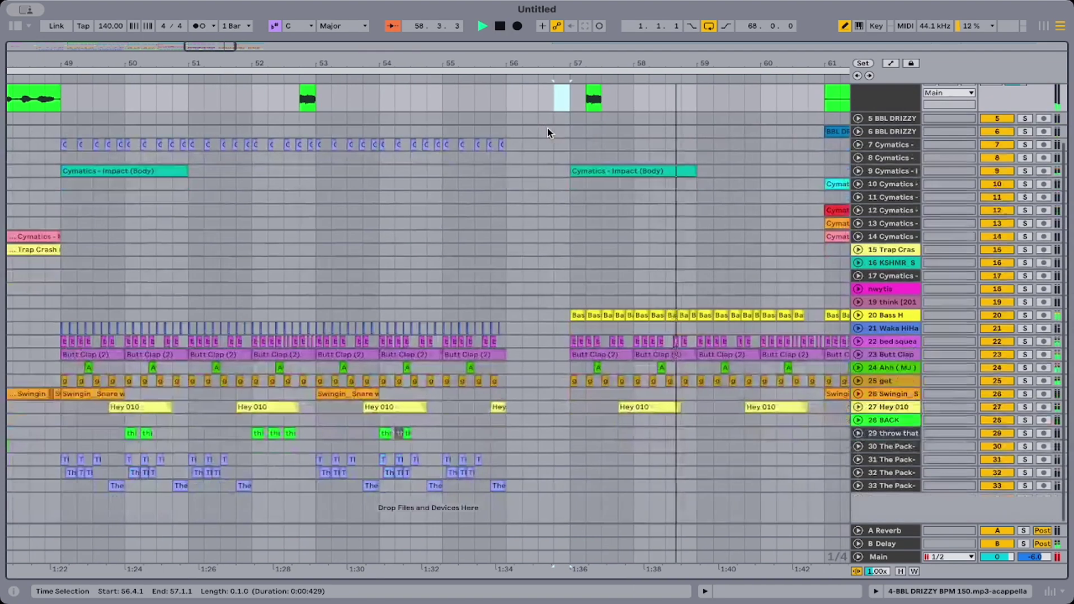
{"action": "left_click_drag", "start_coordinate": [522, 63], "coordinate": [521, 34]}
{"action": "key", "text": "minus"}
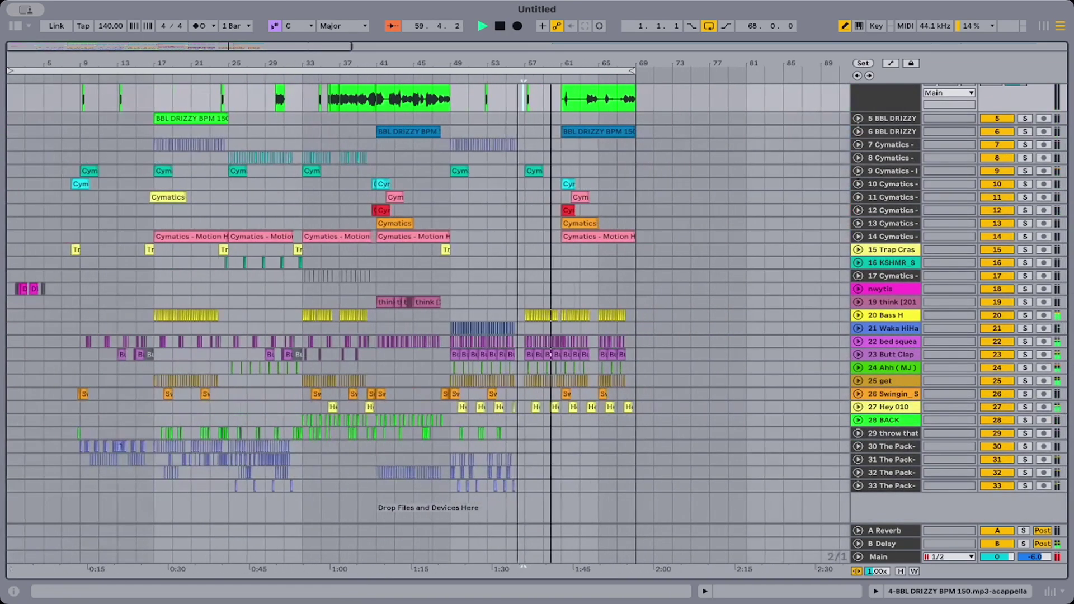
{"action": "scroll", "coordinate": [491, 174], "scroll_direction": "up", "scroll_amount": 3}
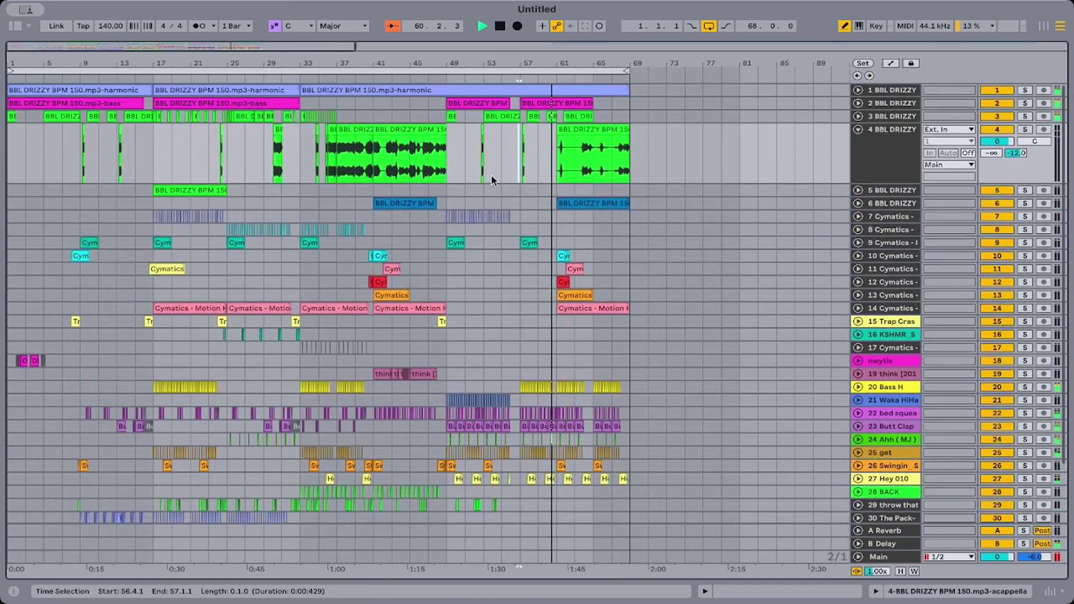
{"action": "left_click", "coordinate": [159, 150]}
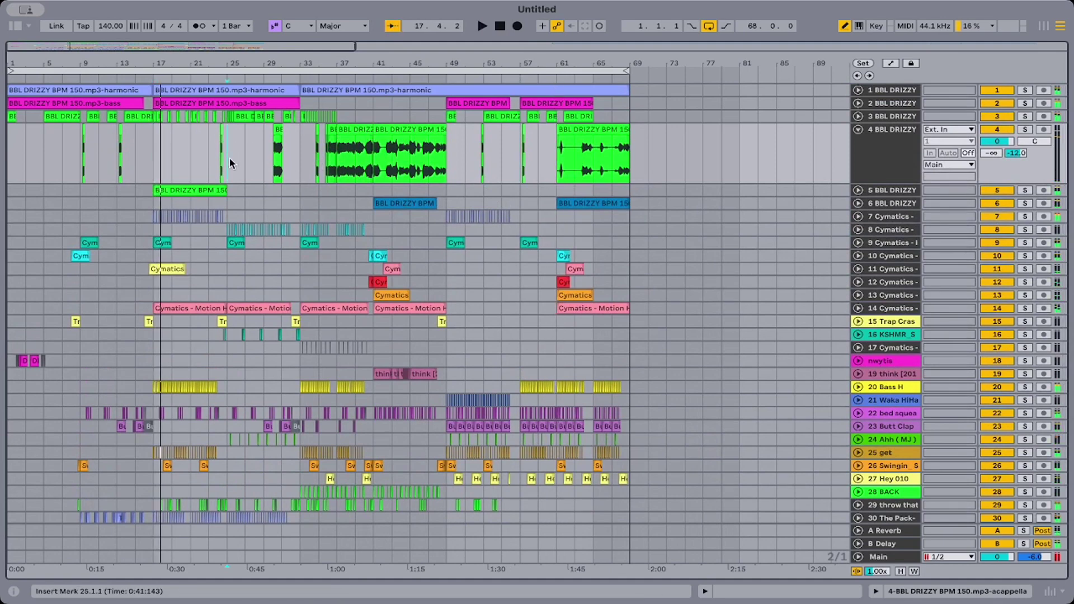
{"action": "left_click", "coordinate": [229, 157]}
{"action": "left_click", "coordinate": [155, 165]}
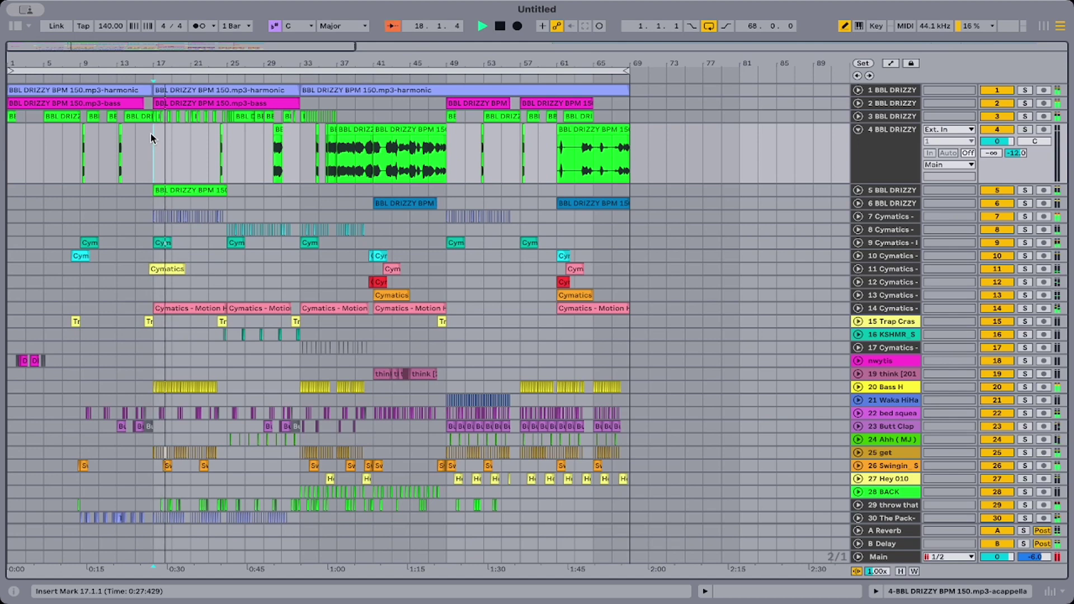
Copy the Candy acapella chops on tracks 30 to 33 from bars 17 to 25, paste them at bar 57 and play back.
{"action": "scroll", "coordinate": [226, 317], "scroll_direction": "down", "scroll_amount": 3}
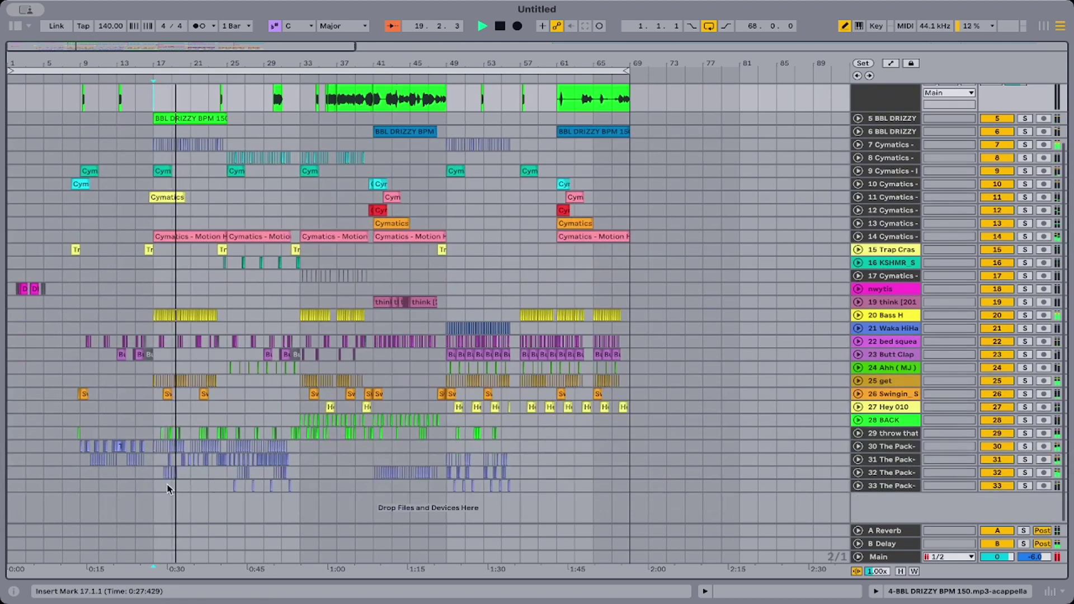
{"action": "left_click_drag", "start_coordinate": [158, 485], "coordinate": [228, 450]}
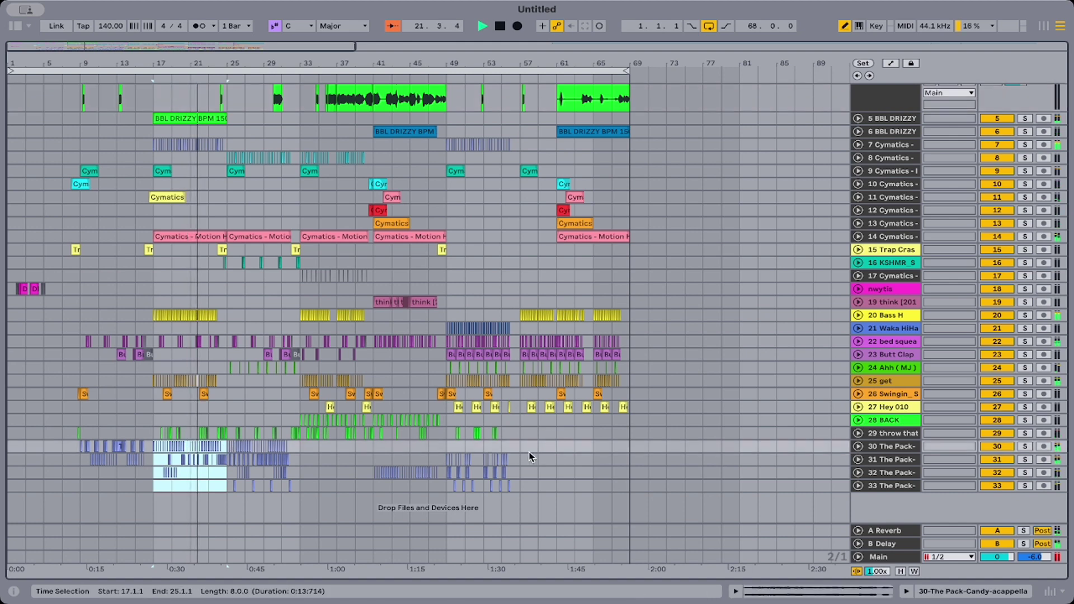
{"action": "left_click", "coordinate": [513, 448]}
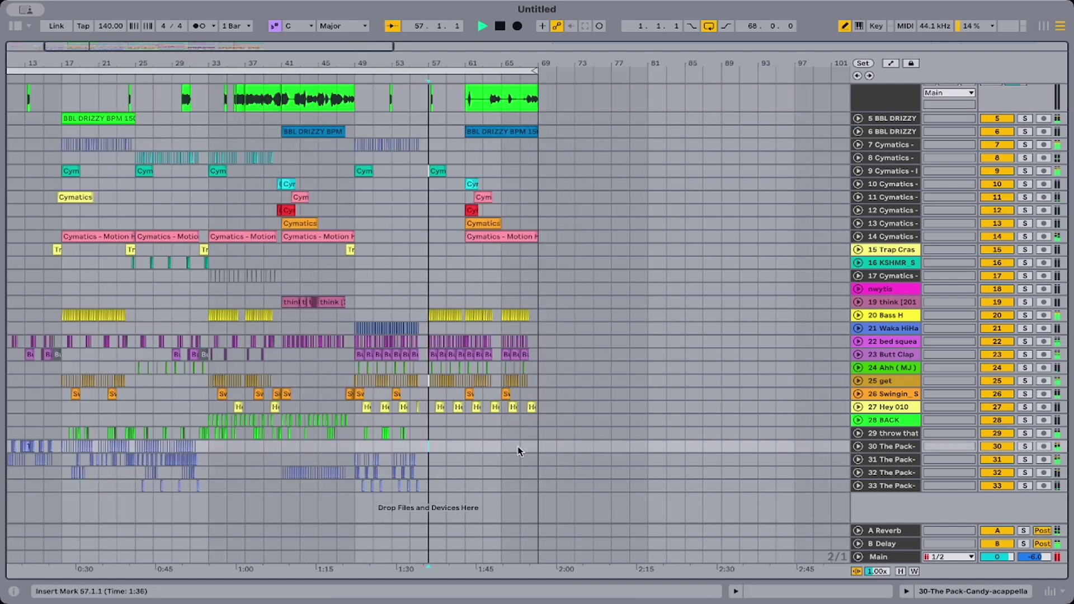
{"action": "key", "text": "super+v"}
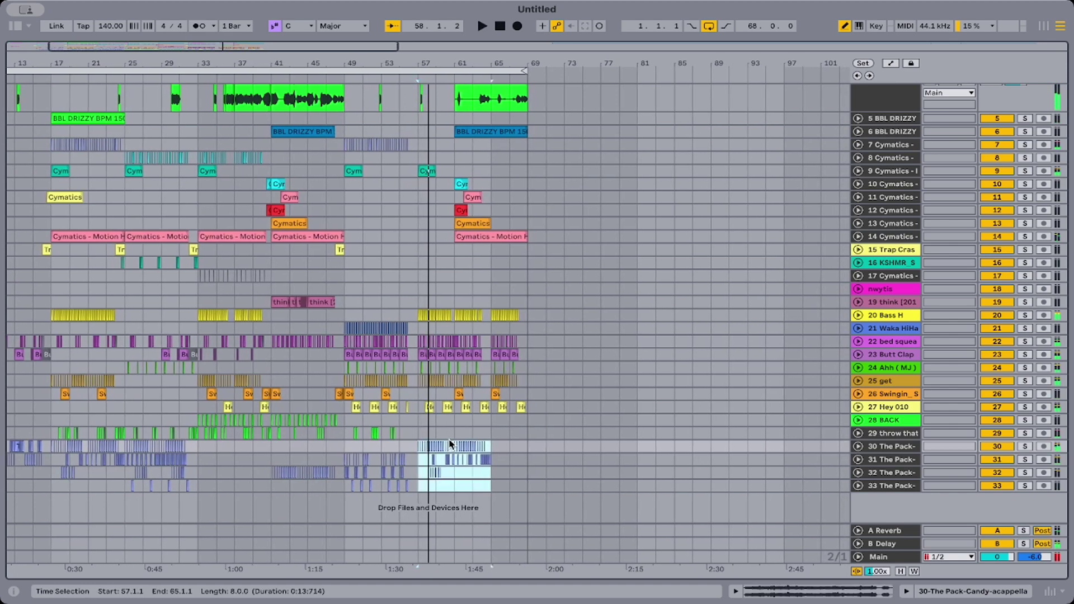
{"action": "key", "text": "space"}
{"action": "key", "text": "space"}
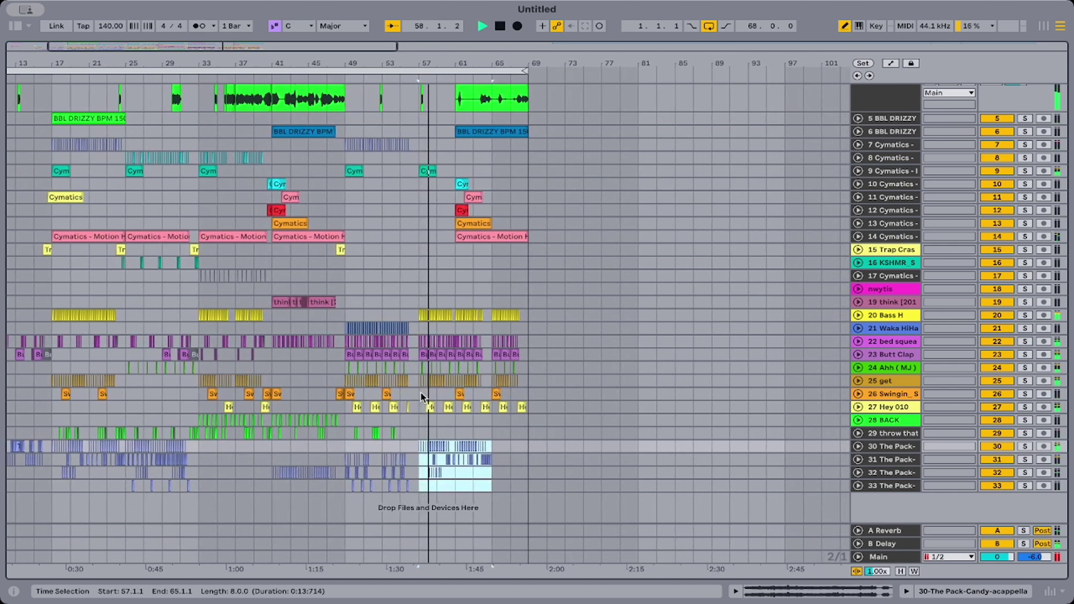
Move the acapella clip at bar 61 from track 4 down to track 5, keeping its start at 61.1.1.
{"action": "scroll", "coordinate": [420, 391], "scroll_direction": "up", "scroll_amount": 5}
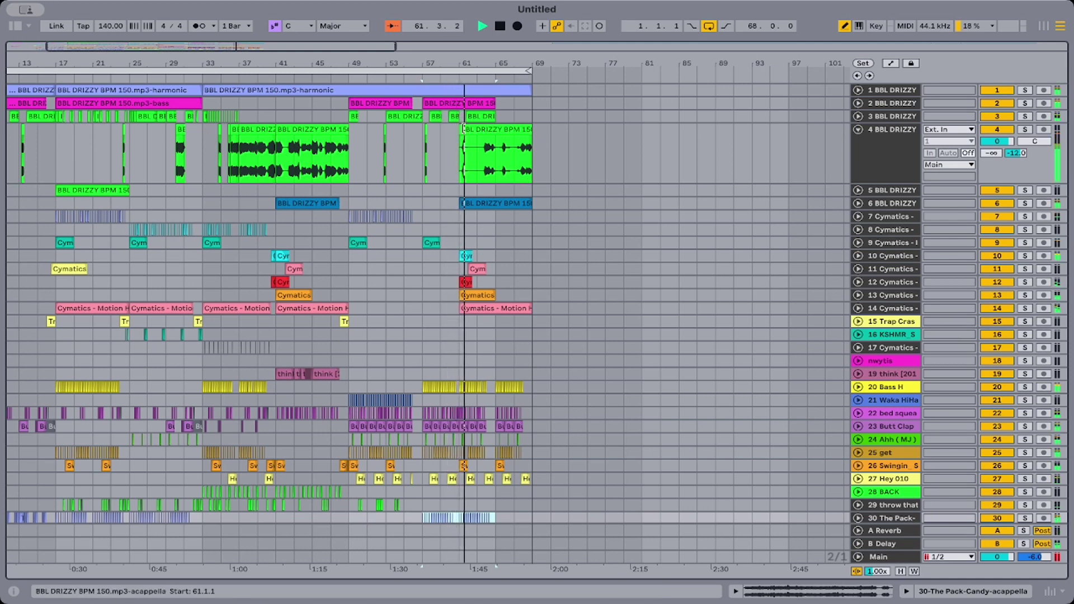
{"action": "left_click_drag", "start_coordinate": [463, 130], "coordinate": [509, 187]}
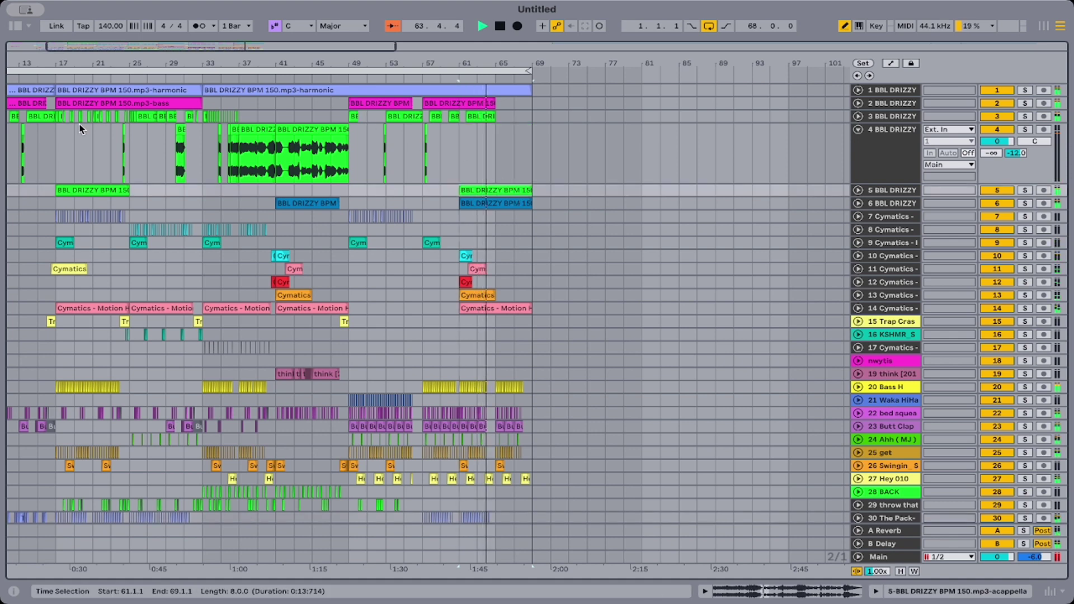
Replace the track 3 clip after bar 61 with the track 3 and 4 acapella chops from bars 17 to 25, pasted at bar 61, and play back.
{"action": "left_click_drag", "start_coordinate": [54, 138], "coordinate": [129, 119]}
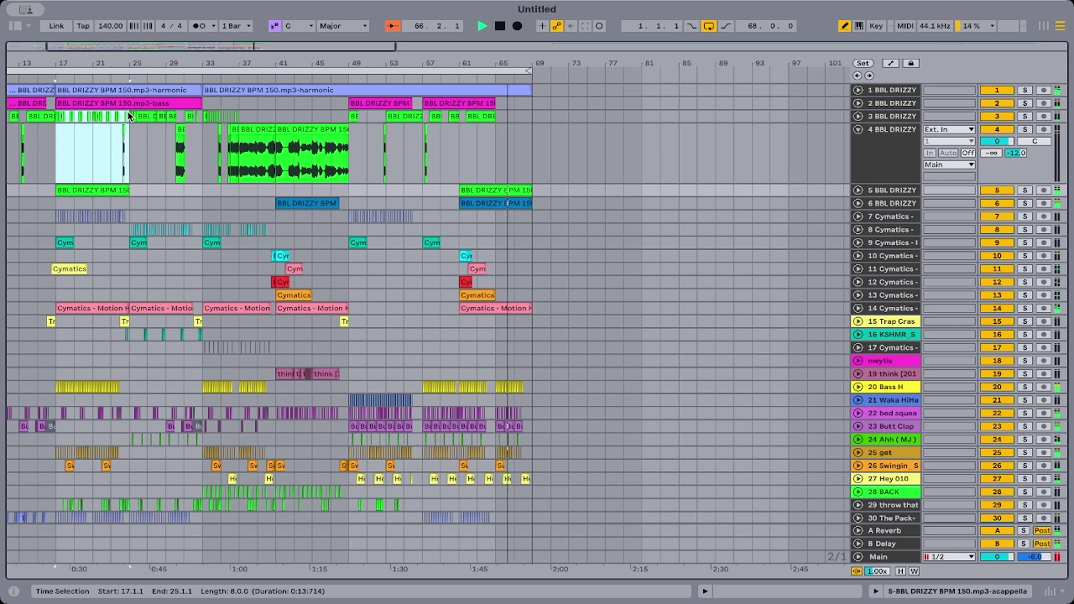
{"action": "left_click", "coordinate": [127, 112]}
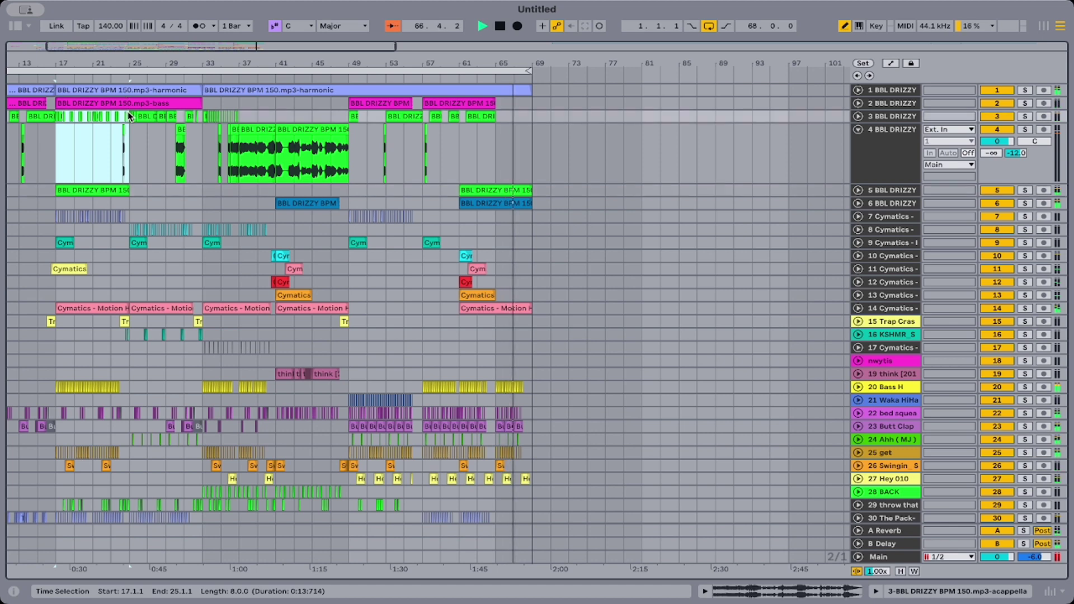
{"action": "left_click", "coordinate": [470, 111]}
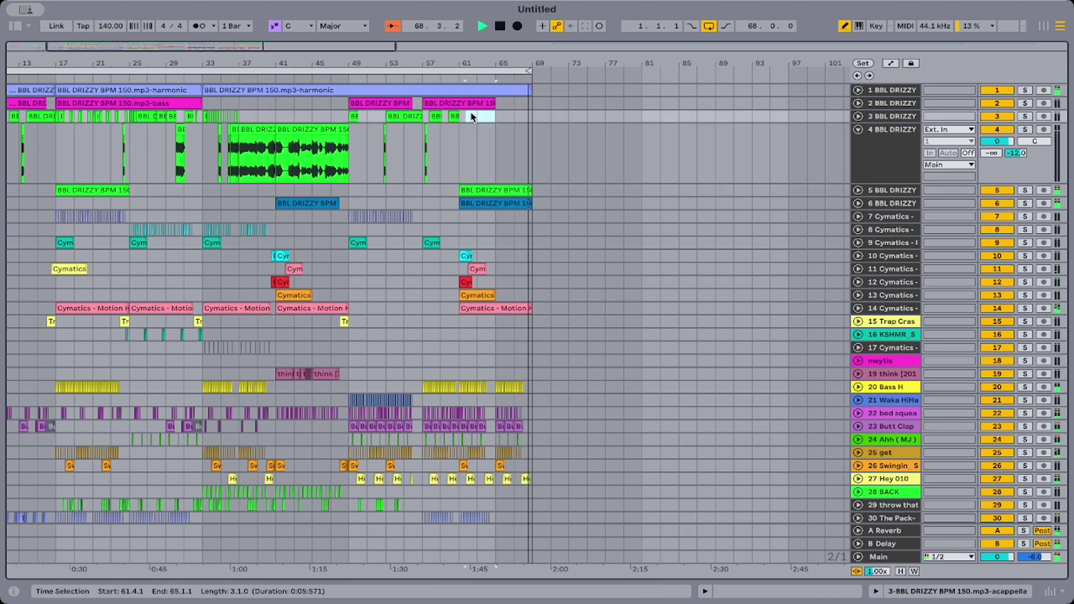
{"action": "left_click", "coordinate": [464, 117]}
{"action": "key", "text": "super+v"}
{"action": "key", "text": "space"}
{"action": "key", "text": "space"}
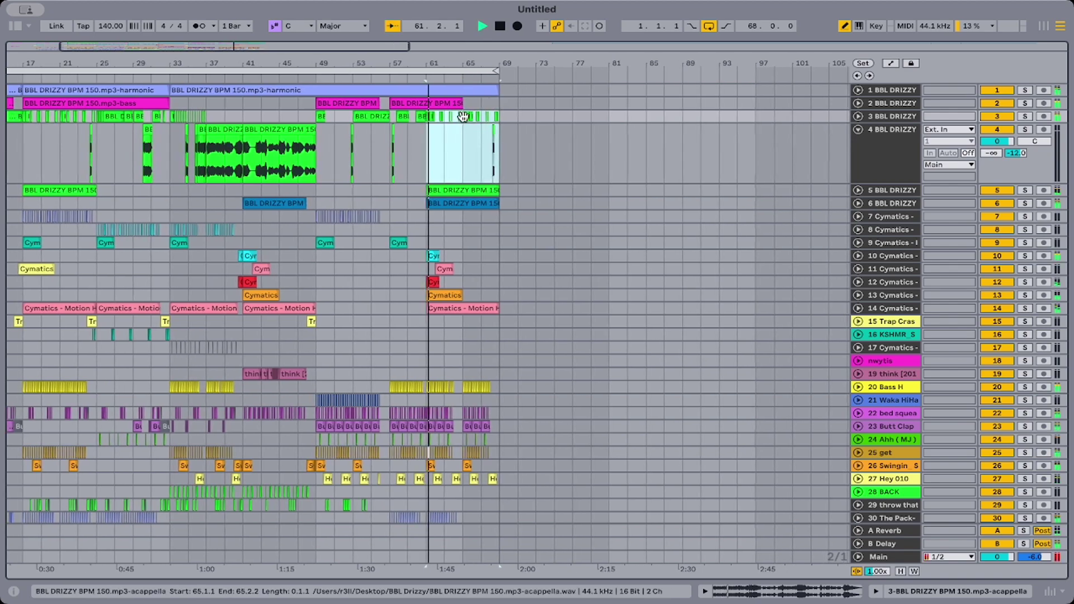
Play back the ending from around bar 60 and delete the track 4 acapella chop at 68.2.1.
{"action": "left_click_drag", "start_coordinate": [450, 56], "coordinate": [538, 146]}
{"action": "left_click_drag", "start_coordinate": [343, 147], "coordinate": [367, 133]}
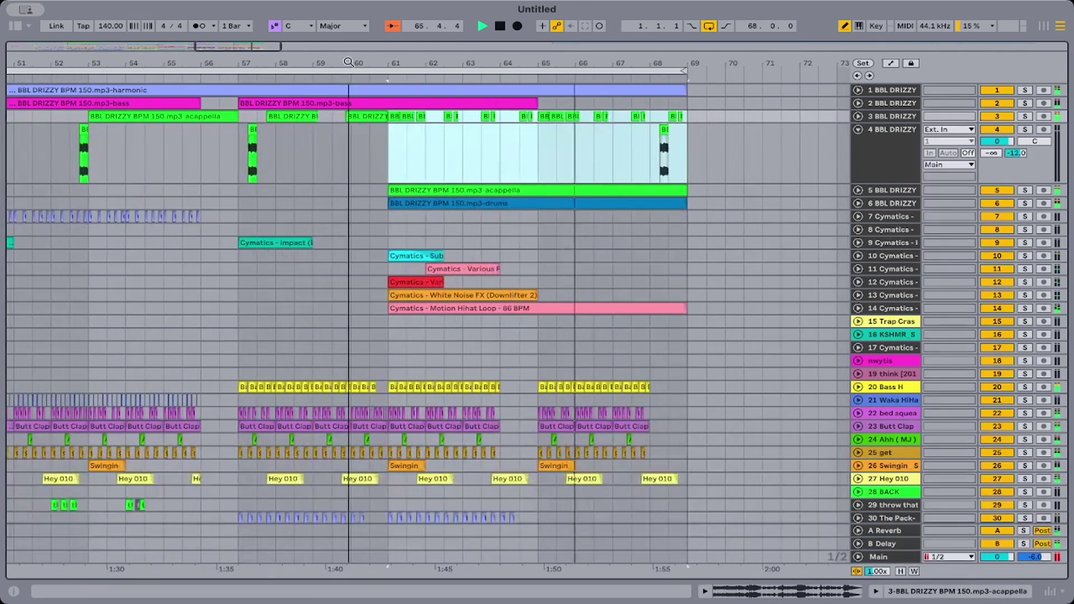
{"action": "scroll", "coordinate": [367, 139], "scroll_direction": "right", "scroll_amount": 10}
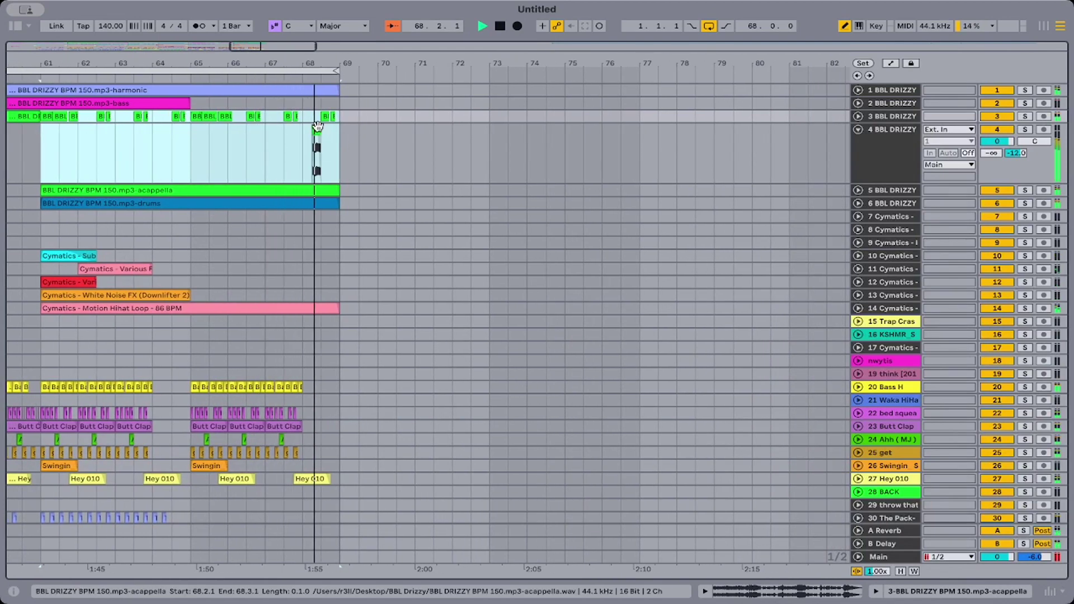
{"action": "left_click", "coordinate": [316, 130]}
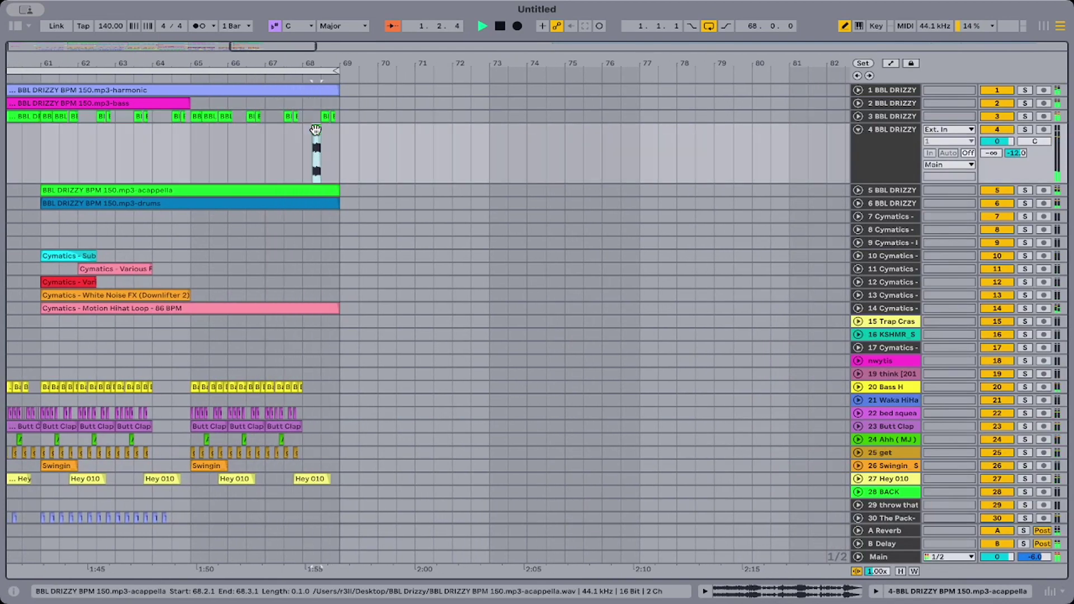
{"action": "key", "text": "Delete"}
Extend the start of the track 3 acapella chop in bar 68 back to 68.1.1 and play it back.
{"action": "left_click_drag", "start_coordinate": [321, 116], "coordinate": [303, 115]}
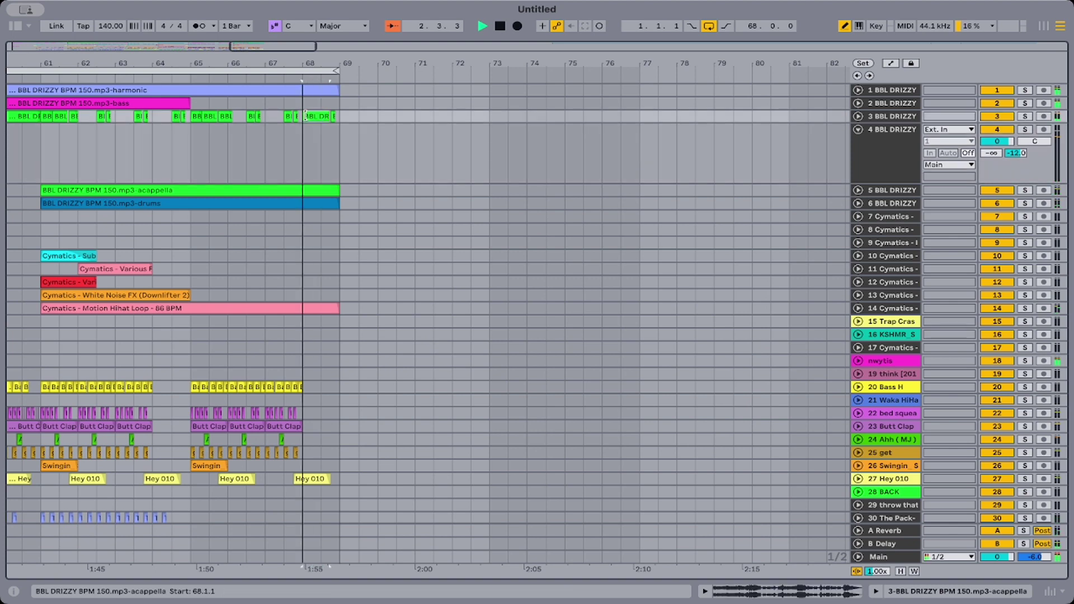
{"action": "key", "text": "space"}
{"action": "key", "text": "space"}
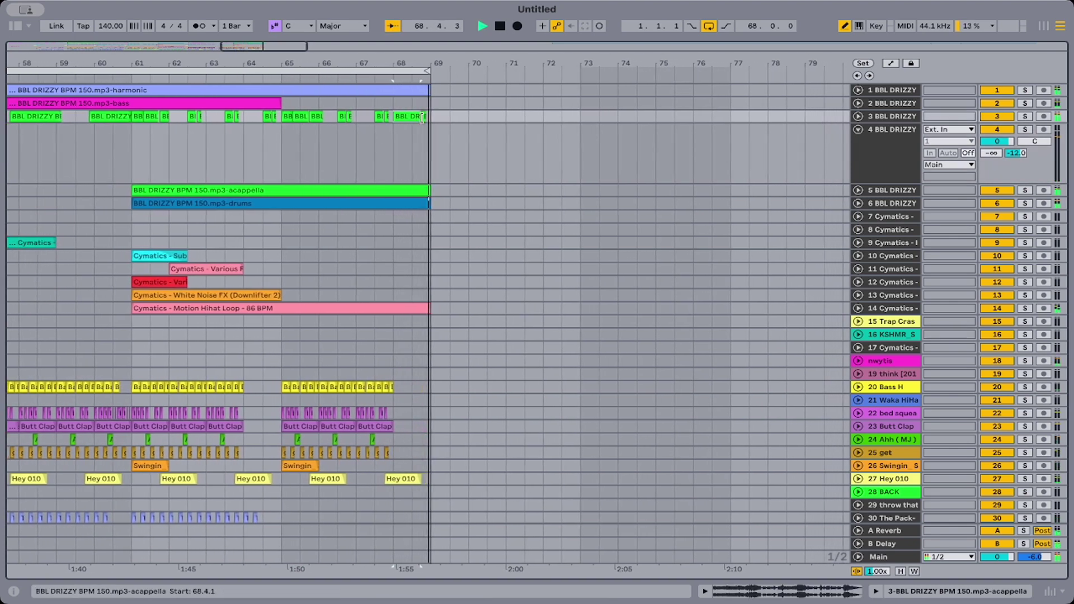
Set the loop region to the track 3 chop at 68.1.1, and play back the ending from bar 65.
{"action": "key", "text": "ctrl+l"}
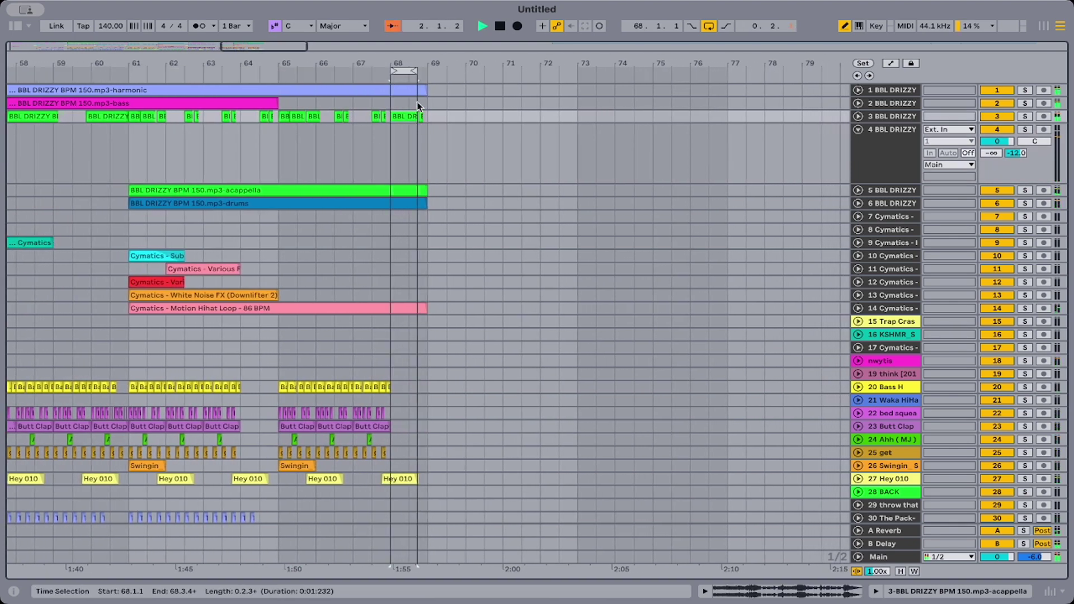
{"action": "left_click", "coordinate": [342, 149]}
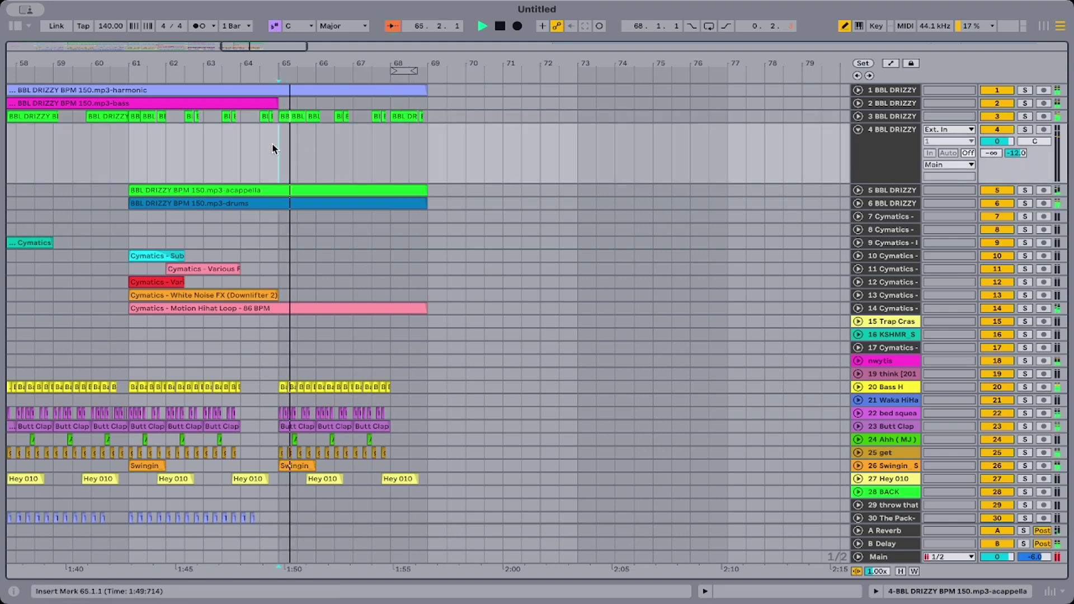
{"action": "scroll", "coordinate": [271, 144], "scroll_direction": "right", "scroll_amount": 2}
{"action": "key", "text": "space"}
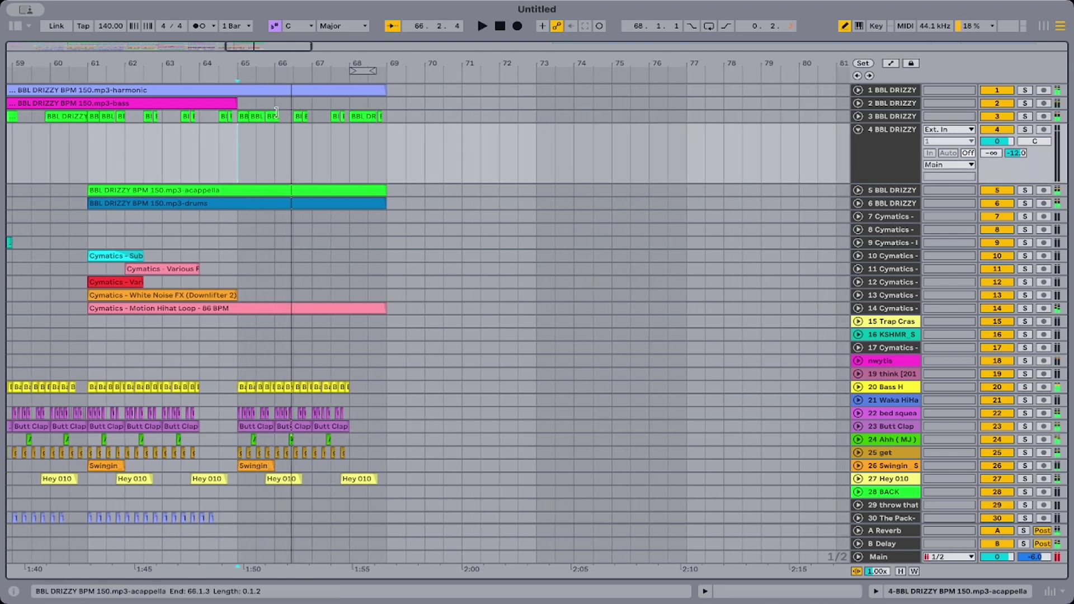
{"action": "key", "text": "space"}
{"action": "left_click", "coordinate": [282, 117]}
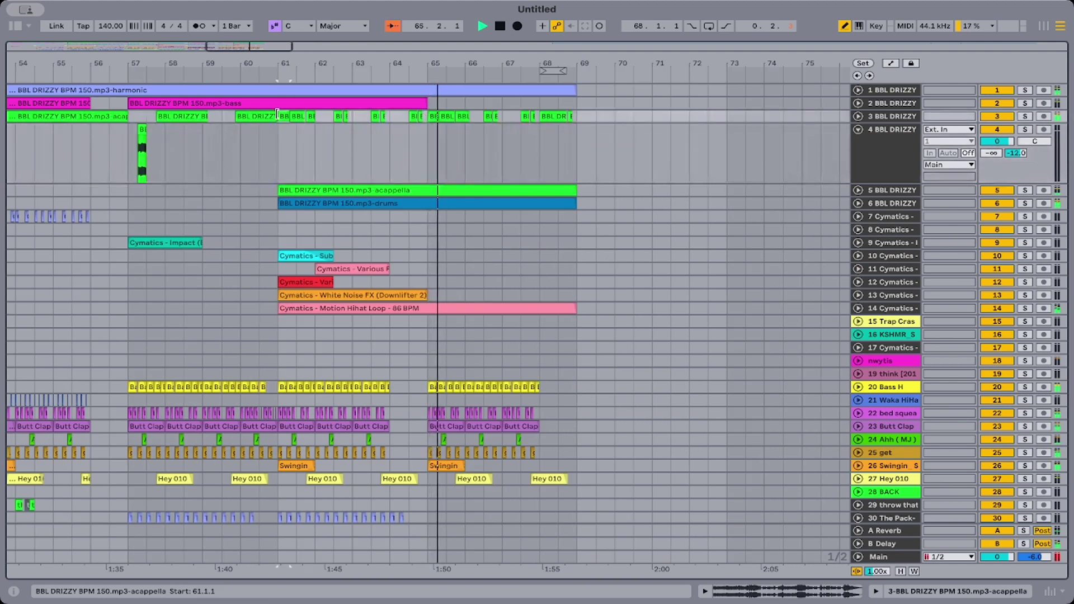
Extend the track 3 acapella chop starting at 65.4.1 over the following chops to about bar 69, and expand the track to show its waveform.
{"action": "left_click_drag", "start_coordinate": [493, 116], "coordinate": [600, 119]}
{"action": "left_click", "coordinate": [858, 116]}
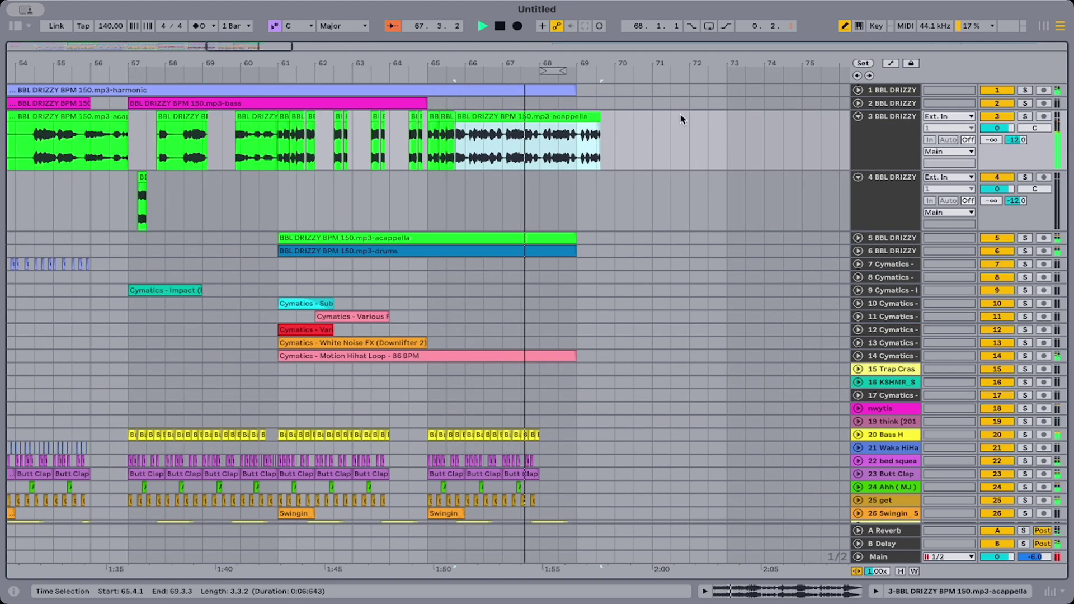
{"action": "left_click_drag", "start_coordinate": [600, 120], "coordinate": [579, 120]}
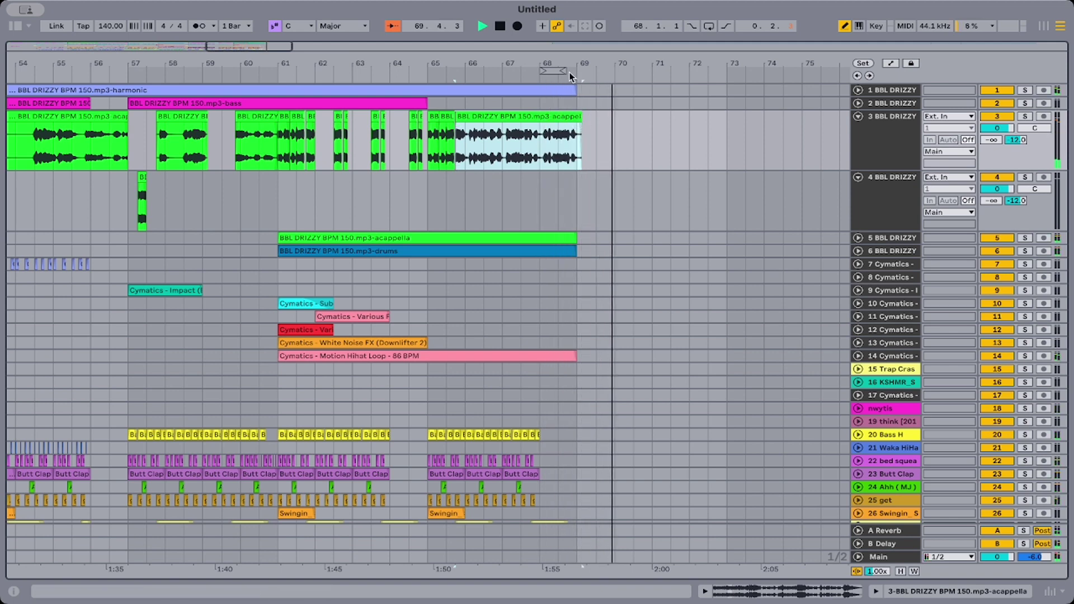
Set the loop region to start at 65.1.1 with a length of five bars, and play back from around bar 47.
{"action": "left_click_drag", "start_coordinate": [553, 71], "coordinate": [431, 70]}
{"action": "left_click_drag", "start_coordinate": [582, 71], "coordinate": [614, 71]}
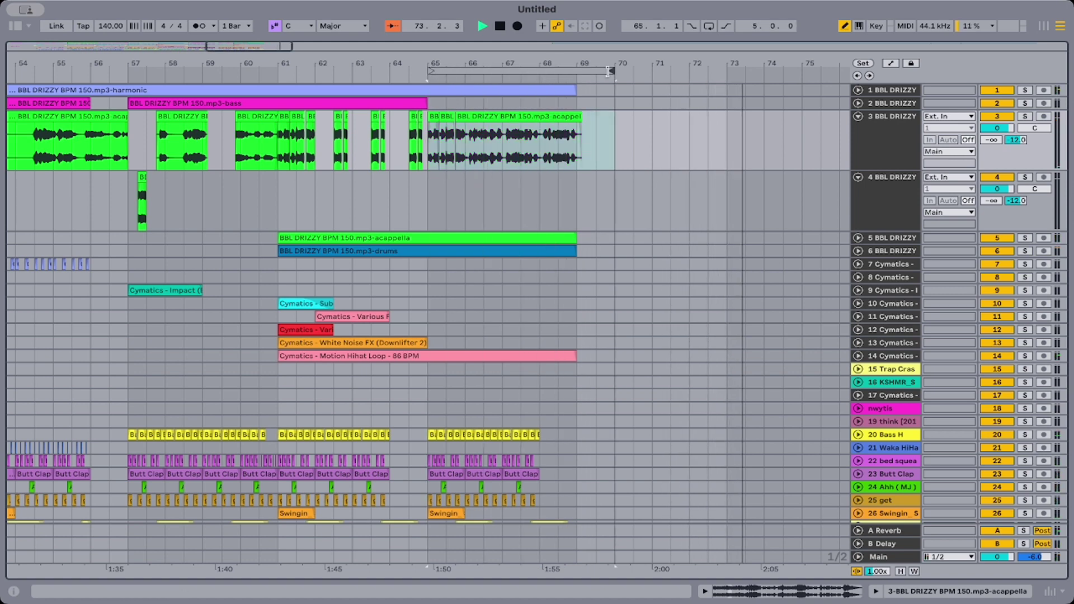
{"action": "scroll", "coordinate": [390, 157], "scroll_direction": "down", "scroll_amount": 5}
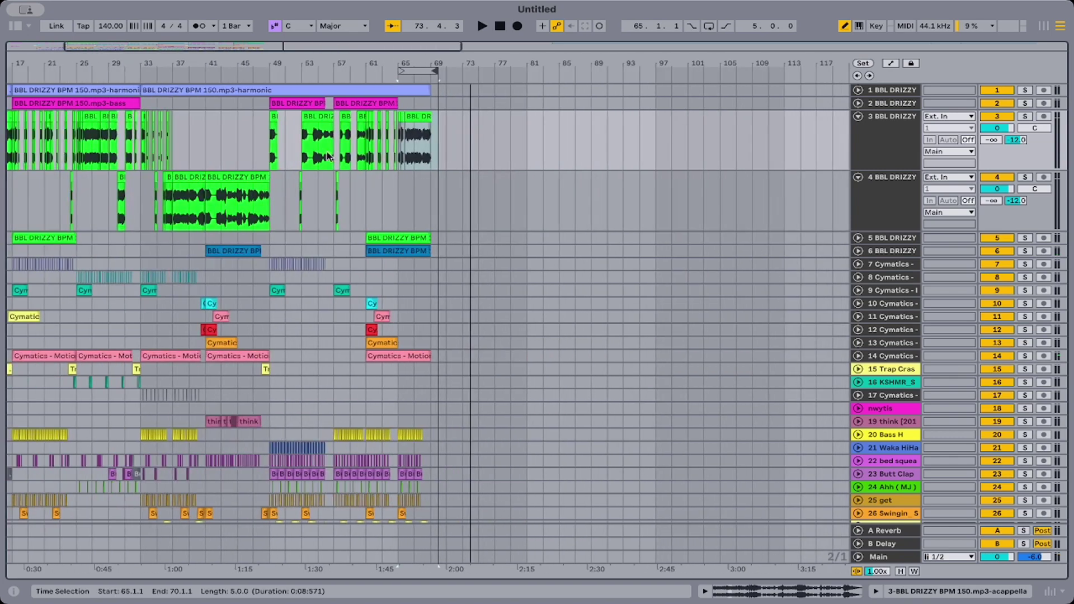
{"action": "left_click", "coordinate": [250, 140]}
{"action": "key", "text": "space"}
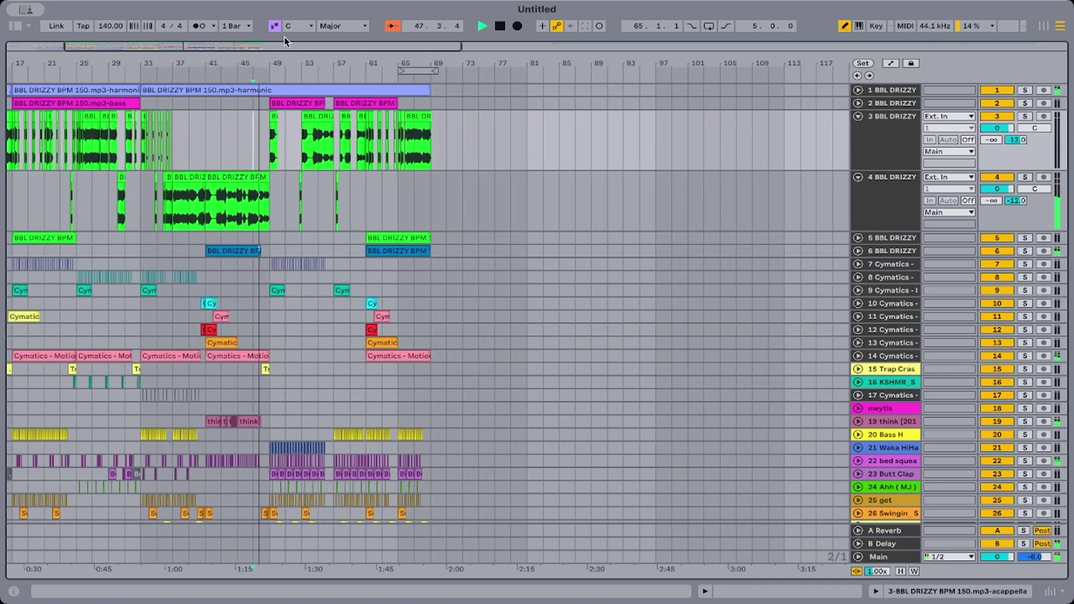
Try to extend the long track 4 acapella clip starting at bar 41 so it ends at 51.1.1.
{"action": "left_click_drag", "start_coordinate": [250, 63], "coordinate": [287, 109]}
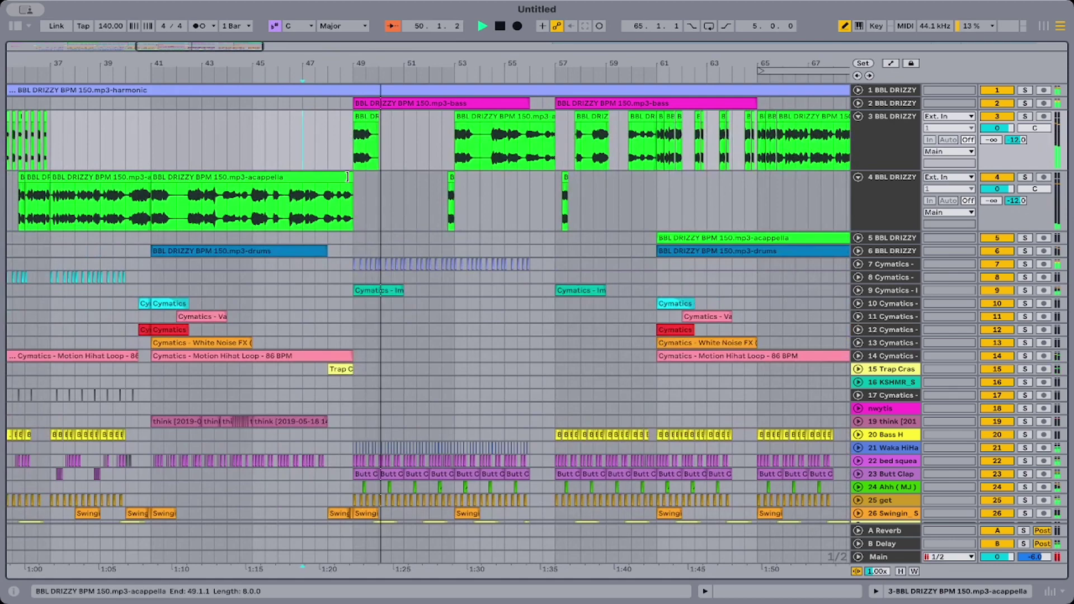
{"action": "left_click_drag", "start_coordinate": [348, 178], "coordinate": [395, 179]}
{"action": "key", "text": "super+z"}
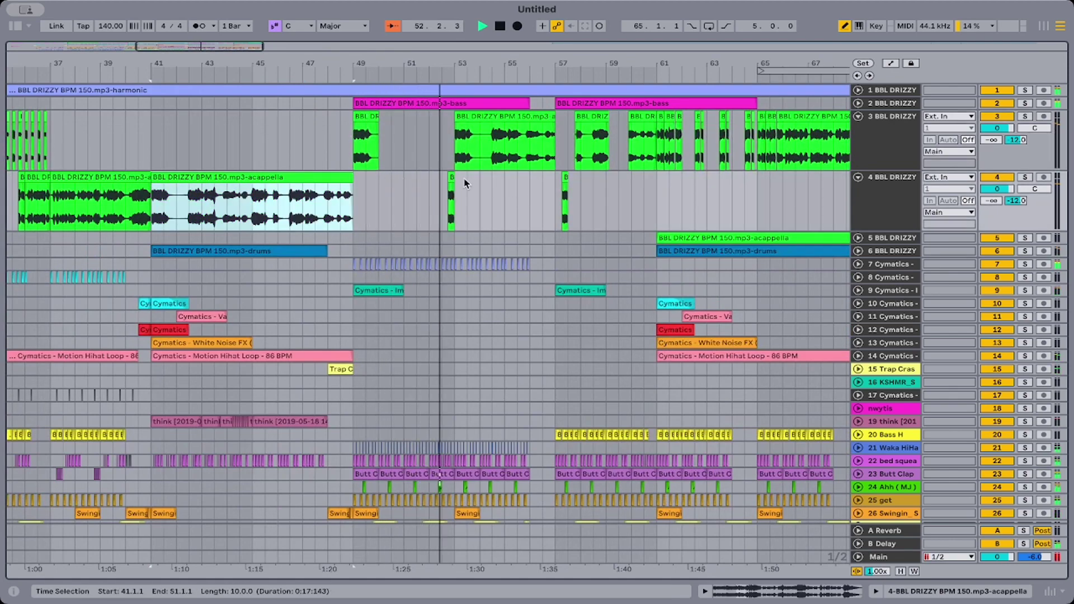
Copy the short track 4 acapella chop at 52.4.1 and paste it at 50.2.1 on the same track.
{"action": "left_click", "coordinate": [450, 177]}
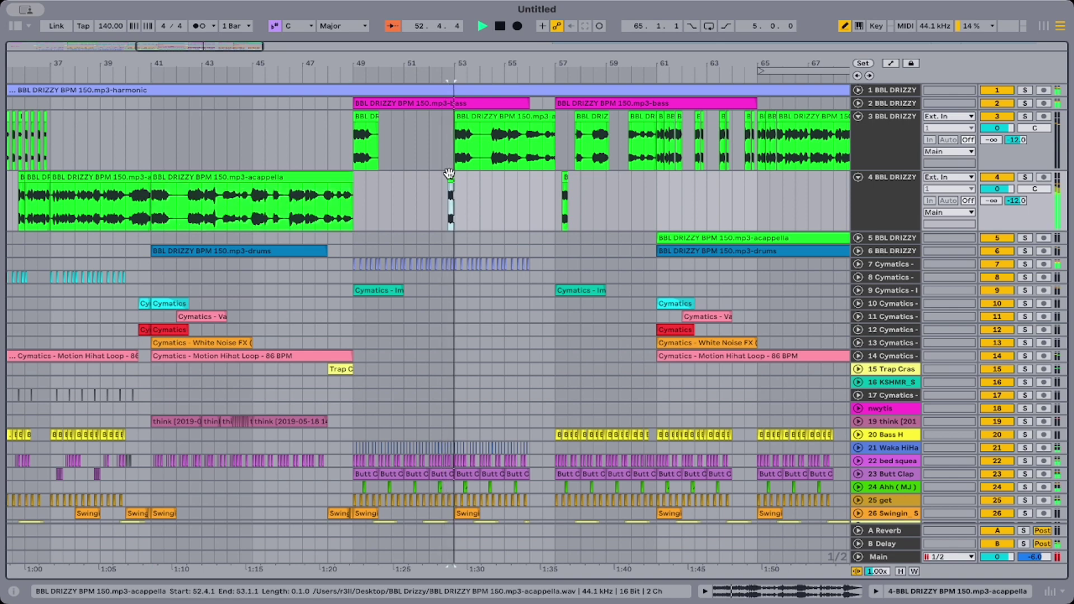
{"action": "left_click", "coordinate": [340, 211]}
{"action": "key", "text": "space"}
{"action": "key", "text": "space"}
{"action": "left_click_drag", "start_coordinate": [458, 48], "coordinate": [457, 112]}
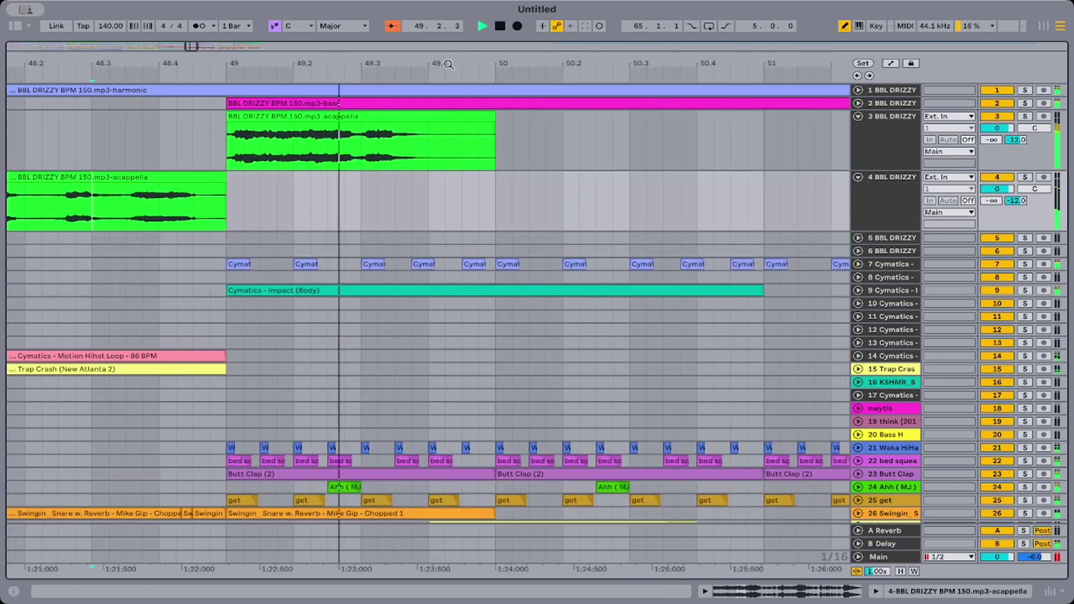
{"action": "left_click", "coordinate": [566, 205]}
{"action": "key", "text": "ctrl+v"}
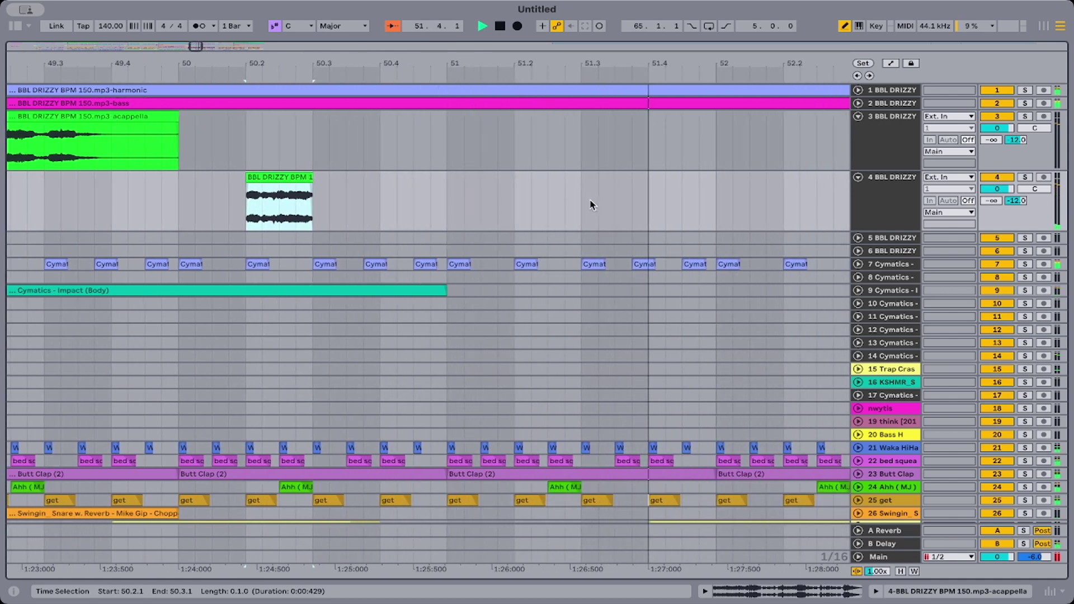
Copy the track 3 acapella section from 1.1.1 to 9.1.1 and paste it at 49.1.1.
{"action": "scroll", "coordinate": [591, 203], "scroll_direction": "right", "scroll_amount": 2}
{"action": "scroll", "coordinate": [591, 203], "scroll_direction": "down", "scroll_amount": 1}
{"action": "scroll", "coordinate": [669, 182], "scroll_direction": "right", "scroll_amount": 5}
{"action": "scroll", "coordinate": [669, 182], "scroll_direction": "up", "scroll_amount": 1}
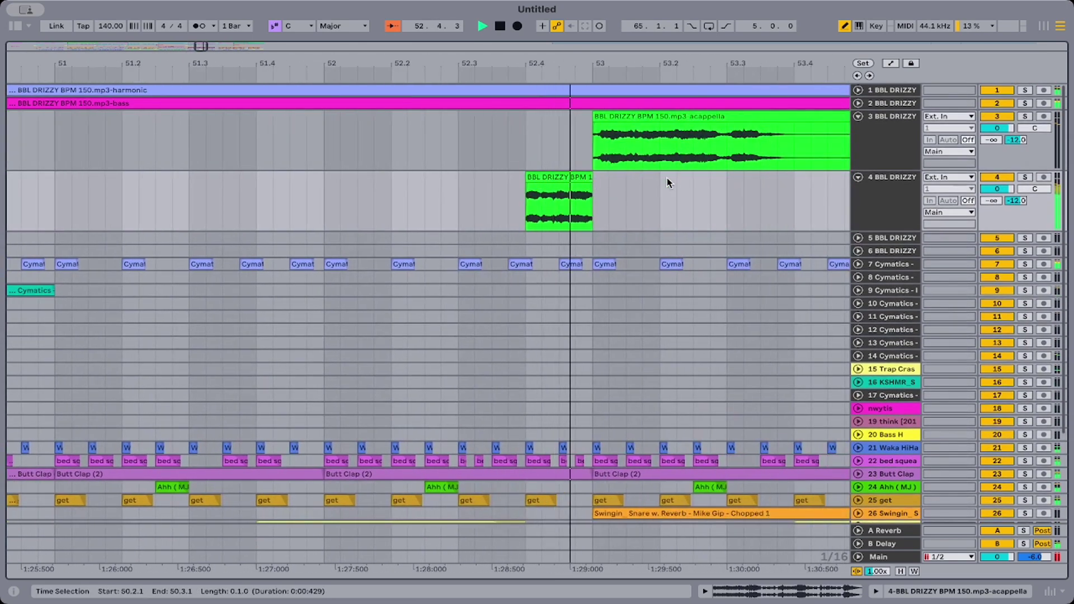
{"action": "scroll", "coordinate": [515, 227], "scroll_direction": "left", "scroll_amount": 8}
{"action": "left_click", "coordinate": [87, 211]}
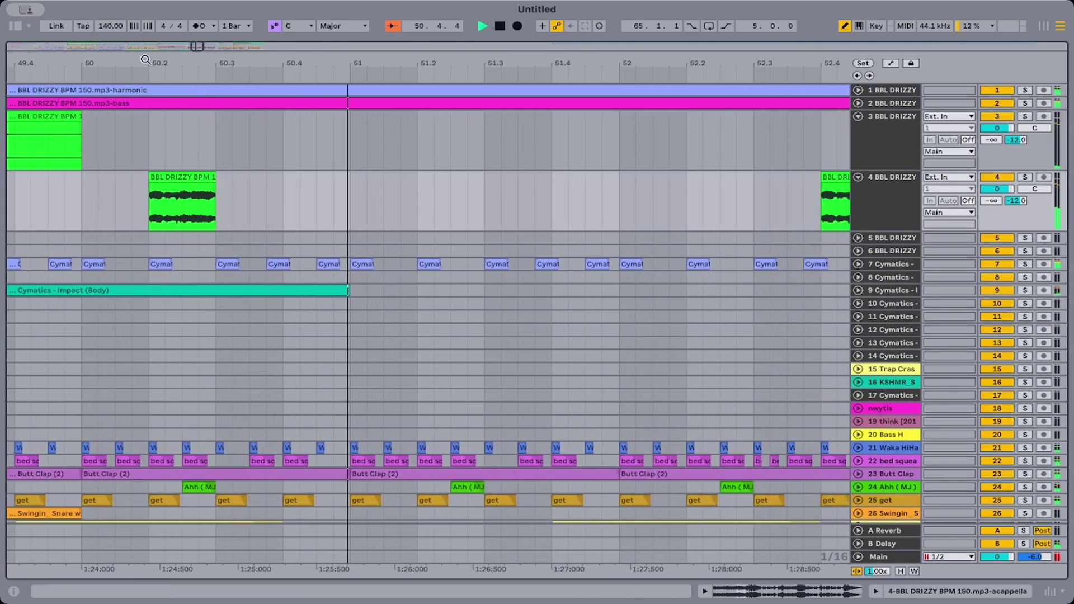
{"action": "left_click_drag", "start_coordinate": [146, 59], "coordinate": [137, 12]}
{"action": "scroll", "coordinate": [106, 161], "scroll_direction": "left", "scroll_amount": 10}
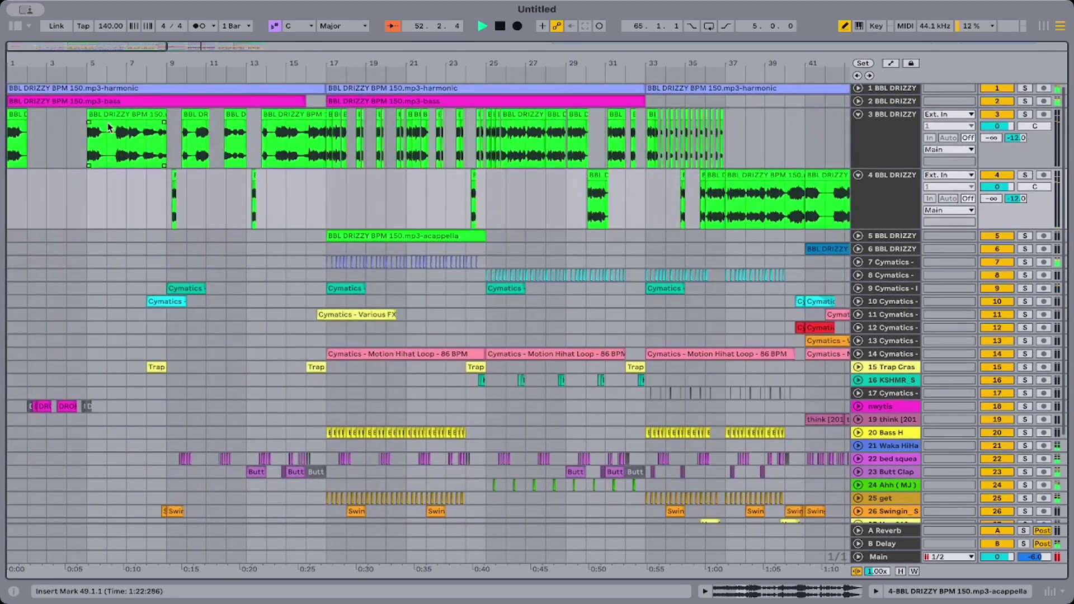
{"action": "left_click", "coordinate": [20, 144]}
{"action": "left_click_drag", "start_coordinate": [13, 154], "coordinate": [164, 149]}
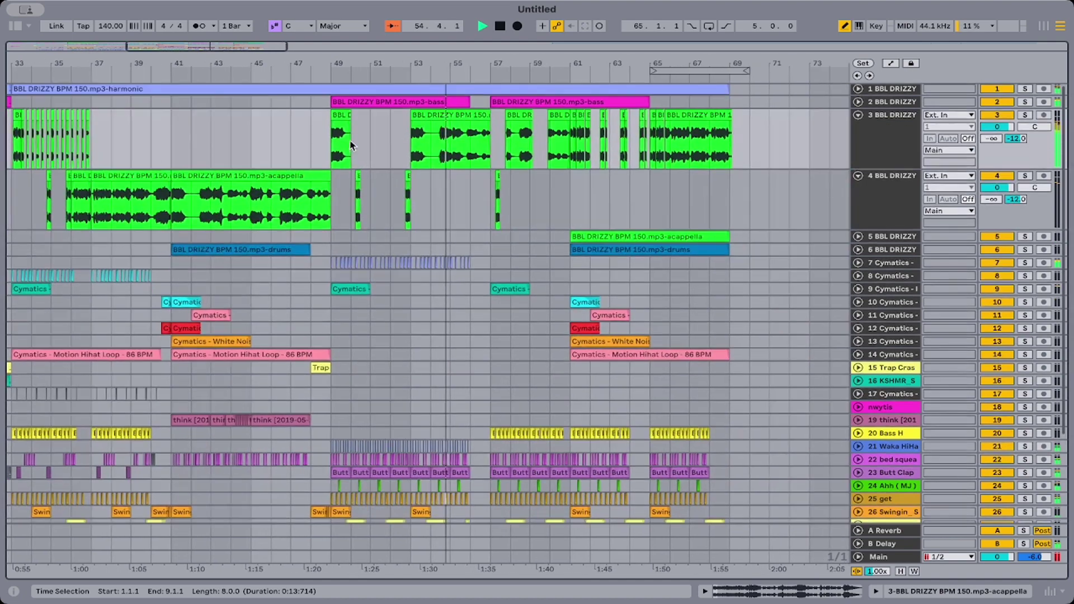
{"action": "left_click", "coordinate": [330, 148]}
{"action": "key", "text": "super+v"}
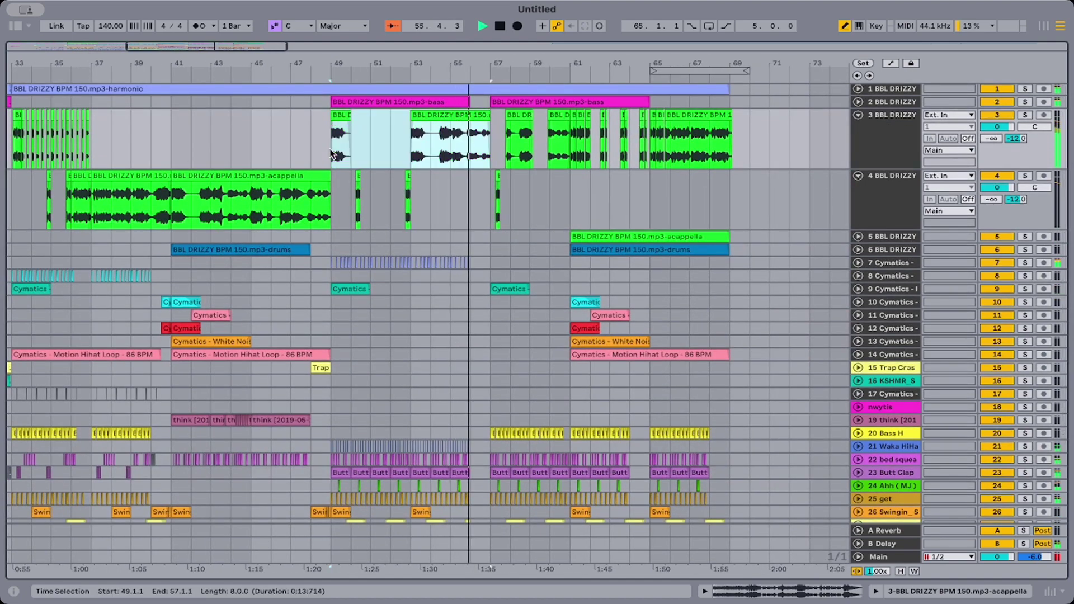
Copy the track 3 acapella chops from 9.1.1 to 13.1.1 and paste them over track 3 at 49.1.1.
{"action": "scroll", "coordinate": [331, 151], "scroll_direction": "left", "scroll_amount": 10}
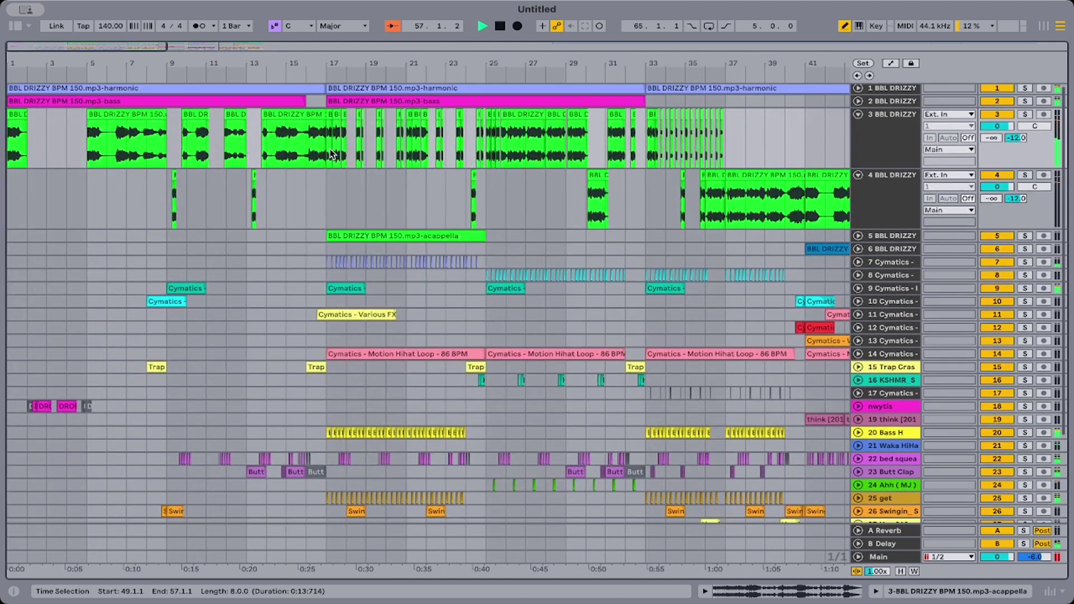
{"action": "left_click", "coordinate": [191, 110]}
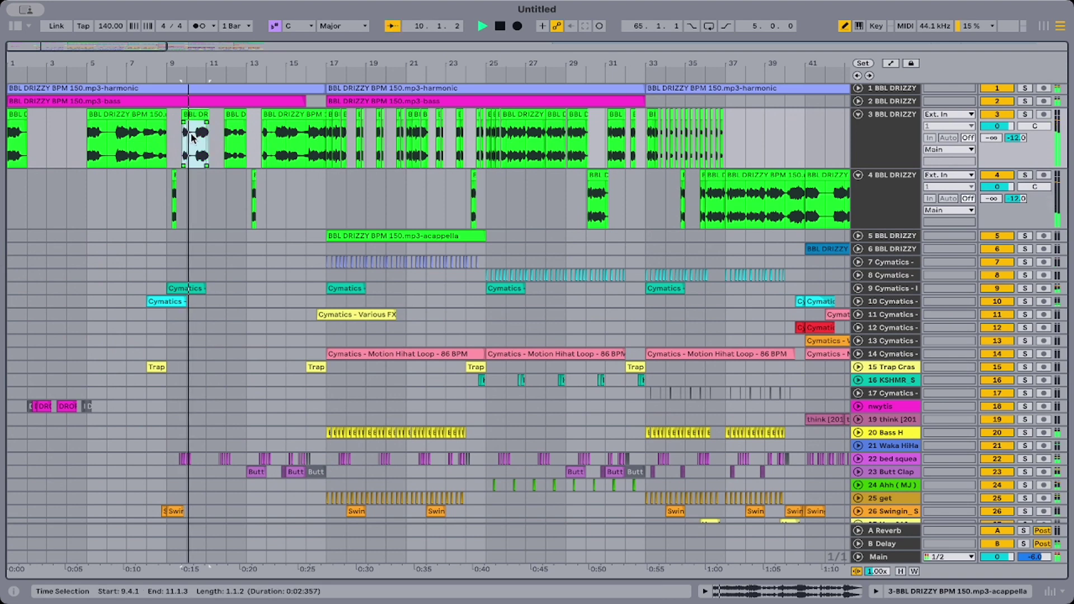
{"action": "left_click_drag", "start_coordinate": [170, 152], "coordinate": [249, 152]}
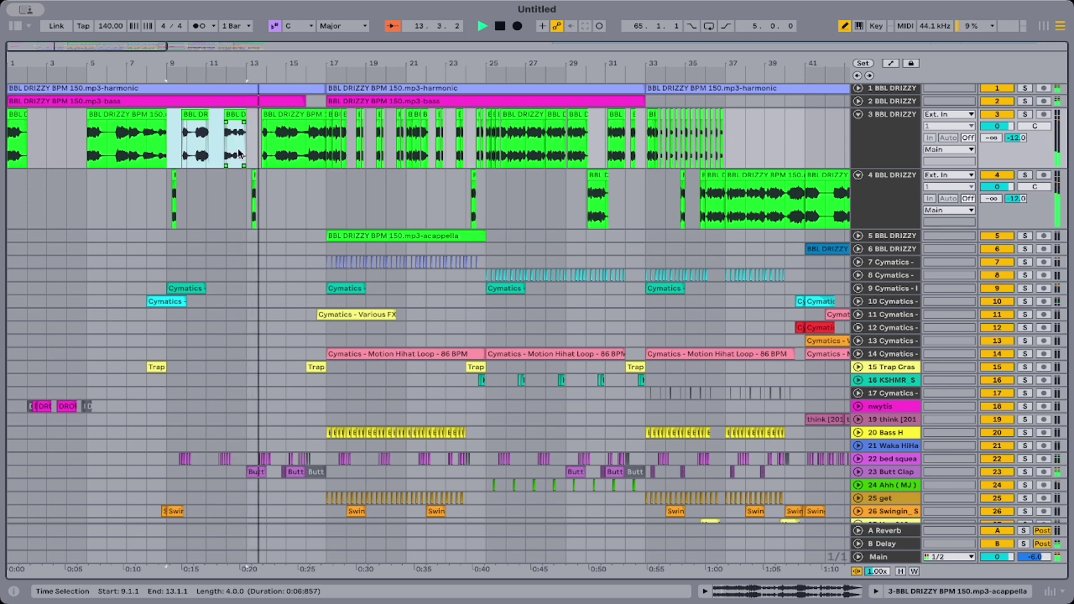
{"action": "scroll", "coordinate": [364, 148], "scroll_direction": "right", "scroll_amount": 10}
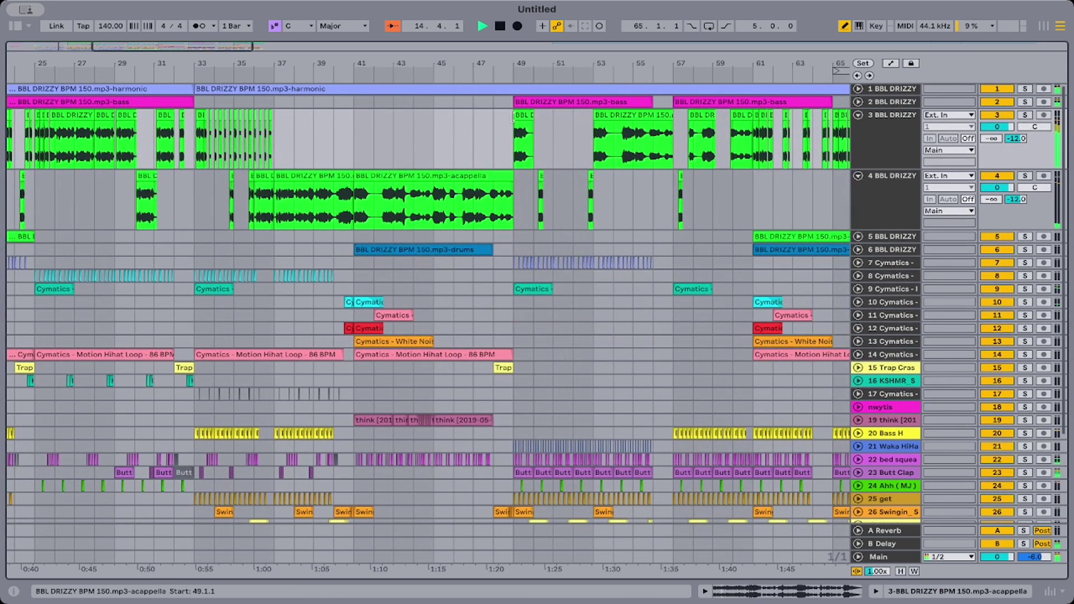
{"action": "left_click", "coordinate": [535, 136]}
{"action": "key", "text": "ctrl+v"}
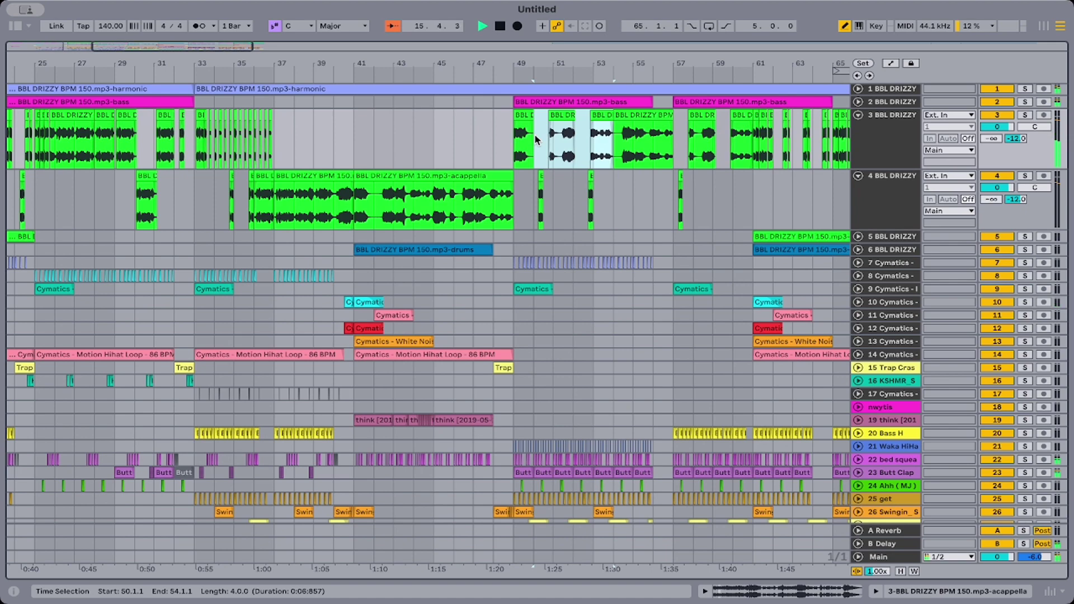
{"action": "key", "text": "ctrl+z"}
{"action": "left_click", "coordinate": [516, 143]}
{"action": "key", "text": "ctrl+v"}
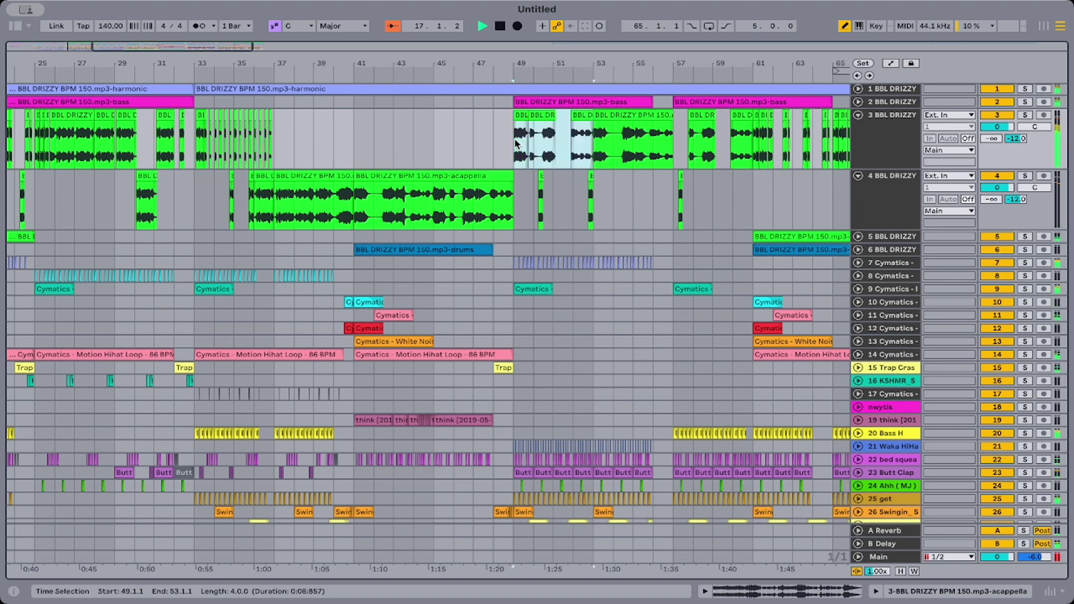
Play back from 49.1.1 and shorten the track 3 acapella chop starting at 49.4.1 to end at 50.2.3.
{"action": "left_click", "coordinate": [513, 147]}
{"action": "key", "text": "space"}
{"action": "key", "text": "space"}
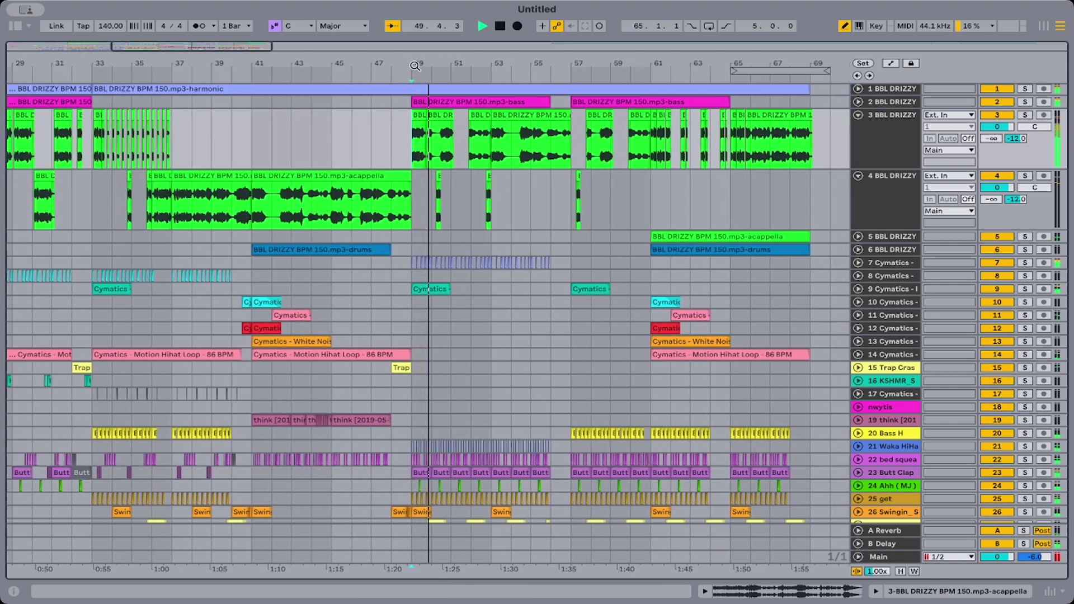
{"action": "left_click_drag", "start_coordinate": [415, 66], "coordinate": [244, 118]}
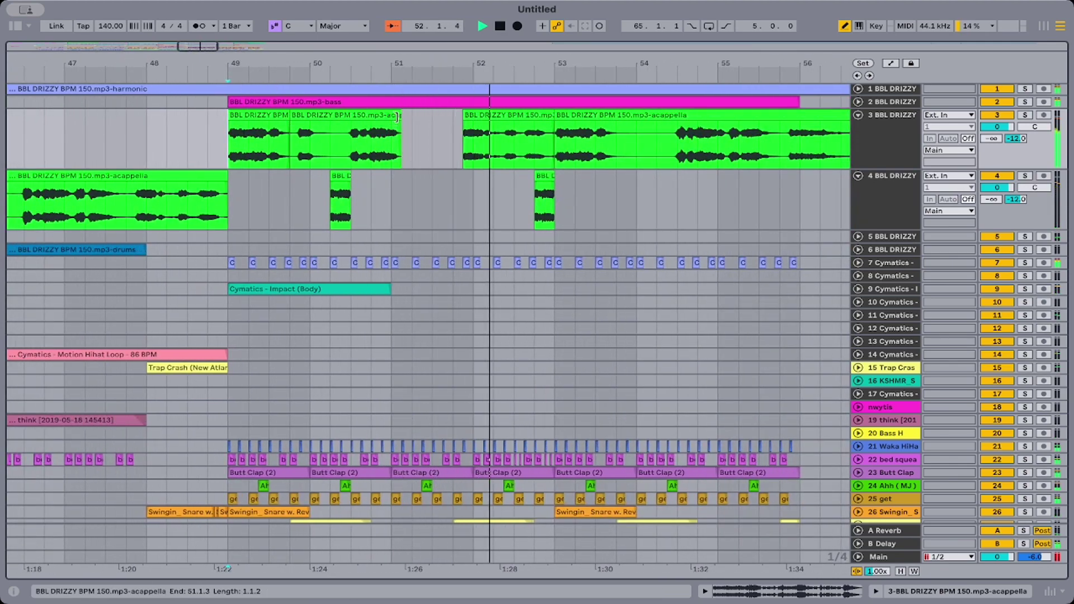
{"action": "left_click_drag", "start_coordinate": [397, 117], "coordinate": [339, 117]}
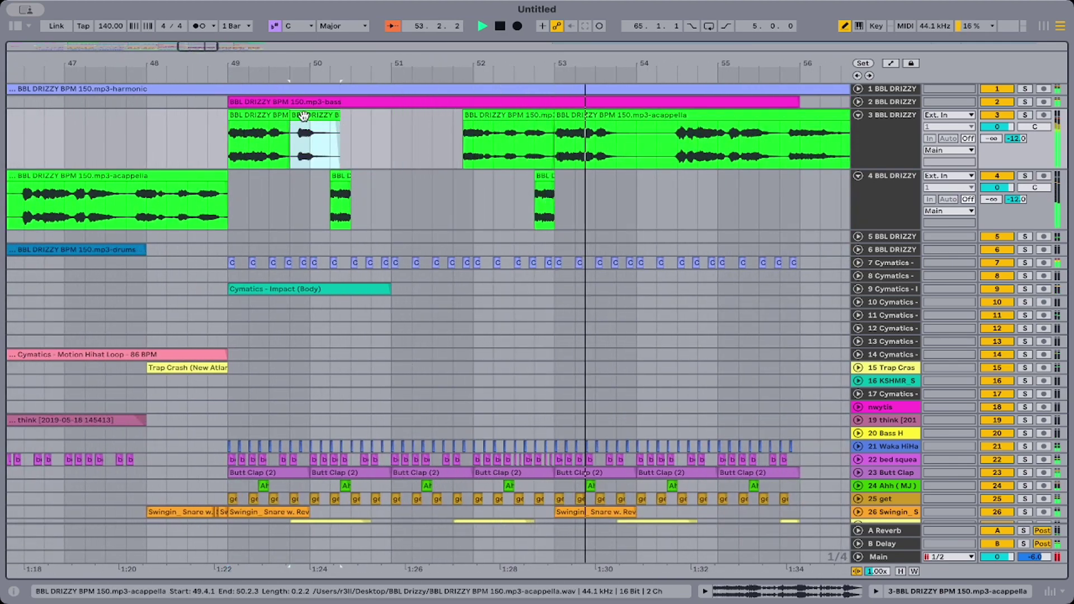
{"action": "left_click", "coordinate": [192, 160]}
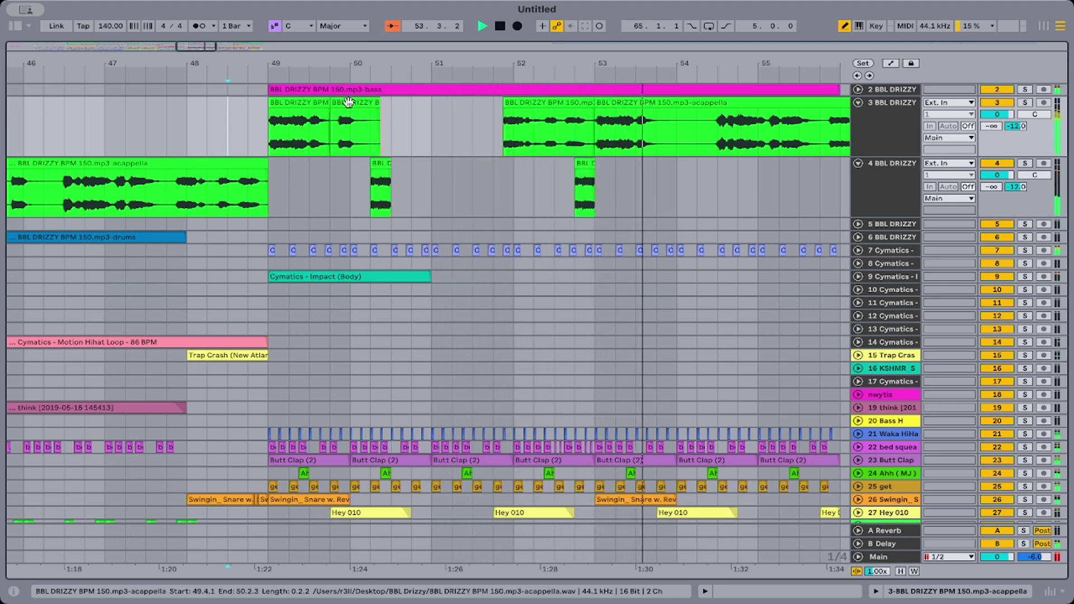
Play back the track 3 acapella chop at 51.4.3 and try shortening its end to 52.3.1.
{"action": "left_click", "coordinate": [504, 102]}
{"action": "key", "text": "space"}
{"action": "key", "text": "space"}
{"action": "scroll", "coordinate": [504, 102], "scroll_direction": "up", "scroll_amount": 1}
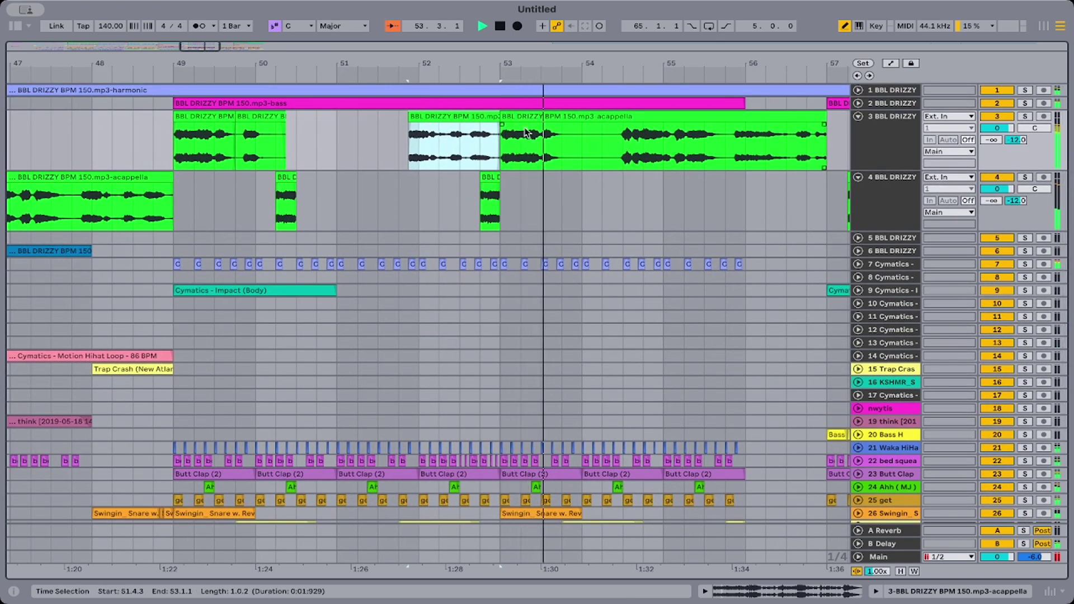
{"action": "left_click_drag", "start_coordinate": [500, 119], "coordinate": [466, 119]}
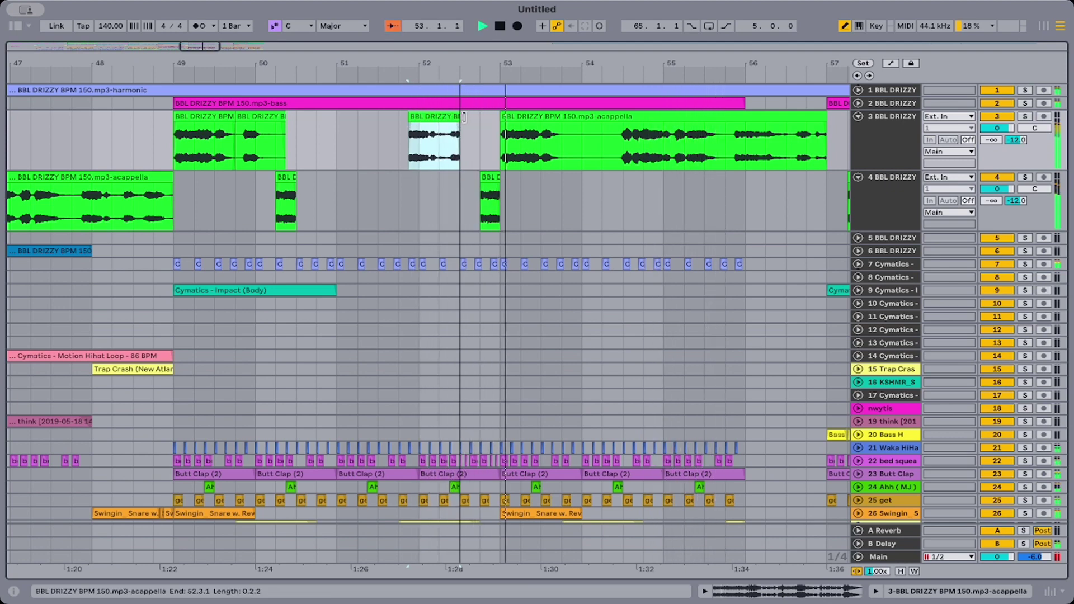
{"action": "left_click_drag", "start_coordinate": [464, 117], "coordinate": [496, 129]}
{"action": "key", "text": "space"}
{"action": "key", "text": "space"}
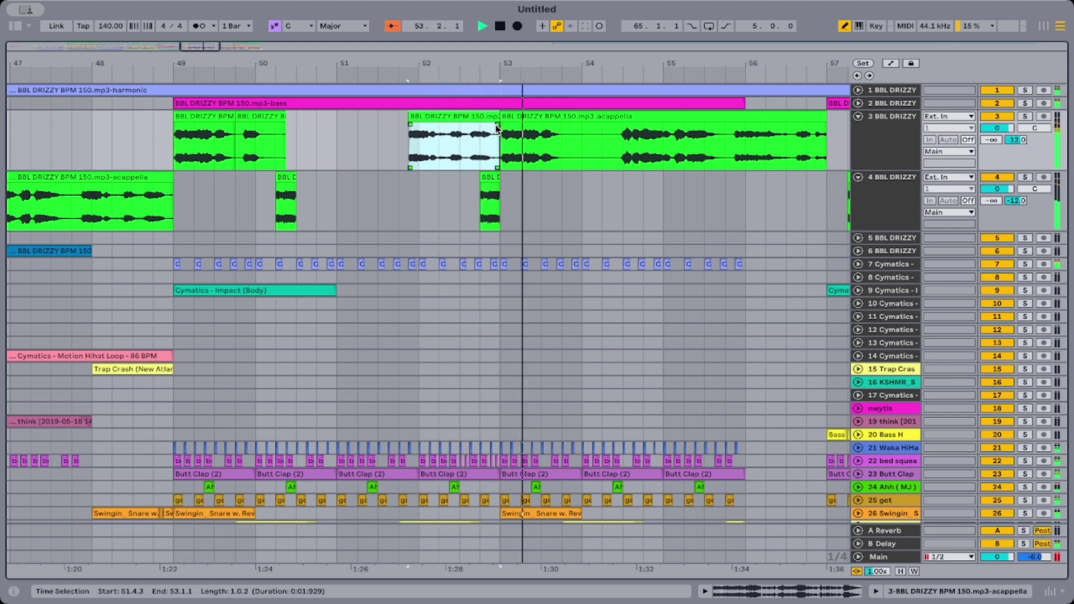
Play back from 49.1.1 and delete the track 3 acapella chop at 51.4.3.
{"action": "left_click", "coordinate": [186, 139]}
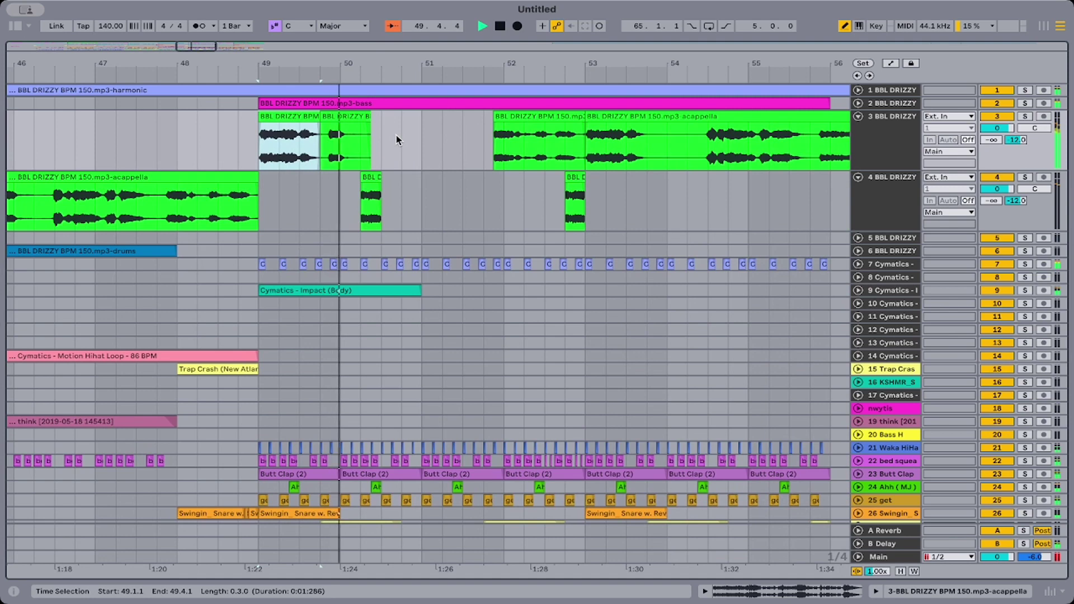
{"action": "left_click", "coordinate": [534, 115]}
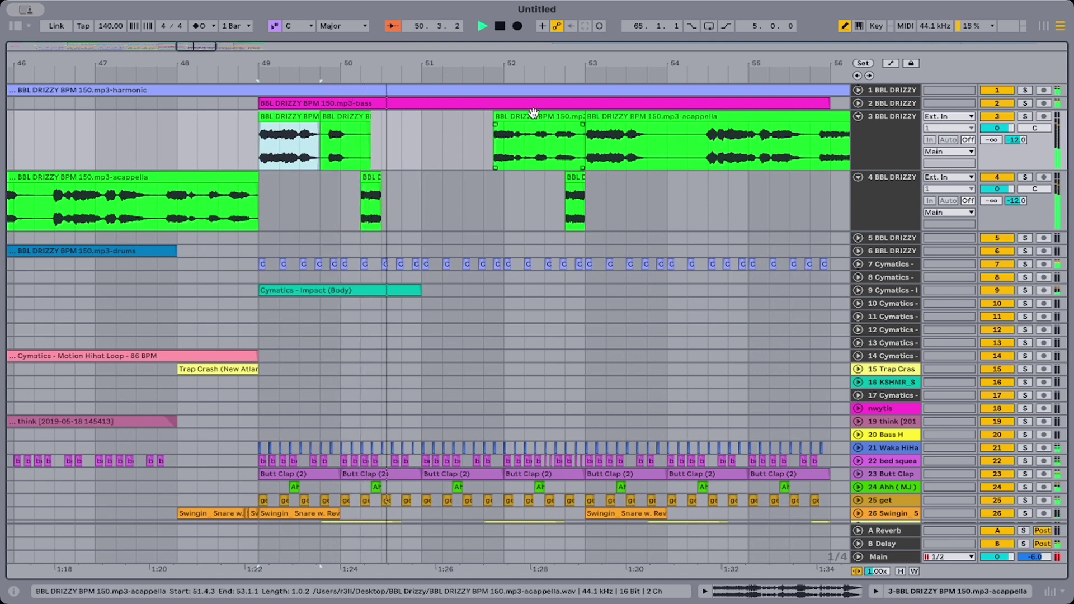
{"action": "key", "text": "Delete"}
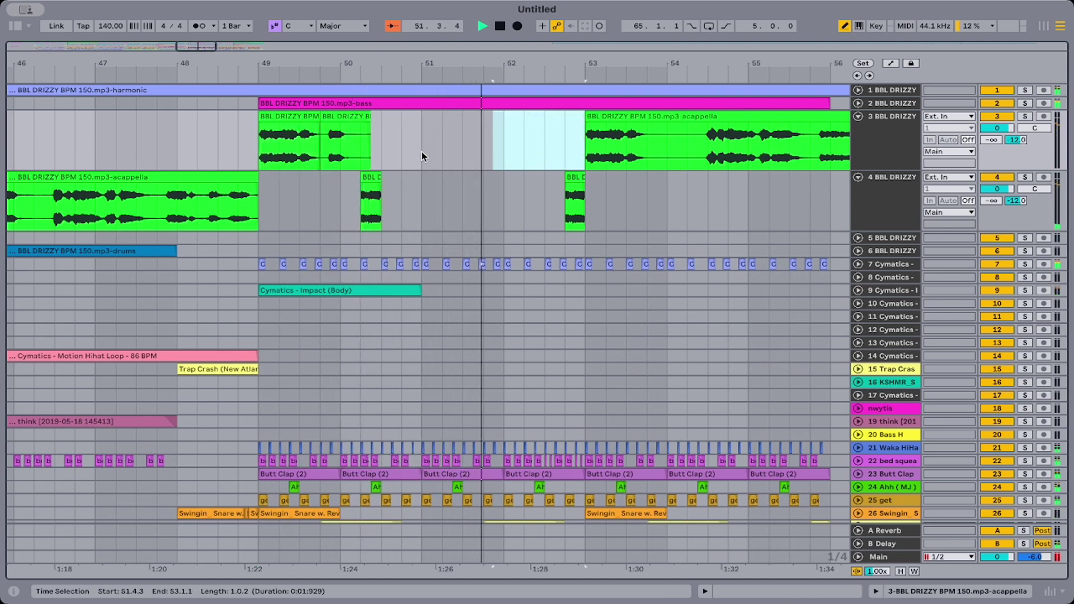
Duplicate the track 3 range from 49.1.1 to 51.1.1 directly after itself, and delete the copied chop at 51.1.1.
{"action": "left_click_drag", "start_coordinate": [422, 156], "coordinate": [263, 157]}
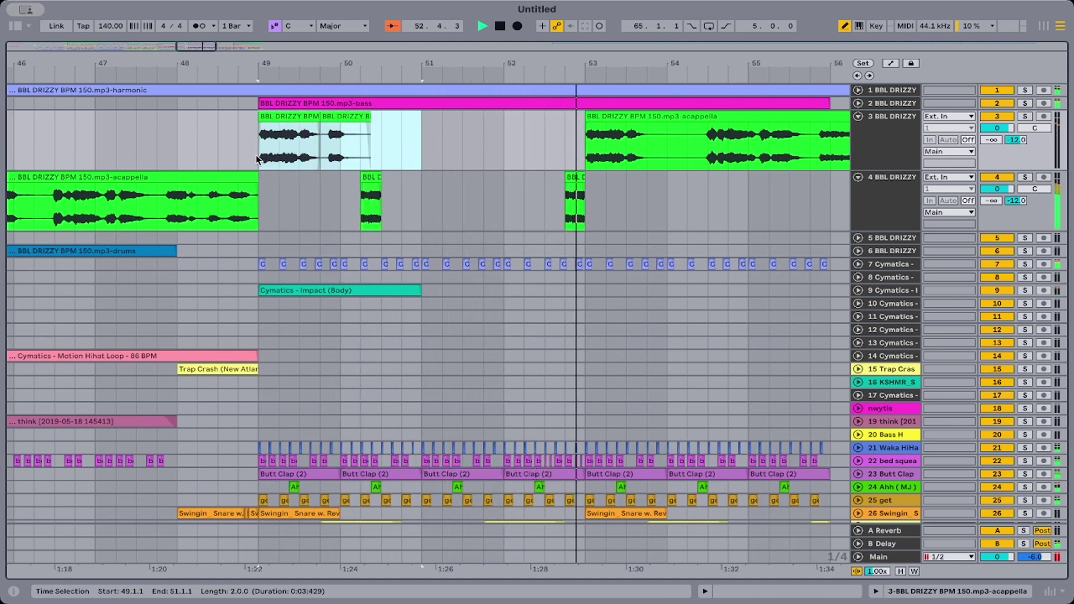
{"action": "key", "text": "super+d"}
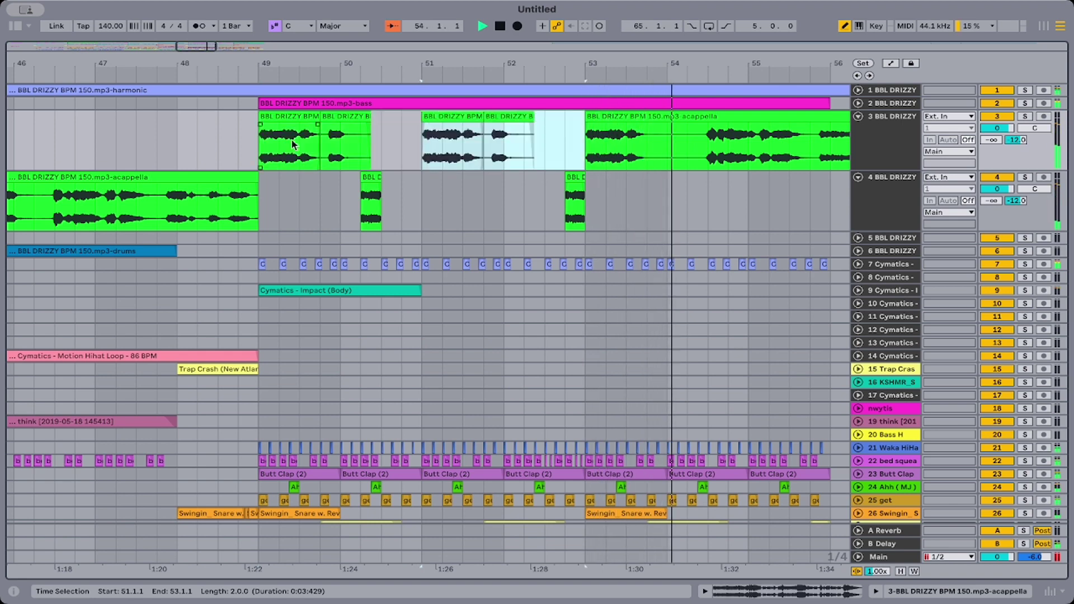
{"action": "left_click", "coordinate": [448, 119]}
{"action": "key", "text": "Delete"}
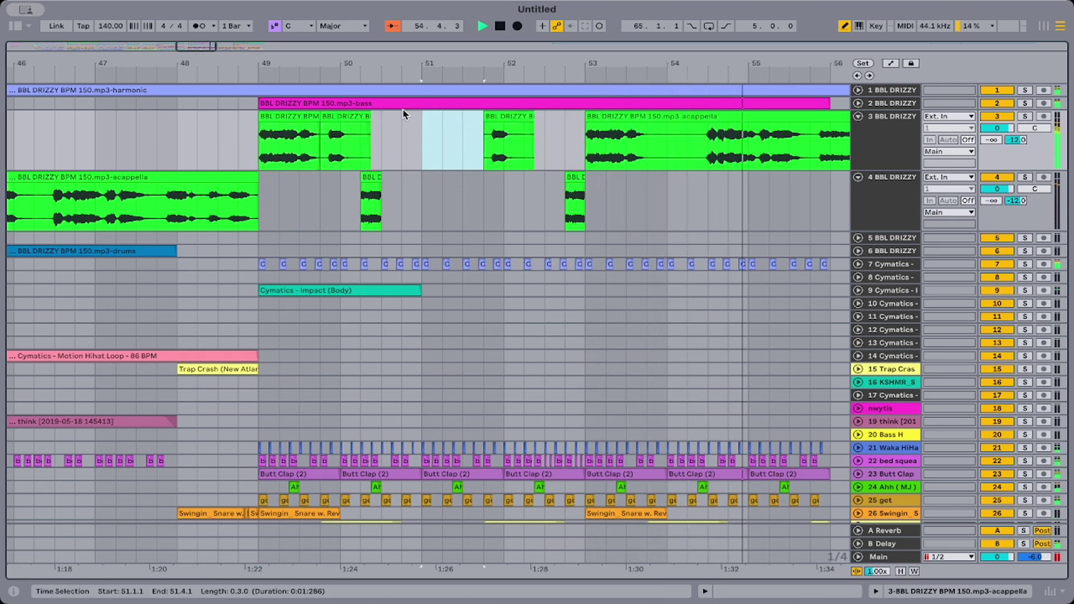
Try removing the track 3 acapella chop at 49.4.1 and play back the section without it.
{"action": "left_click", "coordinate": [330, 120]}
{"action": "key", "text": "Delete"}
{"action": "left_click", "coordinate": [218, 152]}
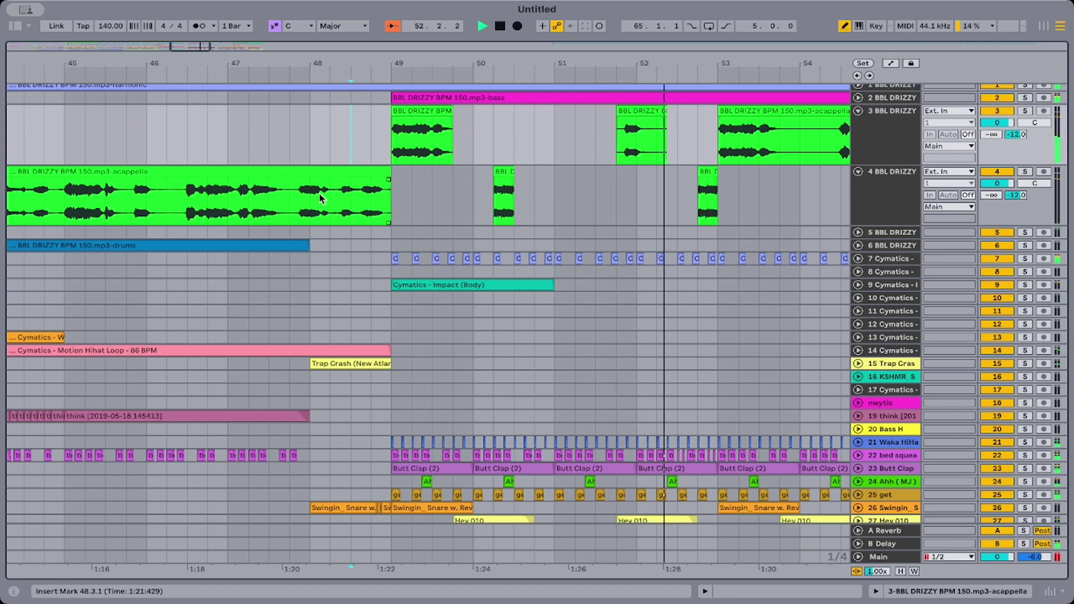
{"action": "key", "text": "super+z"}
Play back the transition into bar 49 from about 48.3.1 to check the track 3 and track 4 acapella chops.
{"action": "key", "text": "space"}
{"action": "key", "text": "space"}
{"action": "scroll", "coordinate": [319, 198], "scroll_direction": "right", "scroll_amount": 3}
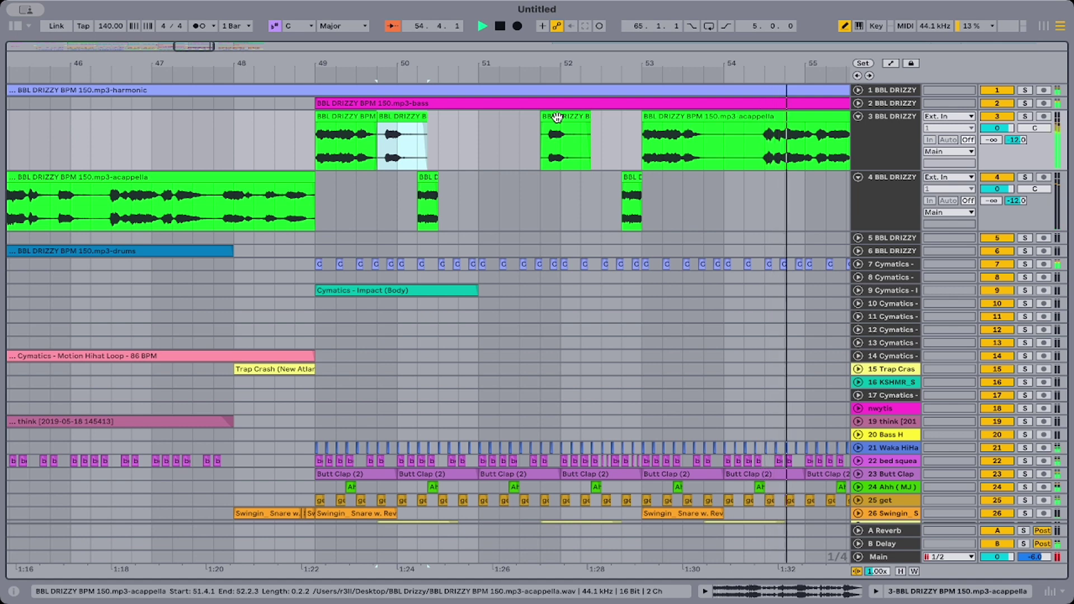
{"action": "left_click", "coordinate": [270, 152]}
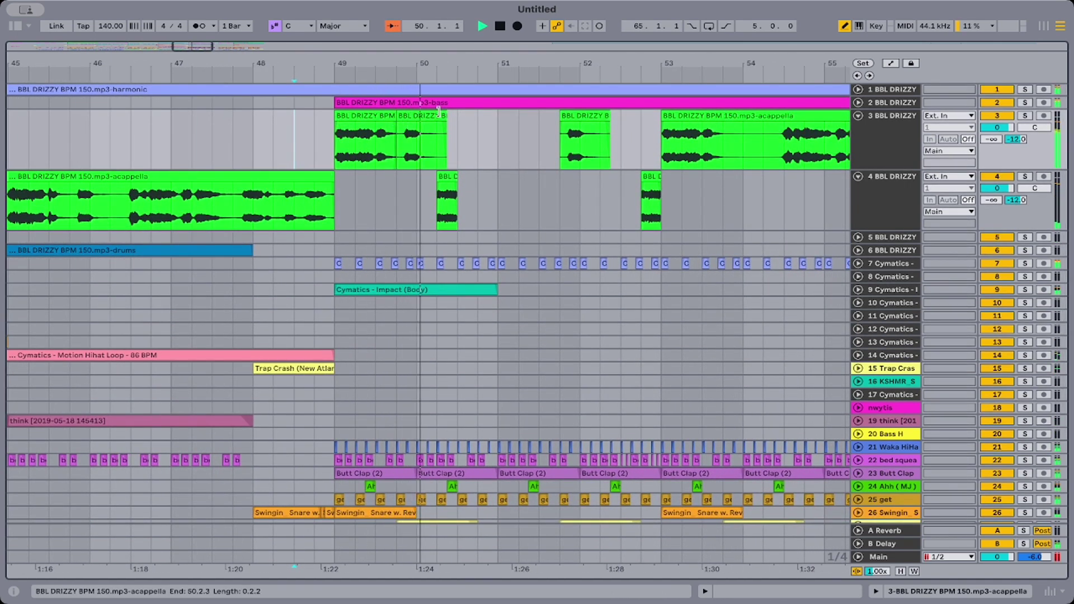
Delete the track 3 acapella chop at 49.4.1 and split the chop before it at 49.3.1.
{"action": "left_click", "coordinate": [438, 111]}
{"action": "key", "text": "Delete"}
{"action": "left_click", "coordinate": [376, 147]}
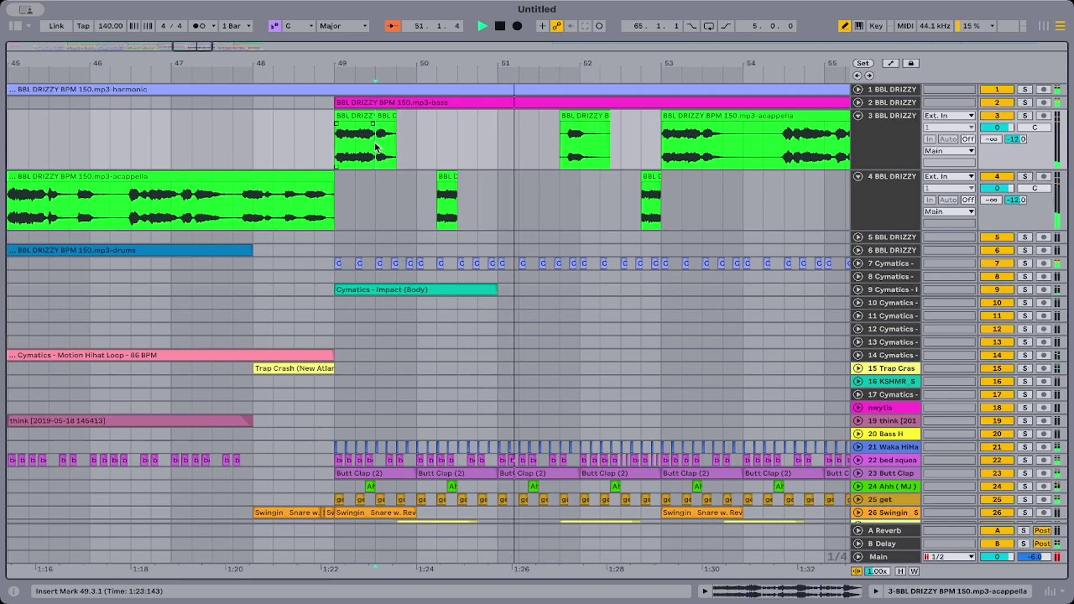
Tighten the start of the track 3 acapella chop at 49.3.1 and trim its end to 49.3.3.
{"action": "left_click_drag", "start_coordinate": [393, 60], "coordinate": [391, 126]}
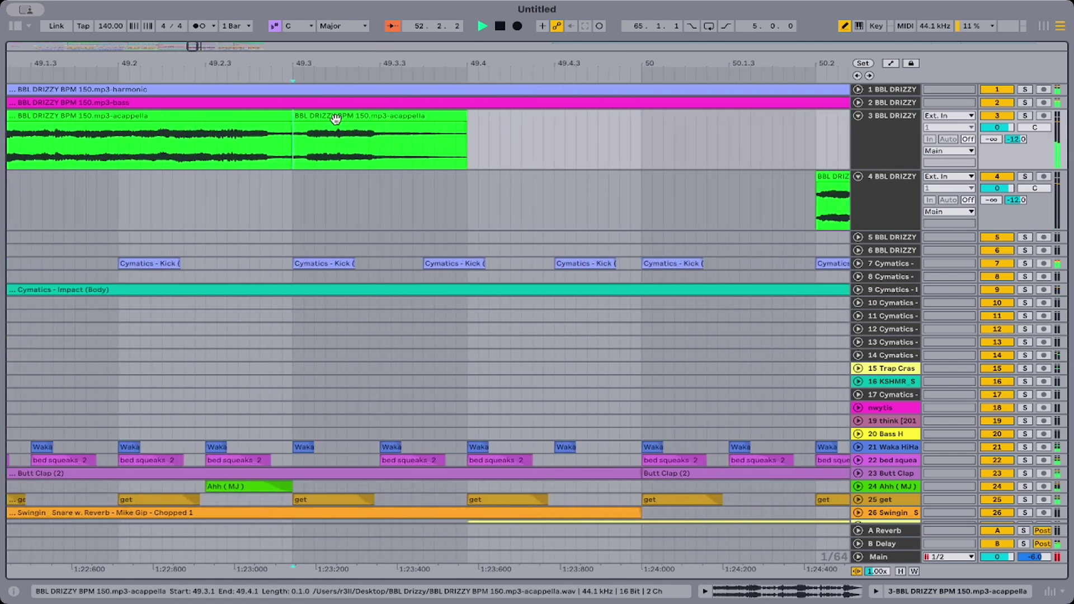
{"action": "left_click", "coordinate": [330, 134]}
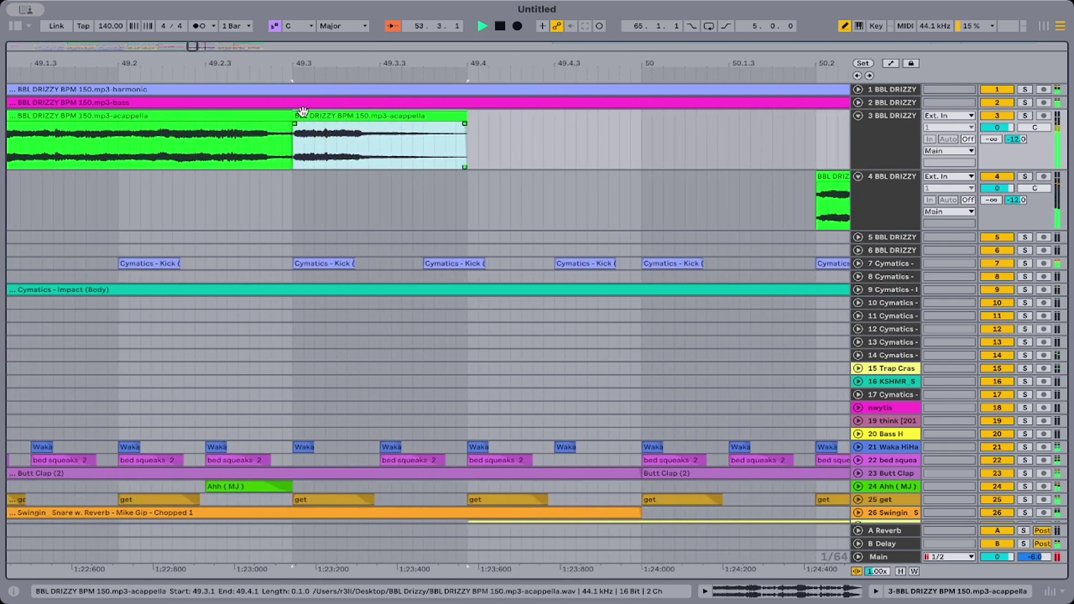
{"action": "mouse_move", "coordinate": [287, 119]}
{"action": "left_mouse_down"}
{"action": "mouse_move", "coordinate": [257, 119]}
{"action": "mouse_move", "coordinate": [317, 127]}
{"action": "mouse_move", "coordinate": [269, 119]}
{"action": "mouse_move", "coordinate": [292, 119]}
{"action": "left_mouse_up"}
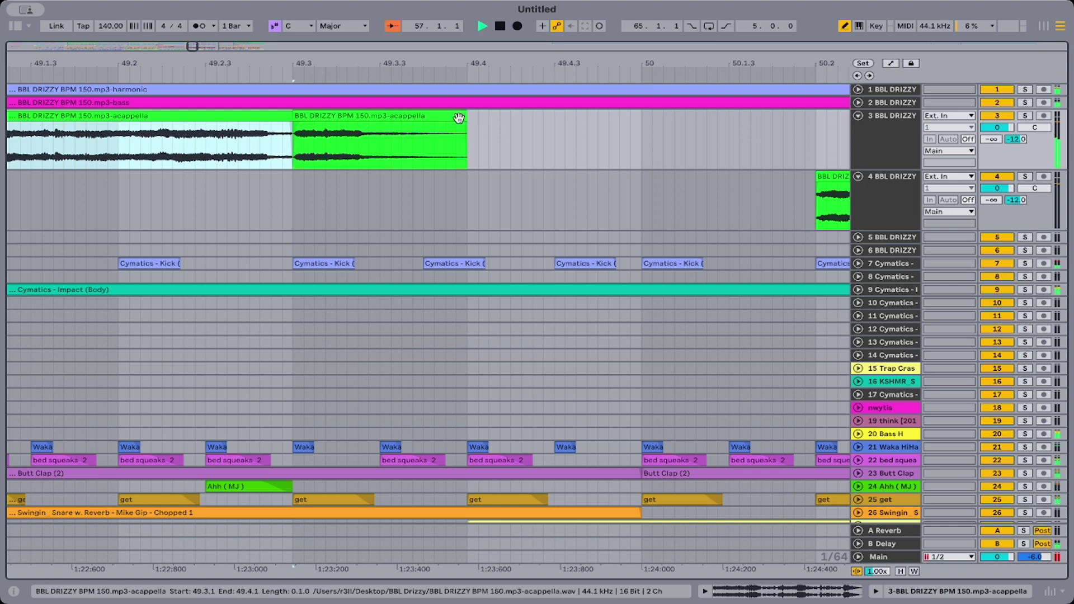
{"action": "left_click_drag", "start_coordinate": [464, 118], "coordinate": [407, 123]}
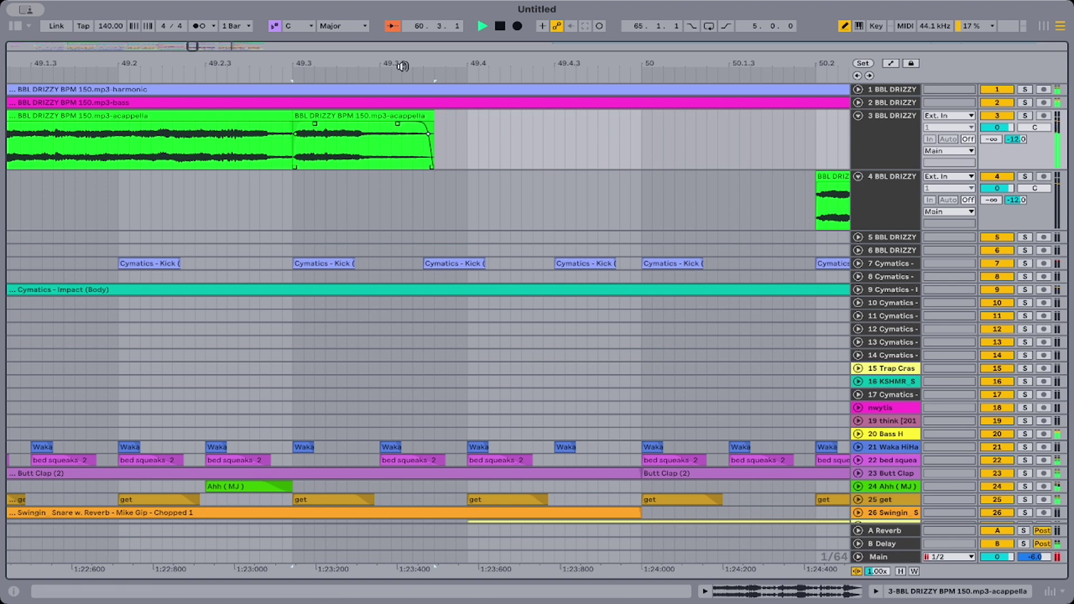
{"action": "scroll", "coordinate": [442, 135], "scroll_direction": "down", "scroll_amount": 4}
{"action": "left_click", "coordinate": [430, 155]}
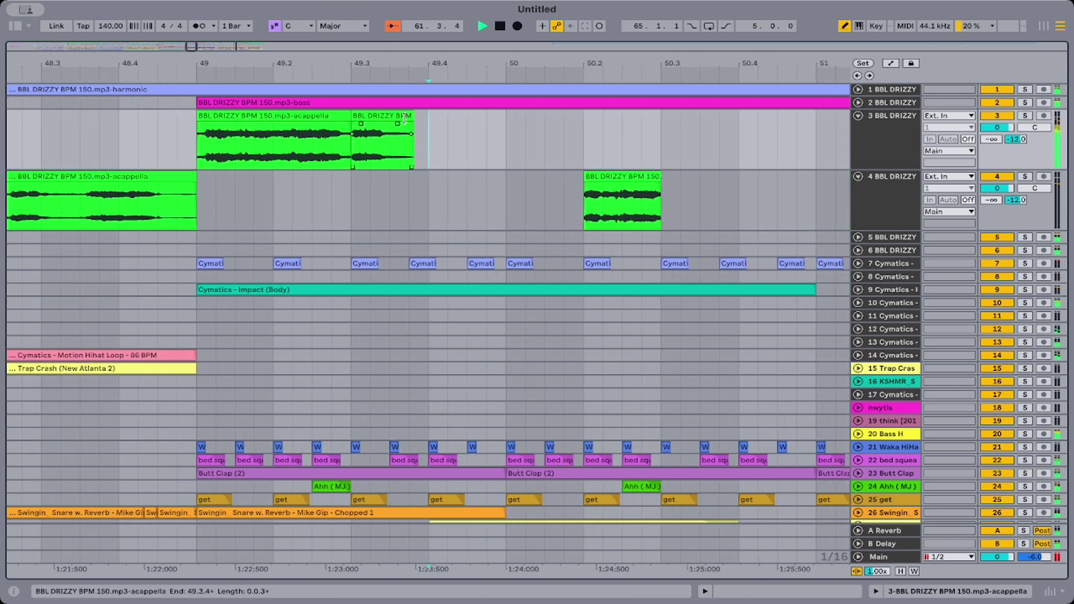
{"action": "left_click_drag", "start_coordinate": [408, 117], "coordinate": [387, 116]}
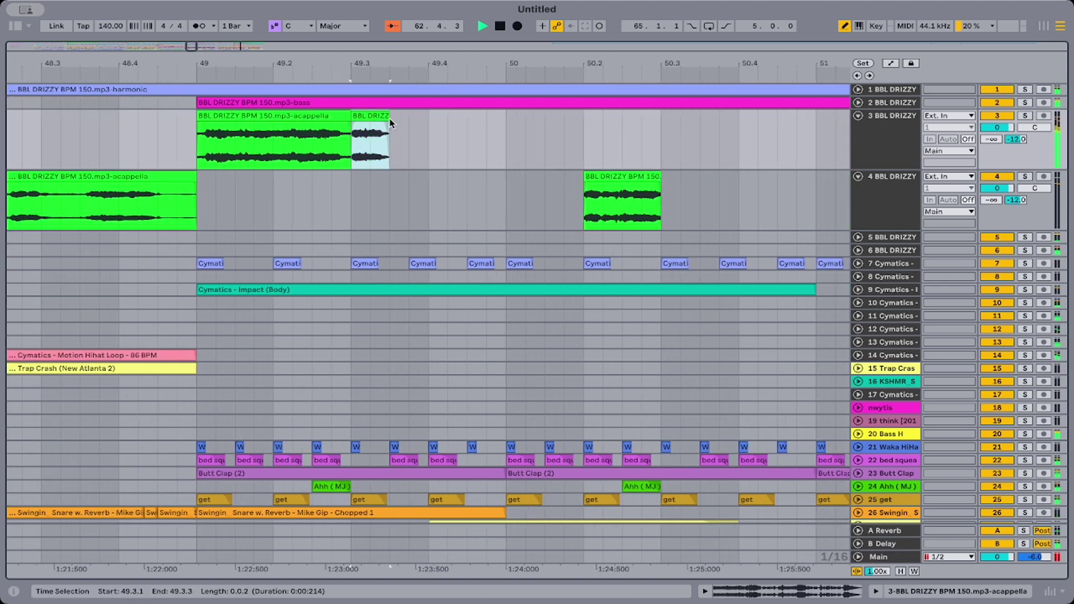
Duplicate the track 3 range from 49.3.1 to 49.4.1 directly after itself, and set the copied chop's gain to -6 dB.
{"action": "left_click_drag", "start_coordinate": [434, 156], "coordinate": [351, 155]}
{"action": "key", "text": "ctrl+d"}
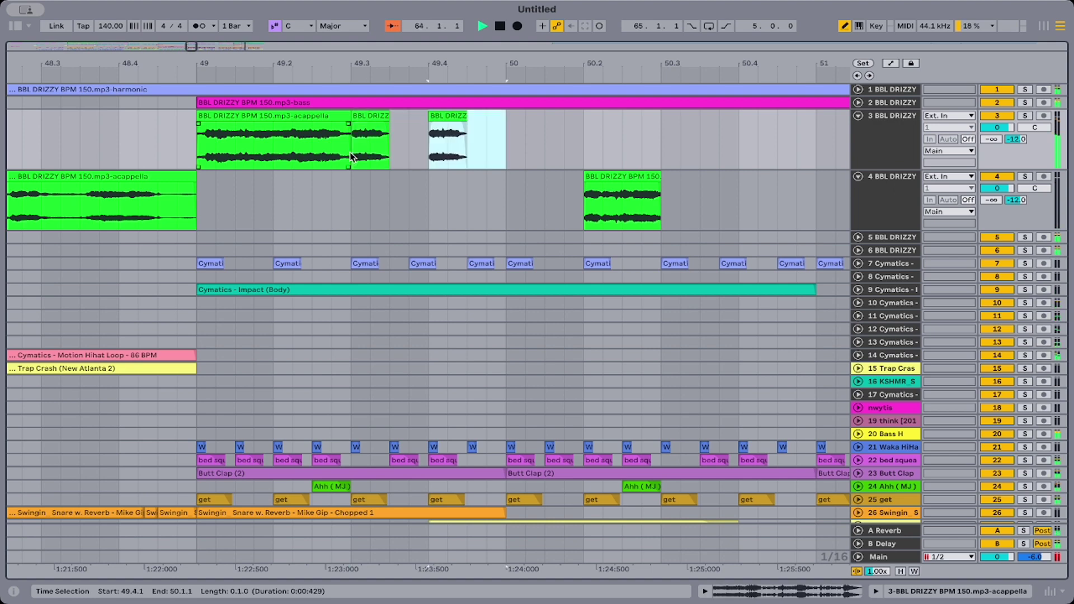
{"action": "double_click", "coordinate": [452, 117]}
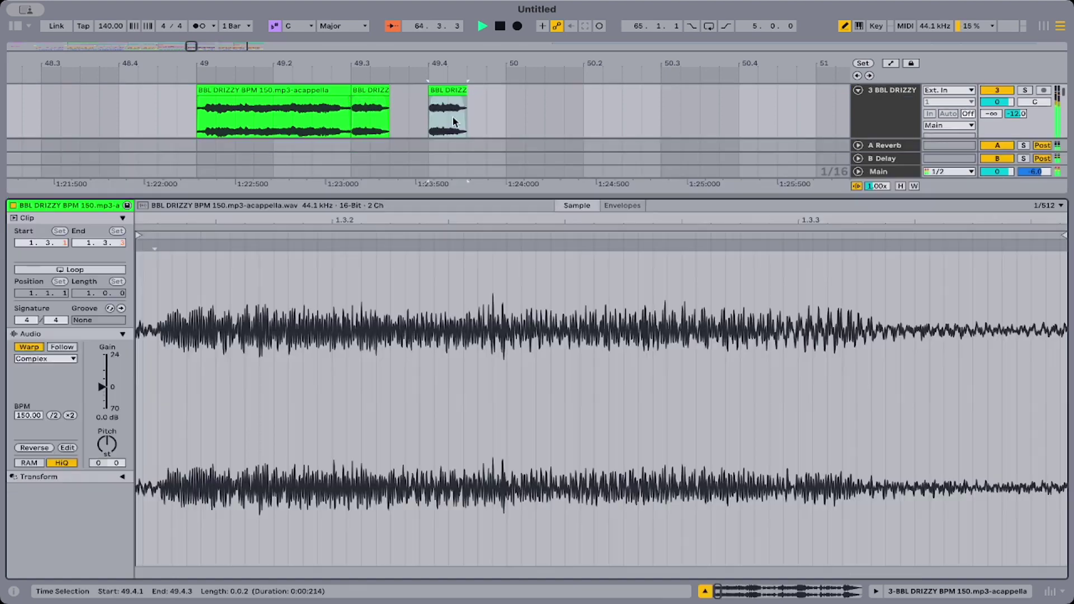
{"action": "left_click", "coordinate": [107, 417]}
{"action": "type", "text": "-6"}
{"action": "key", "text": "Return"}
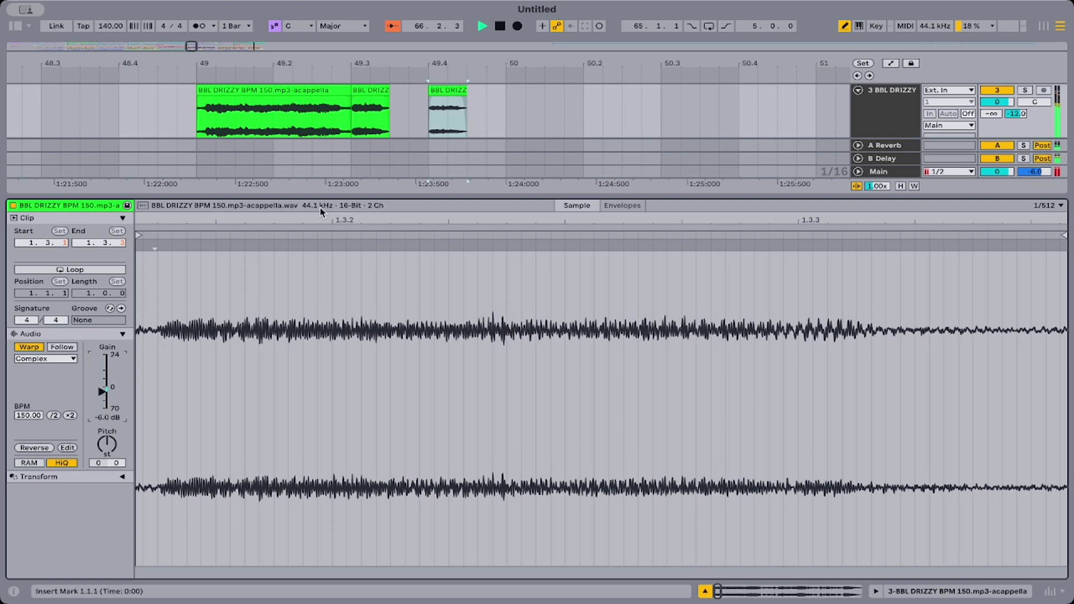
{"action": "left_click", "coordinate": [705, 591]}
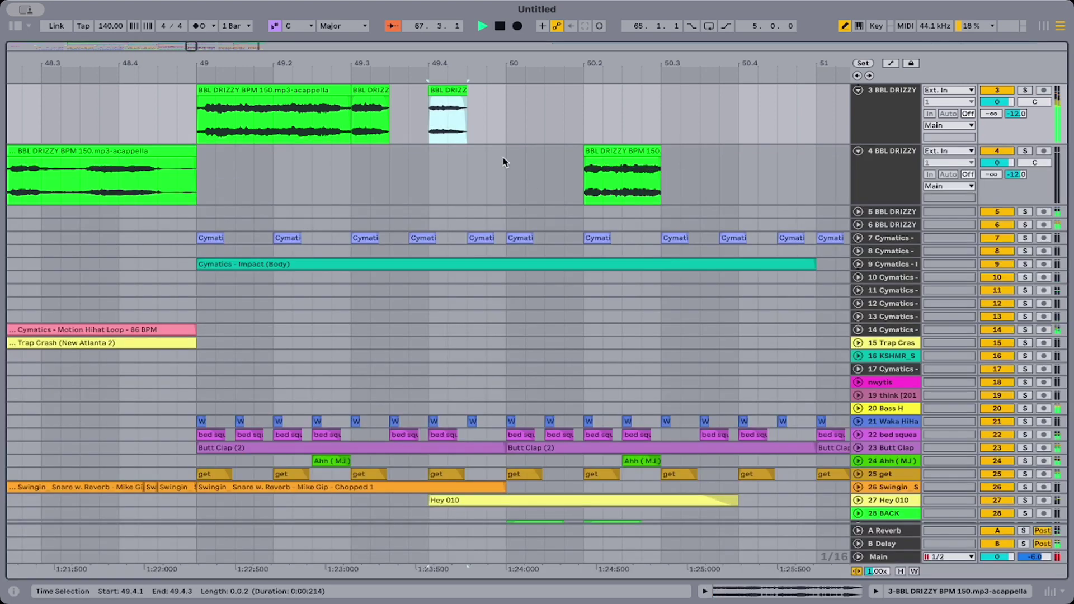
Duplicate the track 3 range from 49.3.1 to 50.1.1 twice to fill the chop pattern up to 51.1.1.
{"action": "left_click_drag", "start_coordinate": [505, 128], "coordinate": [351, 118]}
{"action": "key", "text": "super+d"}
{"action": "key", "text": "super+d"}
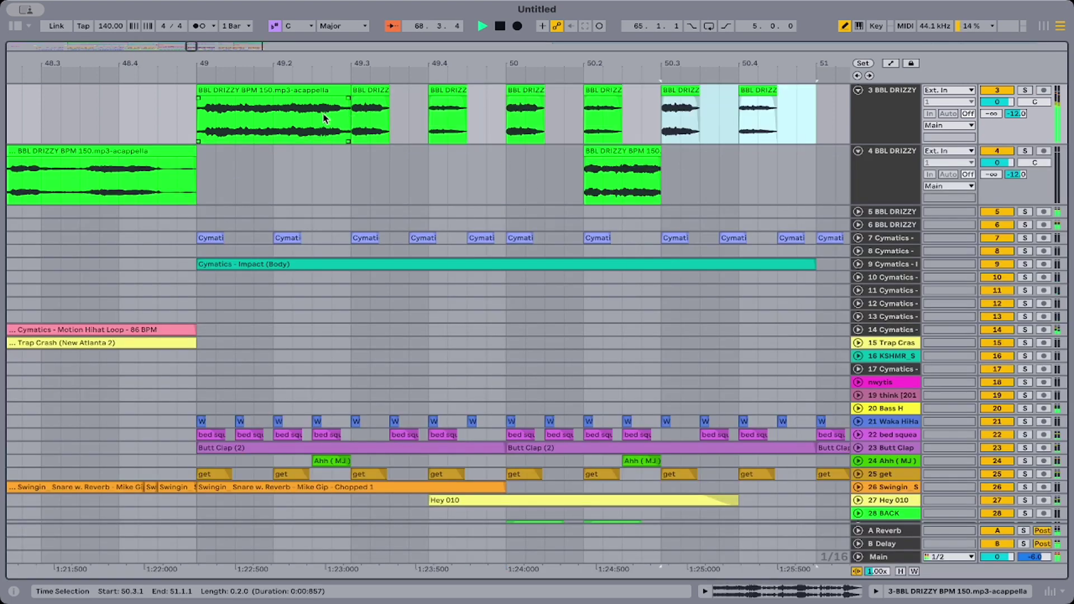
Play back from 48.4.1 to check the repeated track 3 chops up to bar 51.
{"action": "left_click", "coordinate": [117, 135]}
{"action": "key", "text": "space"}
{"action": "key", "text": "space"}
{"action": "scroll", "coordinate": [115, 135], "scroll_direction": "right", "scroll_amount": 5}
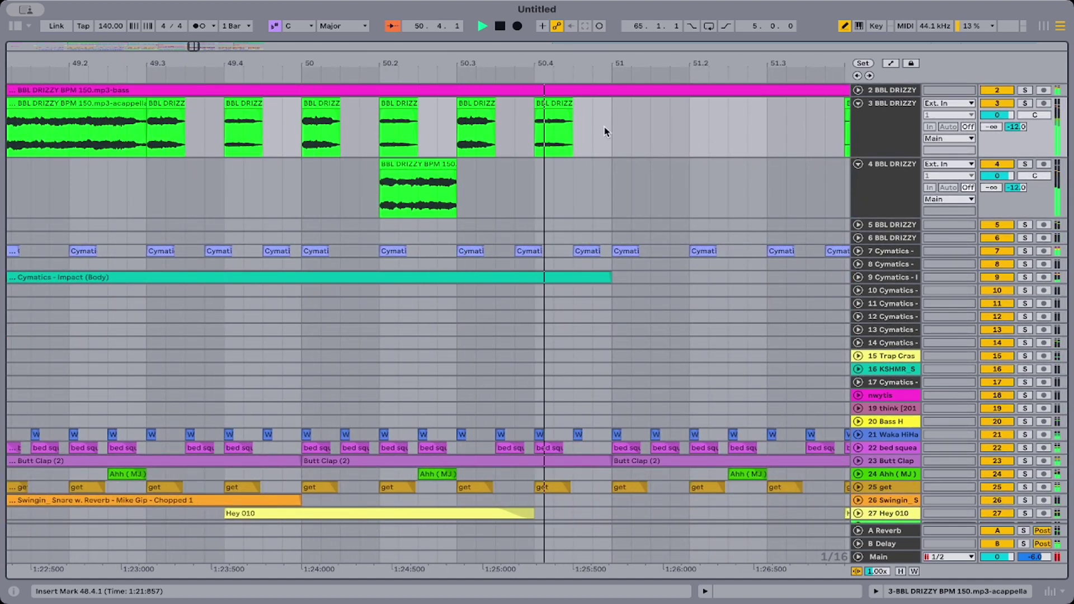
{"action": "left_click_drag", "start_coordinate": [609, 140], "coordinate": [480, 150]}
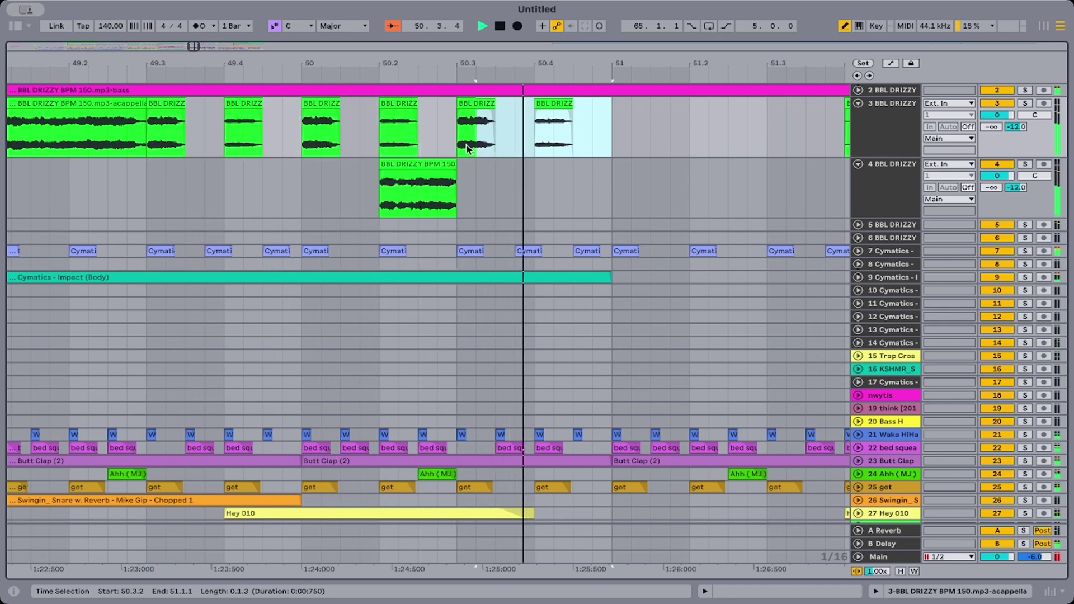
Copy the track 3 chop at 49.3.1 to 50.4.3, shorten it to one sixteenth and duplicate it at 50.4.4.
{"action": "left_click", "coordinate": [157, 108]}
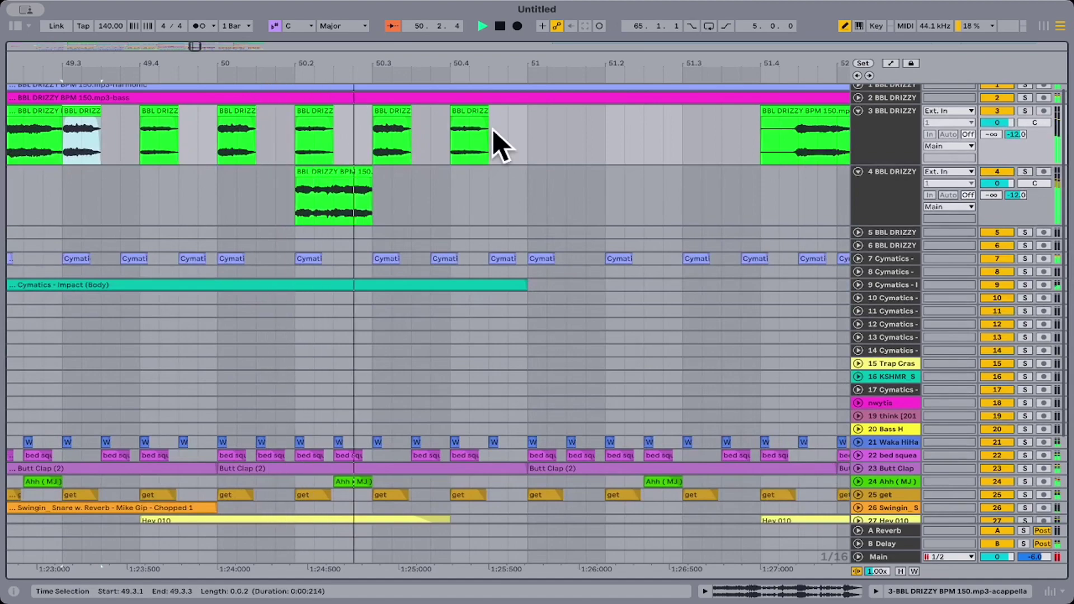
{"action": "left_click", "coordinate": [498, 131]}
{"action": "left_click", "coordinate": [492, 139]}
{"action": "key", "text": "super+v"}
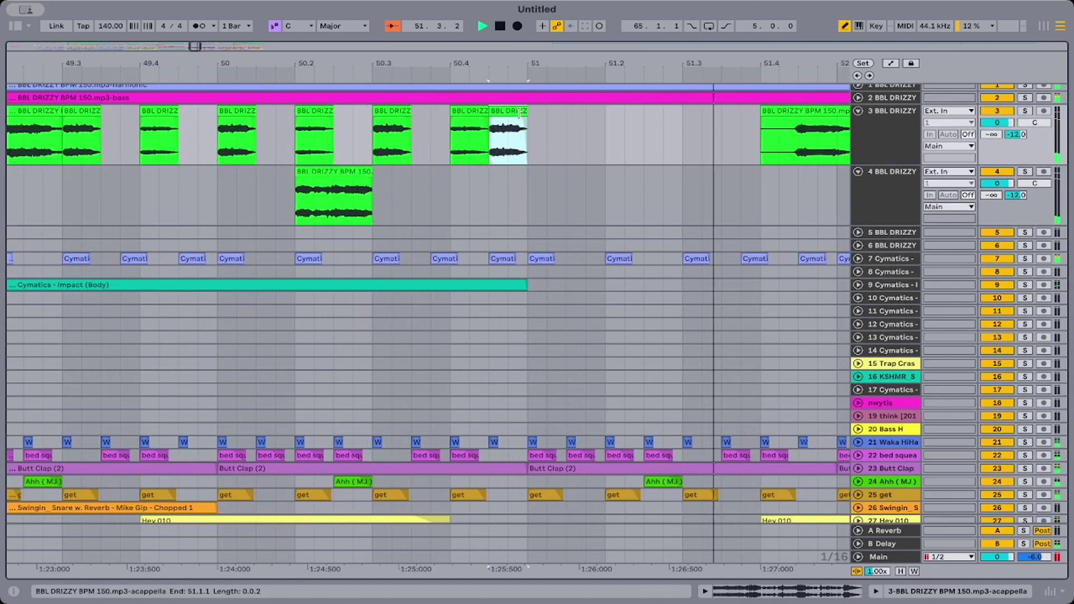
Play back the passage around bar 49 to check the short track 3 chops before bar 51.
{"action": "left_click", "coordinate": [38, 187]}
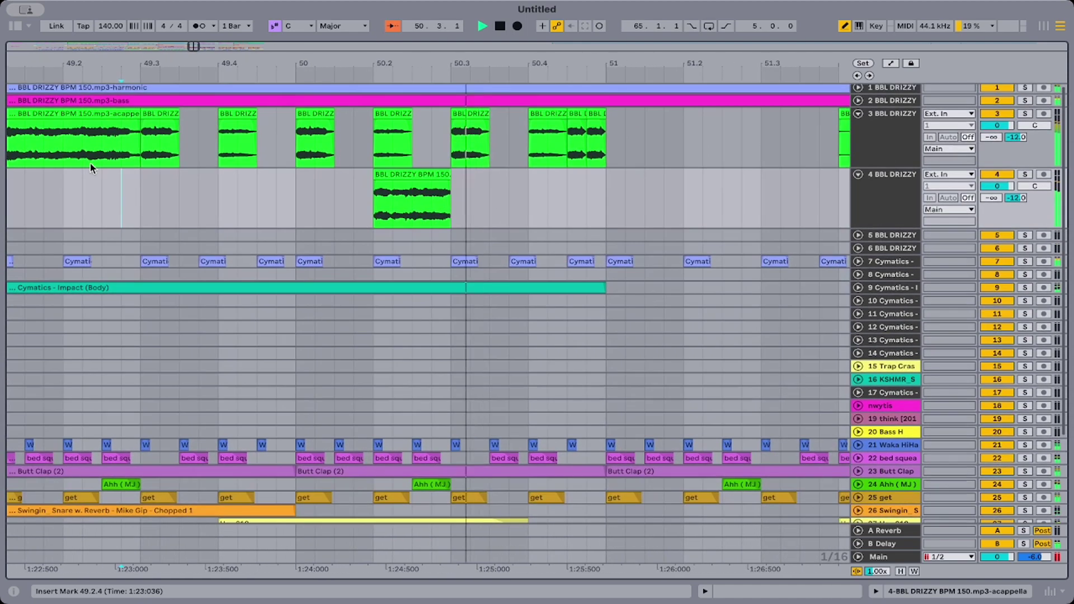
{"action": "left_click_drag", "start_coordinate": [263, 60], "coordinate": [263, 28]}
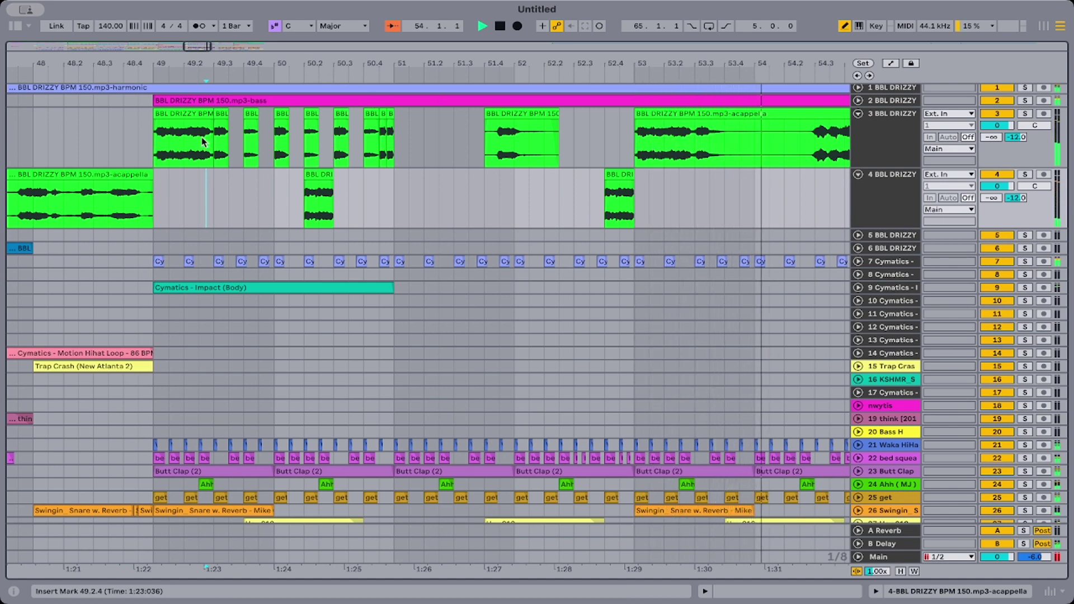
{"action": "left_click", "coordinate": [144, 135]}
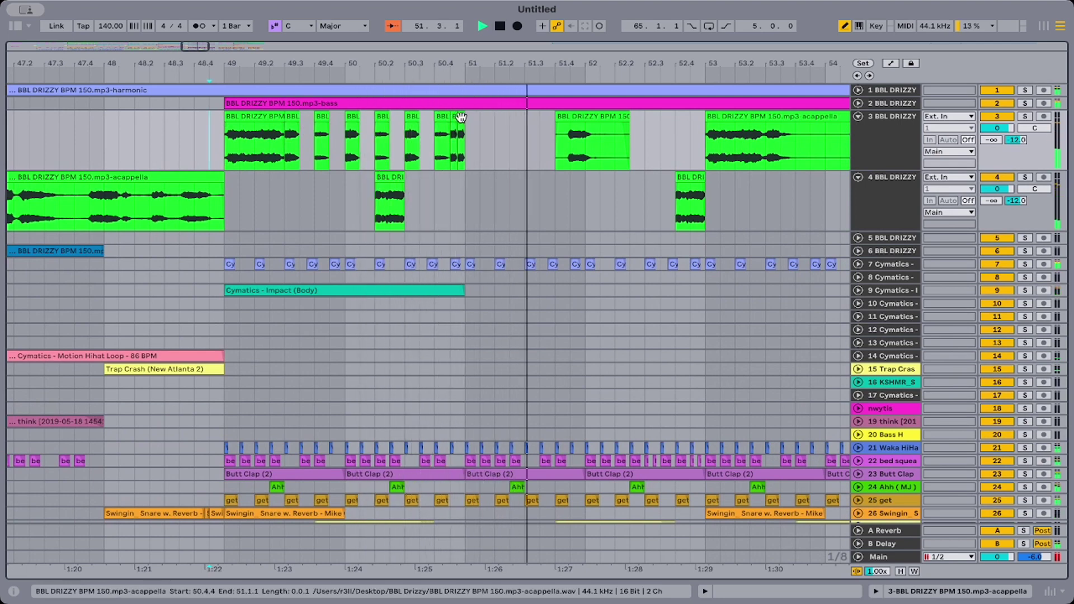
Copy the track 3 chops from 49.3.1 to 50.4.3 onto track 4 at 51.1.1, and play back from 48.4.1.
{"action": "left_click", "coordinate": [442, 116], "text": "shift"}
{"action": "left_click", "coordinate": [291, 116]}
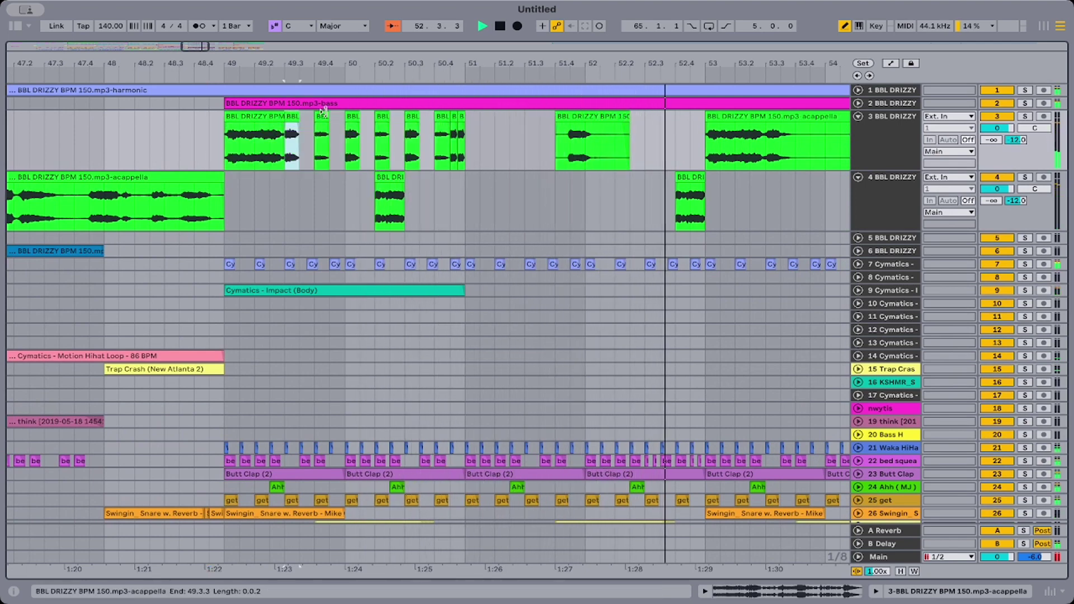
{"action": "left_click", "coordinate": [443, 115], "text": "shift"}
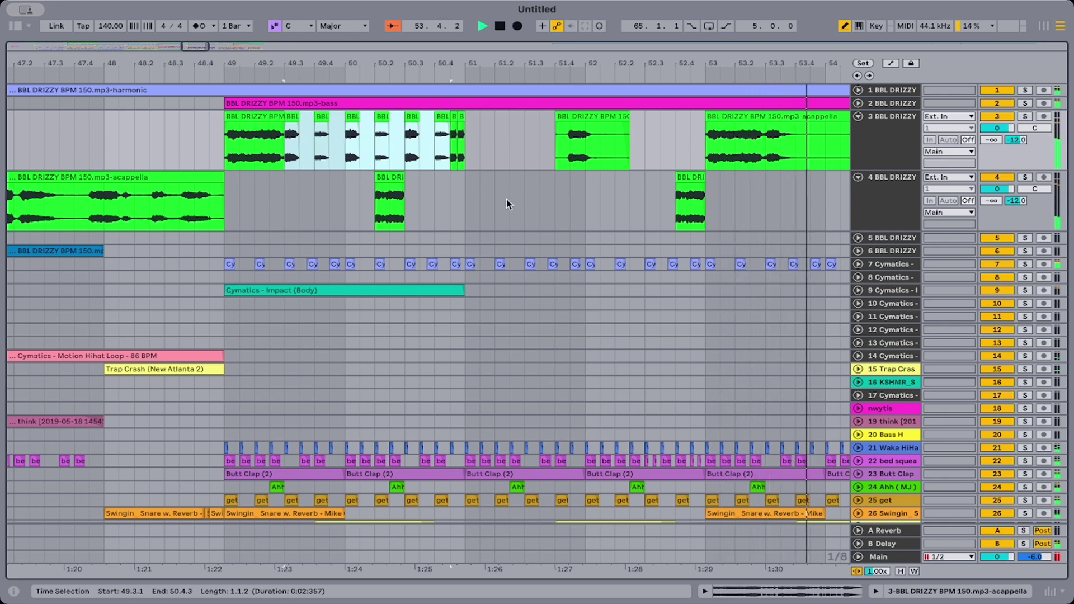
{"action": "left_click", "coordinate": [470, 211]}
{"action": "key", "text": "ctrl+v"}
{"action": "left_click", "coordinate": [196, 216]}
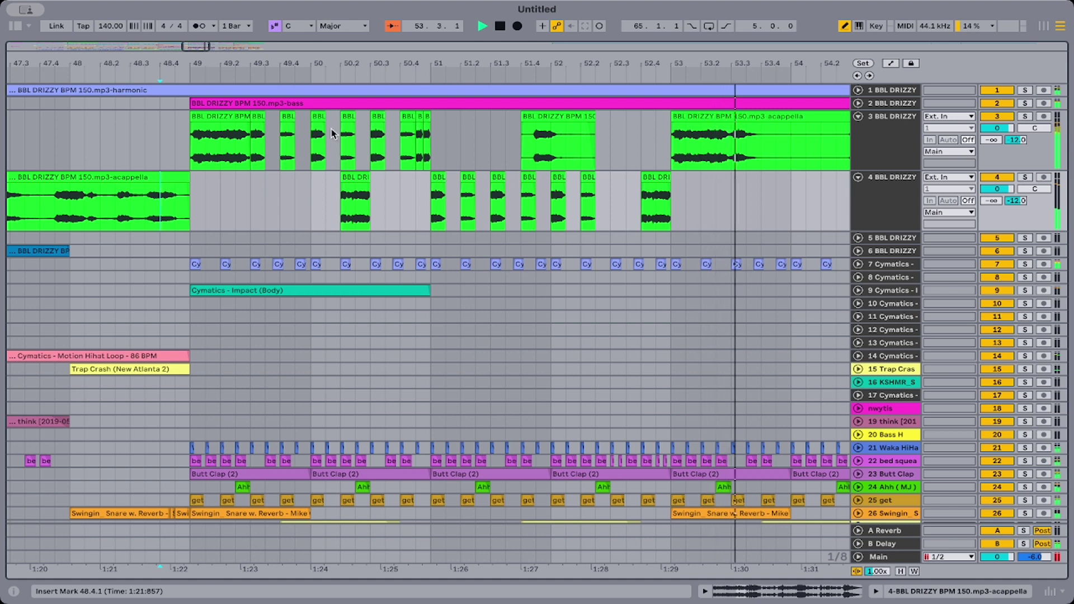
Copy the track 3 chops from 49.3.1 to 51.1.1 onto track 4 at 53.3.1, and play back from 49.1.1.
{"action": "left_click_drag", "start_coordinate": [248, 159], "coordinate": [417, 148]}
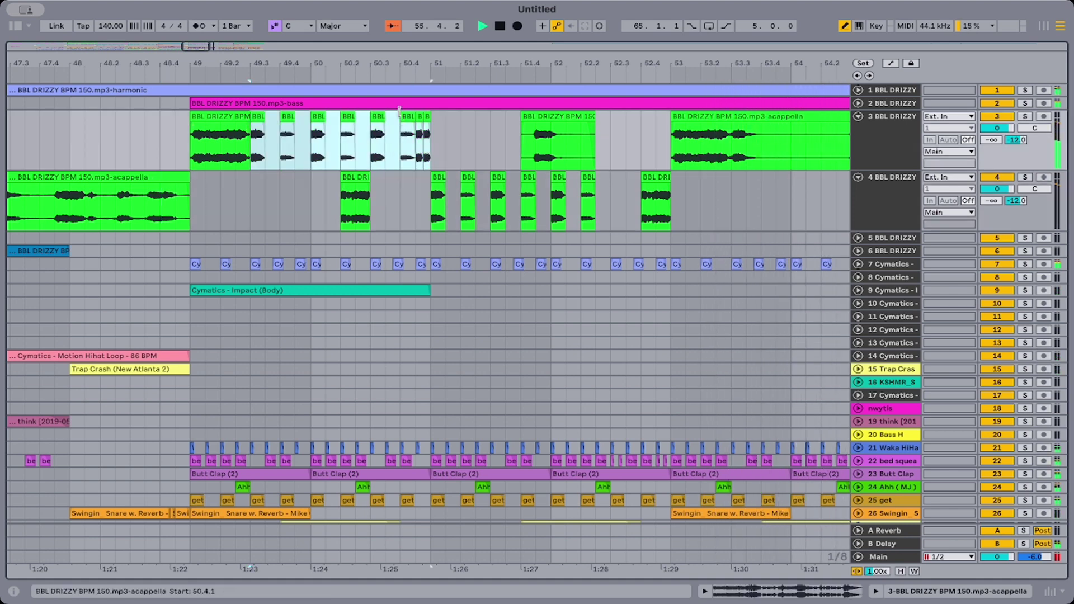
{"action": "left_click_drag", "start_coordinate": [403, 64], "coordinate": [403, 34]}
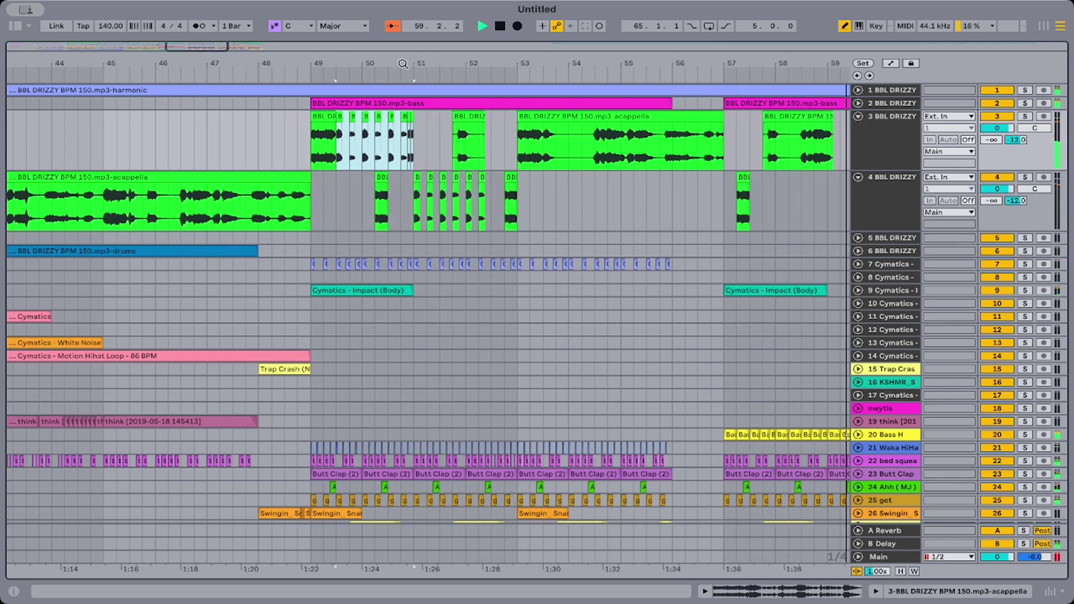
{"action": "left_click", "coordinate": [544, 152]}
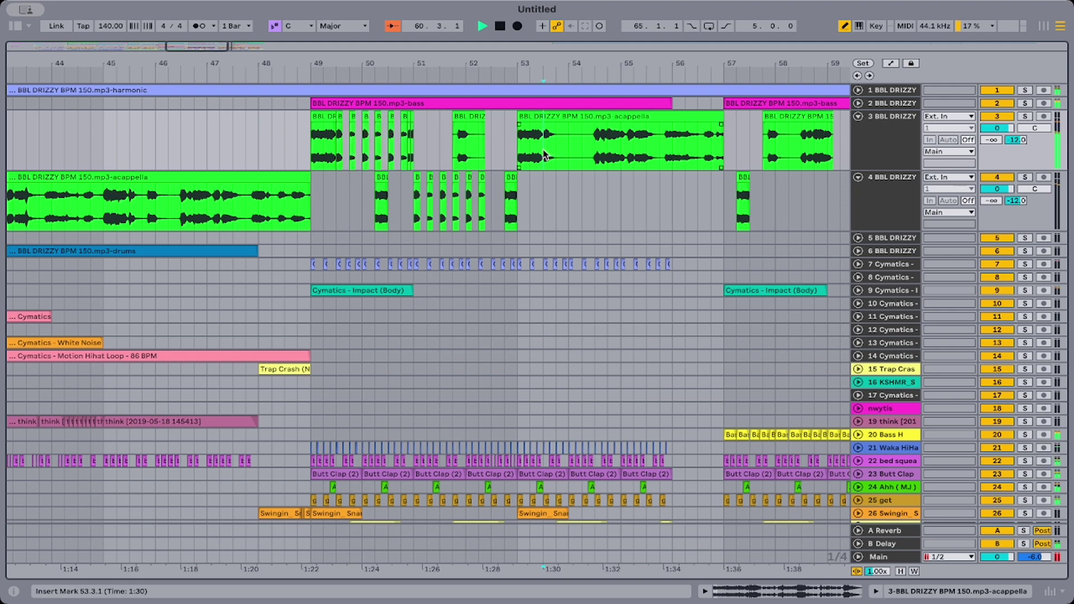
{"action": "left_click_drag", "start_coordinate": [542, 196], "coordinate": [620, 197]}
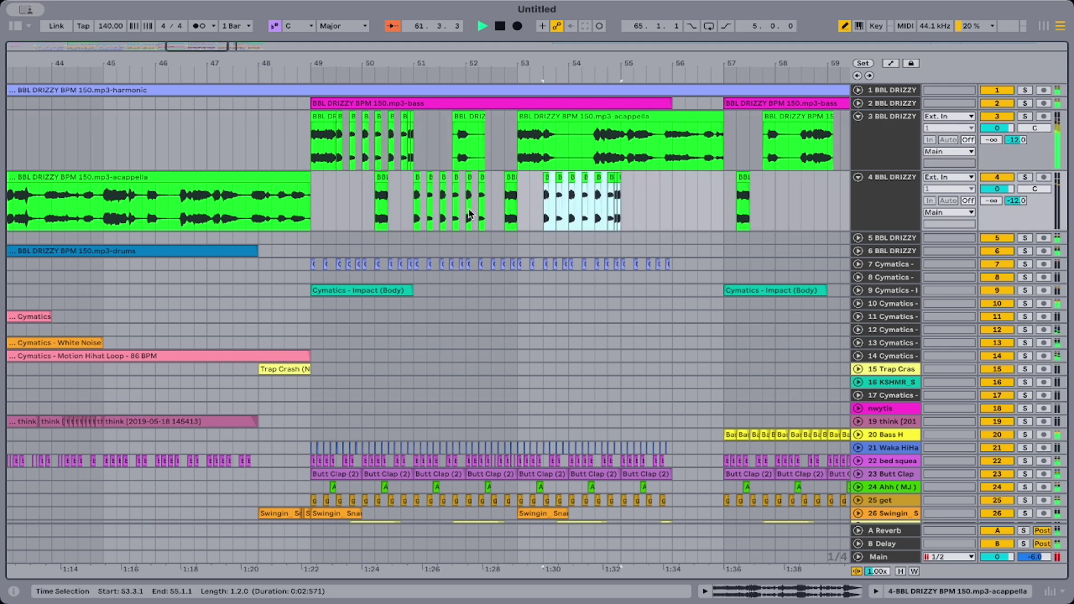
{"action": "left_click", "coordinate": [328, 220]}
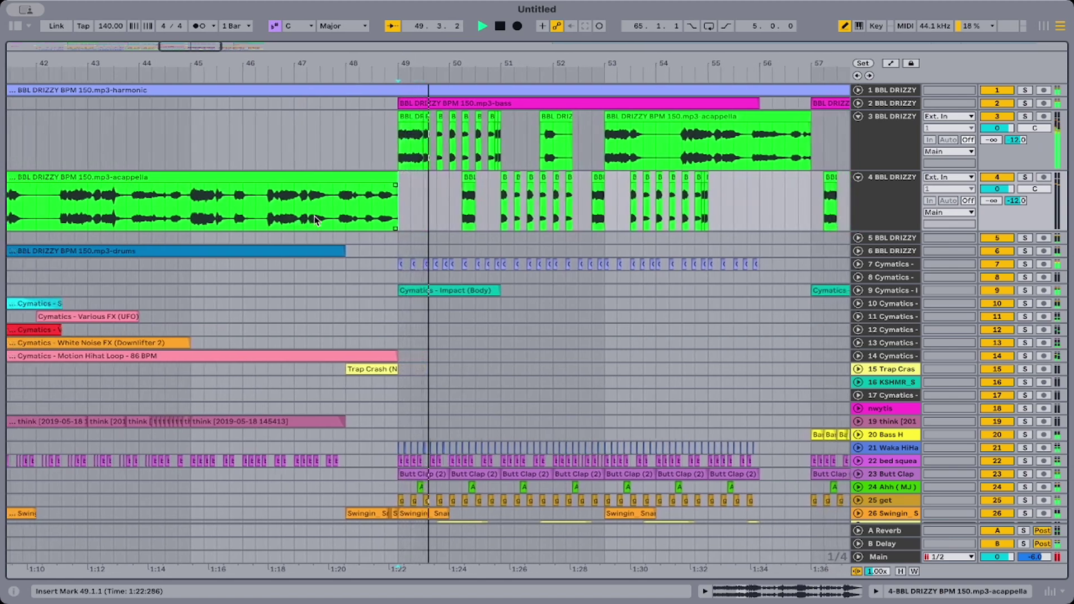
Move the track 3 acapella clip at 49.1.1 down to track 4 and extend its end to 50.2.1.
{"action": "left_click", "coordinate": [408, 125]}
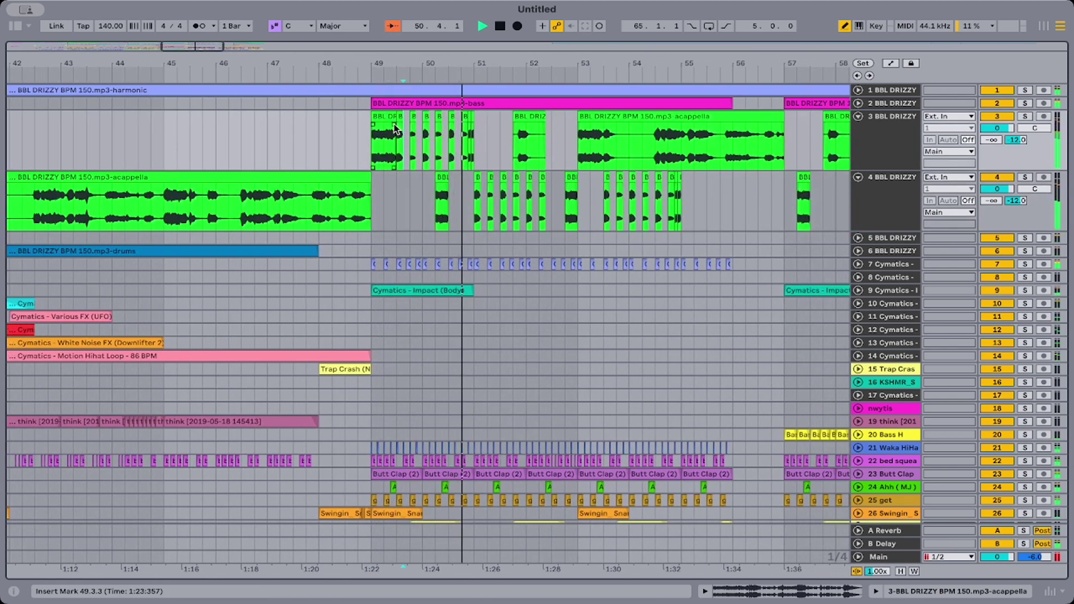
{"action": "left_click", "coordinate": [385, 116]}
{"action": "left_click", "coordinate": [388, 159]}
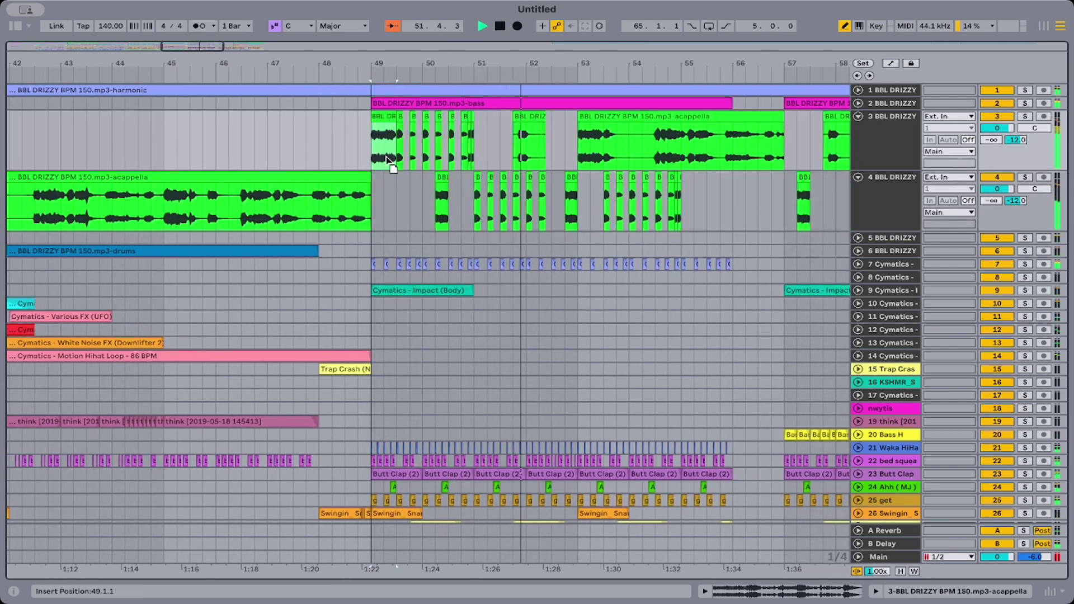
{"action": "left_click_drag", "start_coordinate": [386, 167], "coordinate": [431, 179]}
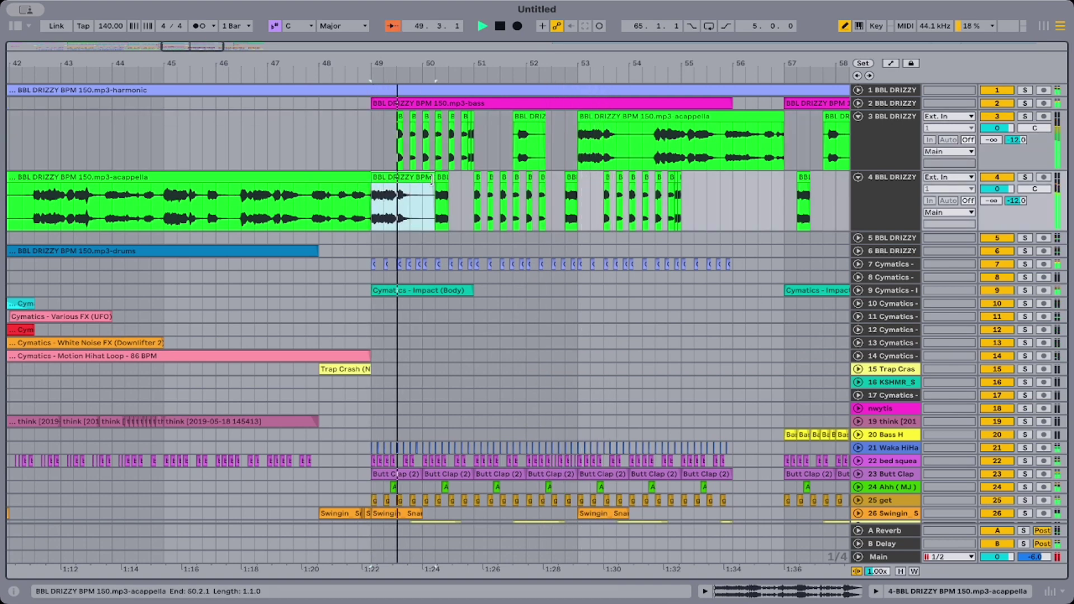
Delete the first repeated chop on track 3 at 49.3.1 and the matching track 4 chop at 53.3.1.
{"action": "left_click", "coordinate": [397, 116]}
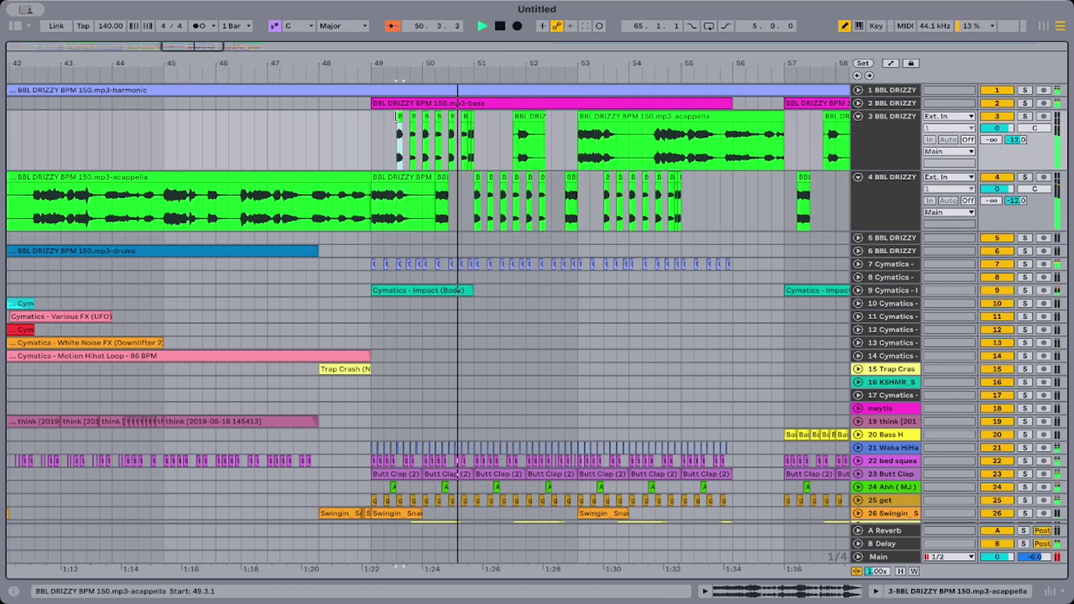
{"action": "key", "text": "Delete"}
{"action": "left_click", "coordinate": [383, 132]}
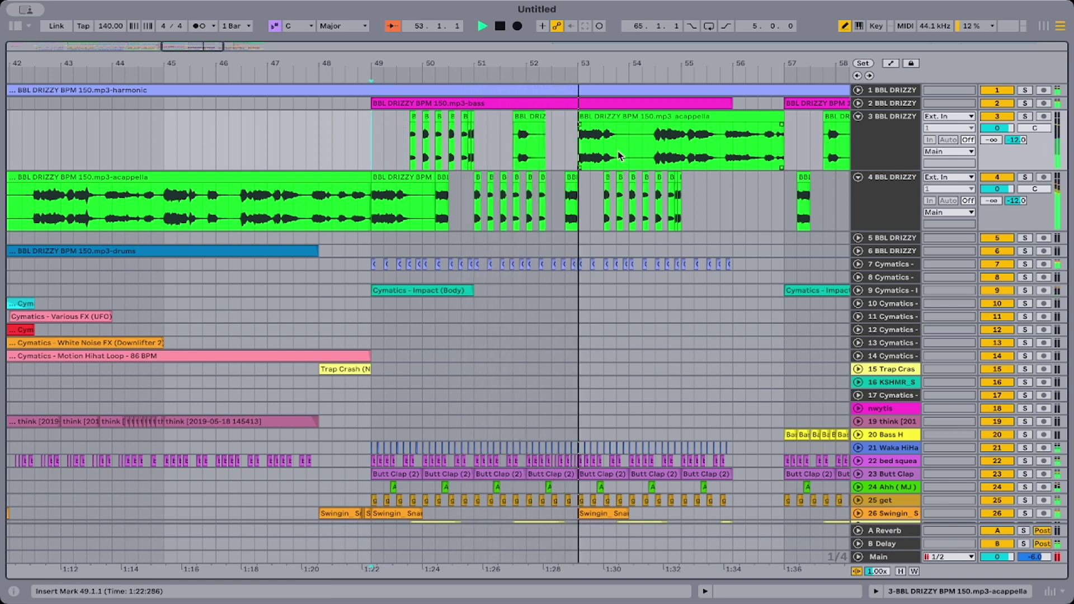
{"action": "left_click_drag", "start_coordinate": [606, 182], "coordinate": [610, 182]}
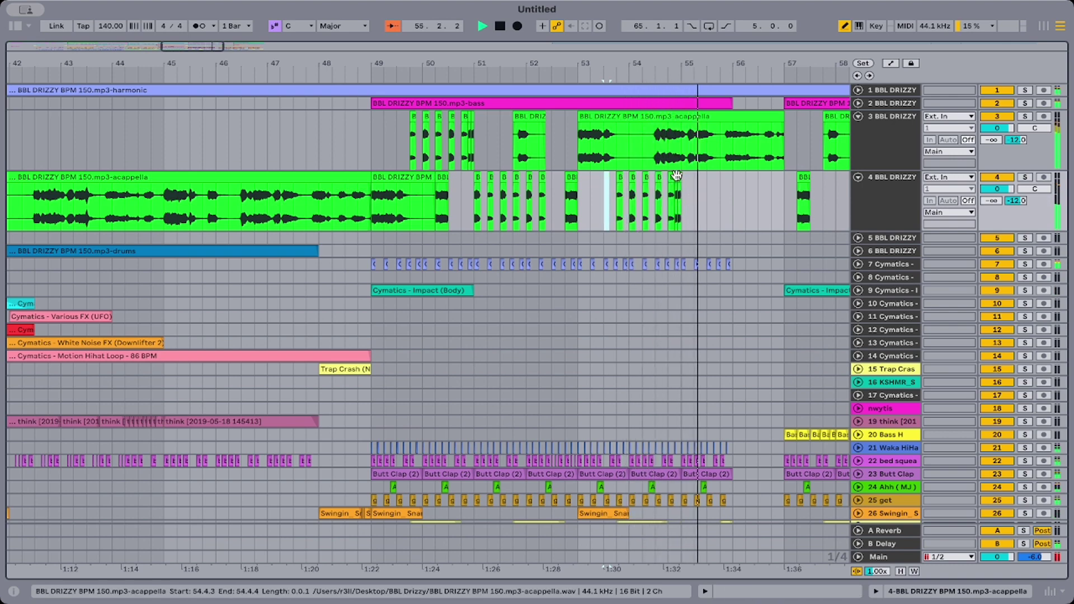
Play back from 53.1.1 and delete the two short track 4 chops between 54.4.3 and 55.1.1.
{"action": "left_click", "coordinate": [579, 218]}
{"action": "key", "text": "space"}
{"action": "key", "text": "space"}
{"action": "scroll", "coordinate": [579, 217], "scroll_direction": "right", "scroll_amount": 6}
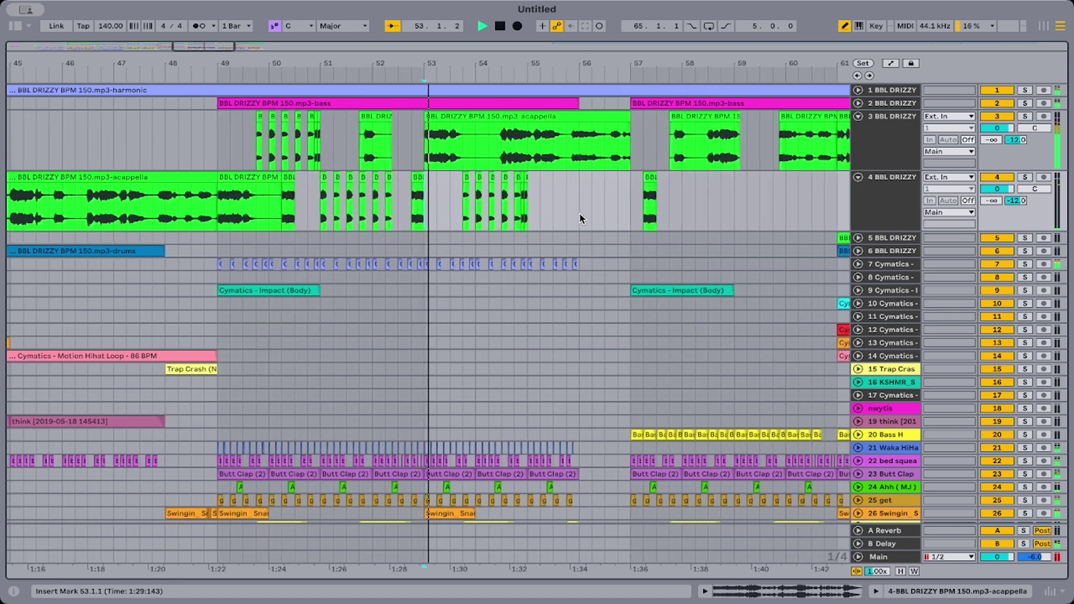
{"action": "left_click", "coordinate": [335, 176]}
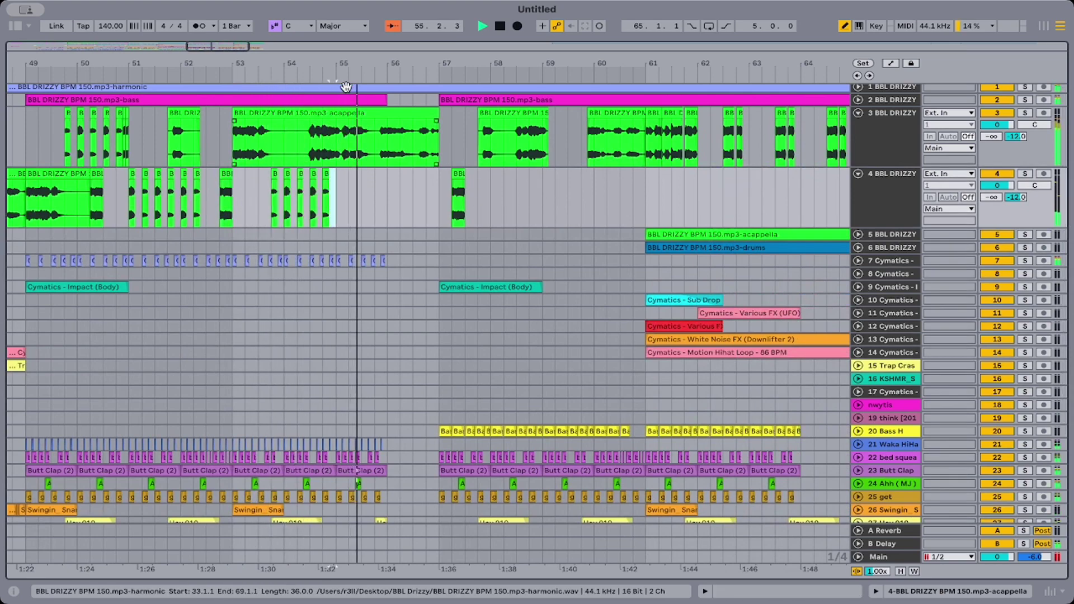
Delete the last two short acapella chops on track 4, at 54.3.1 and 54.4.1.
{"action": "key", "text": "plus"}
{"action": "key", "text": "plus"}
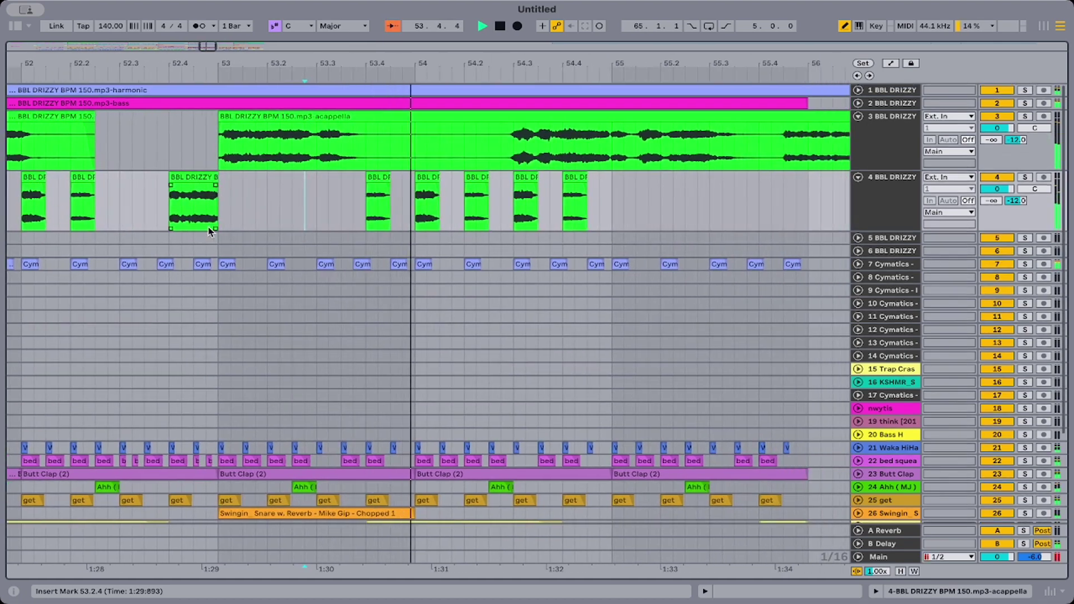
{"action": "left_click", "coordinate": [215, 228]}
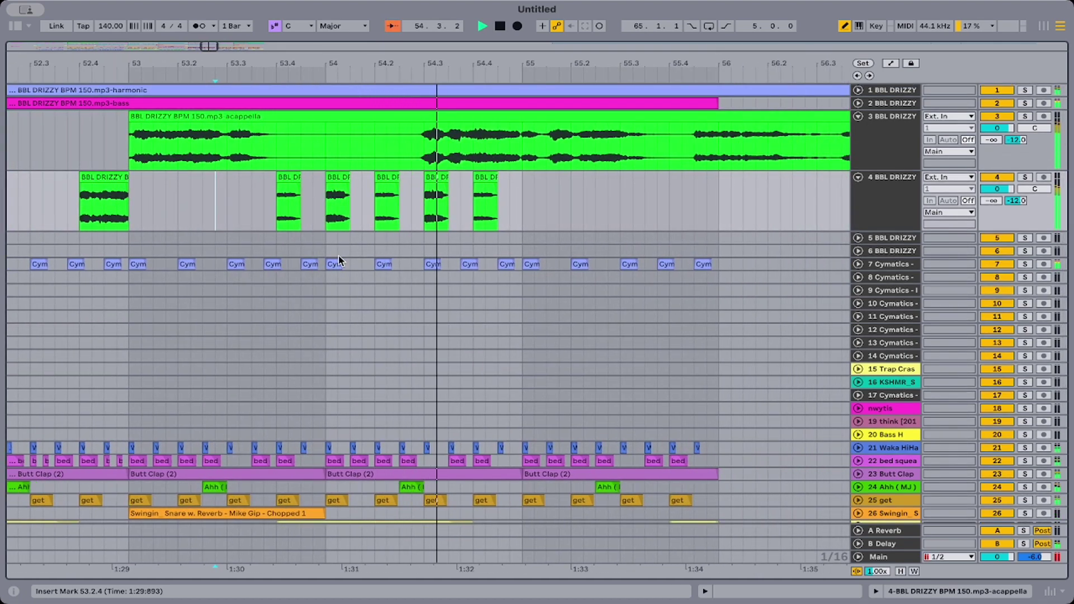
{"action": "left_click", "coordinate": [442, 176]}
{"action": "left_click", "coordinate": [482, 177], "text": "shift"}
{"action": "key", "text": "Delete"}
Play back the section from 53.1.1 and again from 54.1.1 to check the trimmed track 4 chops.
{"action": "left_click", "coordinate": [132, 199]}
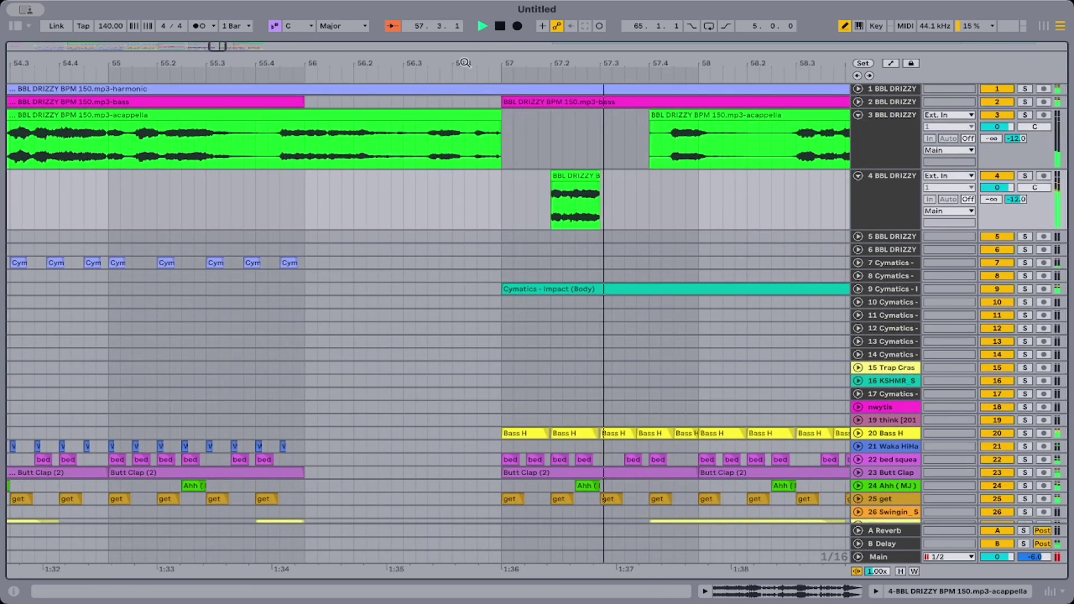
{"action": "left_click_drag", "start_coordinate": [464, 63], "coordinate": [465, 39]}
{"action": "scroll", "coordinate": [491, 250], "scroll_direction": "down", "scroll_amount": 4}
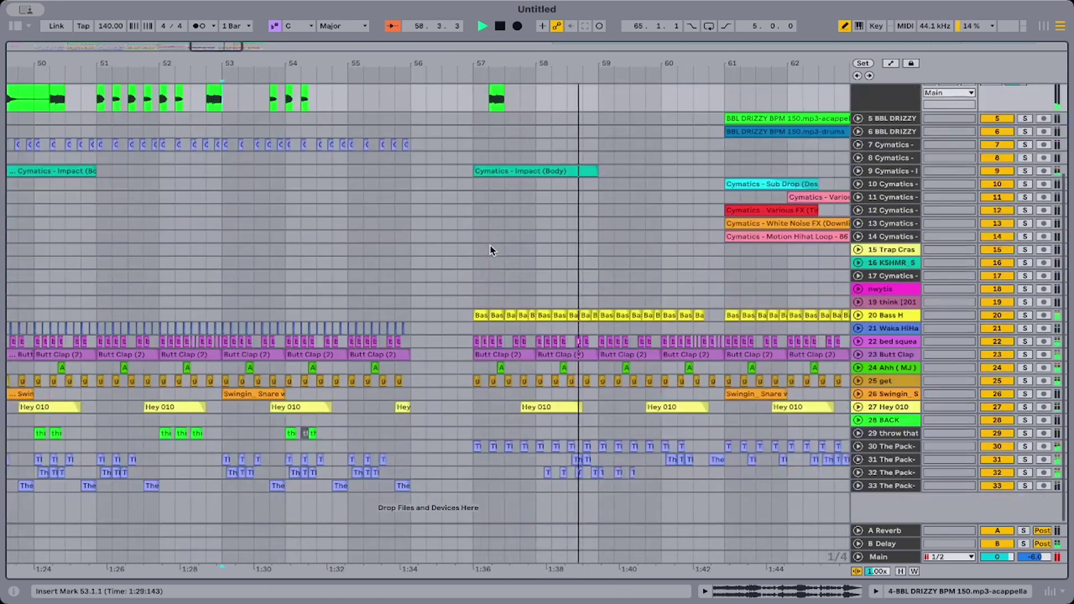
{"action": "key", "text": "space"}
{"action": "key", "text": "space"}
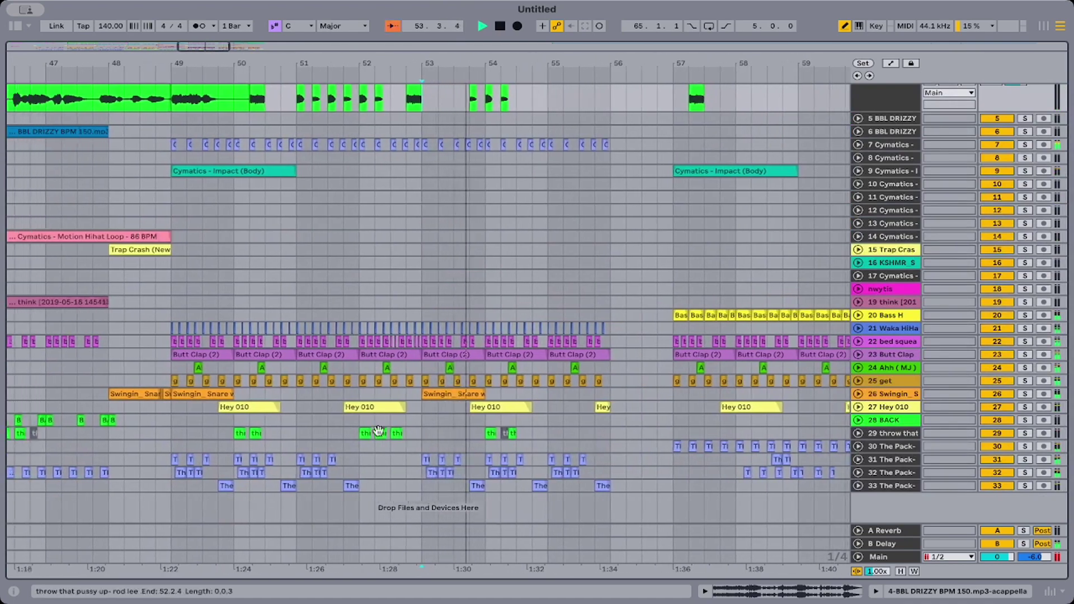
{"action": "scroll", "coordinate": [350, 443], "scroll_direction": "left", "scroll_amount": 6}
{"action": "scroll", "coordinate": [350, 443], "scroll_direction": "right", "scroll_amount": 5}
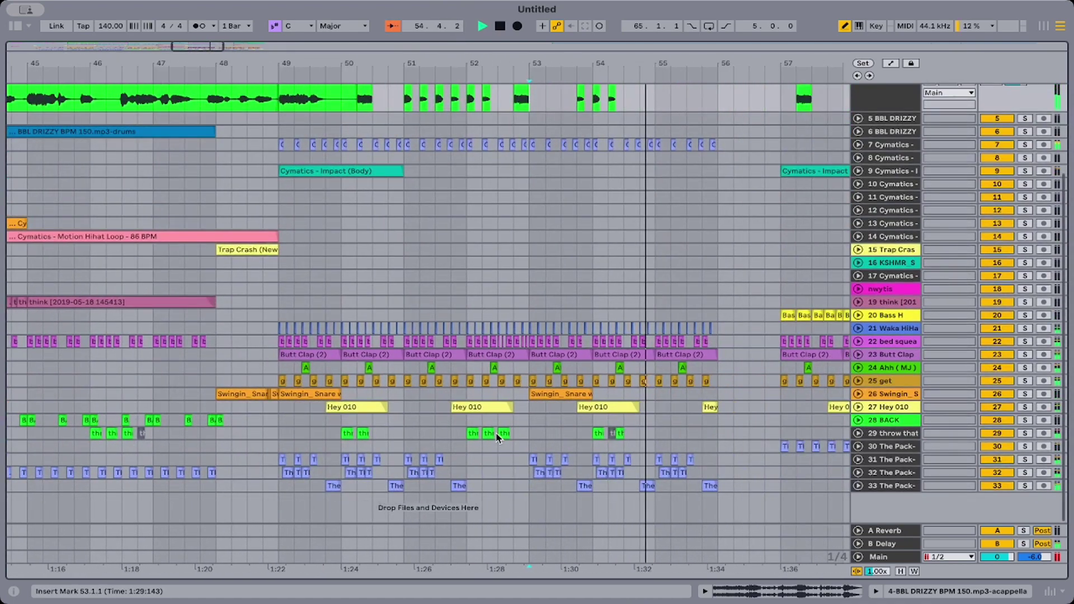
{"action": "left_click", "coordinate": [590, 438]}
{"action": "key", "text": "space"}
{"action": "key", "text": "space"}
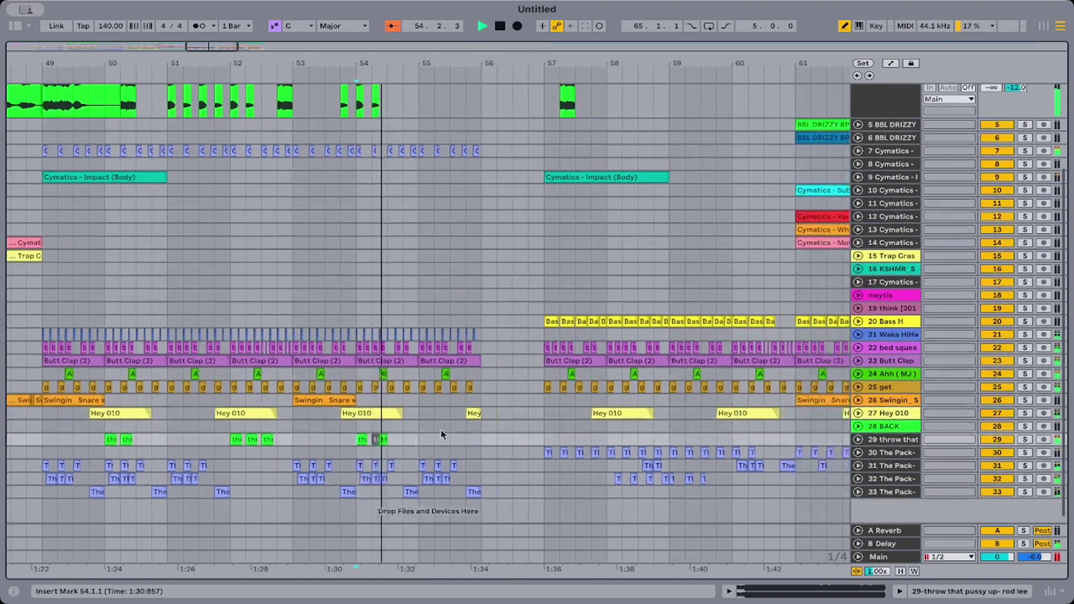
Look through the earlier sections for reusable vocal chops on tracks 28 and 29, playing back from 40.1.1.
{"action": "scroll", "coordinate": [344, 439], "scroll_direction": "right", "scroll_amount": 6}
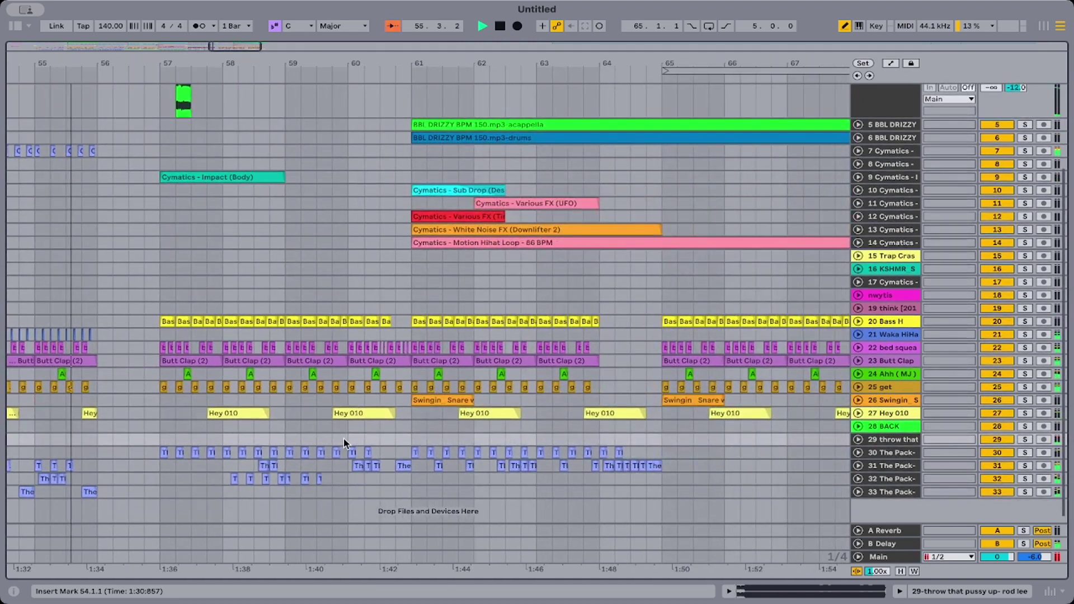
{"action": "left_click_drag", "start_coordinate": [228, 414], "coordinate": [266, 418]}
{"action": "scroll", "coordinate": [266, 418], "scroll_direction": "left", "scroll_amount": 3}
{"action": "scroll", "coordinate": [266, 419], "scroll_direction": "up", "scroll_amount": 4}
{"action": "scroll", "coordinate": [267, 418], "scroll_direction": "down", "scroll_amount": 4}
{"action": "scroll", "coordinate": [267, 418], "scroll_direction": "left", "scroll_amount": 4}
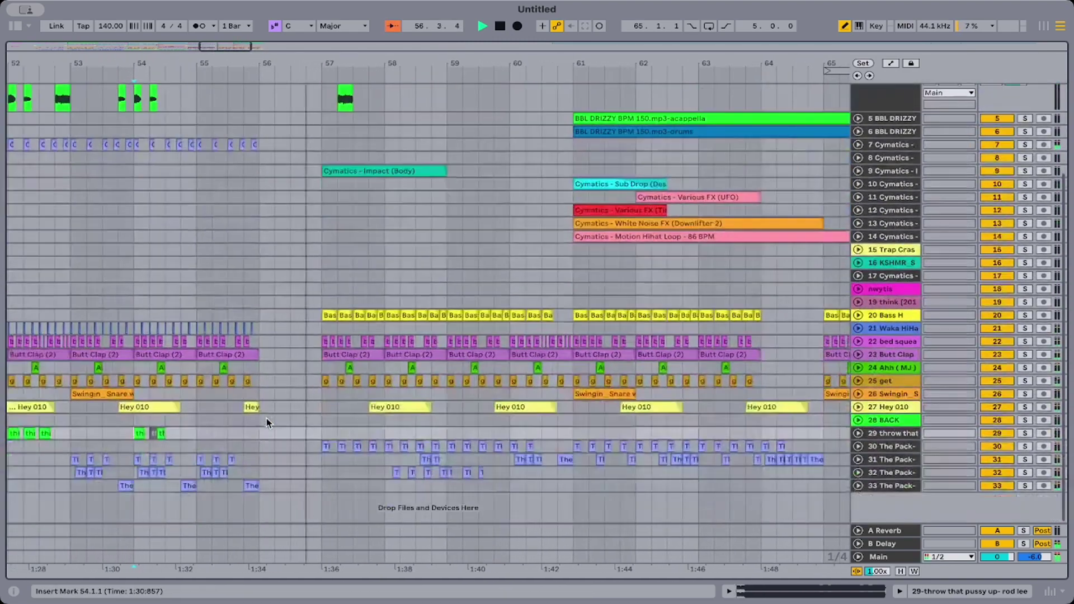
{"action": "scroll", "coordinate": [266, 418], "scroll_direction": "left", "scroll_amount": 10}
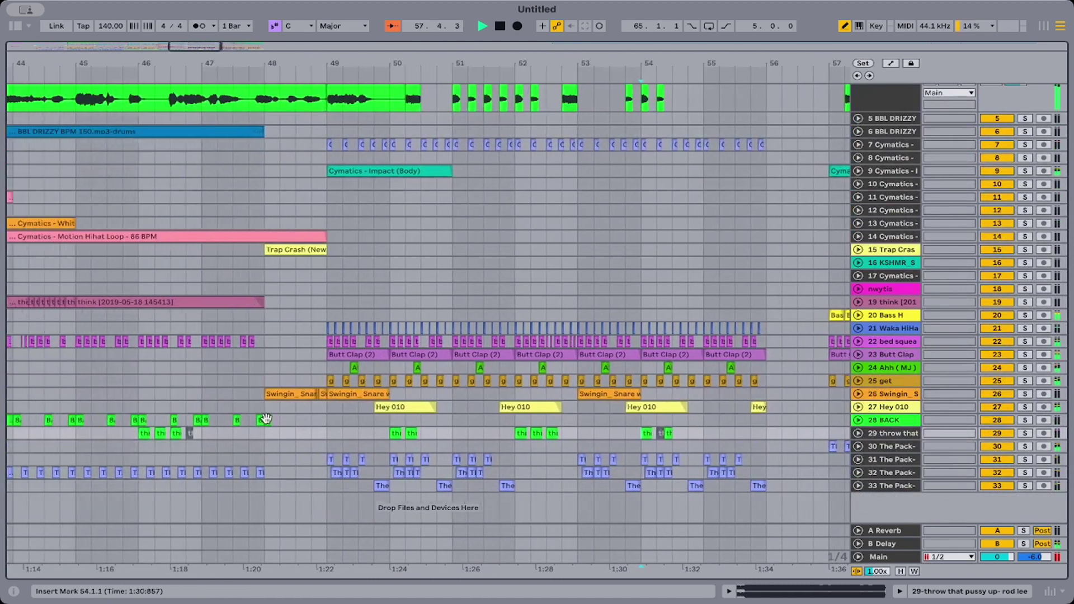
{"action": "scroll", "coordinate": [267, 422], "scroll_direction": "left", "scroll_amount": 4}
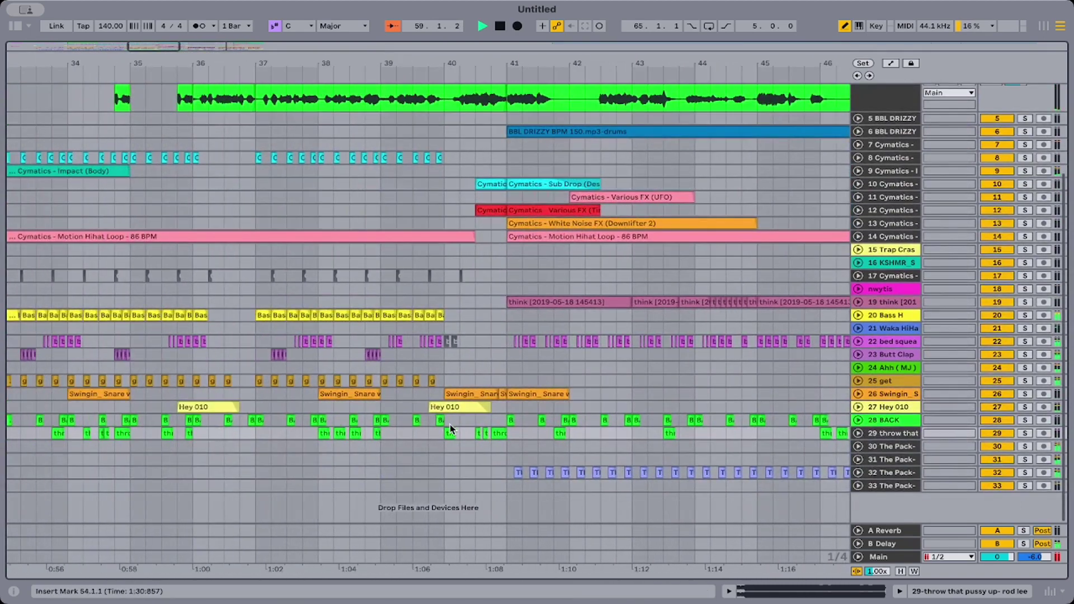
{"action": "left_click", "coordinate": [445, 423]}
{"action": "scroll", "coordinate": [425, 425], "scroll_direction": "left", "scroll_amount": 1}
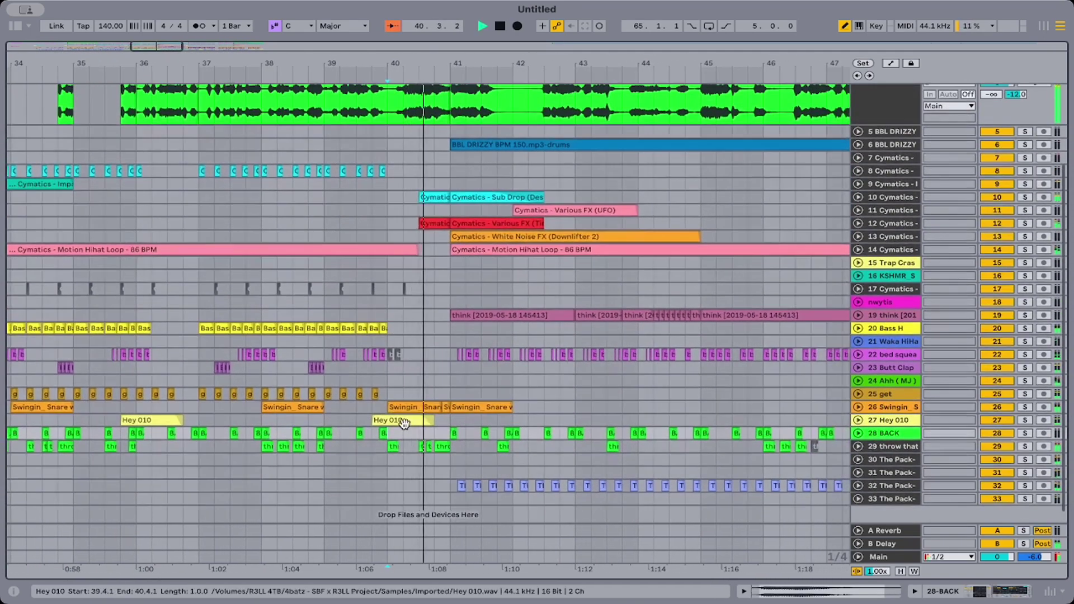
{"action": "scroll", "coordinate": [404, 422], "scroll_direction": "left", "scroll_amount": 10}
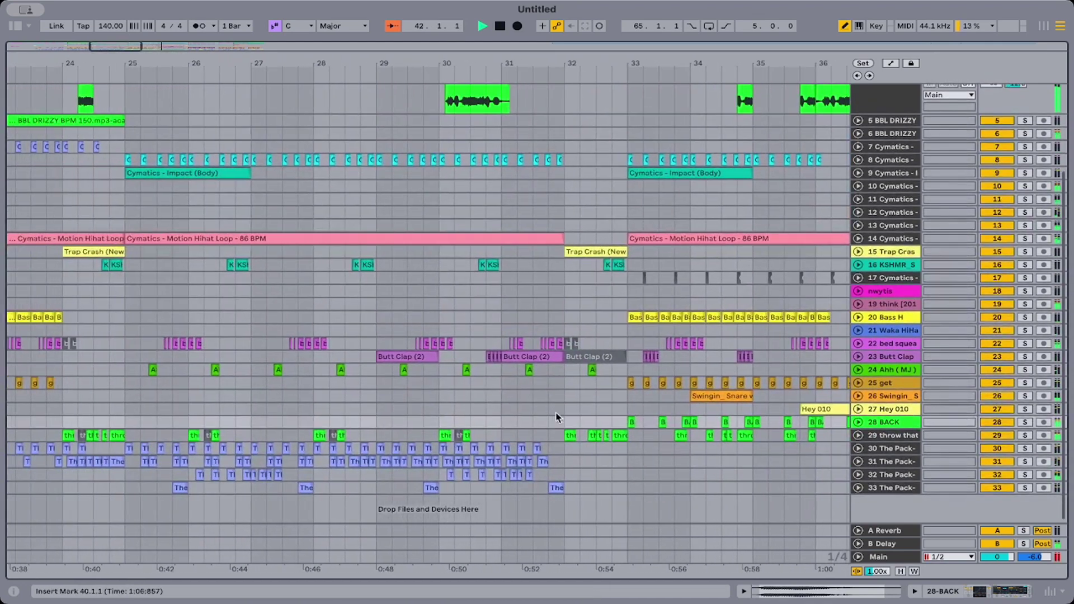
Copy the range 32.1.1 to 33.1.1 on tracks 28 and 29 and paste it at 57.1.1 on the same tracks.
{"action": "left_click", "coordinate": [557, 413]}
{"action": "scroll", "coordinate": [562, 417], "scroll_direction": "right", "scroll_amount": 3}
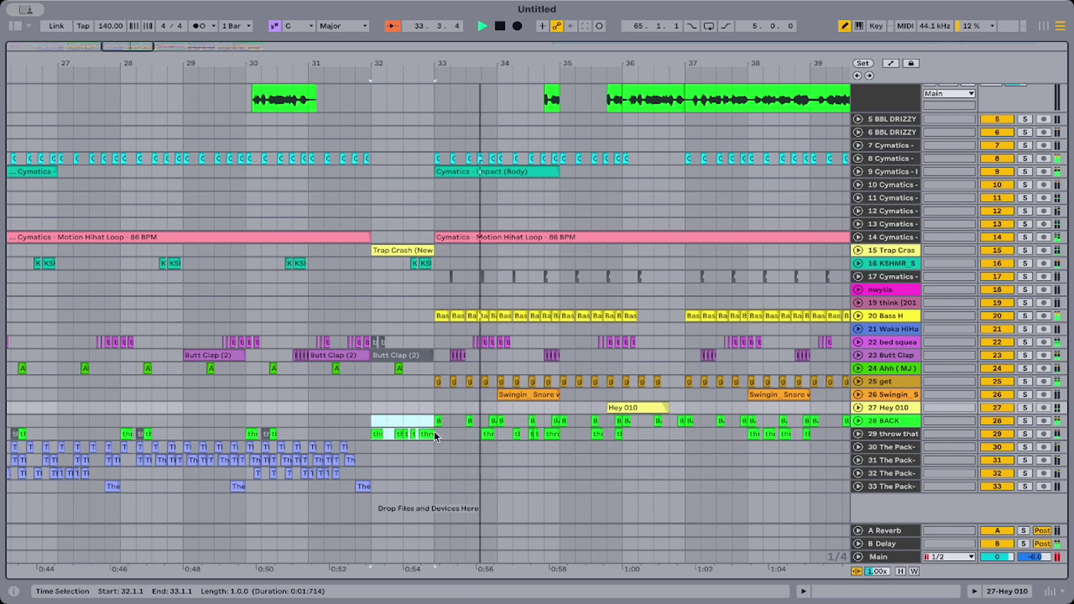
{"action": "left_click", "coordinate": [434, 432]}
{"action": "scroll", "coordinate": [434, 432], "scroll_direction": "right", "scroll_amount": 20}
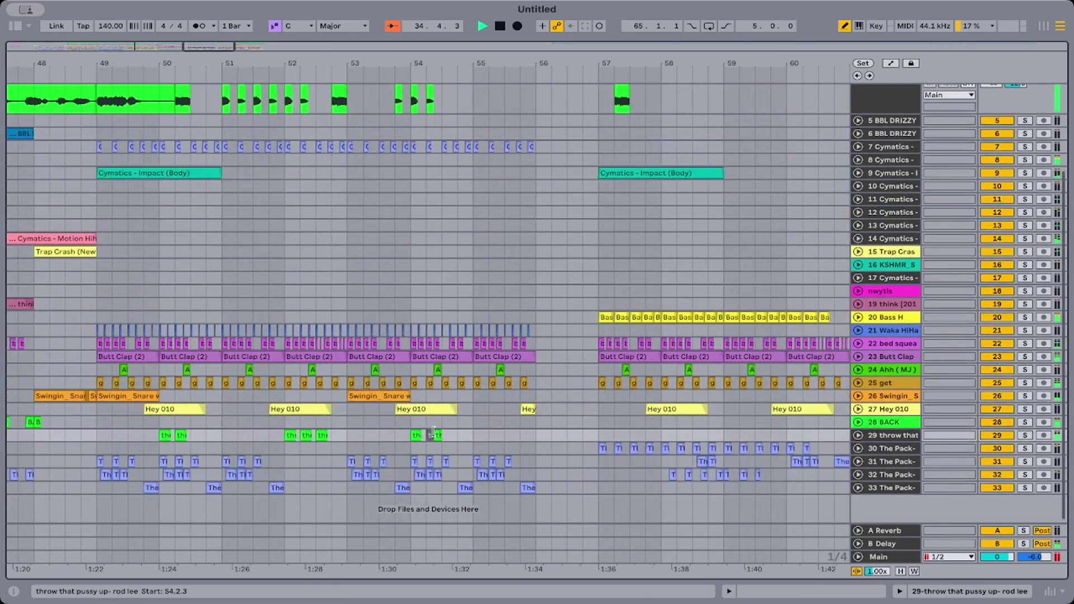
{"action": "left_click", "coordinate": [545, 432]}
{"action": "scroll", "coordinate": [533, 434], "scroll_direction": "right", "scroll_amount": 3}
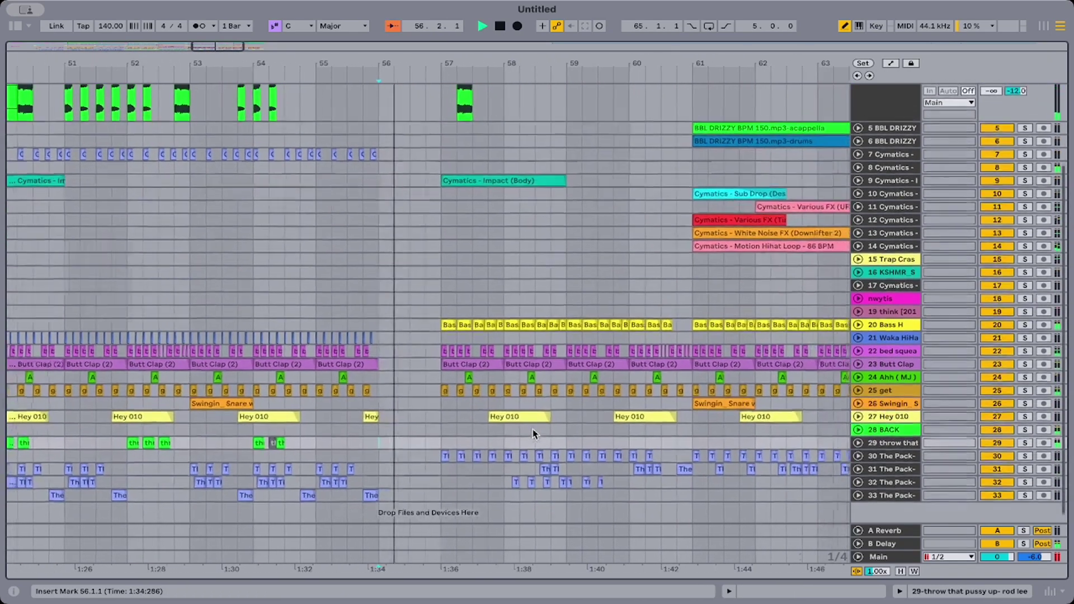
{"action": "scroll", "coordinate": [533, 429], "scroll_direction": "right", "scroll_amount": 1}
{"action": "key", "text": "ctrl+v"}
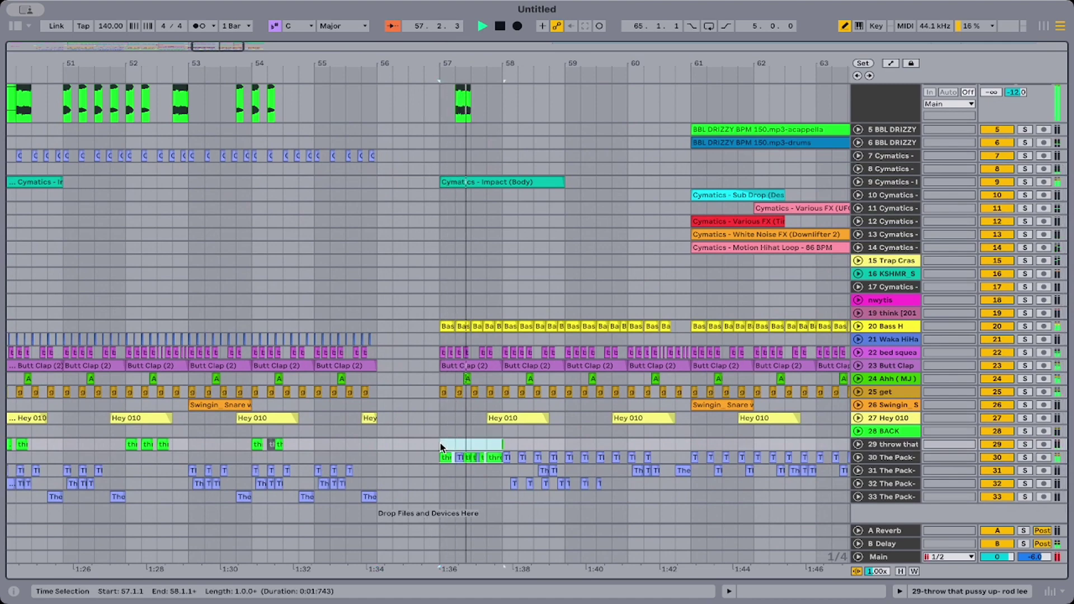
{"action": "left_click", "coordinate": [441, 430]}
{"action": "key", "text": "ctrl+v"}
Play back the pasted bar and clear the clip sliver left on track 28 at 58.1.1.
{"action": "key", "text": "space"}
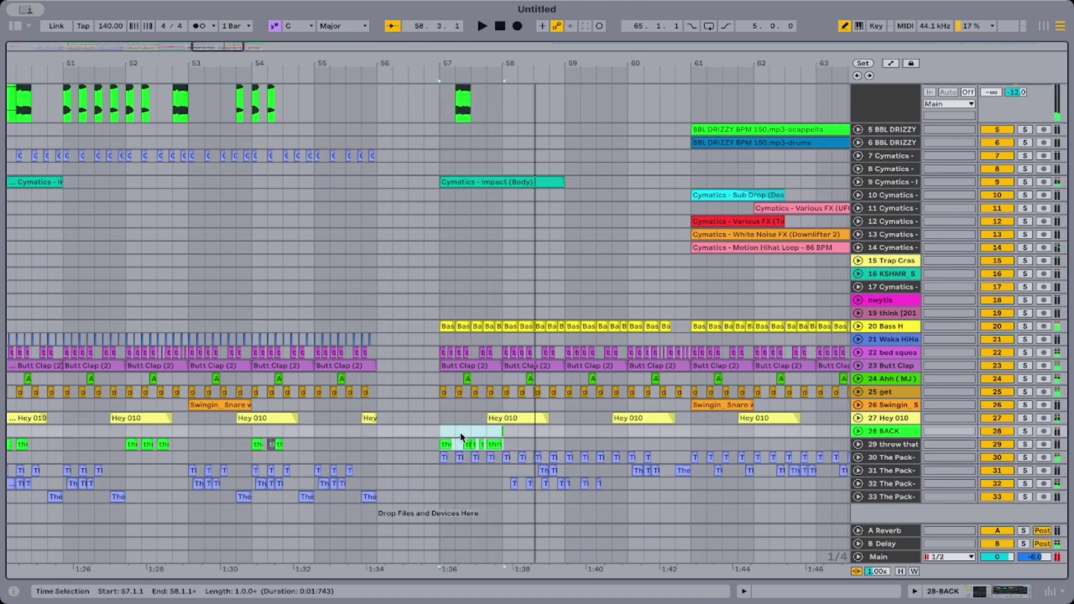
{"action": "key", "text": "space"}
{"action": "scroll", "coordinate": [461, 435], "scroll_direction": "right", "scroll_amount": 2}
{"action": "left_click", "coordinate": [476, 433]}
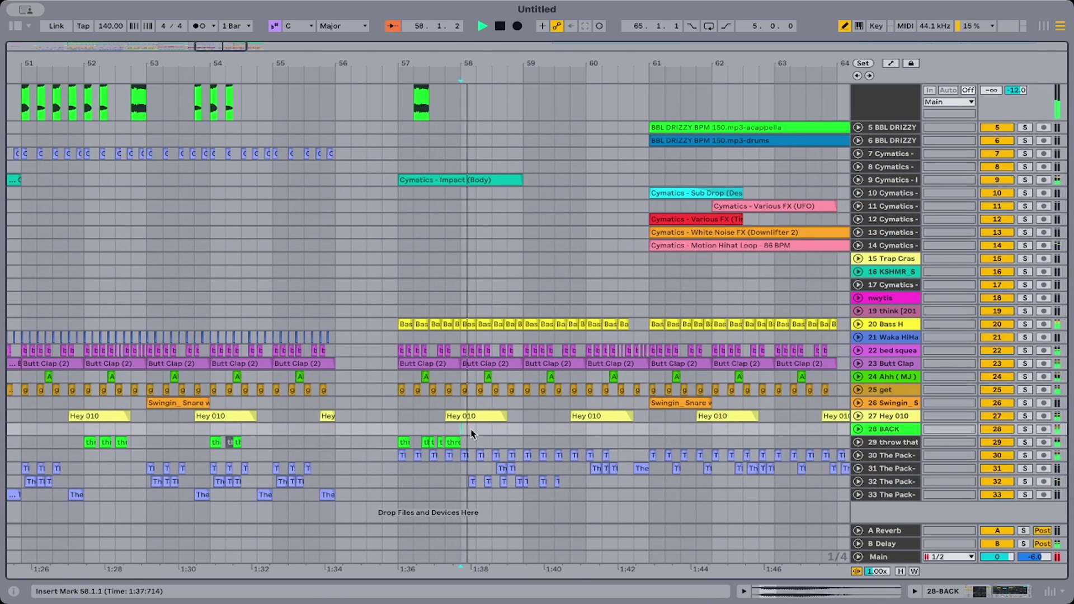
{"action": "left_click_drag", "start_coordinate": [472, 434], "coordinate": [438, 433]}
Play back the pasted track 29 chops from 57.2.3 and again from 57.1.1.
{"action": "left_click", "coordinate": [424, 443]}
{"action": "key", "text": "space"}
{"action": "key", "text": "space"}
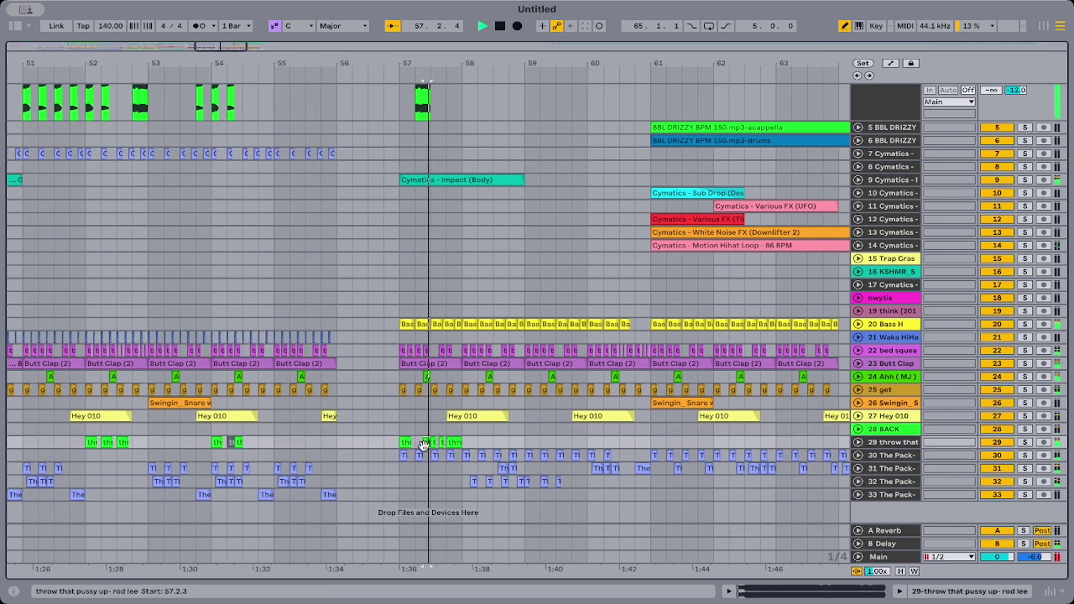
{"action": "key", "text": "space"}
{"action": "key", "text": "space"}
{"action": "key", "text": "space"}
{"action": "left_click", "coordinate": [390, 427]}
{"action": "key", "text": "space"}
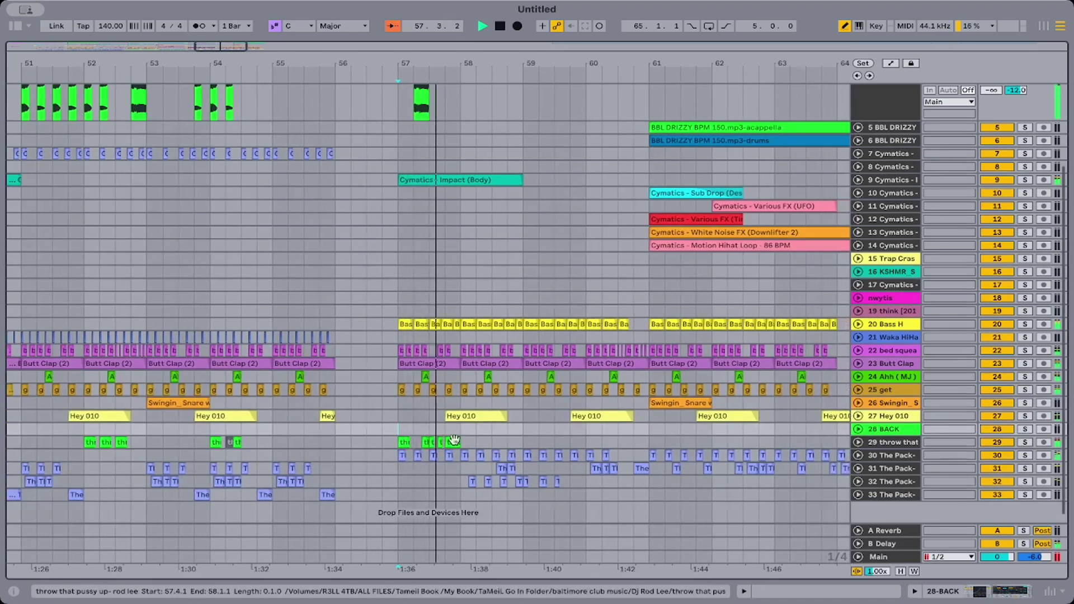
Duplicate the range 57.1.1 to 58.1.1 on tracks 28 and 29 seven times, filling up to 65.1.1.
{"action": "left_click", "coordinate": [398, 443]}
{"action": "key", "text": "space"}
{"action": "key", "text": "space"}
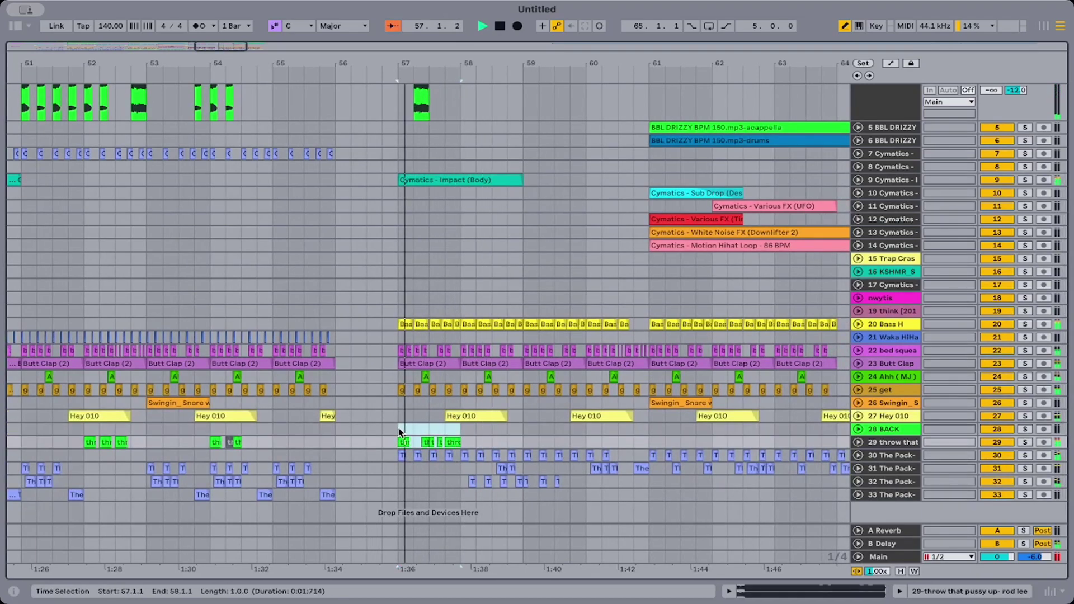
{"action": "key", "text": "ctrl+d"}
{"action": "key", "text": "ctrl+d"}
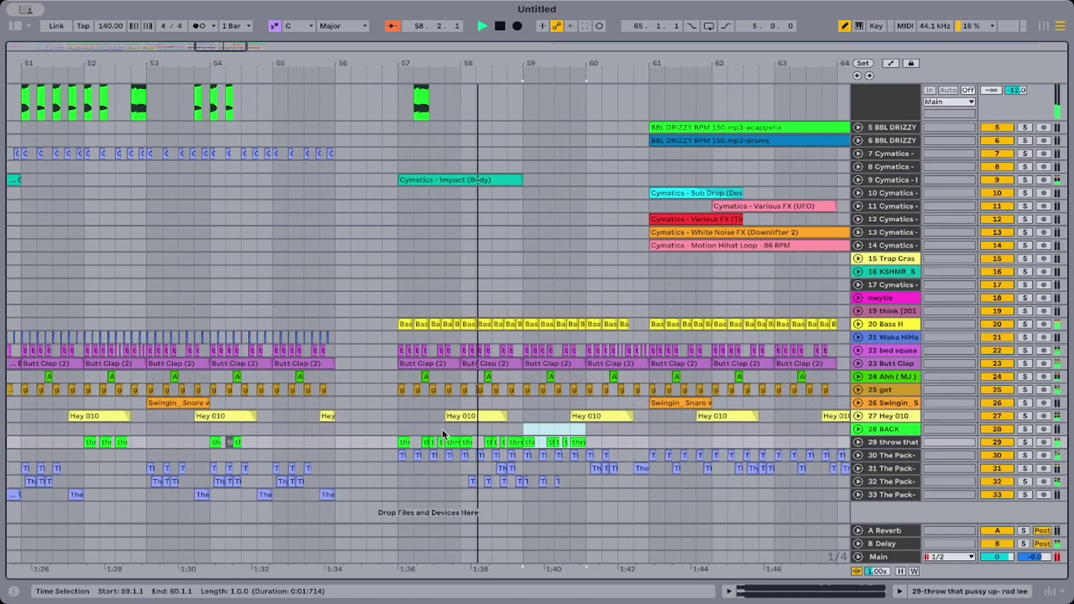
{"action": "key", "text": "super+d"}
{"action": "key", "text": "super+d"}
{"action": "key", "text": "super+d"}
{"action": "scroll", "coordinate": [468, 436], "scroll_direction": "right", "scroll_amount": 3}
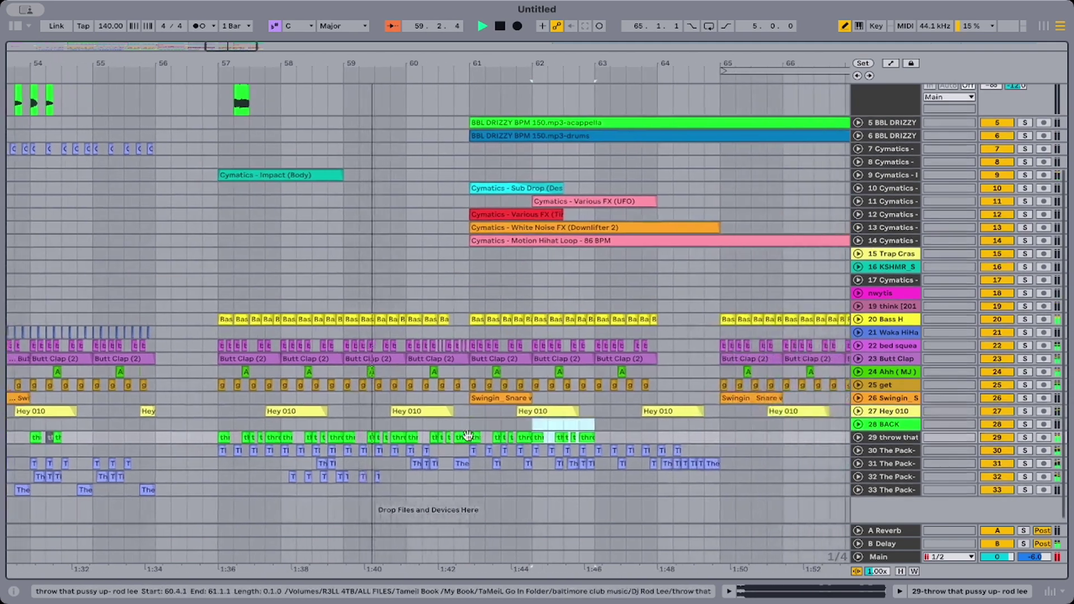
{"action": "scroll", "coordinate": [468, 435], "scroll_direction": "right", "scroll_amount": 1}
{"action": "key", "text": "ctrl+d"}
{"action": "key", "text": "ctrl+d"}
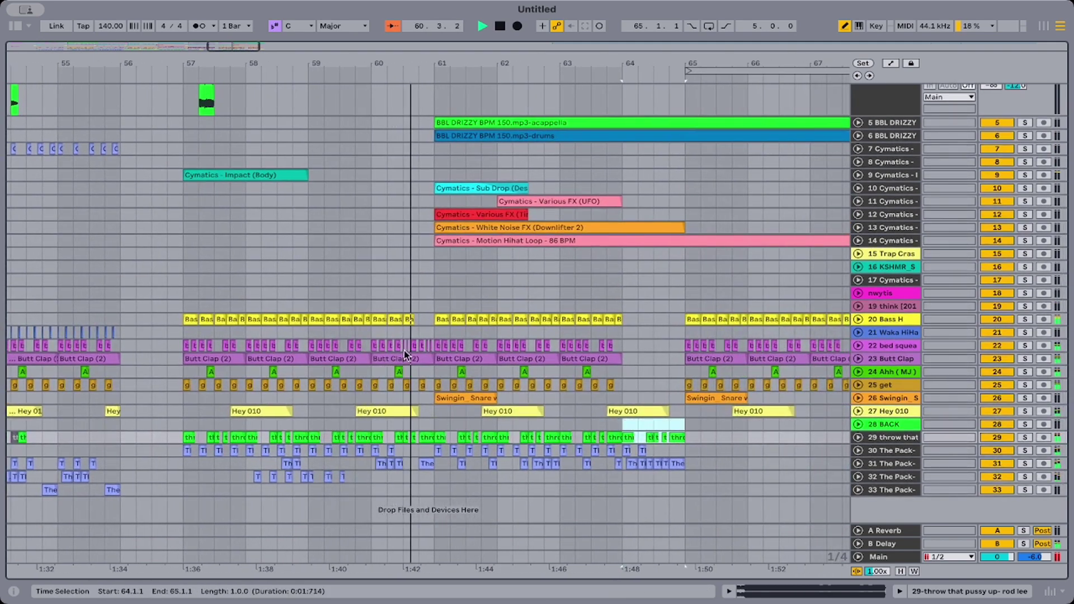
Duplicate the track 4 range 57.1.1 to 58.1.1 with its acapella chop nine times, up to 67.1.1.
{"action": "scroll", "coordinate": [411, 403], "scroll_direction": "right", "scroll_amount": 1}
{"action": "scroll", "coordinate": [392, 335], "scroll_direction": "up", "scroll_amount": 5}
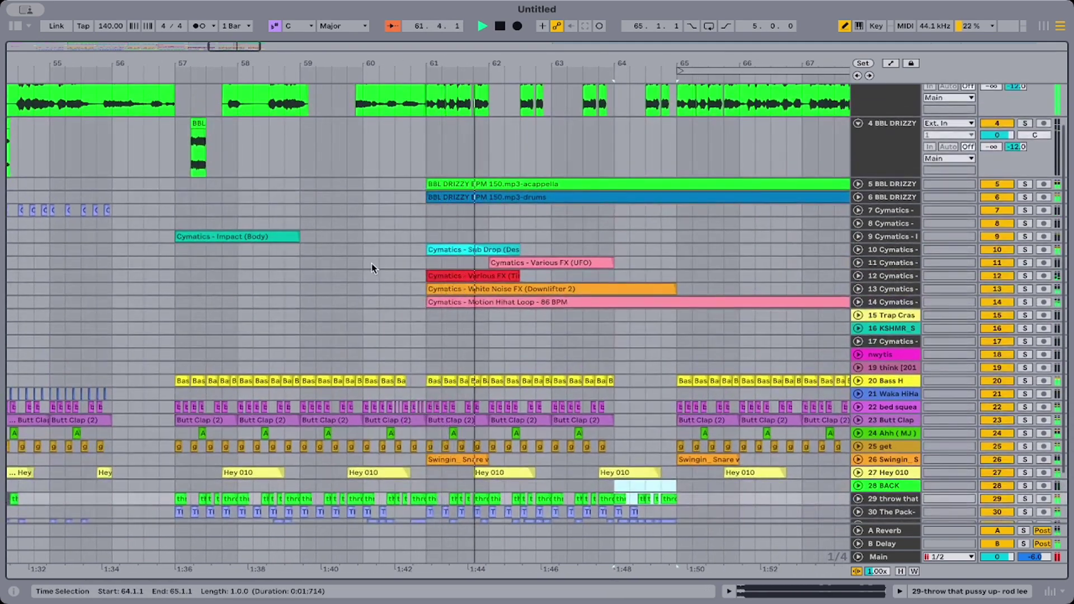
{"action": "left_click_drag", "start_coordinate": [238, 159], "coordinate": [168, 159]}
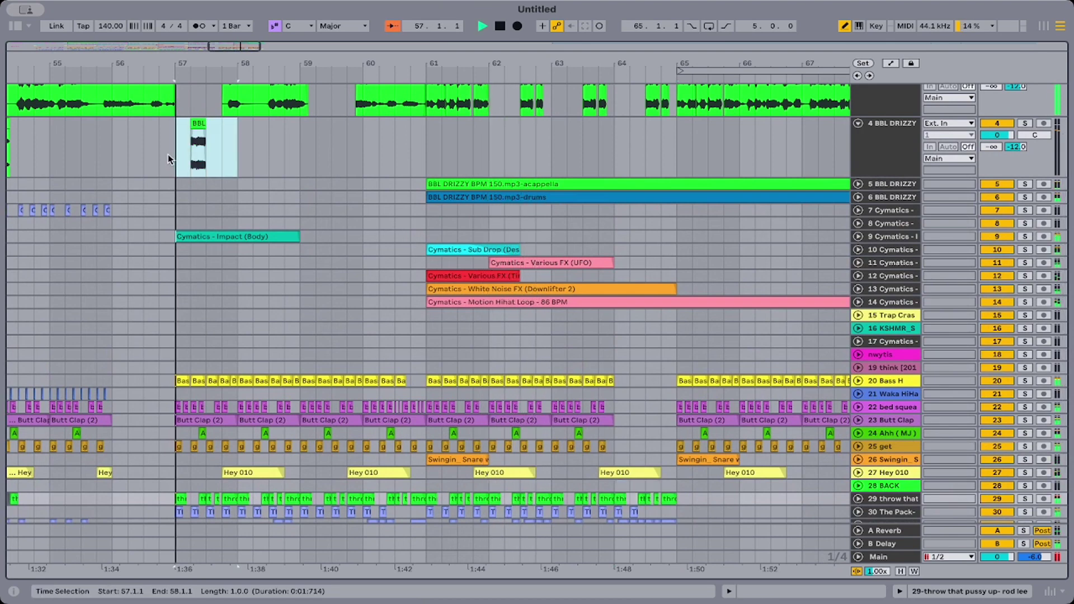
{"action": "key", "text": "ctrl+d"}
{"action": "key", "text": "ctrl+d"}
{"action": "key", "text": "ctrl+d"}
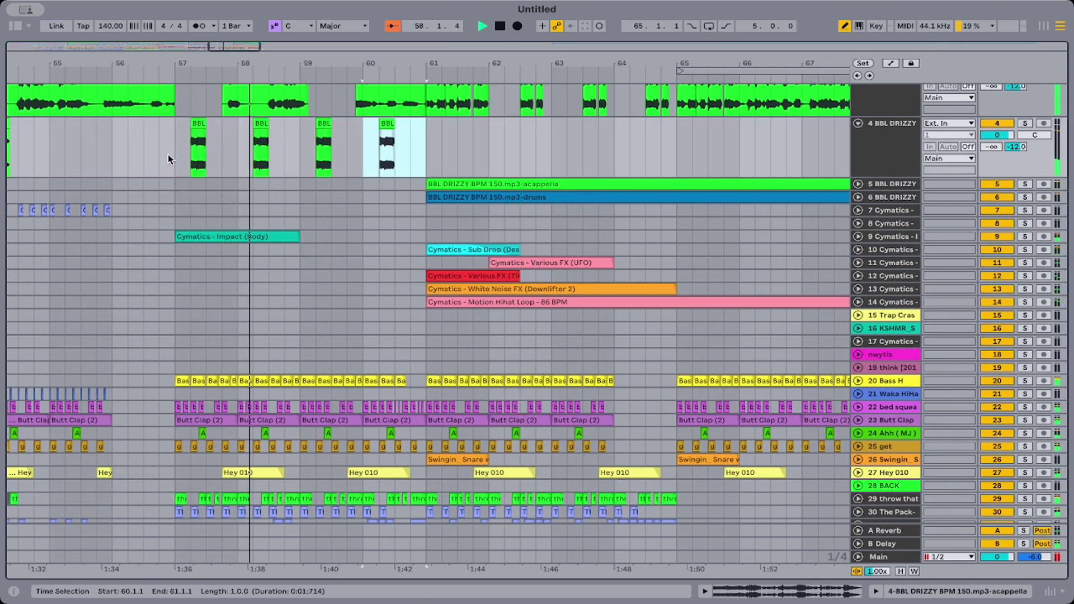
{"action": "key", "text": "ctrl+d"}
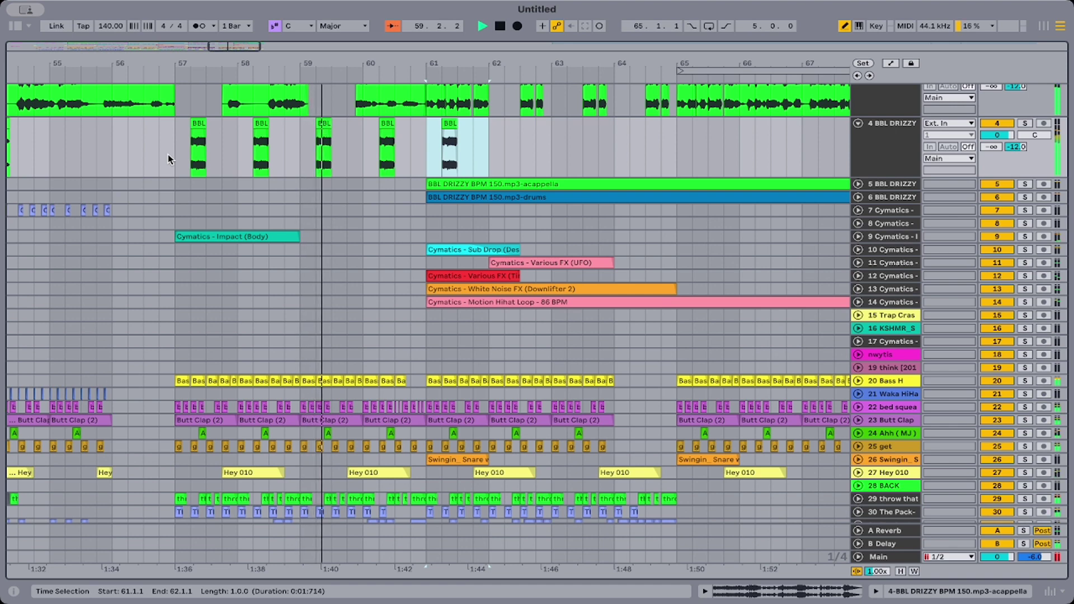
{"action": "key", "text": "ctrl+d"}
{"action": "key", "text": "ctrl+d"}
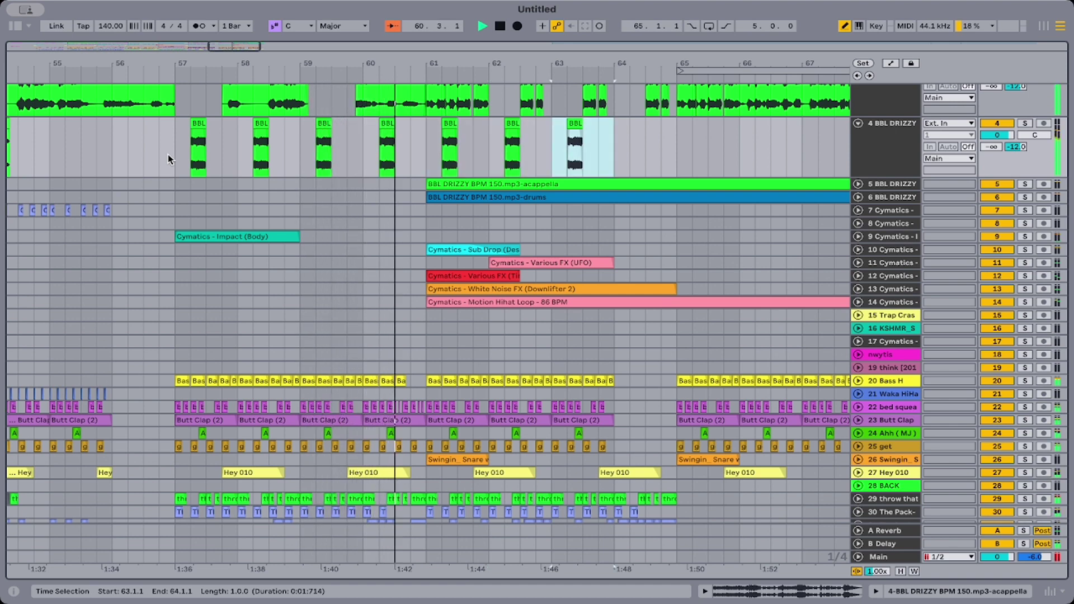
{"action": "key", "text": "ctrl+d"}
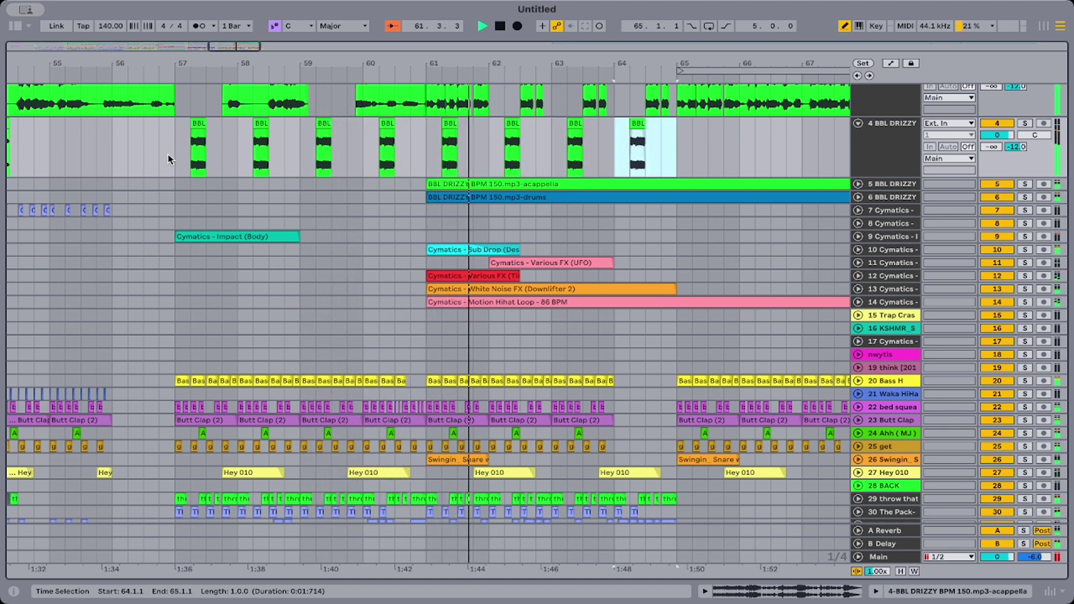
{"action": "key", "text": "ctrl+d"}
{"action": "key", "text": "ctrl+d"}
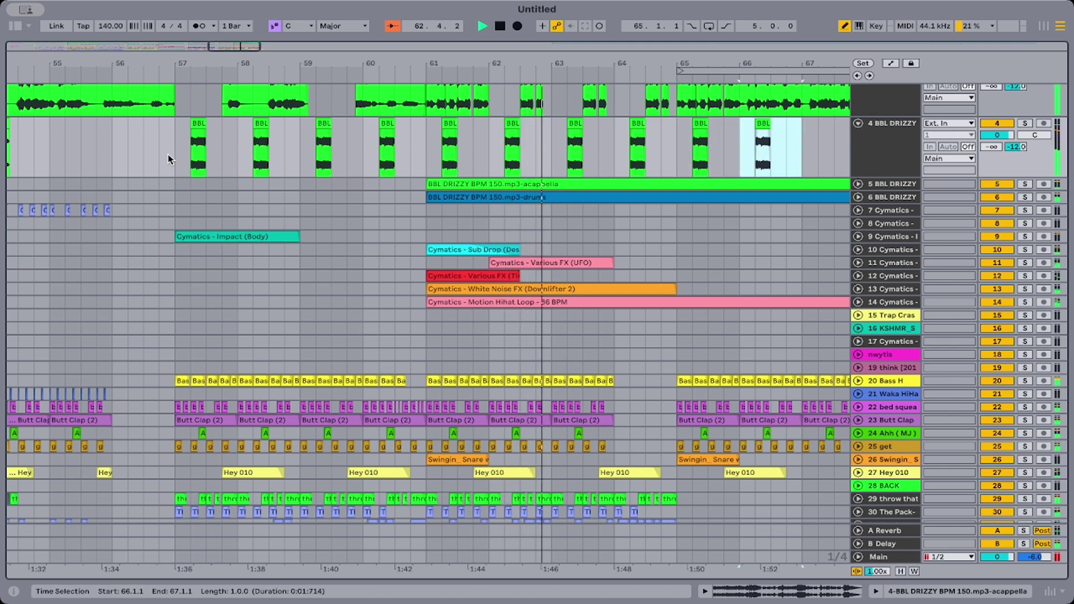
{"action": "scroll", "coordinate": [260, 269], "scroll_direction": "right", "scroll_amount": 5}
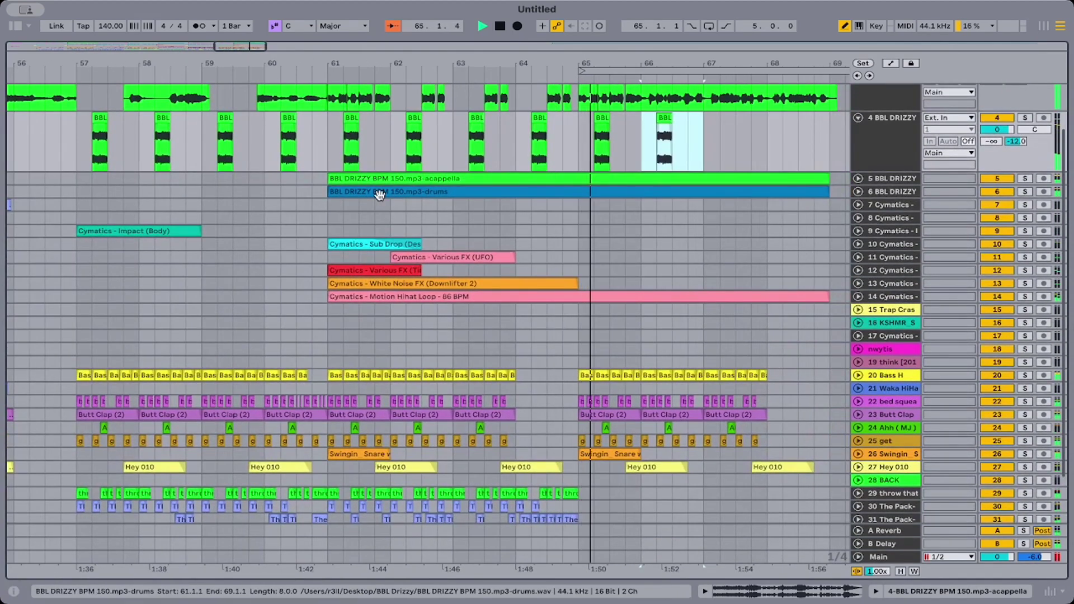
{"action": "scroll", "coordinate": [622, 323], "scroll_direction": "down", "scroll_amount": 3}
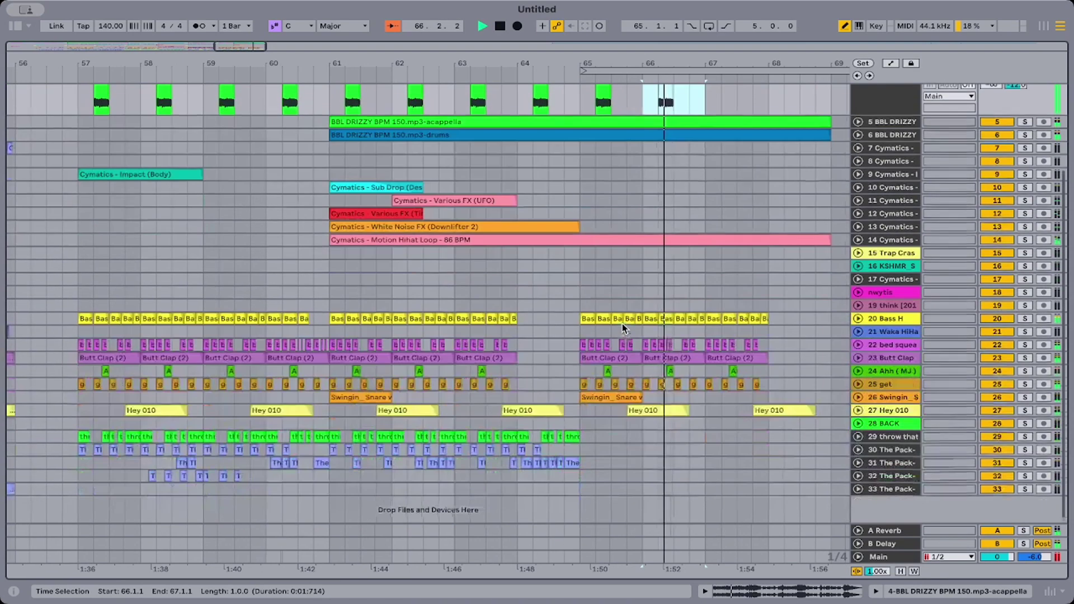
{"action": "mouse_move", "coordinate": [538, 63]}
{"action": "left_mouse_down"}
{"action": "mouse_move", "coordinate": [538, 23]}
{"action": "mouse_move", "coordinate": [538, 56]}
{"action": "left_mouse_up"}
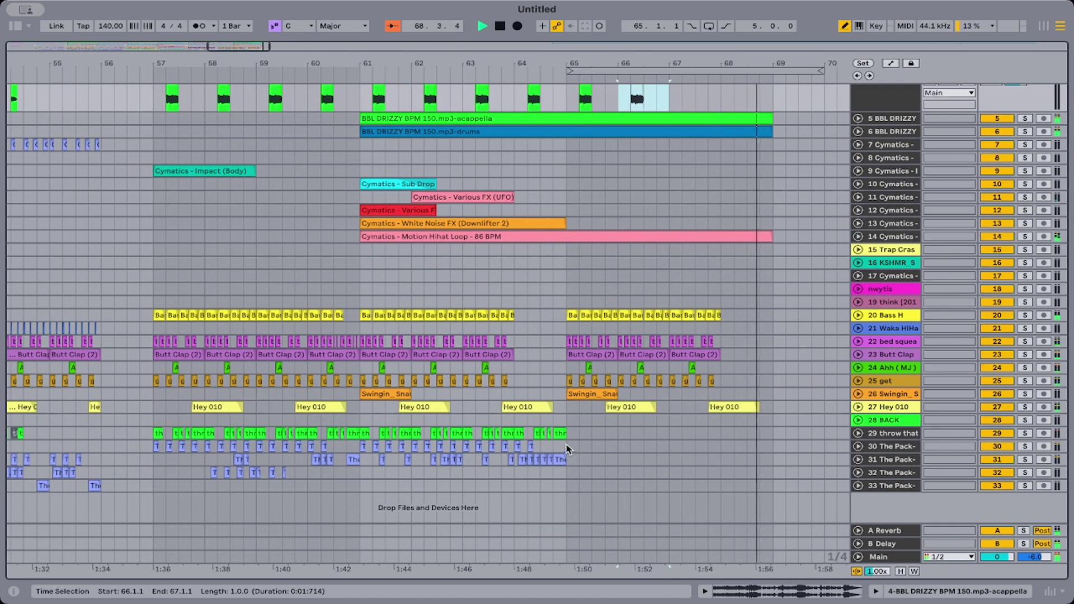
Duplicate the range 64.1.1 to 65.1.1 on tracks 28 and 29 three times, filling up to 68.1.1.
{"action": "left_click_drag", "start_coordinate": [566, 421], "coordinate": [513, 420]}
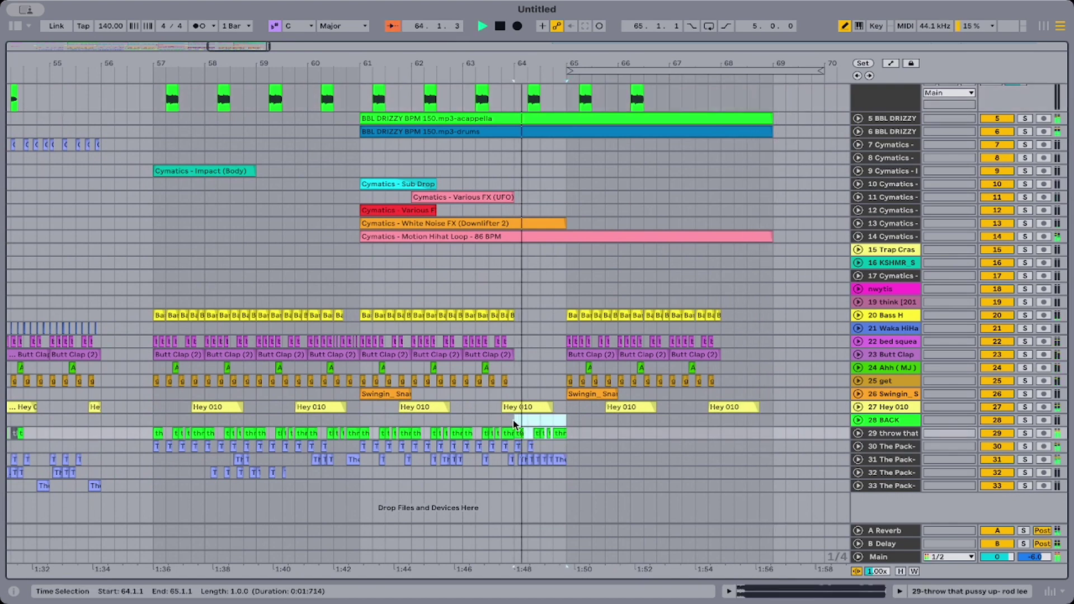
{"action": "key", "text": "ctrl+d"}
{"action": "key", "text": "ctrl+d"}
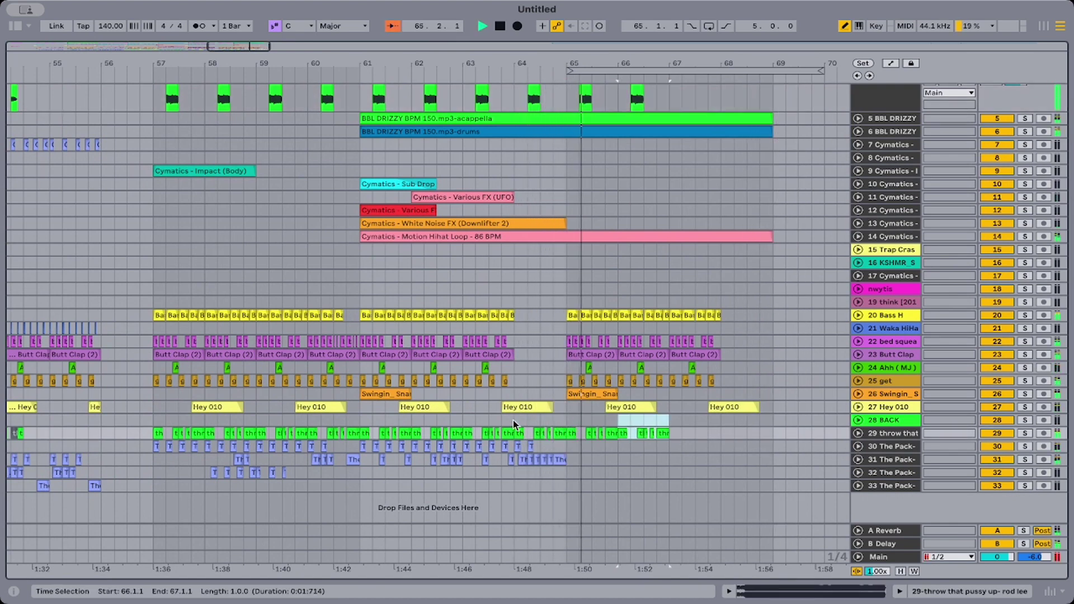
{"action": "key", "text": "ctrl+d"}
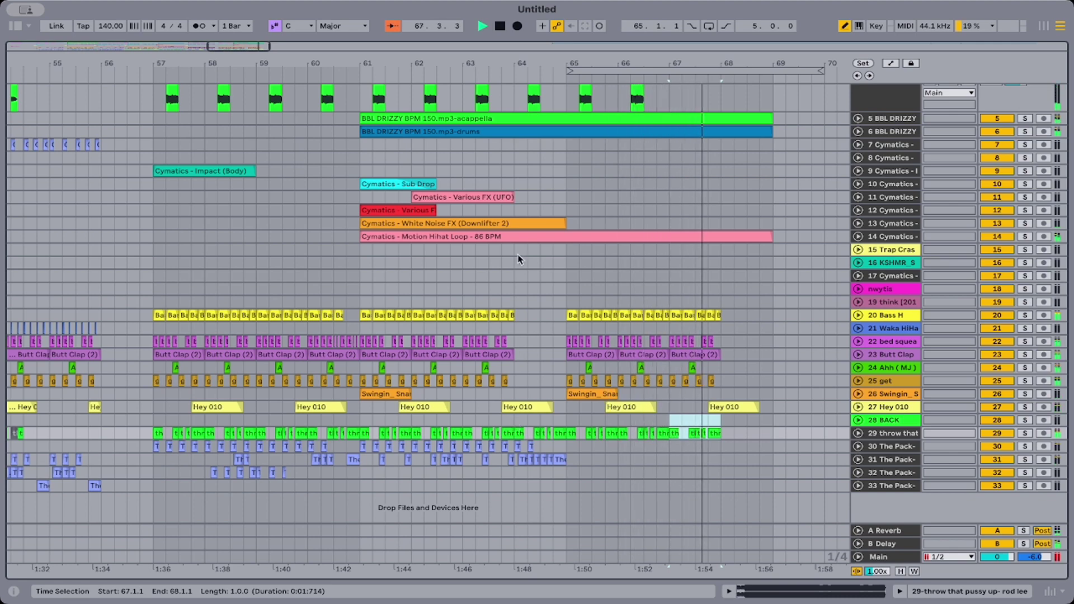
Duplicate the track 4 range 66.1.1 to 67.1.1 once and play back the result from 65.1.1.
{"action": "scroll", "coordinate": [614, 200], "scroll_direction": "up", "scroll_amount": 3}
{"action": "left_click_drag", "start_coordinate": [664, 178], "coordinate": [612, 177]}
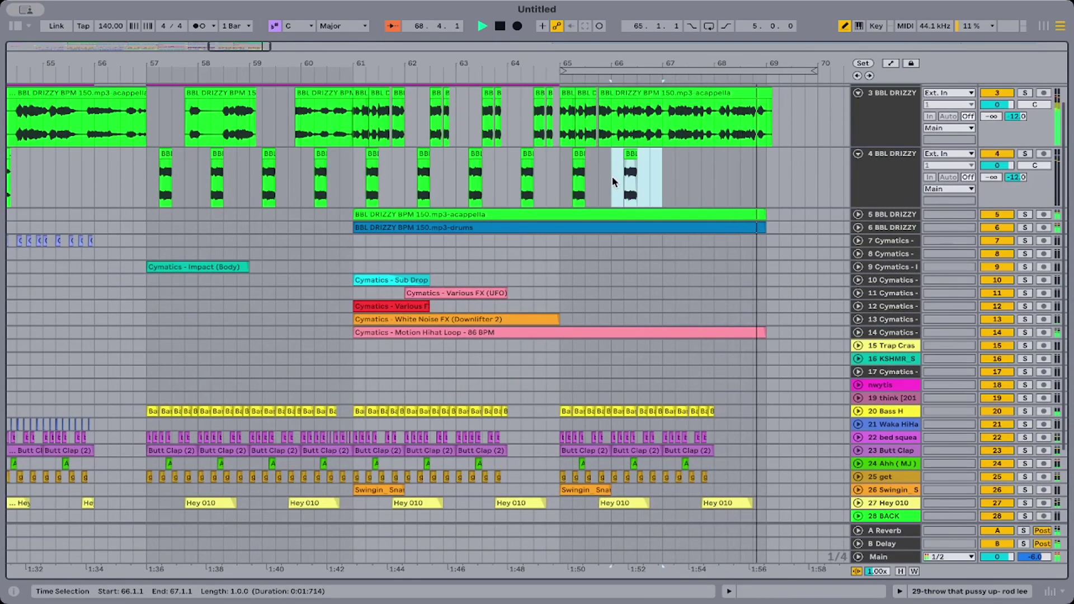
{"action": "key", "text": "super+d"}
{"action": "left_click", "coordinate": [566, 192]}
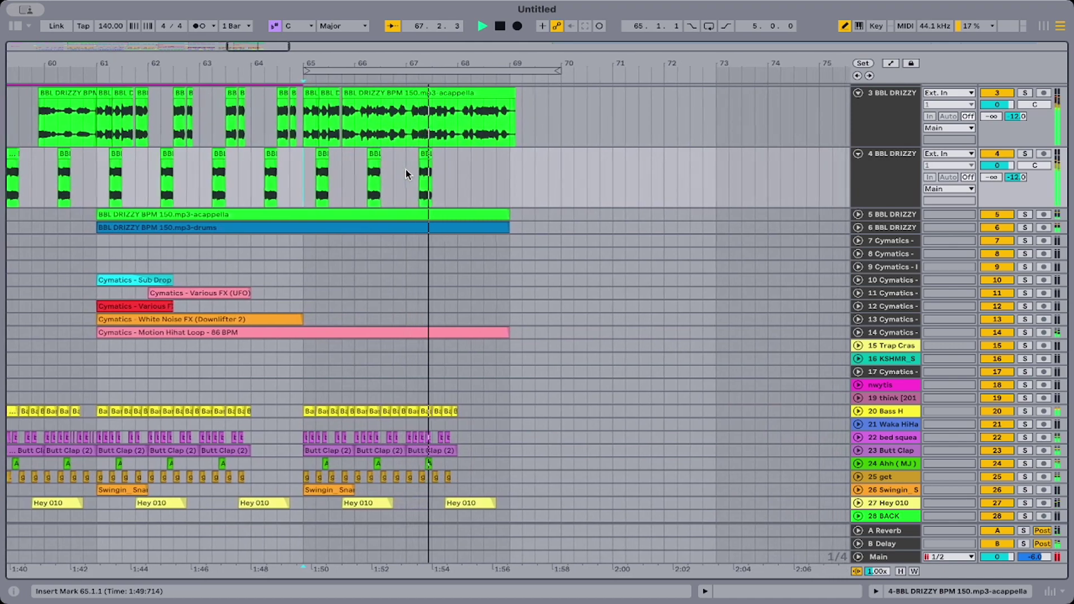
{"action": "scroll", "coordinate": [405, 186], "scroll_direction": "down", "scroll_amount": 1}
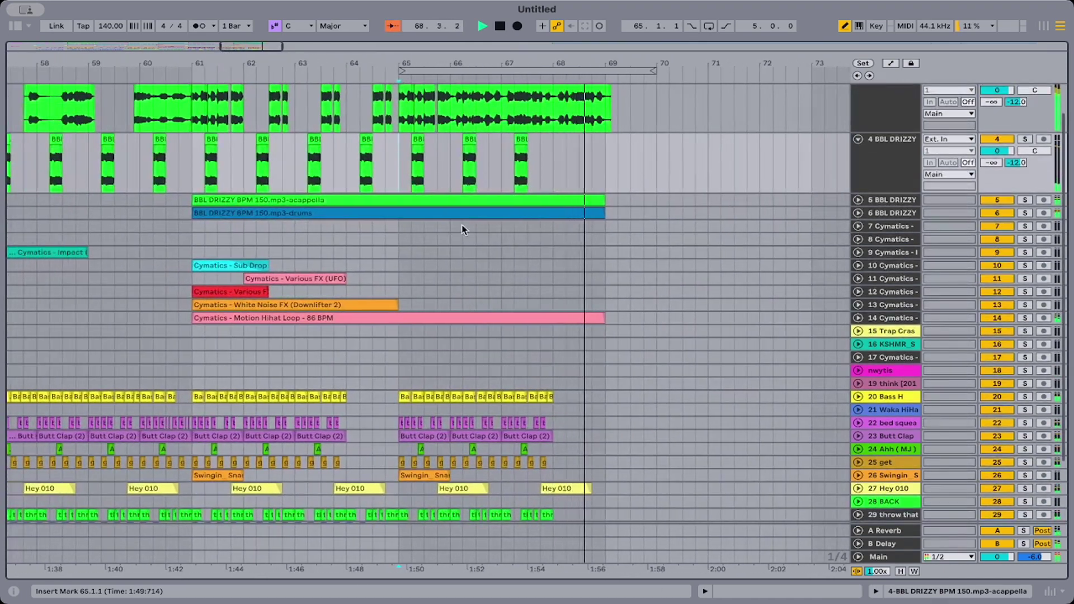
{"action": "scroll", "coordinate": [462, 229], "scroll_direction": "down", "scroll_amount": 5}
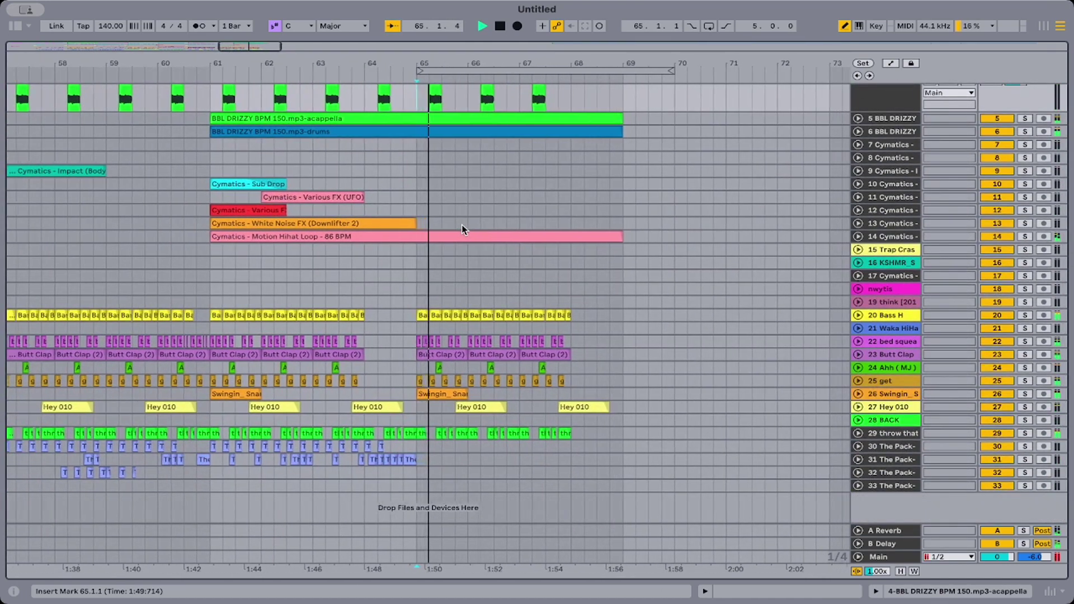
{"action": "scroll", "coordinate": [456, 211], "scroll_direction": "up", "scroll_amount": 5}
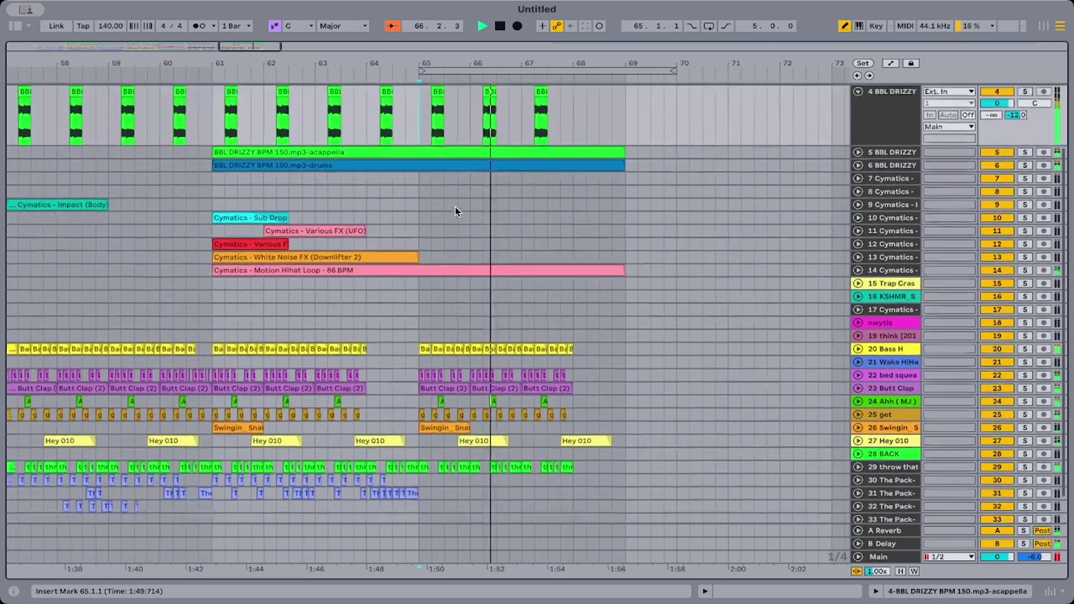
Delete the repeated chops from 65.1.1 onward on tracks 4 and 29, and play back from 63.3.1.
{"action": "left_click_drag", "start_coordinate": [587, 140], "coordinate": [420, 145]}
{"action": "key", "text": "Delete"}
{"action": "scroll", "coordinate": [452, 244], "scroll_direction": "down", "scroll_amount": 5}
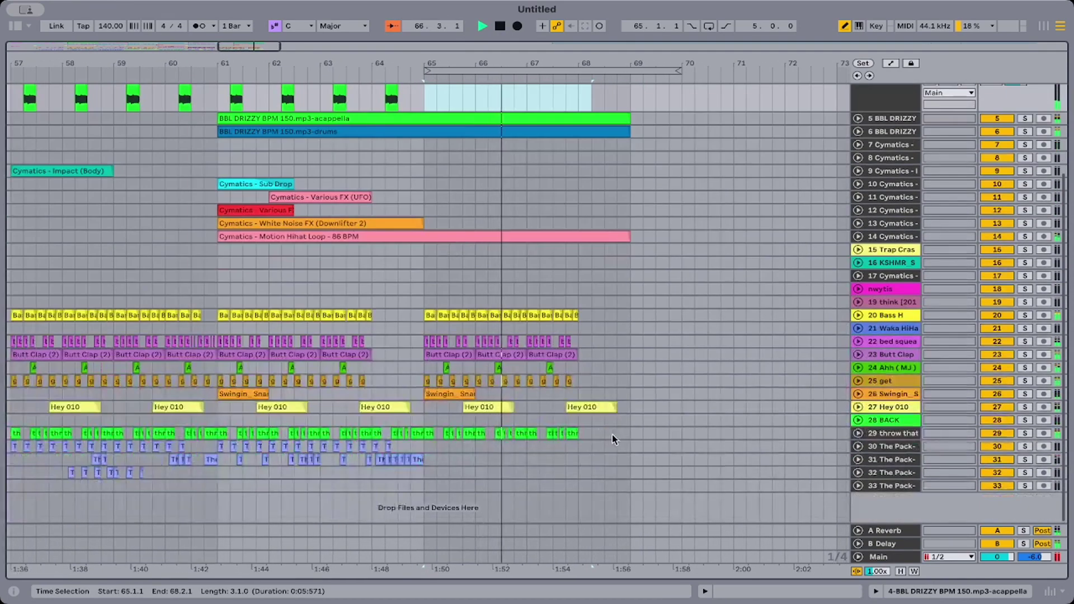
{"action": "left_click_drag", "start_coordinate": [612, 434], "coordinate": [477, 442]}
{"action": "key", "text": "Delete"}
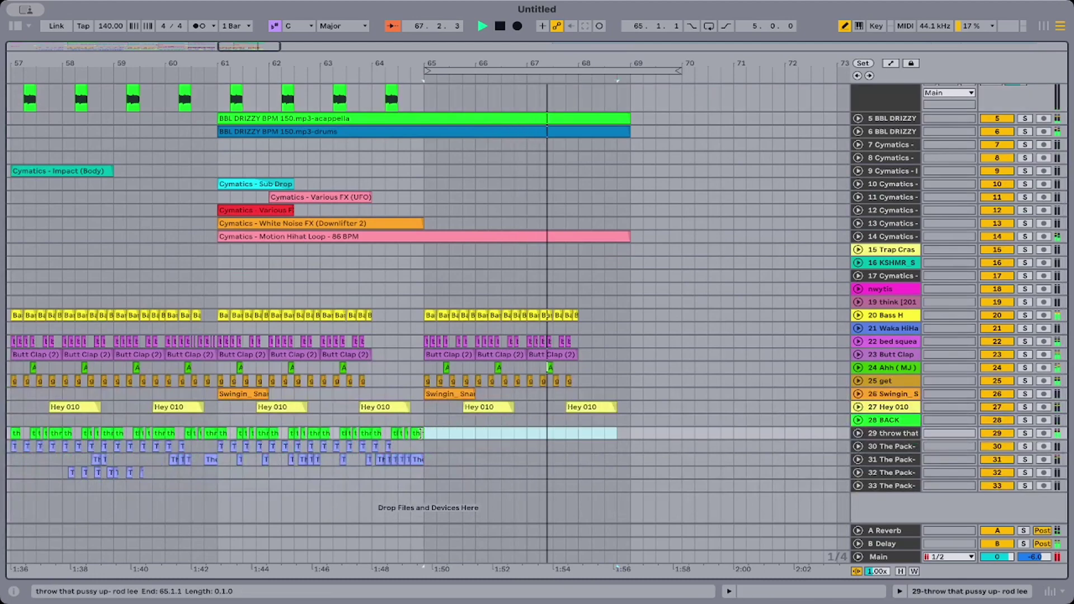
{"action": "left_click", "coordinate": [345, 394]}
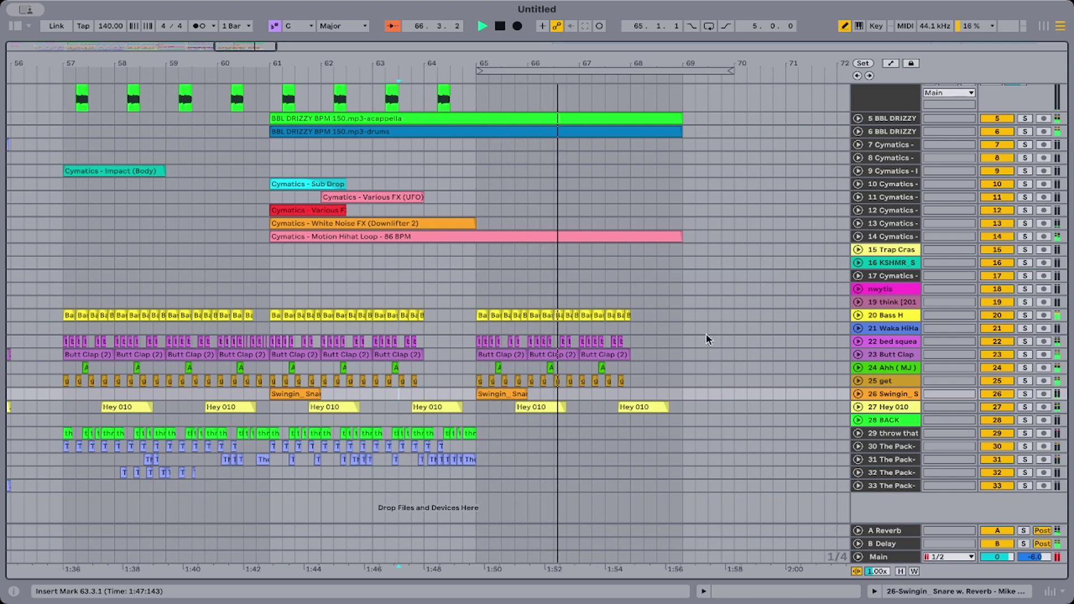
Adjust the tail end of the track 3 acapella clip around bar 69.
{"action": "left_click_drag", "start_coordinate": [637, 59], "coordinate": [591, 76]}
{"action": "scroll", "coordinate": [595, 143], "scroll_direction": "up", "scroll_amount": 4}
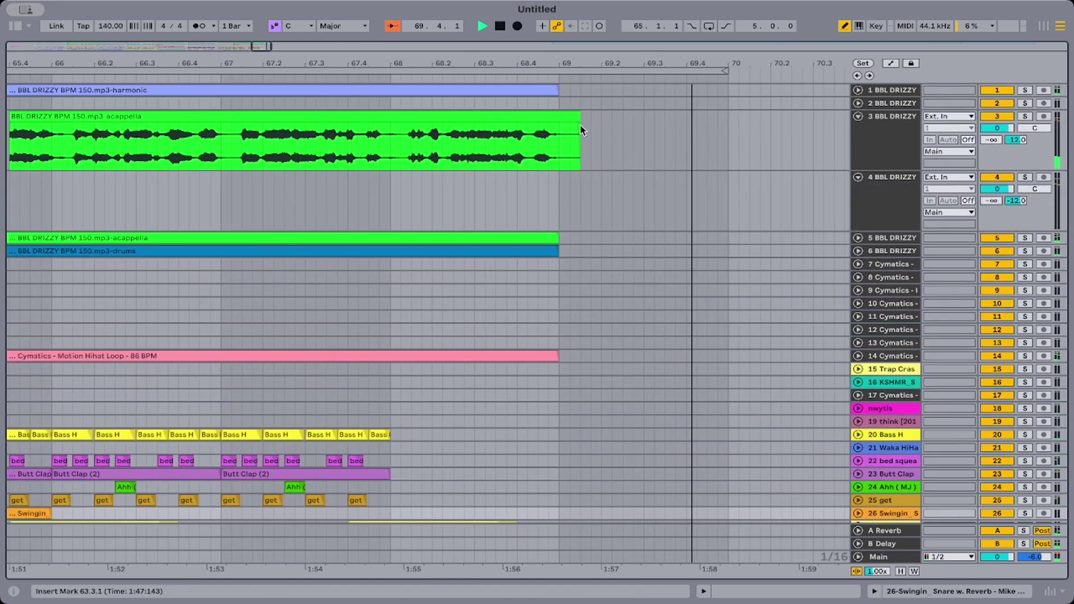
{"action": "left_click", "coordinate": [577, 130]}
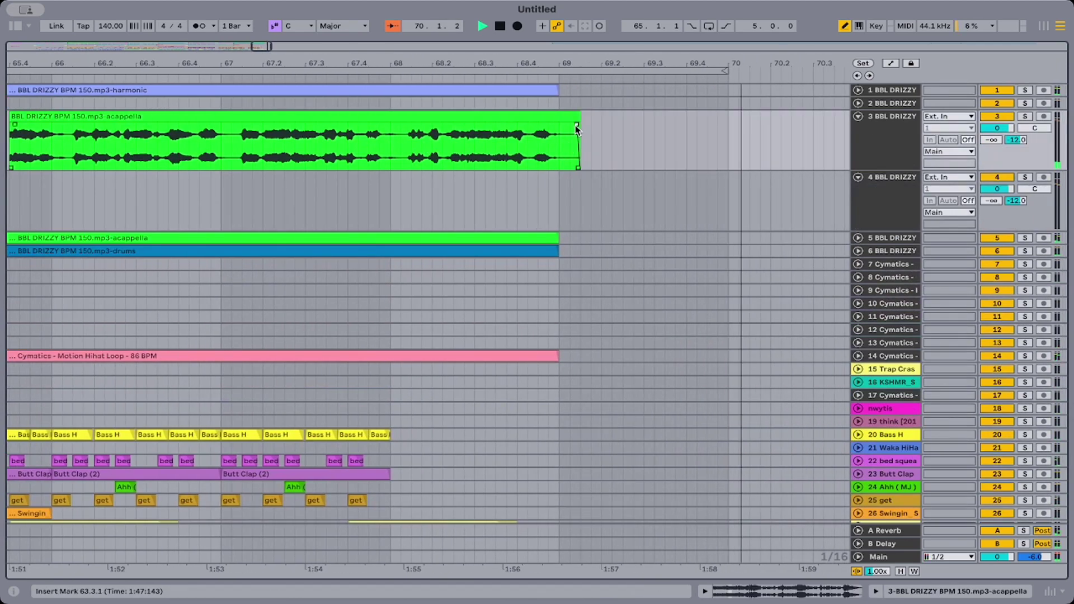
{"action": "left_click_drag", "start_coordinate": [555, 129], "coordinate": [562, 134]}
Unfold track 6 and play back its spare drums clip starting at 145.1.1.
{"action": "left_click_drag", "start_coordinate": [553, 58], "coordinate": [553, 11]}
{"action": "left_click", "coordinate": [559, 251]}
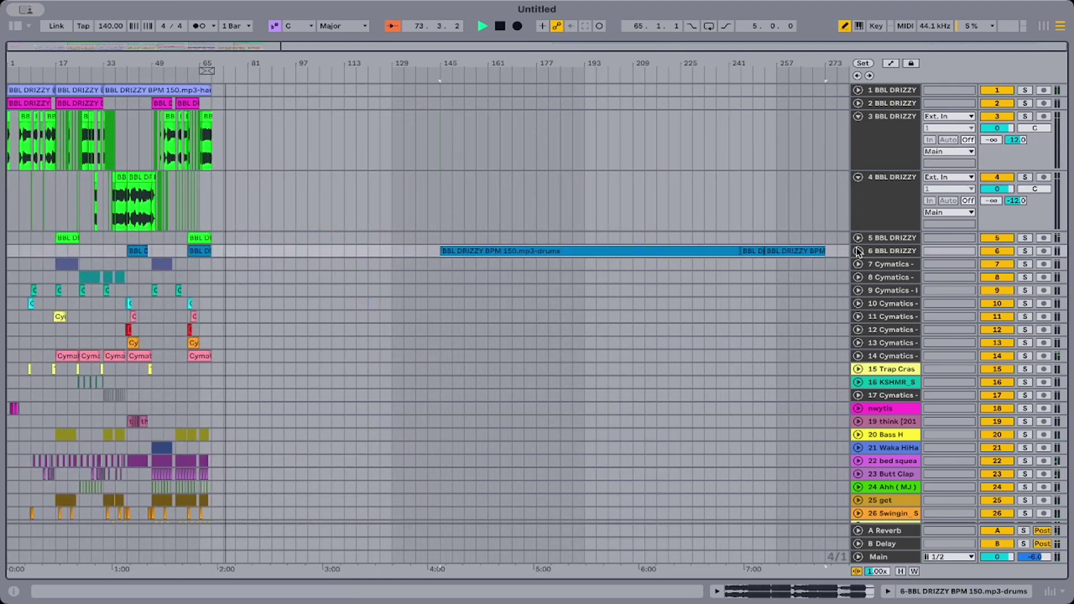
{"action": "left_click", "coordinate": [554, 253]}
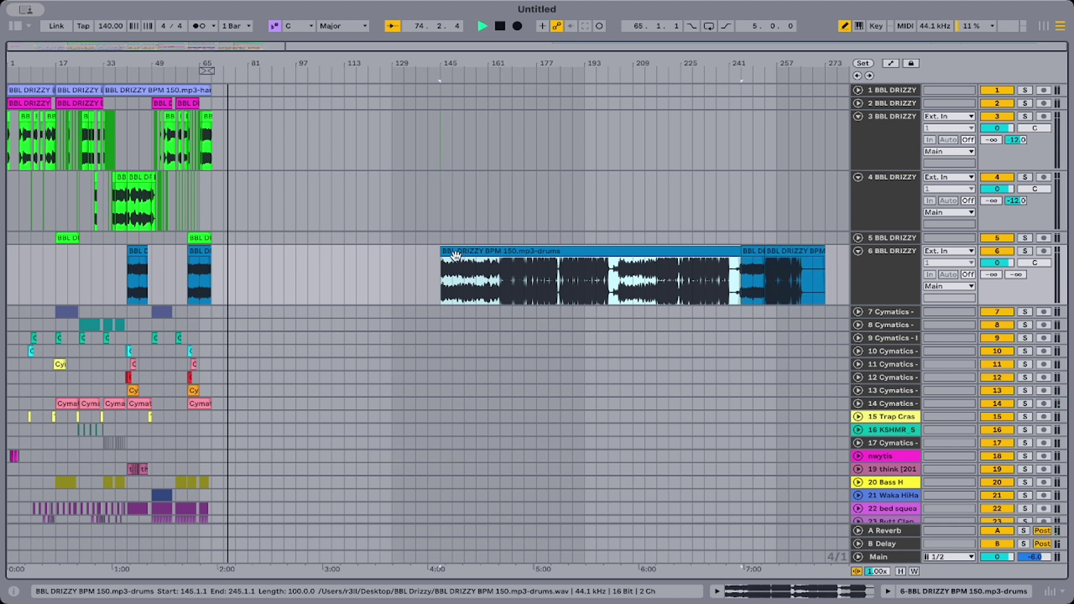
{"action": "left_click", "coordinate": [452, 278]}
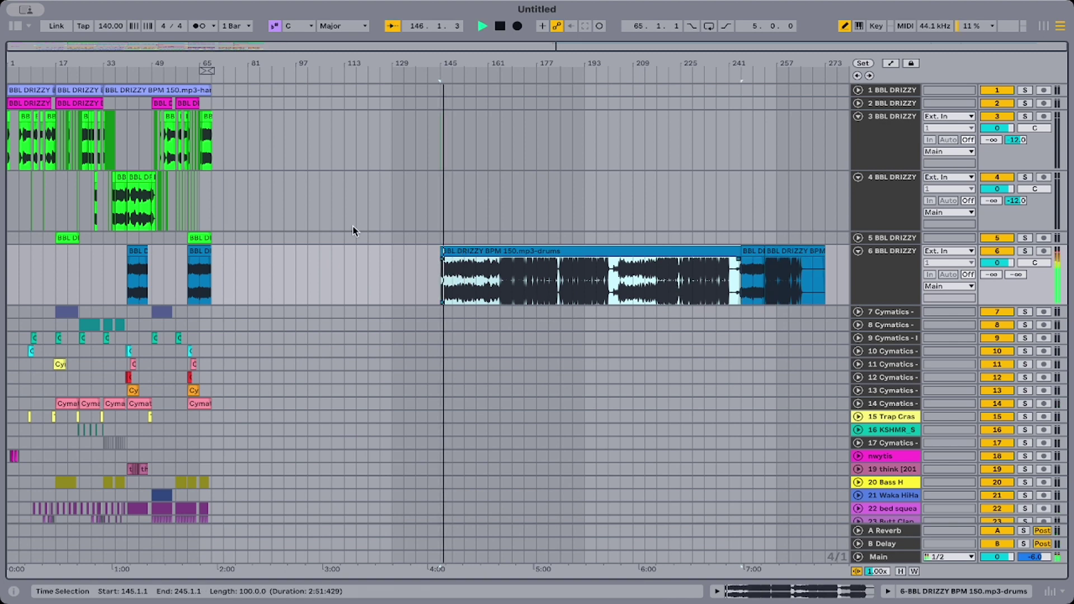
{"action": "key", "text": "space"}
Copy the track 6 drums clip from 41.1.1 to 1.1.1 and play it back with the intro.
{"action": "left_click", "coordinate": [134, 251]}
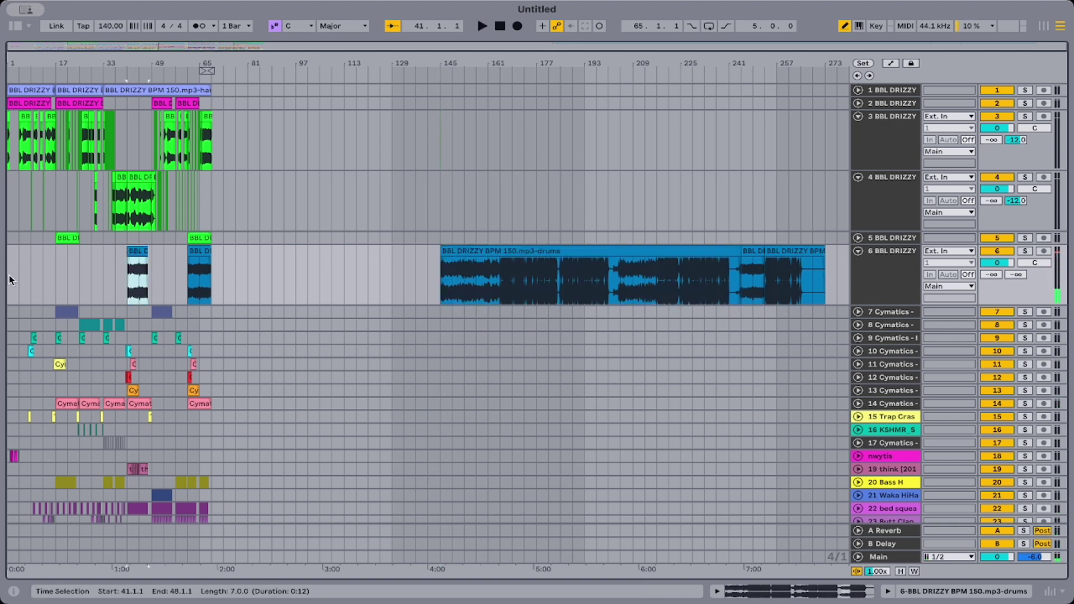
{"action": "left_click", "coordinate": [13, 276]}
{"action": "key", "text": "super+v"}
{"action": "left_click_drag", "start_coordinate": [32, 253], "coordinate": [13, 261]}
{"action": "key", "text": "space"}
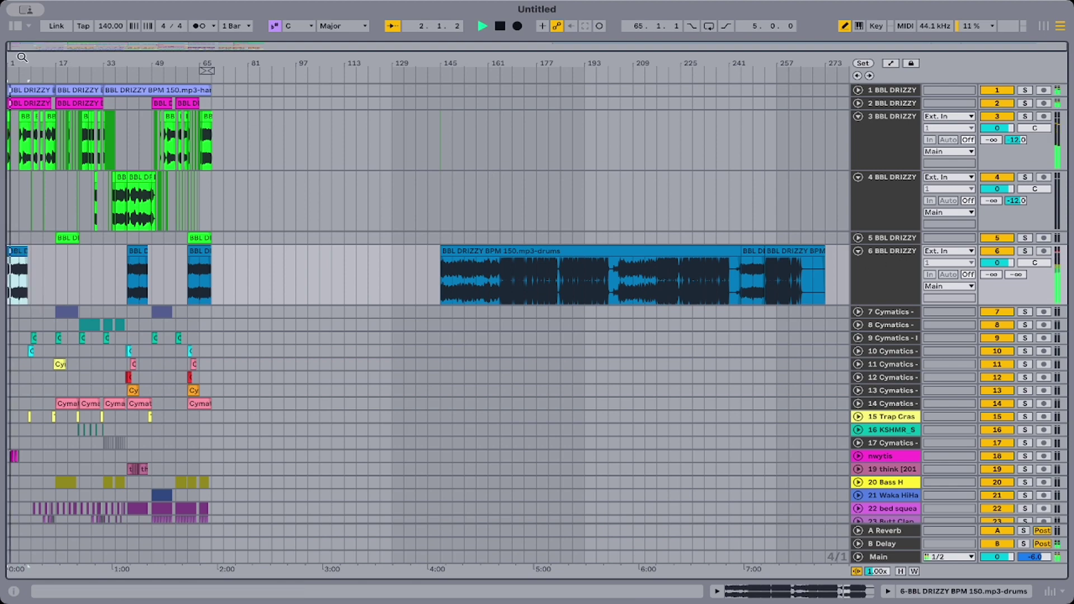
{"action": "left_click_drag", "start_coordinate": [22, 57], "coordinate": [22, 167]}
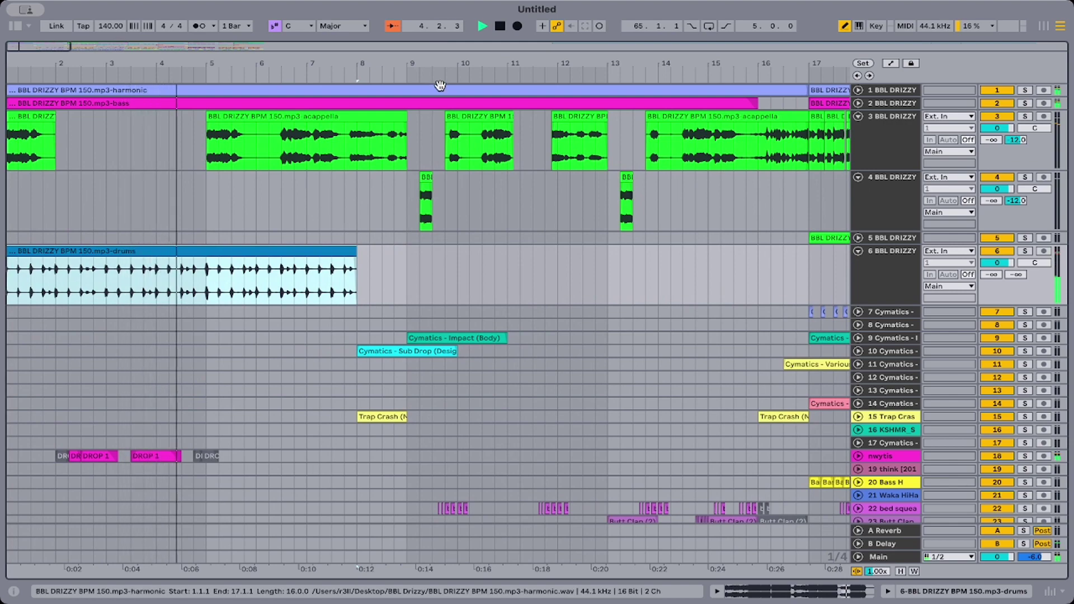
Duplicate the track 6 range 1.1.1 to 9.1.1 so the drums repeat from 9.1.1.
{"action": "left_click_drag", "start_coordinate": [402, 63], "coordinate": [402, 31]}
{"action": "scroll", "coordinate": [193, 260], "scroll_direction": "down", "scroll_amount": 5}
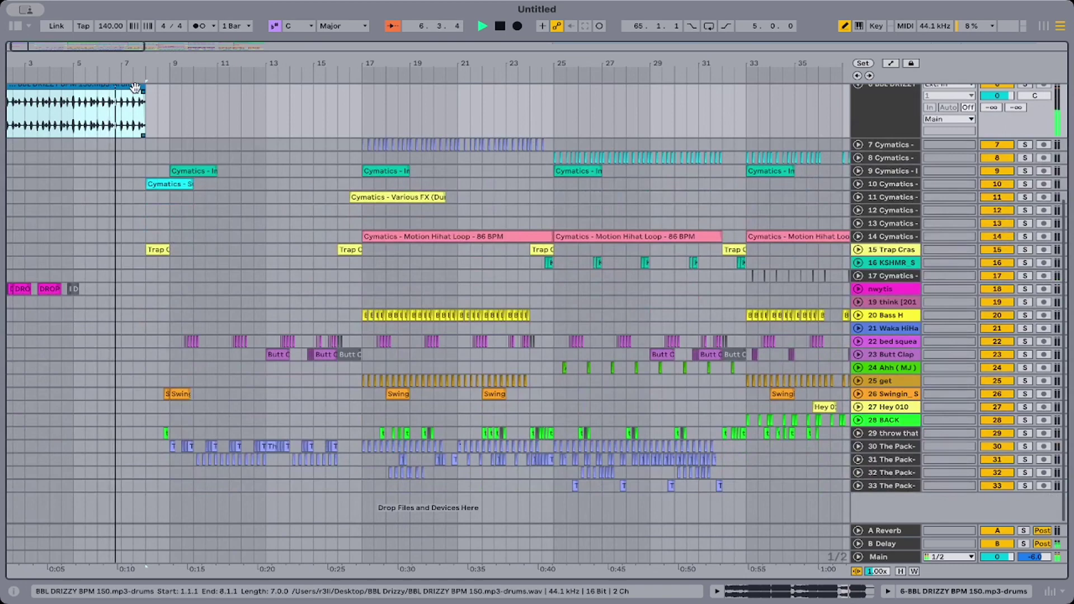
{"action": "left_click_drag", "start_coordinate": [170, 111], "coordinate": [2, 117]}
{"action": "scroll", "coordinate": [136, 146], "scroll_direction": "left", "scroll_amount": 2}
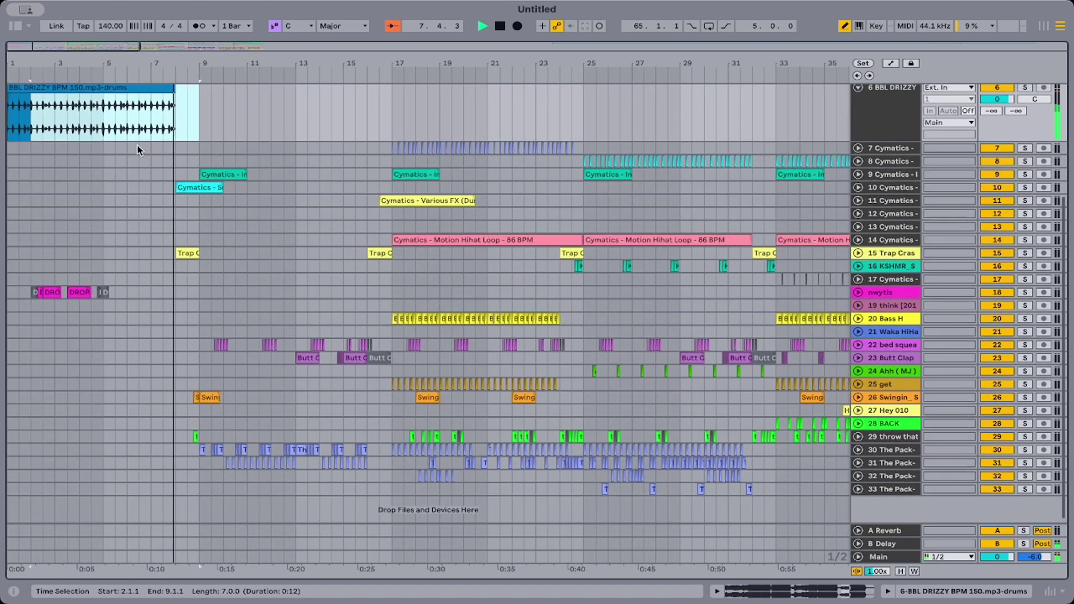
{"action": "left_click", "coordinate": [190, 120]}
{"action": "left_click_drag", "start_coordinate": [189, 120], "coordinate": [0, 124]}
{"action": "key", "text": "ctrl+d"}
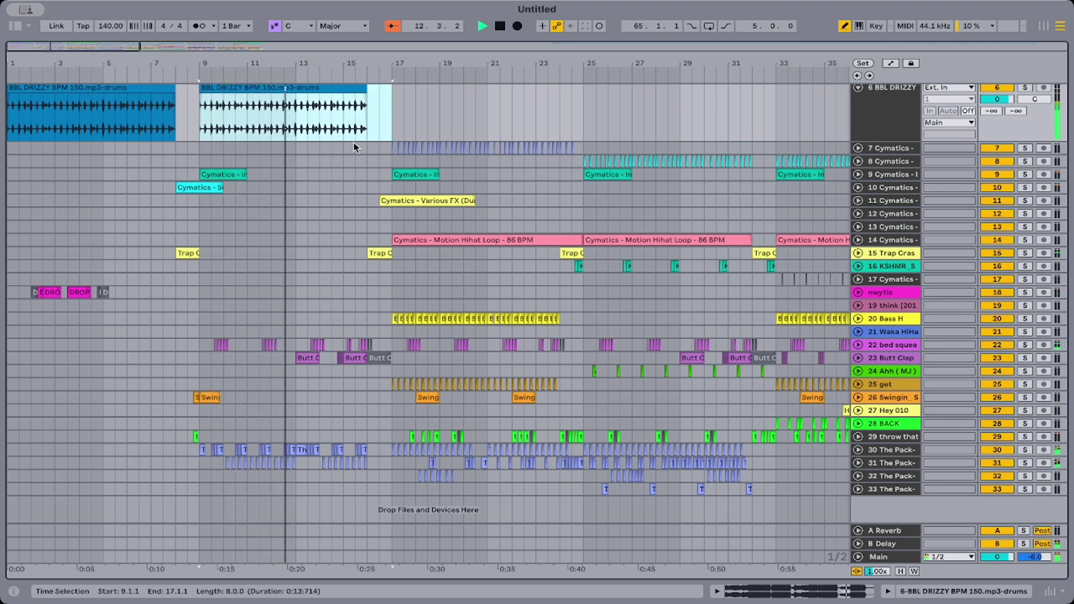
Split the second track 6 drums clip at 13.1.1 and halve the latter part's clip BPM to 75.
{"action": "scroll", "coordinate": [354, 144], "scroll_direction": "up", "scroll_amount": 3}
{"action": "left_click", "coordinate": [291, 170]}
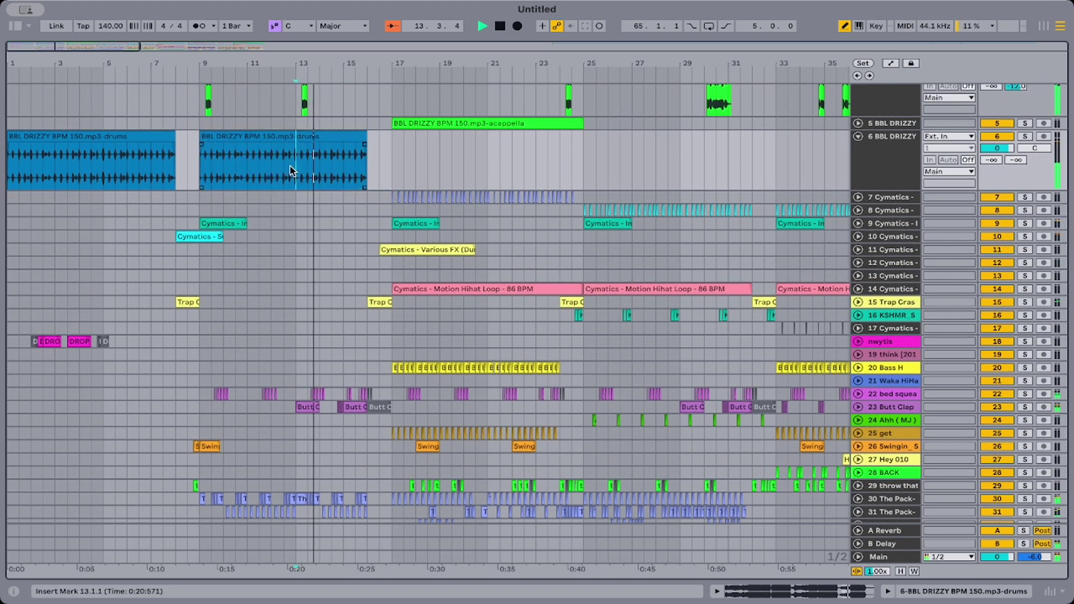
{"action": "key", "text": "super+e"}
{"action": "double_click", "coordinate": [303, 137]}
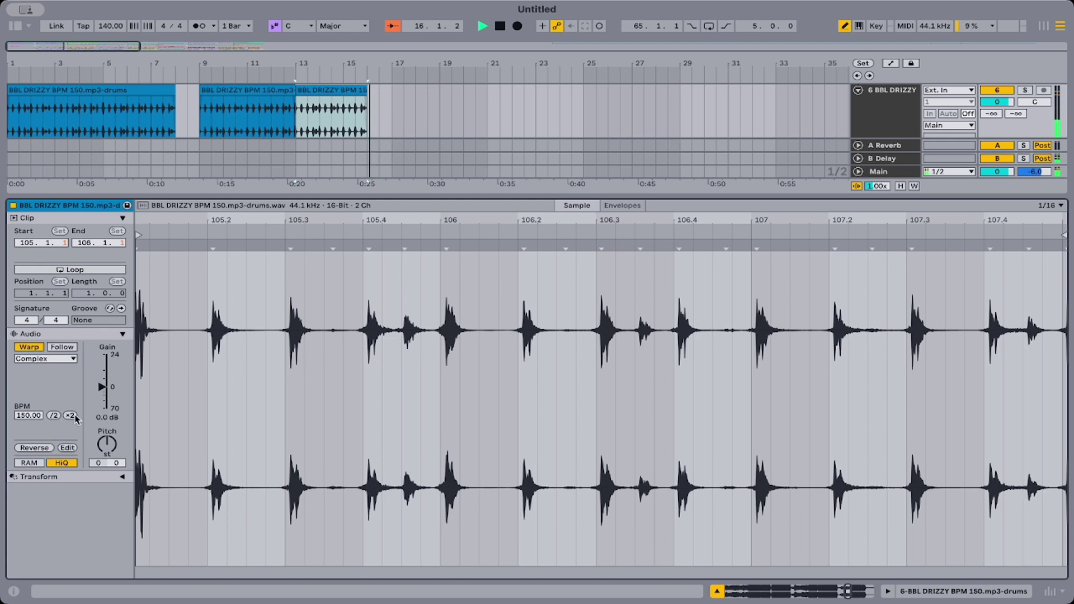
{"action": "left_click", "coordinate": [54, 416]}
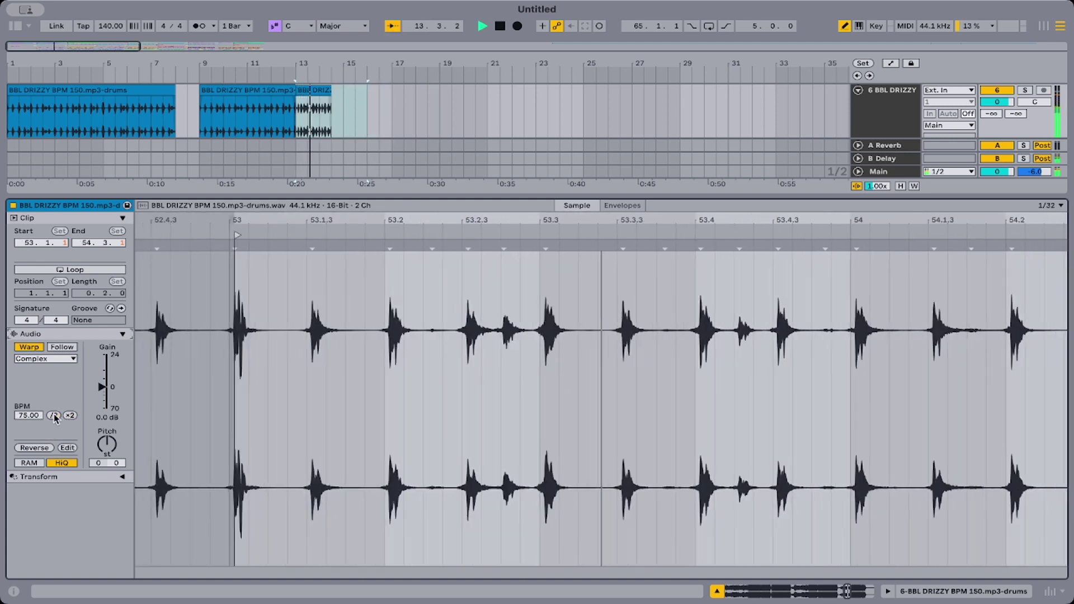
Duplicate the 75 BPM drums clip once, filling track 6 up to 16.1.1, and close the clip's details.
{"action": "left_click", "coordinate": [309, 91]}
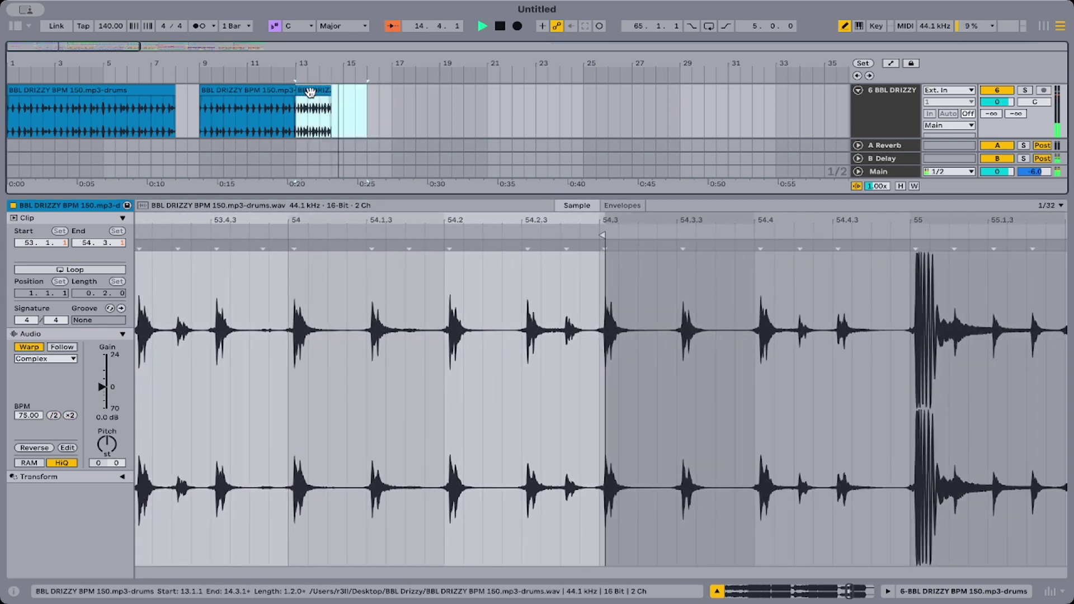
{"action": "key", "text": "ctrl+d"}
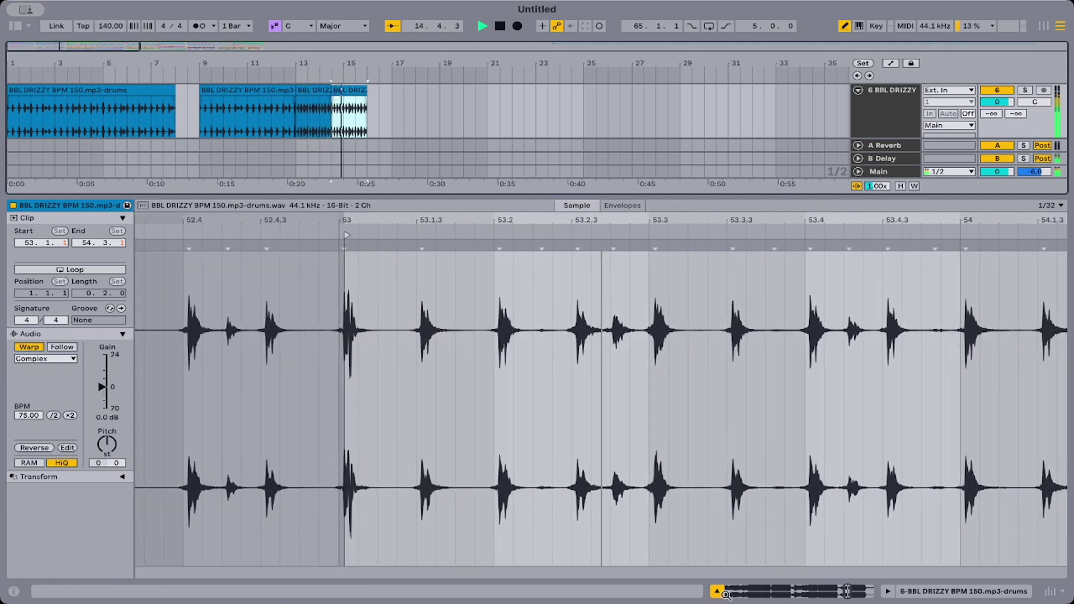
{"action": "left_click", "coordinate": [718, 592]}
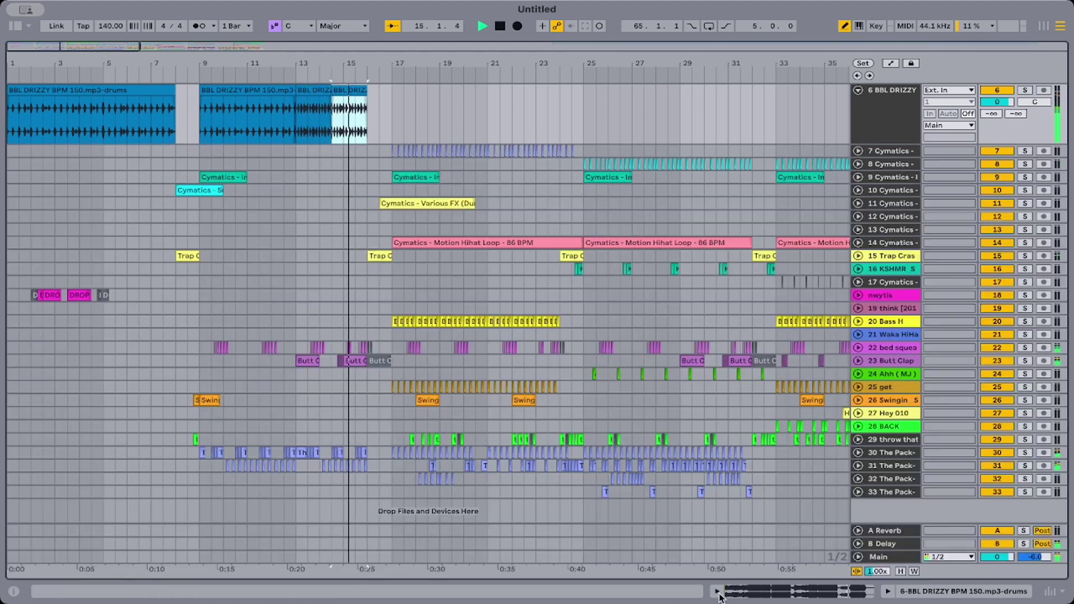
Play back the faster drums from 13.1.1 several times to check them against the other tracks.
{"action": "left_click", "coordinate": [292, 338]}
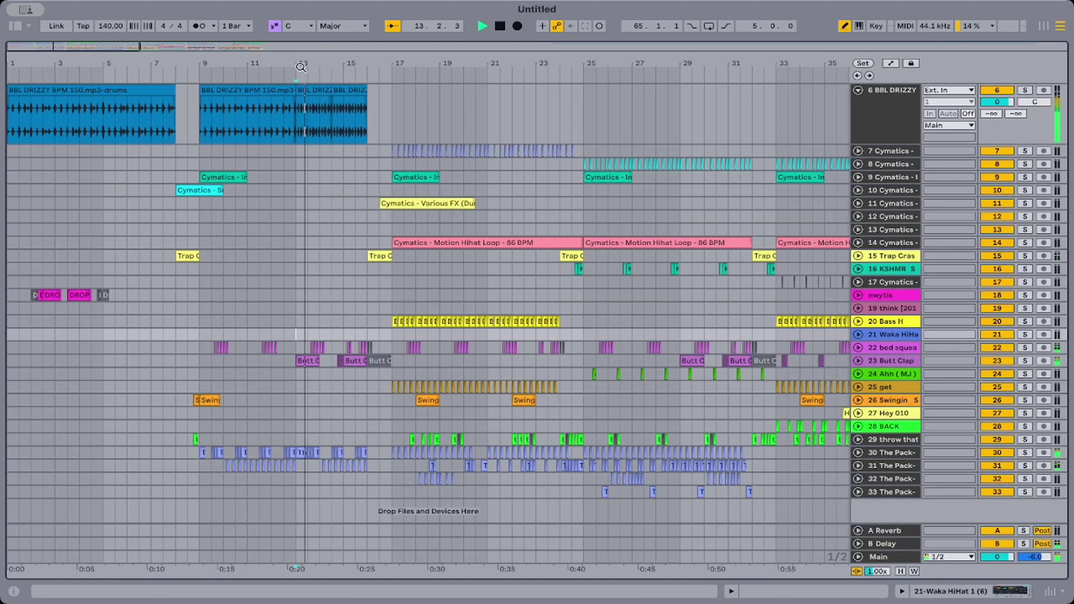
{"action": "key", "text": "space"}
{"action": "key", "text": "space"}
{"action": "key", "text": "space"}
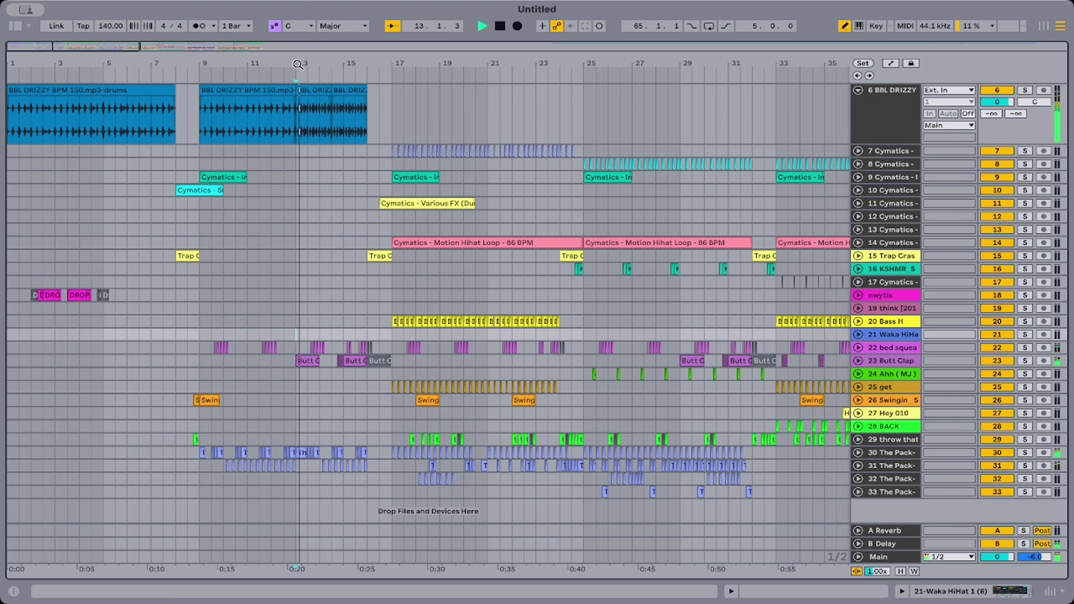
{"action": "left_click_drag", "start_coordinate": [298, 62], "coordinate": [384, 419]}
{"action": "key", "text": "space"}
{"action": "key", "text": "space"}
{"action": "key", "text": "space"}
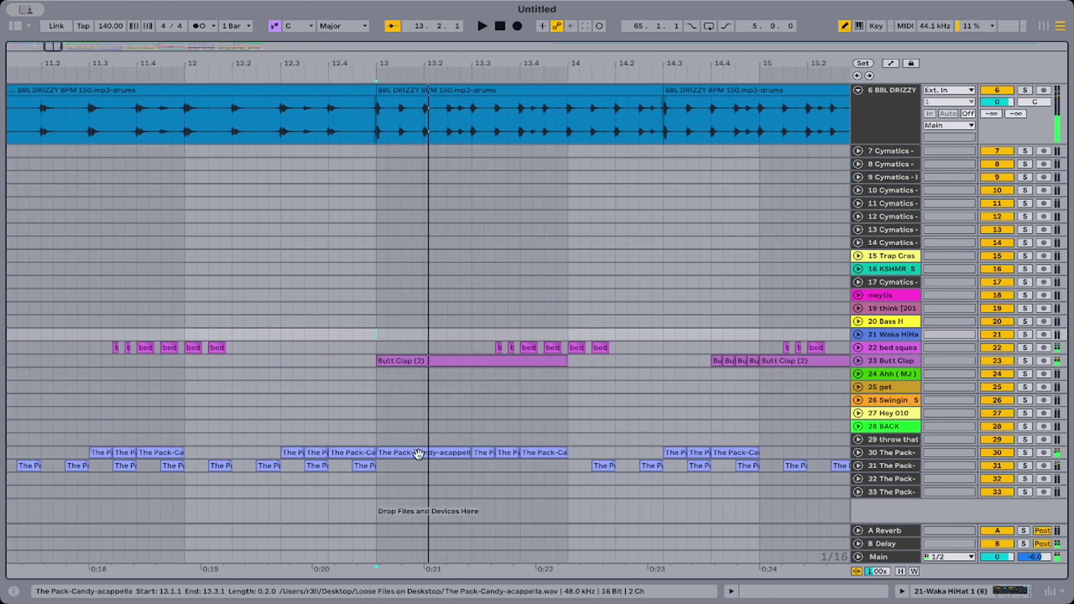
Unfold track 30, delete the 13.2.1 to 13.3.1 part of its Candy acapella clip and play back from 12.4.4.
{"action": "left_click", "coordinate": [858, 454]}
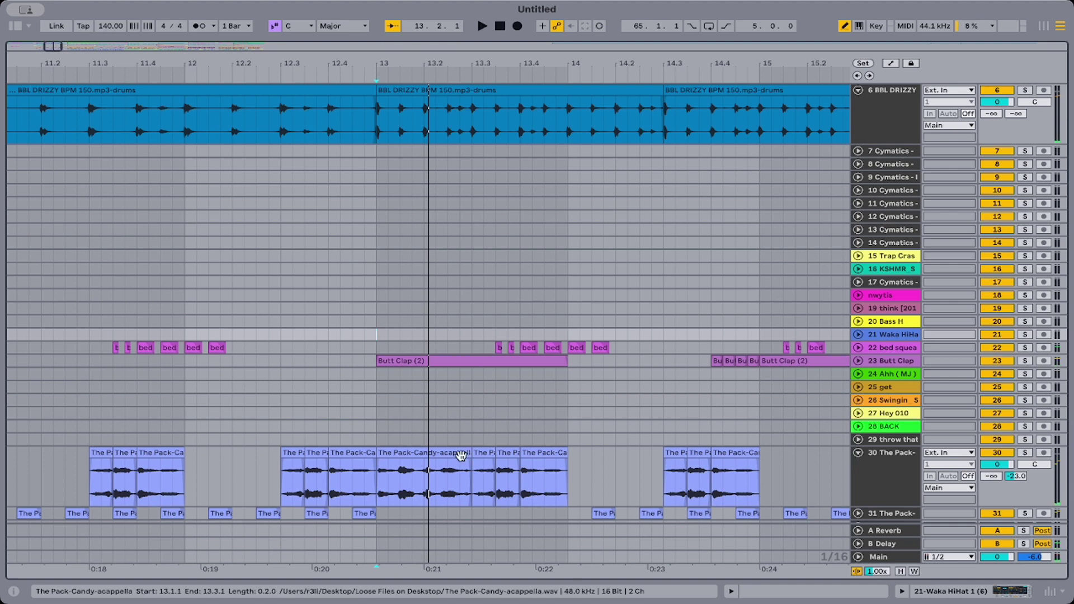
{"action": "left_click", "coordinate": [401, 449]}
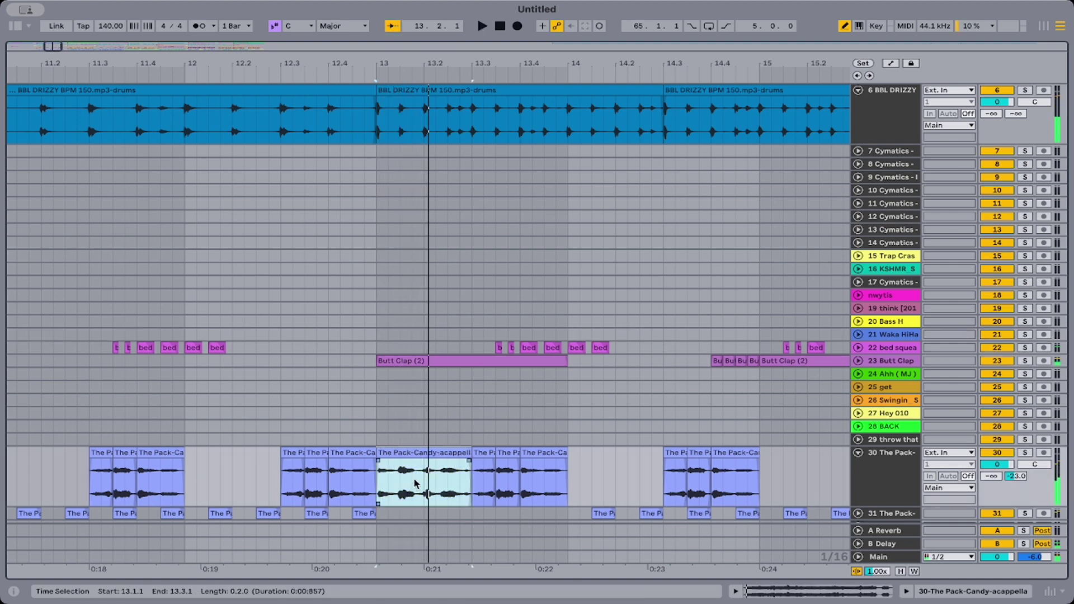
{"action": "left_click_drag", "start_coordinate": [413, 479], "coordinate": [463, 483]}
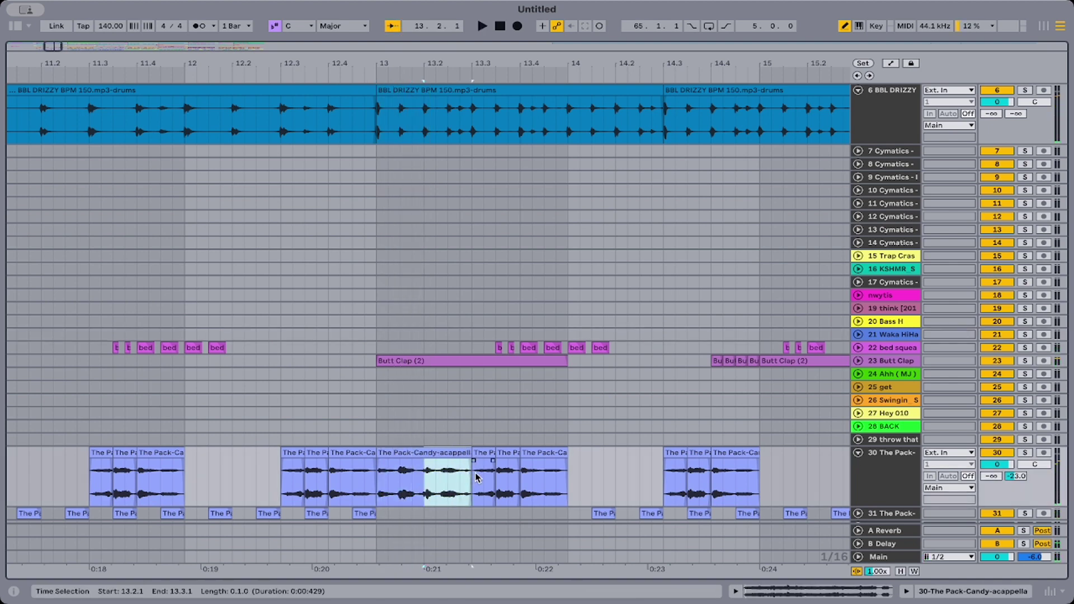
{"action": "left_click", "coordinate": [364, 404]}
{"action": "key", "text": "space"}
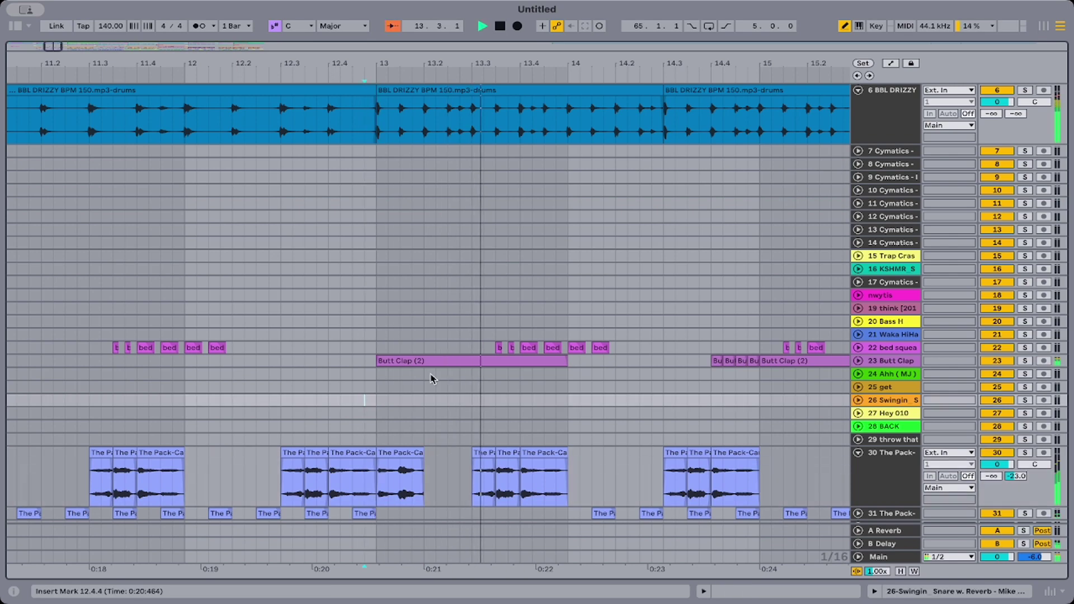
Try adding a copy of the drums clip on track 6 from 16.1.1 to 16.3.1 and playing it back.
{"action": "scroll", "coordinate": [431, 376], "scroll_direction": "up", "scroll_amount": 5}
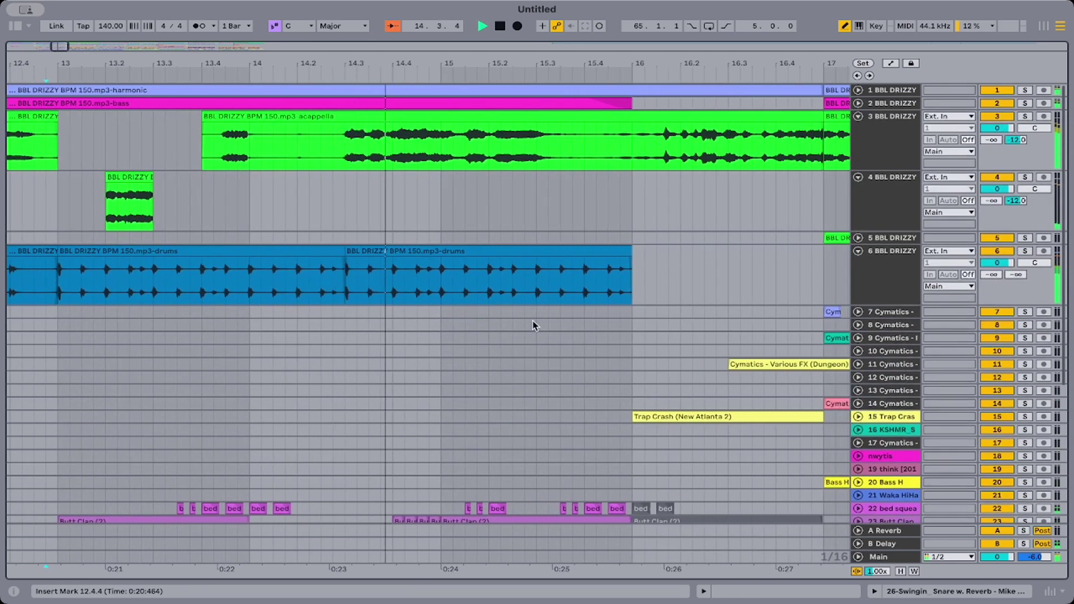
{"action": "left_click", "coordinate": [495, 249]}
{"action": "key", "text": "super+d"}
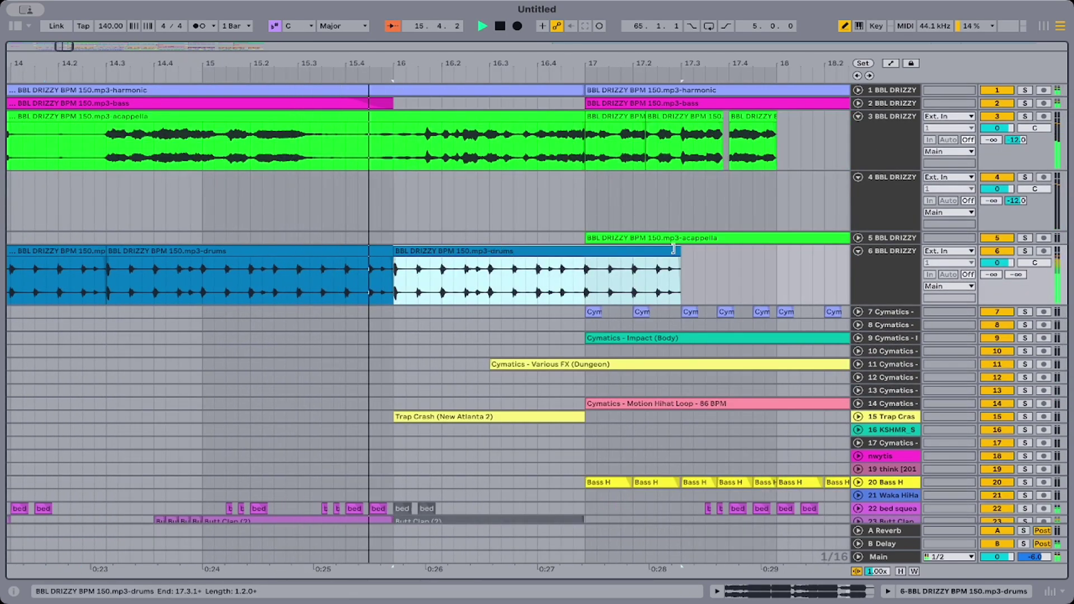
{"action": "left_click_drag", "start_coordinate": [676, 250], "coordinate": [489, 249]}
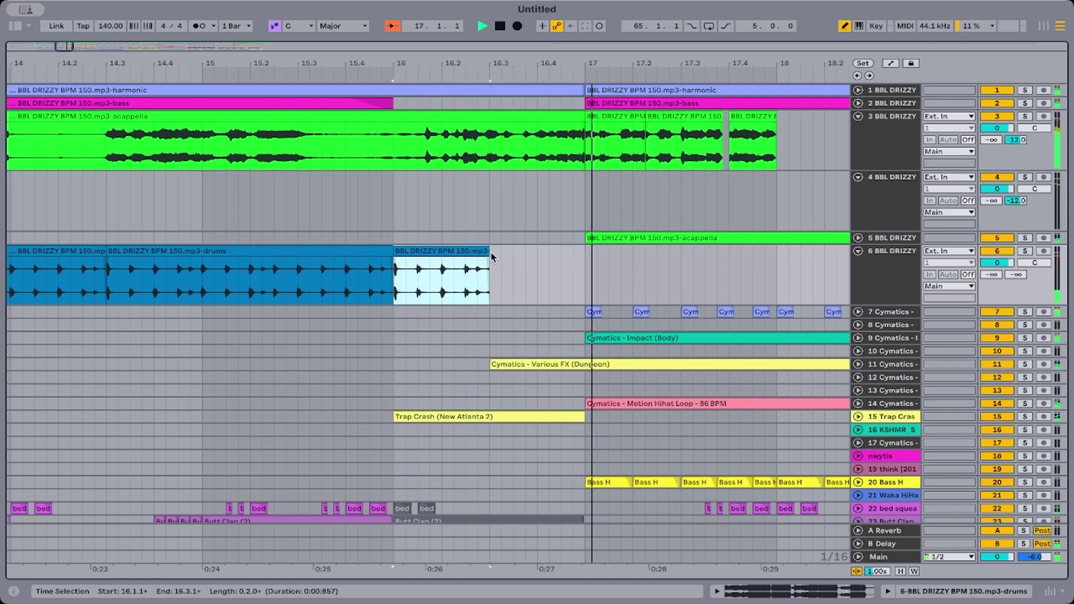
{"action": "left_click", "coordinate": [259, 239]}
{"action": "key", "text": "space"}
{"action": "key", "text": "space"}
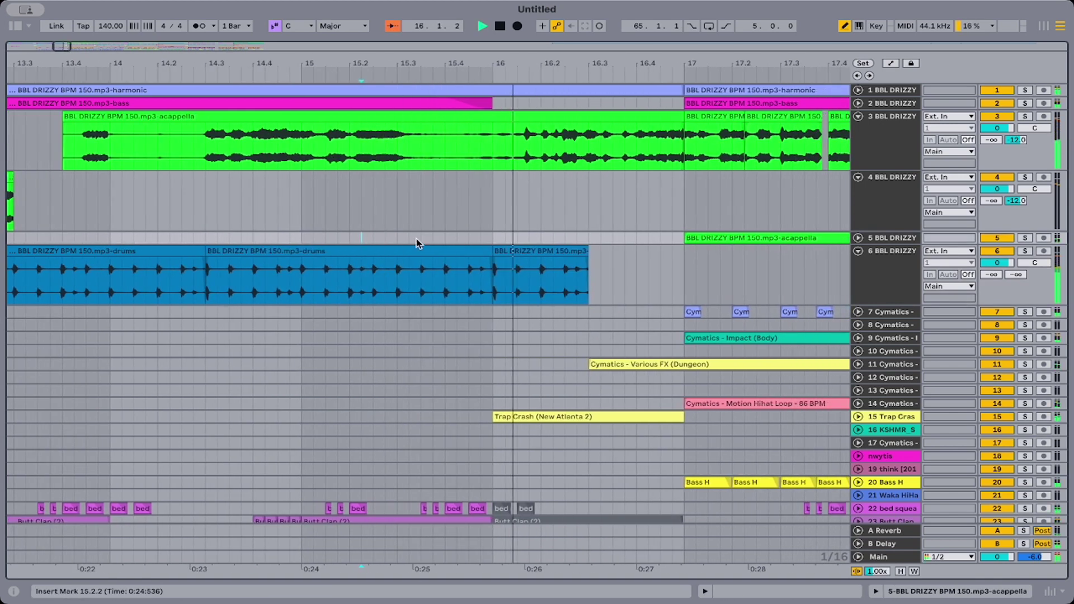
{"action": "left_click", "coordinate": [555, 252]}
{"action": "key", "text": "Delete"}
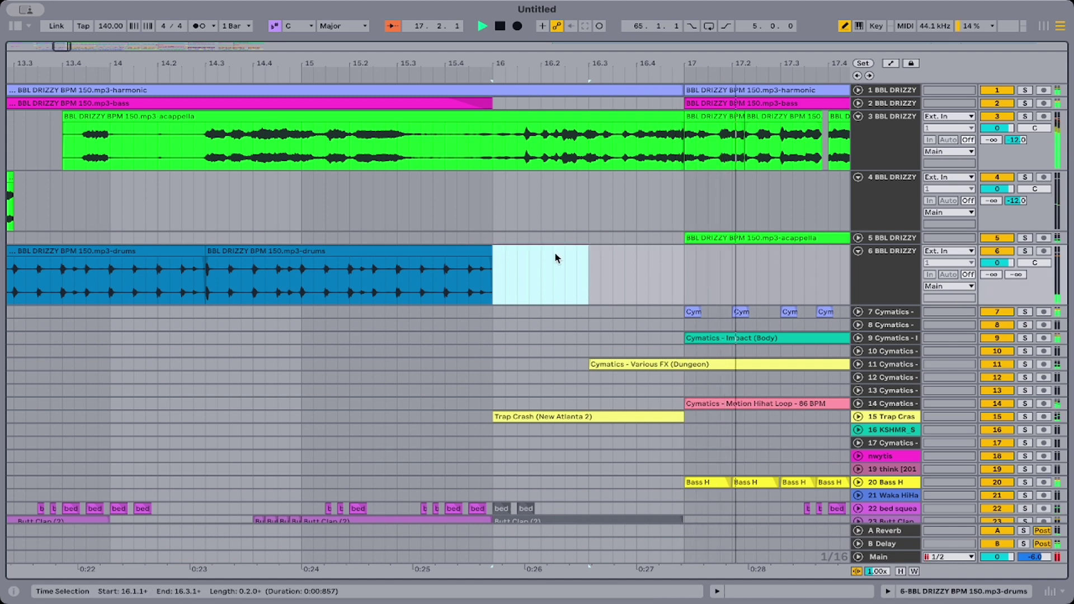
Play back the closing bars of the intro and on past bar 17 to check the transition across all tracks.
{"action": "left_click", "coordinate": [209, 204]}
{"action": "key", "text": "space"}
{"action": "key", "text": "space"}
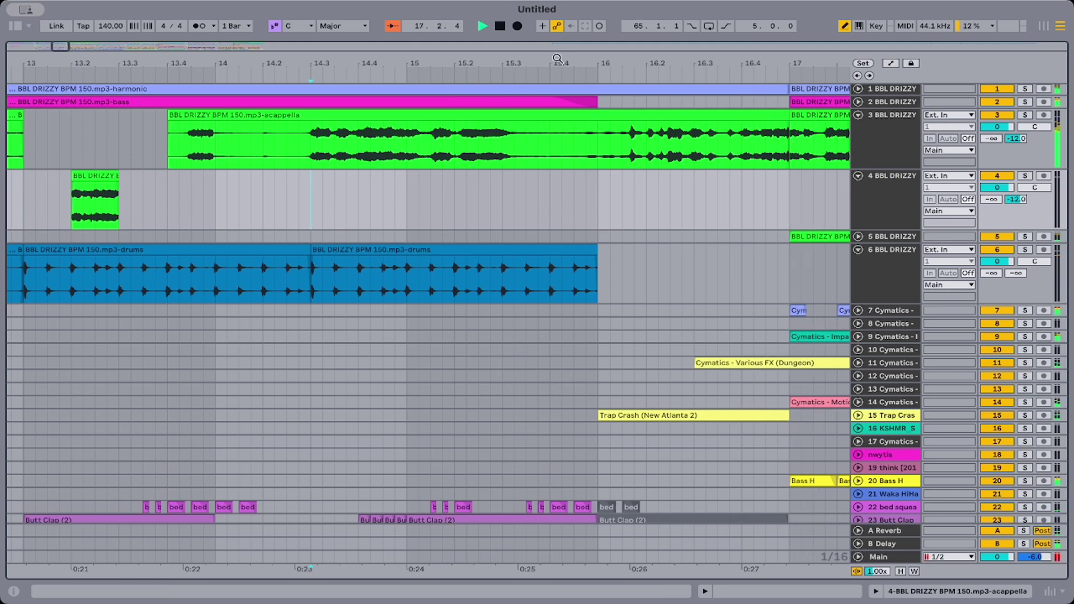
{"action": "left_click_drag", "start_coordinate": [557, 58], "coordinate": [227, 59]}
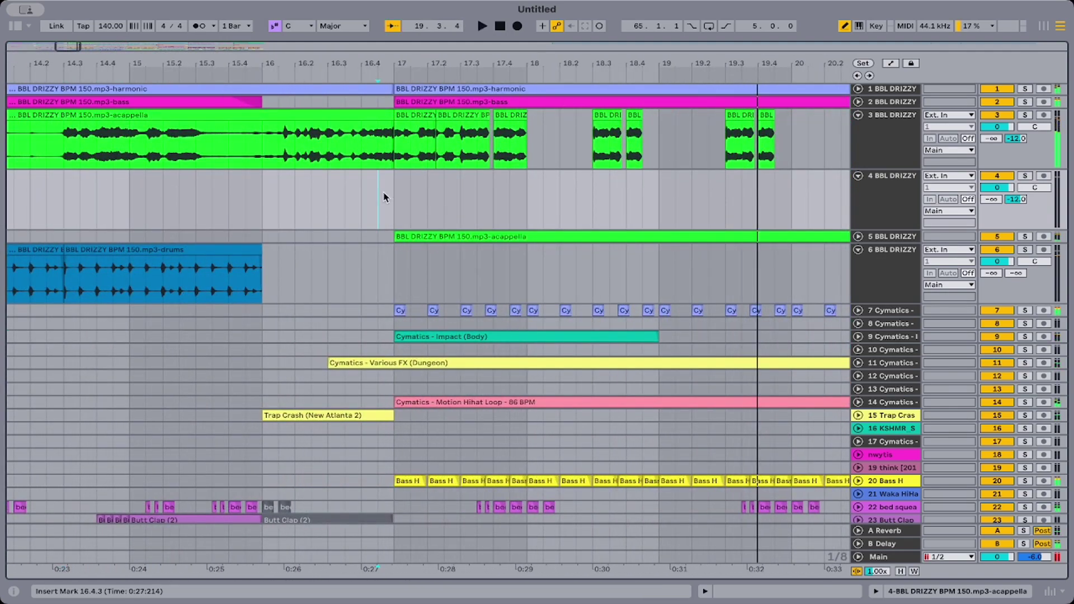
{"action": "key", "text": "space"}
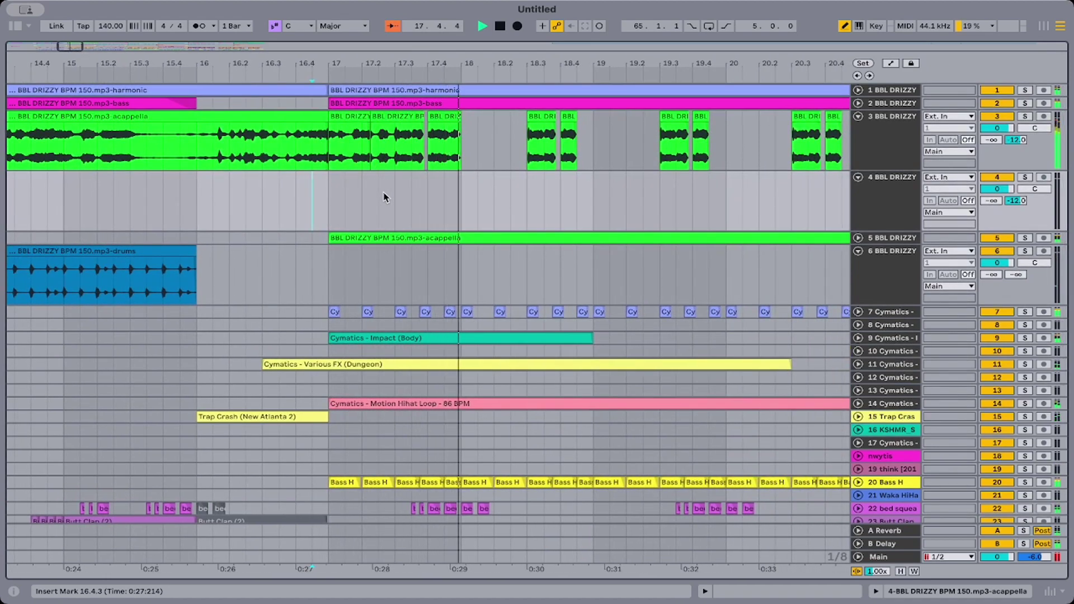
{"action": "scroll", "coordinate": [384, 197], "scroll_direction": "down", "scroll_amount": 8}
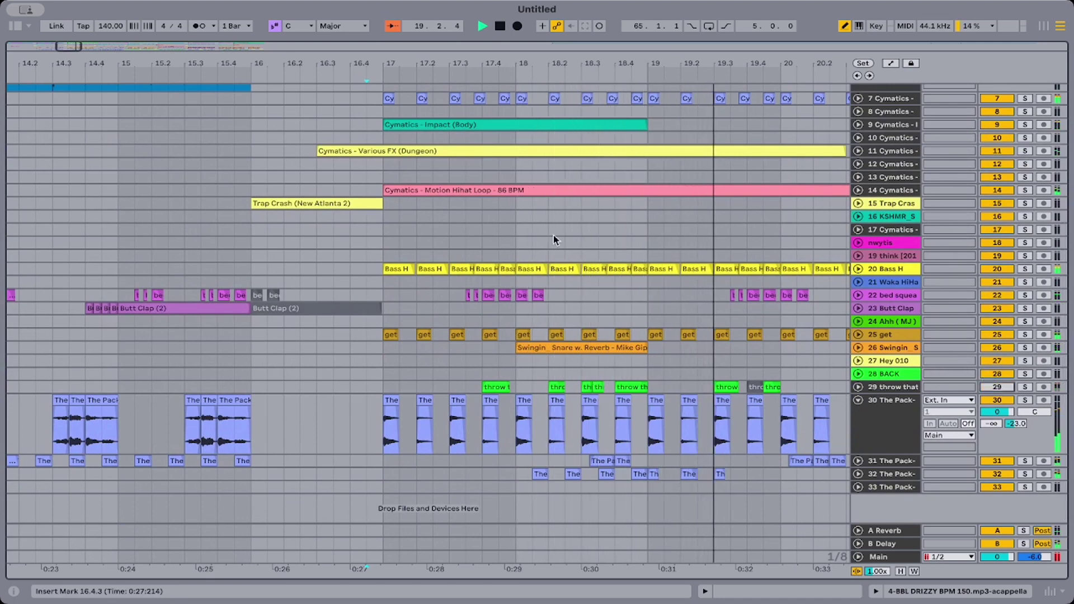
{"action": "scroll", "coordinate": [484, 117], "scroll_direction": "down", "scroll_amount": 8}
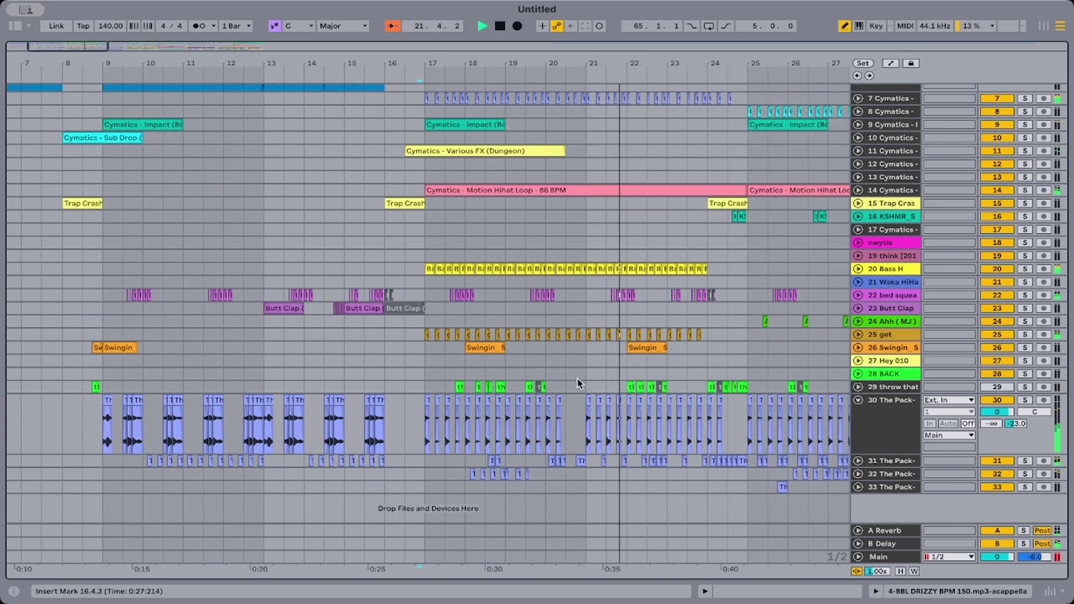
Deactivate the track 29 clips between 17.1.1 and 21.1.1, switch the track back on and play from 17.1.1.
{"action": "left_click_drag", "start_coordinate": [579, 384], "coordinate": [418, 390]}
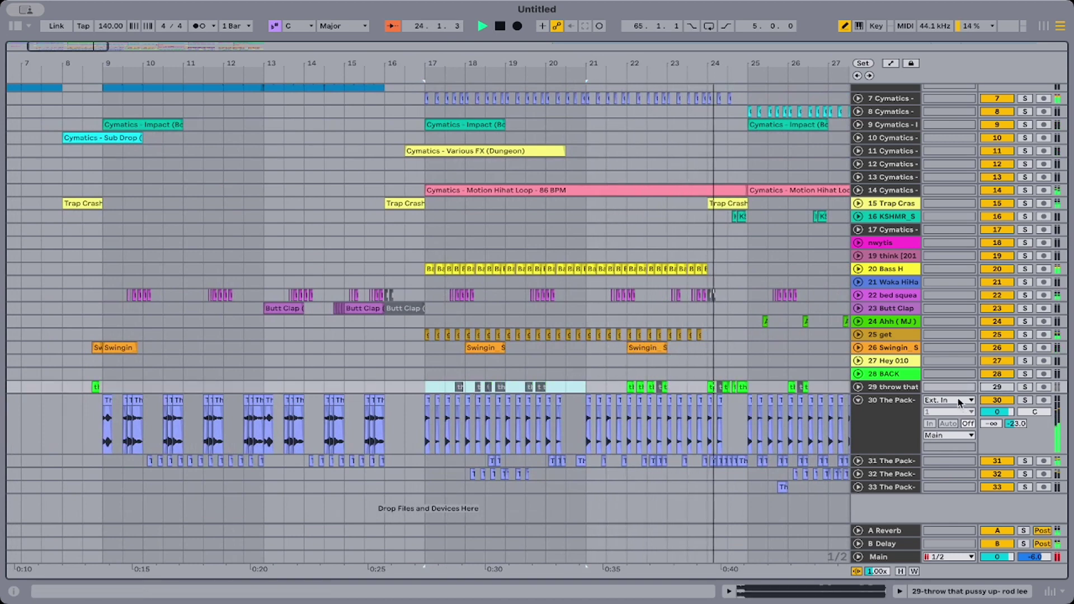
{"action": "left_click", "coordinate": [989, 389]}
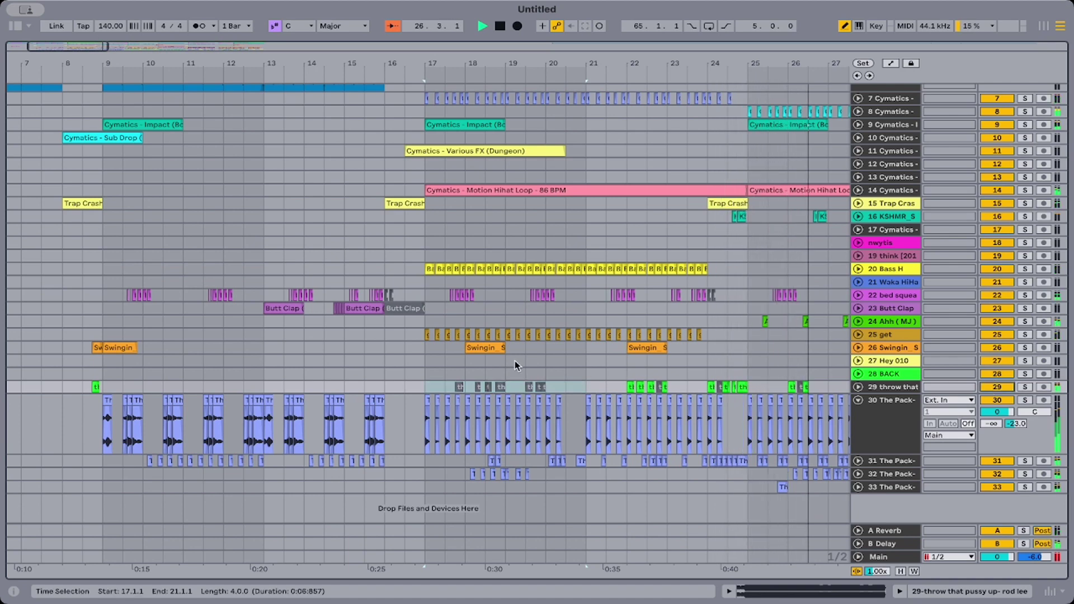
{"action": "scroll", "coordinate": [514, 361], "scroll_direction": "right", "scroll_amount": 1}
{"action": "key", "text": "space"}
{"action": "key", "text": "space"}
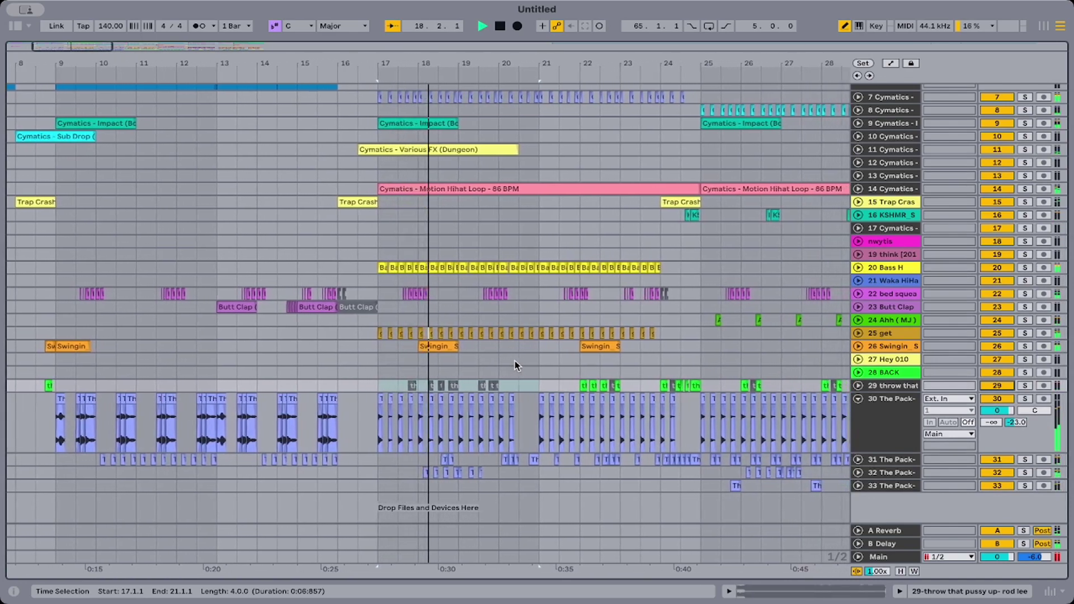
Examine the track 3 acapella chops around bar 17 by repeatedly playing back from the end of bar 16.
{"action": "scroll", "coordinate": [515, 365], "scroll_direction": "up", "scroll_amount": 5}
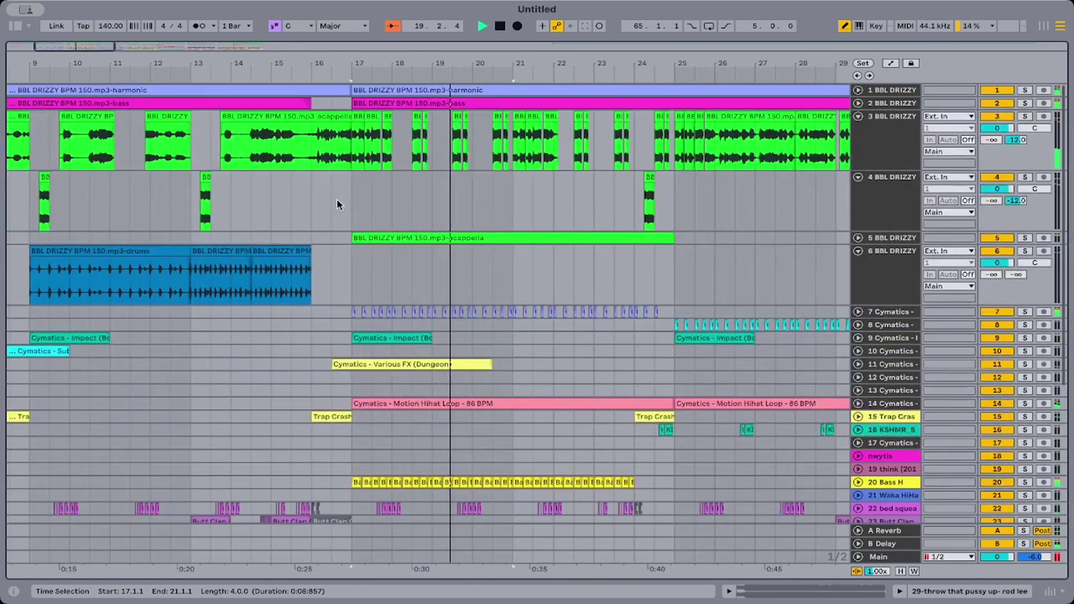
{"action": "left_click", "coordinate": [337, 204]}
{"action": "key", "text": "space"}
{"action": "key", "text": "space"}
{"action": "key", "text": "plus"}
{"action": "key", "text": "plus"}
{"action": "key", "text": "plus"}
{"action": "key", "text": "plus"}
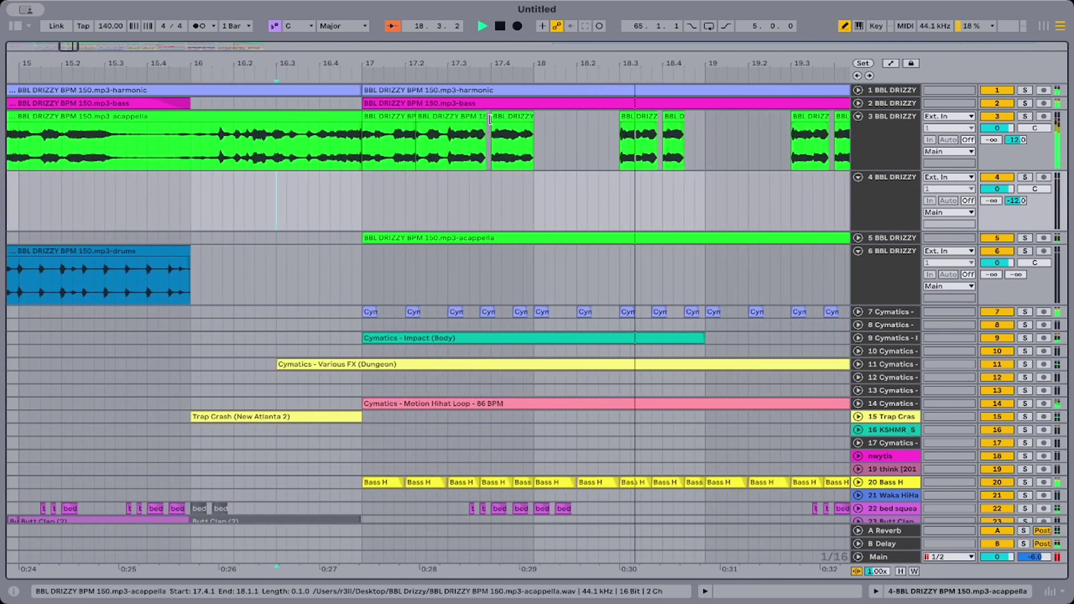
{"action": "left_click", "coordinate": [331, 150]}
{"action": "key", "text": "space"}
{"action": "key", "text": "space"}
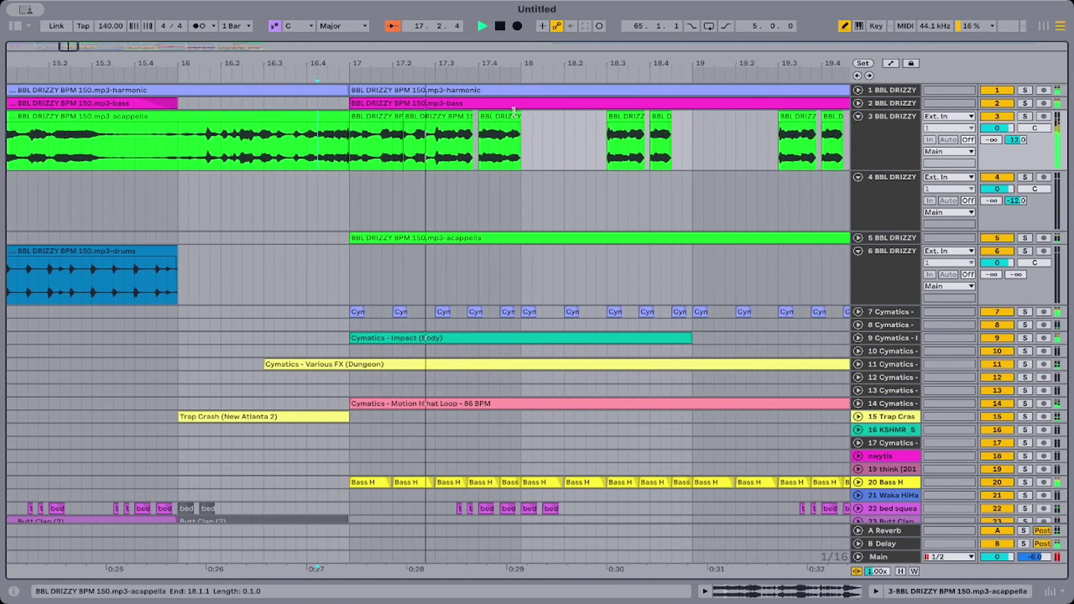
Copy the track 3 acapella chops from 17.1.1 to 18.1.1 onto track 4 at 18.1.1 and play from 16.3.3.
{"action": "left_click", "coordinate": [368, 116]}
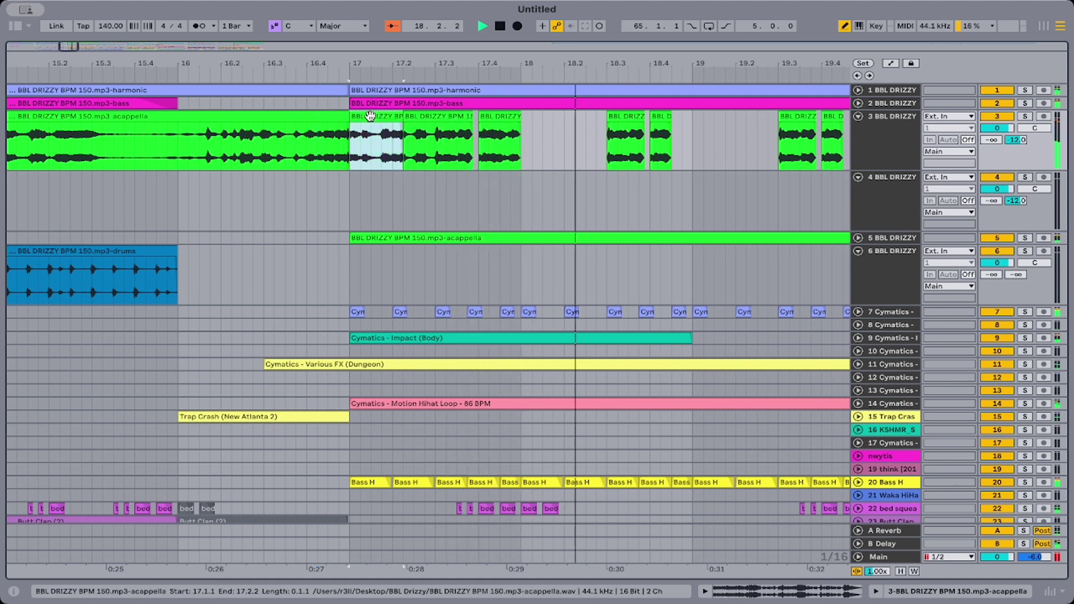
{"action": "left_click", "coordinate": [505, 118], "text": "shift"}
{"action": "left_click_drag", "start_coordinate": [387, 128], "coordinate": [547, 216]}
{"action": "key", "text": "space"}
{"action": "left_click", "coordinate": [284, 207]}
{"action": "key", "text": "space"}
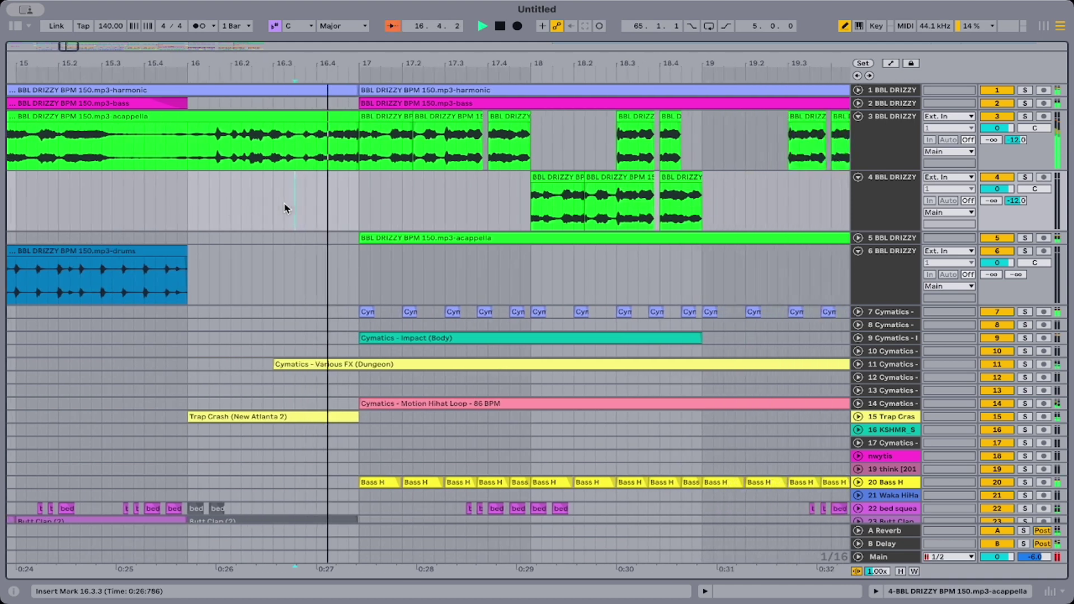
Trim the second copied acapella chop on track 4 to end at 18.3.1 and delete the third chop at 18.4.1.
{"action": "scroll", "coordinate": [283, 203], "scroll_direction": "right", "scroll_amount": 1}
{"action": "left_click", "coordinate": [597, 176]}
{"action": "left_click_drag", "start_coordinate": [597, 177], "coordinate": [565, 178]}
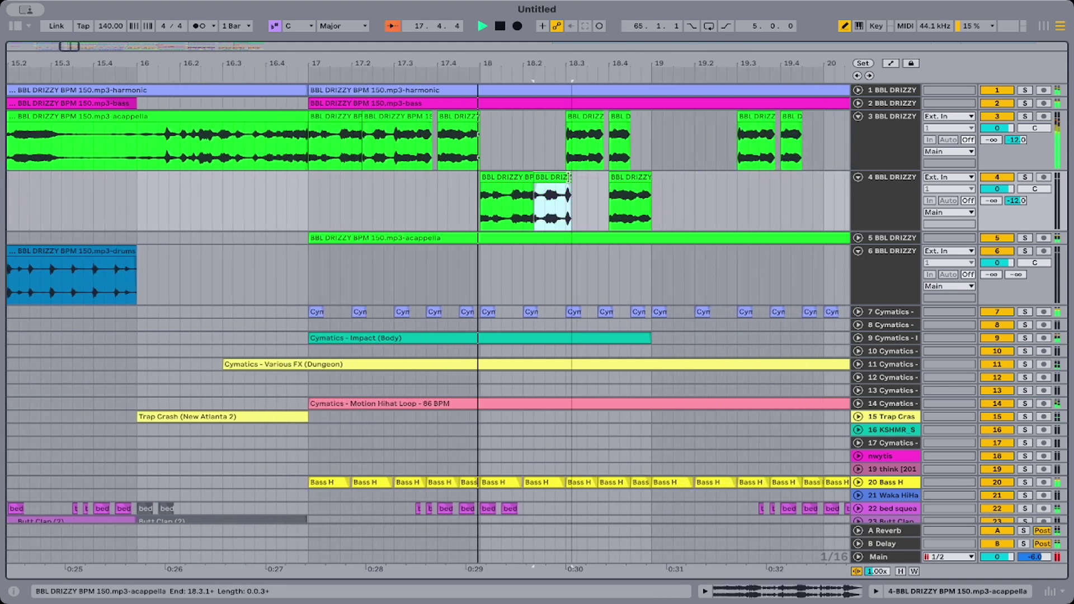
{"action": "left_click", "coordinate": [630, 179]}
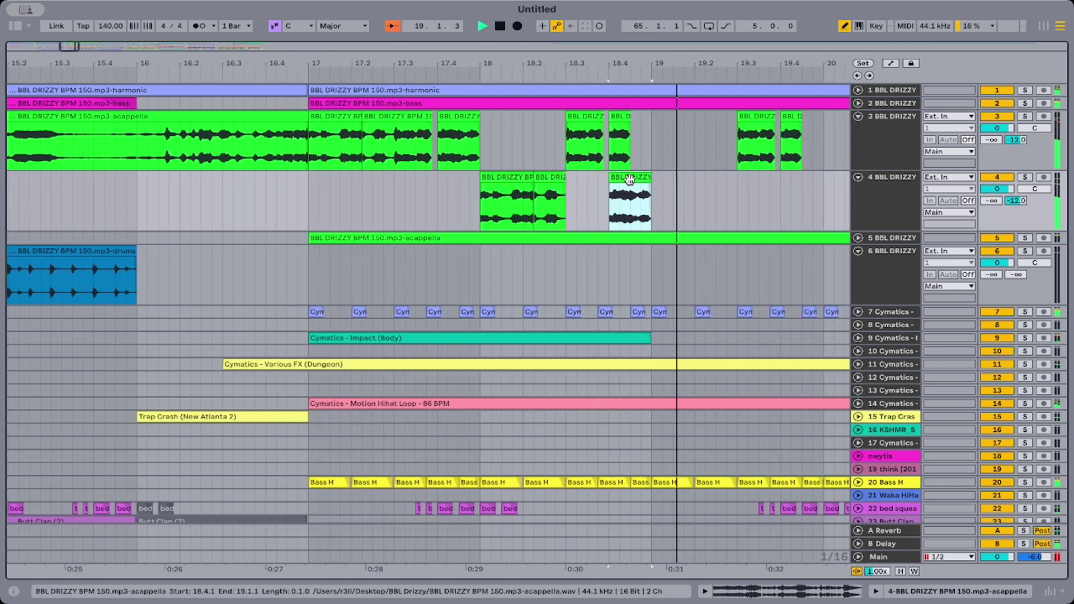
{"action": "key", "text": "Delete"}
{"action": "left_click", "coordinate": [624, 117]}
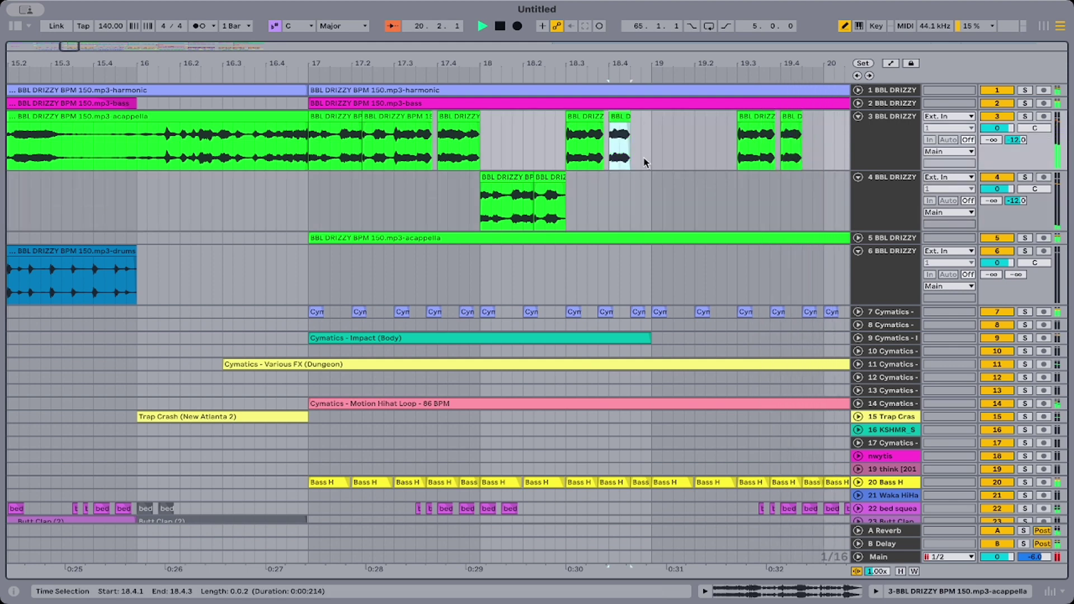
Trim the start of the first copied chop on track 4 to 18.1.3 and play back from 16.3.4.
{"action": "left_click", "coordinate": [394, 196]}
{"action": "left_click", "coordinate": [209, 209]}
{"action": "key", "text": "space"}
{"action": "key", "text": "space"}
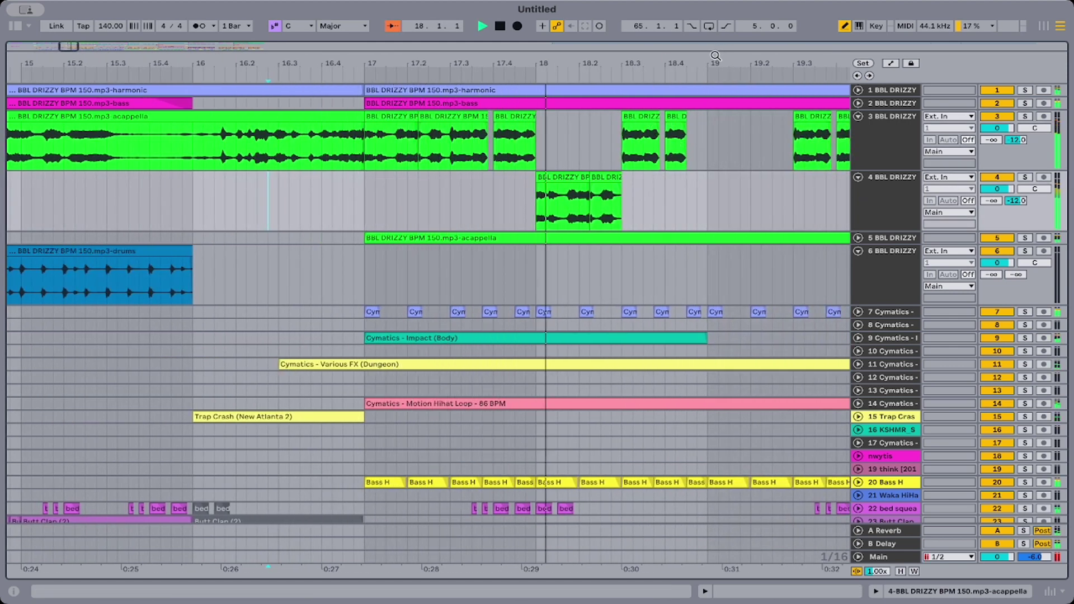
{"action": "left_click_drag", "start_coordinate": [536, 178], "coordinate": [558, 177]}
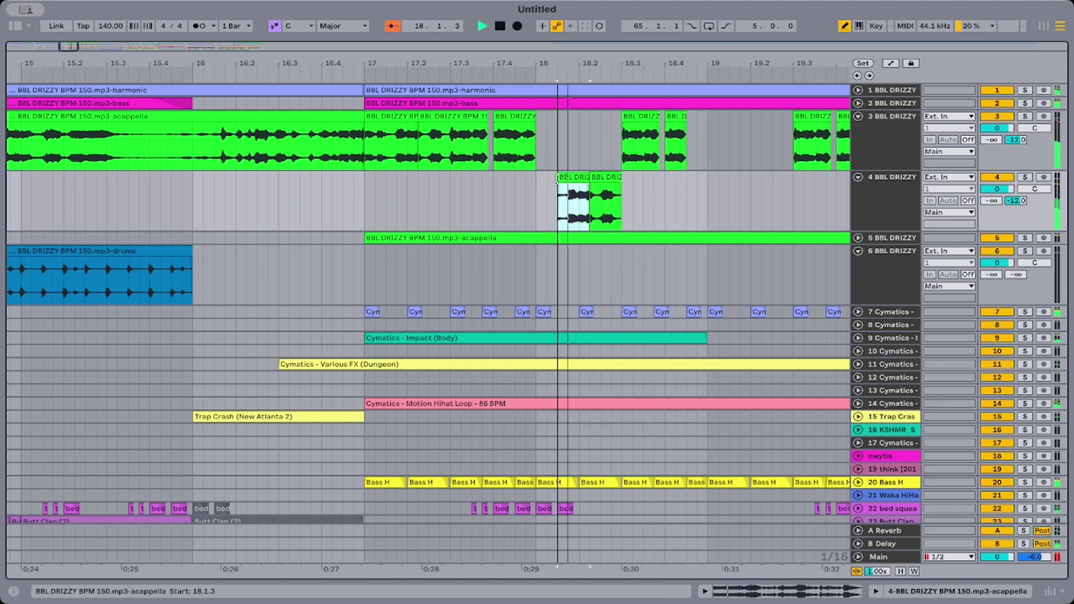
{"action": "left_click", "coordinate": [561, 187]}
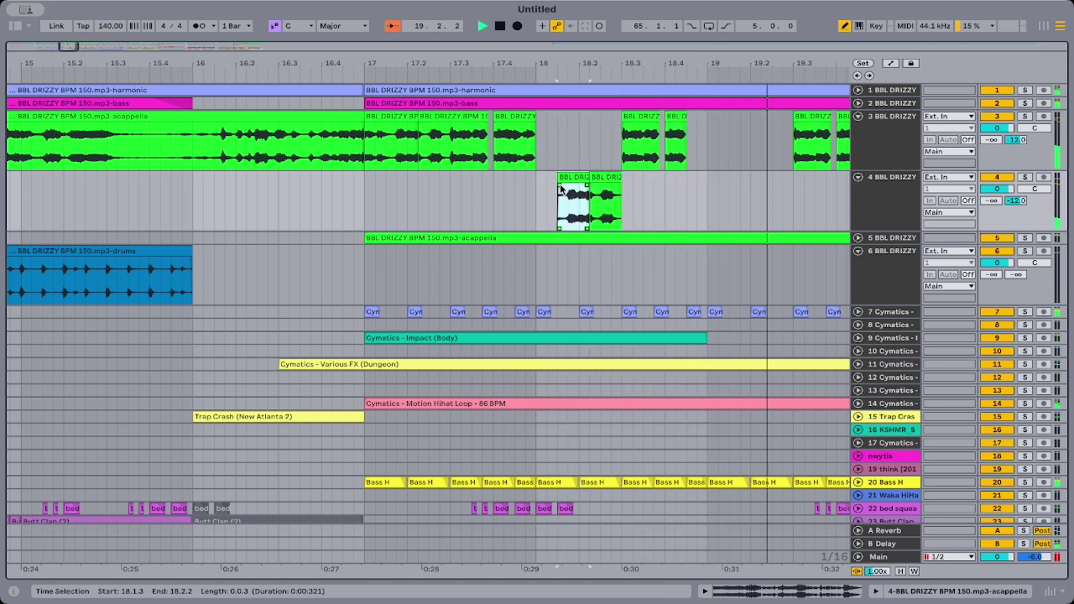
{"action": "left_click", "coordinate": [312, 192]}
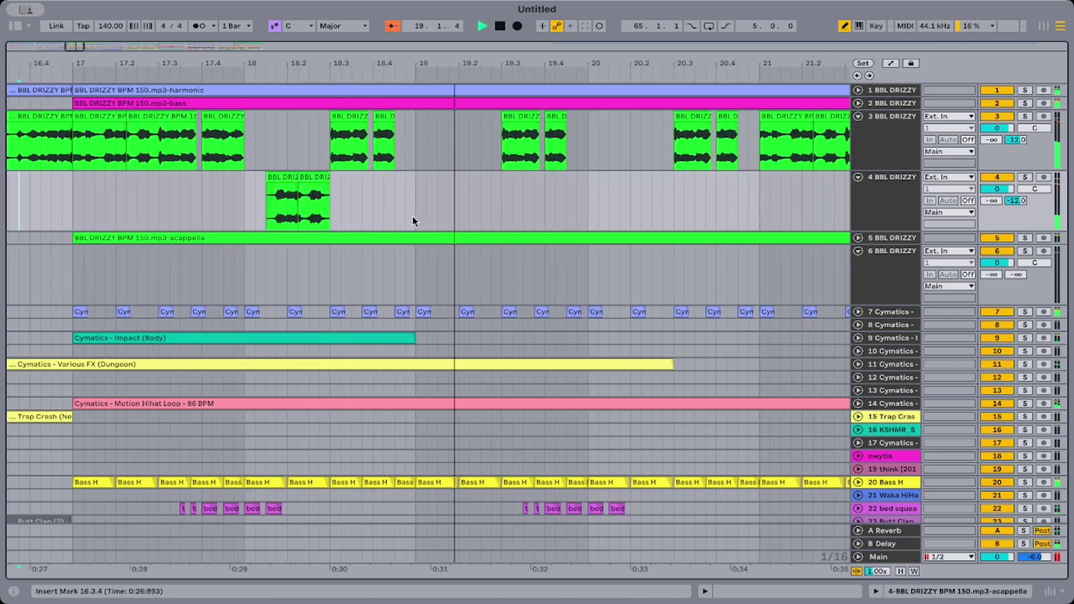
Duplicate track 4's 18.1.1 to 19.1.1 section twice, repeating the chops in bars 19 and 20.
{"action": "left_click_drag", "start_coordinate": [412, 217], "coordinate": [242, 208]}
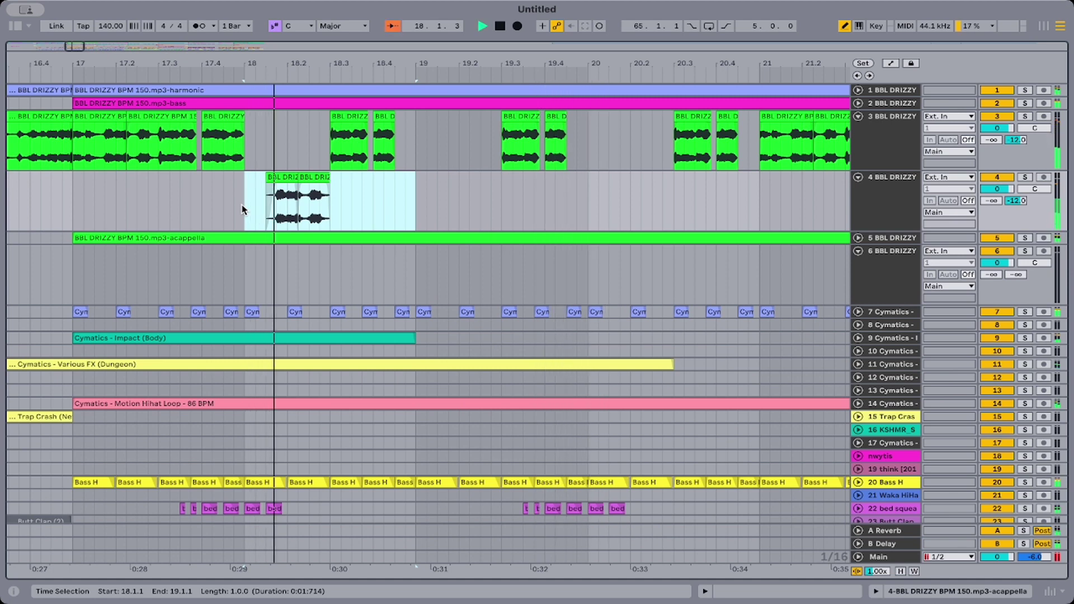
{"action": "key", "text": "super+d"}
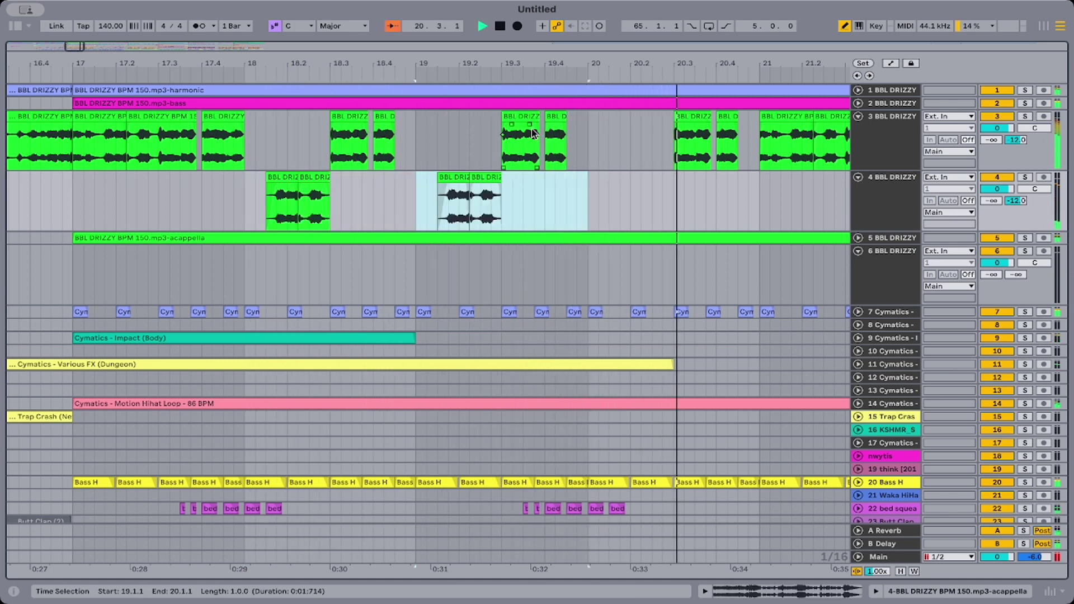
{"action": "left_click", "coordinate": [486, 205]}
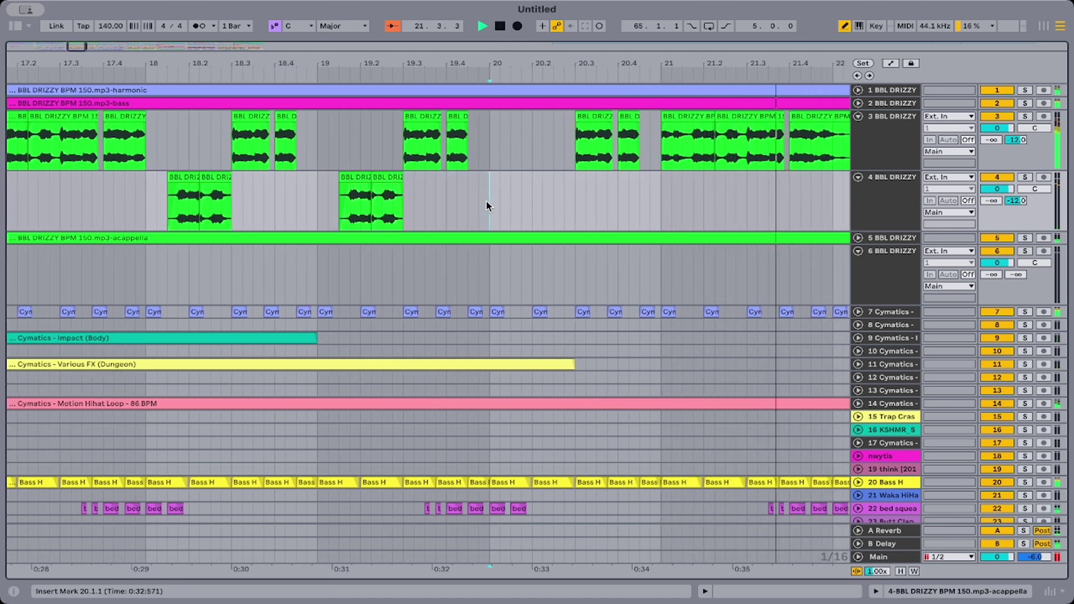
{"action": "key", "text": "super+v"}
{"action": "key", "text": "super+z"}
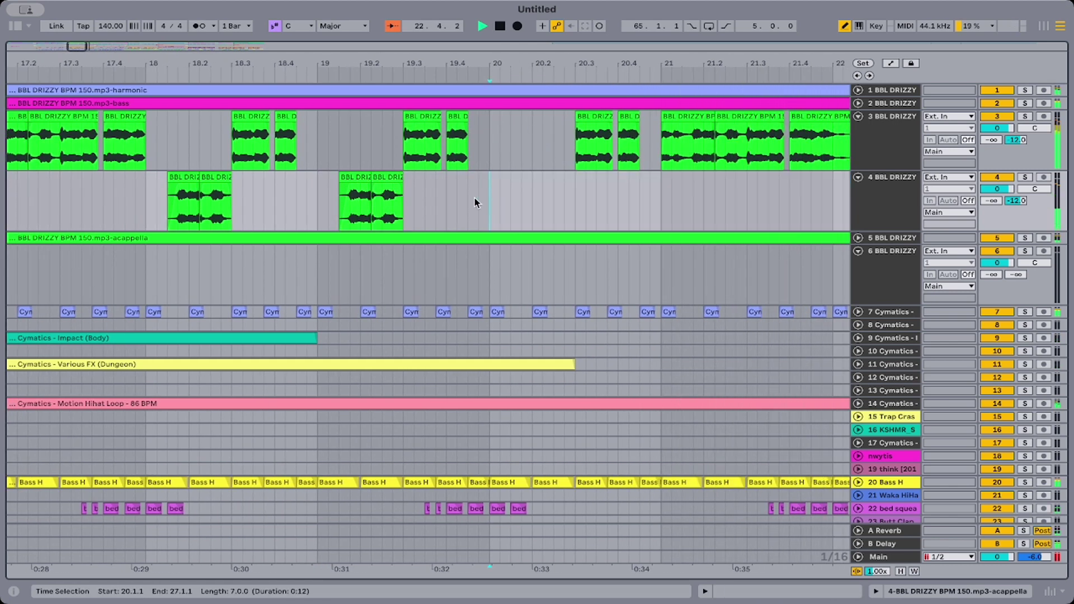
{"action": "left_click_drag", "start_coordinate": [323, 195], "coordinate": [428, 203]}
{"action": "key", "text": "ctrl+d"}
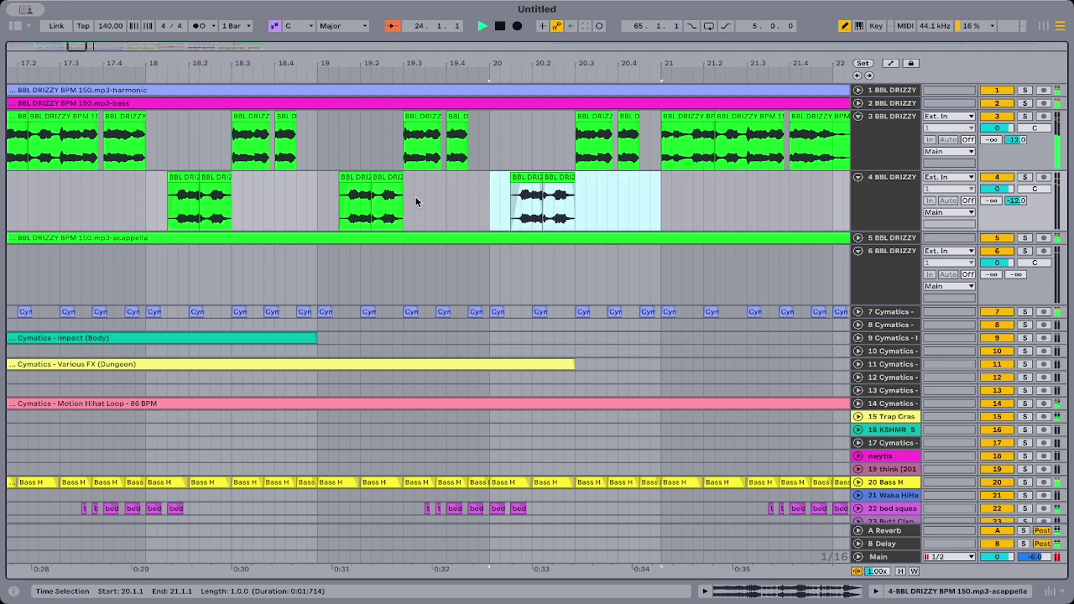
Try extending the start of track 4's first bar 20 chop back to 19.4.3 during playback.
{"action": "left_click", "coordinate": [276, 206]}
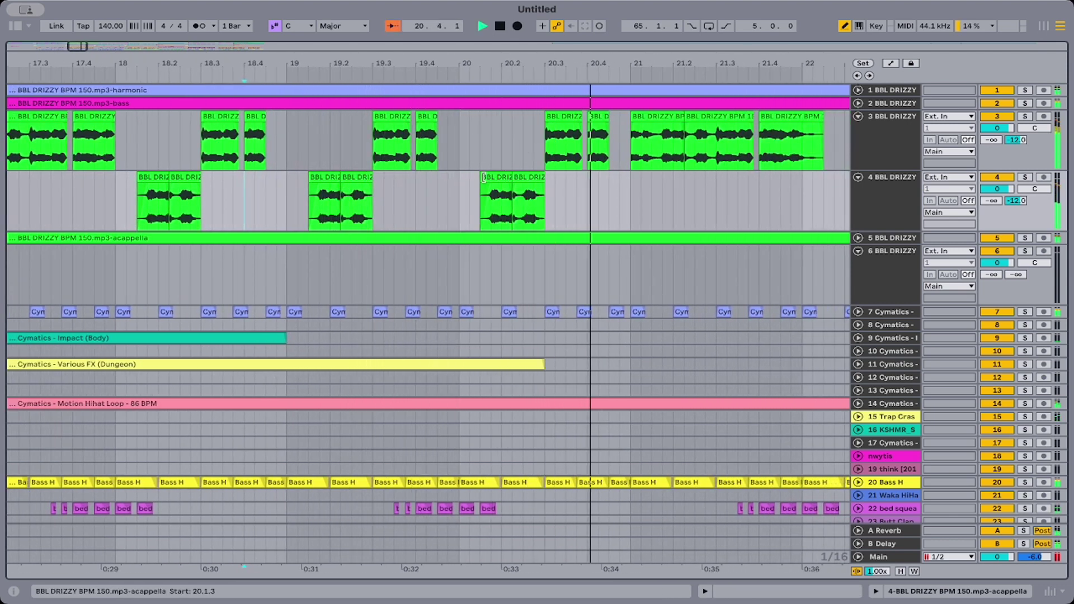
{"action": "left_click_drag", "start_coordinate": [482, 178], "coordinate": [441, 178]}
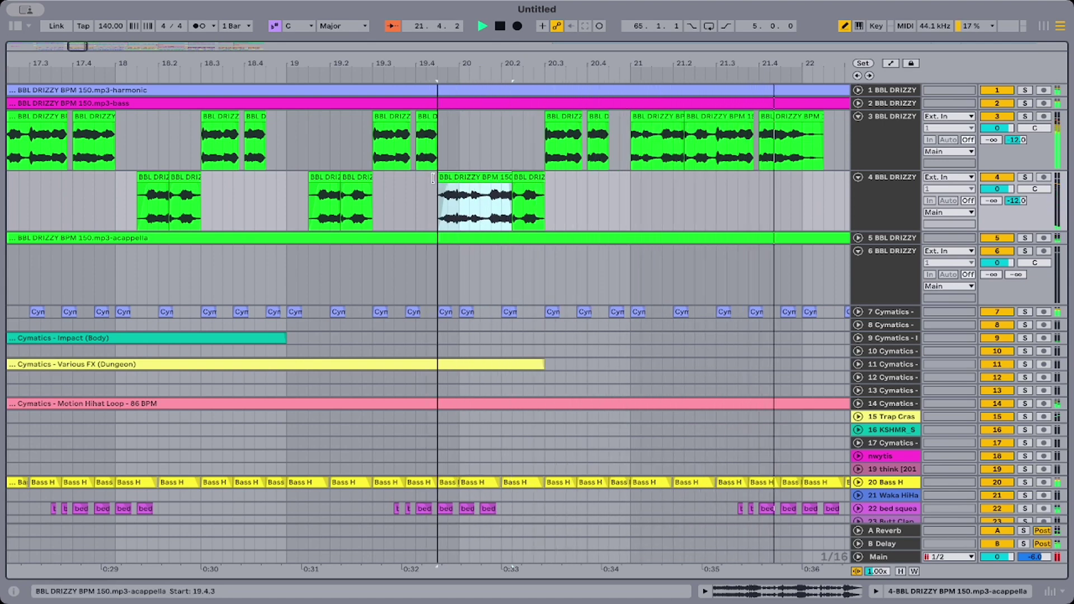
{"action": "left_click_drag", "start_coordinate": [433, 178], "coordinate": [480, 171]}
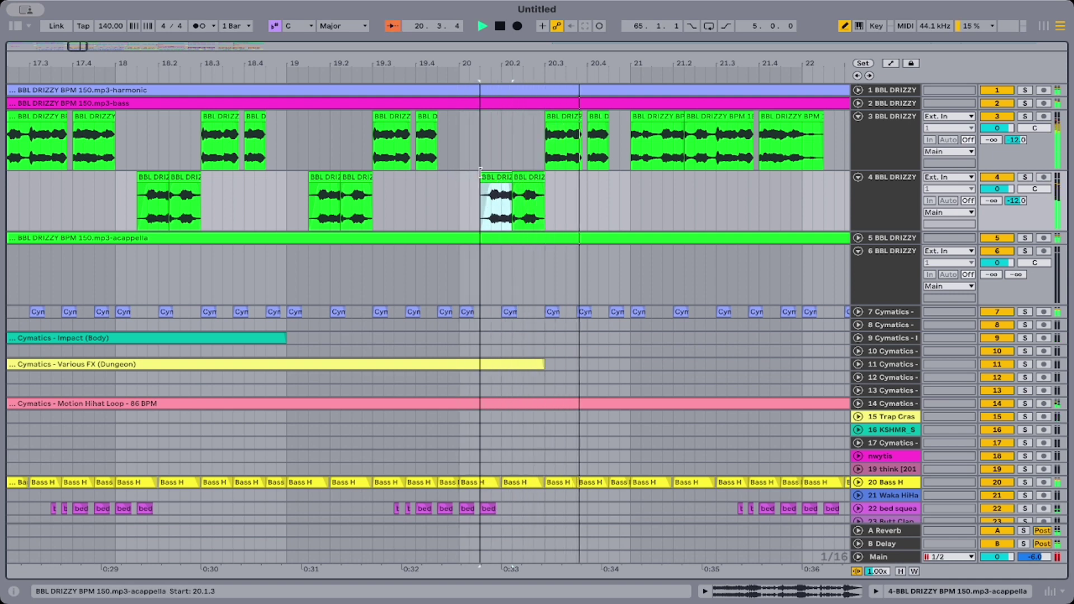
Trim the start of the track 3 acapella clip at 21.1.1 to 21.1.3.
{"action": "left_click", "coordinate": [634, 118]}
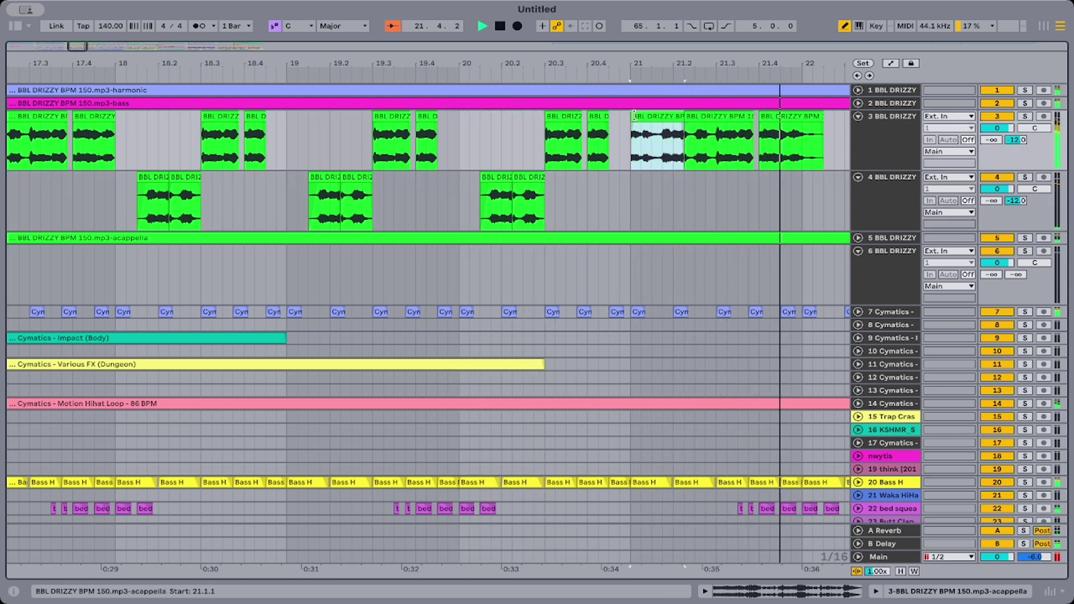
{"action": "key", "text": "space"}
{"action": "mouse_move", "coordinate": [634, 117]}
{"action": "left_mouse_down"}
{"action": "mouse_move", "coordinate": [659, 116]}
{"action": "mouse_move", "coordinate": [650, 116]}
{"action": "left_mouse_up"}
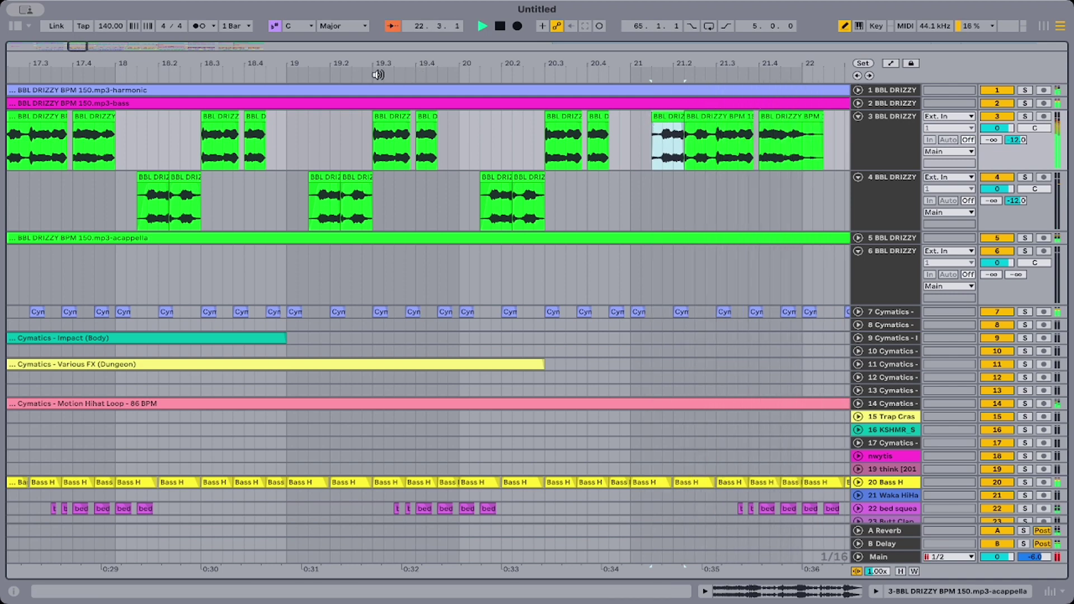
Delete the track 29 clips between 21.3.1 and 23.3.1.
{"action": "left_click_drag", "start_coordinate": [348, 64], "coordinate": [349, 23]}
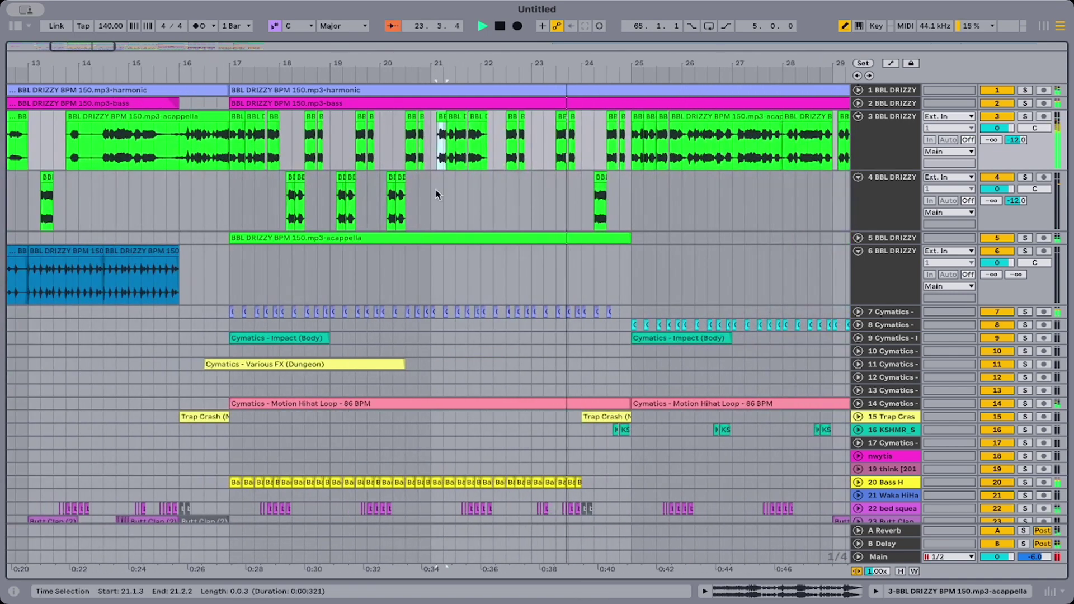
{"action": "scroll", "coordinate": [435, 191], "scroll_direction": "down", "scroll_amount": 5}
{"action": "left_click_drag", "start_coordinate": [555, 386], "coordinate": [458, 386]}
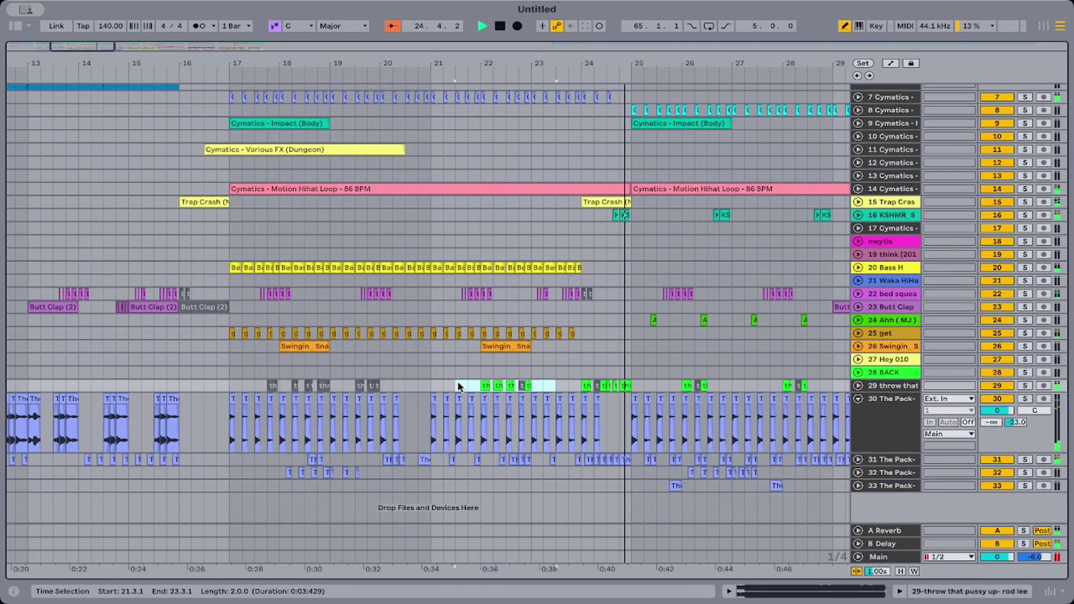
Play back from 24.1.1, first with the full mix and again with track 31 soloed, to check its vocal chops.
{"action": "left_click", "coordinate": [582, 374]}
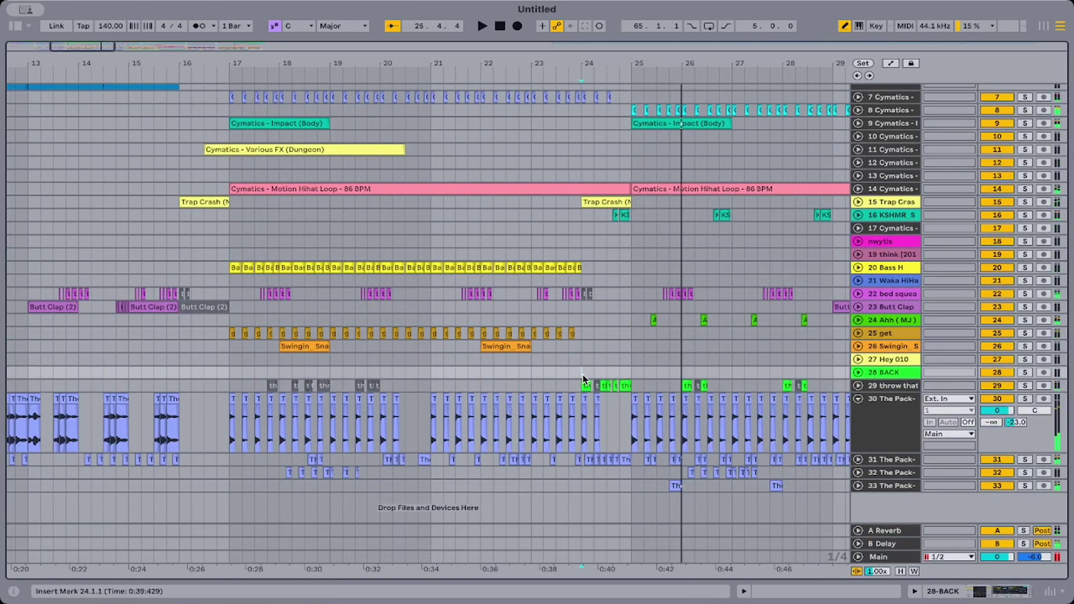
{"action": "scroll", "coordinate": [583, 375], "scroll_direction": "up", "scroll_amount": 1}
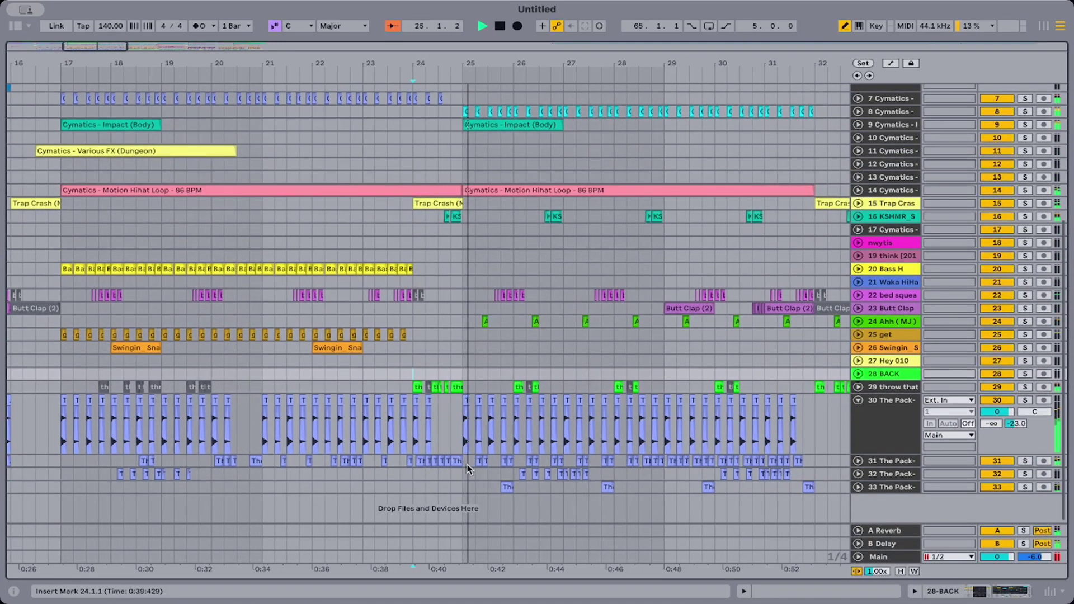
{"action": "key", "text": "space"}
{"action": "key", "text": "space"}
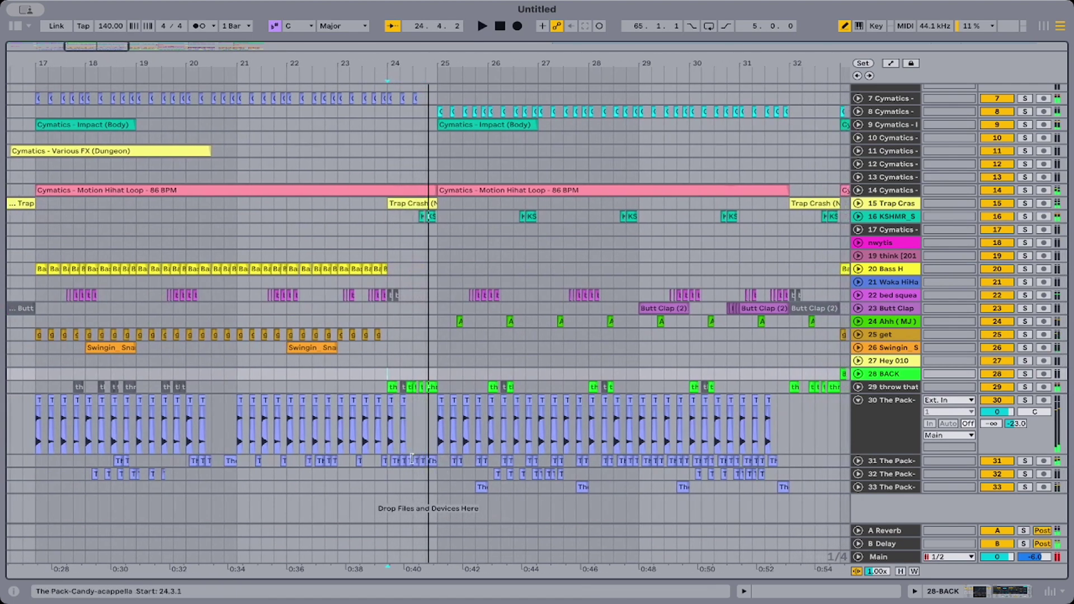
{"action": "left_click", "coordinate": [1025, 460]}
{"action": "key", "text": "space"}
{"action": "key", "text": "space"}
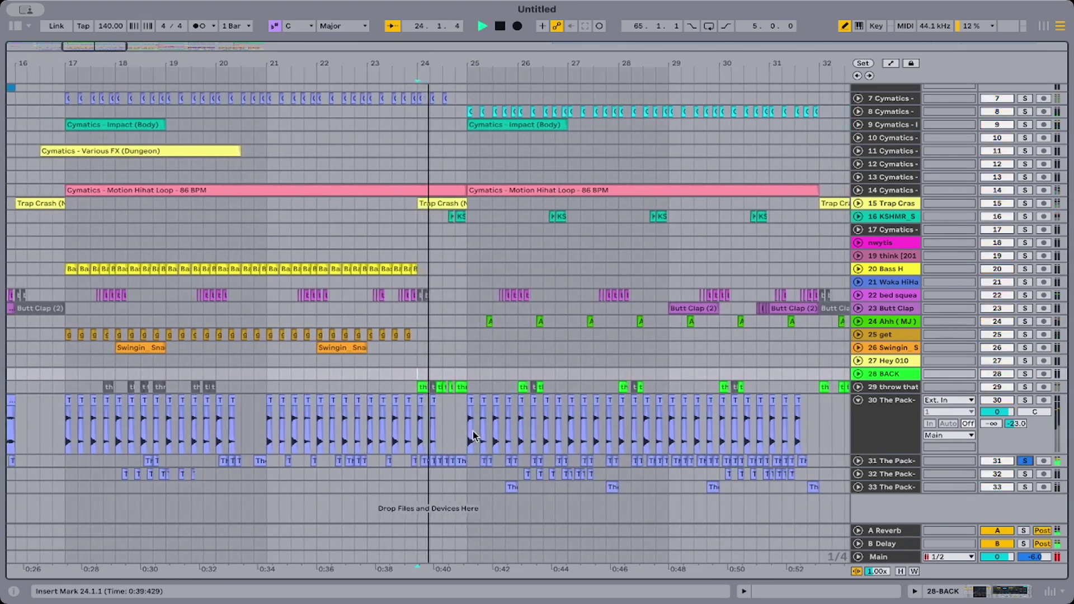
Cut the track 31 chops from 23.4.3 to 25.1.1, unsolo the track and play the section back.
{"action": "left_click", "coordinate": [453, 462]}
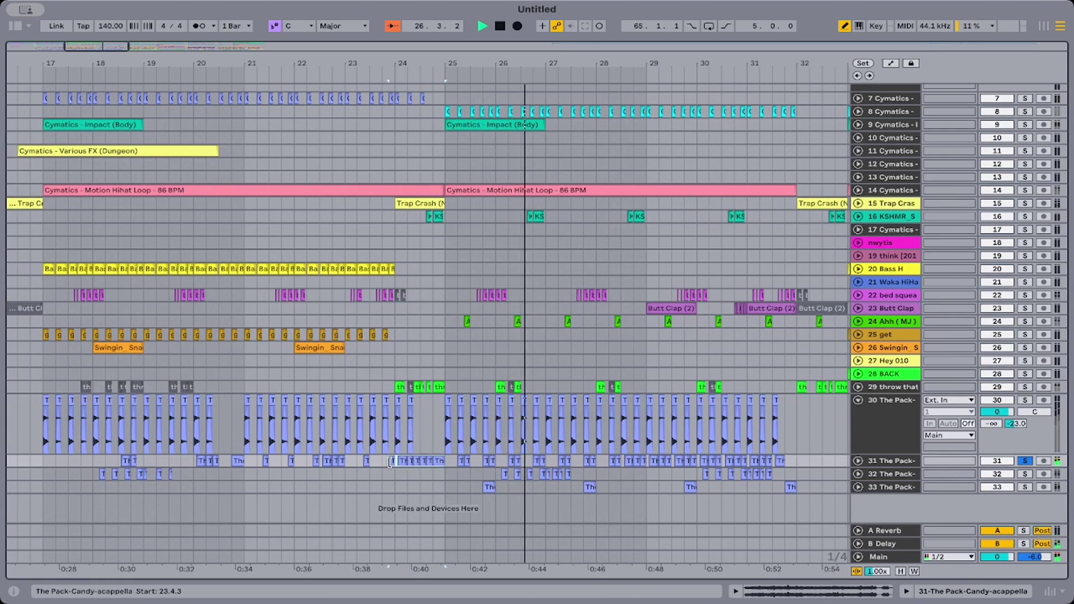
{"action": "key", "text": "space"}
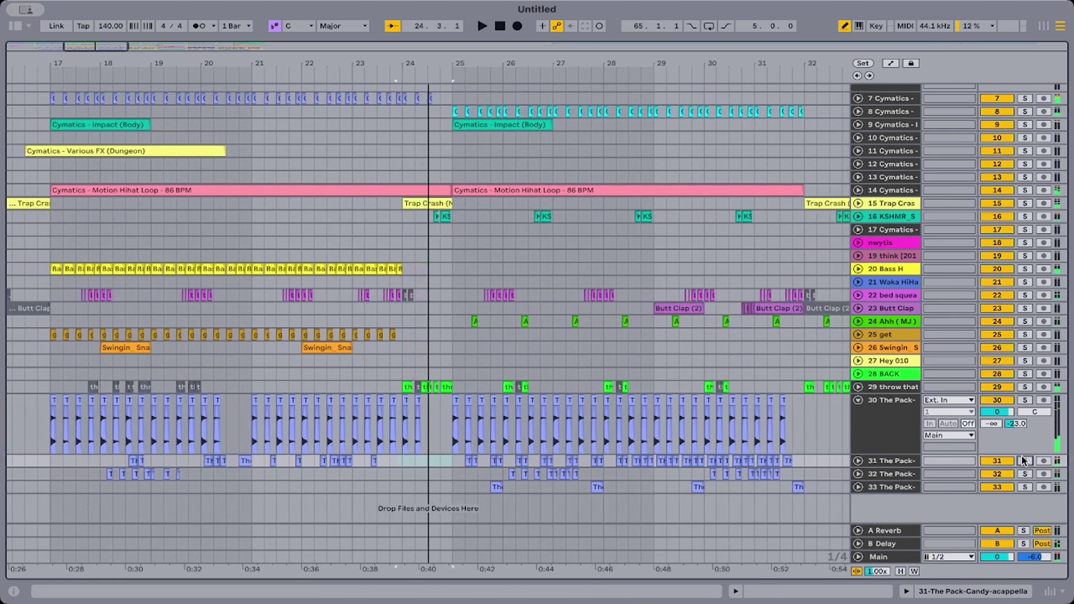
{"action": "left_click", "coordinate": [1025, 460]}
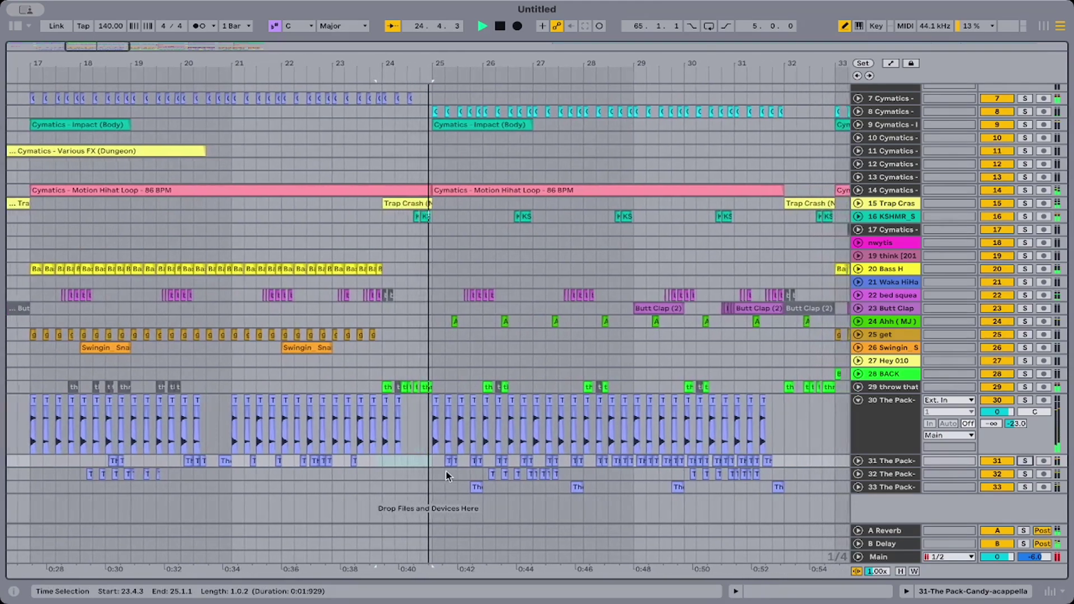
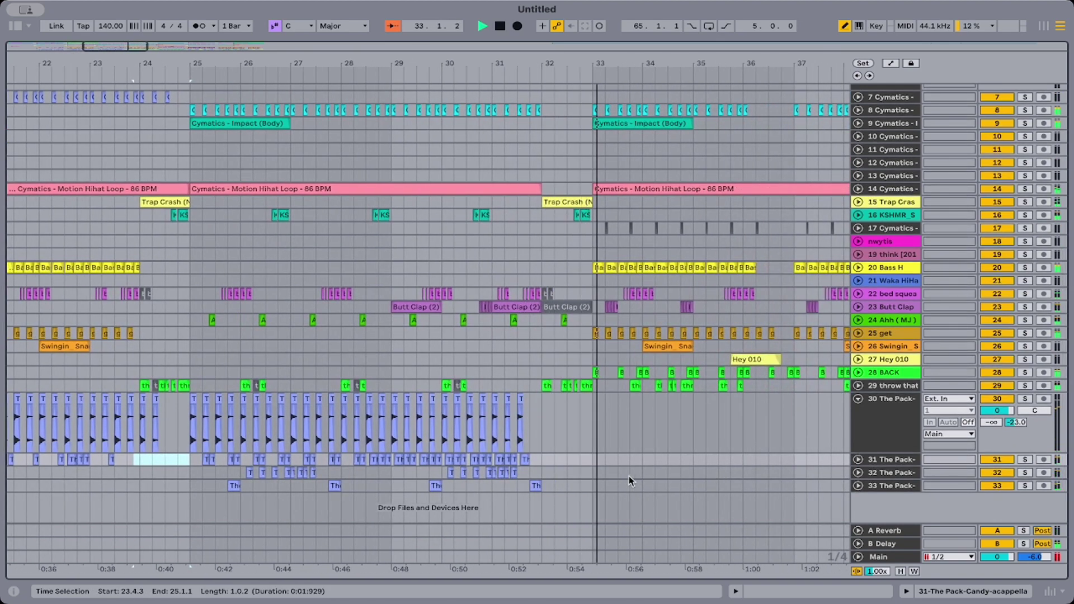
Try pasting the cut chops on track 31 at 35.1.1, expand the track and play them back.
{"action": "left_click", "coordinate": [693, 458]}
{"action": "key", "text": "super+v"}
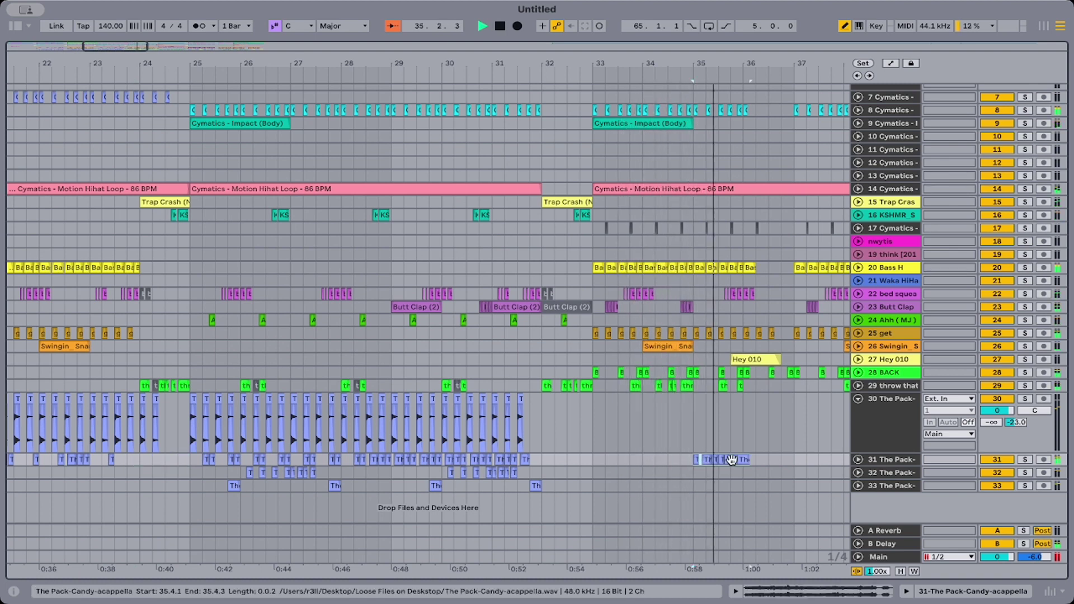
{"action": "left_click", "coordinate": [858, 459]}
{"action": "left_click", "coordinate": [695, 459]}
{"action": "key", "text": "space"}
{"action": "key", "text": "space"}
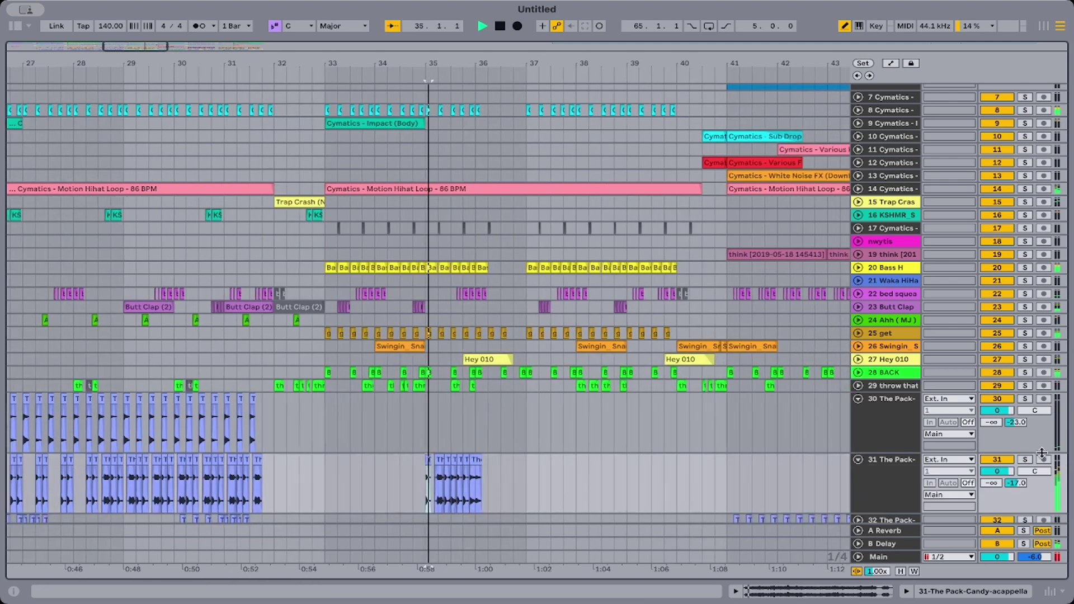
Listen to track 31 soloed and delete the chops pasted in bar 35.
{"action": "left_click", "coordinate": [1025, 459]}
{"action": "scroll", "coordinate": [537, 467], "scroll_direction": "down", "scroll_amount": 1}
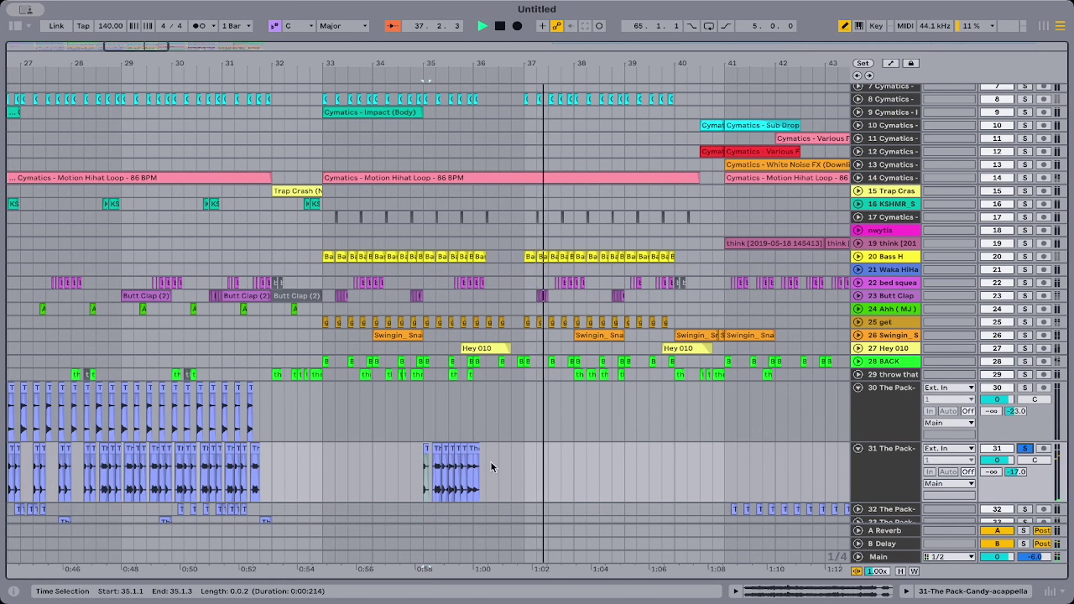
{"action": "left_click_drag", "start_coordinate": [492, 467], "coordinate": [392, 462]}
{"action": "key", "text": "Delete"}
Audition the earlier chops on soloed track 31 by playing from 29.1.1, 22.2.3 and 20.1.1.
{"action": "left_click", "coordinate": [121, 484]}
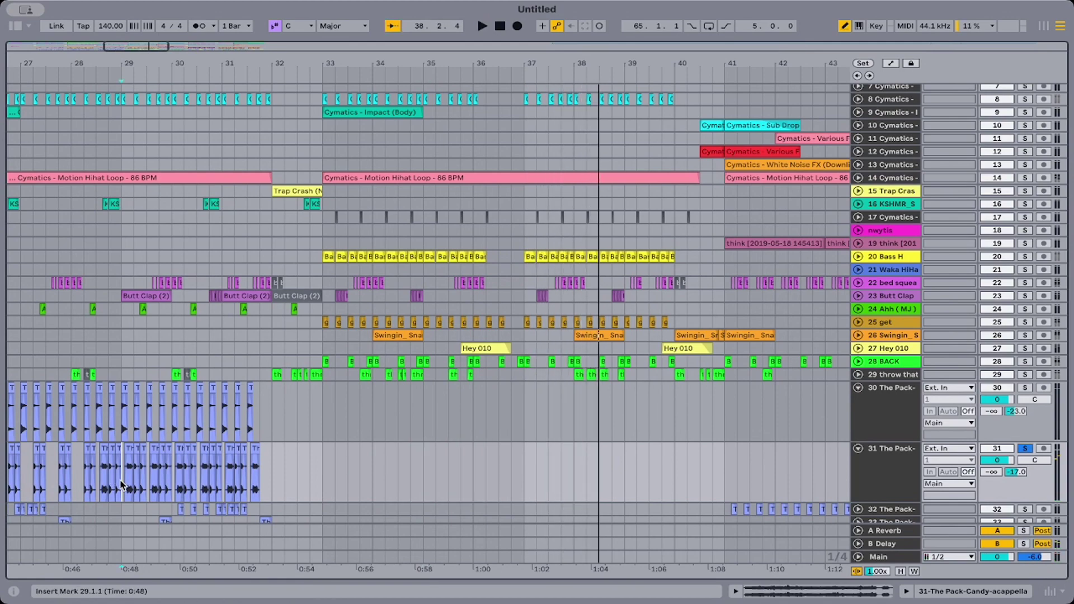
{"action": "key", "text": "space"}
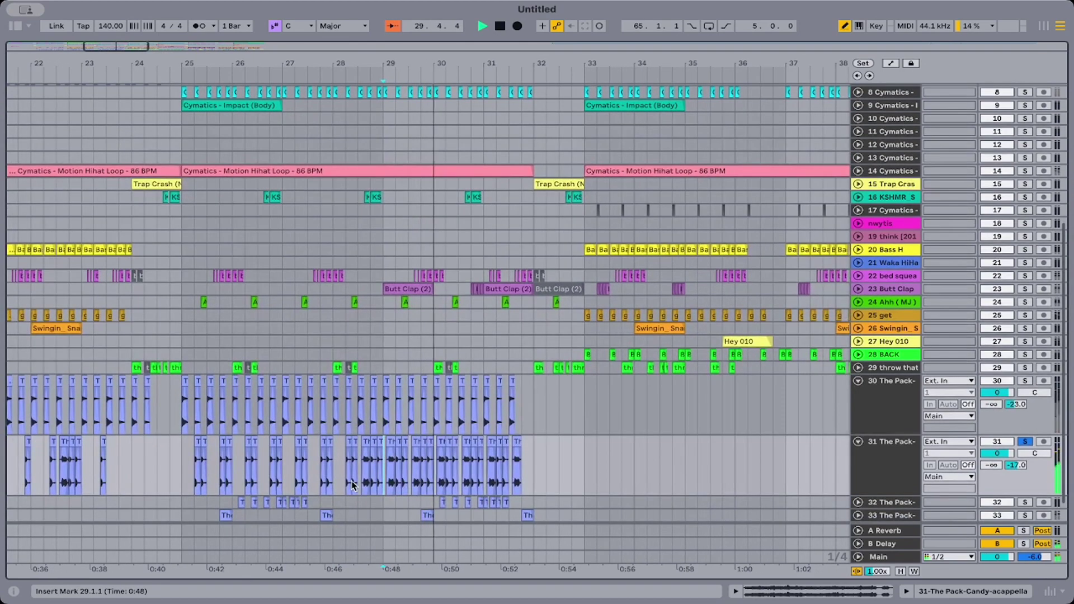
{"action": "scroll", "coordinate": [353, 486], "scroll_direction": "left", "scroll_amount": 3}
{"action": "scroll", "coordinate": [353, 486], "scroll_direction": "down", "scroll_amount": 1}
{"action": "left_click", "coordinate": [145, 448]}
{"action": "scroll", "coordinate": [143, 447], "scroll_direction": "left", "scroll_amount": 6}
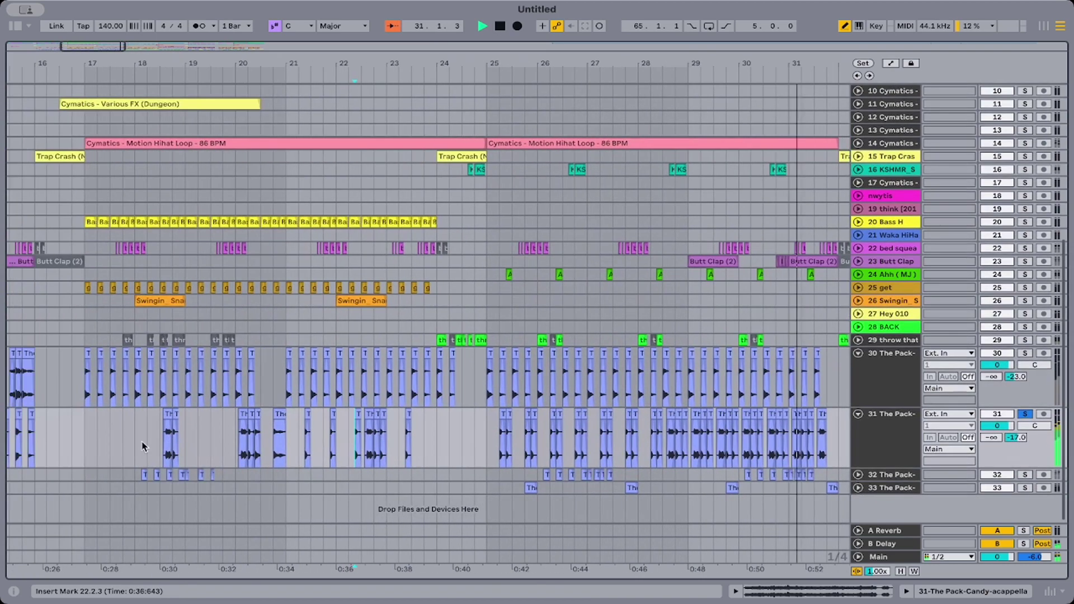
{"action": "left_click", "coordinate": [231, 441]}
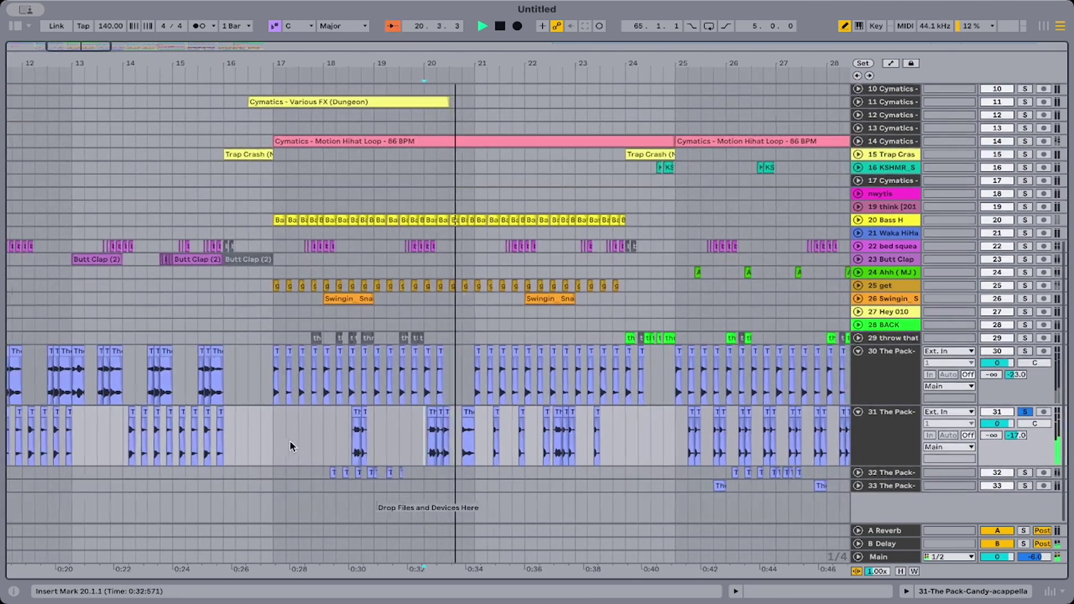
Copy the track 31 chops from 20.1.1 to 21.1.1, unsolo the track and play from 37.2.1.
{"action": "left_click_drag", "start_coordinate": [451, 441], "coordinate": [478, 442]}
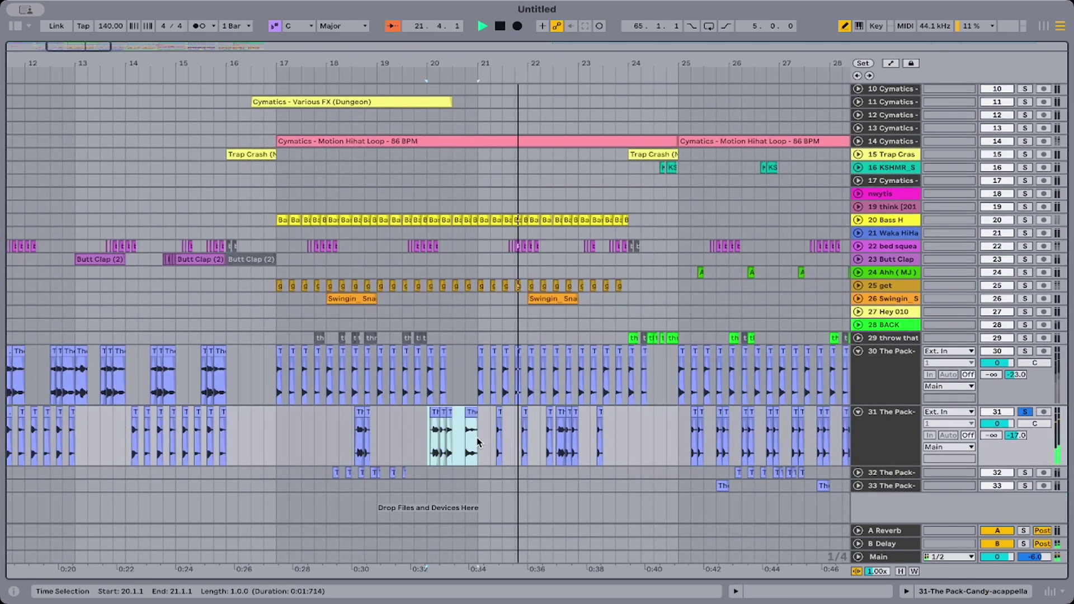
{"action": "scroll", "coordinate": [478, 442], "scroll_direction": "right", "scroll_amount": 10}
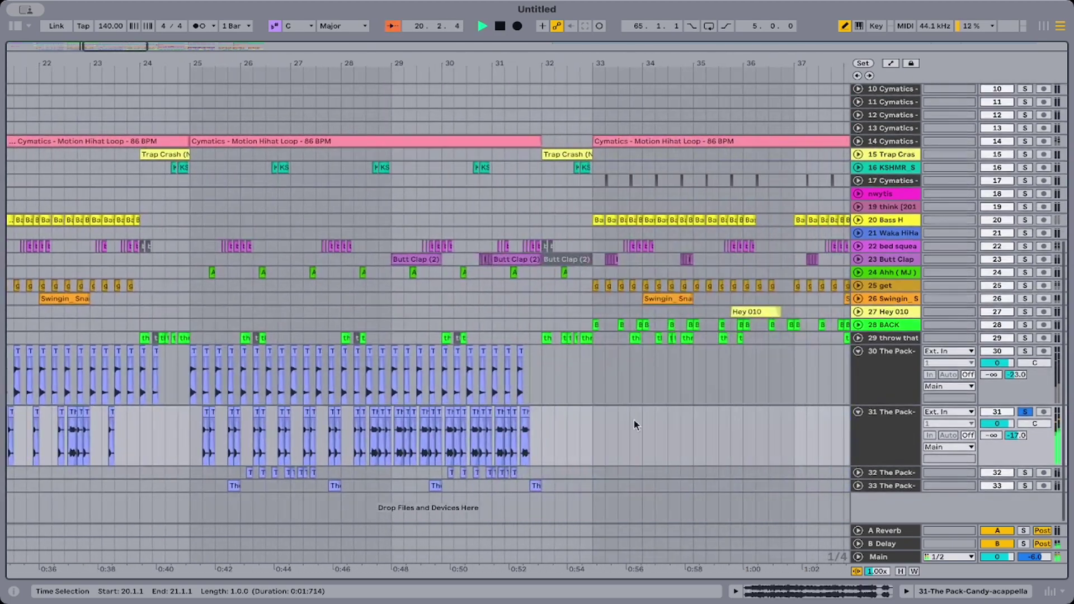
{"action": "left_click", "coordinate": [1024, 414]}
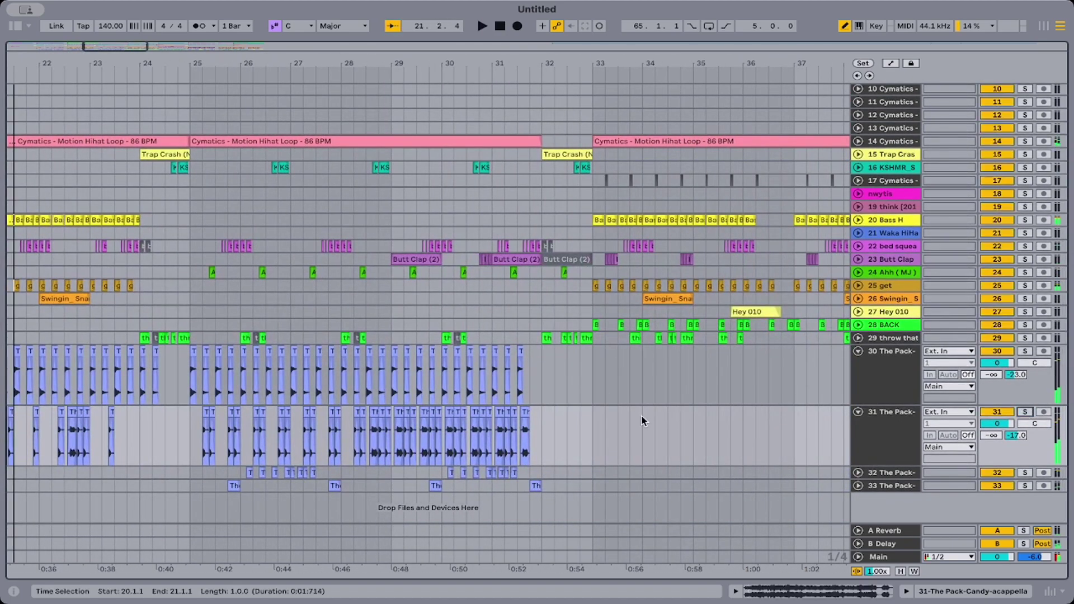
{"action": "scroll", "coordinate": [643, 420], "scroll_direction": "right", "scroll_amount": 7}
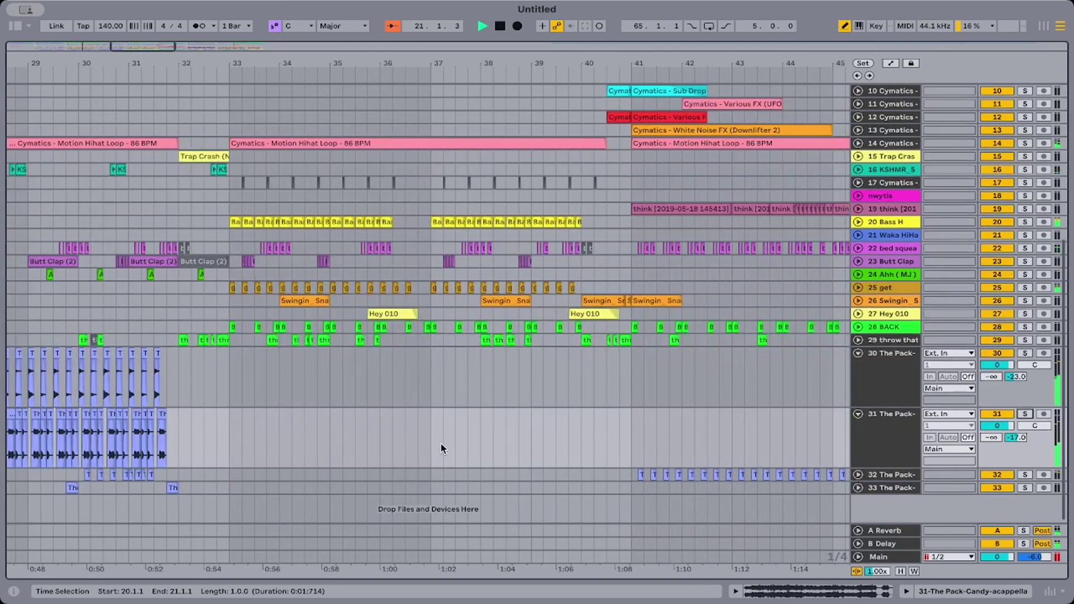
{"action": "left_click", "coordinate": [441, 444]}
Try pasting the copied bar 20 chops on track 31 at 65.1.1 during playback.
{"action": "scroll", "coordinate": [440, 444], "scroll_direction": "right", "scroll_amount": 20}
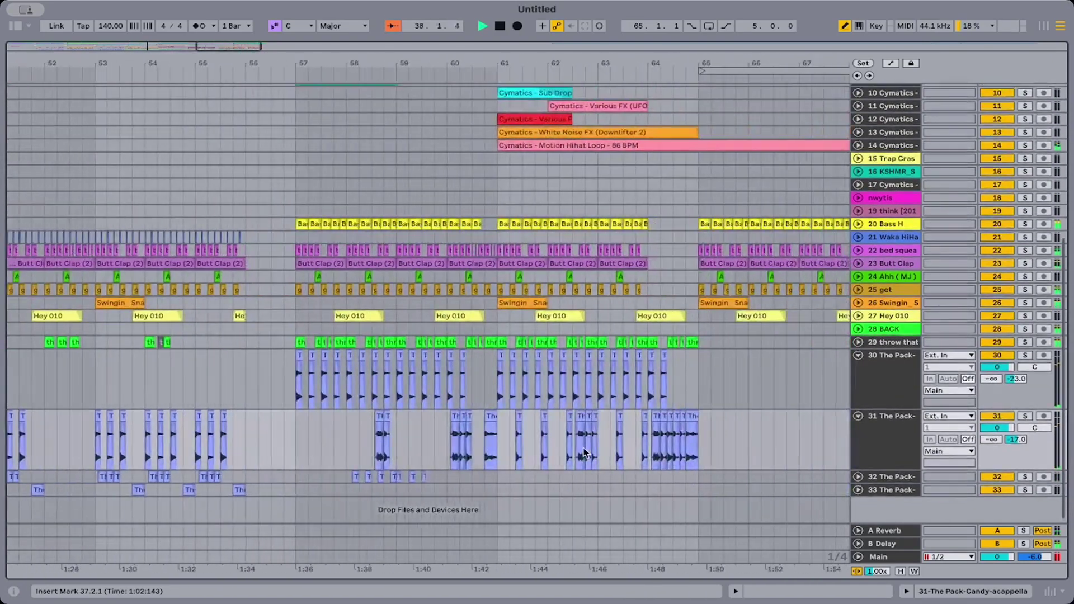
{"action": "scroll", "coordinate": [584, 452], "scroll_direction": "right", "scroll_amount": 10}
{"action": "scroll", "coordinate": [576, 450], "scroll_direction": "left", "scroll_amount": 5}
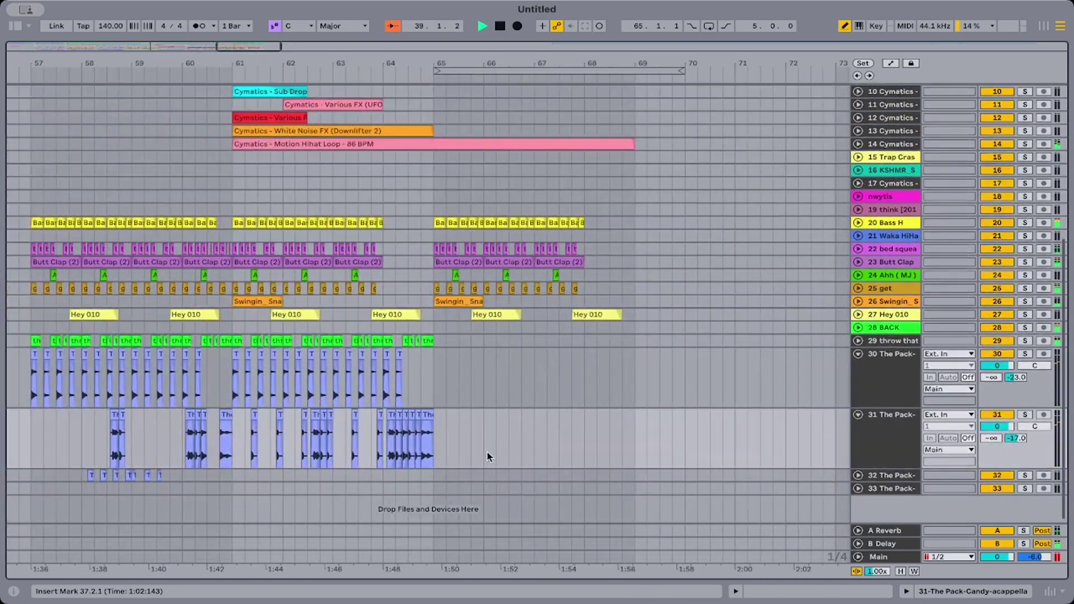
{"action": "left_click", "coordinate": [436, 445]}
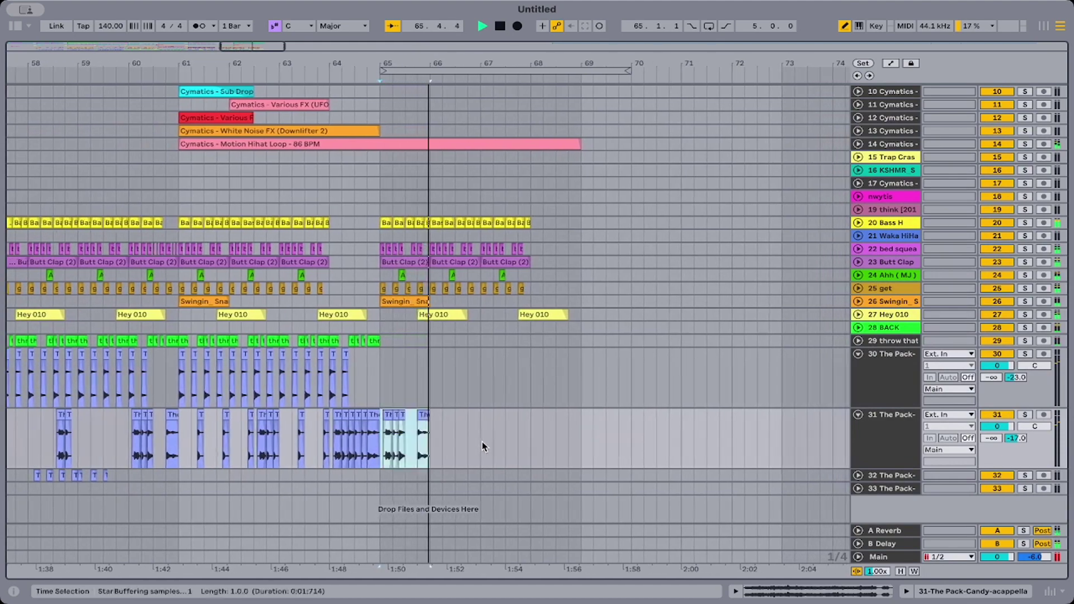
Try the copied chops at 68.1.1 on track 31 instead, then undo the paste.
{"action": "left_click", "coordinate": [463, 434]}
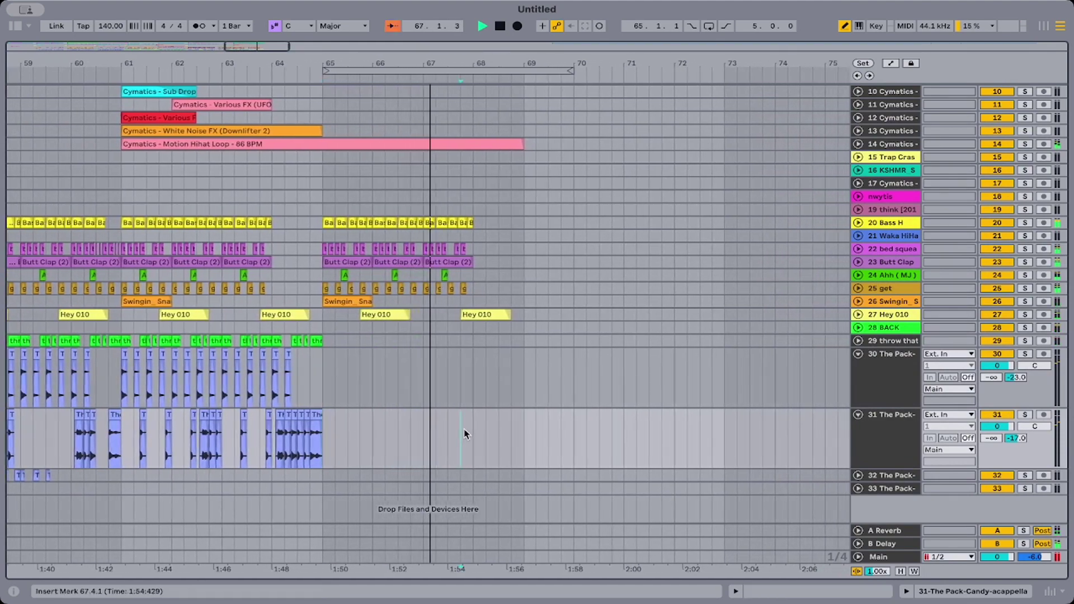
{"action": "left_click", "coordinate": [474, 429]}
{"action": "key", "text": "super+v"}
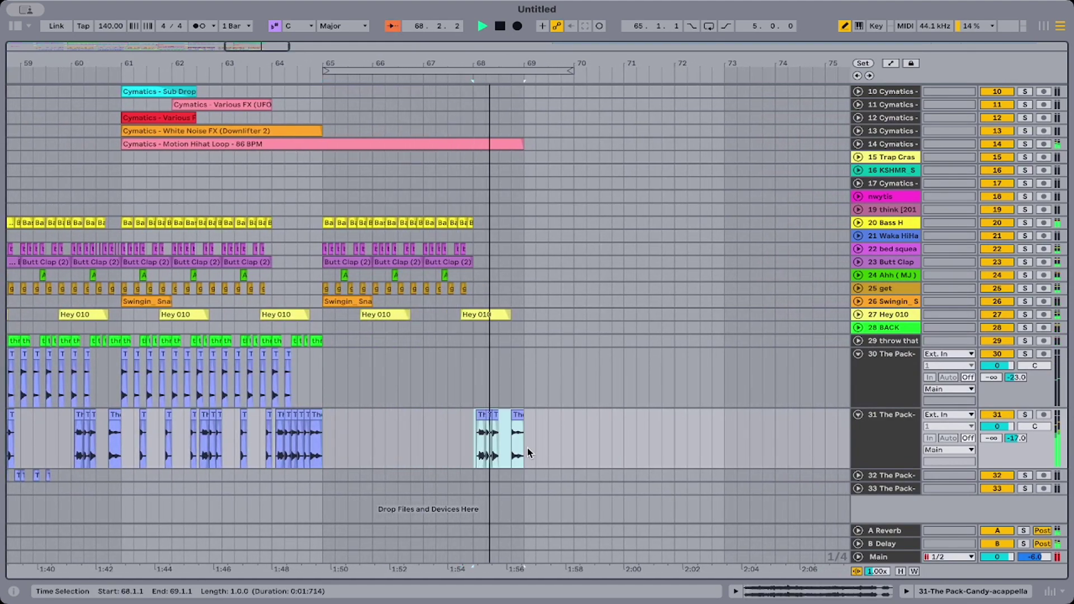
{"action": "key", "text": "super+z"}
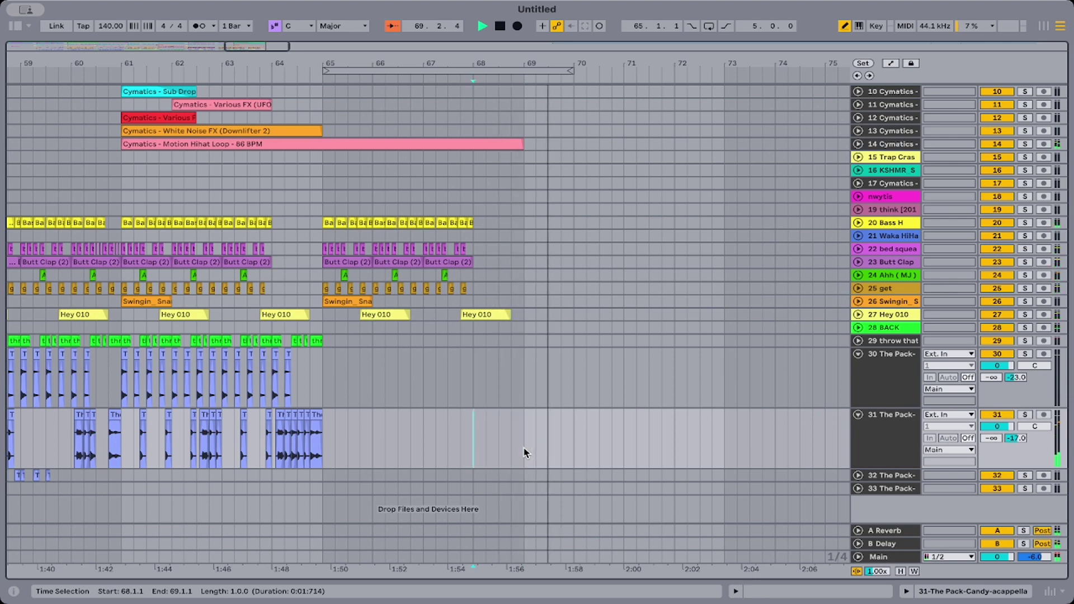
Play back from 56.4.1 and from 32.4.1 to look for a place for the copied chops.
{"action": "scroll", "coordinate": [466, 446], "scroll_direction": "left", "scroll_amount": 3}
{"action": "scroll", "coordinate": [355, 425], "scroll_direction": "left", "scroll_amount": 4}
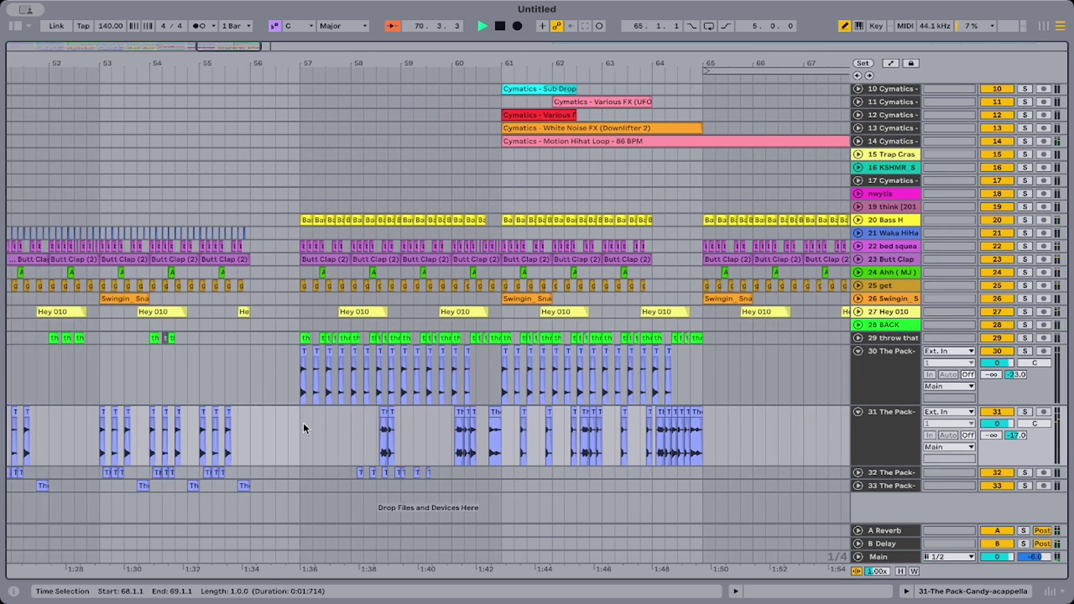
{"action": "scroll", "coordinate": [290, 436], "scroll_direction": "left", "scroll_amount": 3}
{"action": "key", "text": "space"}
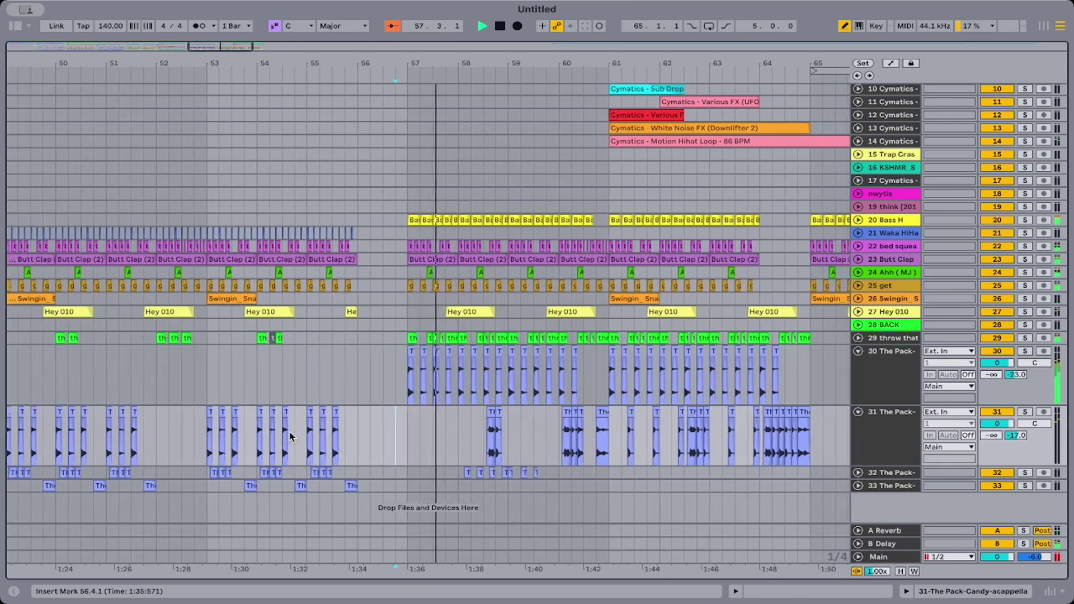
{"action": "scroll", "coordinate": [290, 436], "scroll_direction": "left", "scroll_amount": 1}
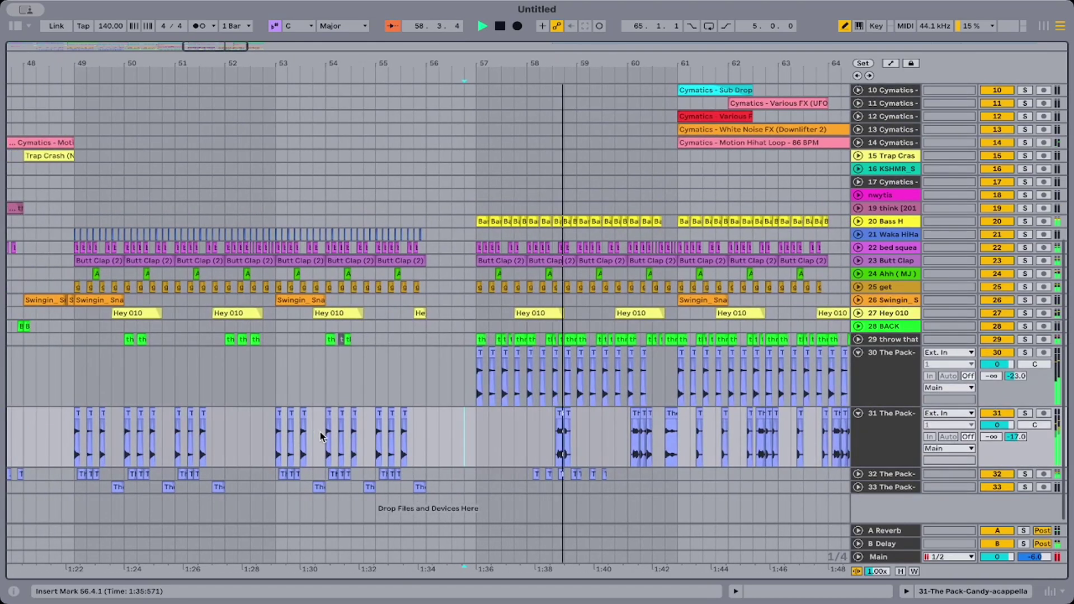
{"action": "scroll", "coordinate": [348, 436], "scroll_direction": "left", "scroll_amount": 4}
{"action": "scroll", "coordinate": [348, 436], "scroll_direction": "left", "scroll_amount": 18}
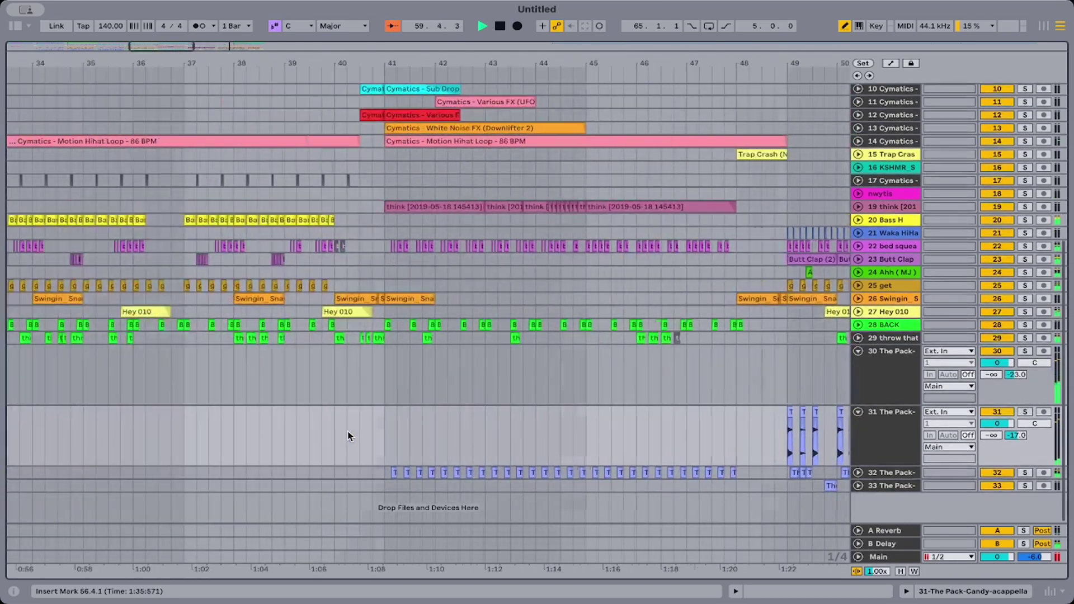
{"action": "key", "text": "space"}
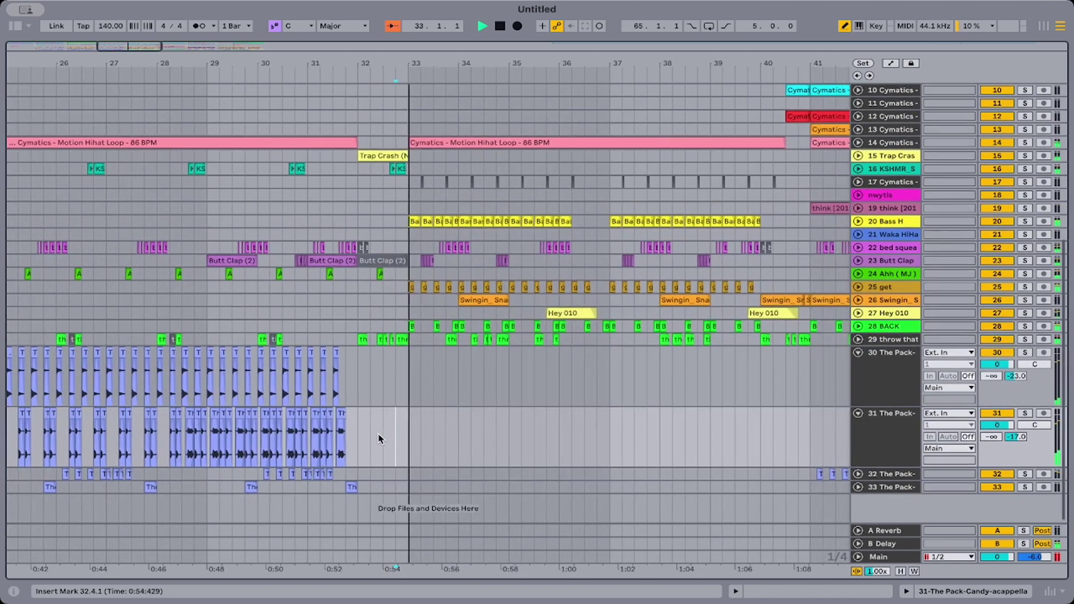
Paste the copied bar 20 chops on track 31 at 34.1.1 and play them back.
{"action": "left_click", "coordinate": [459, 438]}
{"action": "key", "text": "super+v"}
{"action": "key", "text": "space"}
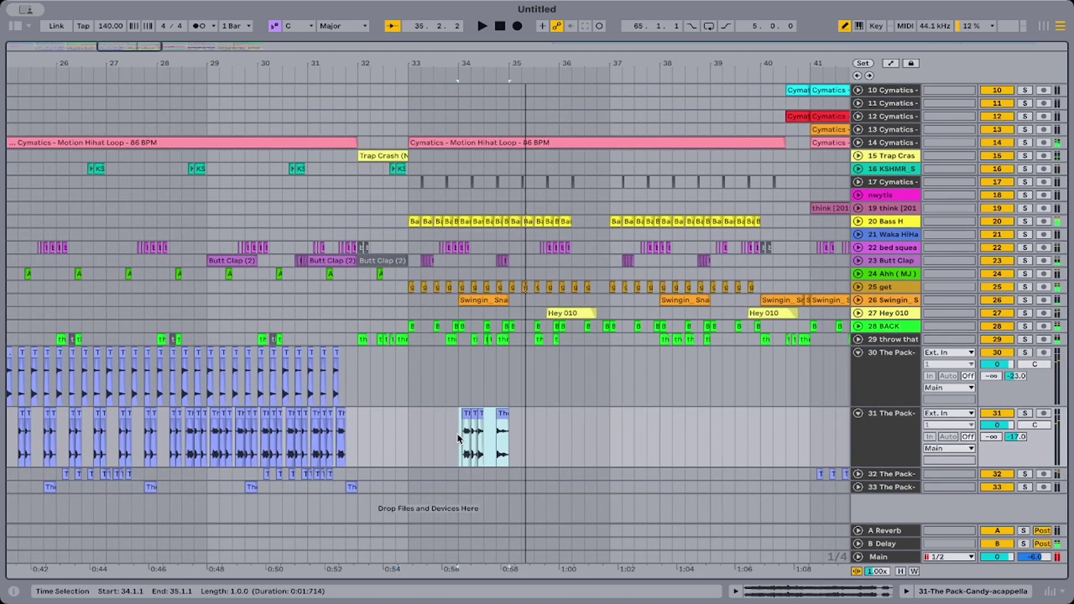
{"action": "key", "text": "space"}
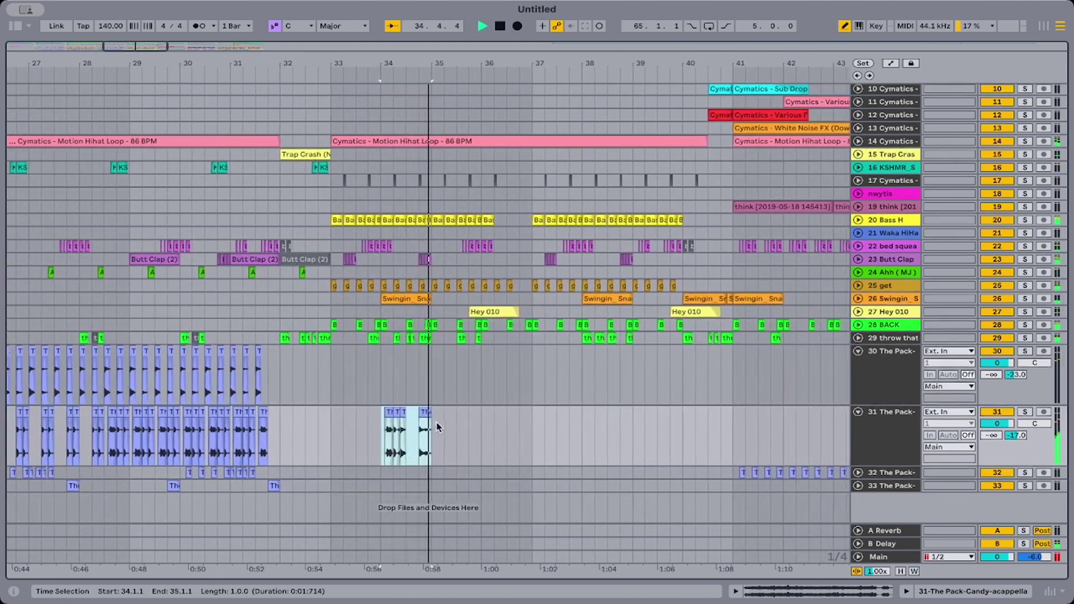
Stop playback and delete the last pasted chop on track 31, from 34.4.1 to 35.1.1.
{"action": "key", "text": "space"}
{"action": "left_click", "coordinate": [407, 415]}
{"action": "key", "text": "Delete"}
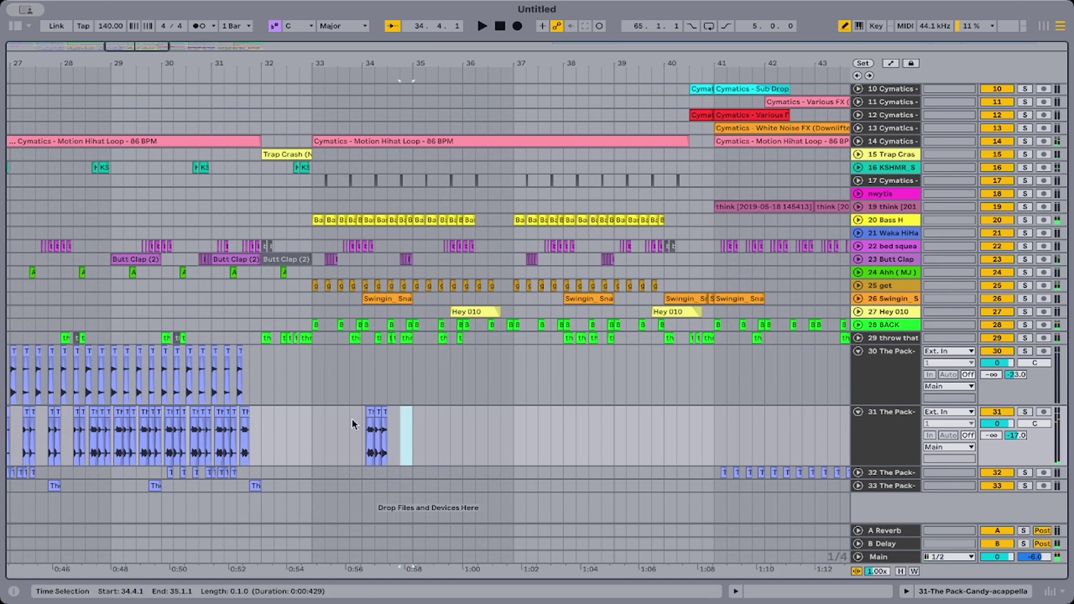
Play back from 32.4.1, then undo the recent edits back through the paste of the chops on track 31 at 34.1.1.
{"action": "left_click", "coordinate": [297, 440]}
{"action": "key", "text": "space"}
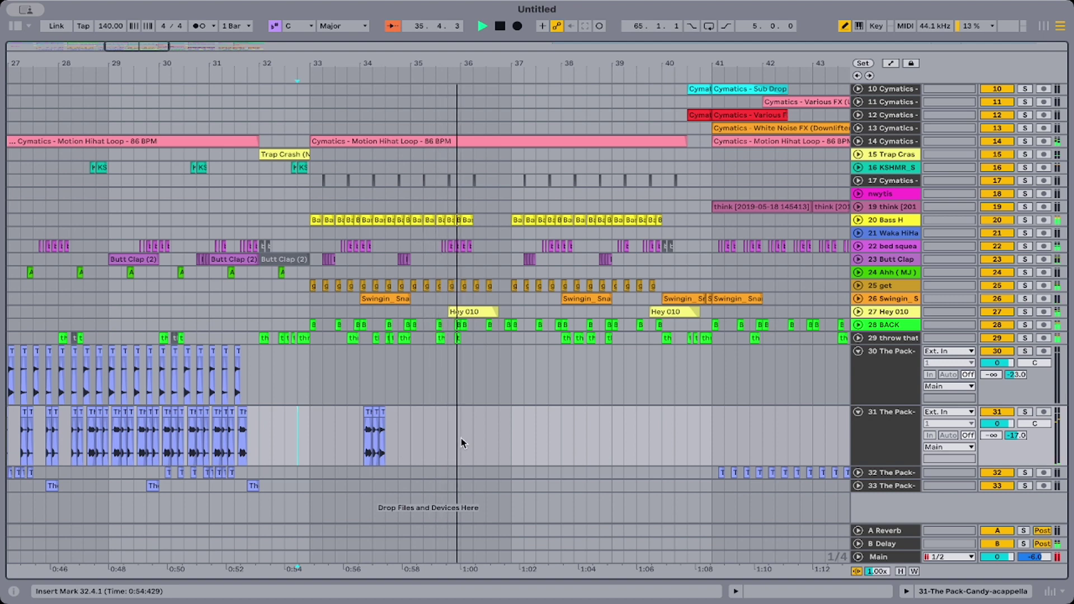
{"action": "left_click_drag", "start_coordinate": [461, 442], "coordinate": [313, 440]}
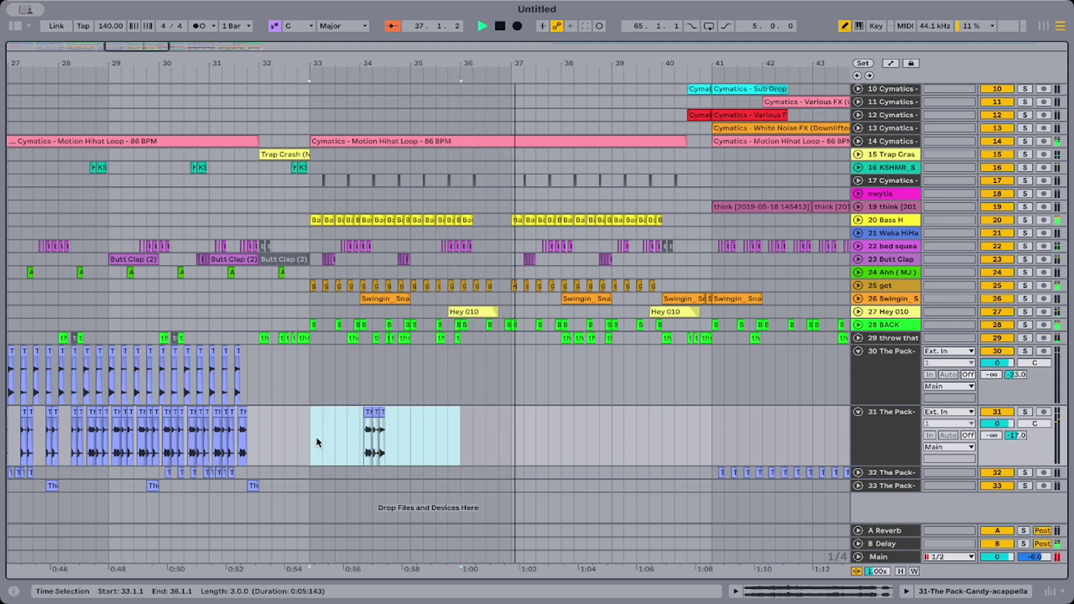
{"action": "left_click", "coordinate": [512, 448]}
{"action": "left_click_drag", "start_coordinate": [511, 447], "coordinate": [305, 439]}
{"action": "key", "text": "super+z"}
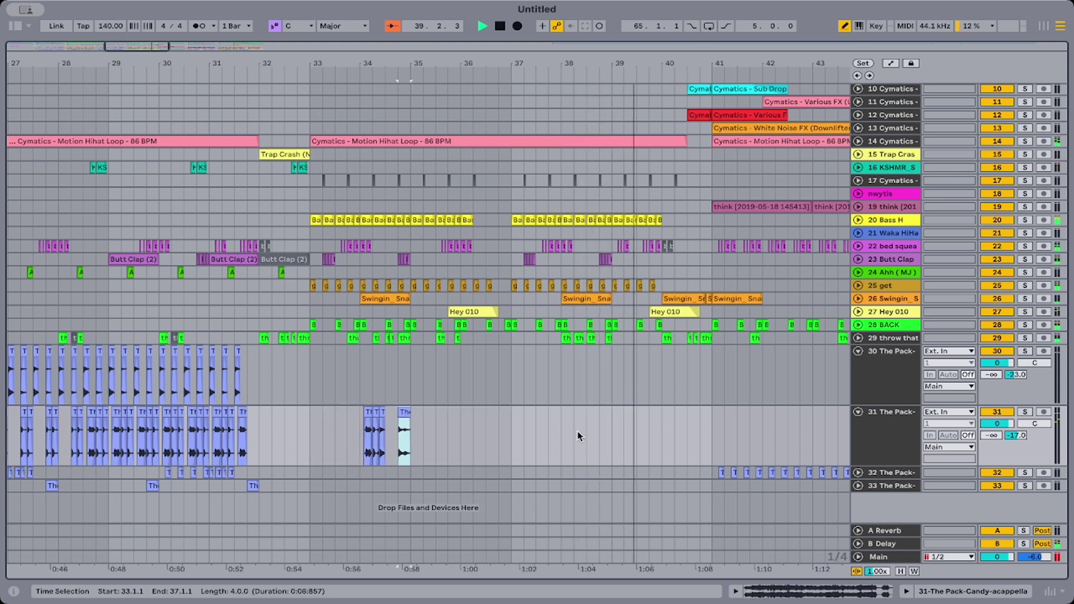
{"action": "key", "text": "ctrl+z"}
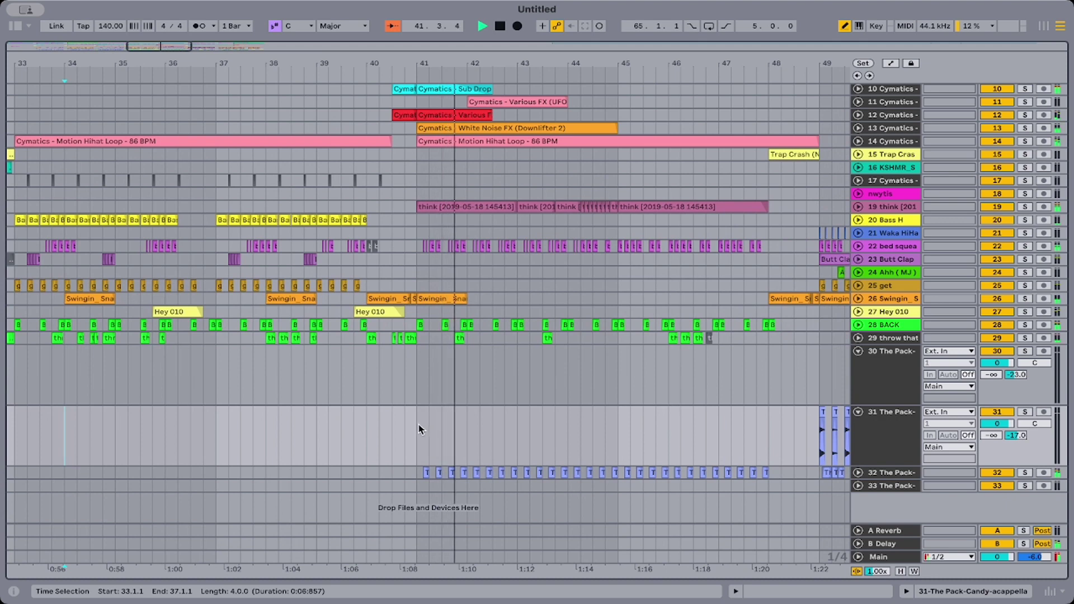
Paste the copied chops on track 31 at 44.1.1 and play them back from there.
{"action": "left_click", "coordinate": [418, 424]}
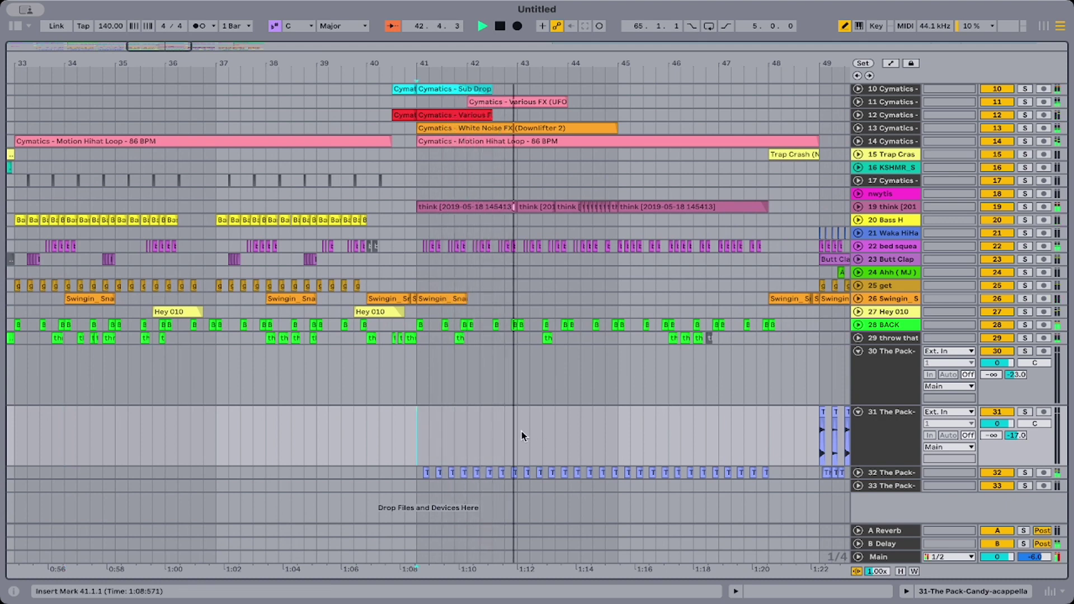
{"action": "left_click", "coordinate": [568, 437]}
{"action": "key", "text": "ctrl+v"}
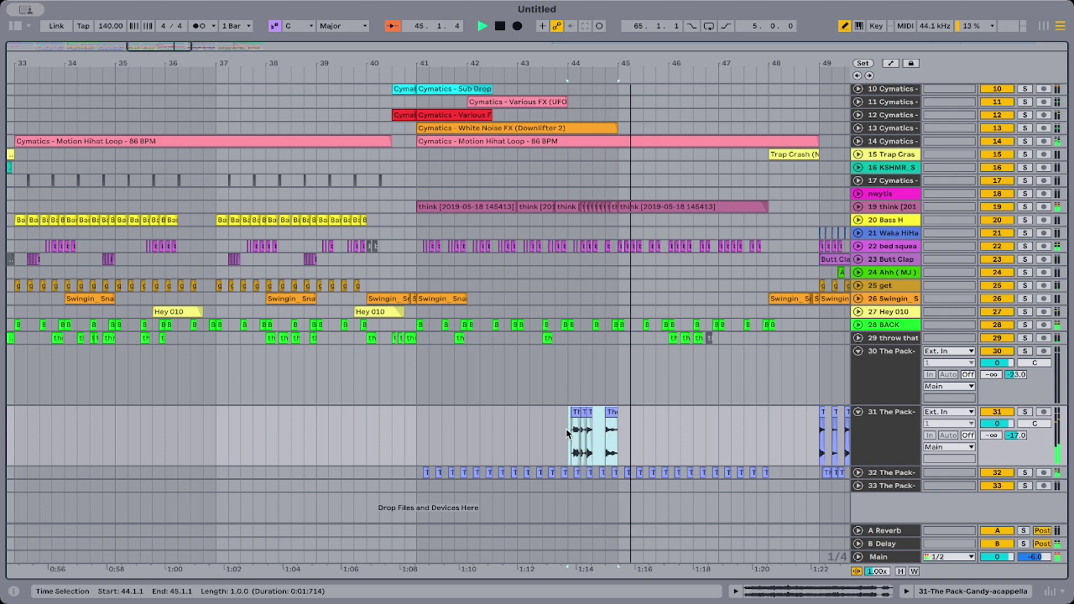
{"action": "left_click", "coordinate": [566, 433]}
{"action": "key", "text": "space"}
{"action": "key", "text": "space"}
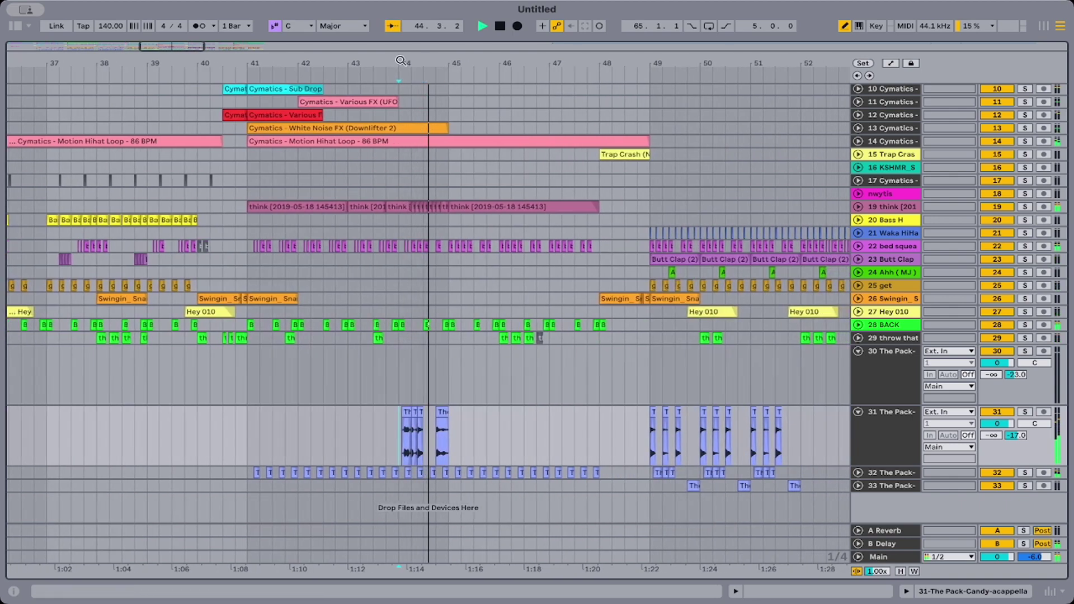
Paste the copied chops on track 31 at 48.1.1.
{"action": "left_click_drag", "start_coordinate": [401, 60], "coordinate": [400, 103]}
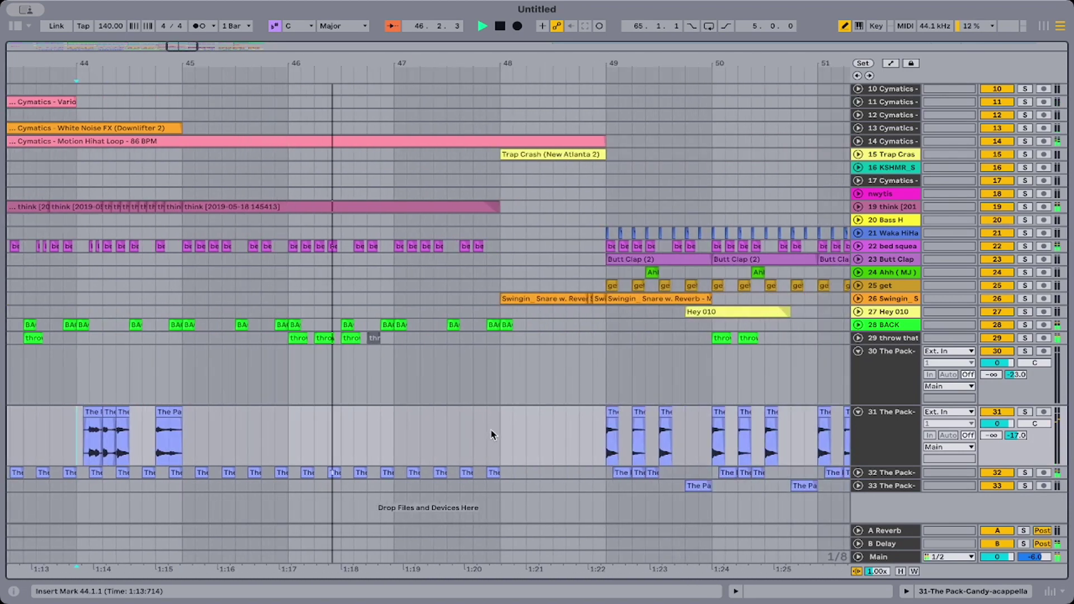
{"action": "left_click", "coordinate": [500, 436]}
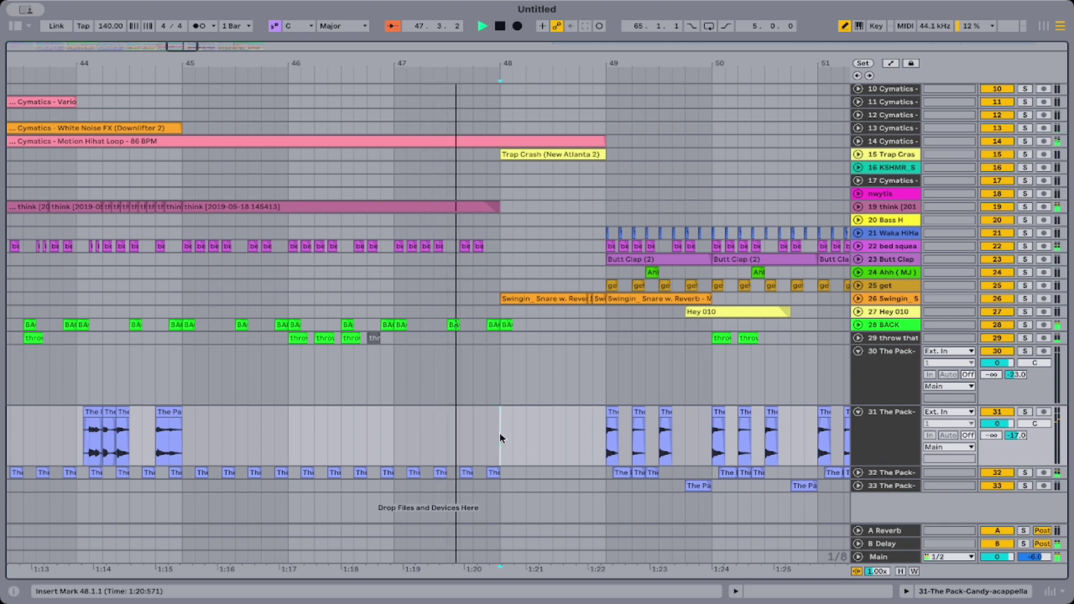
{"action": "key", "text": "ctrl+v"}
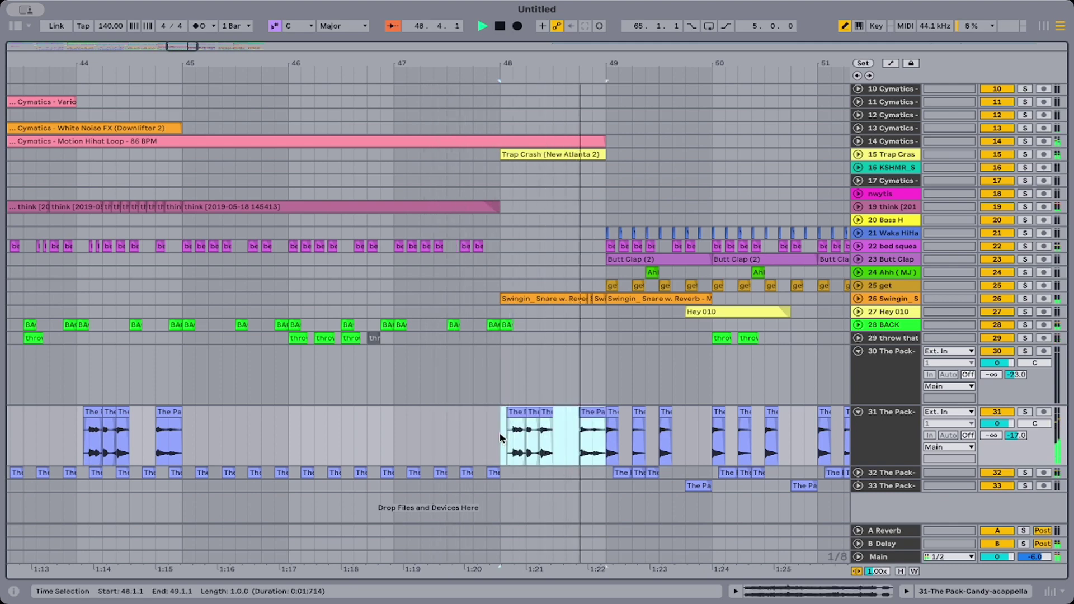
Try ending the BBL DRIZZY acapella clip on track 4 at 48.1.1, then extend it back to 49.1.1.
{"action": "scroll", "coordinate": [499, 431], "scroll_direction": "up", "scroll_amount": 10}
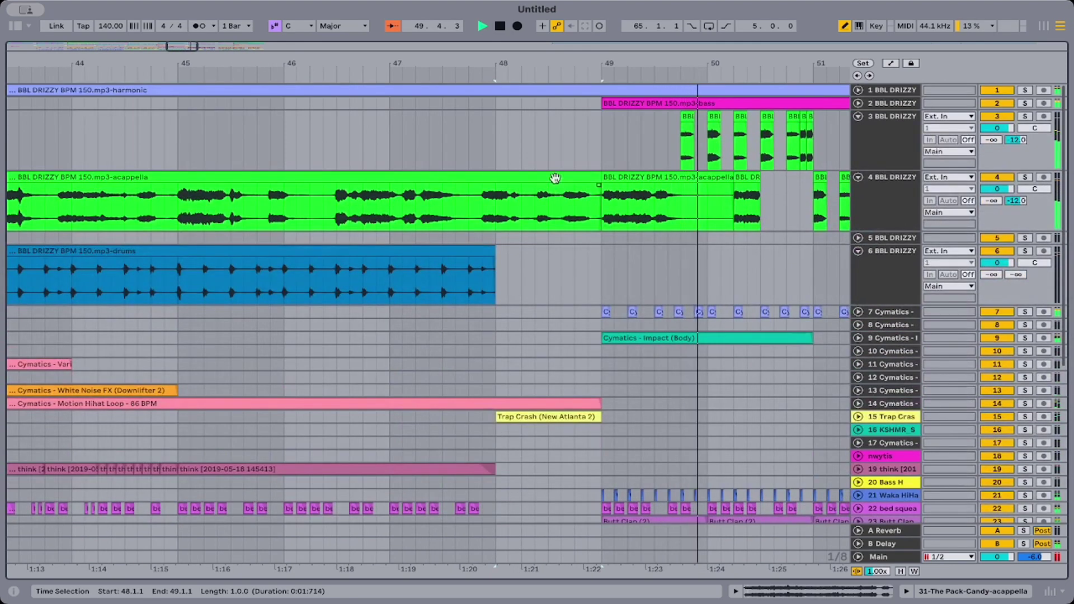
{"action": "left_click", "coordinate": [592, 178]}
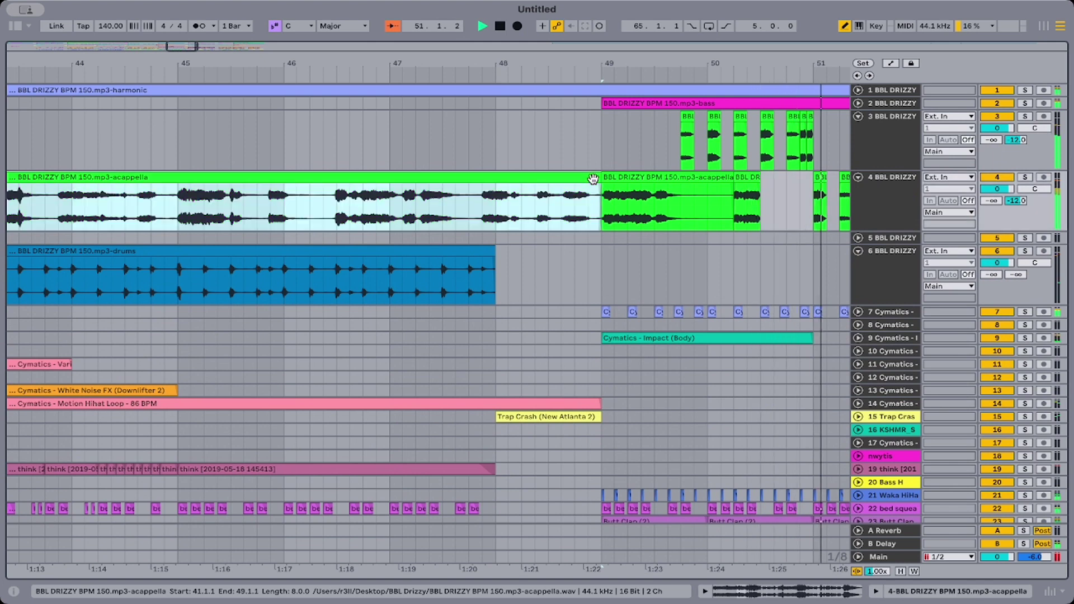
{"action": "left_click_drag", "start_coordinate": [600, 185], "coordinate": [491, 186]}
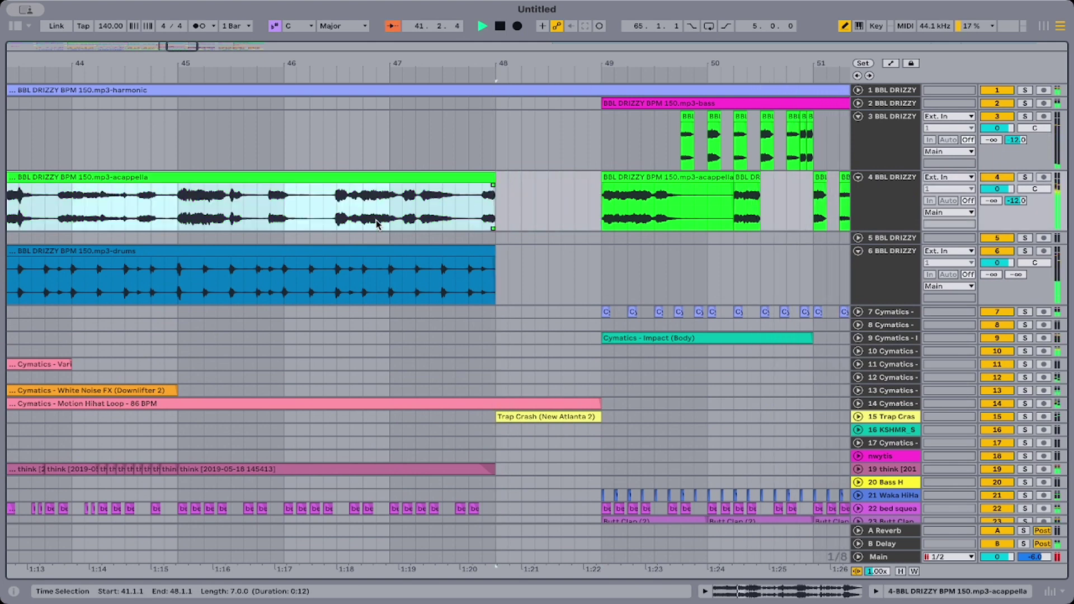
{"action": "left_click", "coordinate": [377, 224]}
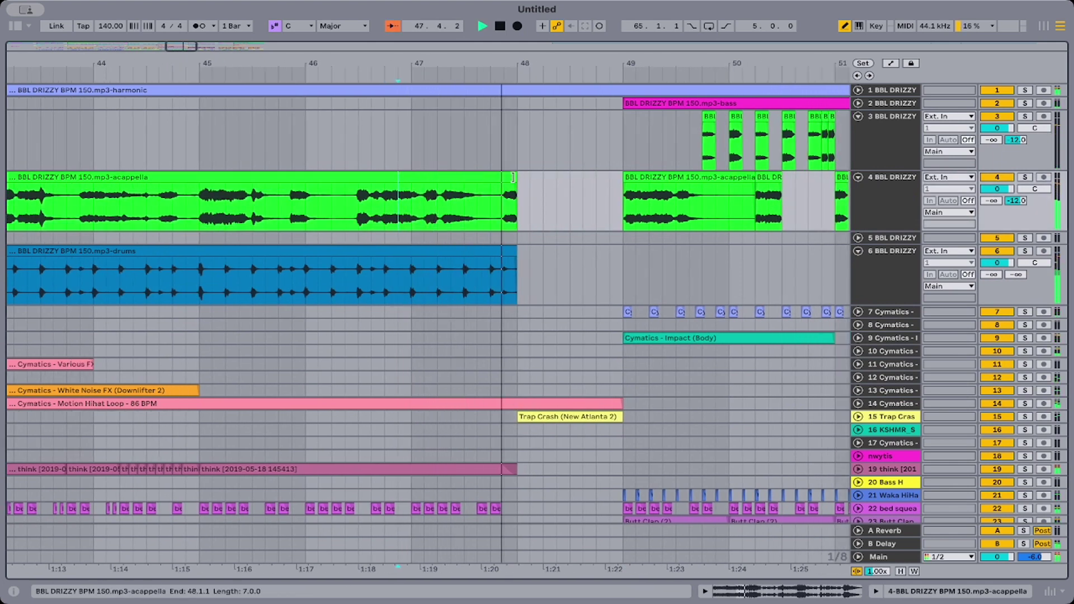
{"action": "left_click", "coordinate": [513, 176]}
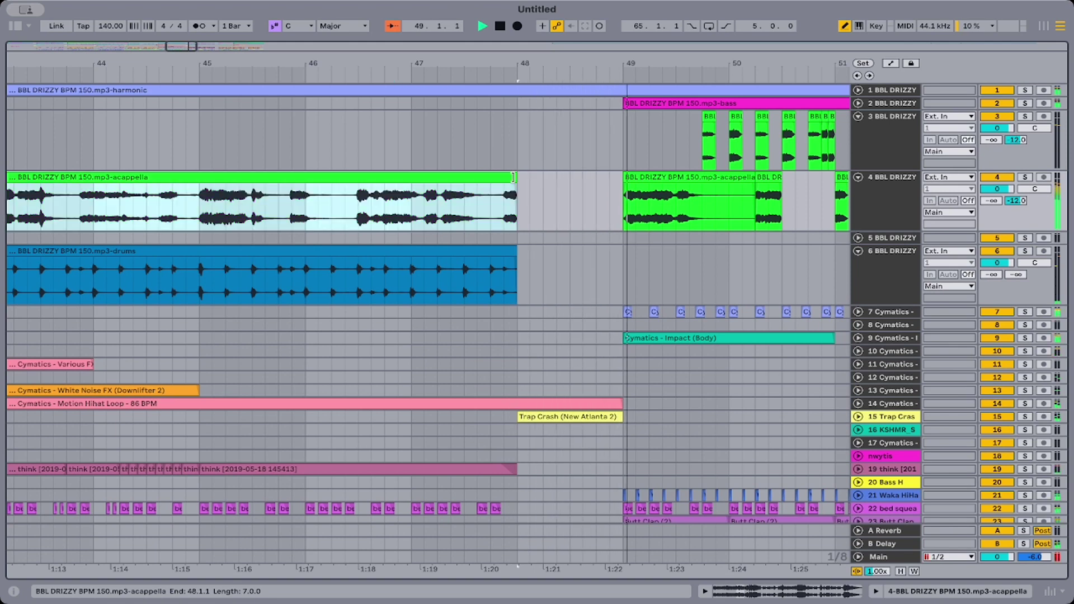
{"action": "left_click_drag", "start_coordinate": [513, 177], "coordinate": [626, 178]}
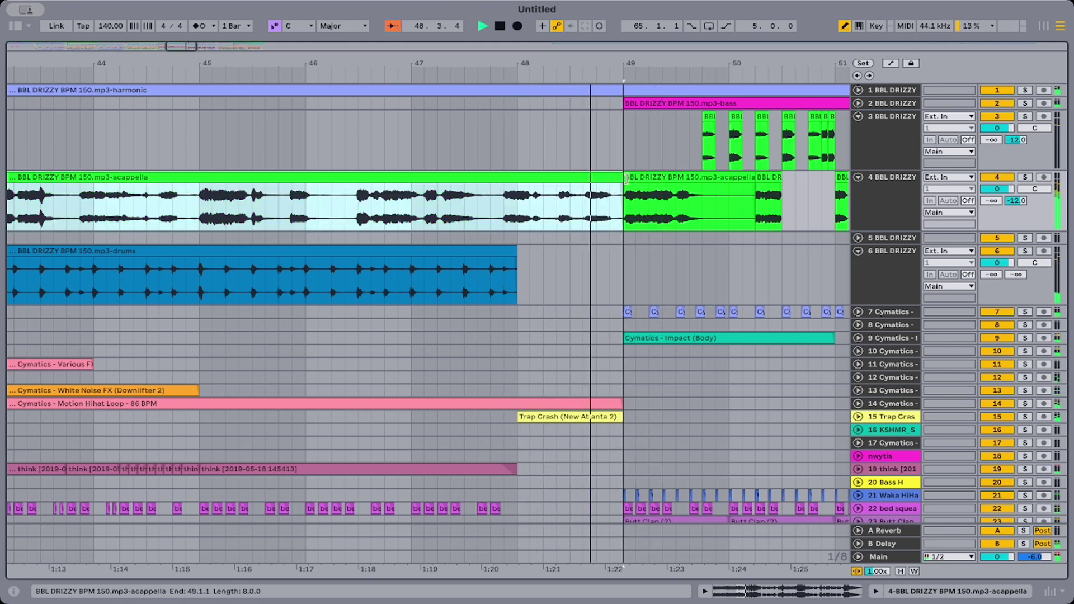
{"action": "key", "text": "space"}
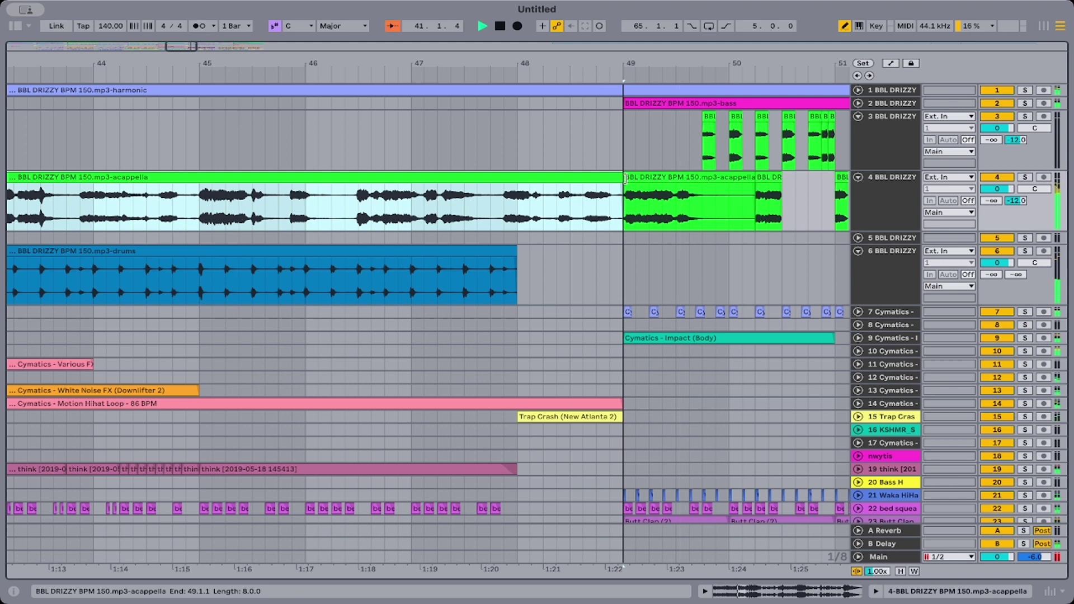
Play back from 46.4.3 and trim the Motion Hihat Loop clip on track 14 to end at 48.1.1.
{"action": "left_click", "coordinate": [406, 163]}
{"action": "key", "text": "space"}
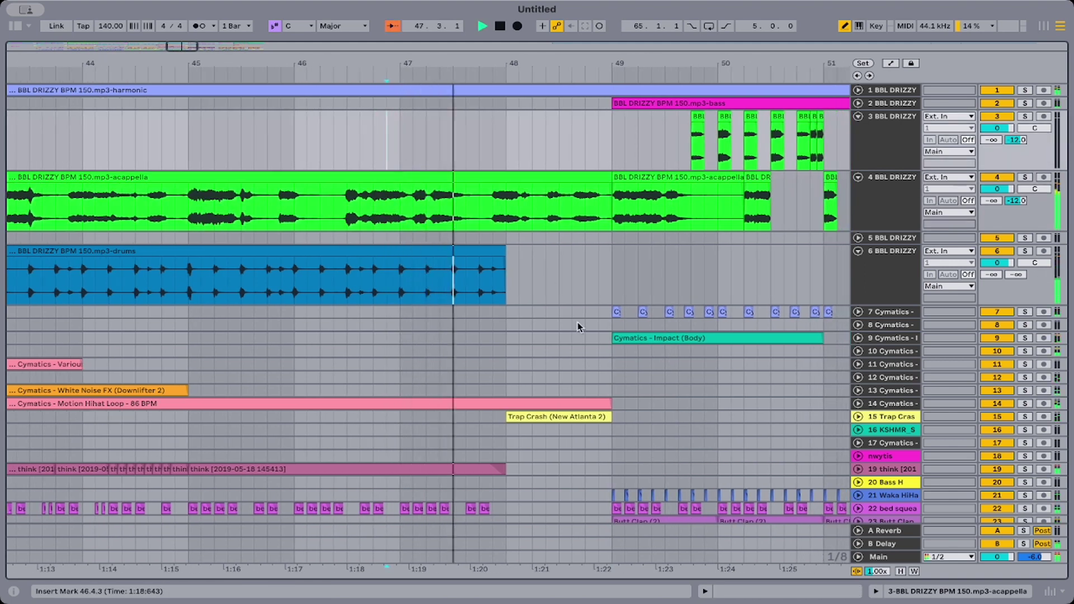
{"action": "left_click_drag", "start_coordinate": [611, 403], "coordinate": [529, 401]}
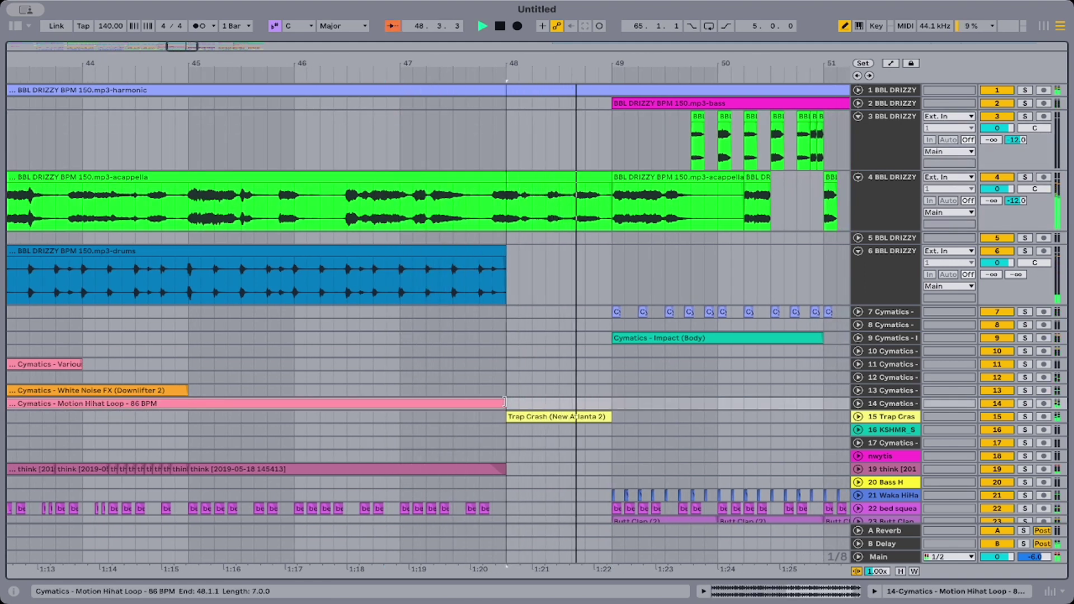
{"action": "left_click", "coordinate": [609, 415]}
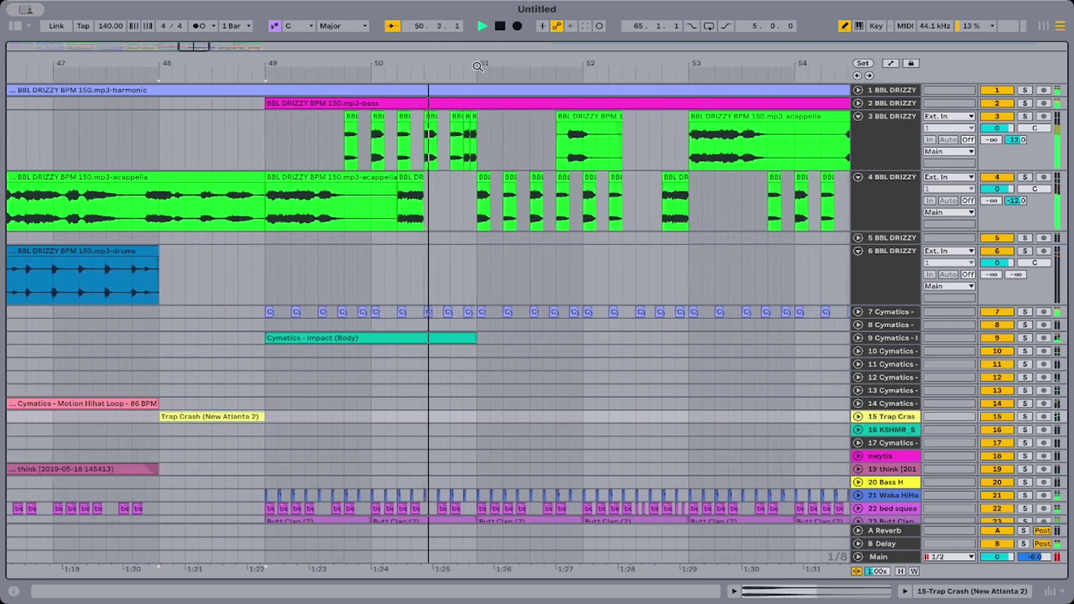
Paste the copied chops on track 31 at 56.1.1, in the gap before bar 57.
{"action": "left_click_drag", "start_coordinate": [437, 61], "coordinate": [436, 29]}
{"action": "scroll", "coordinate": [515, 279], "scroll_direction": "down", "scroll_amount": 5}
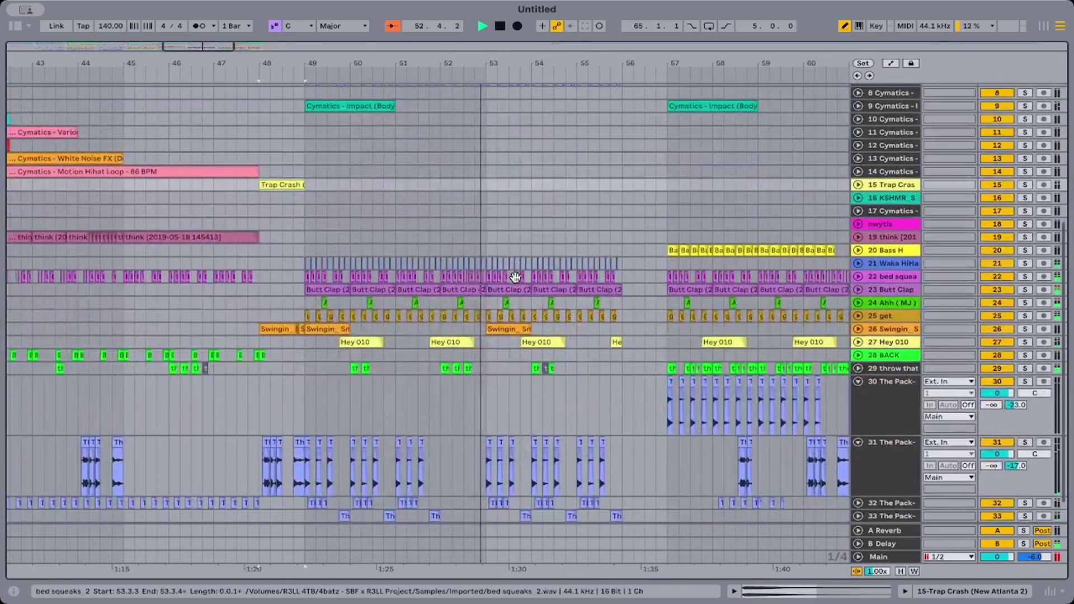
{"action": "scroll", "coordinate": [514, 277], "scroll_direction": "down", "scroll_amount": 2}
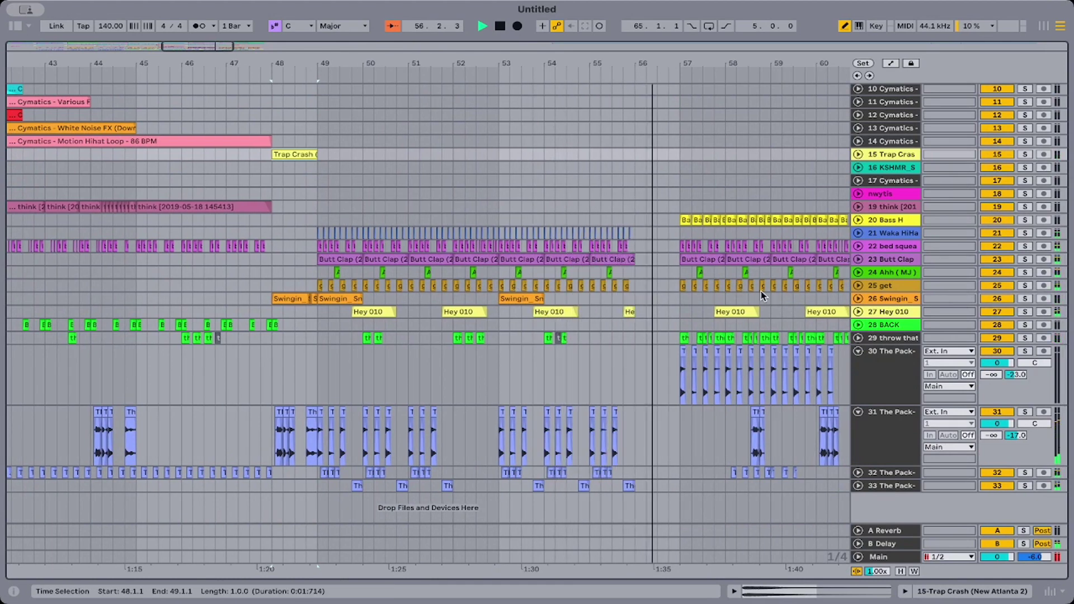
{"action": "left_click", "coordinate": [639, 436]}
{"action": "key", "text": "ctrl+v"}
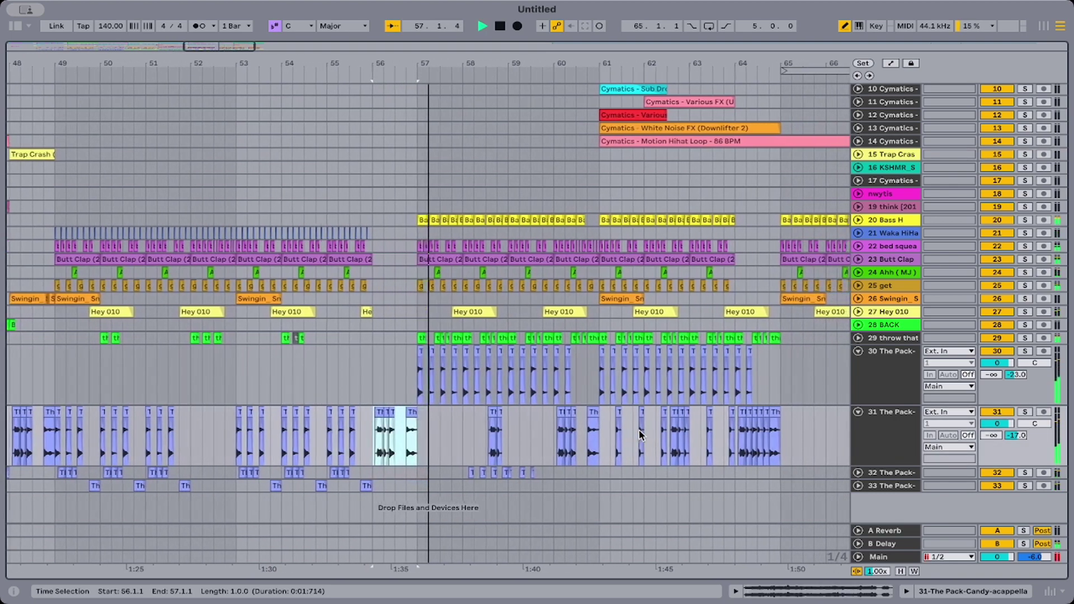
Listen through the section from bar 57 to 65 across all tracks, then fold tracks 30 and 31.
{"action": "scroll", "coordinate": [458, 399], "scroll_direction": "left", "scroll_amount": 2}
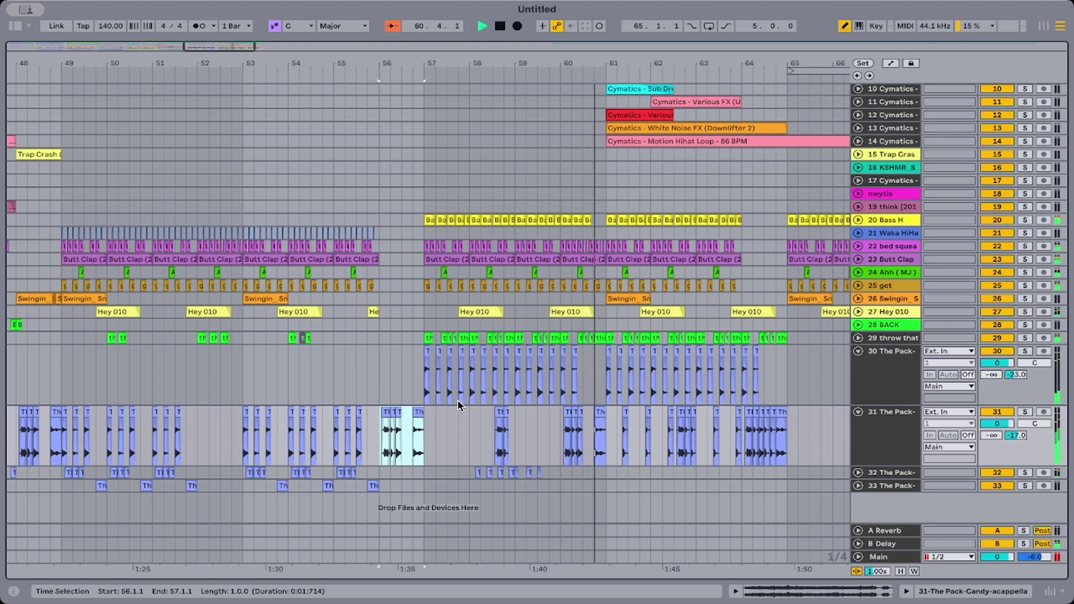
{"action": "scroll", "coordinate": [598, 314], "scroll_direction": "up", "scroll_amount": 10}
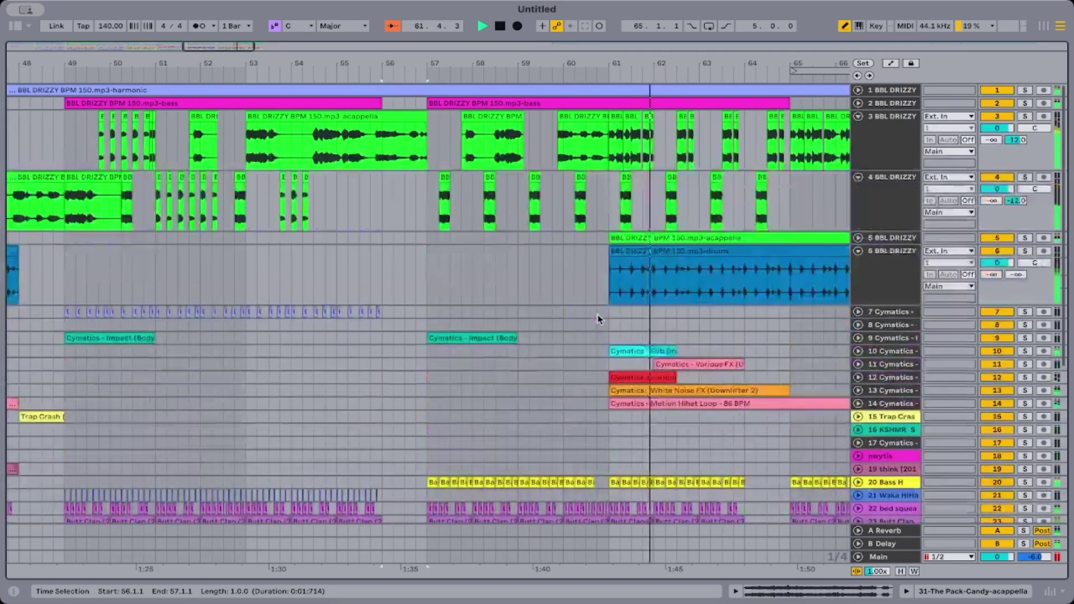
{"action": "scroll", "coordinate": [598, 315], "scroll_direction": "down", "scroll_amount": 10}
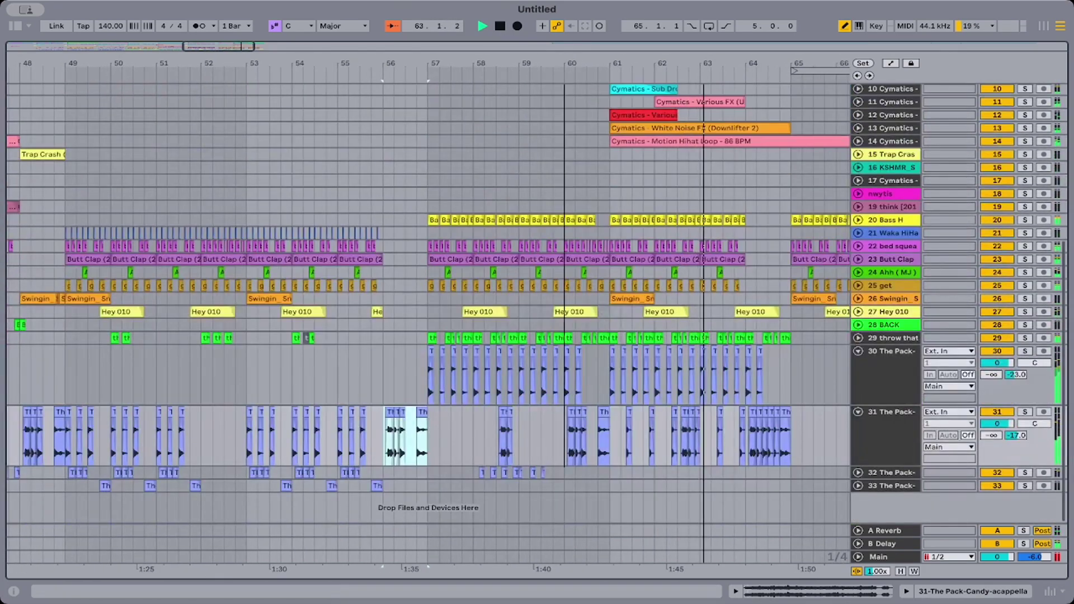
{"action": "scroll", "coordinate": [597, 314], "scroll_direction": "down", "scroll_amount": 5}
{"action": "scroll", "coordinate": [772, 324], "scroll_direction": "down", "scroll_amount": 5}
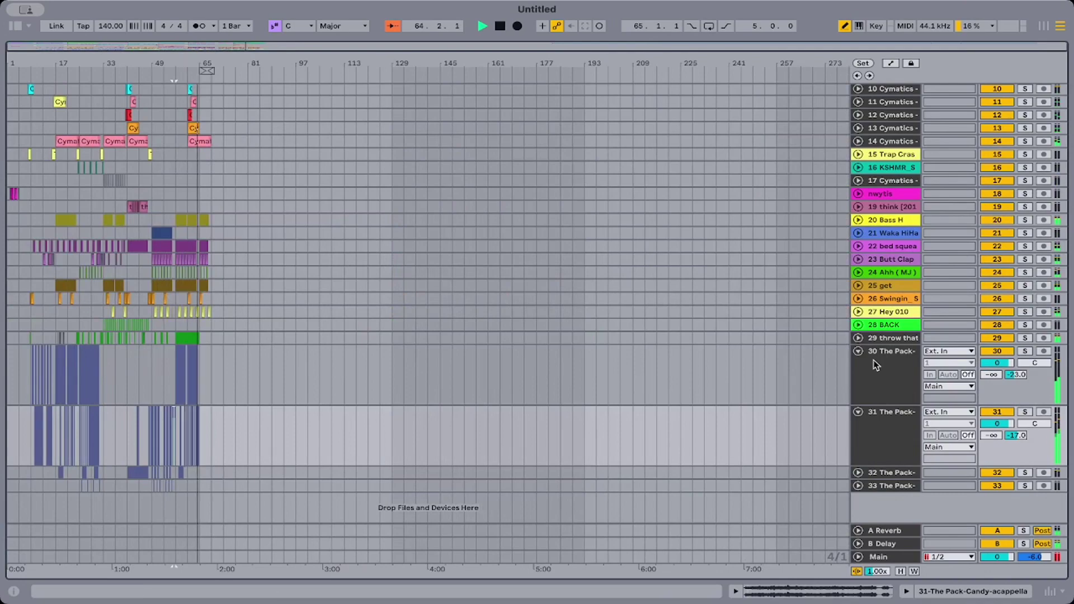
{"action": "left_click", "coordinate": [858, 352]}
{"action": "left_click", "coordinate": [859, 364]}
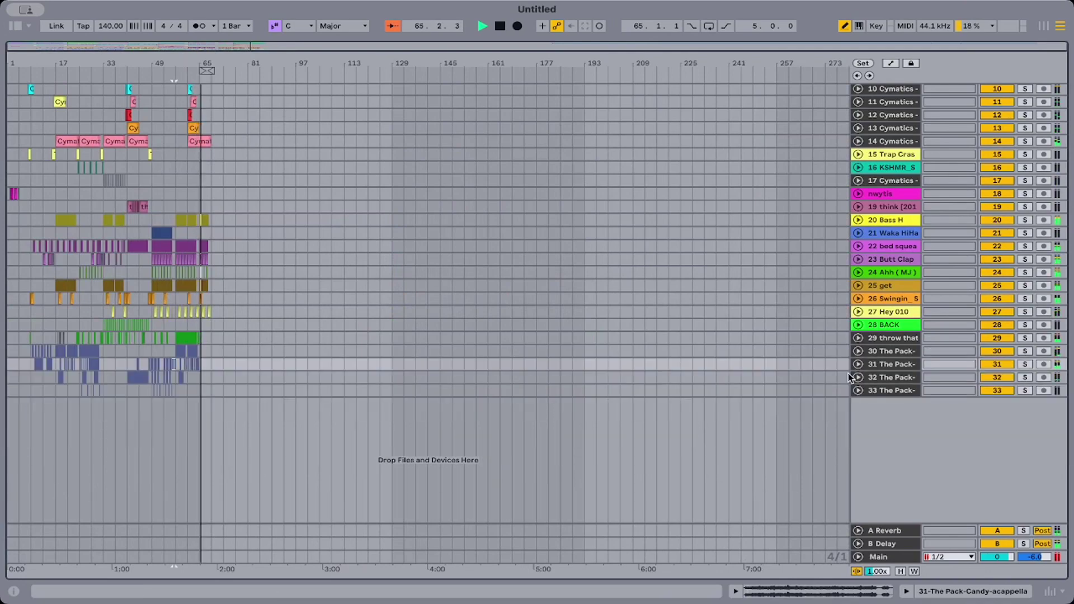
Clear the BBL DRIZZY drums track 6 from 141.1.1 to 277.1.1, past the end of the song.
{"action": "scroll", "coordinate": [830, 332], "scroll_direction": "up", "scroll_amount": 10}
{"action": "left_click_drag", "start_coordinate": [834, 284], "coordinate": [431, 251]}
{"action": "key", "text": "Delete"}
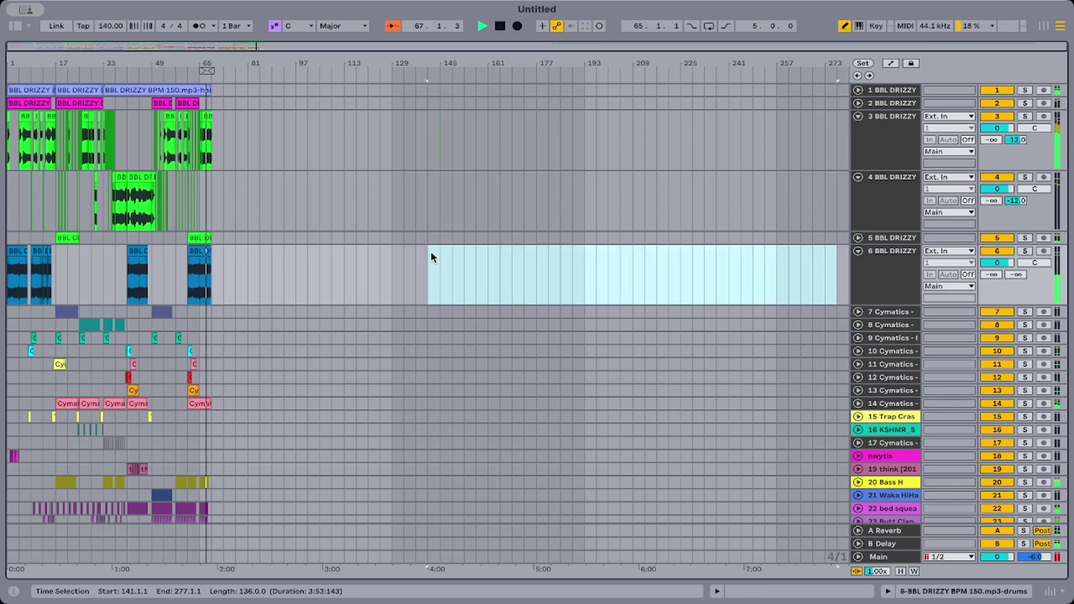
Fold the BBL DRIZZY tracks 6, 4 and 3 to compact the arrangement.
{"action": "left_click", "coordinate": [858, 251]}
{"action": "left_click", "coordinate": [858, 178]}
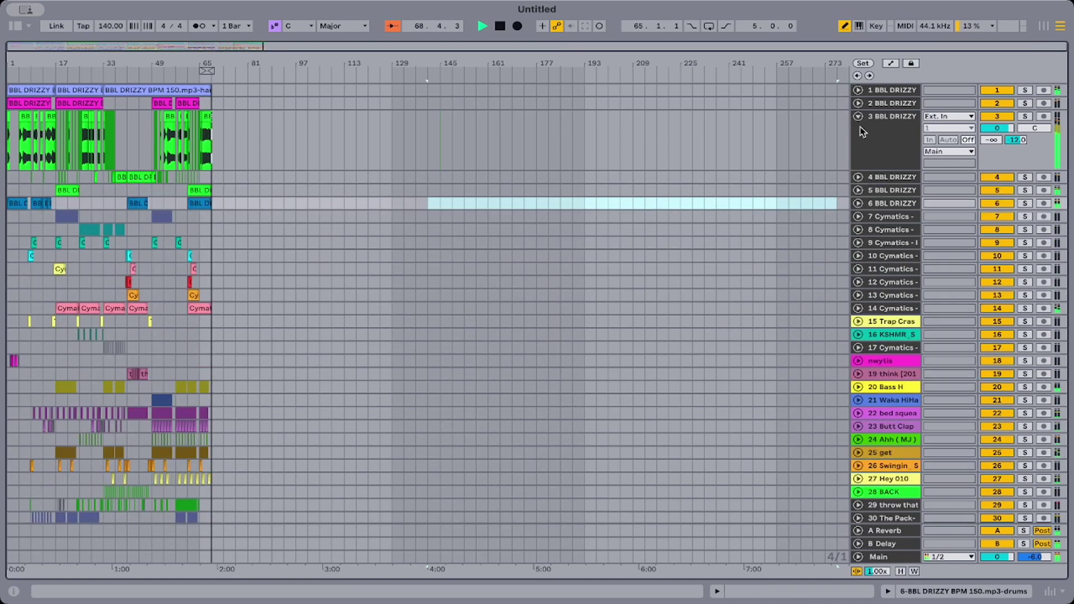
{"action": "left_click", "coordinate": [858, 116]}
Set the loop range to start at 1.1.1 with a length of 69.0.0, covering the whole song.
{"action": "scroll", "coordinate": [760, 433], "scroll_direction": "down", "scroll_amount": 2}
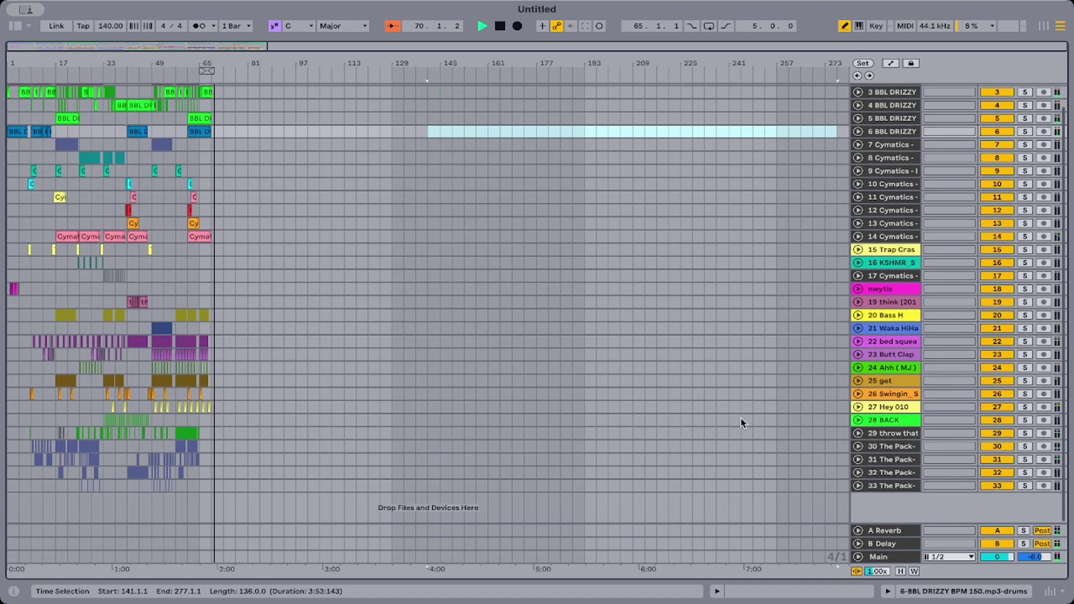
{"action": "left_click_drag", "start_coordinate": [203, 68], "coordinate": [10, 70]}
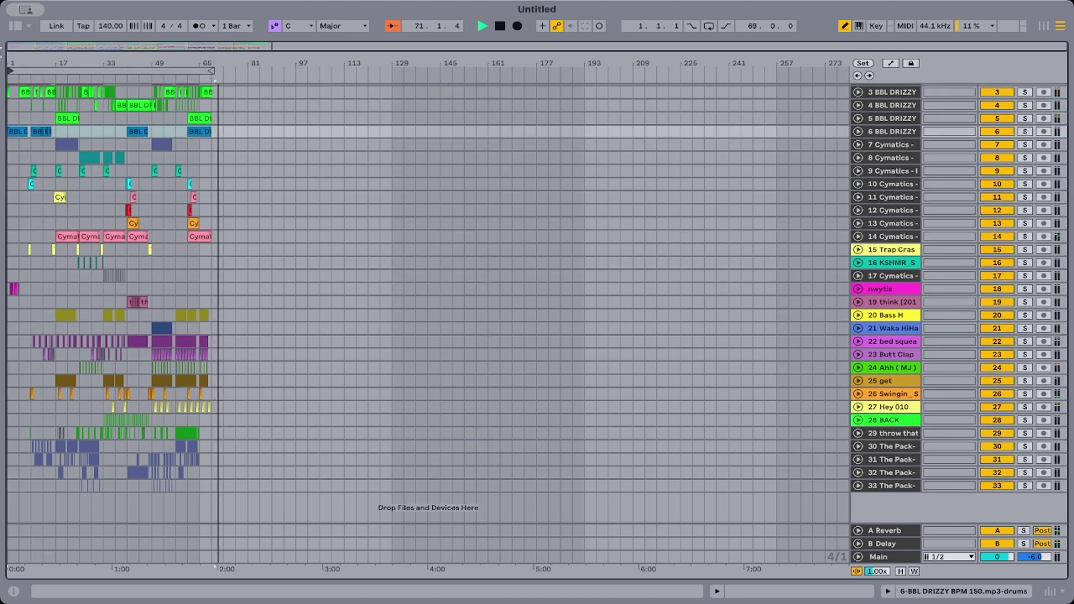
Play back the end of the song from 68.2.3 and from 69.2.1 to check how it fades out.
{"action": "left_click_drag", "start_coordinate": [200, 60], "coordinate": [388, 95]}
{"action": "left_click", "coordinate": [467, 181]}
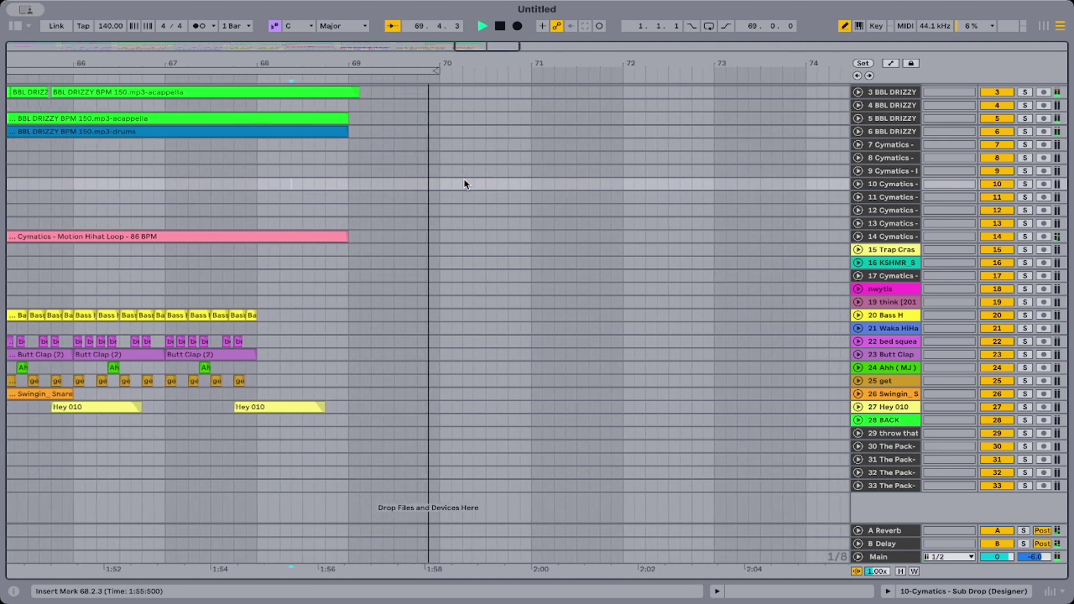
{"action": "key", "text": "space"}
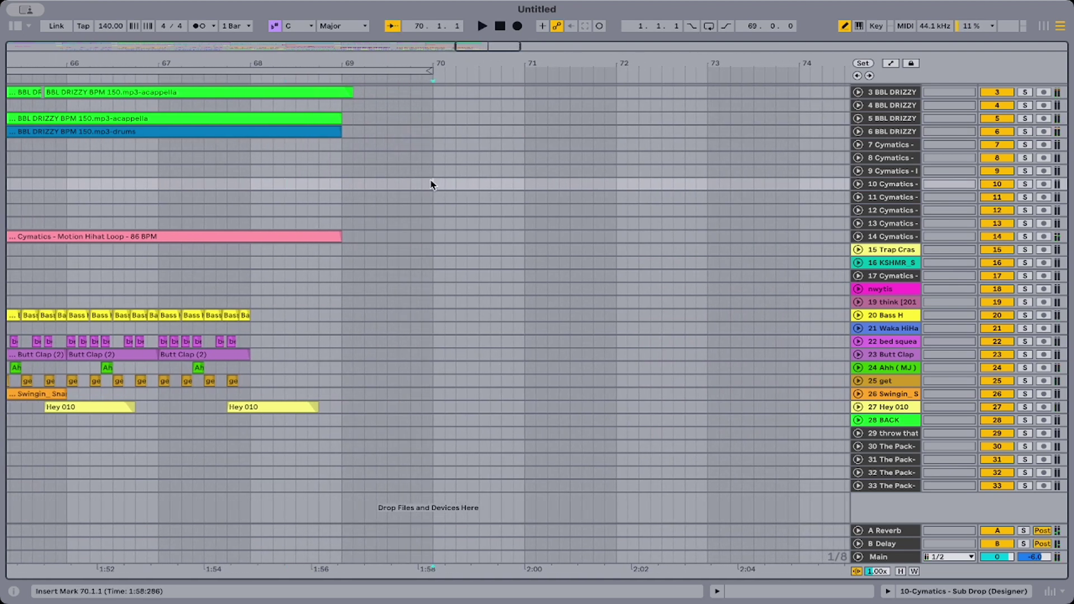
{"action": "left_click", "coordinate": [360, 145]}
{"action": "key", "text": "space"}
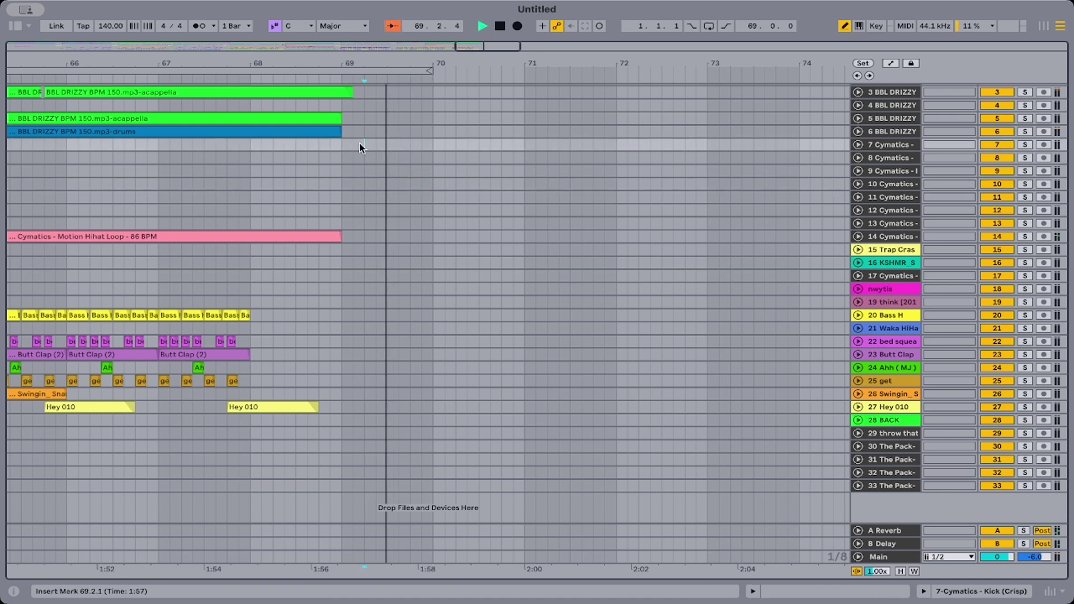
Play back the song's ending from 67.4.3 and shorten the loop range to a length of 68.2.0.
{"action": "key", "text": "space"}
{"action": "left_click", "coordinate": [335, 155]}
{"action": "key", "text": "space"}
{"action": "key", "text": "space"}
{"action": "left_click", "coordinate": [297, 158]}
{"action": "key", "text": "space"}
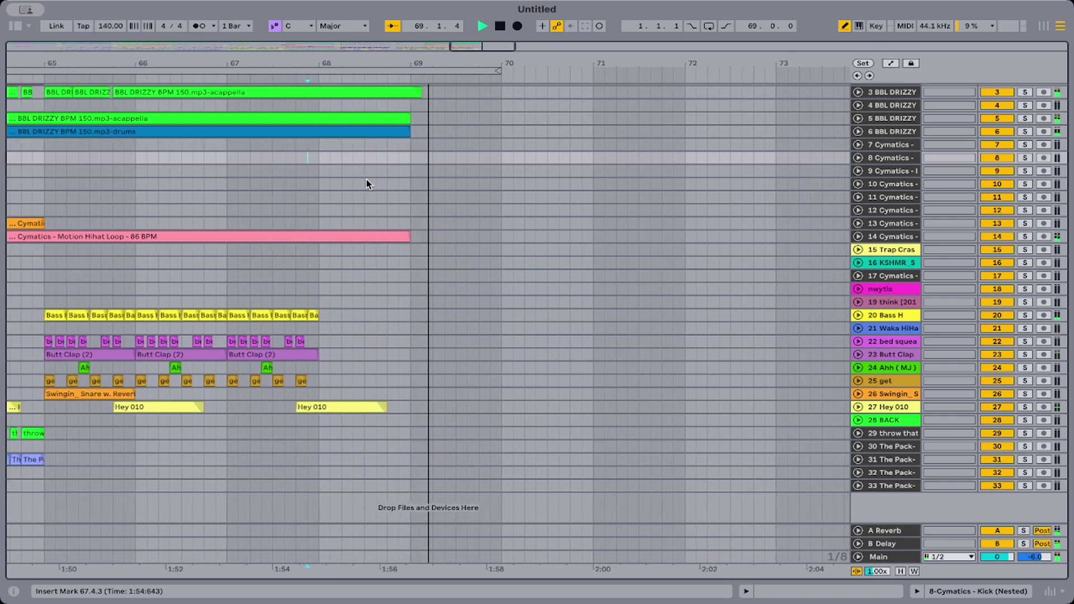
{"action": "key", "text": "space"}
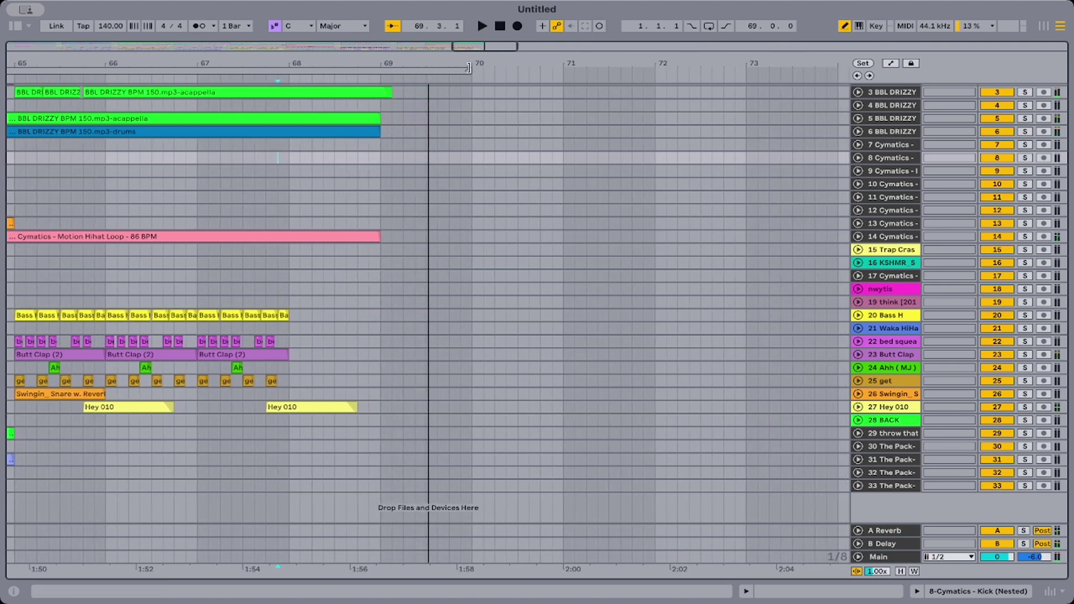
{"action": "mouse_move", "coordinate": [462, 69]}
{"action": "left_mouse_down"}
{"action": "mouse_move", "coordinate": [424, 70]}
{"action": "mouse_move", "coordinate": [396, 28]}
{"action": "left_mouse_up"}
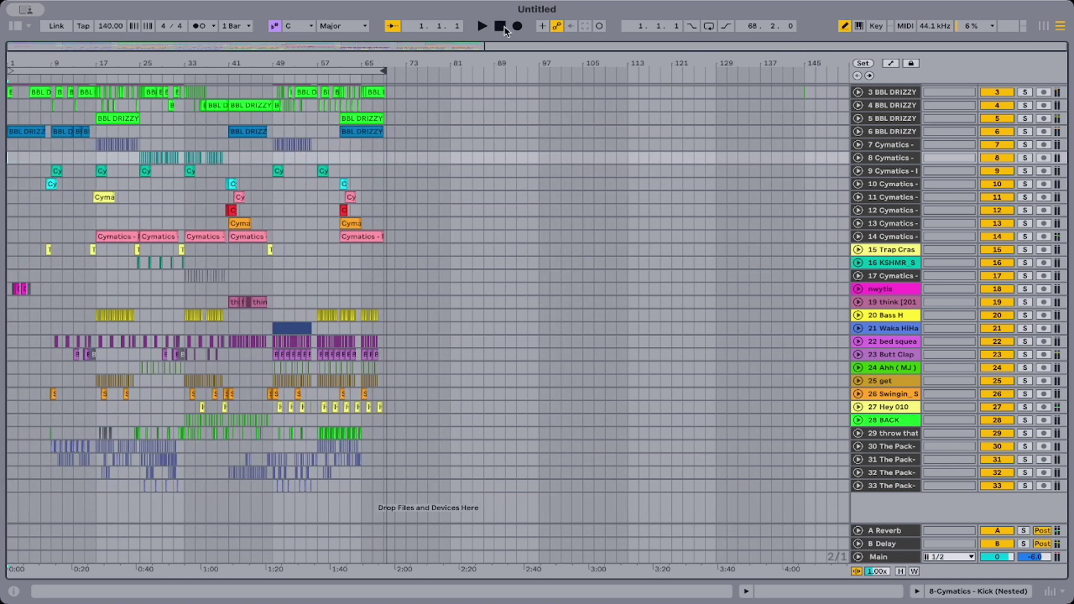
{"action": "scroll", "coordinate": [889, 161], "scroll_direction": "up", "scroll_amount": 2}
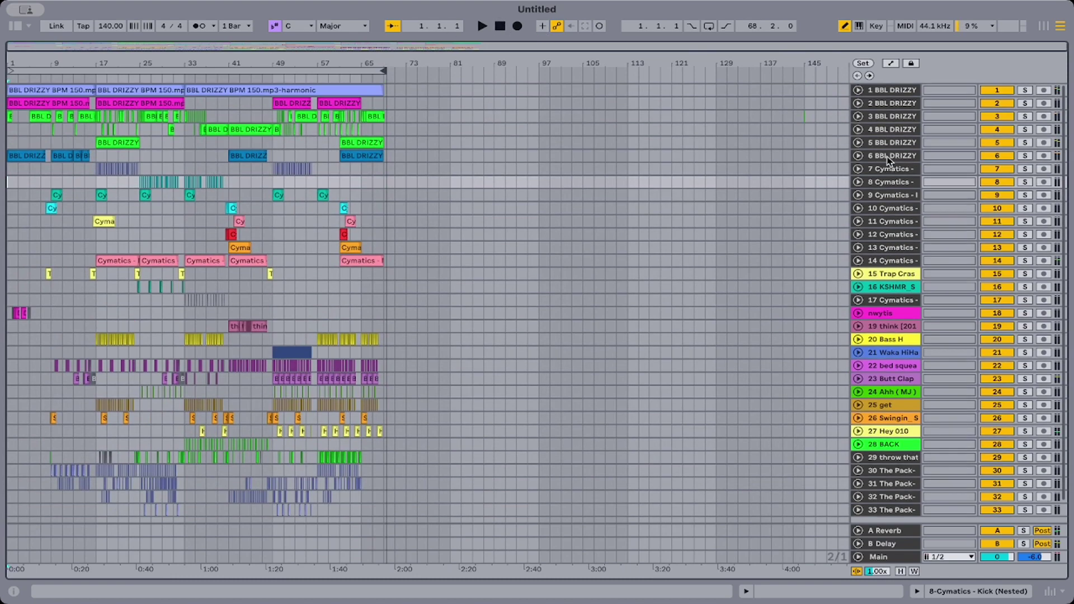
{"action": "left_click", "coordinate": [878, 92]}
{"action": "scroll", "coordinate": [839, 279], "scroll_direction": "down", "scroll_amount": 2}
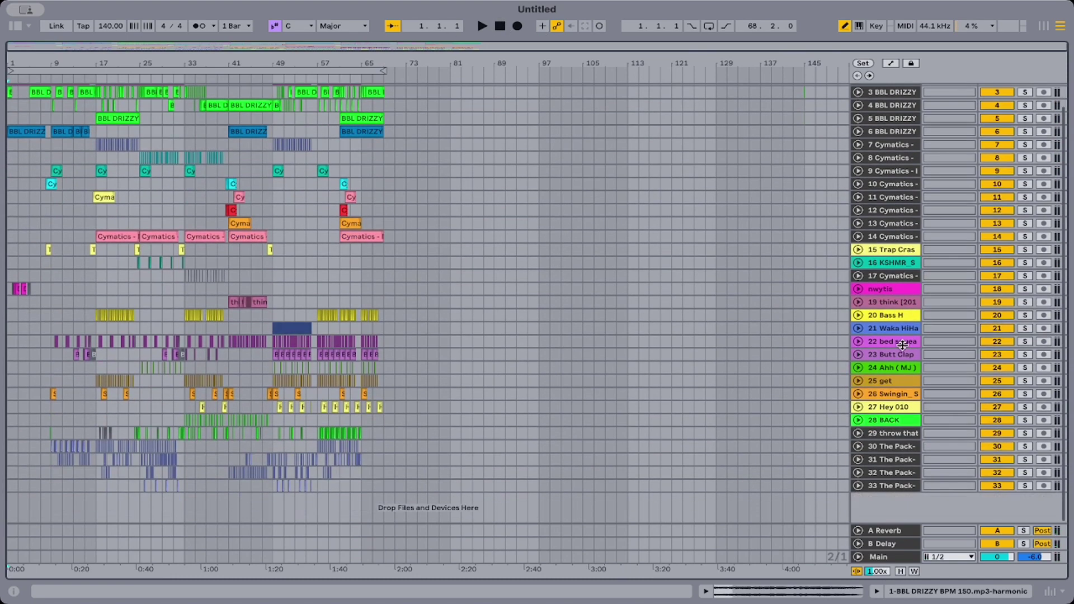
{"action": "scroll", "coordinate": [842, 297], "scroll_direction": "up", "scroll_amount": 2}
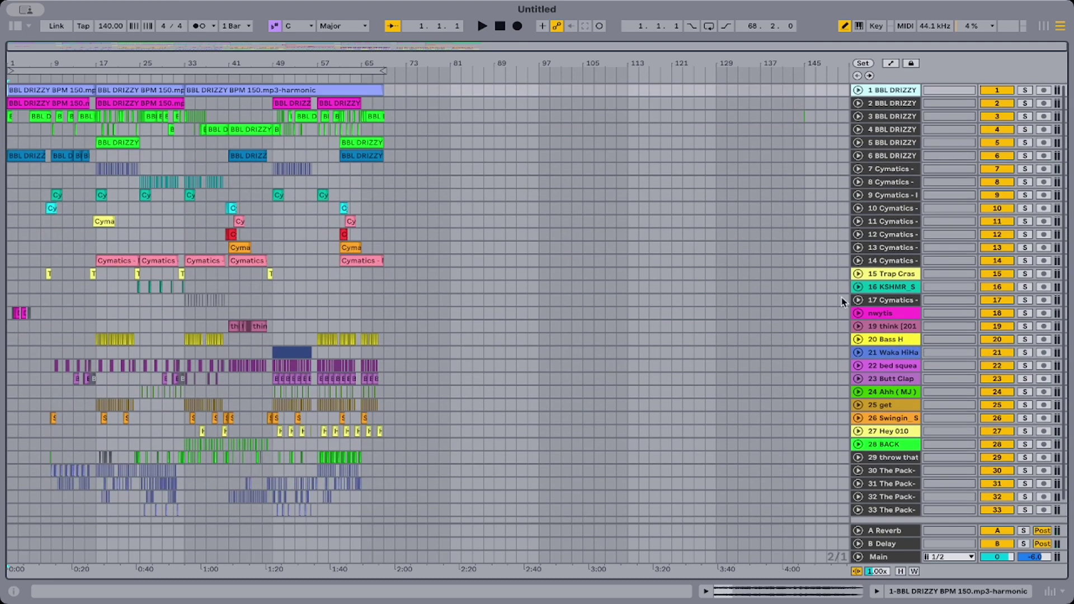
Unfold the BBL DRIZZY bass track 2 and listen to the song from 33.1.1 and from 17.1.1 to compare the bass.
{"action": "left_click", "coordinate": [188, 148]}
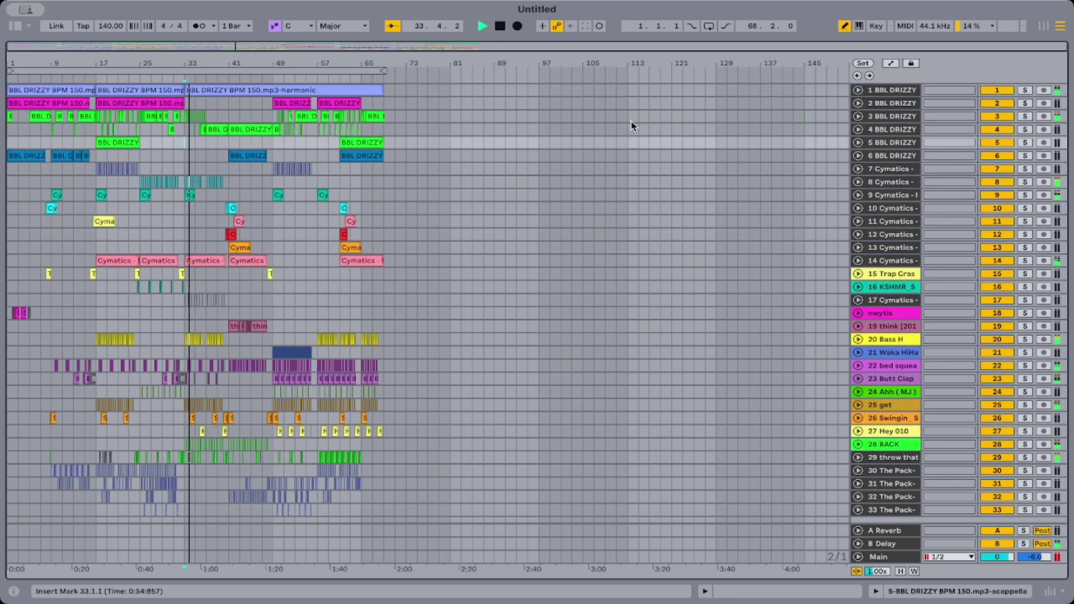
{"action": "left_click", "coordinate": [858, 103]}
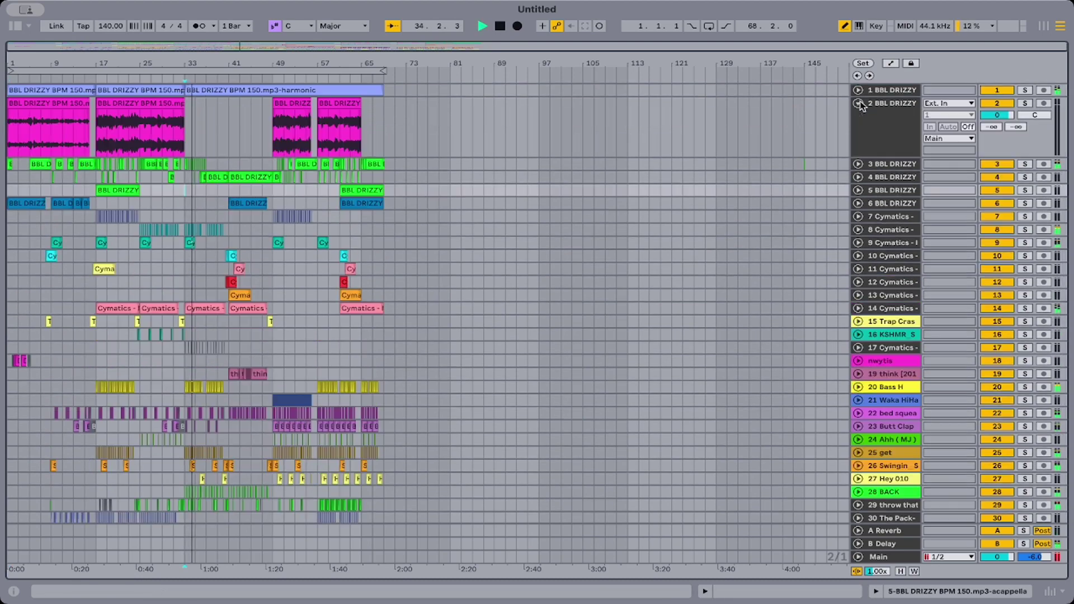
{"action": "left_click", "coordinate": [144, 104]}
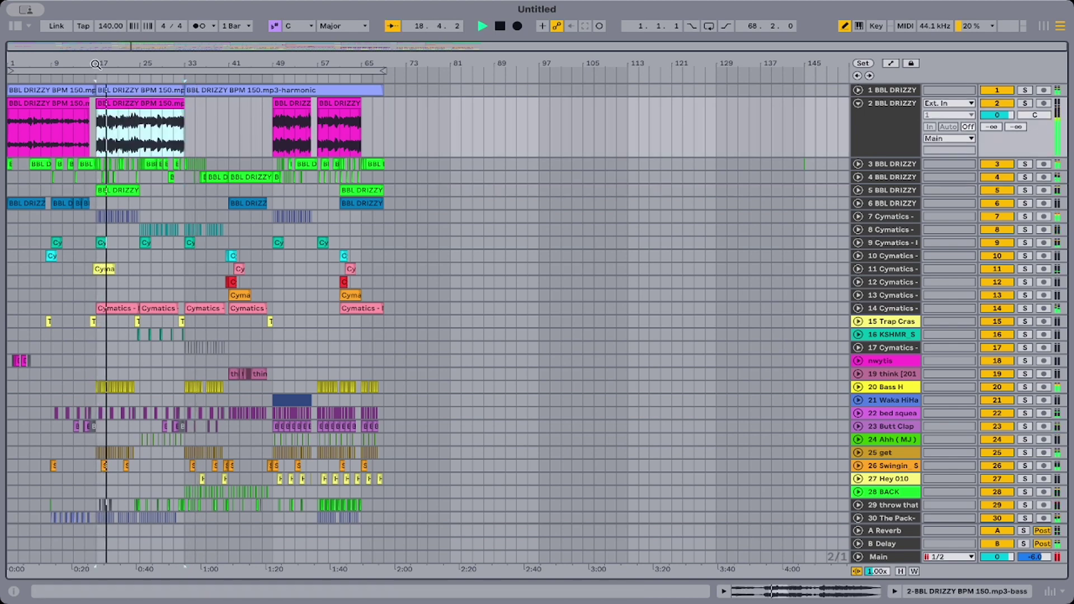
{"action": "left_click_drag", "start_coordinate": [95, 64], "coordinate": [105, 88]}
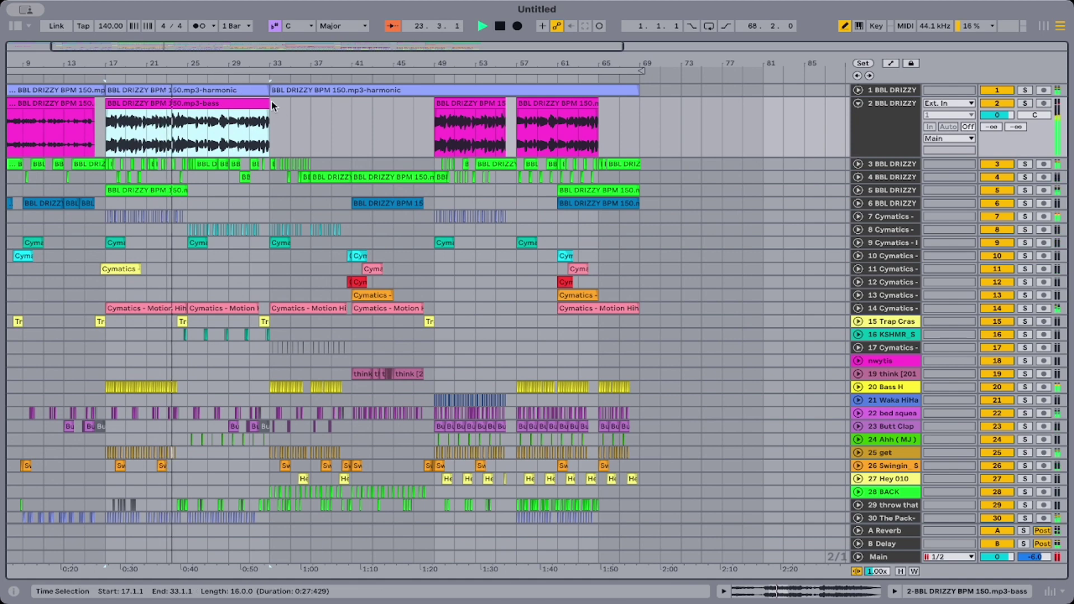
Split off bars 1.1.1 to 9.1.1 of the first bass clip on track 2 and paste a copy at 41.1.1.
{"action": "scroll", "coordinate": [123, 129], "scroll_direction": "left", "scroll_amount": 3}
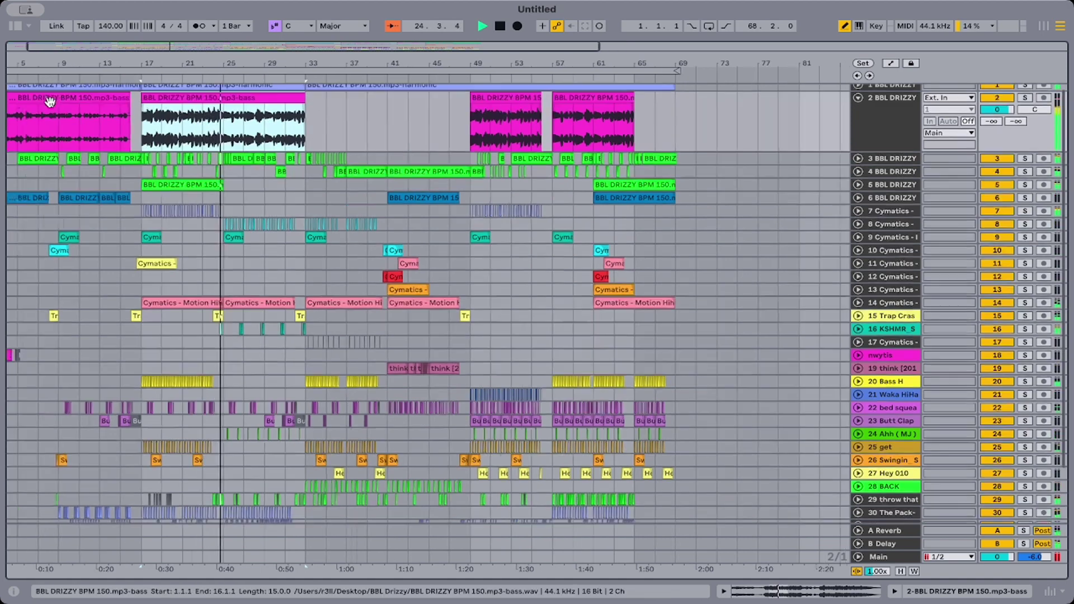
{"action": "left_click_drag", "start_coordinate": [88, 126], "coordinate": [3, 119]}
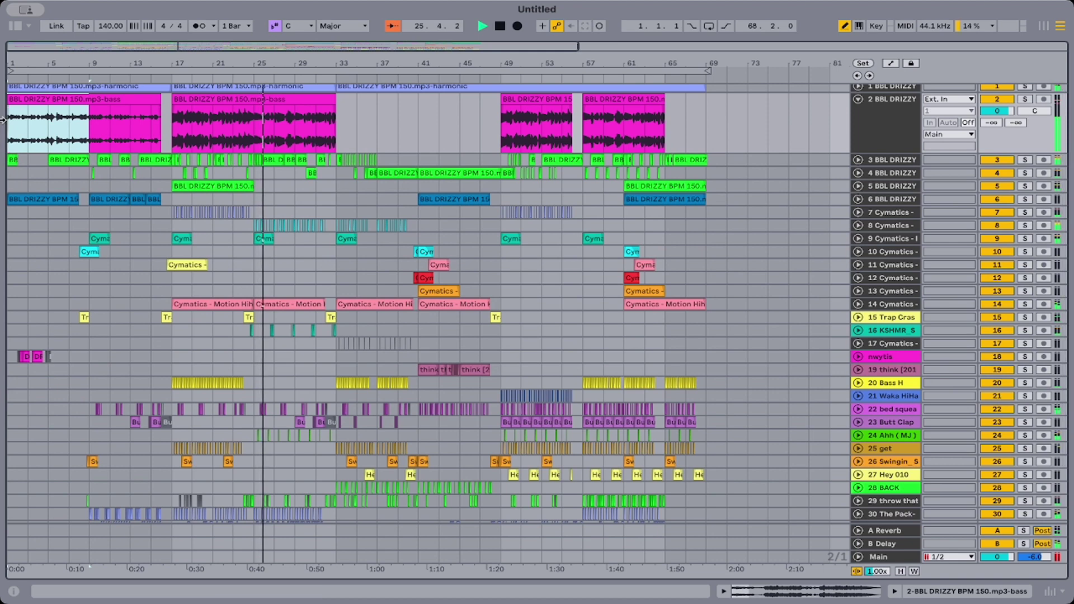
{"action": "key", "text": "ctrl+e"}
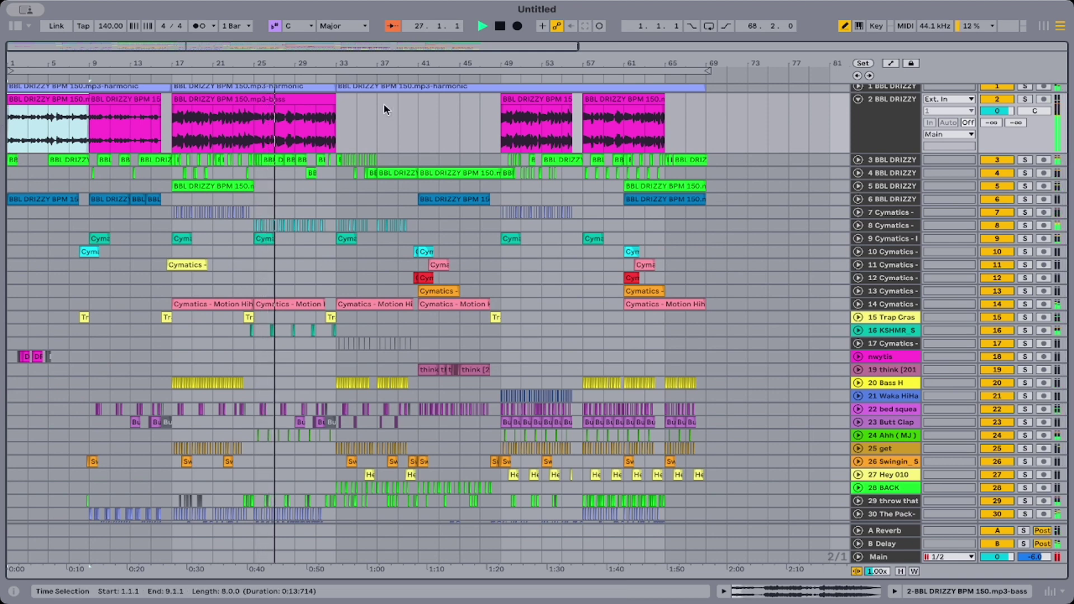
{"action": "left_click", "coordinate": [419, 126]}
{"action": "key", "text": "ctrl+v"}
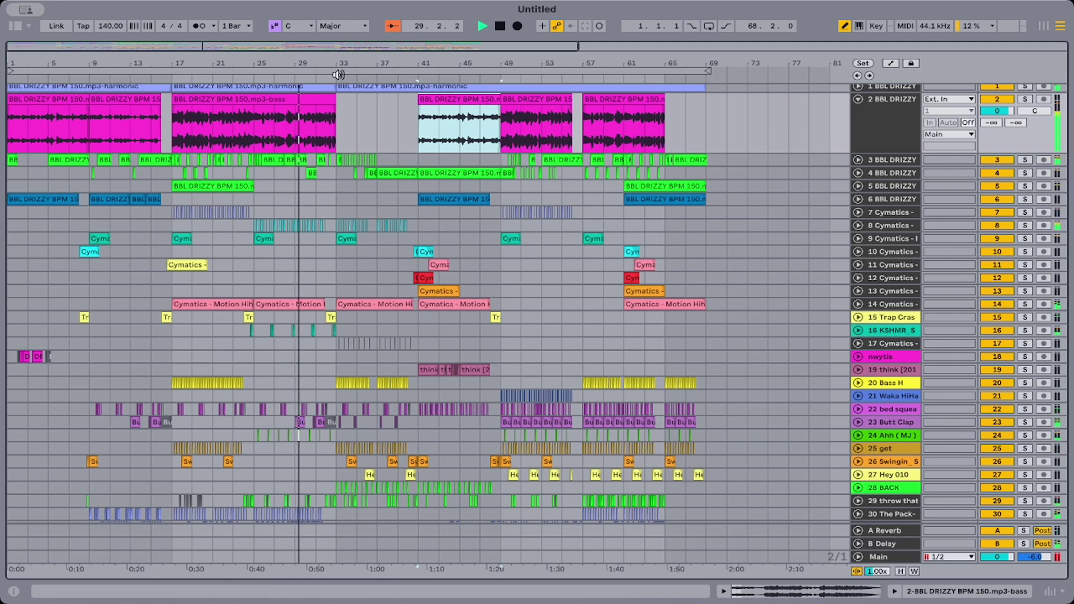
Listen to the drop at bar 33, briefly soloing the Bass H track 20, and replay the arrangement from 49.1.1.
{"action": "left_click_drag", "start_coordinate": [338, 64], "coordinate": [338, 157]}
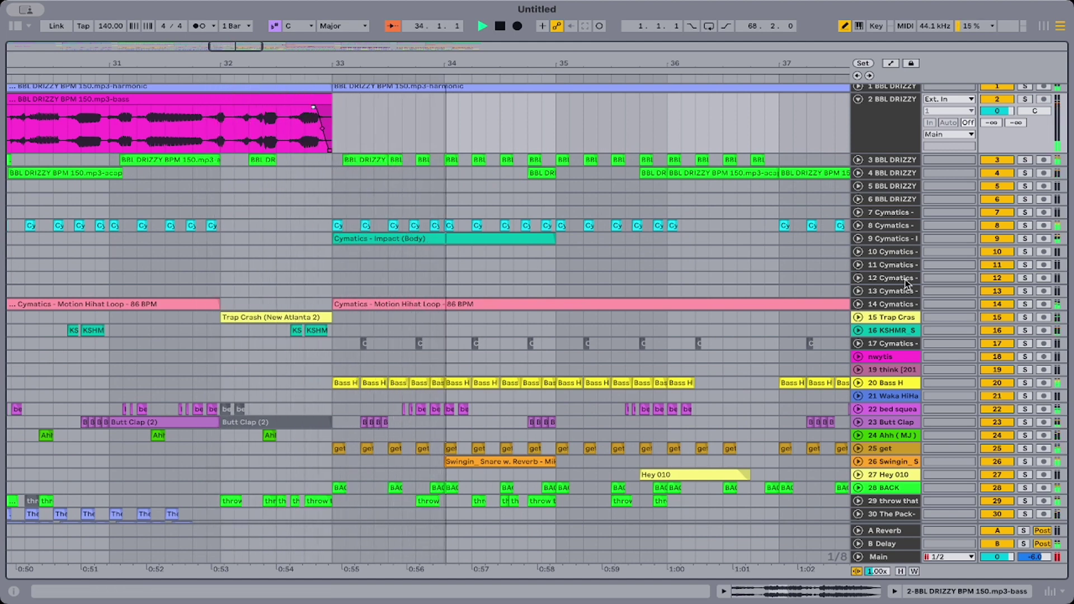
{"action": "left_click", "coordinate": [1023, 383]}
{"action": "left_click", "coordinate": [1023, 383]}
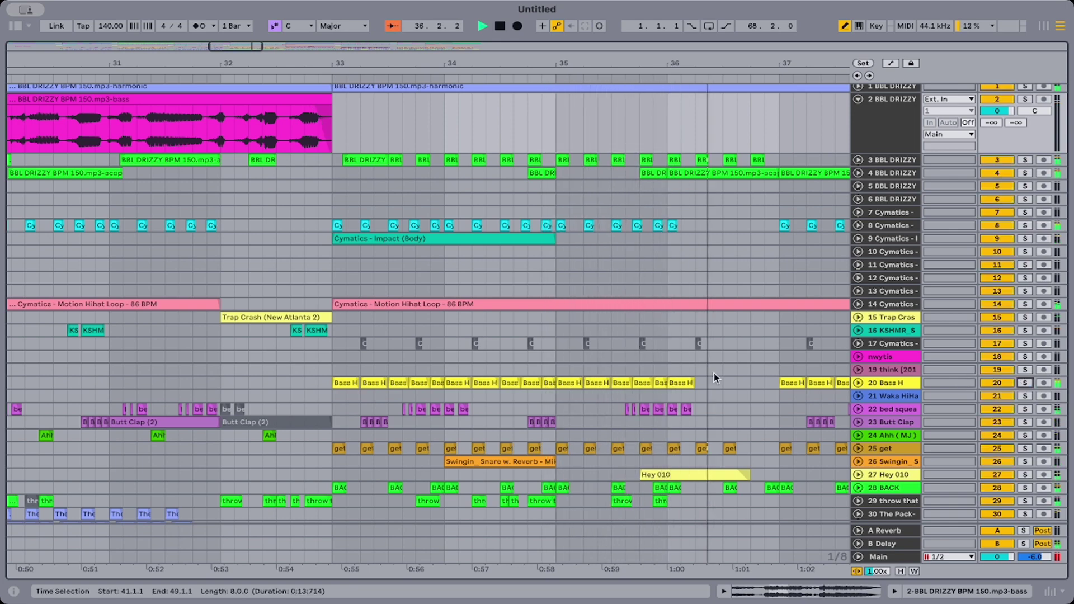
{"action": "left_click_drag", "start_coordinate": [318, 57], "coordinate": [263, 11]}
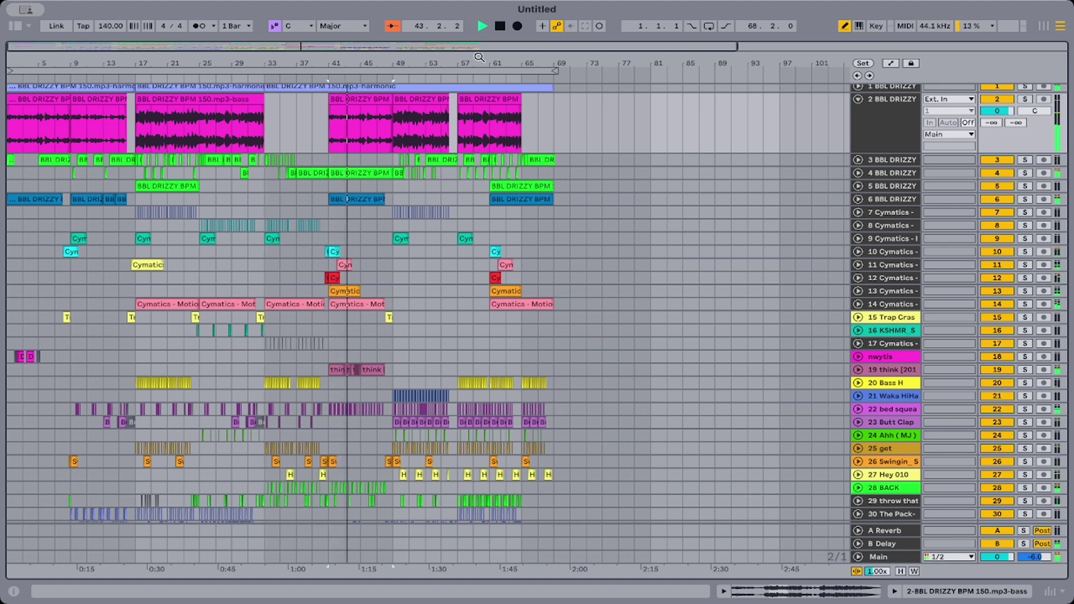
{"action": "left_click", "coordinate": [390, 141]}
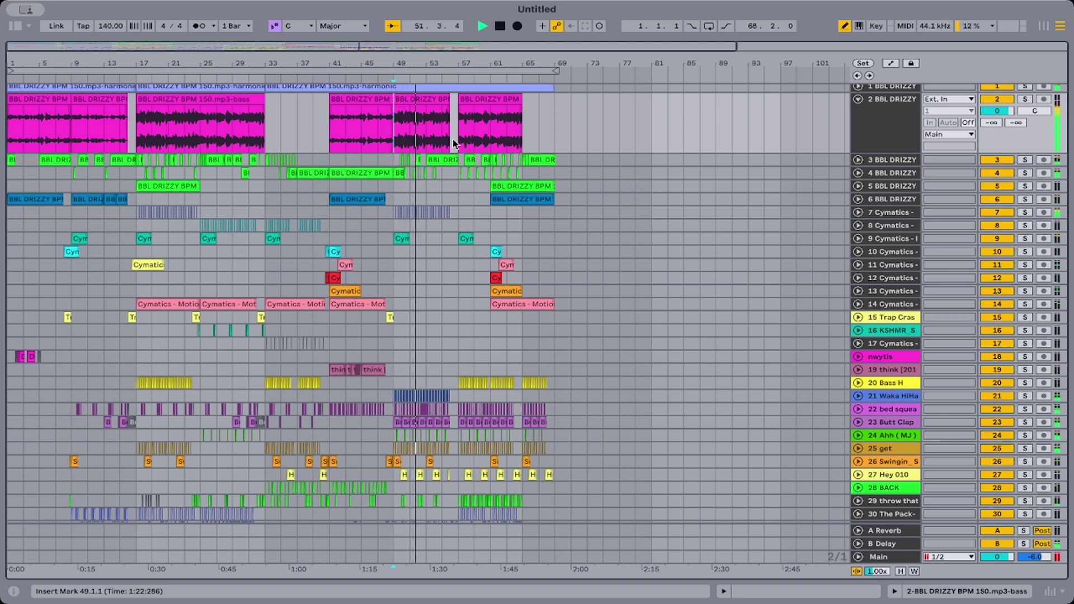
Raise the volume of the Ahh ( MJ ) track 24 to -0.8 dB, unfolding the track only for this change.
{"action": "scroll", "coordinate": [498, 324], "scroll_direction": "down", "scroll_amount": 3}
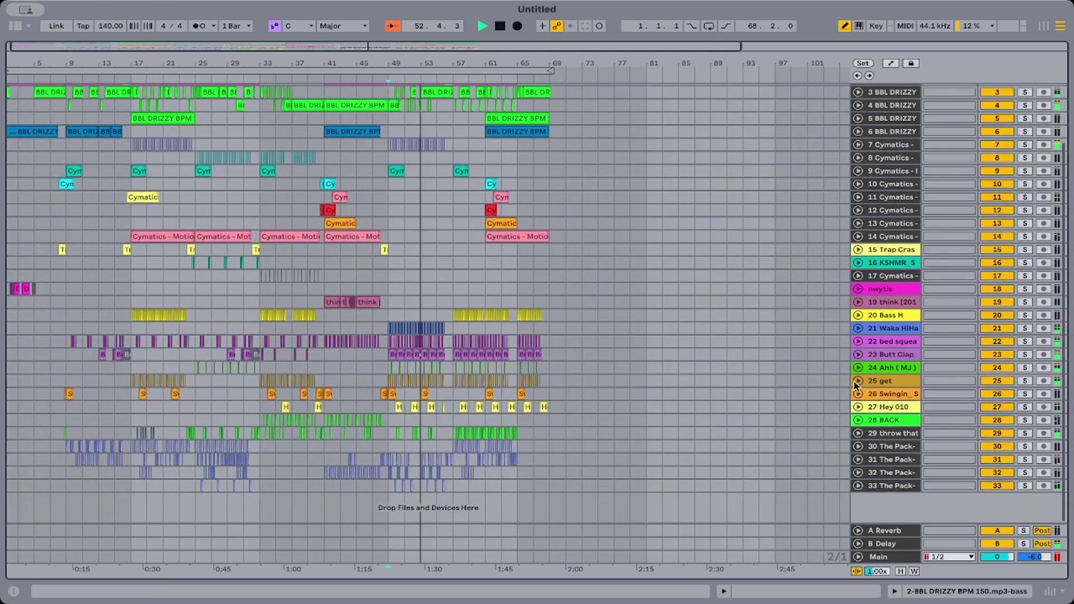
{"action": "left_click", "coordinate": [857, 368]}
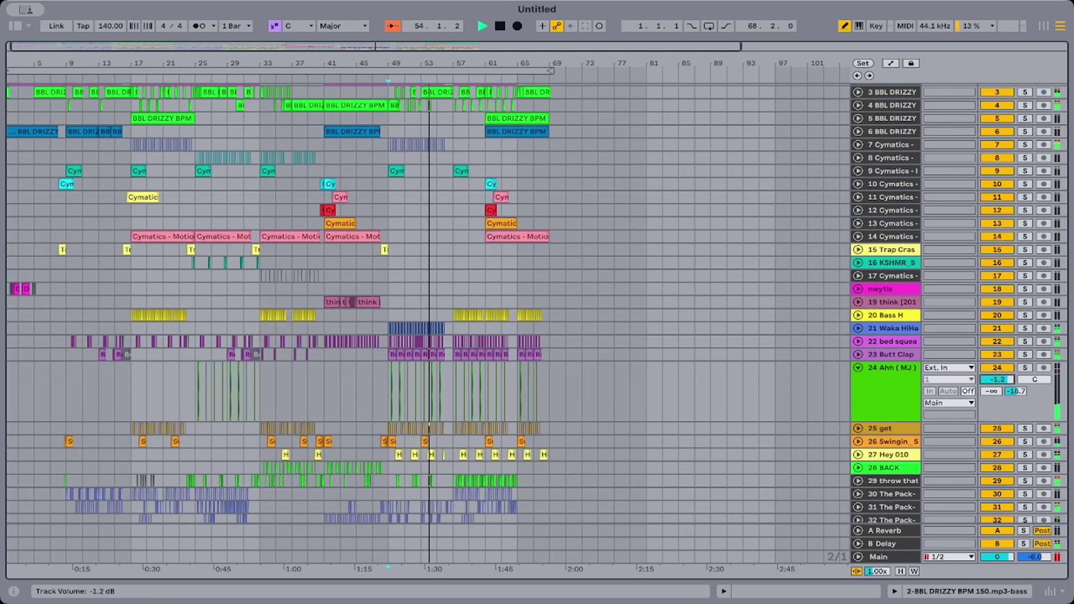
{"action": "left_click_drag", "start_coordinate": [996, 379], "coordinate": [996, 384]}
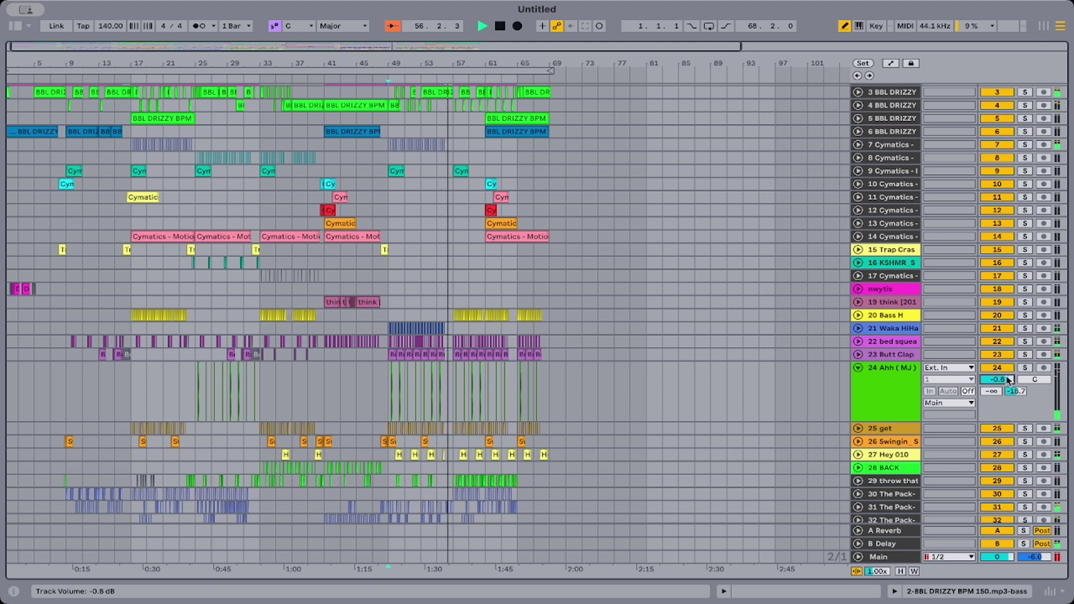
{"action": "left_click", "coordinate": [858, 369]}
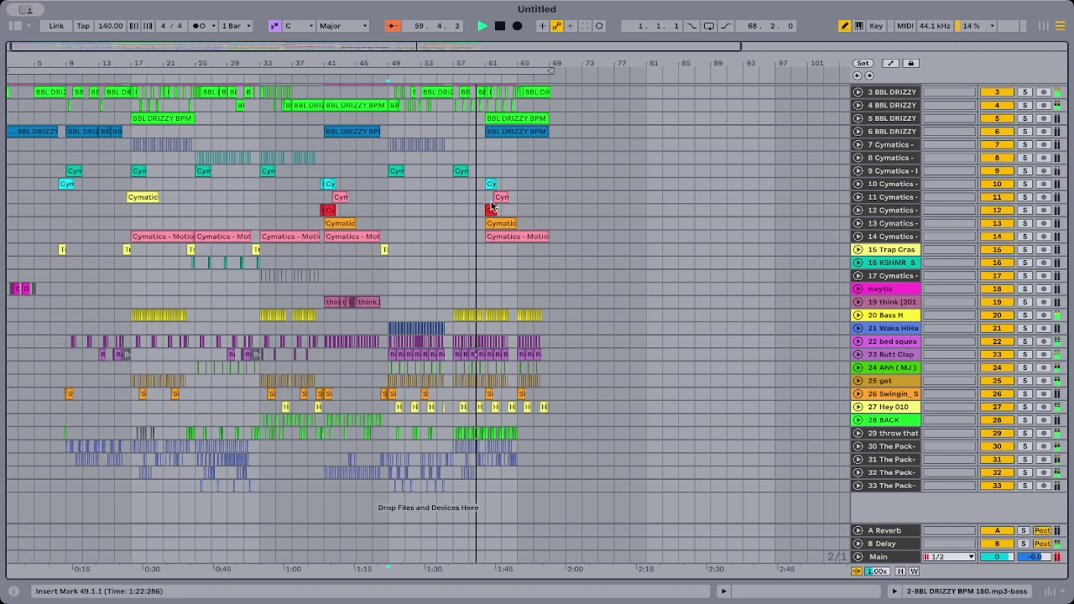
{"action": "left_click", "coordinate": [506, 236]}
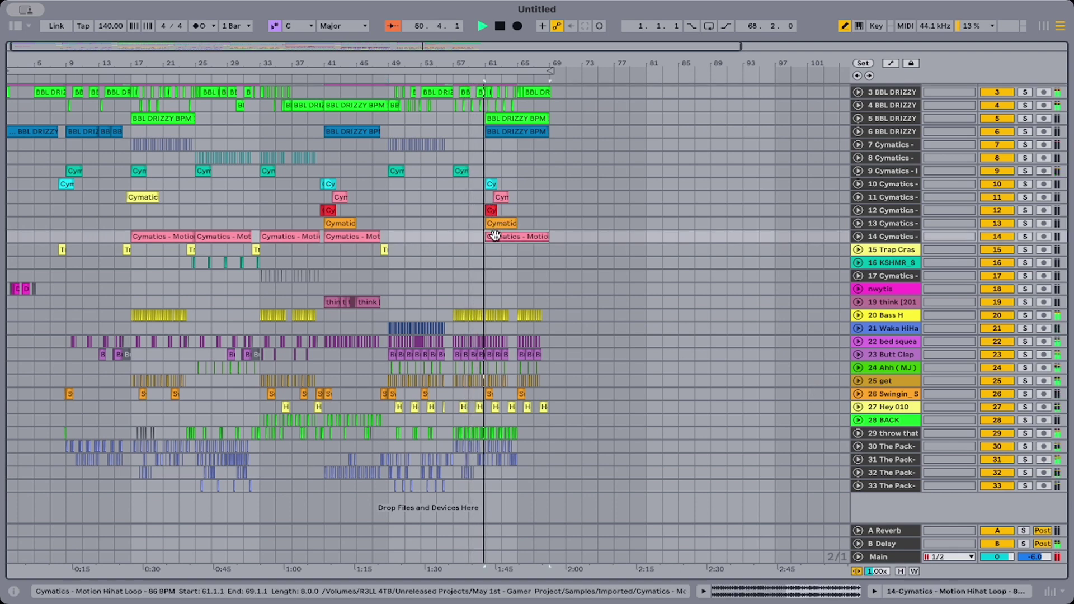
{"action": "left_click", "coordinate": [493, 184], "text": "shift"}
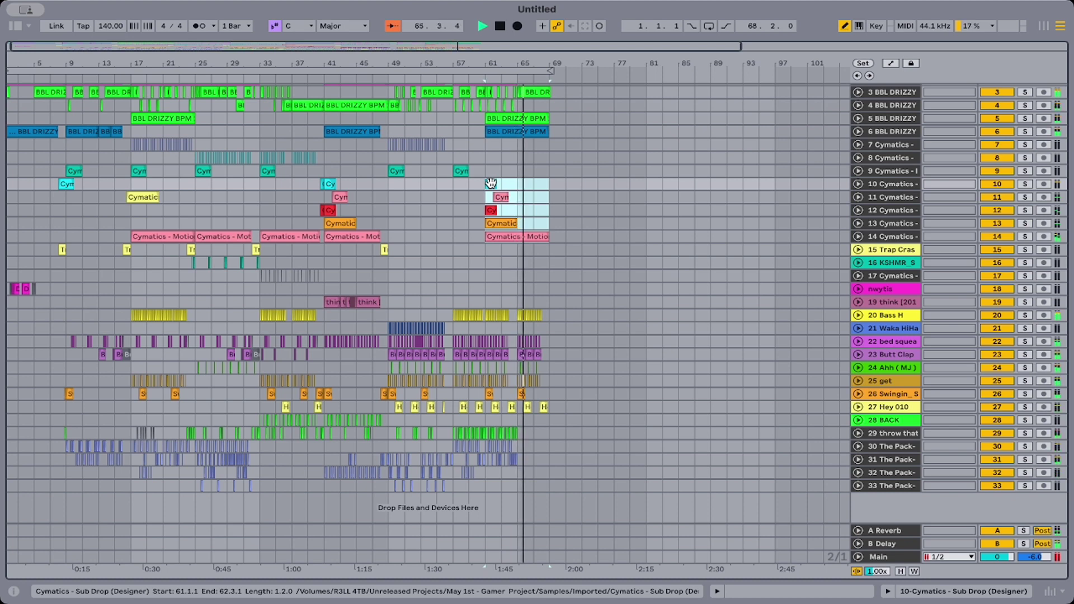
{"action": "scroll", "coordinate": [103, 240], "scroll_direction": "left", "scroll_amount": 2}
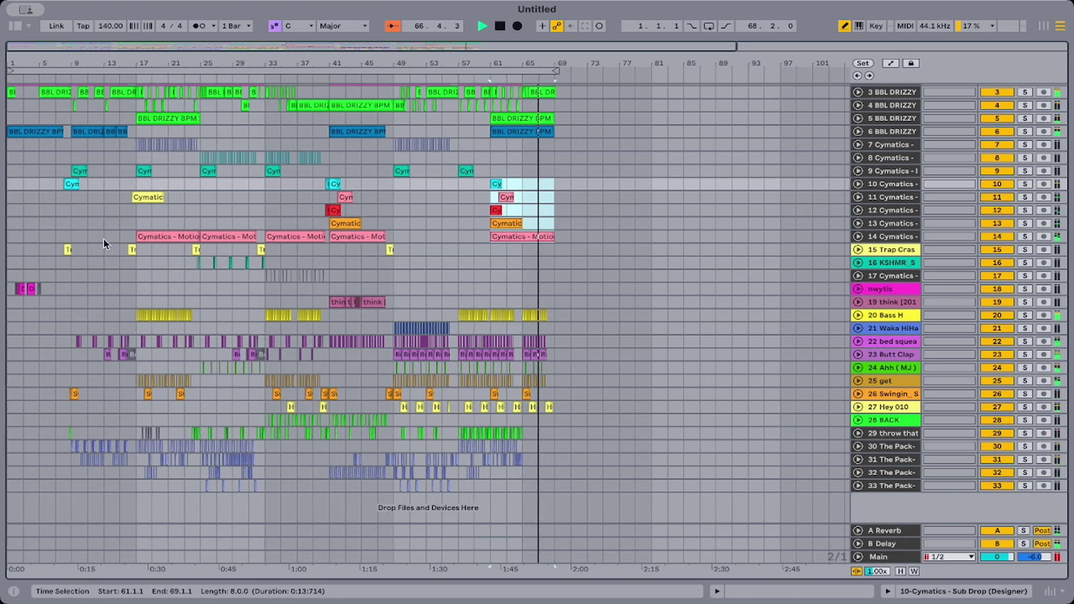
{"action": "left_click", "coordinate": [5, 289]}
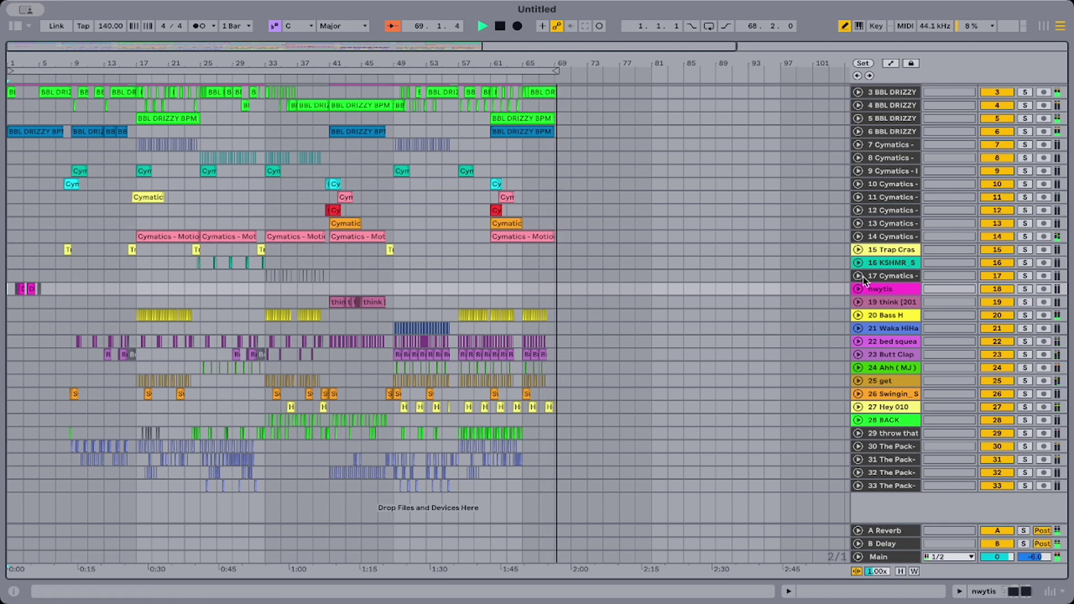
Fold the bass track, group tracks 1 to 33 into one group named bbl Drizzy, and collapse the group.
{"action": "scroll", "coordinate": [875, 126], "scroll_direction": "up", "scroll_amount": 3}
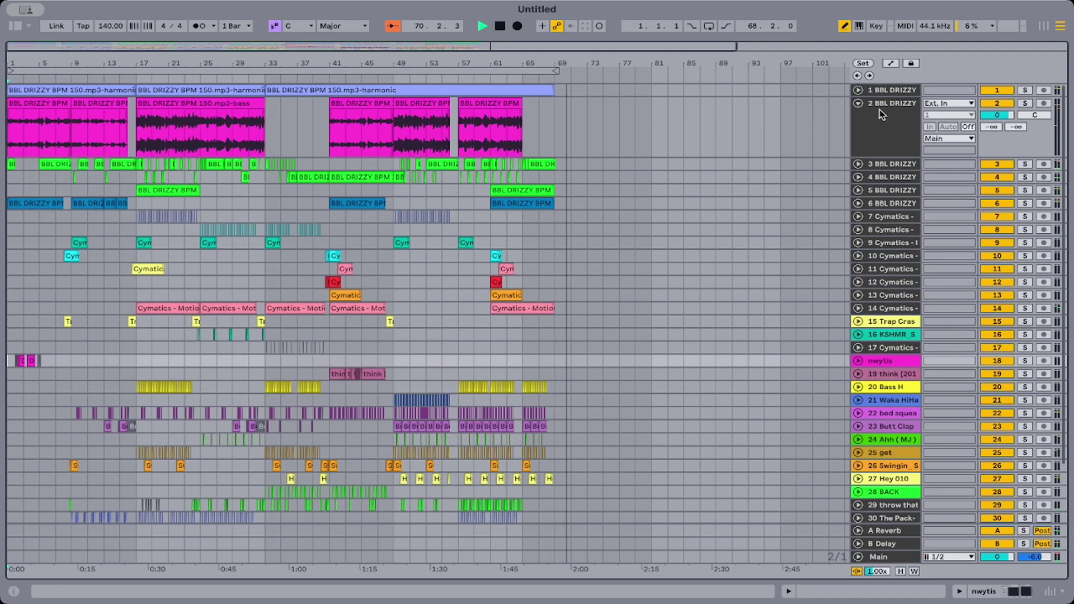
{"action": "left_click", "coordinate": [858, 104]}
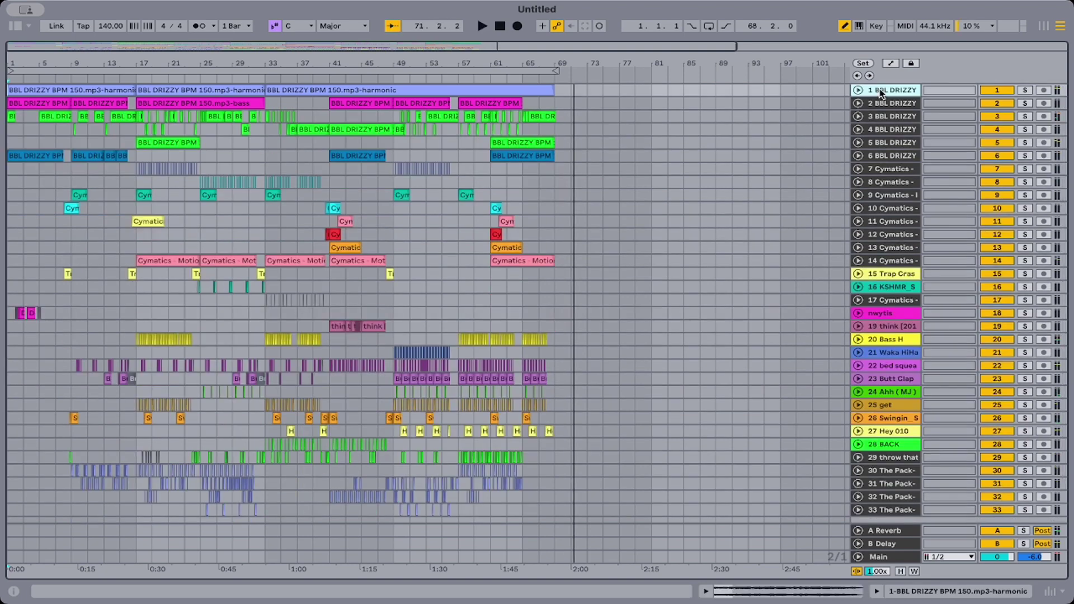
{"action": "scroll", "coordinate": [888, 431], "scroll_direction": "down", "scroll_amount": 1}
{"action": "left_click", "coordinate": [895, 486], "text": "shift"}
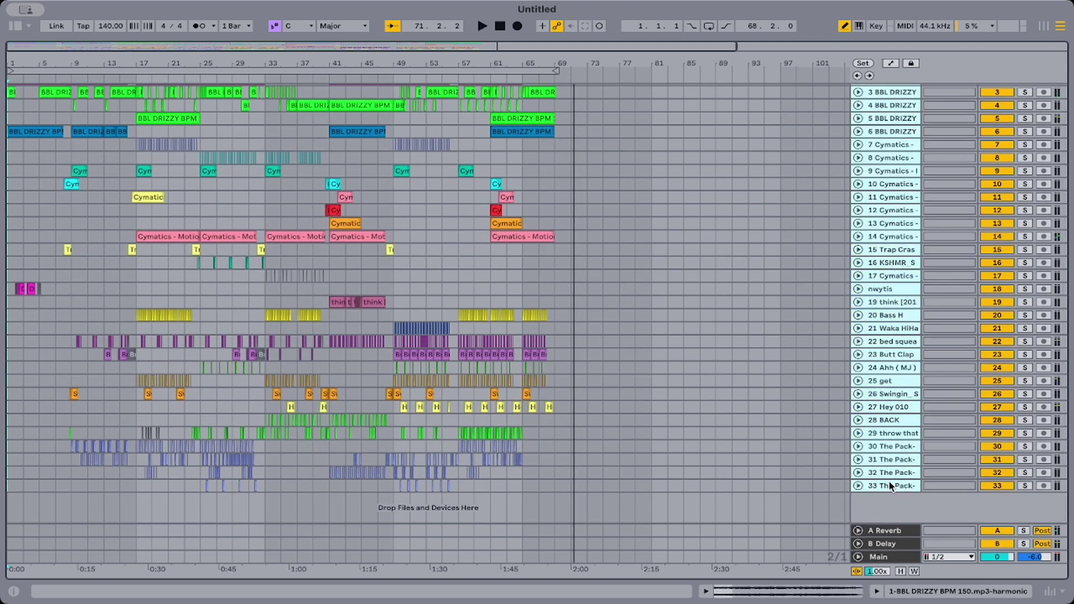
{"action": "key", "text": "ctrl+g"}
{"action": "left_click", "coordinate": [891, 95]}
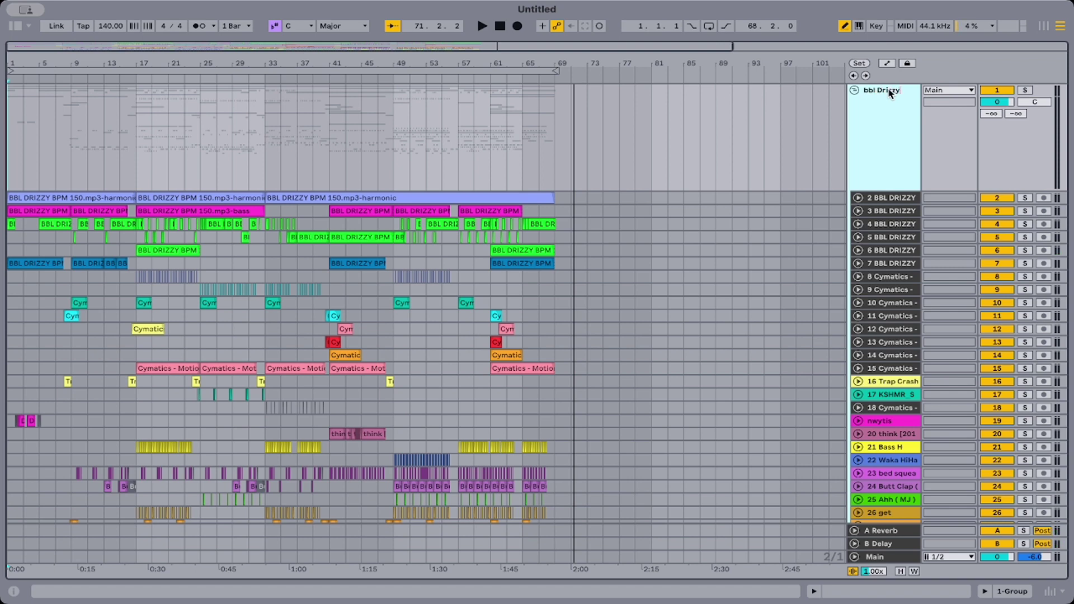
{"action": "left_click", "coordinate": [855, 91]}
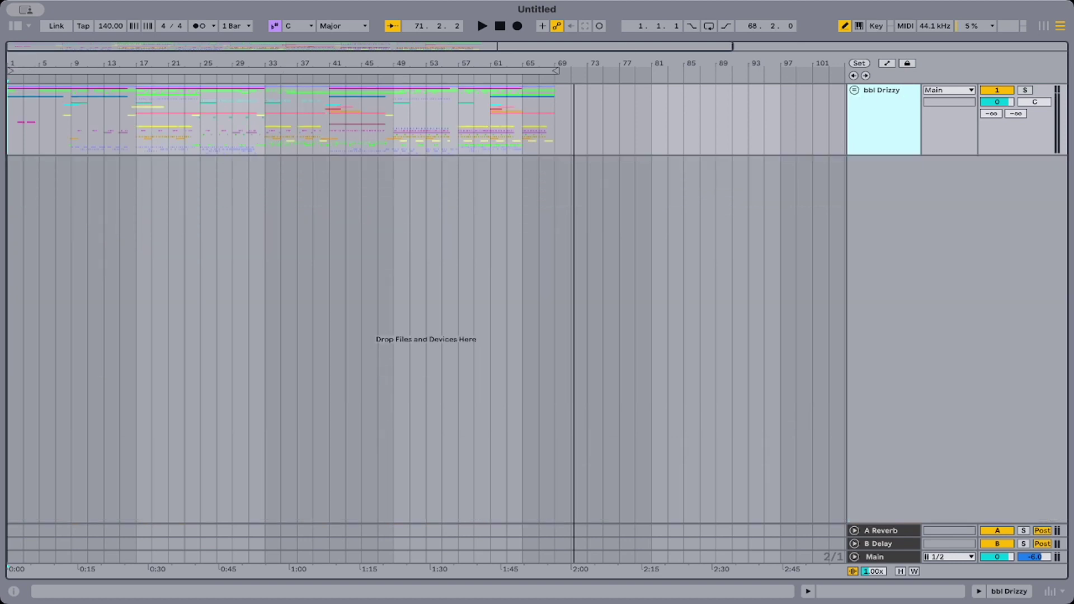
Play the whole song from 1.1.1 with the view following playback, select the Main track, and stop past the song's end.
{"action": "left_click_drag", "start_coordinate": [7, 64], "coordinate": [8, 168]}
{"action": "left_click", "coordinate": [12, 133]}
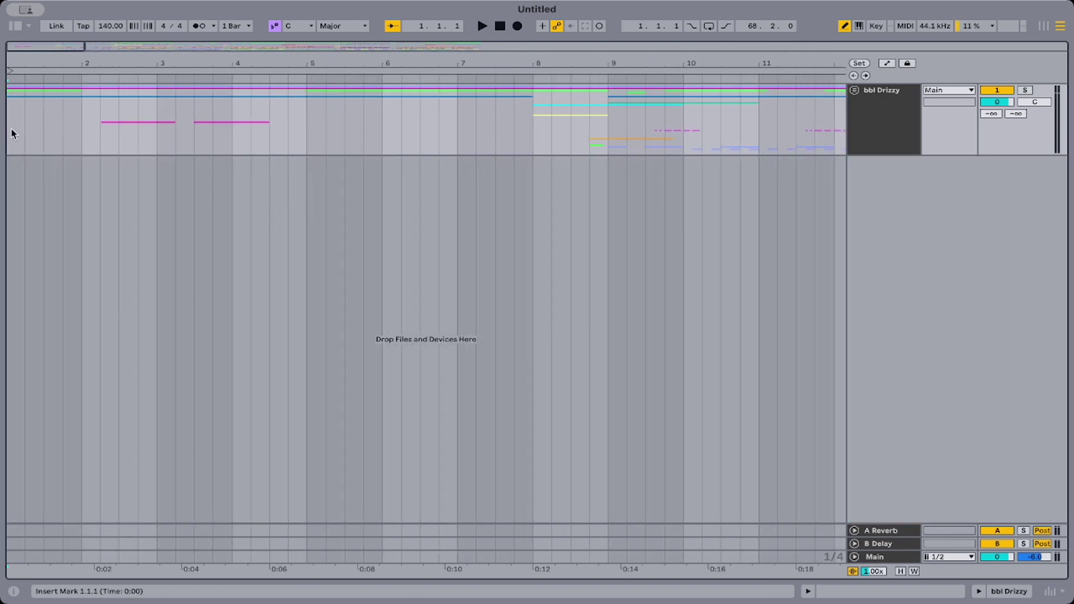
{"action": "key", "text": "space"}
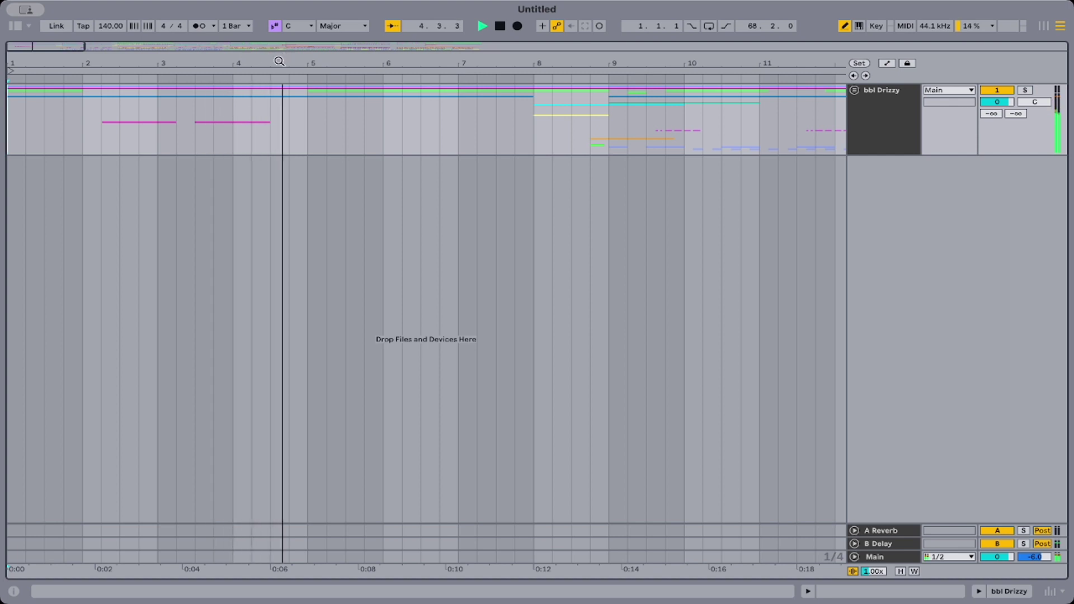
{"action": "left_click_drag", "start_coordinate": [250, 61], "coordinate": [227, 124]}
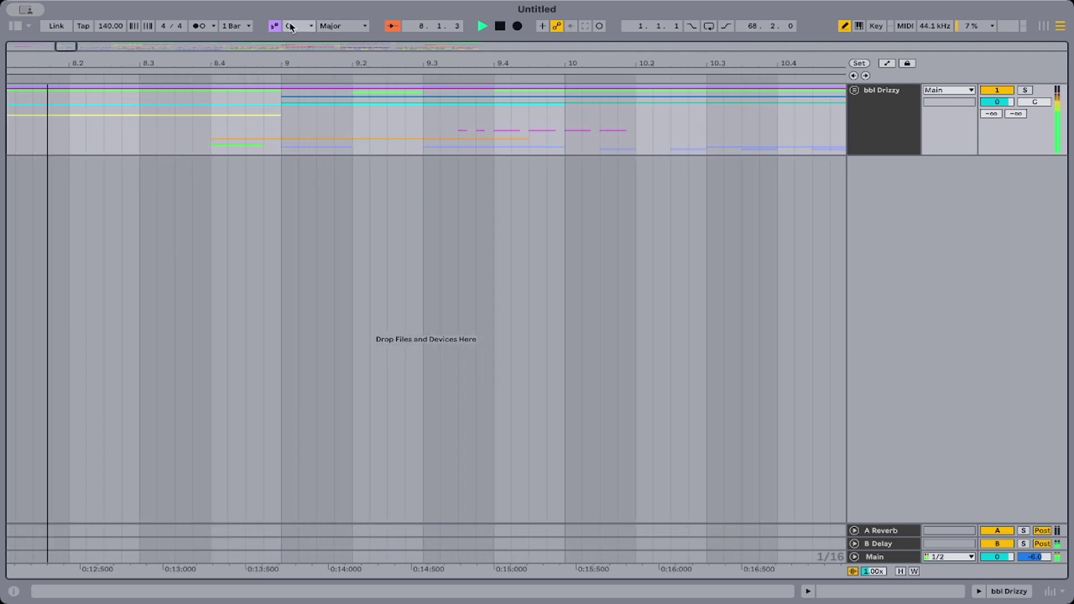
{"action": "left_click", "coordinate": [388, 28]}
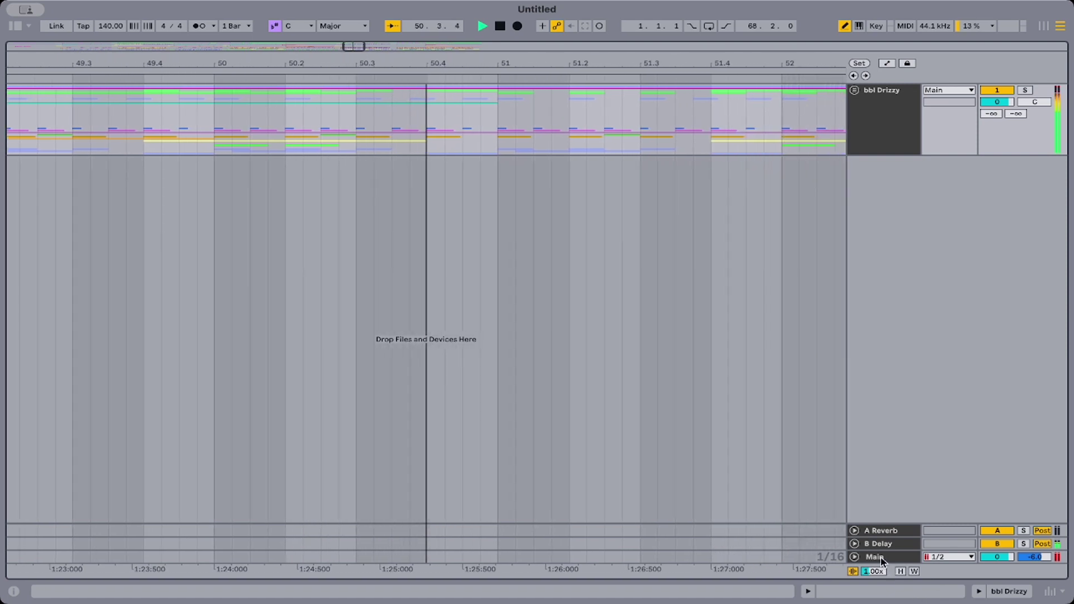
{"action": "left_click", "coordinate": [880, 558]}
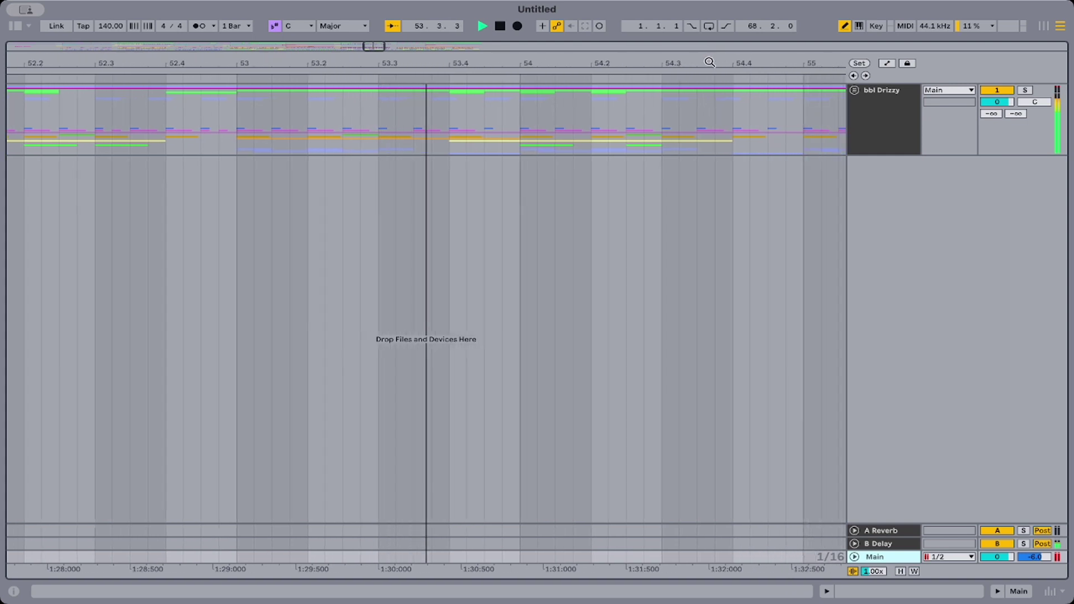
{"action": "left_click_drag", "start_coordinate": [719, 58], "coordinate": [72, 44]}
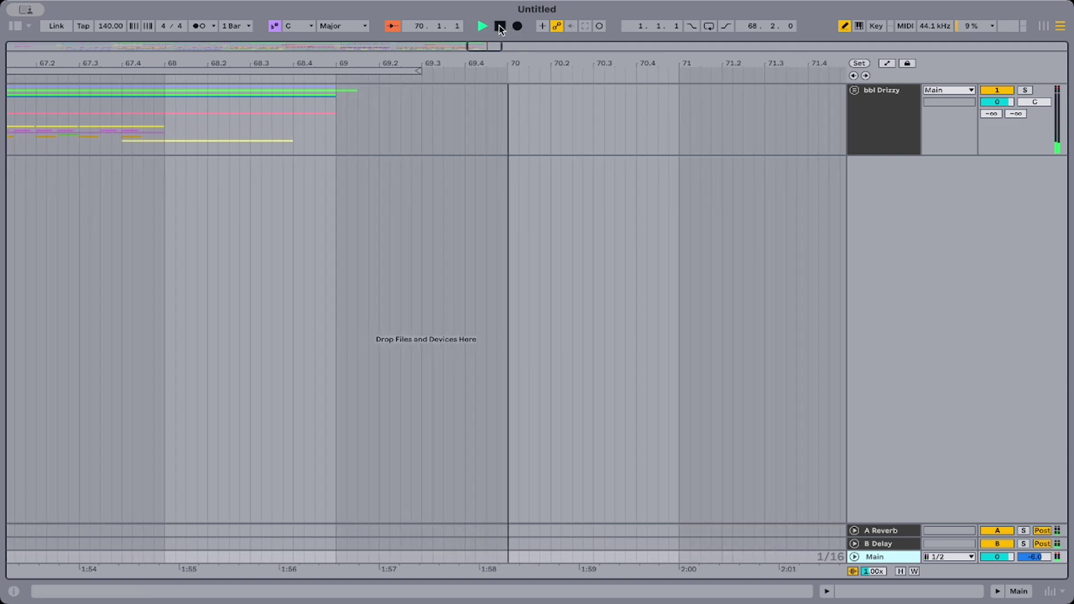
{"action": "left_click", "coordinate": [500, 26]}
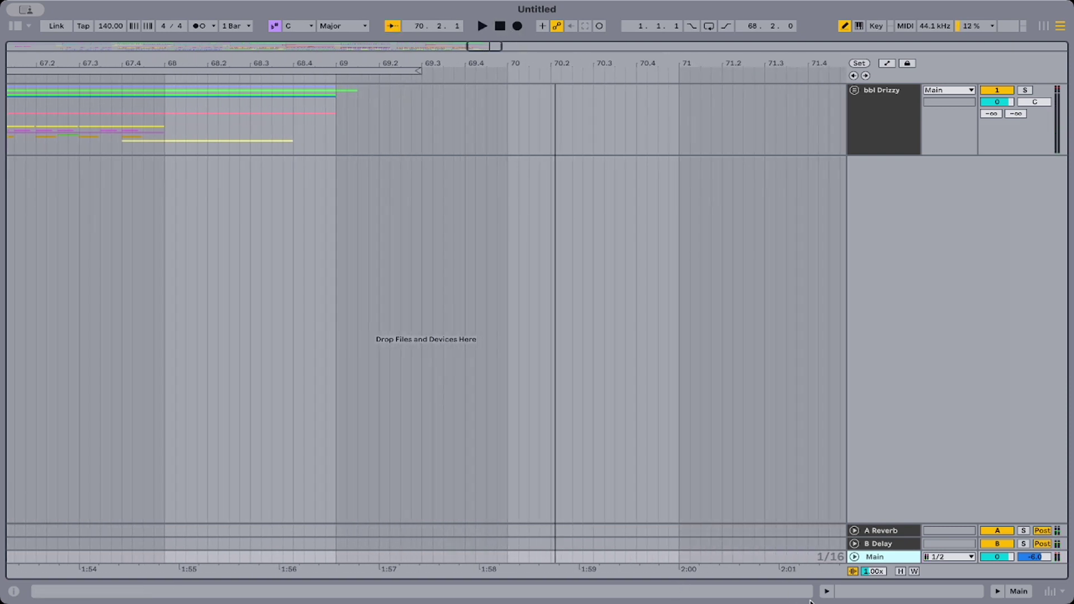